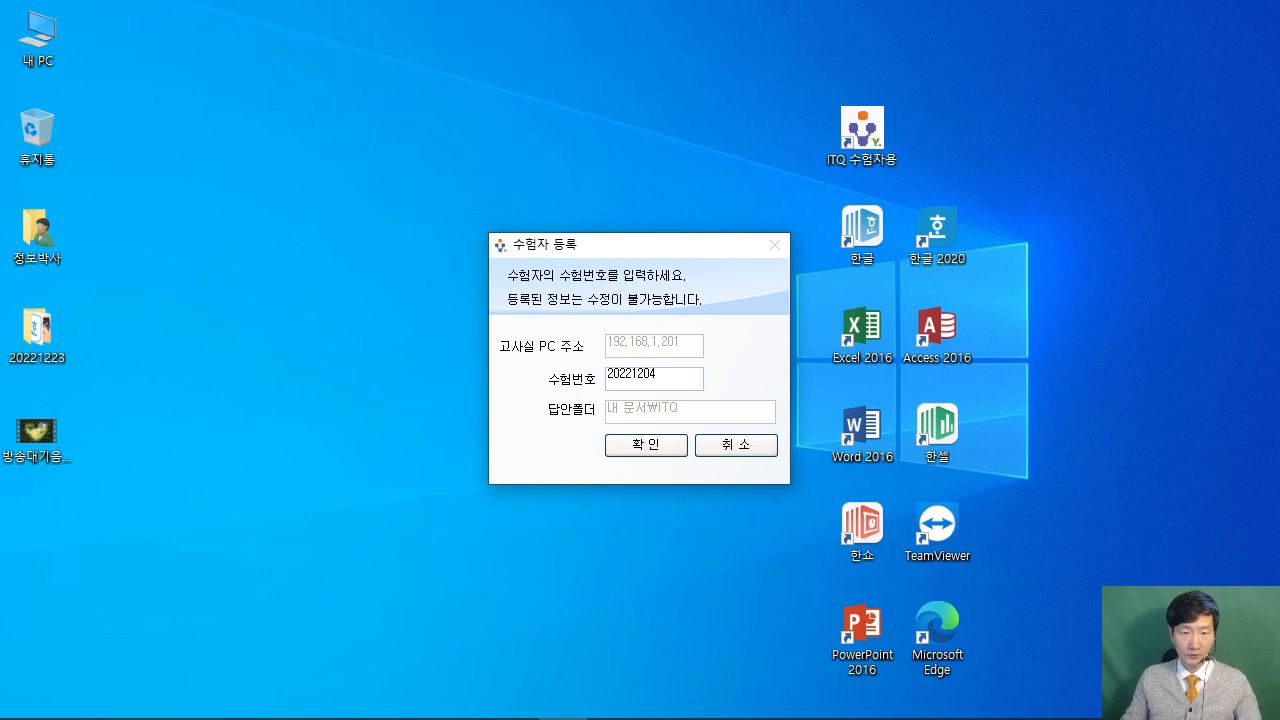
Copy the registered exam number, then cancel the 수험자 등록 dialog.
drag(675, 376, 558, 385)
right_click(622, 385)
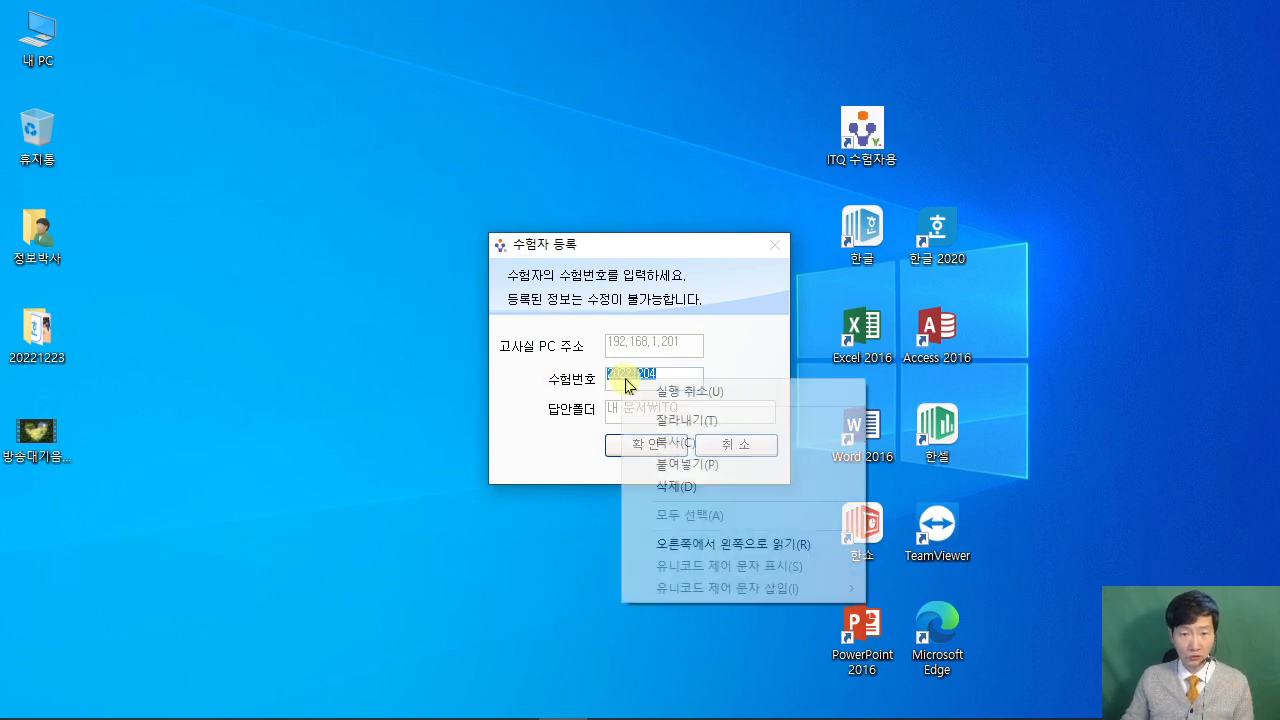
click(680, 442)
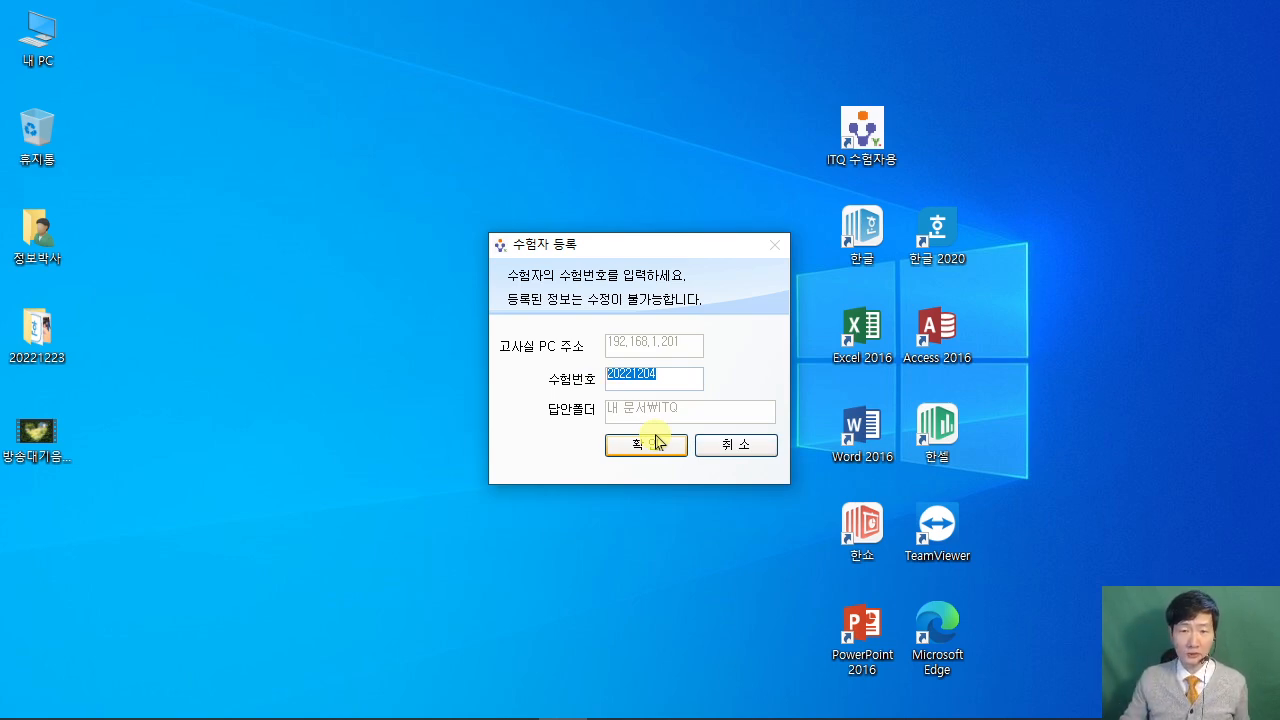
right_click(633, 375)
click(688, 440)
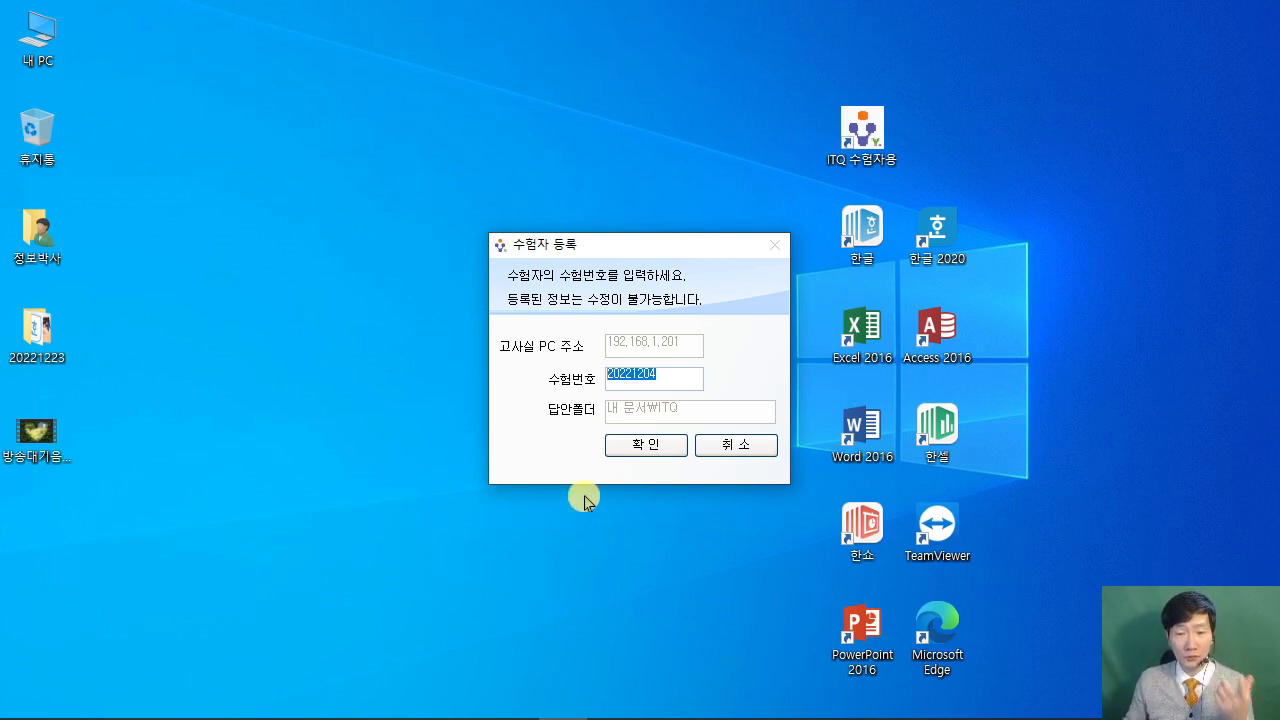
click(754, 452)
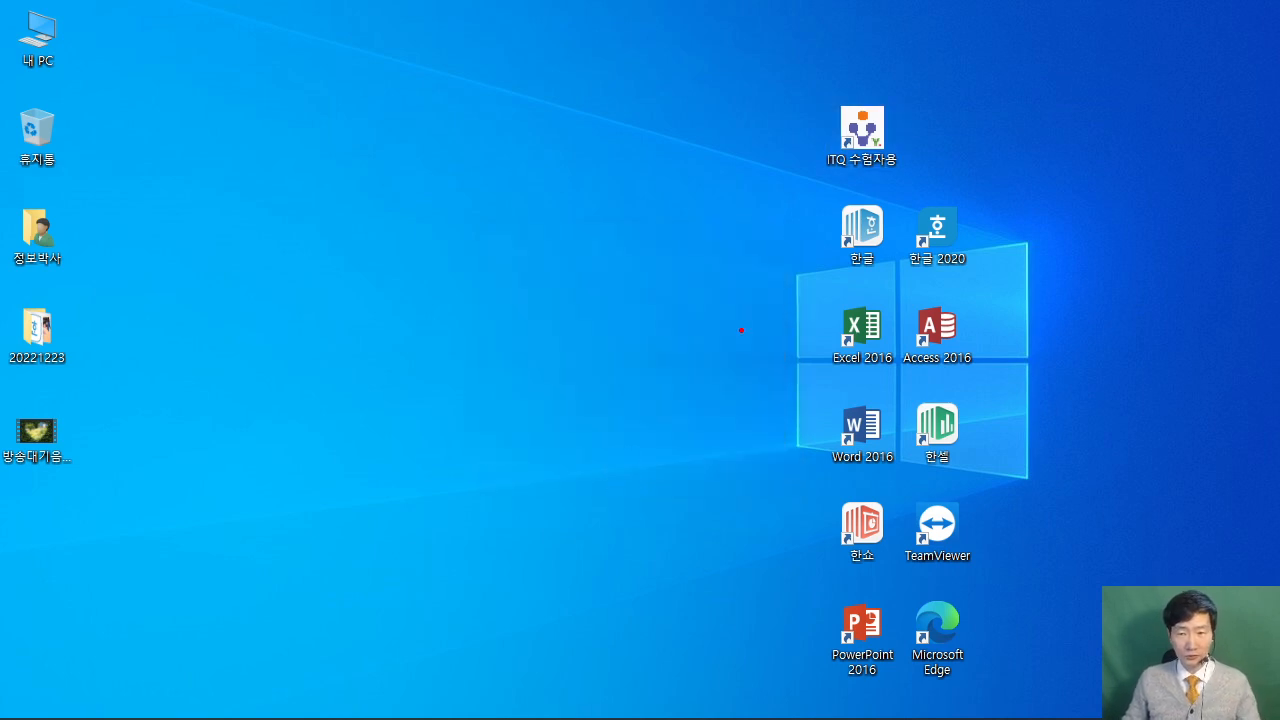
Launch Hangul from the desktop icon and bring the ITQ exam PDF forward.
mouse_move(820, 190)
mouse_down()
mouse_move(892, 264)
mouse_move(892, 281)
mouse_up()
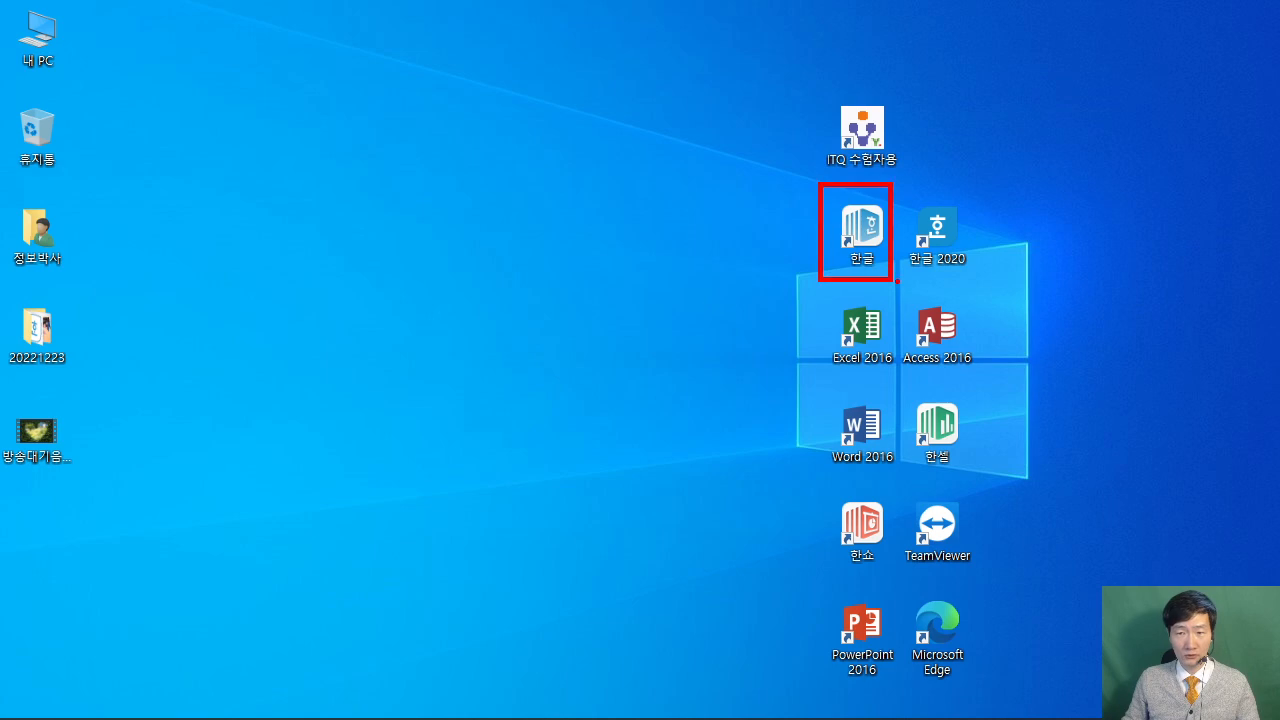
drag(828, 243, 660, 308)
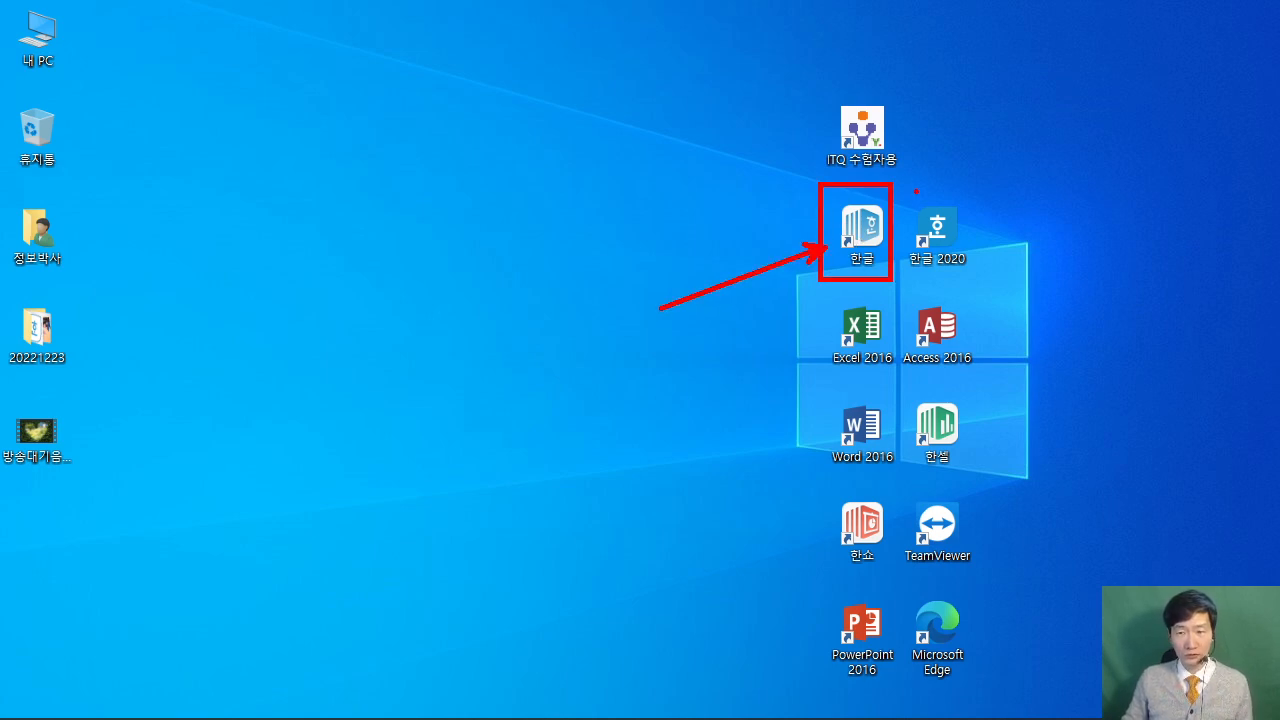
drag(903, 172, 972, 287)
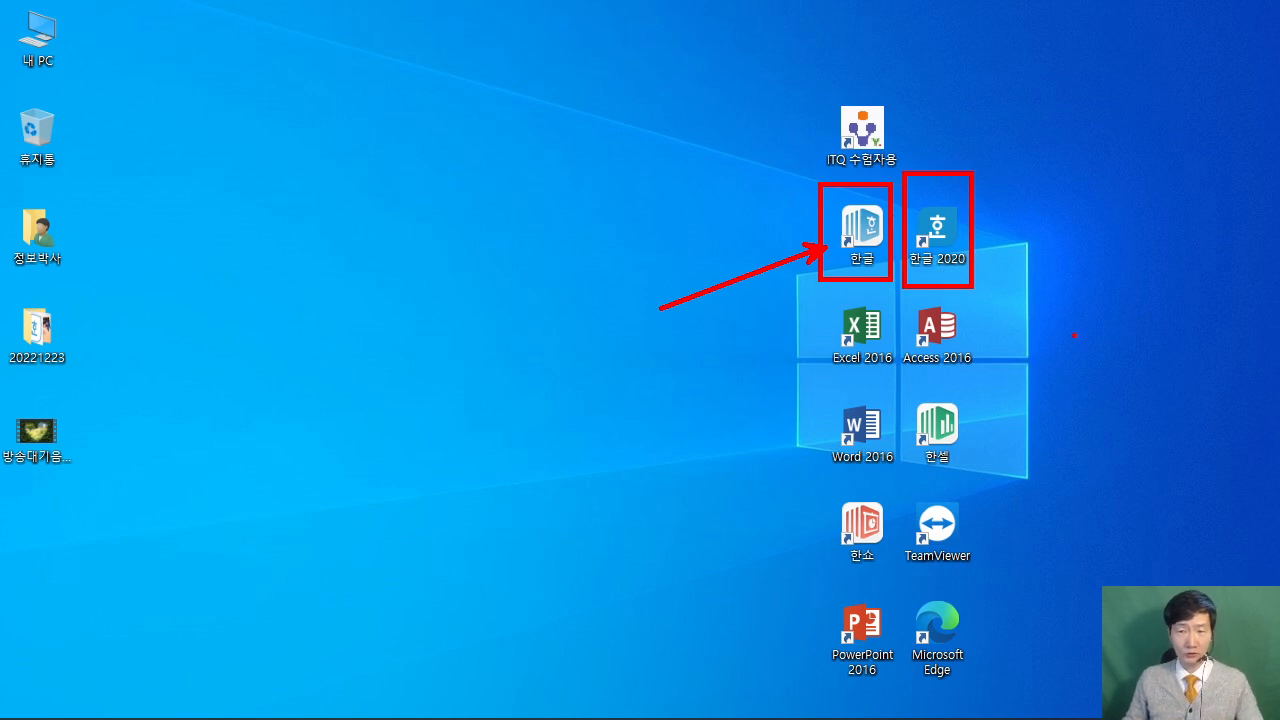
key(Escape)
click(850, 235)
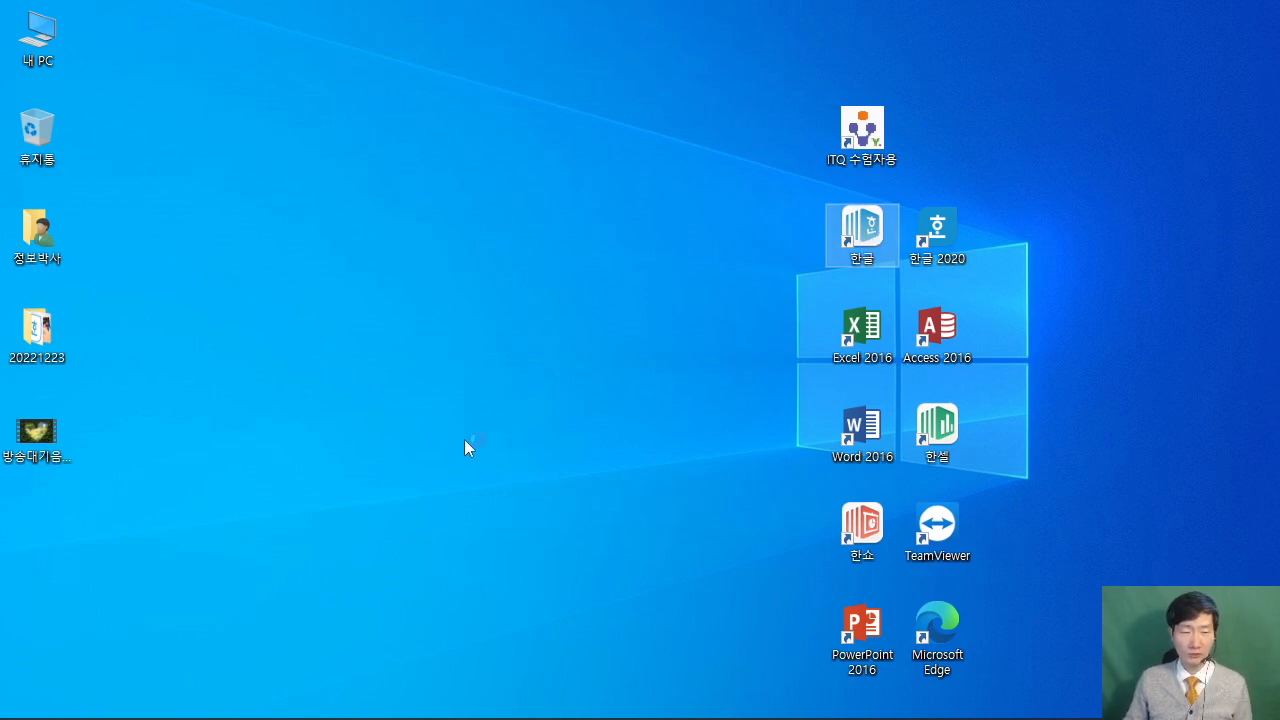
click(471, 701)
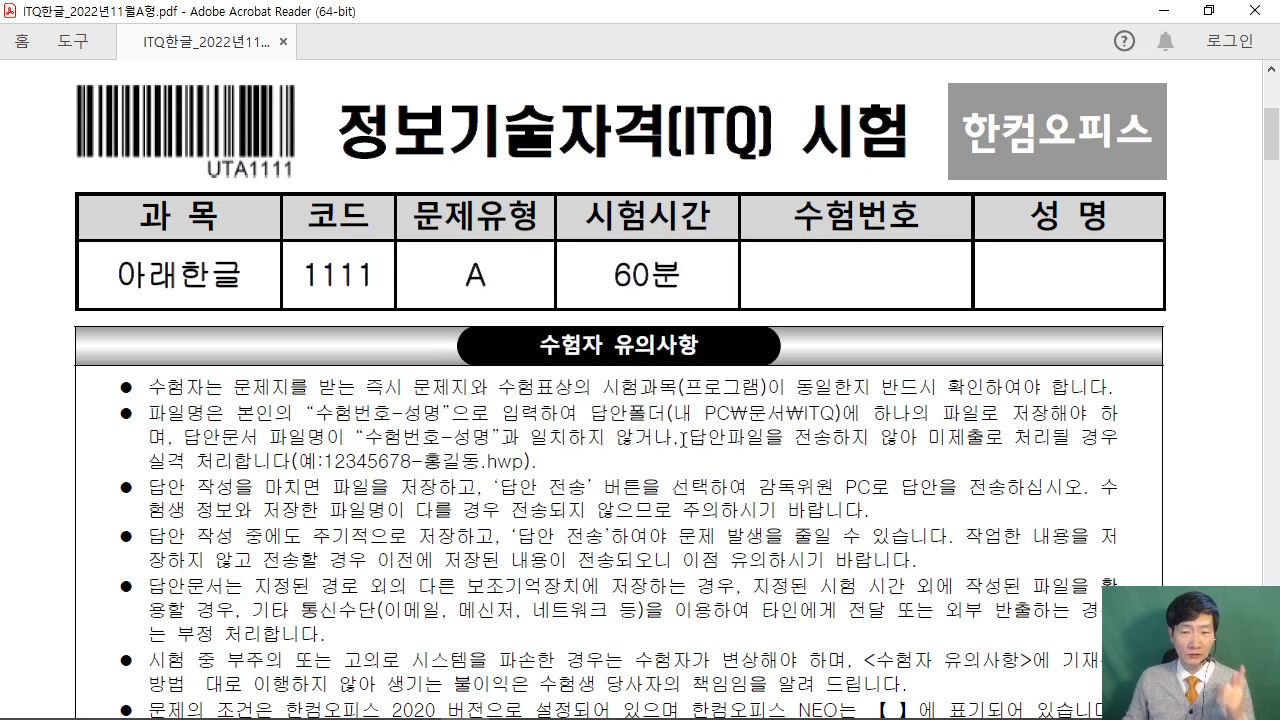
Highlight the 답안폴더(내 PC₩문서₩ITQ) note in the PDF, then switch to the blank Hangul document.
drag(589, 413, 838, 413)
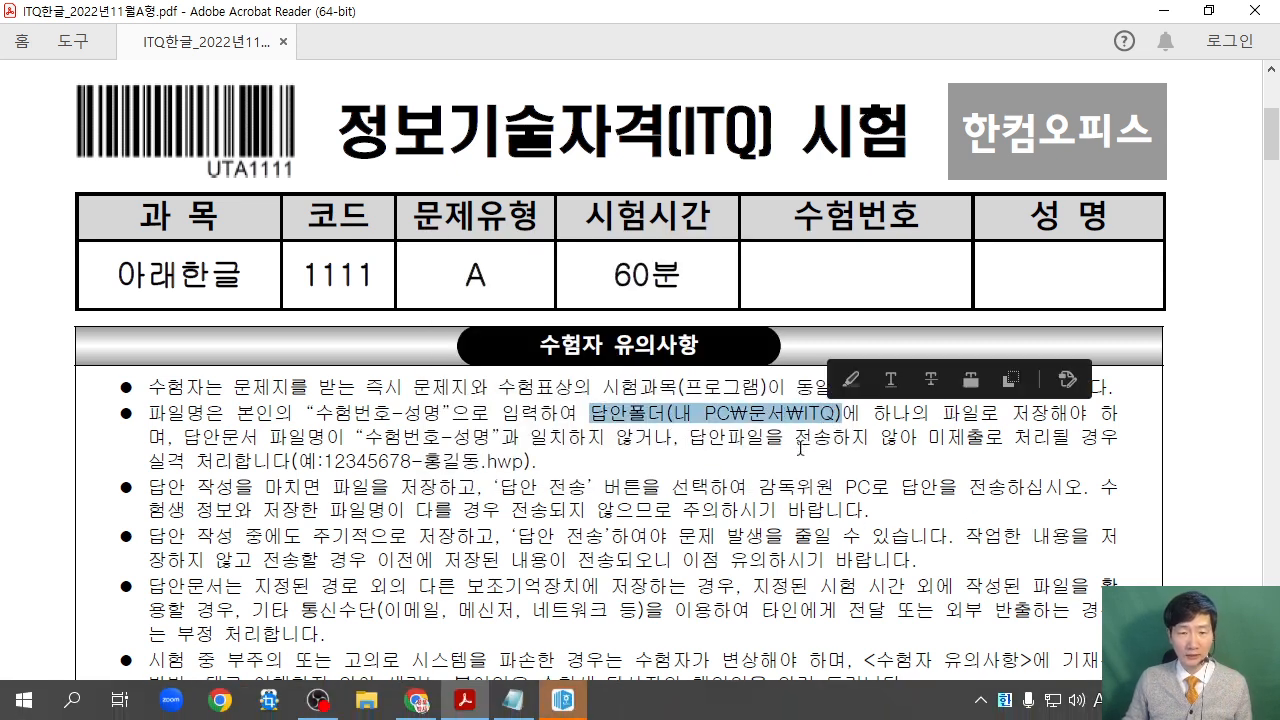
drag(312, 389, 445, 433)
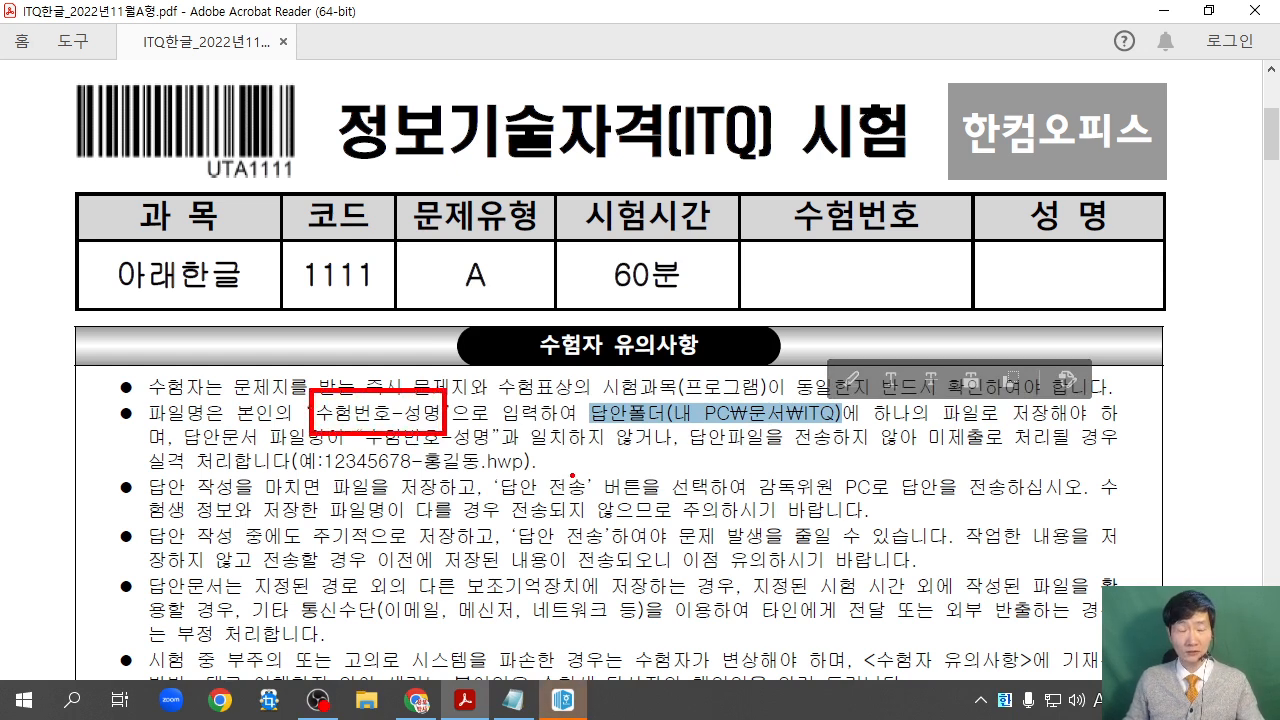
key(Escape)
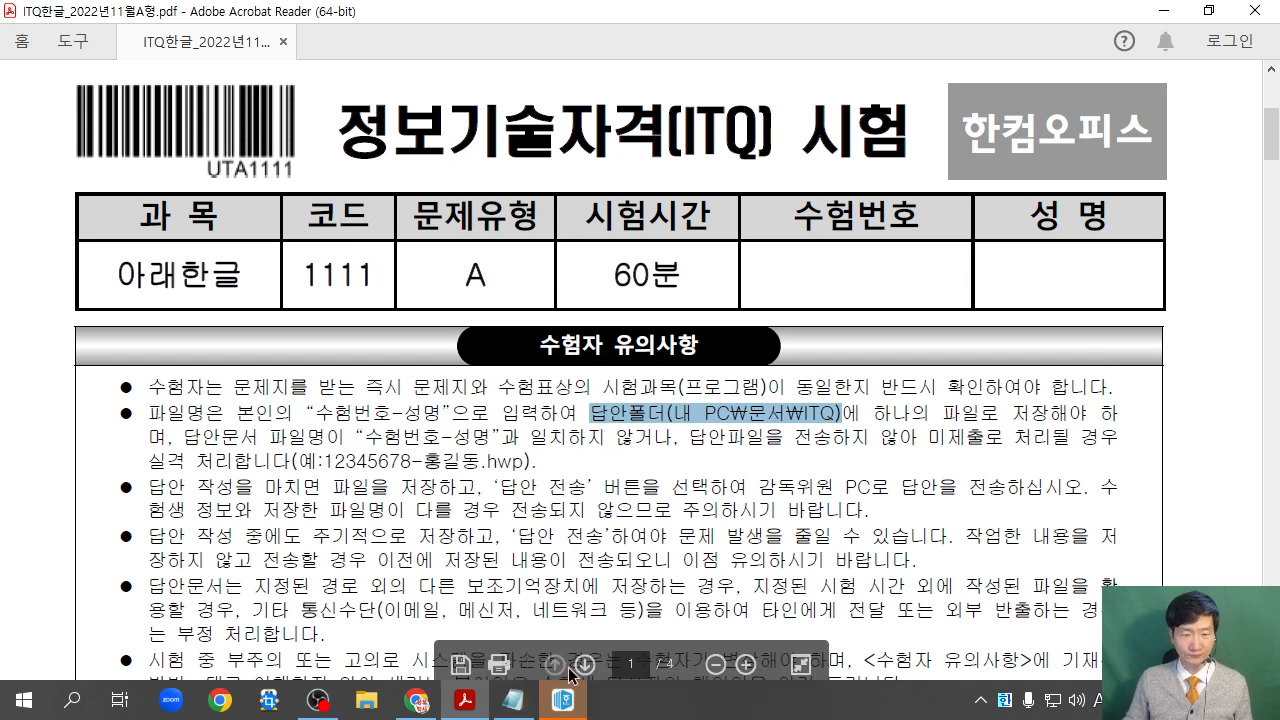
click(565, 702)
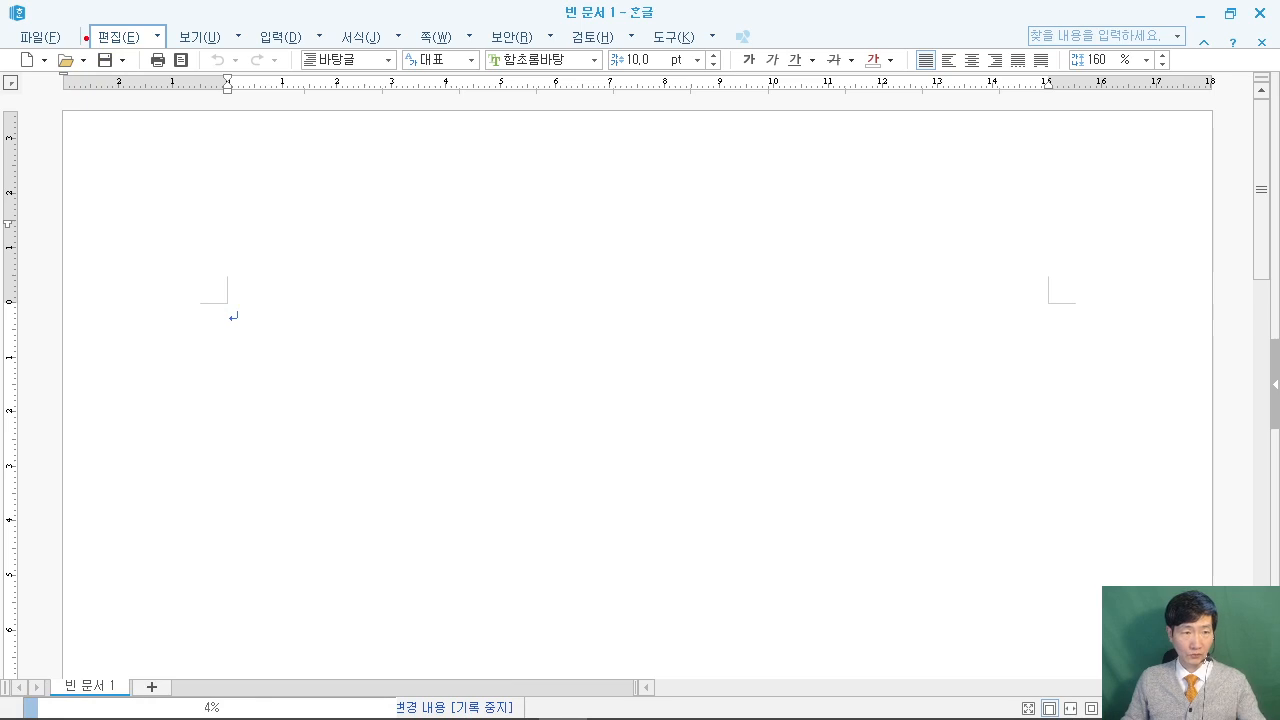
Save the document in 내 PC > 문서 > ITQ, named with the exam number and candidate's name.
click(278, 37)
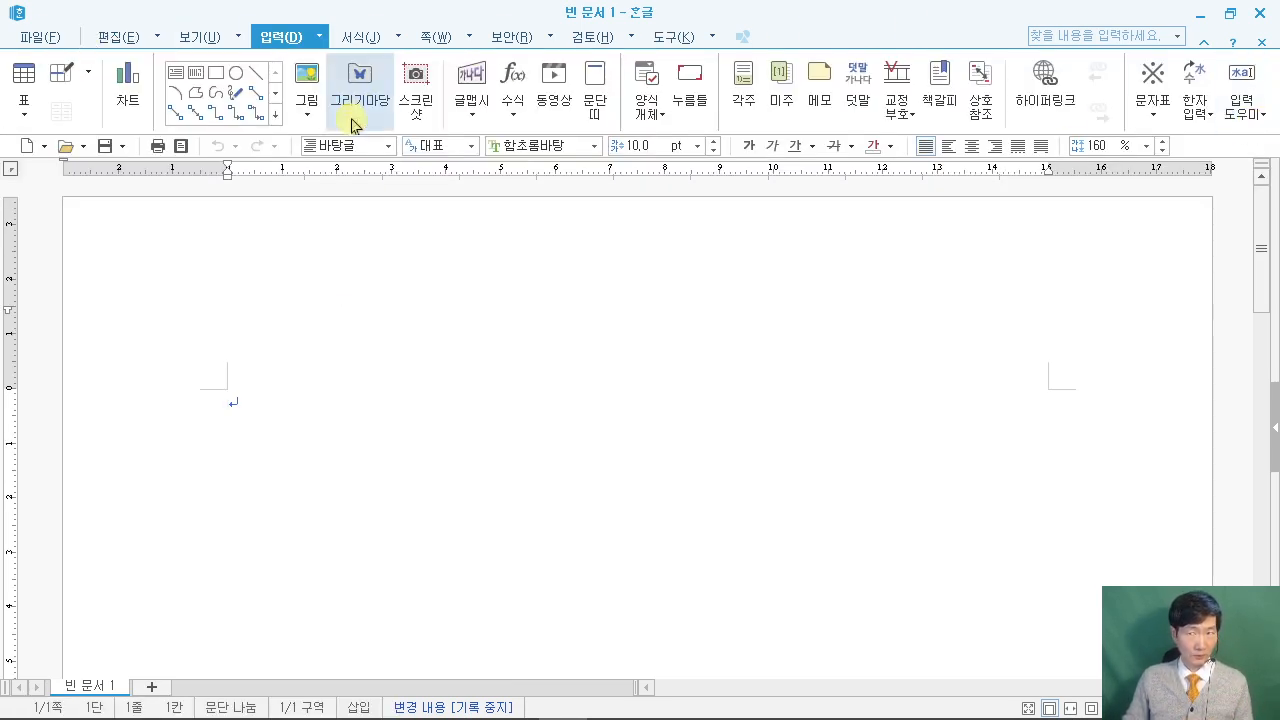
click(103, 145)
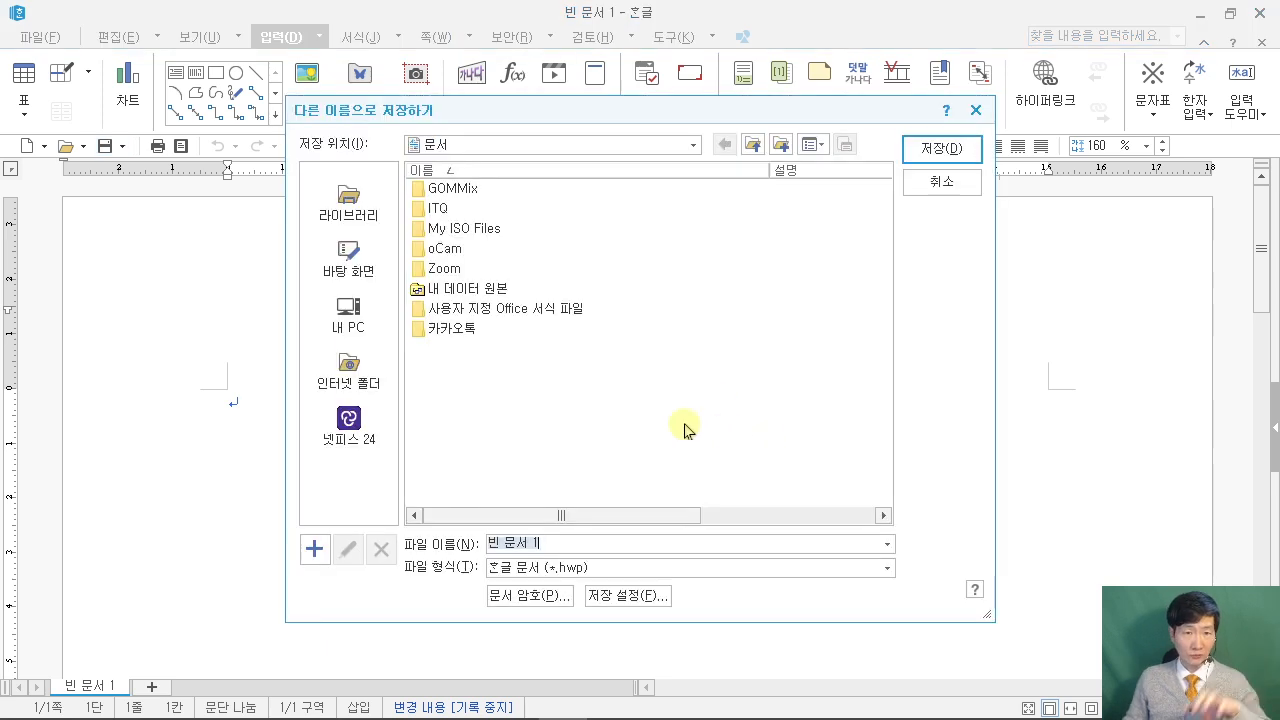
click(350, 312)
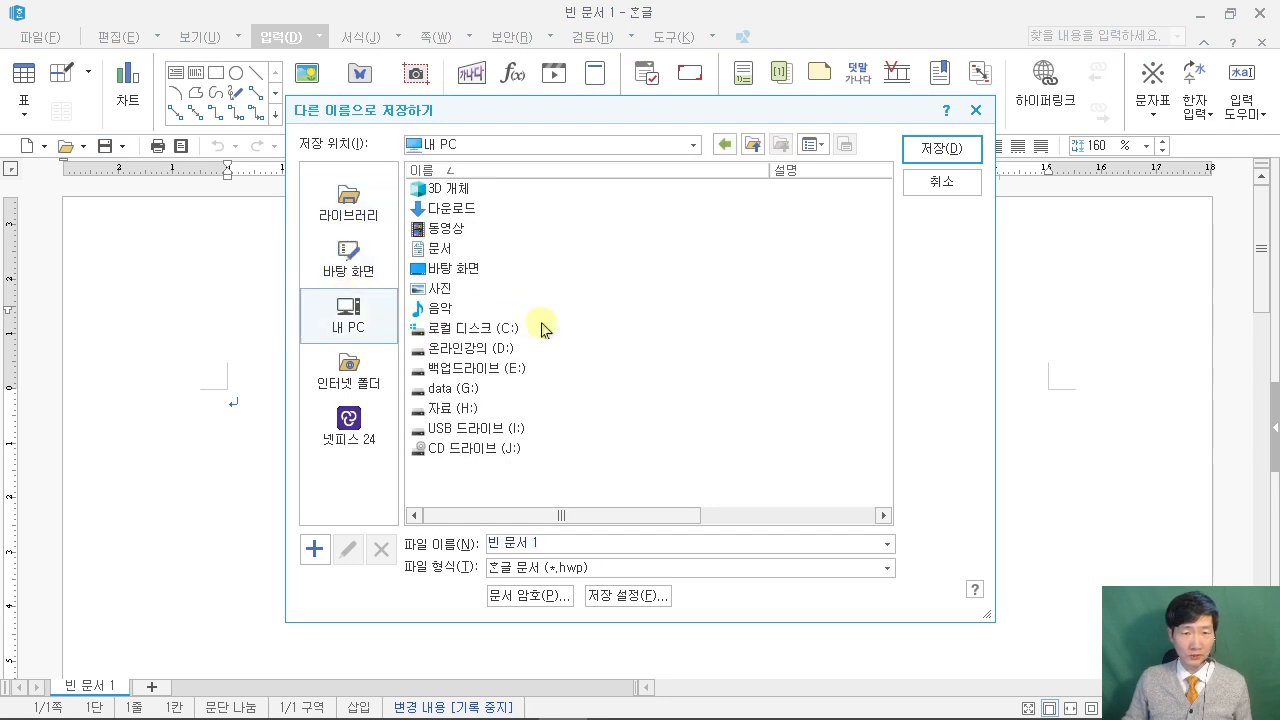
double_click(440, 249)
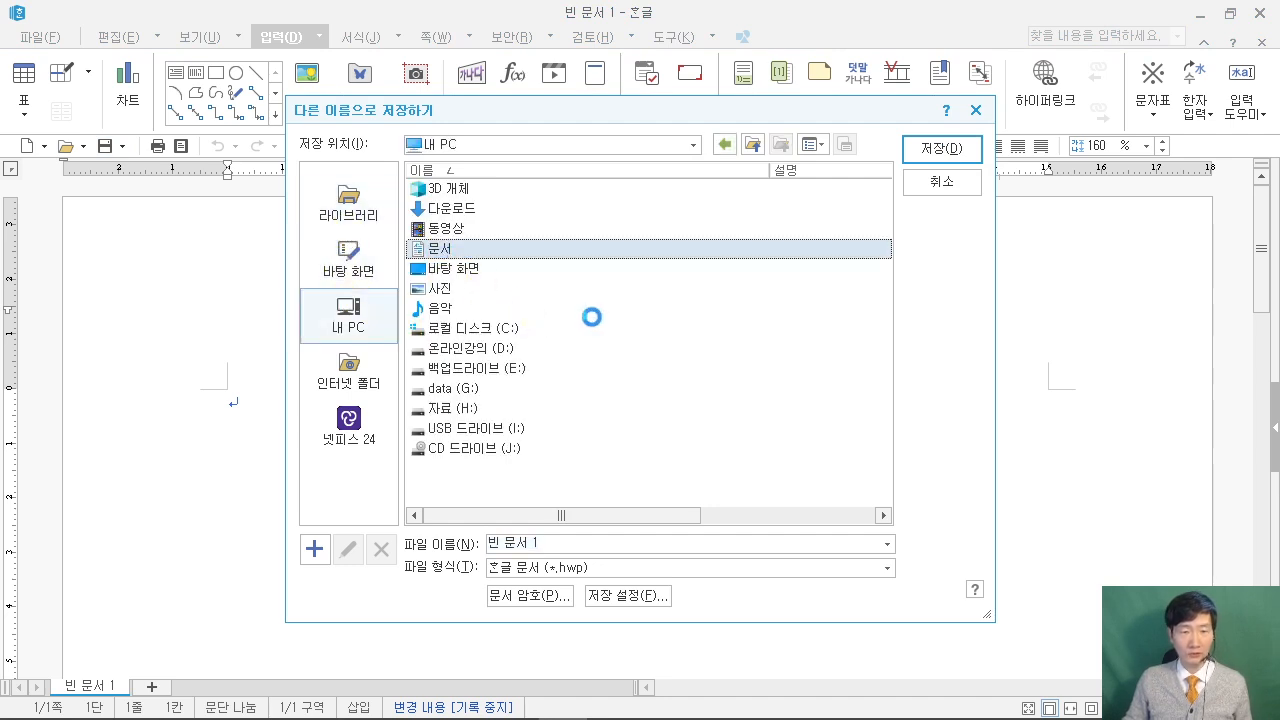
click(438, 208)
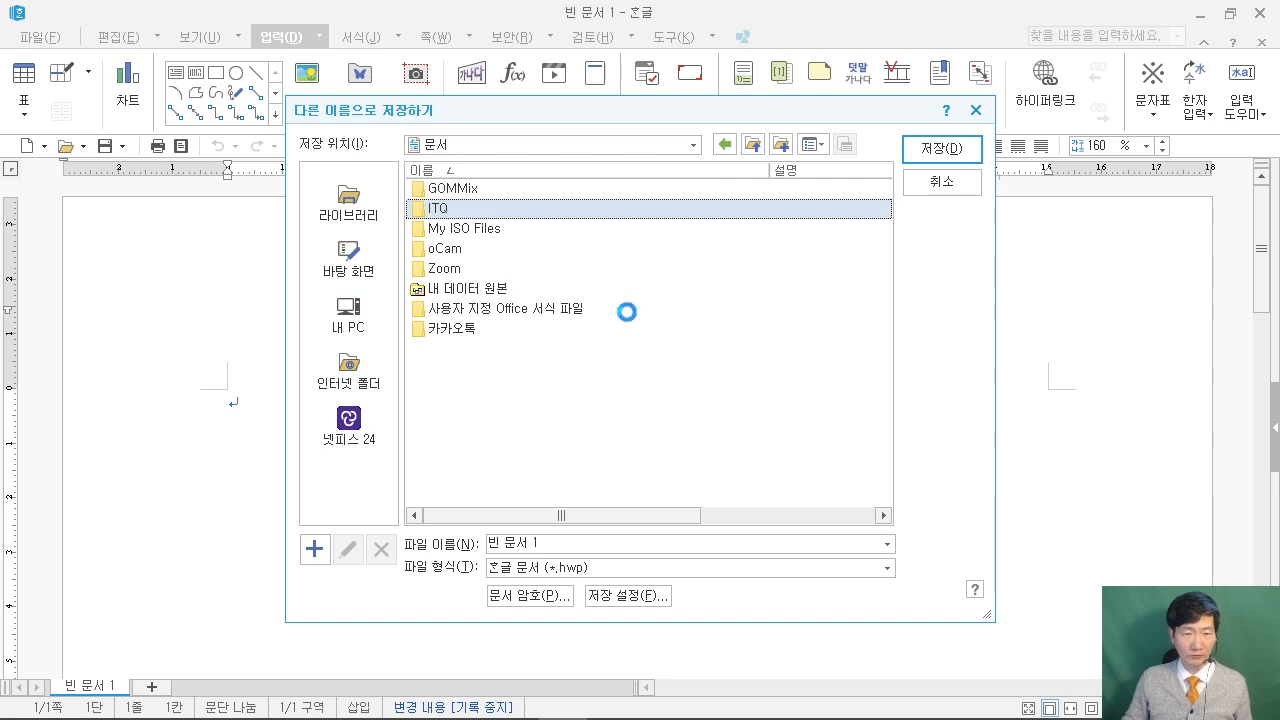
triple_click(593, 547)
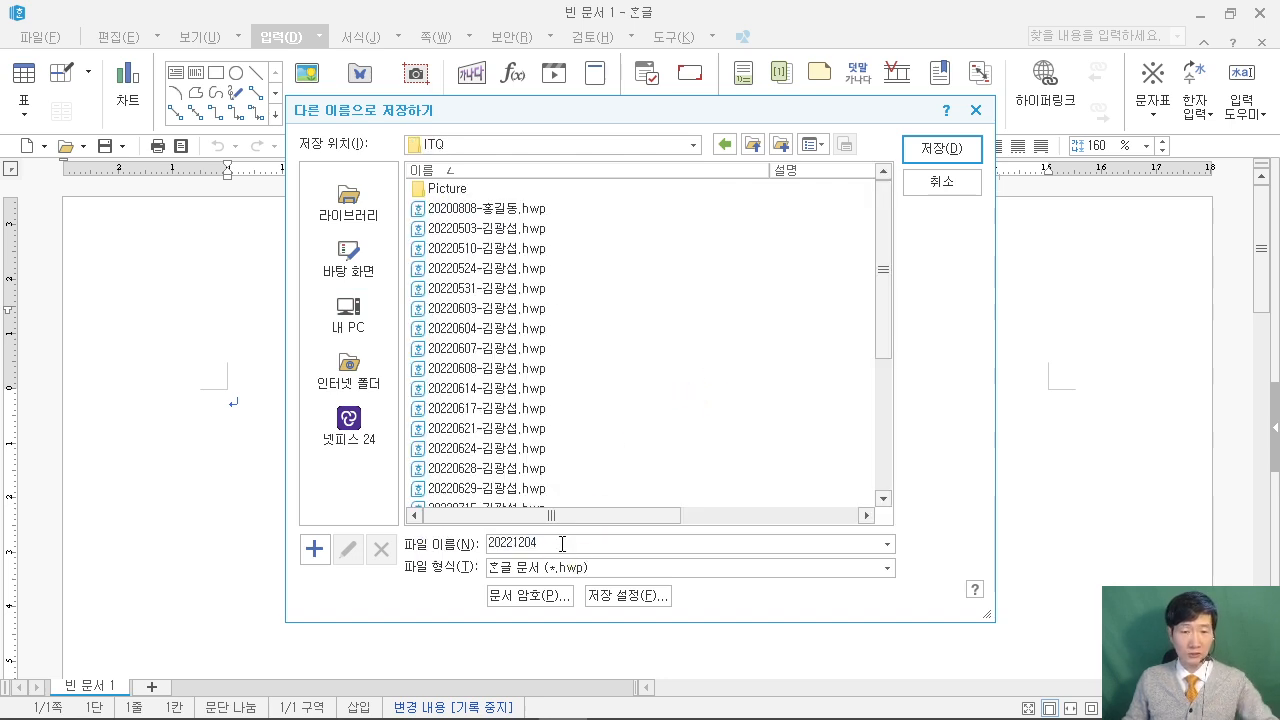
text(-)
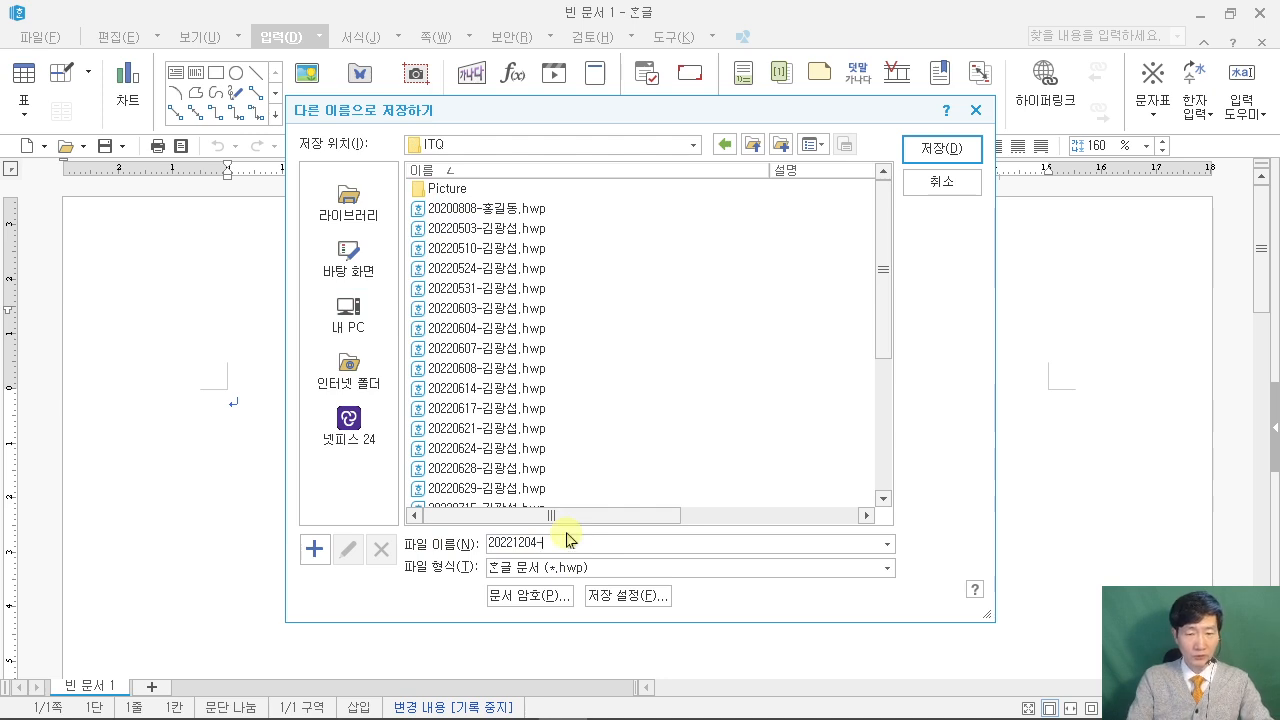
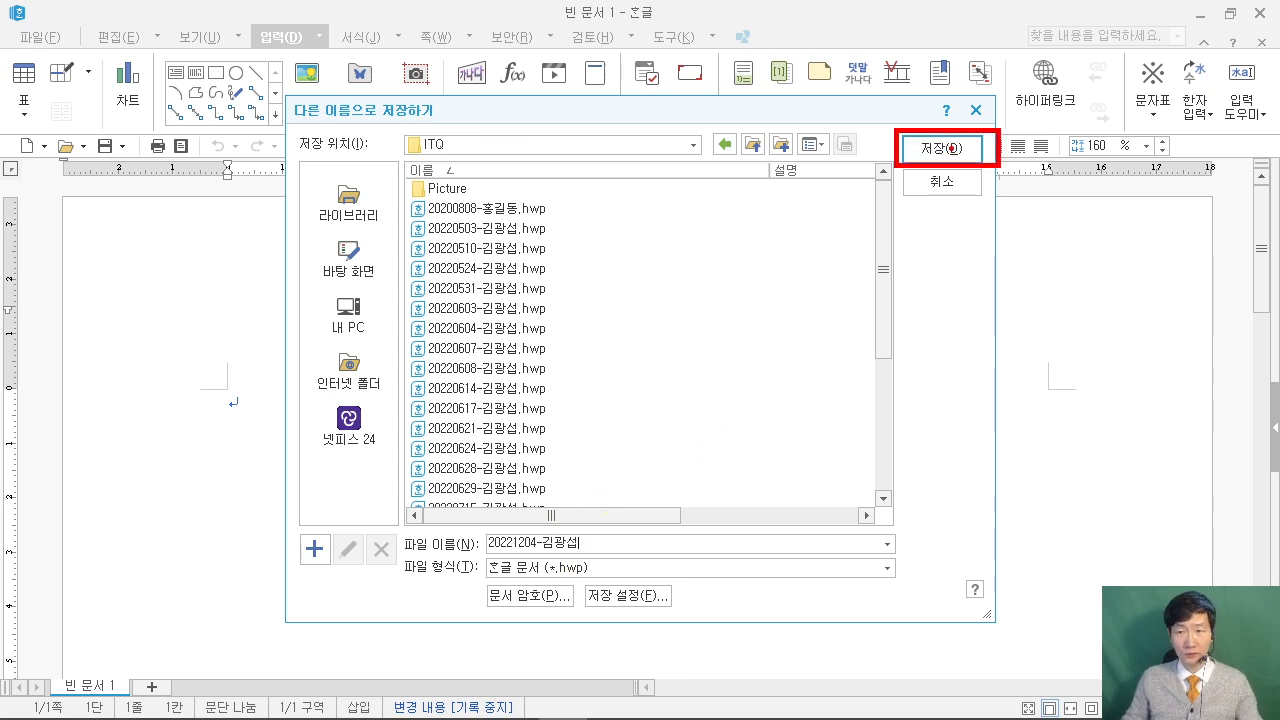
click(940, 150)
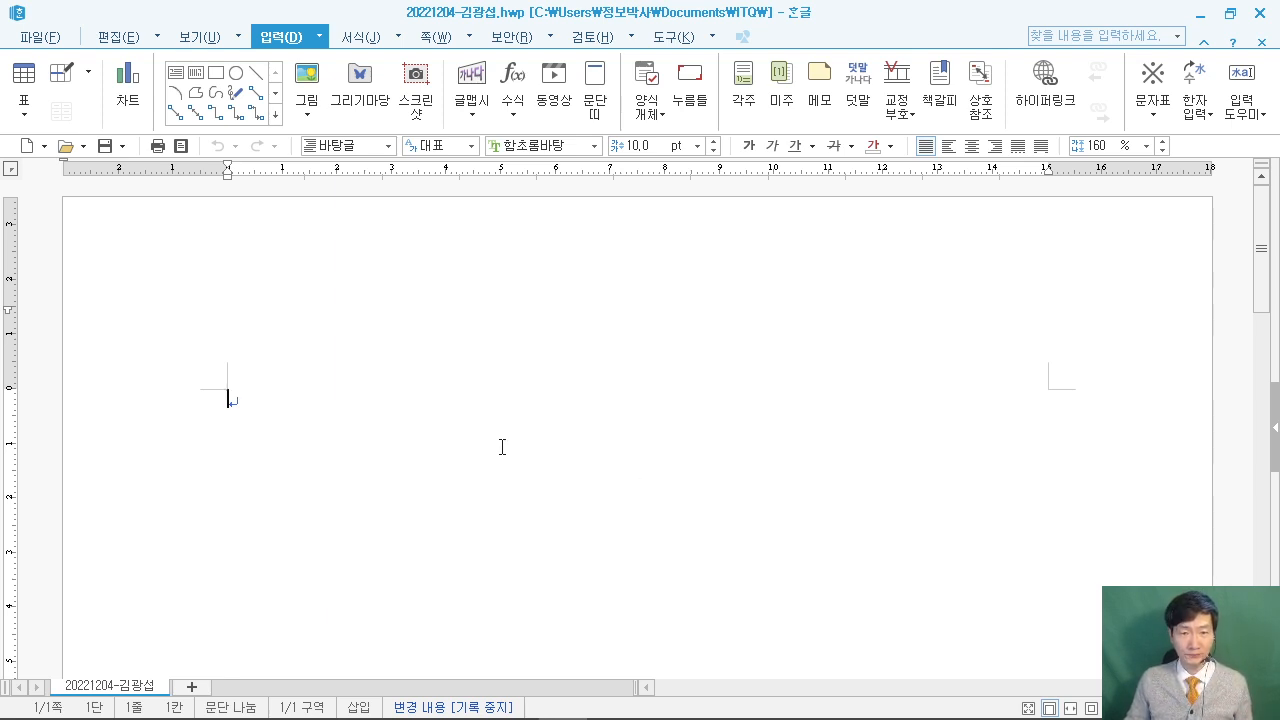
Open 편집 용지 with F7 and set the top margin to 10 mm.
drag(517, 181, 775, 374)
mouse_move(576, 237)
mouse_down()
mouse_move(658, 231)
mouse_move(587, 335)
mouse_up()
drag(580, 286, 638, 283)
mouse_move(665, 265)
mouse_down()
mouse_move(680, 236)
mouse_move(660, 337)
mouse_move(885, 366)
mouse_up()
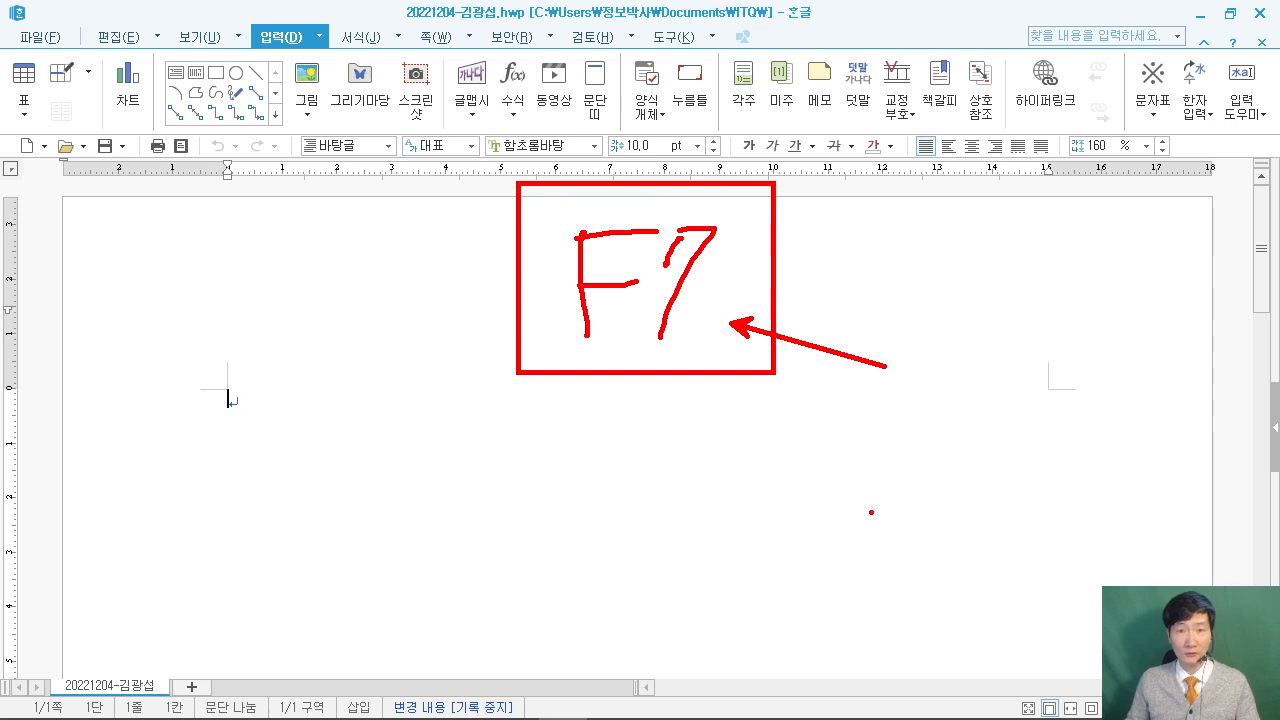
key(Escape)
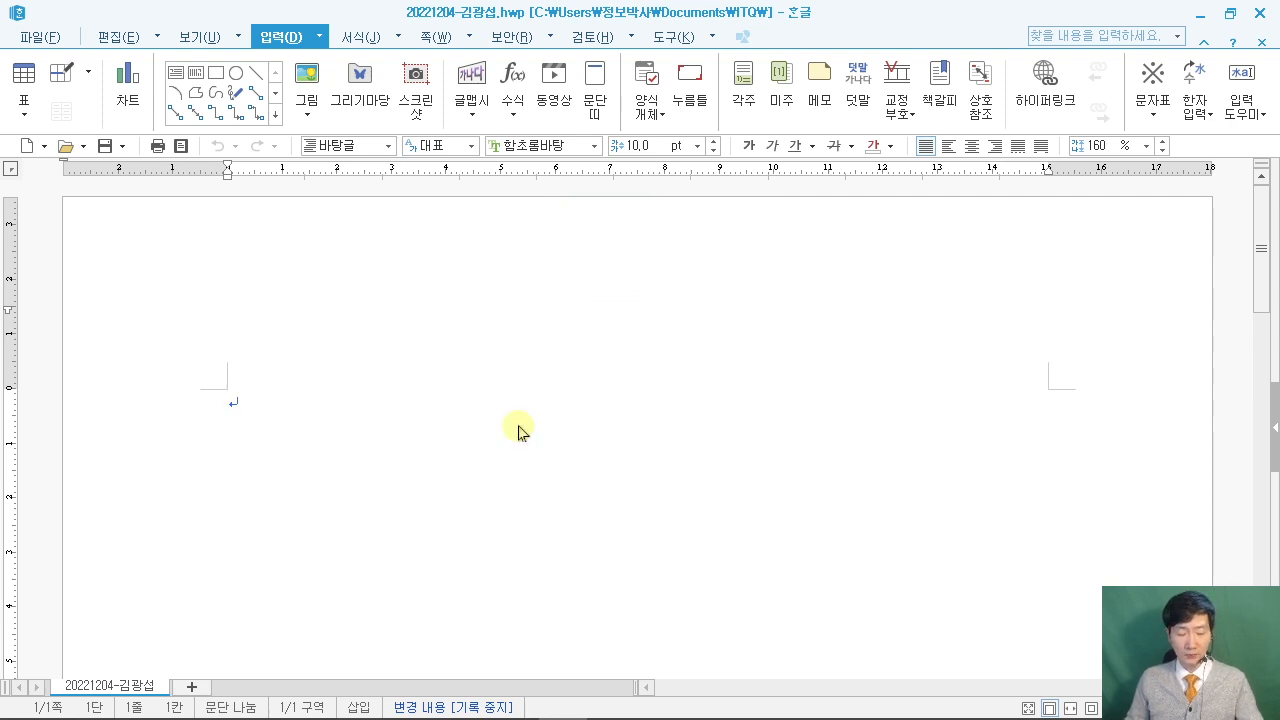
key(F7)
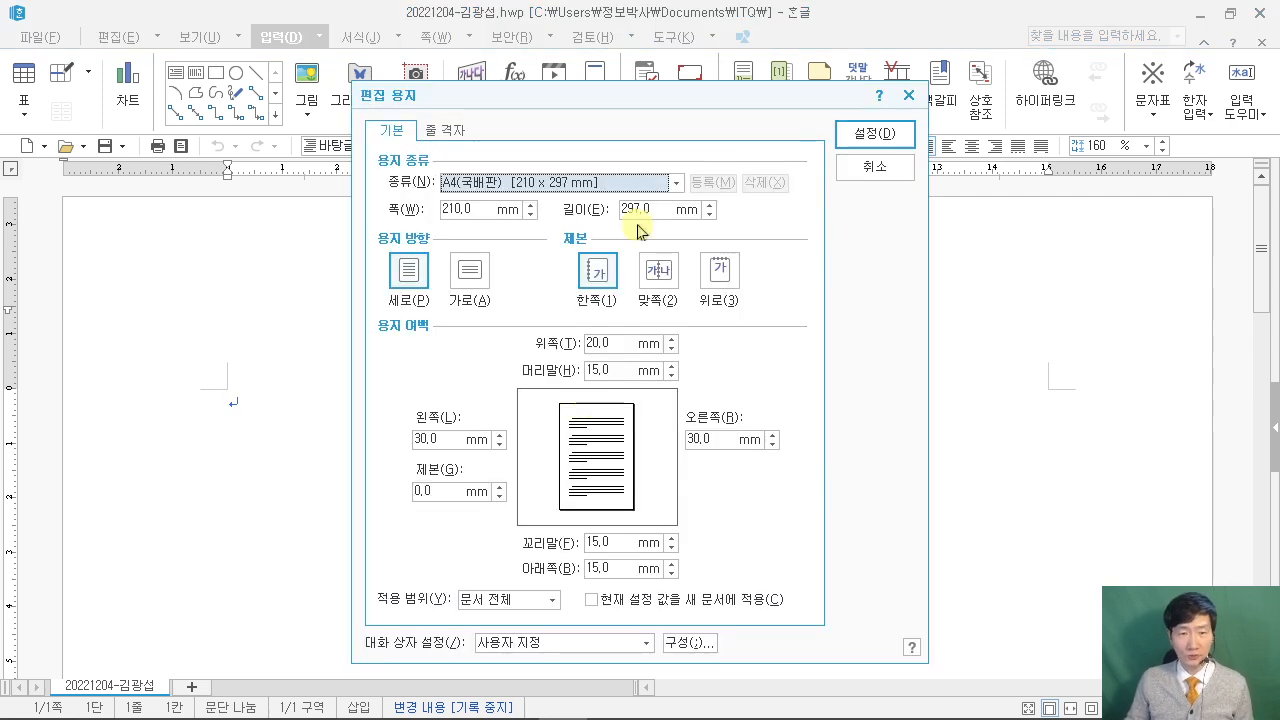
click(619, 344)
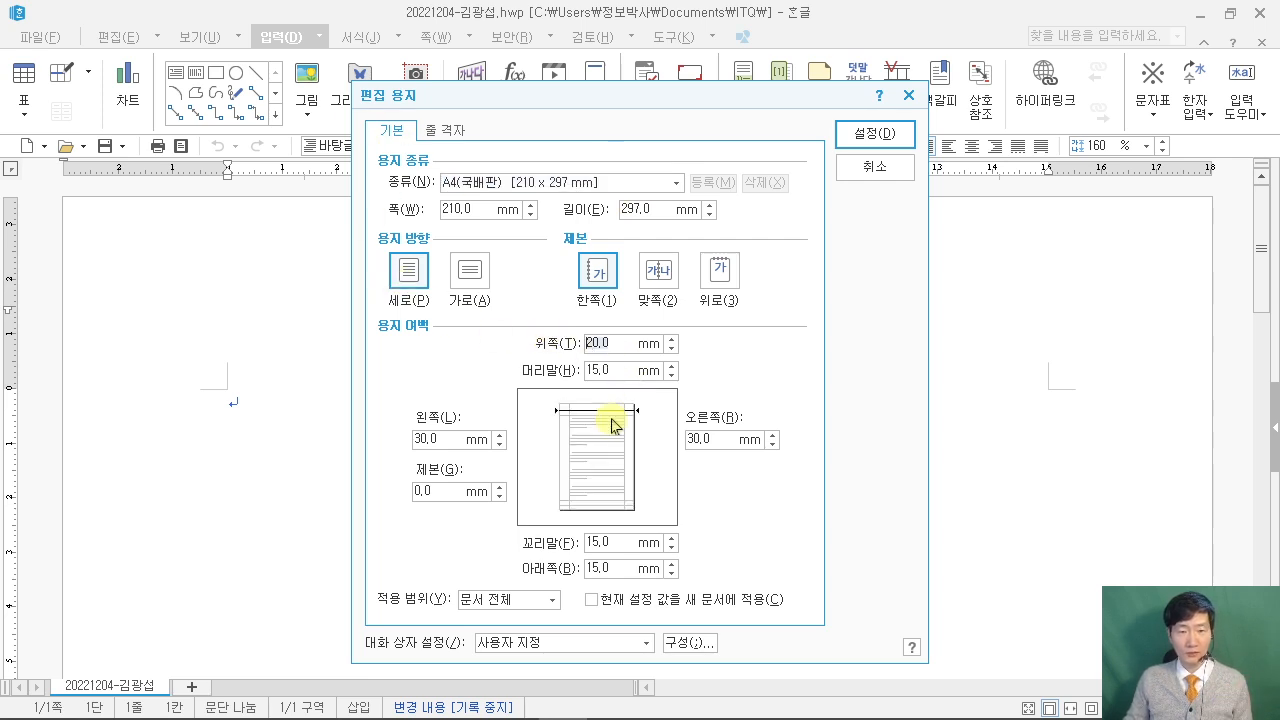
text(10)
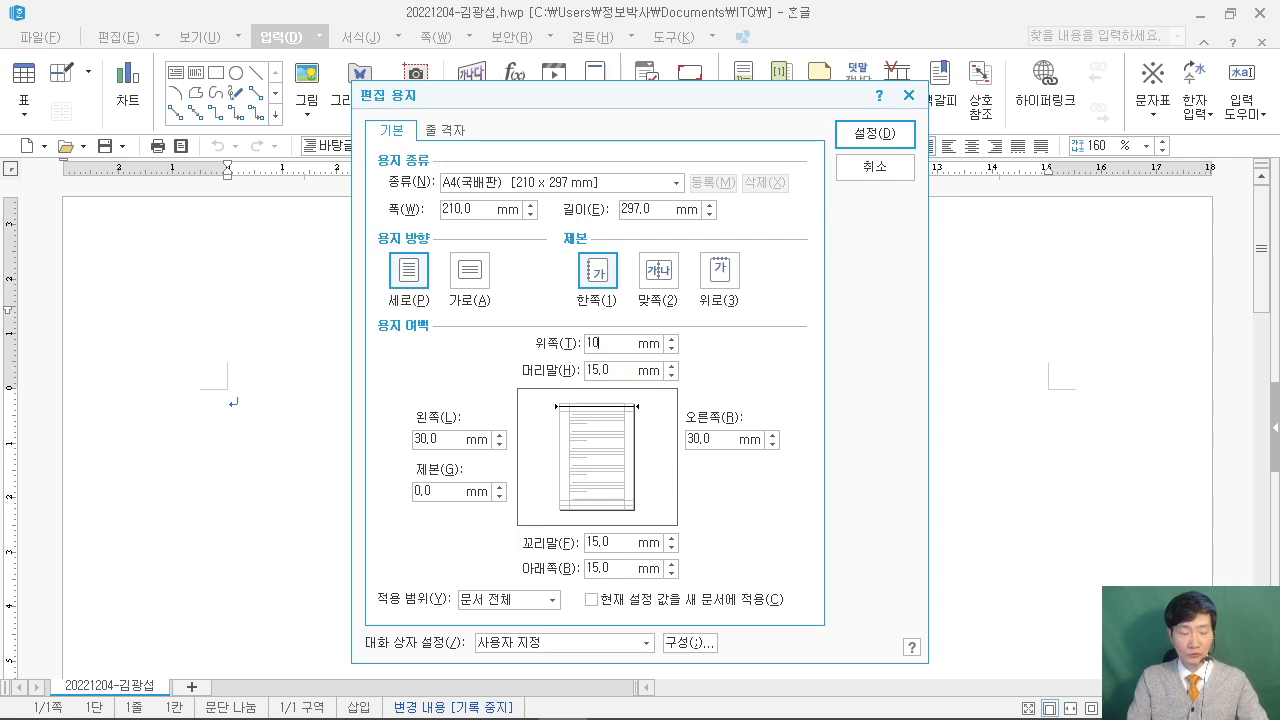
drag(55, 121, 204, 270)
mouse_move(48, 156)
mouse_down()
mouse_move(143, 154)
mouse_move(79, 243)
mouse_up()
mouse_move(111, 252)
mouse_down()
mouse_move(141, 172)
mouse_move(152, 231)
mouse_up()
drag(132, 213, 159, 212)
mouse_move(192, 179)
mouse_down()
mouse_move(189, 237)
mouse_move(194, 222)
mouse_move(202, 250)
mouse_up()
mouse_move(517, 245)
mouse_down()
mouse_move(566, 516)
mouse_move(699, 580)
mouse_up()
drag(673, 30, 665, 86)
mouse_move(703, 52)
mouse_down()
mouse_move(727, 82)
mouse_move(706, 55)
mouse_up()
drag(359, 407, 852, 471)
drag(884, 396, 899, 444)
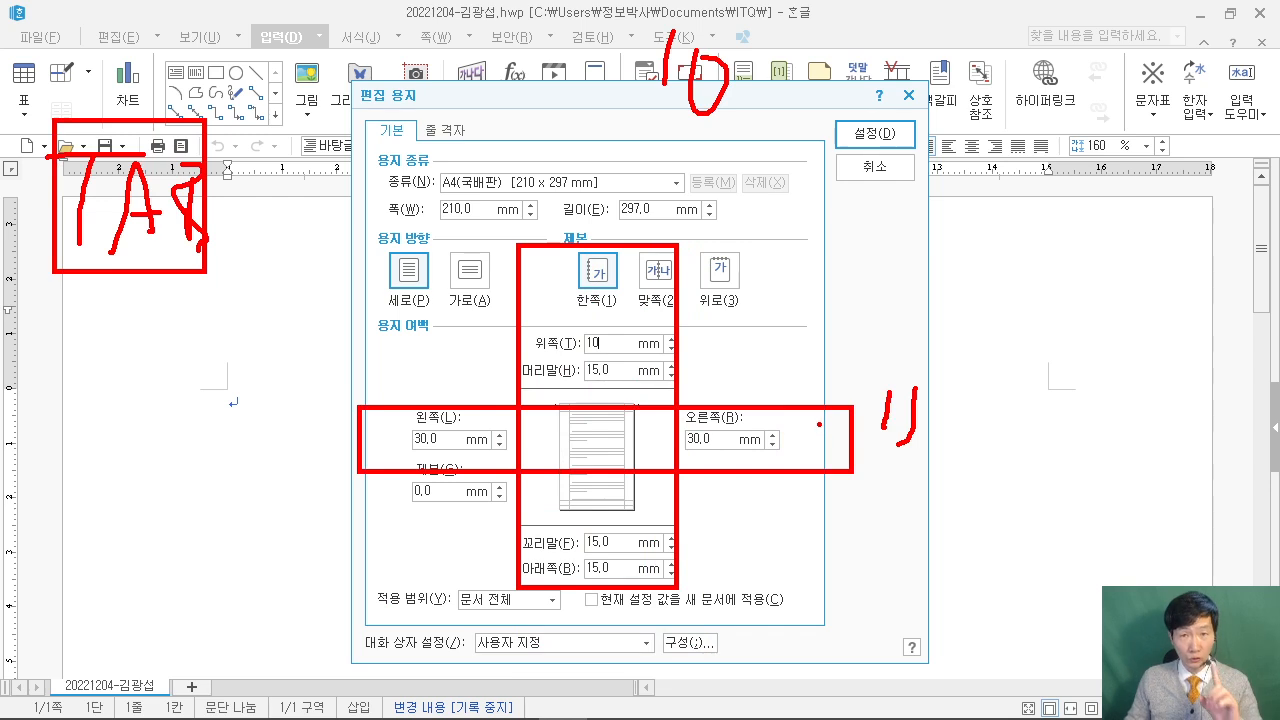
key(Escape)
click(613, 366)
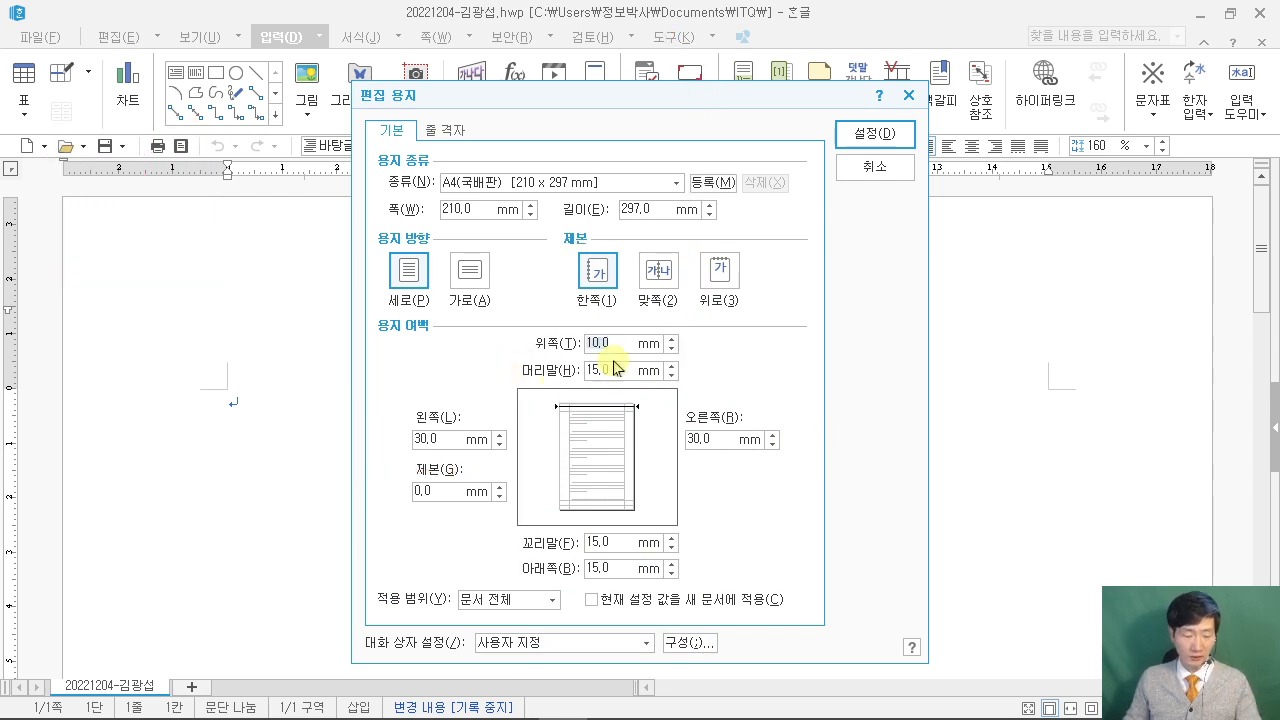
Set bottom 10, left and right 11, header and footer 10 mm, and apply.
double_click(595, 568)
text(10)
key(Tab)
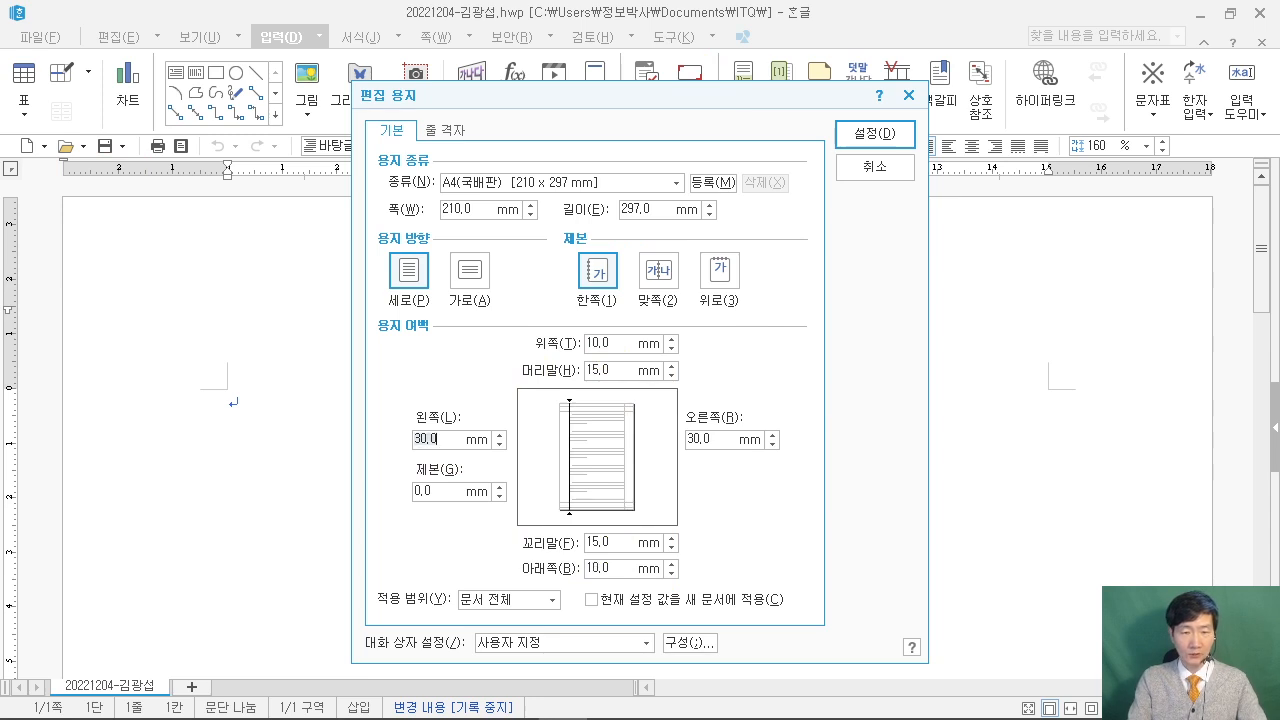
text(11)
key(Tab)
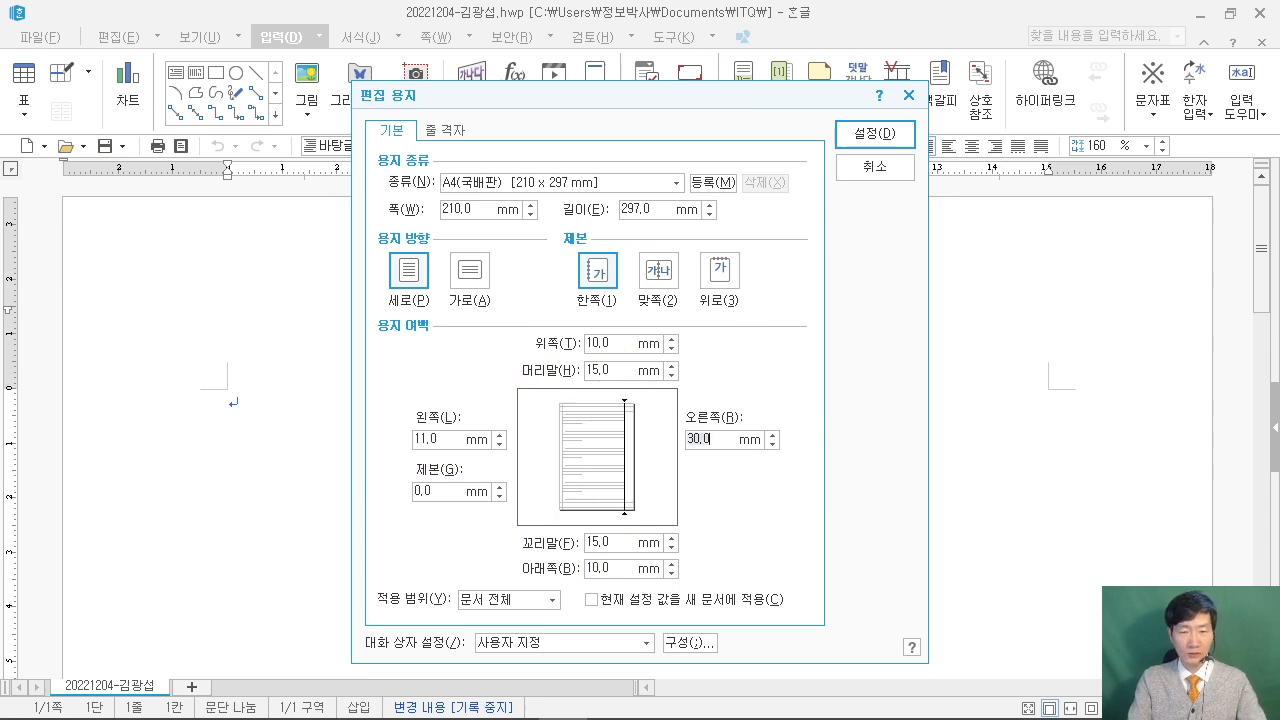
text(11)
key(Tab)
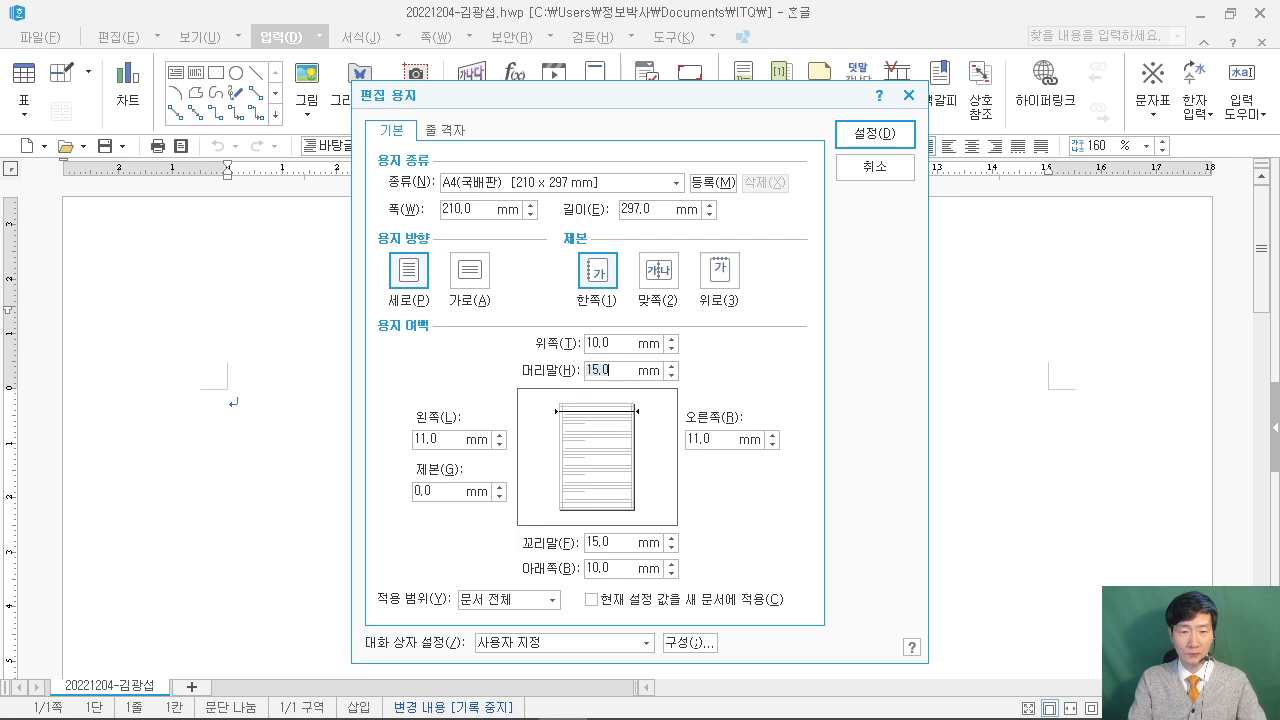
text(10)
key(Tab)
text(10)
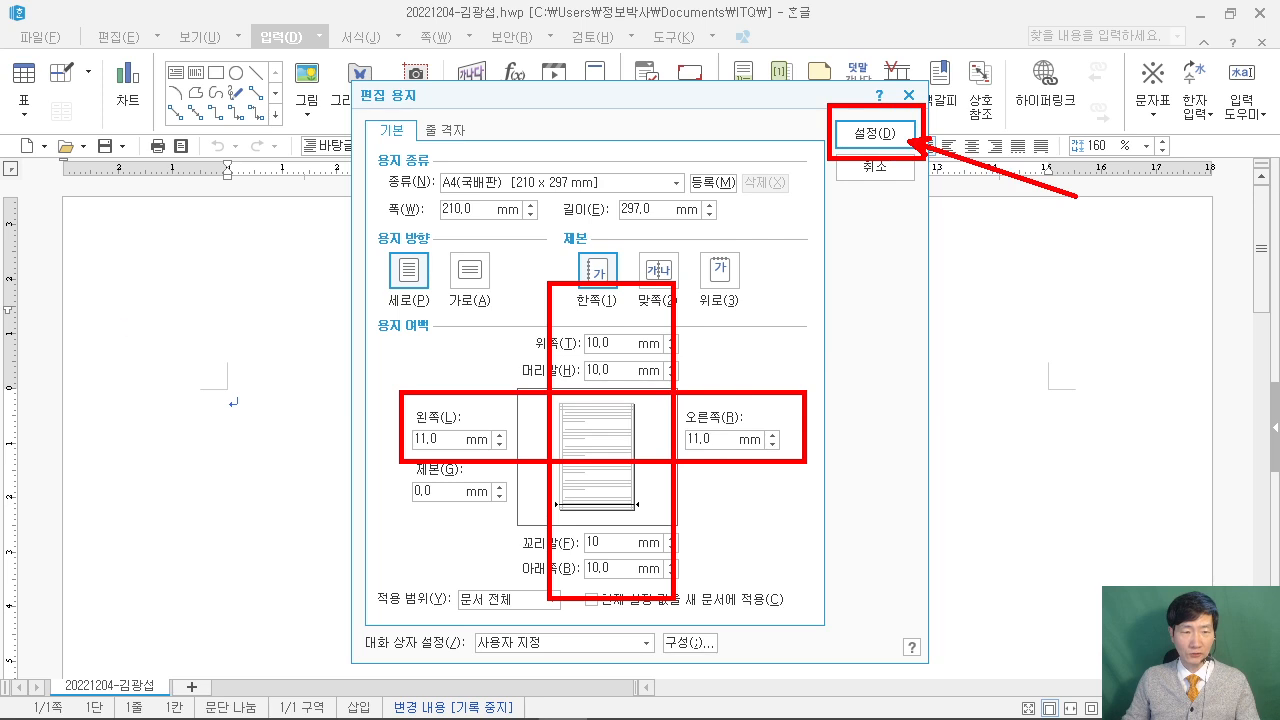
drag(152, 273, 158, 325)
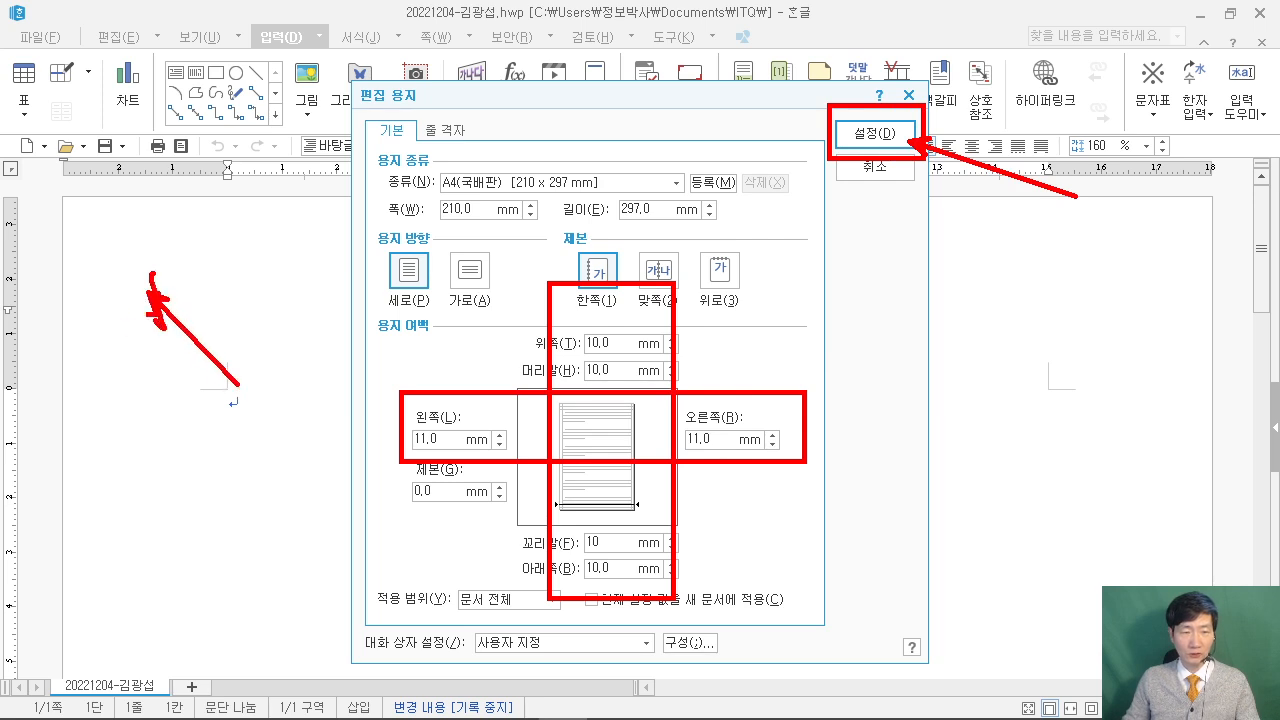
key(Escape)
click(890, 133)
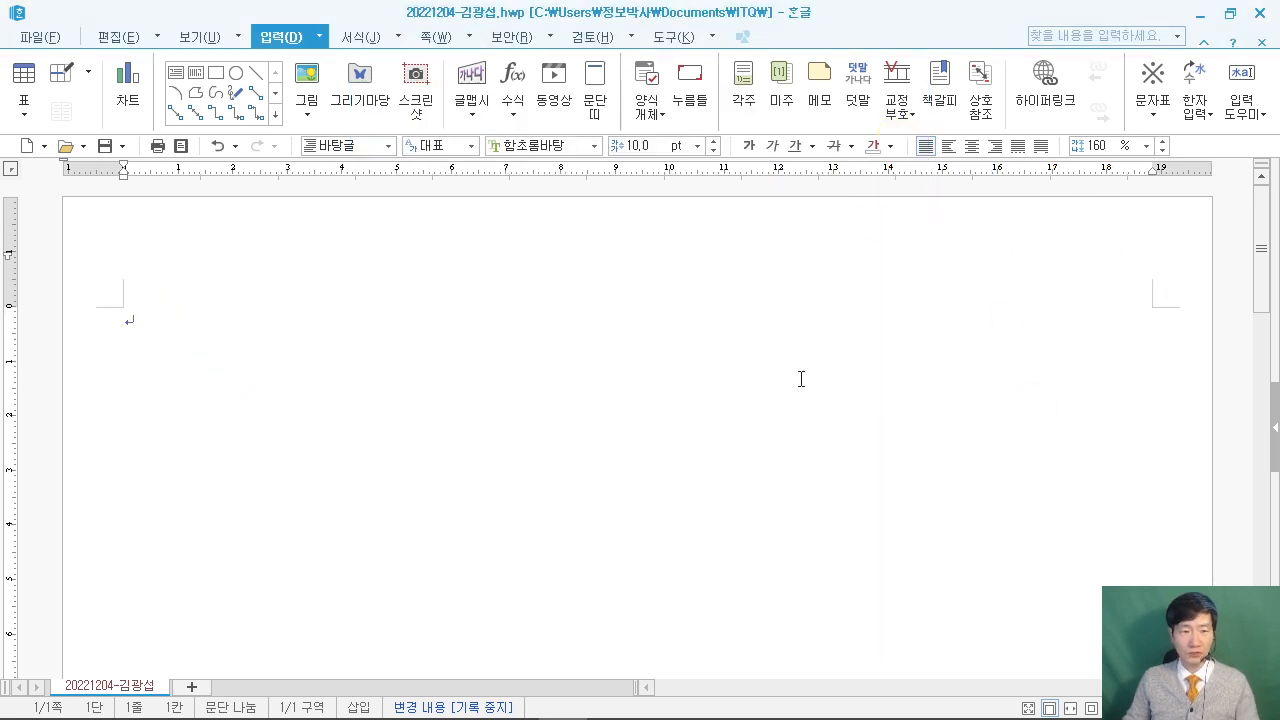
Number answers 1. and 2. on page 1 with blank lines between them.
text(1.)
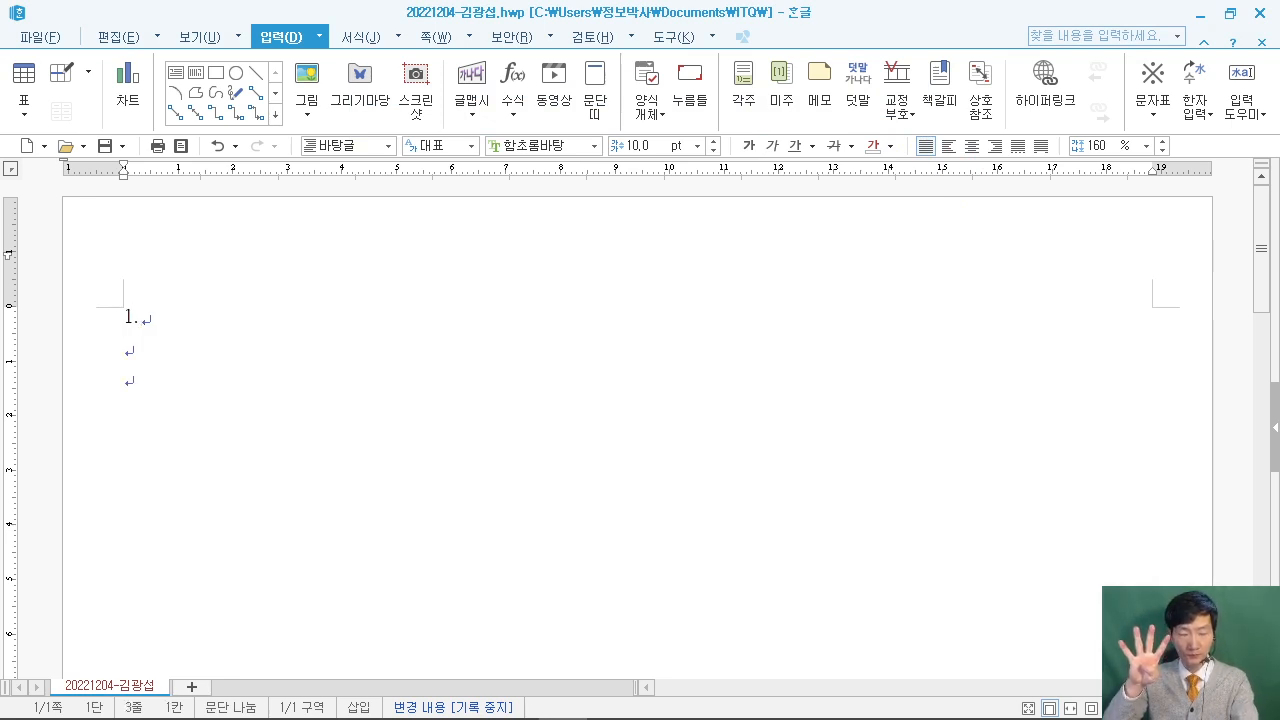
text(2.)
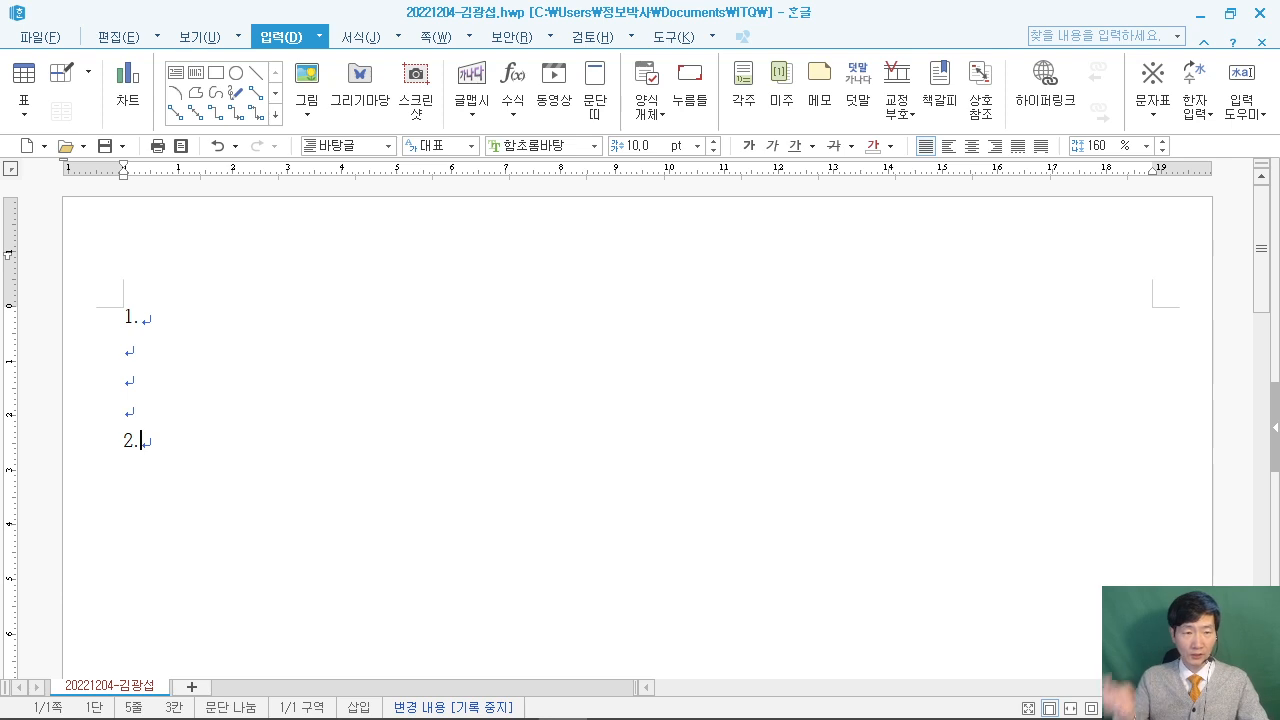
key(Return)
key(Return)
key(Return)
key(Return)
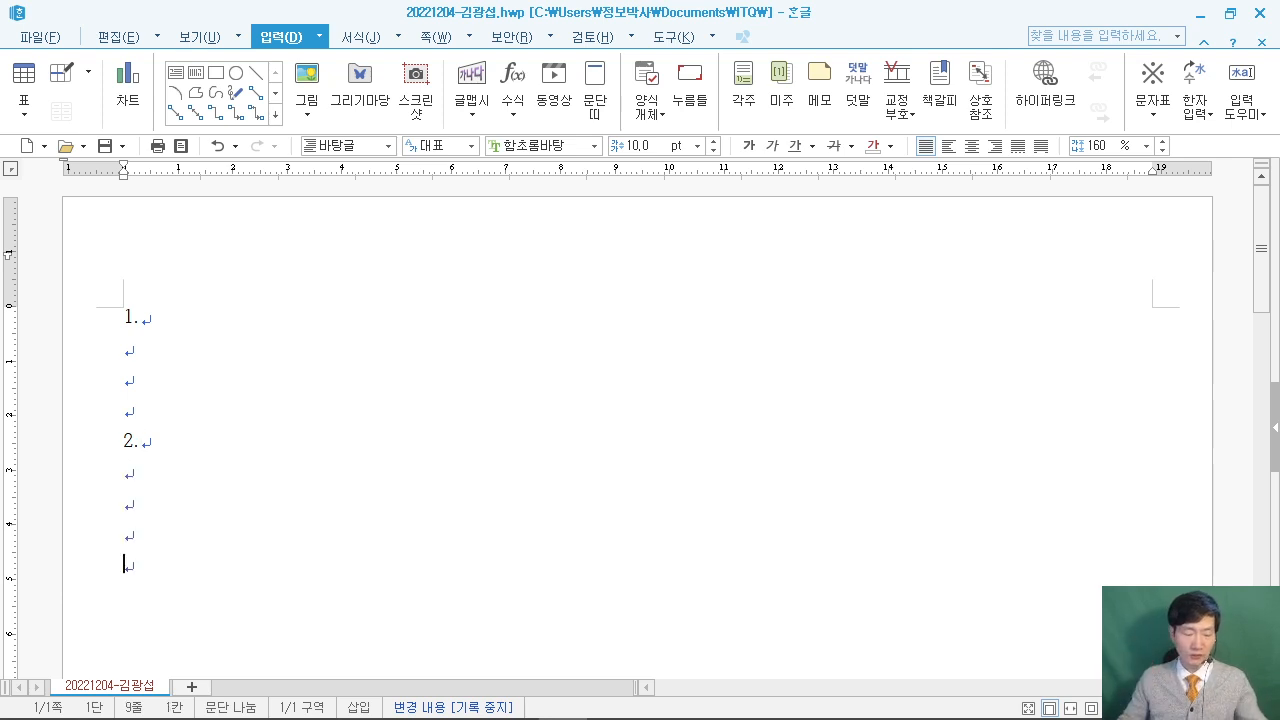
mouse_move(305, 311)
mouse_down()
mouse_move(309, 414)
mouse_move(439, 437)
mouse_up()
mouse_move(176, 112)
mouse_down()
mouse_move(192, 155)
mouse_move(363, 246)
mouse_up()
mouse_move(319, 452)
mouse_down()
mouse_move(322, 408)
mouse_move(362, 408)
mouse_up()
drag(328, 380, 353, 374)
drag(385, 337, 364, 426)
drag(381, 383, 396, 407)
drag(409, 418, 427, 387)
drag(390, 377, 434, 377)
mouse_move(252, 168)
mouse_down()
mouse_move(212, 215)
mouse_move(181, 204)
mouse_up()
mouse_move(250, 114)
mouse_down()
mouse_move(262, 193)
mouse_move(288, 212)
mouse_up()
drag(304, 196, 307, 210)
mouse_move(364, 128)
mouse_down()
mouse_move(332, 218)
mouse_move(360, 198)
mouse_up()
drag(380, 135, 396, 214)
drag(312, 176, 336, 176)
drag(382, 174, 442, 172)
mouse_move(846, 92)
mouse_down()
mouse_move(874, 243)
mouse_move(930, 242)
mouse_up()
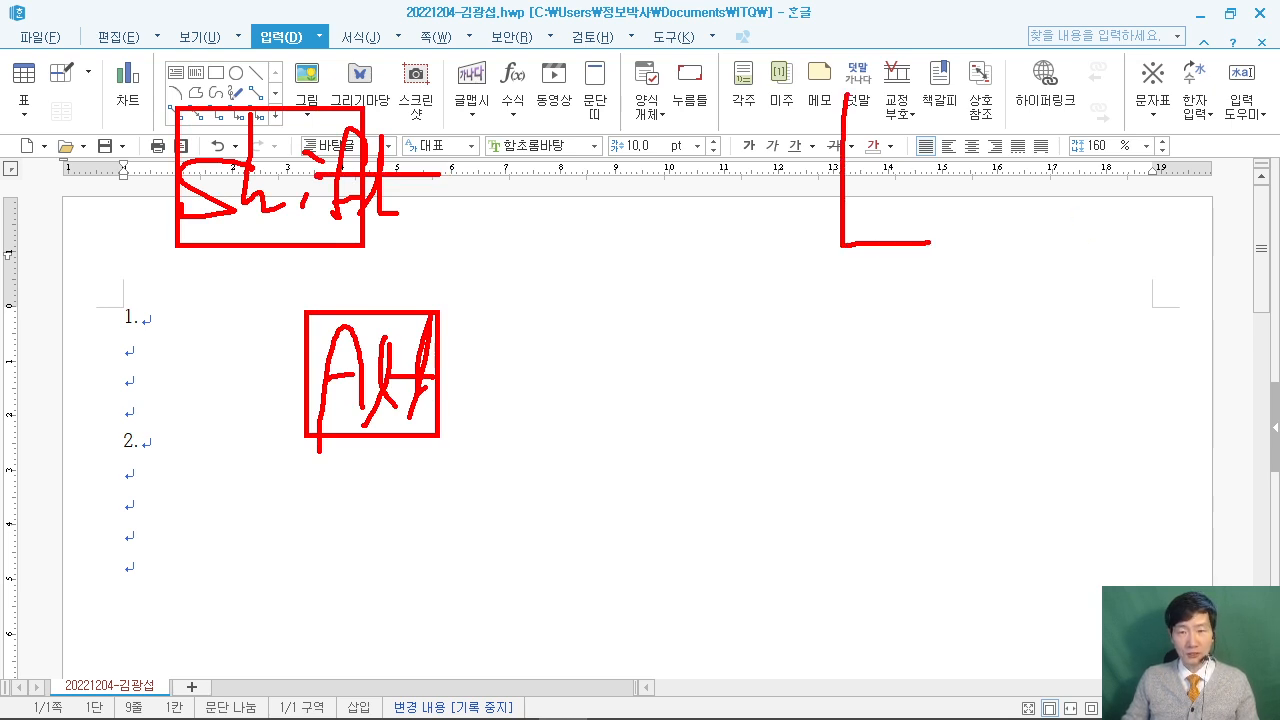
drag(718, 210, 908, 186)
mouse_move(744, 204)
mouse_down()
mouse_move(744, 256)
mouse_move(948, 290)
mouse_up()
drag(838, 88, 948, 288)
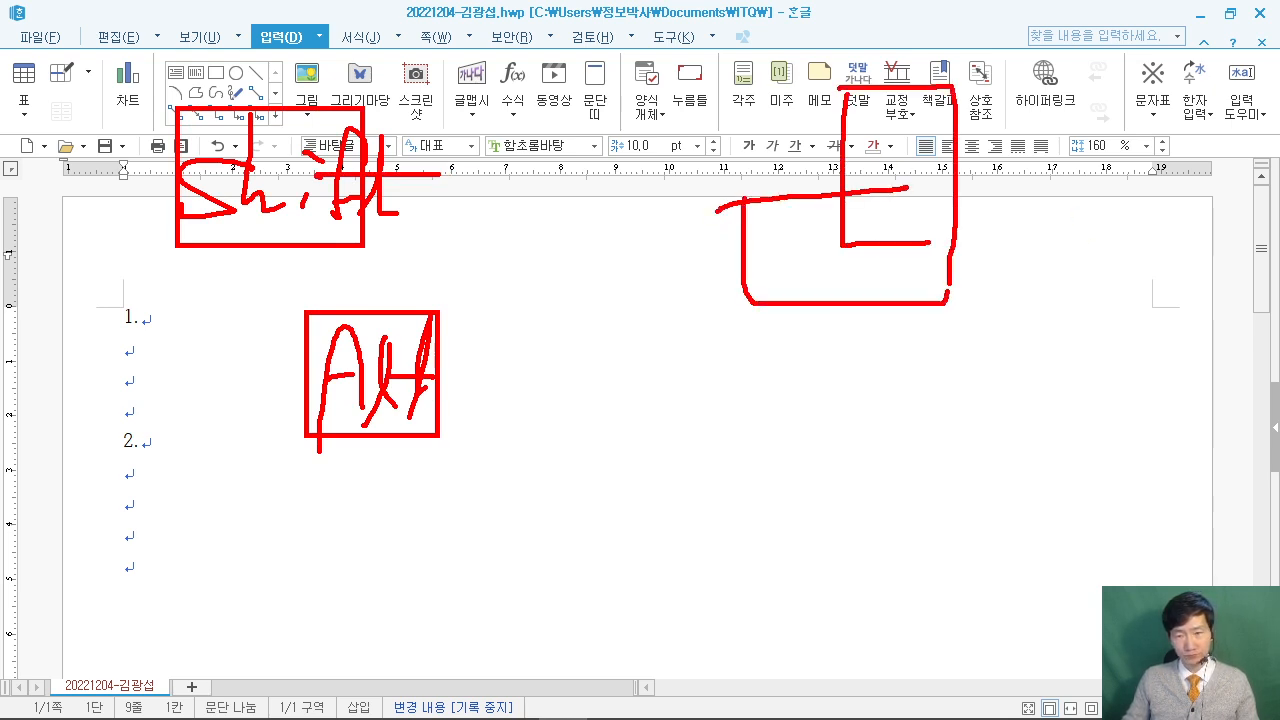
mouse_move(788, 226)
mouse_down()
mouse_move(752, 276)
mouse_move(800, 242)
mouse_move(898, 262)
mouse_up()
drag(930, 266, 960, 240)
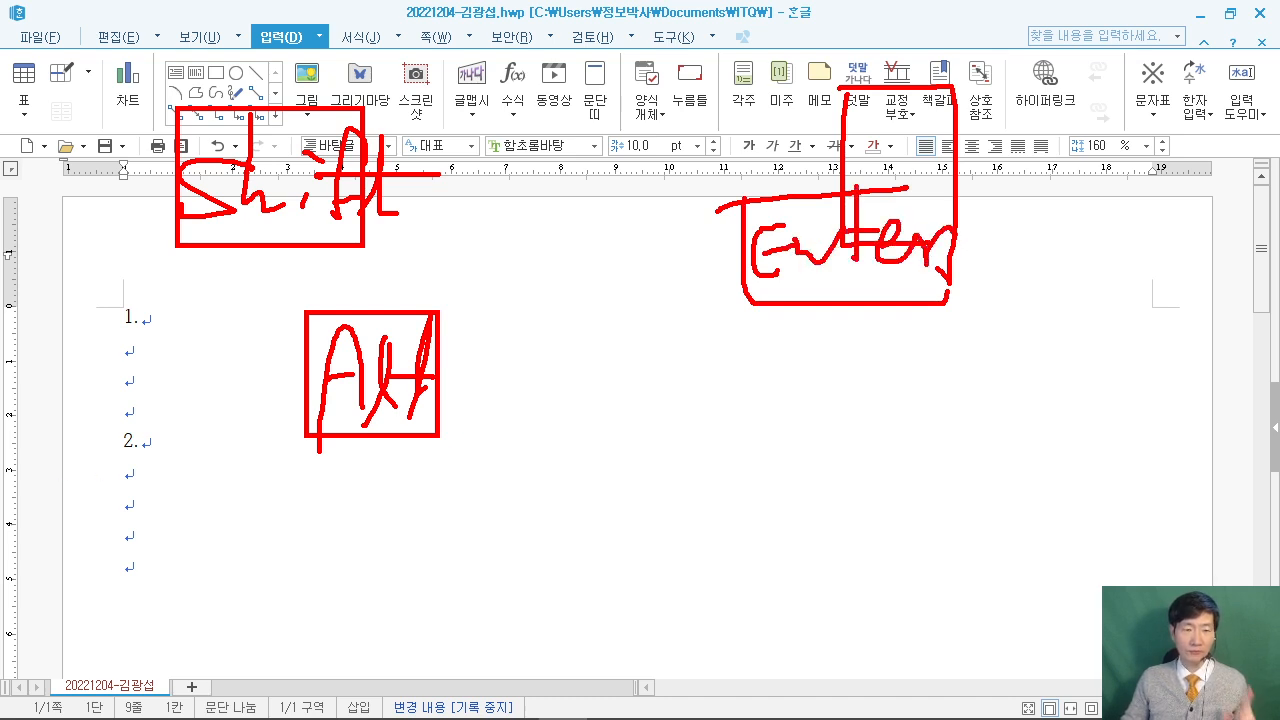
drag(203, 456, 311, 541)
mouse_move(84, 282)
mouse_down()
mouse_move(198, 206)
mouse_move(182, 357)
mouse_up()
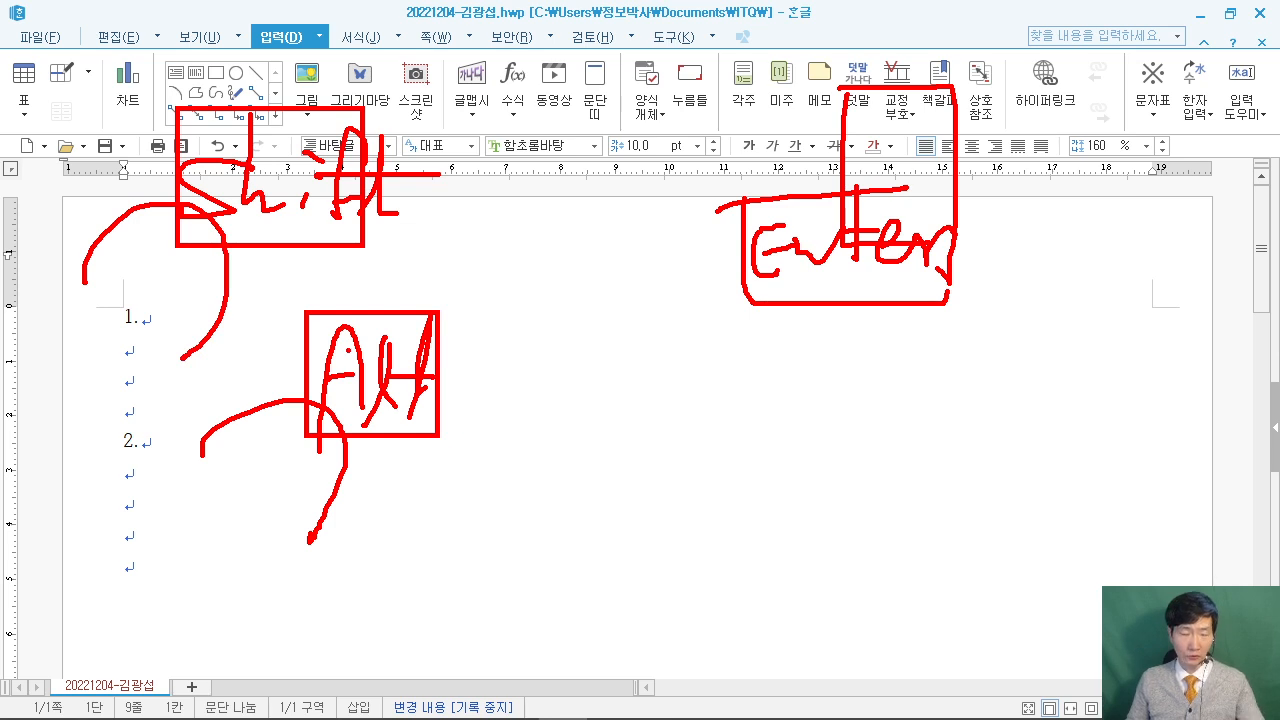
key(Escape)
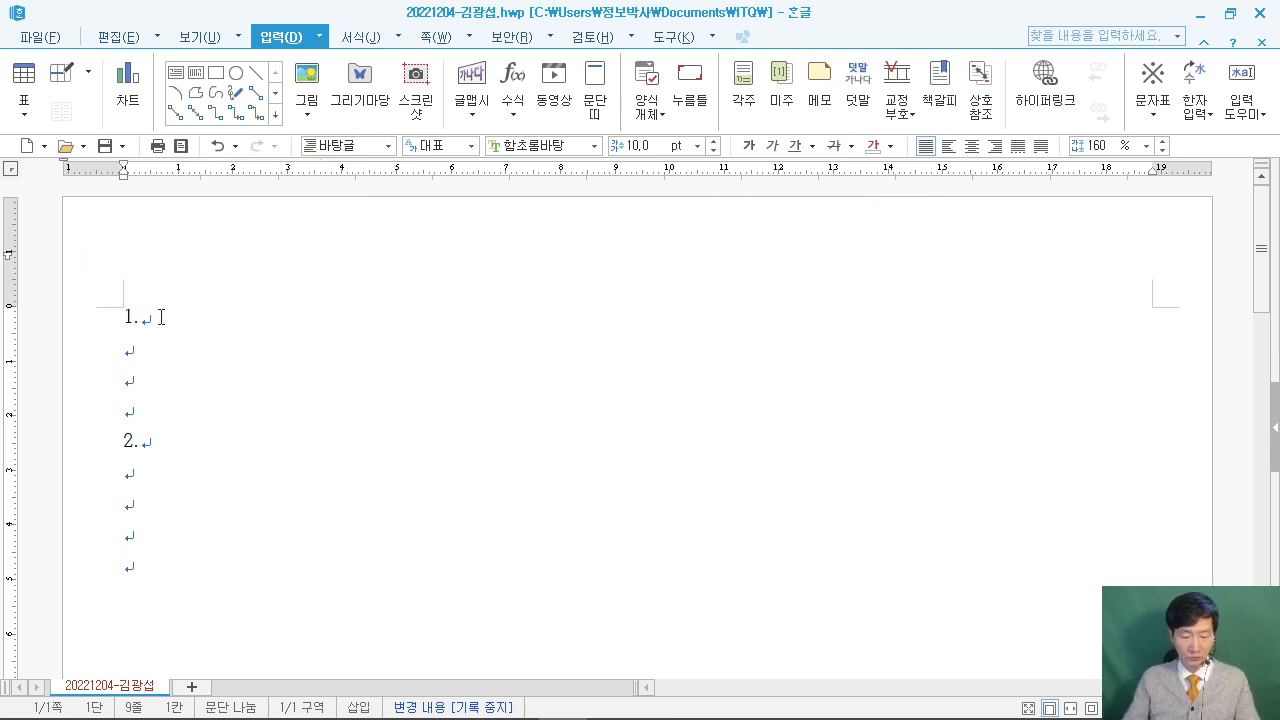
Start a new section for answers 3. and 4., then insert blank page 3.
key(alt+shift+Return)
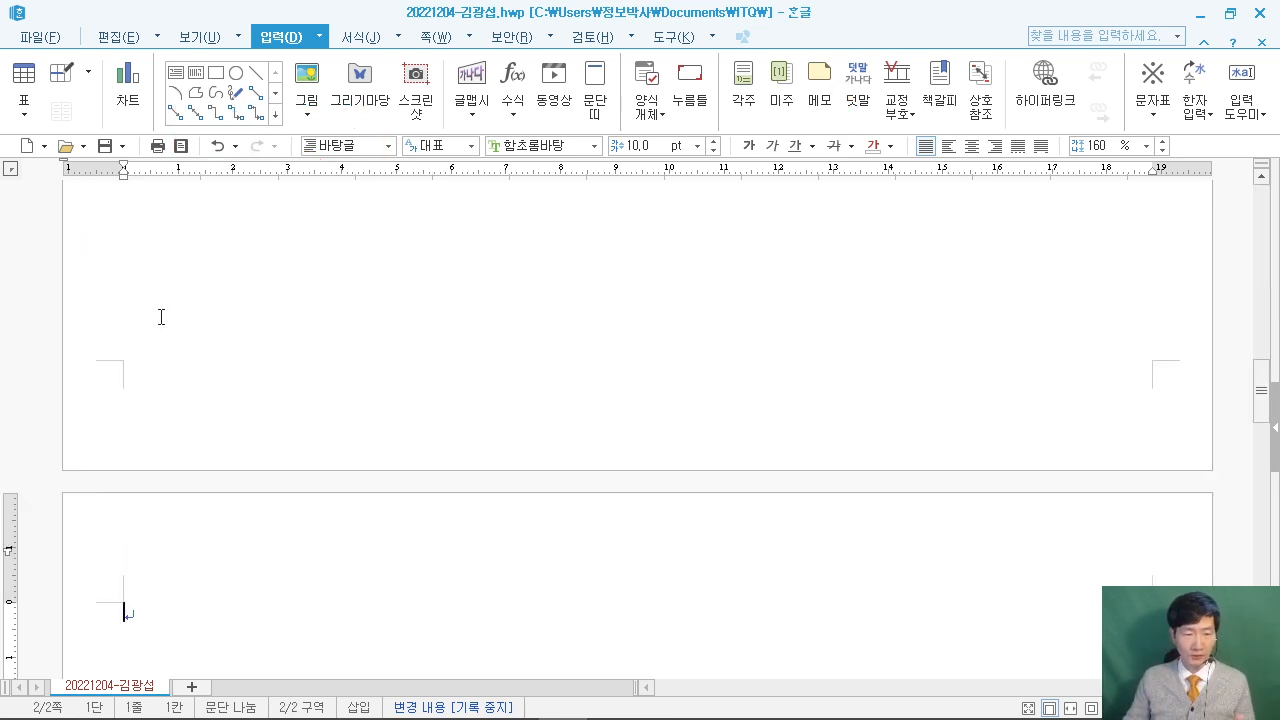
scroll(161, 317, down, 3)
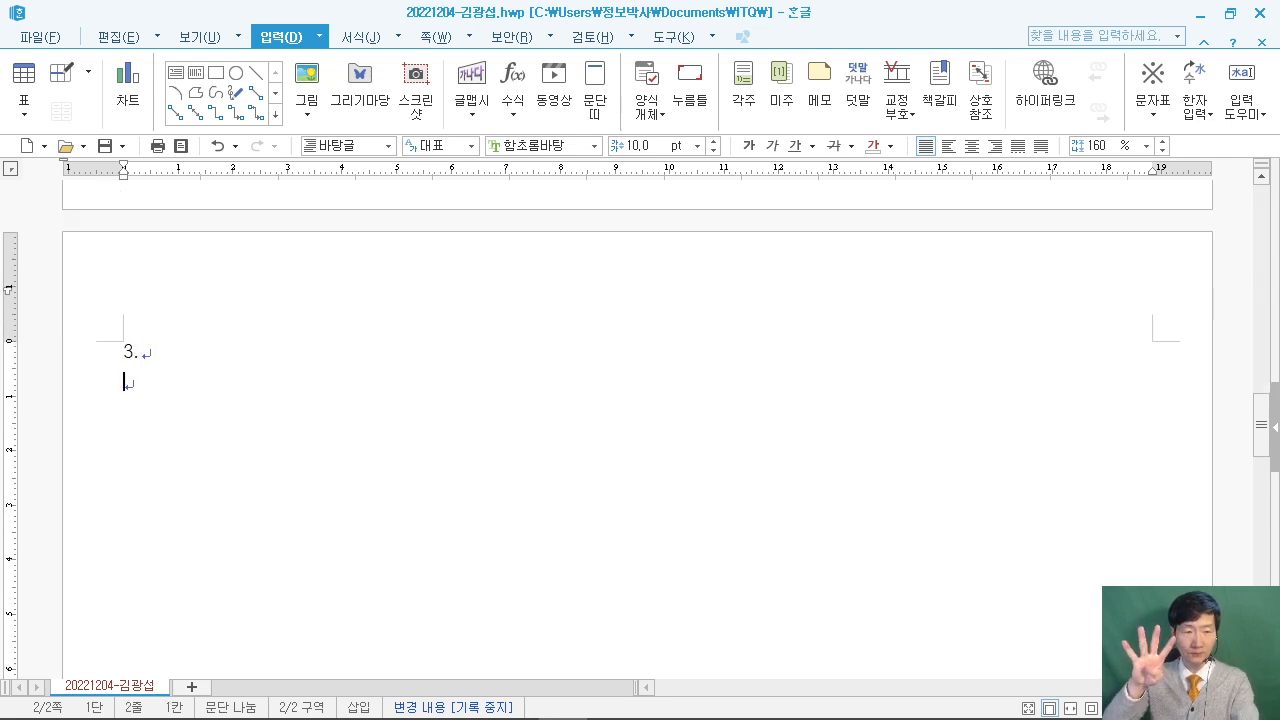
text(.)
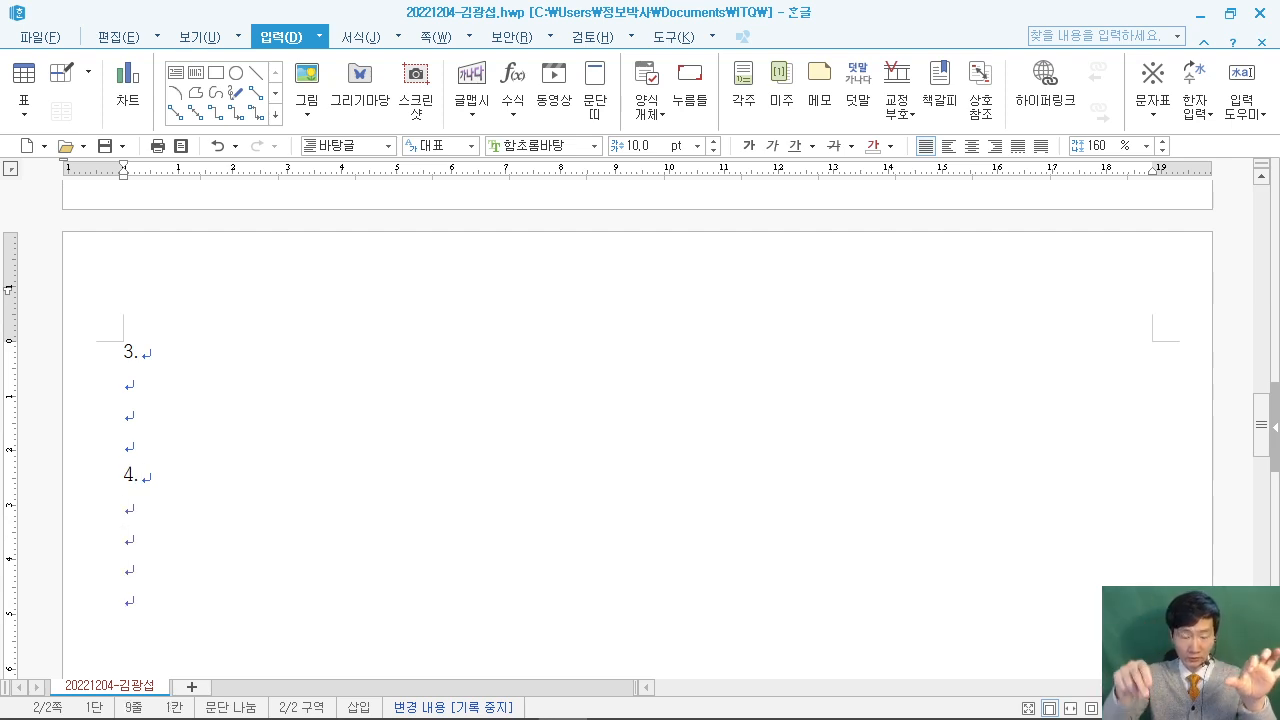
key(ctrl+Return)
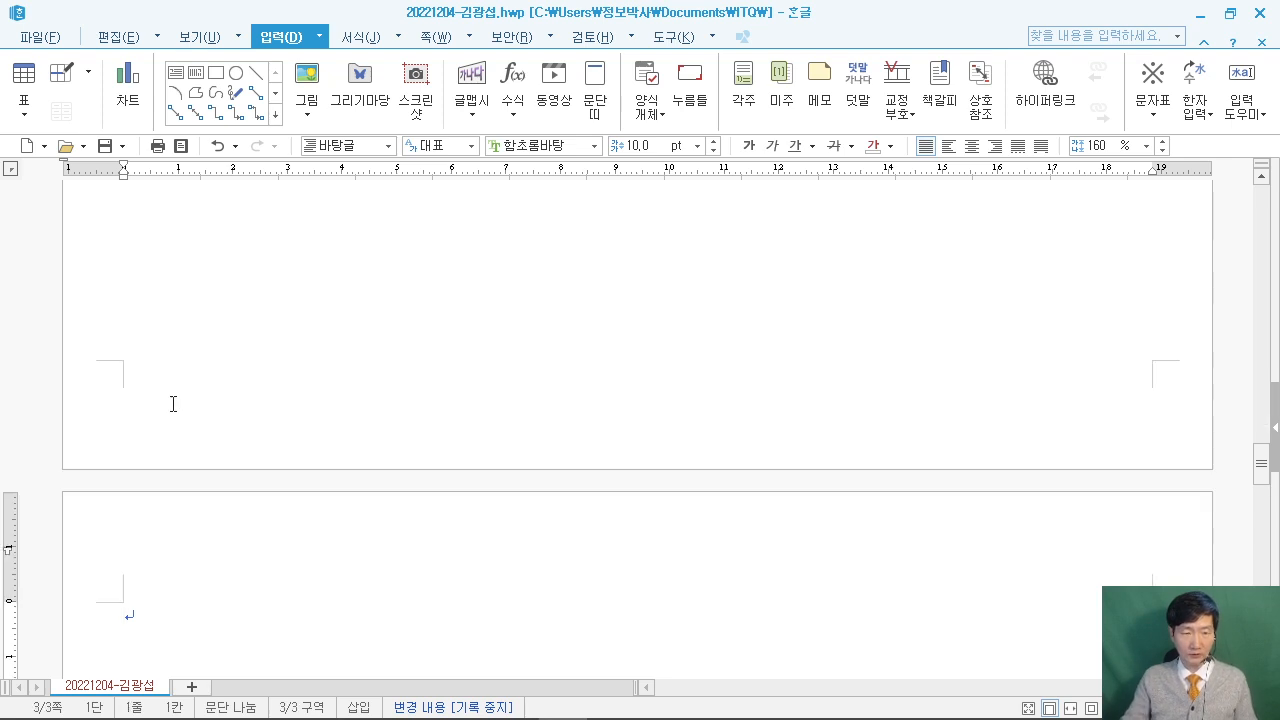
scroll(189, 428, down, 3)
Collapse the ribbon and bring the exam PDF to the front.
click(120, 36)
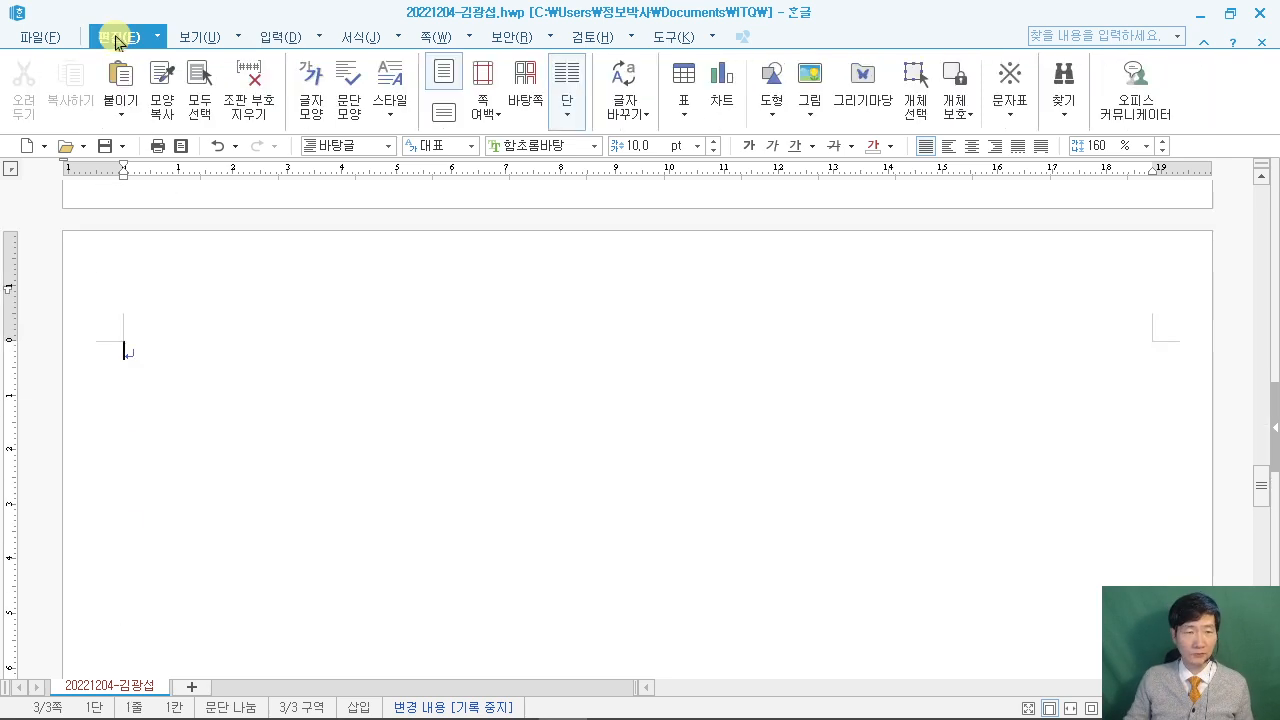
double_click(118, 36)
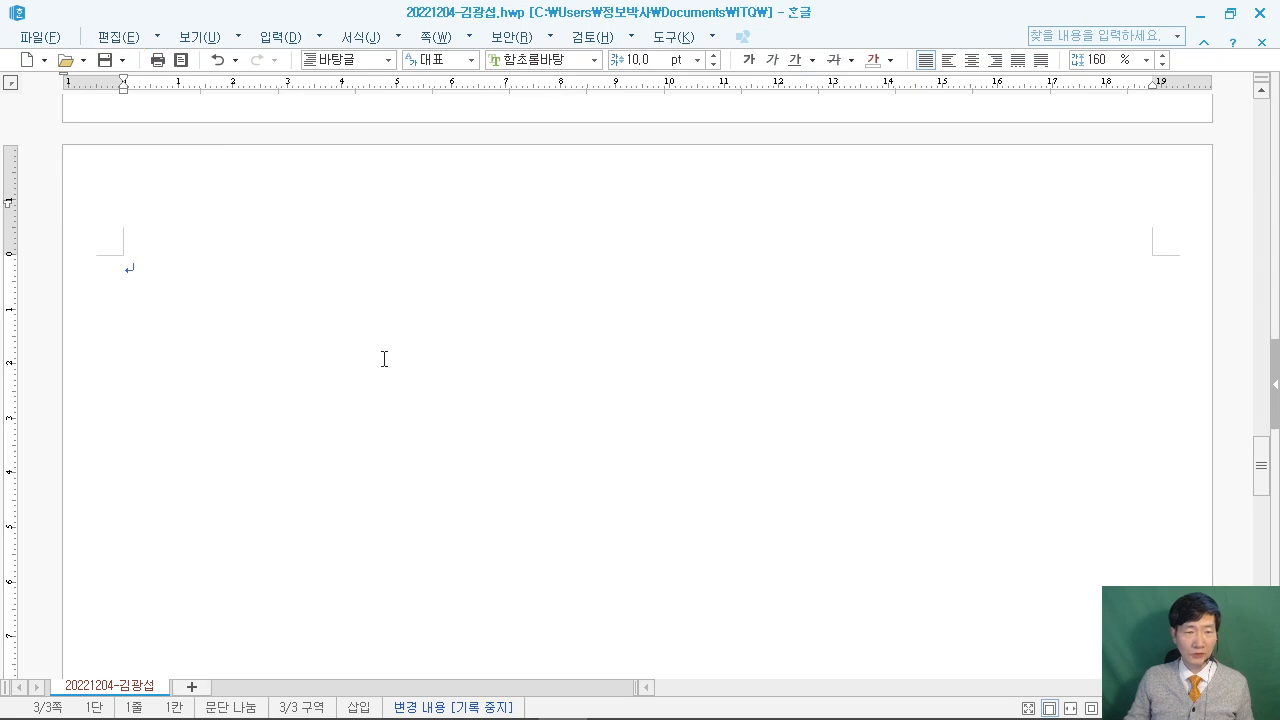
mouse_move(596, 710)
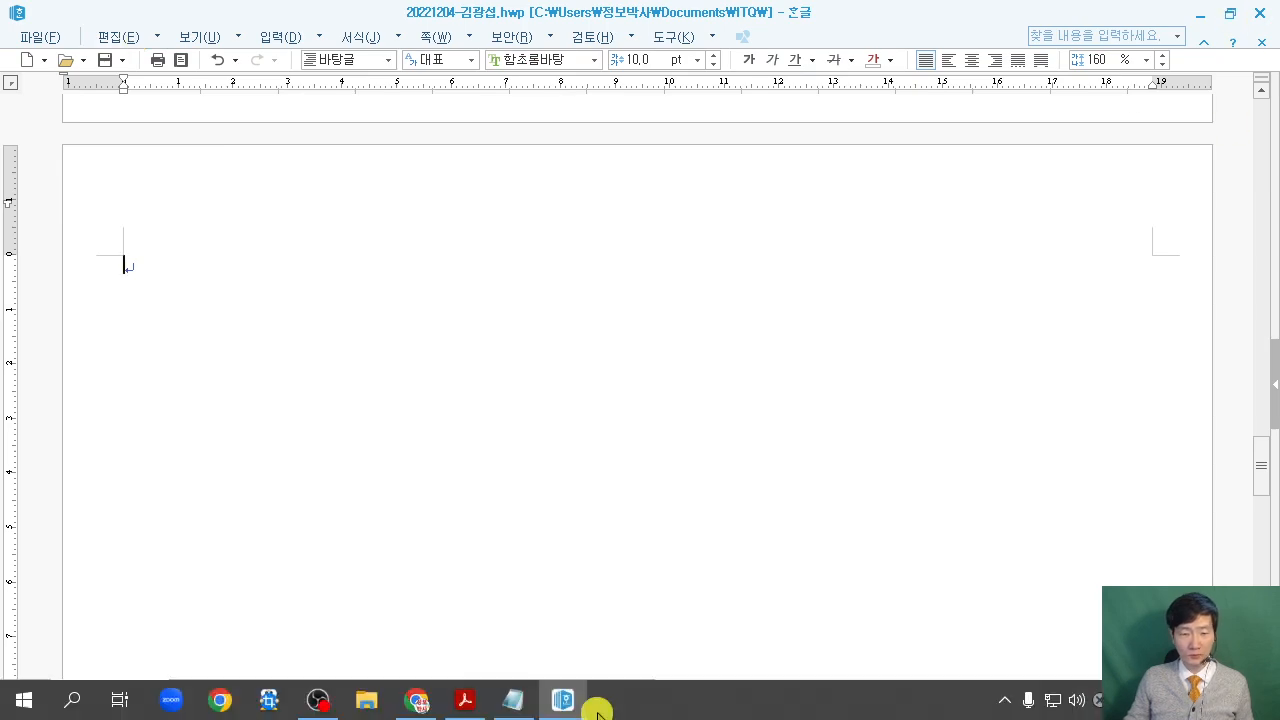
click(469, 703)
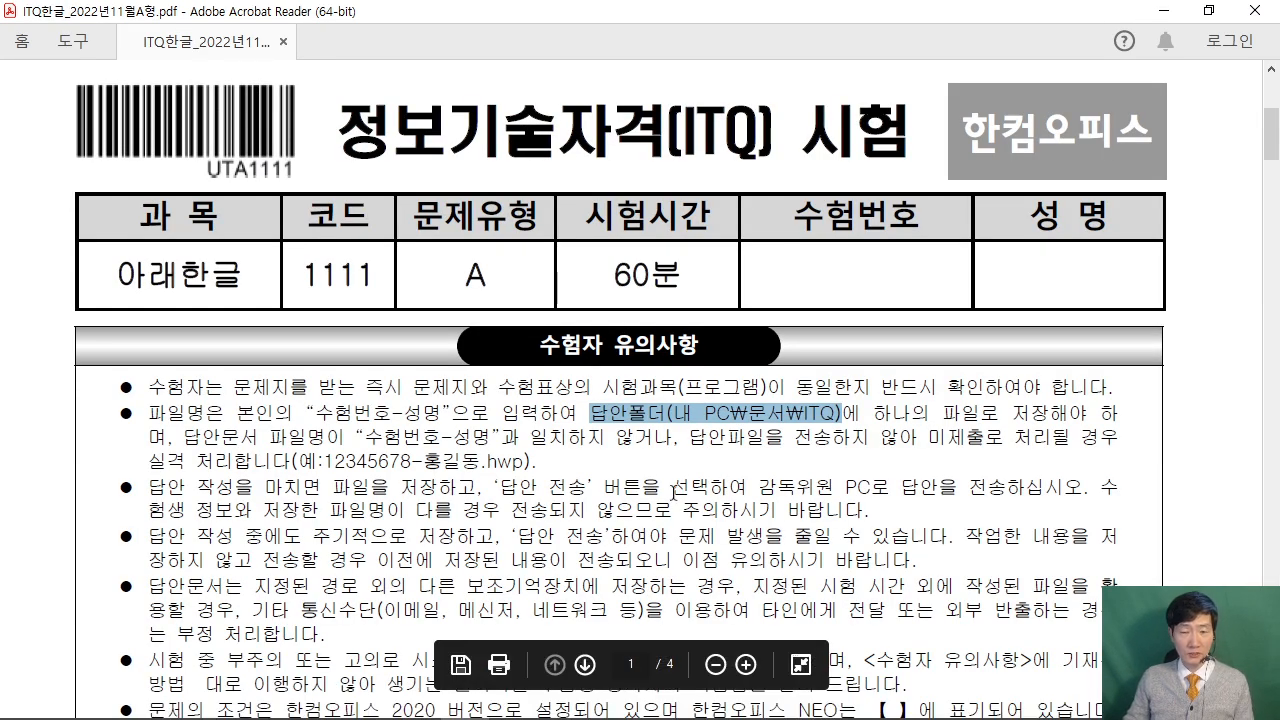
Scroll through the exam PDF down to the page 4 문서작성 능력평가 task.
scroll(674, 493, down, 1)
scroll(674, 493, down, 5)
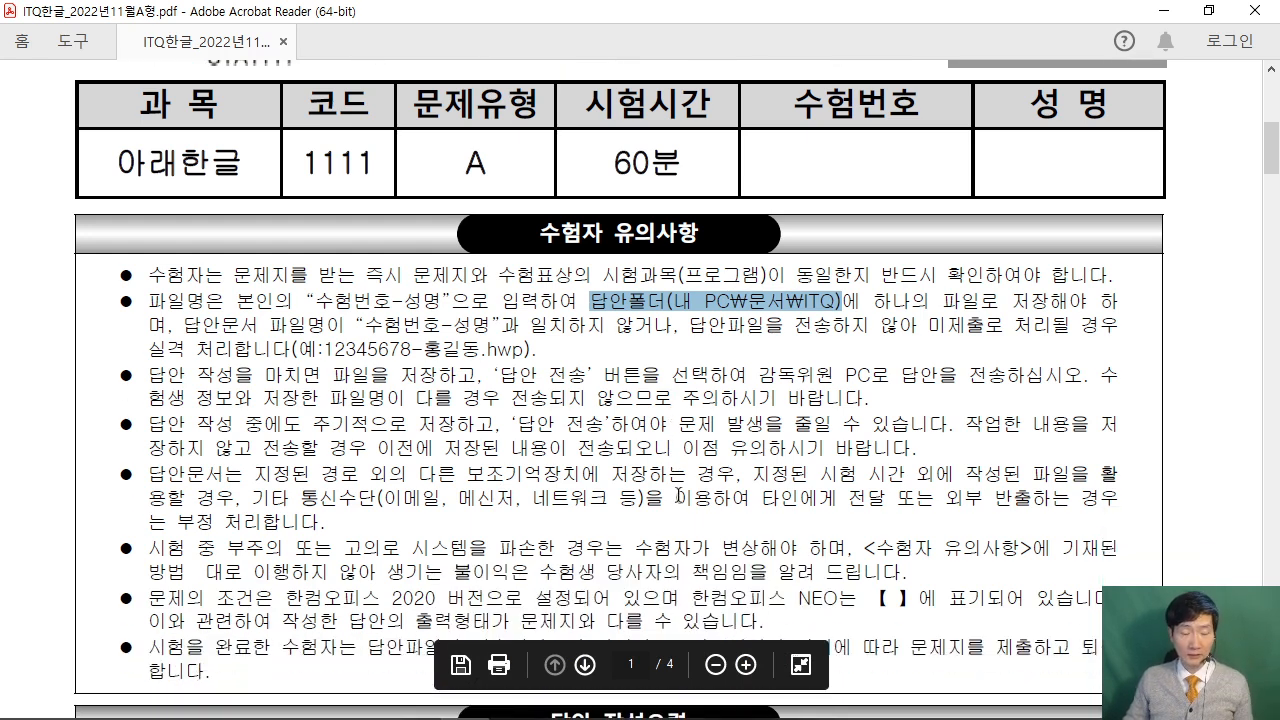
scroll(731, 487, down, 5)
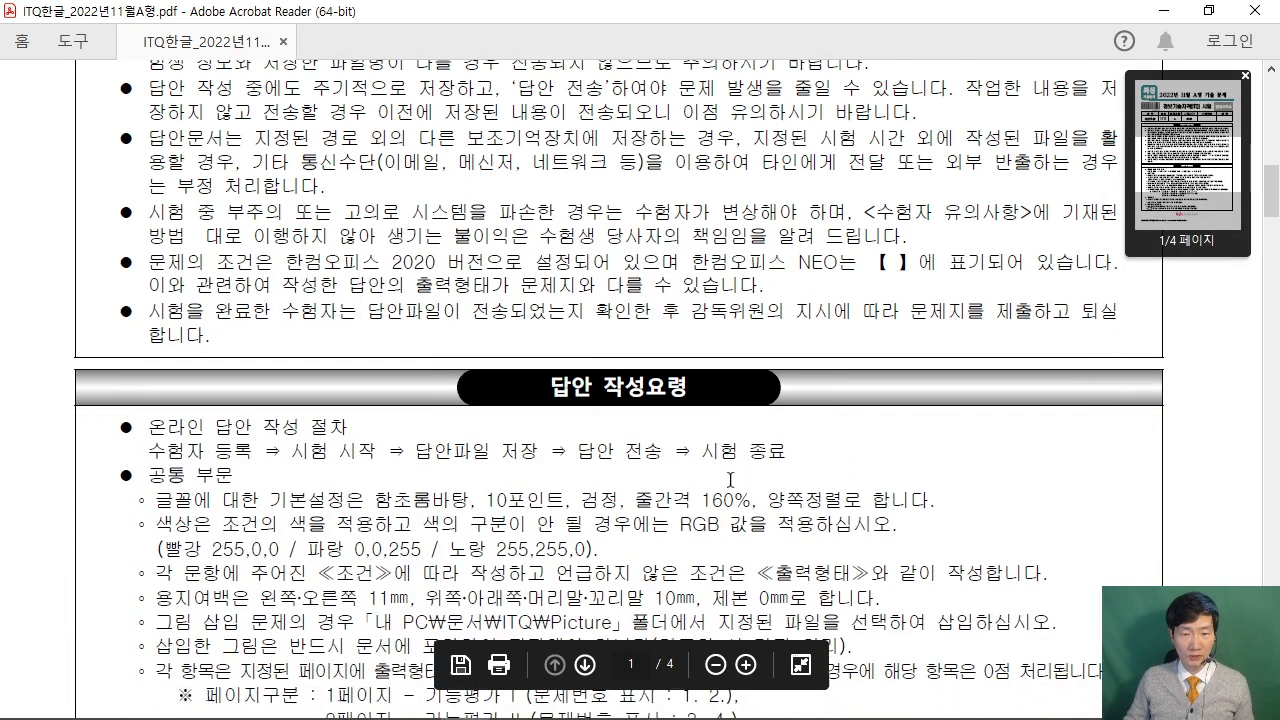
scroll(736, 466, down, 15)
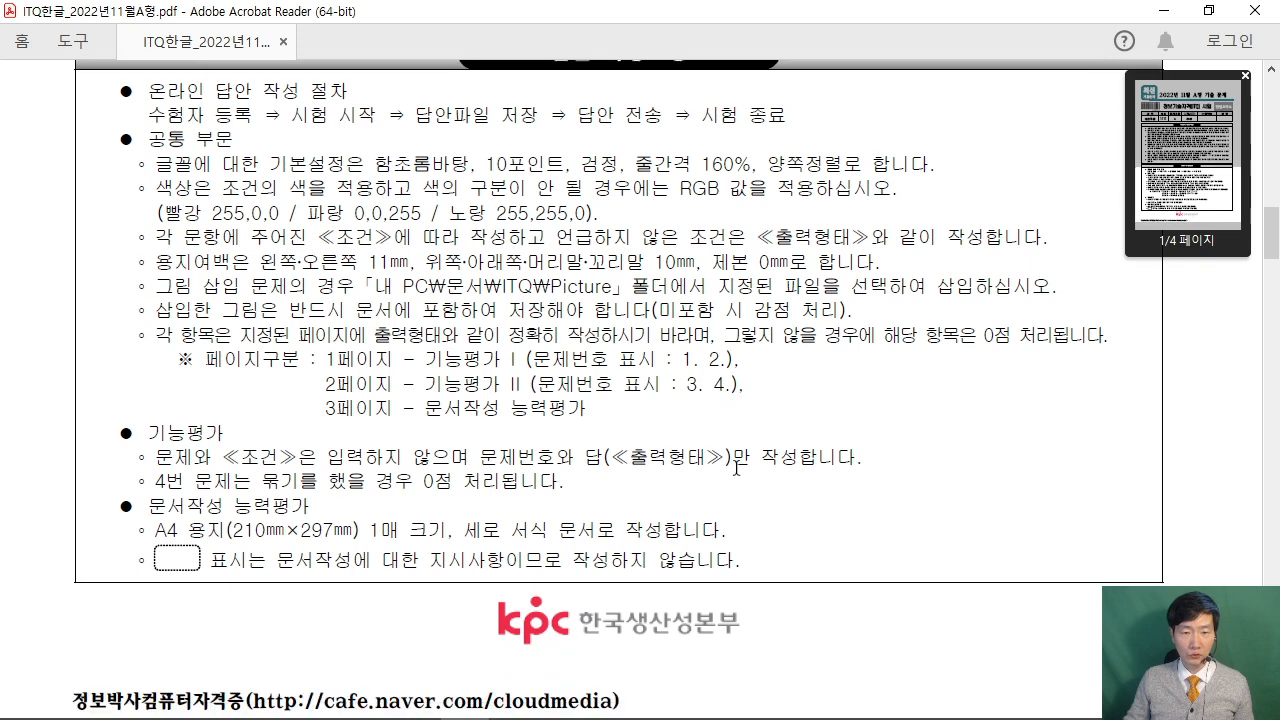
scroll(736, 468, up, 1)
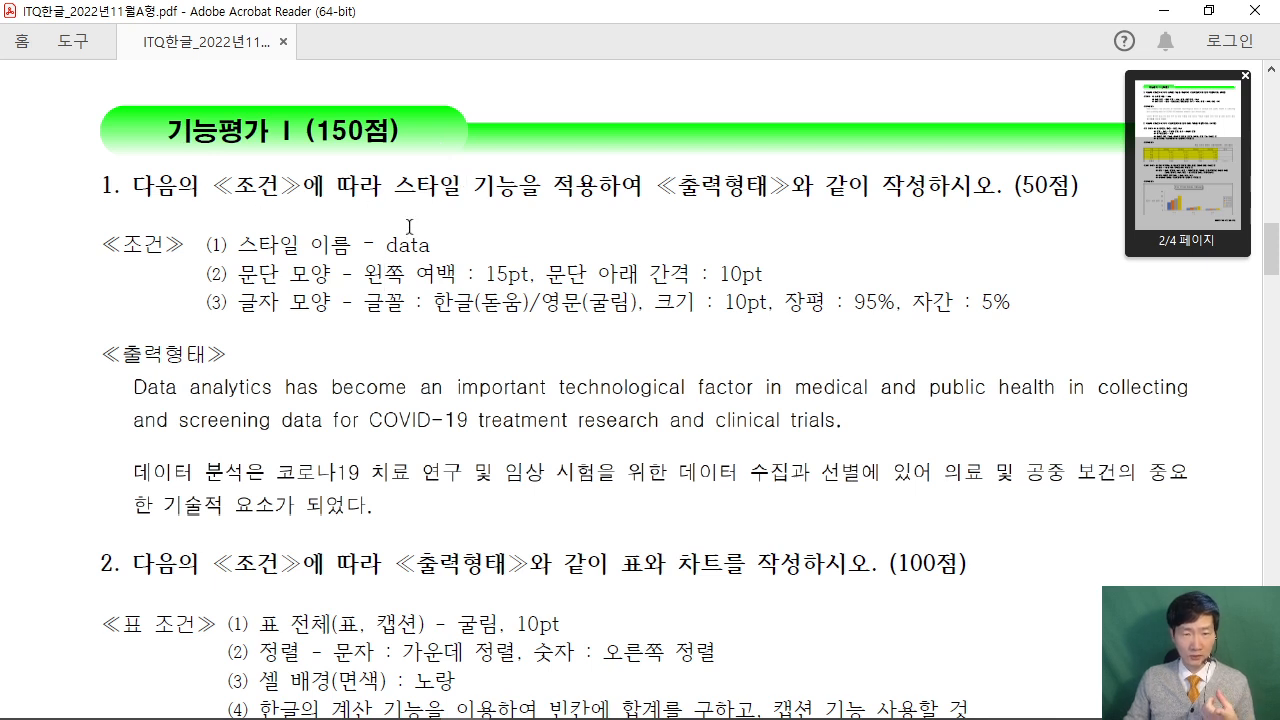
scroll(530, 431, down, 3)
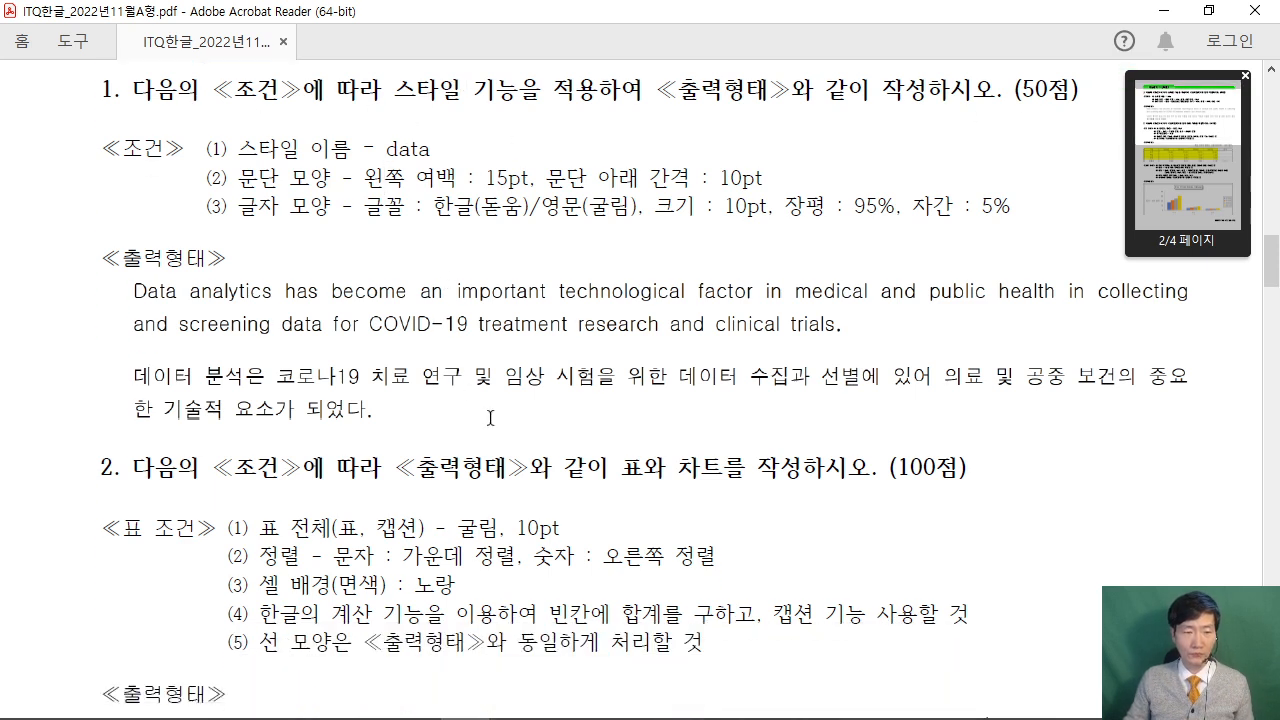
scroll(527, 431, down, 7)
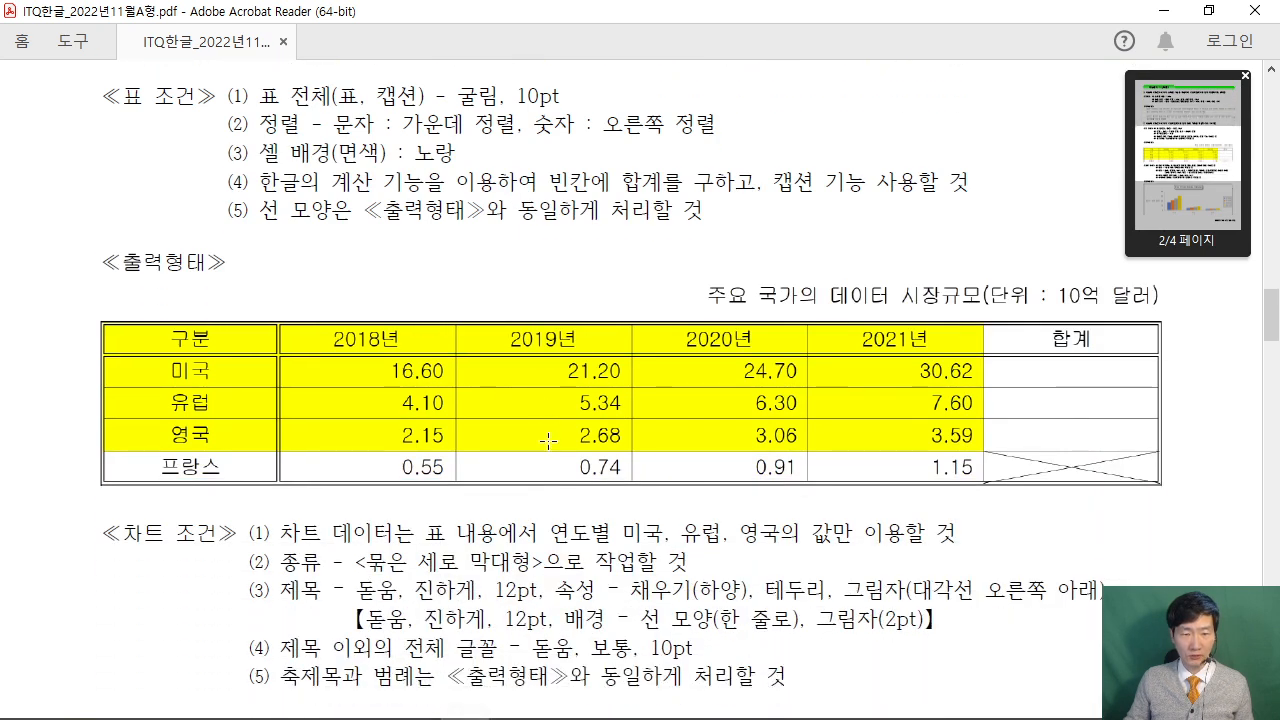
scroll(617, 465, down, 5)
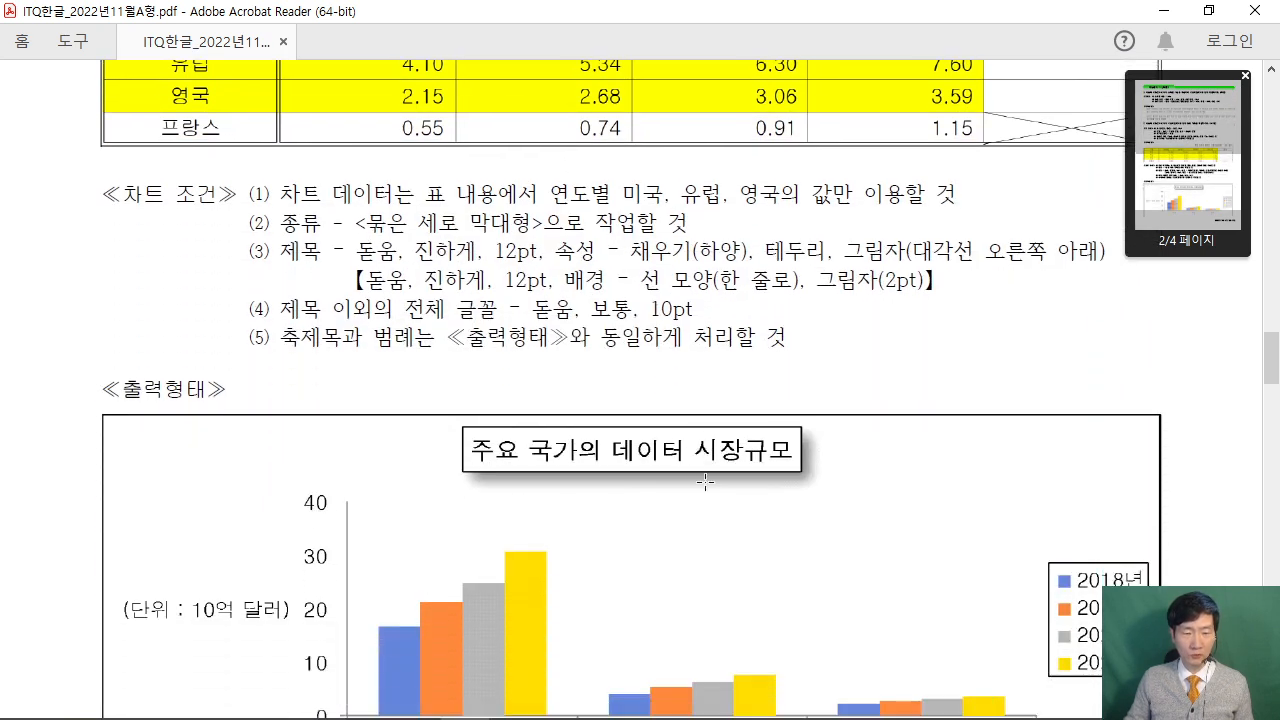
scroll(706, 481, down, 10)
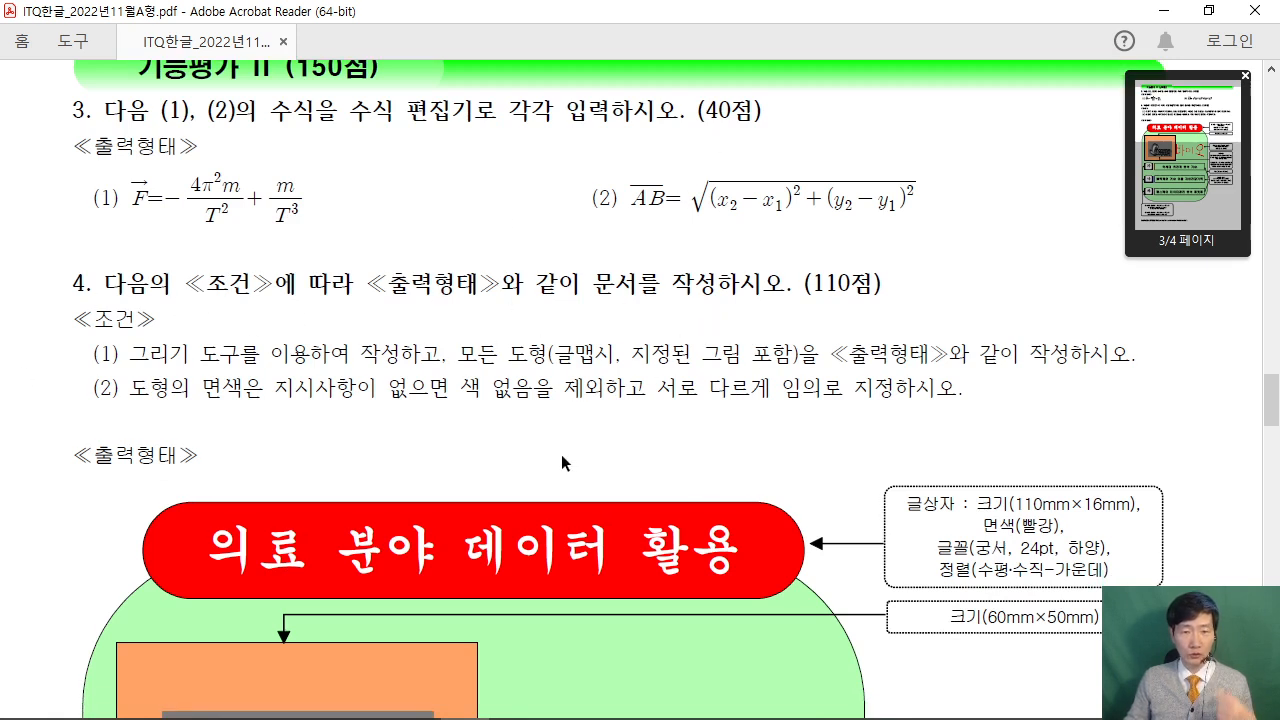
scroll(847, 491, down, 5)
scroll(847, 491, down, 6)
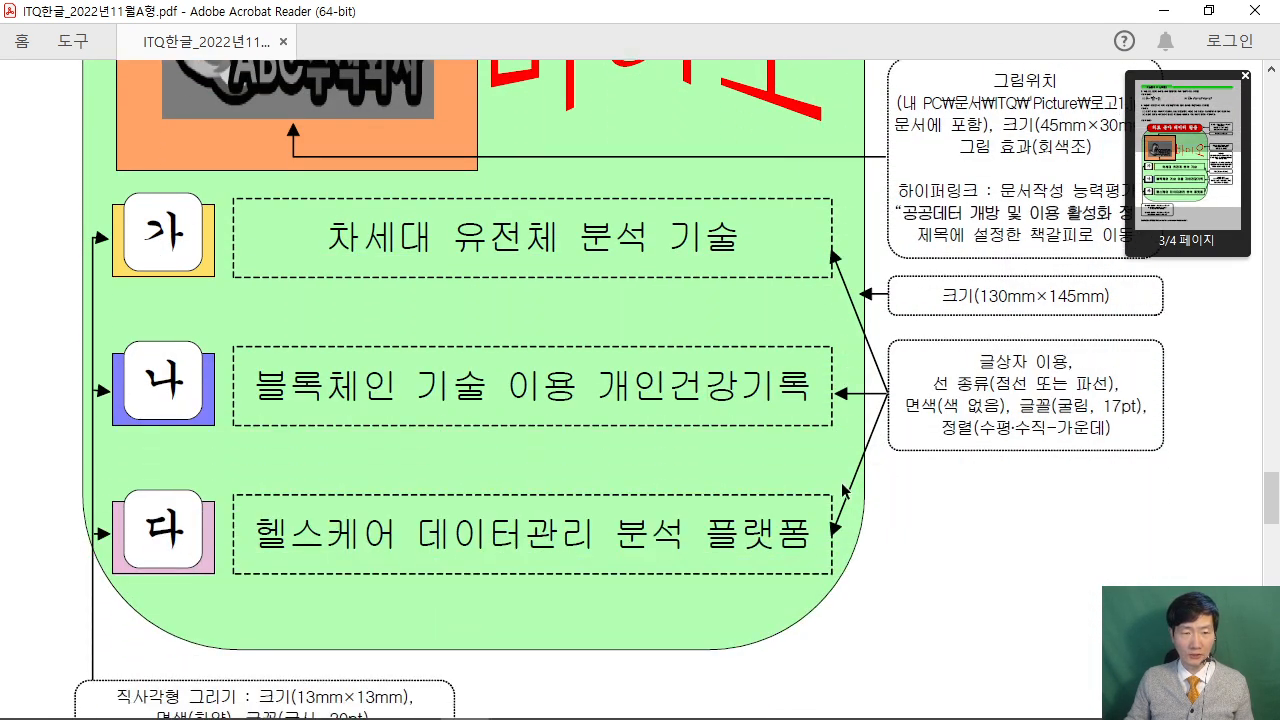
scroll(847, 489, down, 12)
scroll(835, 482, up, 1)
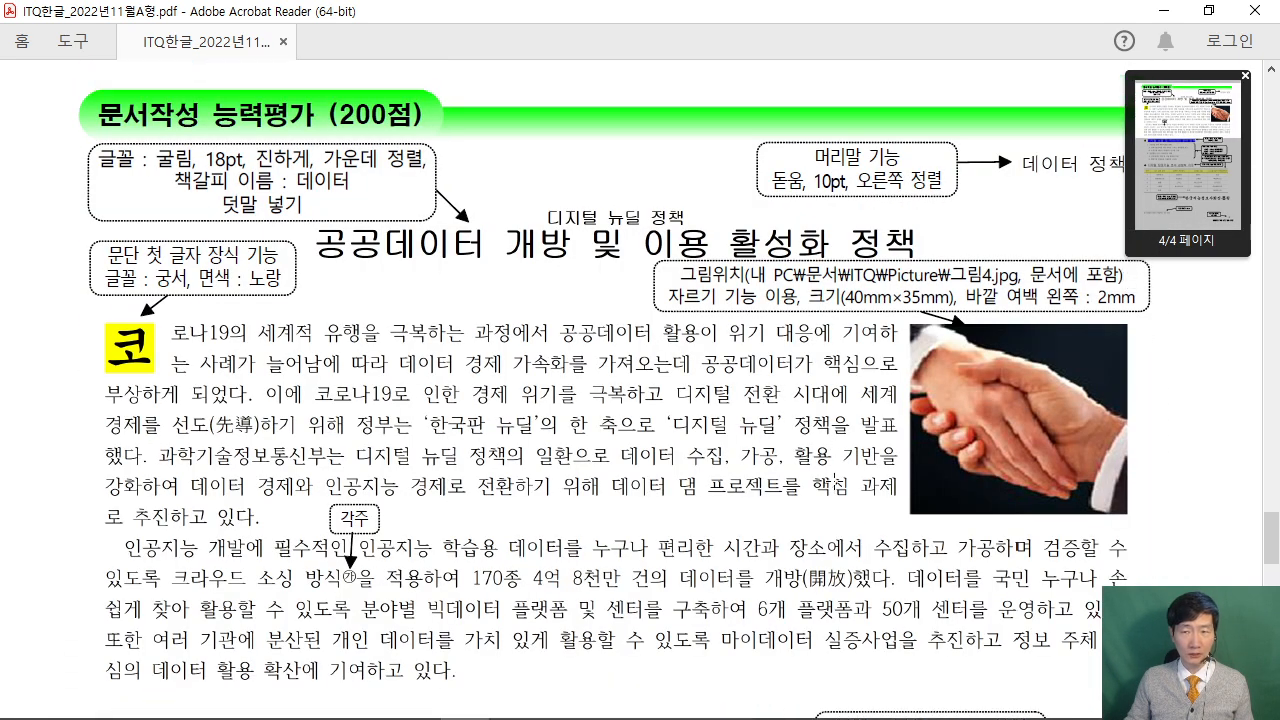
Clear the selection and restore down the Acrobat Reader window.
click(699, 374)
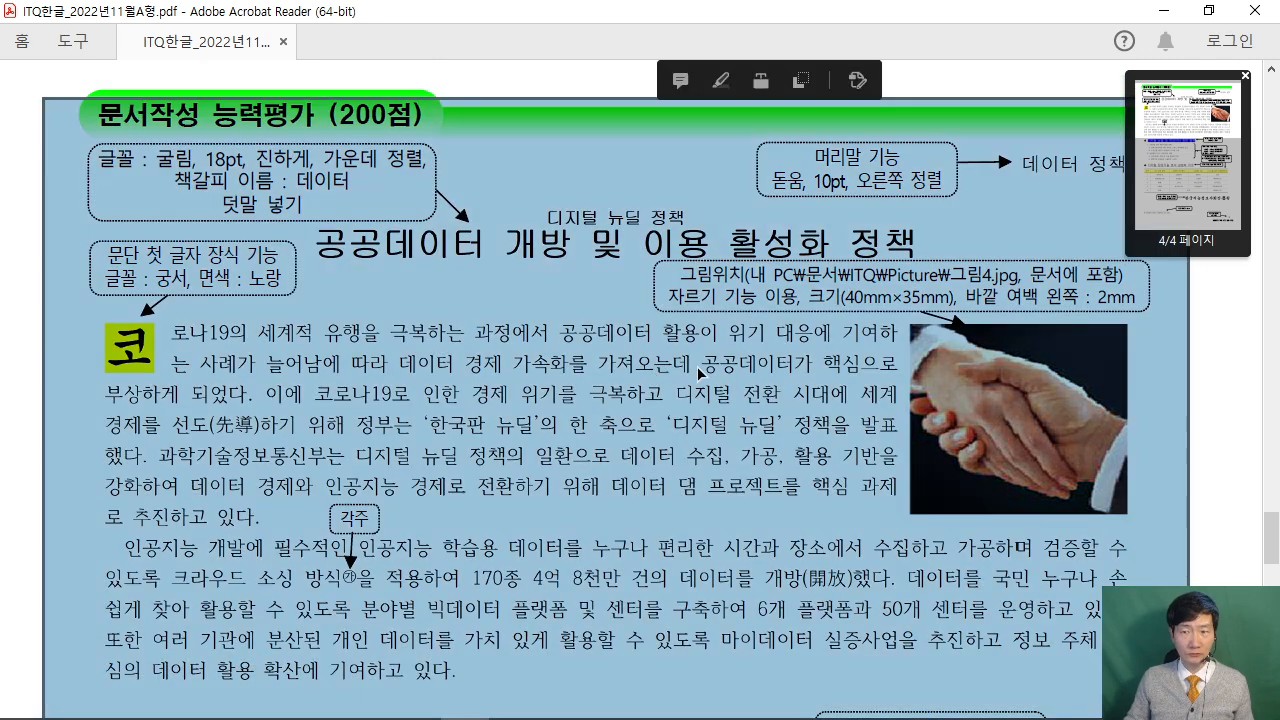
click(1200, 331)
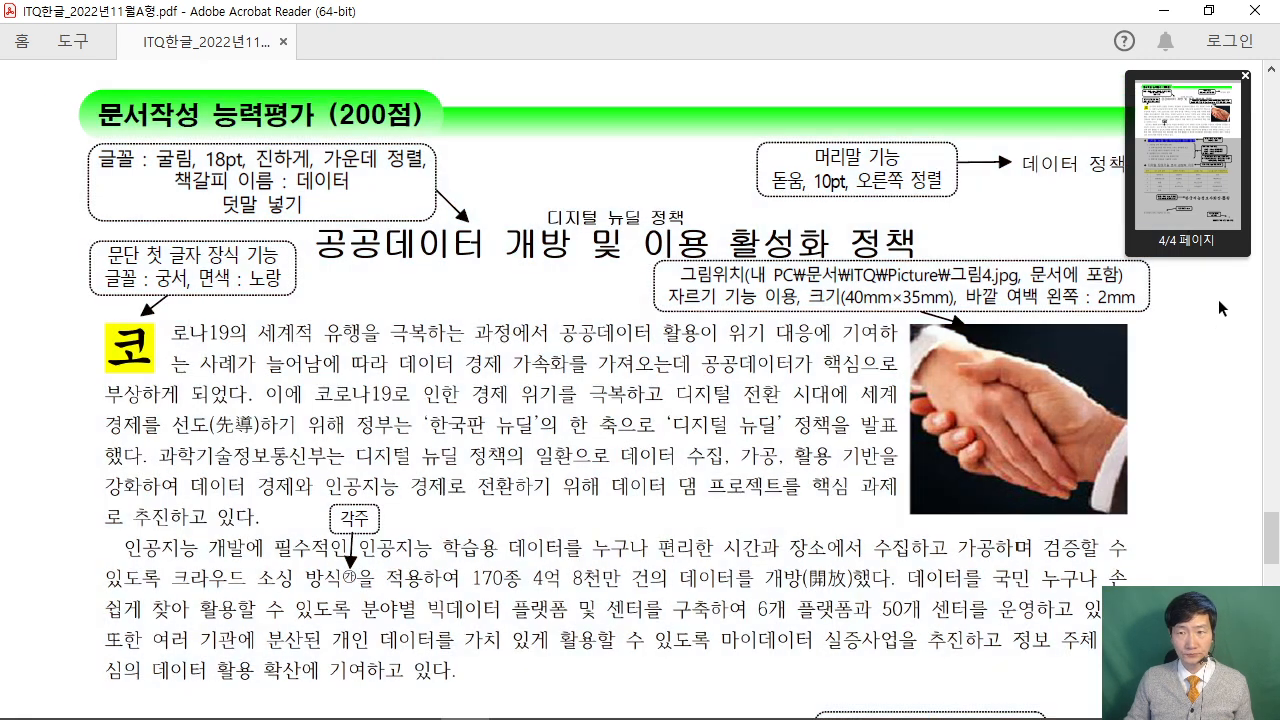
click(1209, 10)
Hide the PDF thumbnails and stack the restored Hangul window above the lowered PDF.
click(1238, 461)
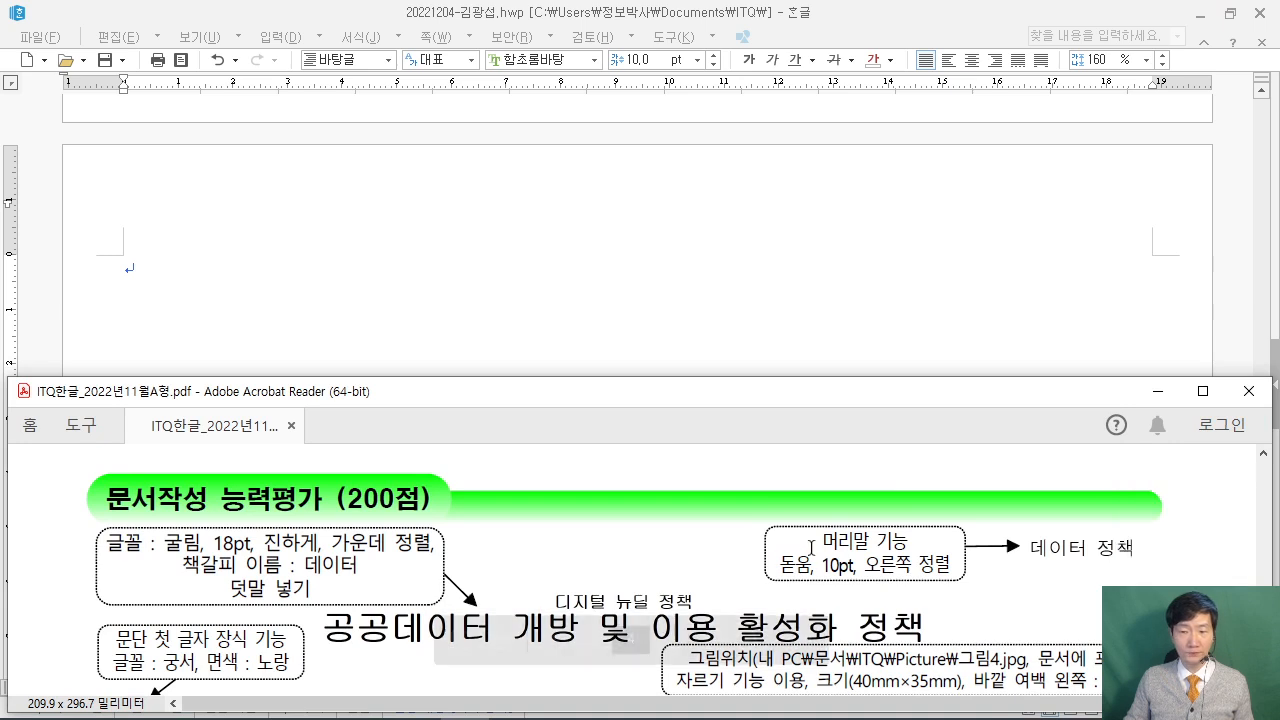
drag(651, 394, 640, 494)
scroll(588, 609, down, 2)
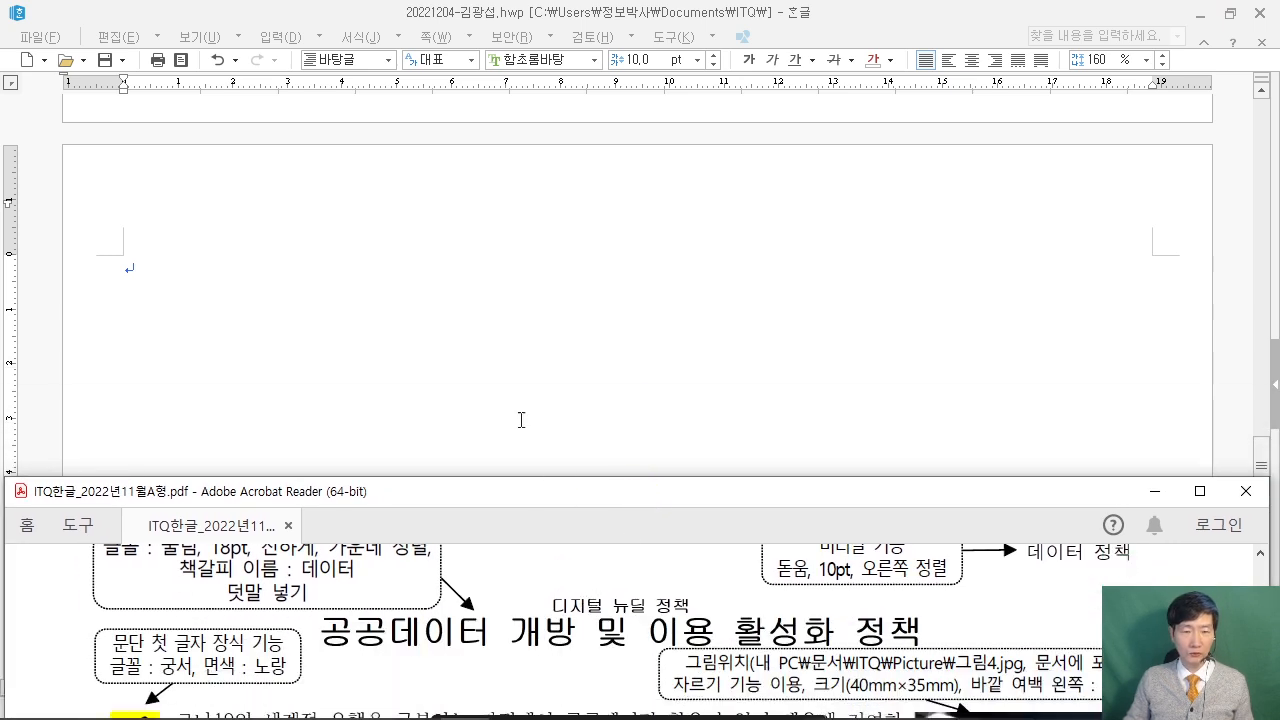
click(571, 356)
click(1230, 13)
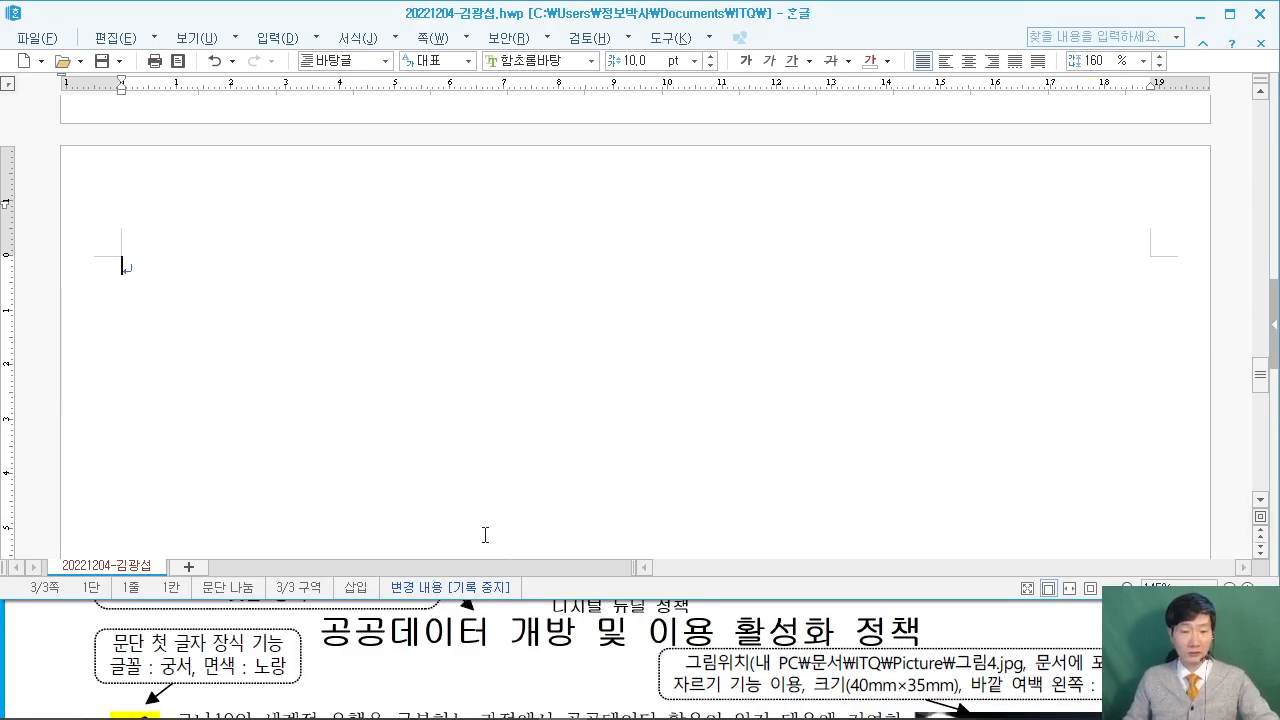
drag(578, 594, 556, 607)
click(62, 638)
scroll(59, 638, up, 1)
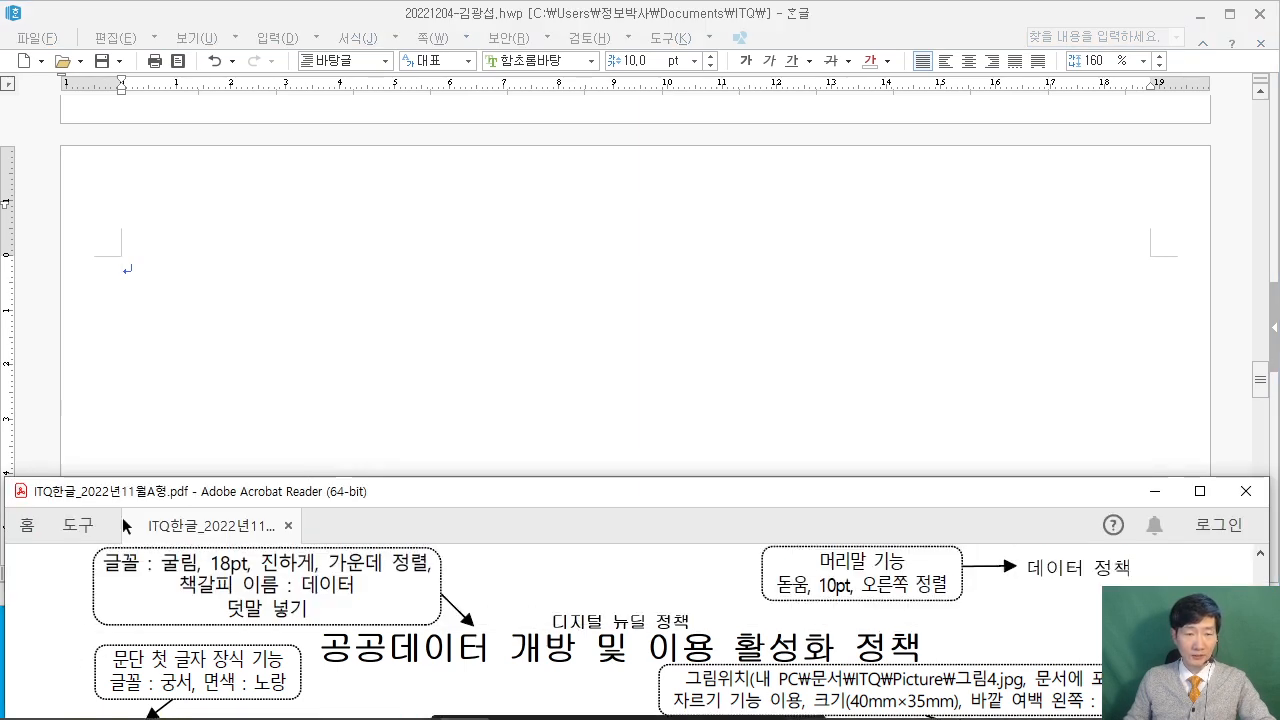
click(171, 291)
Enter the title 공공데이터 개방 및 이용 활성화 정책 plus blank lines on page 3, checking the PDF.
text(공공데이터)
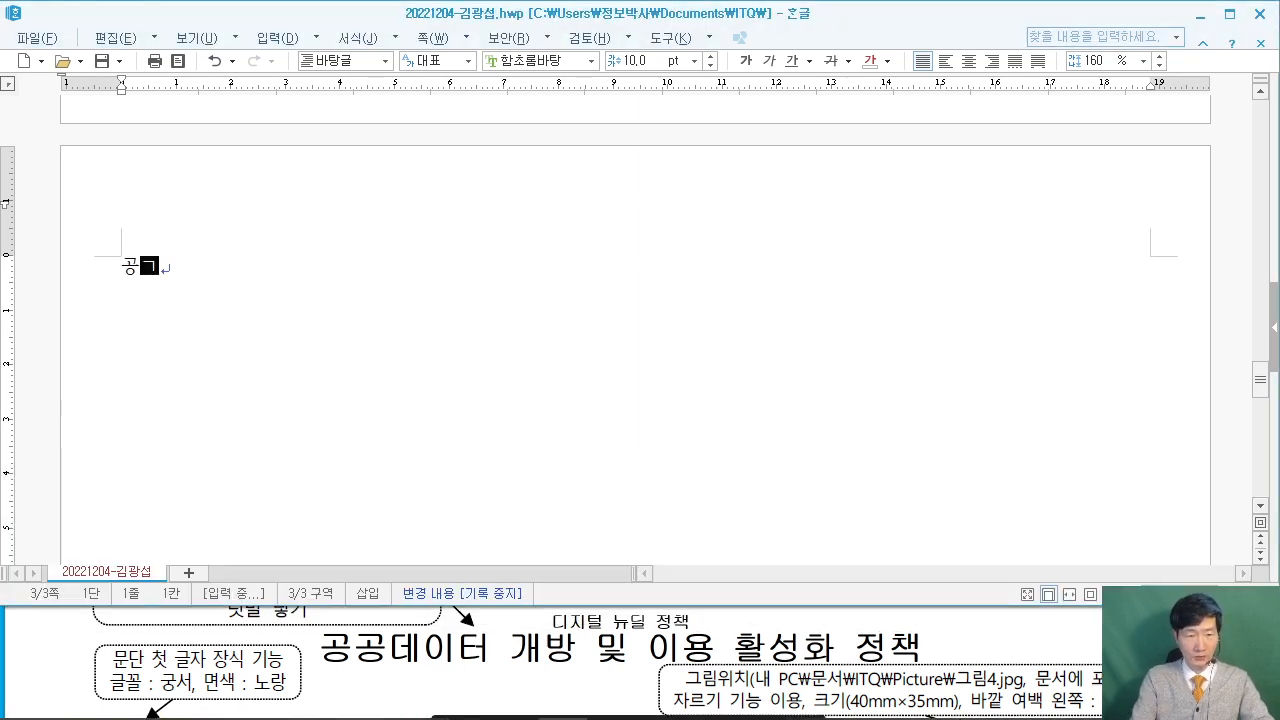
text( 개)
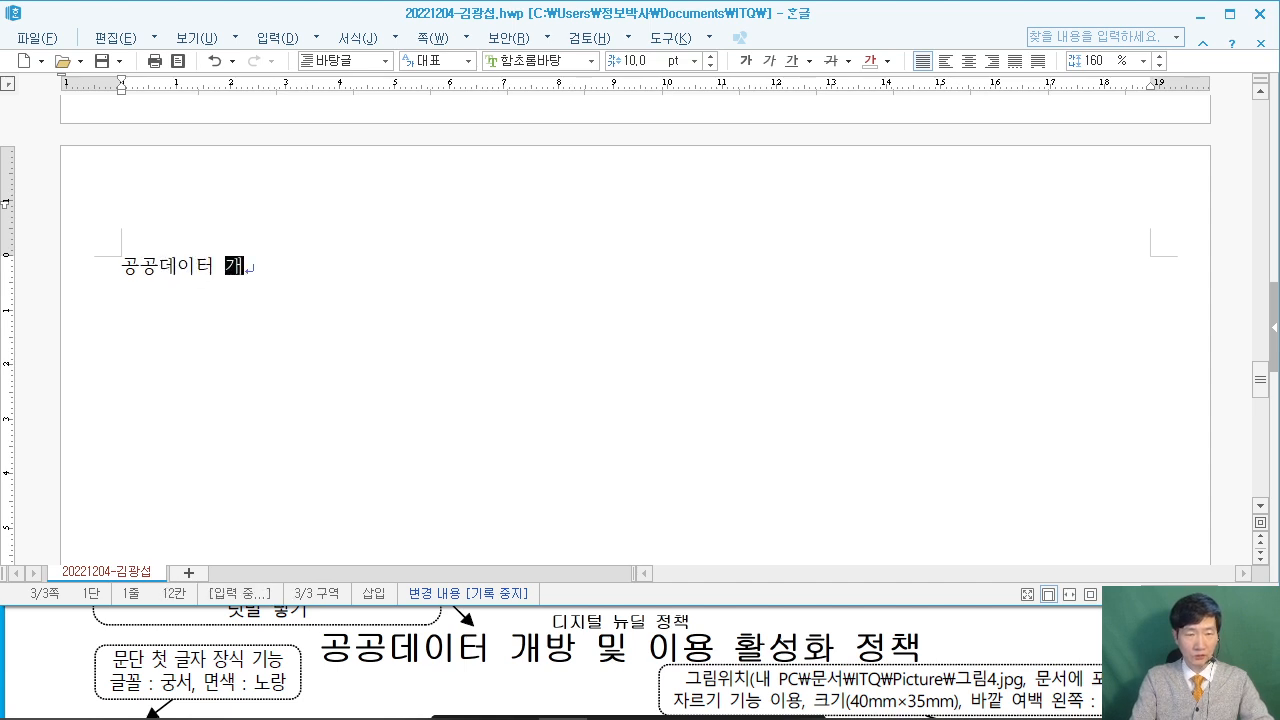
text(방 및 이용 활성화 정책)
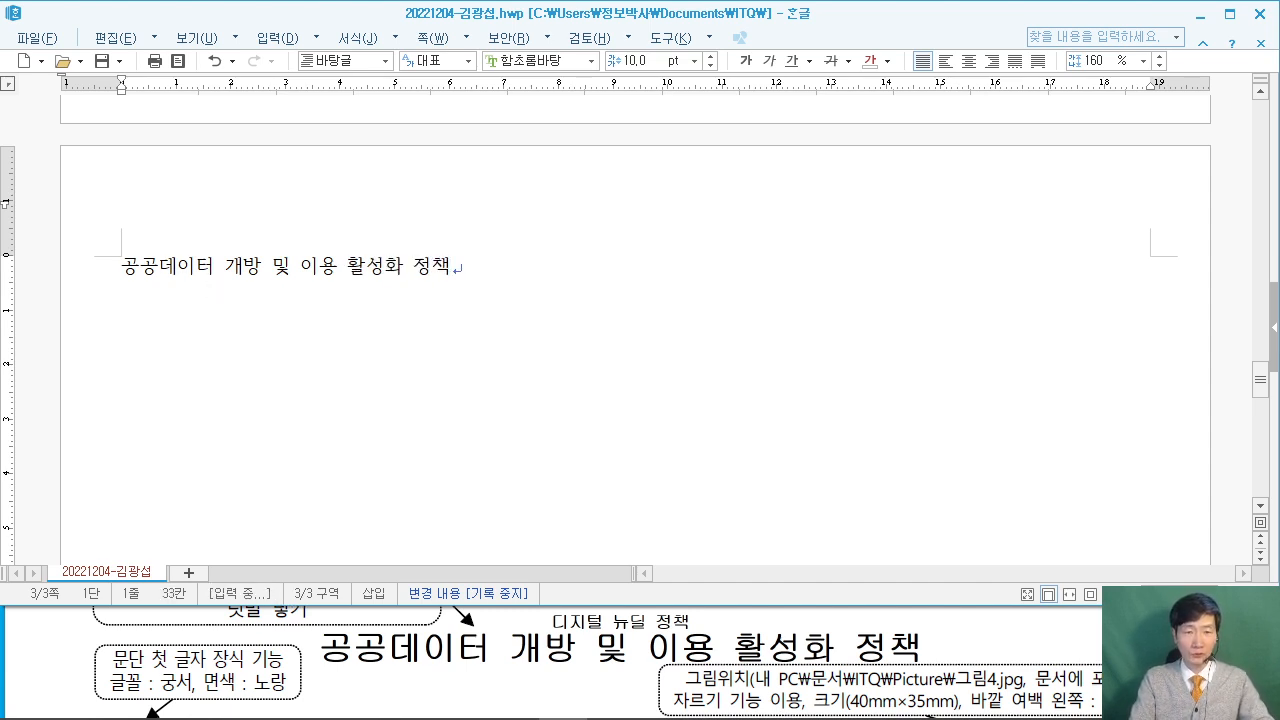
key(Return)
key(Return)
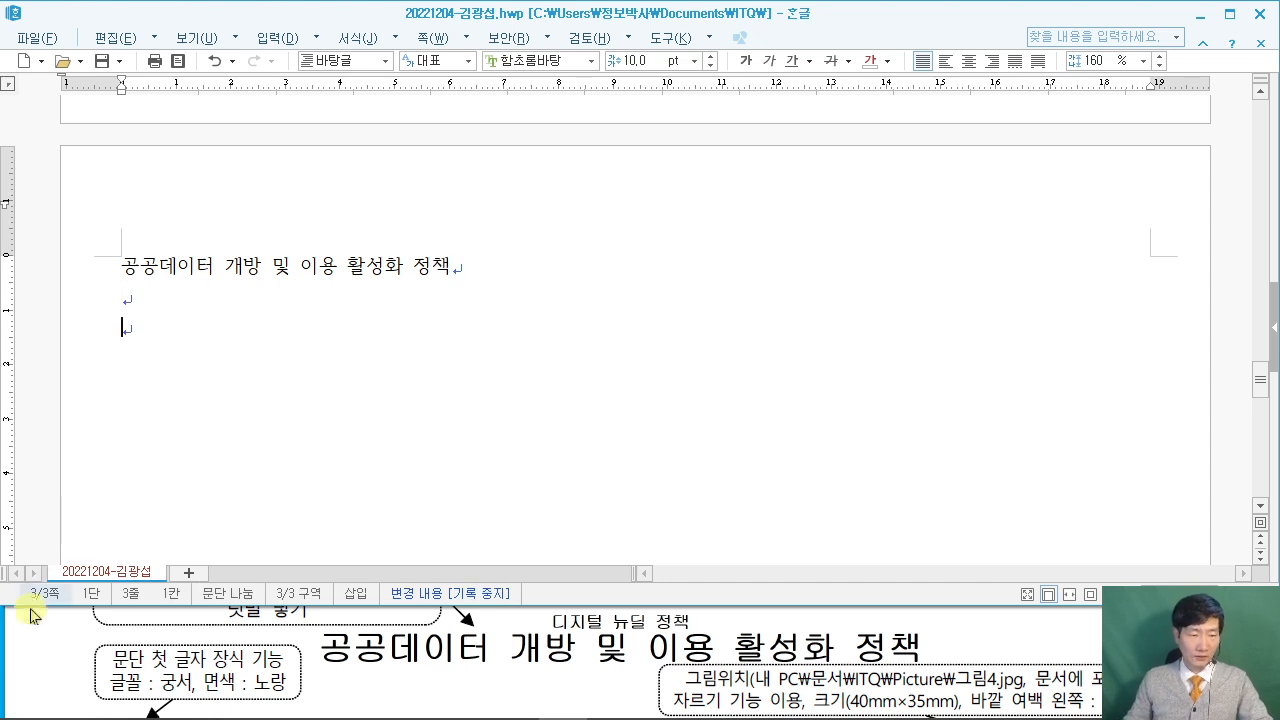
click(37, 646)
scroll(37, 646, down, 3)
click(160, 322)
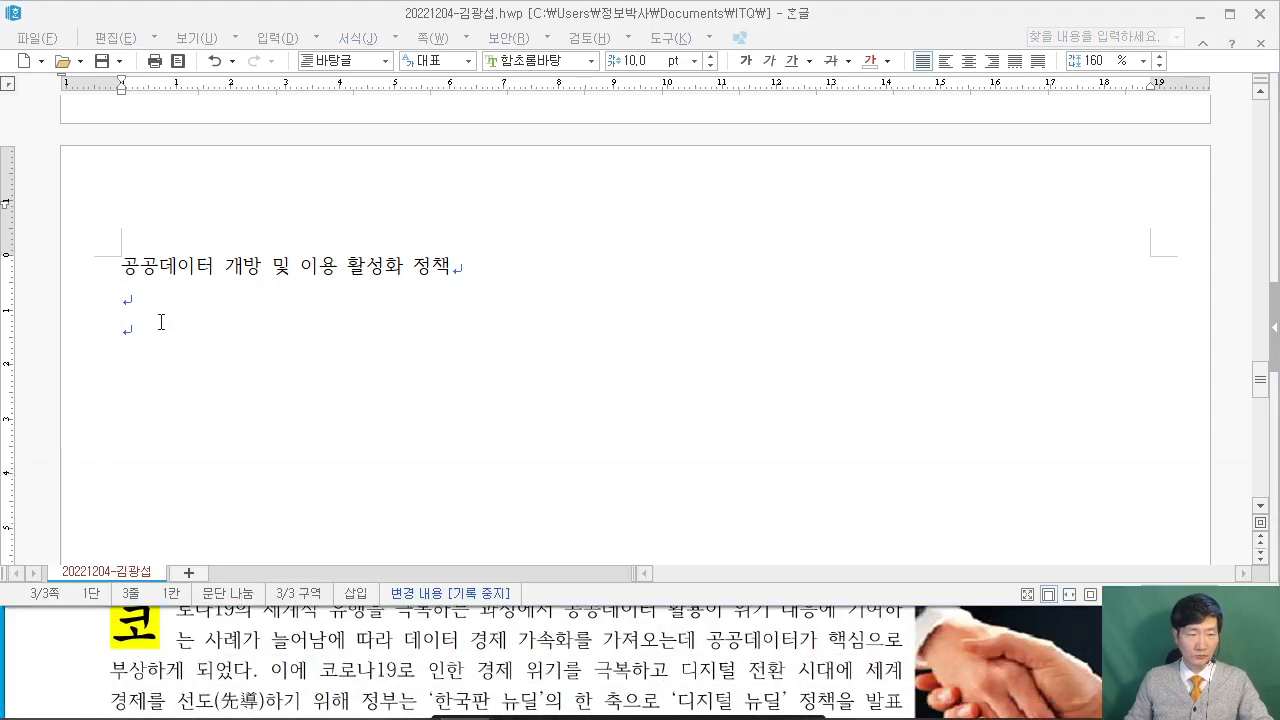
click(28, 648)
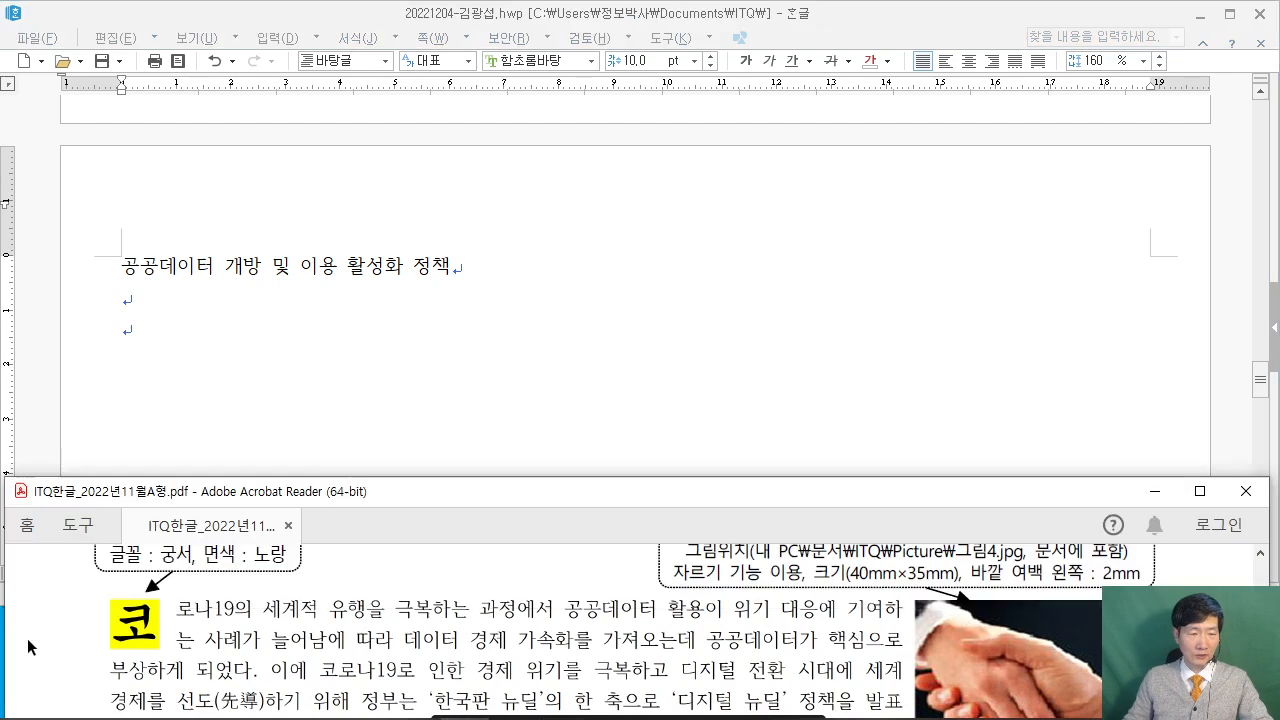
Type the paragraph from '코로나19의 세계적 유행을' through '…디지털 전환 시대에 세계경제를', fixing typos.
scroll(28, 648, up, 1)
click(163, 322)
text(코로나19ㅇ)
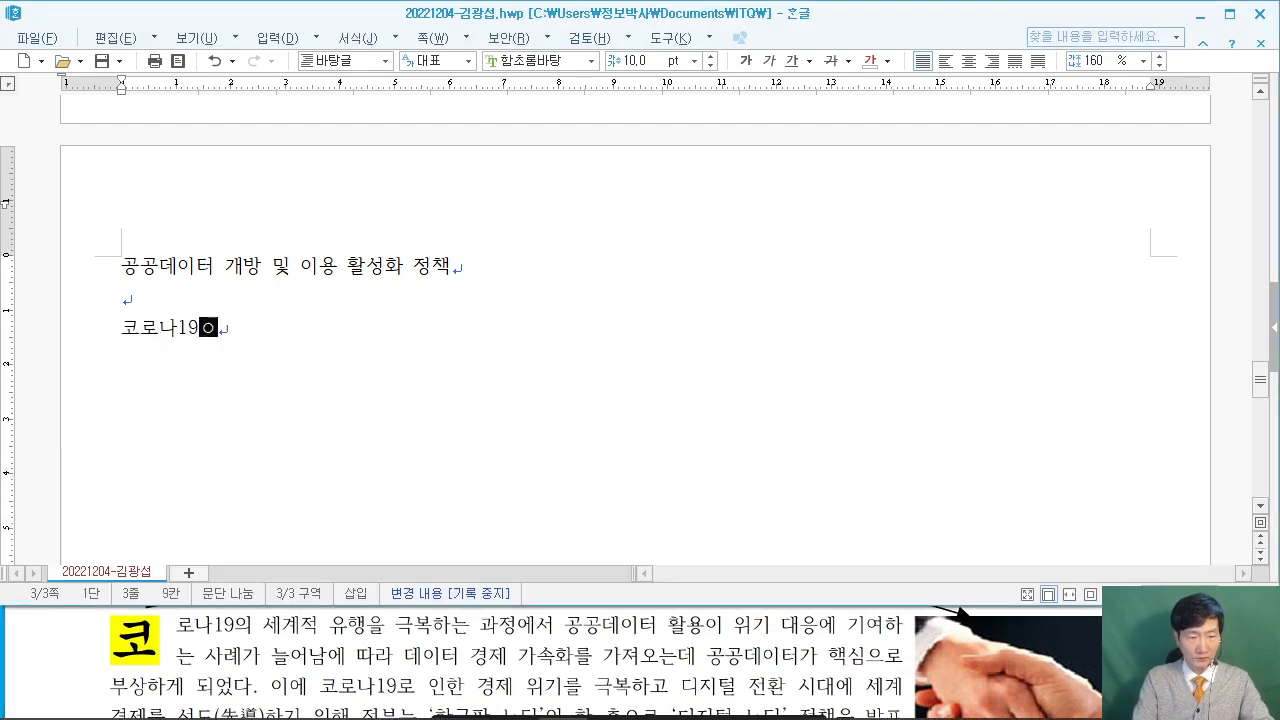
text(으 1 t)
key(BackSpace)
key(BackSpace)
text(의 세계)
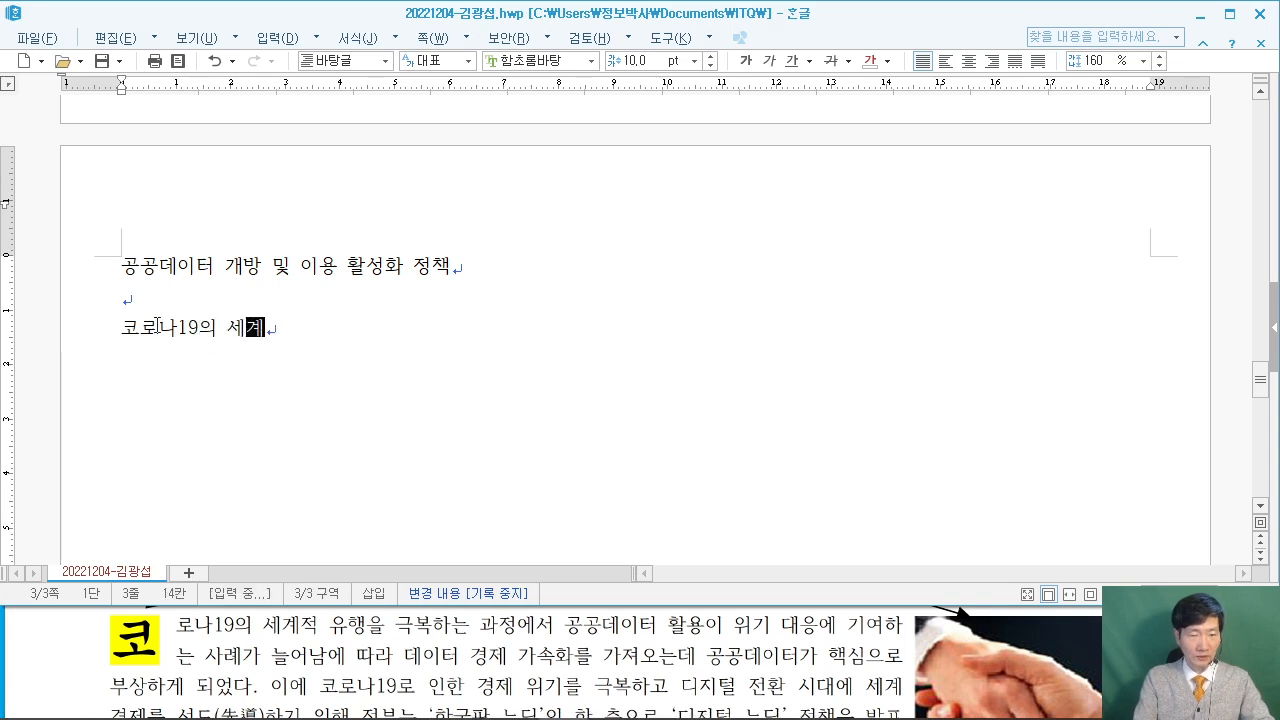
text(적 유행)
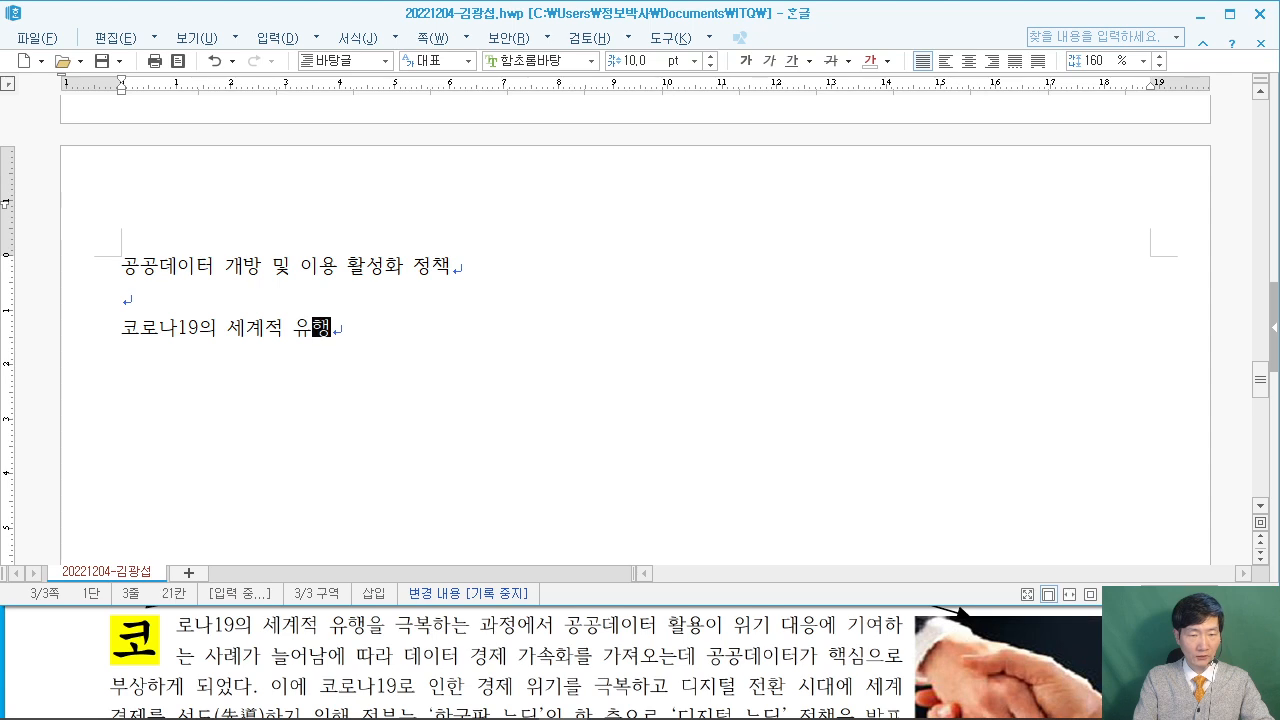
text(을 극ㅂ복하는과)
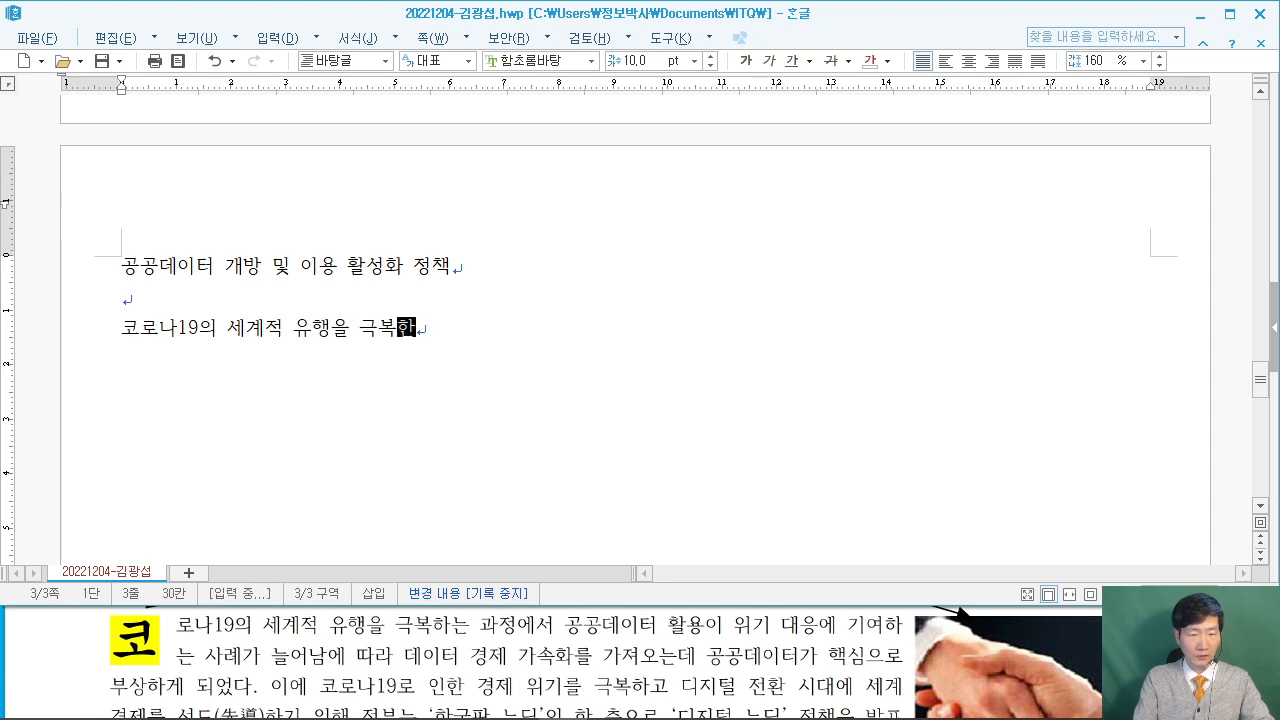
key(BackSpace)
text(과정에서 공ㄱ)
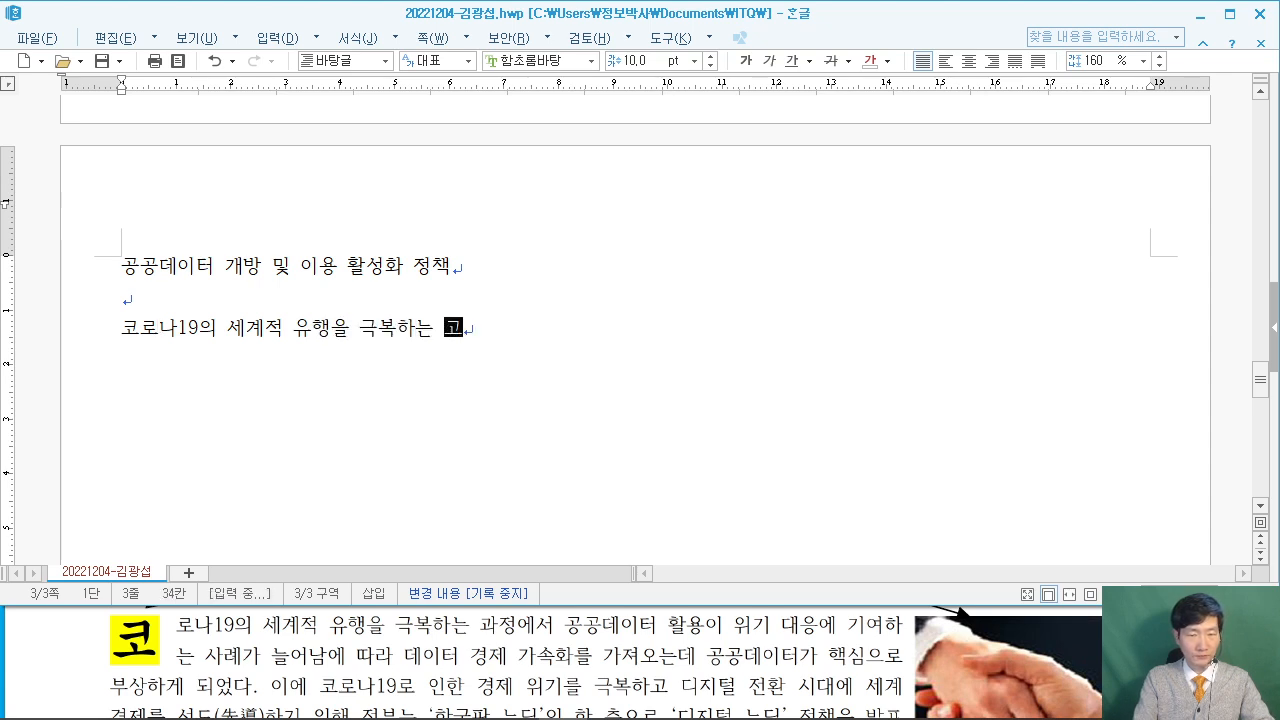
text(공데이터 활용이 위기 대응에 기여하는 사례가 늘어나)
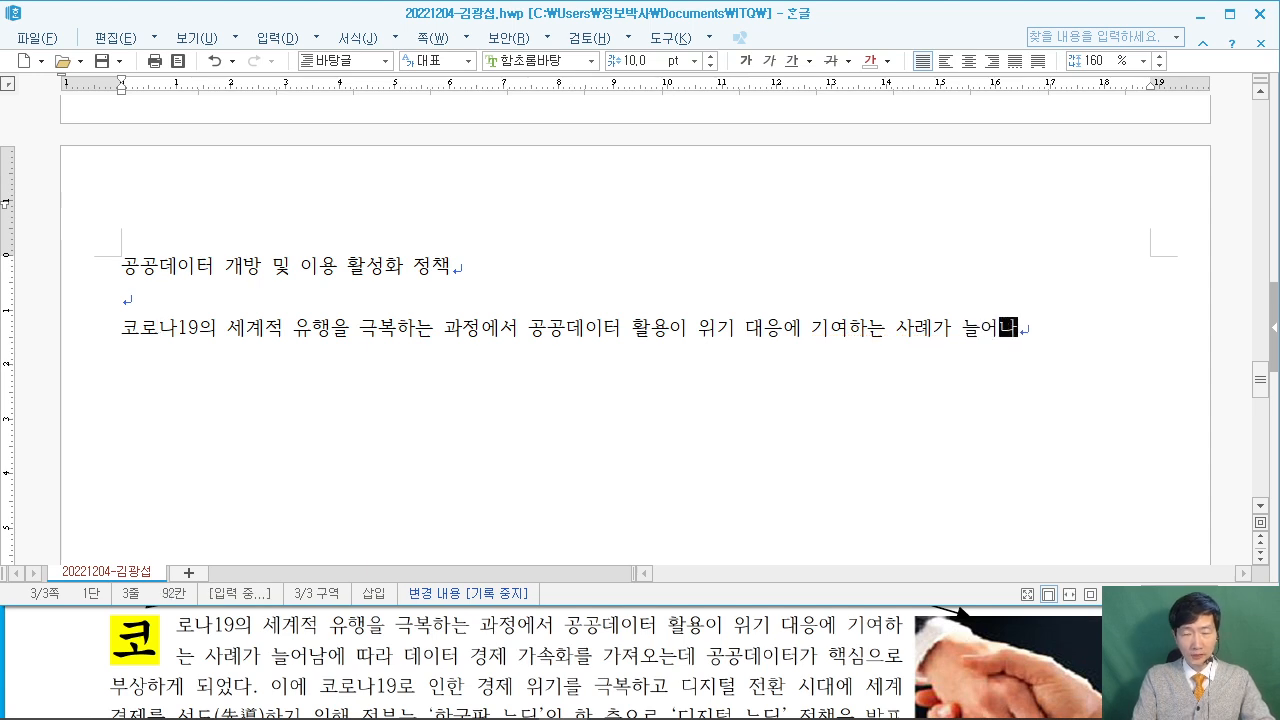
text(ㅁ에 따라 )
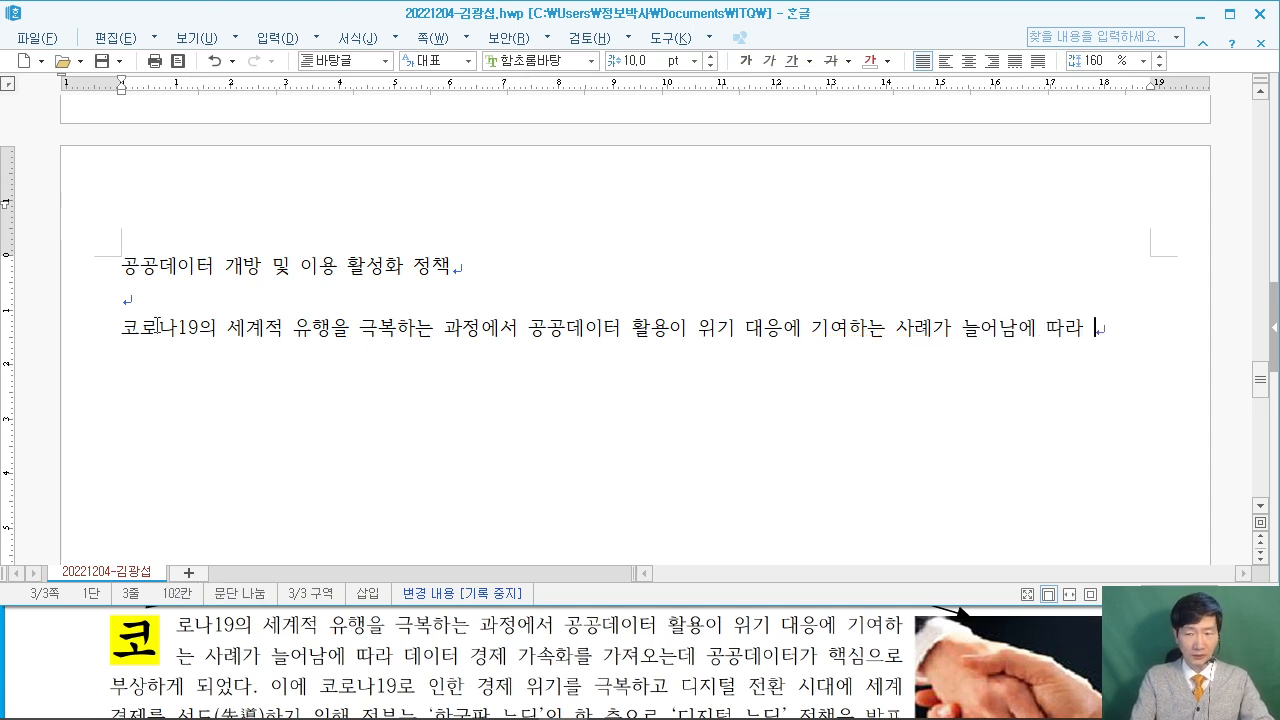
text(데이터 경제 가속호)
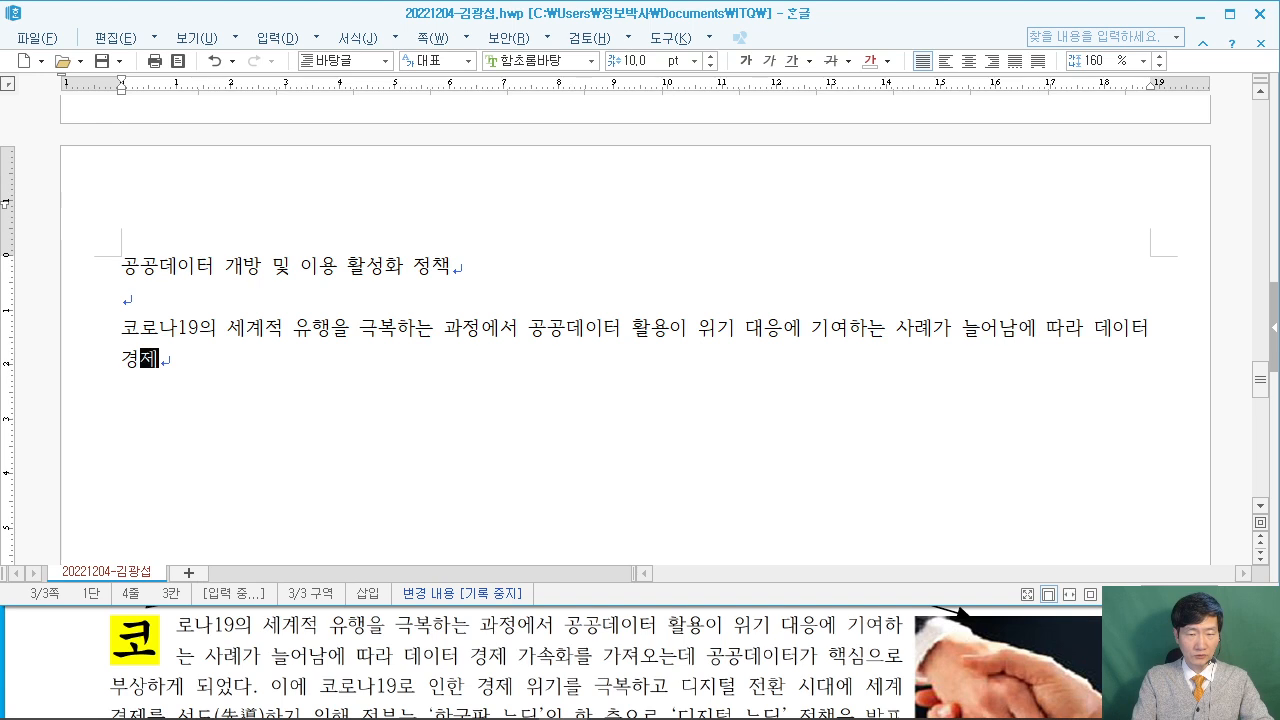
text(ㅏ를 가져오는데 공ㄱ)
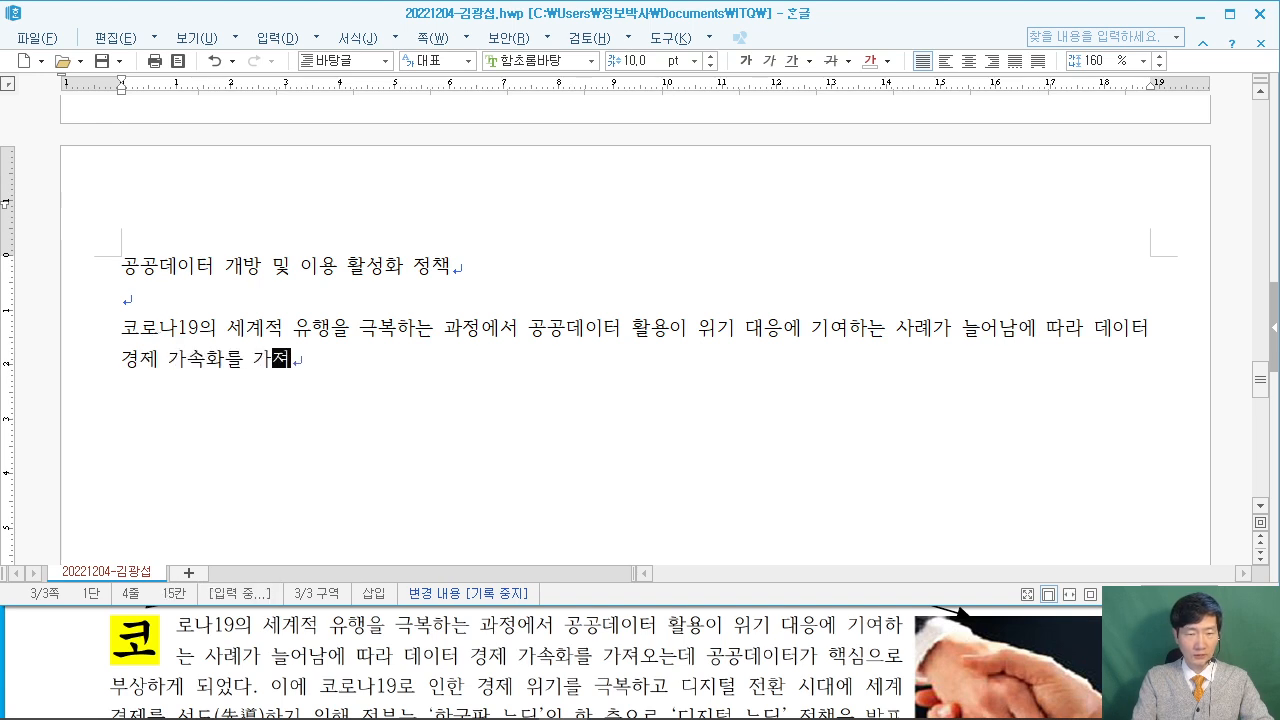
text(ㅗㅇ데이터가 핵)
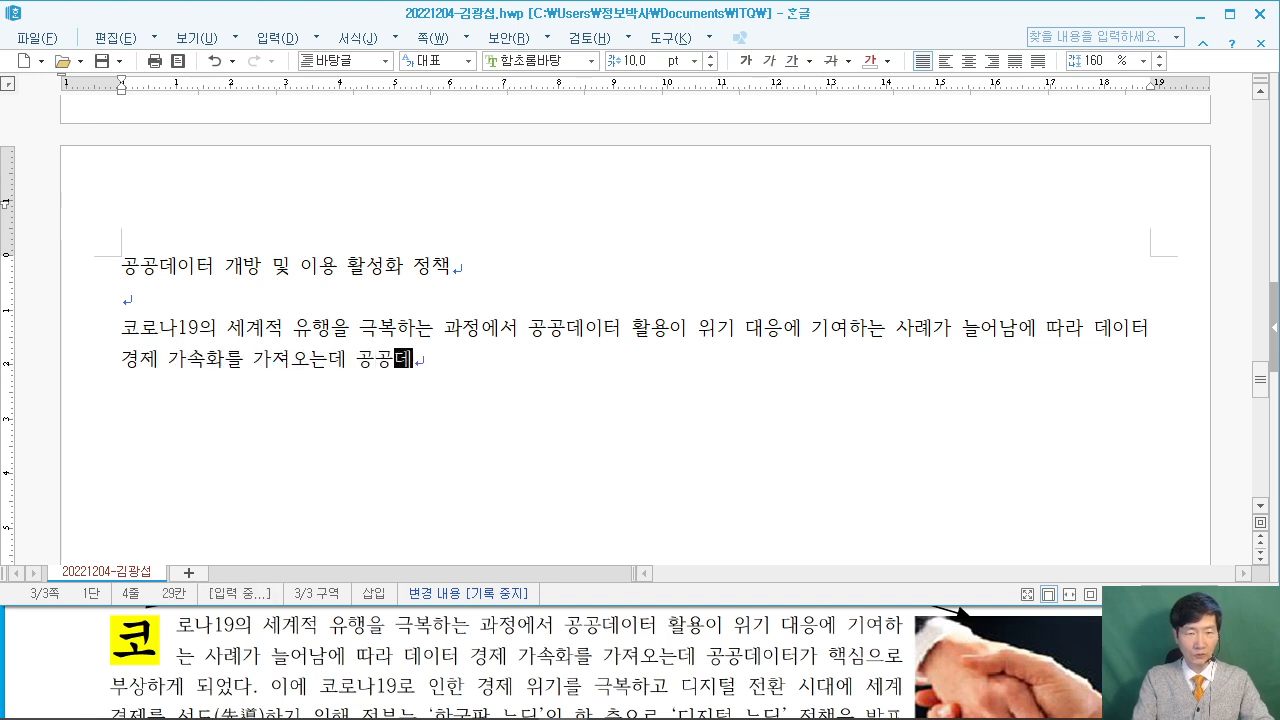
text(심)
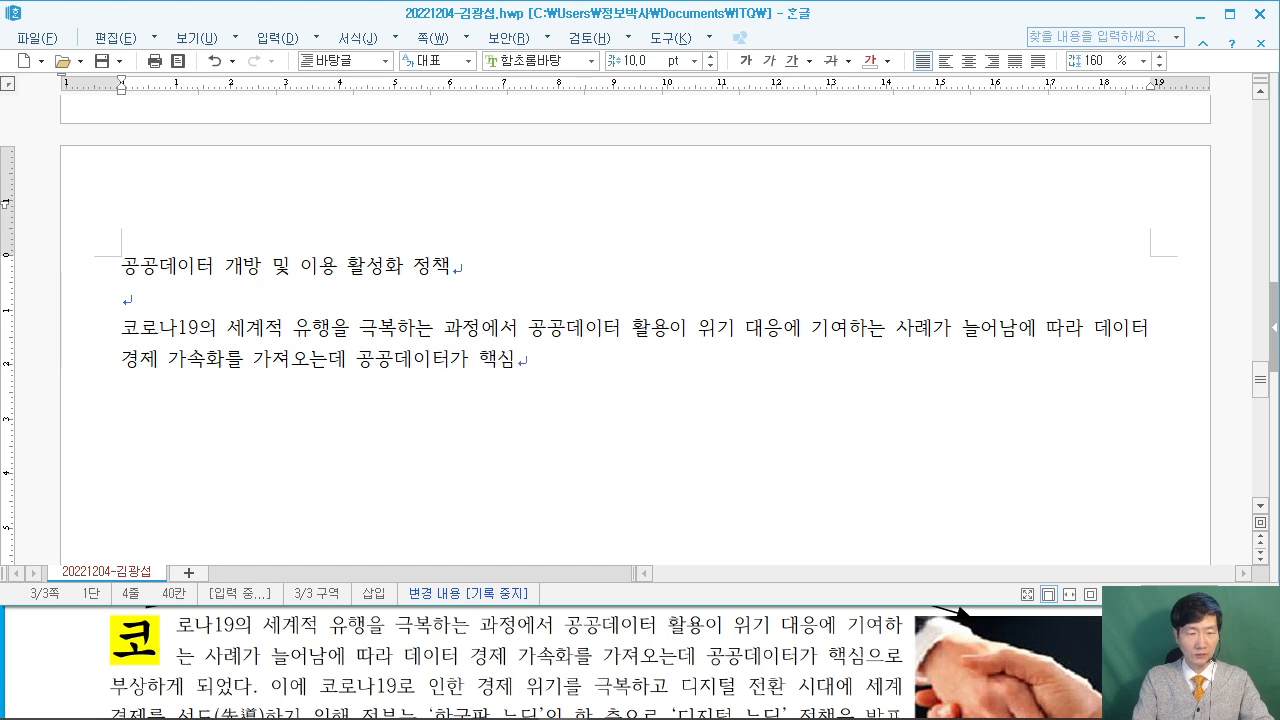
text(으로 붖ㅏㅇ하게)
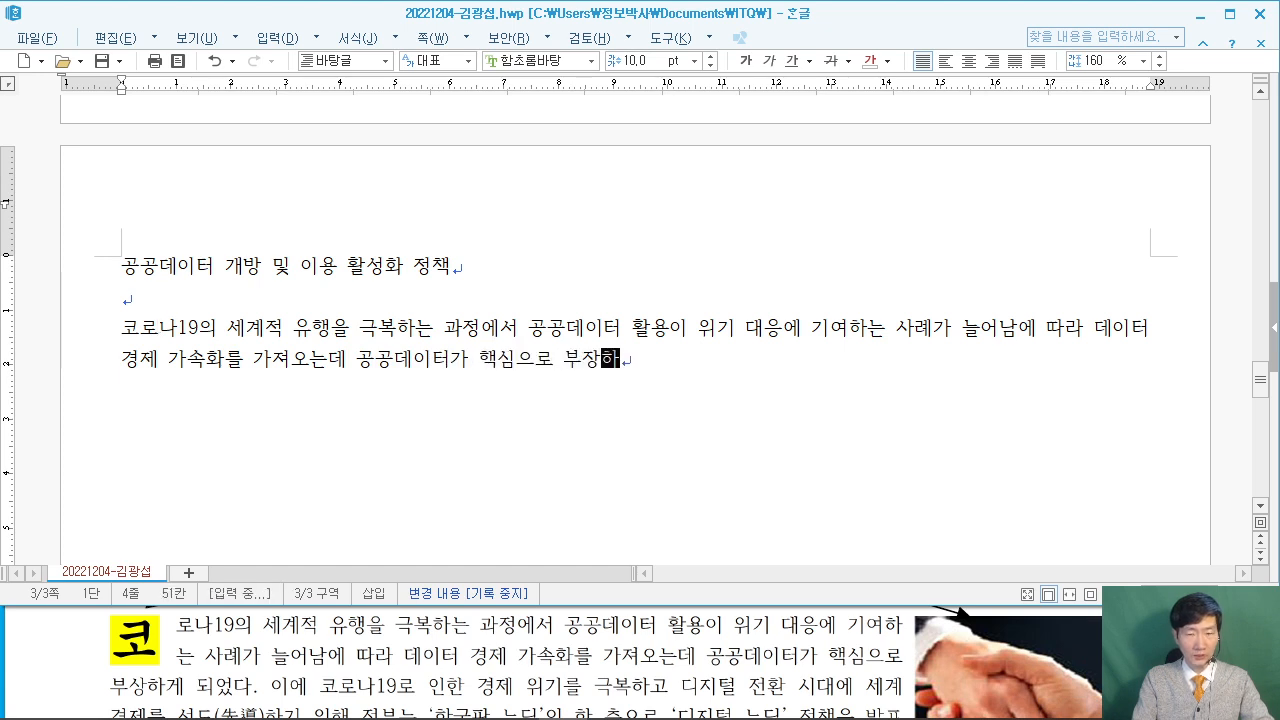
key(BackSpace)
key(BackSpace)
key(BackSpace)
key(BackSpace)
text(사ㅇ하게 되었다. )
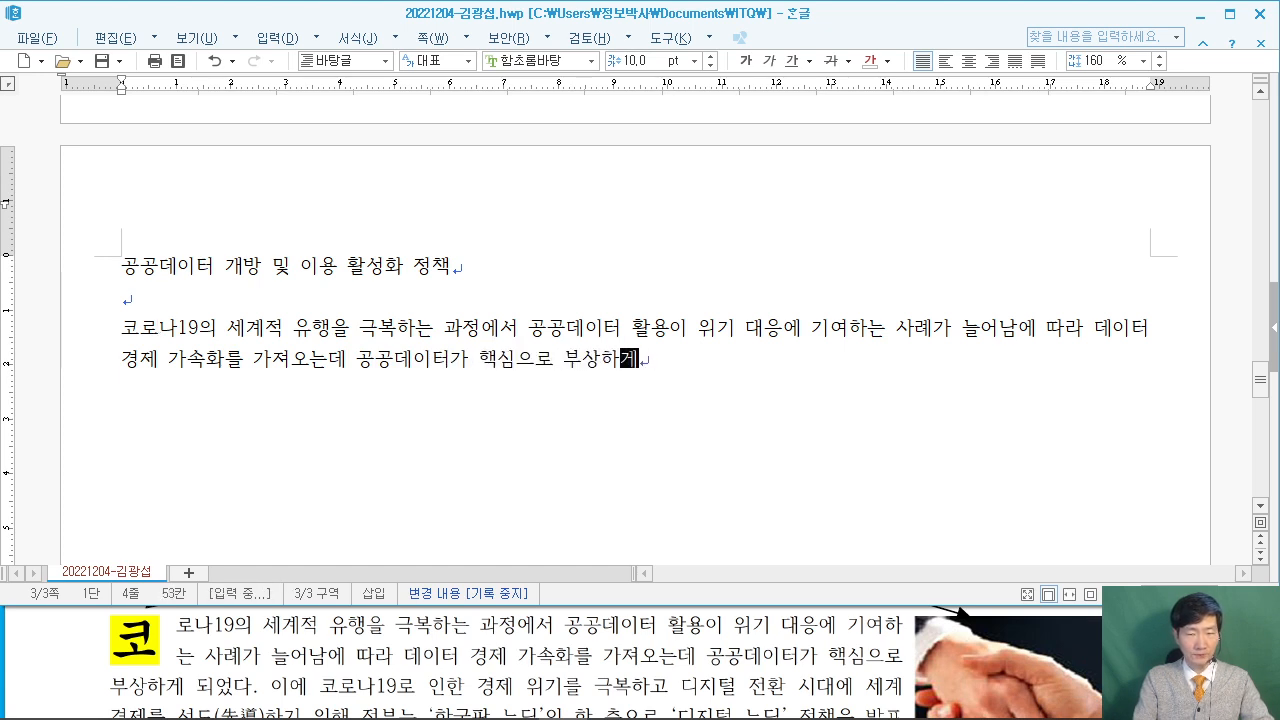
text(이에 )
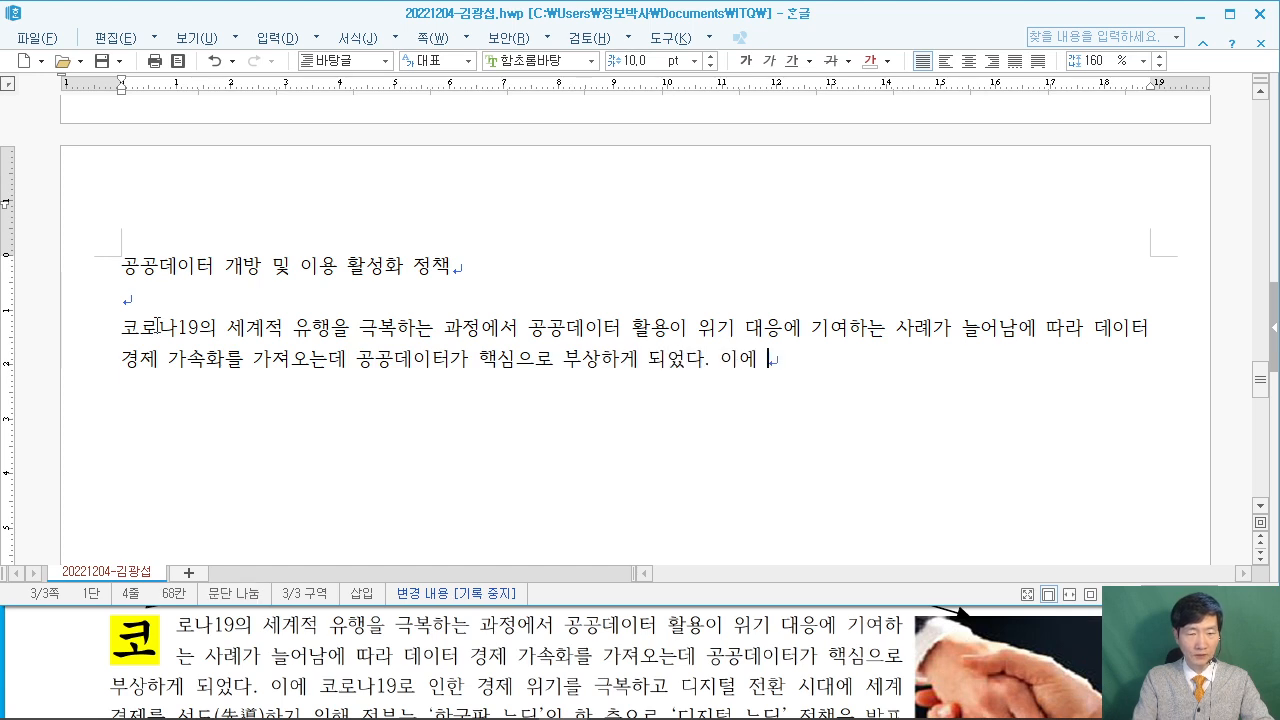
text(코로나19로 이한 경ㅈㅔ 위기를극)
key(BackSpace)
text(극복하고 )
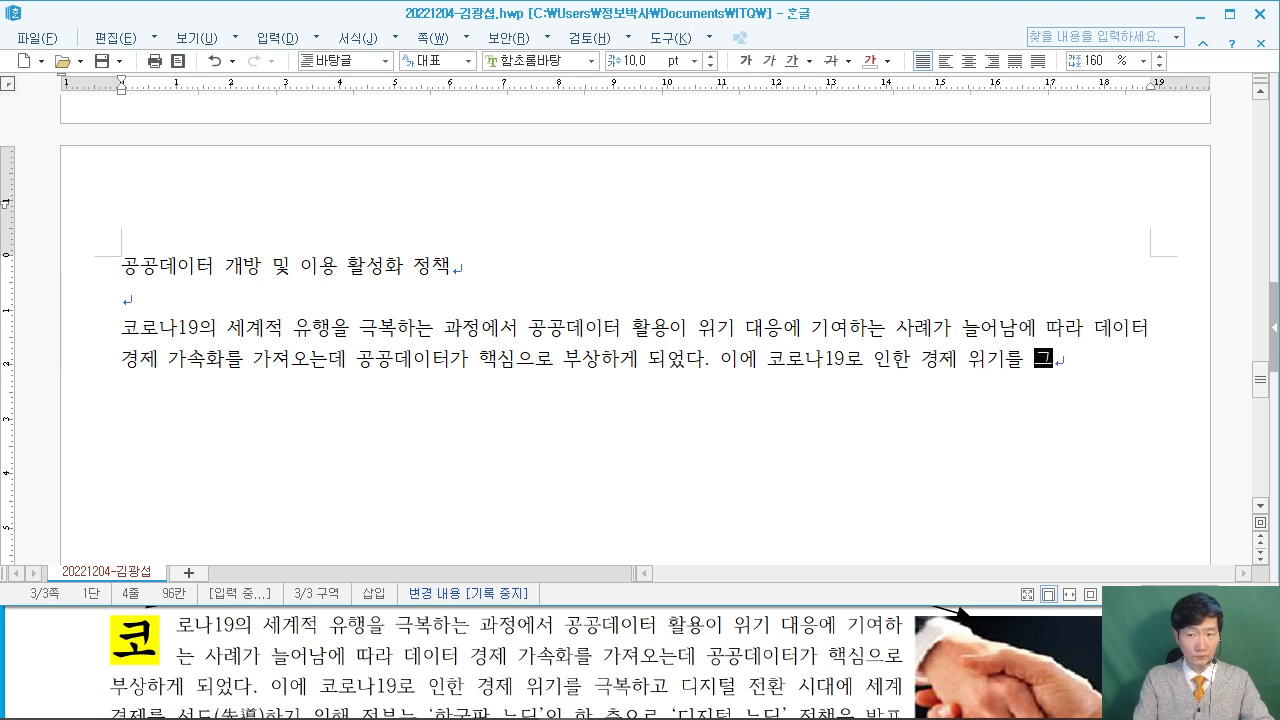
text(디지터)
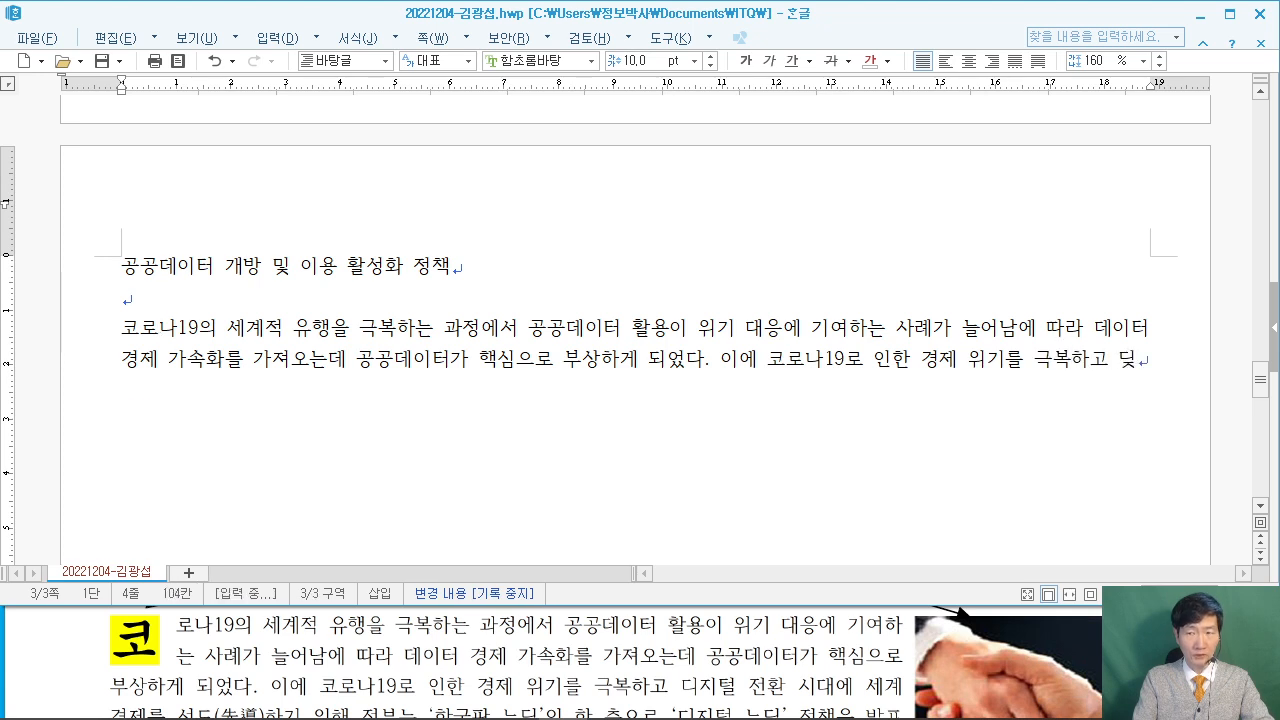
text( 전환 신)
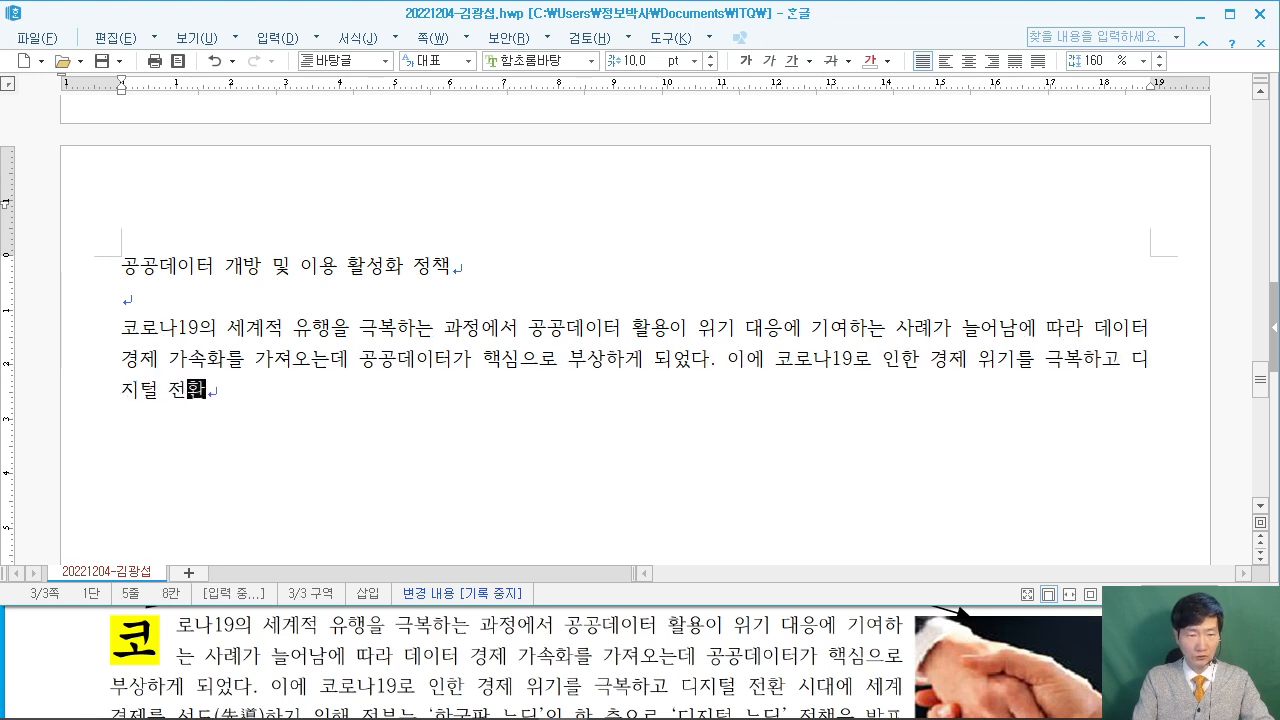
key(BackSpace)
text(대에 세)
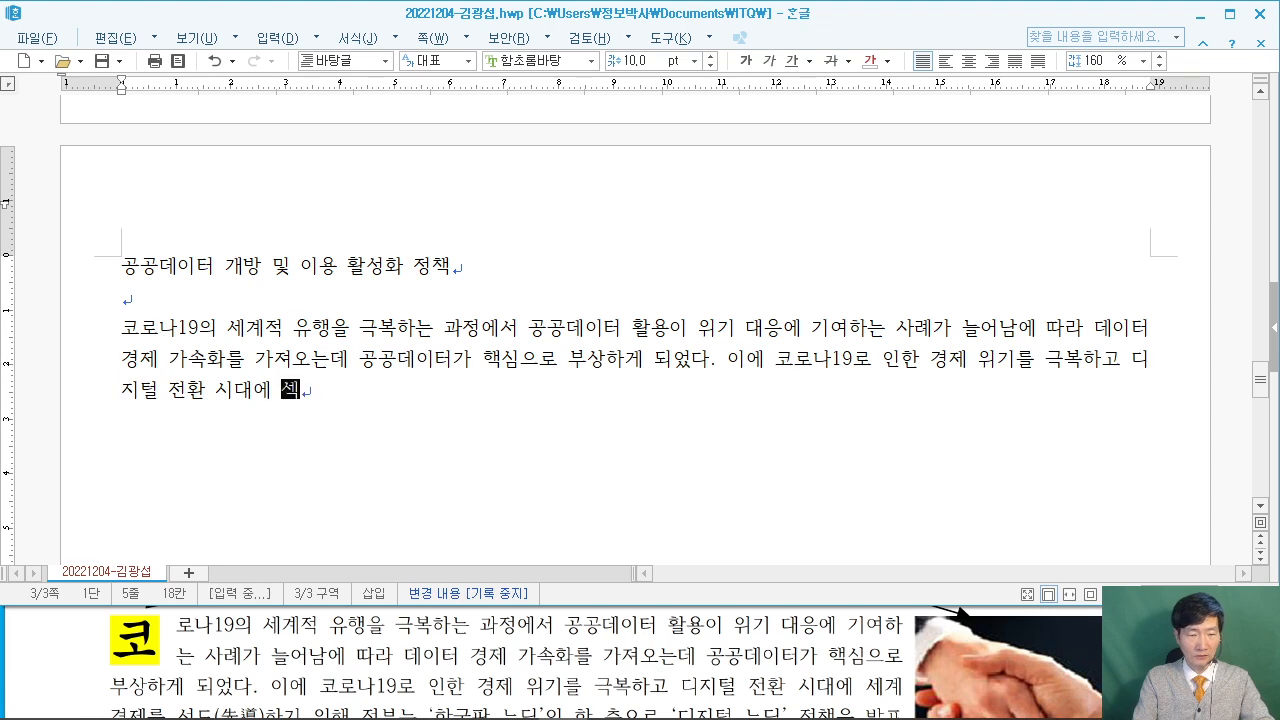
text(계경제를)
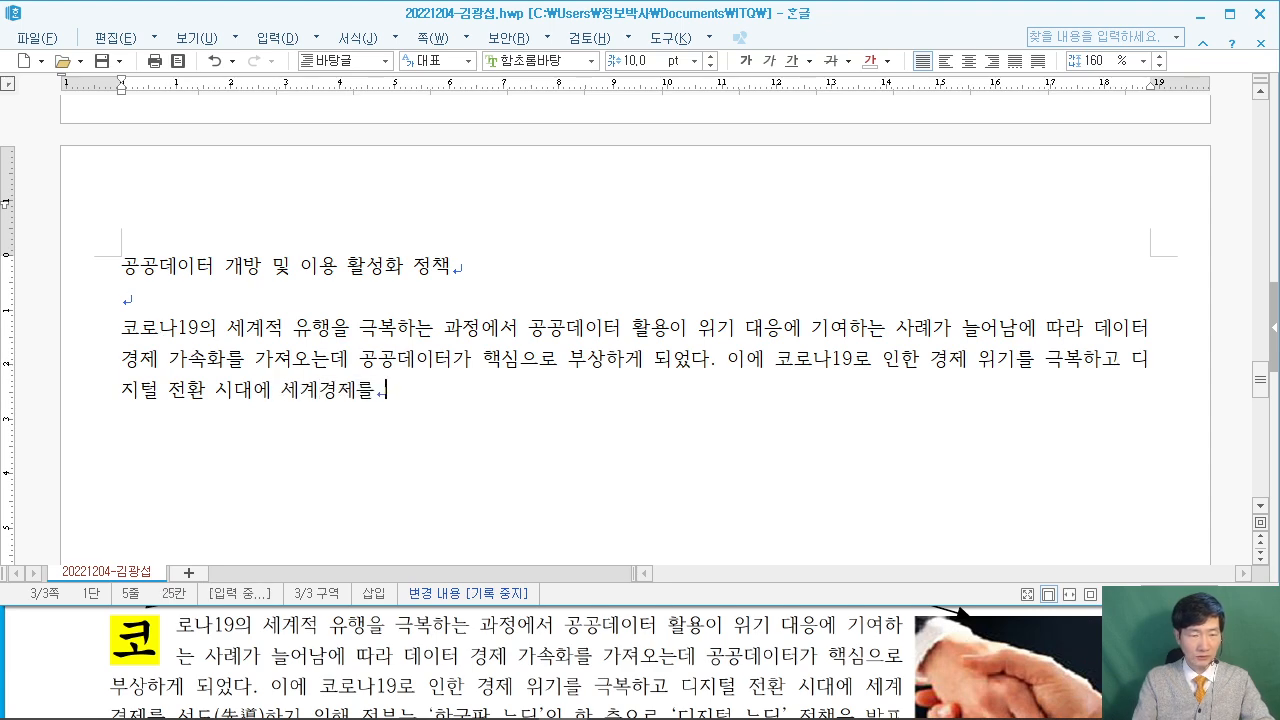
Finish the paragraph through '데이터 댐 프로젝트를 핵심 과제로 추진하고 있다.' and begin a new paragraph.
click(56, 638)
scroll(54, 641, down, 2)
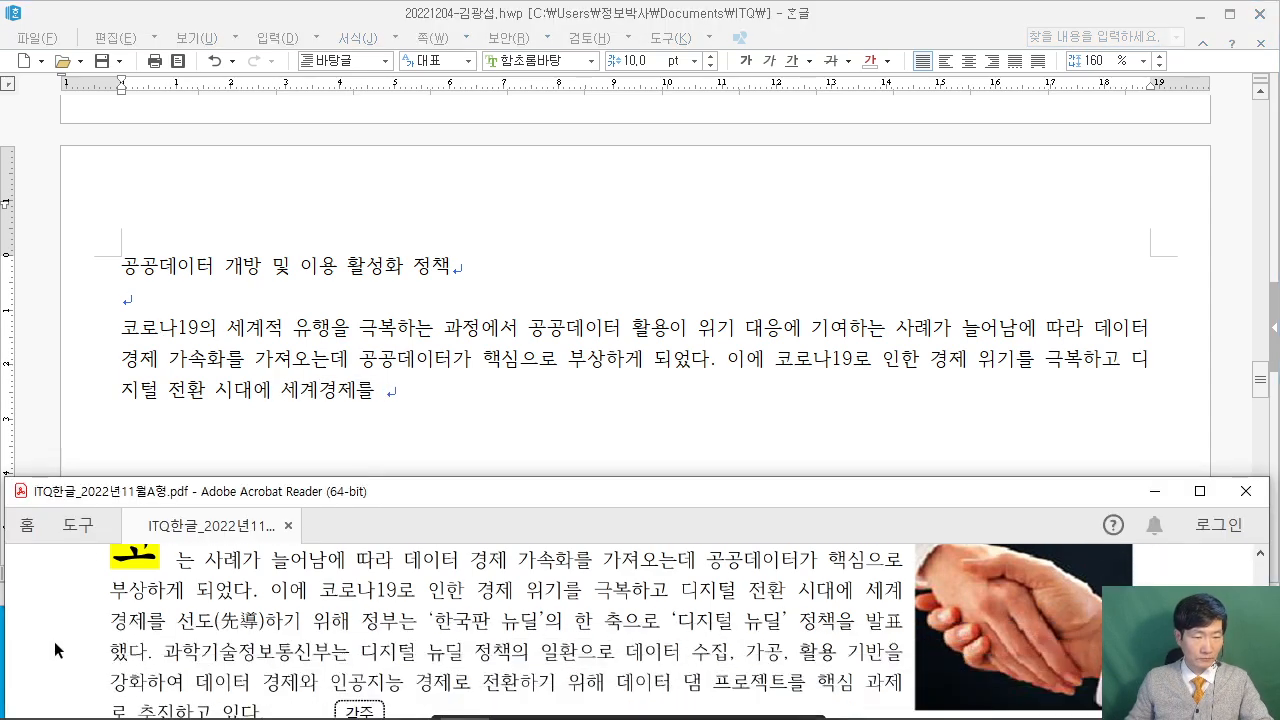
click(434, 389)
text(선도)
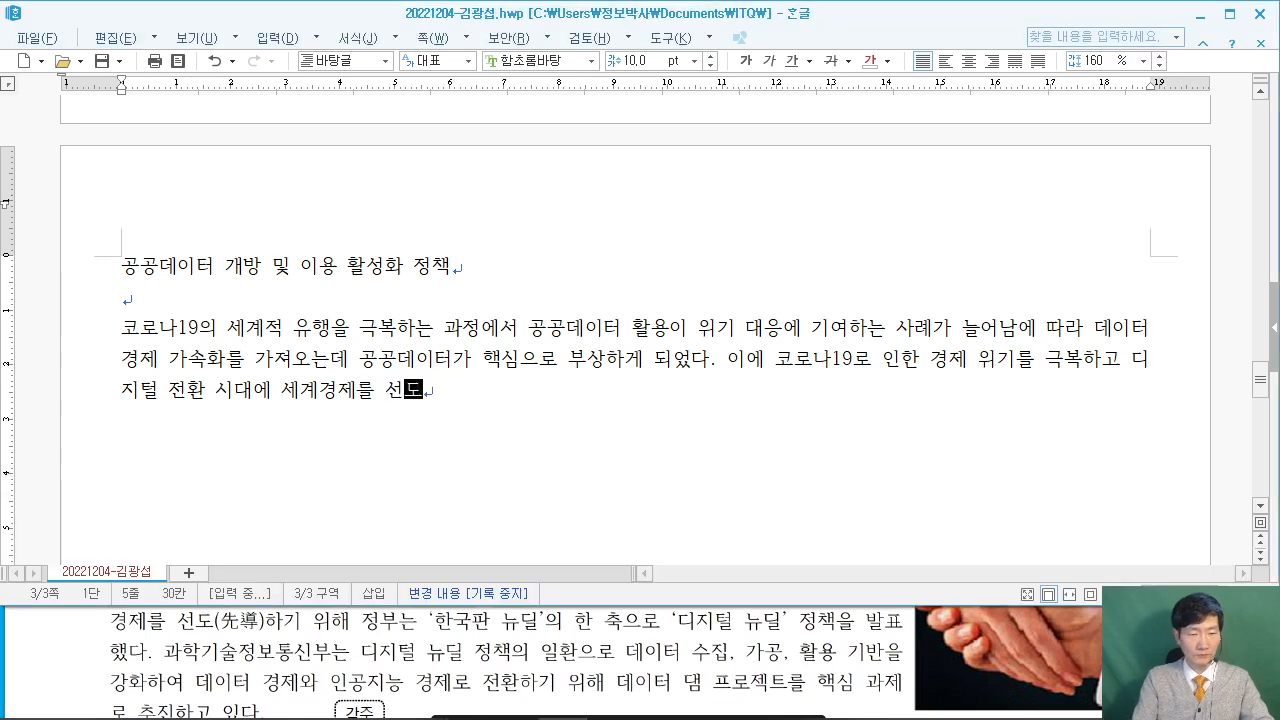
text(하기 위해 ㅈ)
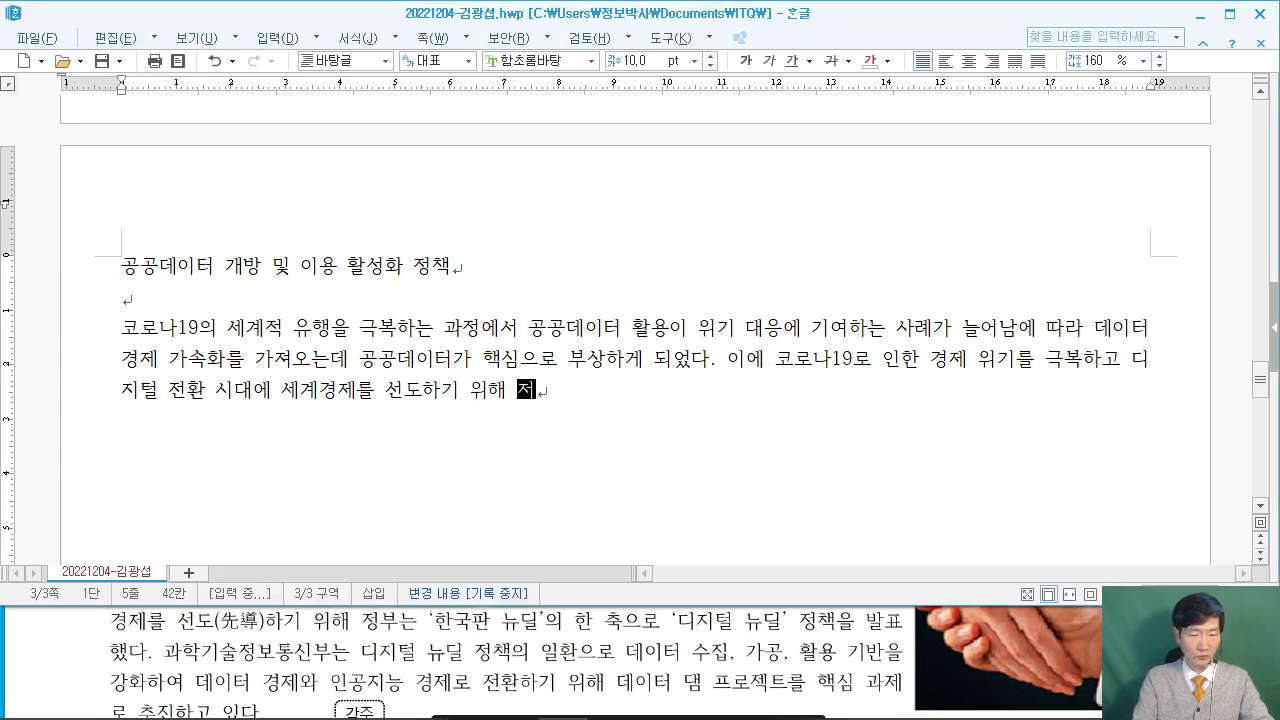
text(부느.)
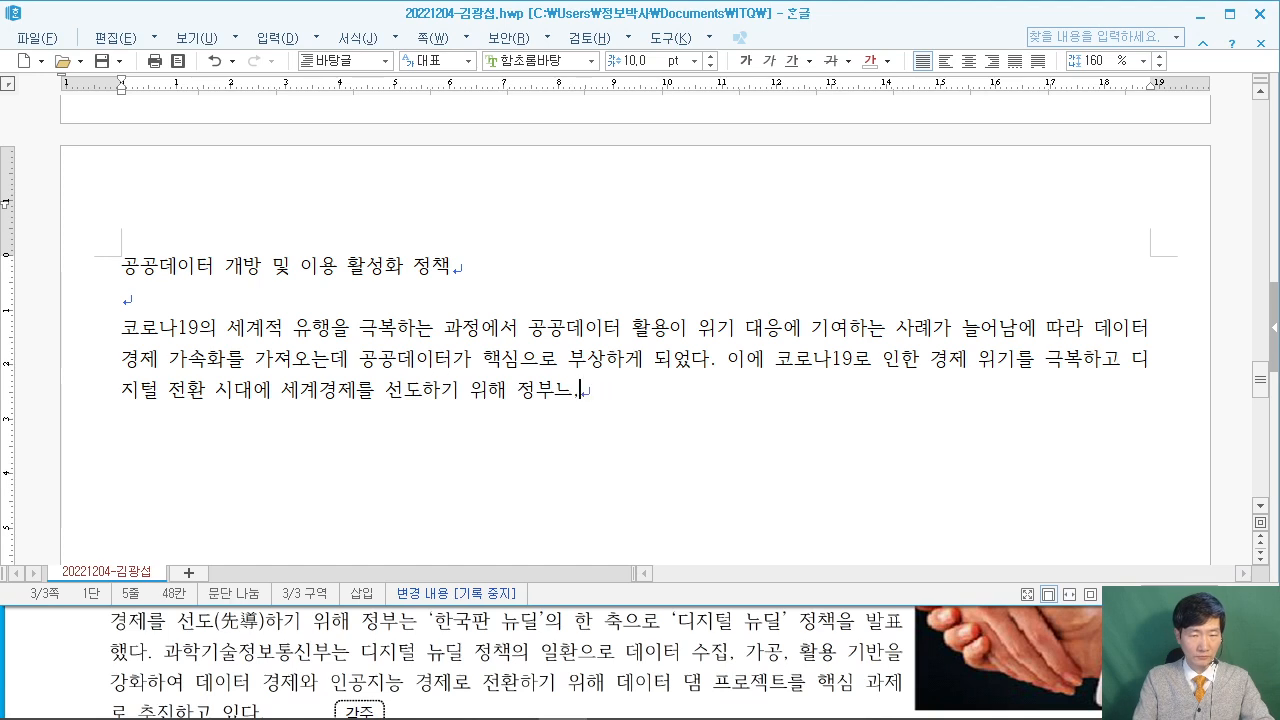
text(sms는 )
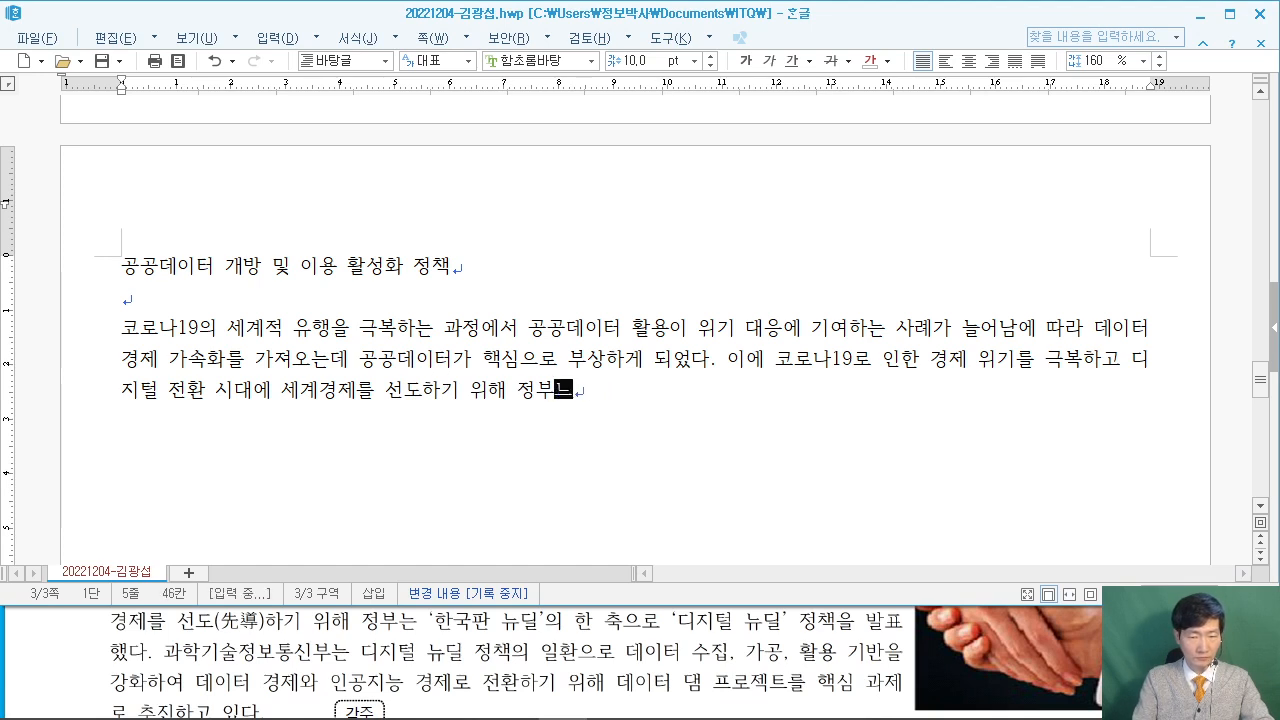
text('gks)
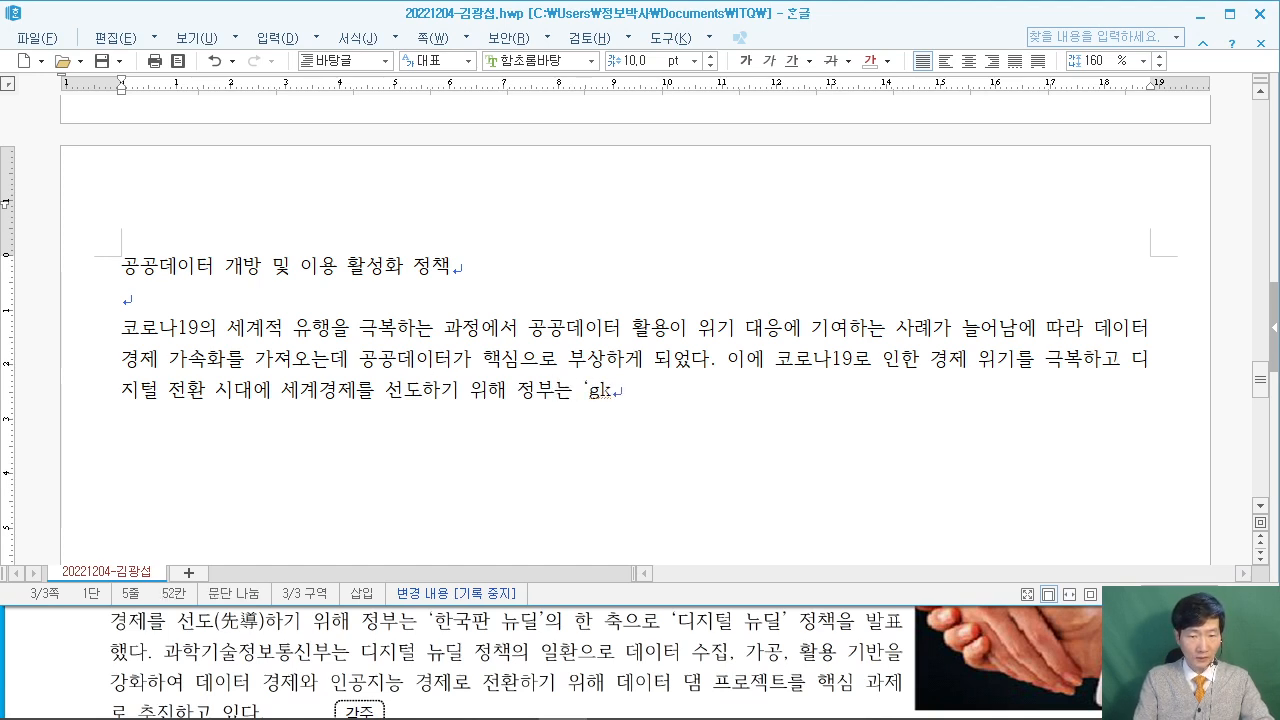
text(한국)
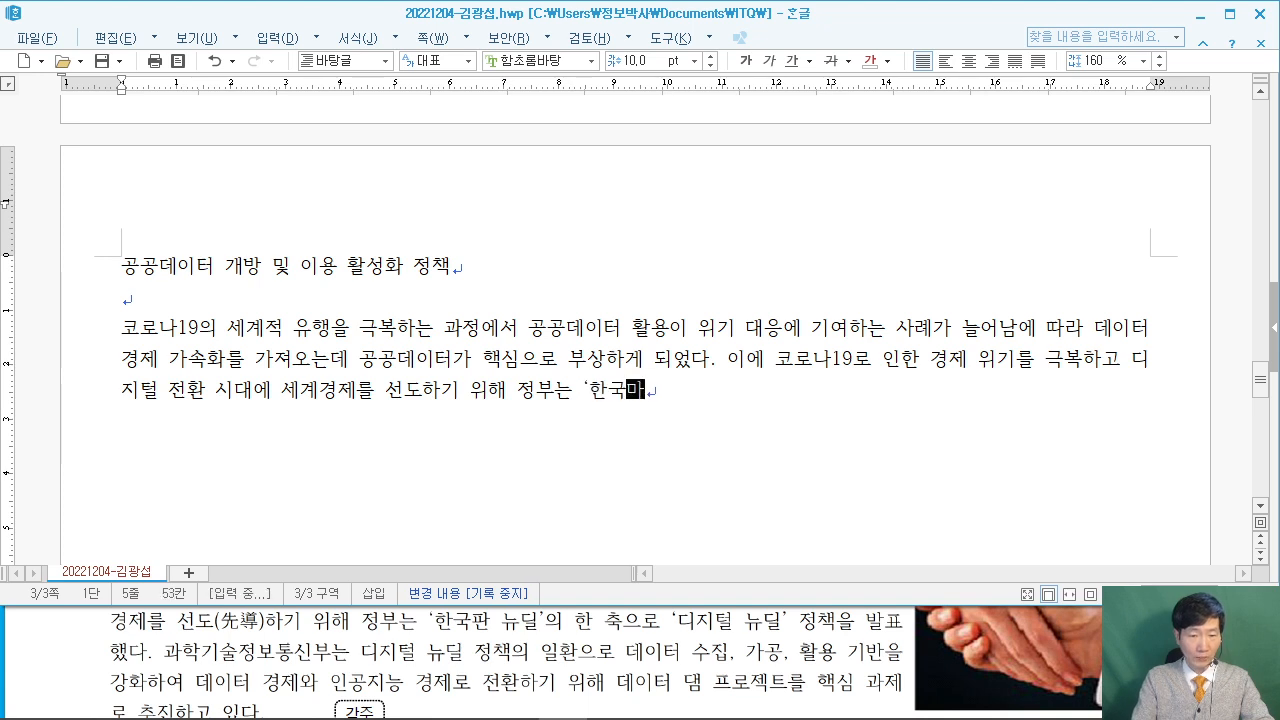
text(판 뉴딜)
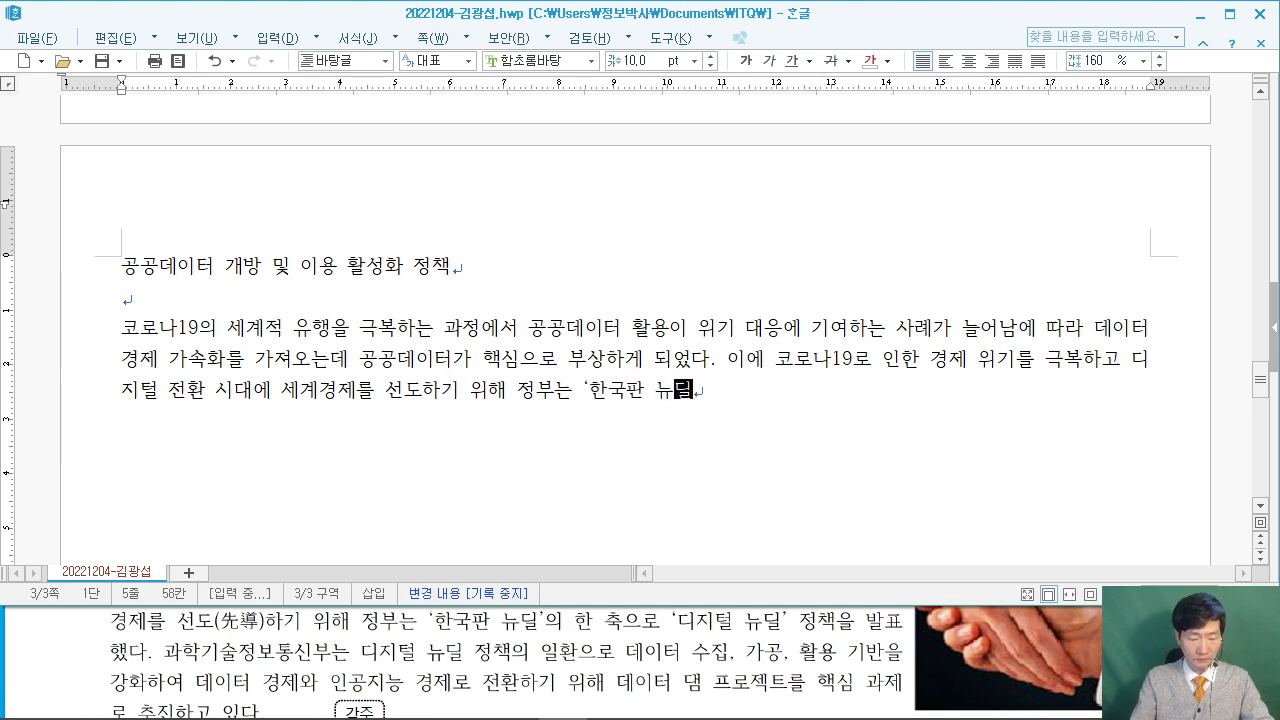
text('의 )
text(한 축으로 )
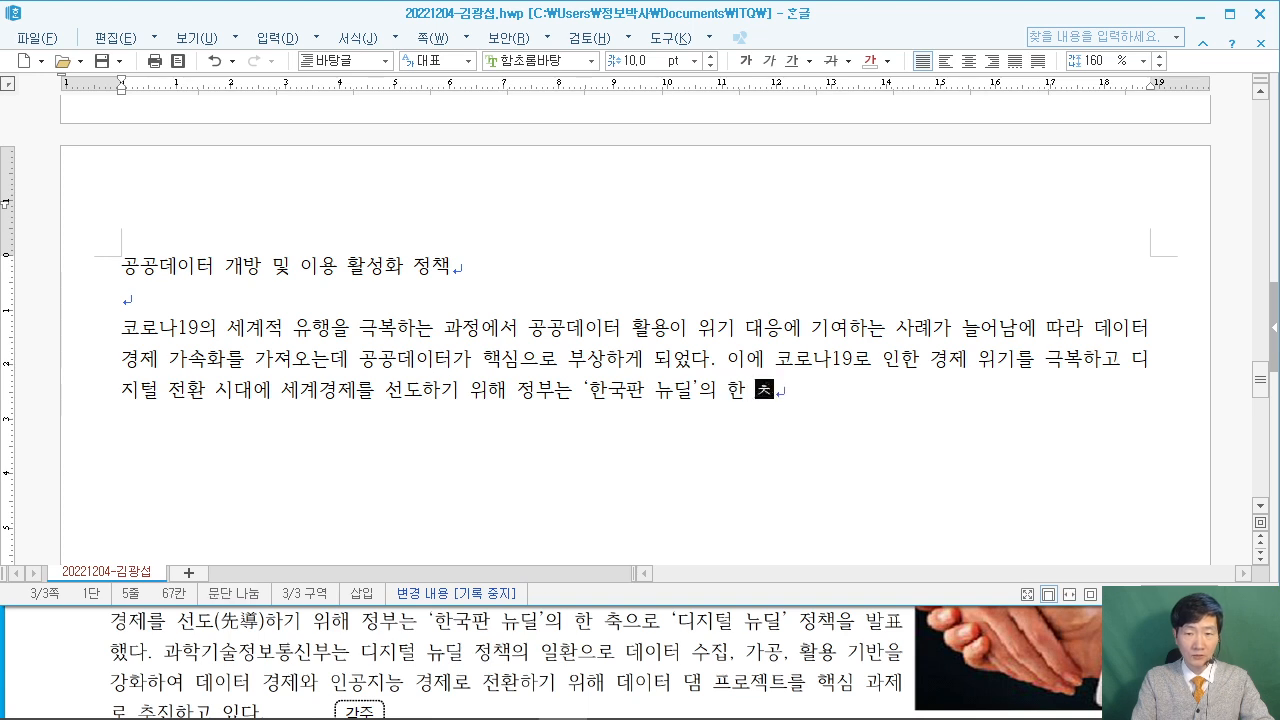
text('디지털 뉴딜)
text(')
text( 정책)
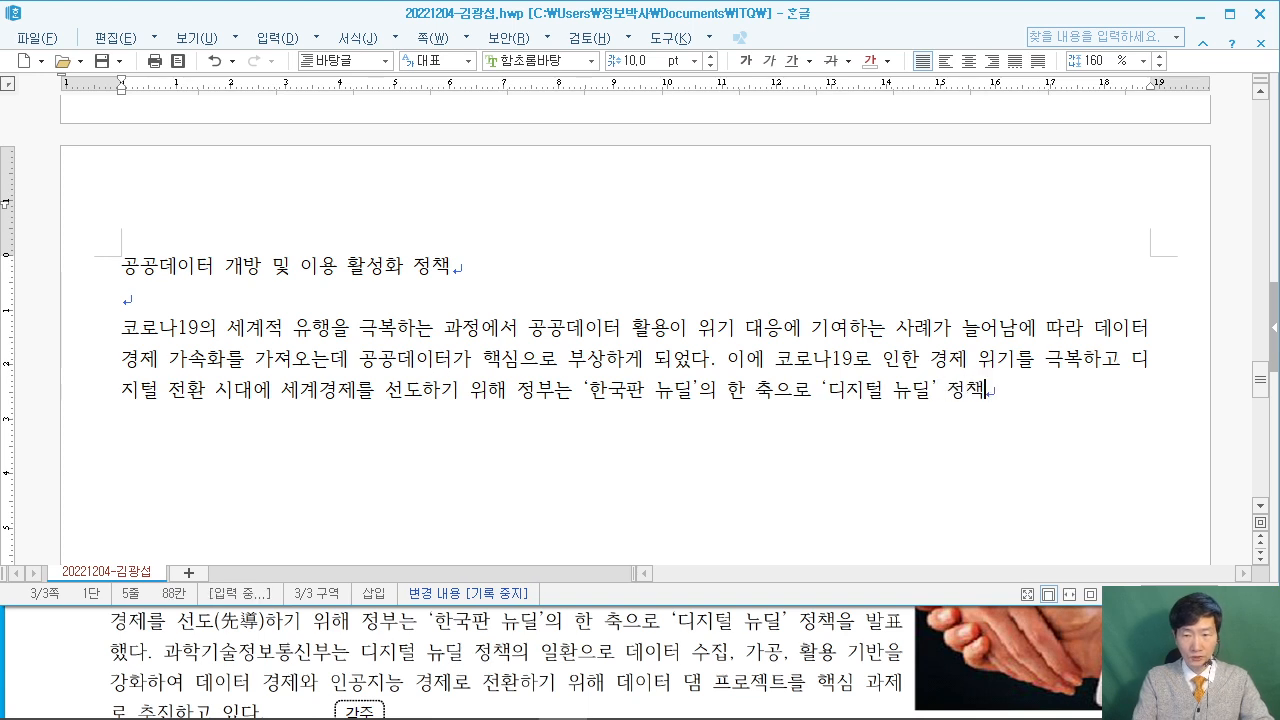
text(을 밟표했다)
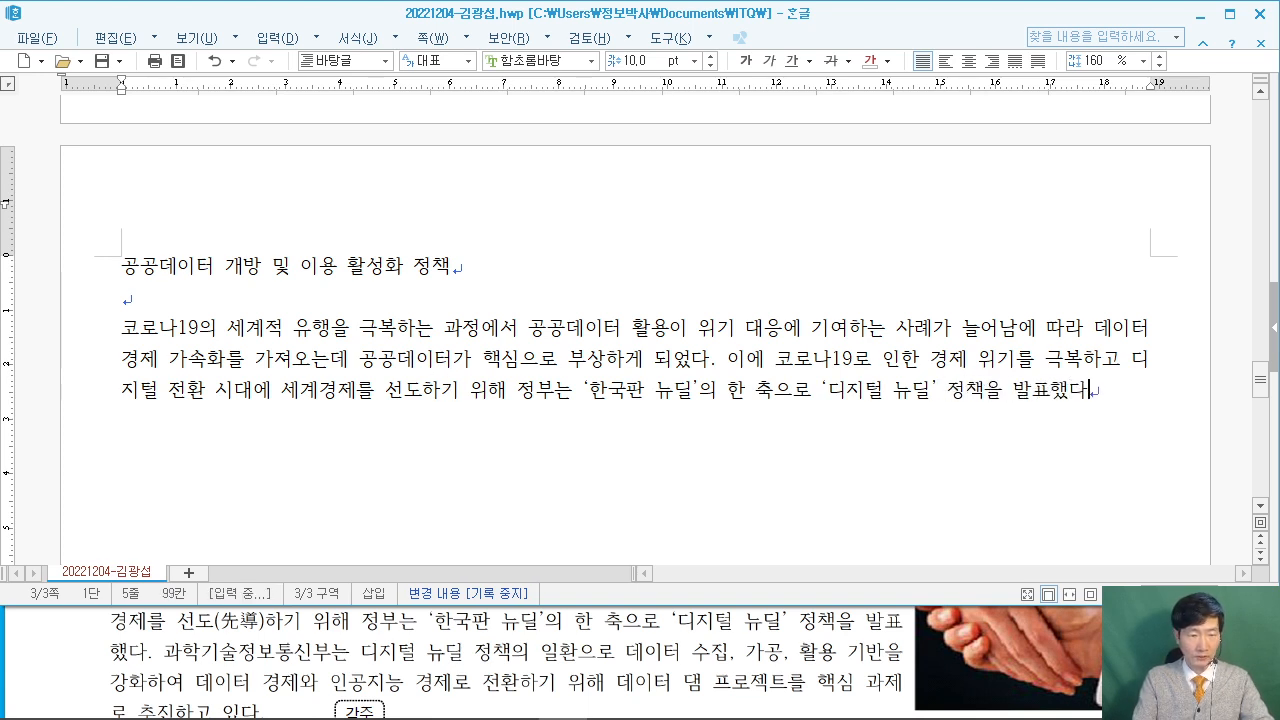
text(. 과학기술)
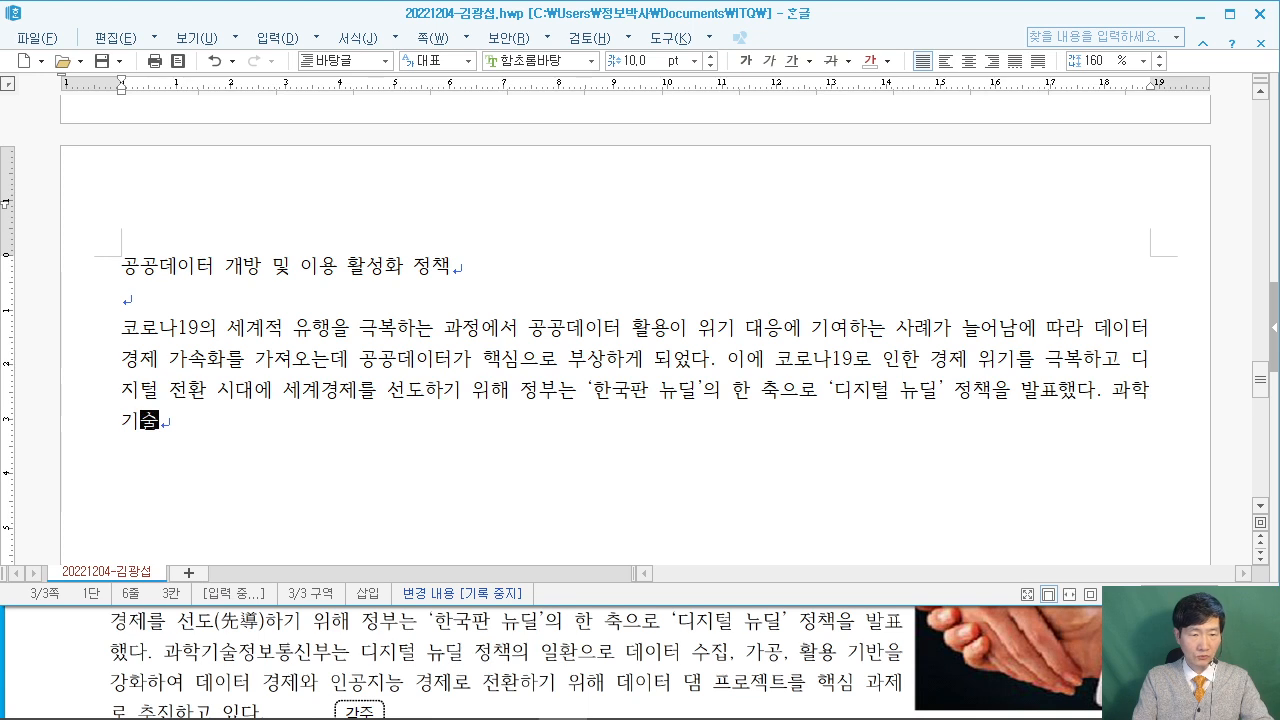
text(정ㅂ통신부)
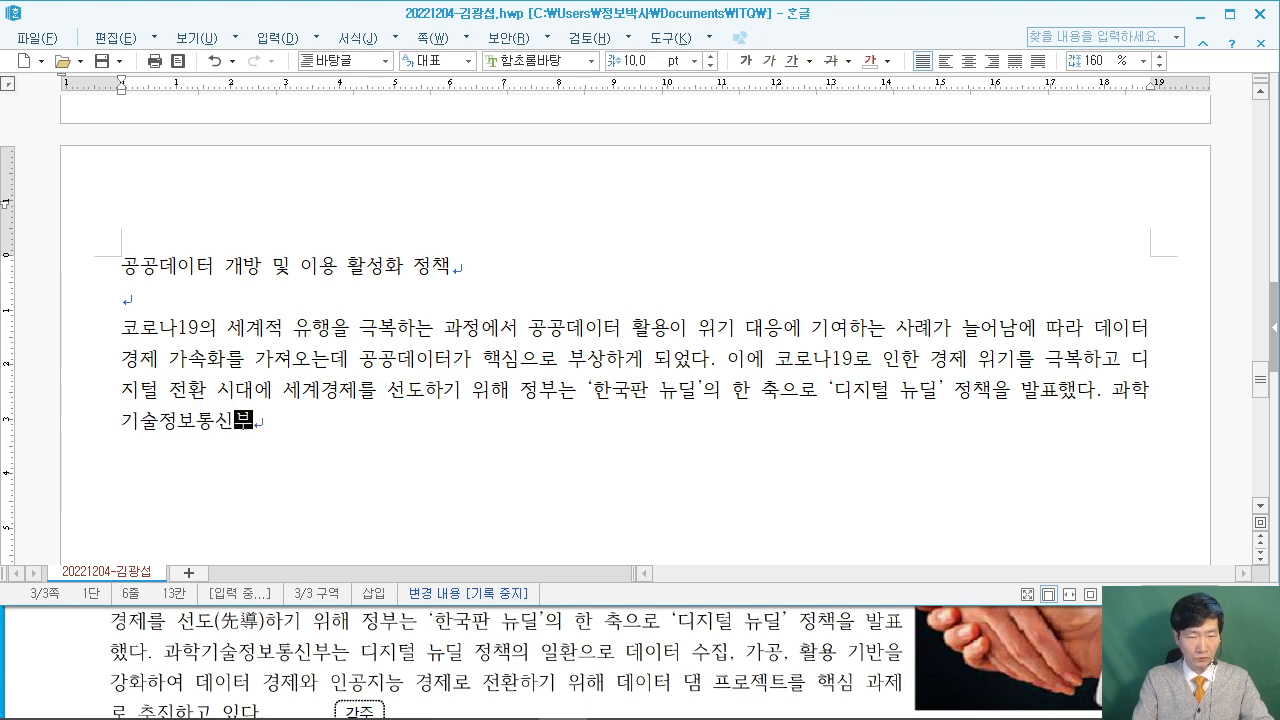
text(는 디지털 뉴)
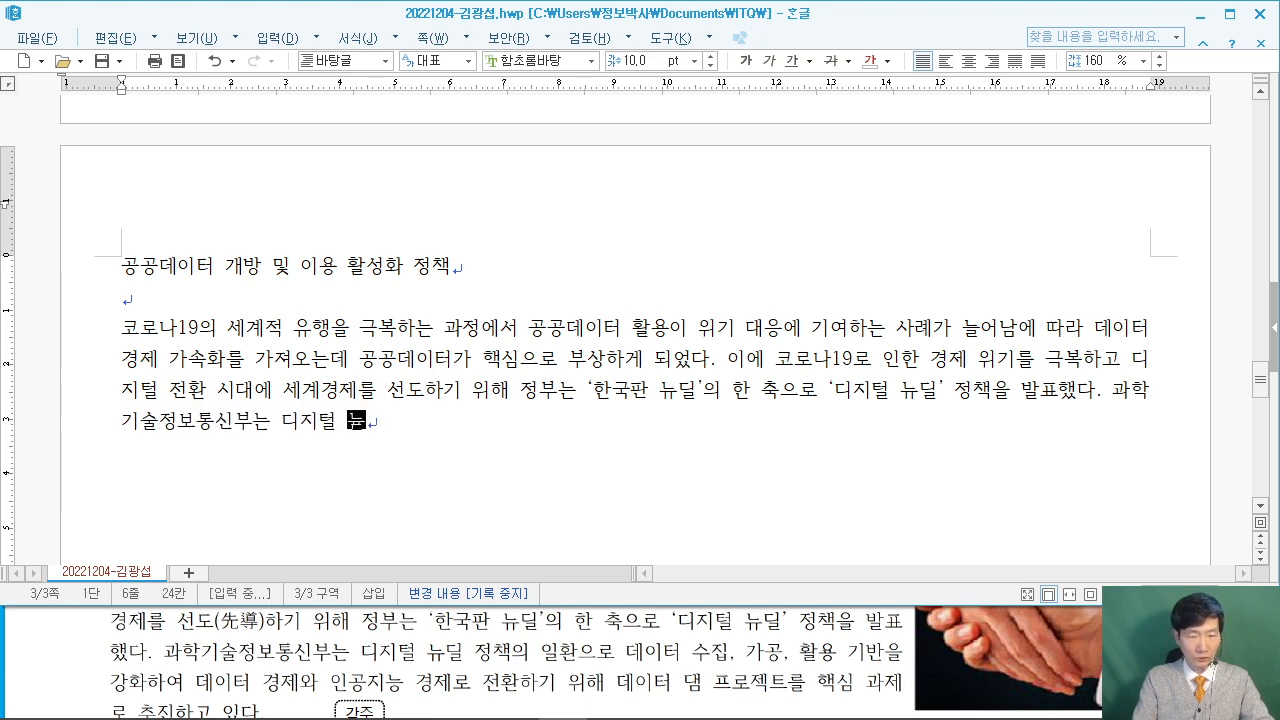
text(딜 정채ㄱ의 일환으로 데)
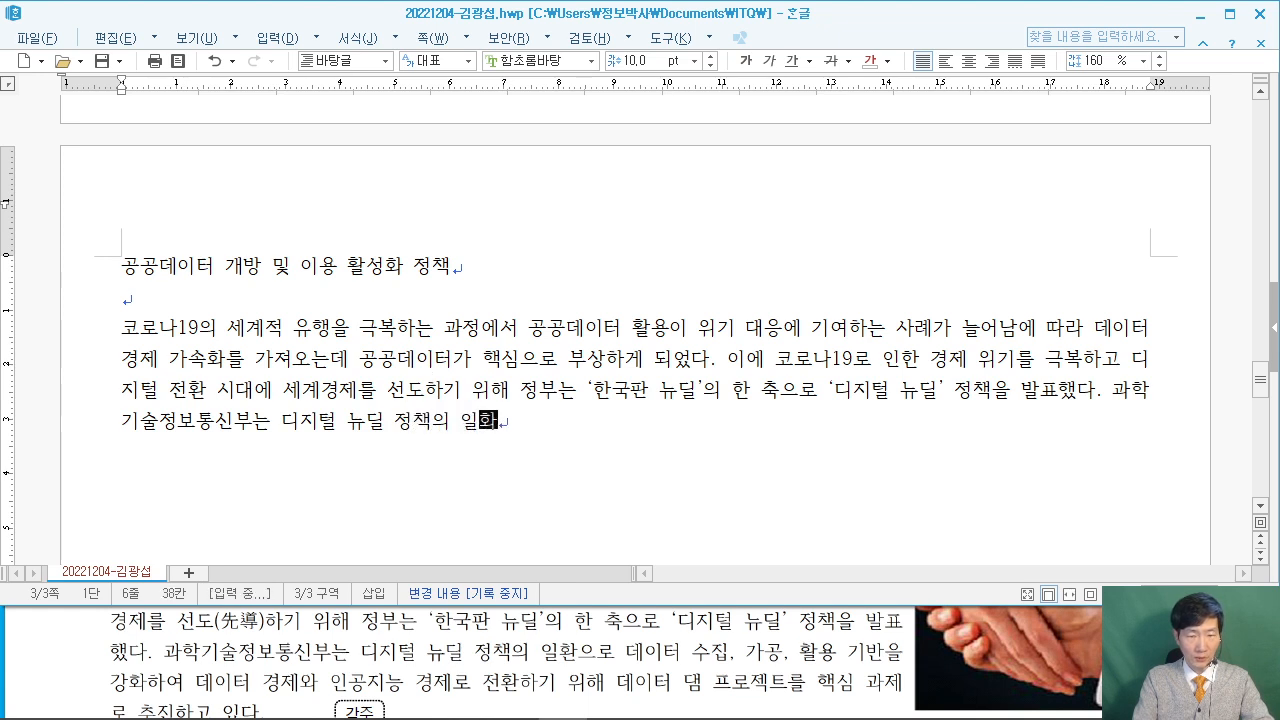
text(이터 수집, 가)
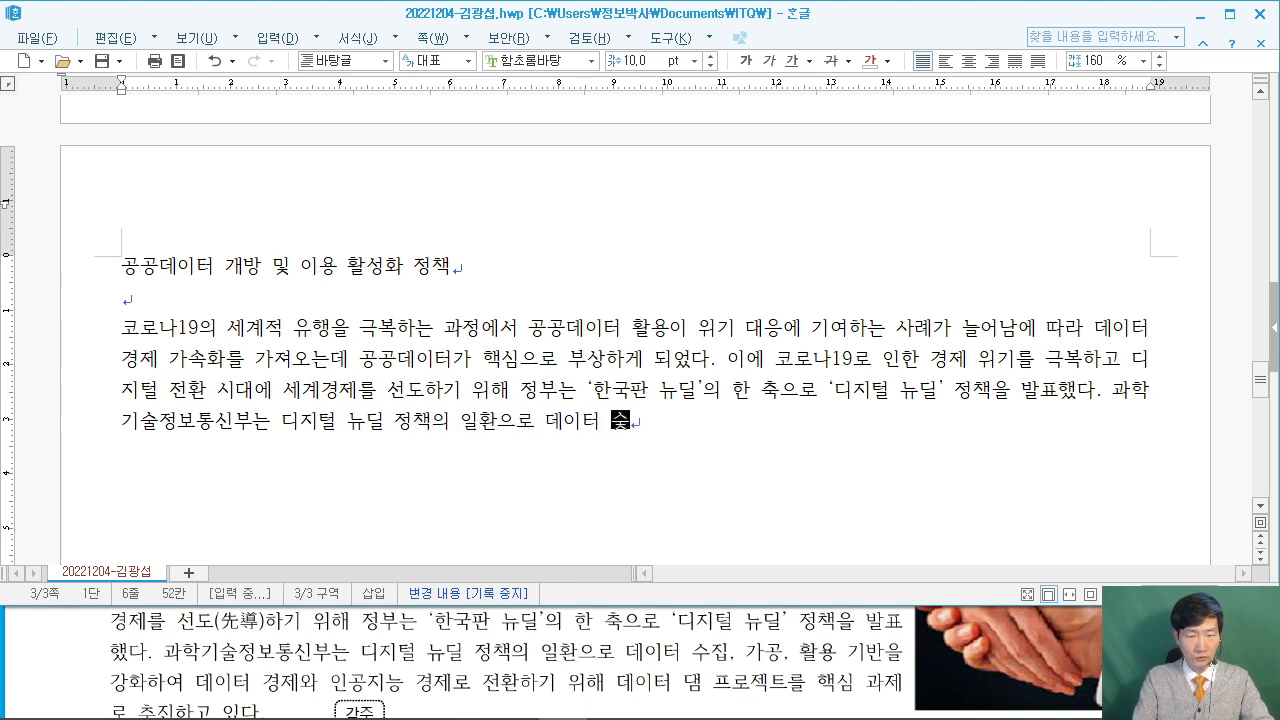
text(공, )
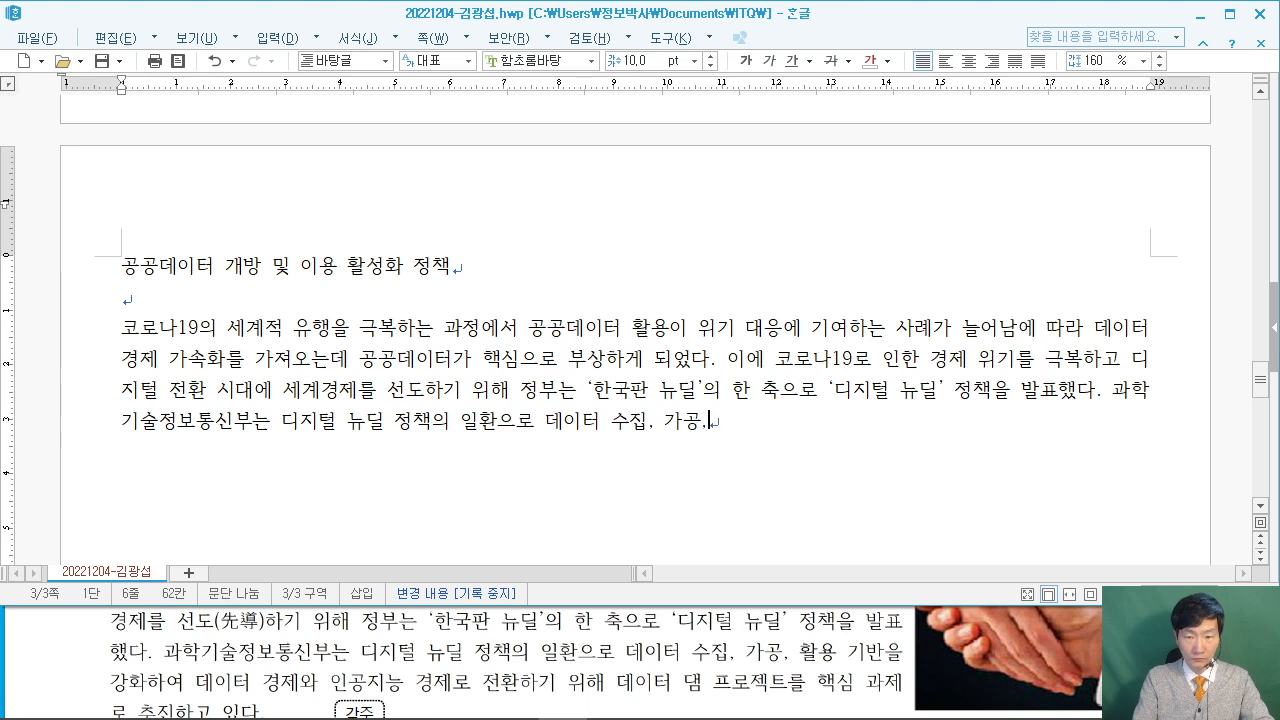
text(활용 기반)
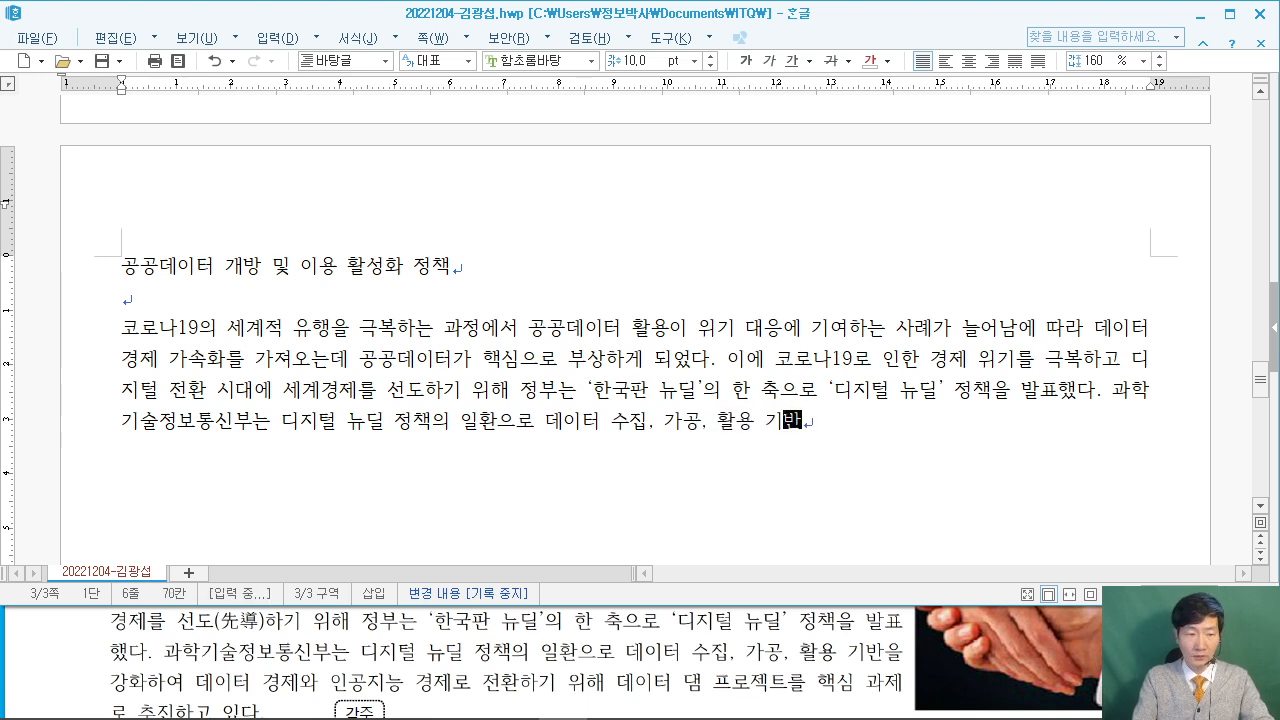
text(을 강화하여 데)
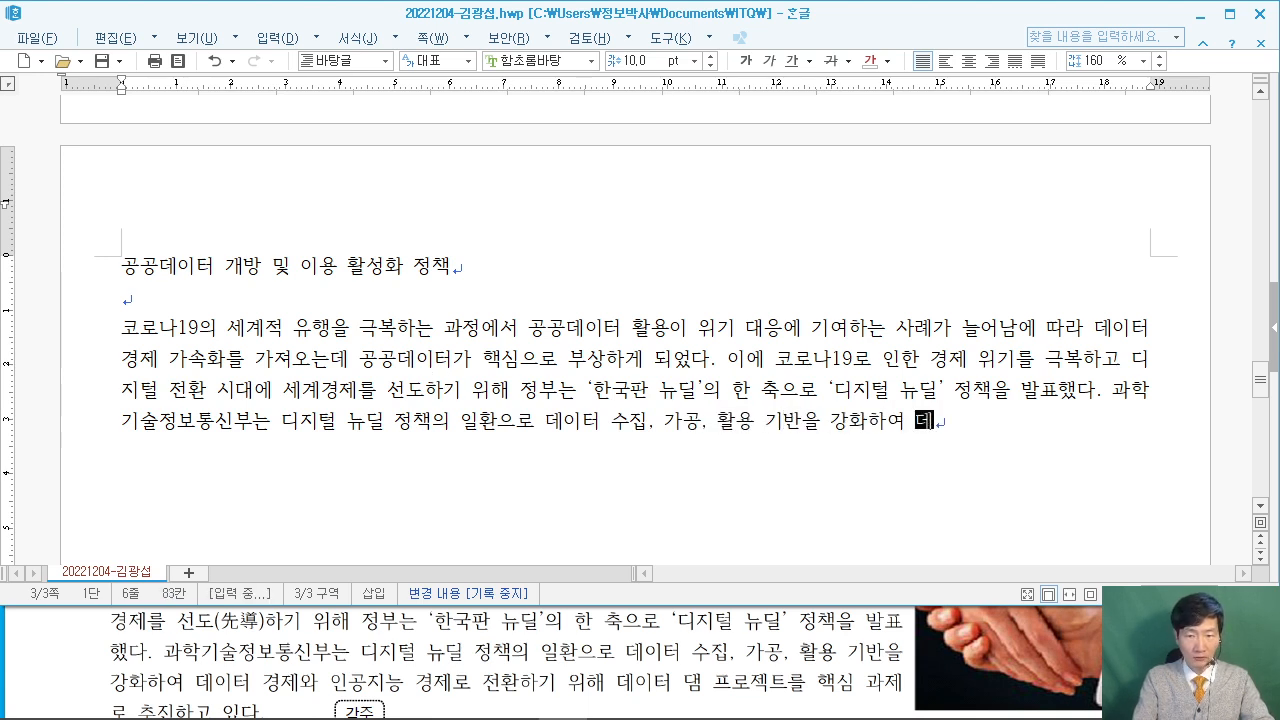
text(이터 겨경제와 인공지ㄴ)
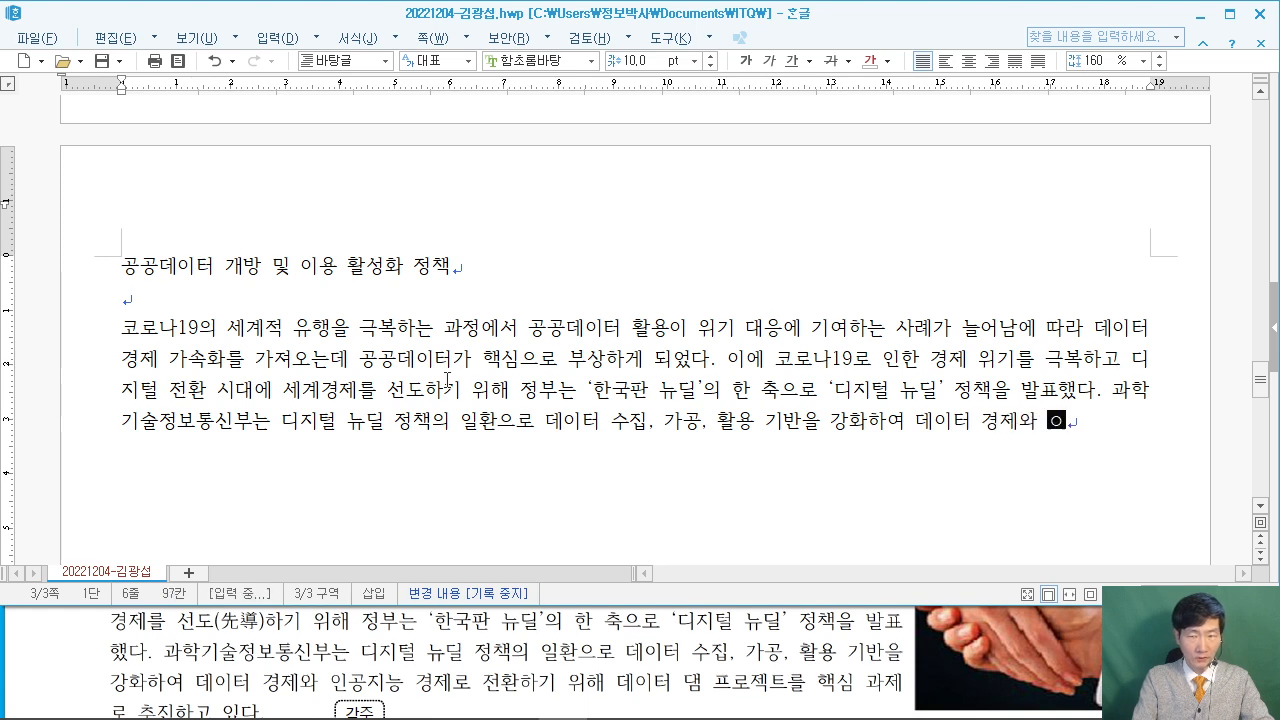
text(능 ㄱ)
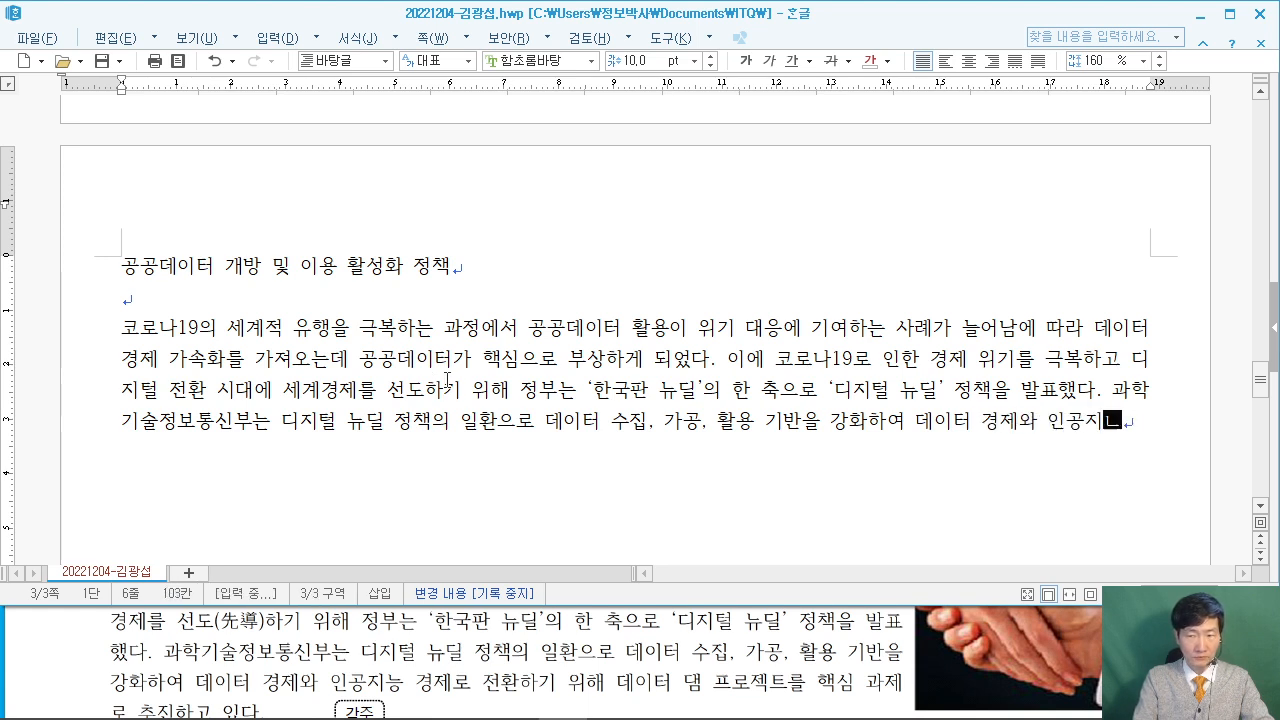
text(ㅈ)
text(로 전환학)
text(기 위해 데이터 댐ㅁ 프)
key(BackSpace)
key(BackSpace)
key(BackSpace)
key(BackSpace)
text(프로젝ㅌ)
text(를 핵심 과제)
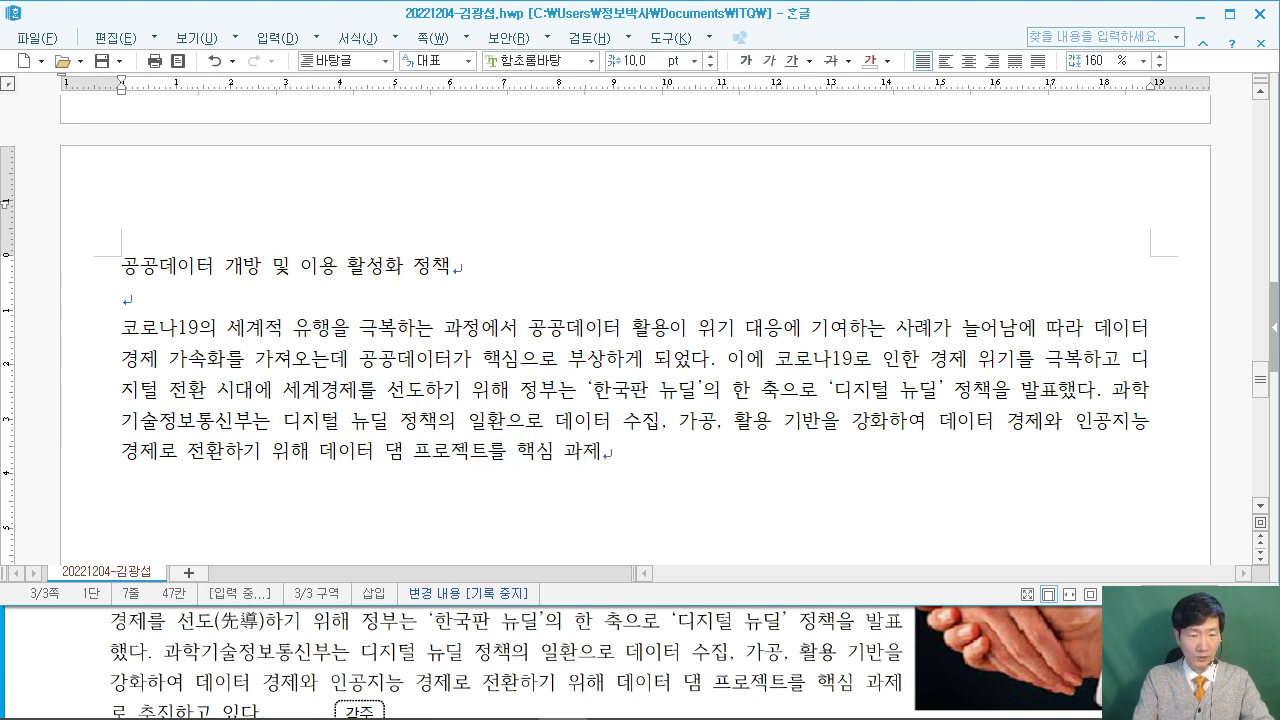
text(로 추진하고)
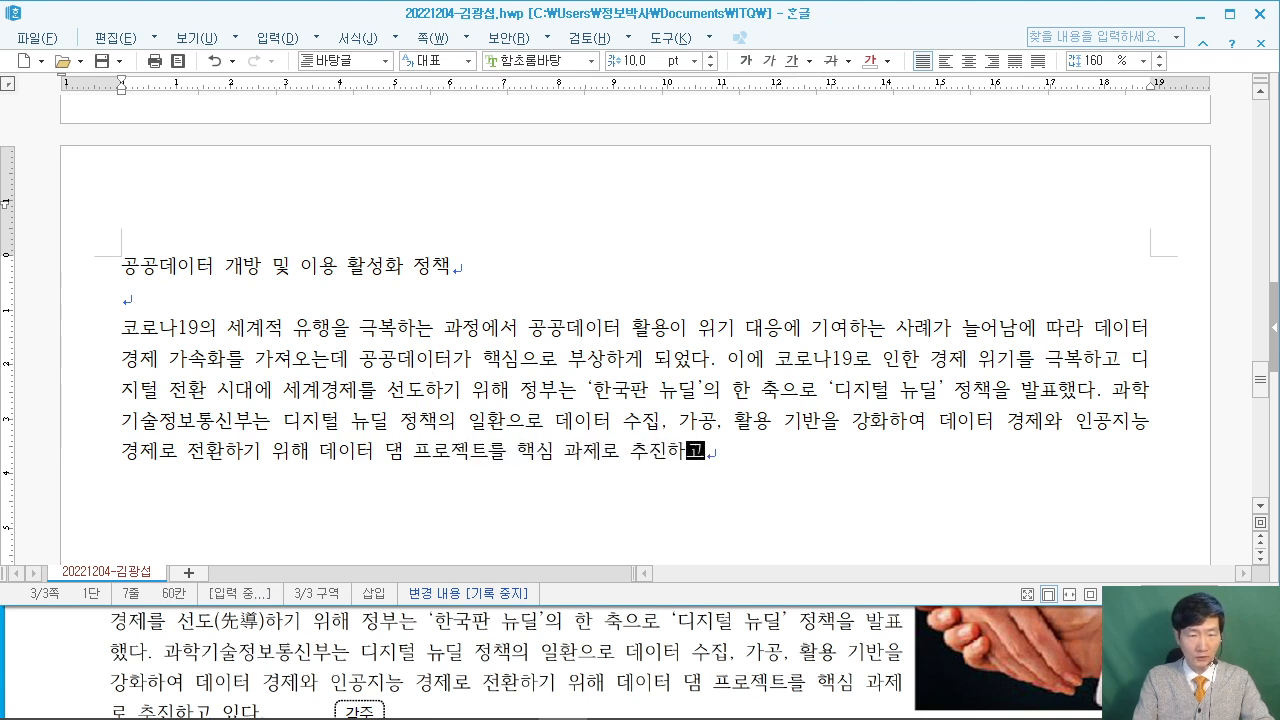
text( 있다.)
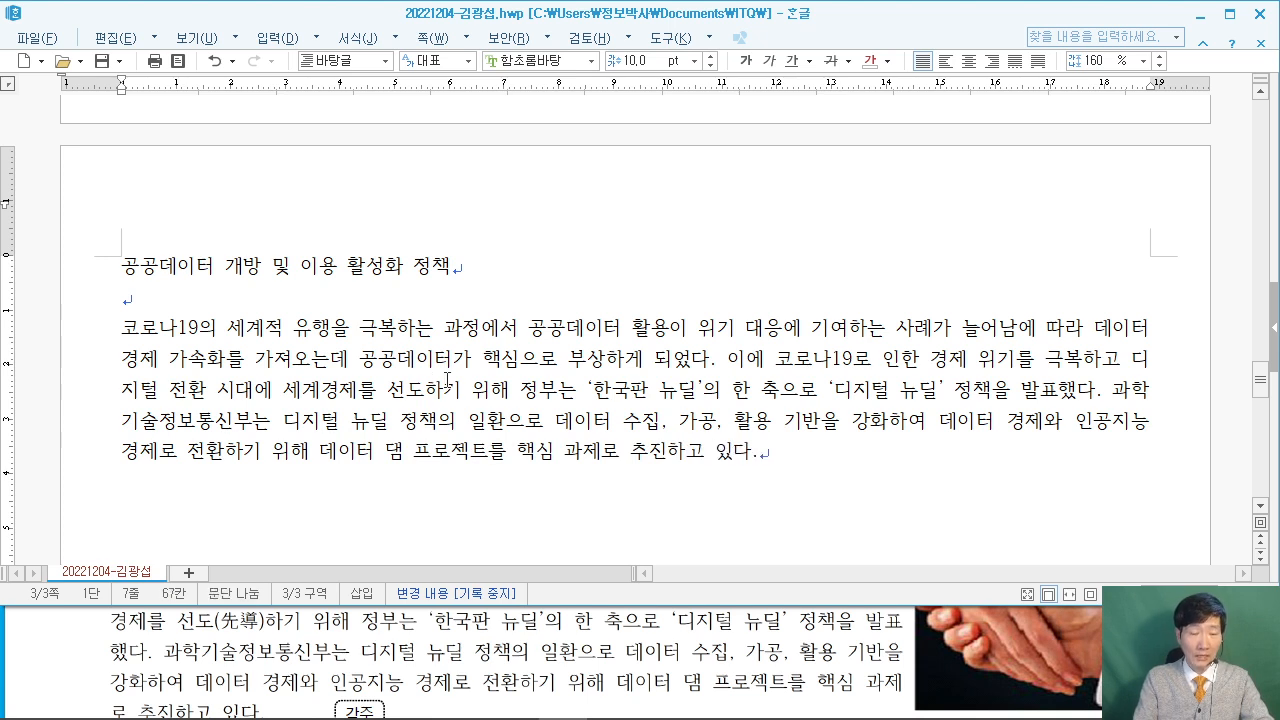
key(Return)
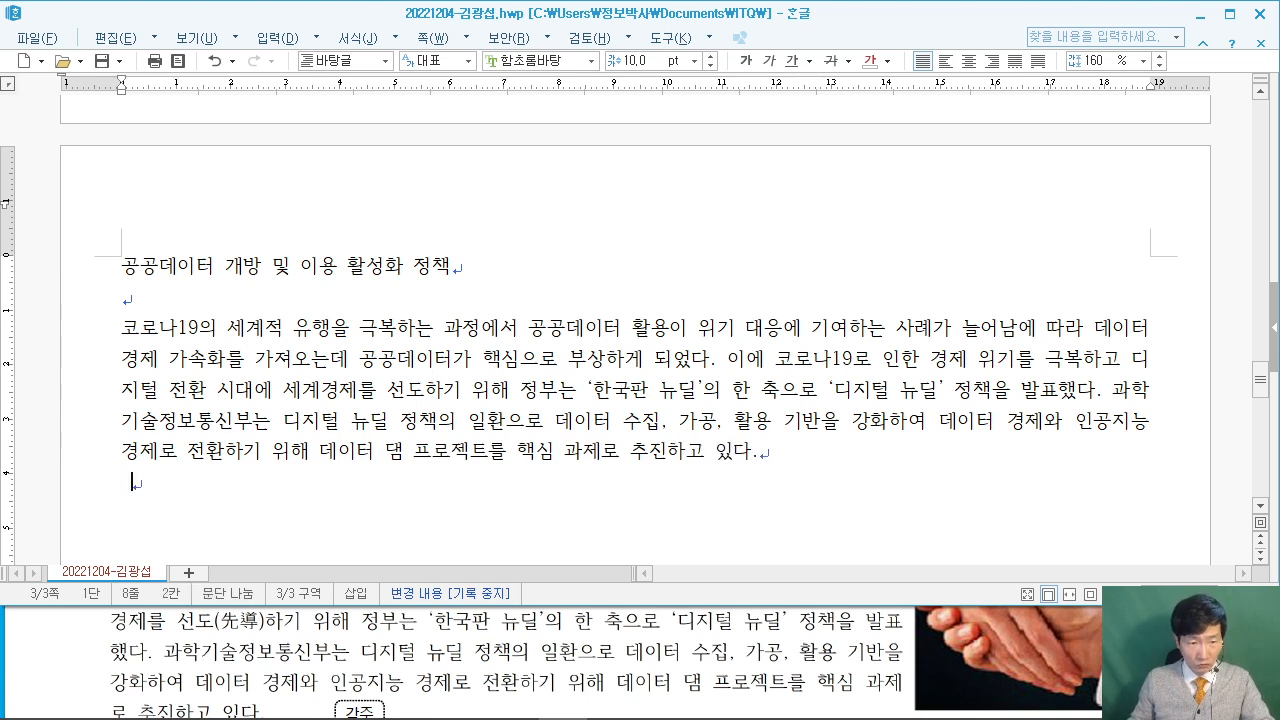
Type '인공지능 개발에 필수적인 인공지능 학습용 데이터를 누구나 편리한 시간과 장소에서 수집하고 가공하며'.
click(110, 640)
scroll(110, 641, down, 3)
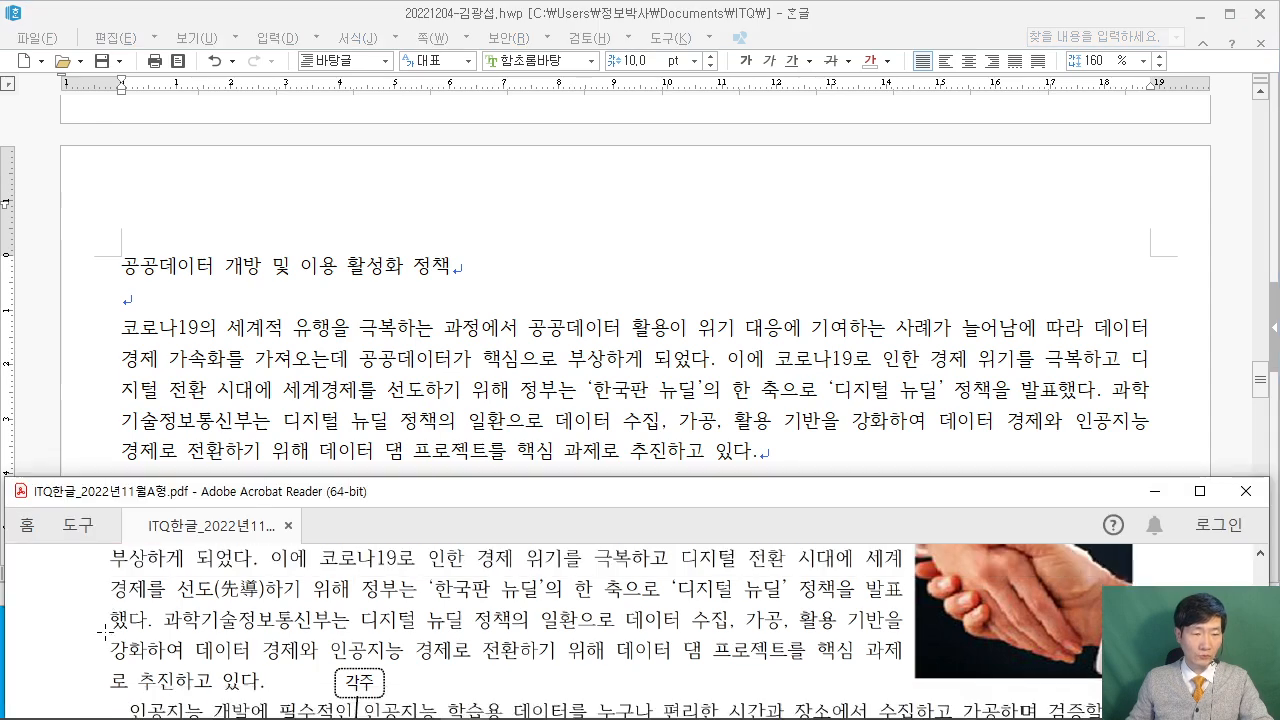
key(alt+Tab)
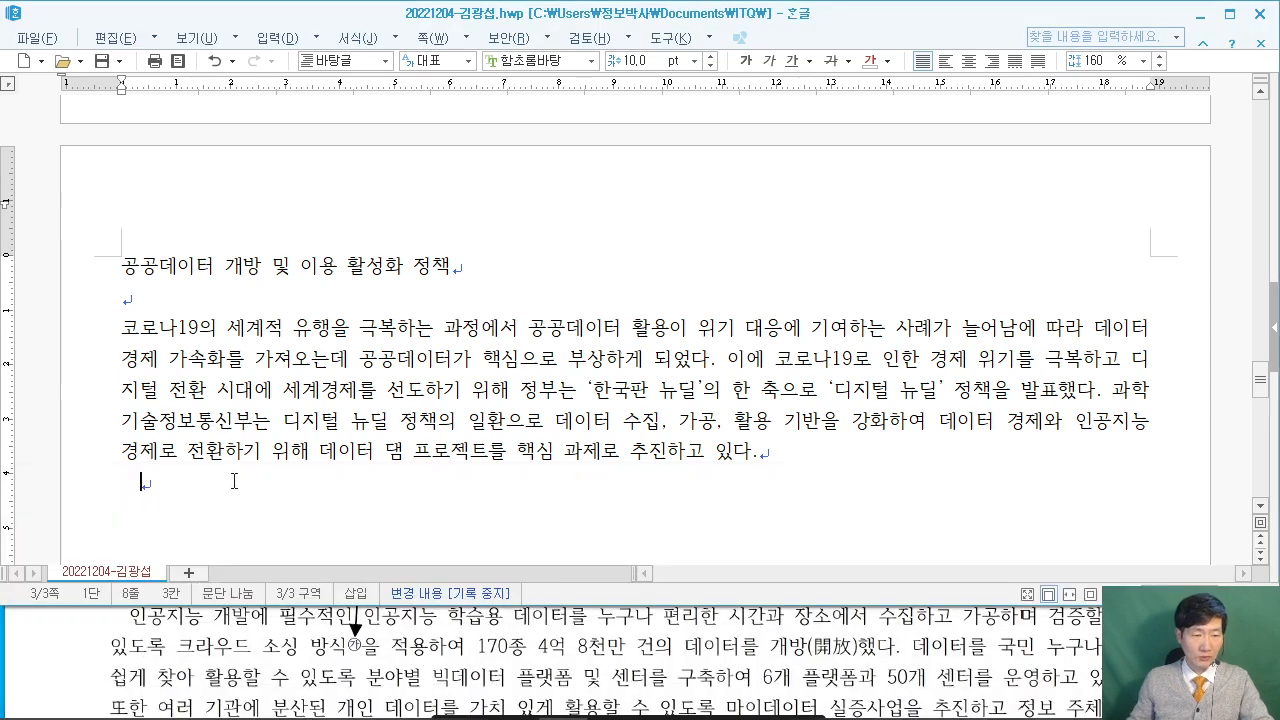
text(인공지능 )
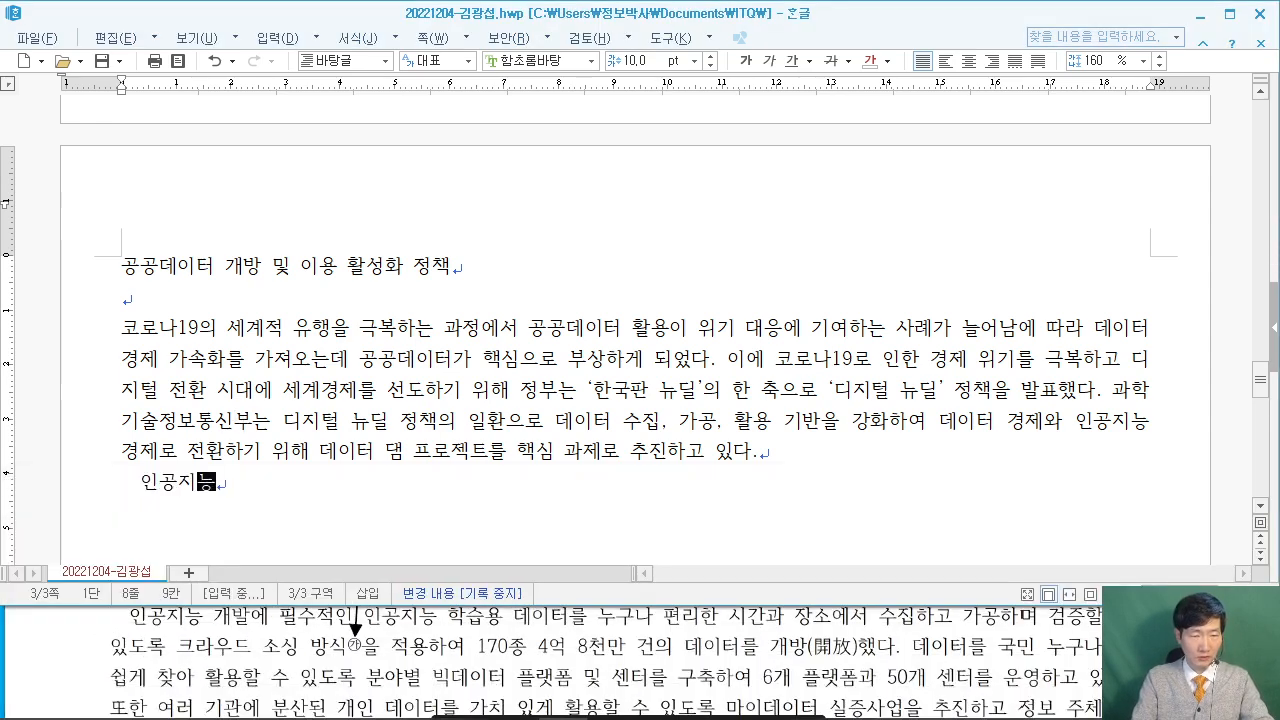
text(개발에 )
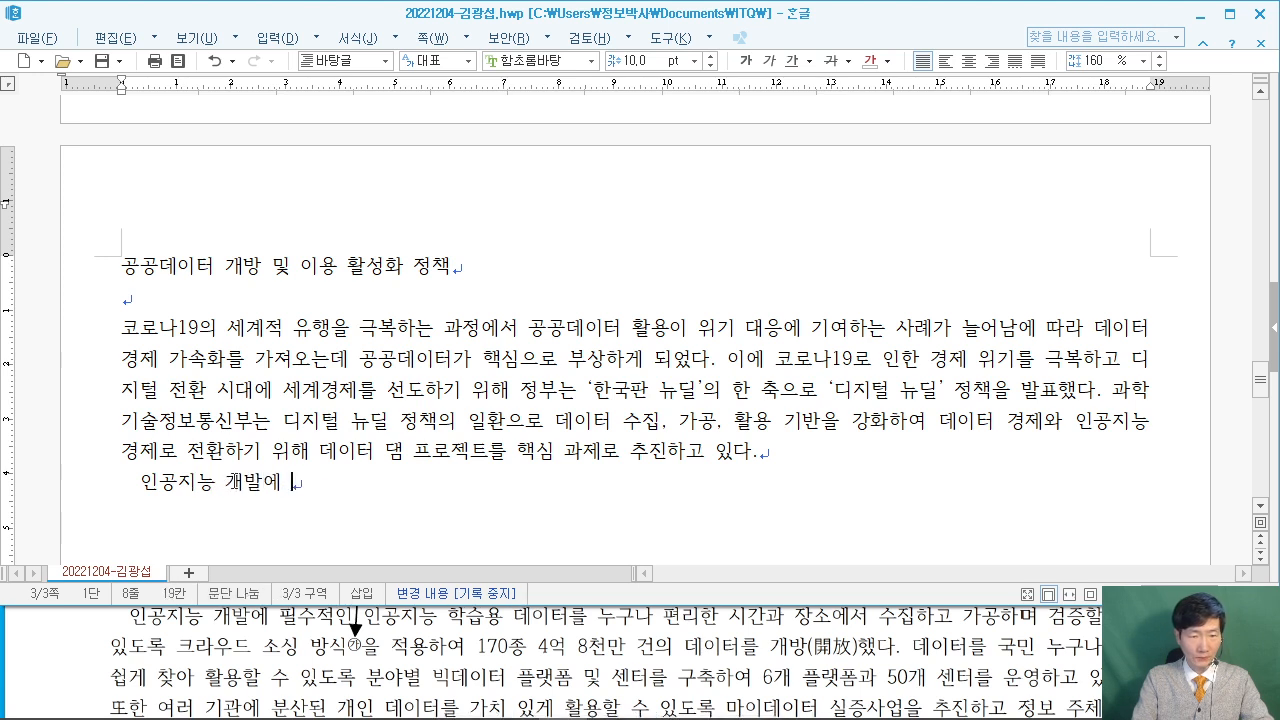
text(필수적인 인)
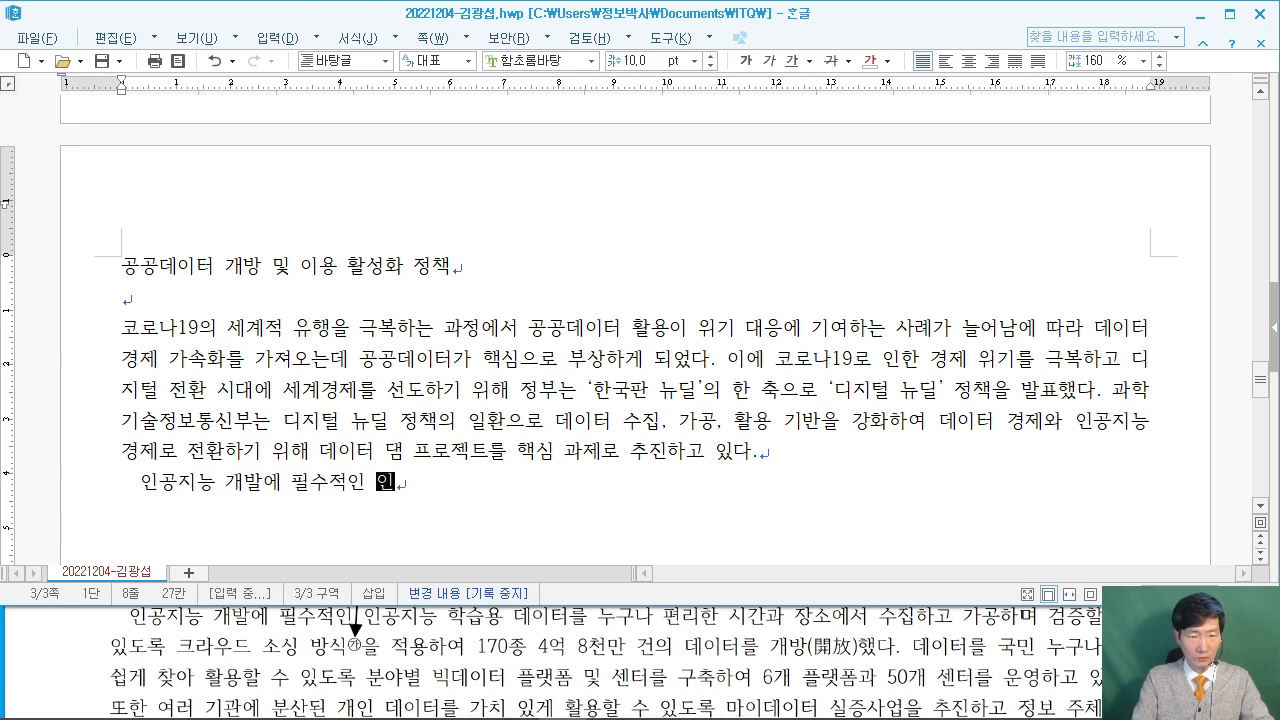
text(공지능 학습용)
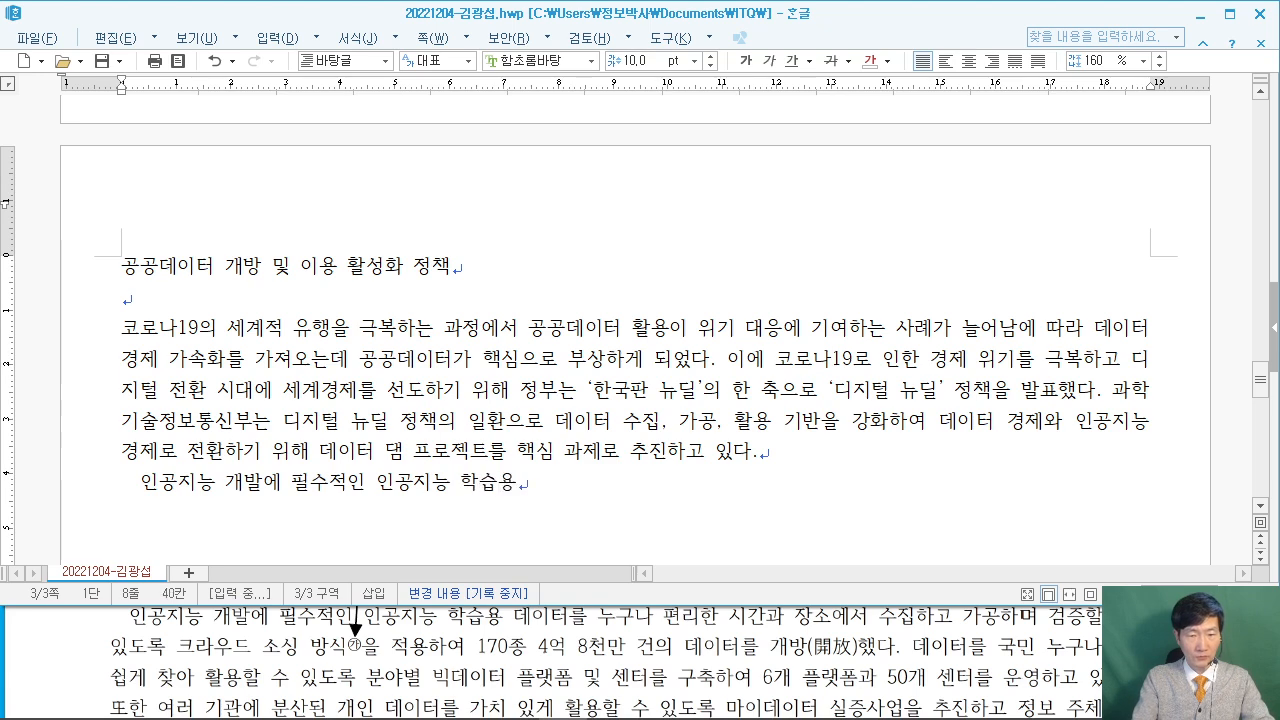
text( 데이)
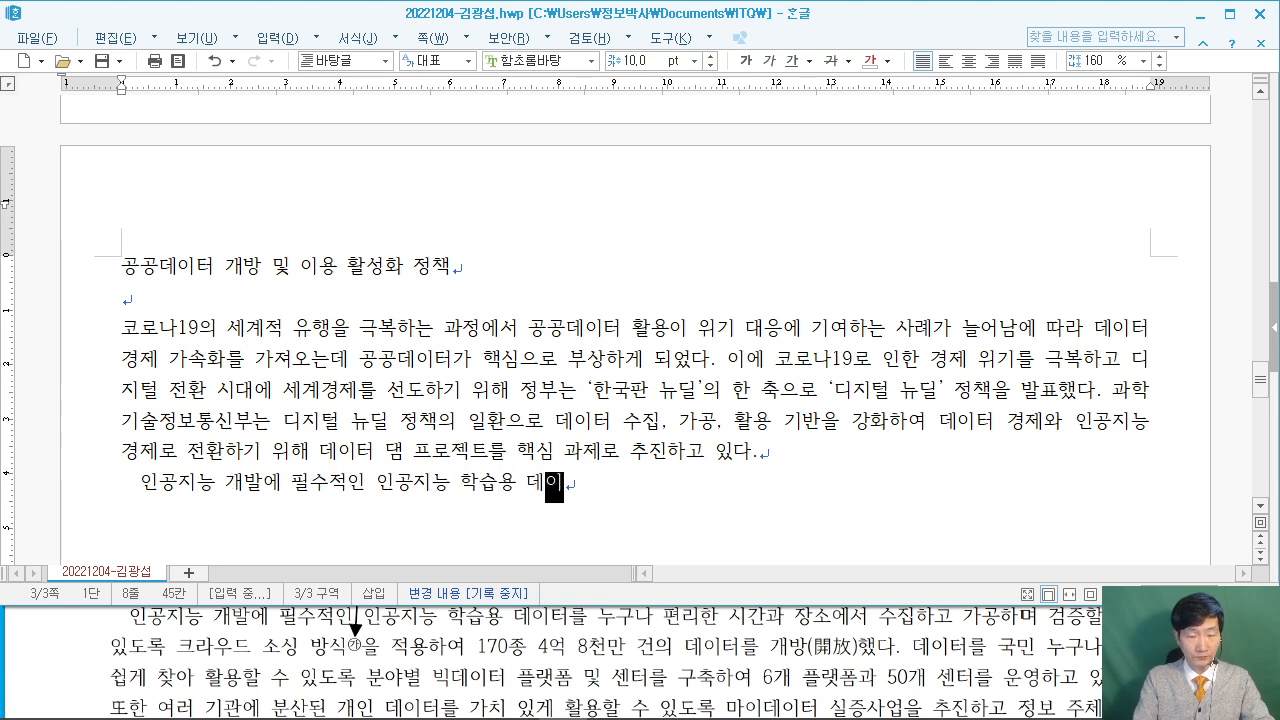
key(F9)
key(Return)
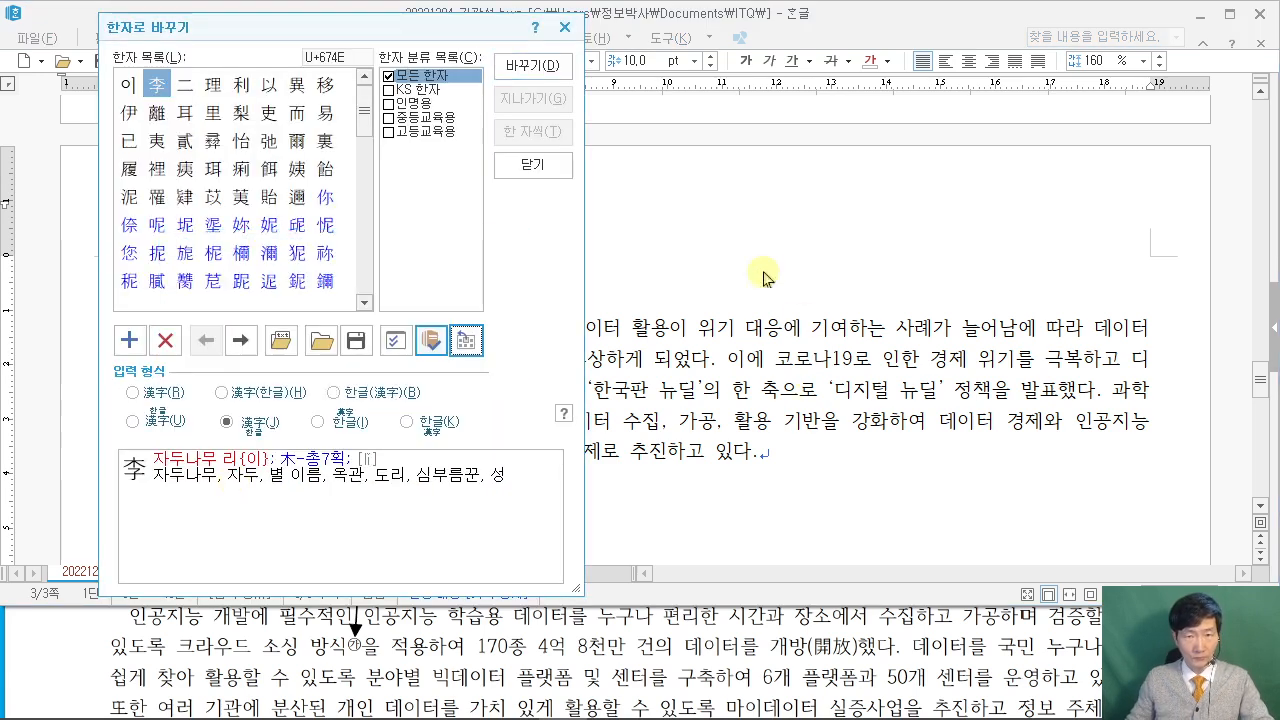
key(Escape)
text(터를 누구나 )
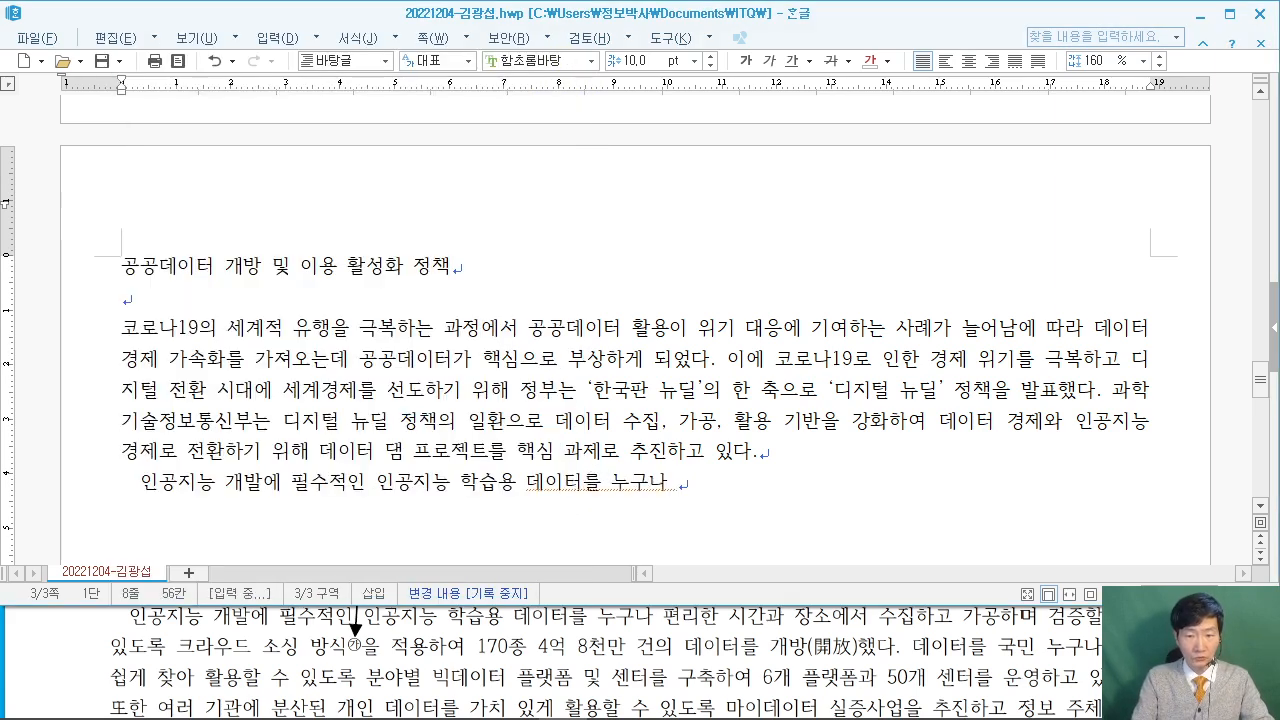
text(펴리한 시간과 자)
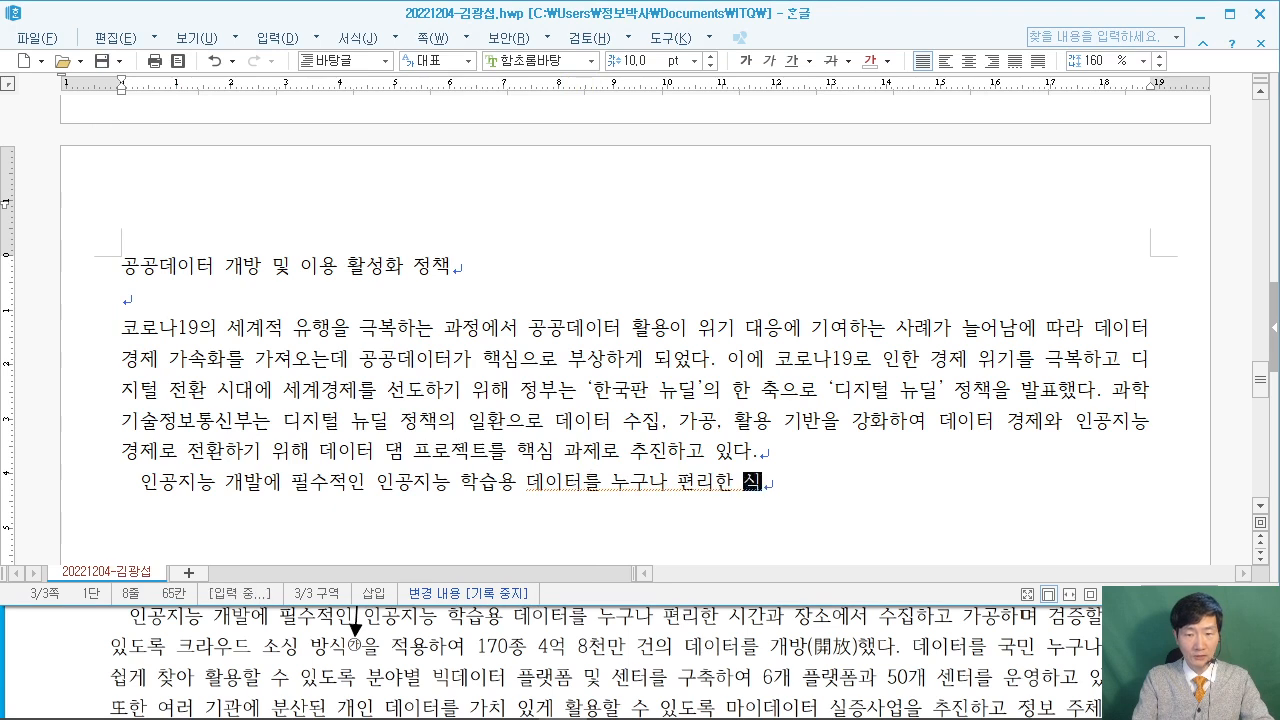
text(ㅇ소에서 수집)
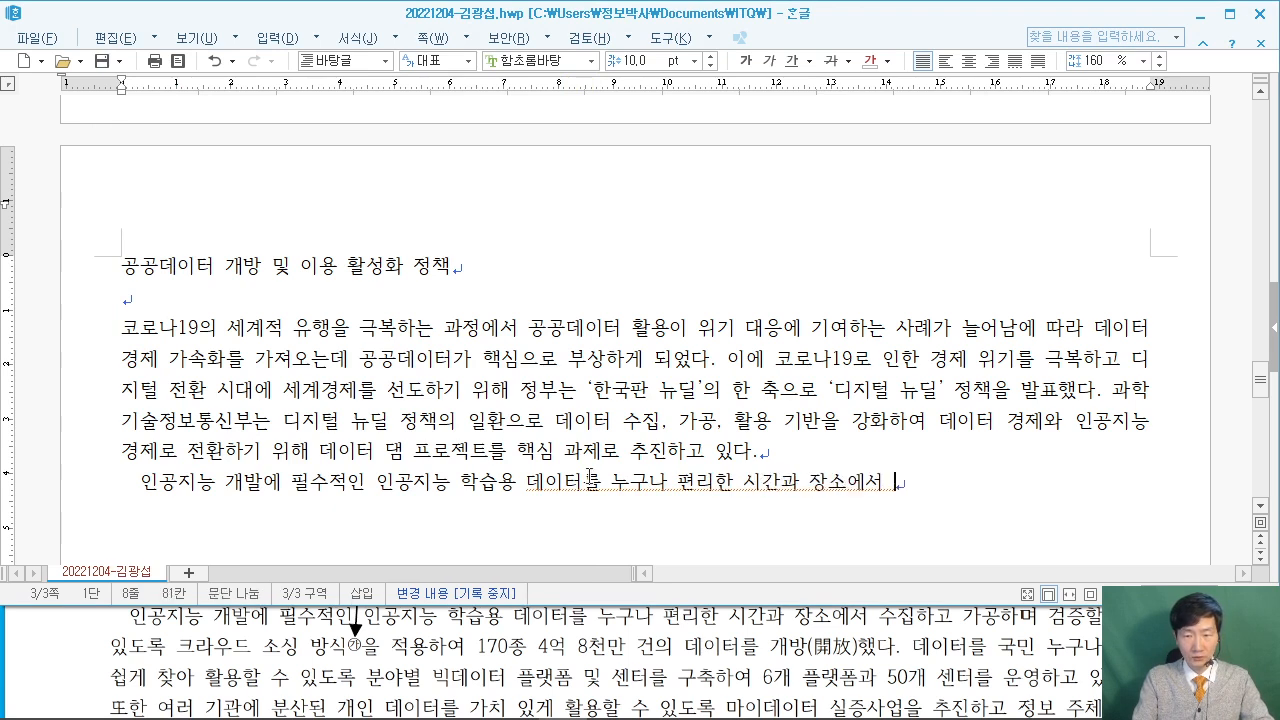
text(하고 가공하며)
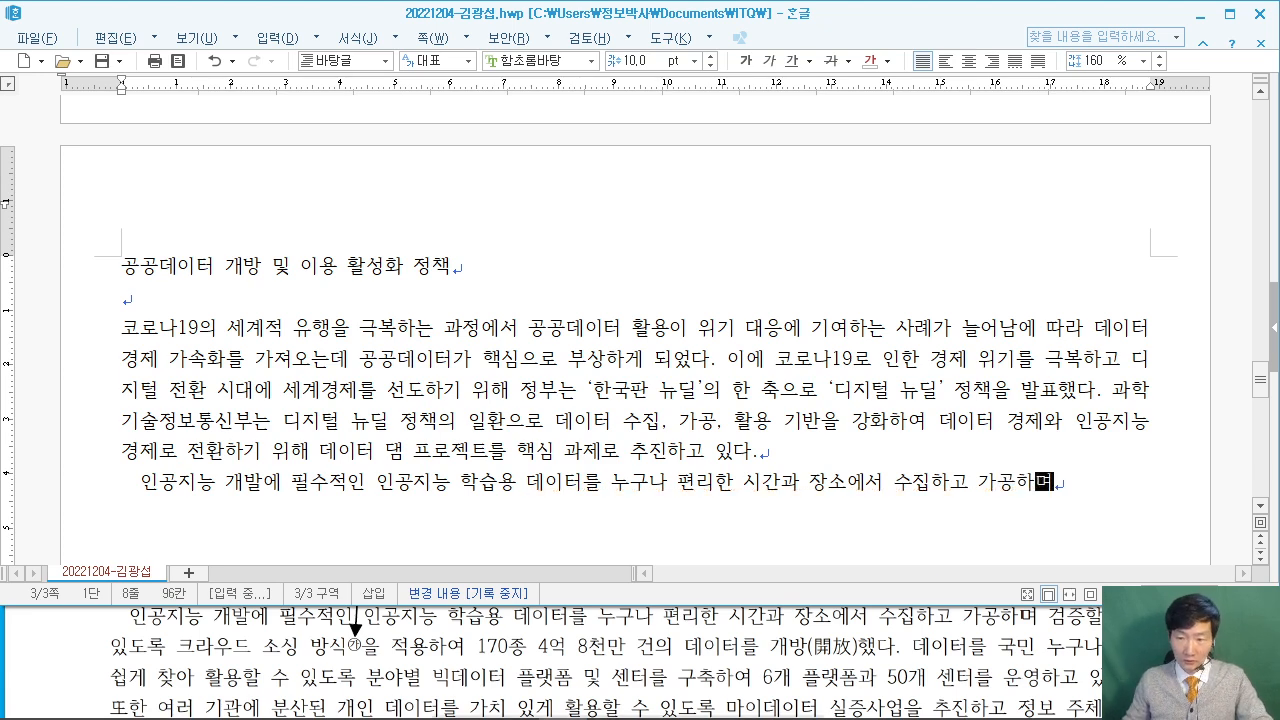
Continue with '검증할 수 있도록 크라우드 소싱 방식을 적용하여 170종 4억 8천만 건의 데이터를 개방했다…'.
key(alt+Tab)
drag(925, 503, 836, 526)
click(1050, 478)
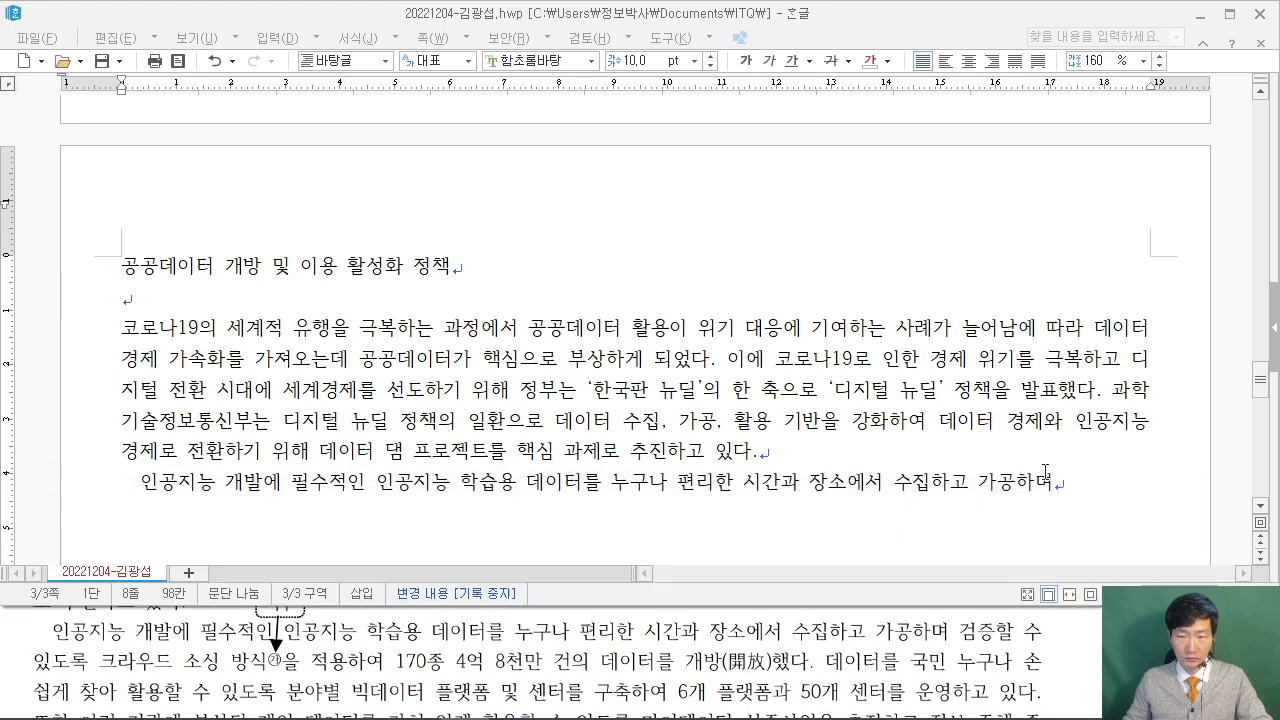
text(거)
key(BackSpace)
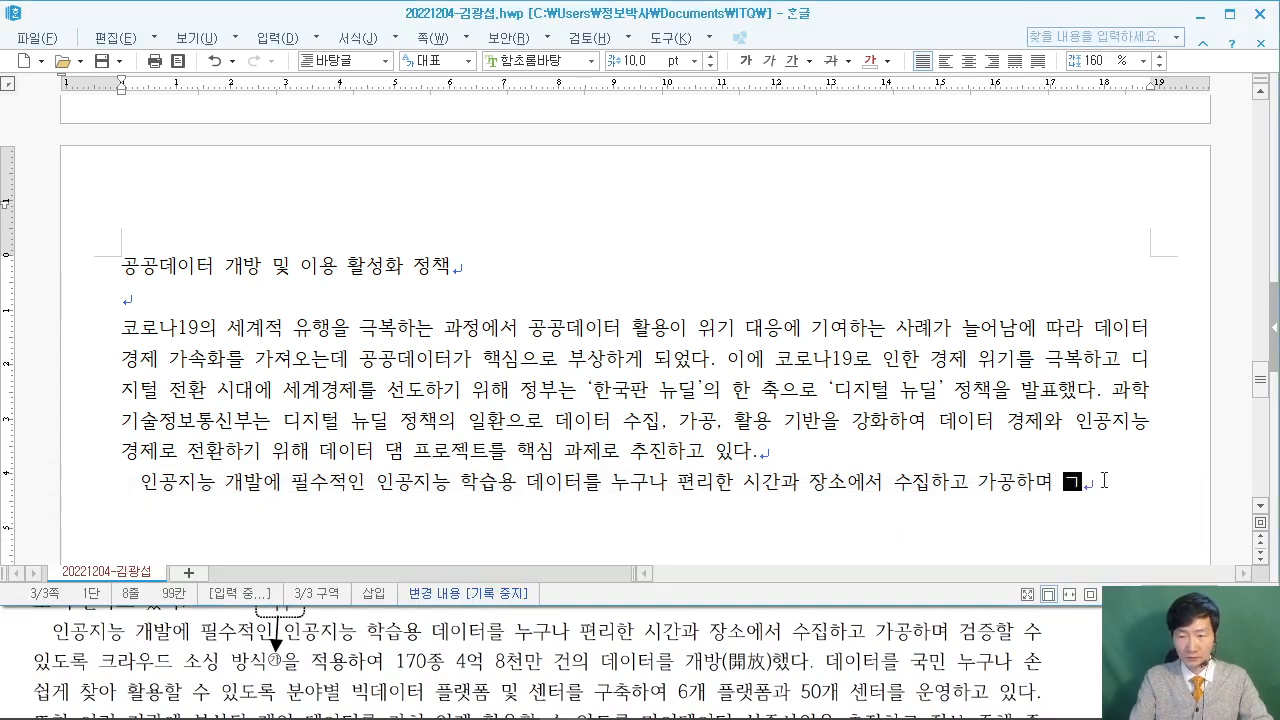
text(증할 수 )
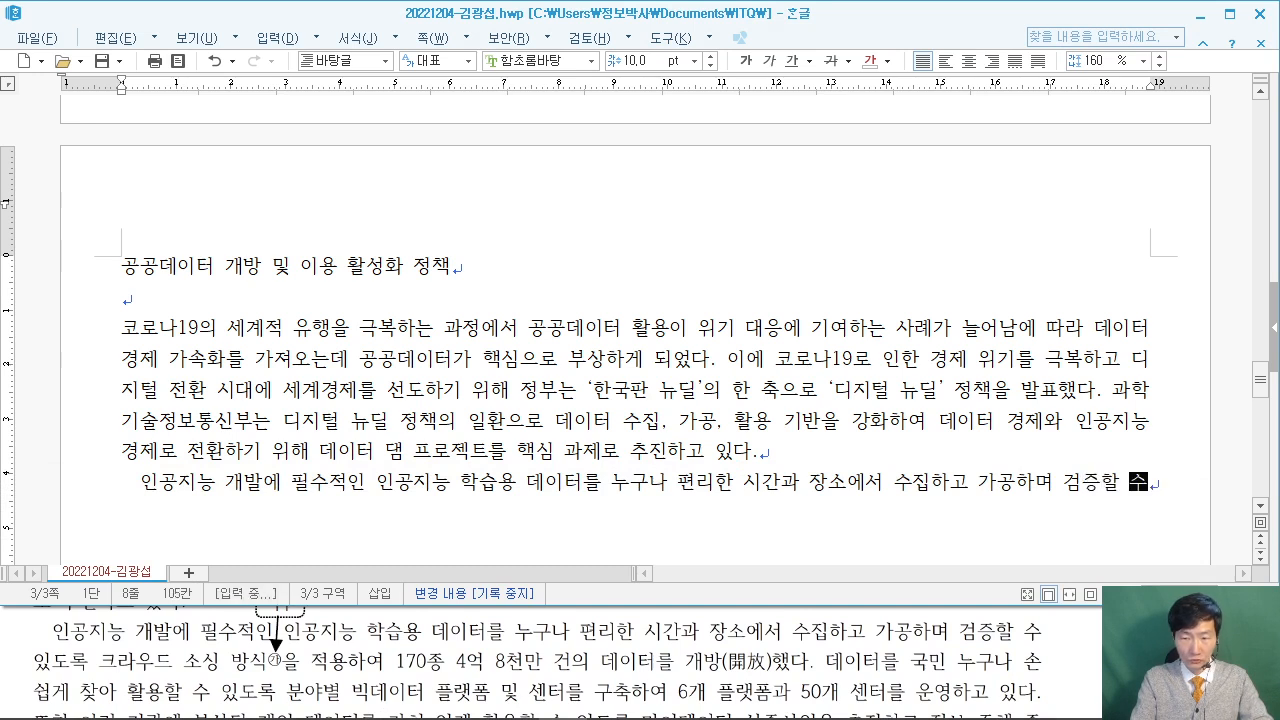
text(있도록 )
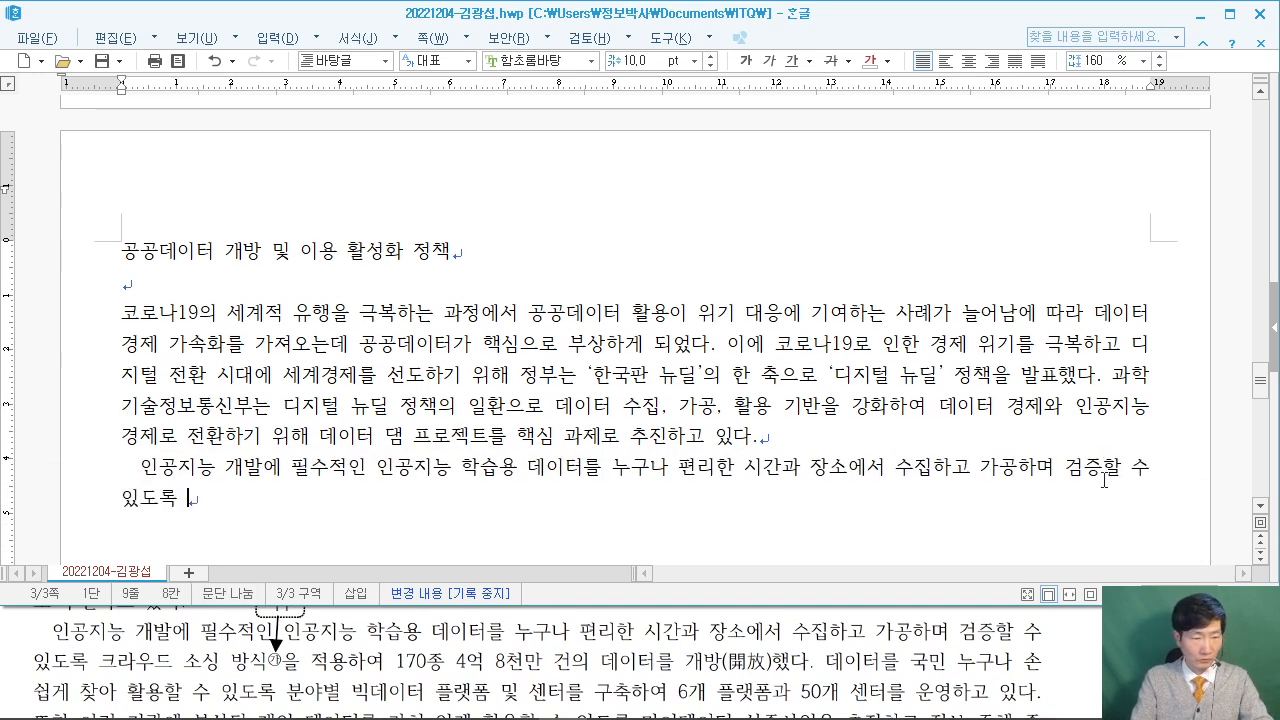
text(크라우드 소싱 )
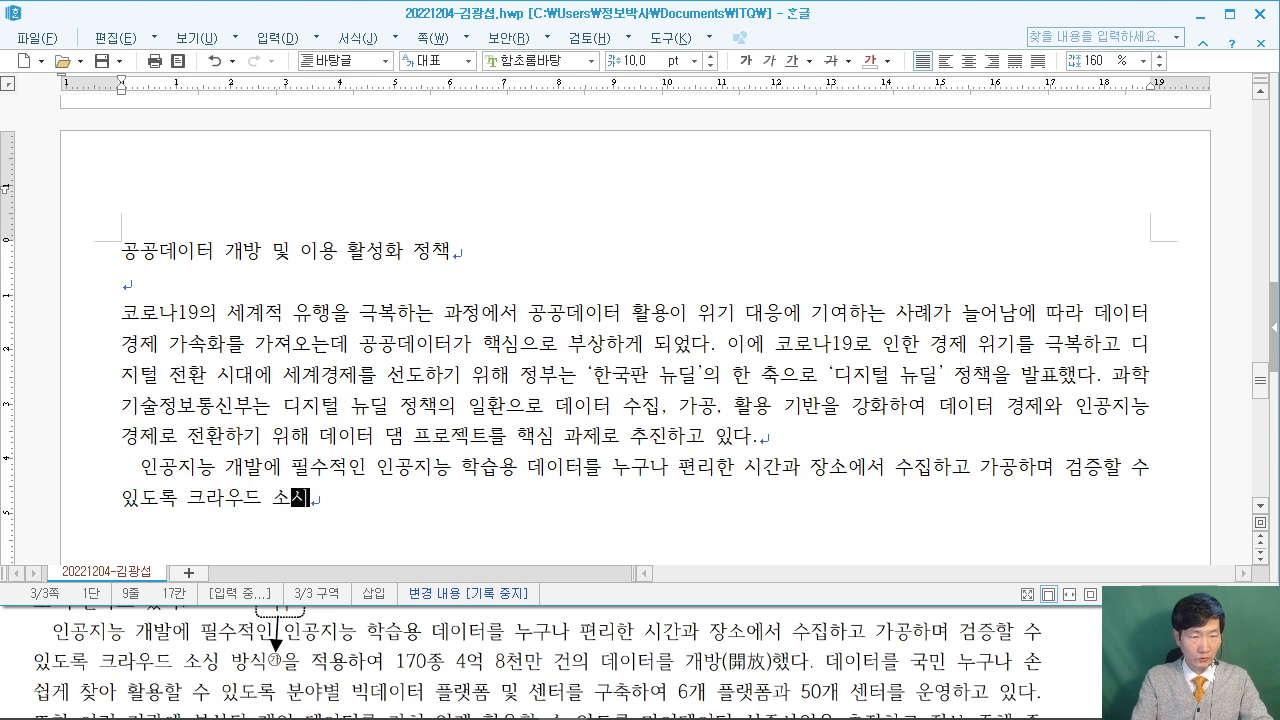
text(방식을 적)
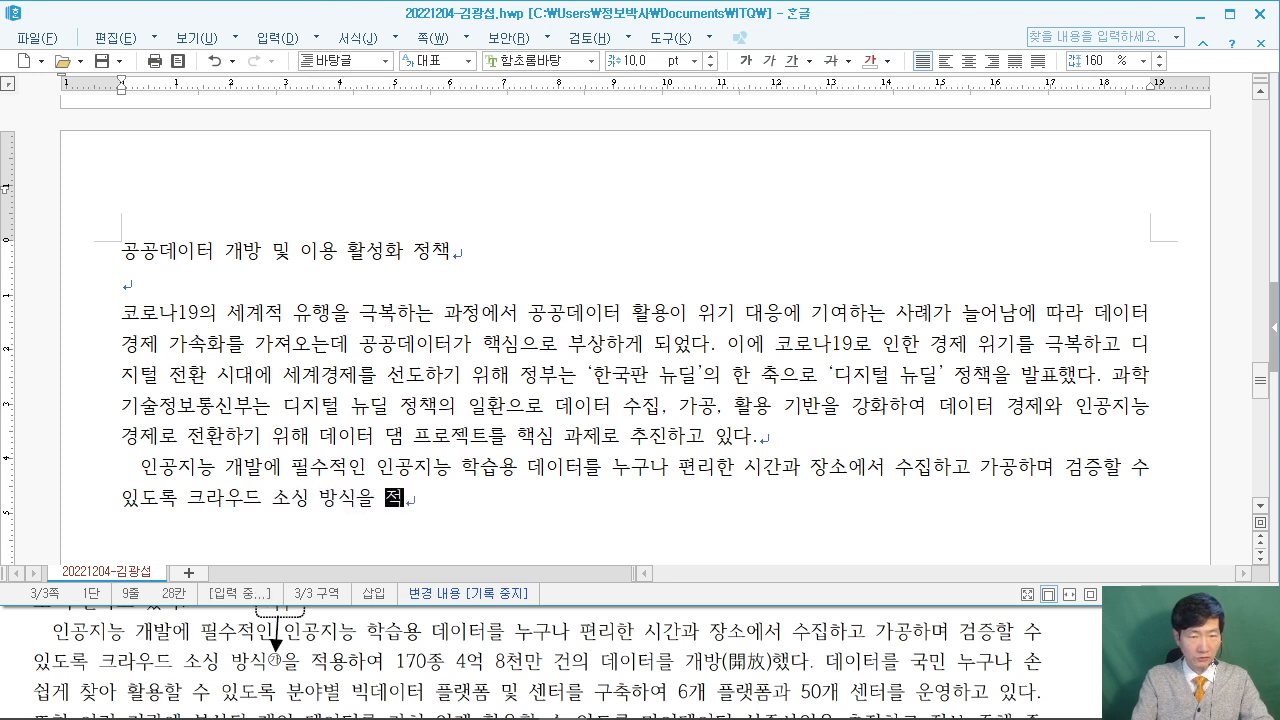
text(용하여 )
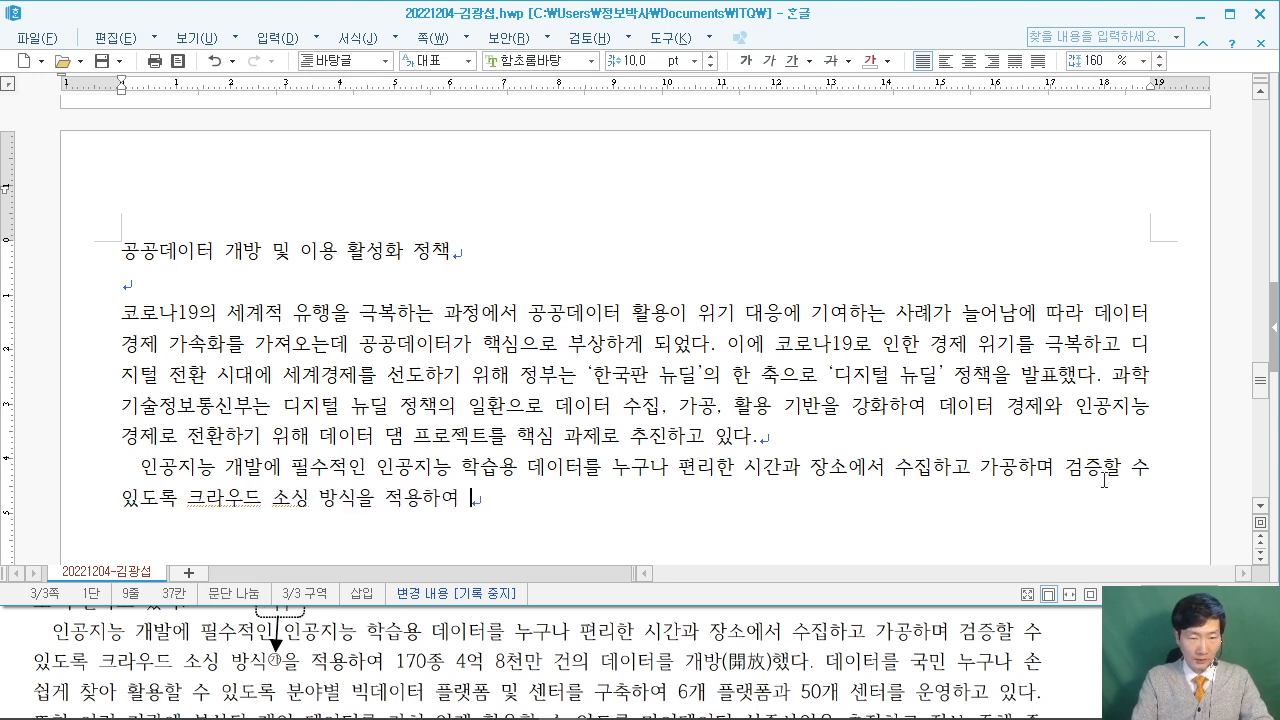
text(170종 4억 8천)
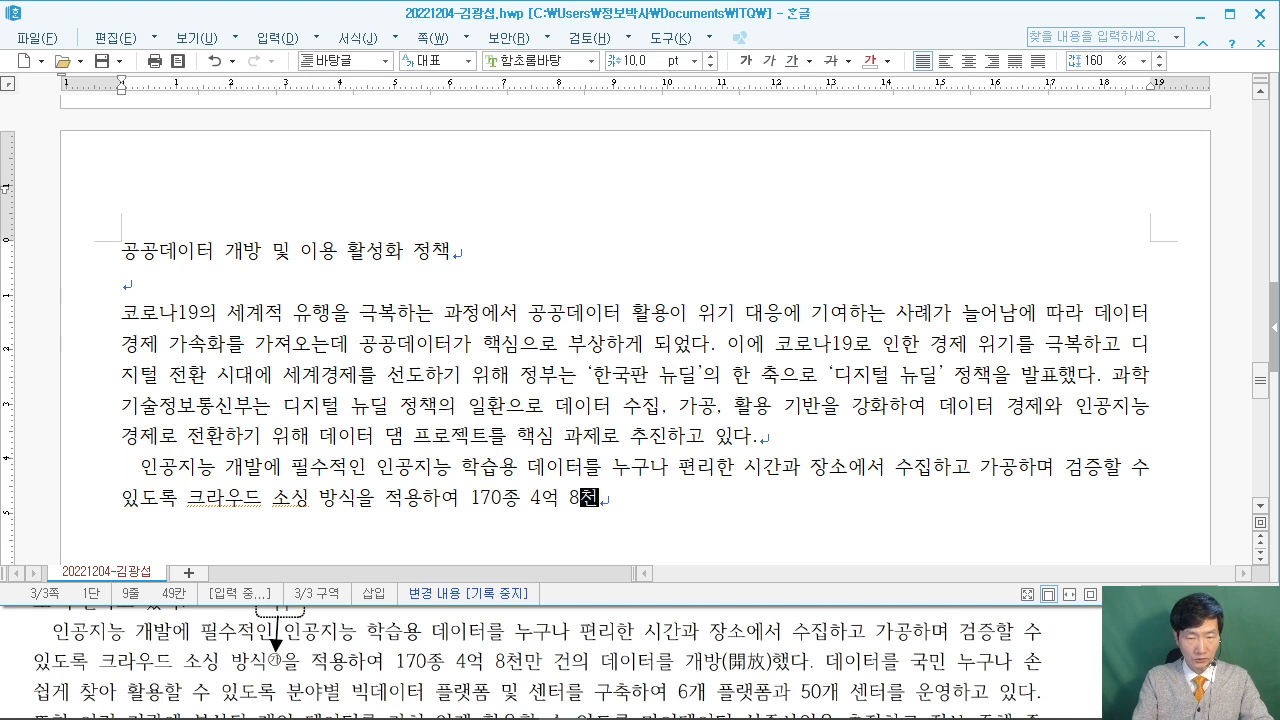
text(ㅁ만 건의 데이)
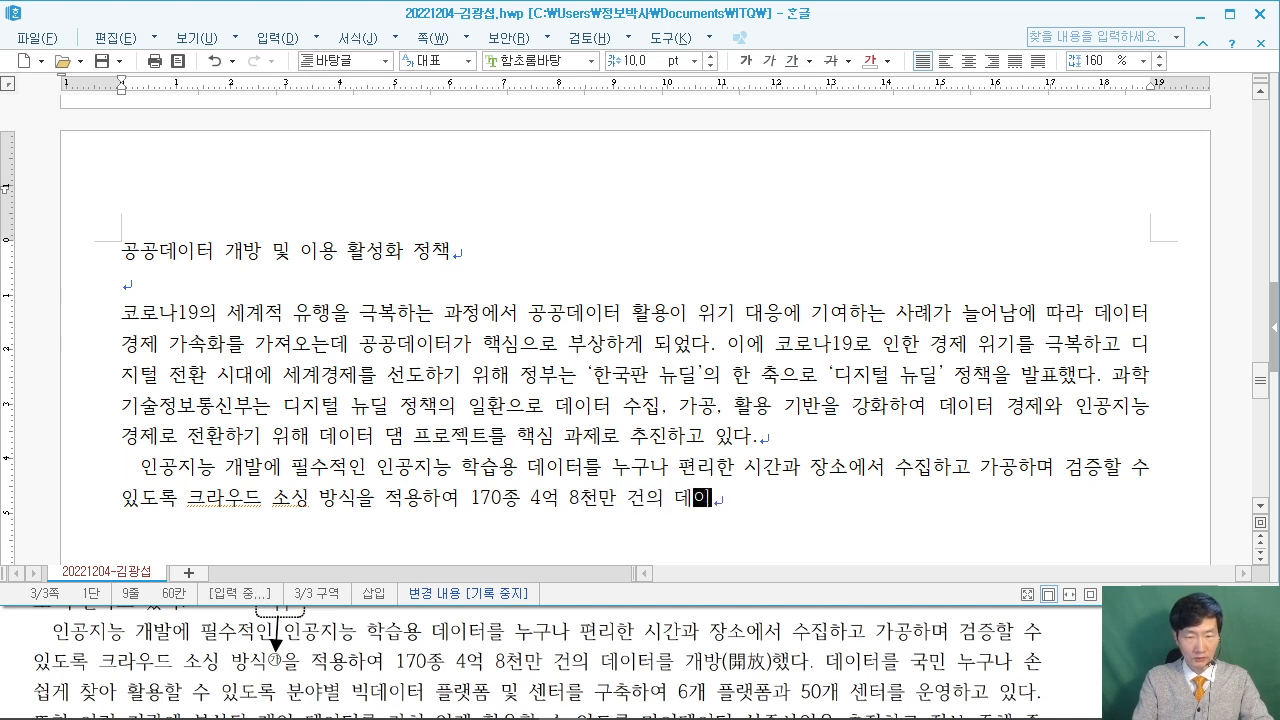
text(터를 개방했)
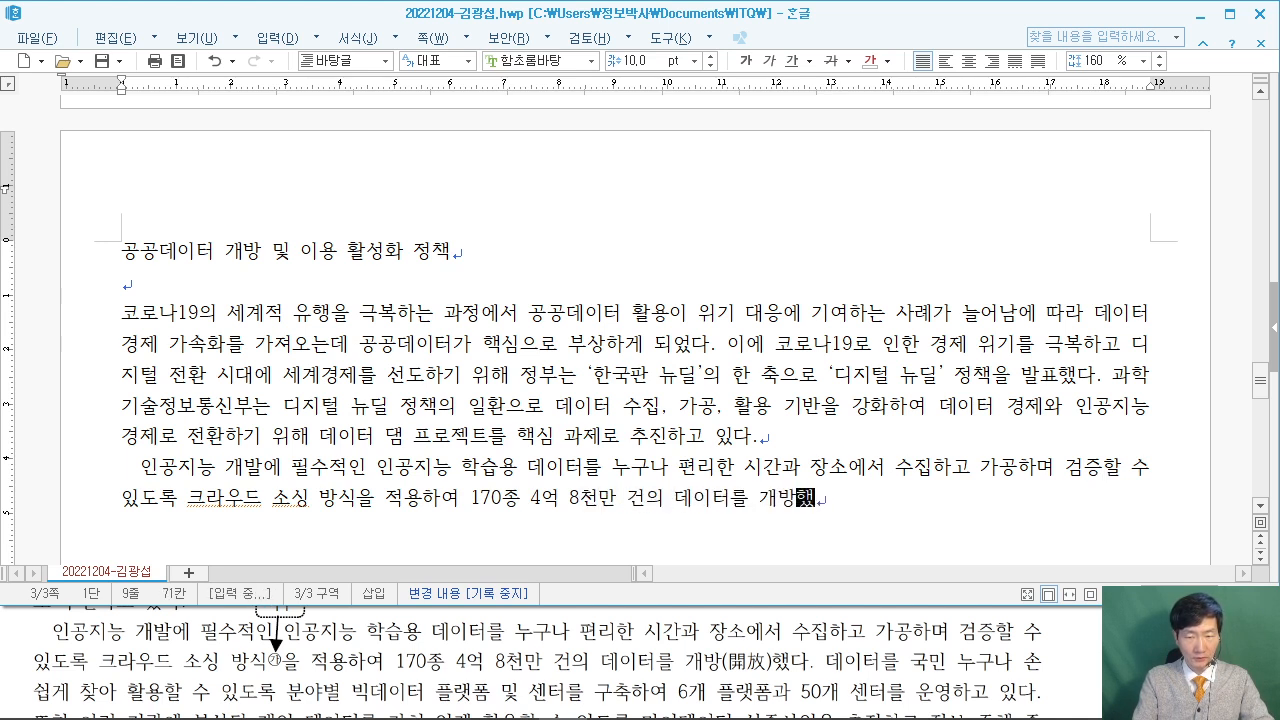
text(다. 데이터를 )
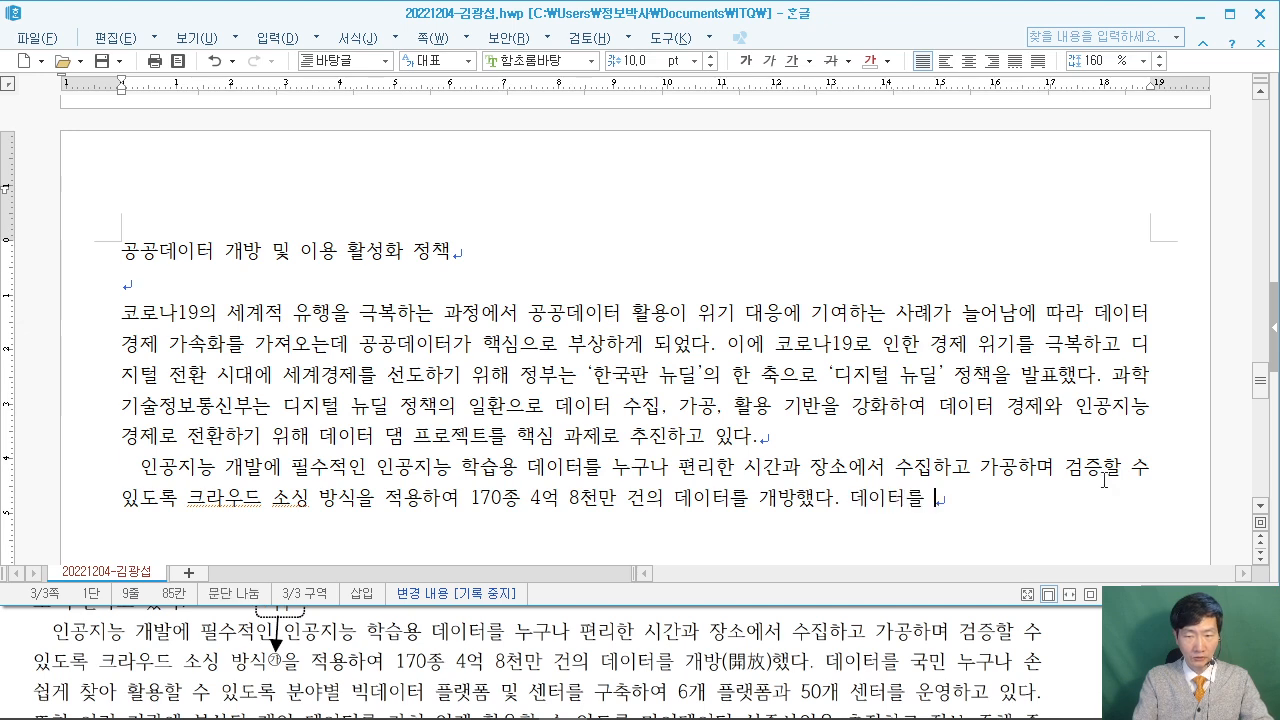
text(국민 누)
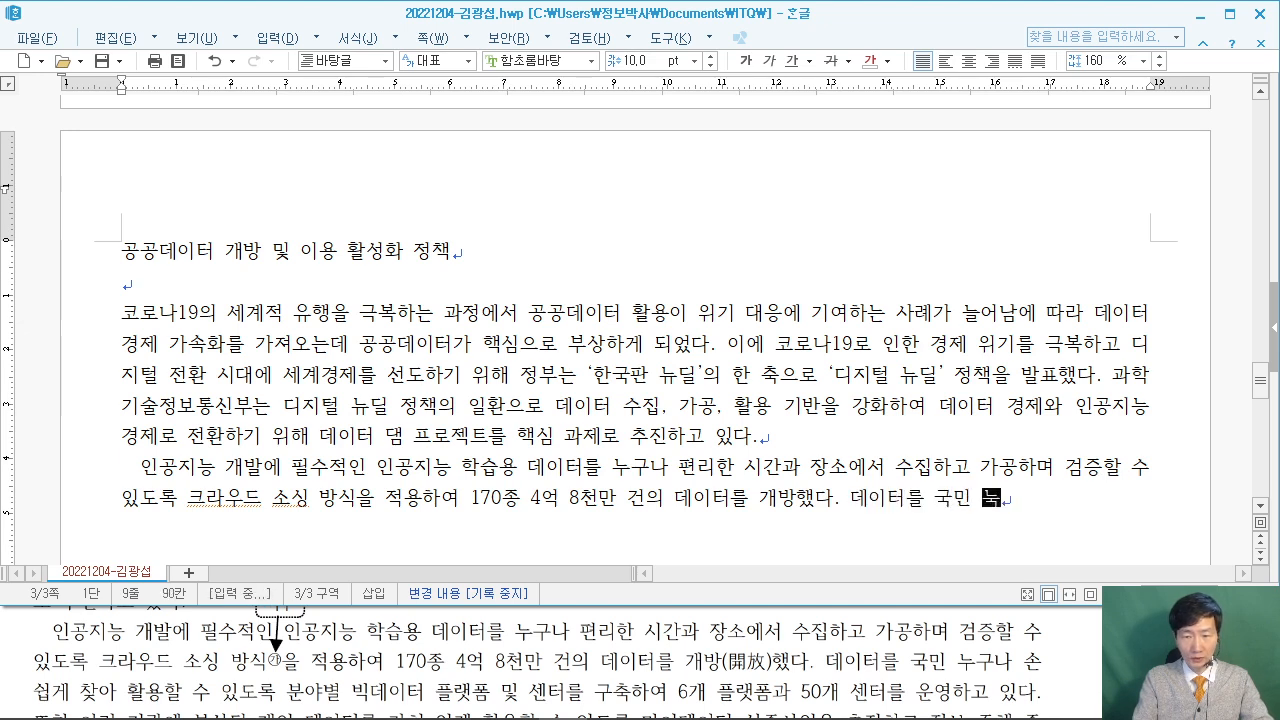
text(구나 손쉽게 )
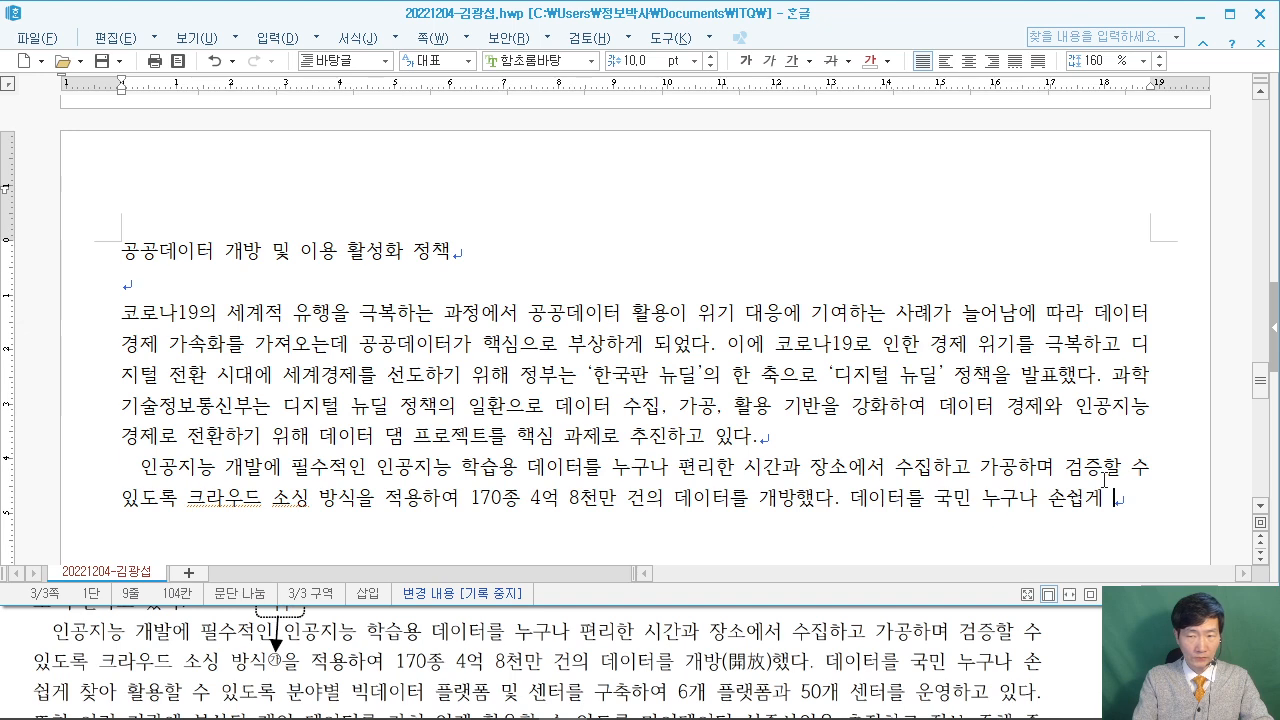
text(찾아 화용할)
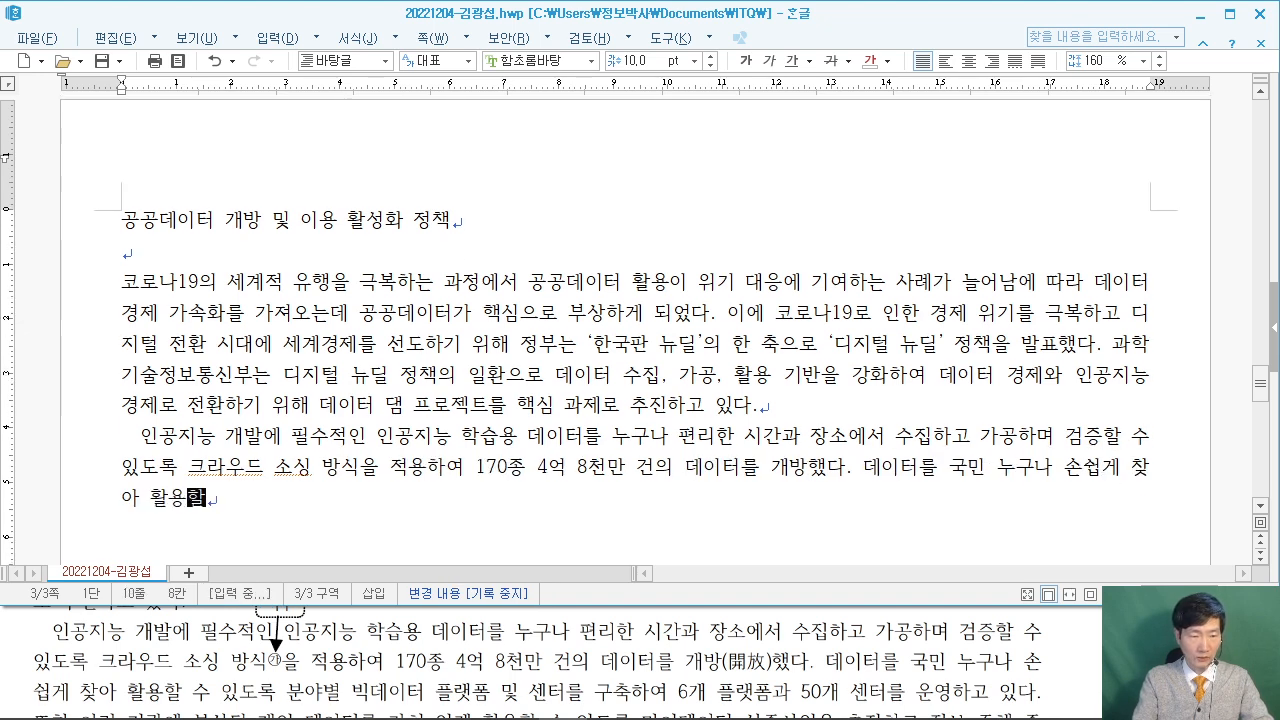
text( 수 있ㄷ록 분)
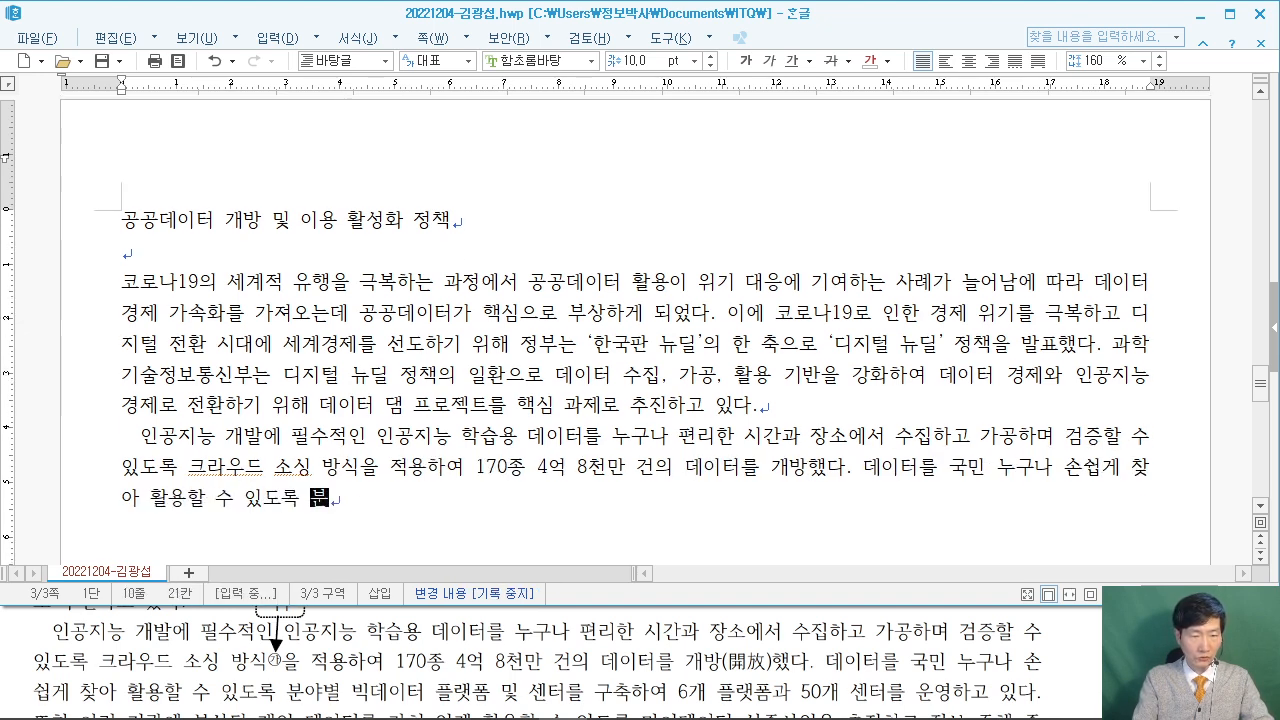
text(야별 빅)
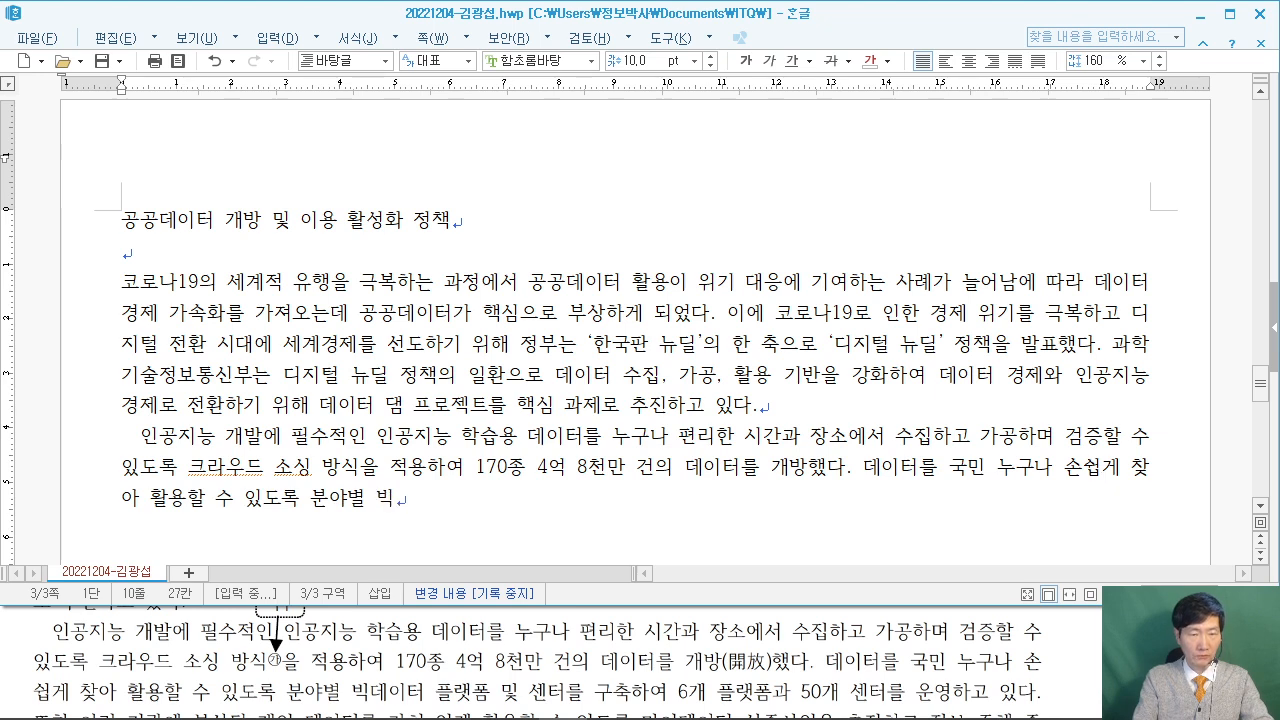
text(데이터 플)
text(ㄹ)
text(폼 및 센터를 ㄱ)
text(구축하여 )
text(6개 플랫폼ㅇ)
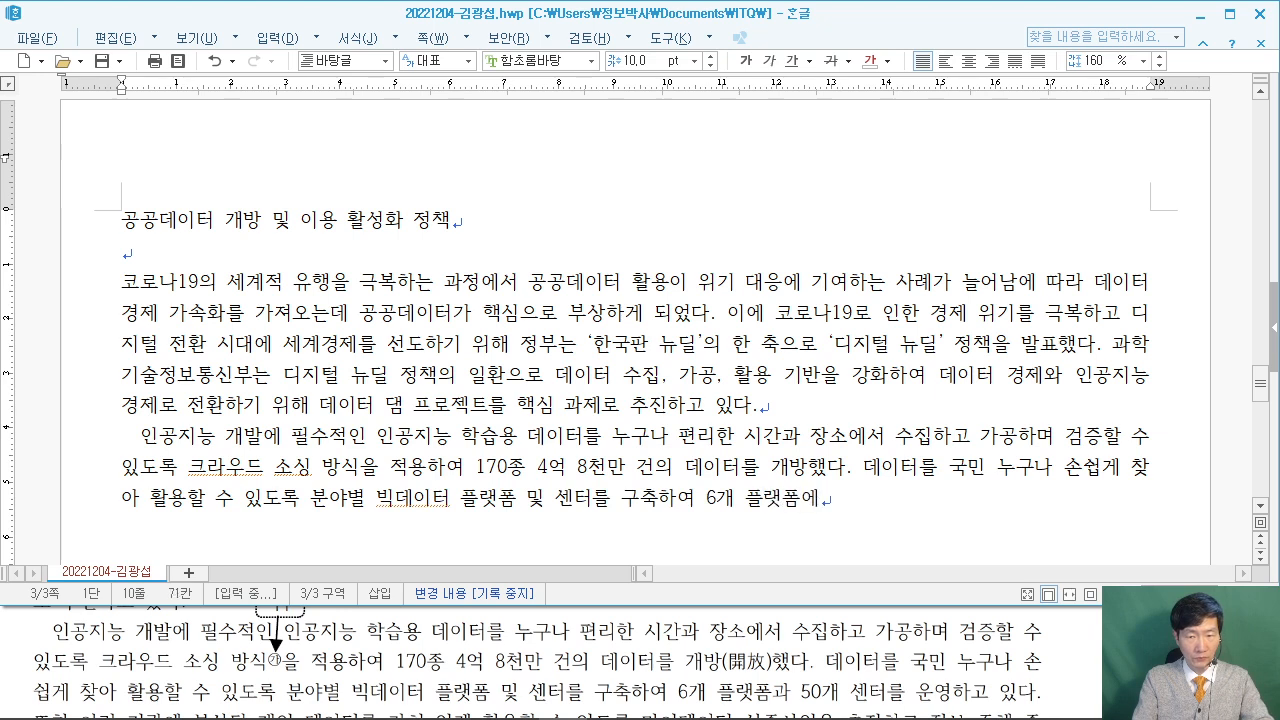
text(과 50개 센터를 이)
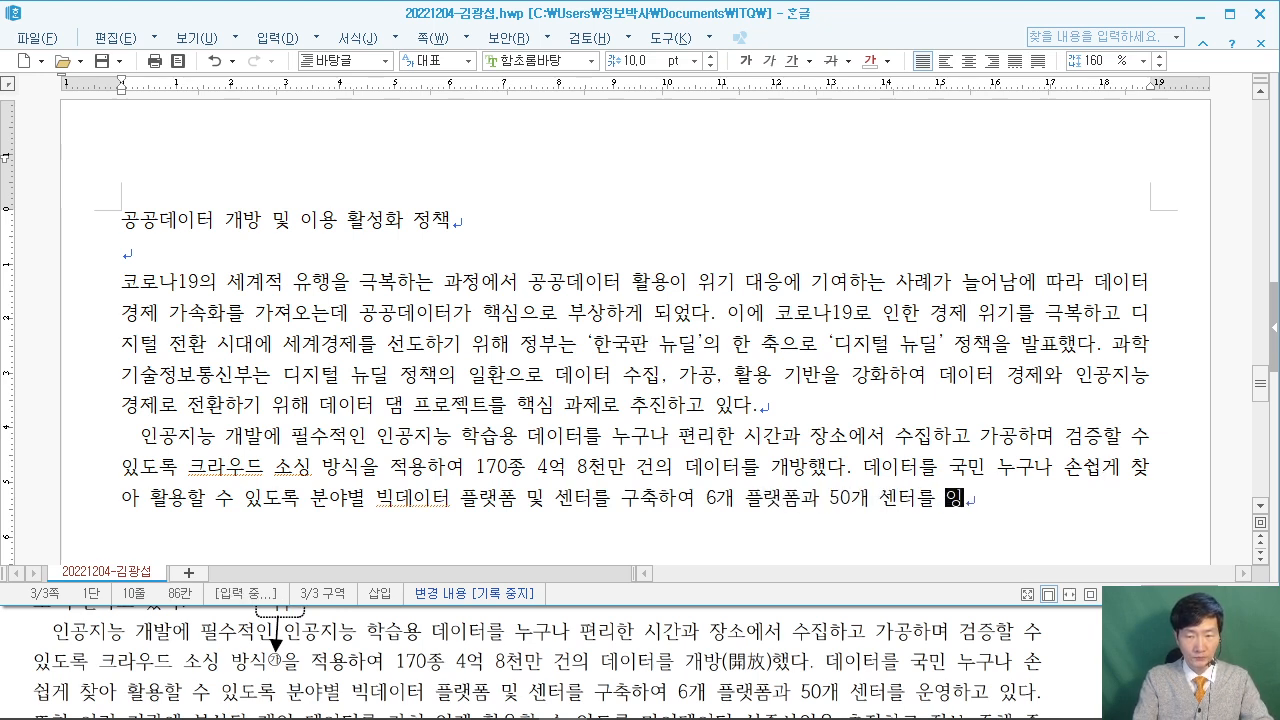
text(운영하고 있다)
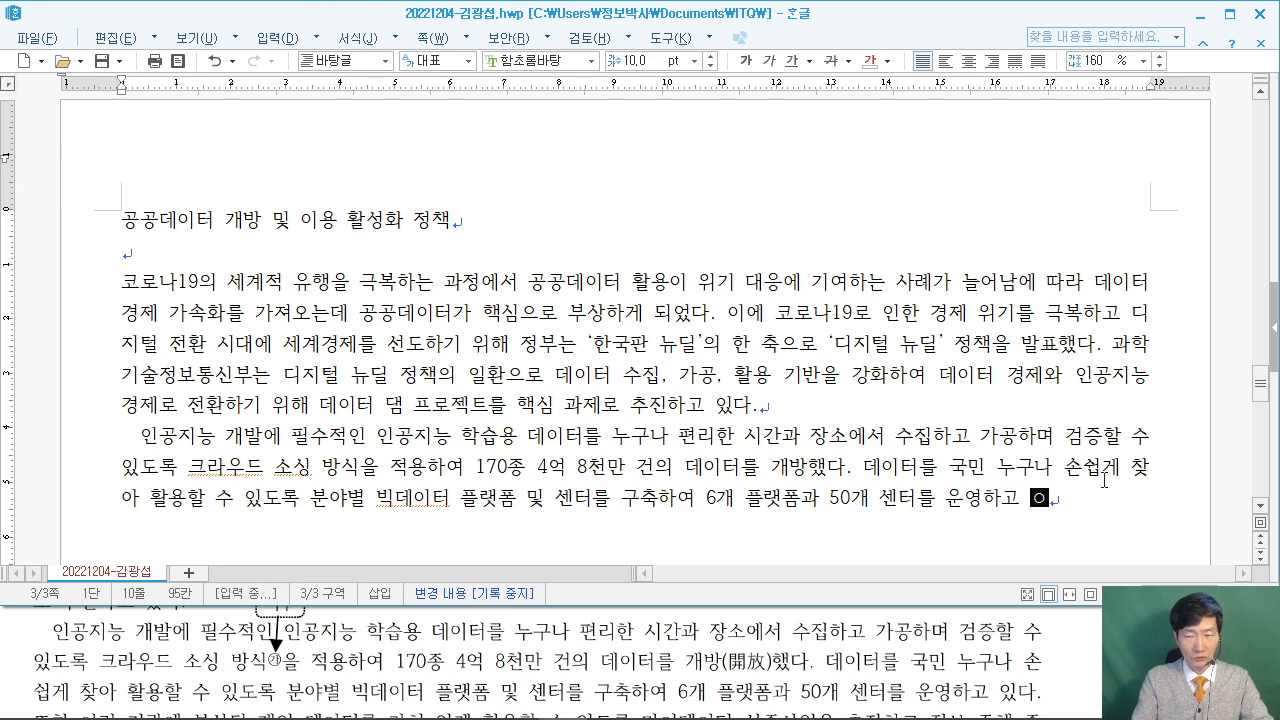
text(. 또한)
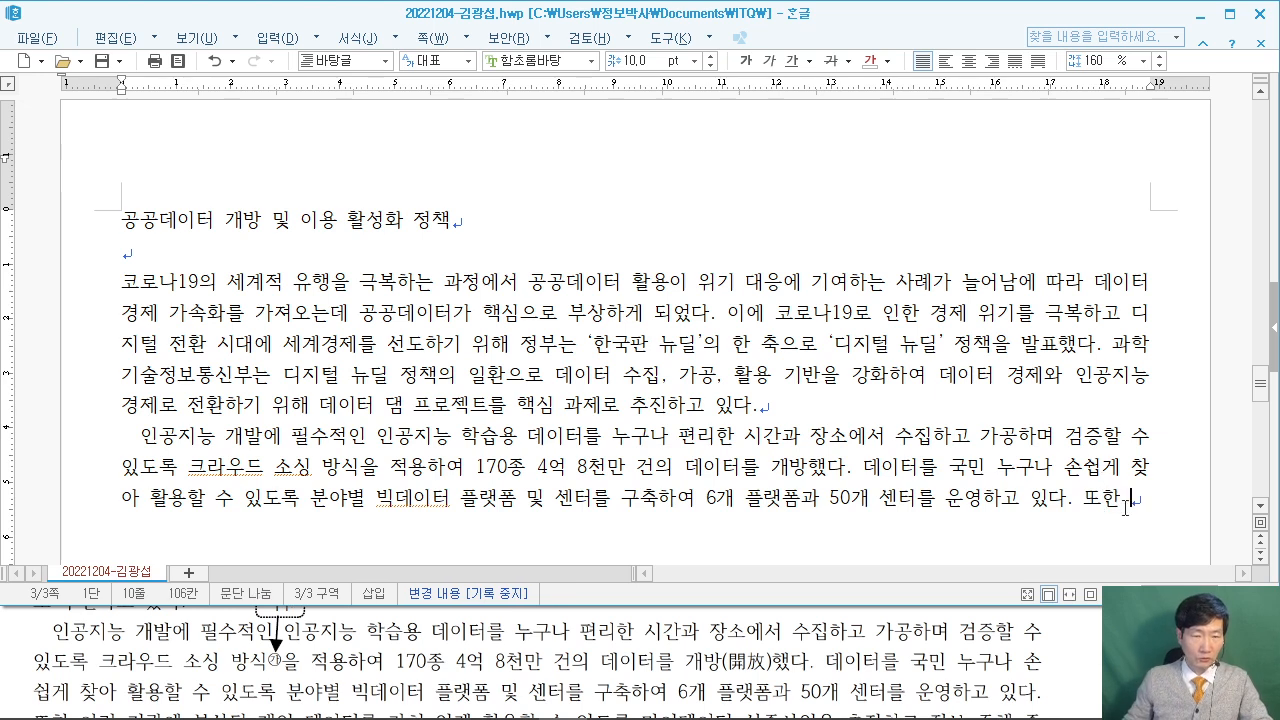
Type '여러 기관에 분산된 개인 데이터를…' ending '…확산에 기여하고 있다.' and add two blank lines.
click(30, 643)
scroll(450, 640, down, 2)
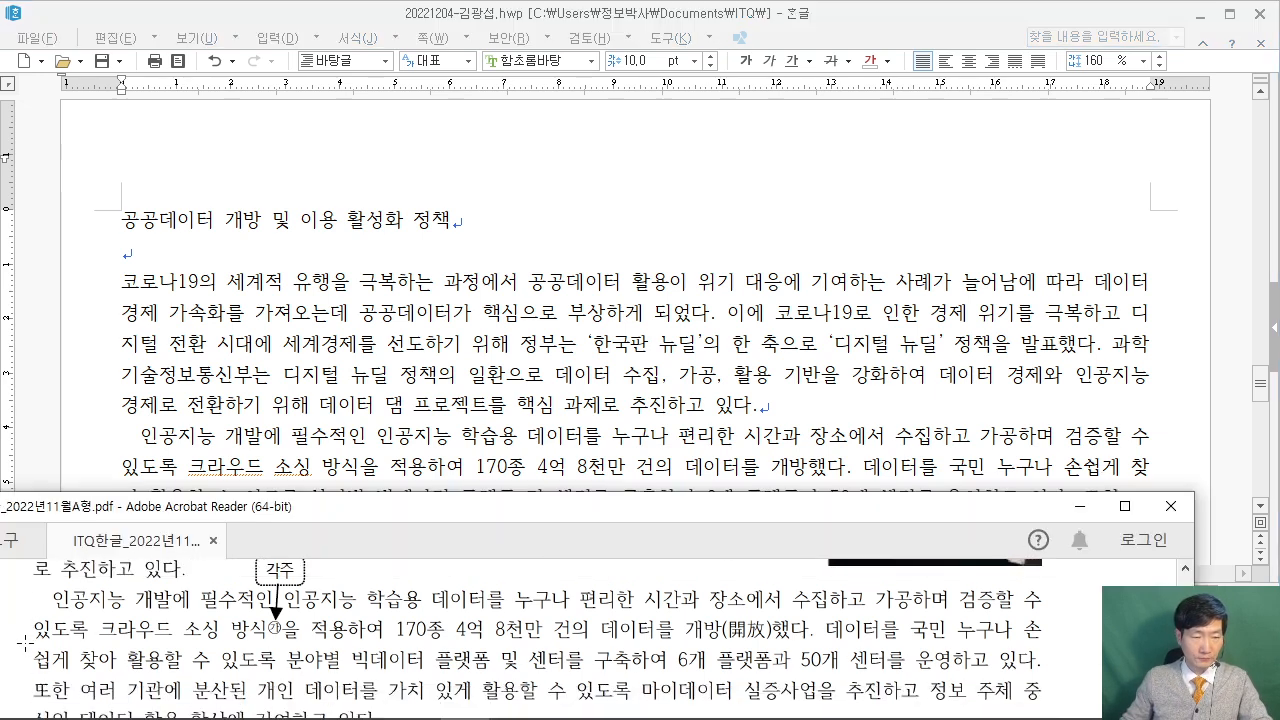
key(alt+Tab)
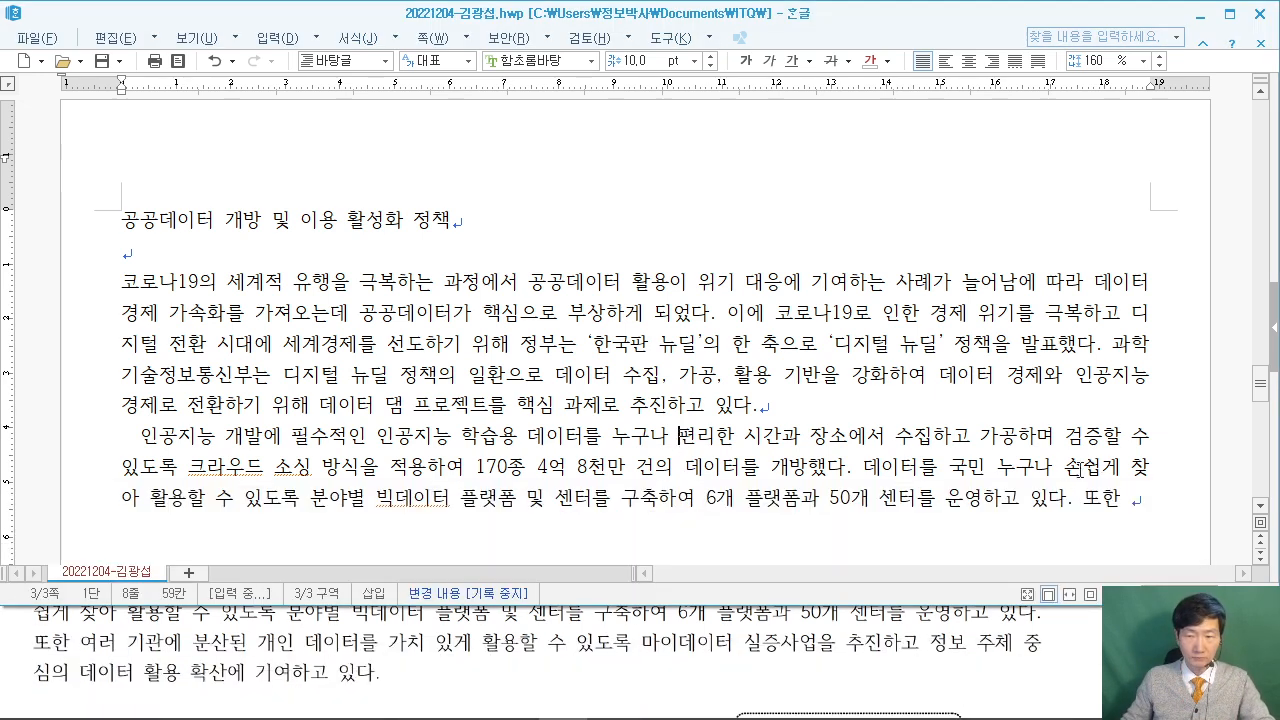
text(여러 기과)
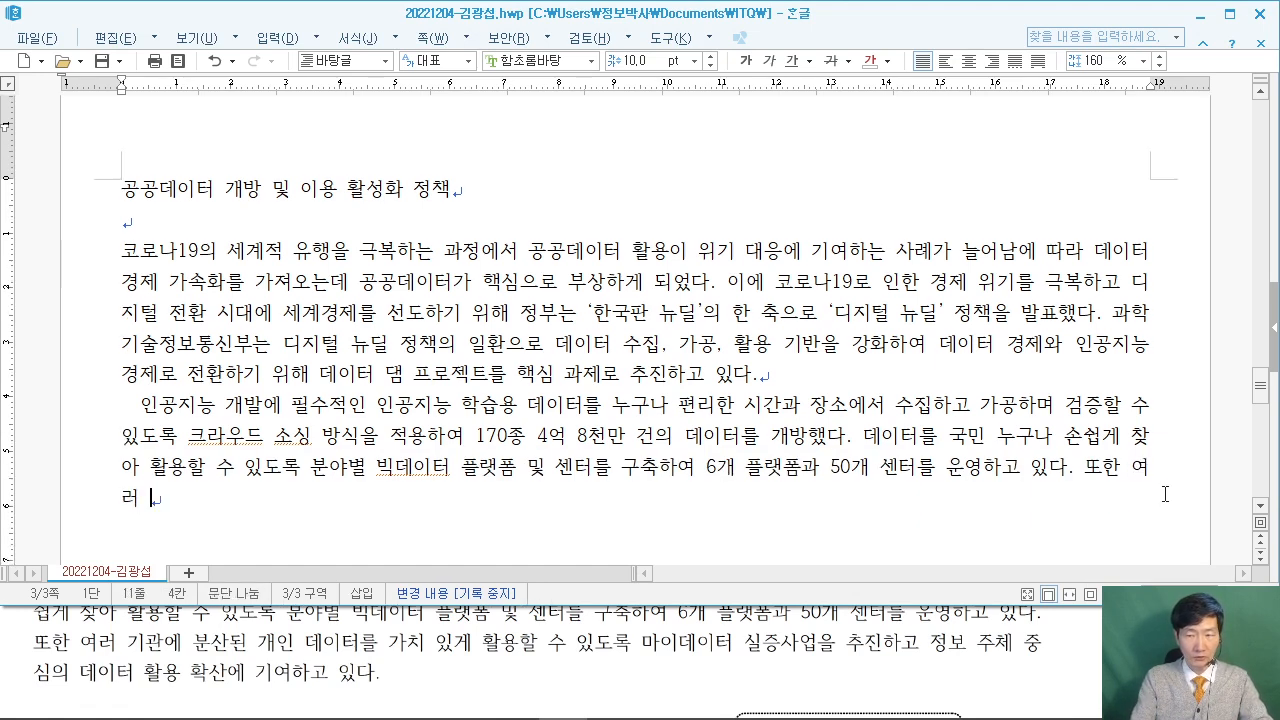
text(에 분산)
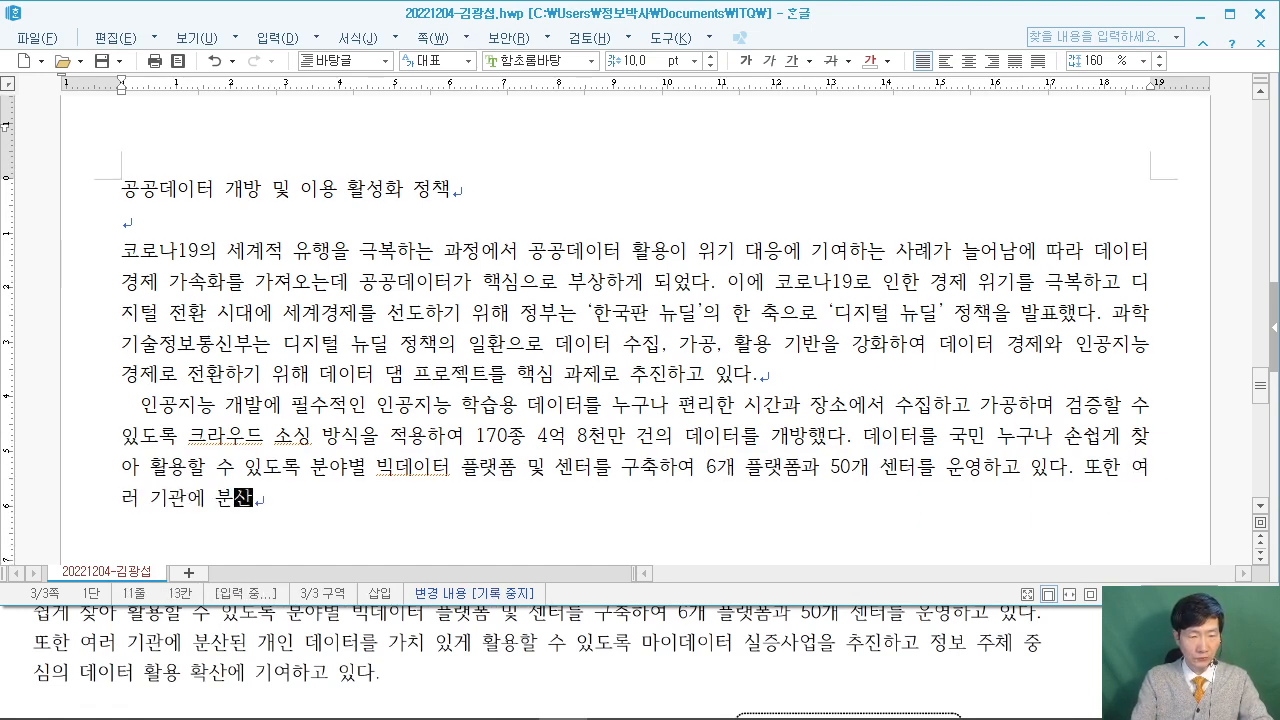
text(된 개인 데이)
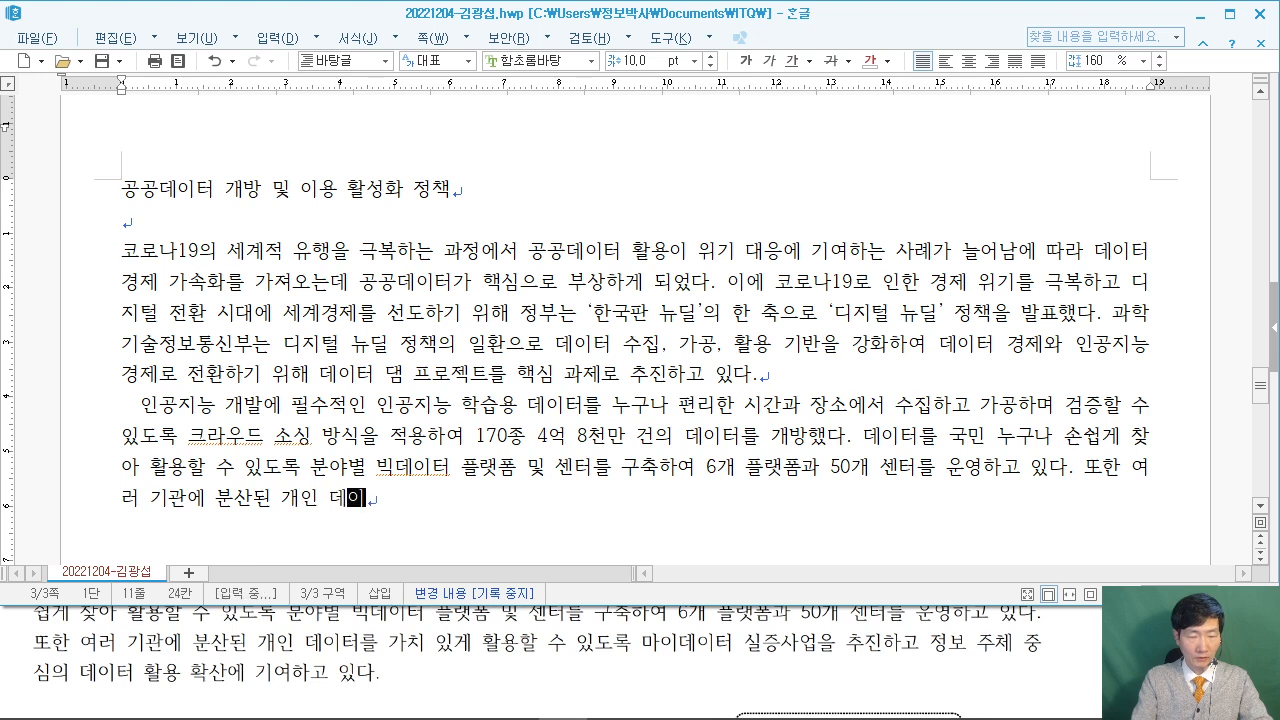
text(터를 가치 이)
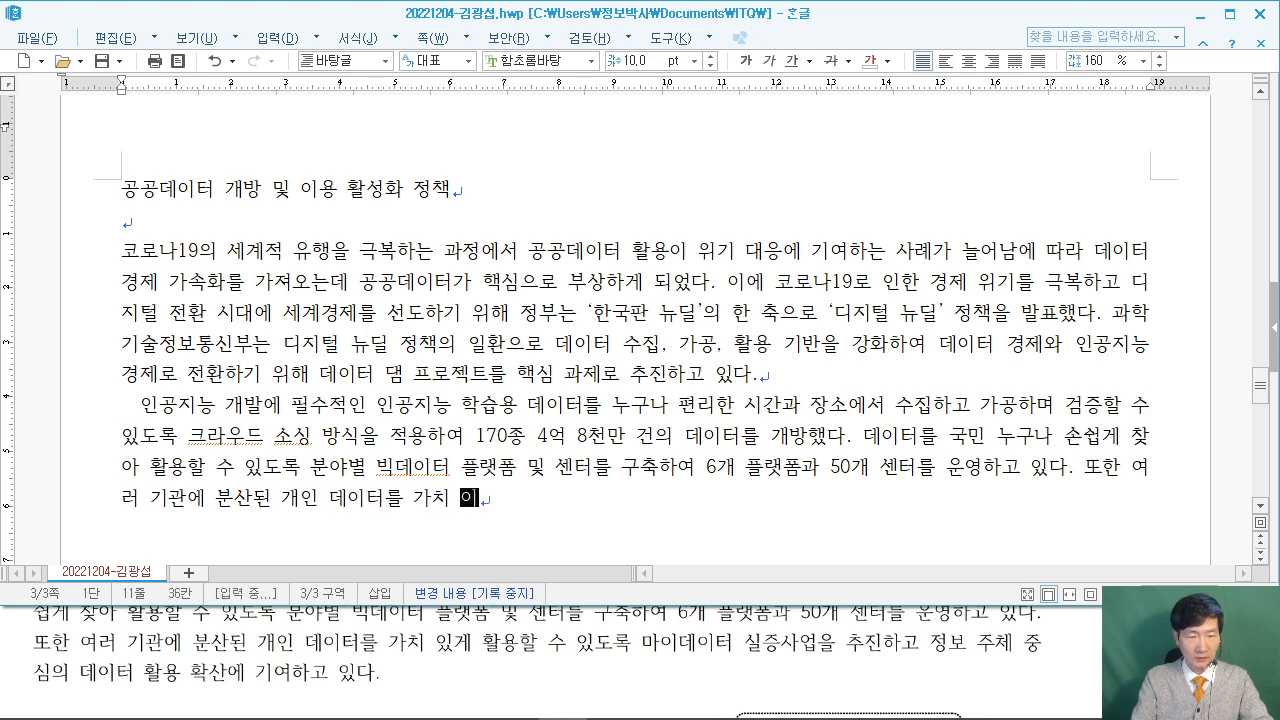
text(게 활용)
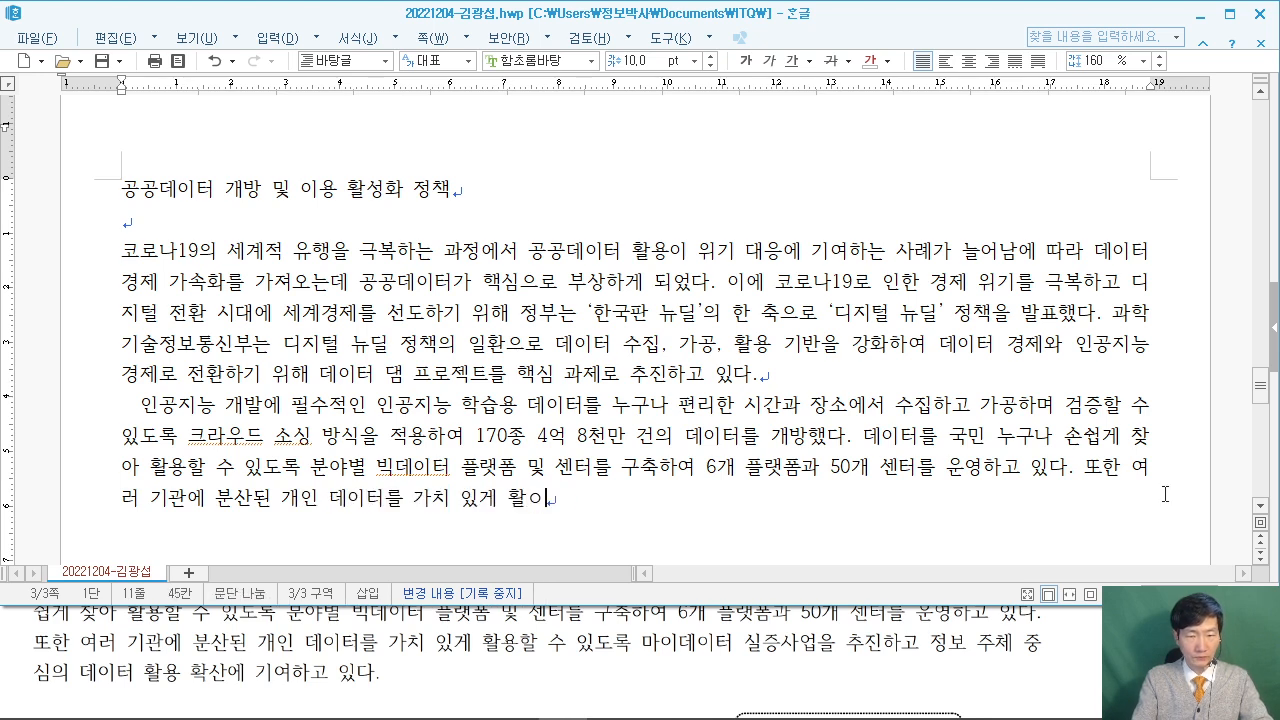
text(할 수 있도)
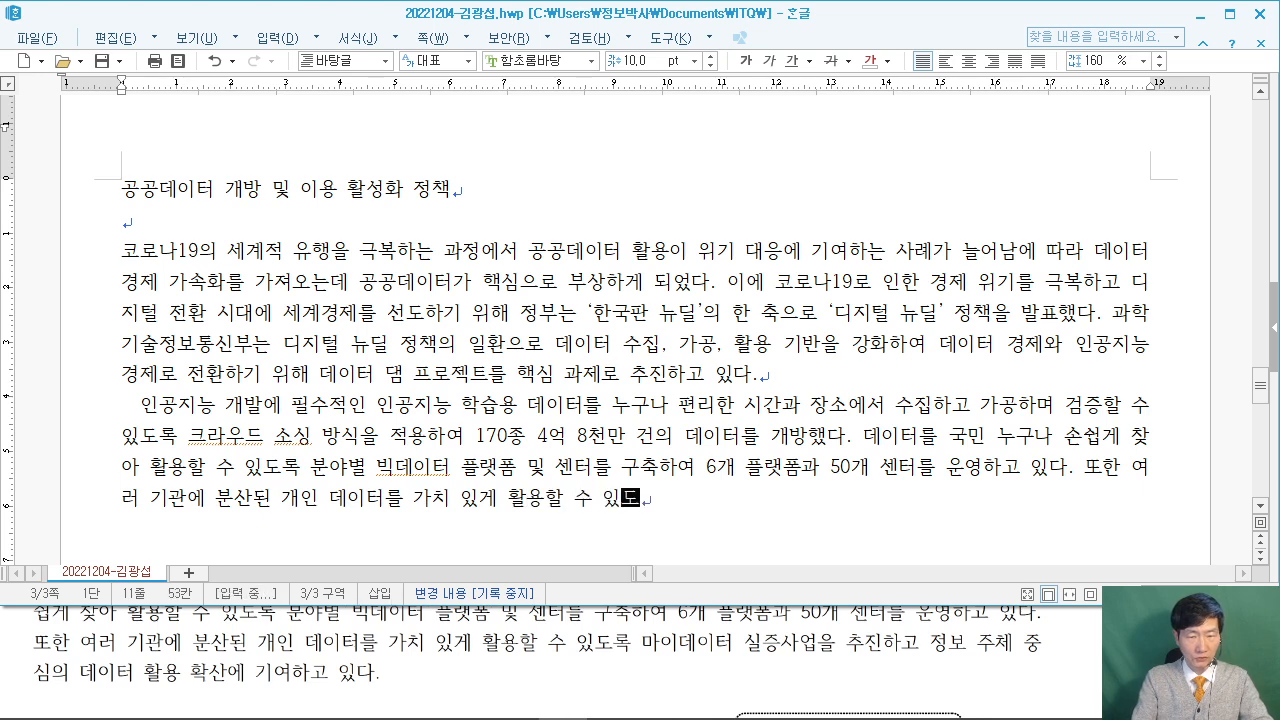
text(록 마이데)
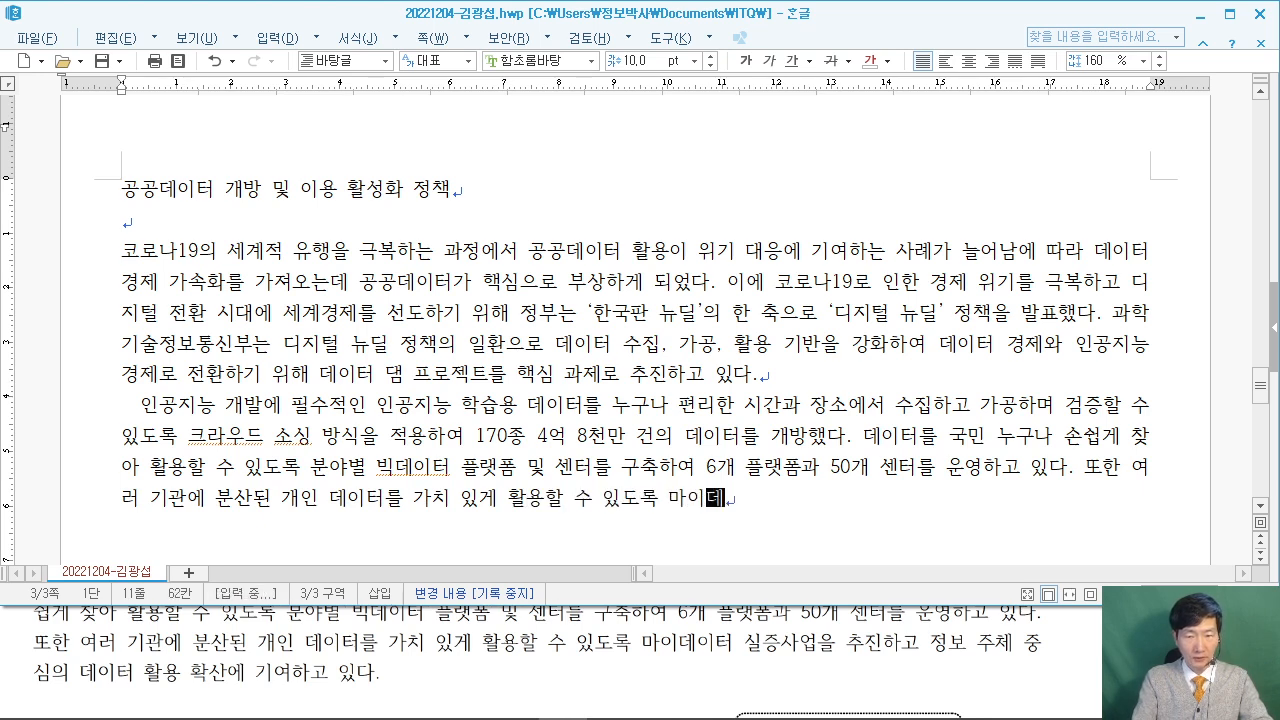
text(이터 실증사업을)
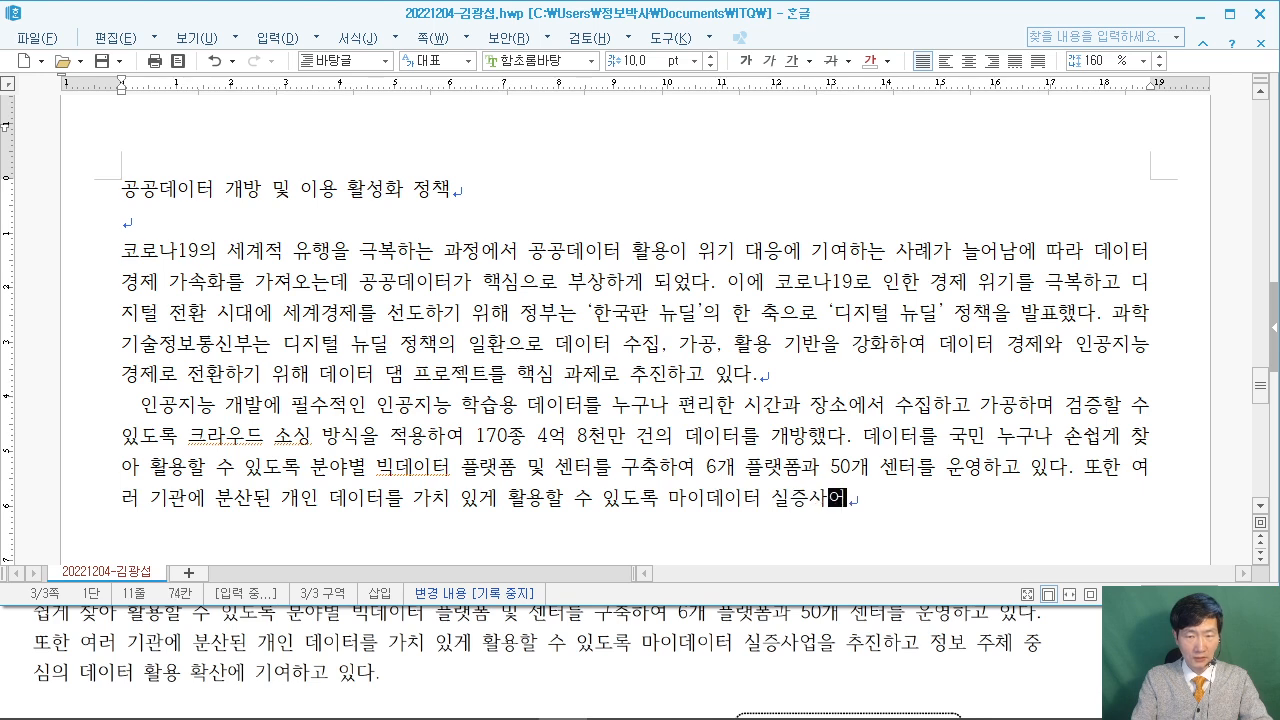
text( 추진하고 )
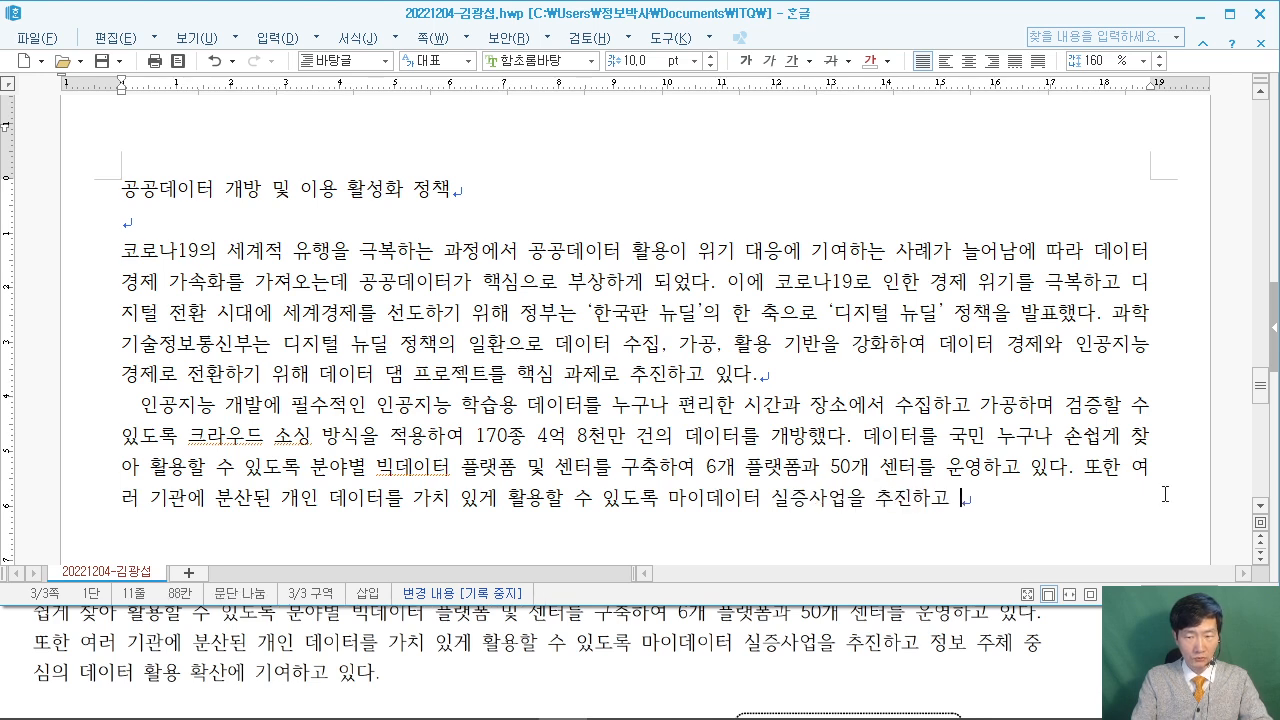
text(정보 주체 )
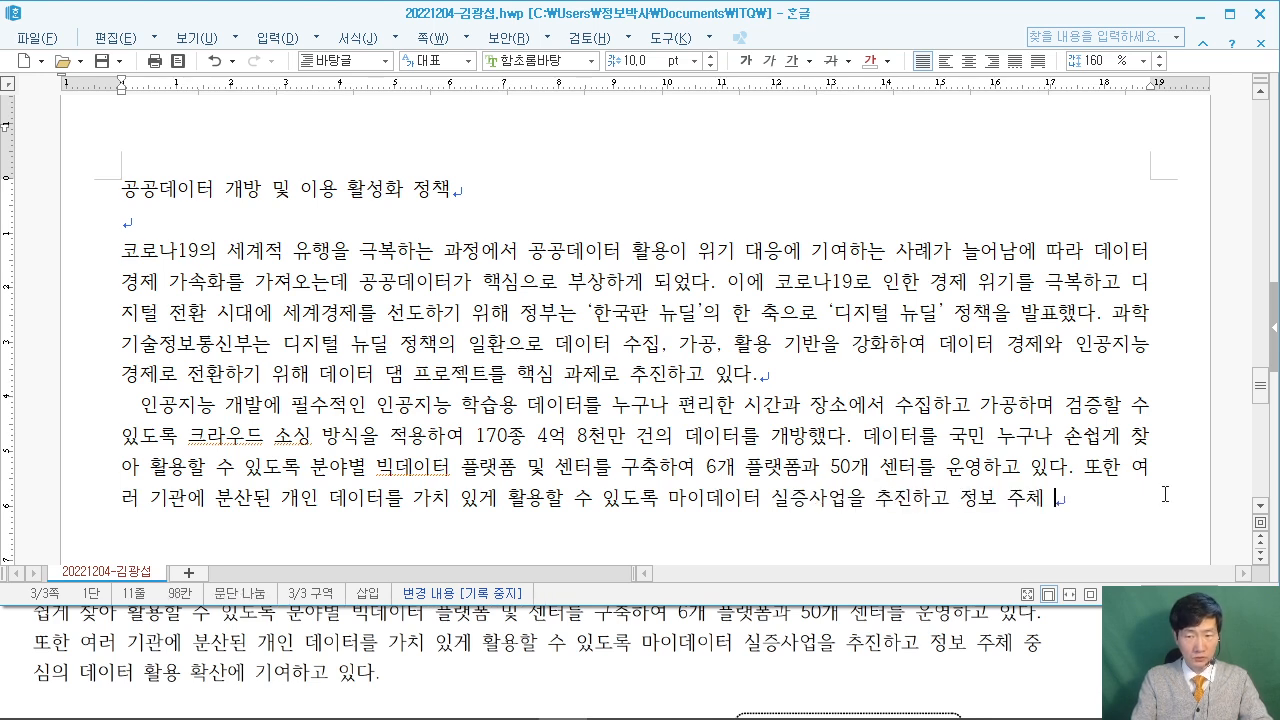
text(중심)
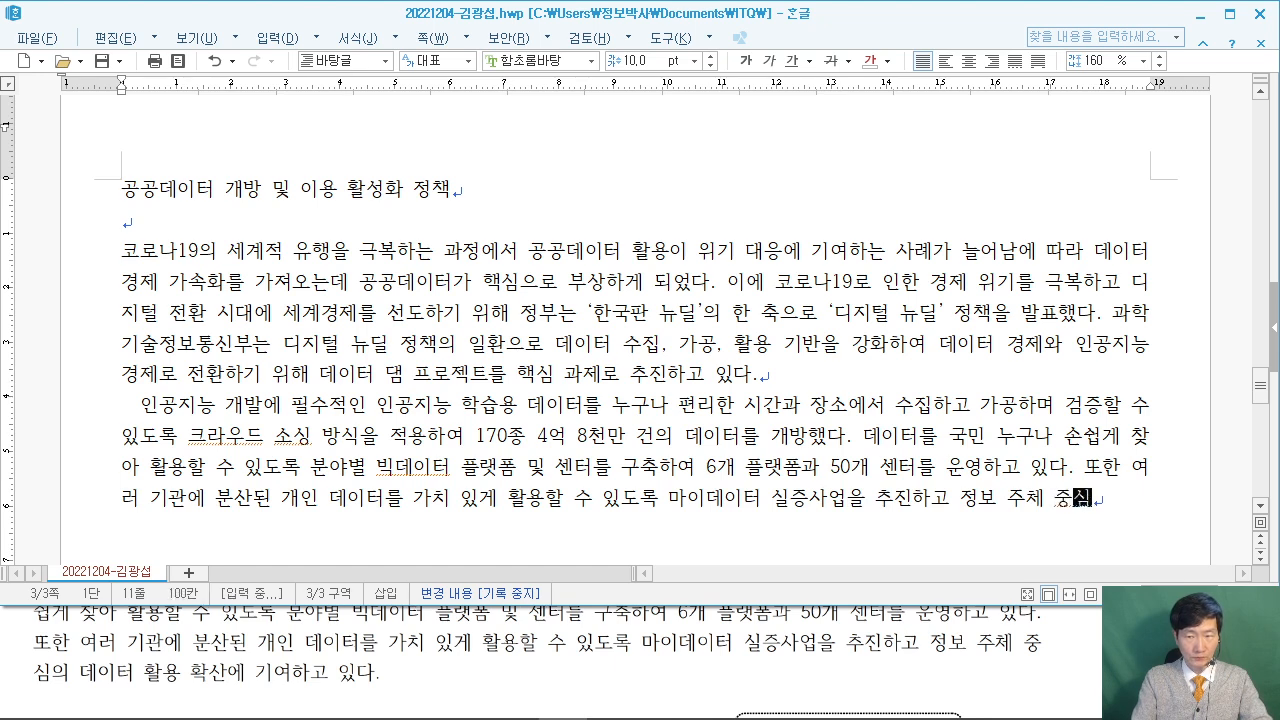
text(의 데이터 활용 할)
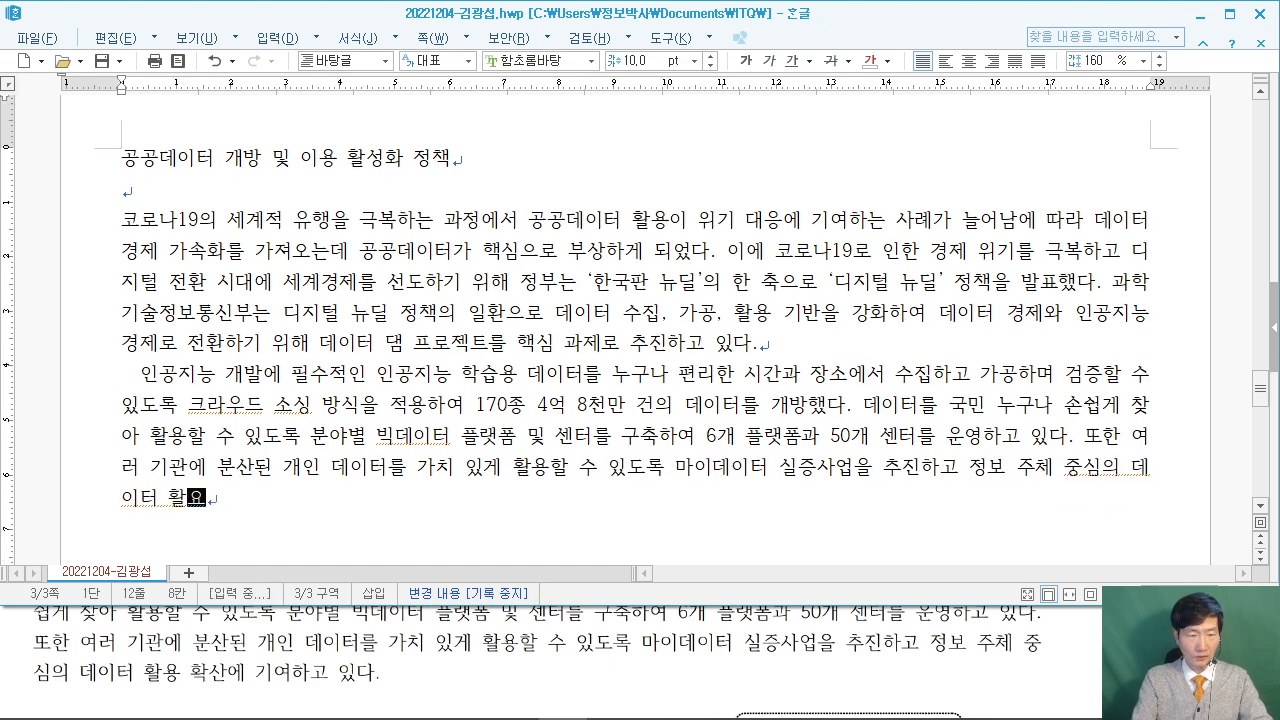
text(산에 기여하고)
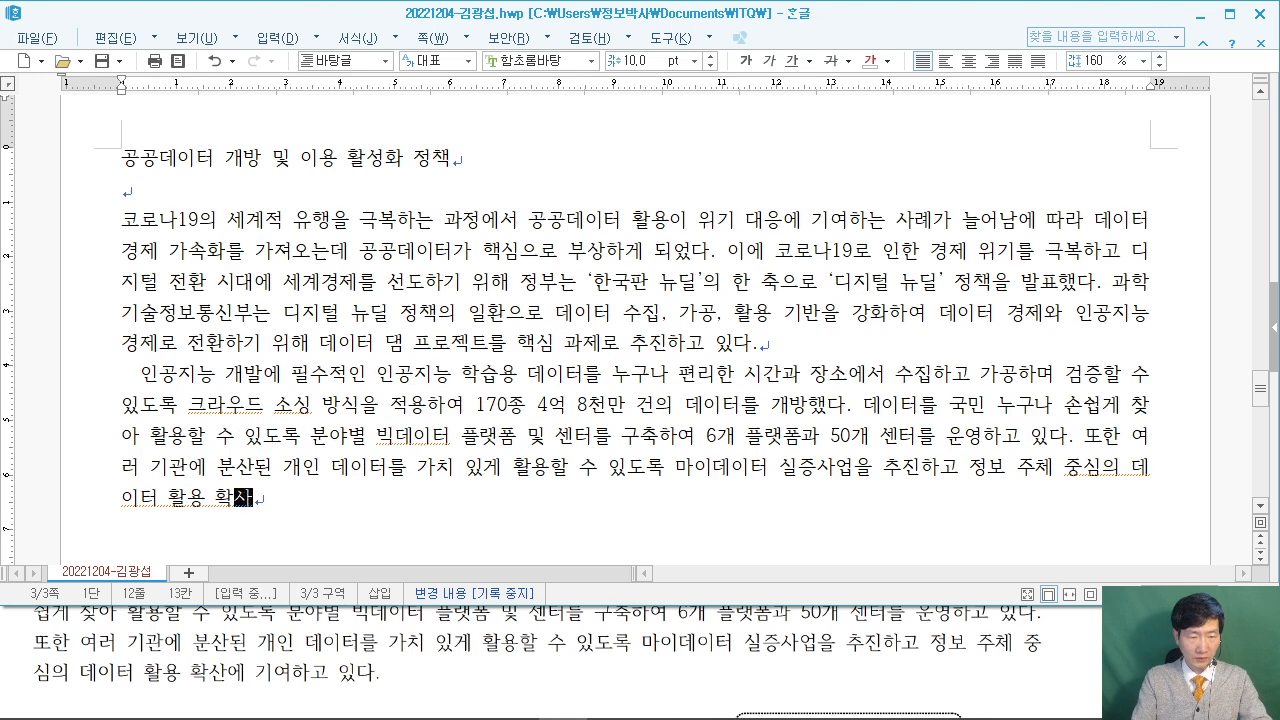
text( 있다.)
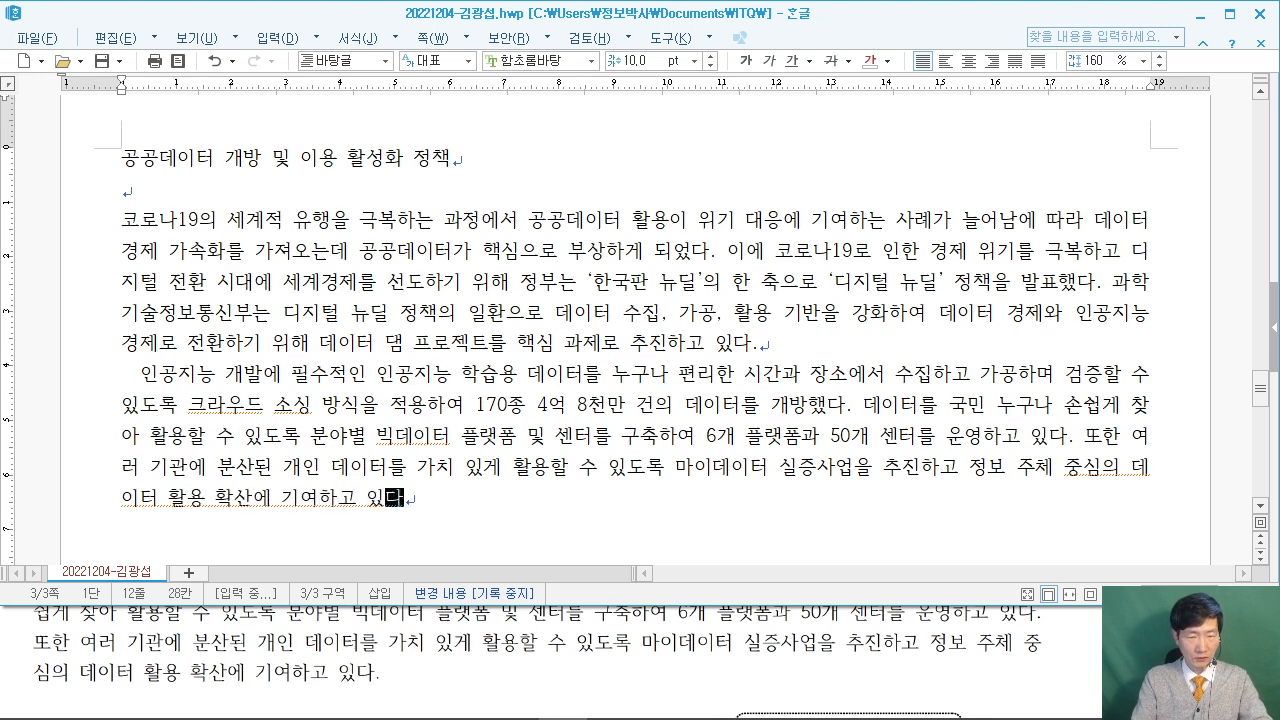
key(Return)
key(Return)
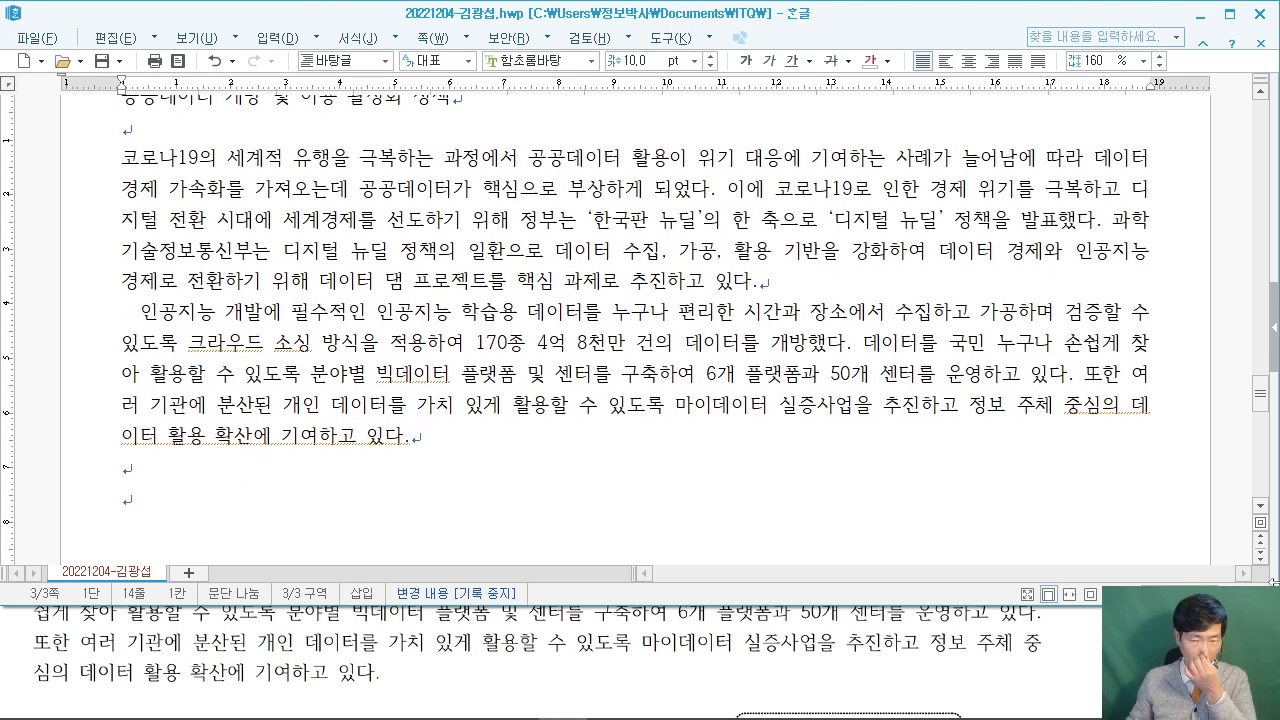
Insert the ♣ symbol, type '디지털 뉴딜 및 빅데이터 관련 정책', and add two blank lines.
key(alt+Tab)
scroll(640, 640, down, 2)
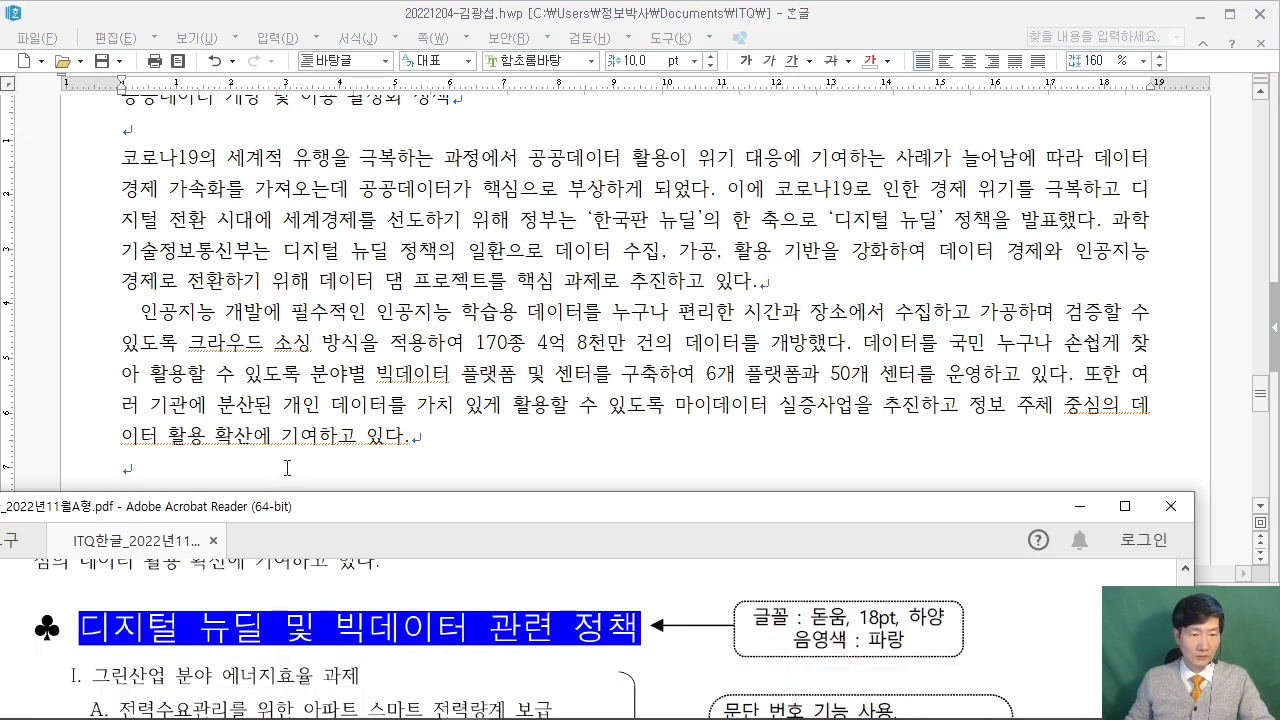
click(280, 476)
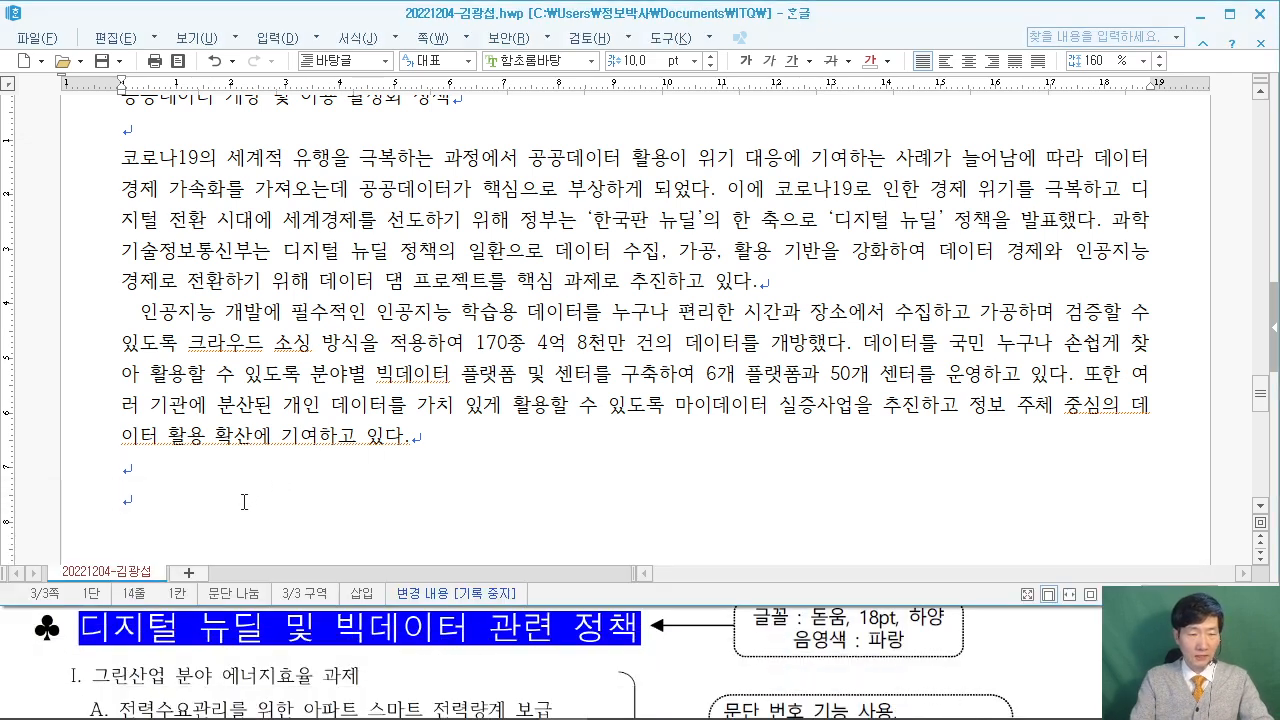
text(ㅁ)
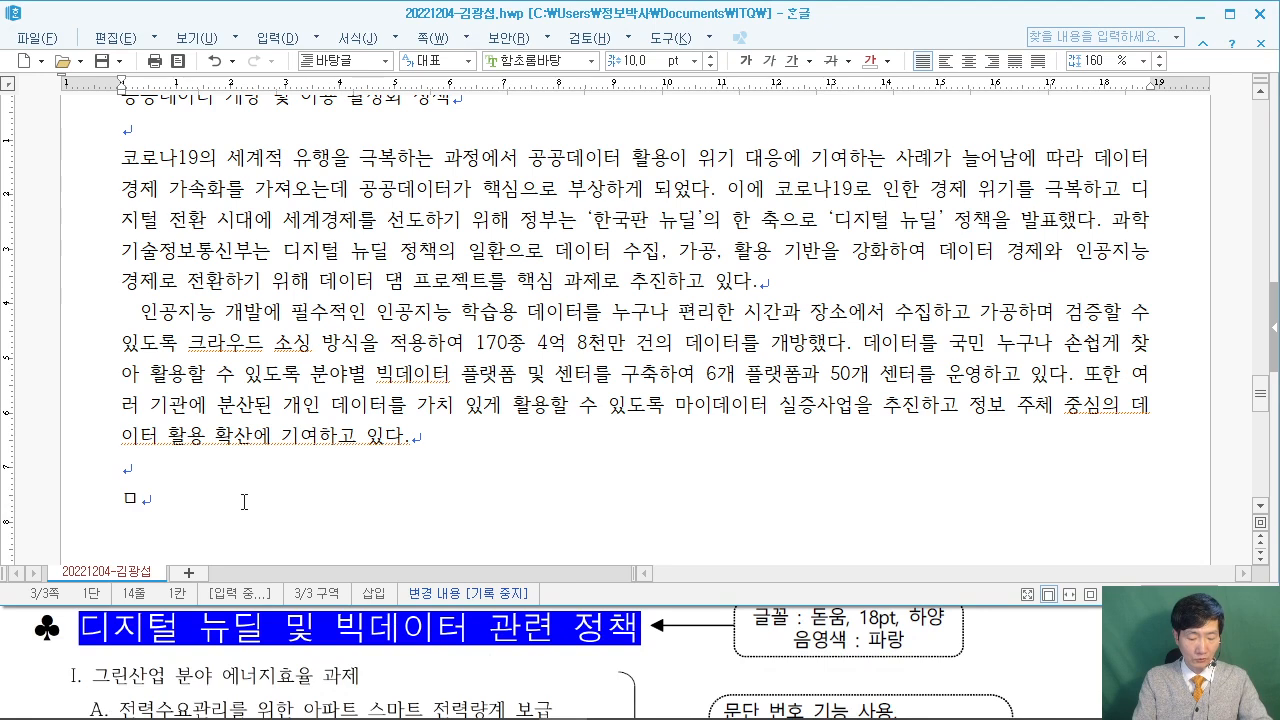
key(Hangul_Hanja)
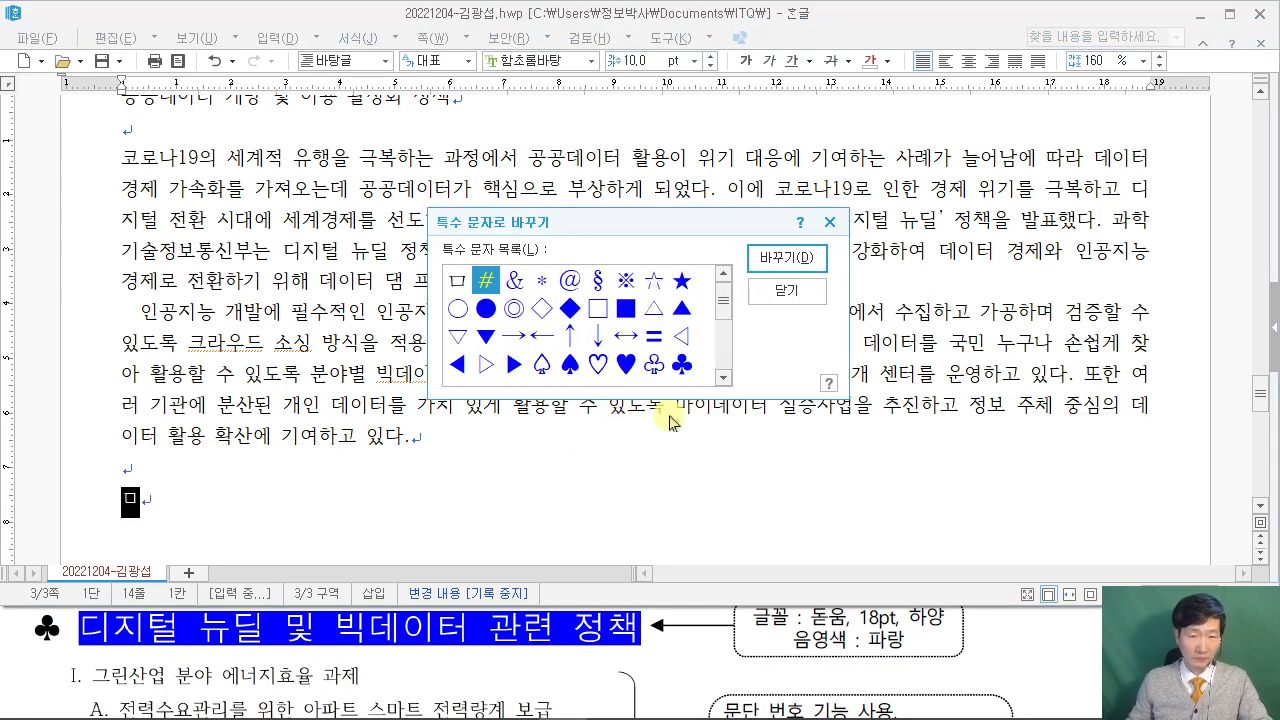
click(682, 364)
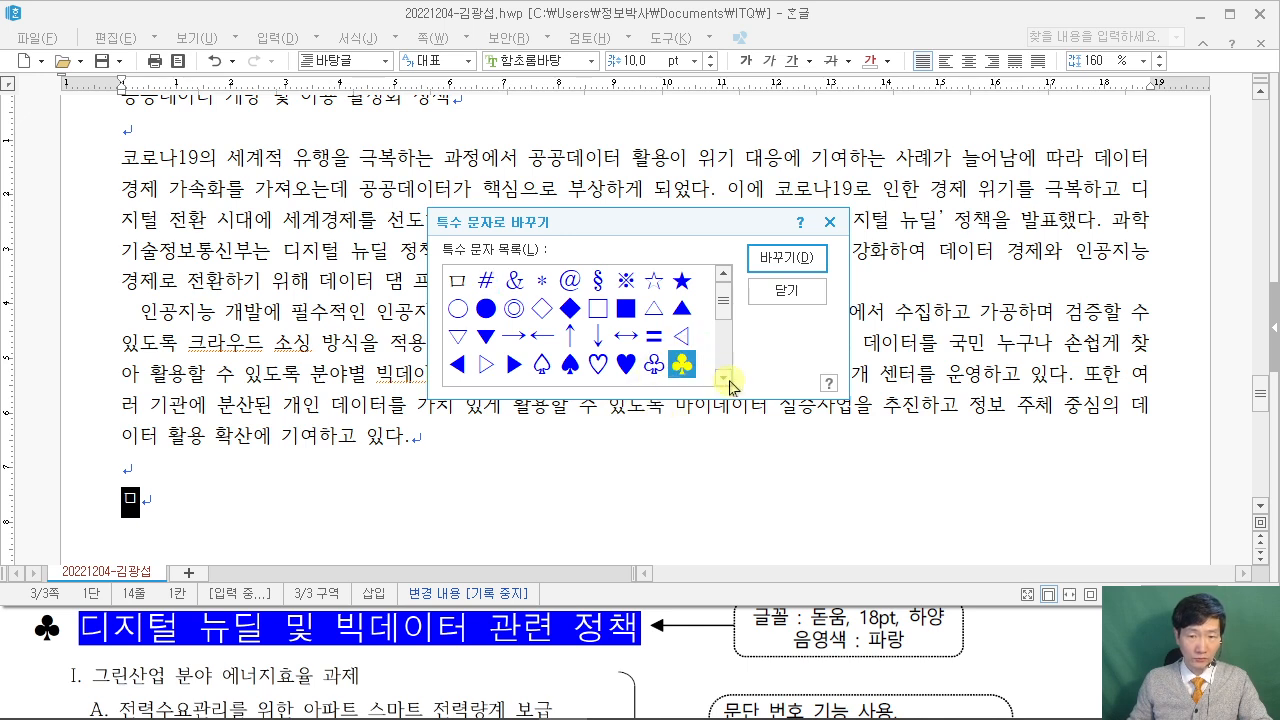
click(802, 258)
text(디)
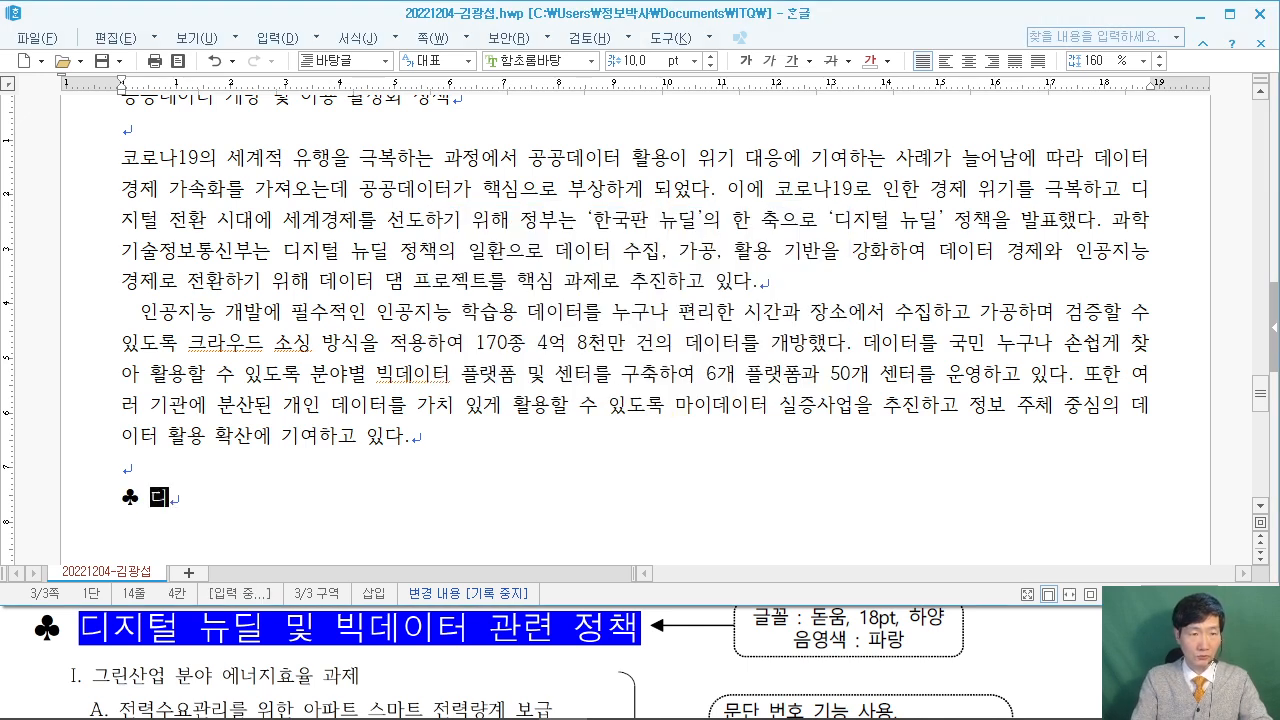
text(지털 뉴딜 및 )
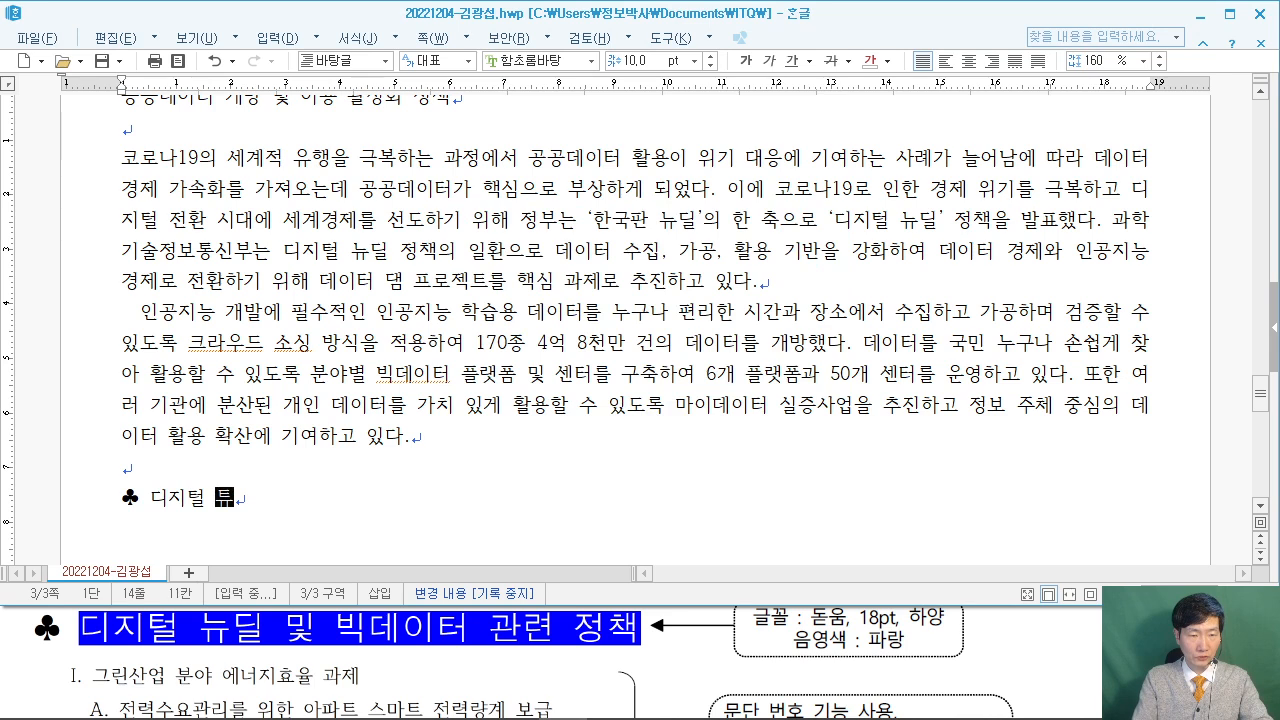
text(빅)
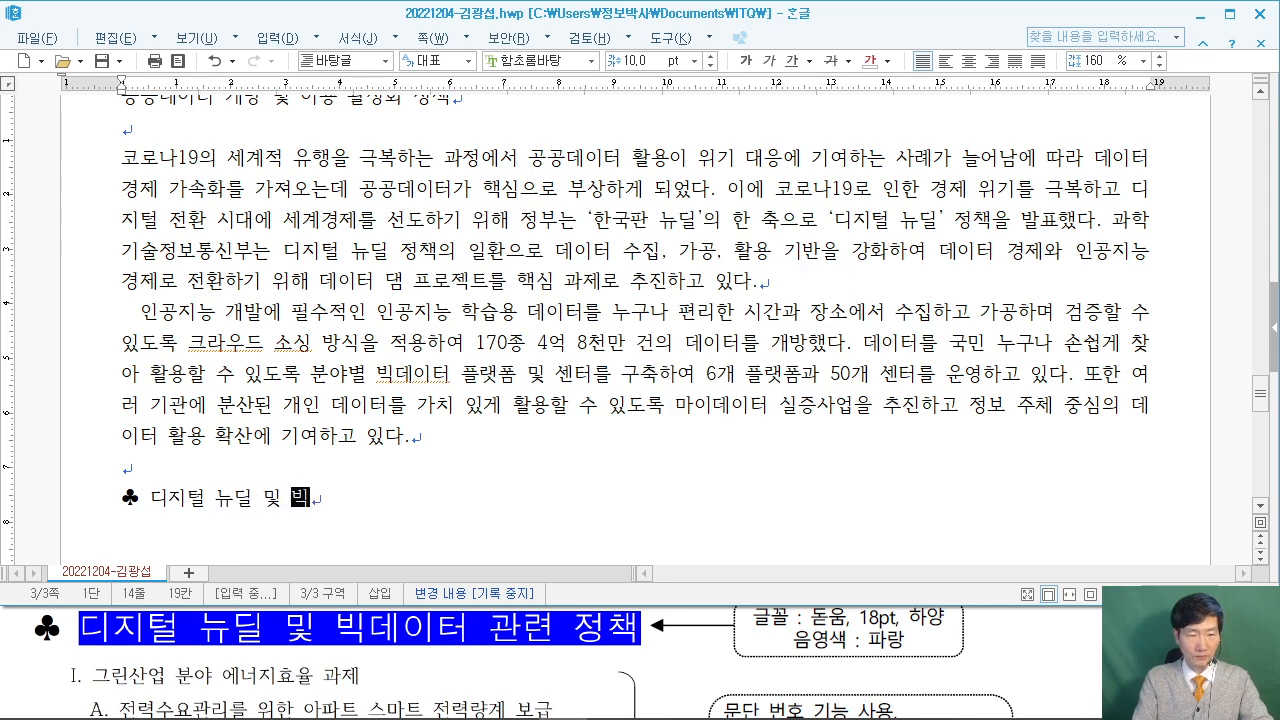
text(데이터 ㄱ련 정책)
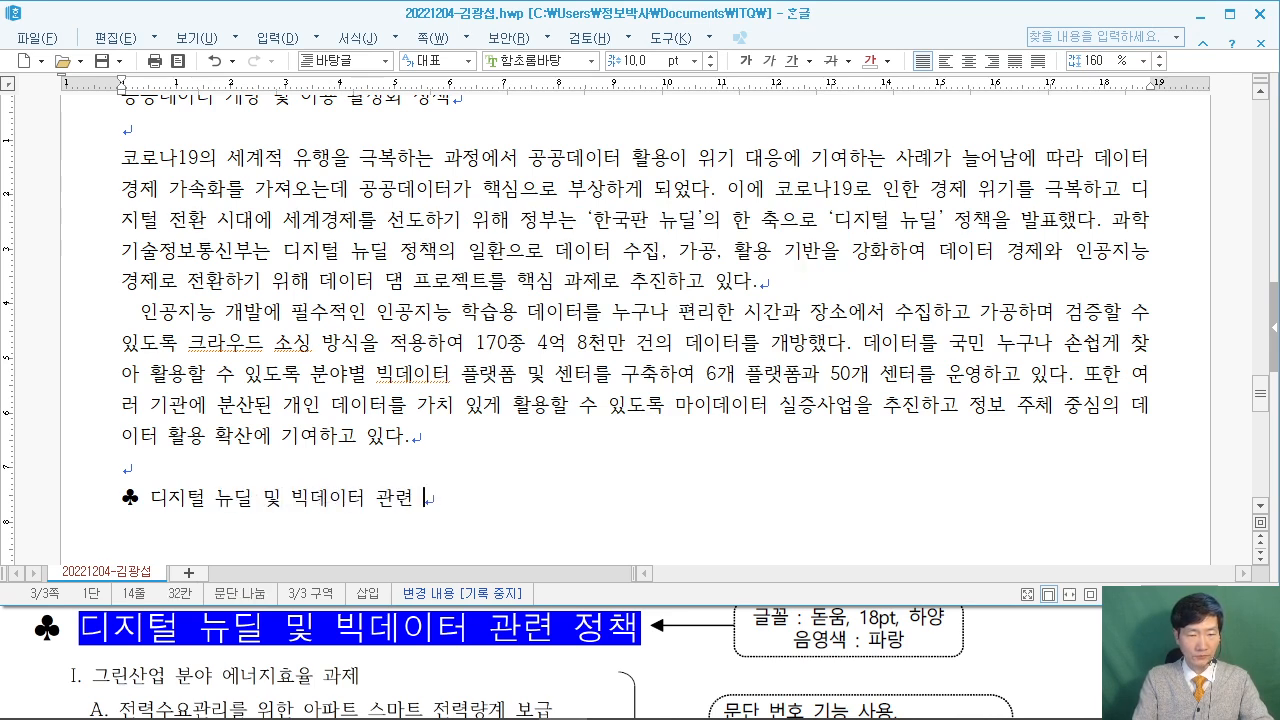
key(Return)
key(Return)
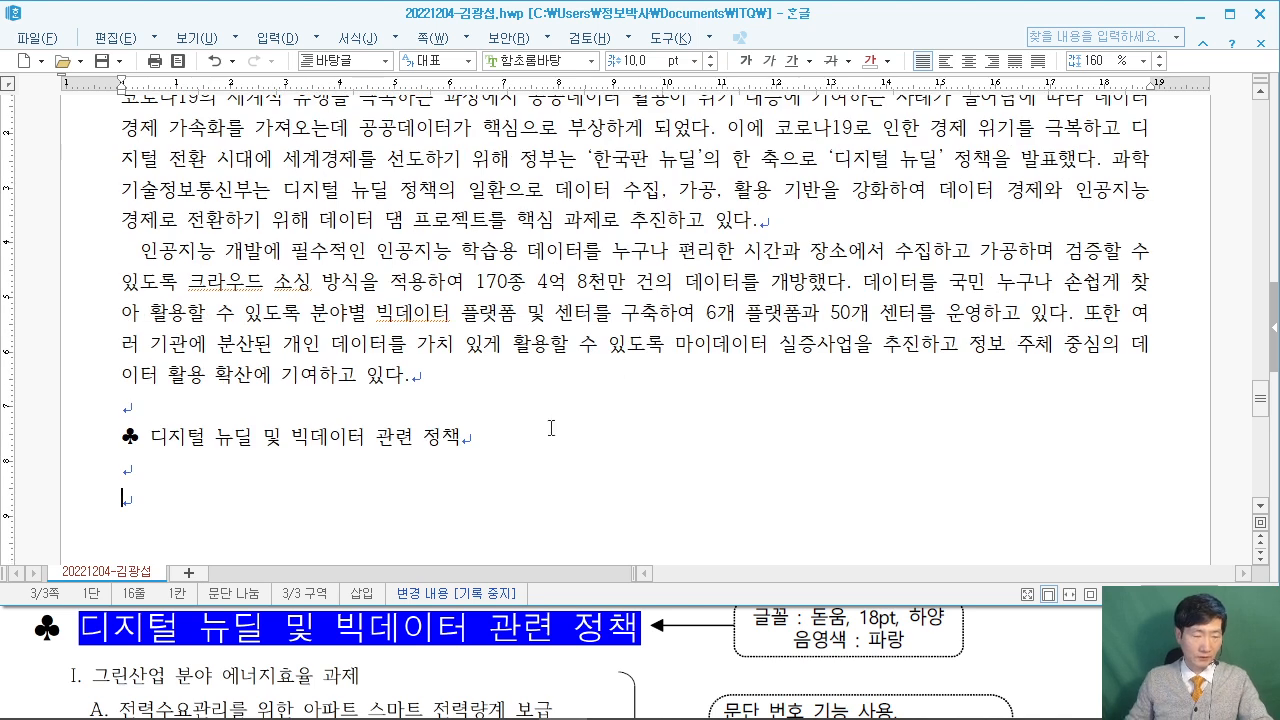
Type the first outline item '그린산업 분야 에너지효율 과제' under the heading.
click(1160, 625)
scroll(1160, 625, down, 1)
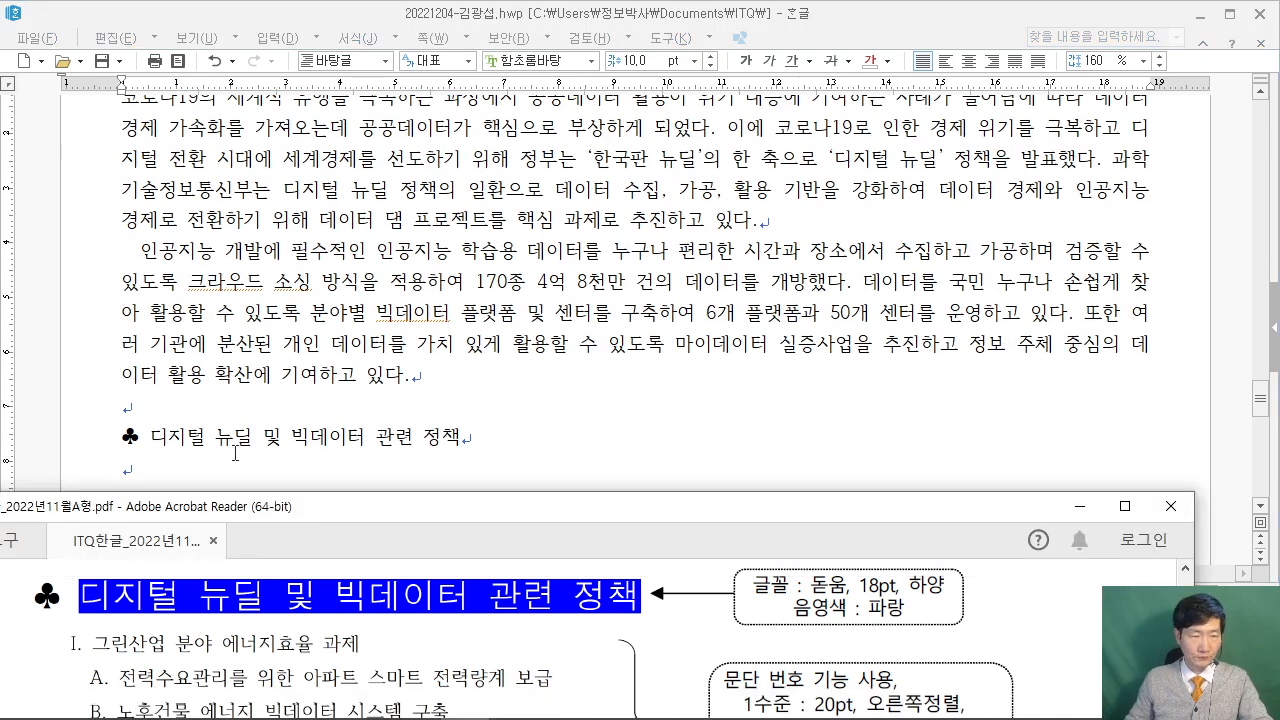
click(203, 471)
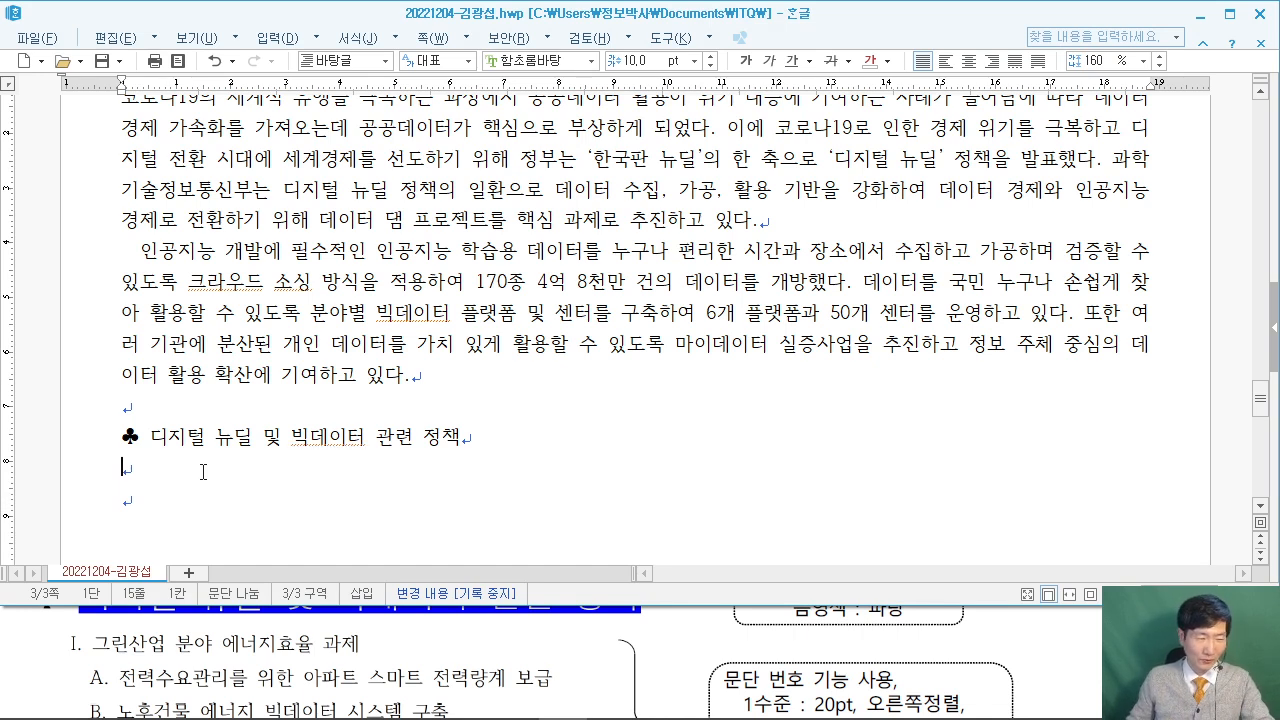
click(1068, 652)
scroll(1072, 651, down, 2)
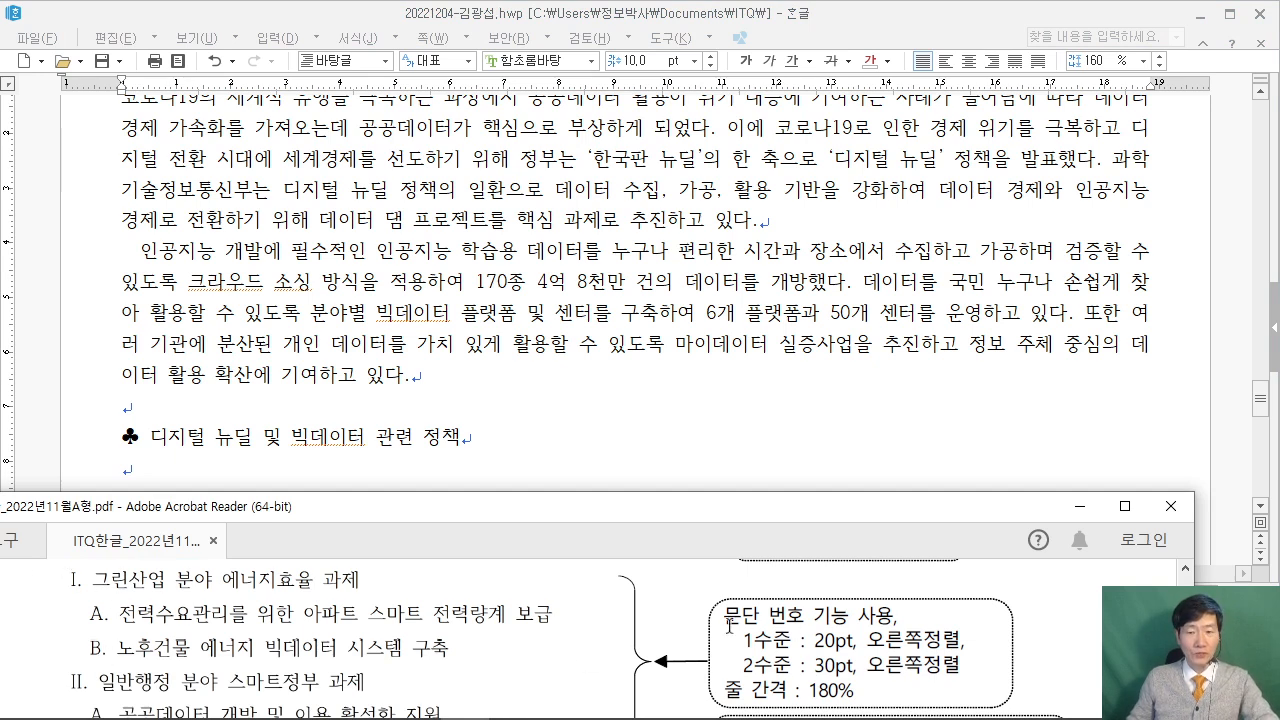
scroll(921, 603, up, 1)
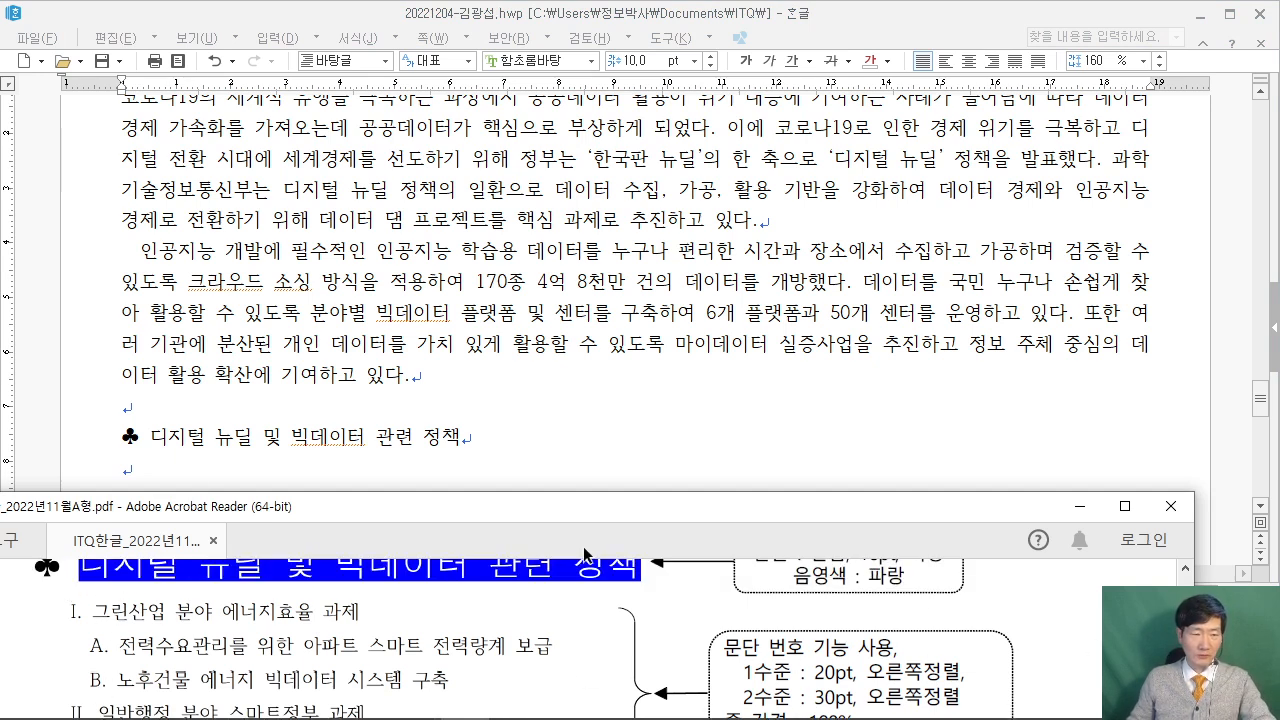
click(159, 472)
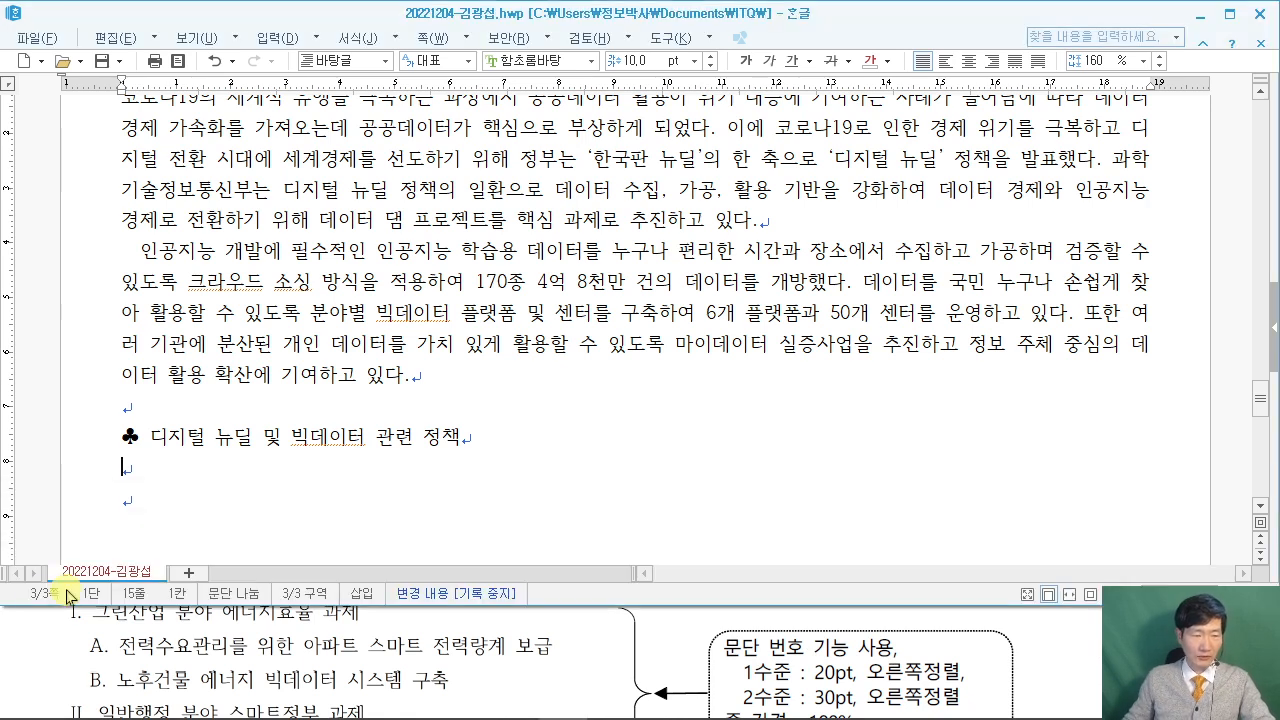
click(45, 635)
scroll(38, 638, up, 1)
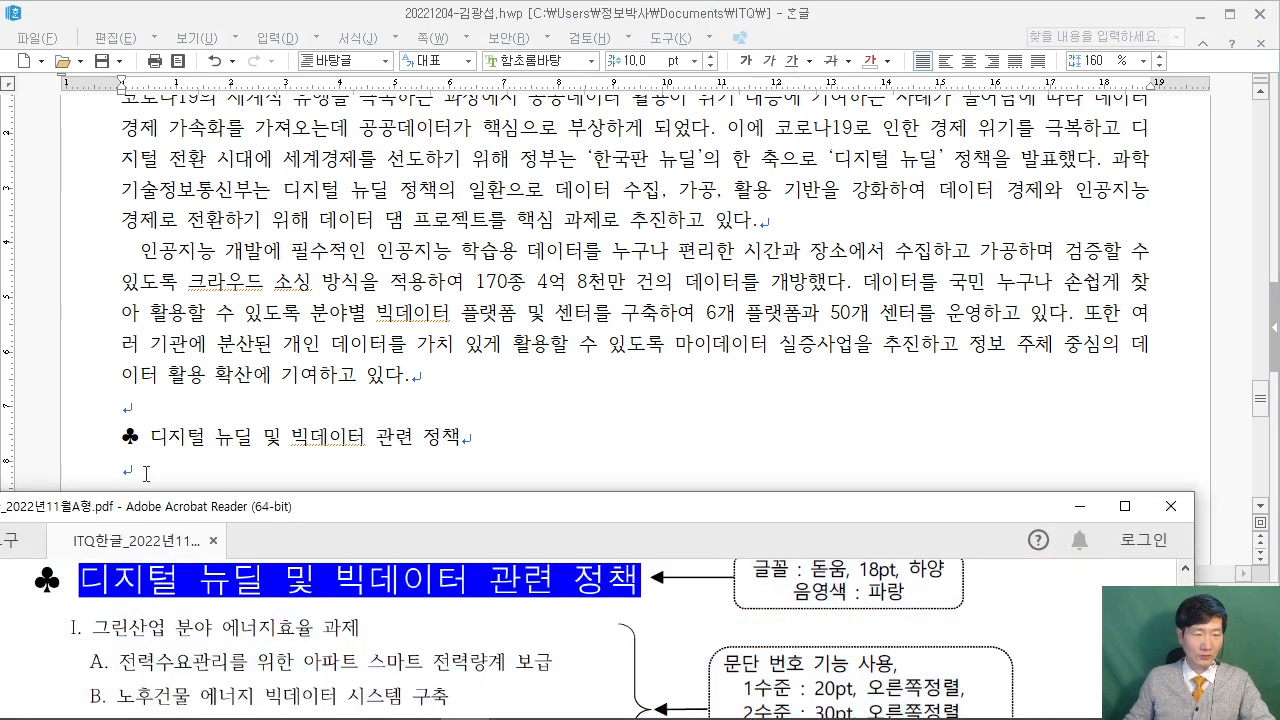
click(143, 472)
text(그린산업 분야 에너지)
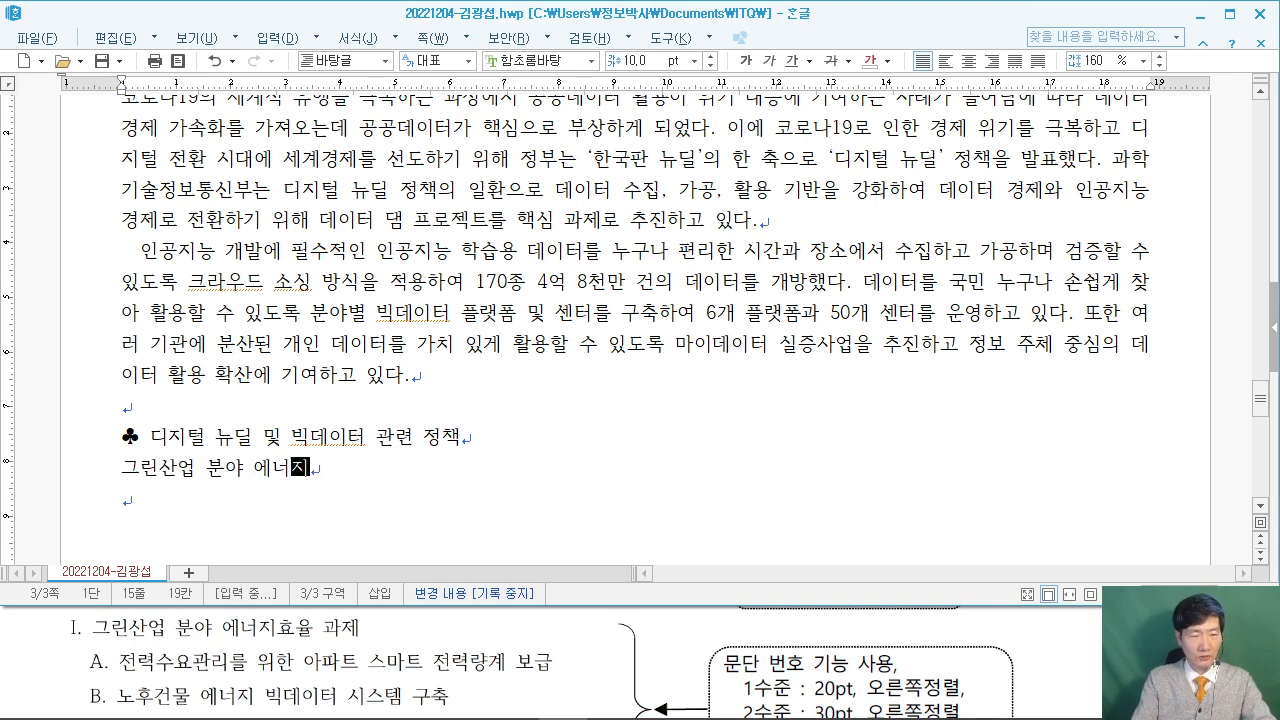
text(효율 과제)
key(Return)
Add items '전력수요관리를 위한 아파트 스마트 전력량계 보급' and '노후건물 에너지 빅데이터 시스템 구축'.
text(전력)
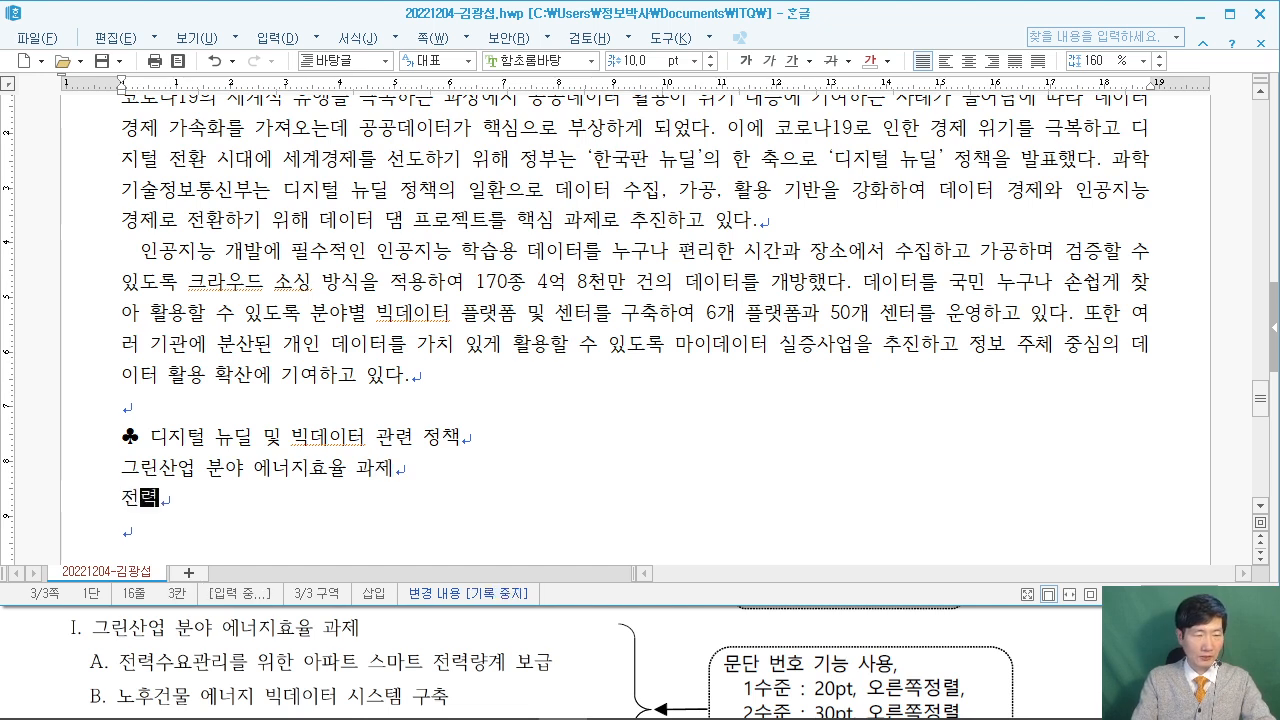
text(수요관리를 위한 )
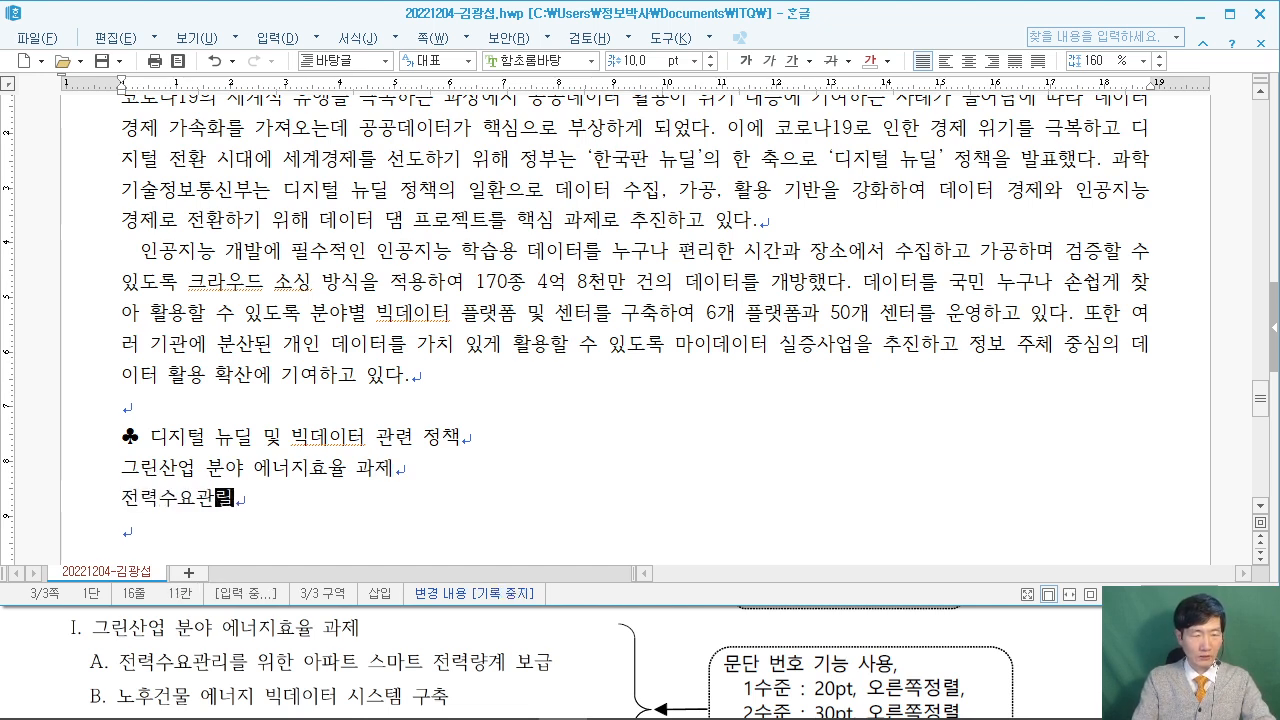
text(ㅇ)
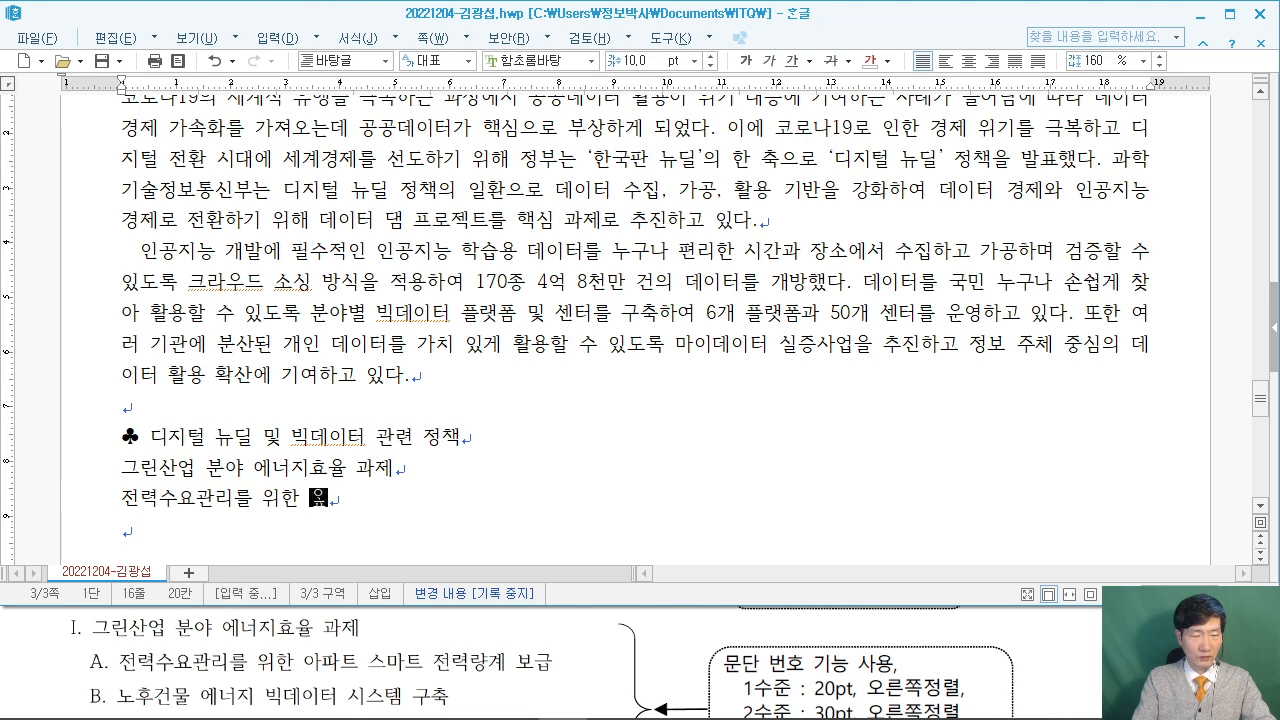
key(BackSpace)
text(아파트 스마)
text(트 전ㄹ)
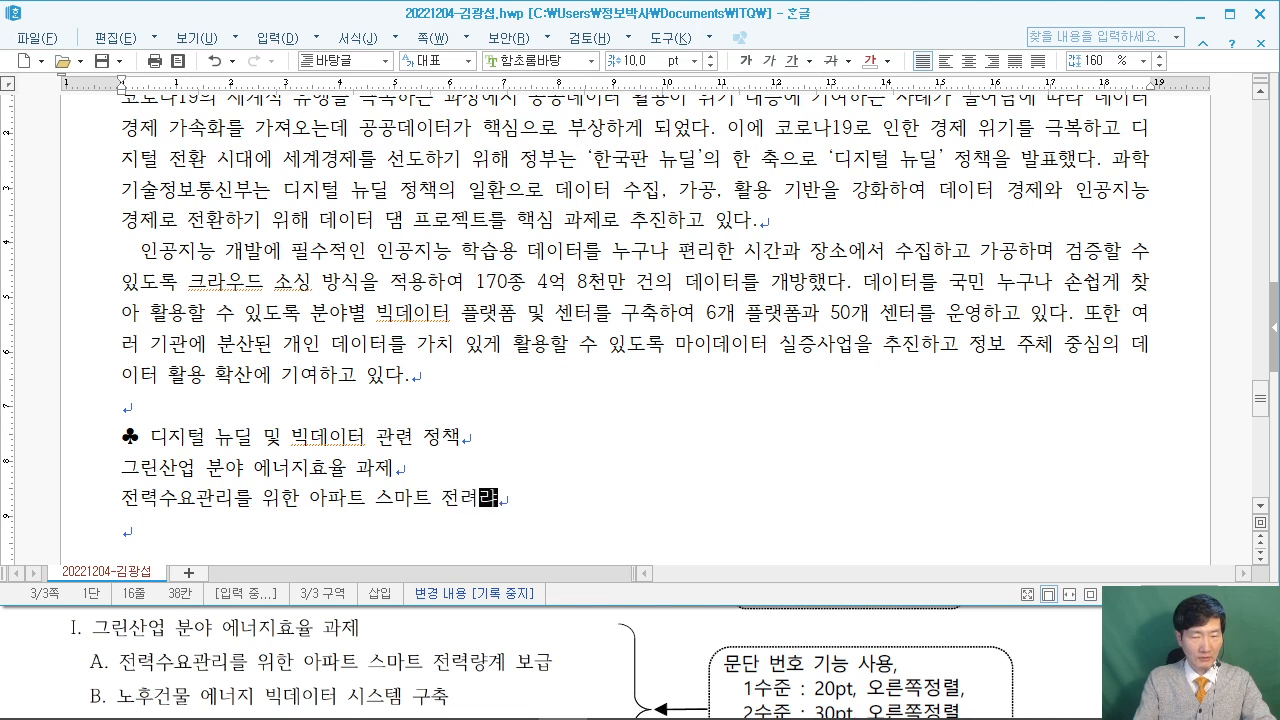
text(량계 보급)
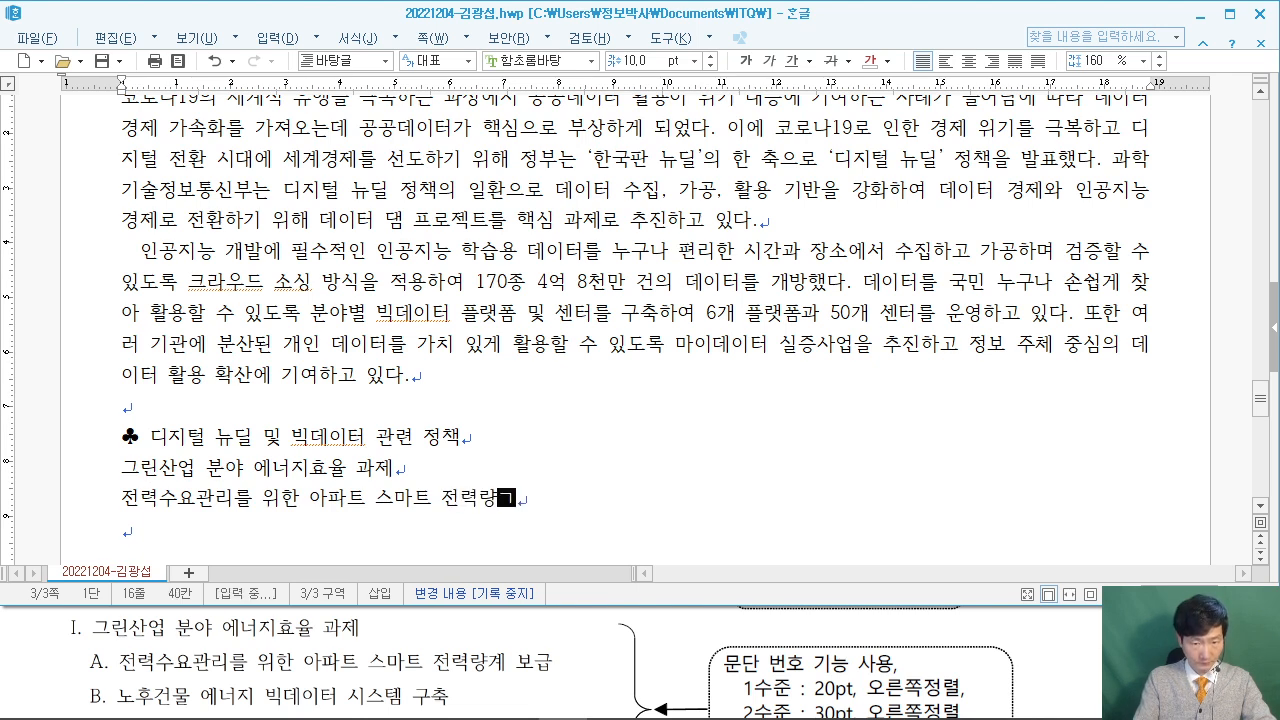
key(Return)
text(노)
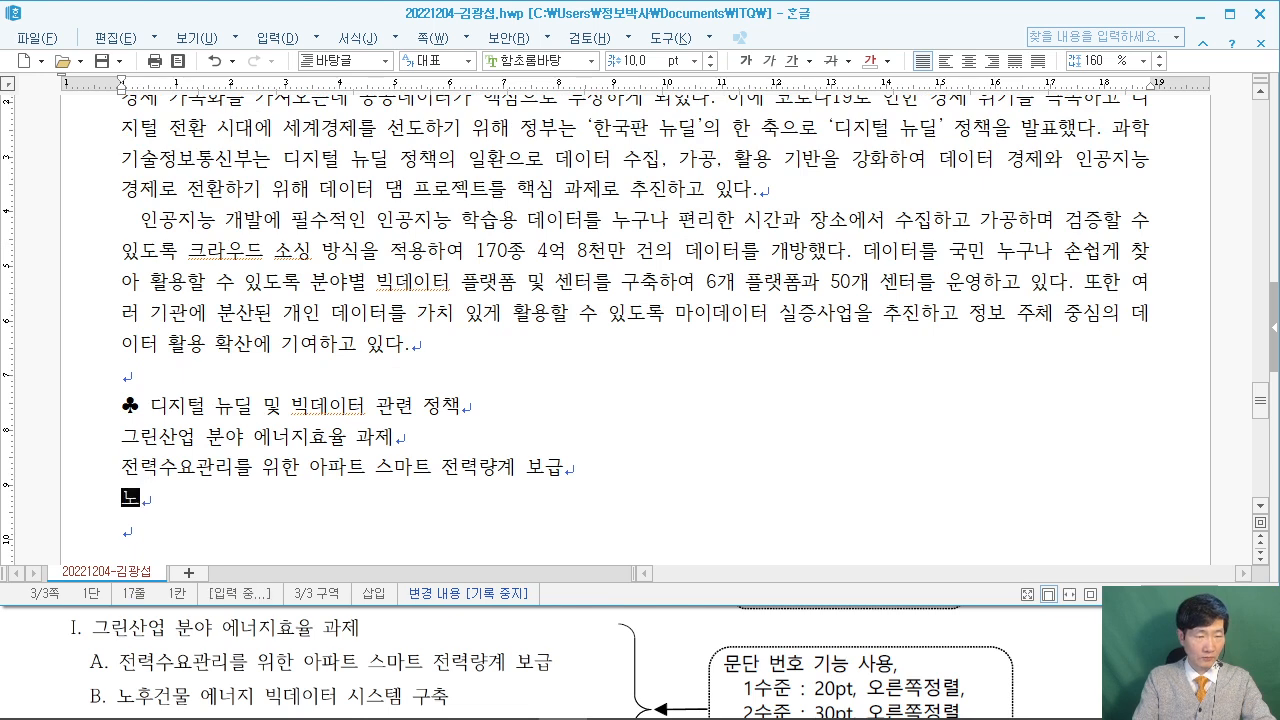
text(후건물)
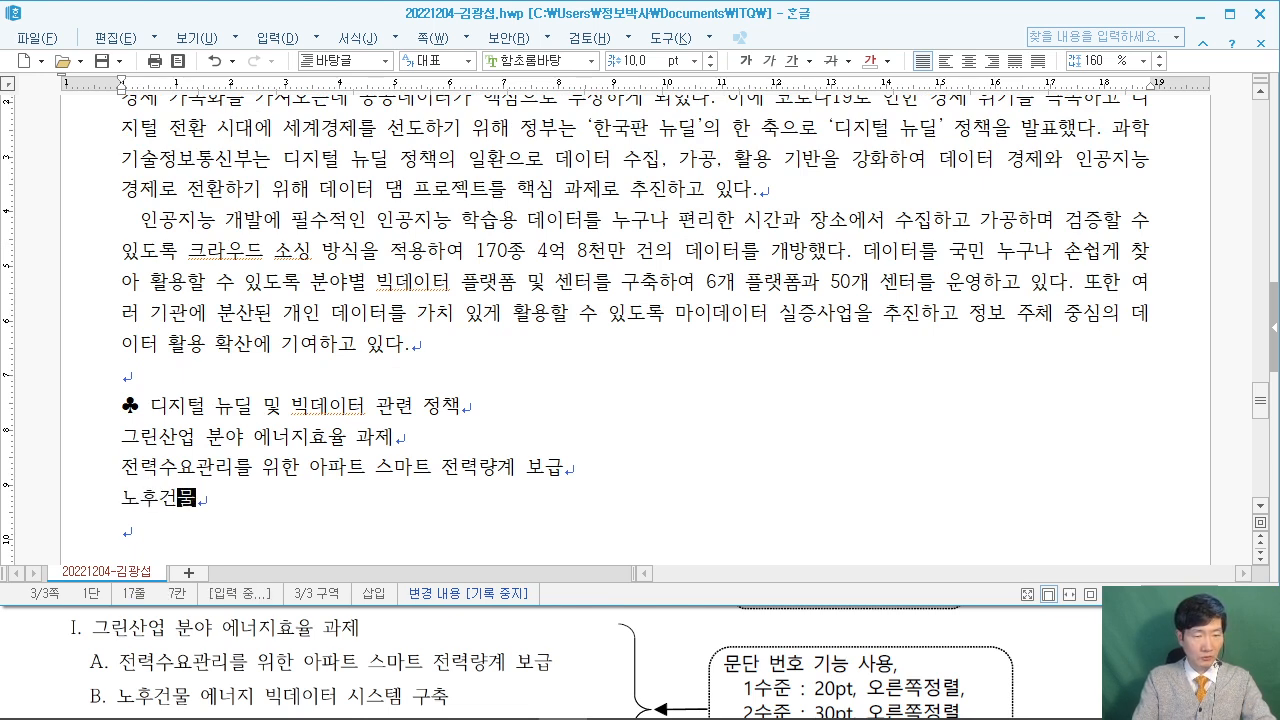
text( 에너지 빅데이터 시슷테)
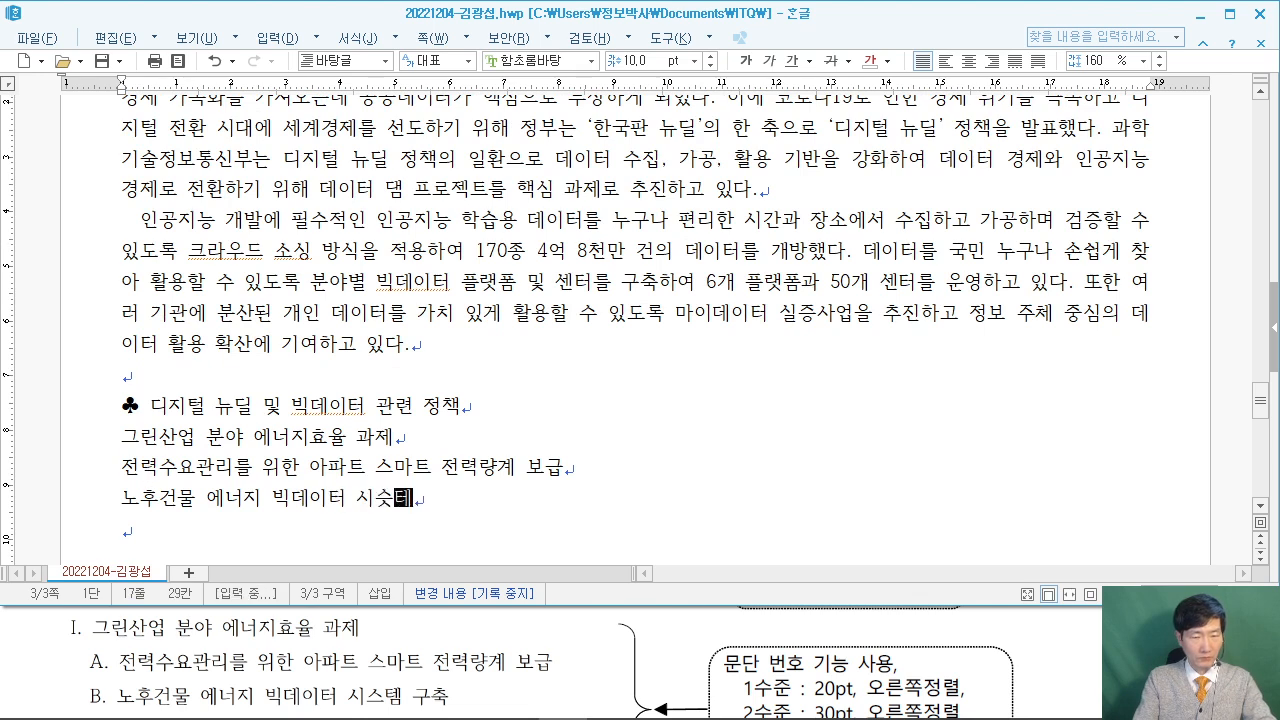
key(BackSpace)
key(BackSpace)
text(스템 구)
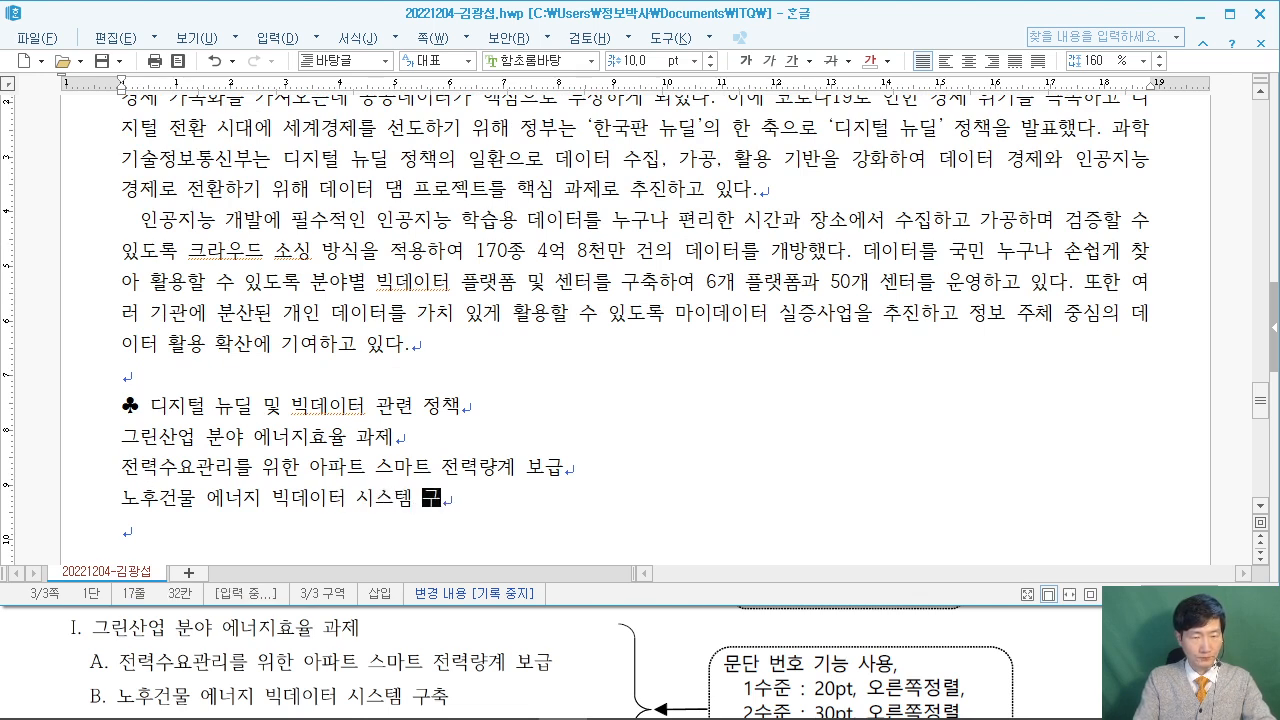
text(축)
key(Return)
Add items '일반행정 분야 스마트정부 과제' and '공공데이터 개방 및 이용 활성화 지원'.
key(alt+Tab)
scroll(600, 640, down, 1)
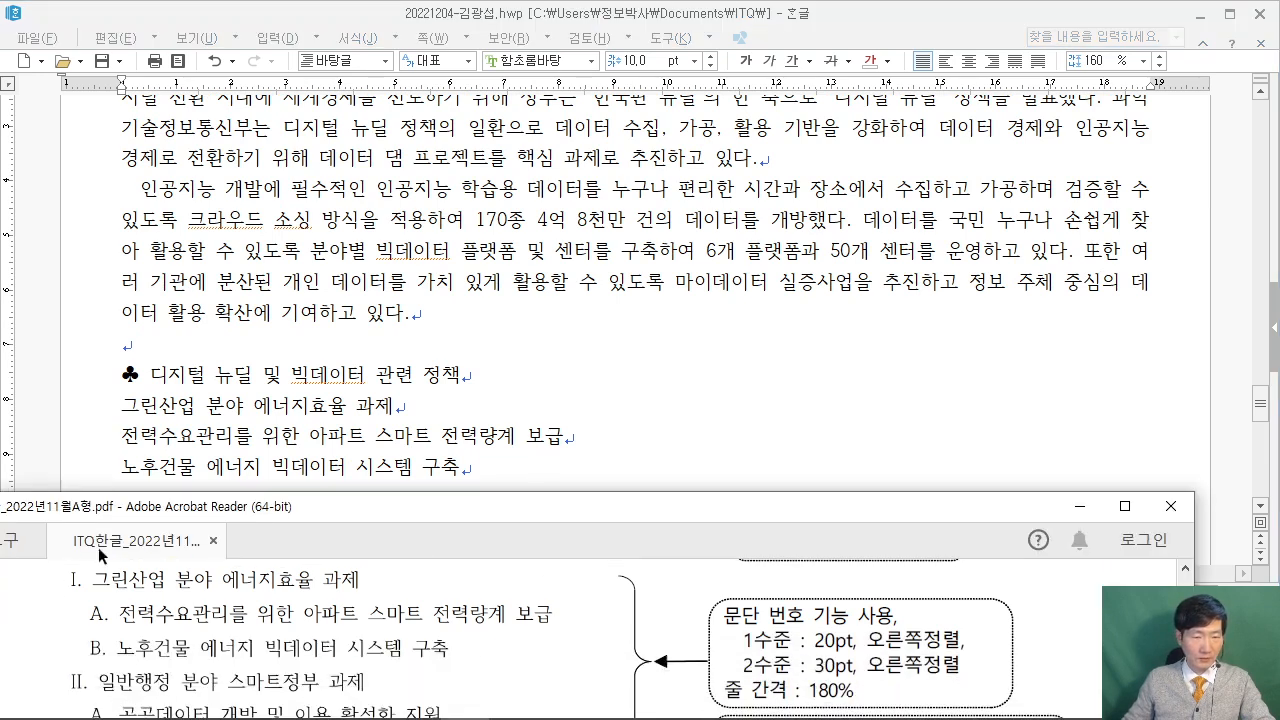
scroll(12, 610, down, 2)
click(155, 490)
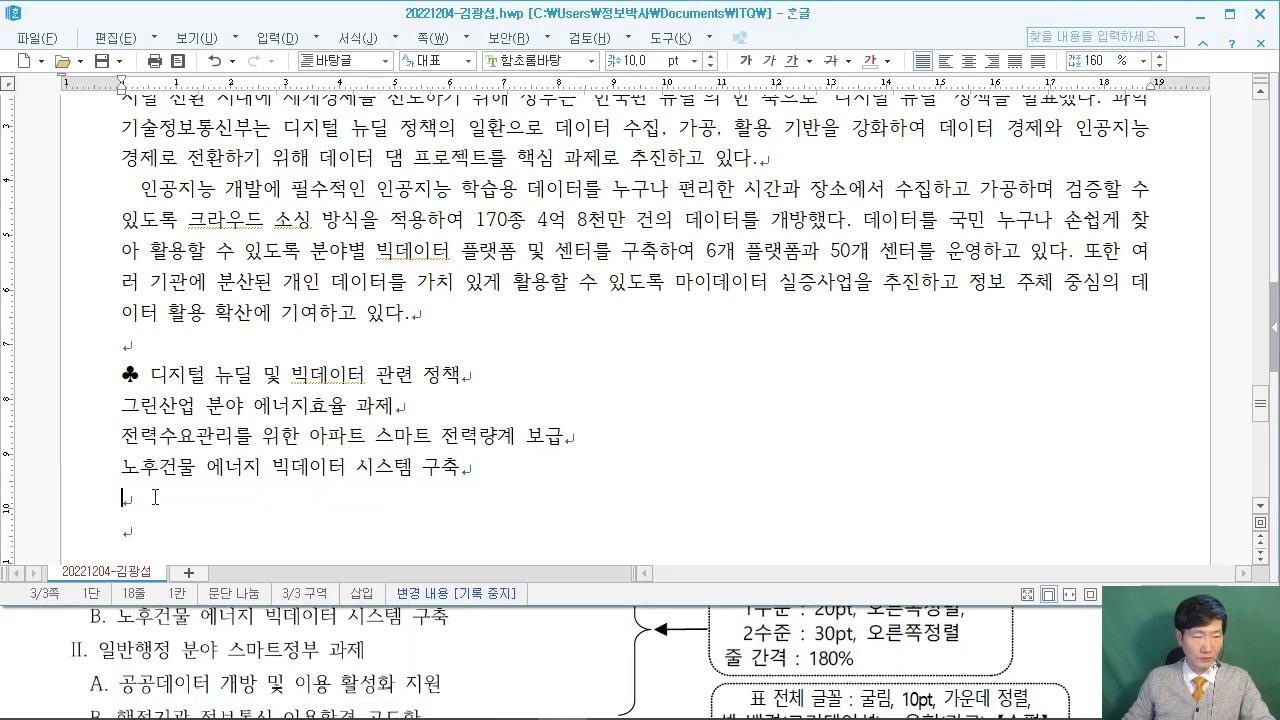
text(일반행정 )
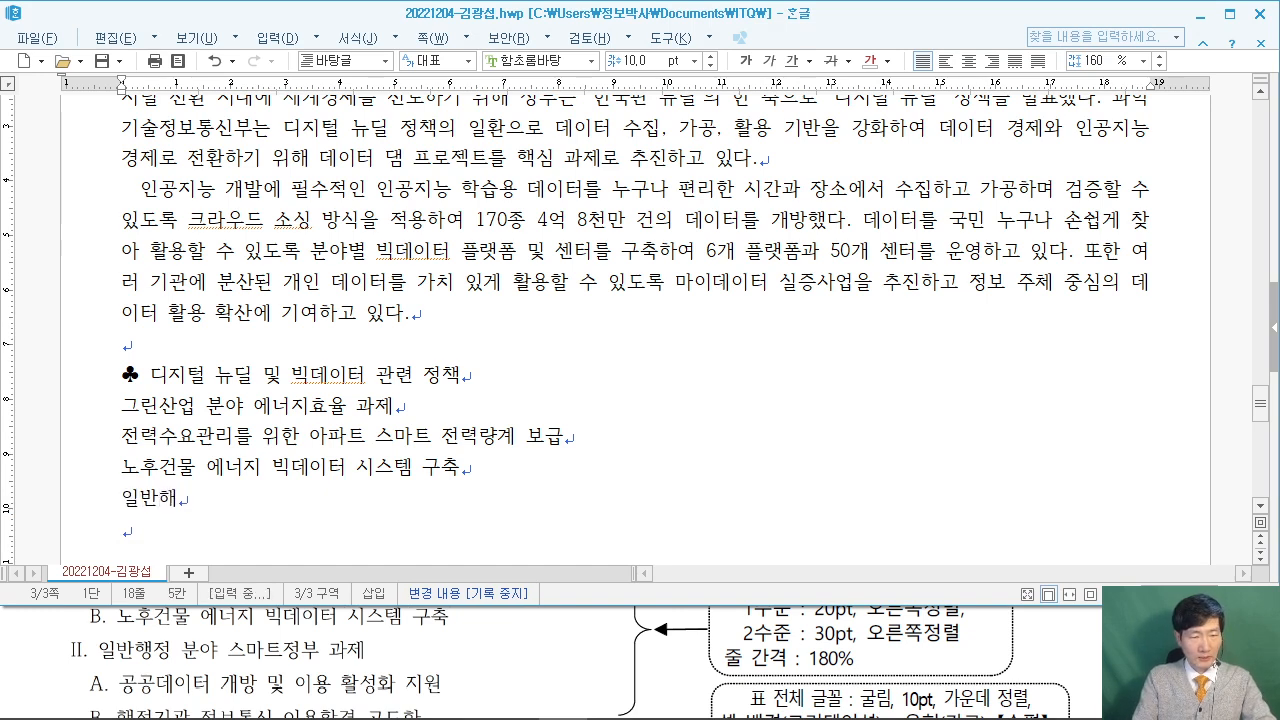
text(분야 스마트)
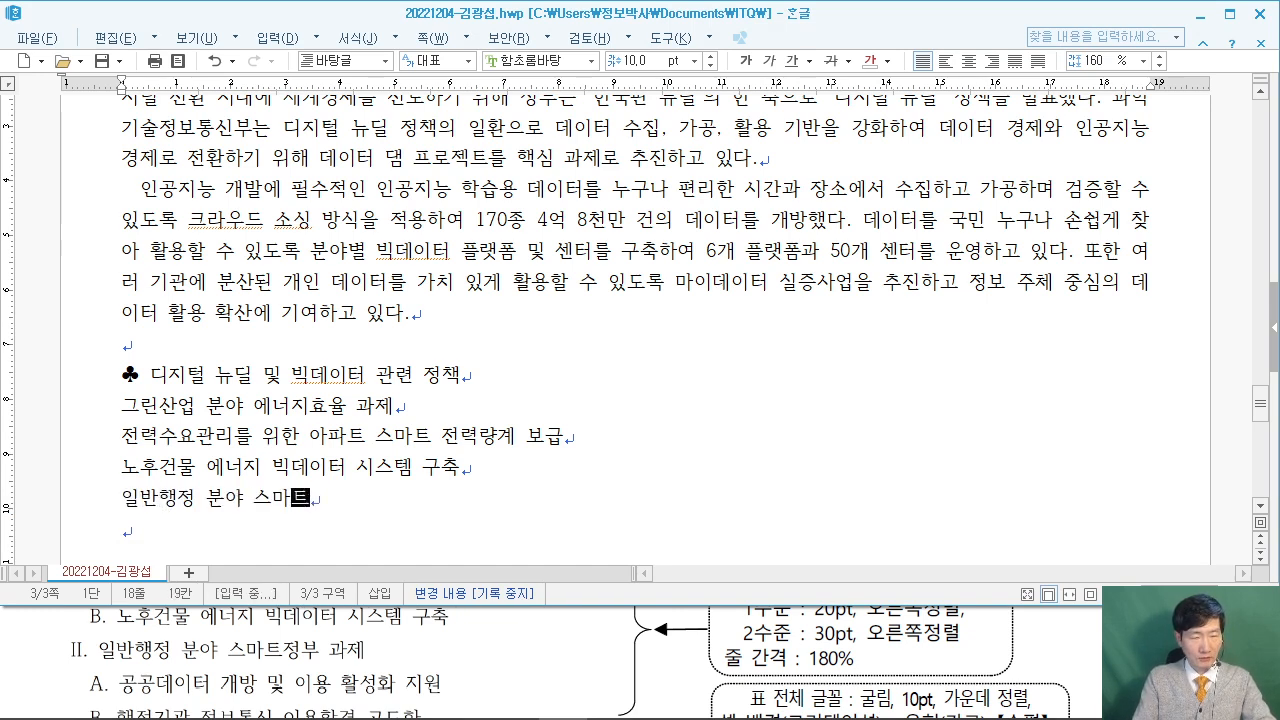
text(정부 과제)
key(Return)
text(공공데이터 )
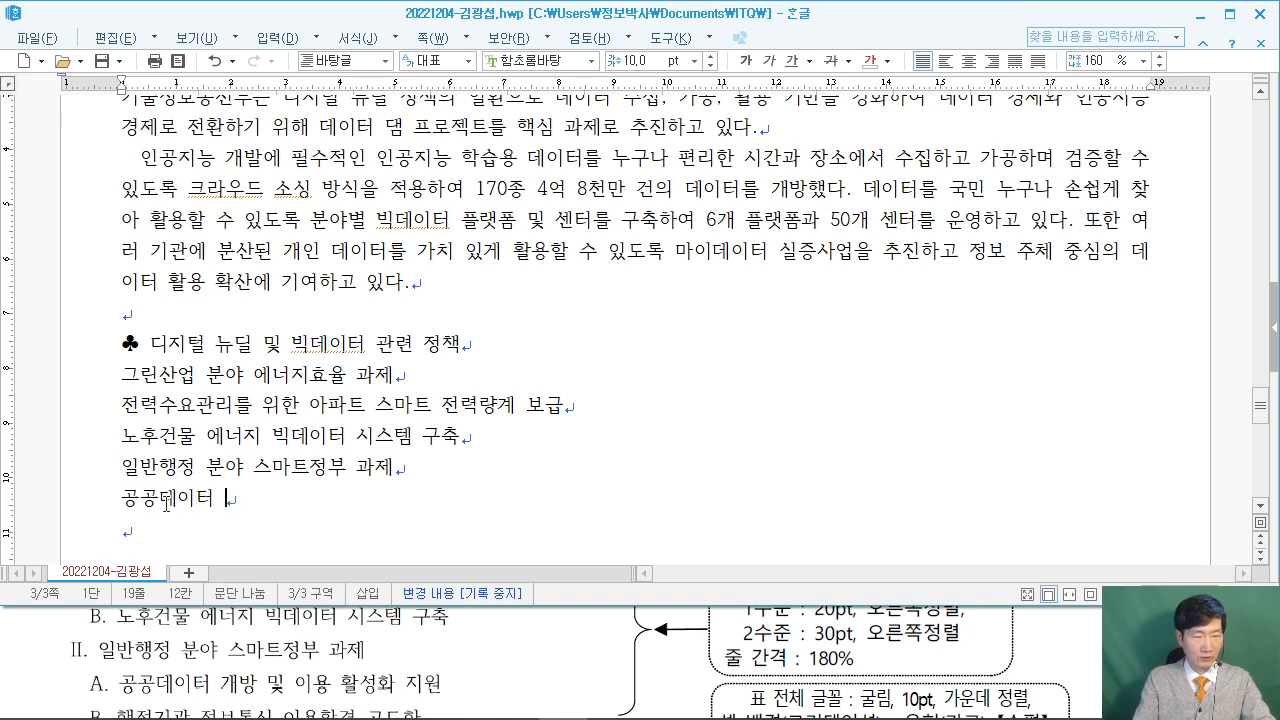
text(개바ㅇ 및 이용 활성화 지)
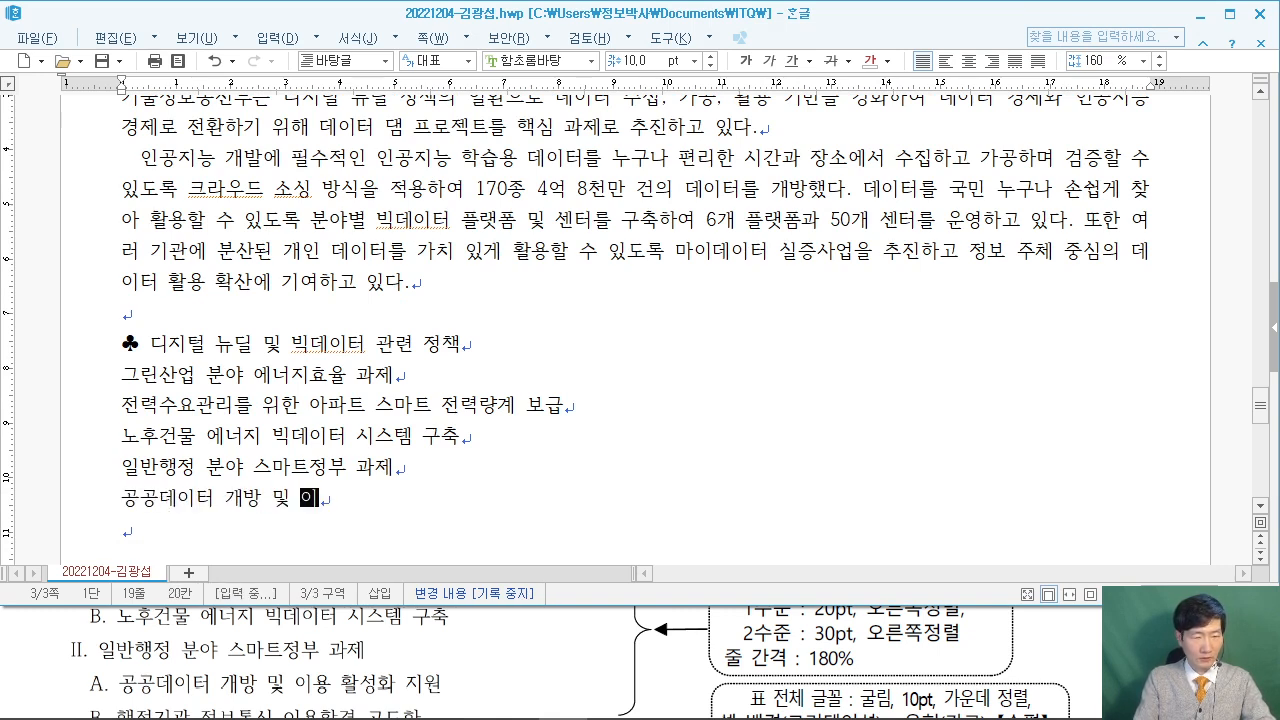
text(원)
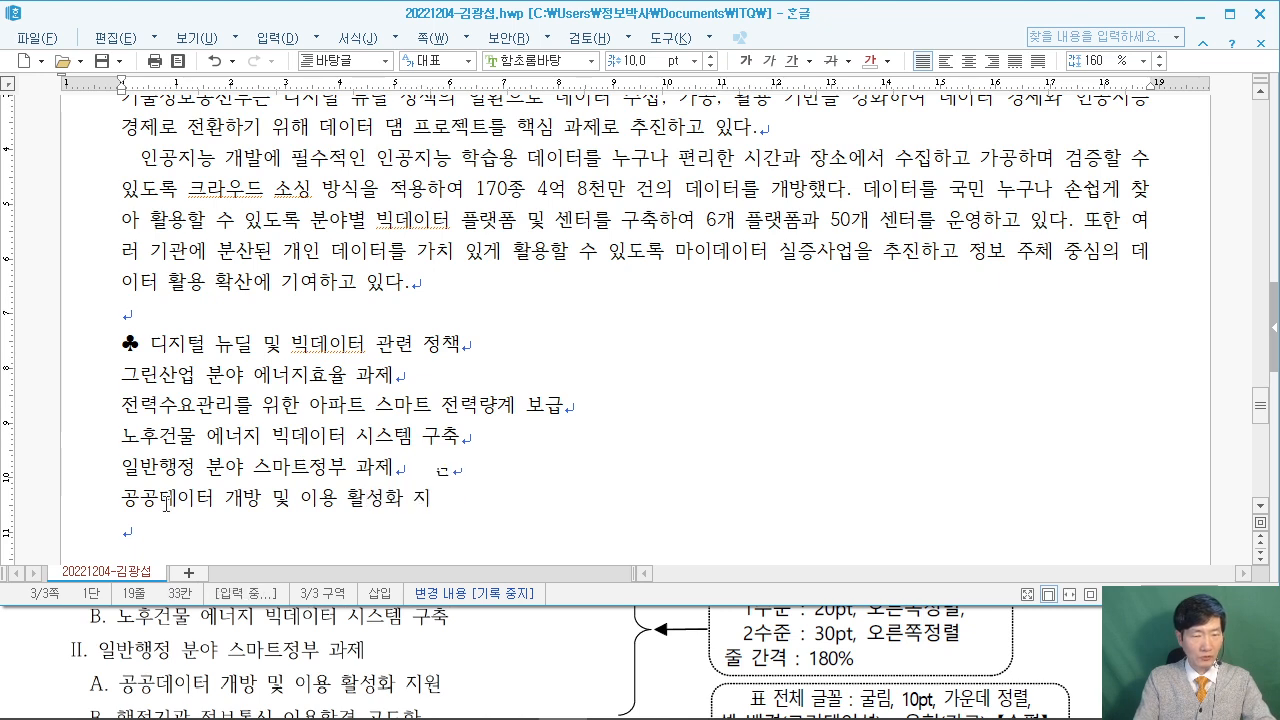
key(Return)
Add the final item '행정기관 정보통신 이용환경 고도화' followed by blank lines.
click(28, 645)
scroll(28, 645, down, 2)
click(172, 519)
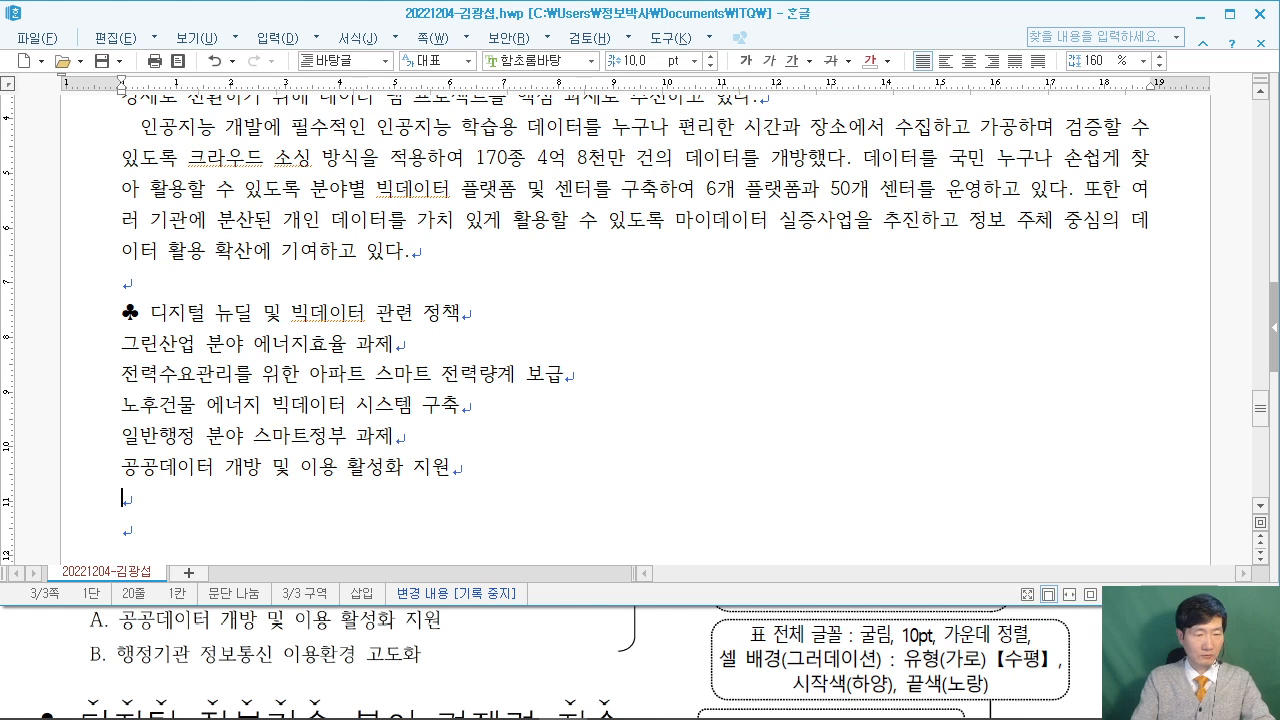
text(행저기관 정보통신 시)
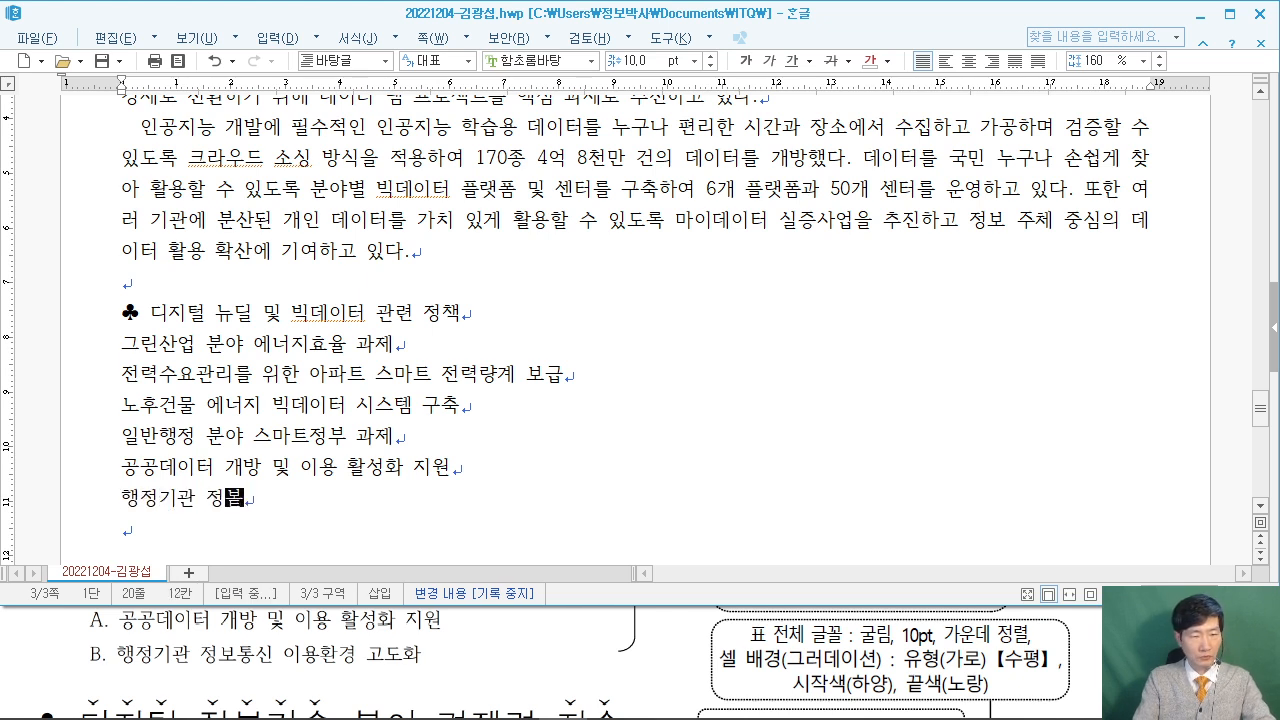
text(이용)
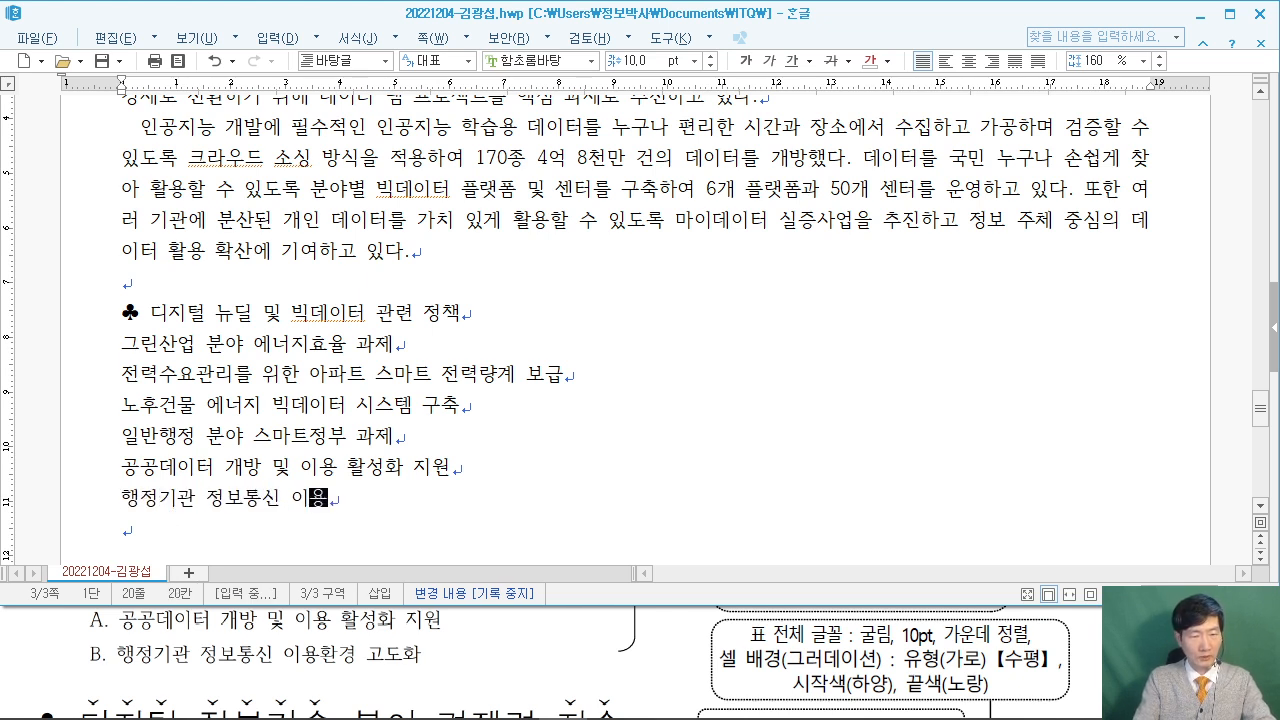
text(환경 고도화)
key(Return)
key(Return)
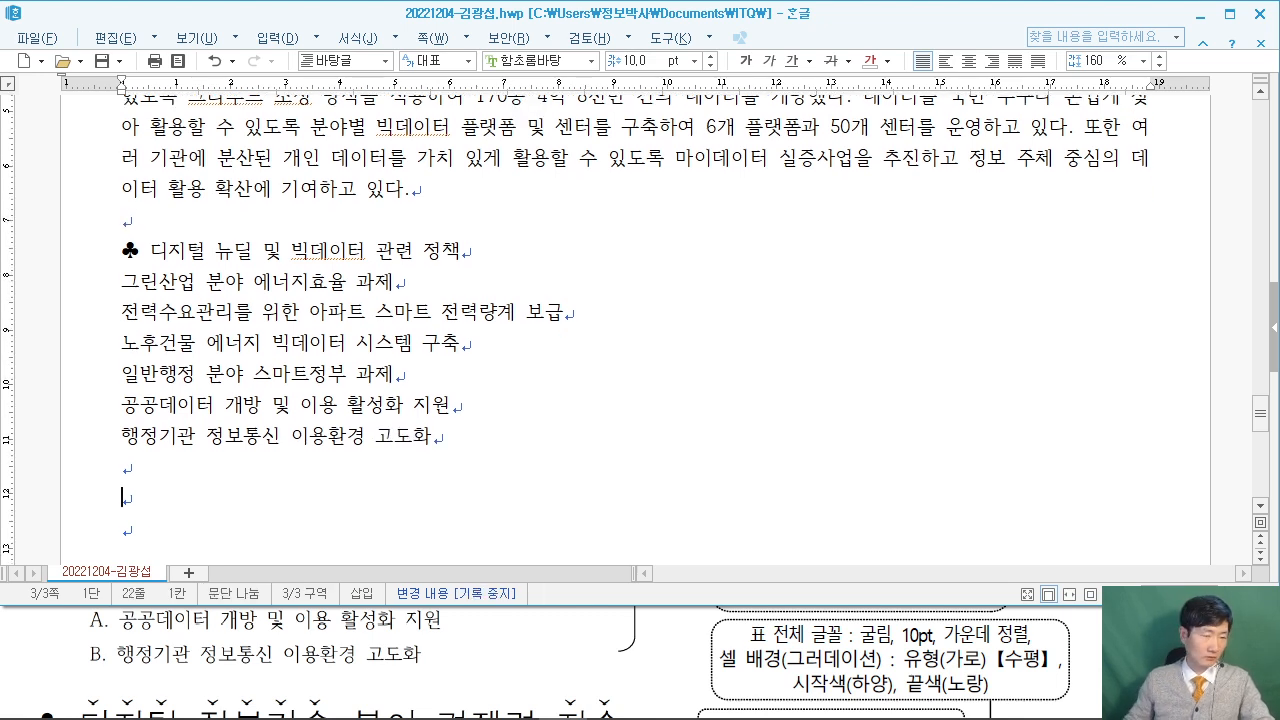
click(26, 634)
Copy the ♣ from the earlier heading to the new line and type '디지털 정보기술 분야 경쟁력 지수'.
scroll(26, 650, down, 2)
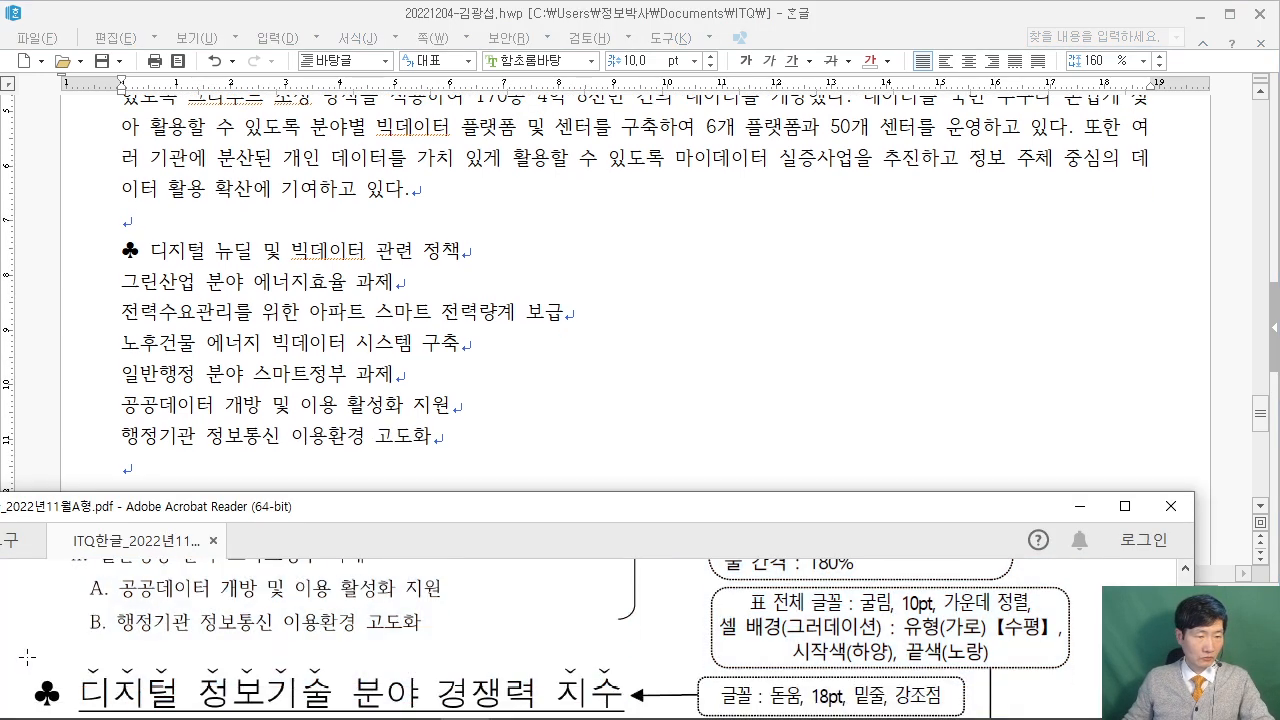
click(152, 262)
click(124, 250)
drag(150, 250, 121, 250)
right_click(150, 252)
click(189, 283)
right_click(143, 508)
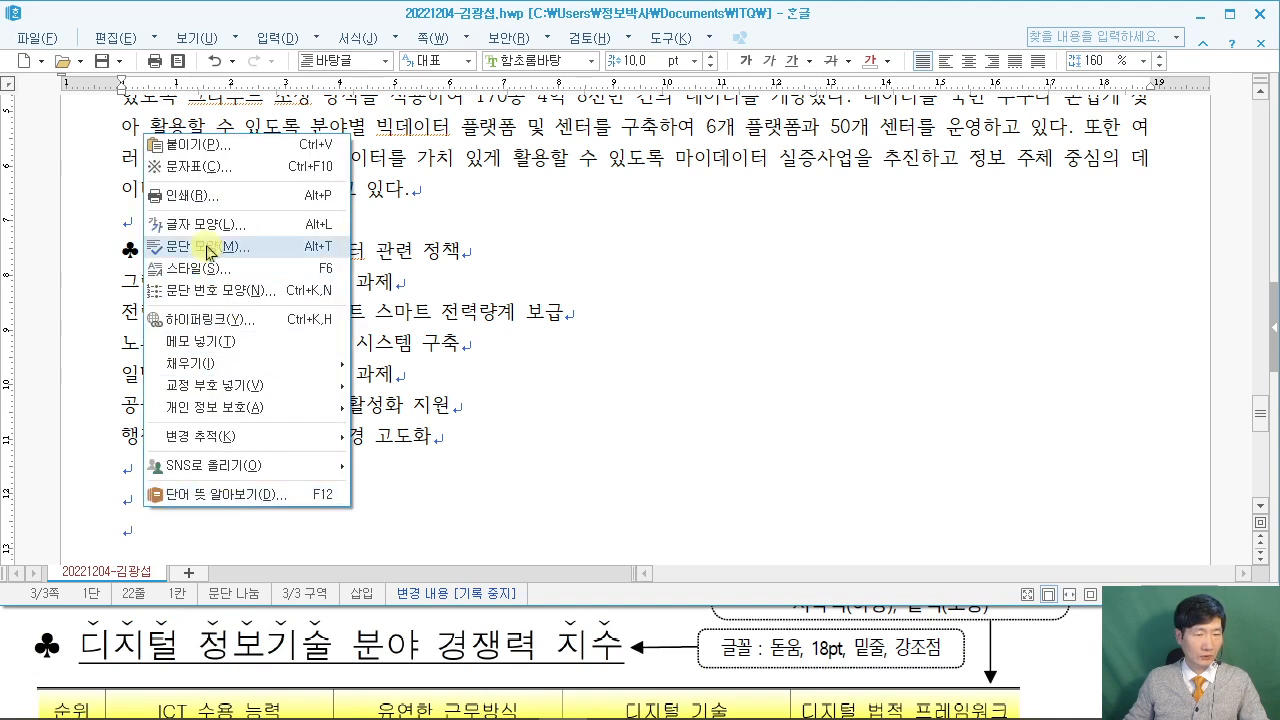
click(214, 146)
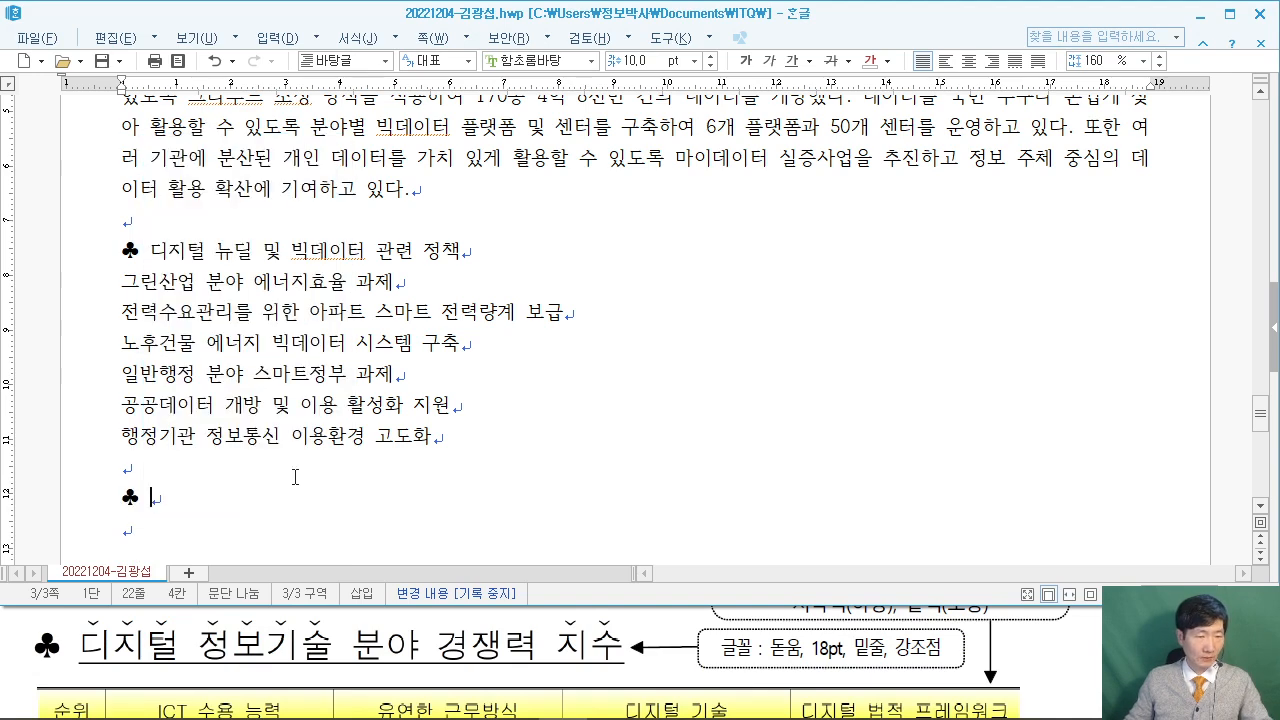
text(디지털 정보)
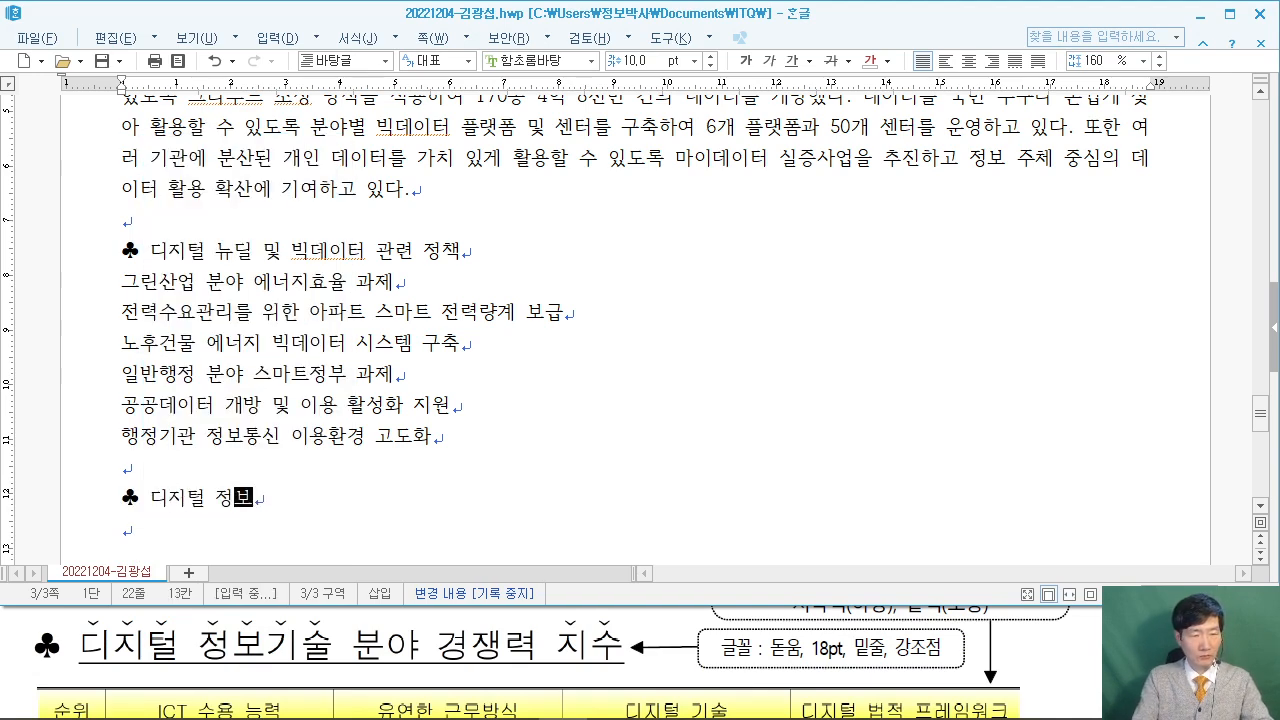
text(깃술 분야 경쟁)
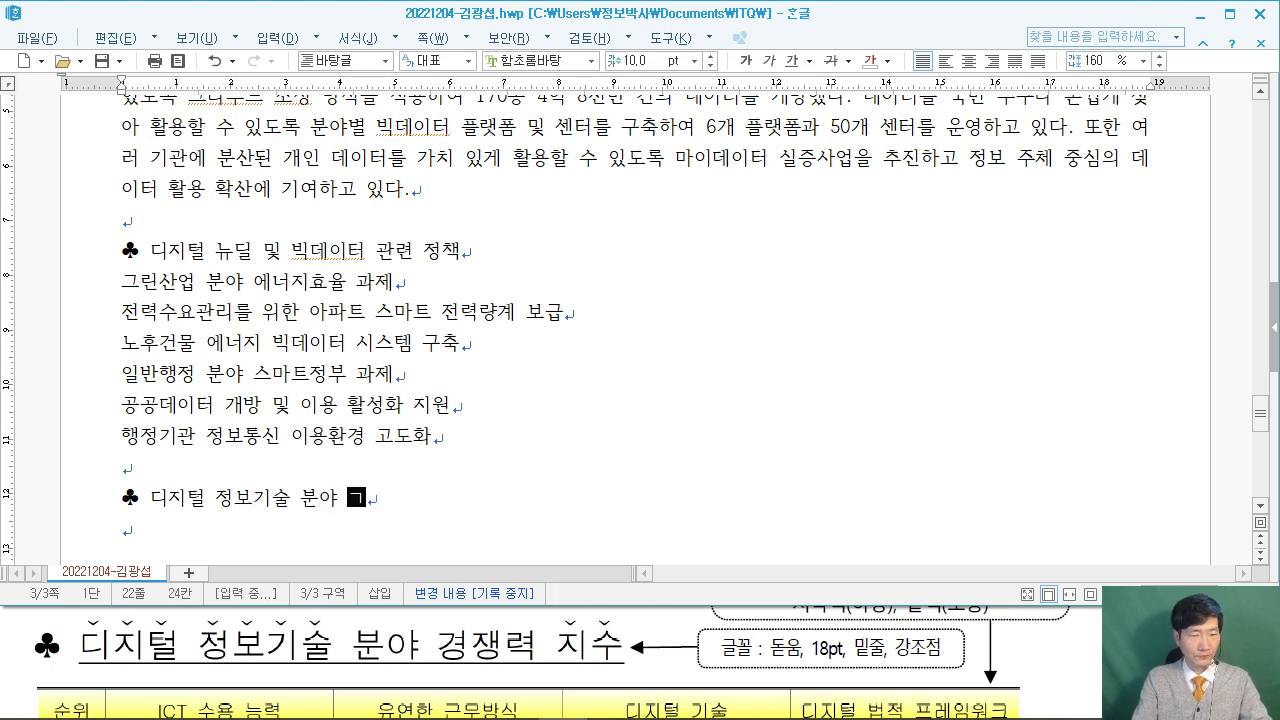
text(력 지수)
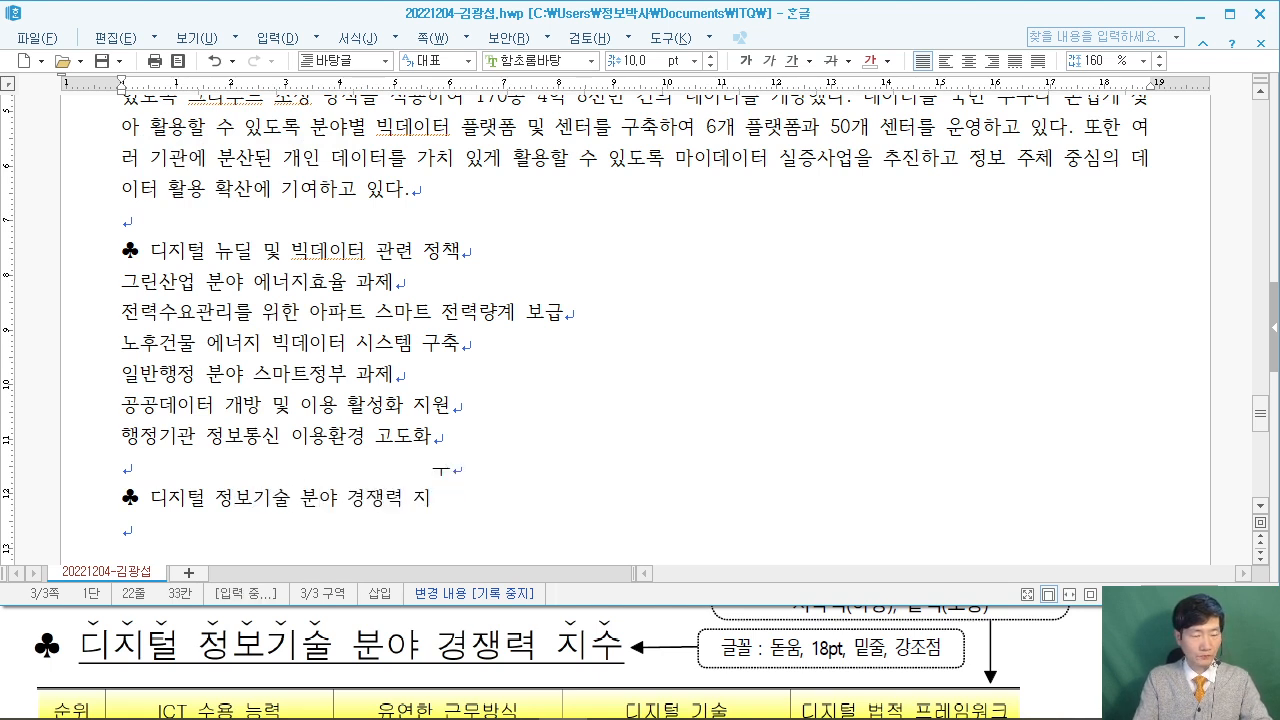
key(Return)
key(alt+Tab)
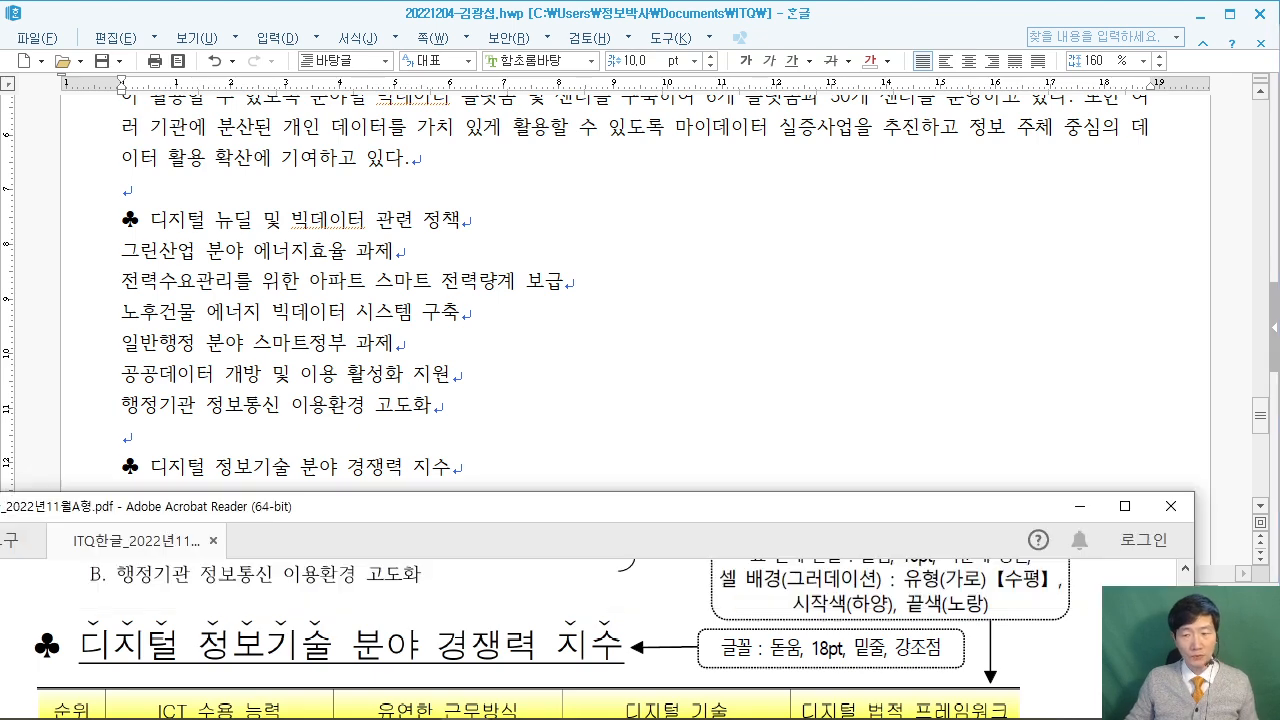
scroll(600, 640, down, 2)
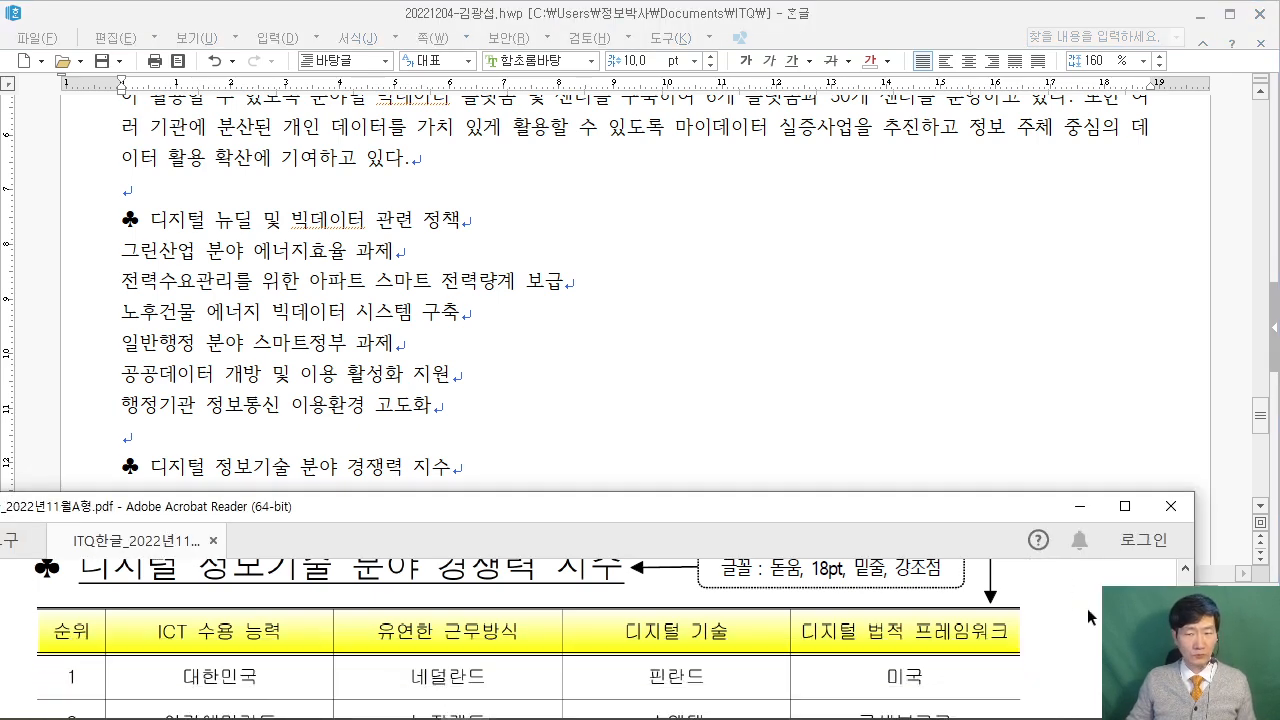
click(1124, 506)
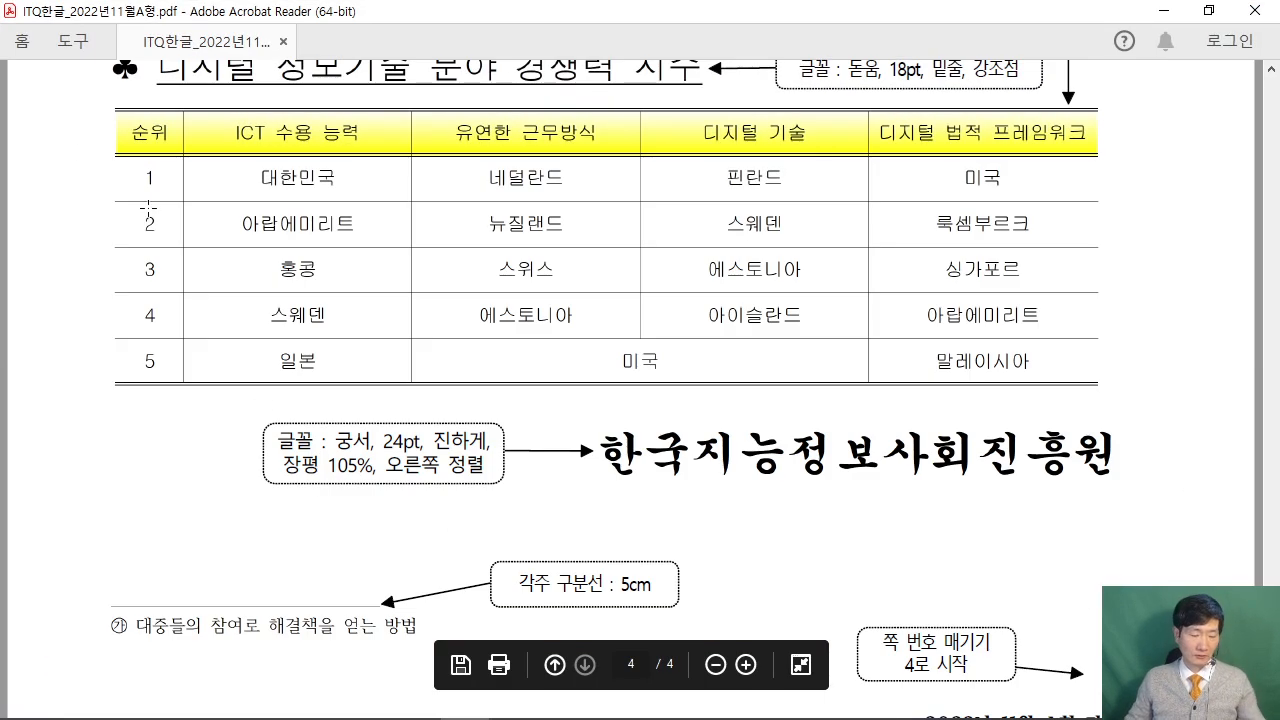
drag(114, 129, 222, 141)
drag(152, 183, 226, 170)
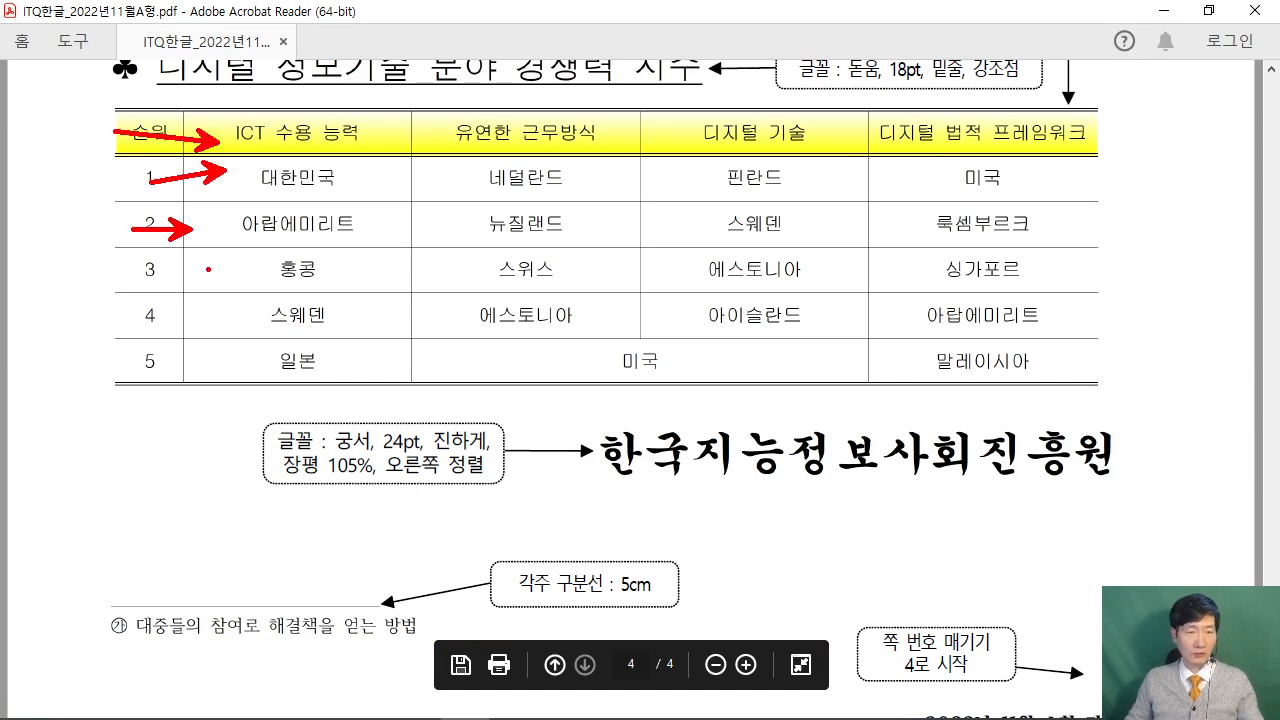
drag(150, 269, 207, 269)
drag(166, 316, 216, 315)
drag(174, 363, 211, 351)
drag(168, 80, 157, 140)
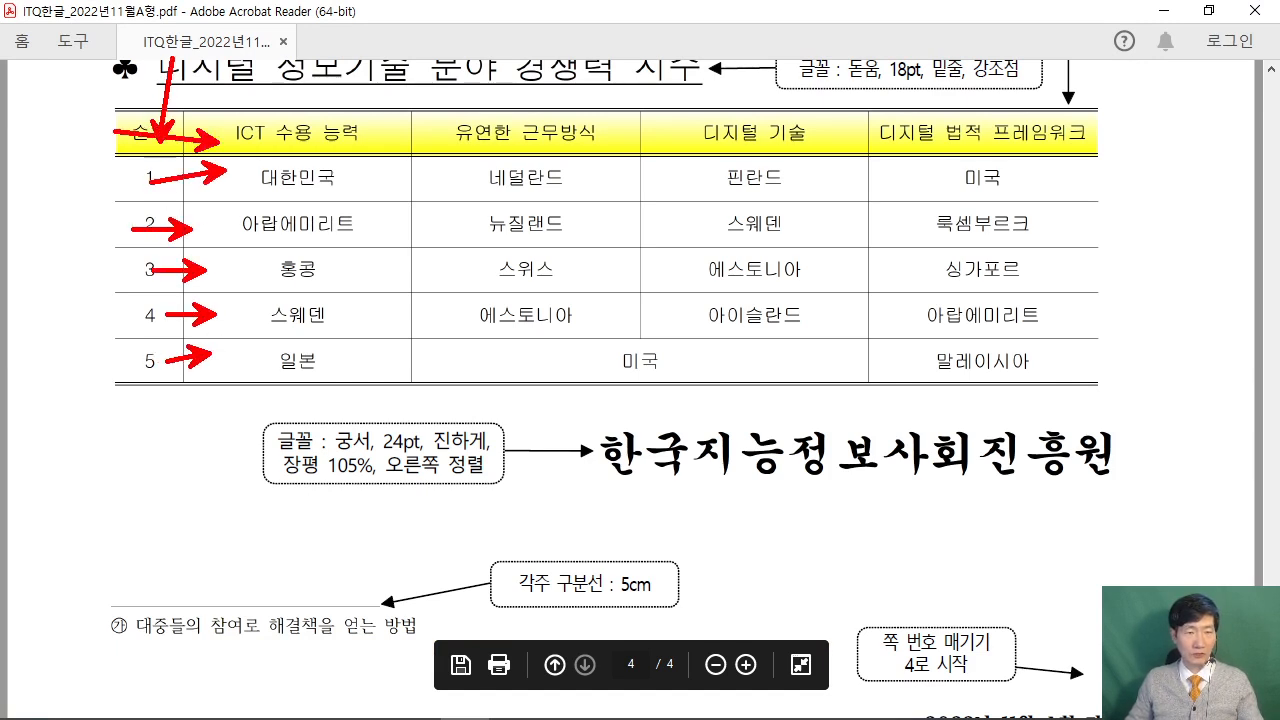
drag(334, 78, 316, 134)
drag(616, 82, 577, 155)
drag(772, 80, 741, 150)
drag(966, 70, 942, 138)
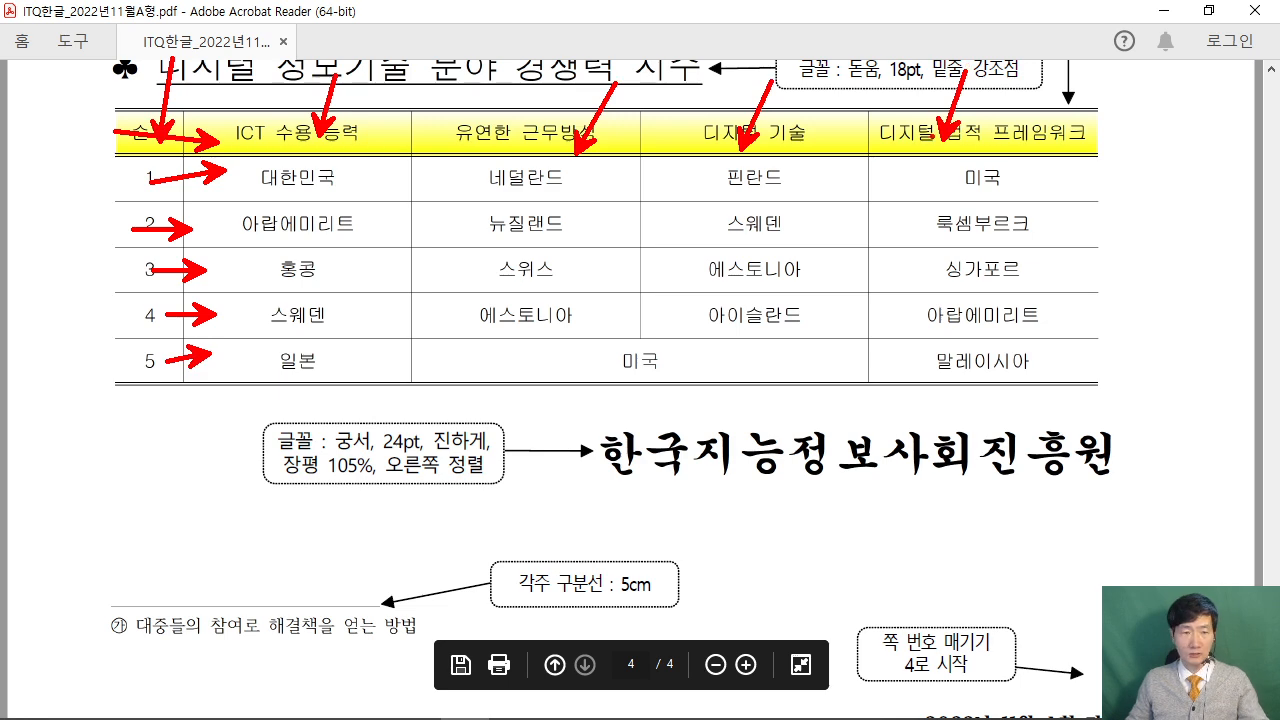
key(e)
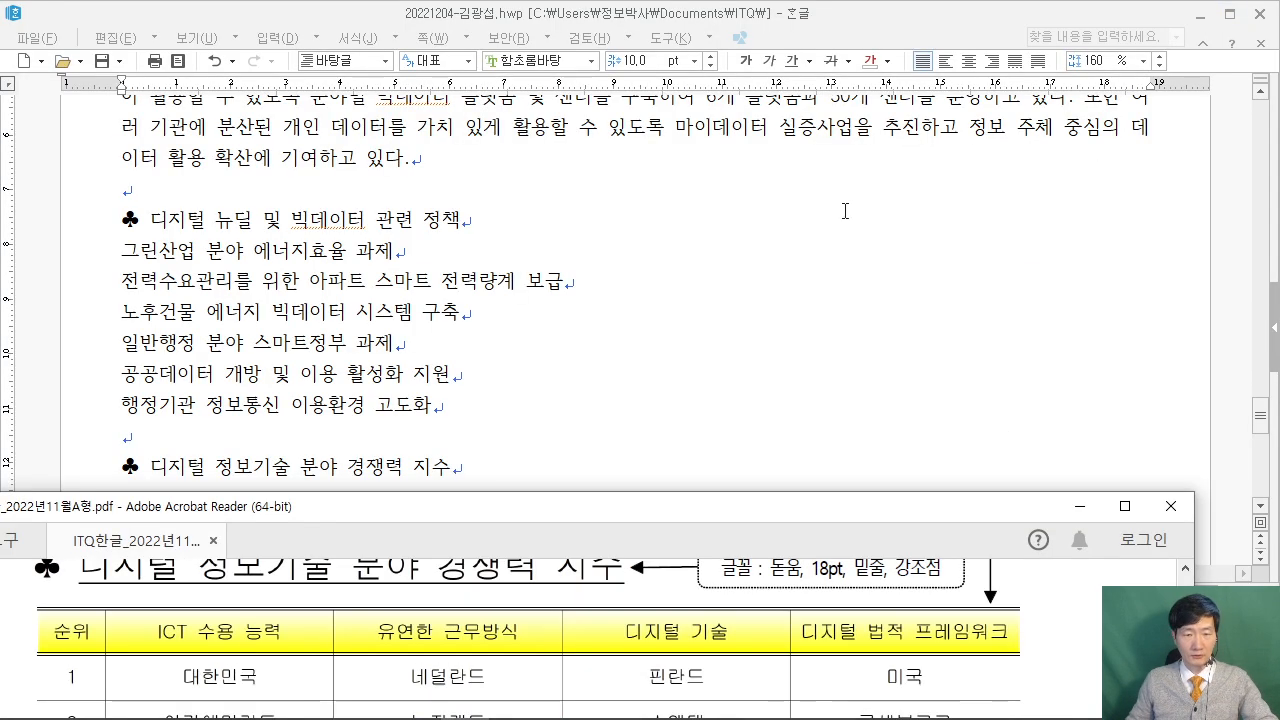
click(1209, 10)
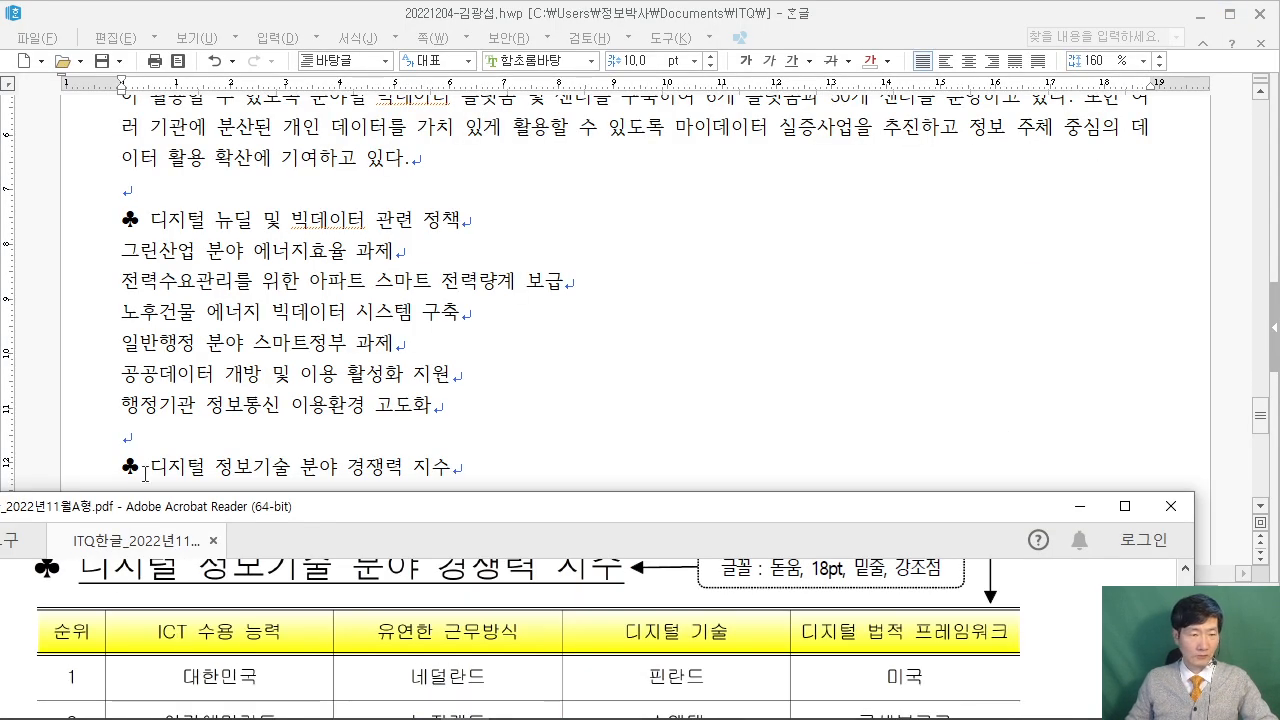
Sketch handwritten screen-pen notes explaining the table shortcut.
click(146, 474)
mouse_move(232, 92)
mouse_down()
mouse_move(254, 162)
mouse_move(502, 260)
mouse_up()
mouse_move(305, 165)
mouse_down()
mouse_move(340, 134)
mouse_move(418, 155)
mouse_move(500, 206)
mouse_up()
drag(590, 104, 566, 211)
drag(518, 178, 600, 175)
drag(614, 108, 776, 242)
drag(686, 155, 680, 216)
mouse_move(688, 180)
mouse_down()
mouse_move(728, 212)
mouse_move(745, 132)
mouse_up()
drag(834, 250, 800, 330)
drag(896, 86, 1124, 246)
drag(972, 128, 1006, 172)
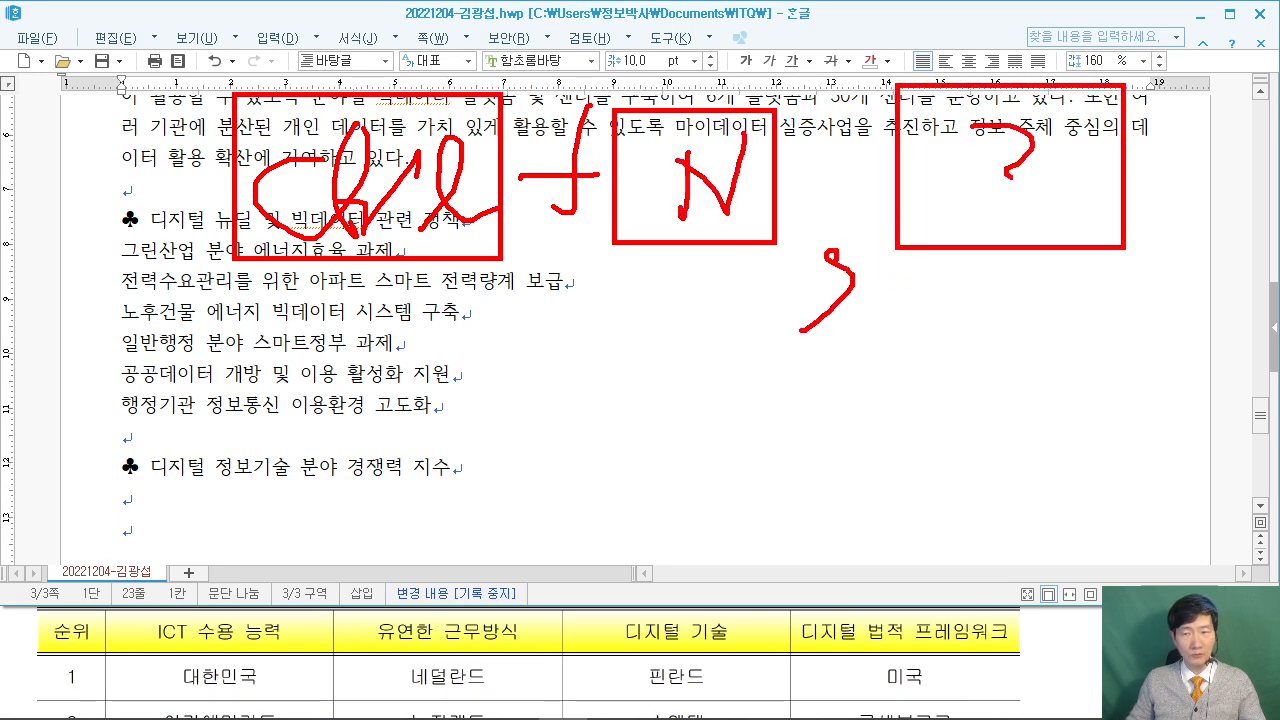
mouse_move(872, 288)
mouse_down()
mouse_move(924, 410)
mouse_move(1132, 410)
mouse_up()
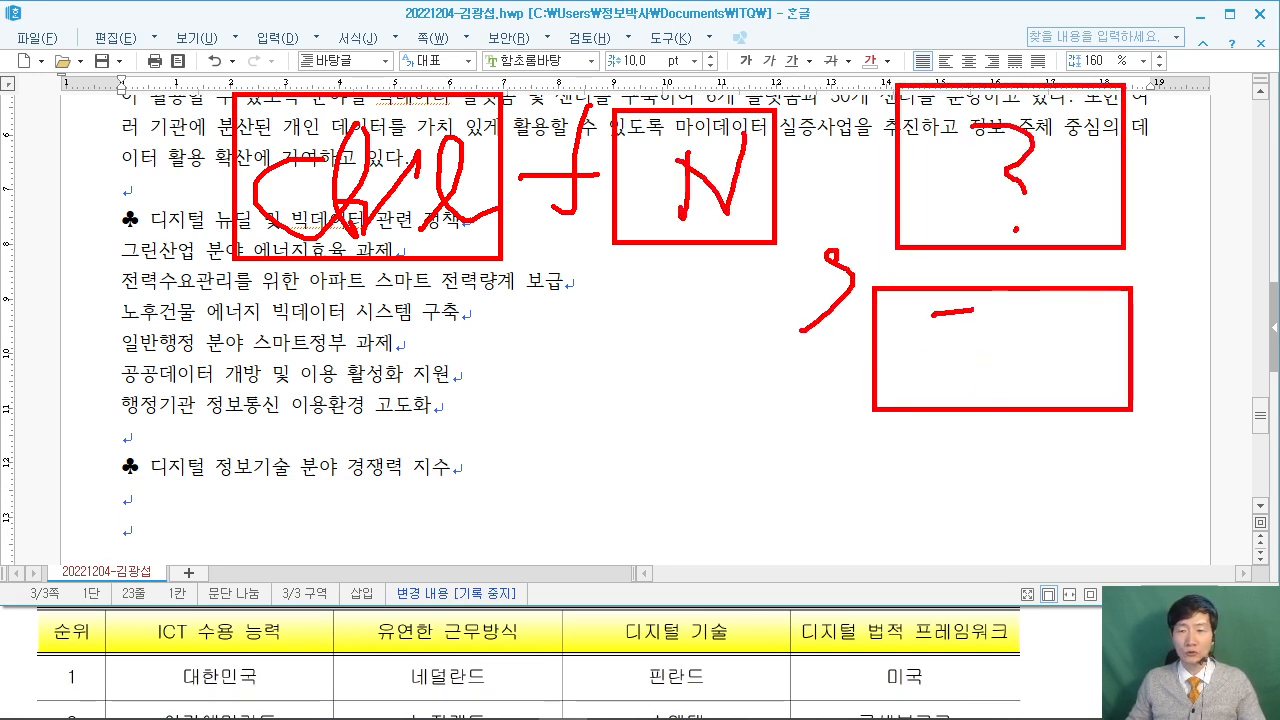
click(906, 488)
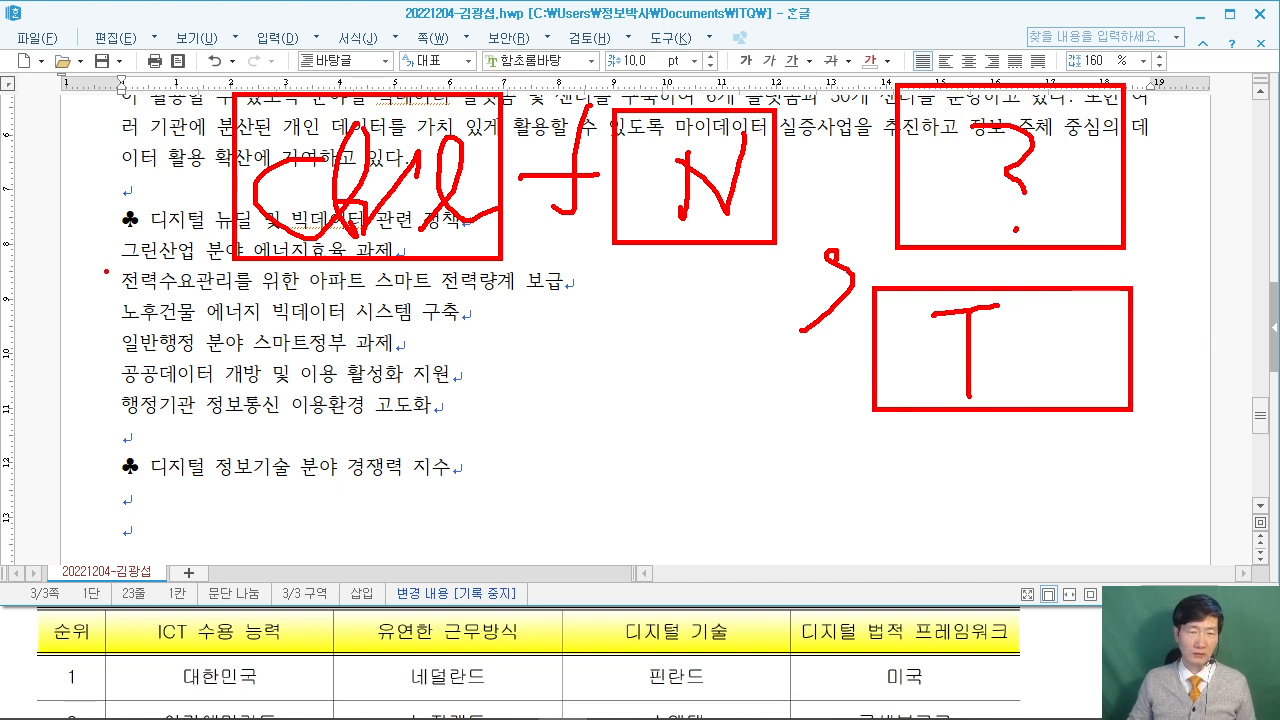
Finish the pen notes, clear them, and delete the extra blank line under the heading.
drag(102, 277, 332, 166)
drag(338, 220, 267, 356)
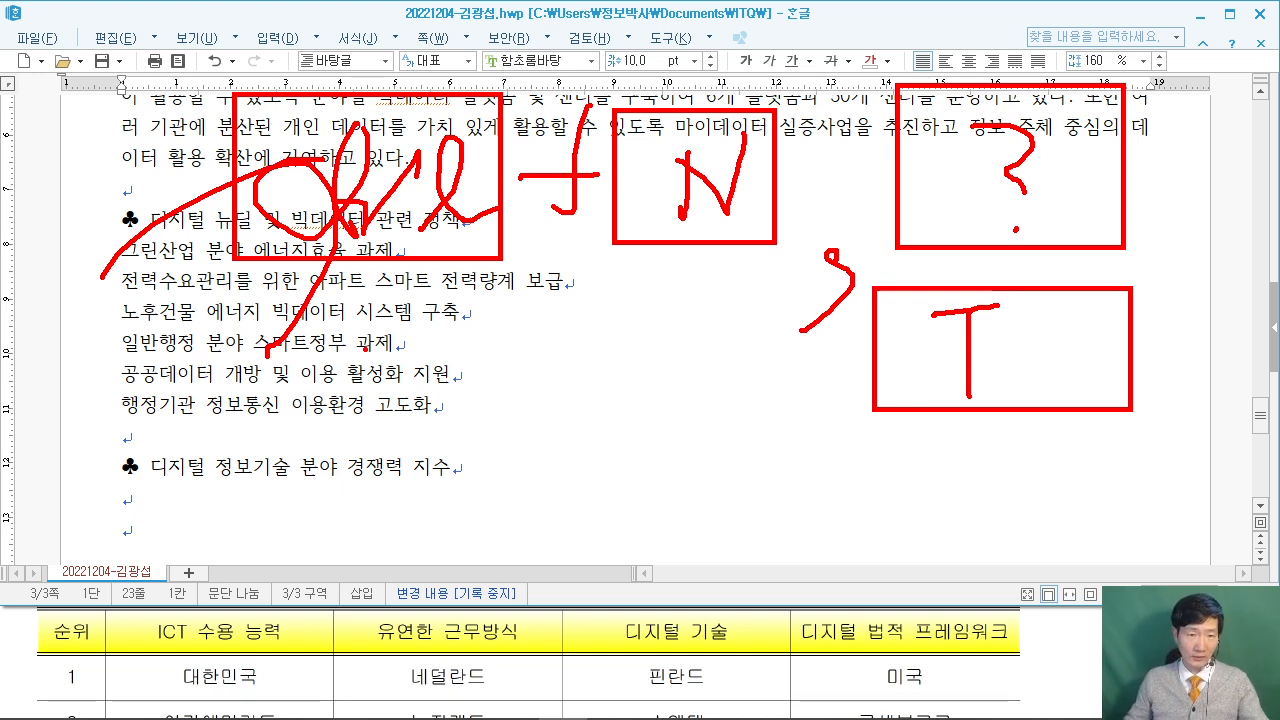
key(Escape)
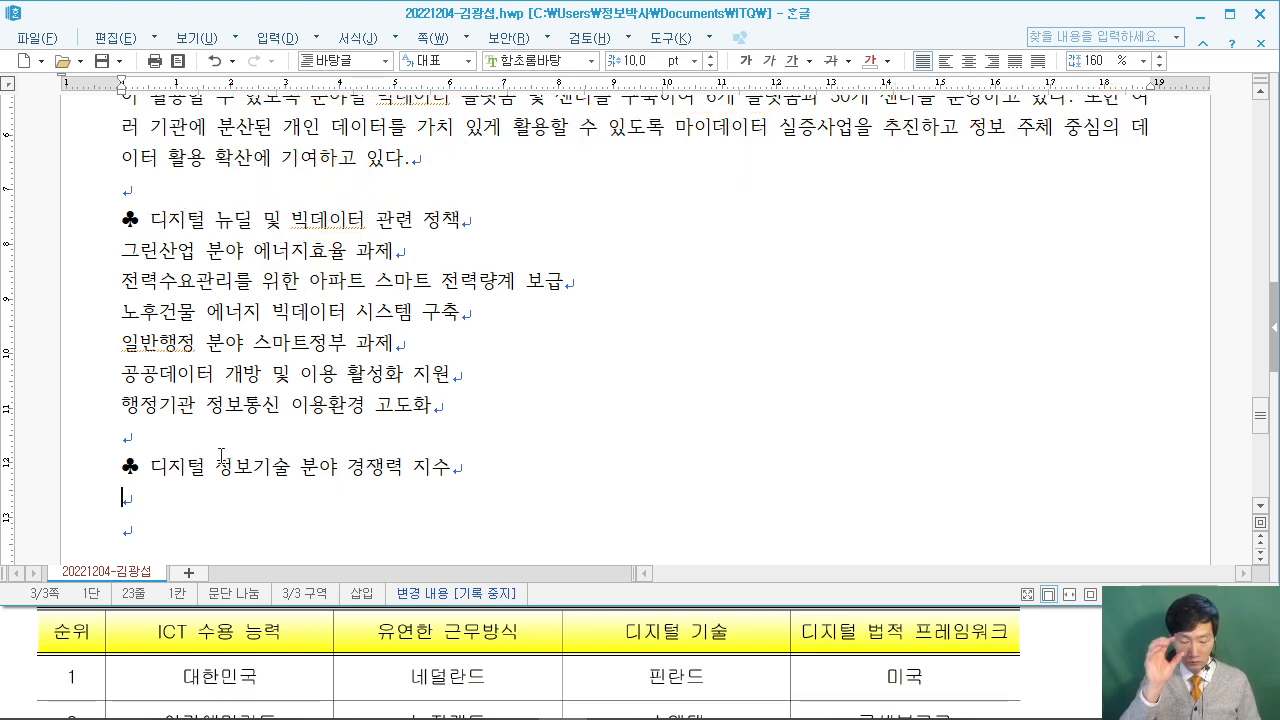
key(BackSpace)
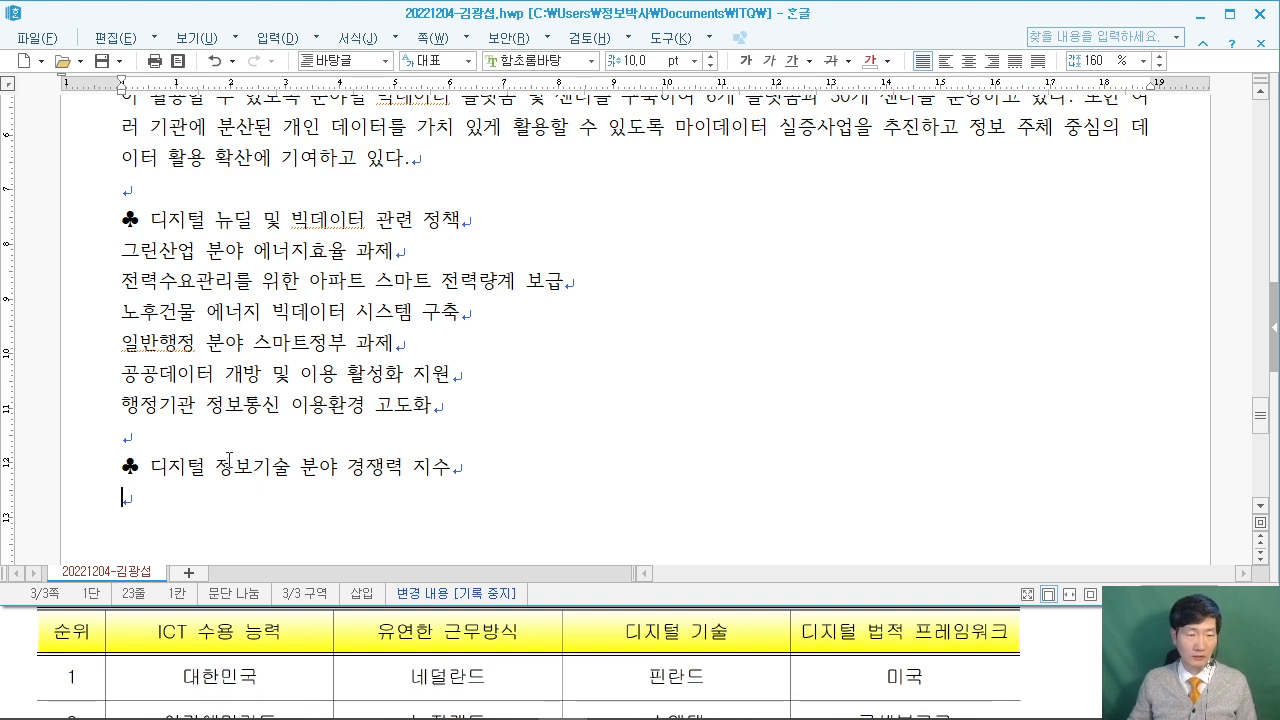
Insert a 6-row, 5-column table with Ctrl+N, T below the heading.
key(ctrl+n)
key(t)
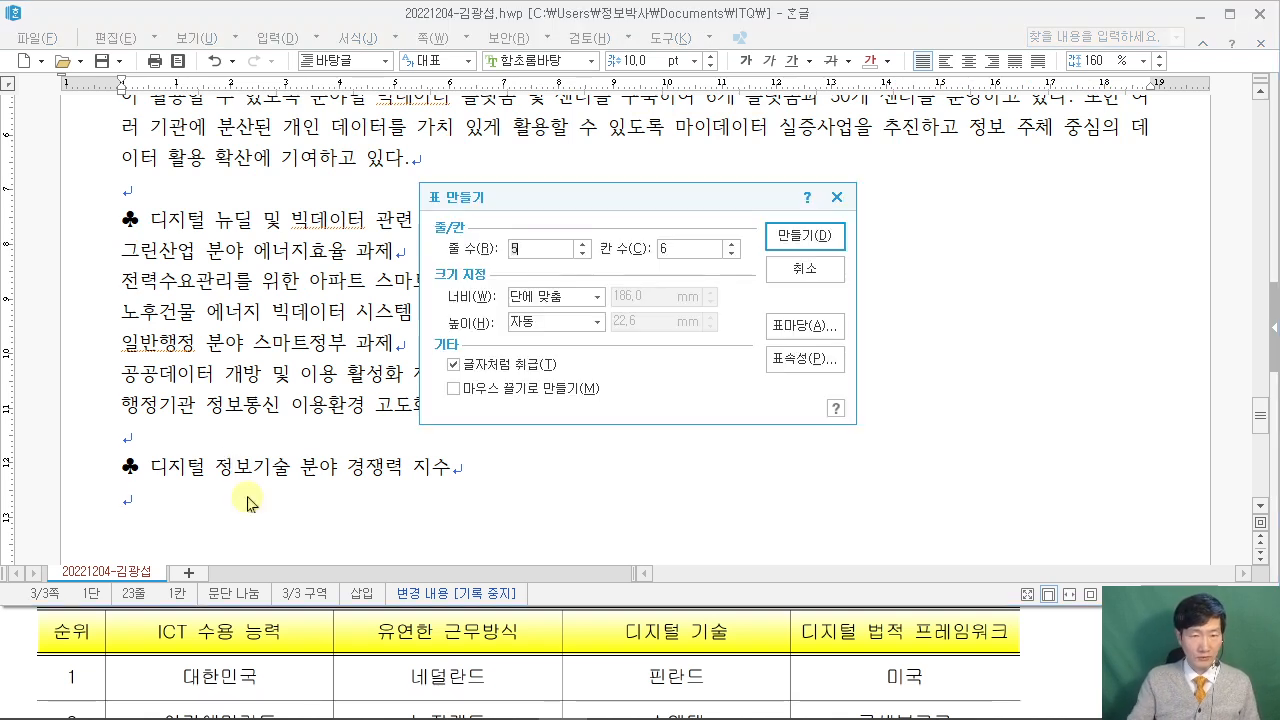
click(466, 248)
click(648, 248)
text(5)
click(582, 243)
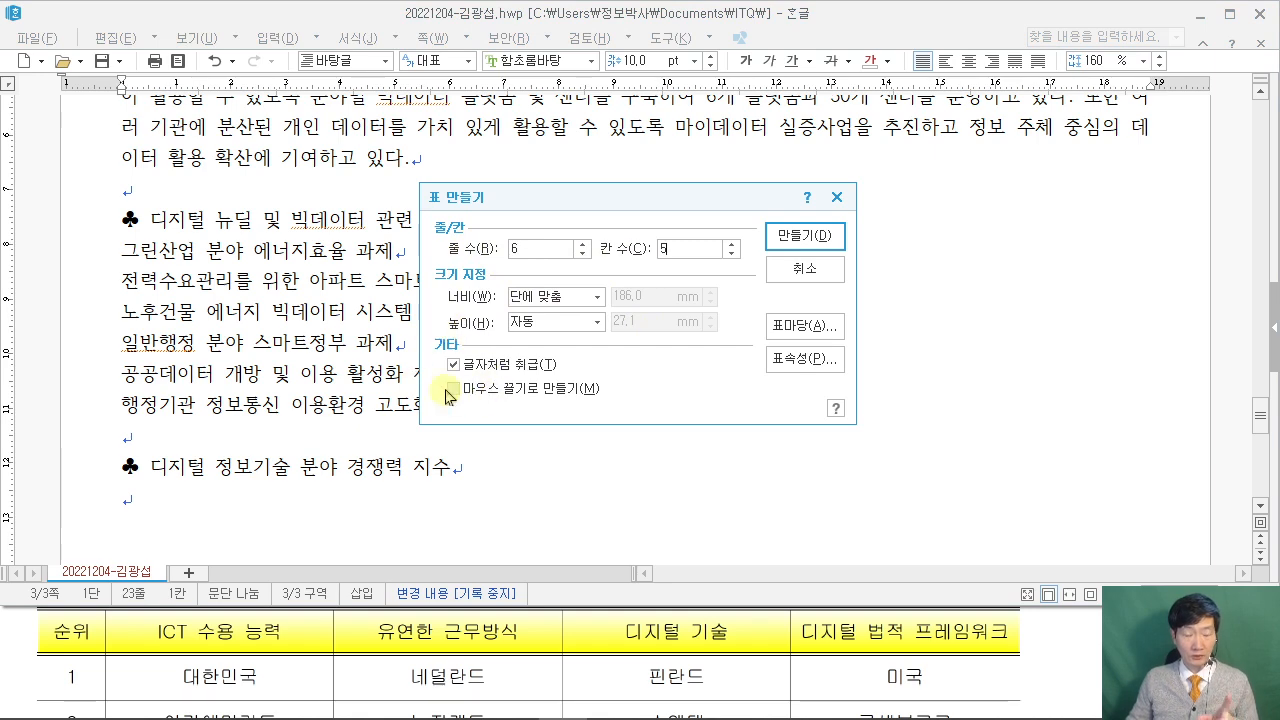
click(803, 240)
scroll(366, 371, down, 3)
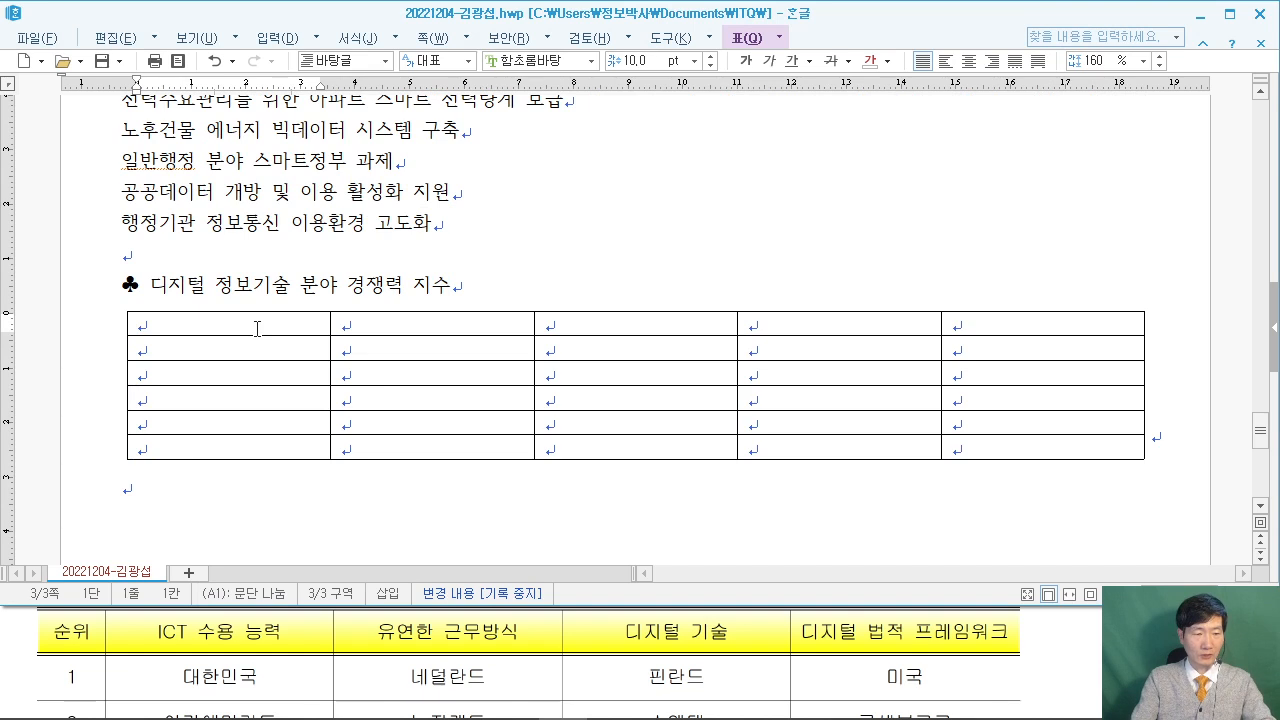
Enter 순위 in the first header cell and adjust the column widths to fit the headings.
text(순우)
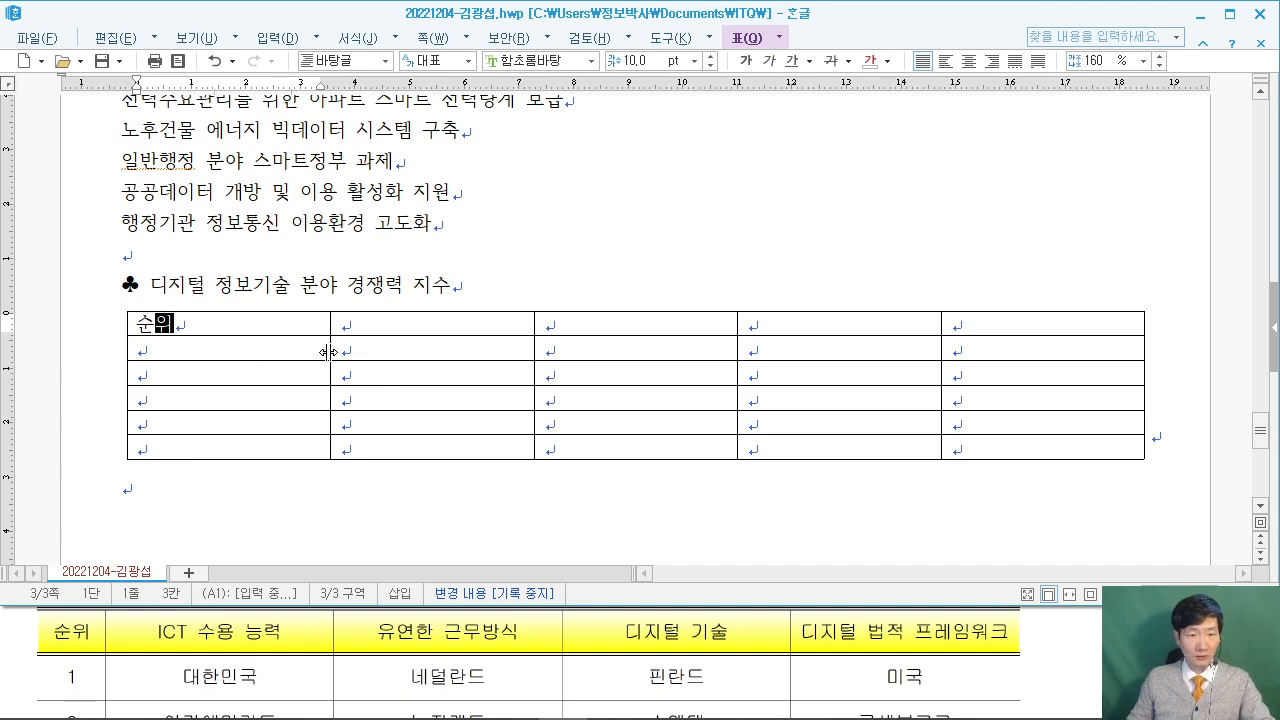
drag(330, 352, 326, 352)
drag(210, 352, 204, 352)
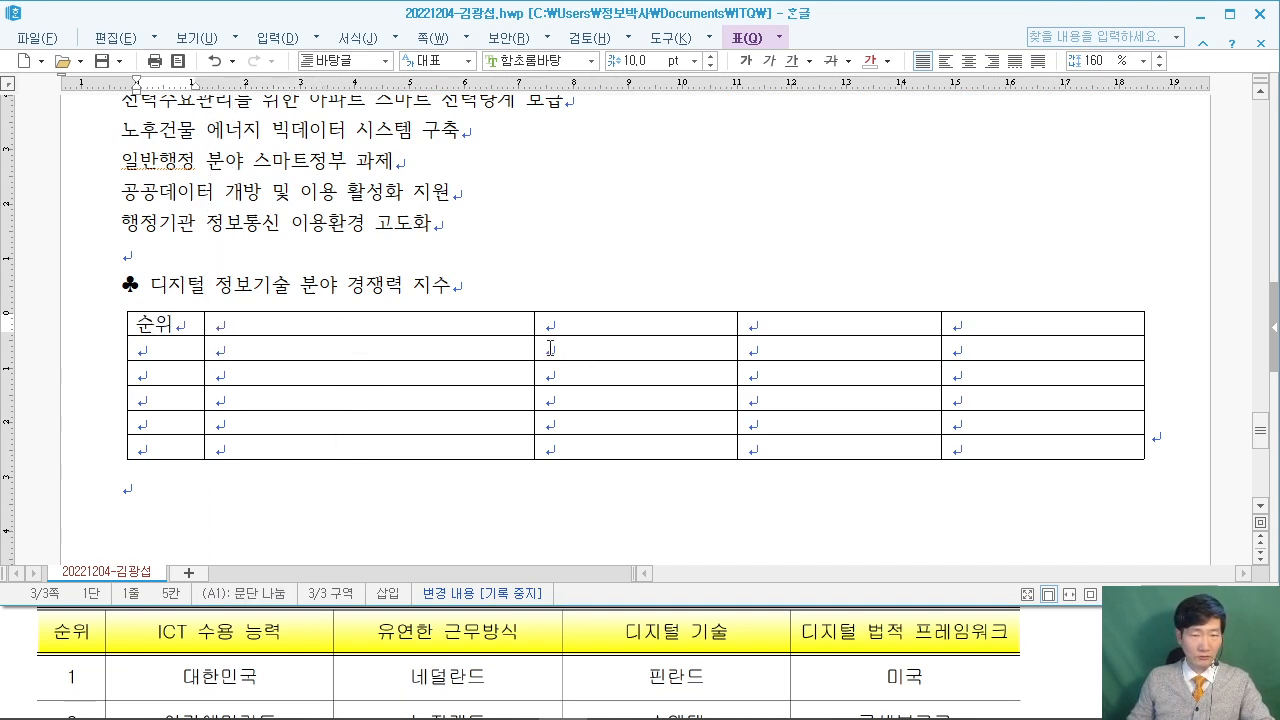
drag(533, 346, 420, 358)
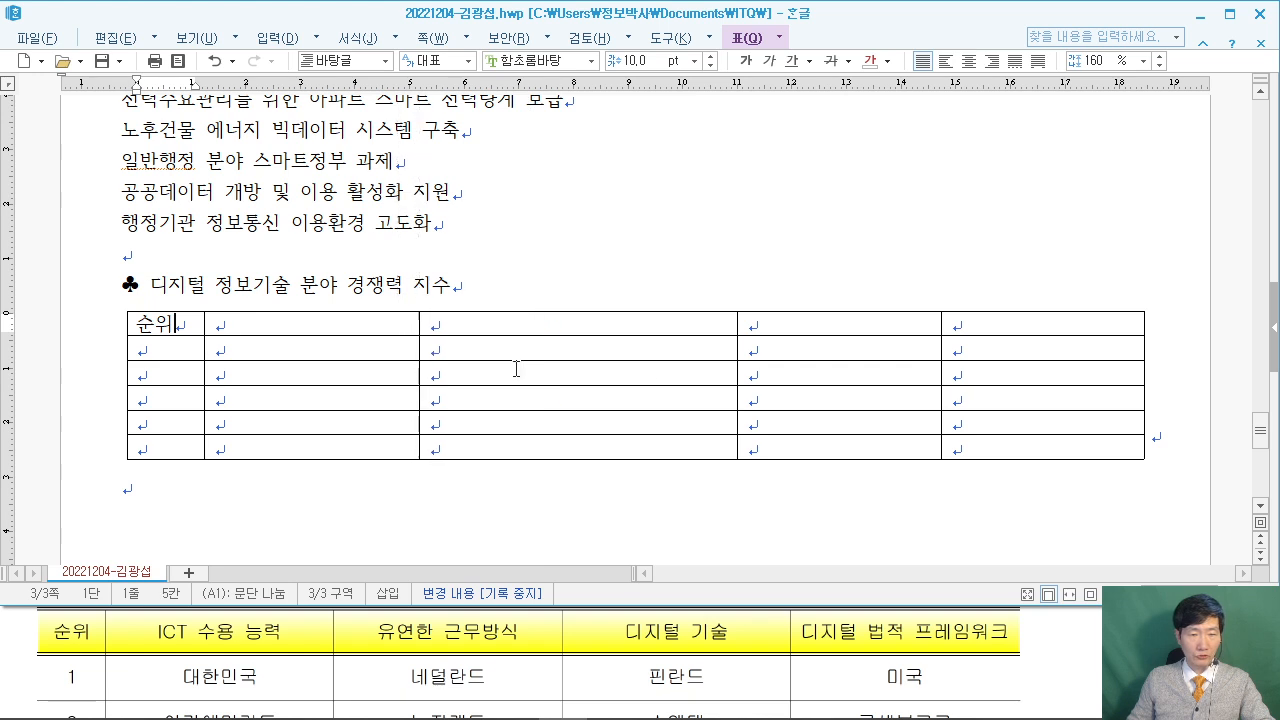
drag(651, 350, 630, 351)
drag(893, 357, 881, 357)
Fill the remaining headers: ICT 수용 능력, 유연한 근무방식, 디지털 기술, 디지털 법적 프레임워크.
click(324, 324)
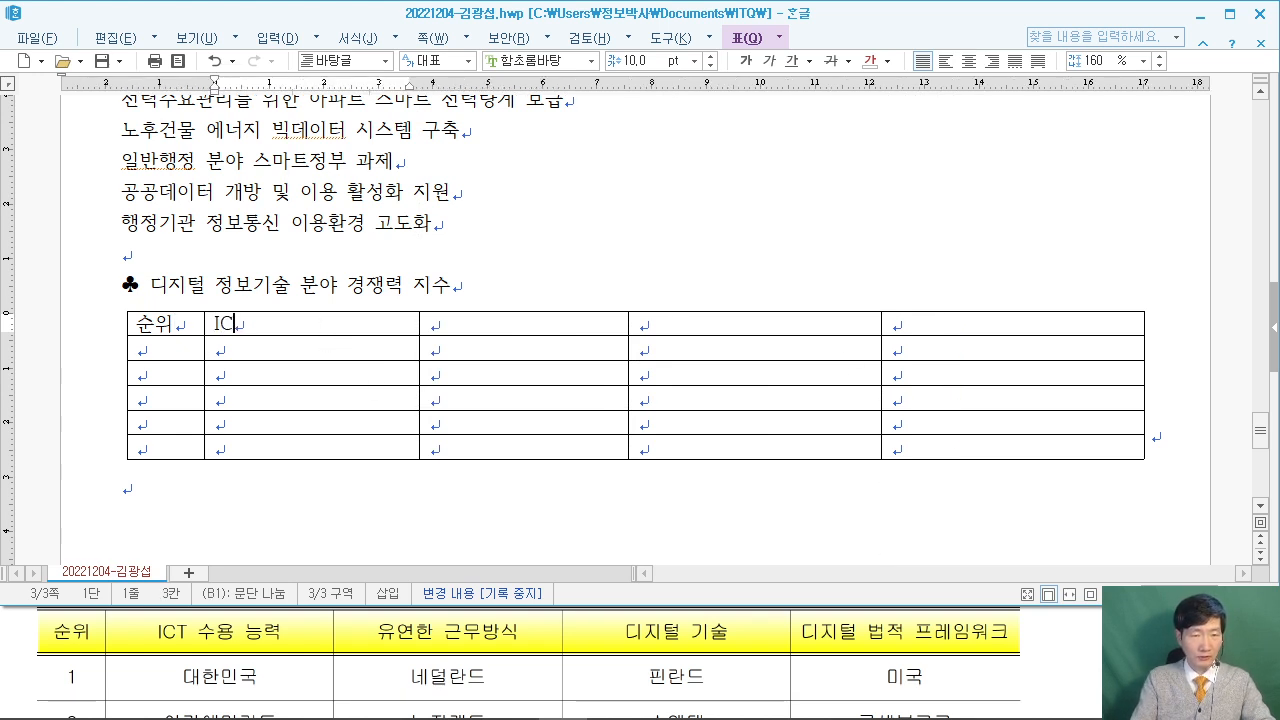
text(ICT 수용 능력)
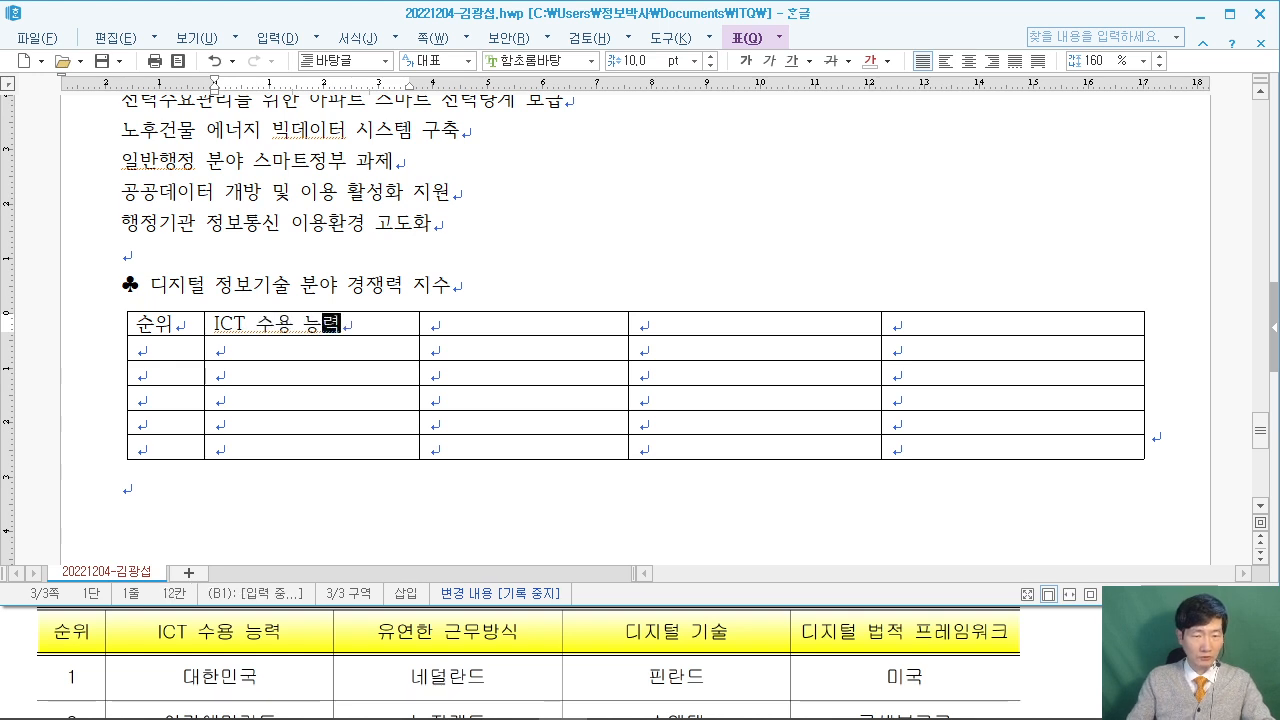
key(Tab)
text(유ㅇ)
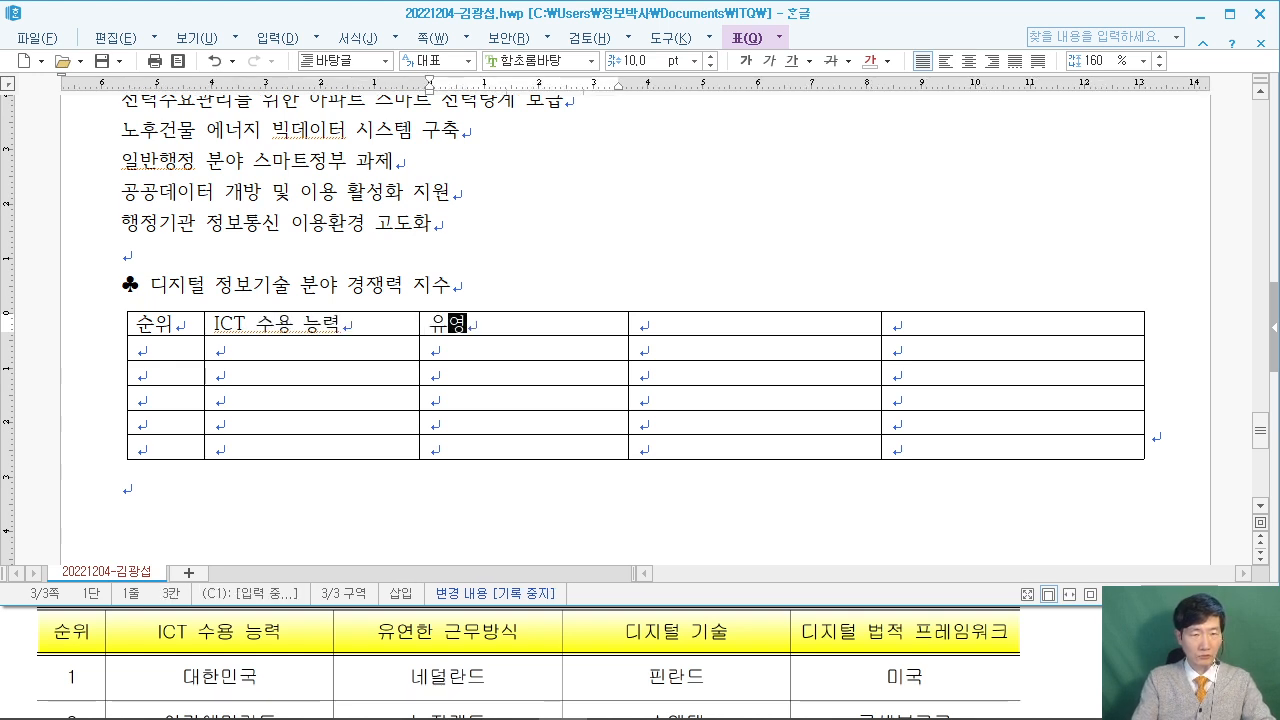
text(연한 근무방시)
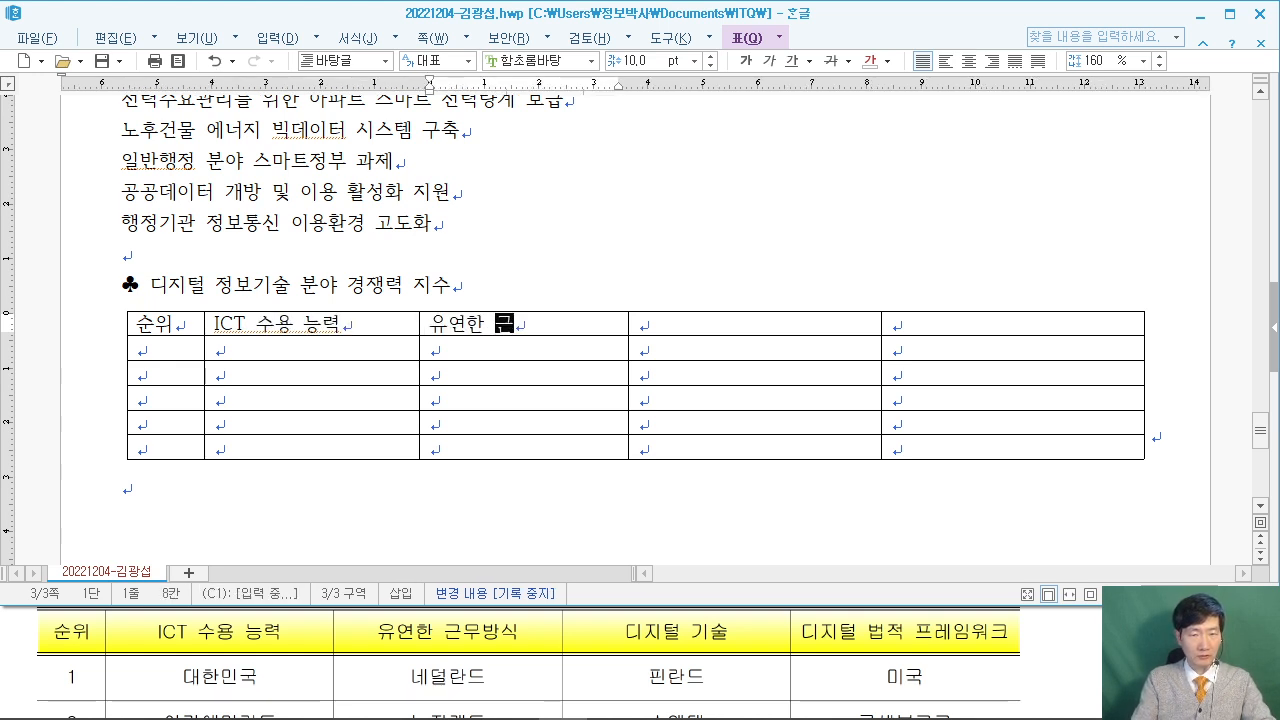
text(ㄱ)
key(Tab)
text(디지털 기수)
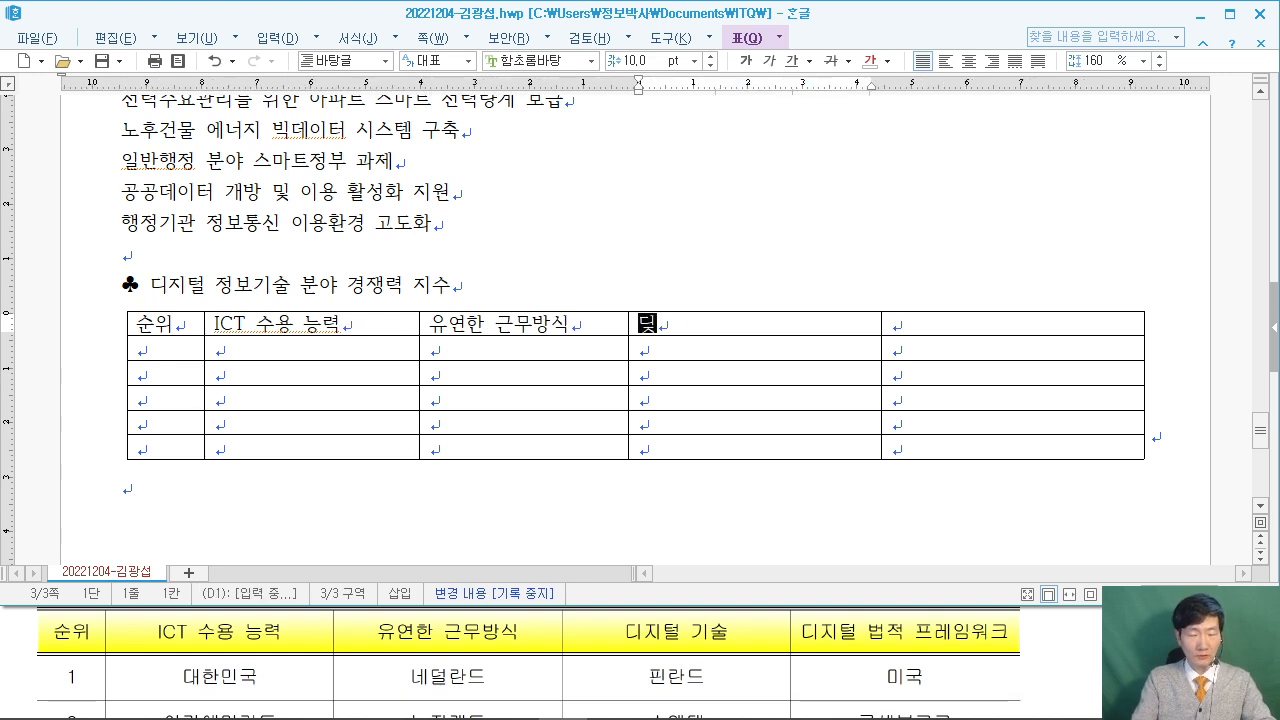
text(ㄹ)
key(Tab)
text(디지털 )
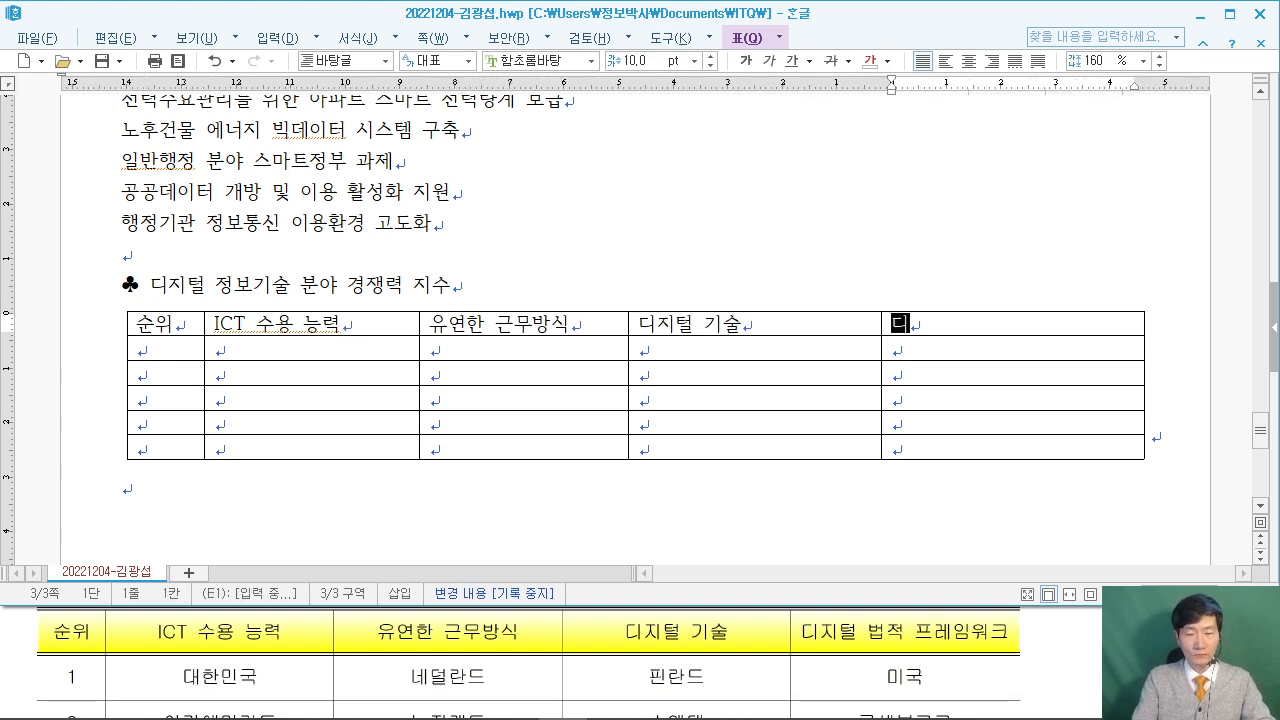
text(법적 )
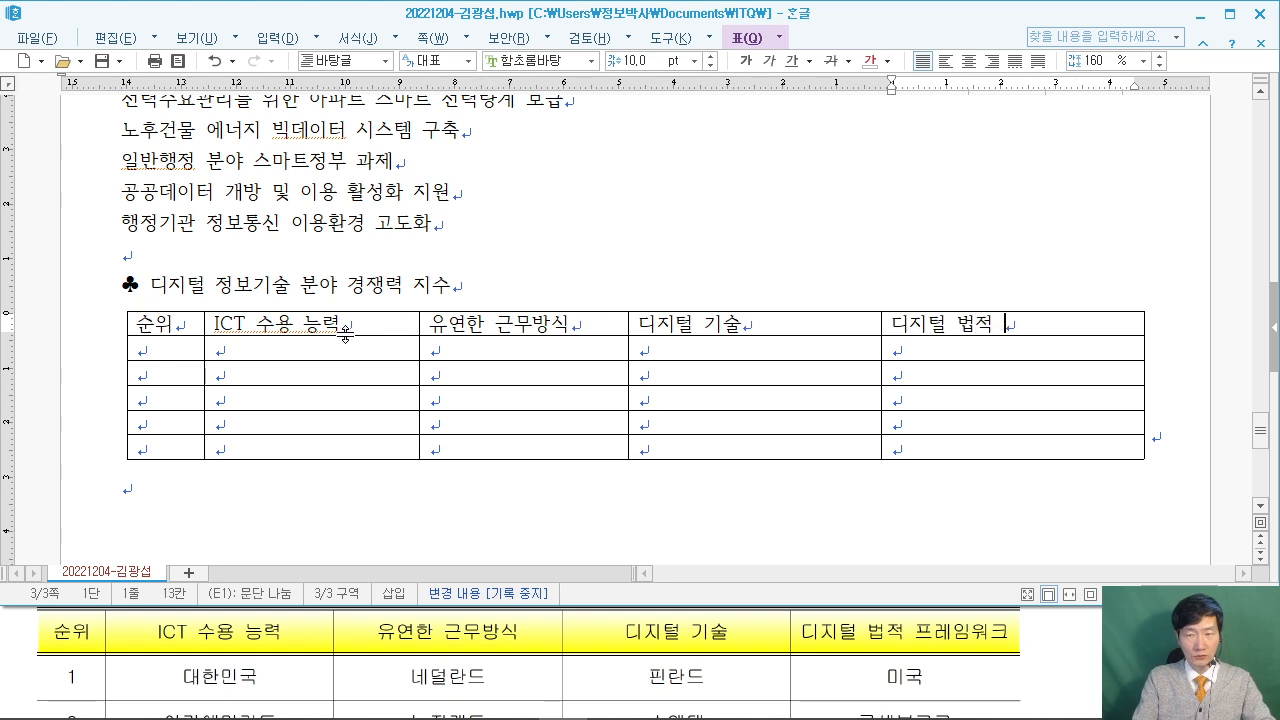
text(플ㅔ임ㅇㅝ크)
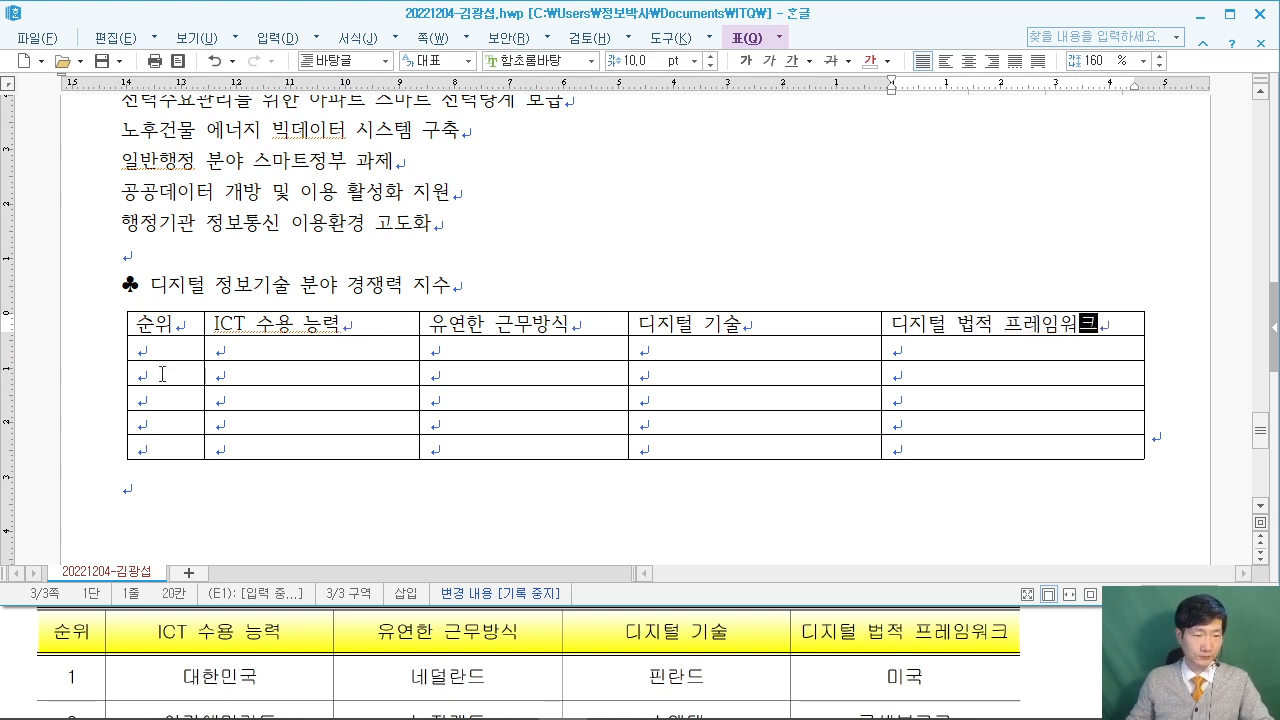
Number the 순위 column 1 through 5, checking the reference PDF.
click(182, 357)
click(40, 643)
scroll(25, 641, down, 4)
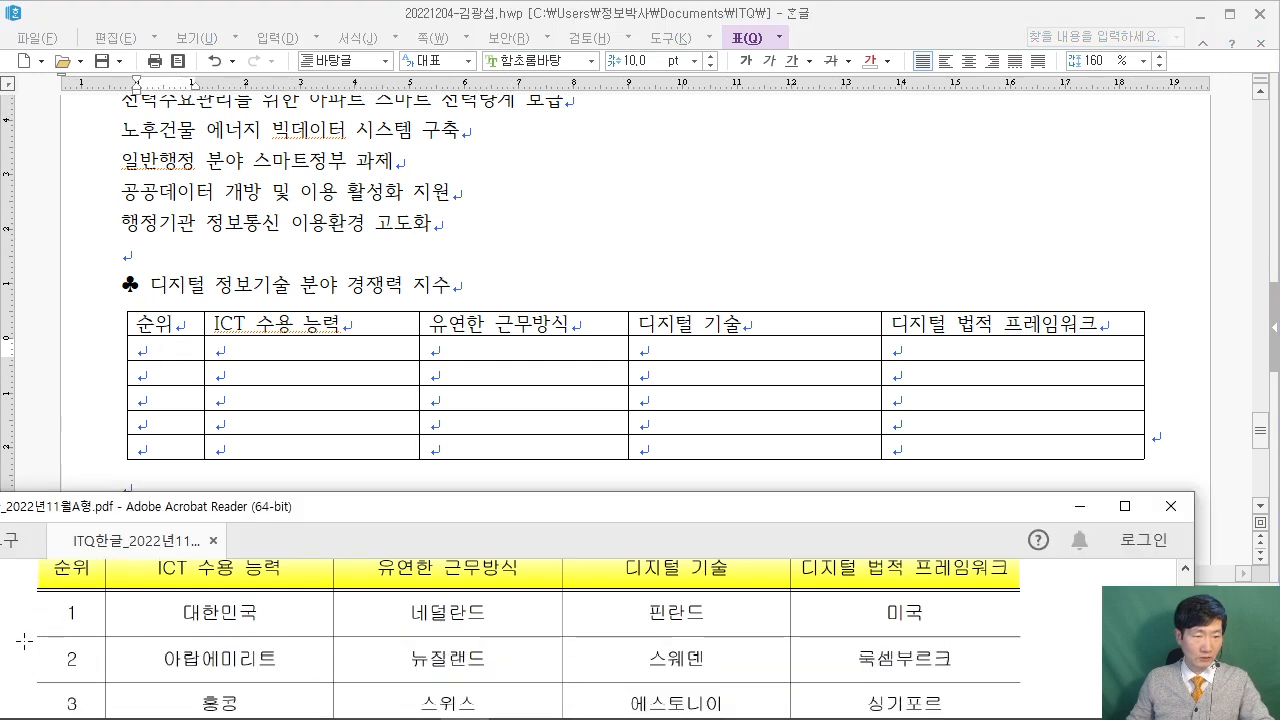
scroll(30, 637, up, 1)
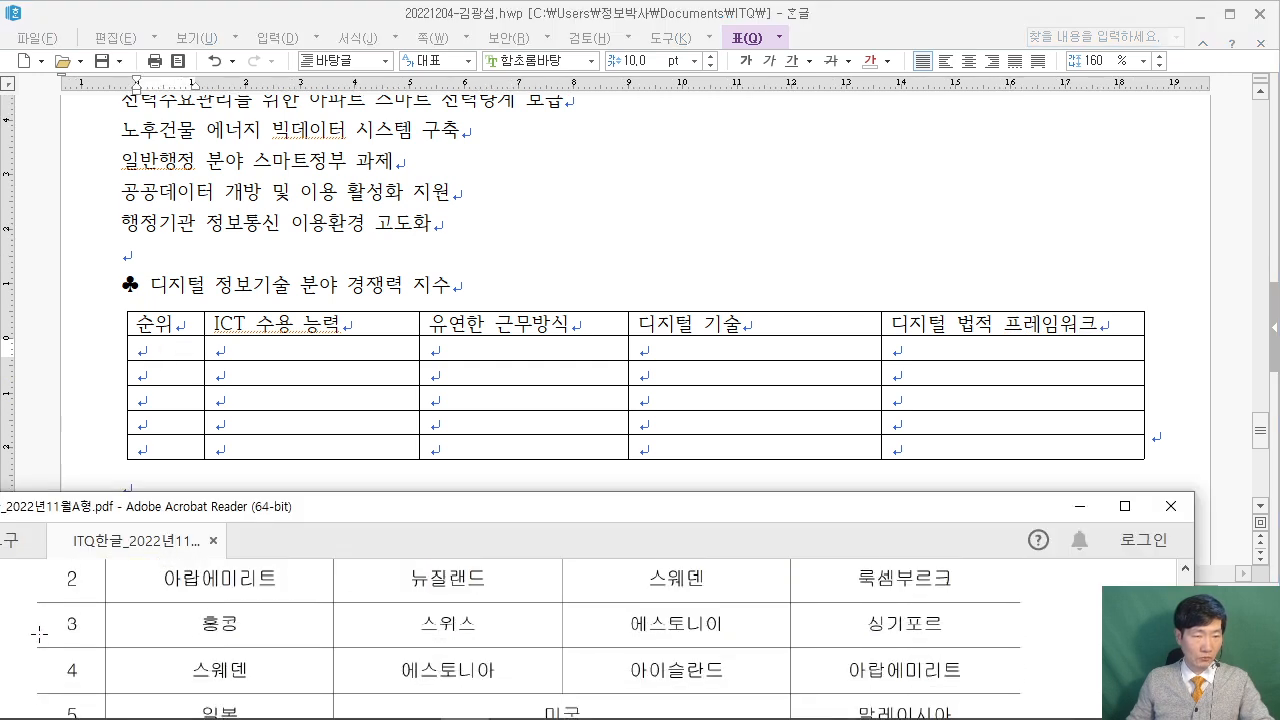
click(173, 363)
text(1)
key(Down)
text(2)
key(Down)
text(3)
key(Down)
text(4)
key(Down)
text(5)
key(Tab)
key(Up)
key(Up)
key(Up)
key(Up)
Fill rank 1's row with 대한민국, 네덜란드, 핀란드 and 미국.
click(27, 650)
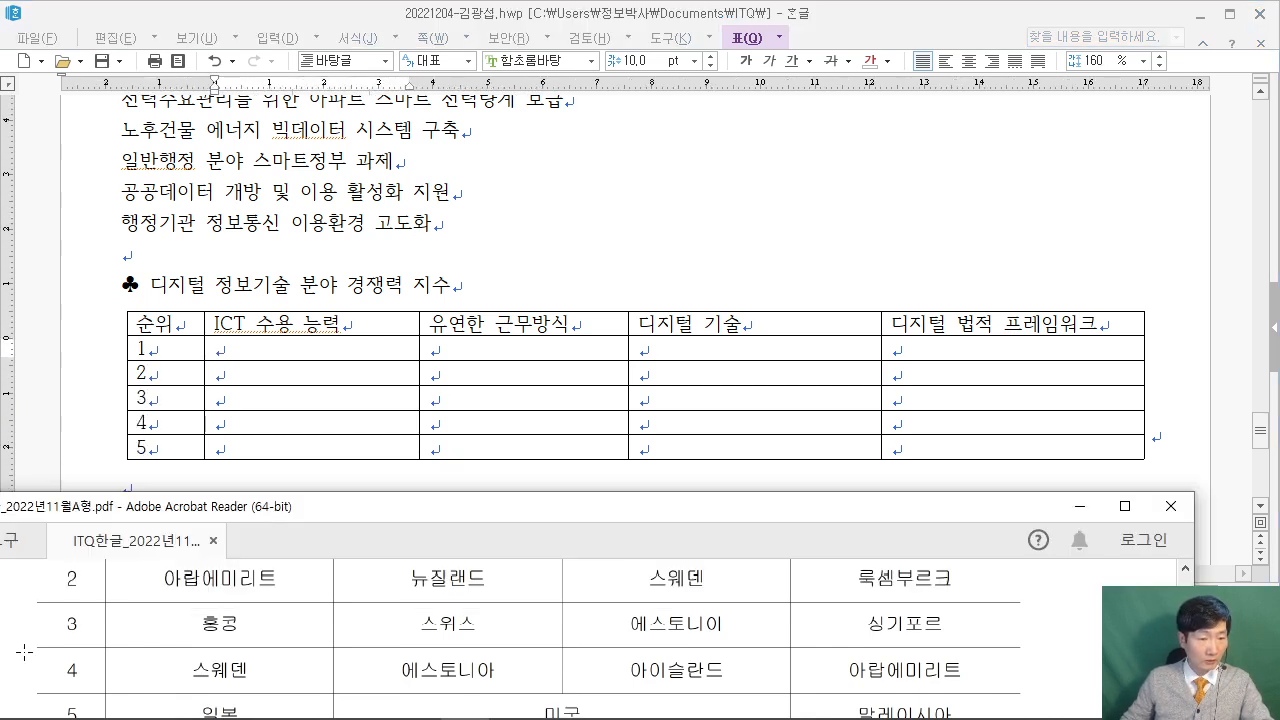
scroll(27, 652, up, 2)
click(284, 348)
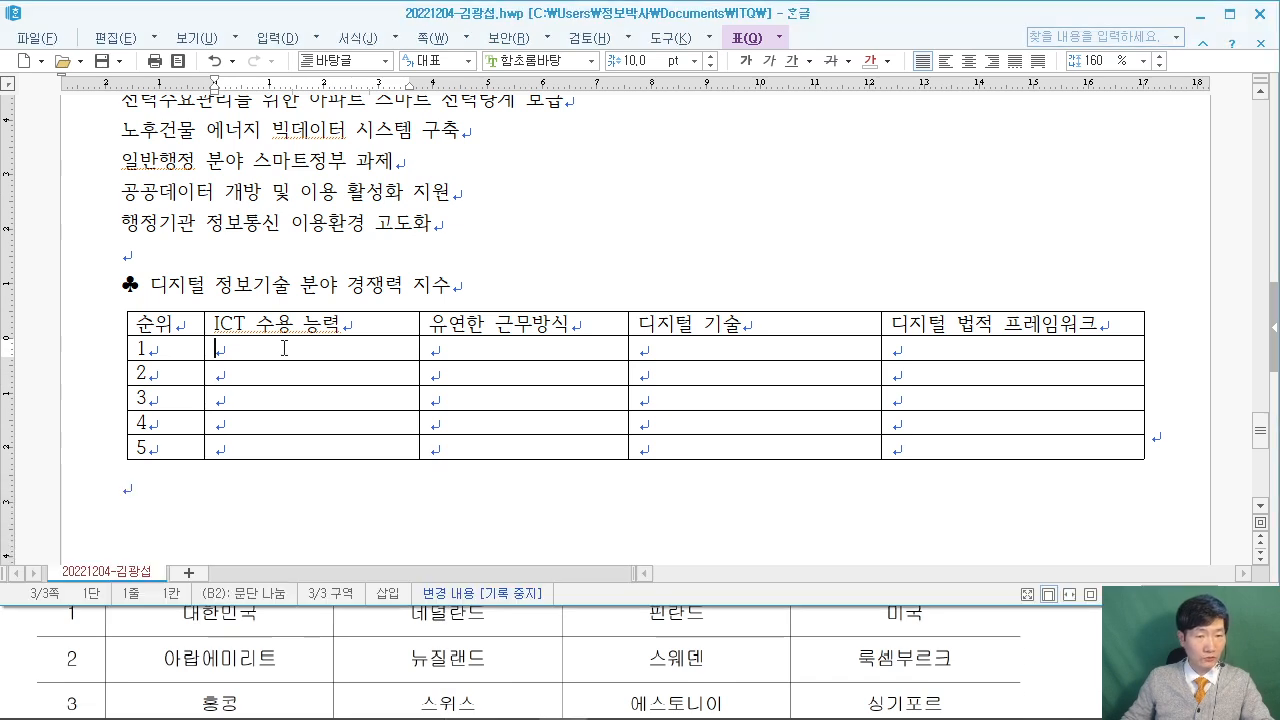
click(68, 618)
scroll(68, 622, up, 1)
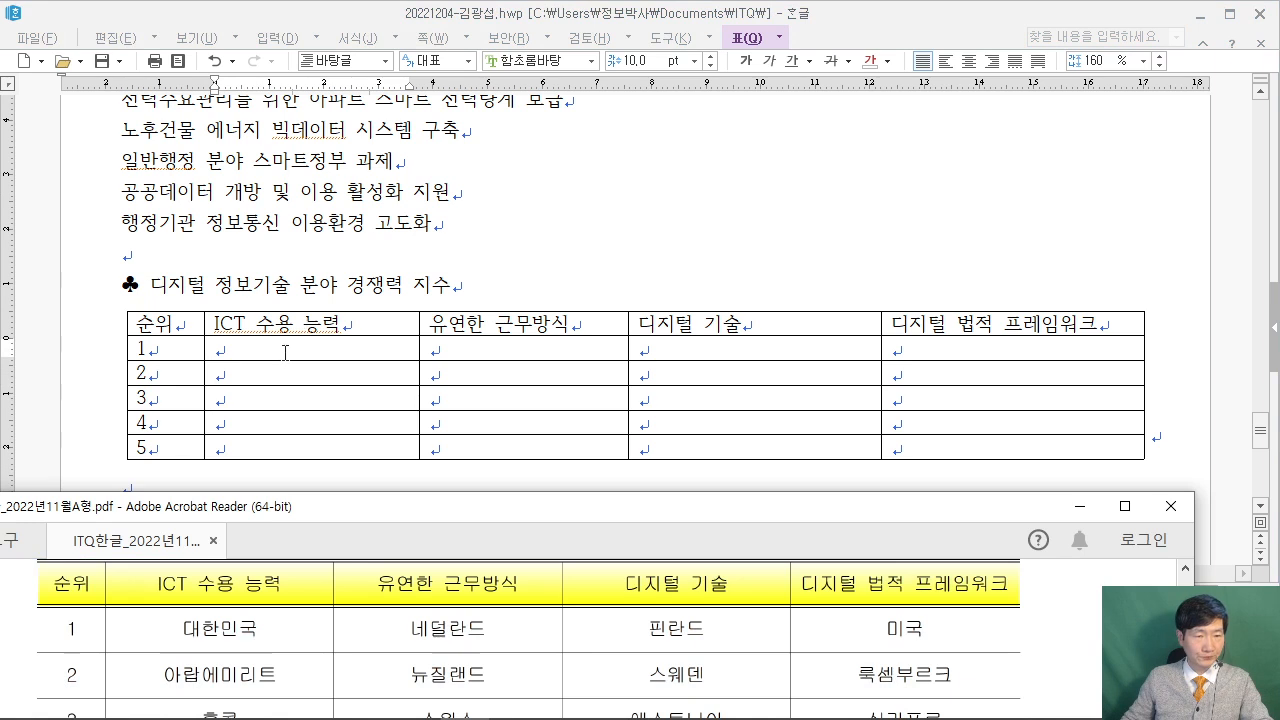
click(285, 350)
text(ㄷㅐ한민국)
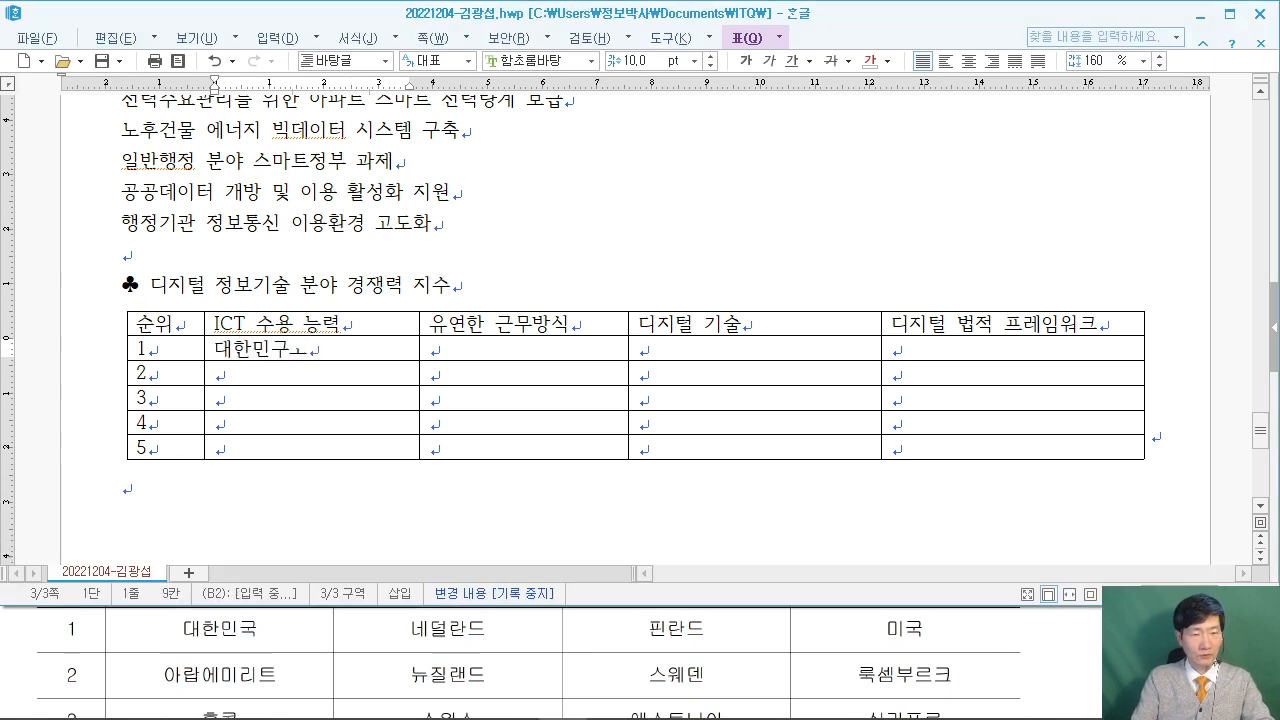
key(Tab)
text(넬ㅓㄹ란드)
key(Tab)
text(피)
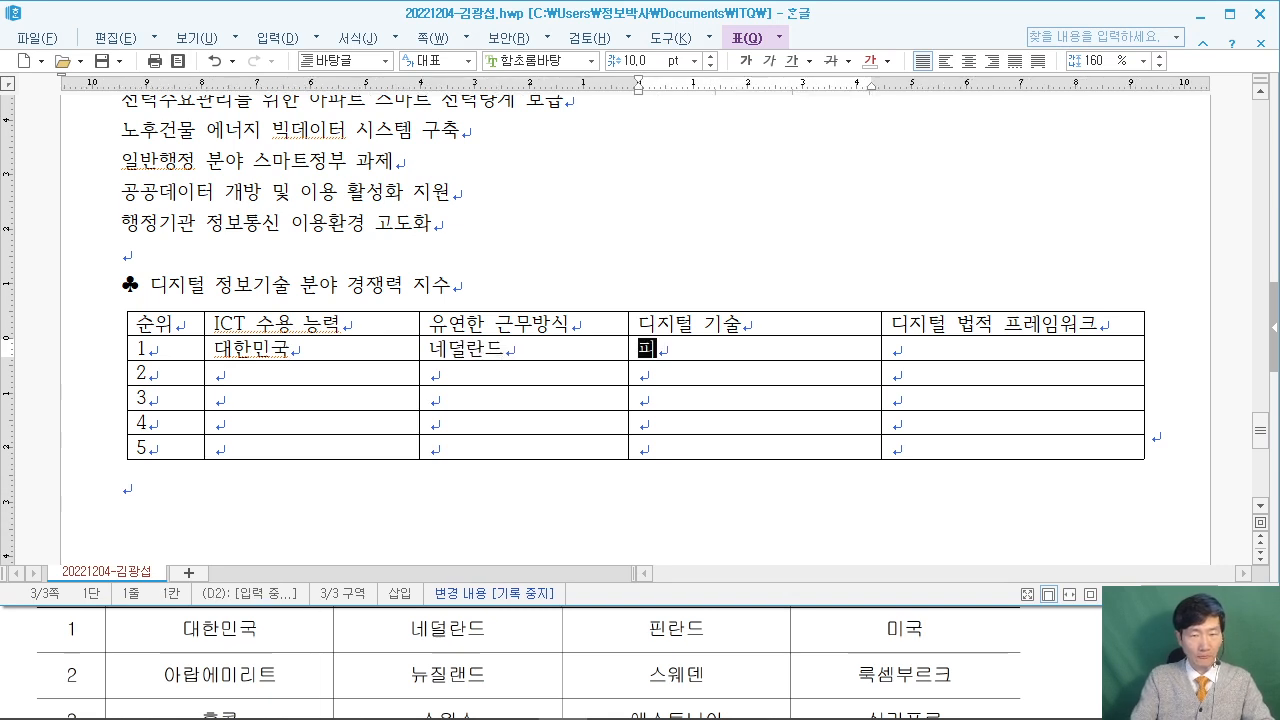
text(ㄴ란드)
key(Tab)
text(믹)
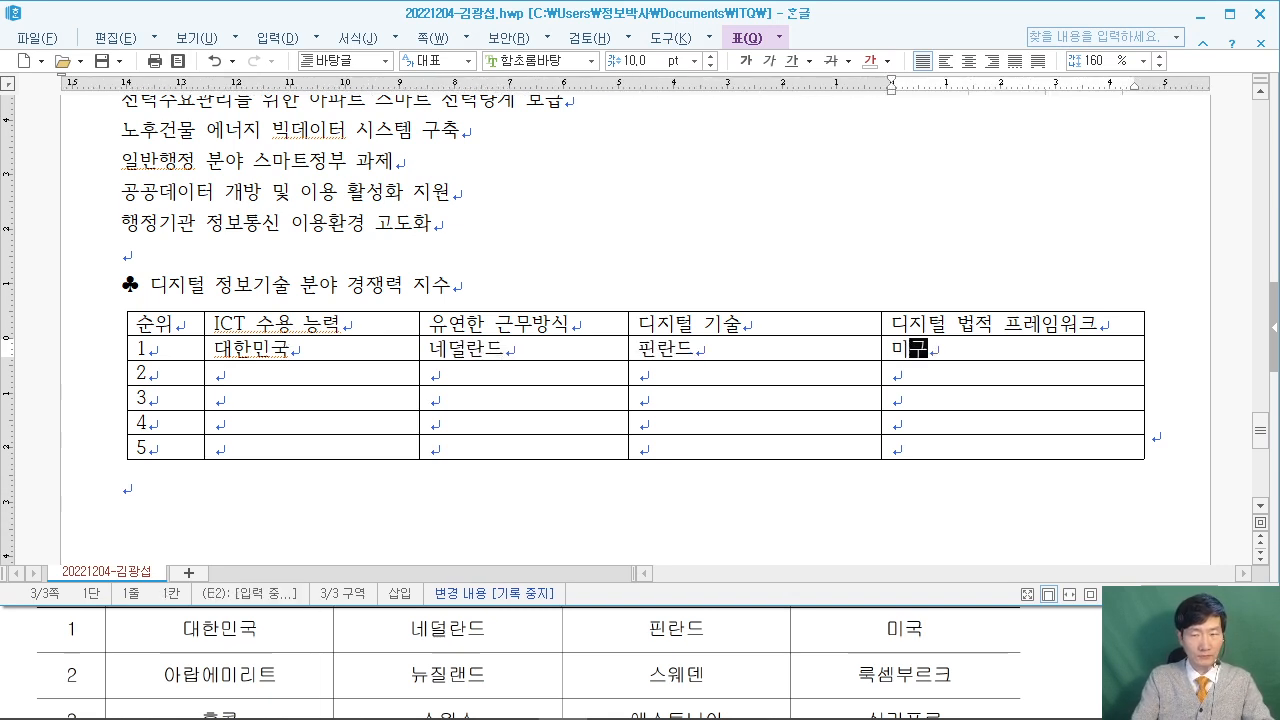
text(ㅜㄱ)
Fill rank 2's row with 아랍에미리트, 뉴질랜드, 스웨덴 and 룩셈부르크.
key(Down)
key(Left)
key(Left)
key(Left)
key(Left)
key(Right)
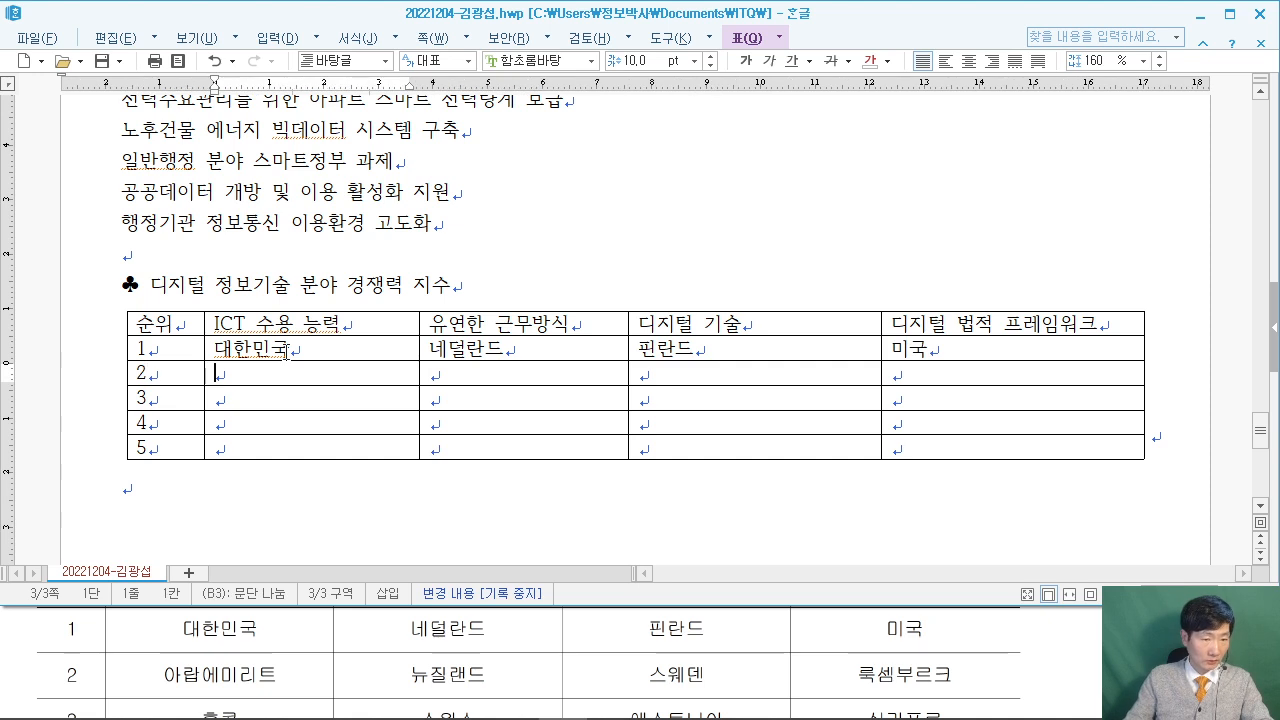
text(아라ㅂㅇㅔ미리트)
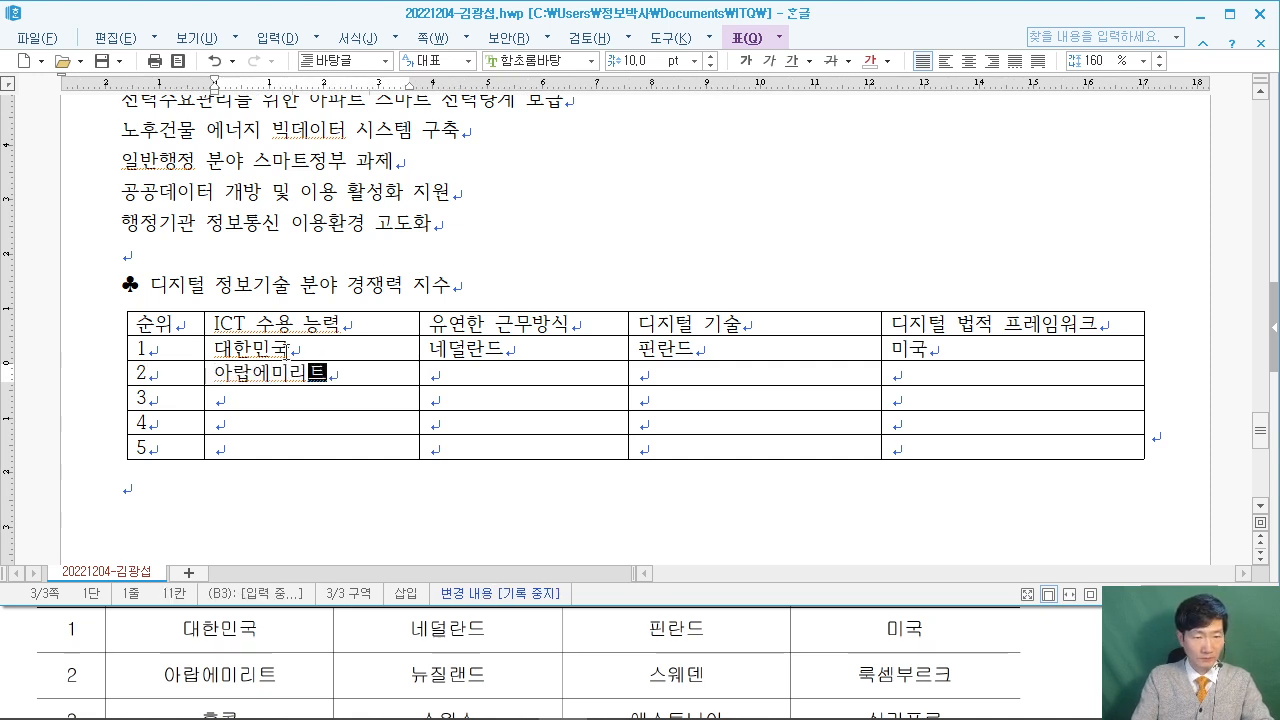
key(Tab)
text(뉴질랜드)
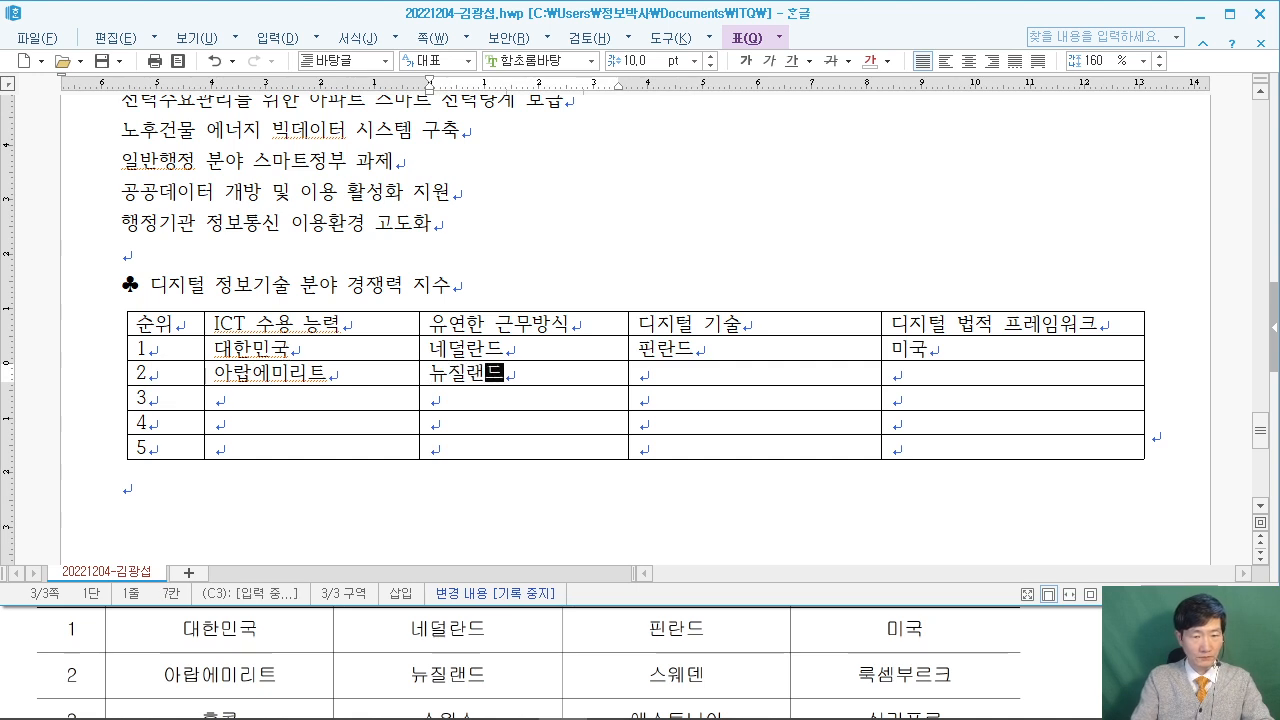
key(Tab)
text(스웨덴)
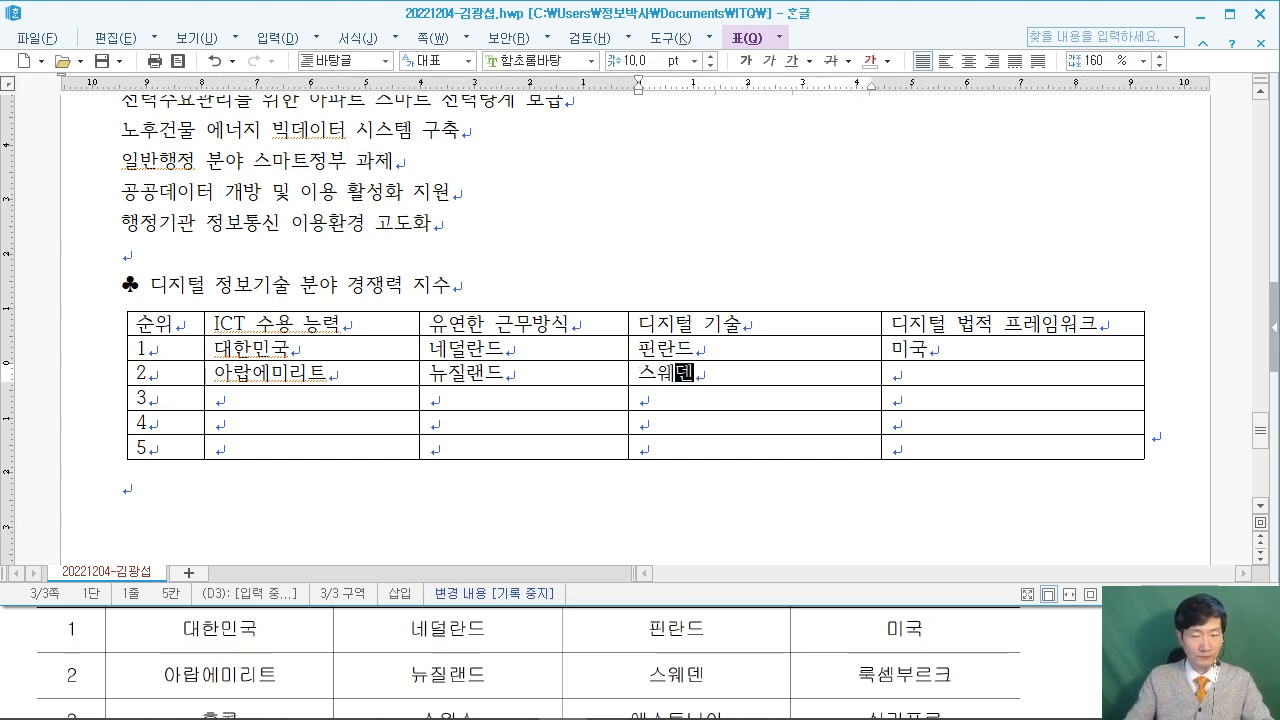
key(Tab)
text(룩셈ㅂ)
text(ㅜ르)
text(크)
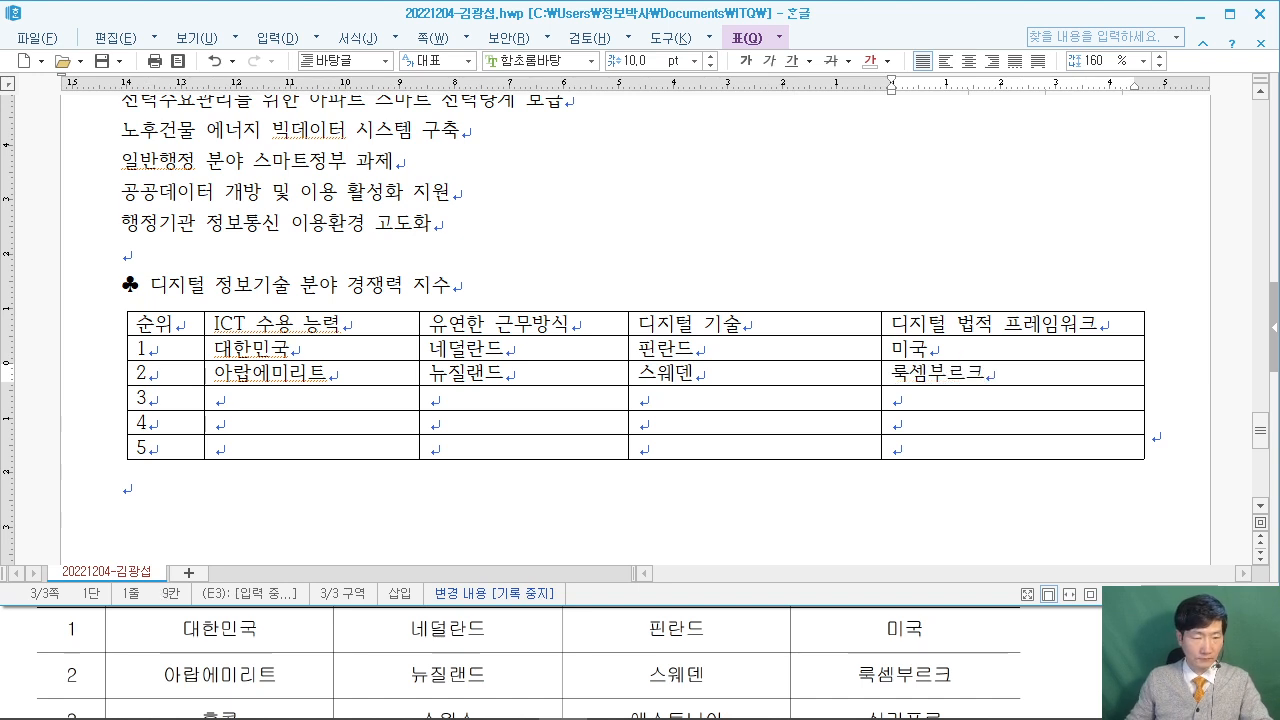
Fill rank 3's row with 홍콩, 스위스, 에스토니아 and 싱가포르.
click(14, 648)
scroll(14, 648, down, 2)
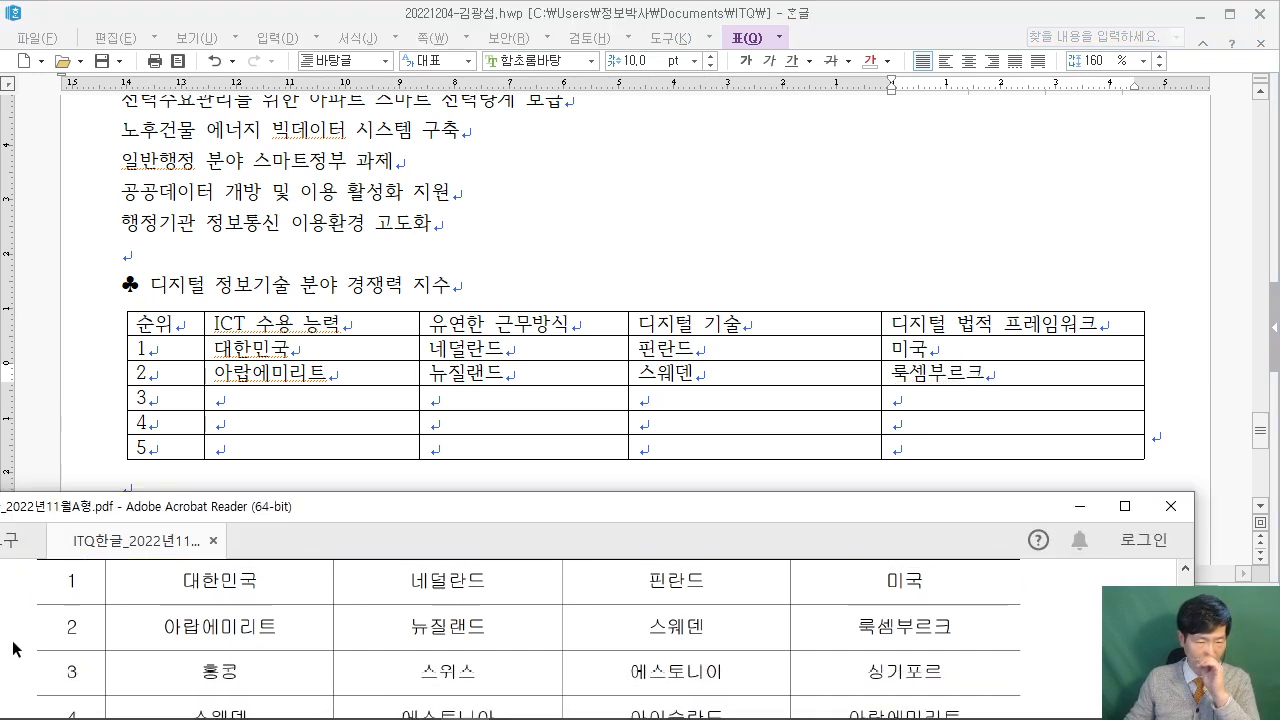
click(270, 398)
text(홍콩)
key(Tab)
text(스위스)
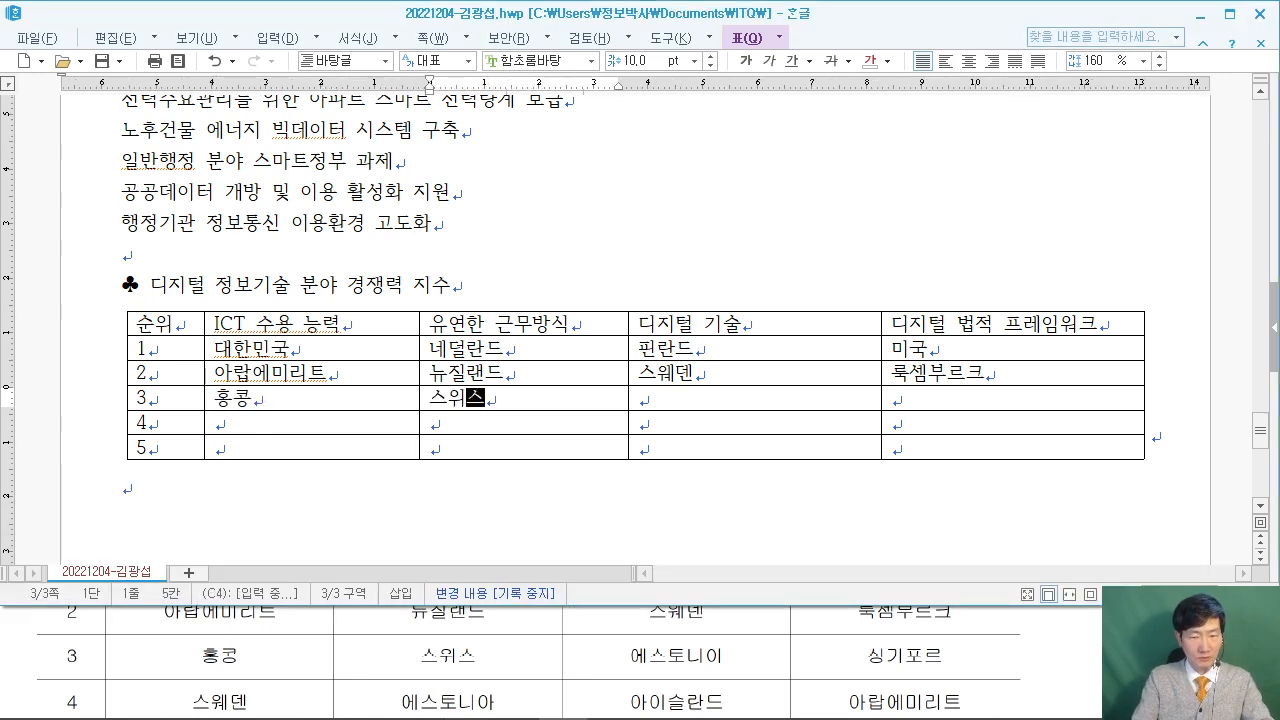
key(Tab)
text(에스토니아)
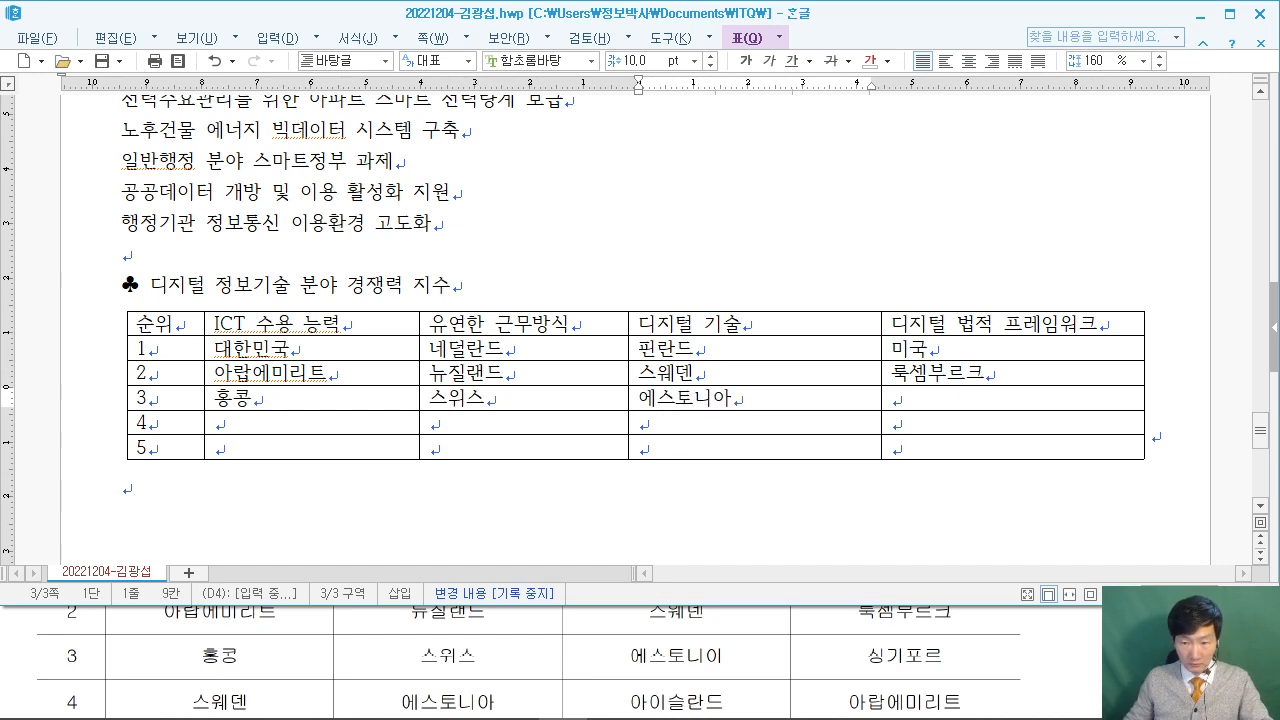
click(1083, 685)
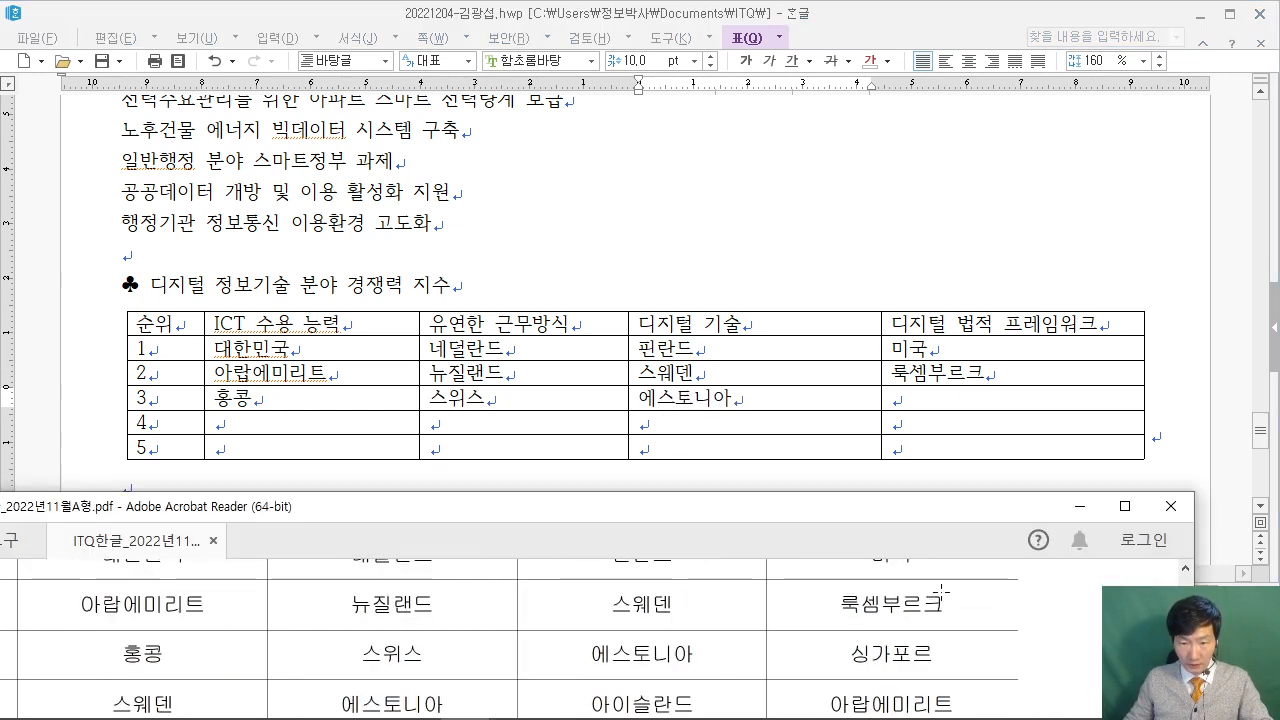
click(938, 400)
text(싱)
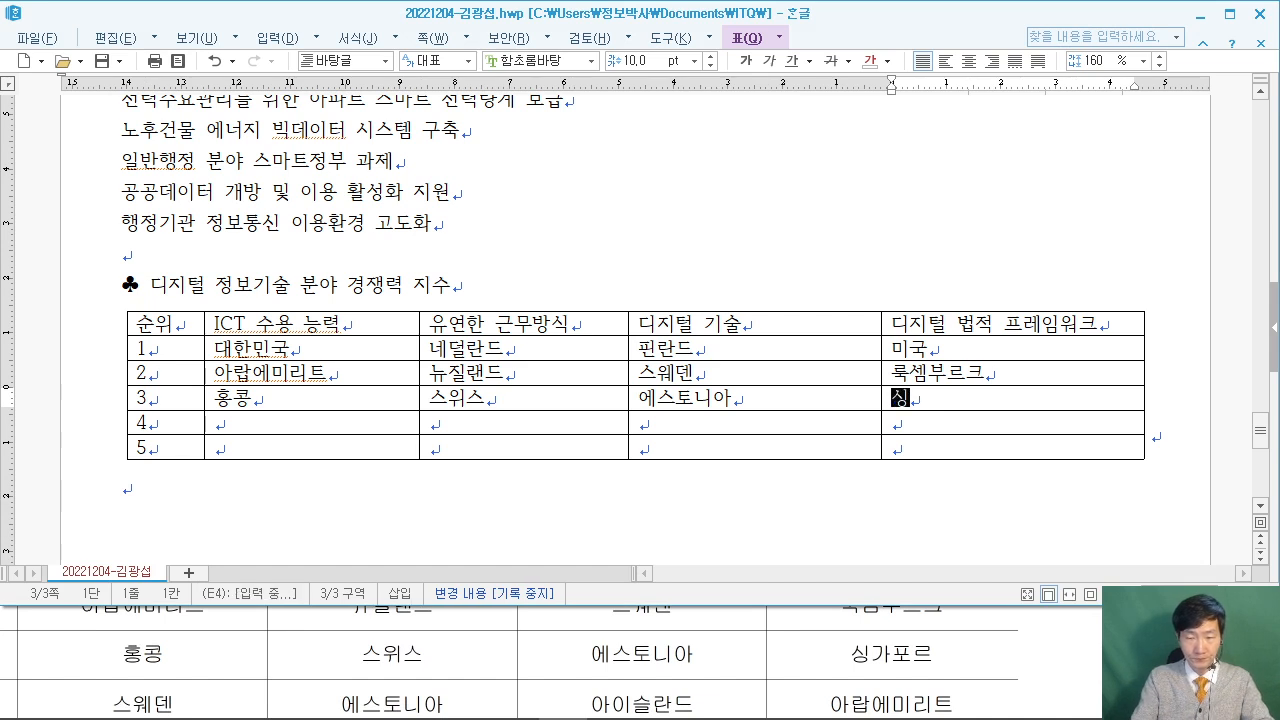
text(가포르)
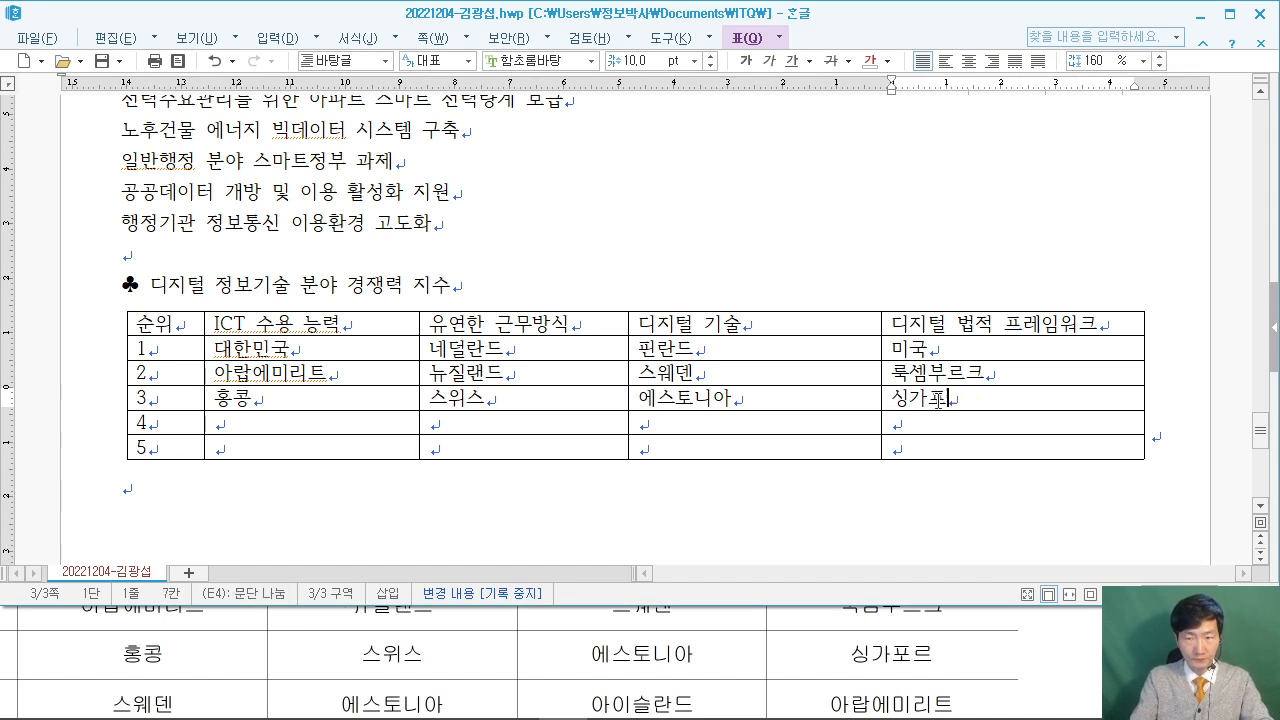
text(르)
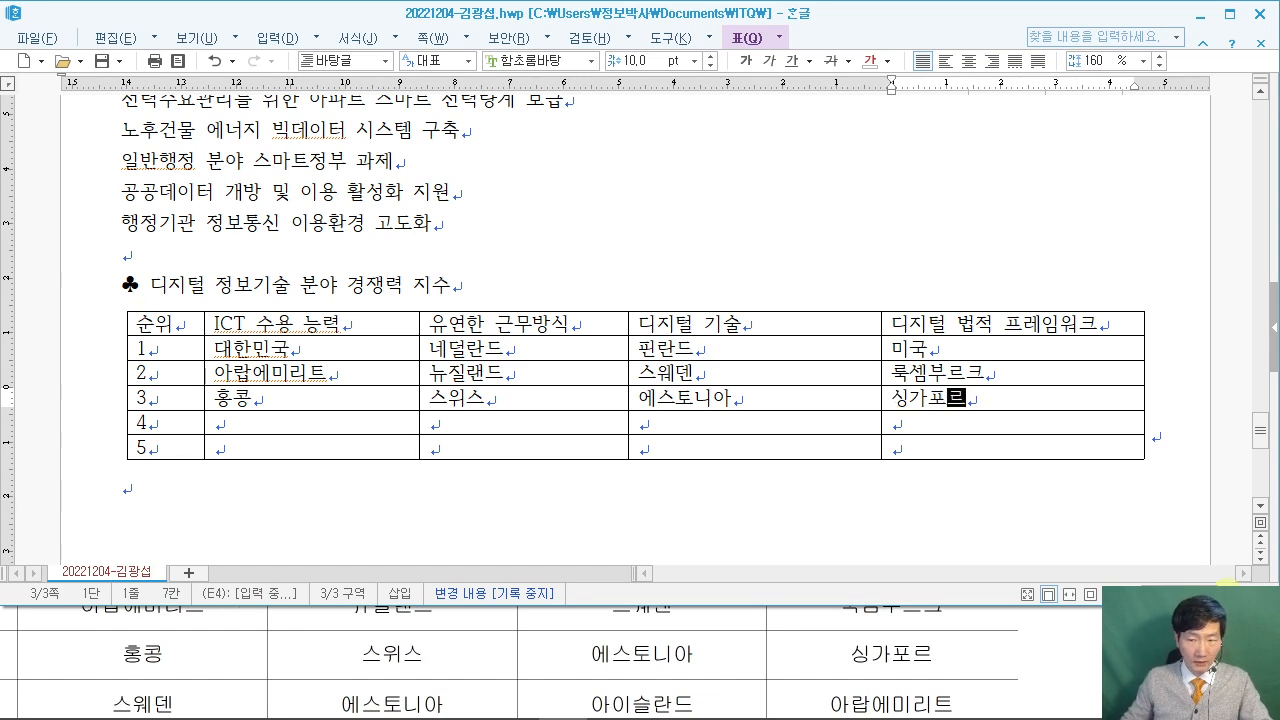
Fill rank 4's row with 스웨덴, 에스토니아, 아이슬란드 and 아랍에미리트.
key(alt+Tab)
scroll(520, 640, up, 1)
click(307, 427)
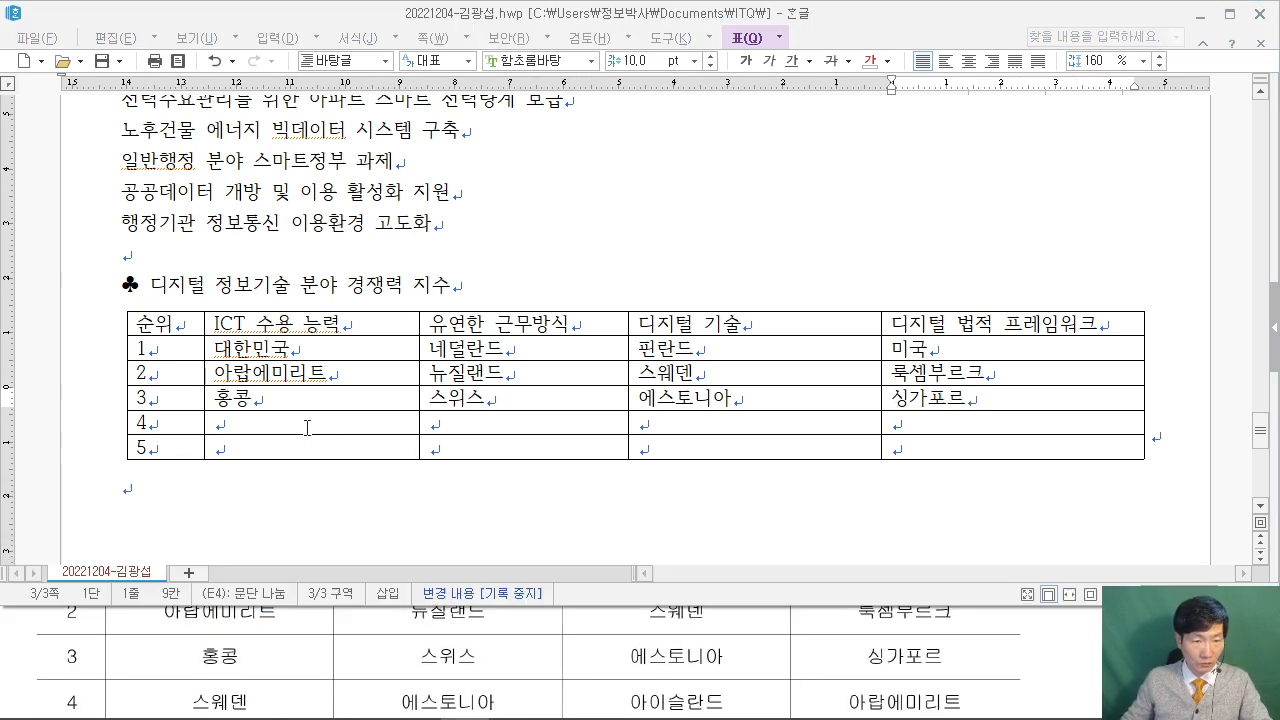
text(스웨덴)
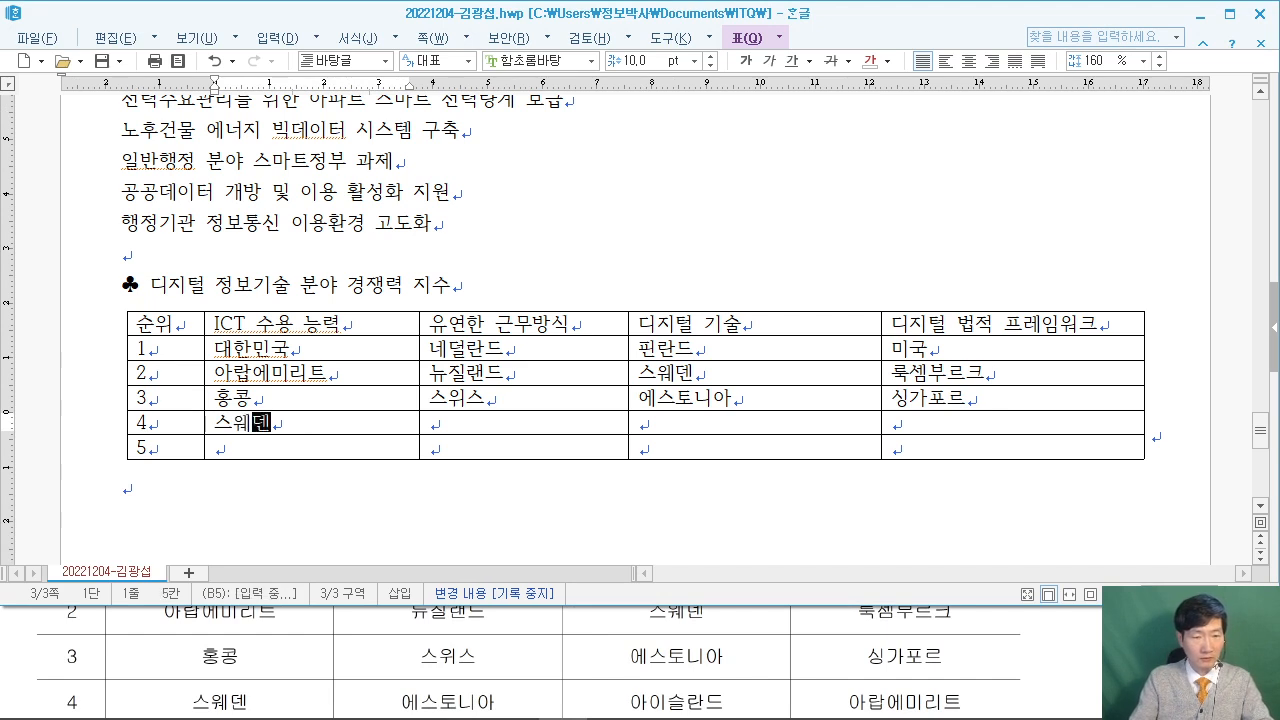
key(Tab)
text(에스토니아)
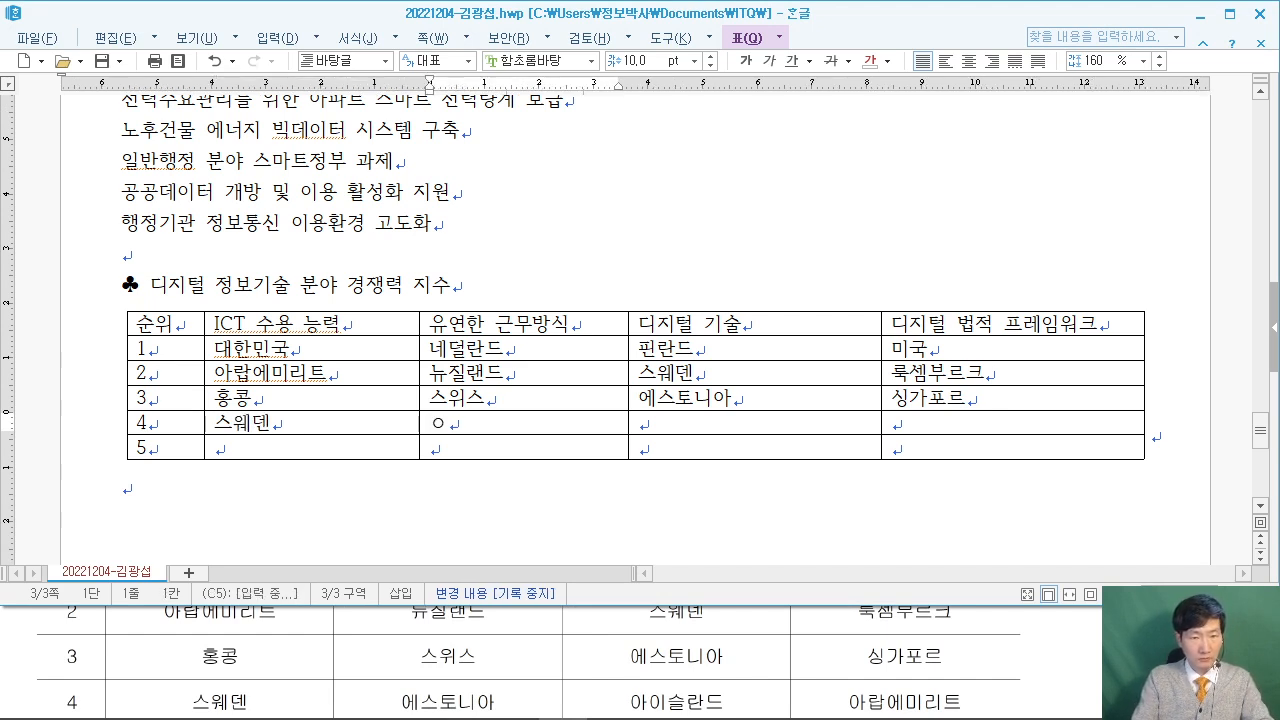
key(Tab)
text(아이슬란ㄷ)
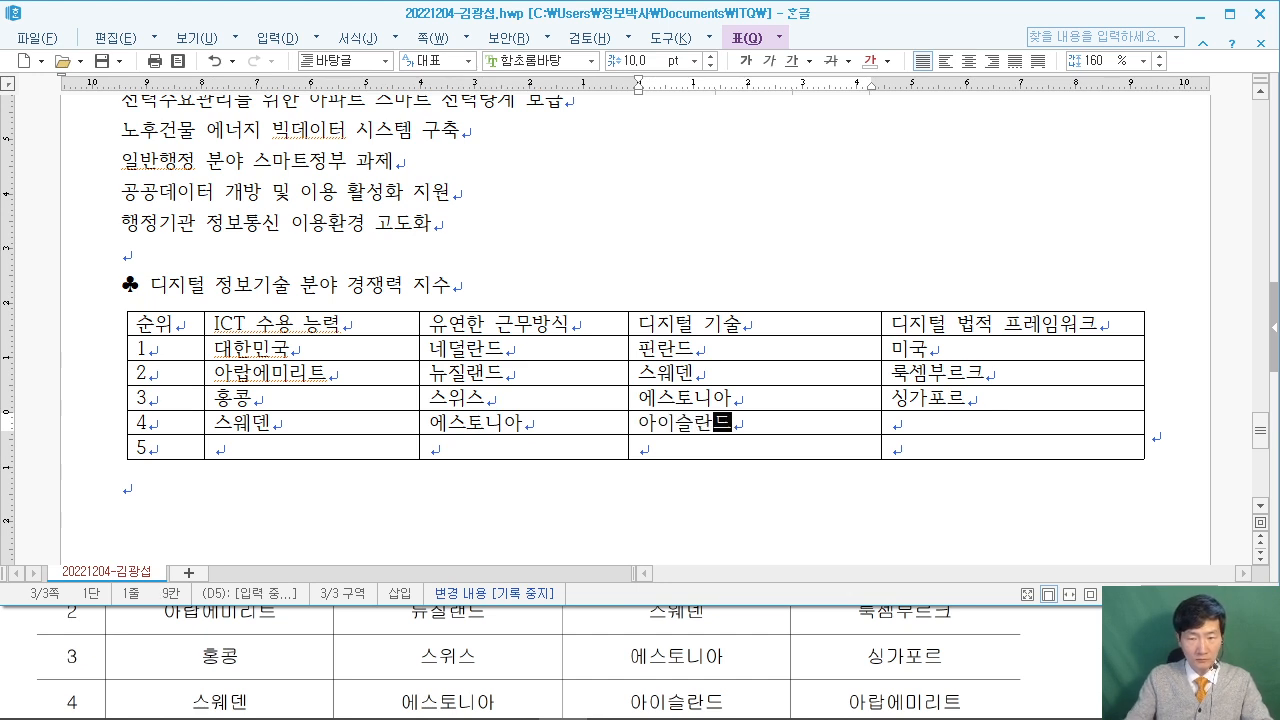
key(Tab)
text(아랍에미리트)
key(Right)
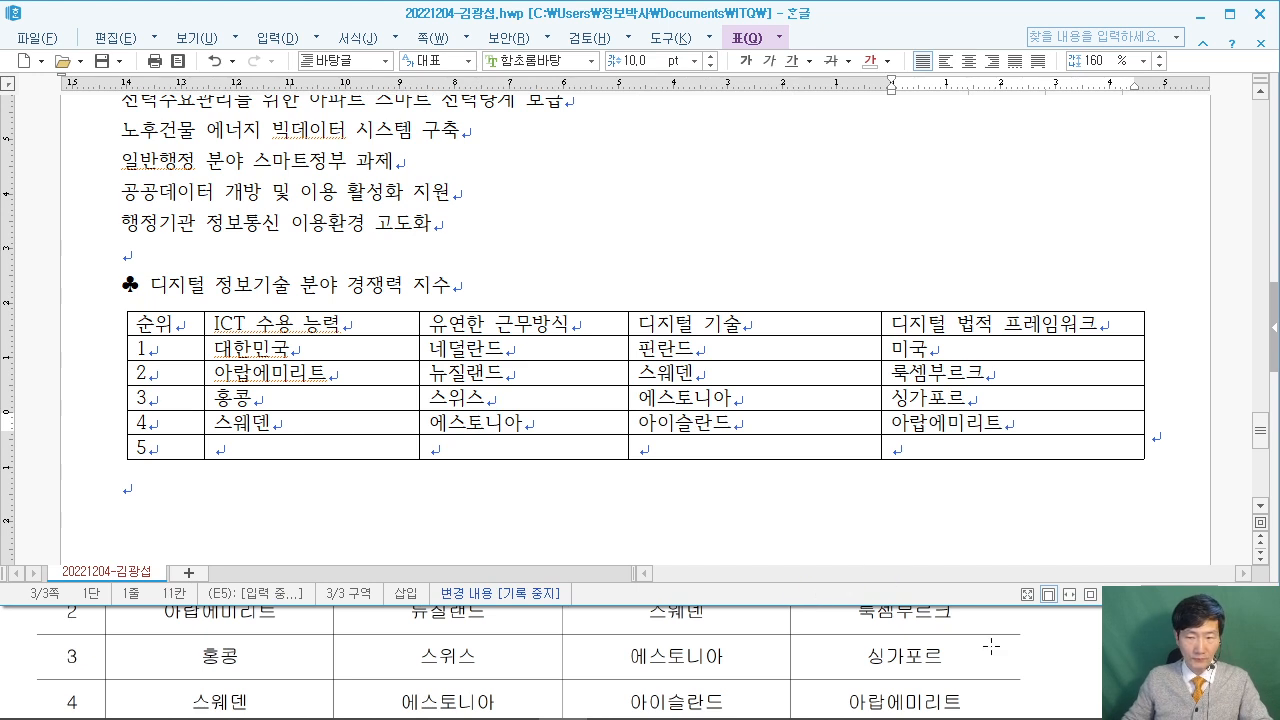
Look up rank 5 in the reference PDF and place the caret in row 5's second cell.
click(363, 640)
scroll(363, 640, down, 1)
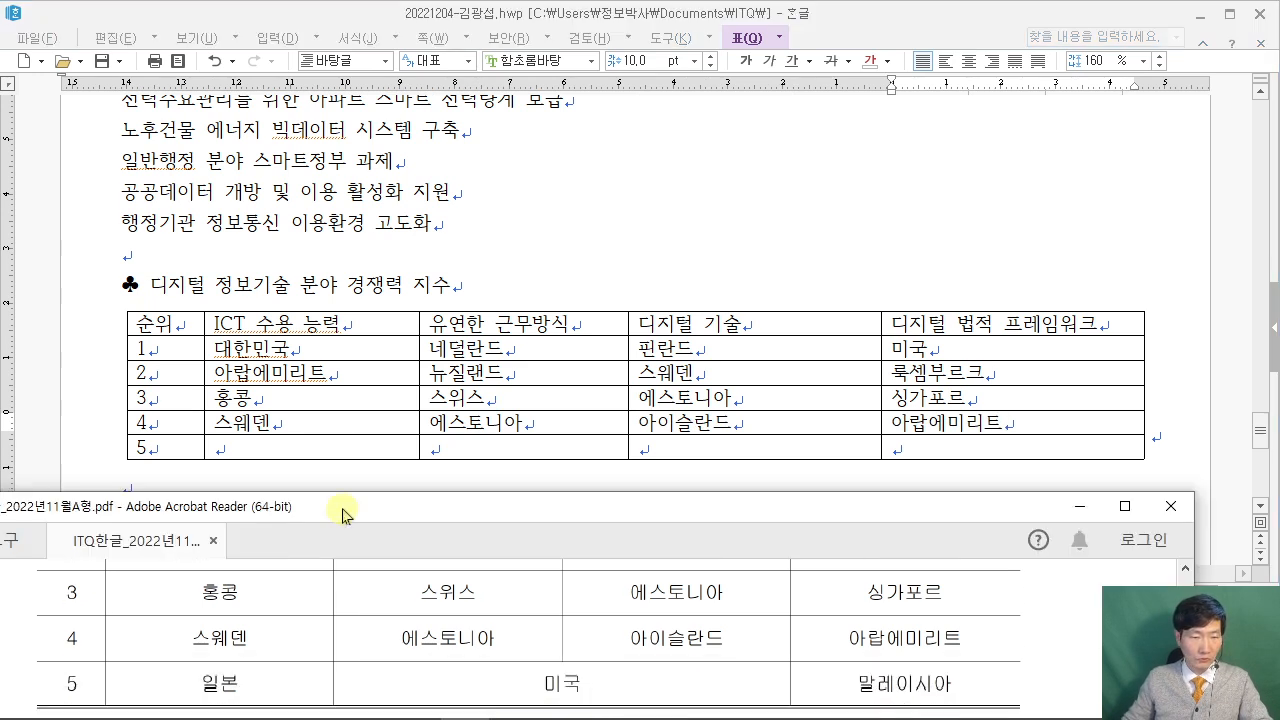
click(300, 450)
Enter 일본 in row 5, merge its third and fourth cells, and add 미국 and 말레이시아.
text(일본)
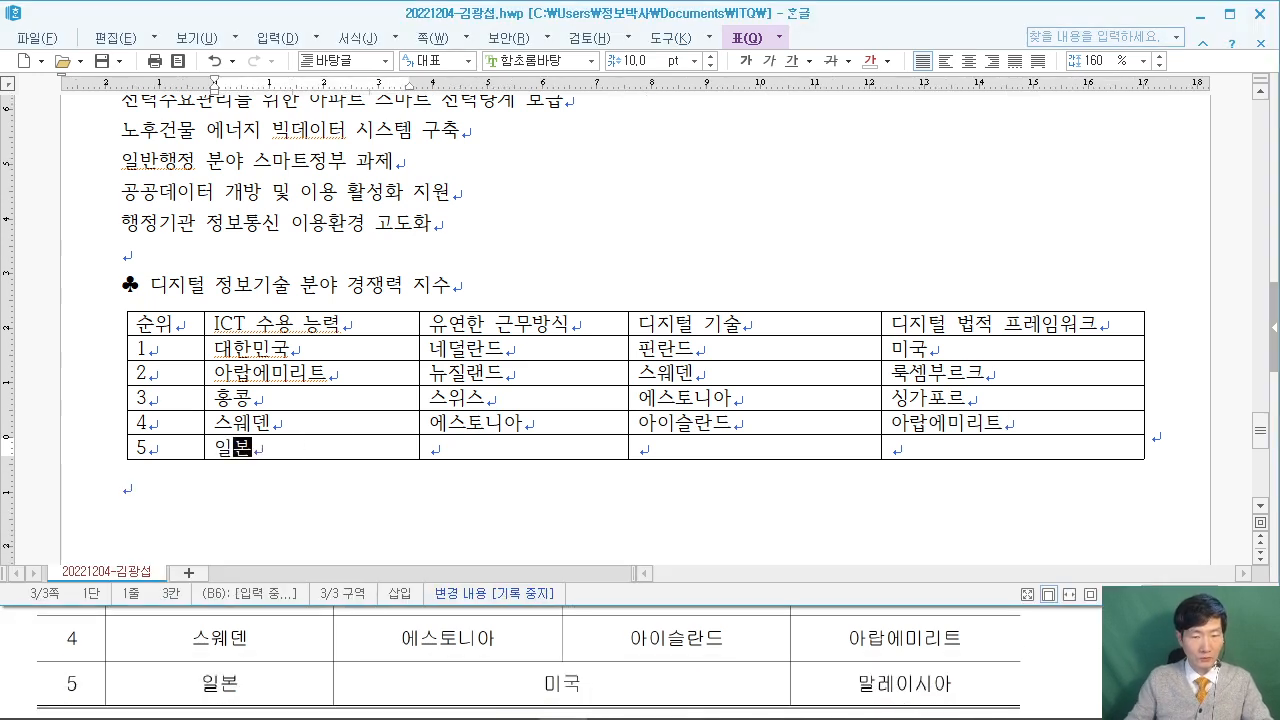
drag(578, 446, 754, 446)
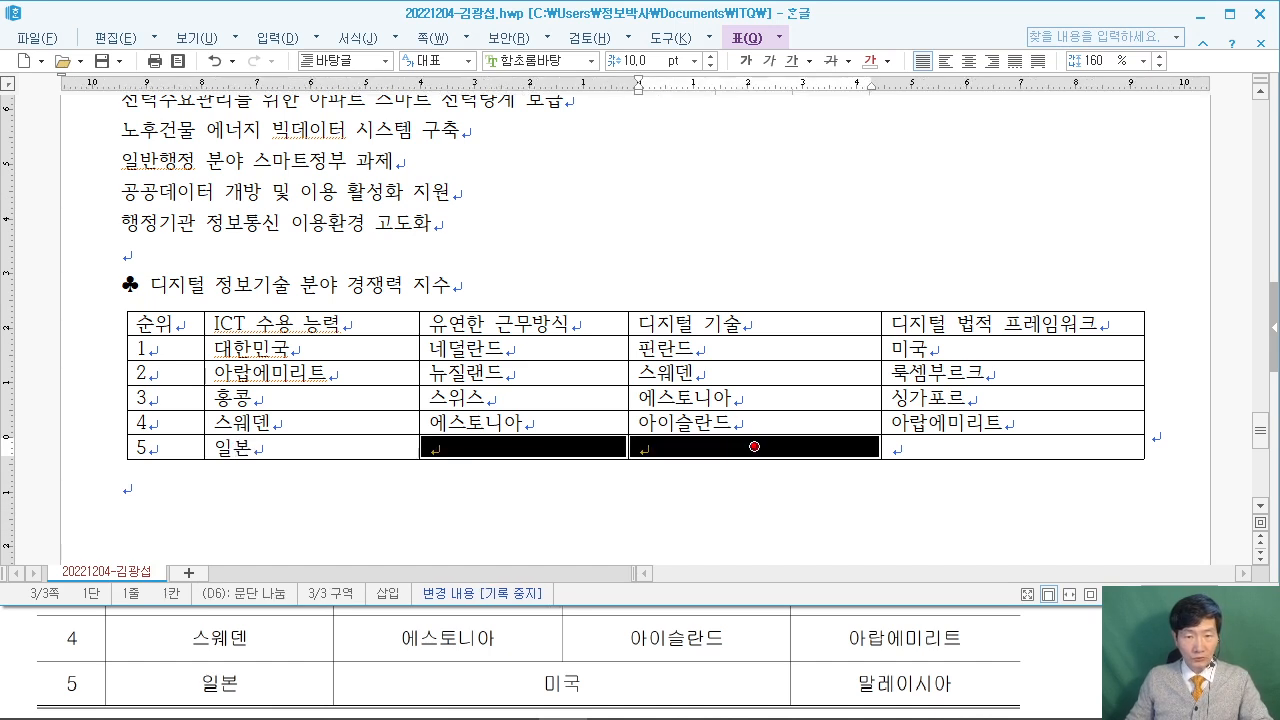
right_click(688, 446)
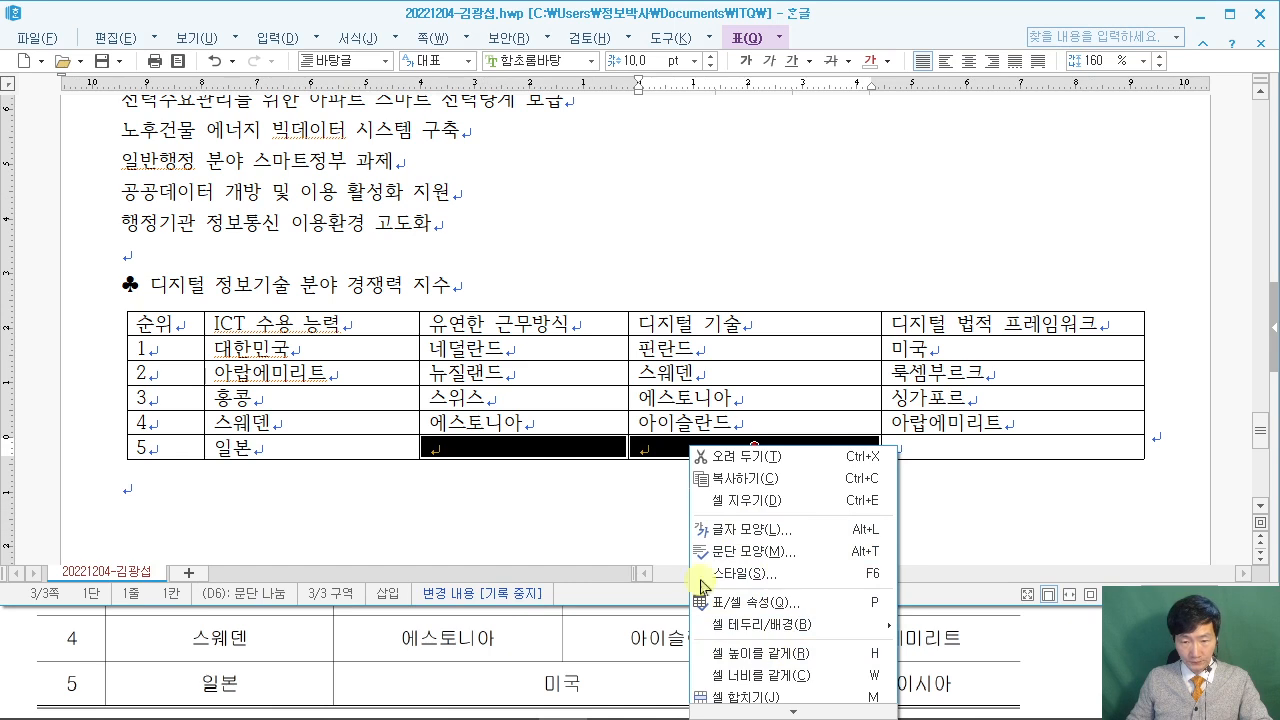
click(745, 697)
text(미국)
key(Tab)
text(말레이시아)
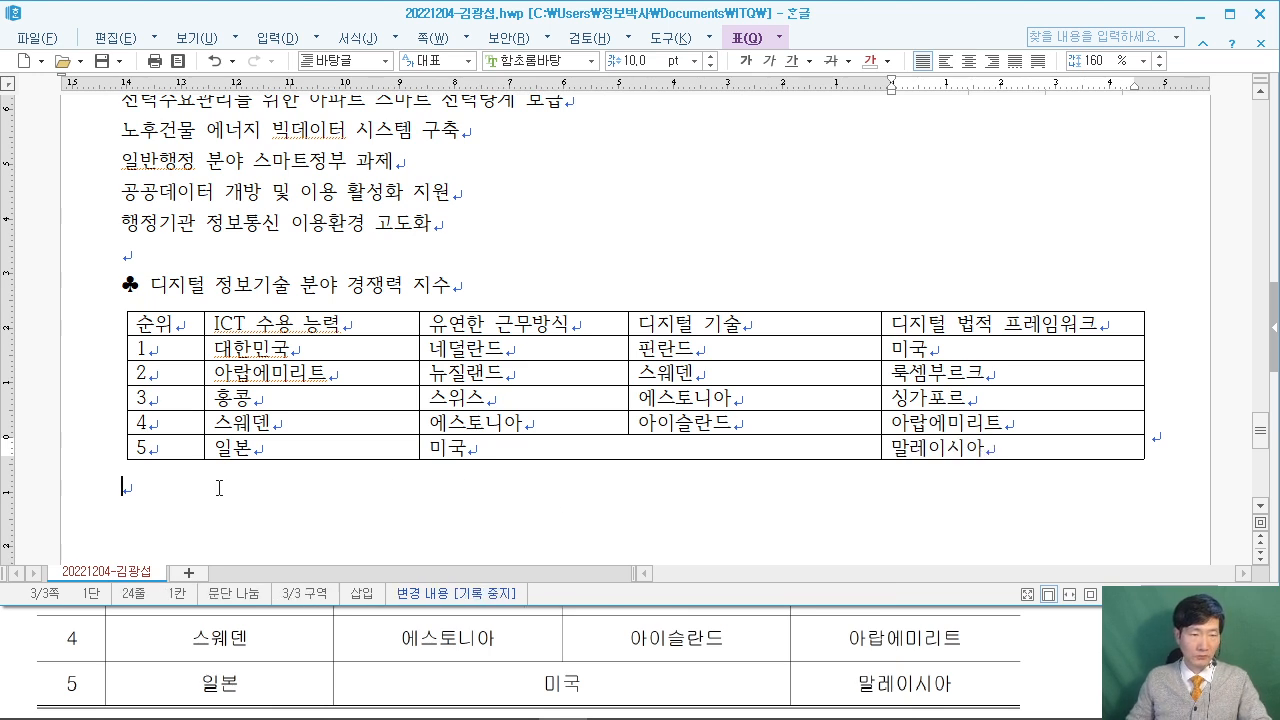
Type 한국지능정보사회진흥원 on a new line below the table and maximize the Hangul window.
click(223, 488)
scroll(223, 488, down, 1)
key(Return)
click(1099, 677)
scroll(643, 640, down, 3)
click(232, 432)
text(한국지능정)
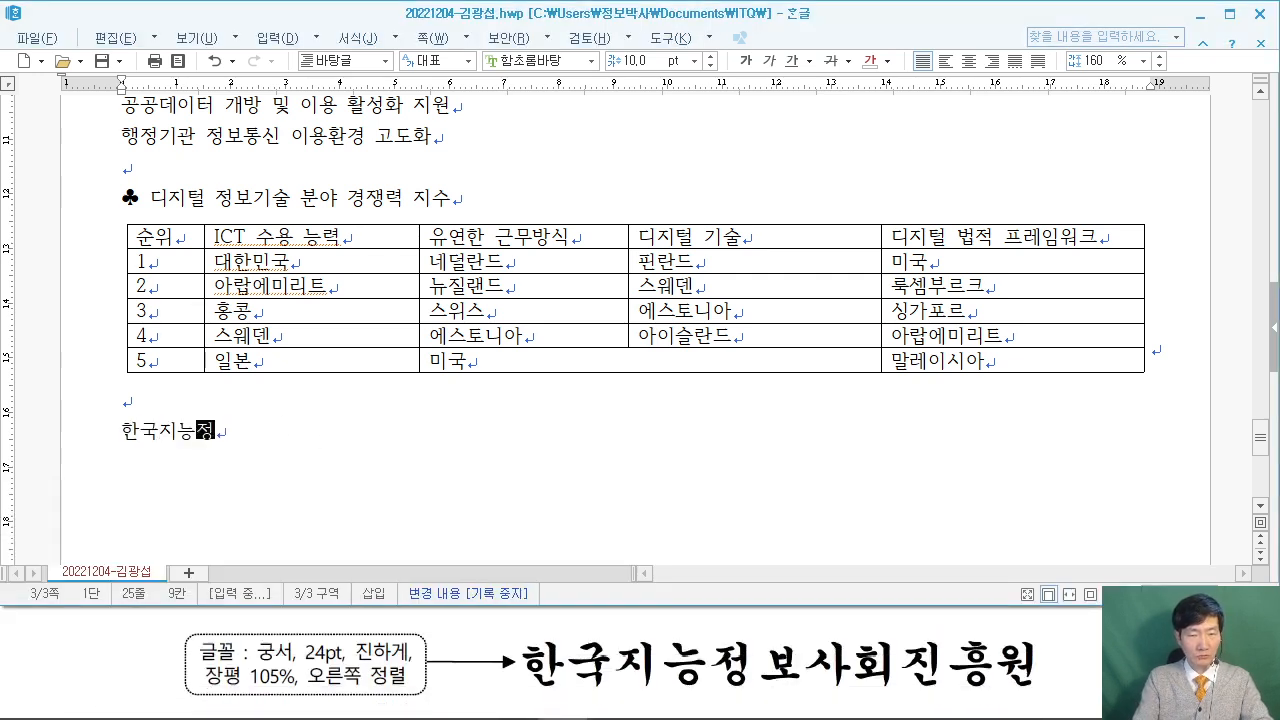
text(보사회진흥원)
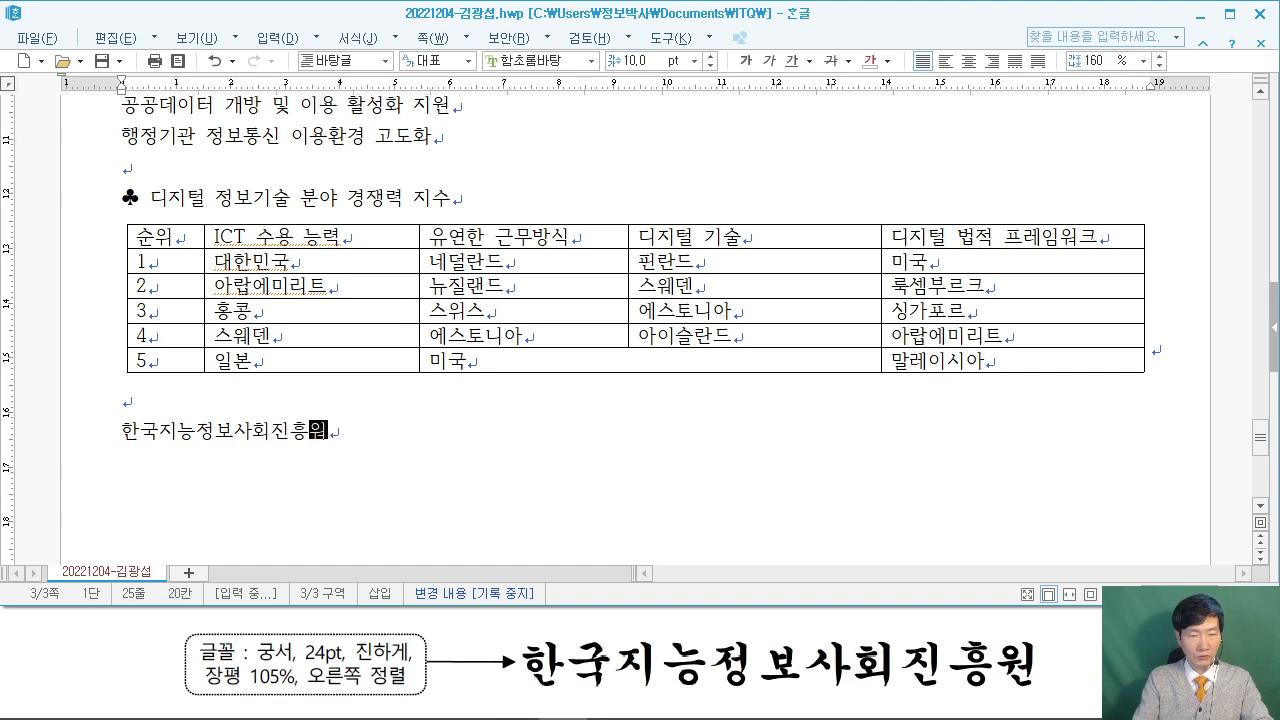
click(1229, 15)
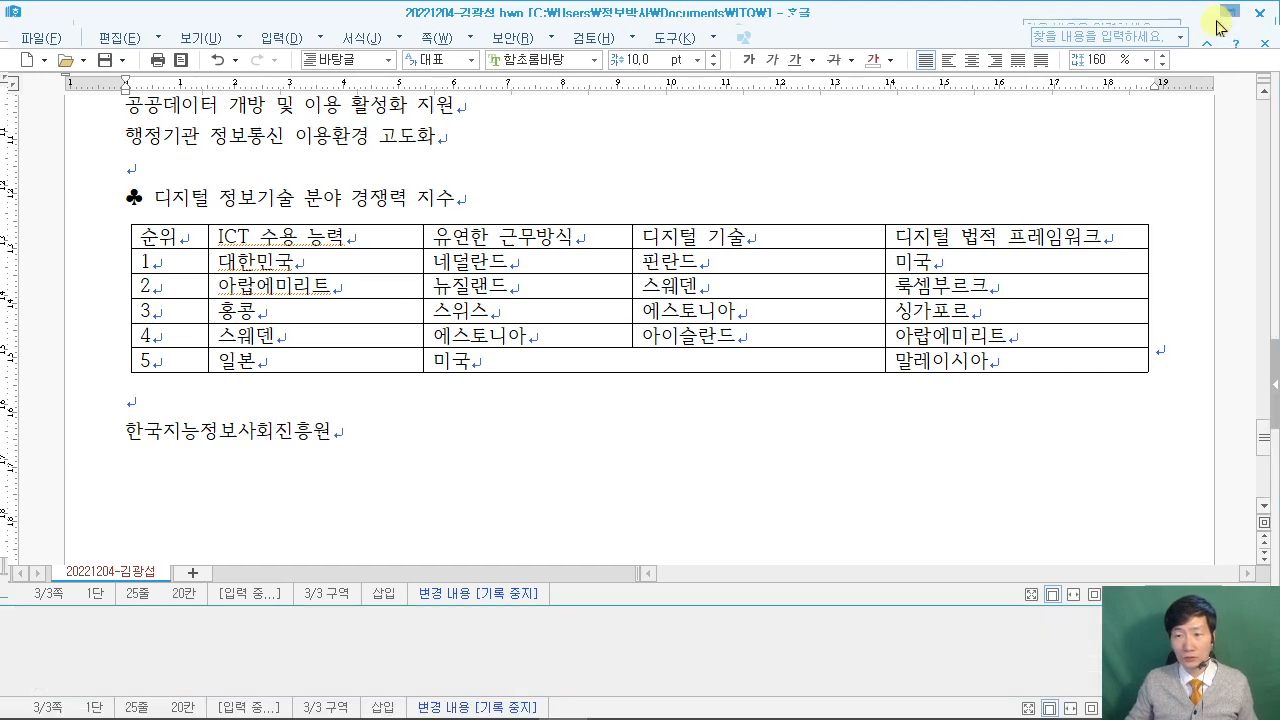
Scroll up to the page 3 title and place the caret on it, comparing with the reference PDF.
scroll(931, 423, up, 1)
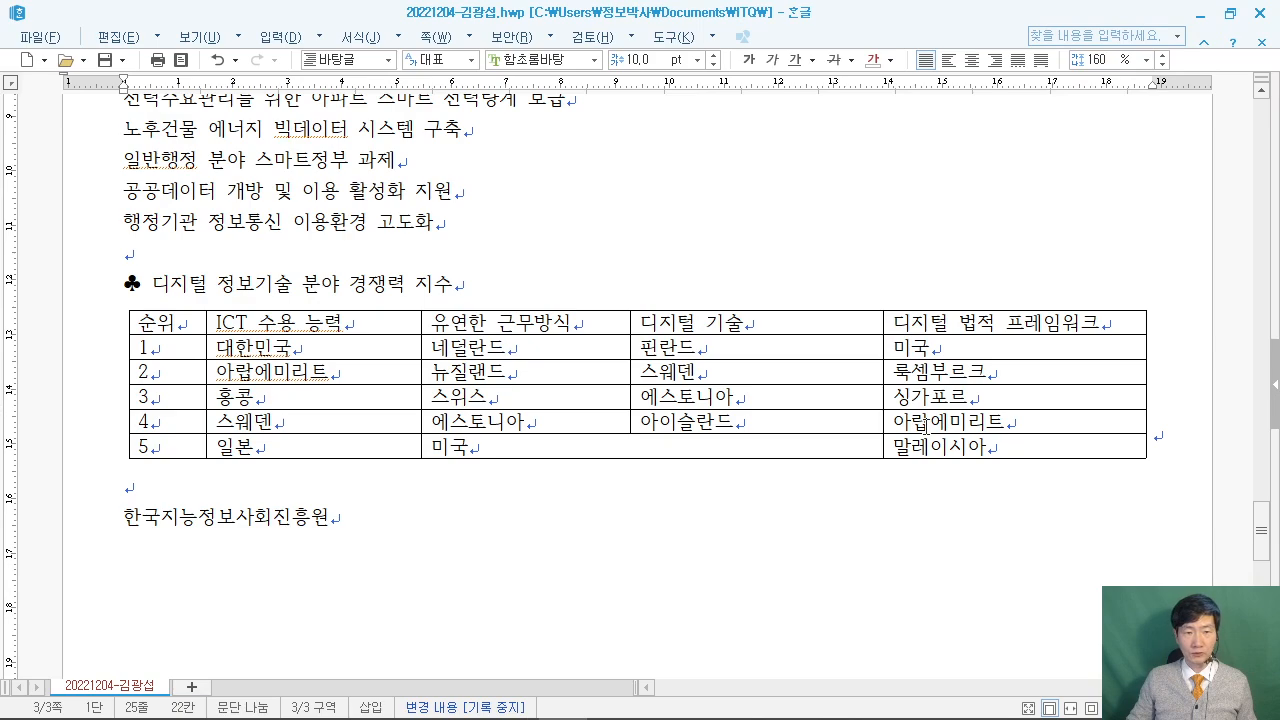
scroll(927, 428, up, 1)
scroll(926, 427, up, 3)
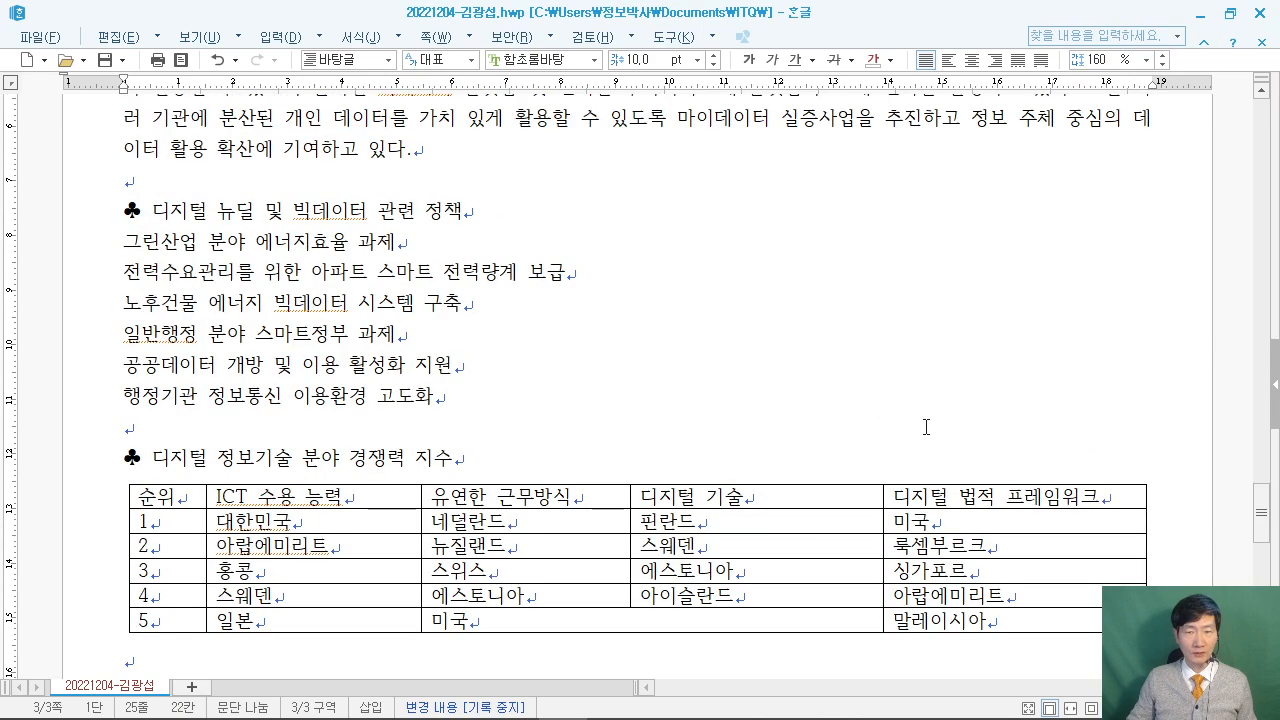
scroll(926, 427, up, 4)
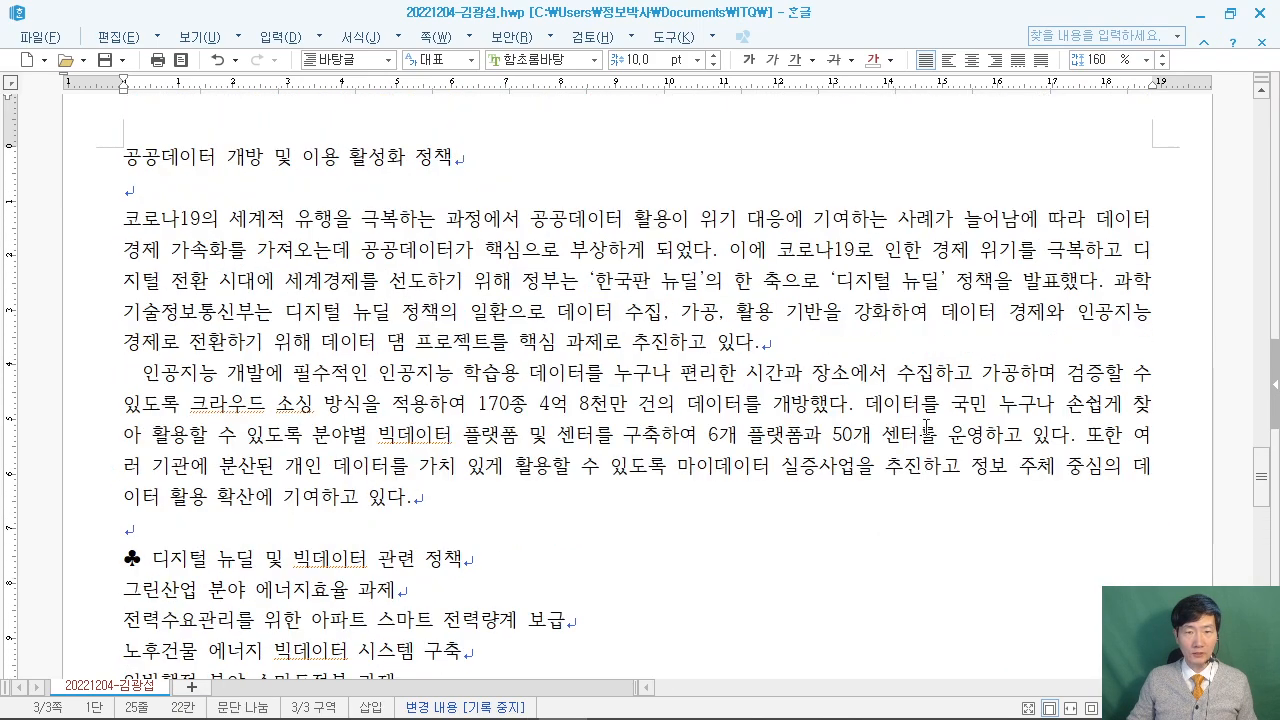
click(491, 313)
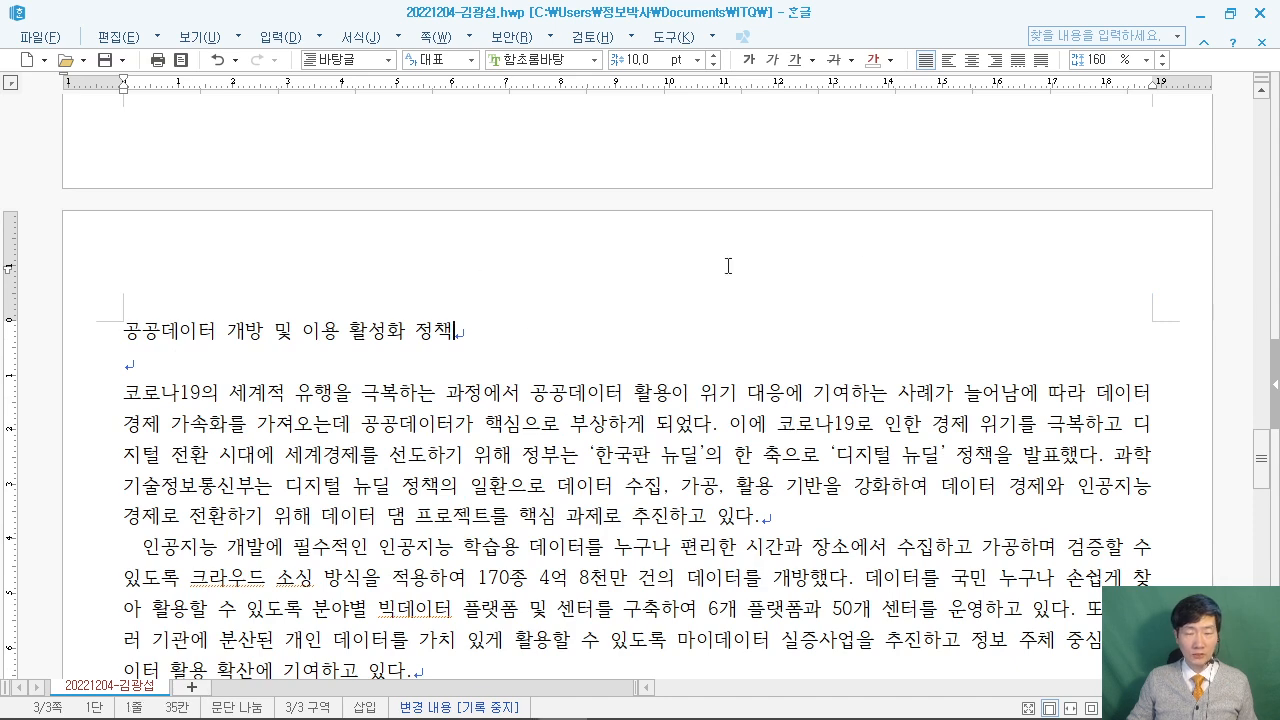
scroll(890, 243, down, 1)
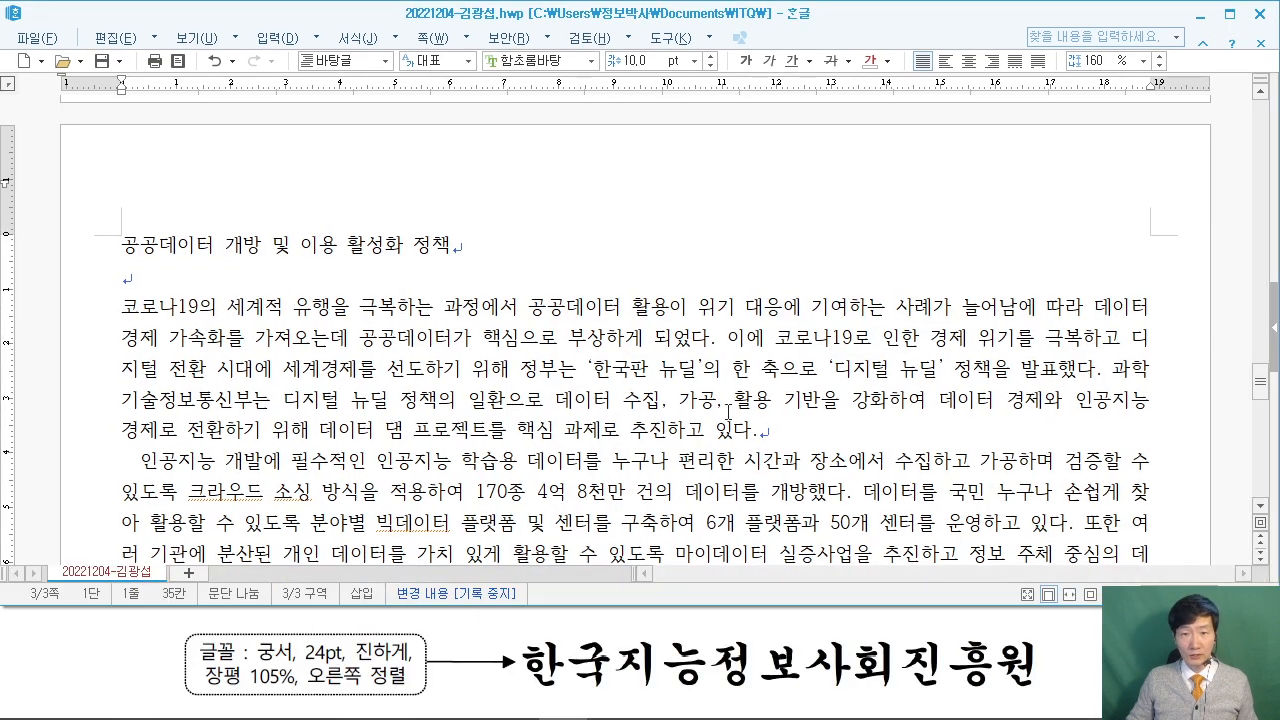
key(alt+Tab)
scroll(1072, 645, up, 5)
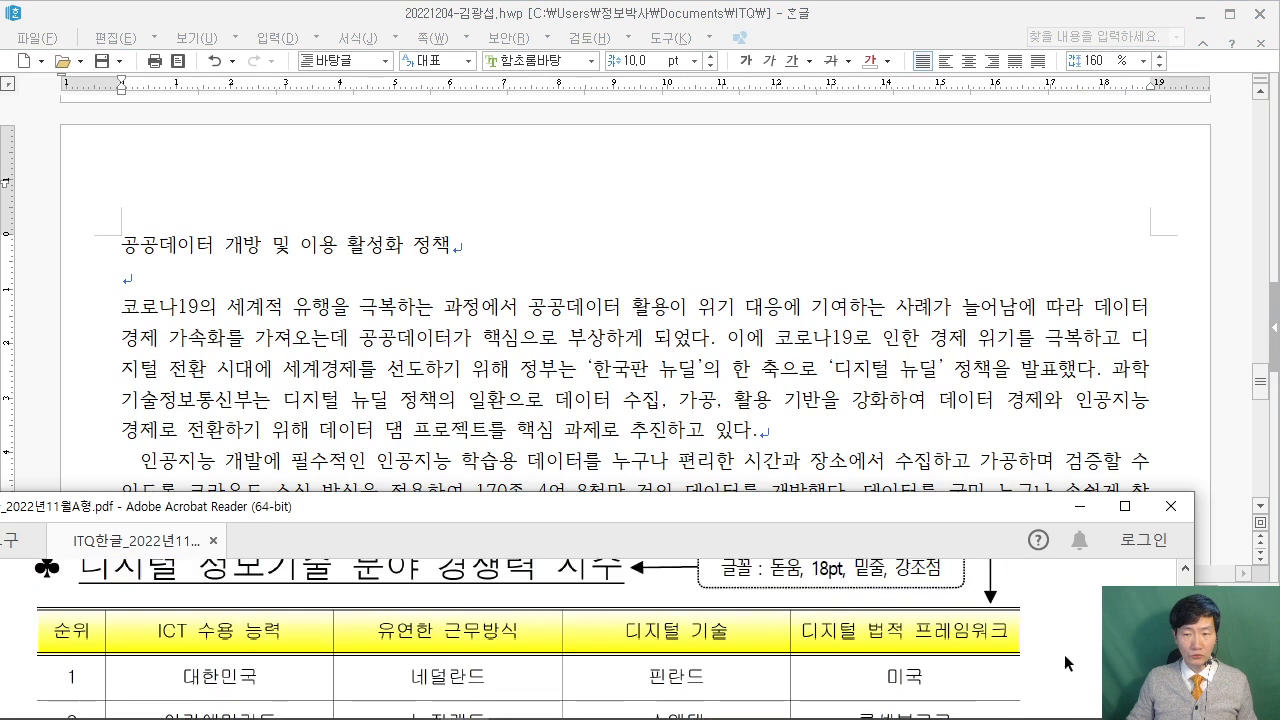
scroll(1072, 645, up, 8)
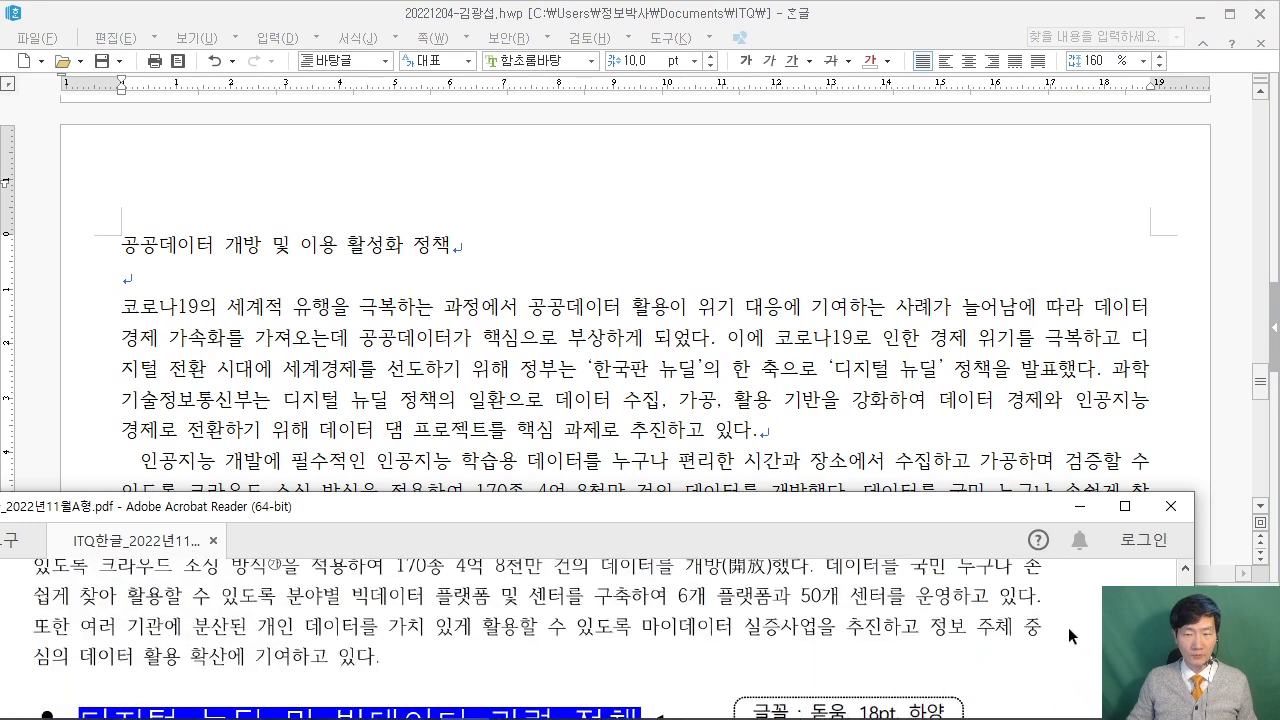
scroll(1065, 633, up, 10)
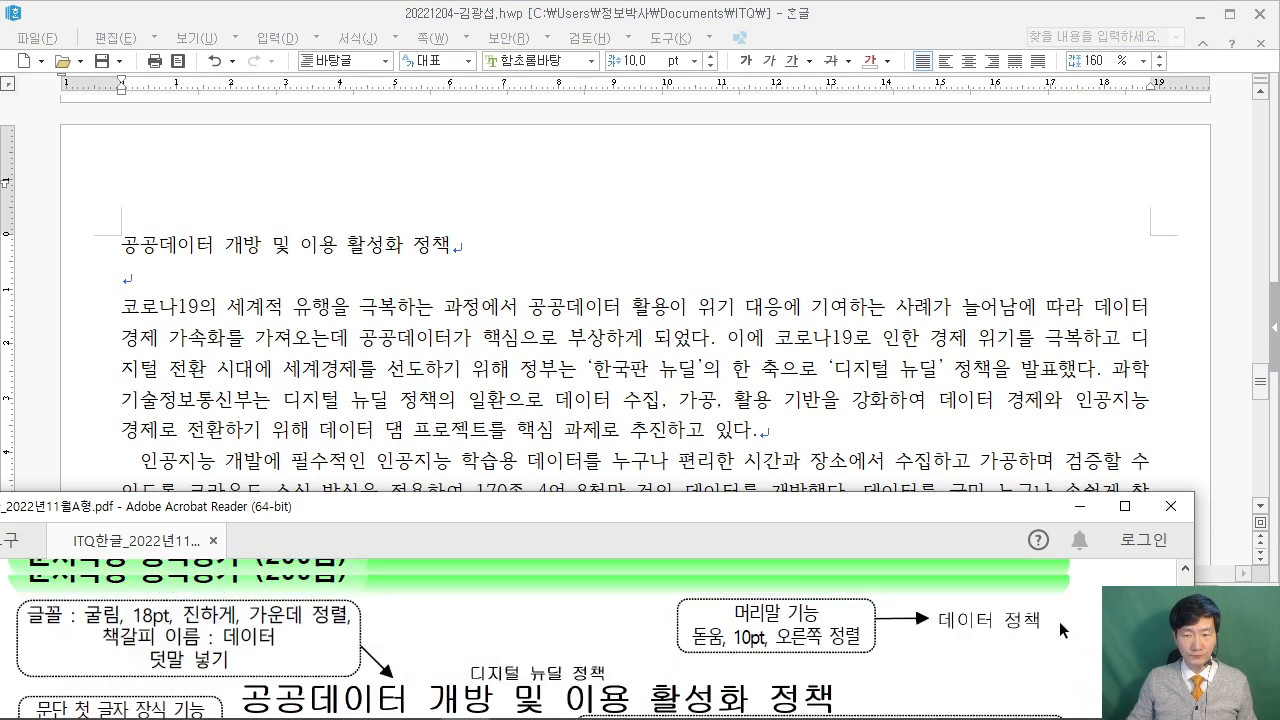
scroll(1051, 622, down, 1)
click(250, 256)
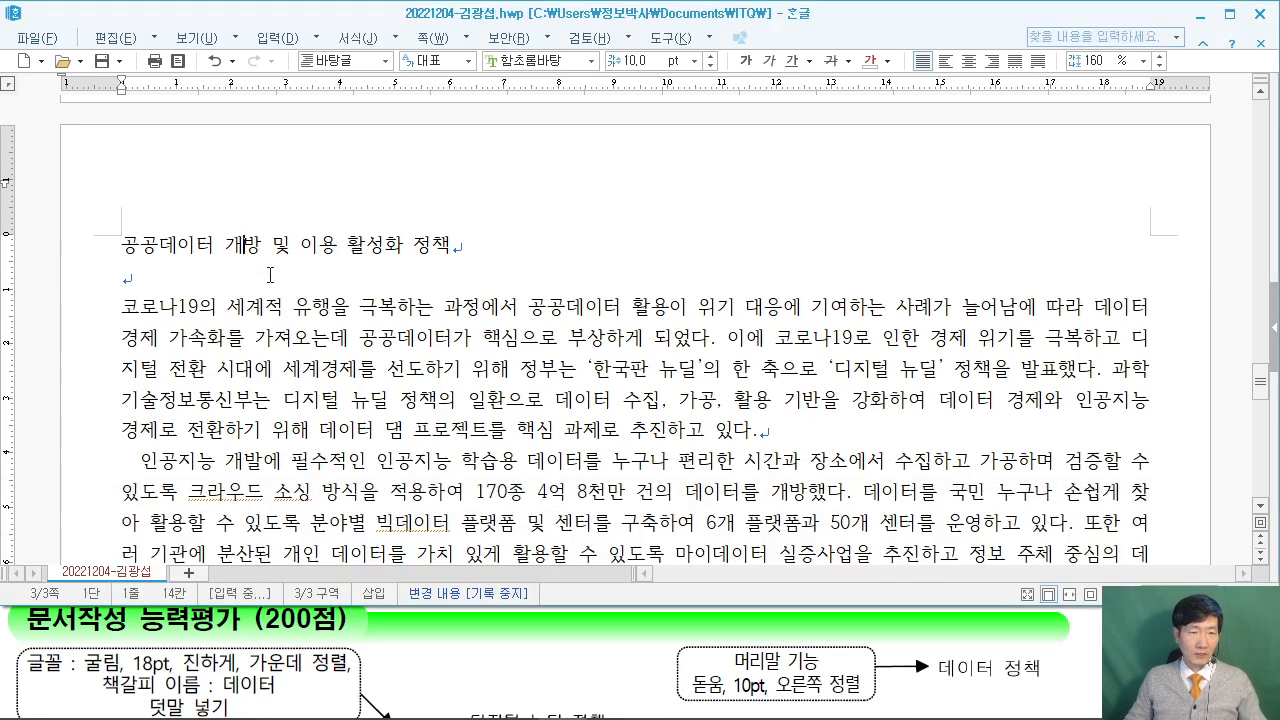
Make several drags over the upper part of the screen, then dismiss them with Escape.
drag(304, 44, 500, 228)
mouse_move(375, 116)
mouse_down()
mouse_move(378, 205)
mouse_move(398, 182)
mouse_move(438, 210)
mouse_up()
mouse_move(455, 130)
mouse_down()
mouse_move(448, 205)
mouse_move(505, 175)
mouse_up()
mouse_move(556, 140)
mouse_down()
mouse_move(556, 186)
mouse_move(612, 145)
mouse_up()
drag(618, 34, 796, 194)
drag(697, 110, 697, 192)
mouse_move(697, 112)
mouse_down()
mouse_move(748, 178)
mouse_move(760, 82)
mouse_up()
drag(834, 234, 846, 228)
mouse_move(880, 20)
mouse_down()
mouse_move(926, 166)
mouse_move(1082, 222)
mouse_up()
drag(962, 86, 962, 172)
drag(958, 114, 1016, 104)
drag(1016, 64, 1016, 218)
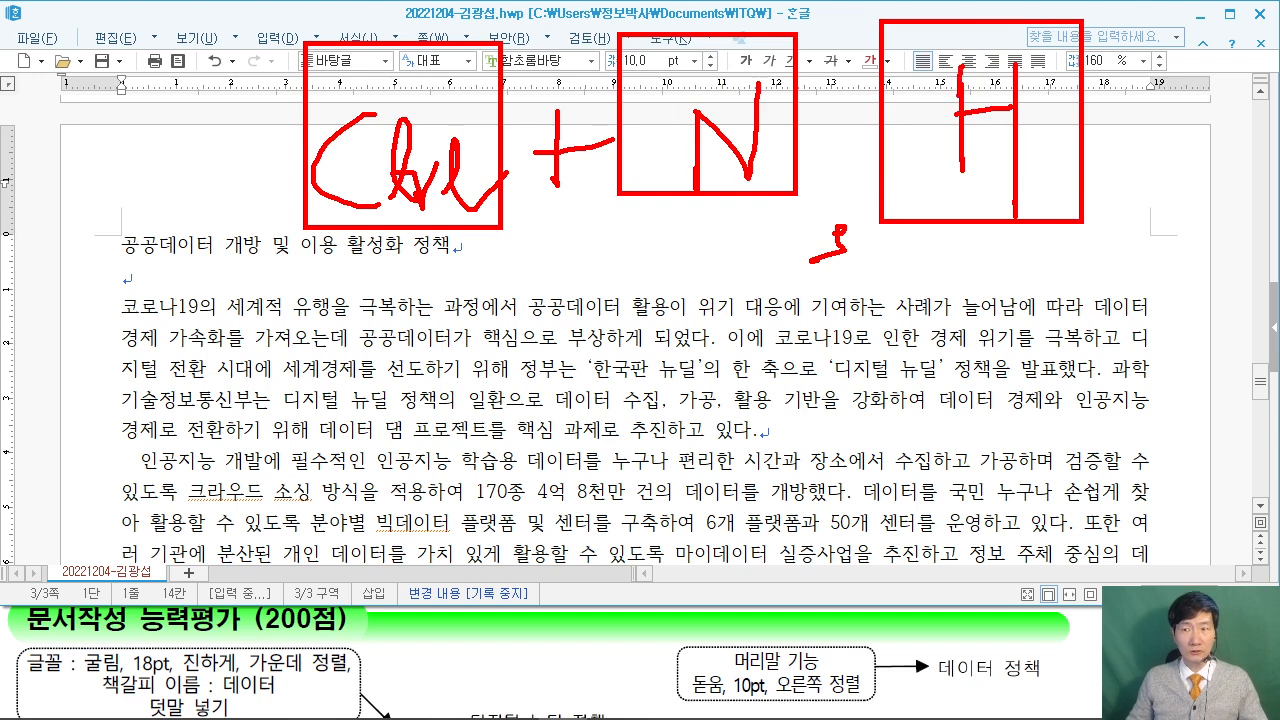
mouse_move(196, 254)
mouse_down()
mouse_move(328, 188)
mouse_move(280, 316)
mouse_up()
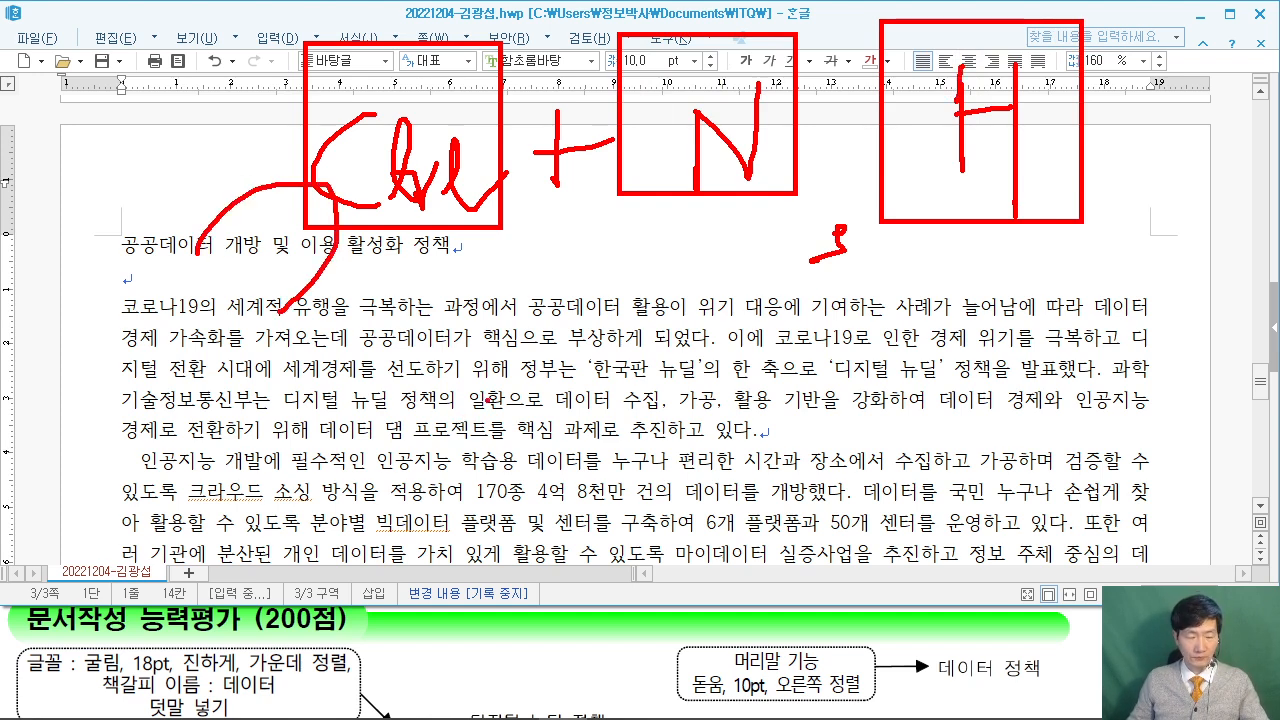
key(Escape)
Create a both-sides 머리말 header reading 데이터 정책 and select the header line.
key(ctrl+n)
key(h)
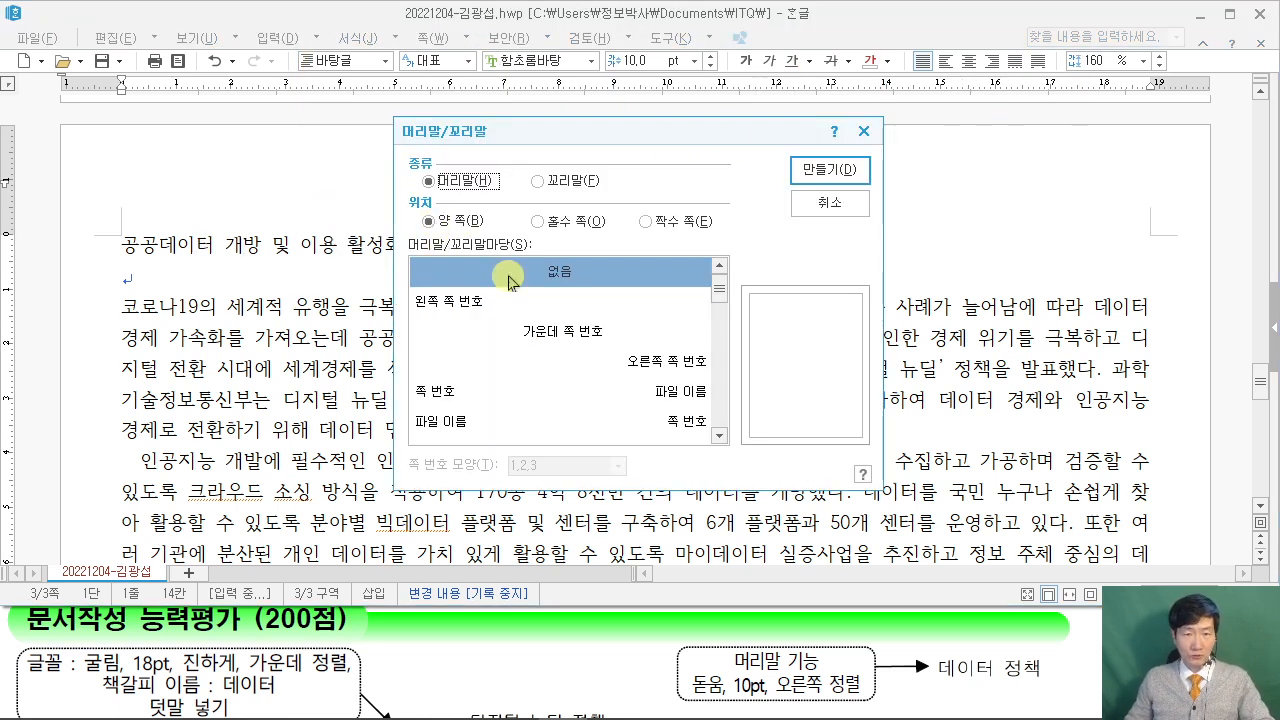
click(830, 170)
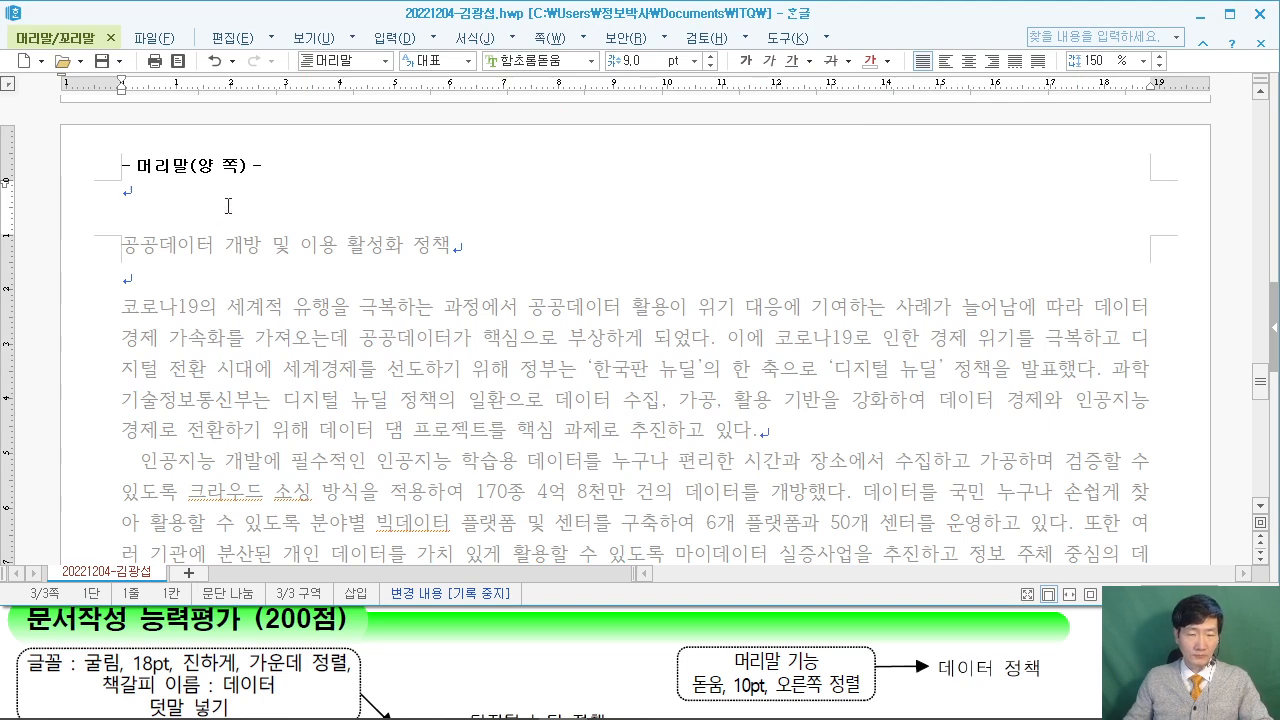
text(데이터 정책)
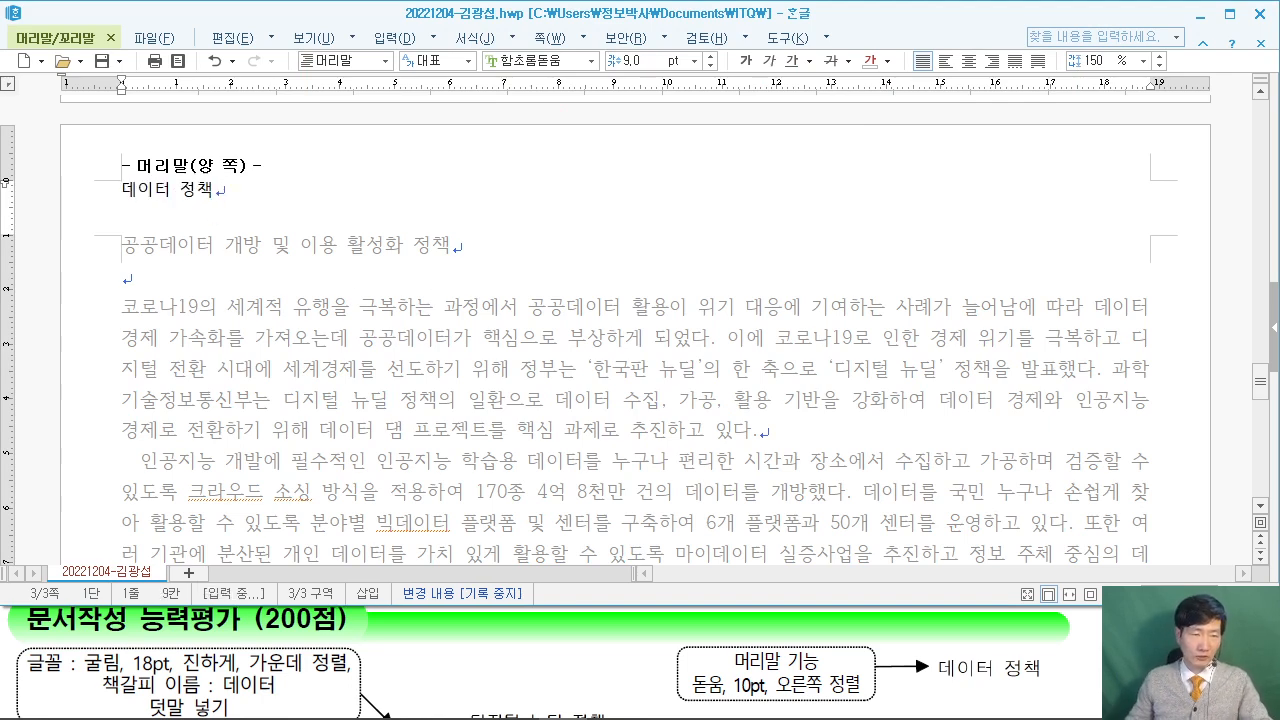
key(shift+Home)
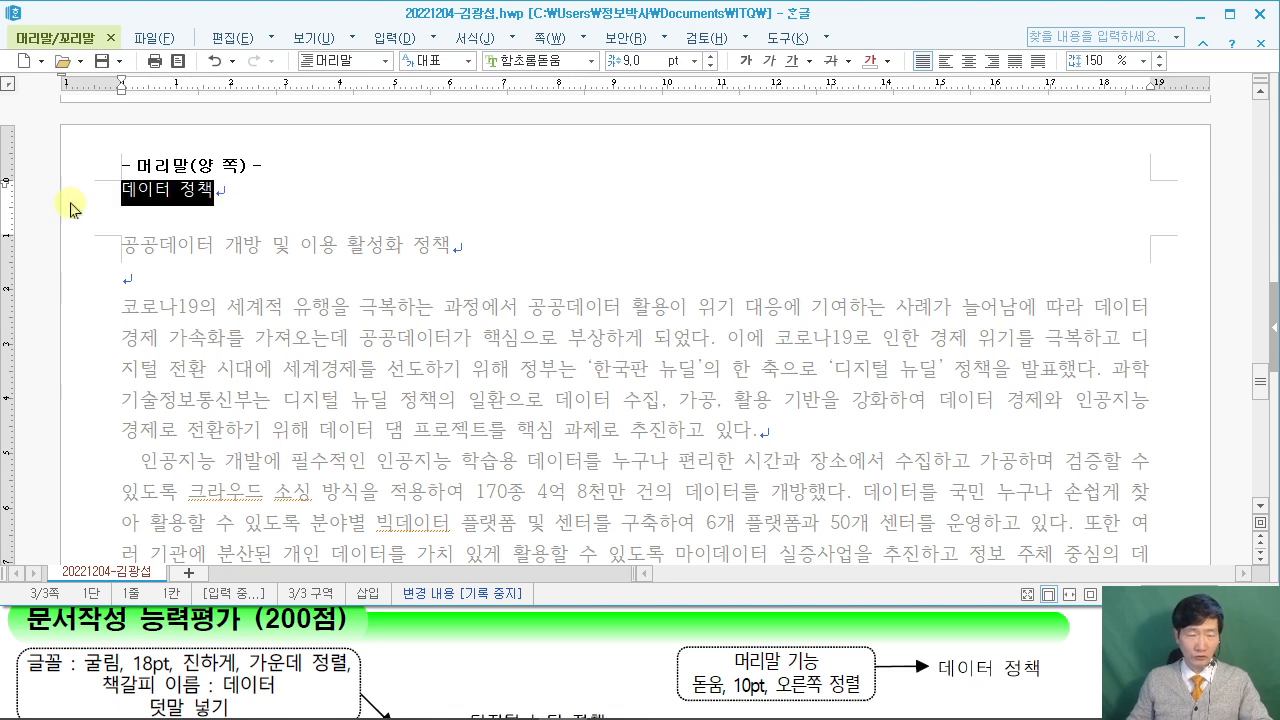
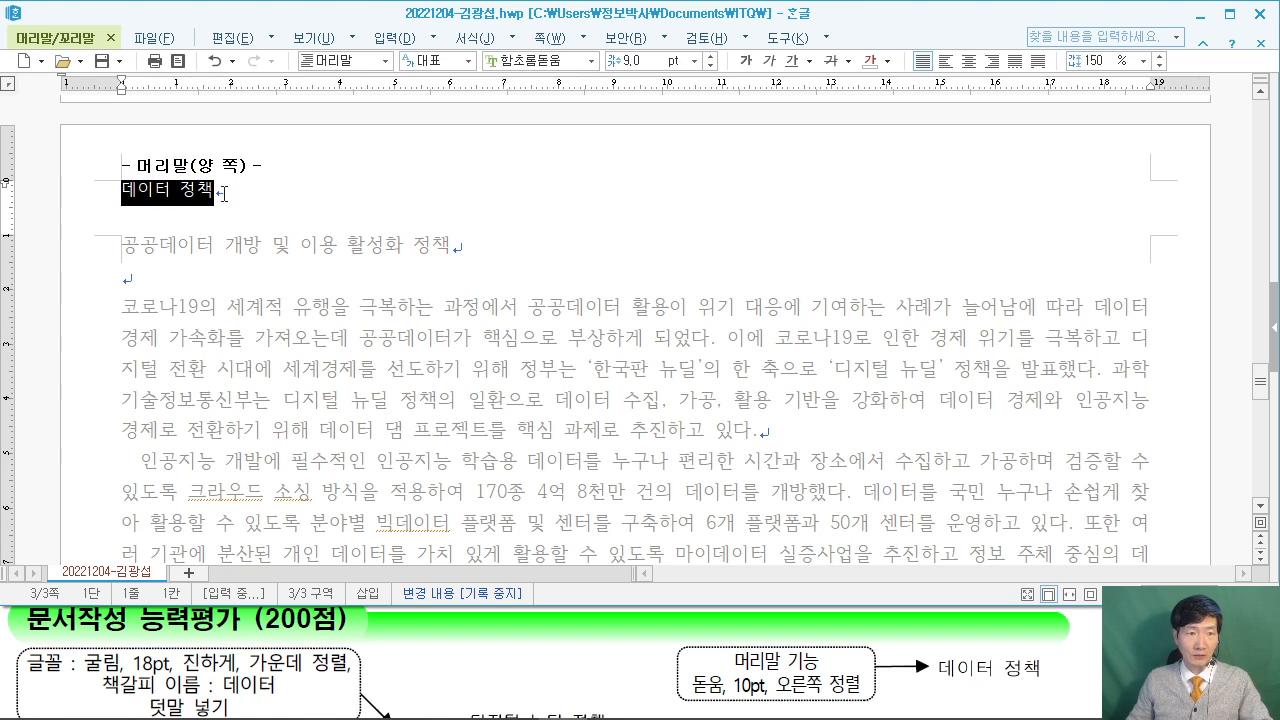
Format the 데이터 정책 header in 돋움 at 10 pt, right-aligned.
click(540, 60)
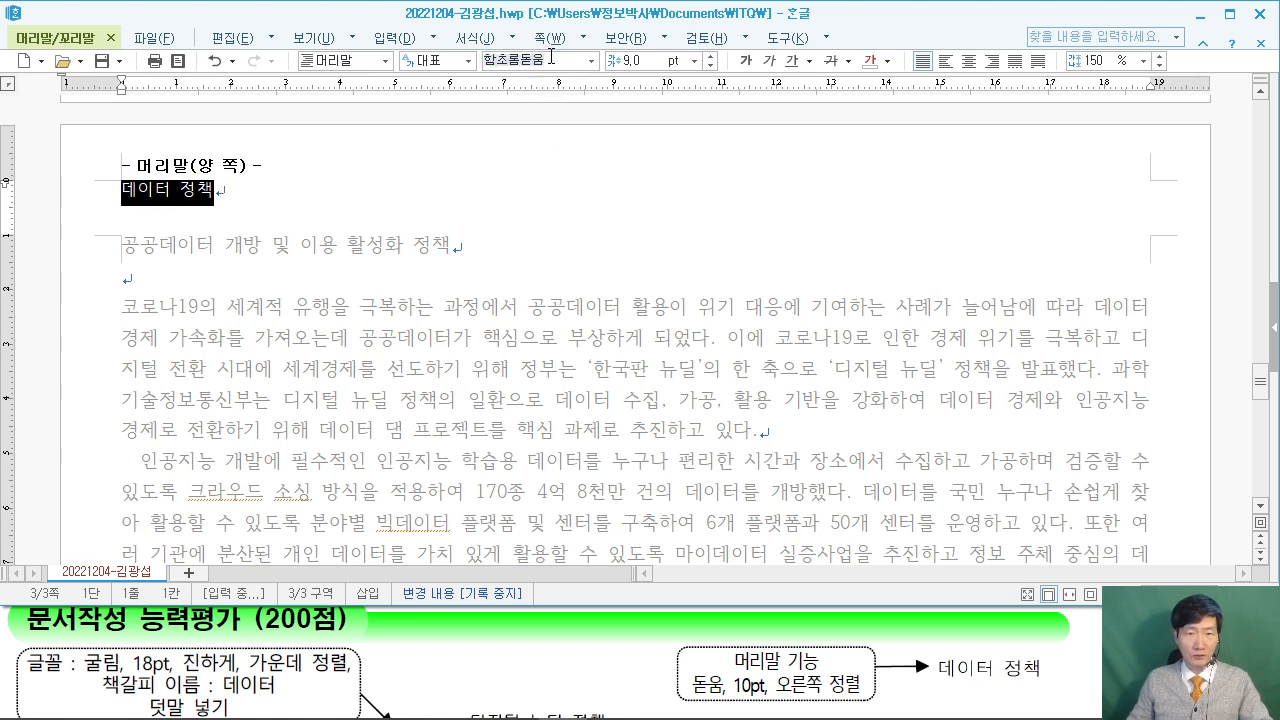
text(돋움)
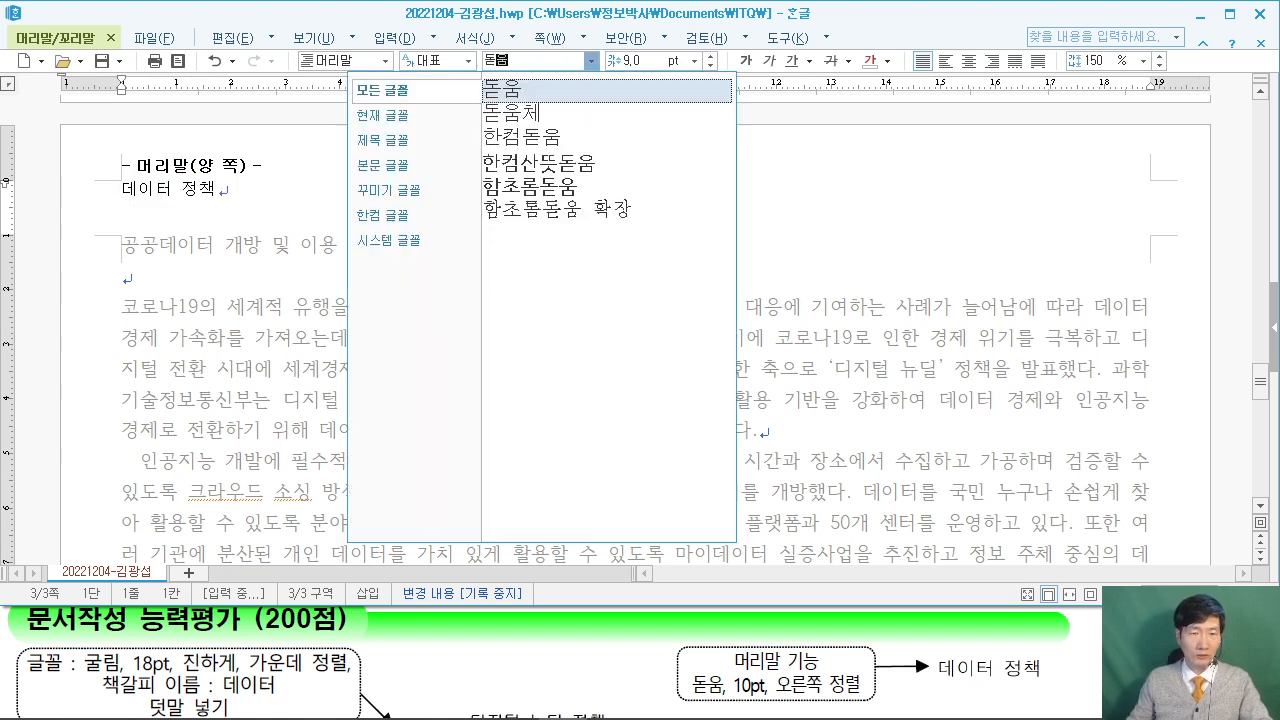
click(515, 92)
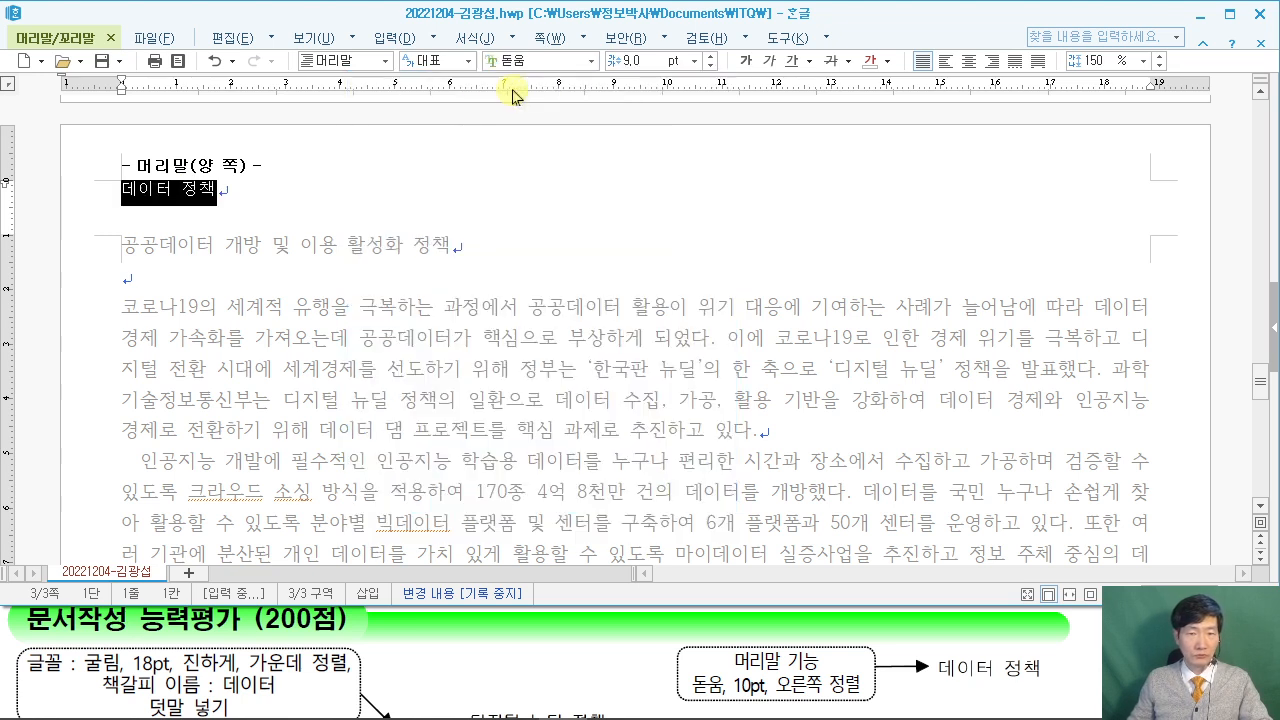
click(645, 61)
text(1)
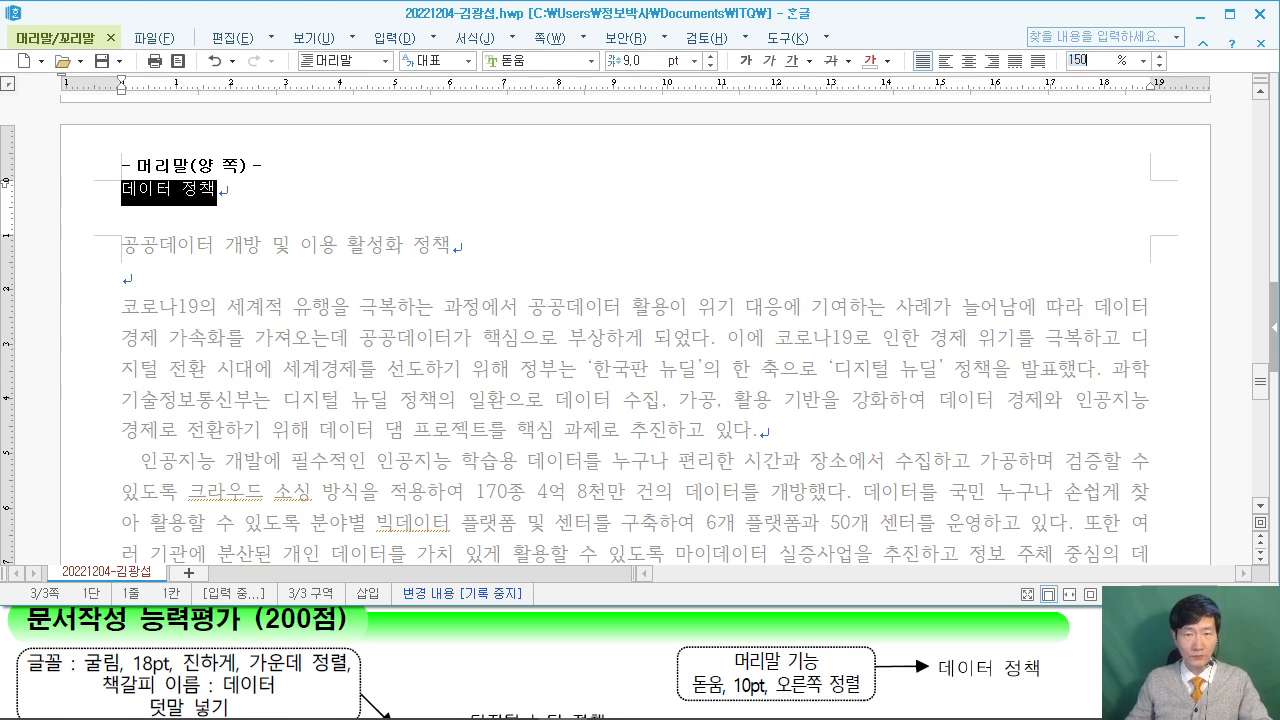
key(Return)
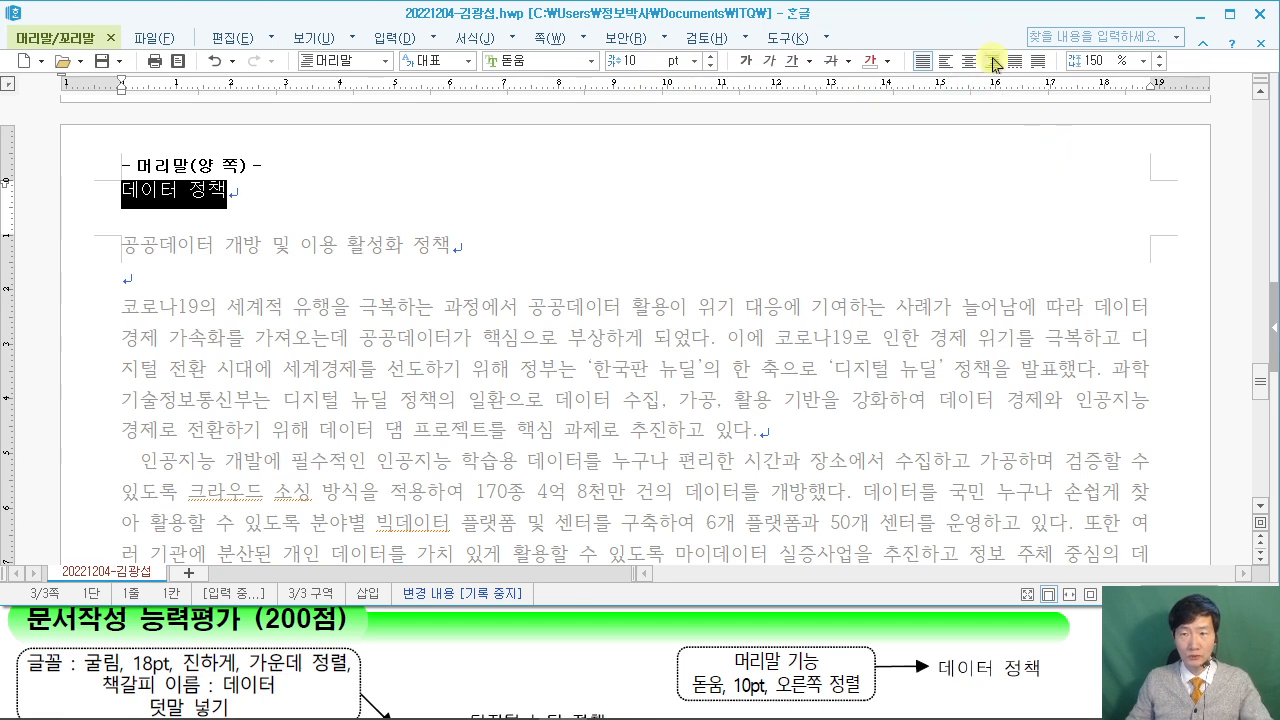
click(991, 61)
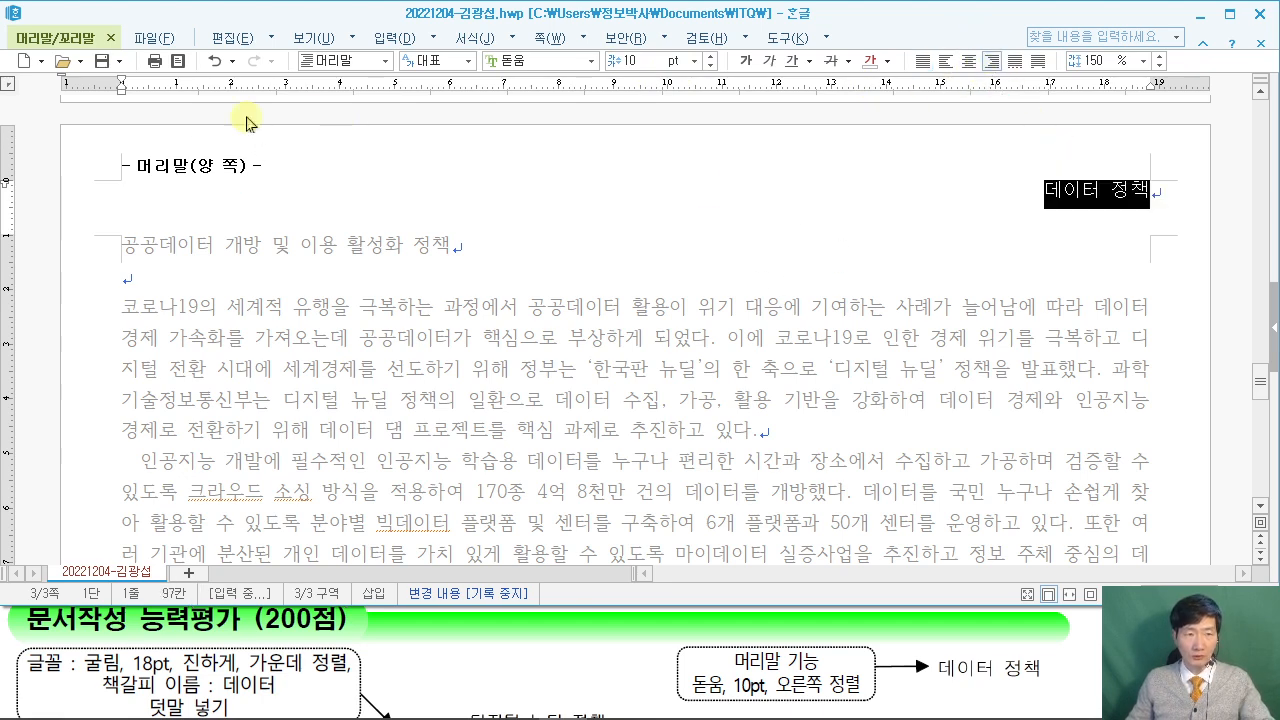
click(55, 37)
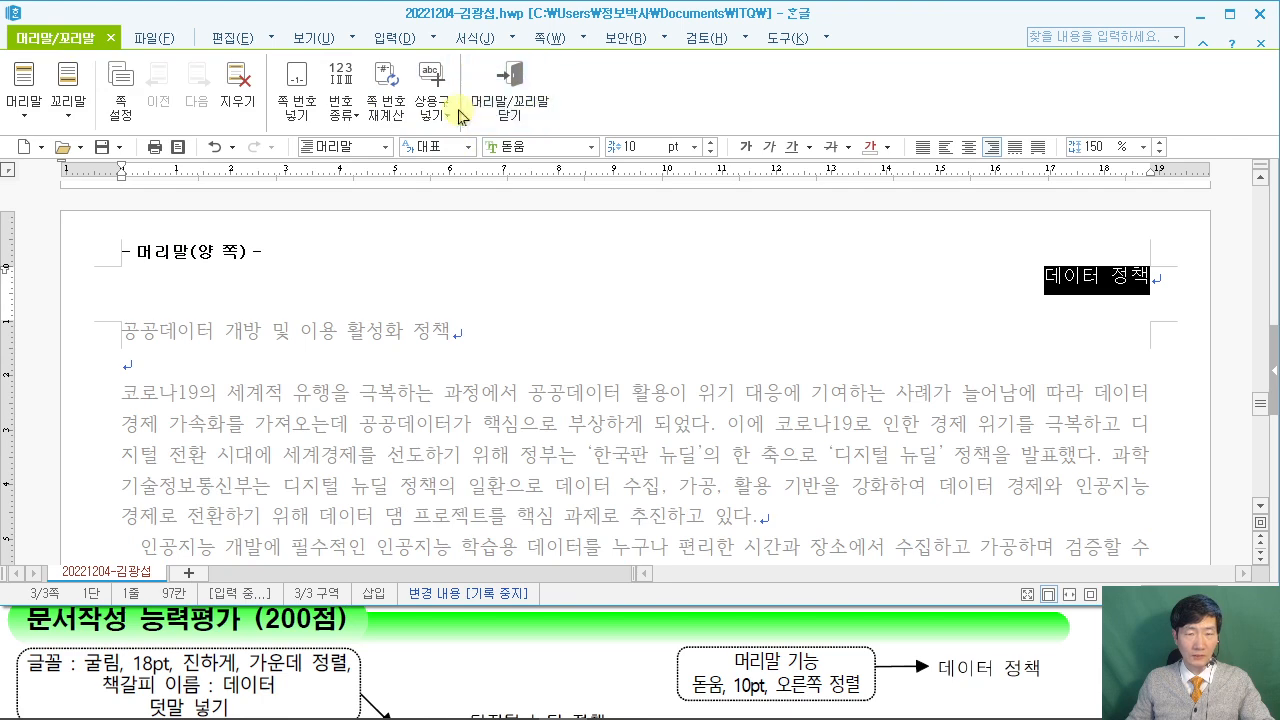
mouse_move(462, 52)
mouse_down()
mouse_move(568, 138)
mouse_move(758, 99)
mouse_up()
Close header editing, select the title line, and check the PDF's formatting requirements.
click(510, 100)
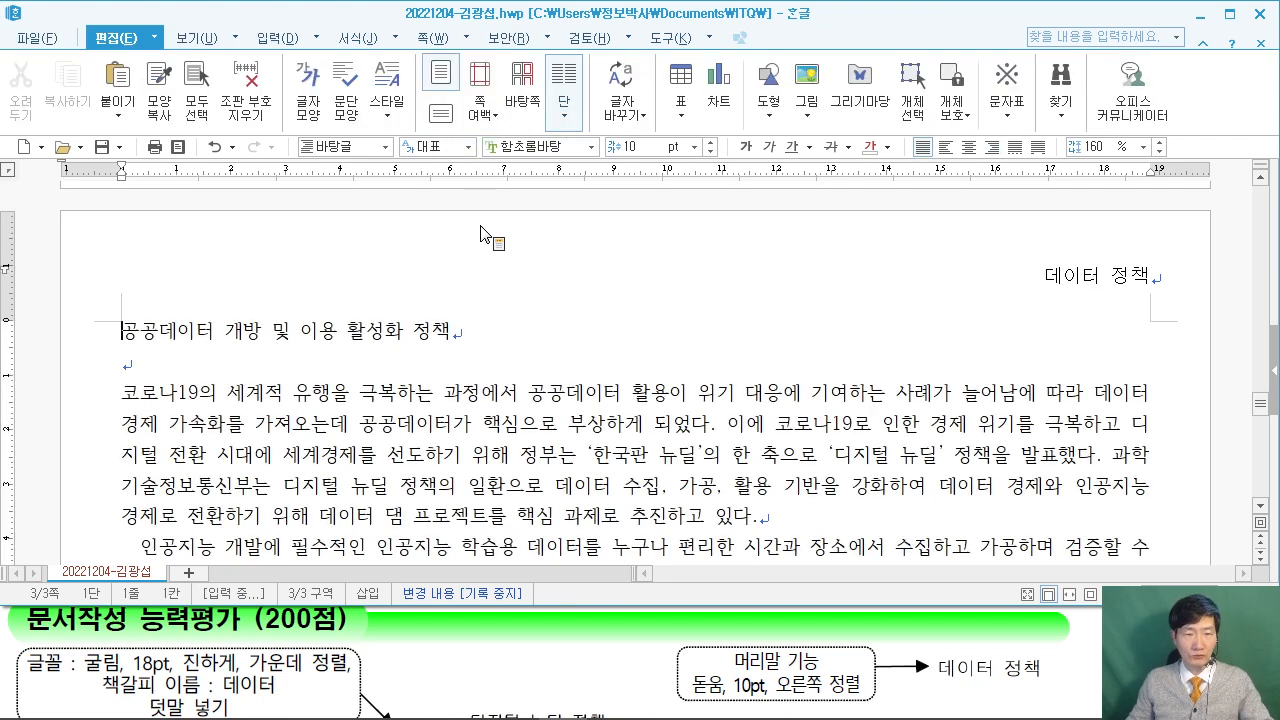
drag(125, 340, 573, 323)
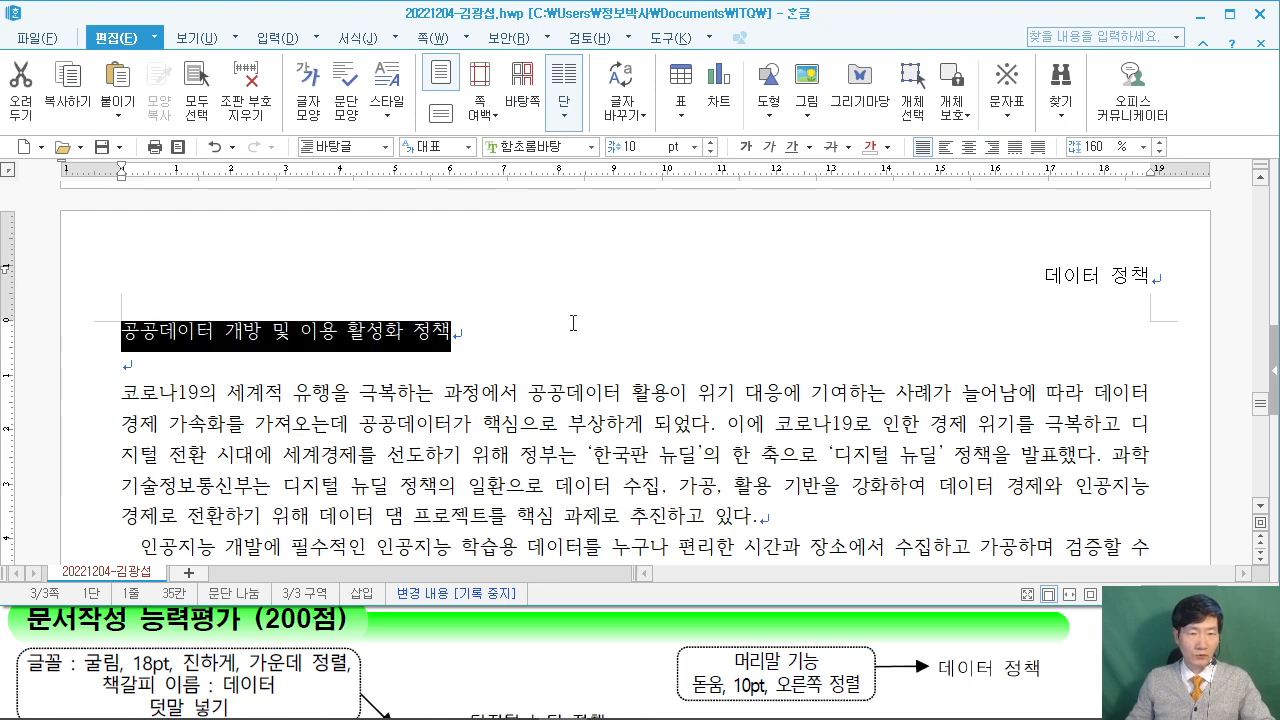
click(15, 640)
scroll(16, 640, down, 1)
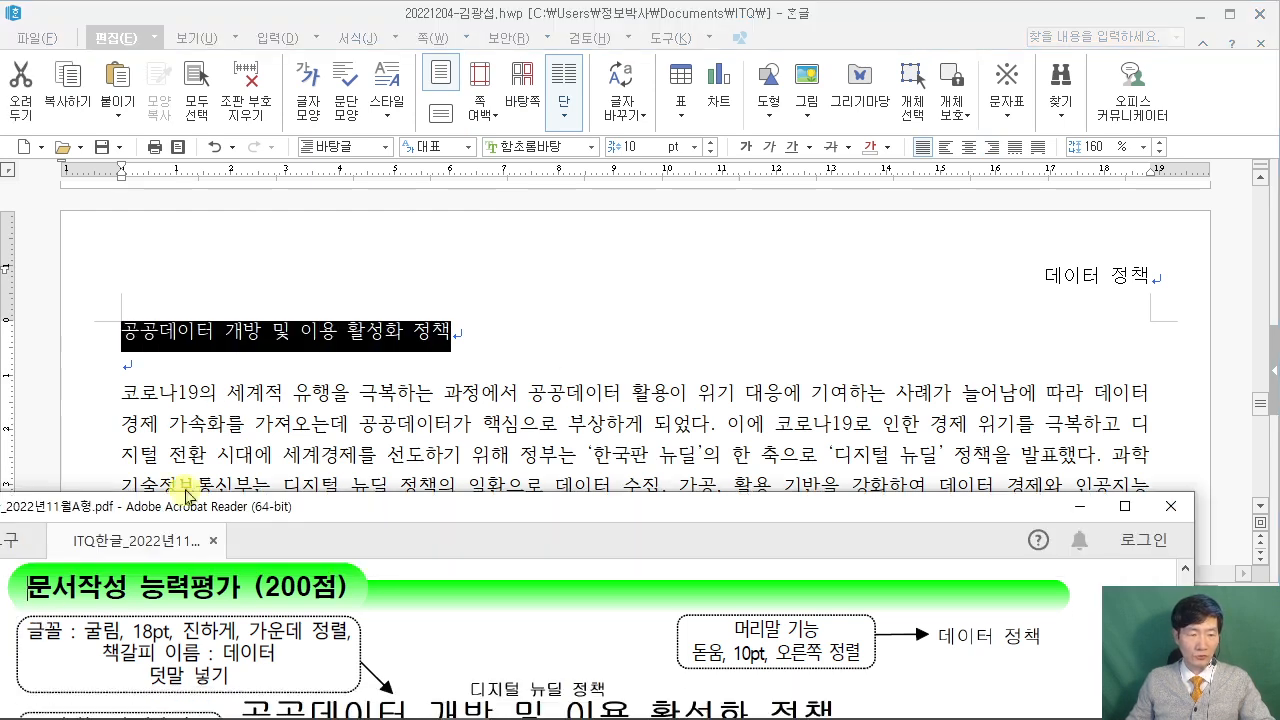
click(408, 25)
Make the title 공공데이터 개방 및 이용 활성화 정책 18 pt, bold and centred.
click(535, 147)
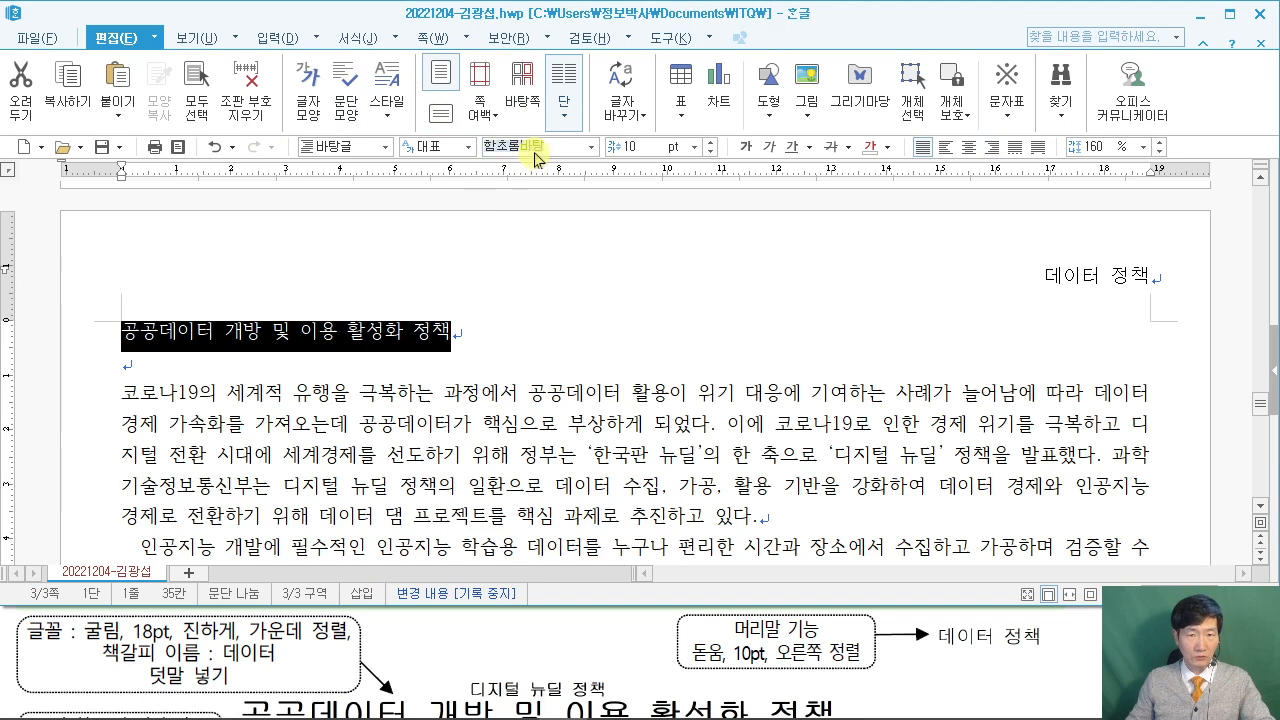
key(Tab)
text(1)
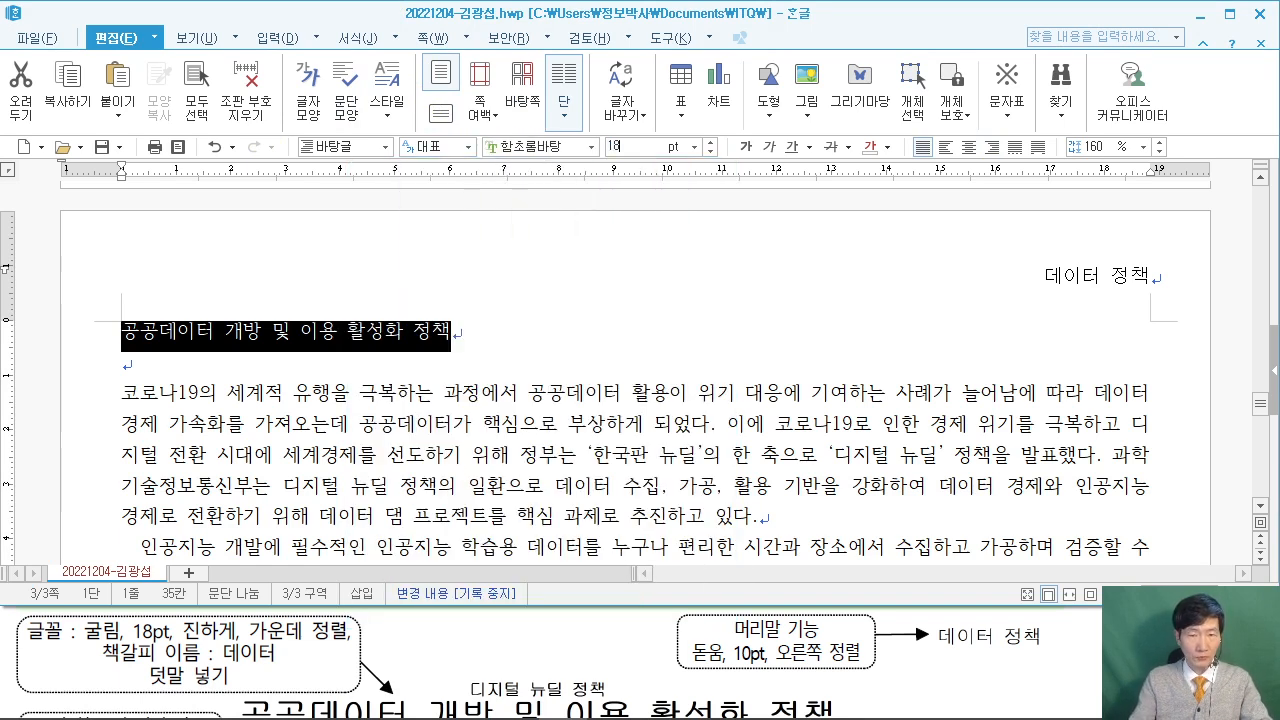
text(8)
key(Return)
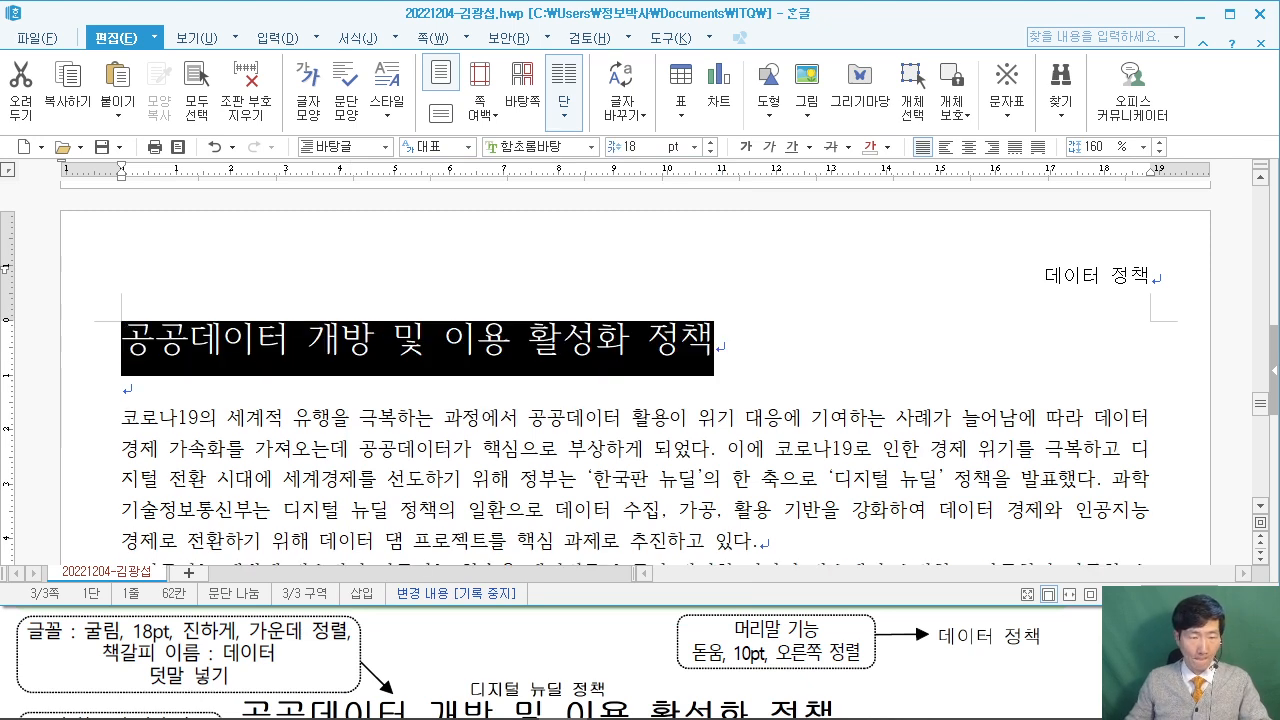
click(745, 150)
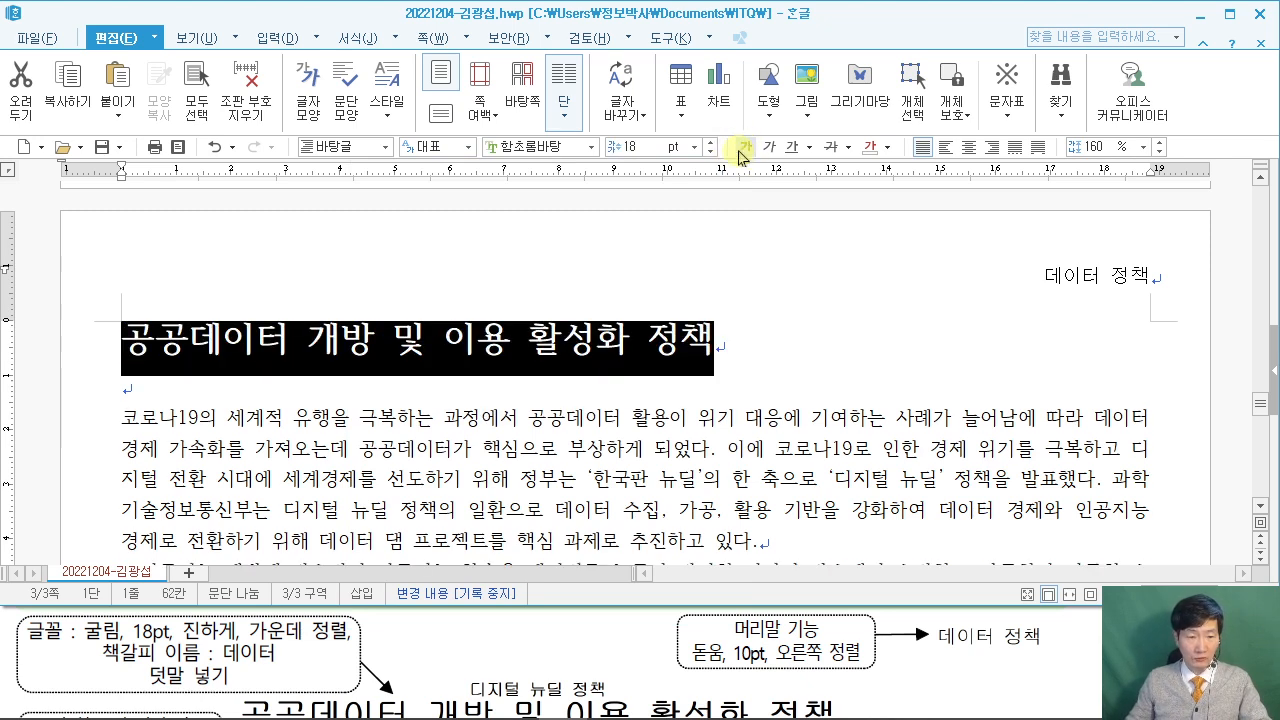
click(964, 148)
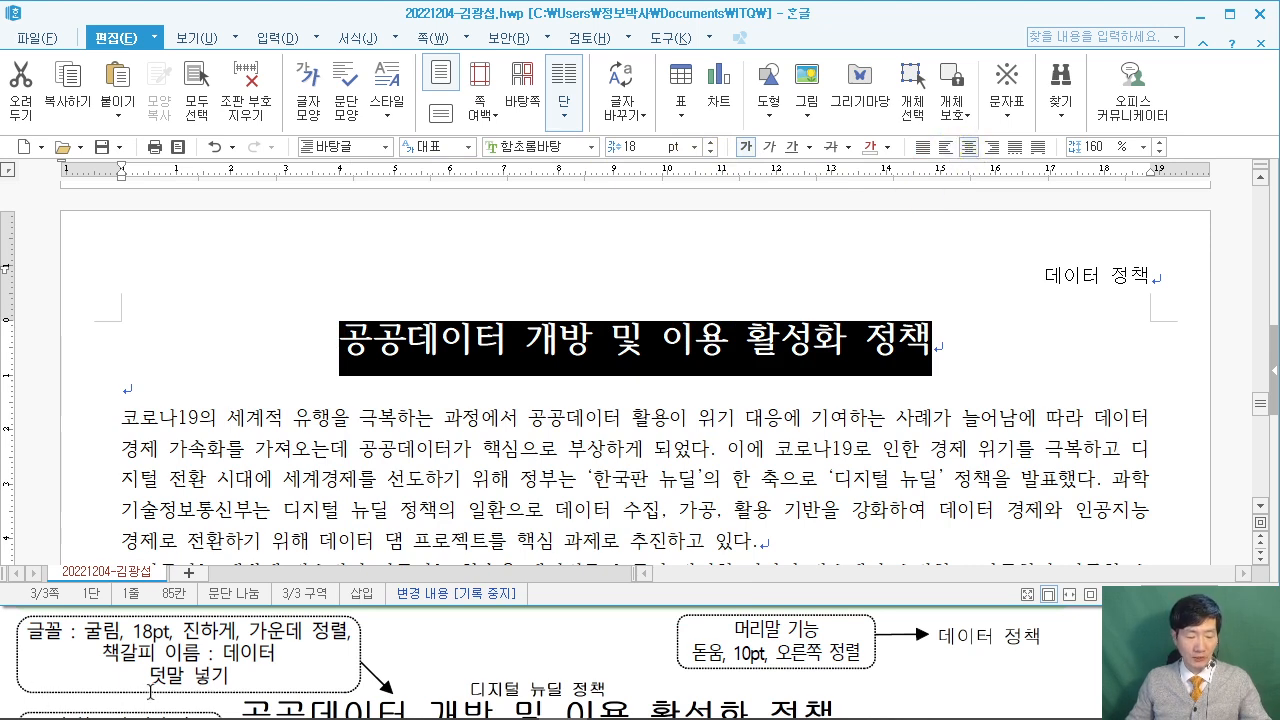
drag(77, 658, 142, 693)
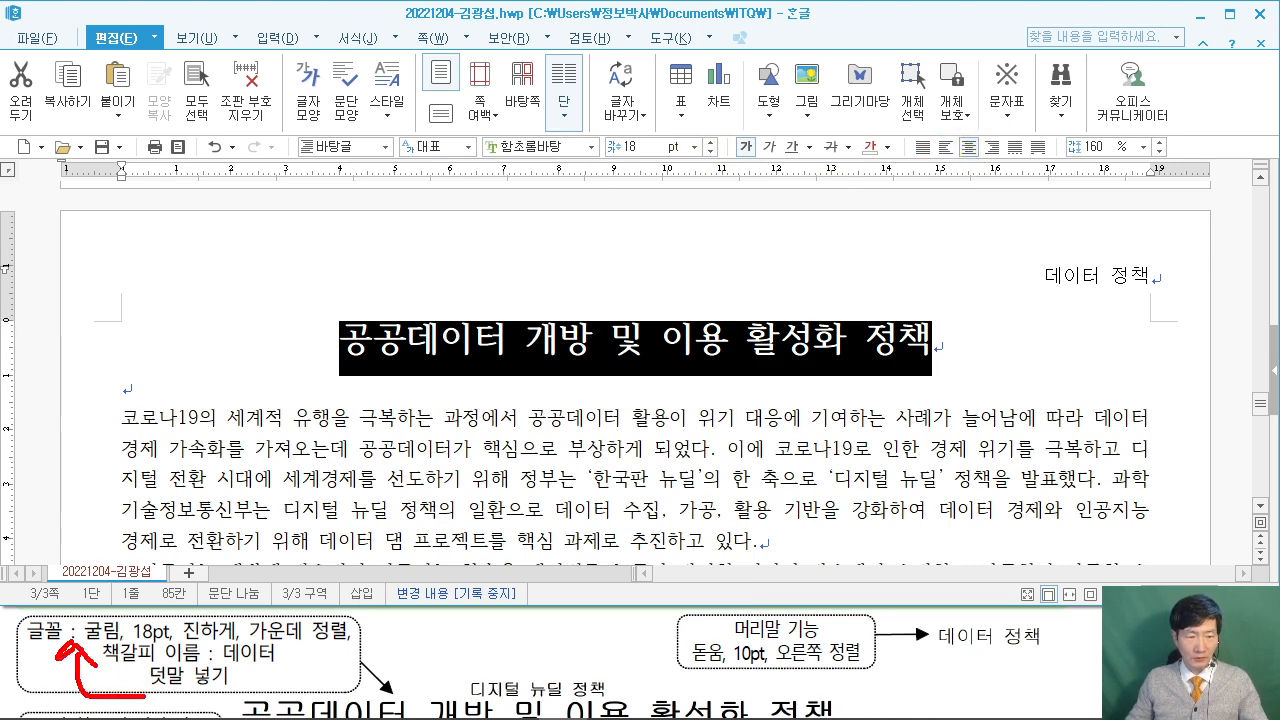
drag(272, 640, 268, 674)
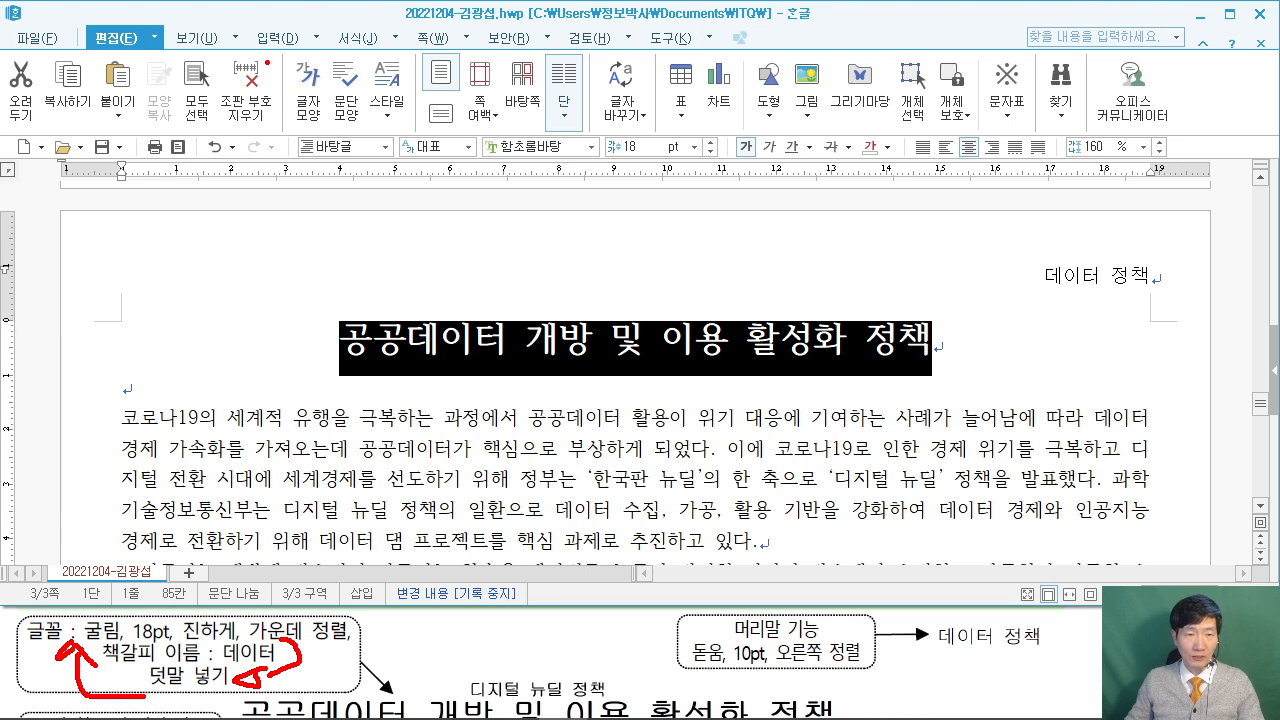
drag(240, 17, 343, 60)
drag(300, 42, 343, 306)
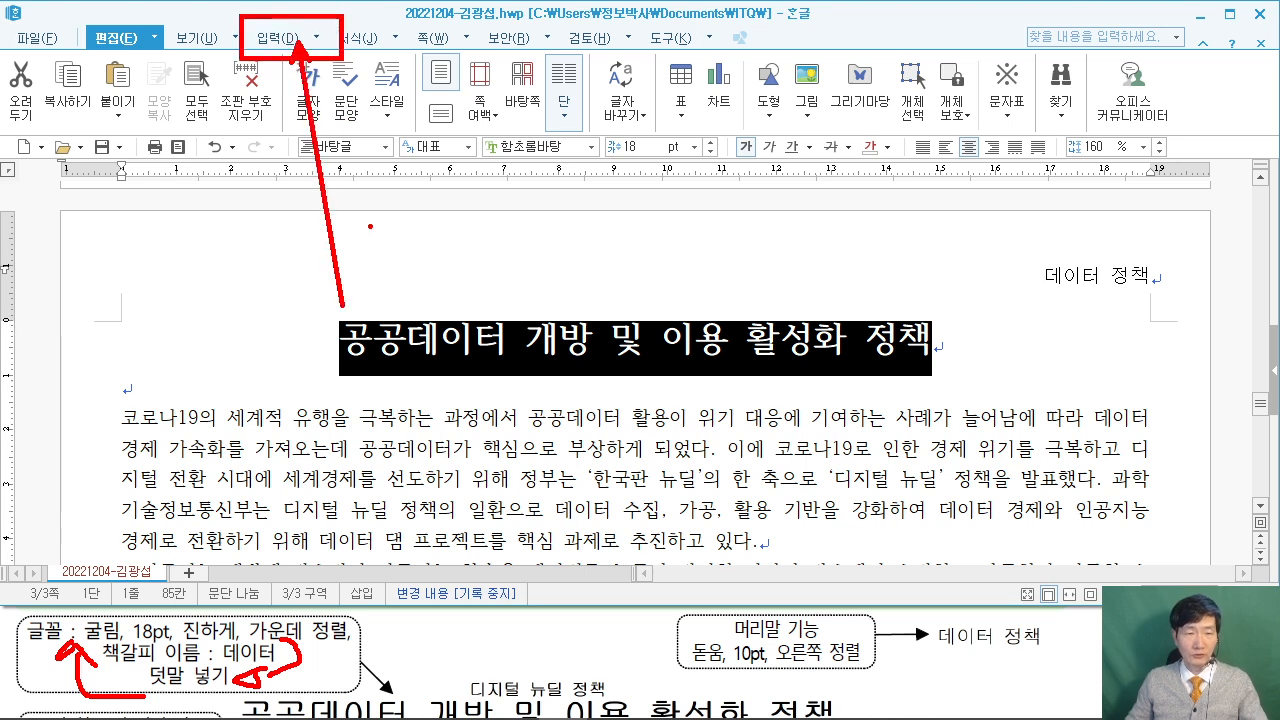
key(Escape)
Insert 디지털 뉴딜 정책 as ruby text above the title, then reselect the title line.
click(316, 41)
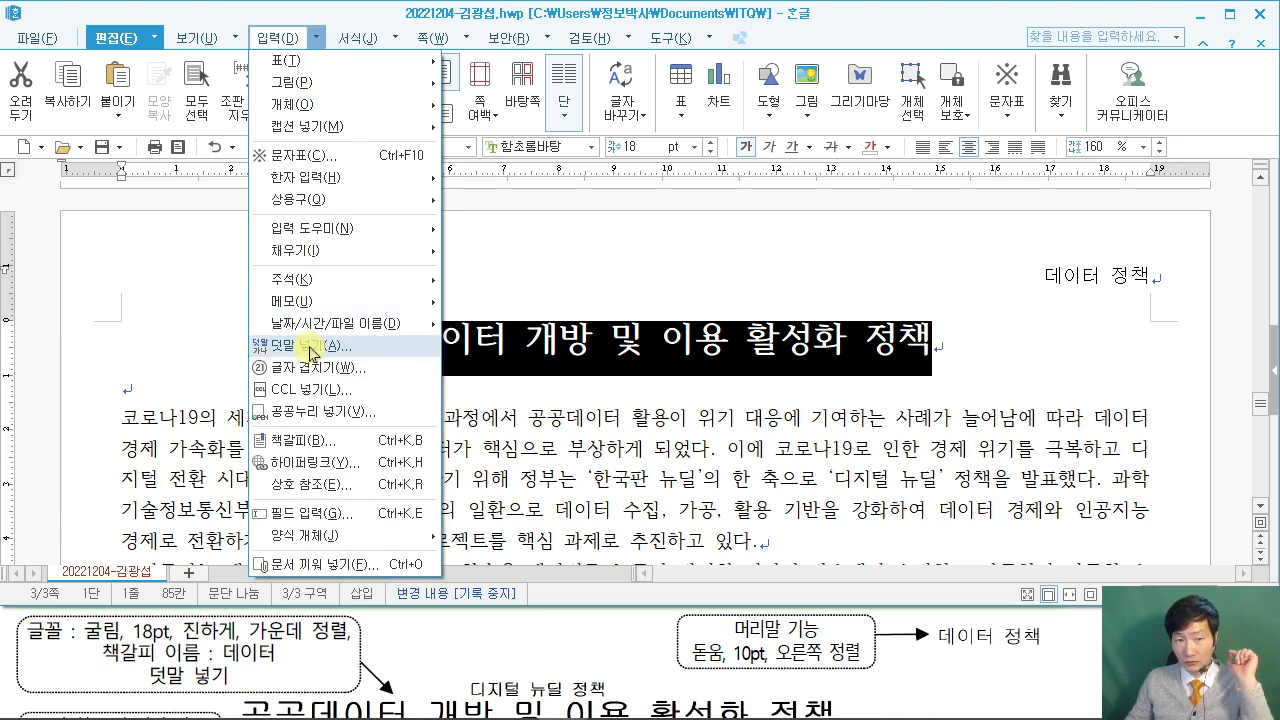
click(313, 353)
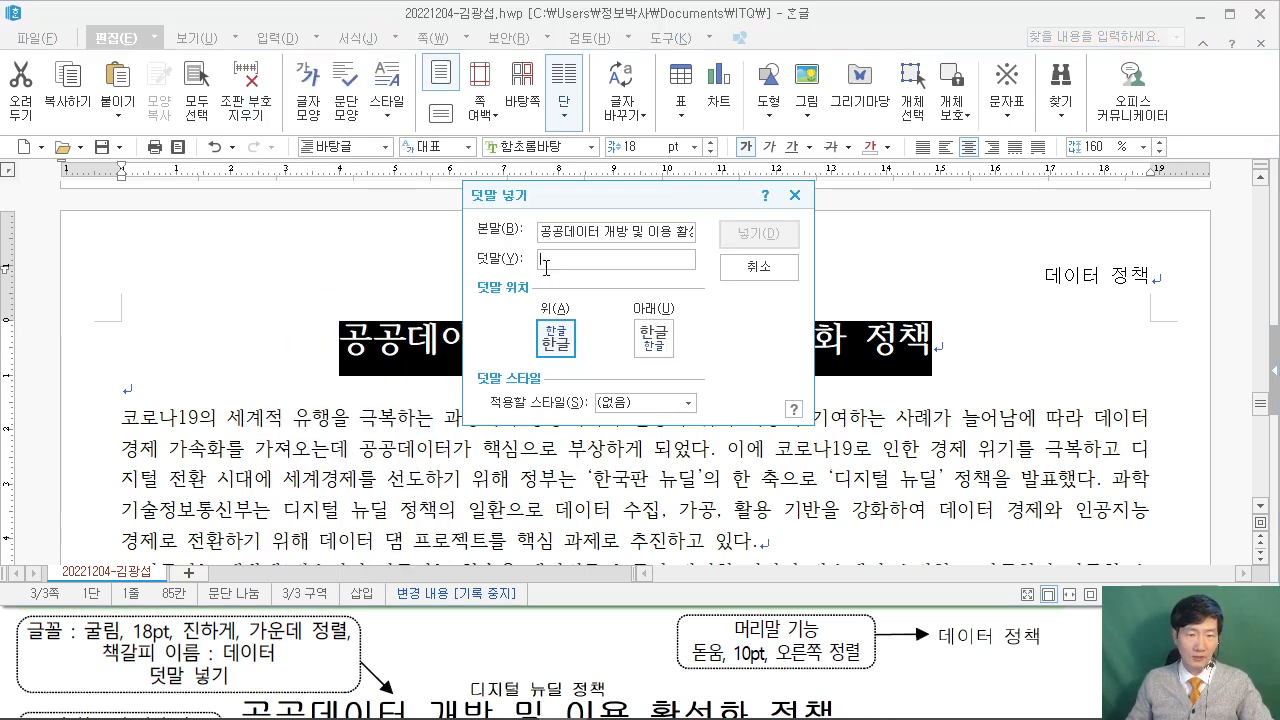
click(8, 645)
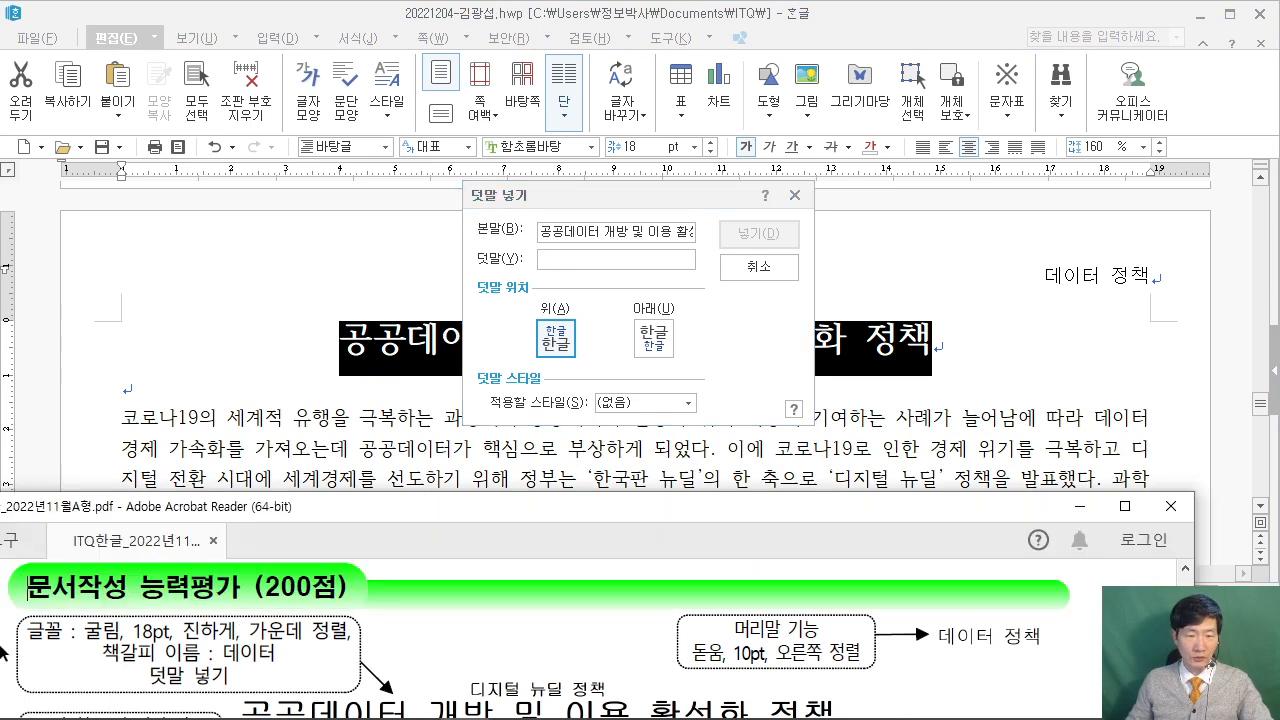
scroll(580, 650, down, 2)
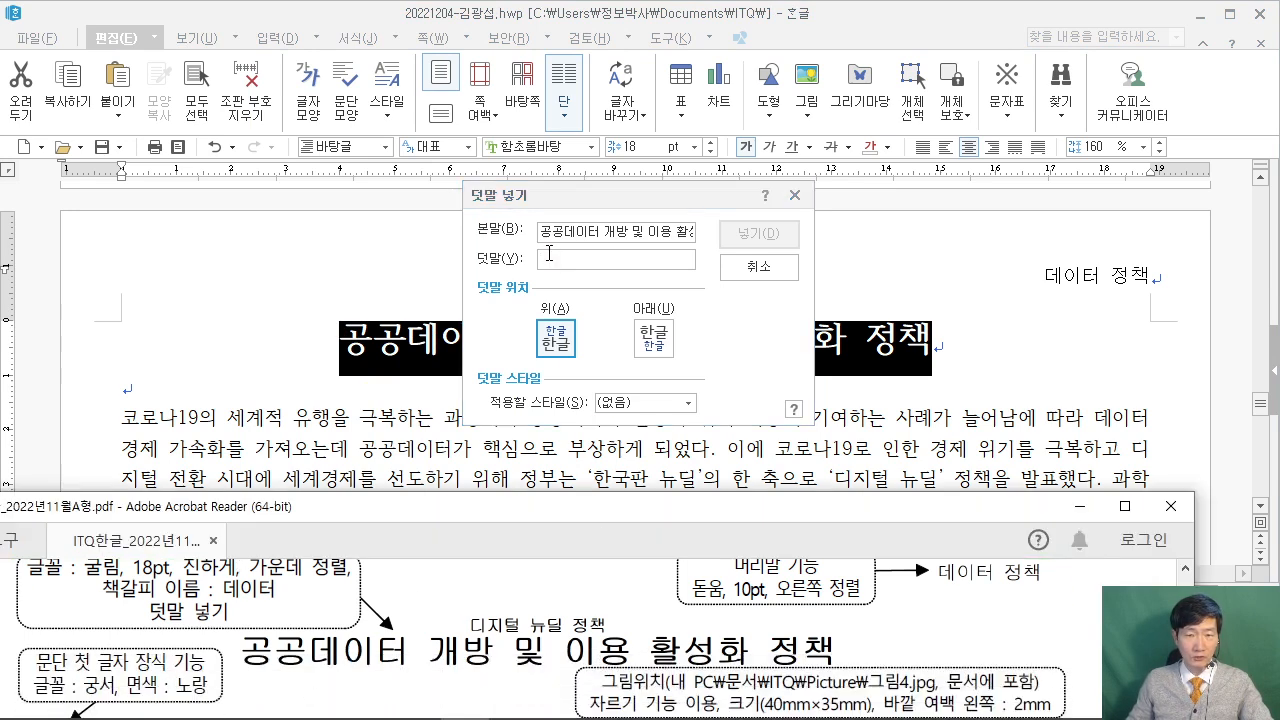
click(578, 259)
text(디지털)
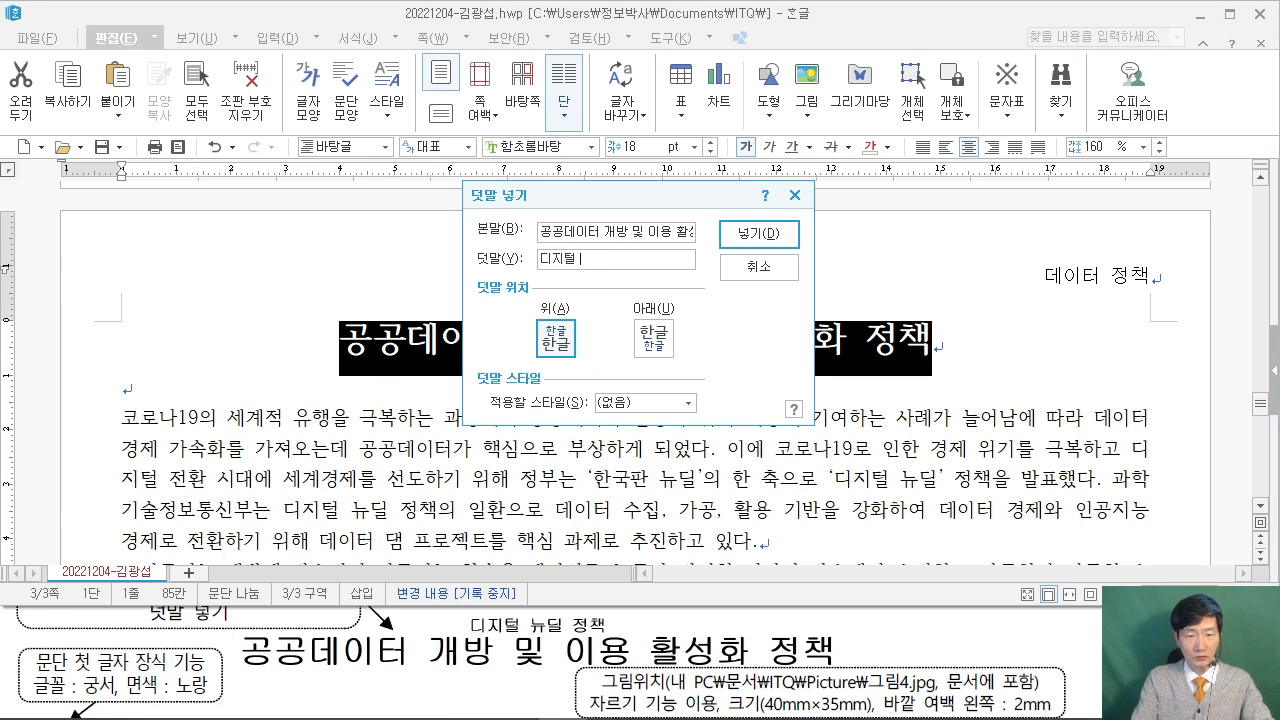
text( 뉴딜 정책)
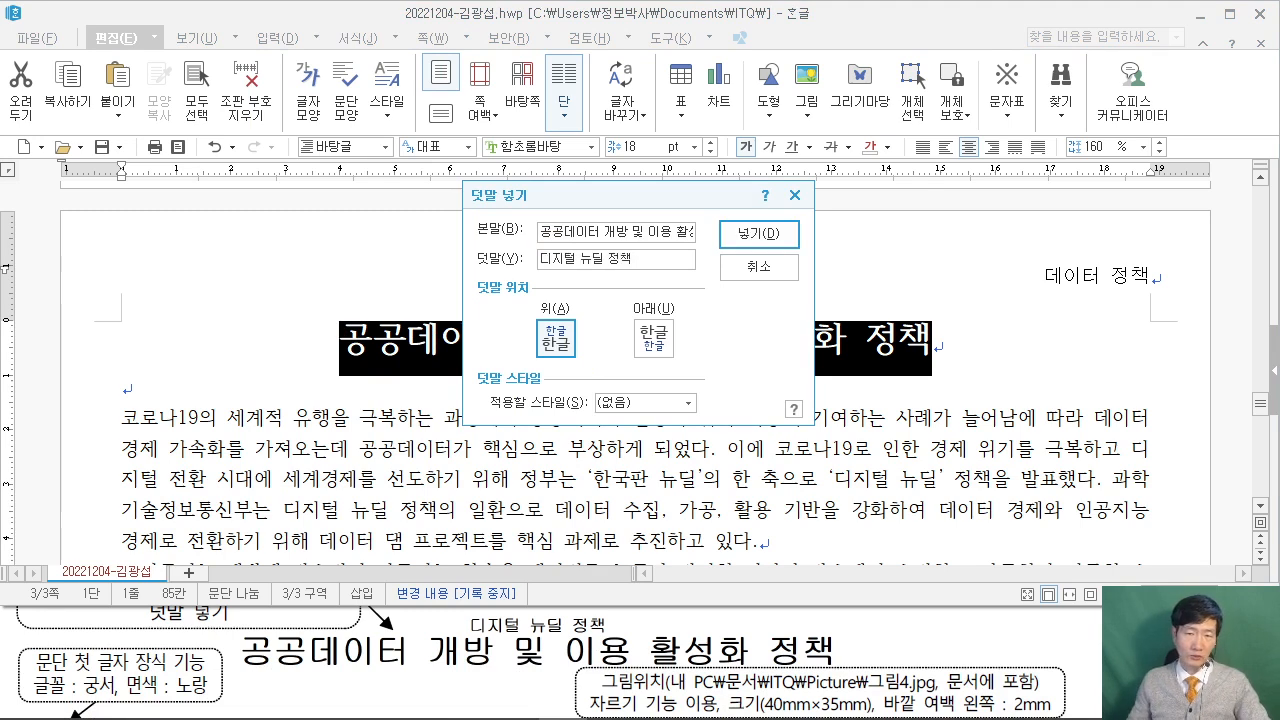
click(760, 236)
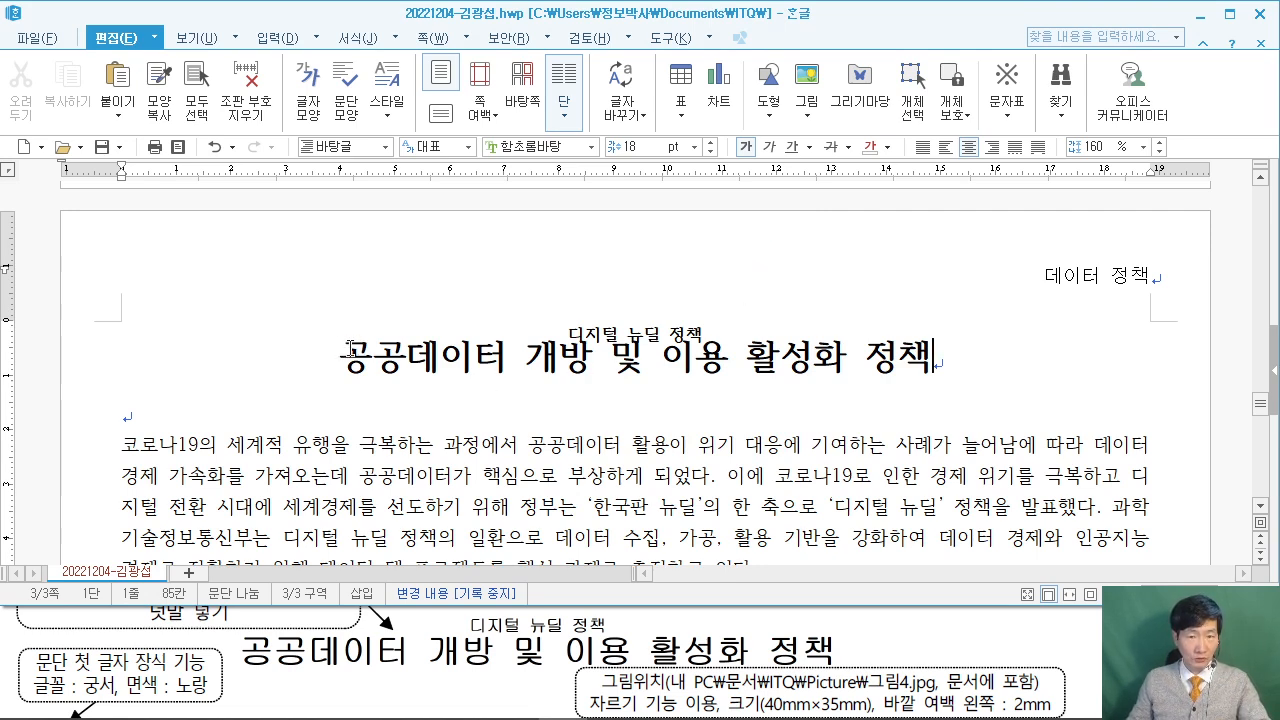
drag(346, 350, 897, 349)
click(20, 636)
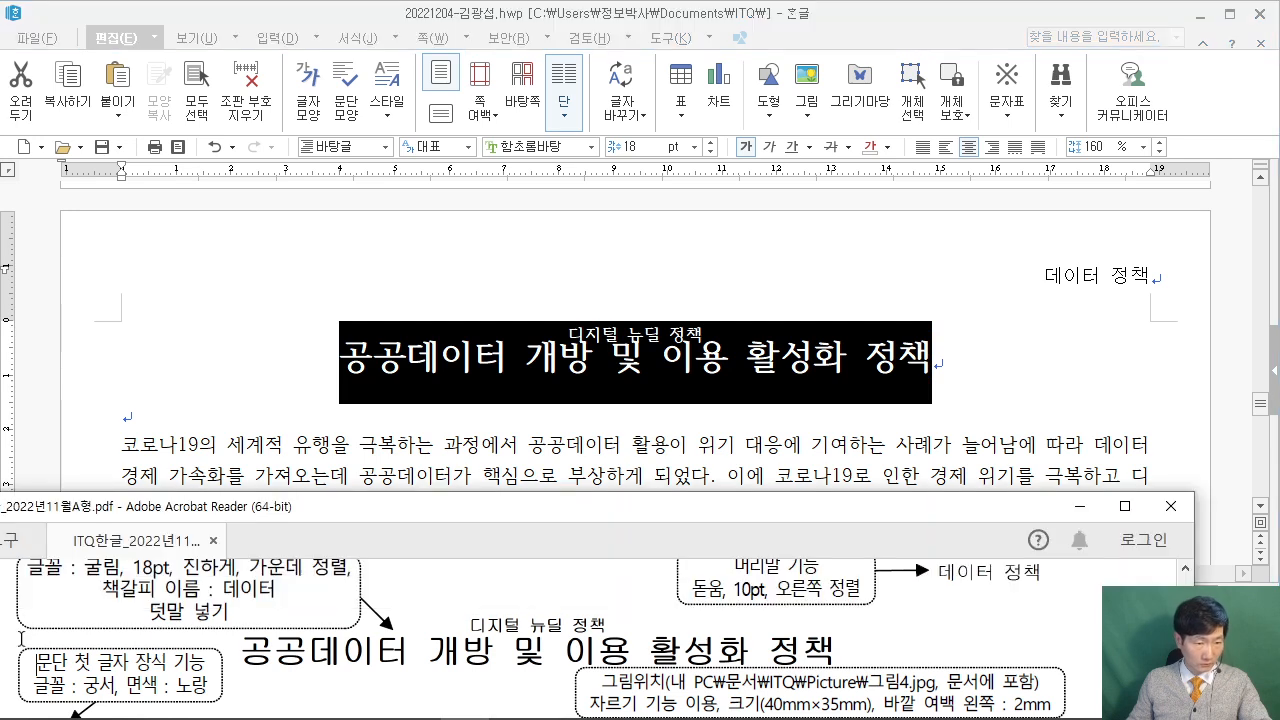
Set the title's font to 굴림.
scroll(20, 640, up, 1)
click(545, 148)
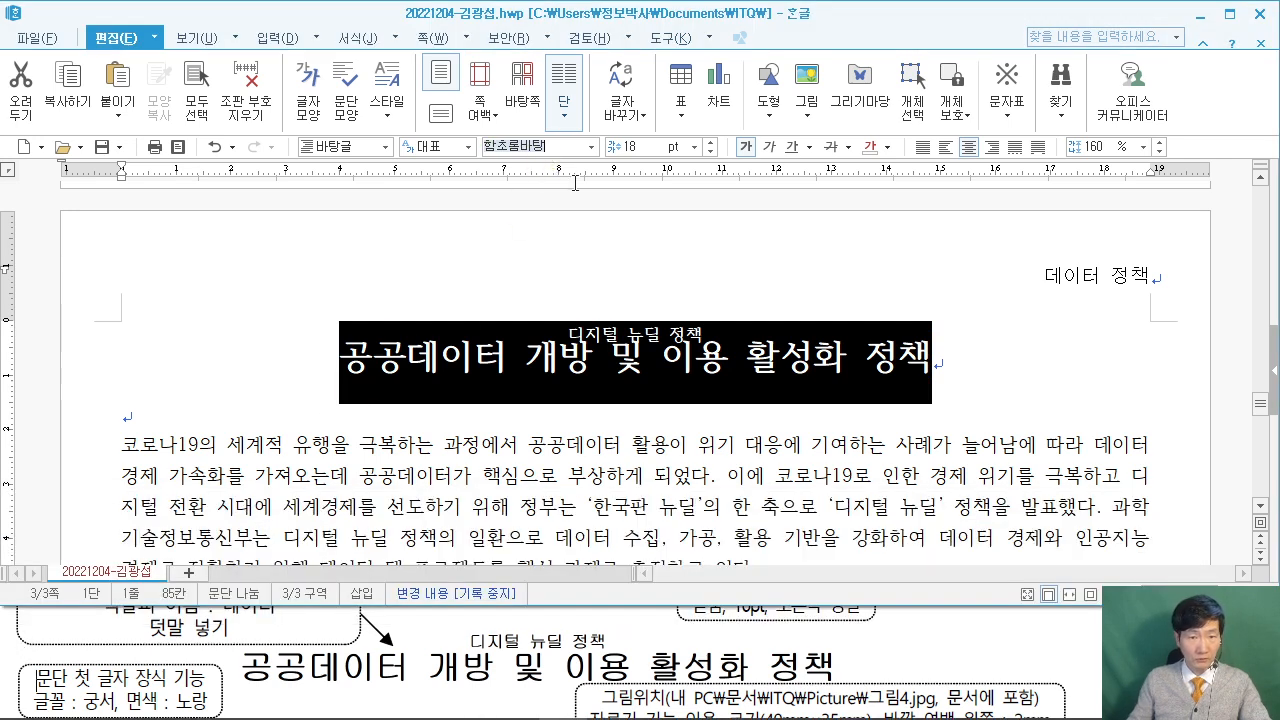
text(굴림)
key(Return)
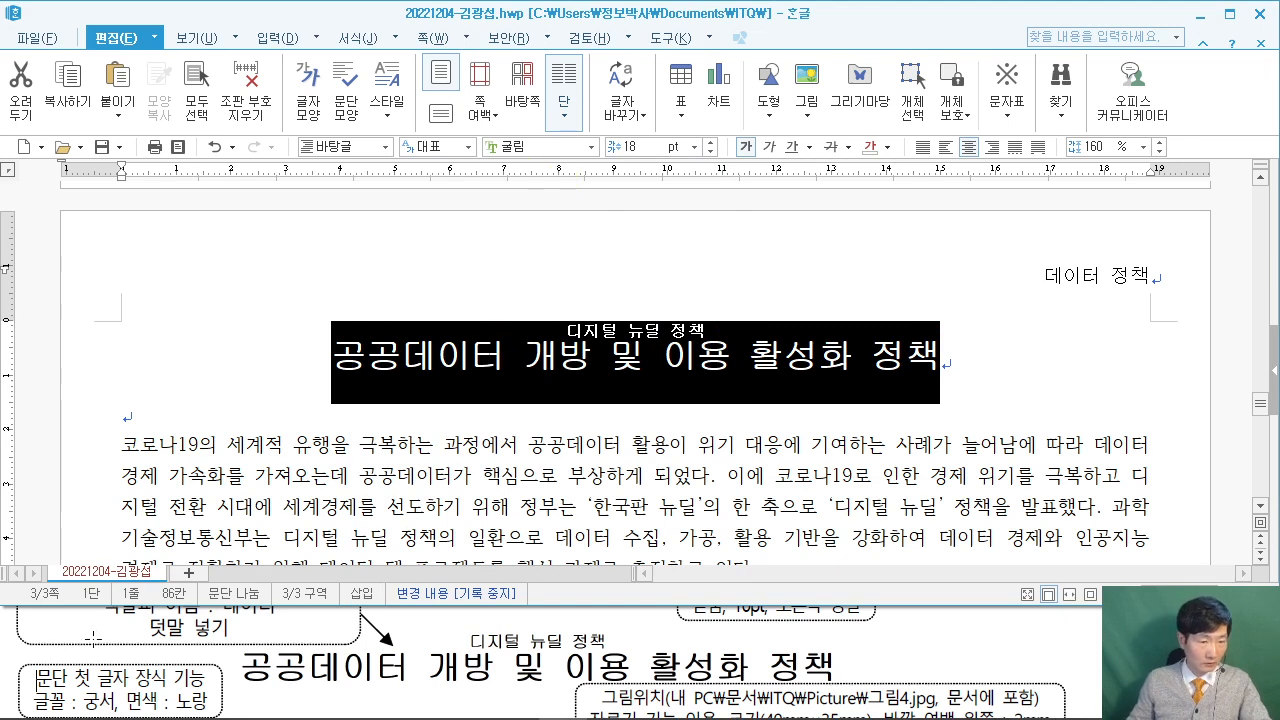
Compare with the reference PDF and place the caret at the start of the 코로나19 paragraph.
click(47, 648)
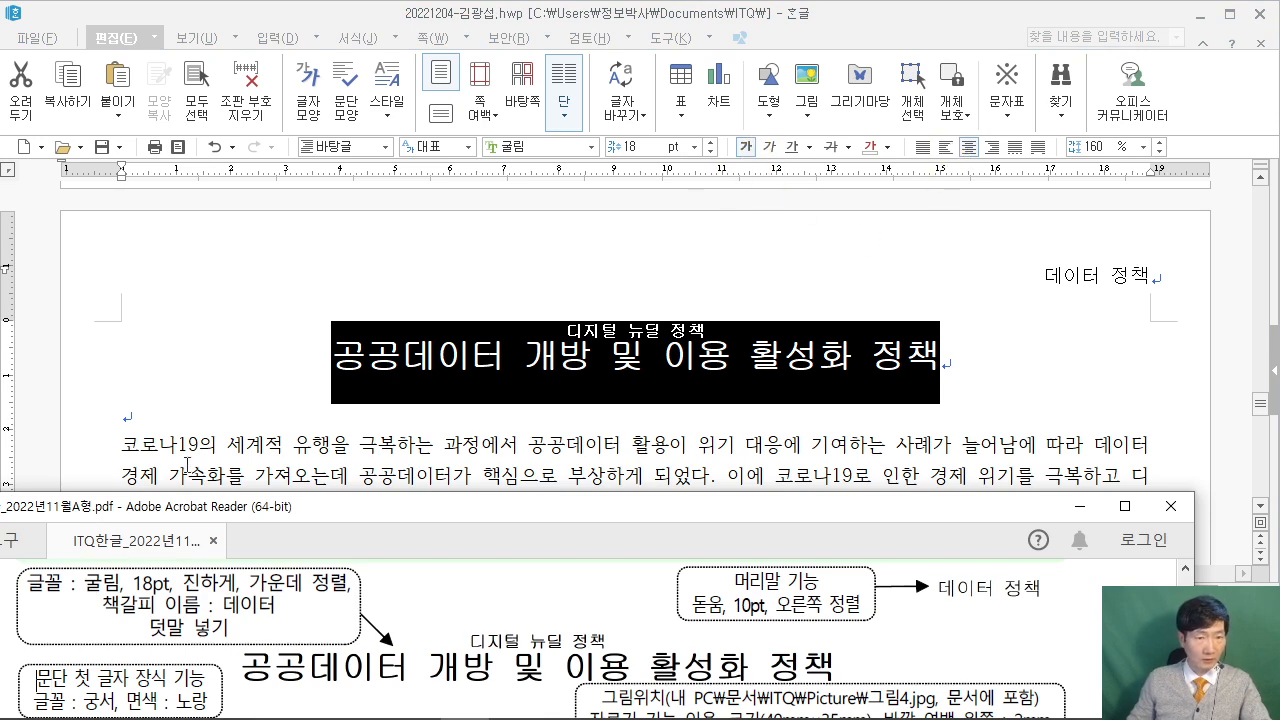
click(185, 458)
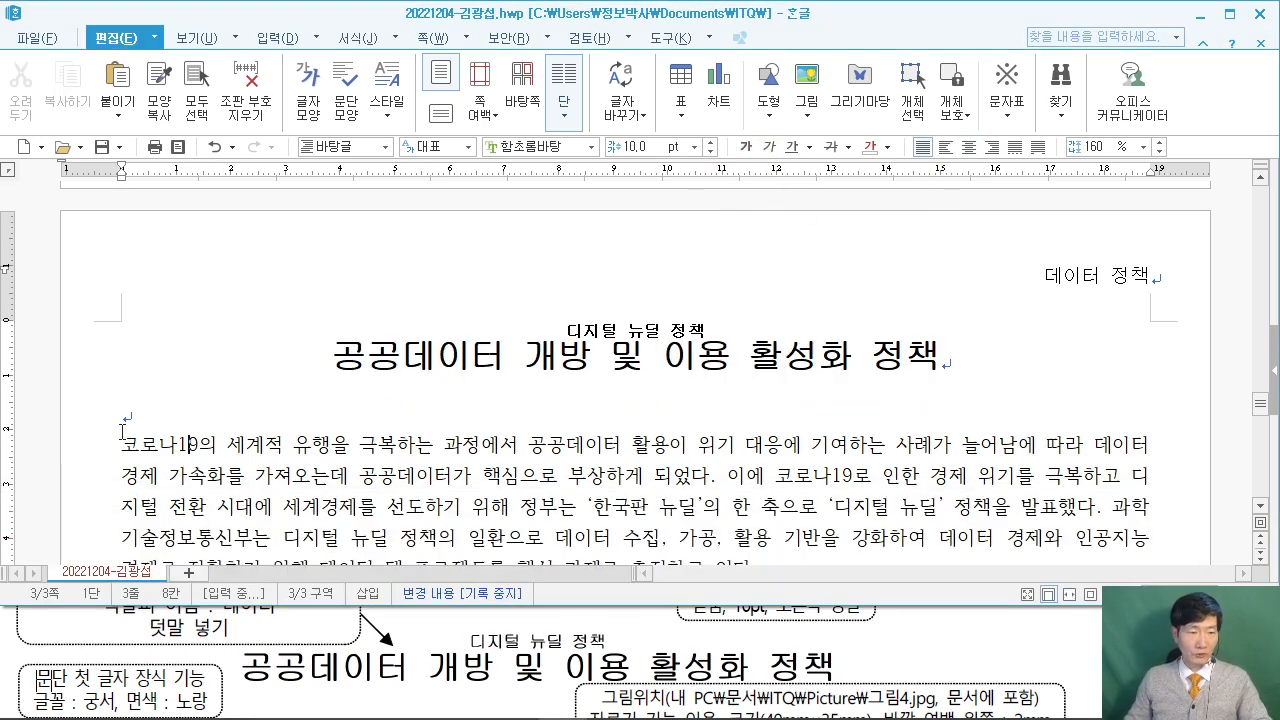
click(118, 430)
click(19, 640)
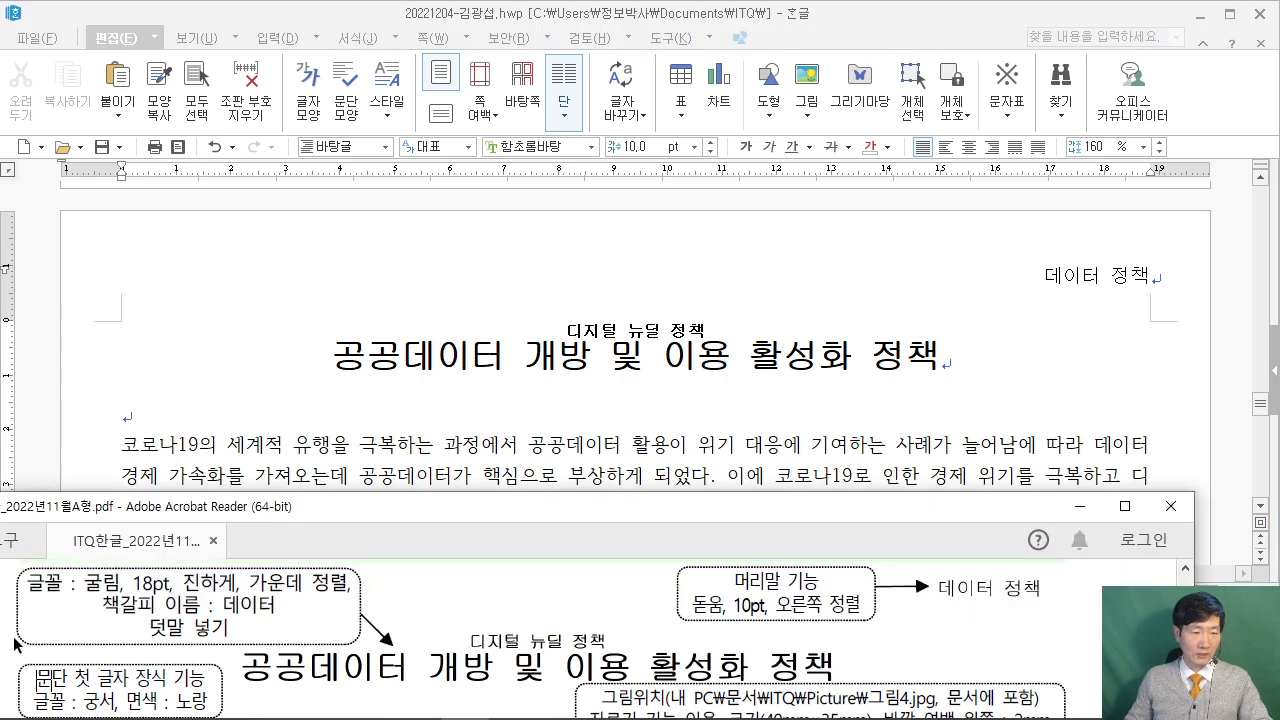
scroll(20, 636, down, 3)
scroll(17, 632, up, 1)
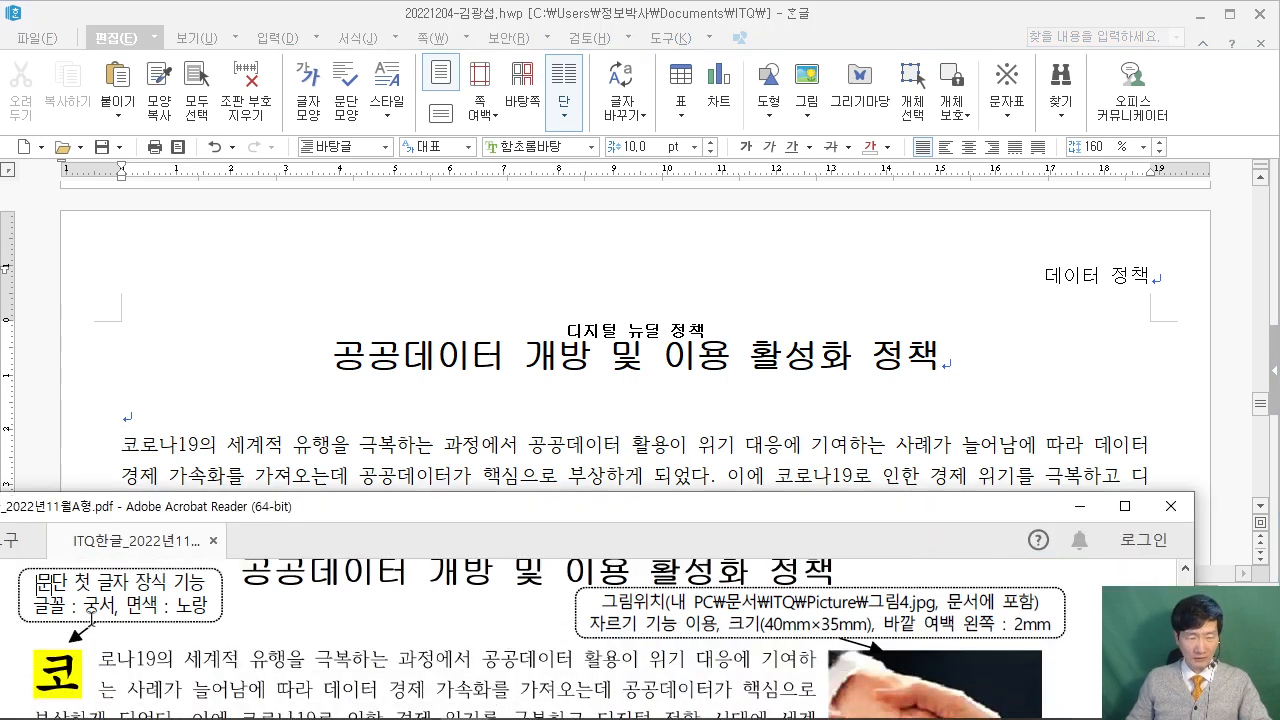
click(128, 447)
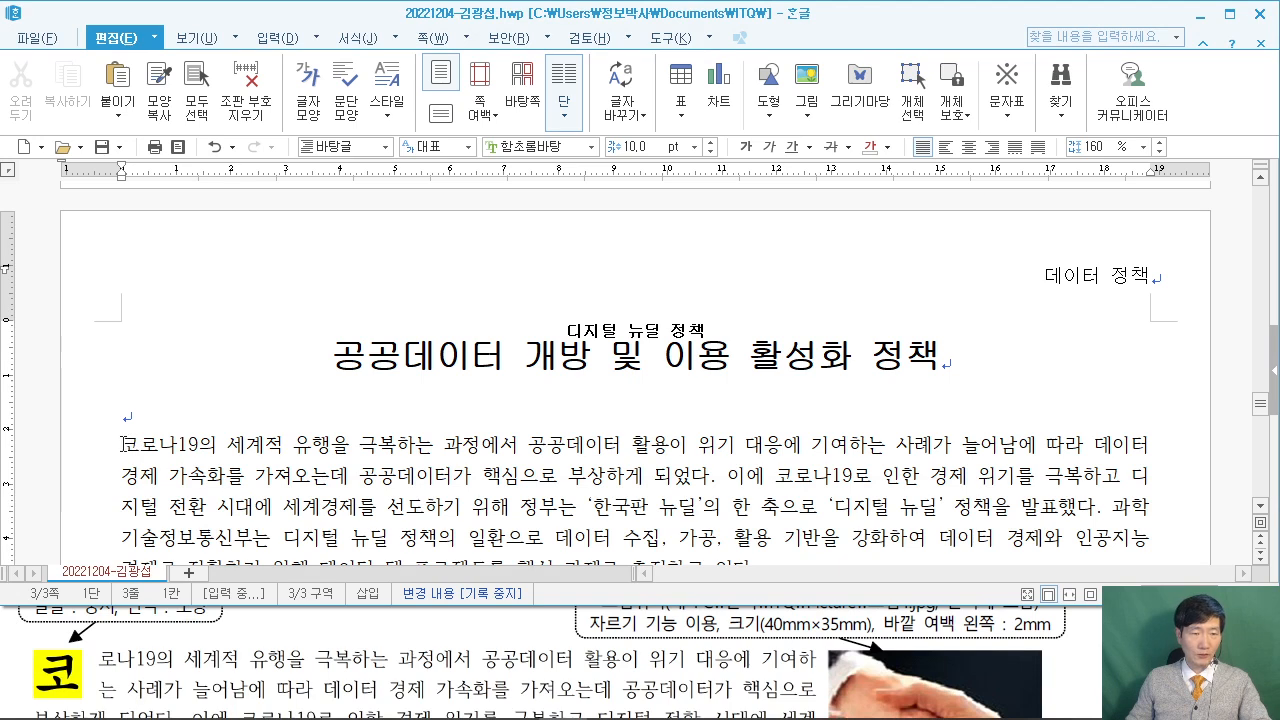
click(40, 620)
scroll(29, 637, up, 2)
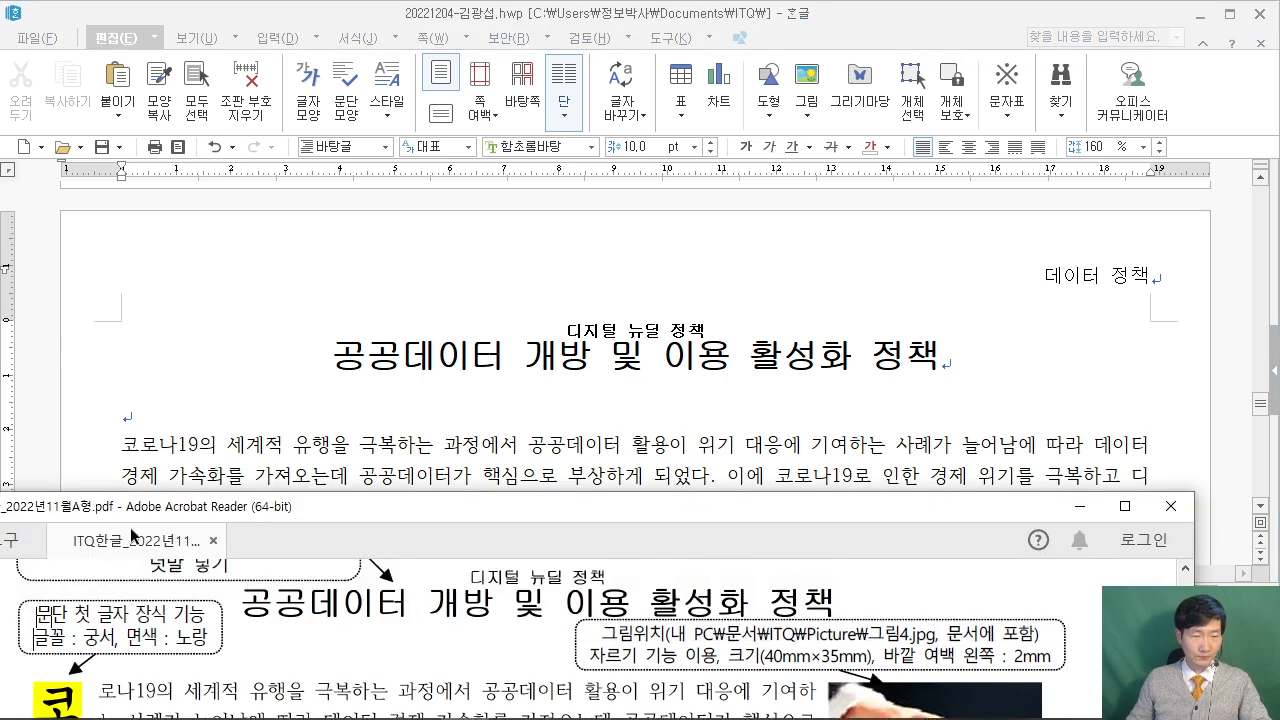
click(125, 445)
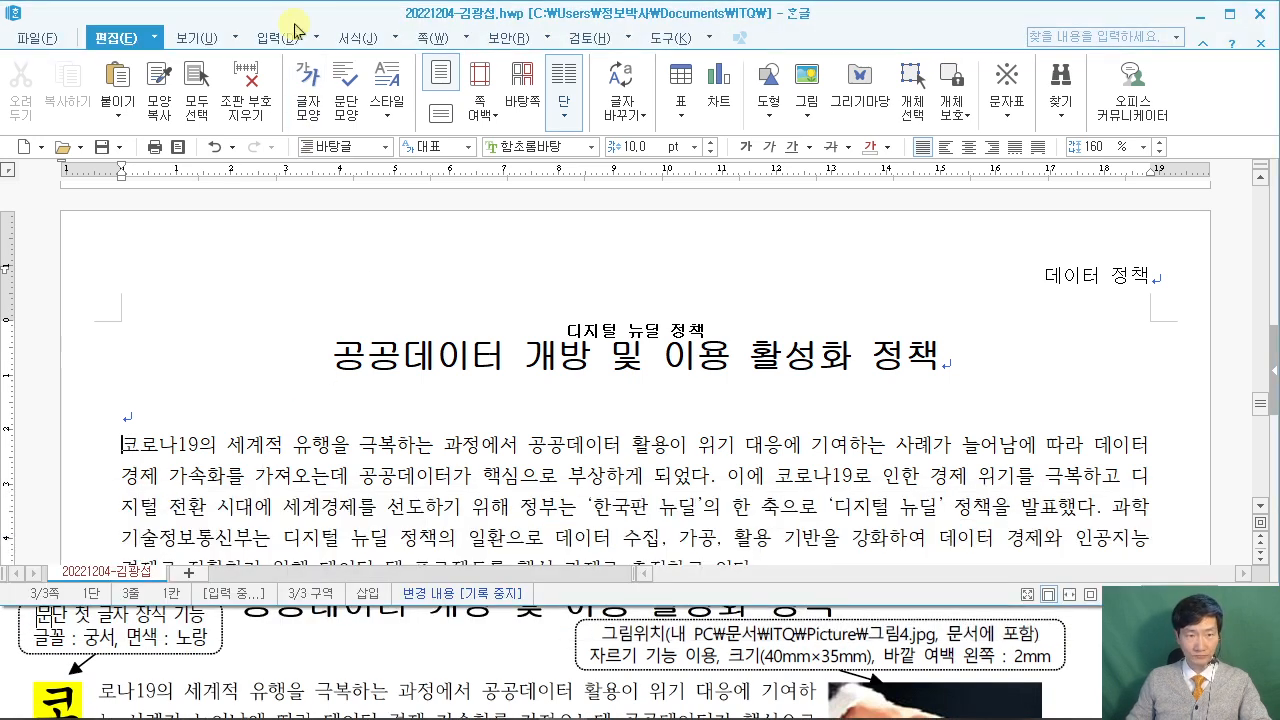
Apply a two-line drop cap in 궁서 with a yellow background to the 코로나19 paragraph.
click(393, 42)
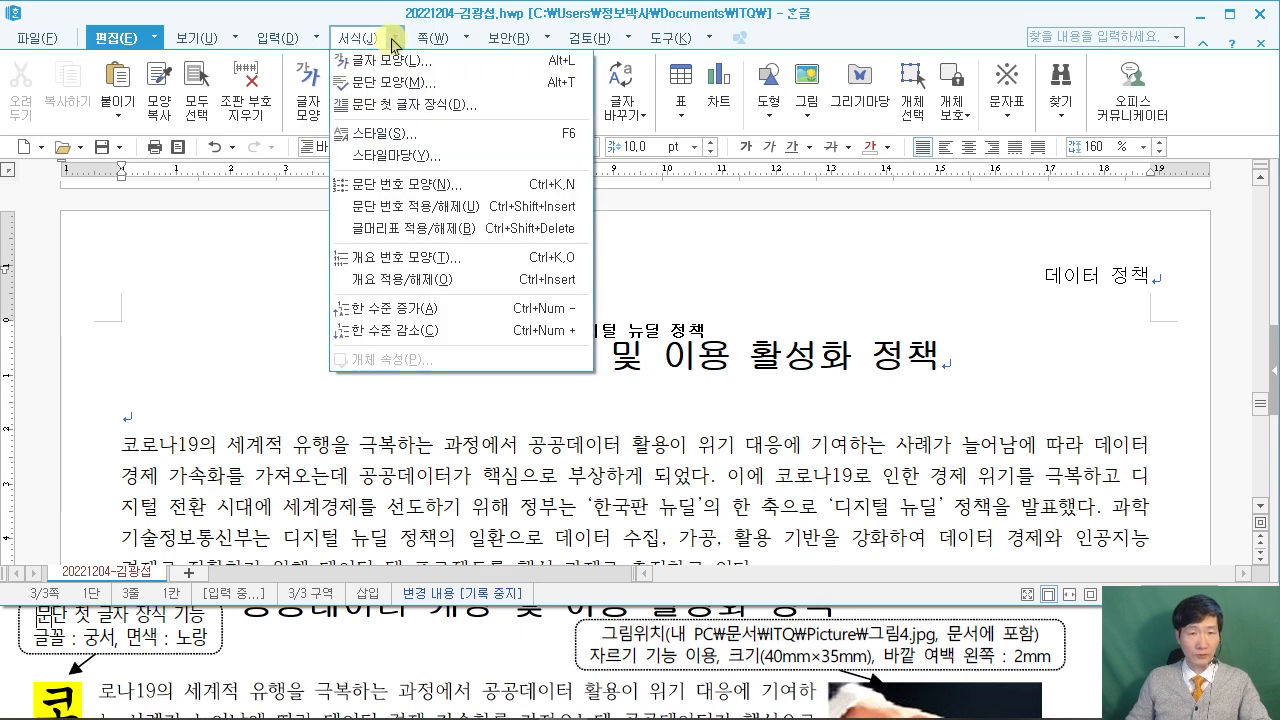
click(397, 106)
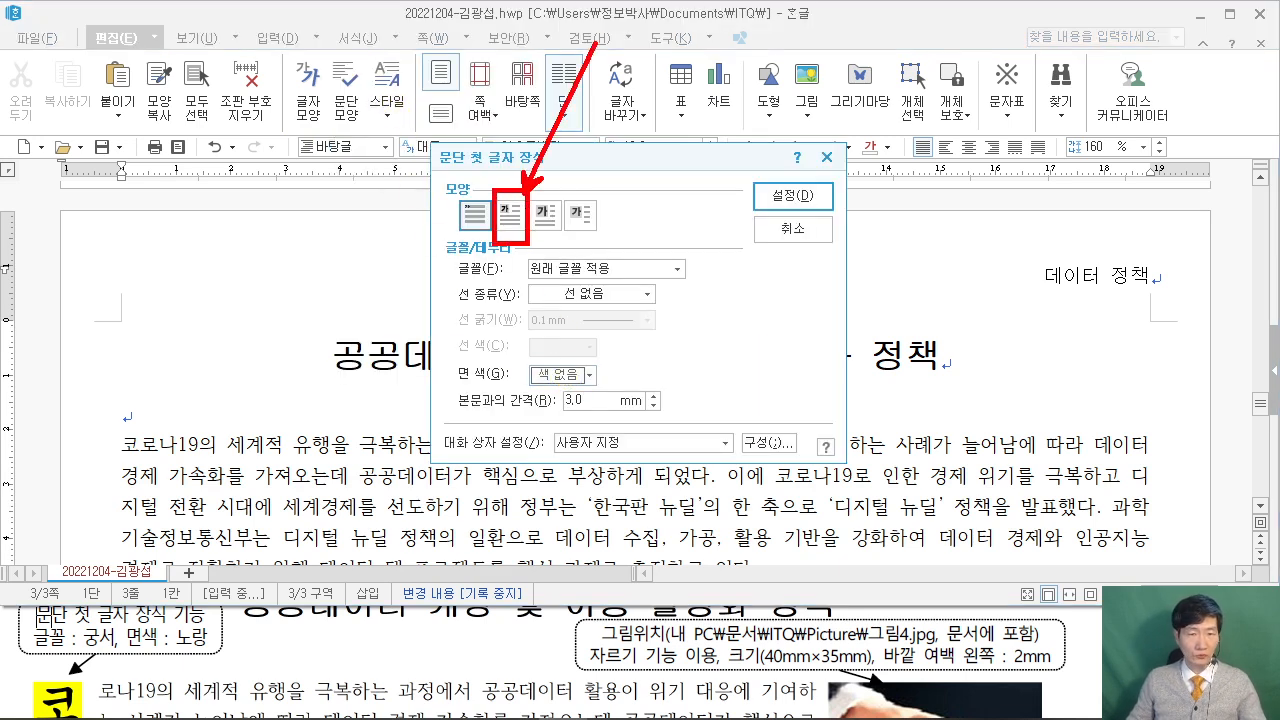
click(511, 215)
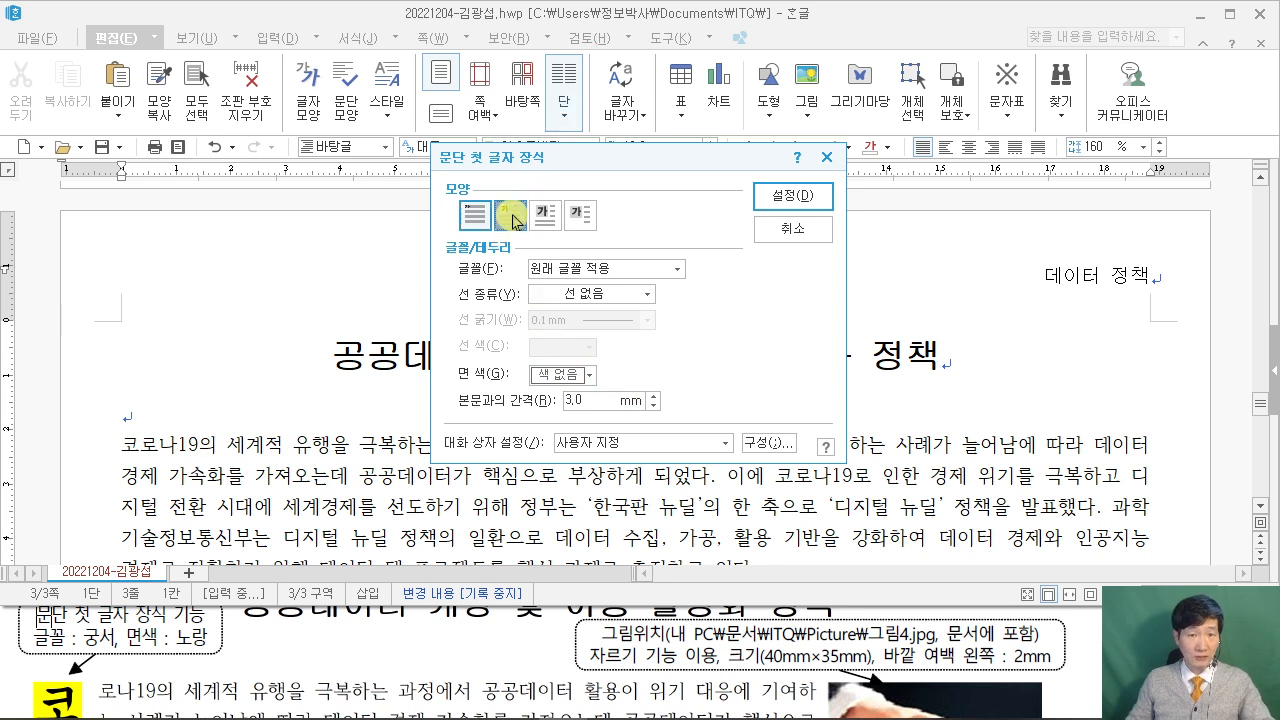
click(632, 270)
key(Down)
key(Down)
key(Down)
key(Down)
key(Down)
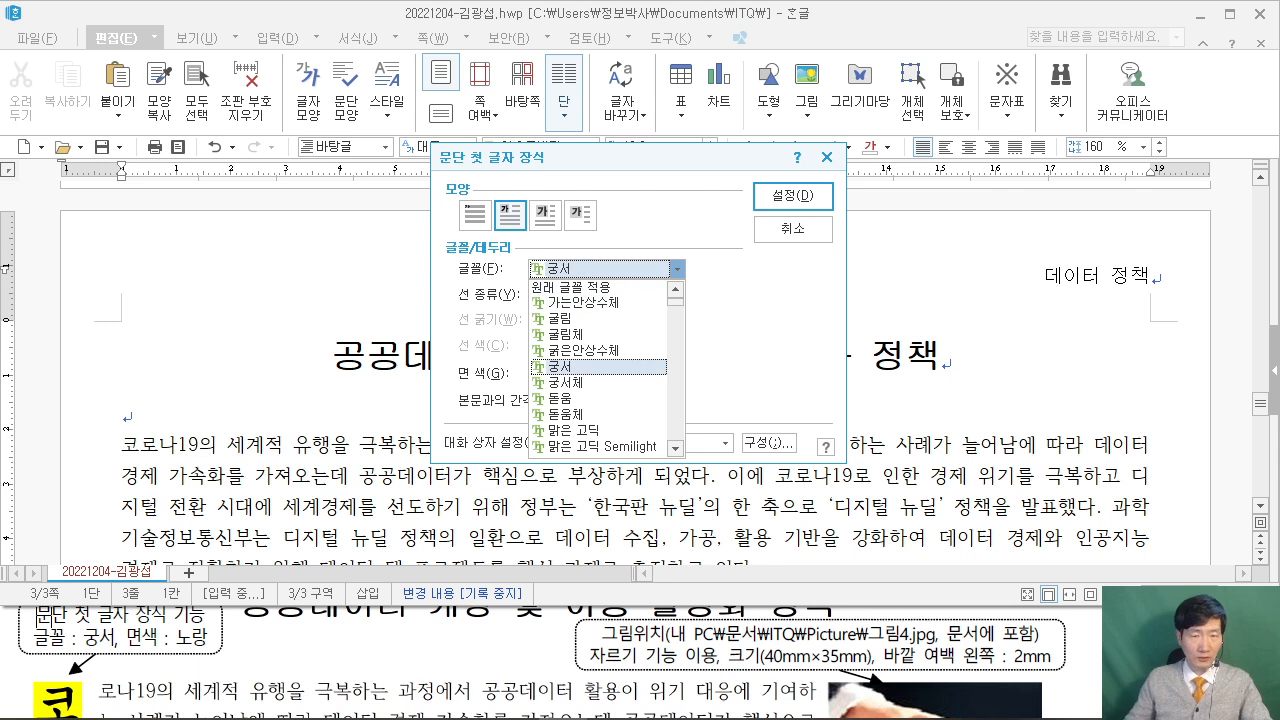
key(Return)
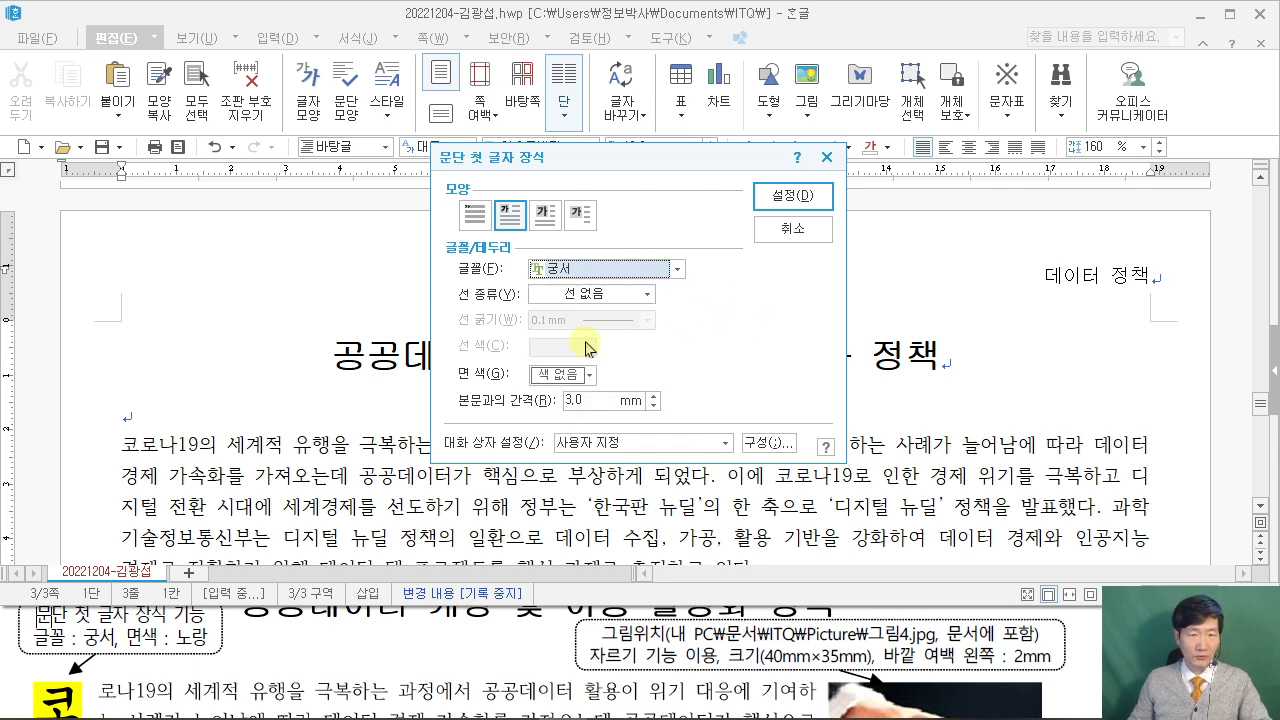
click(565, 375)
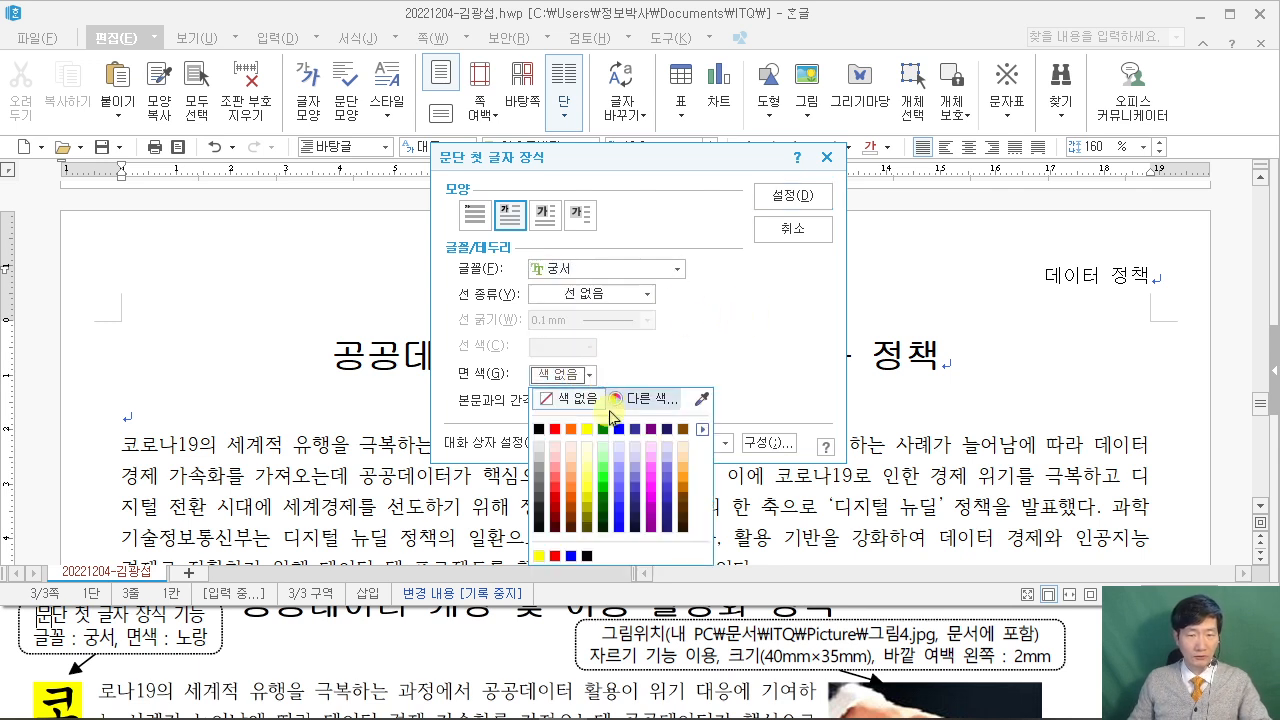
click(702, 429)
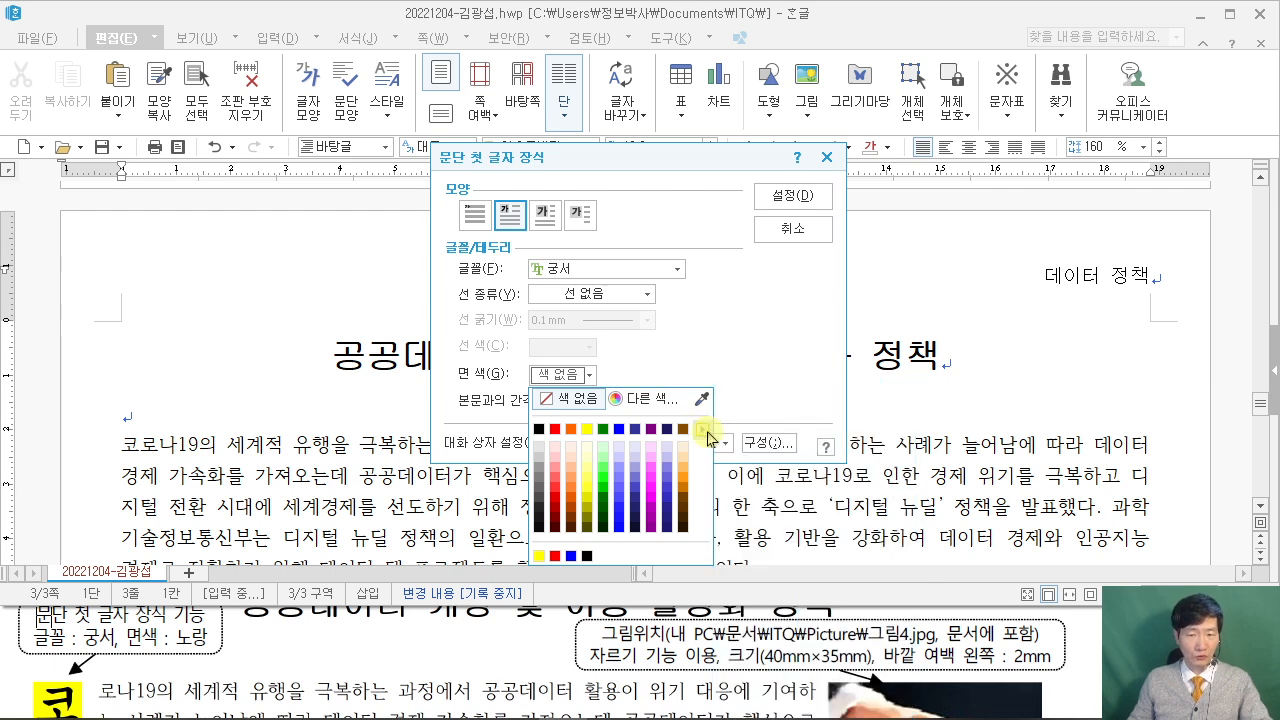
click(587, 429)
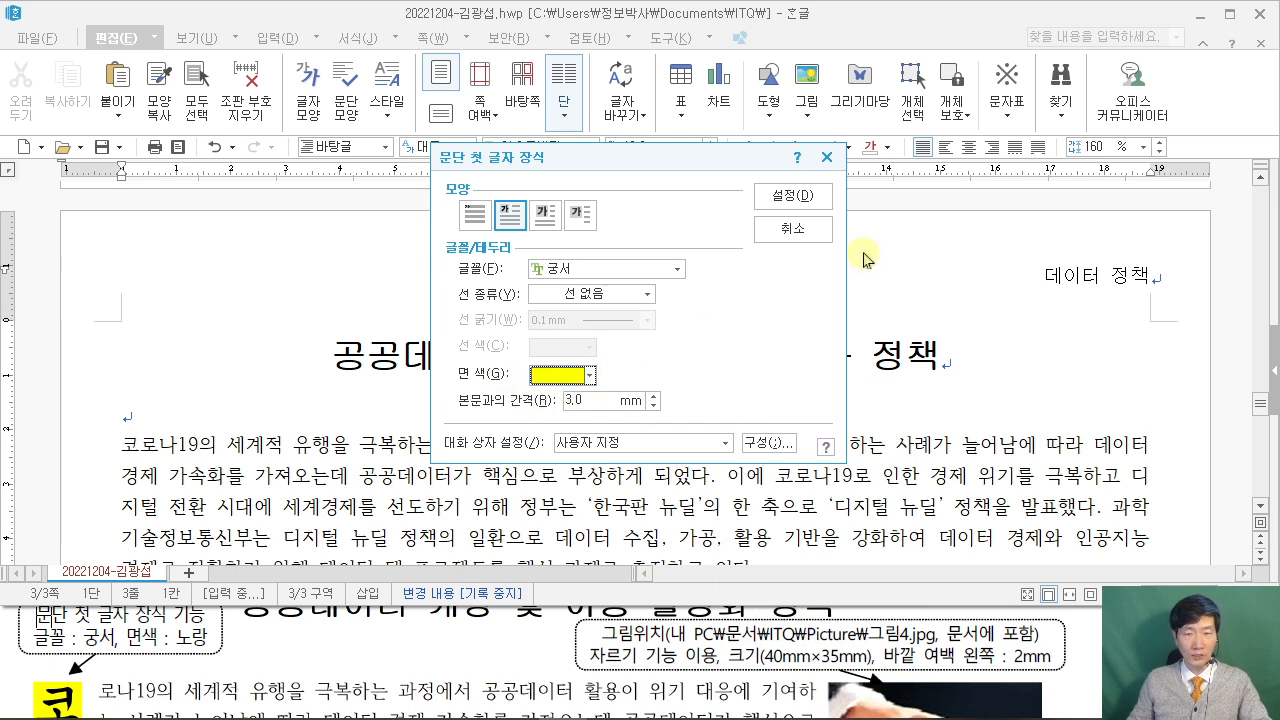
click(800, 196)
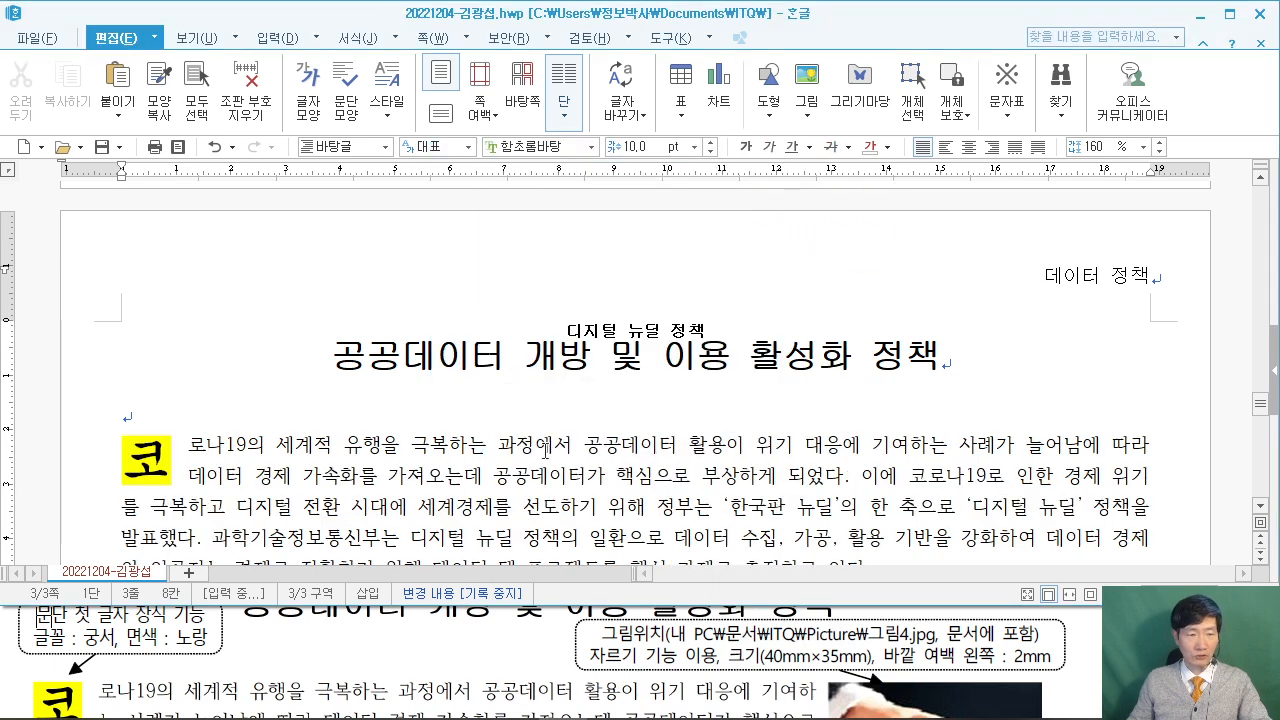
Compare the drop cap with the reference PDF and return to the document.
click(29, 659)
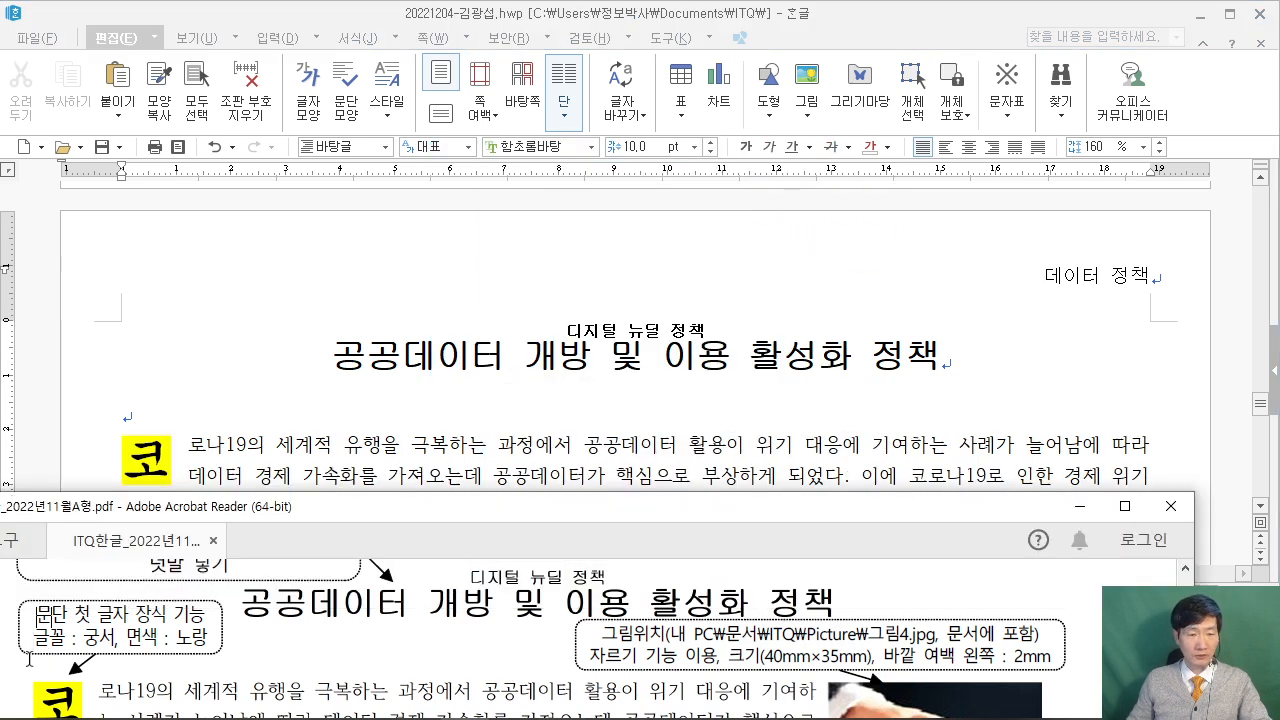
scroll(29, 659, down, 2)
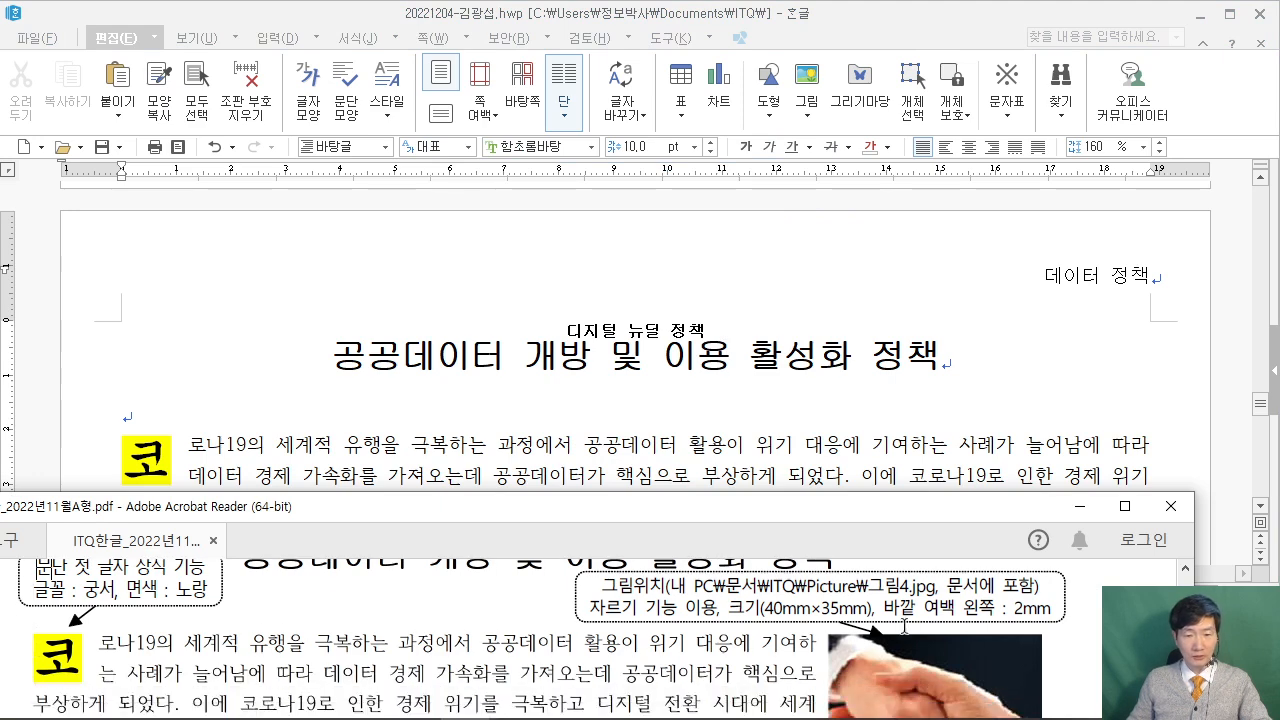
scroll(900, 590, down, 1)
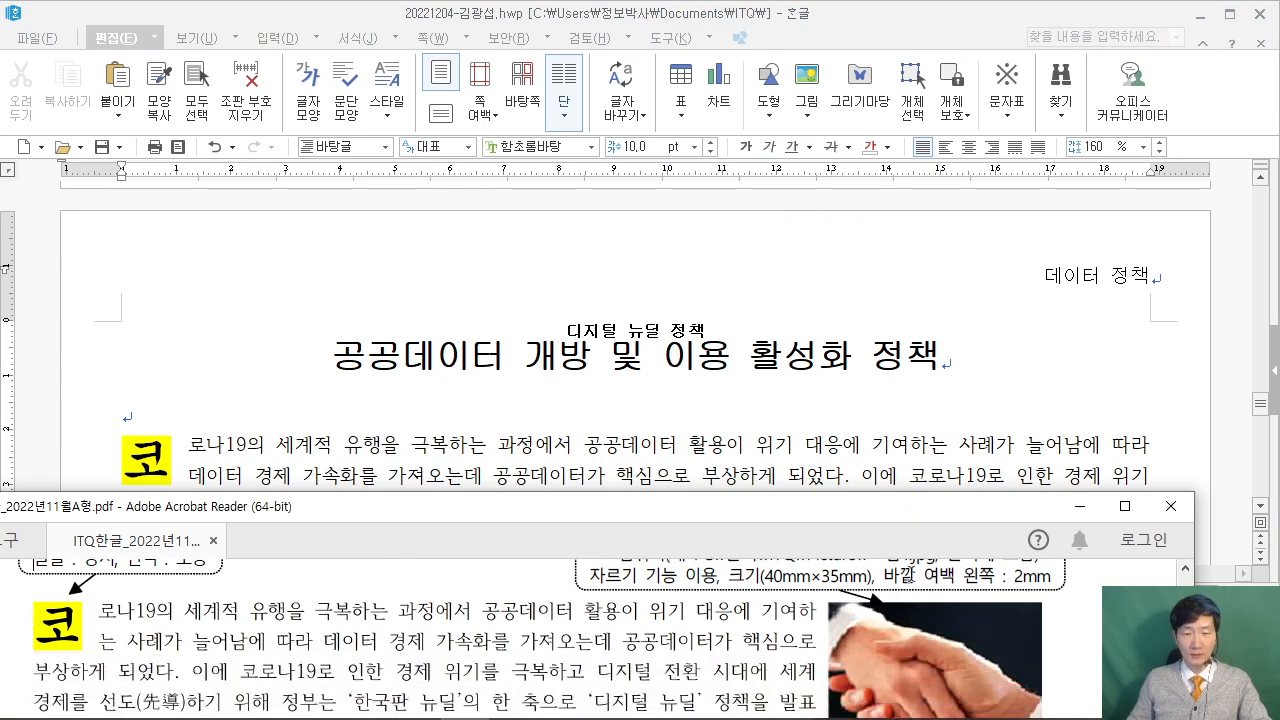
click(905, 460)
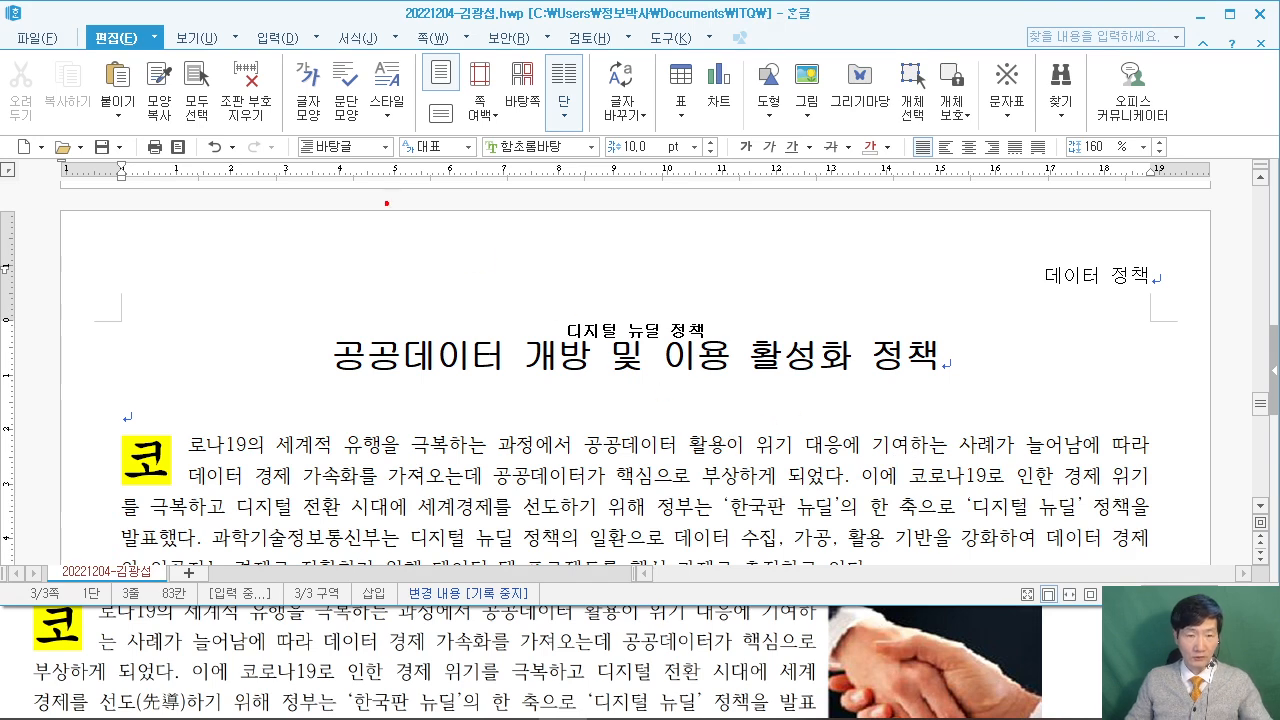
Make a series of drags across the page, then cancel them with Escape.
drag(318, 220, 524, 276)
mouse_move(322, 180)
mouse_down()
mouse_move(366, 170)
mouse_move(492, 256)
mouse_up()
drag(602, 150, 600, 244)
drag(585, 208, 646, 198)
drag(670, 130, 850, 250)
mouse_move(733, 162)
mouse_down()
mouse_move(782, 240)
mouse_move(795, 122)
mouse_up()
drag(885, 265, 862, 334)
click(906, 221)
drag(950, 122, 1120, 246)
drag(1030, 137, 1068, 136)
mouse_move(1045, 137)
mouse_down()
mouse_move(1015, 218)
mouse_move(1065, 222)
mouse_up()
click(1072, 222)
drag(155, 336, 262, 447)
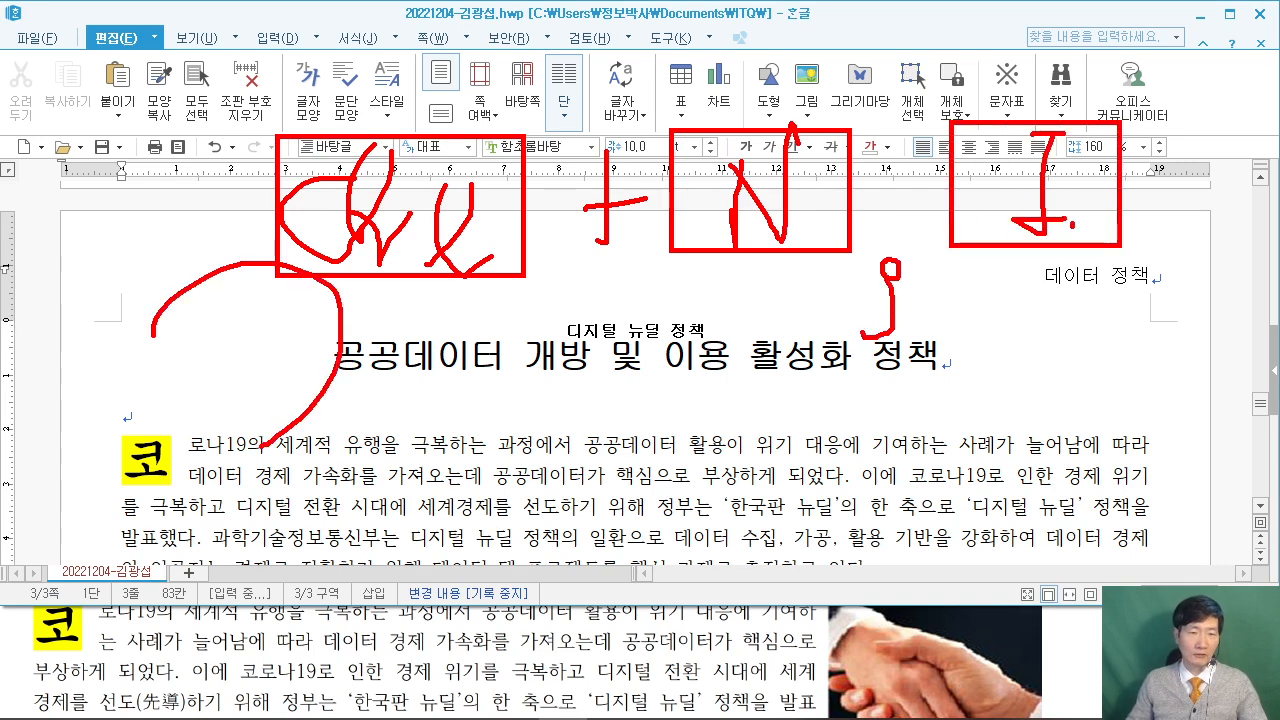
key(Escape)
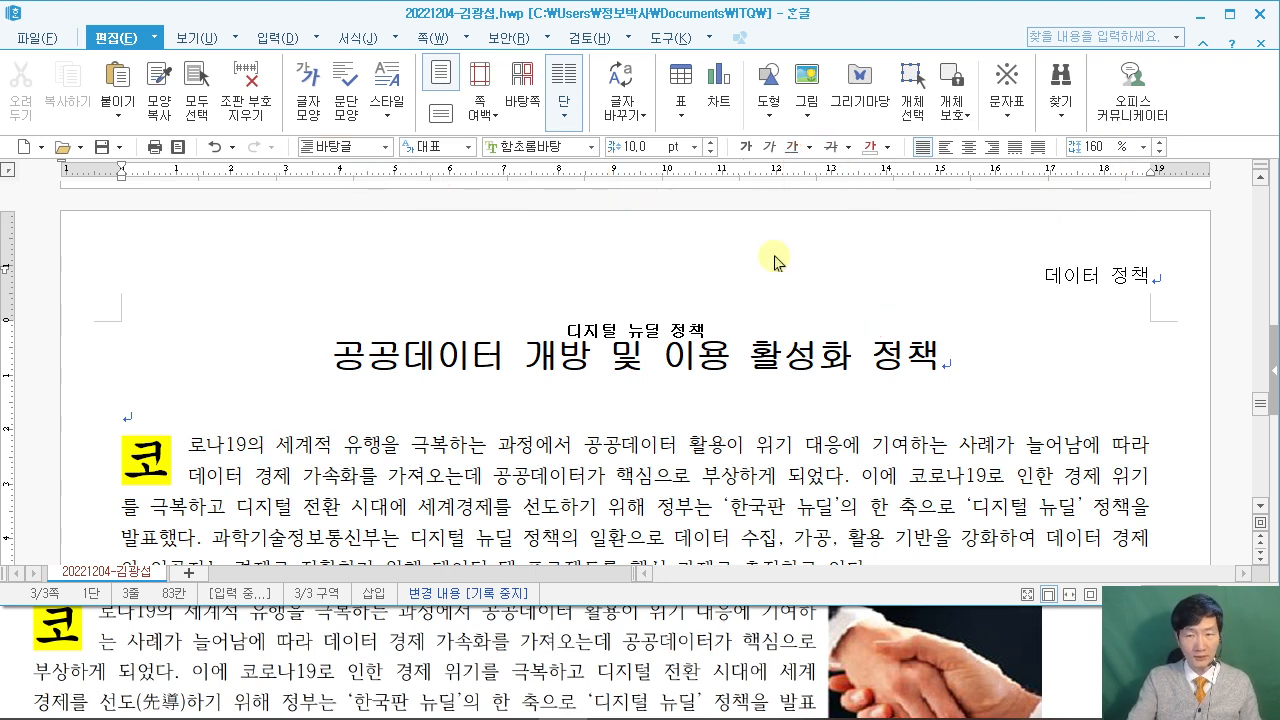
Insert the picture 그림4.JPG from the ITQ\Picture folder.
key(ctrl+n)
key(i)
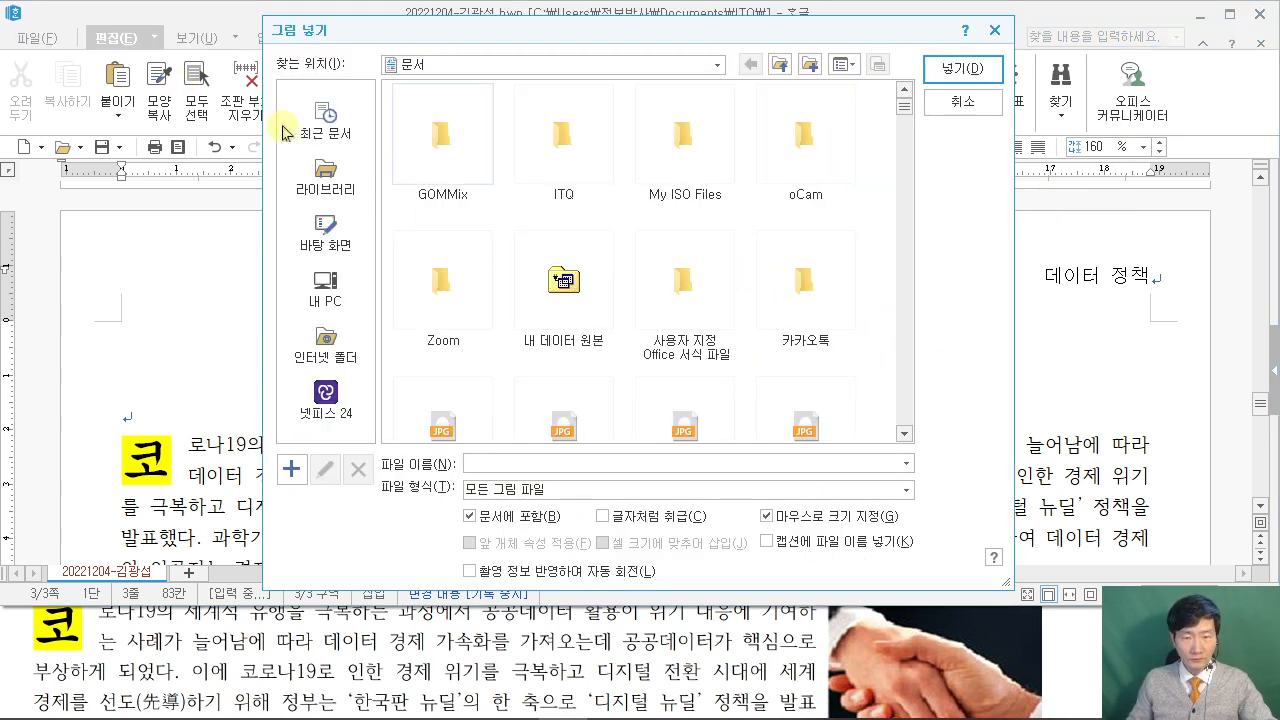
key(alt+Tab)
scroll(1062, 657, up, 2)
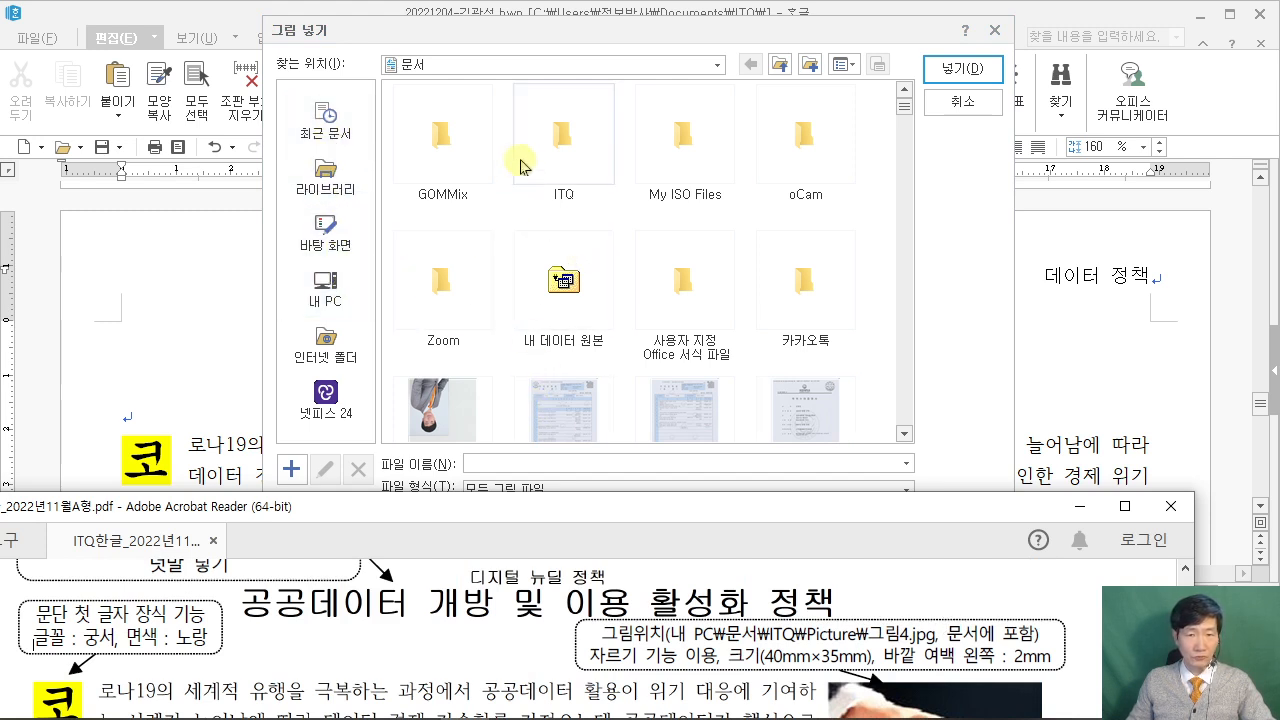
click(582, 138)
double_click(443, 145)
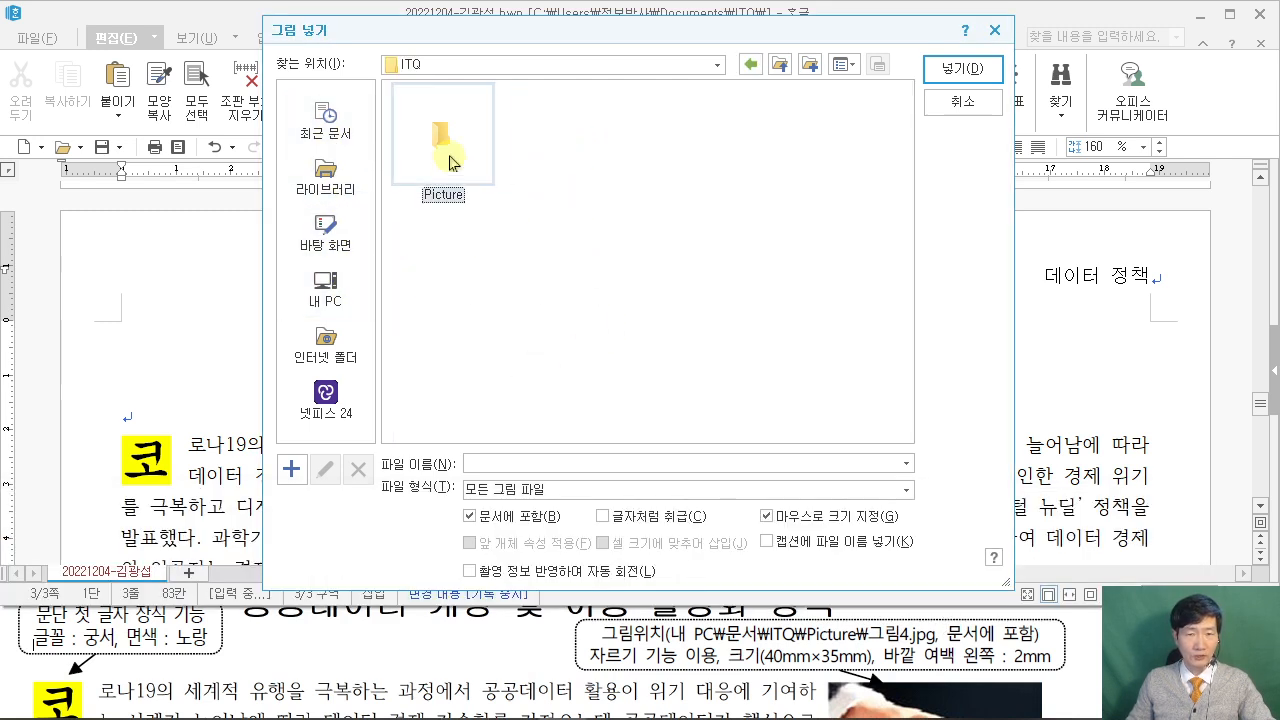
click(804, 160)
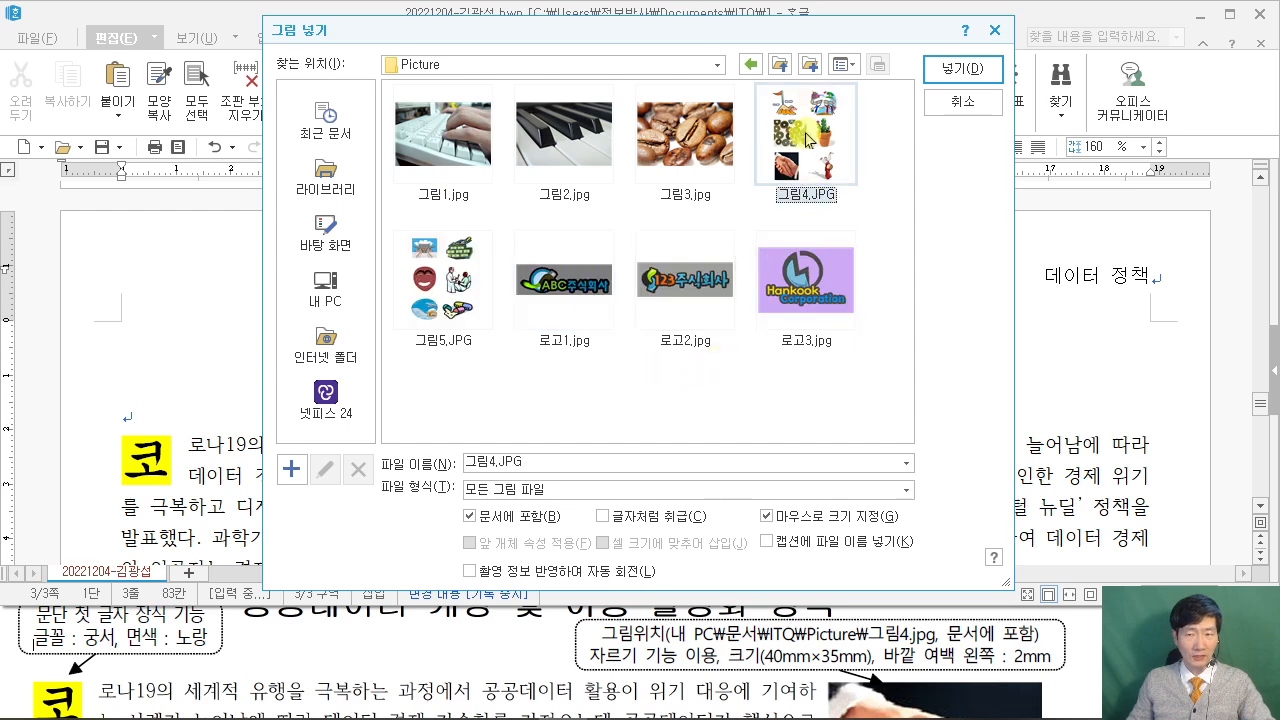
click(963, 70)
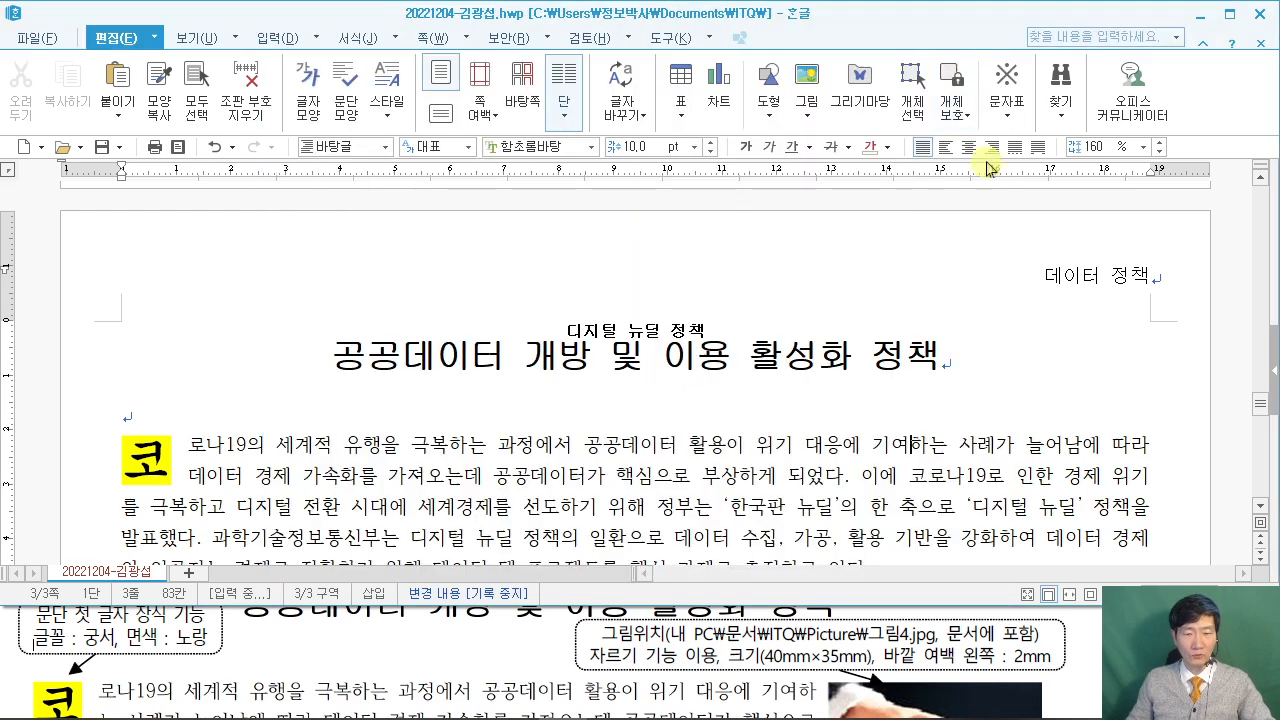
Draw the picture frame to the right of the body text and check the PDF's picture settings.
scroll(932, 270, down, 2)
drag(910, 222, 1166, 555)
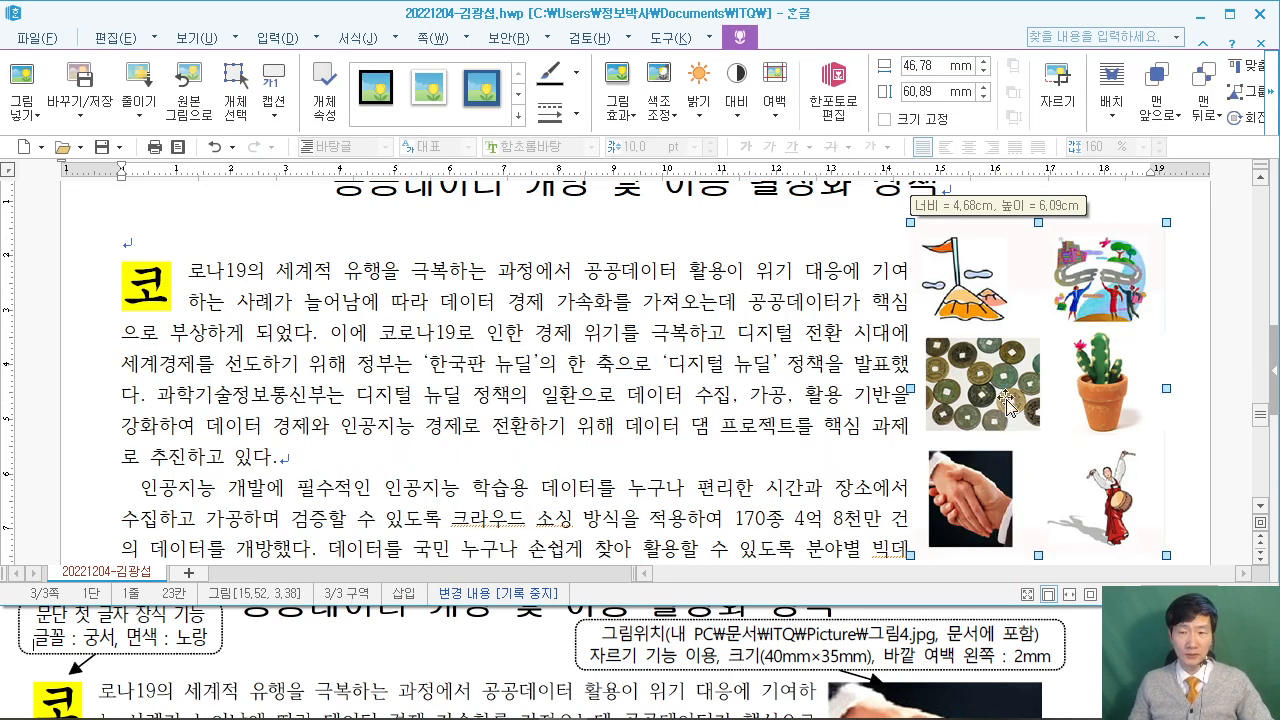
click(1150, 660)
scroll(1150, 660, down, 2)
scroll(540, 640, down, 4)
scroll(540, 640, up, 3)
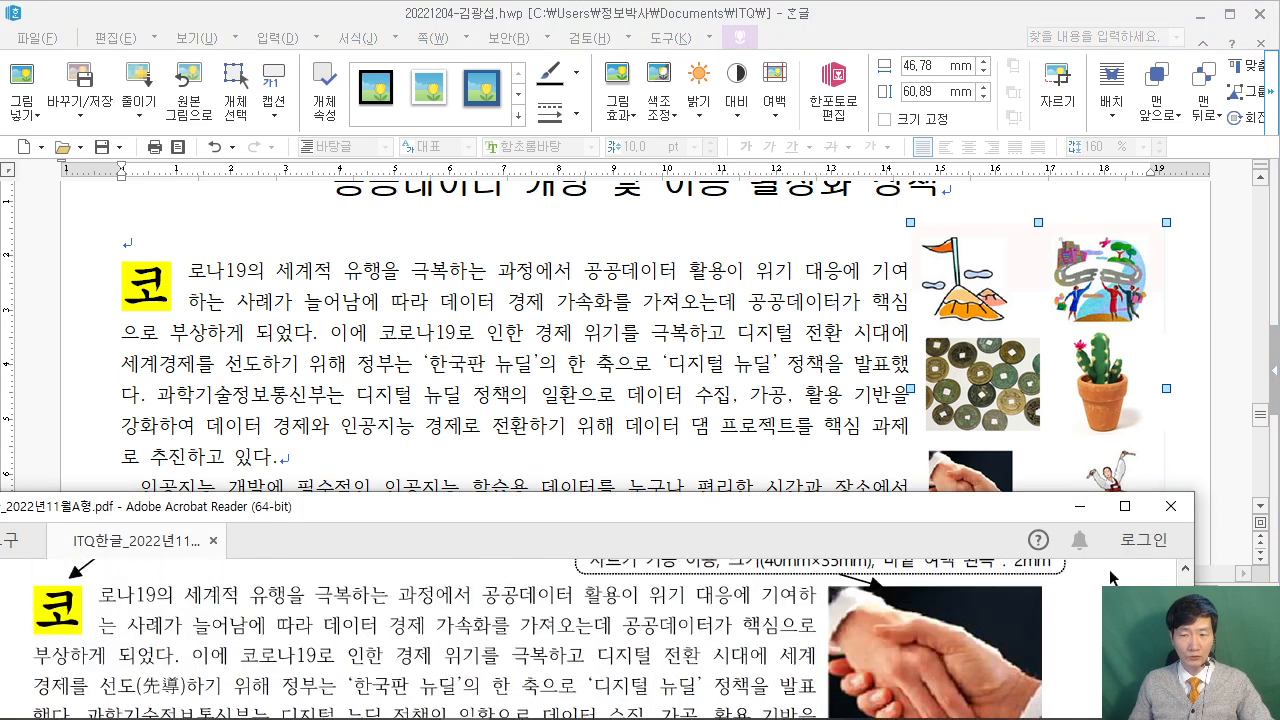
scroll(797, 637, up, 1)
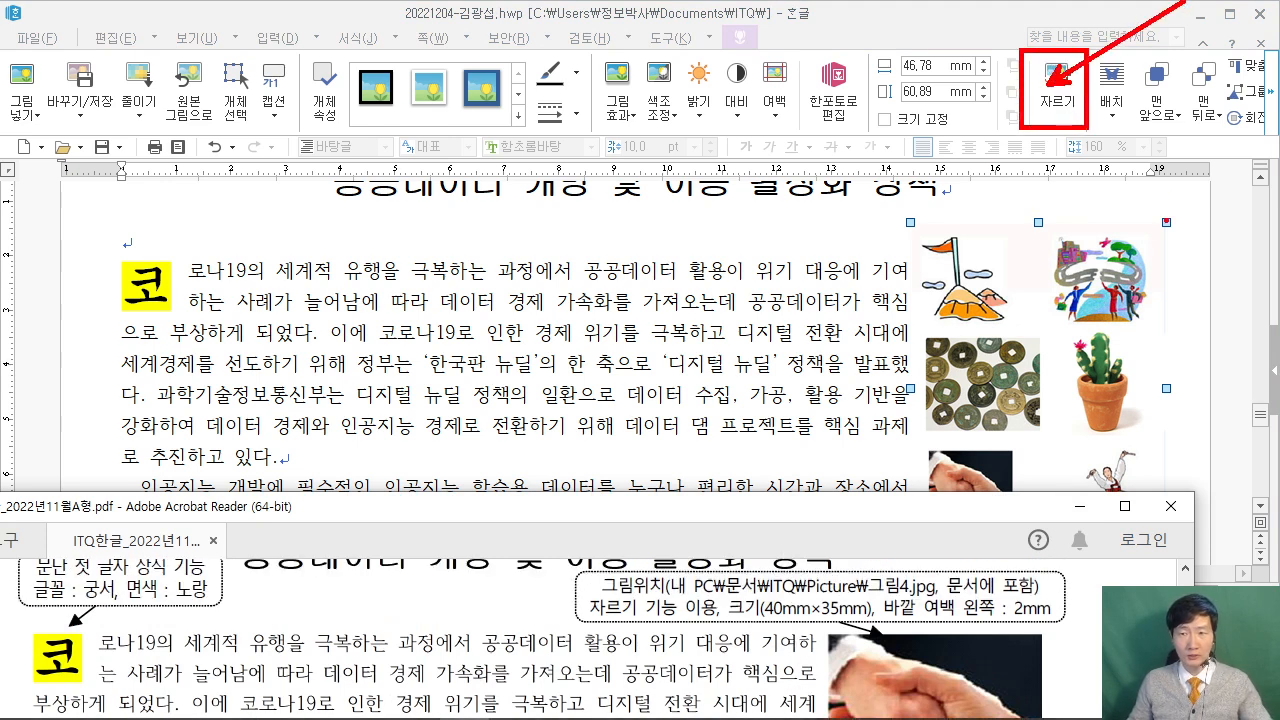
Crop the top and right sides of the picture so only the handshake remains.
click(1057, 90)
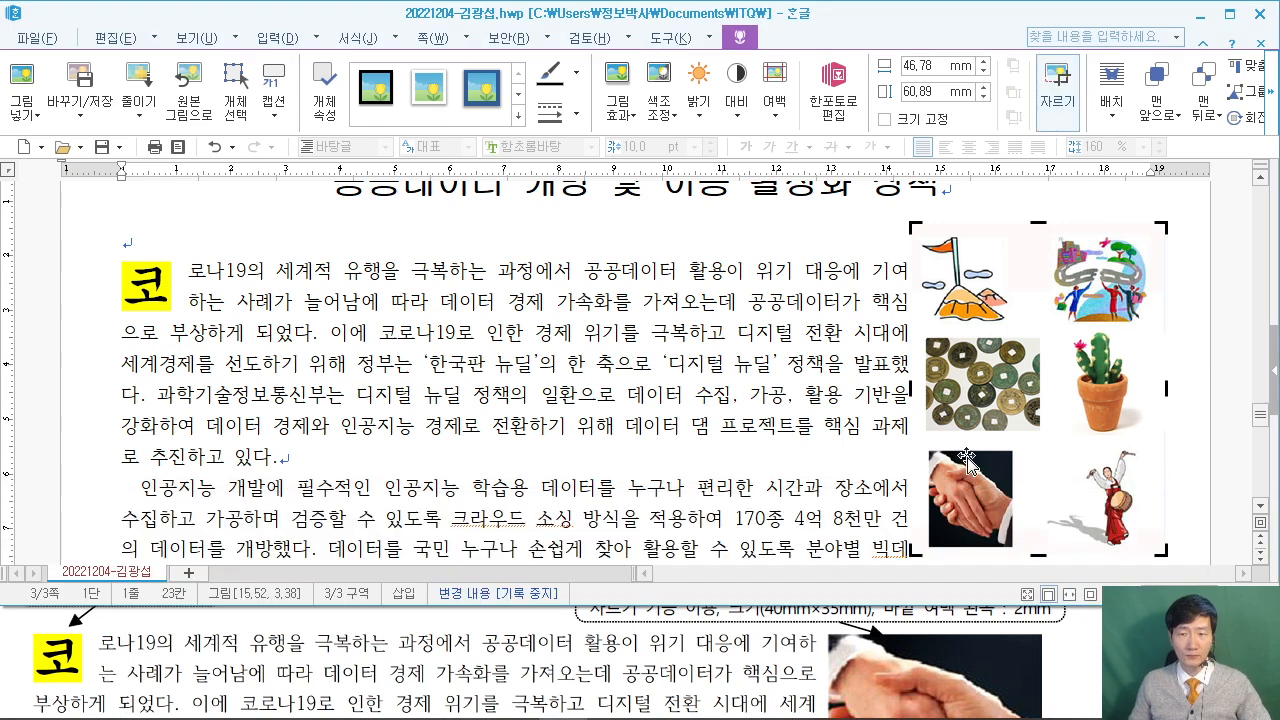
drag(912, 227, 928, 449)
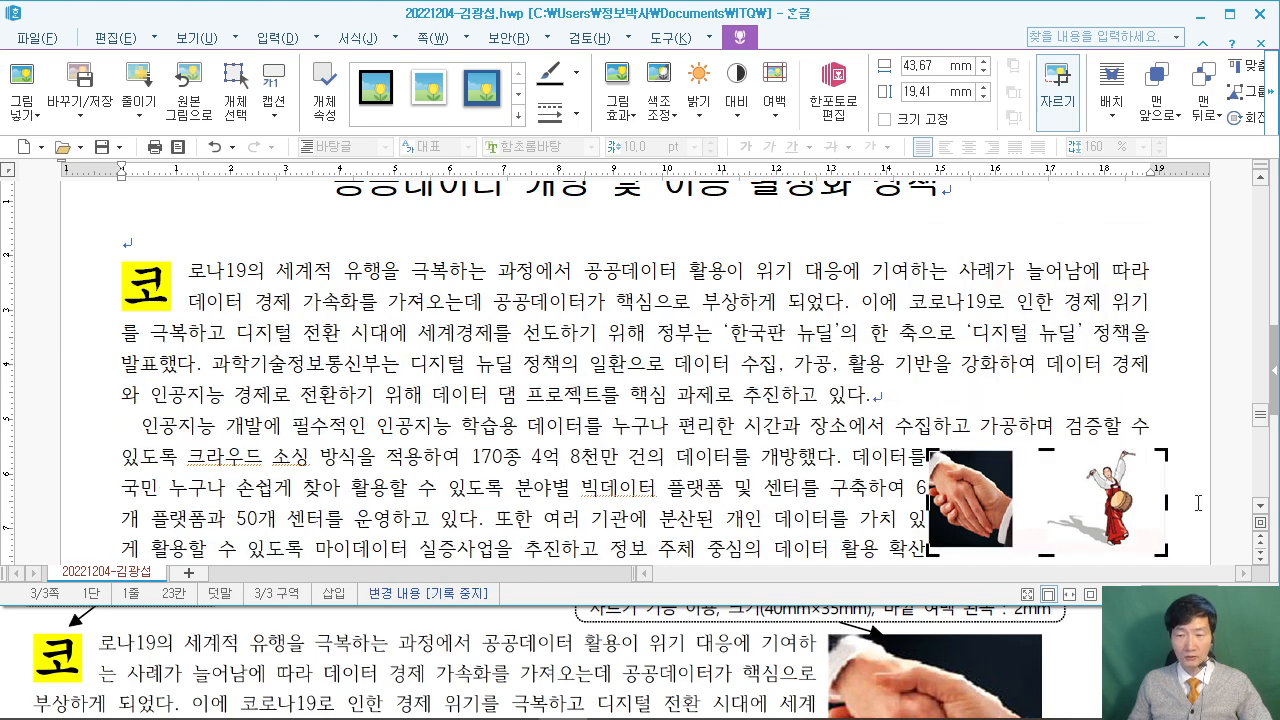
drag(1161, 463, 1016, 463)
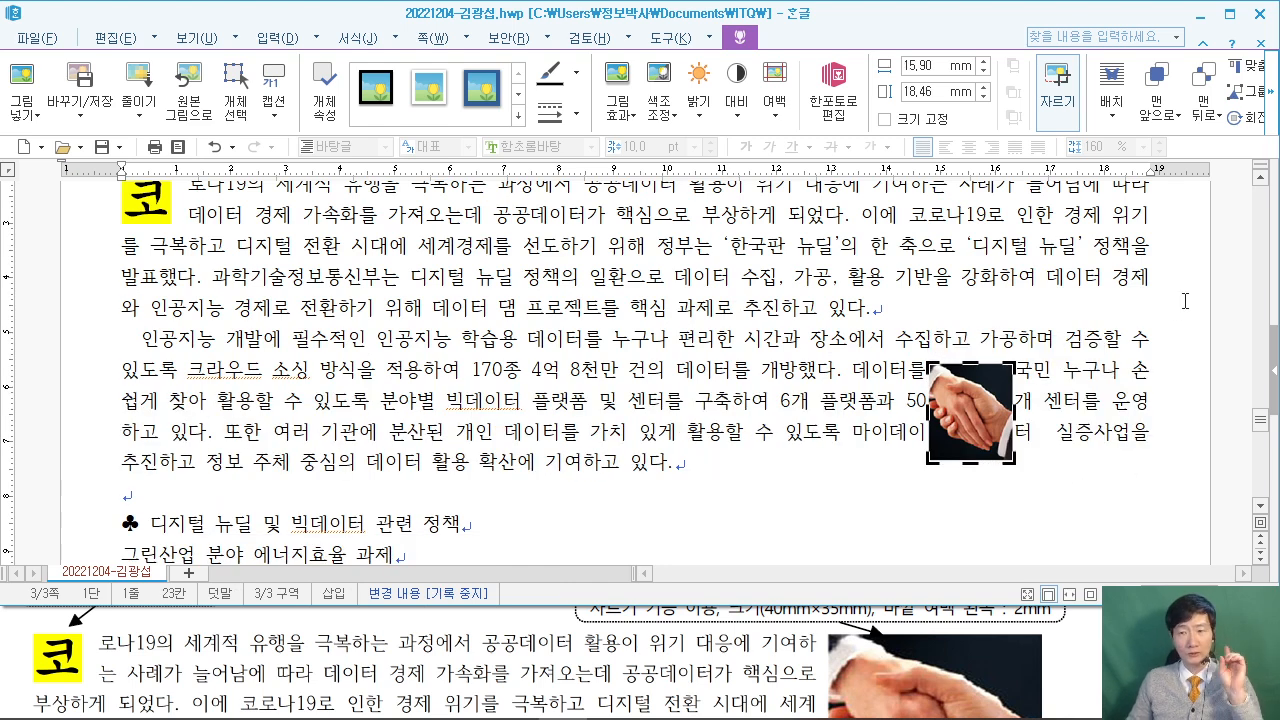
key(Escape)
scroll(985, 470, up, 2)
scroll(985, 480, down, 1)
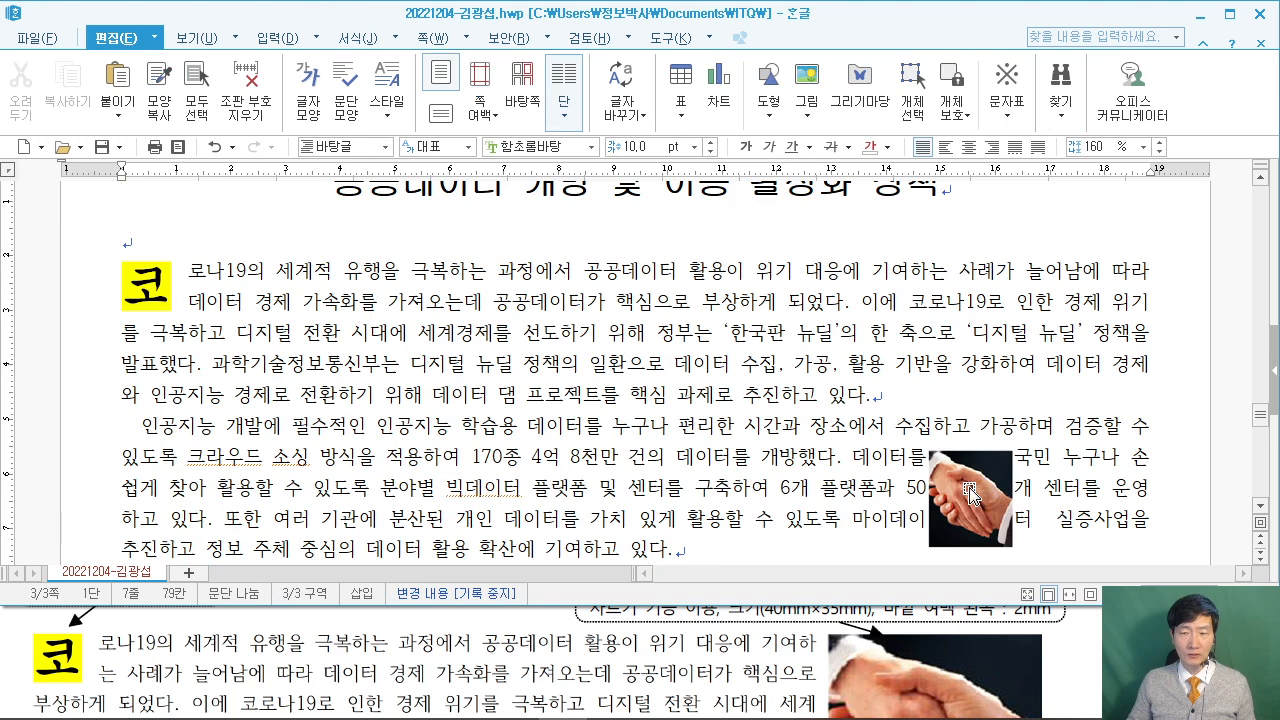
Set the handshake picture's size to 40 mm wide by 35 mm high.
double_click(979, 490)
click(40, 636)
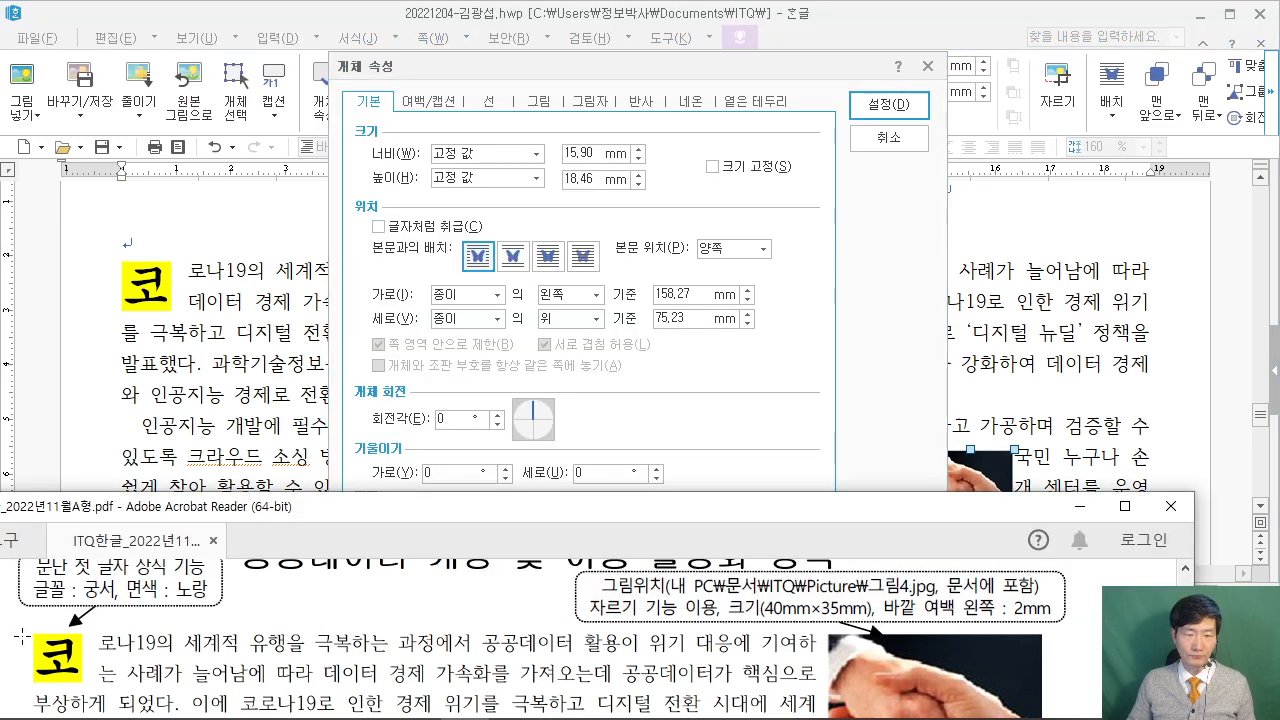
scroll(100, 606, up, 1)
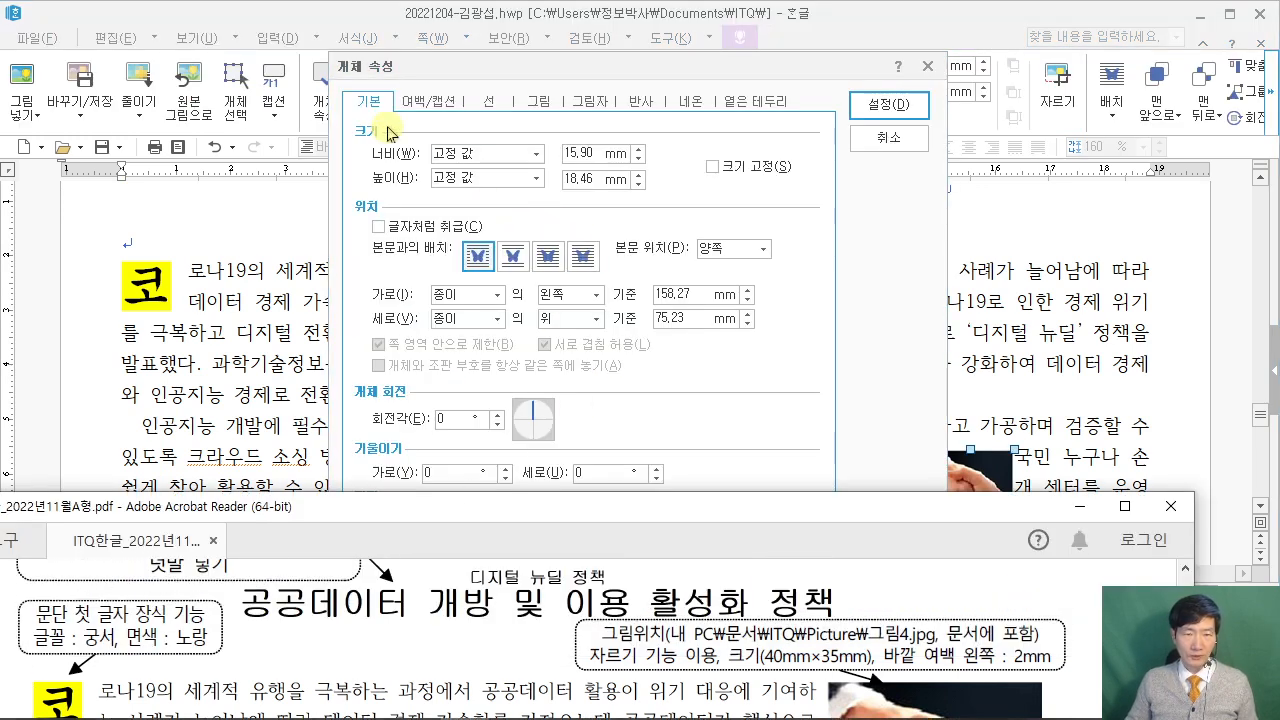
click(568, 153)
text(40)
key(Tab)
key(Tab)
text(35)
Give the picture a 2 mm left outer margin and move it up beside the first paragraph.
click(428, 101)
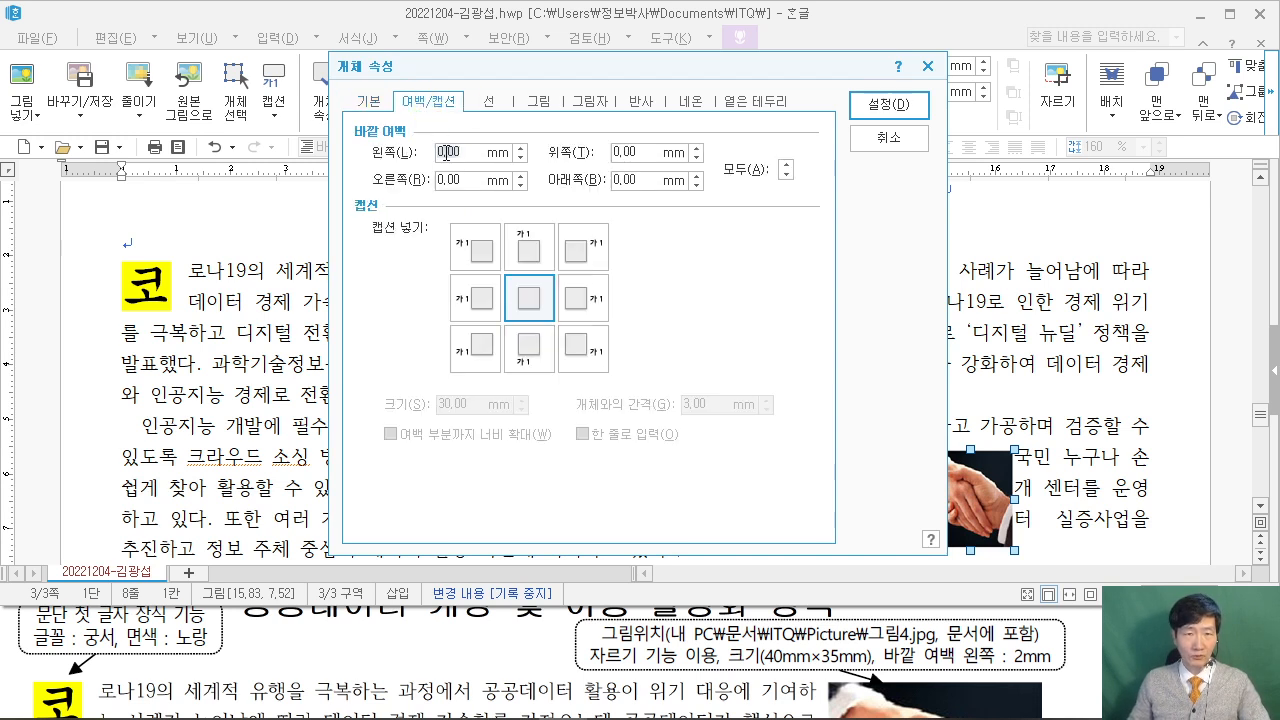
drag(420, 135, 473, 165)
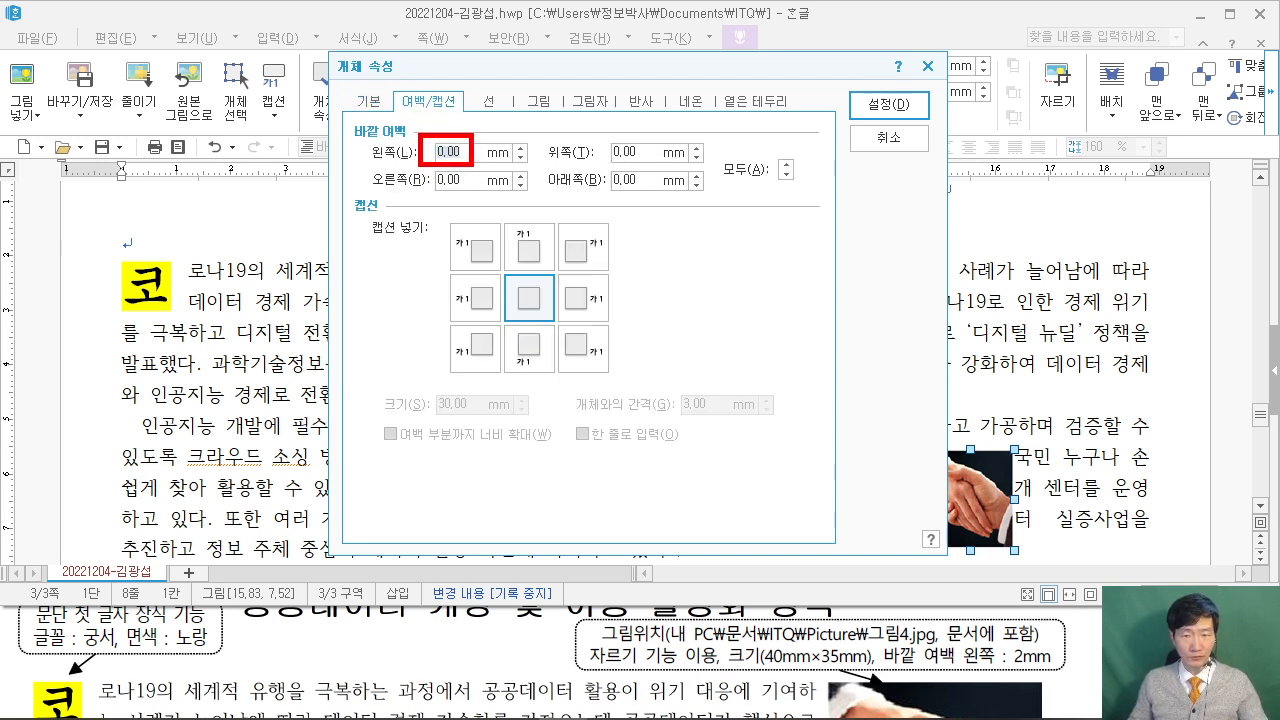
drag(1002, 630, 1064, 678)
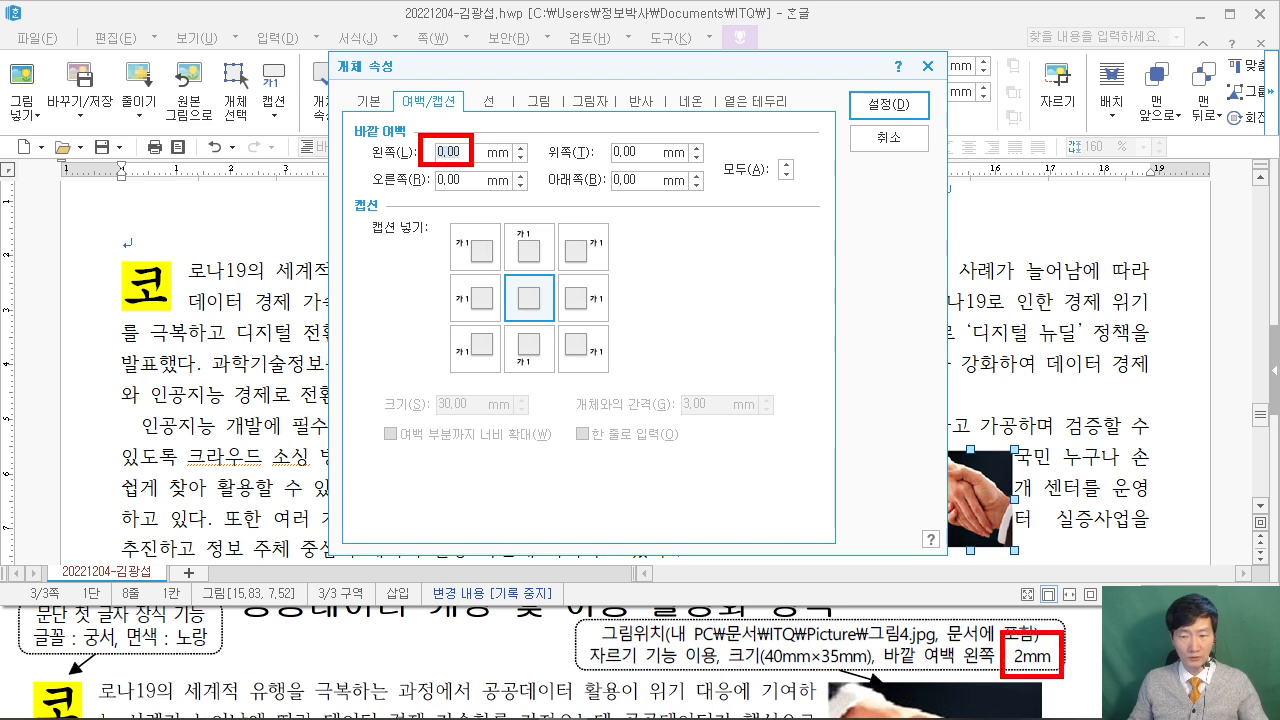
key(Escape)
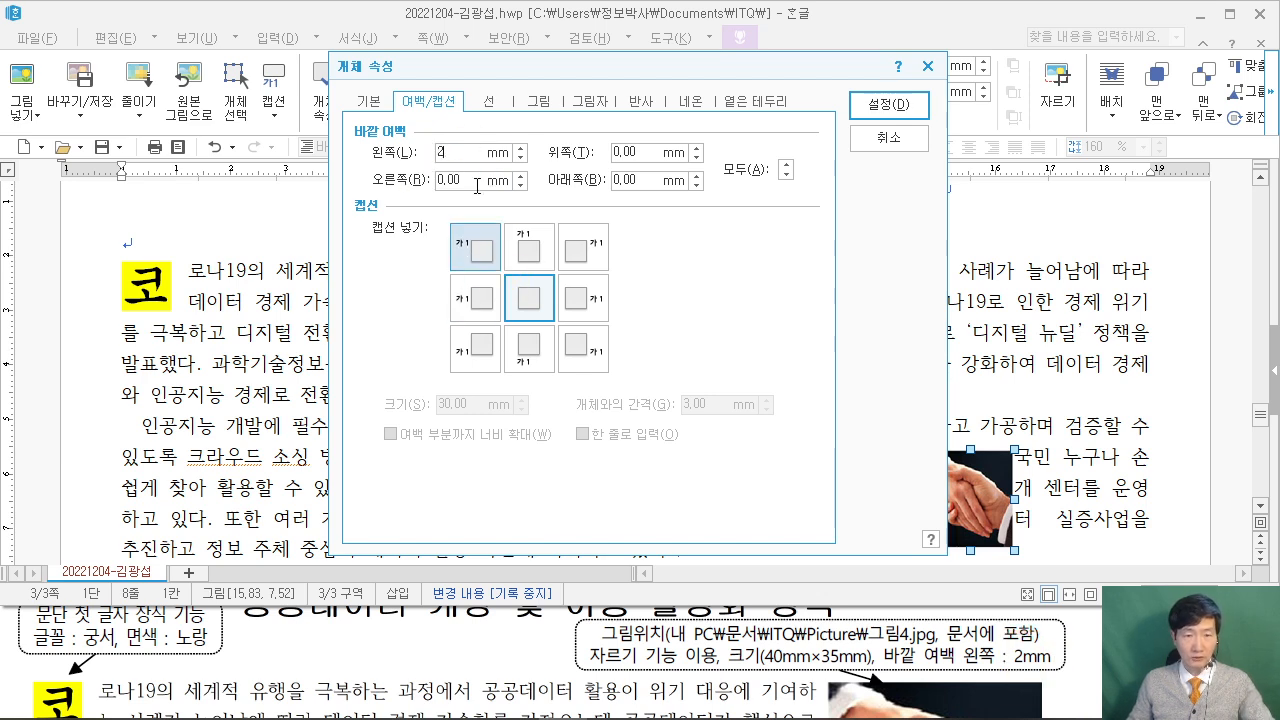
click(889, 105)
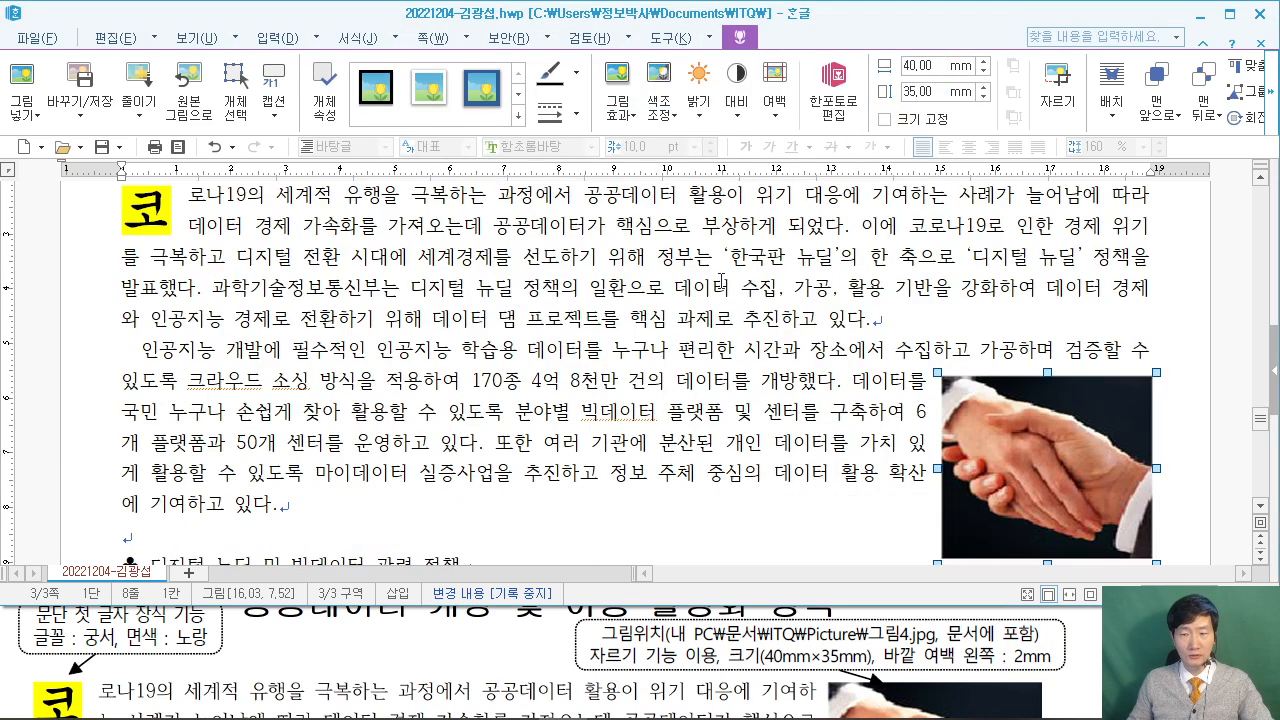
drag(1040, 435, 1048, 400)
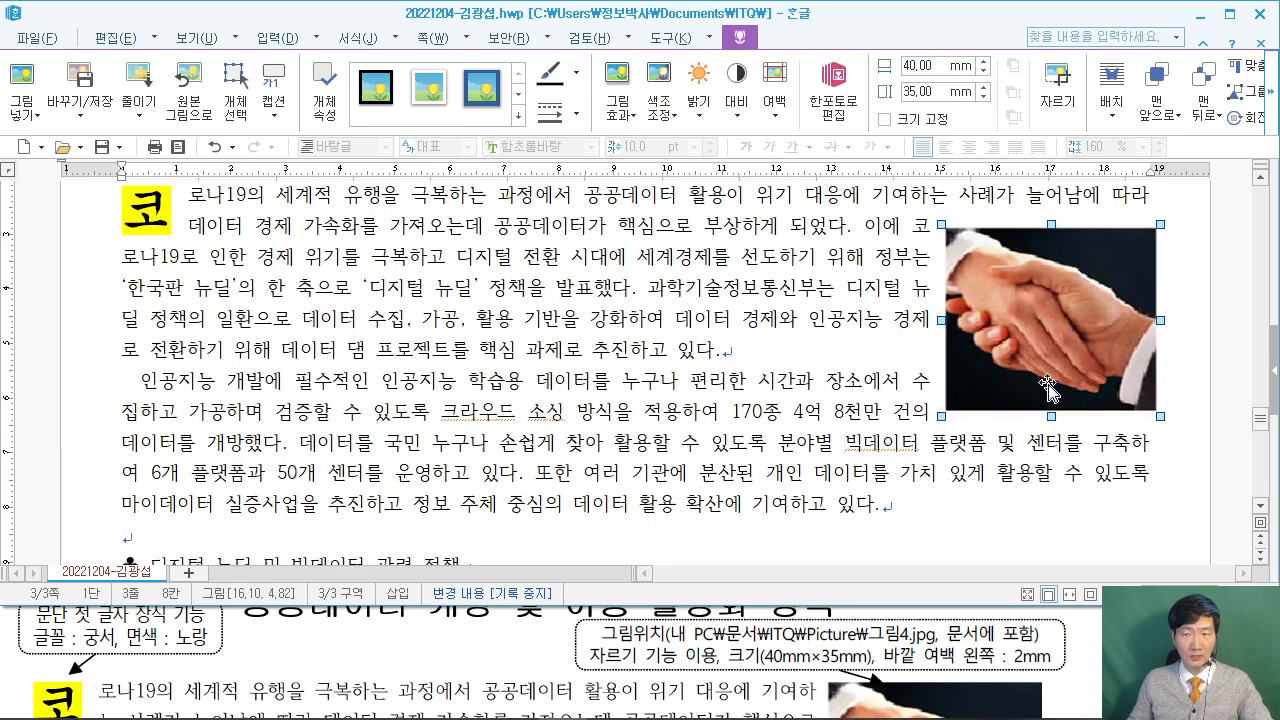
Nudge the handshake picture slightly left to sit flush with the right text margin.
scroll(1045, 395, up, 1)
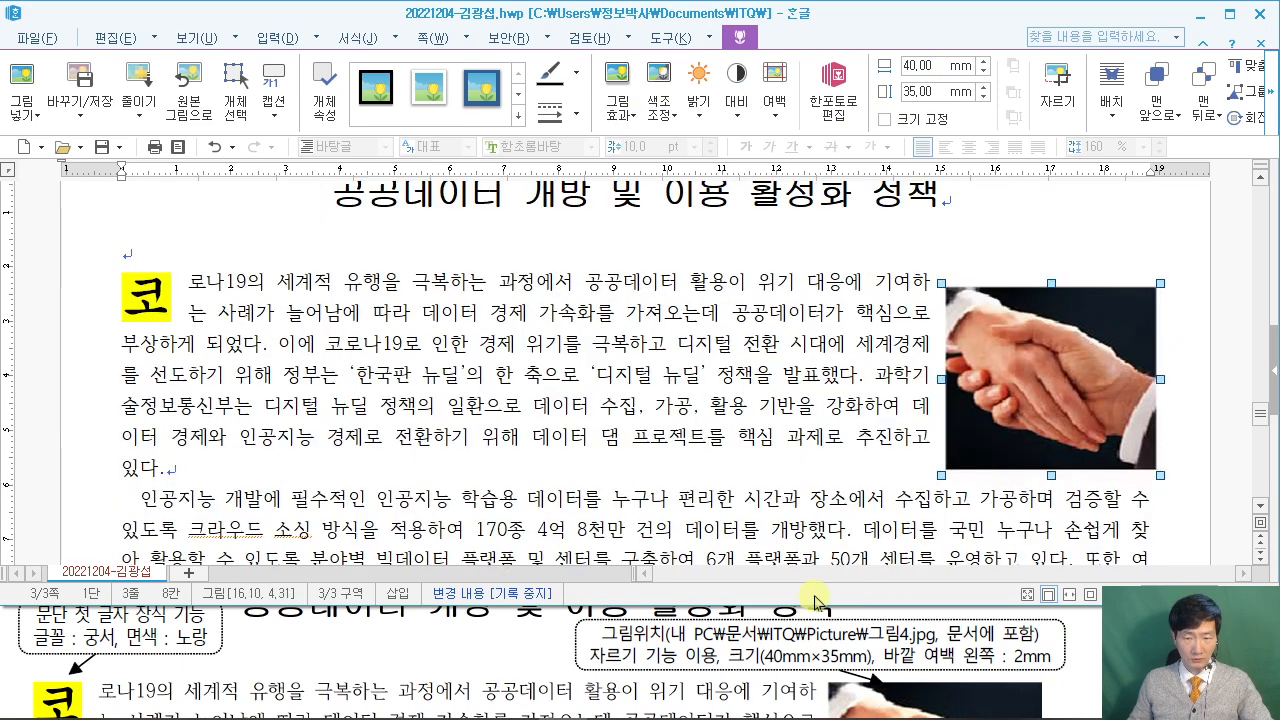
scroll(808, 664, down, 1)
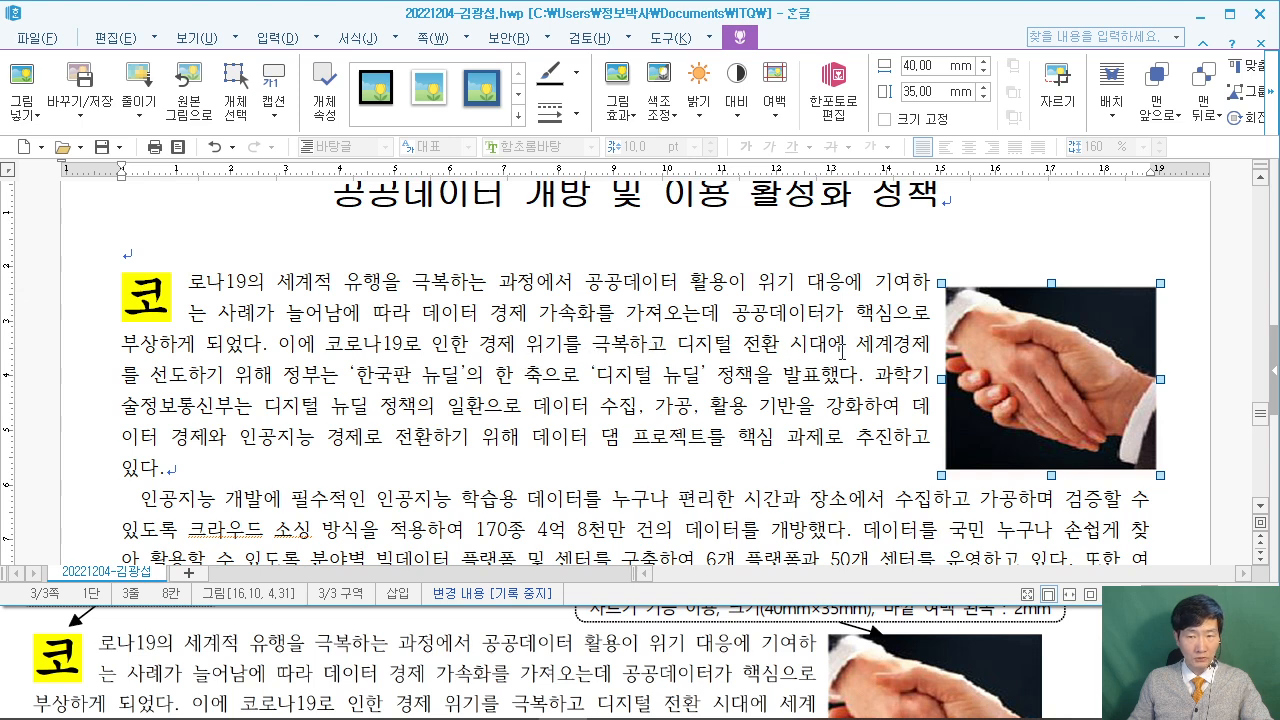
click(901, 343)
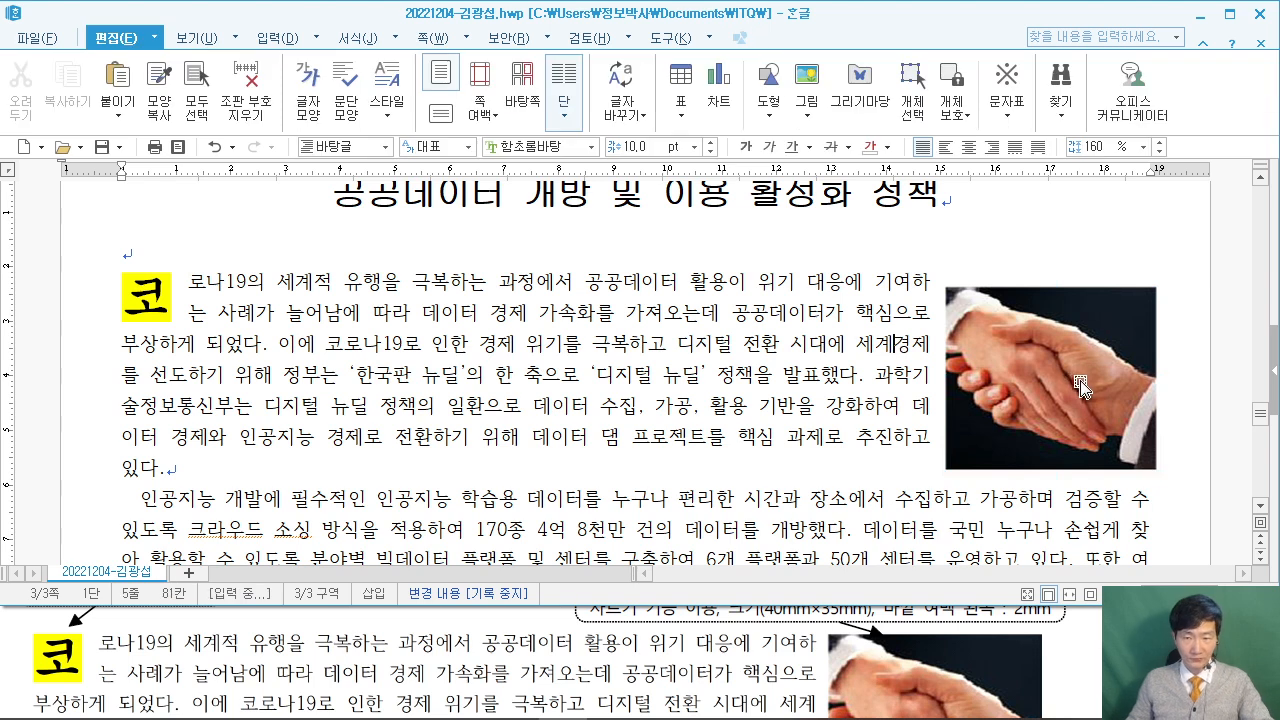
click(998, 378)
drag(996, 370, 989, 370)
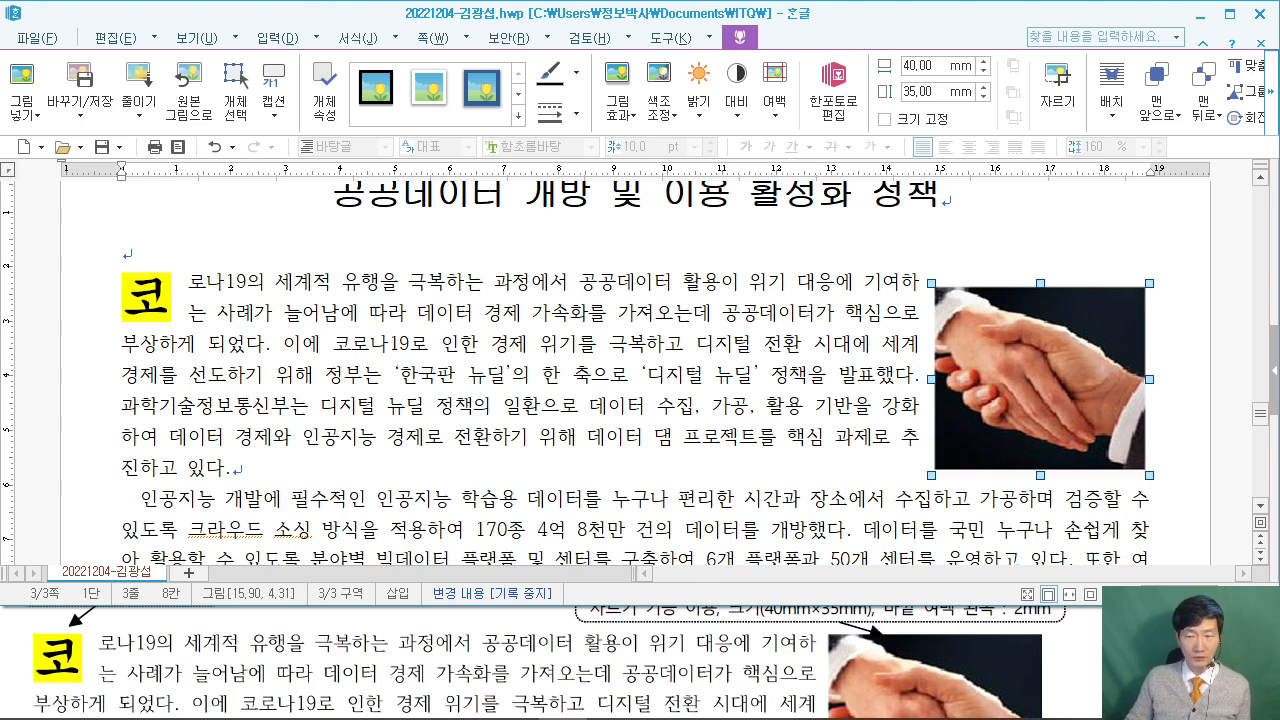
key(alt+Tab)
scroll(542, 640, down, 2)
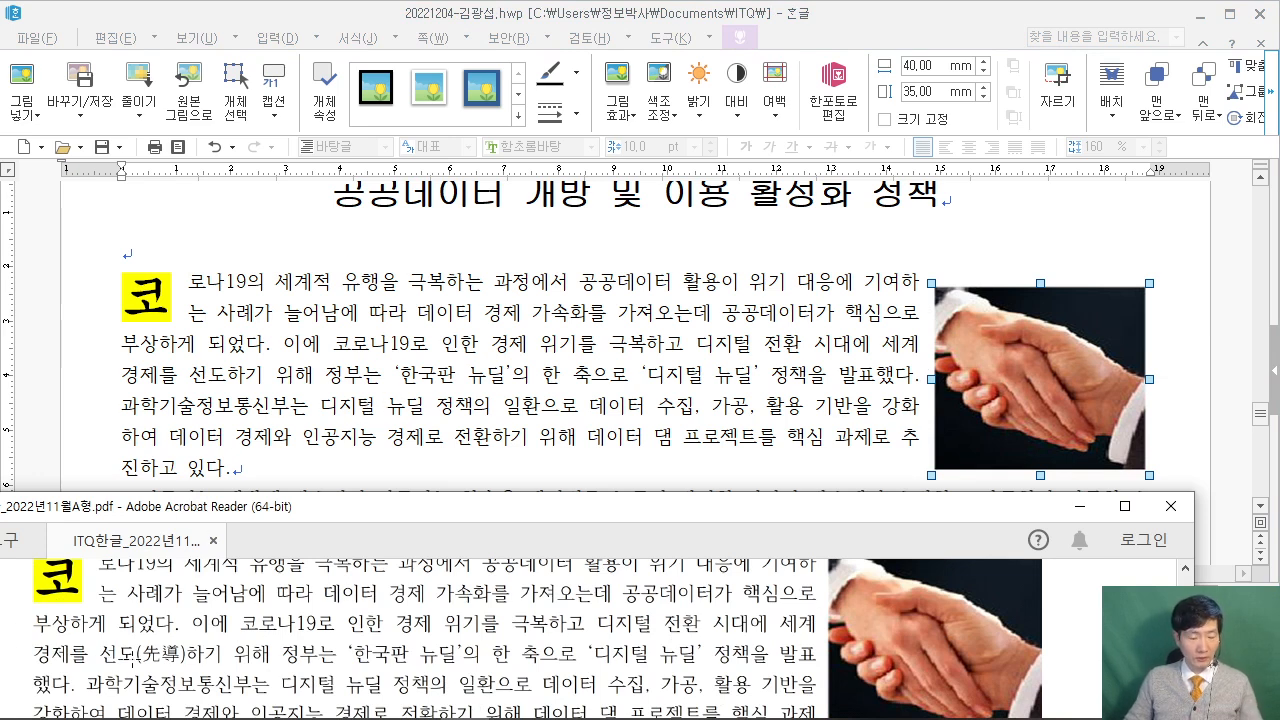
Convert the word 선도 to 선도(先導) using the 한글(漢字) input format.
drag(123, 627, 200, 671)
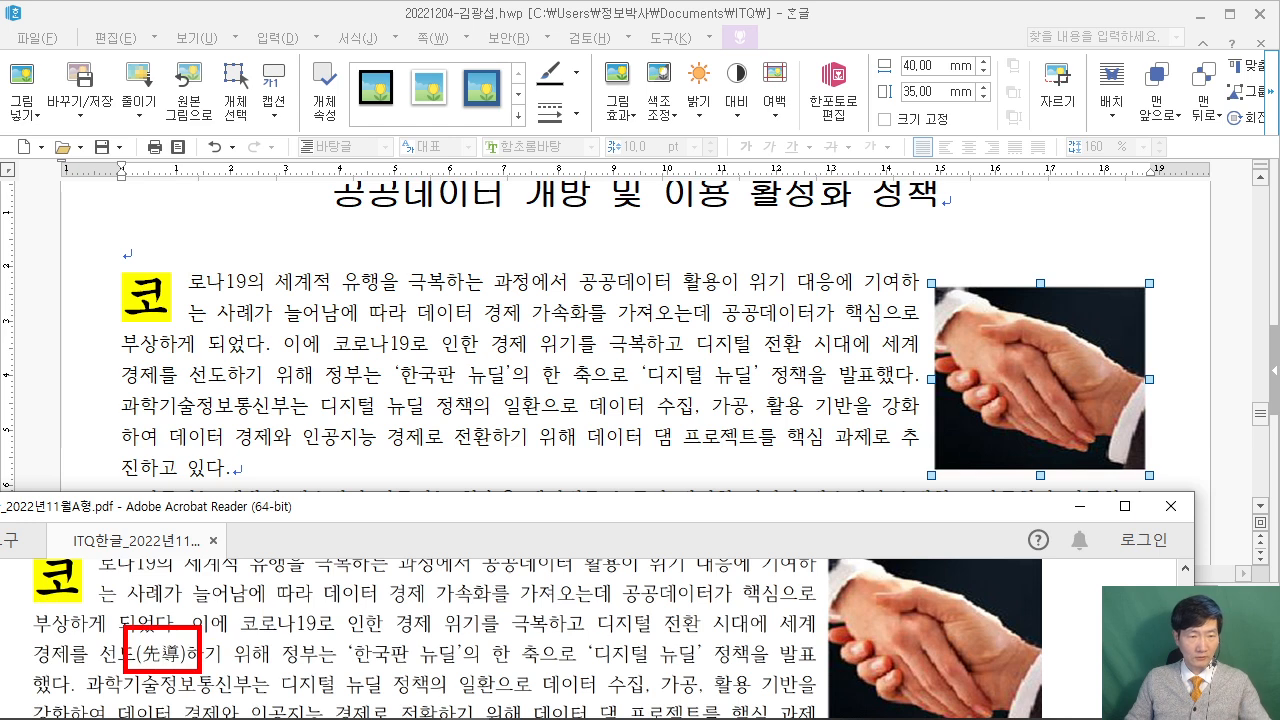
key(Escape)
click(186, 378)
drag(189, 378, 227, 378)
key(F12)
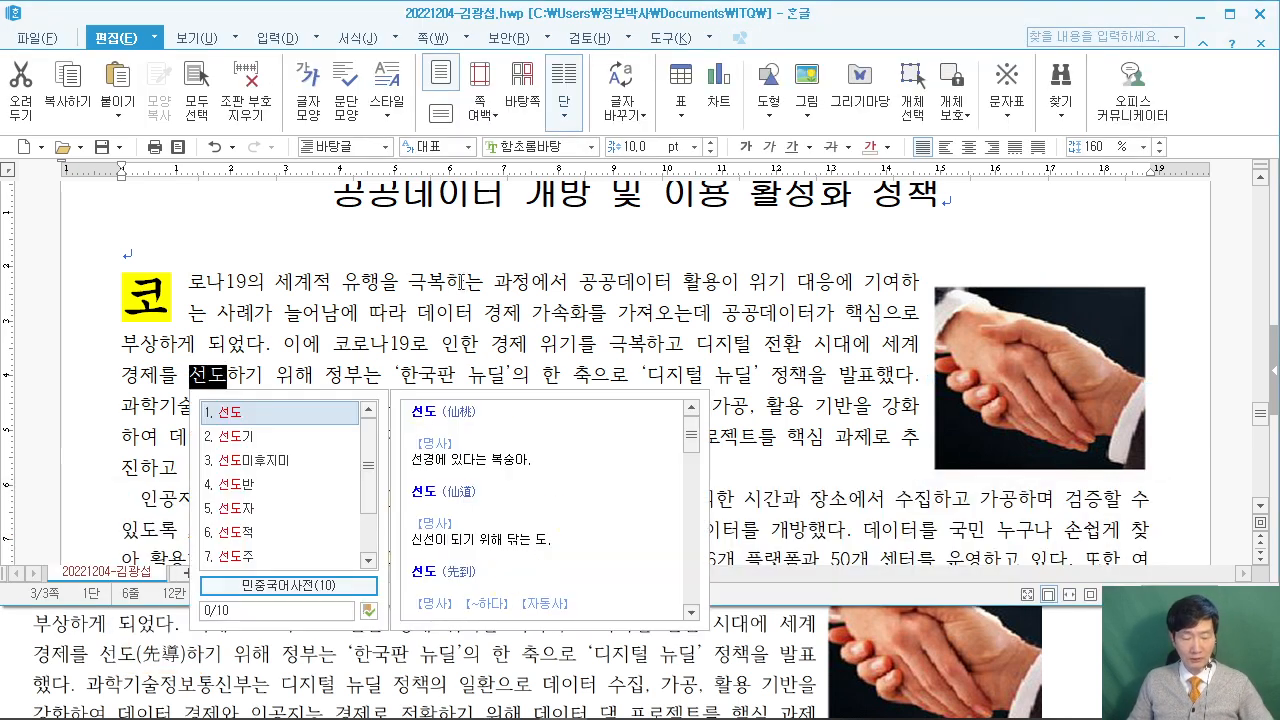
key(Escape)
key(F9)
drag(297, 30, 467, 29)
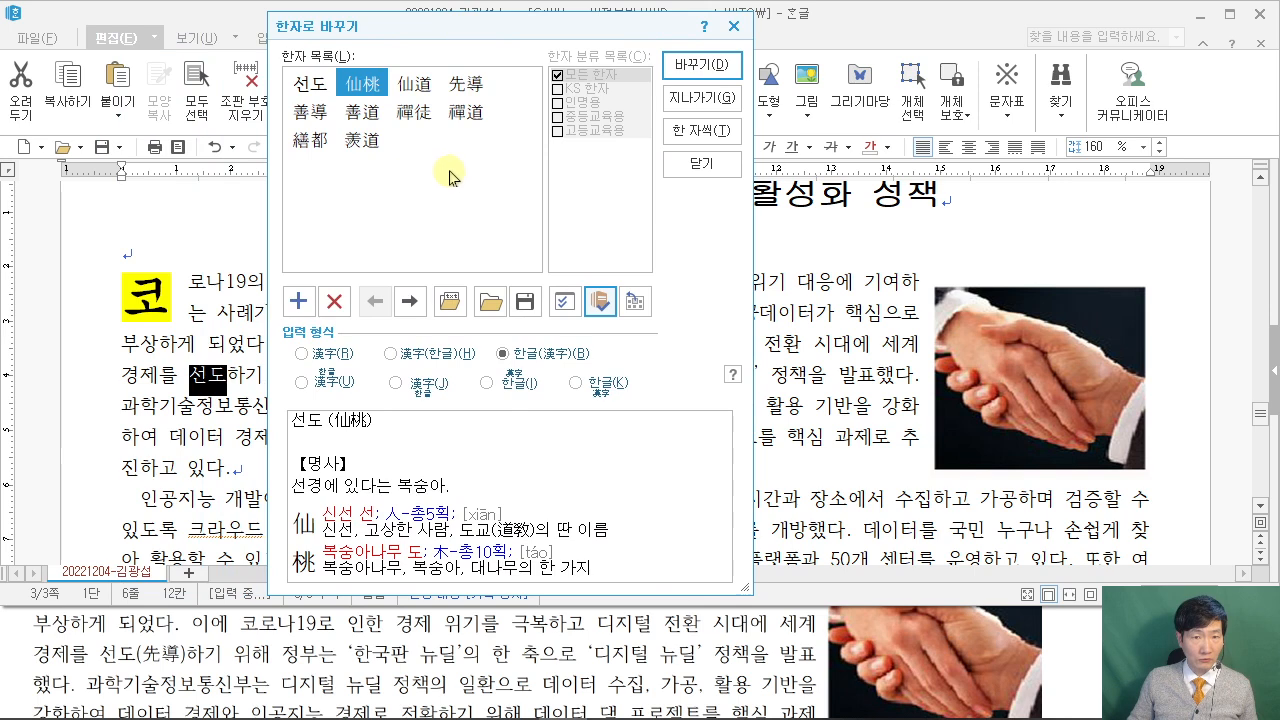
click(467, 86)
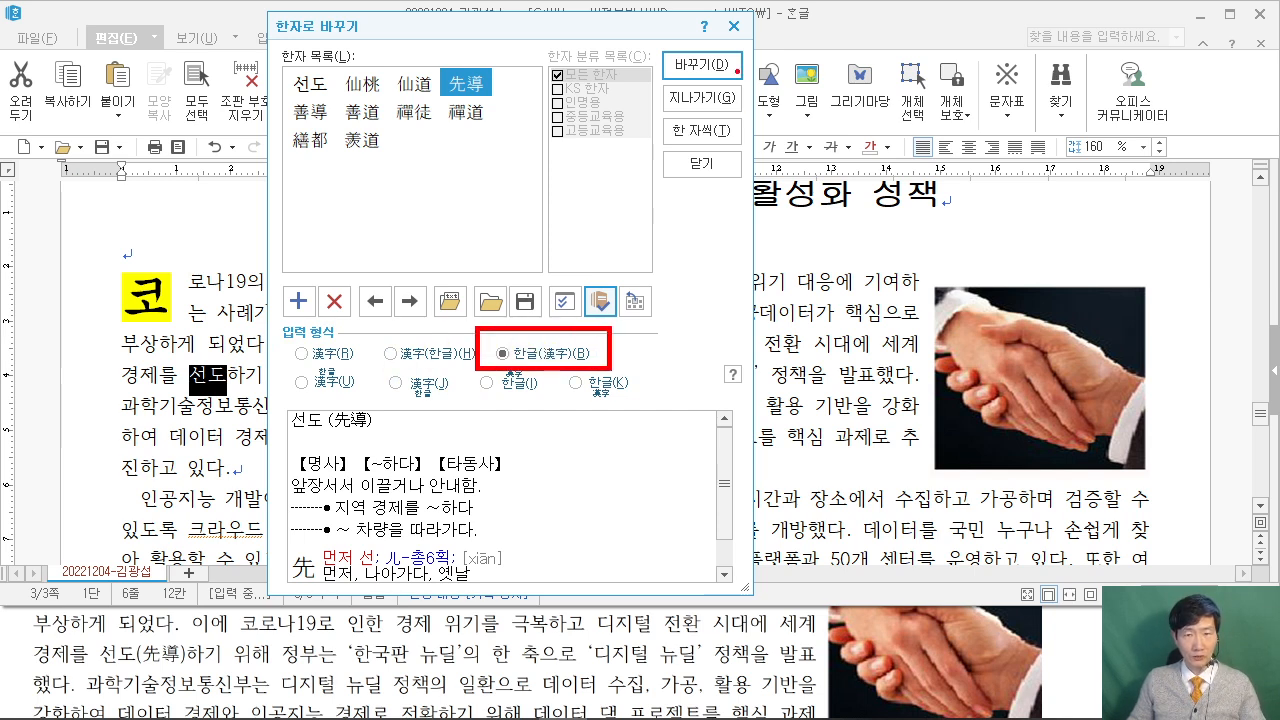
click(701, 64)
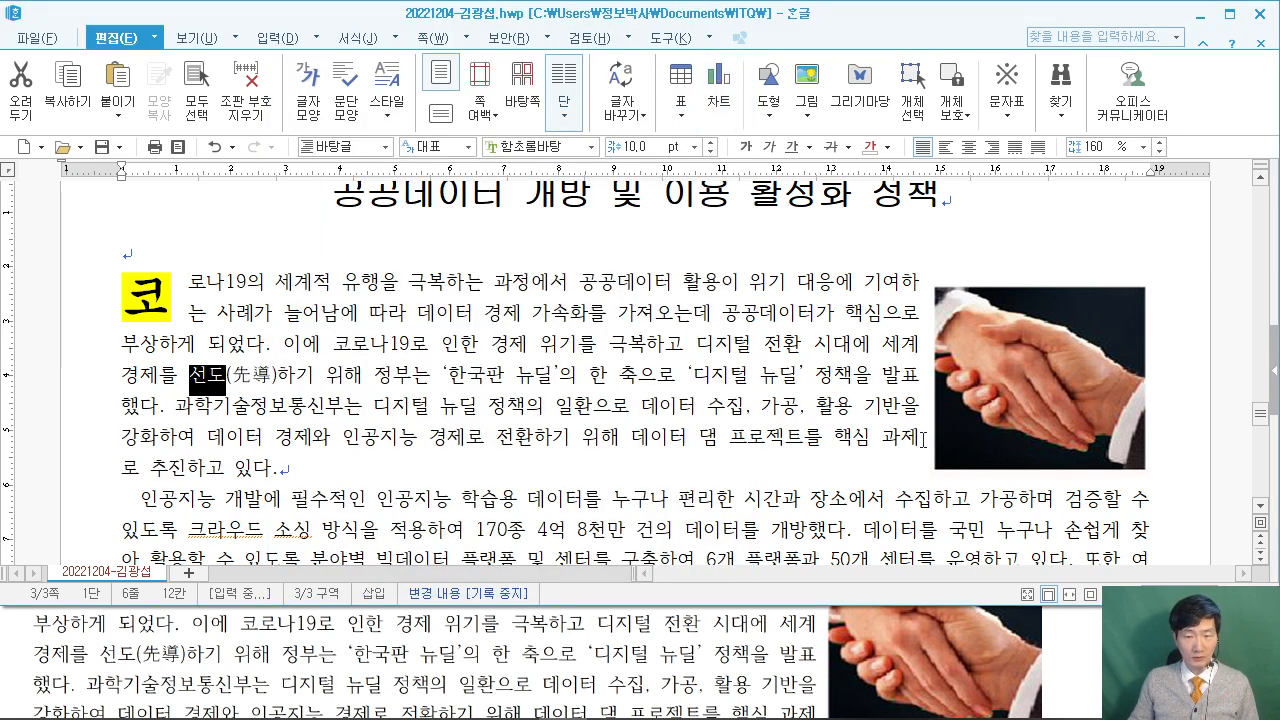
click(12, 653)
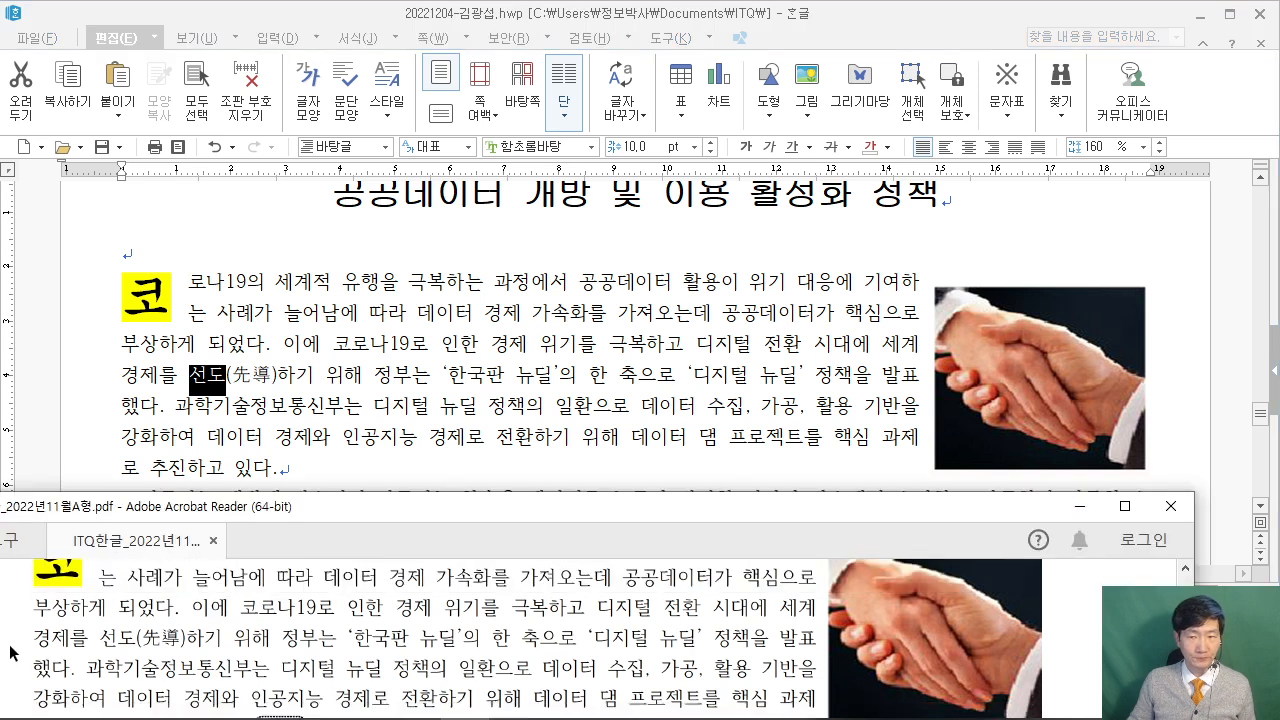
Put the cursor right after the word 방식 in the second paragraph.
scroll(12, 653, down, 4)
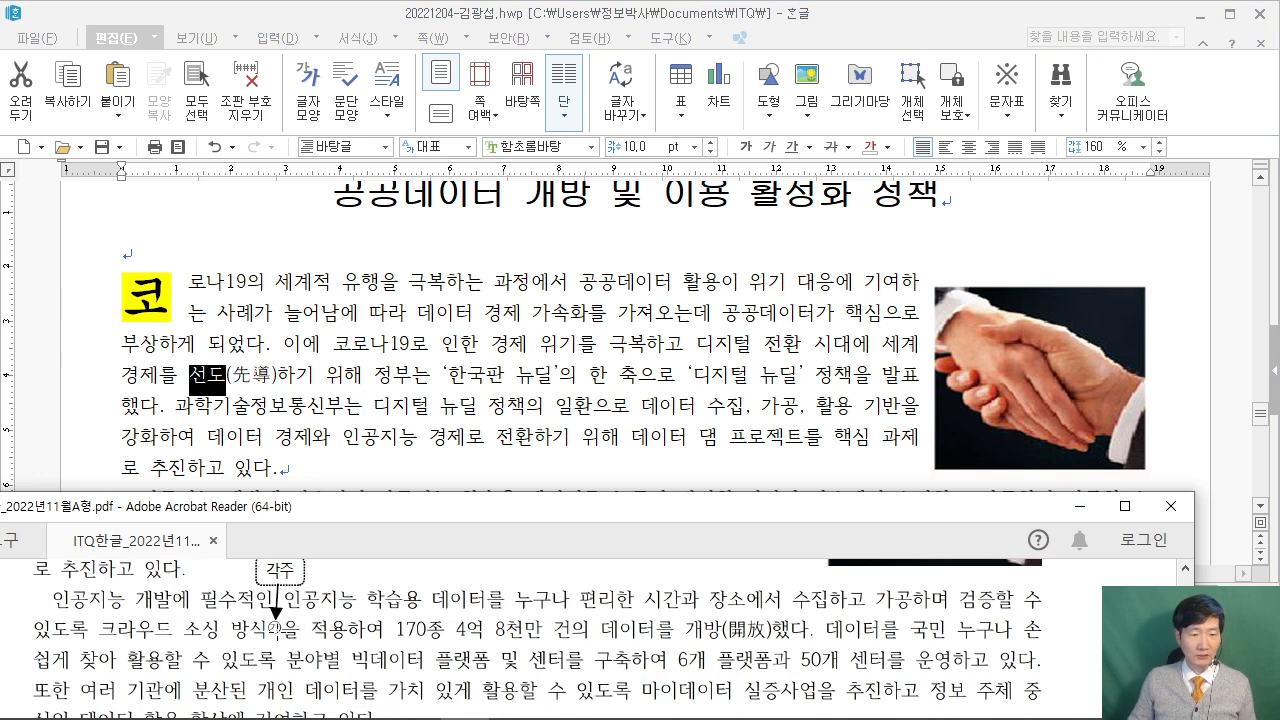
click(355, 407)
scroll(358, 410, down, 1)
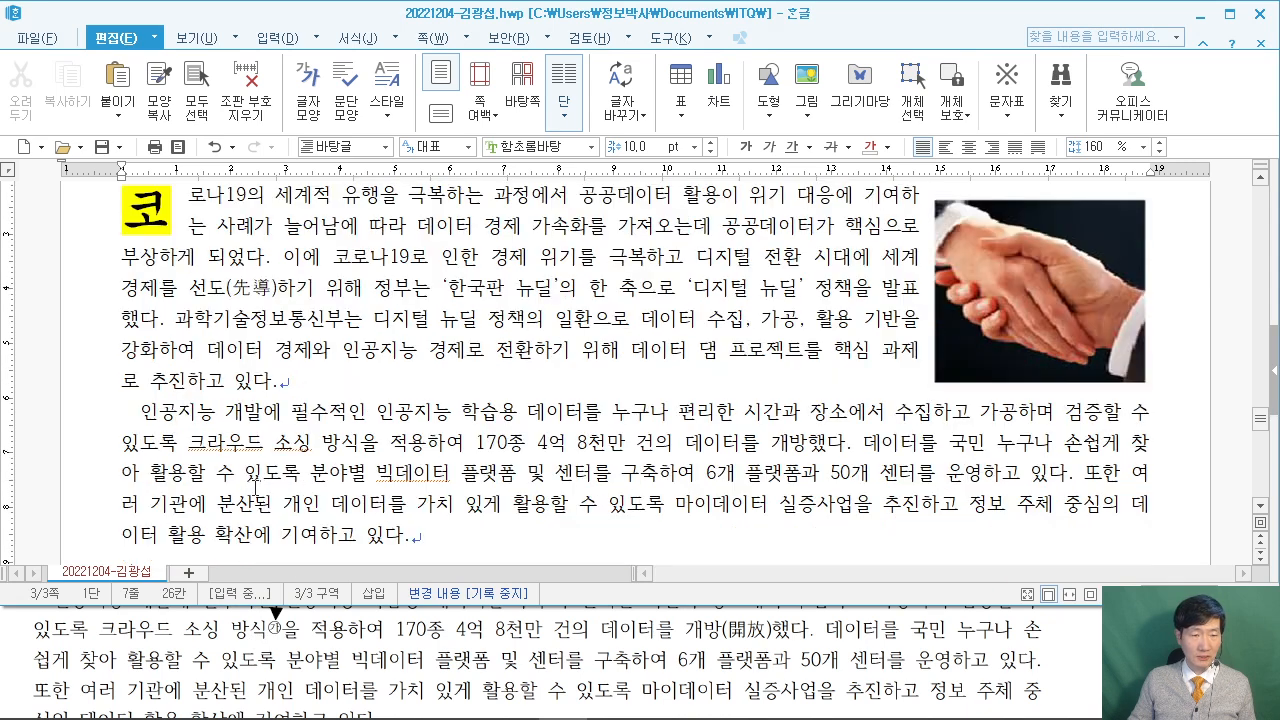
click(366, 441)
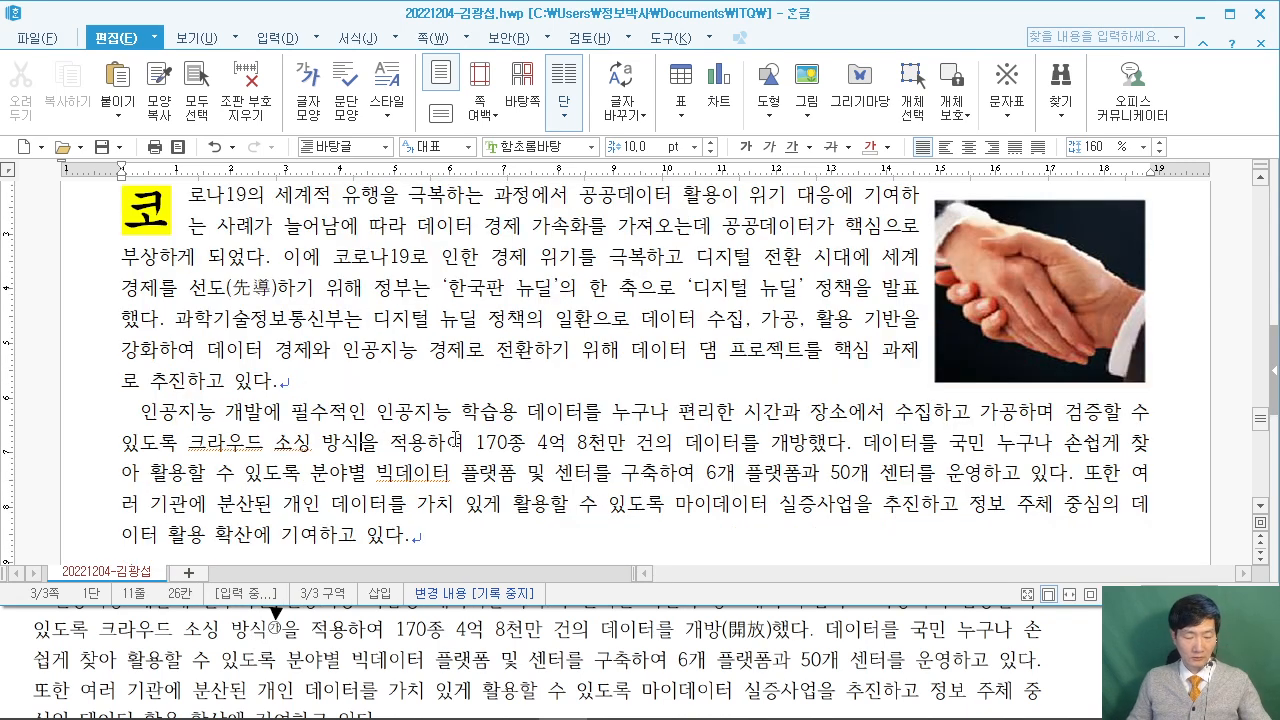
Start inserting a footnote after 방식 with Ctrl+N.
drag(290, 82, 490, 282)
mouse_move(360, 138)
mouse_down()
mouse_move(372, 200)
mouse_move(455, 225)
mouse_up()
mouse_move(450, 248)
mouse_down()
mouse_move(486, 192)
mouse_move(474, 215)
mouse_up()
drag(492, 215, 534, 196)
mouse_move(597, 100)
mouse_down()
mouse_move(582, 184)
mouse_move(648, 155)
mouse_up()
drag(674, 95, 826, 280)
drag(762, 97, 800, 262)
drag(744, 160, 727, 232)
drag(974, 46, 1104, 210)
mouse_move(1005, 172)
mouse_down()
mouse_move(1008, 100)
mouse_move(1080, 80)
mouse_up()
drag(240, 298, 292, 246)
drag(310, 286, 318, 342)
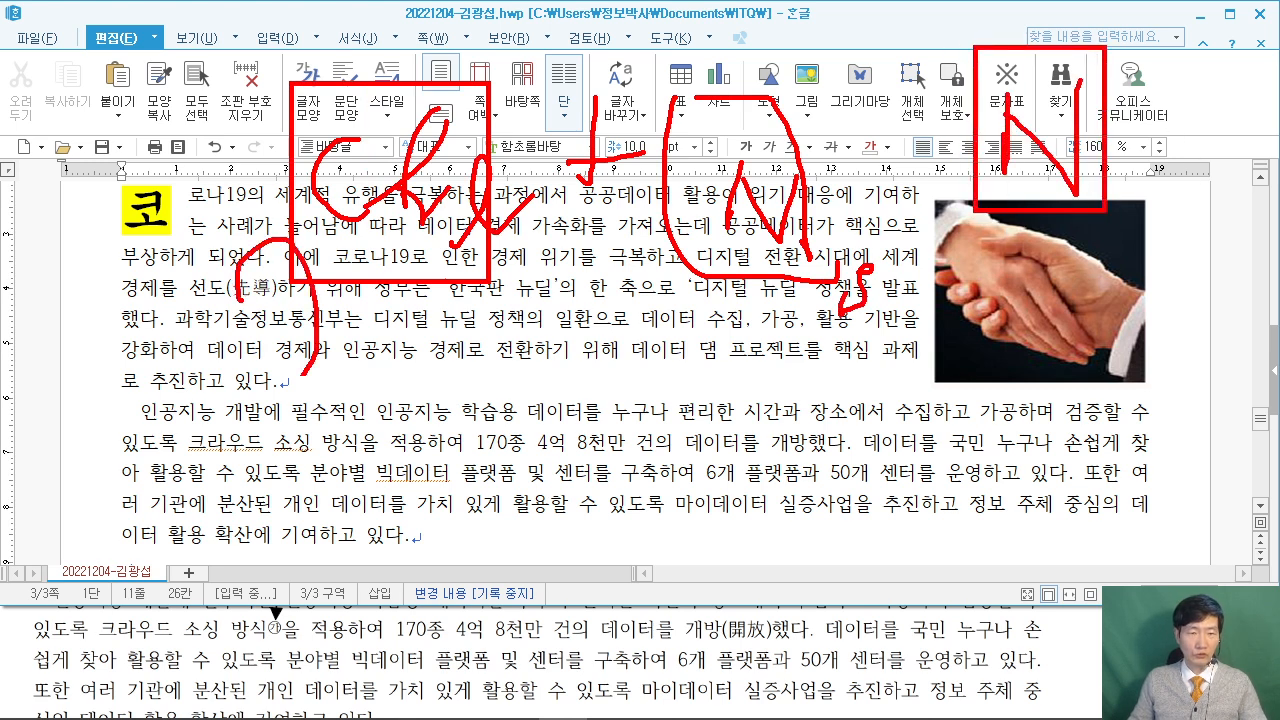
key(Escape)
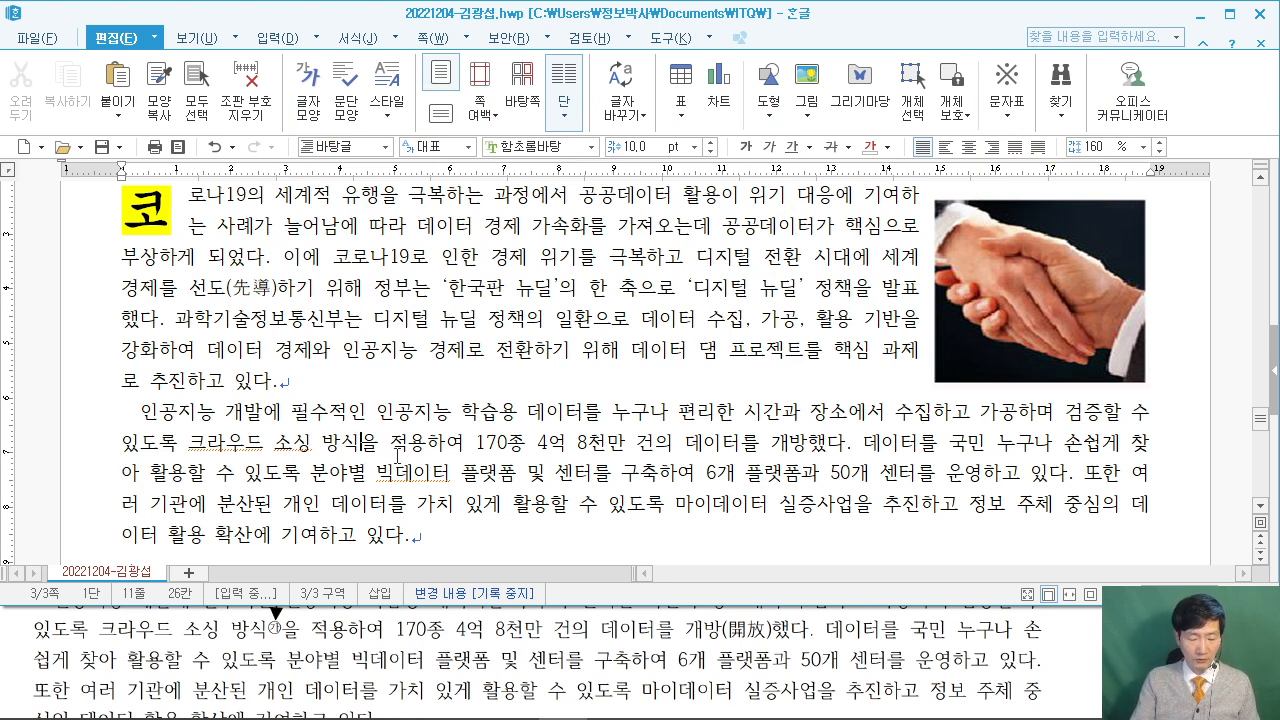
key(ctrl+n)
Insert footnote 1) and type 대중들의 참여로 해결책을 얻는 방법 as its text.
key(n)
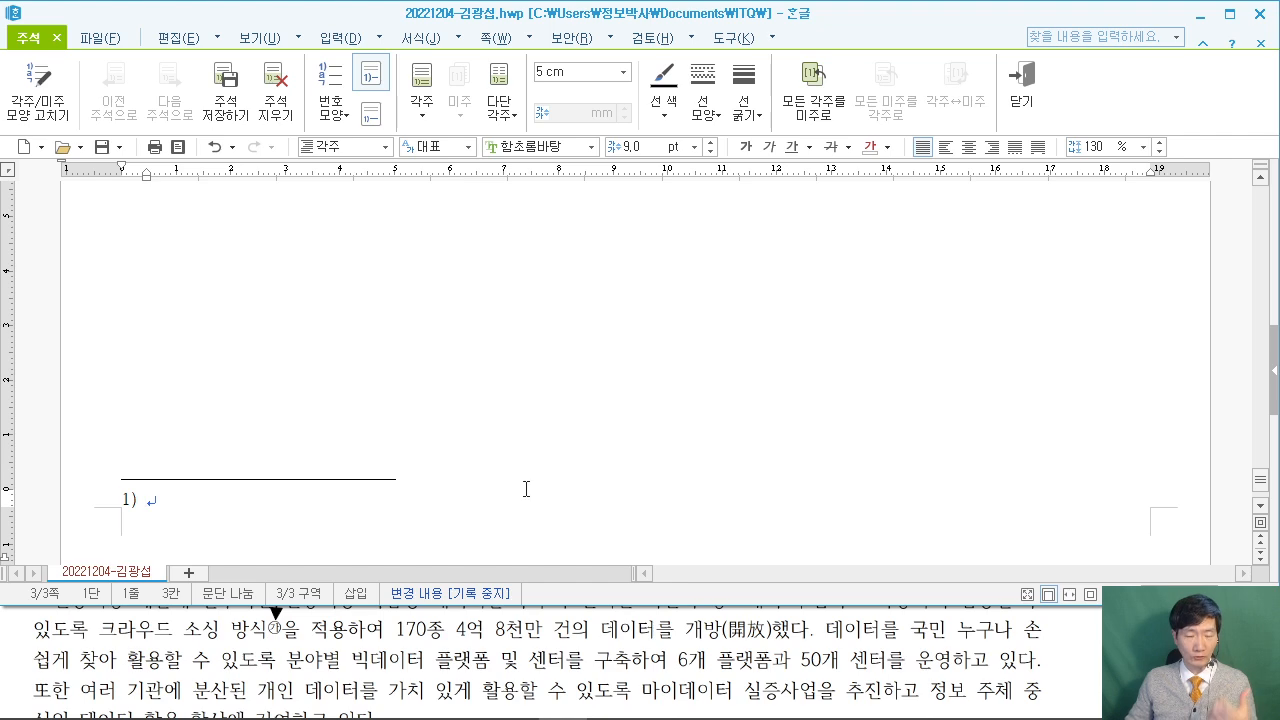
click(1071, 662)
scroll(1080, 660, down, 5)
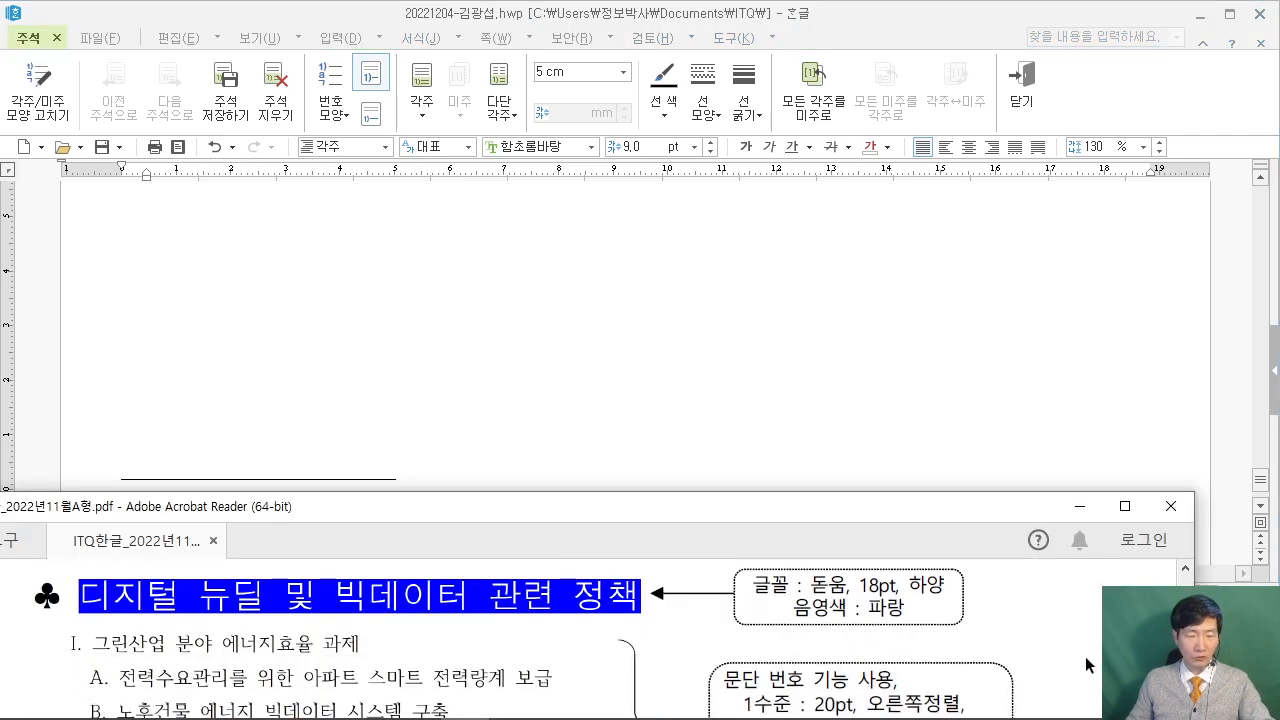
scroll(1086, 656, down, 10)
scroll(1047, 648, down, 10)
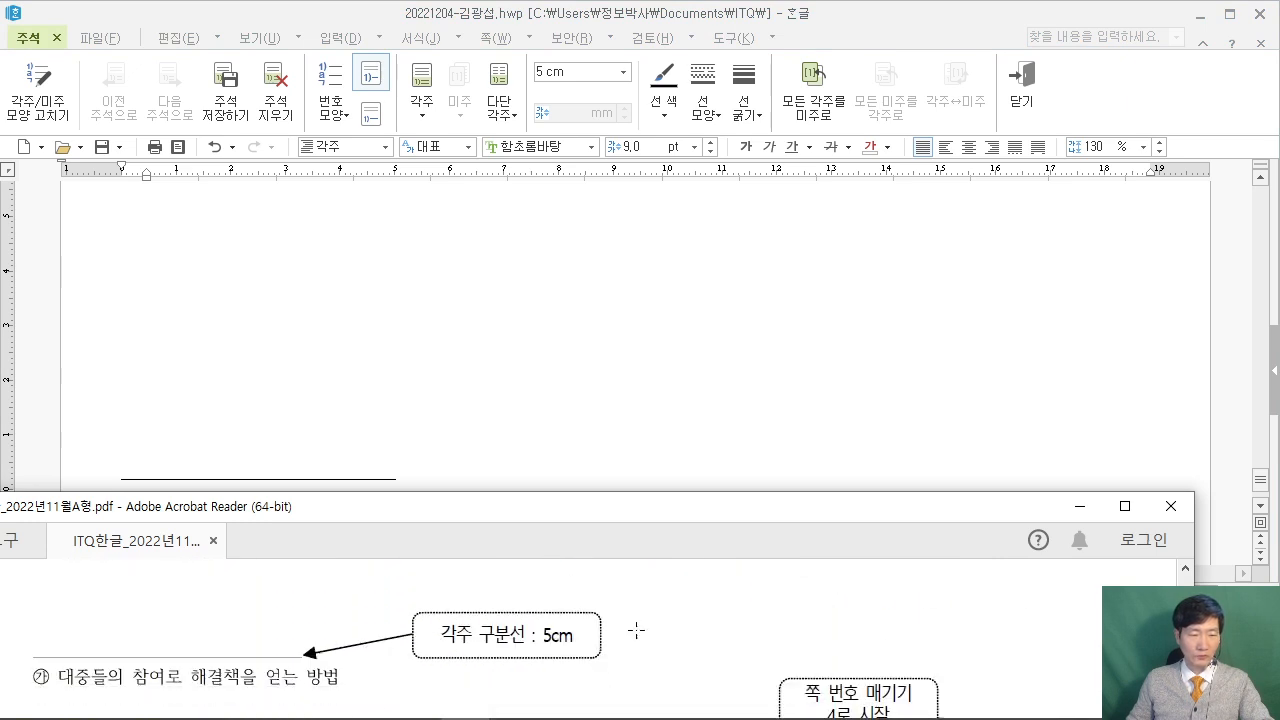
click(368, 486)
click(260, 503)
text(ㄷㅐ중들의 참여로 )
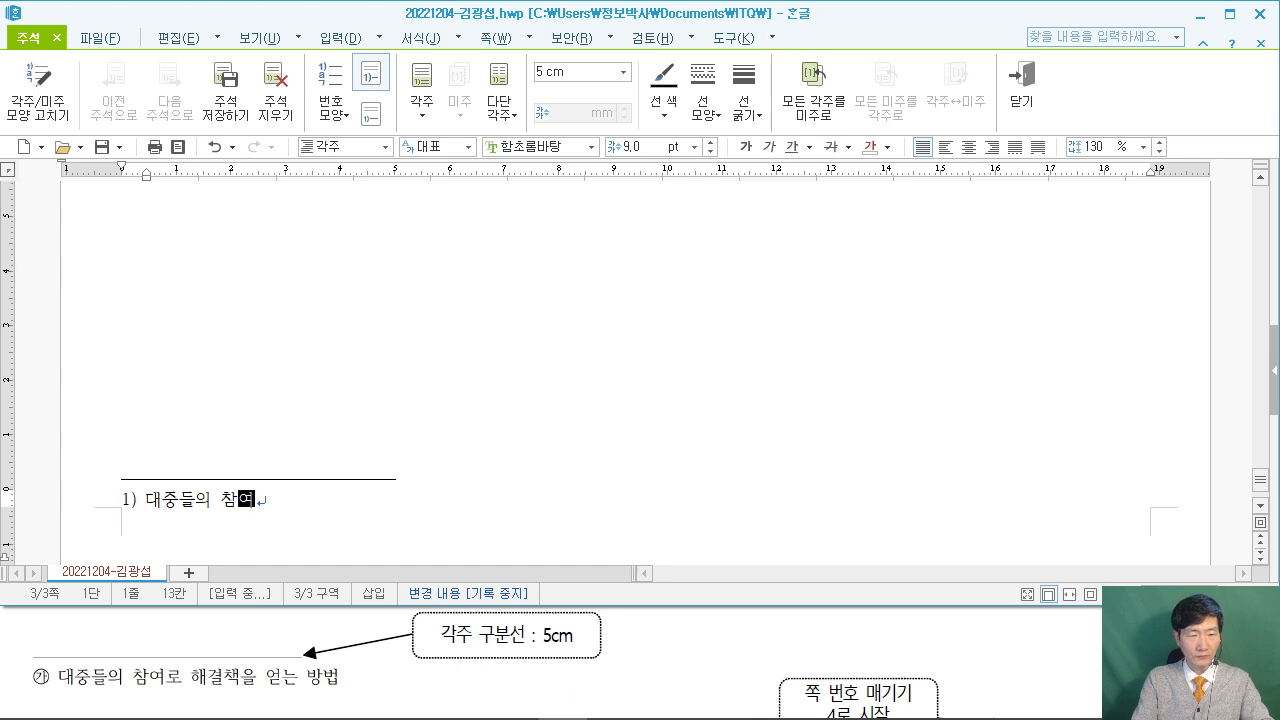
text(해결책을 더)
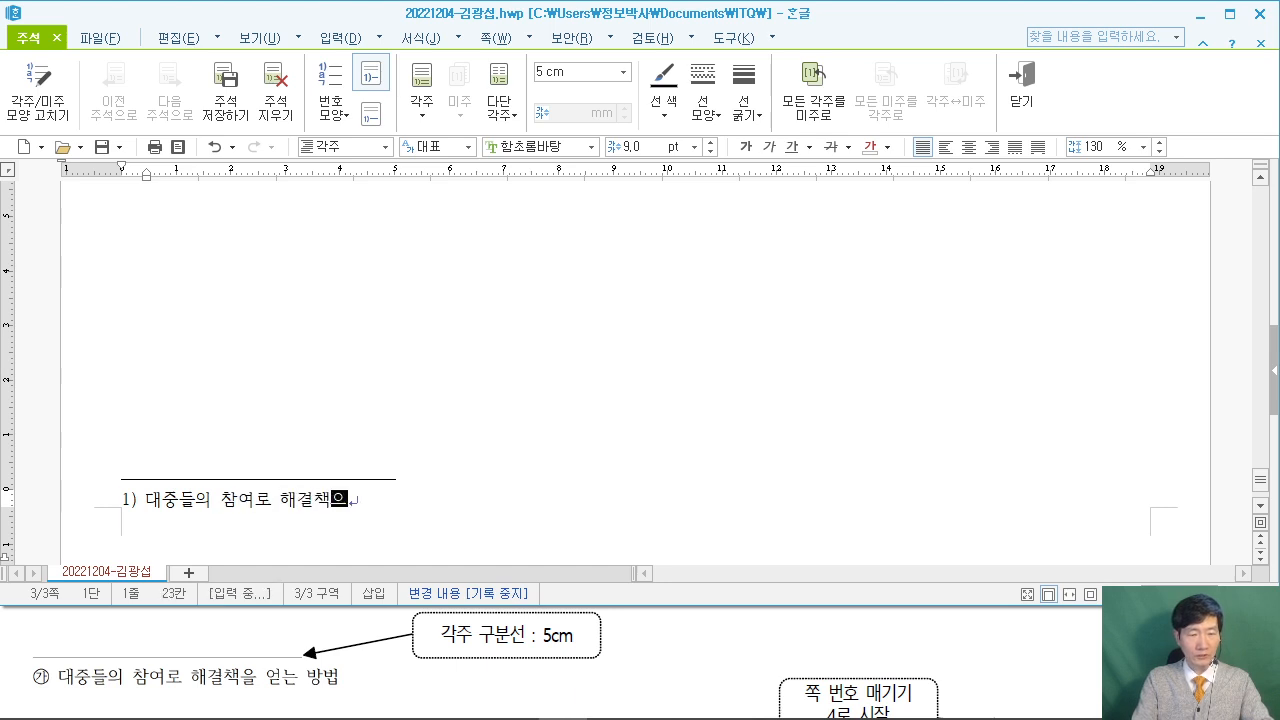
text(는 방ㅂㅓ)
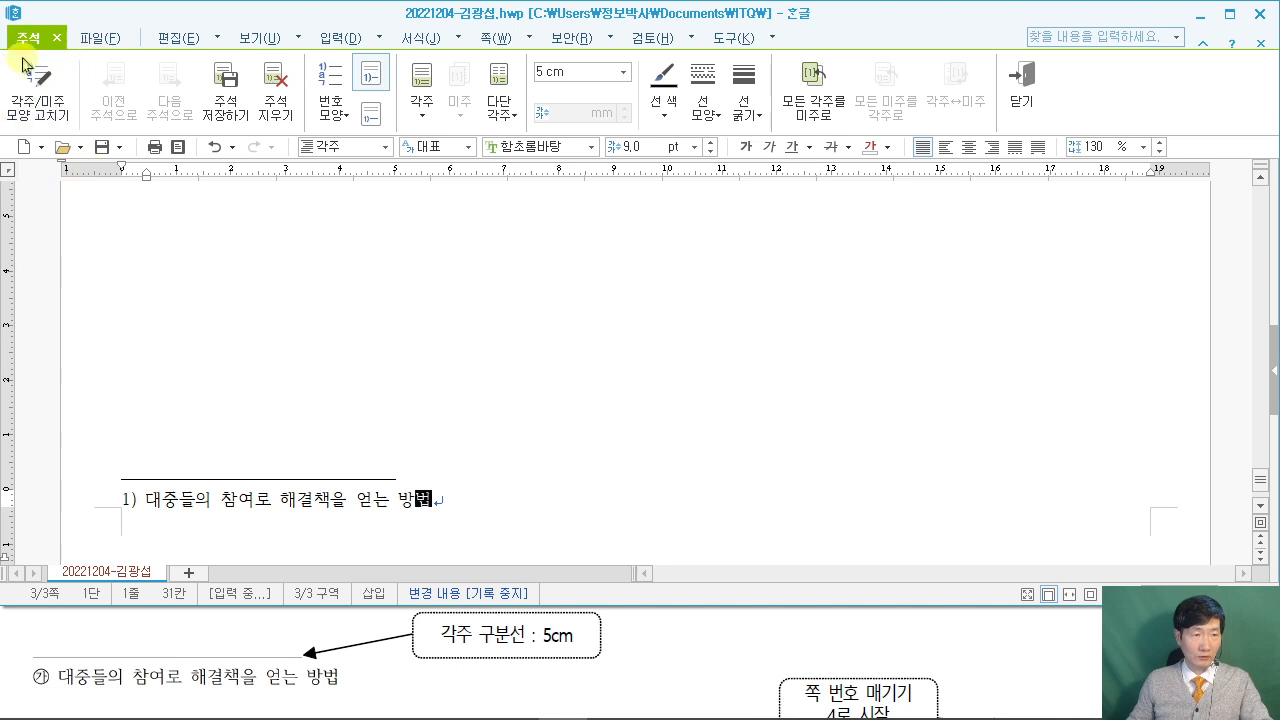
Change the footnote number style to ㉮,㉯,㉰ in the footnote shape settings.
click(48, 118)
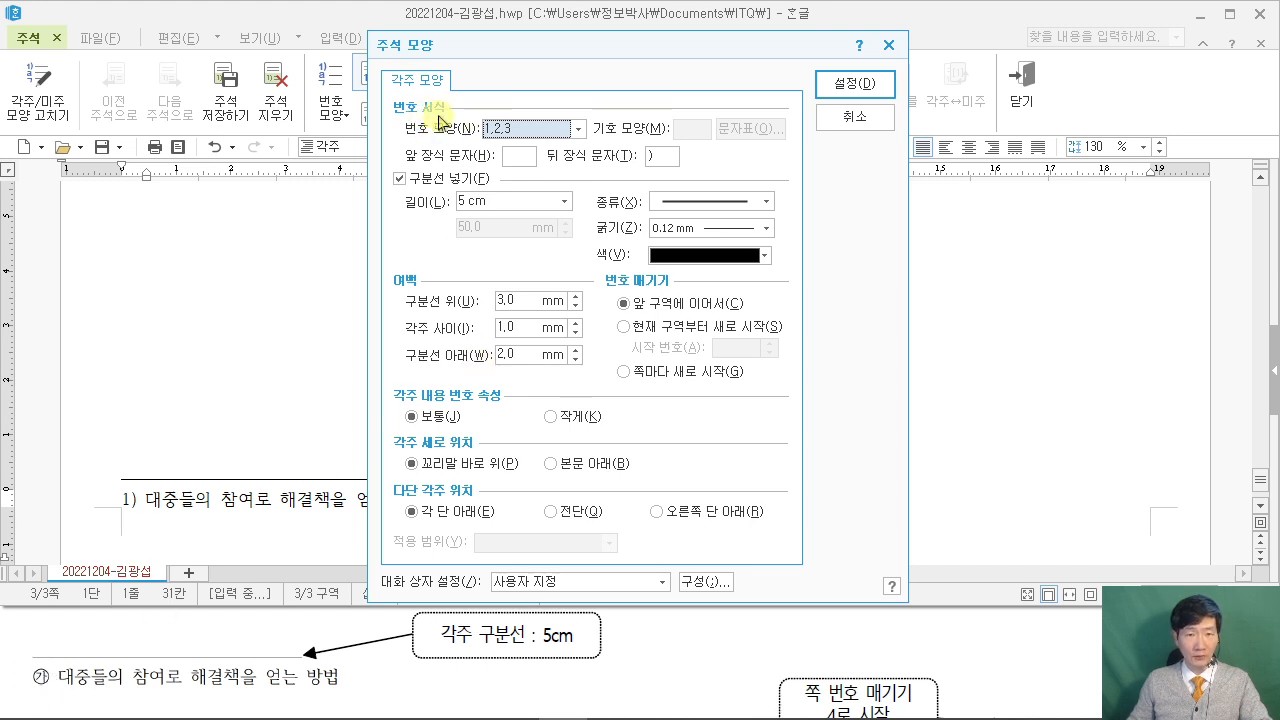
click(580, 130)
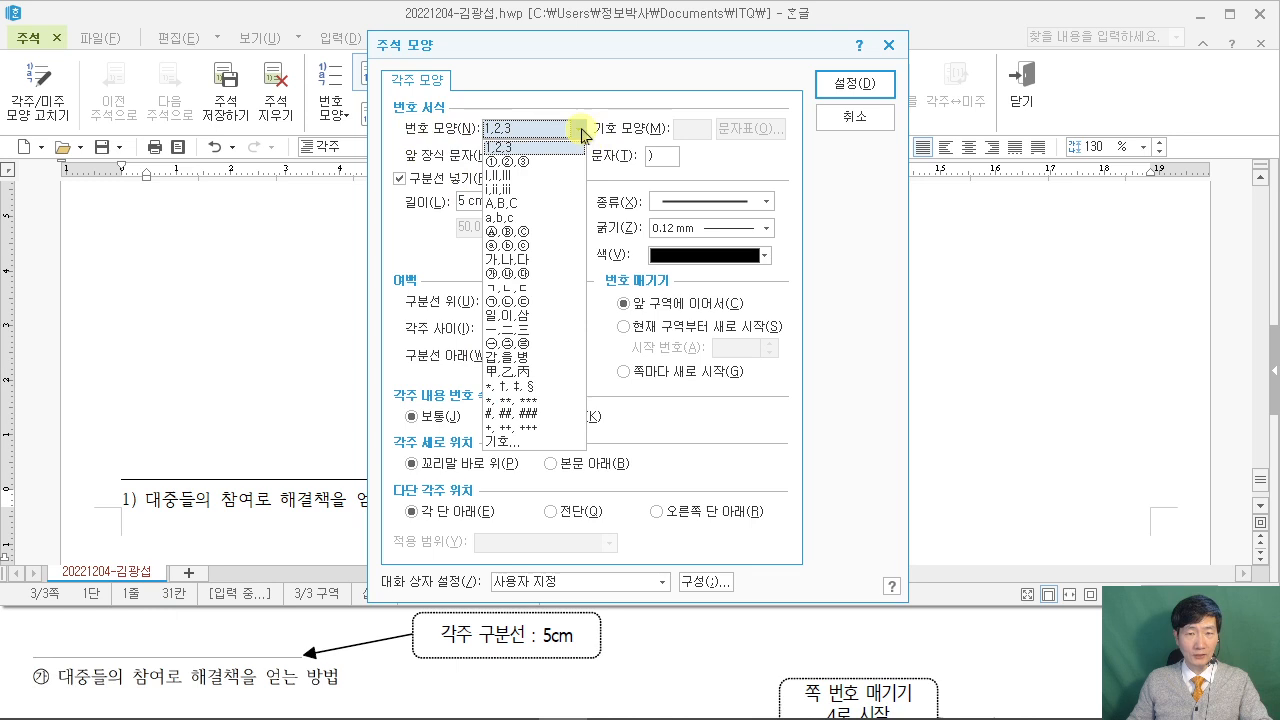
click(535, 275)
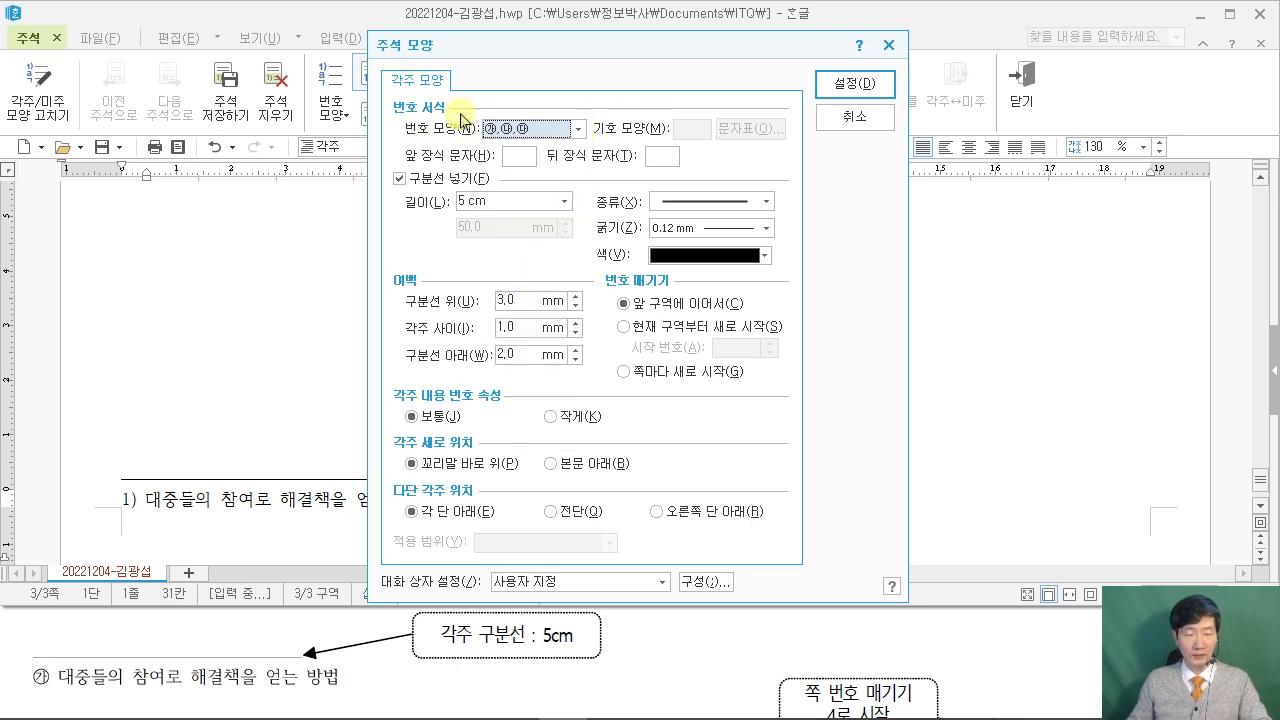
click(849, 86)
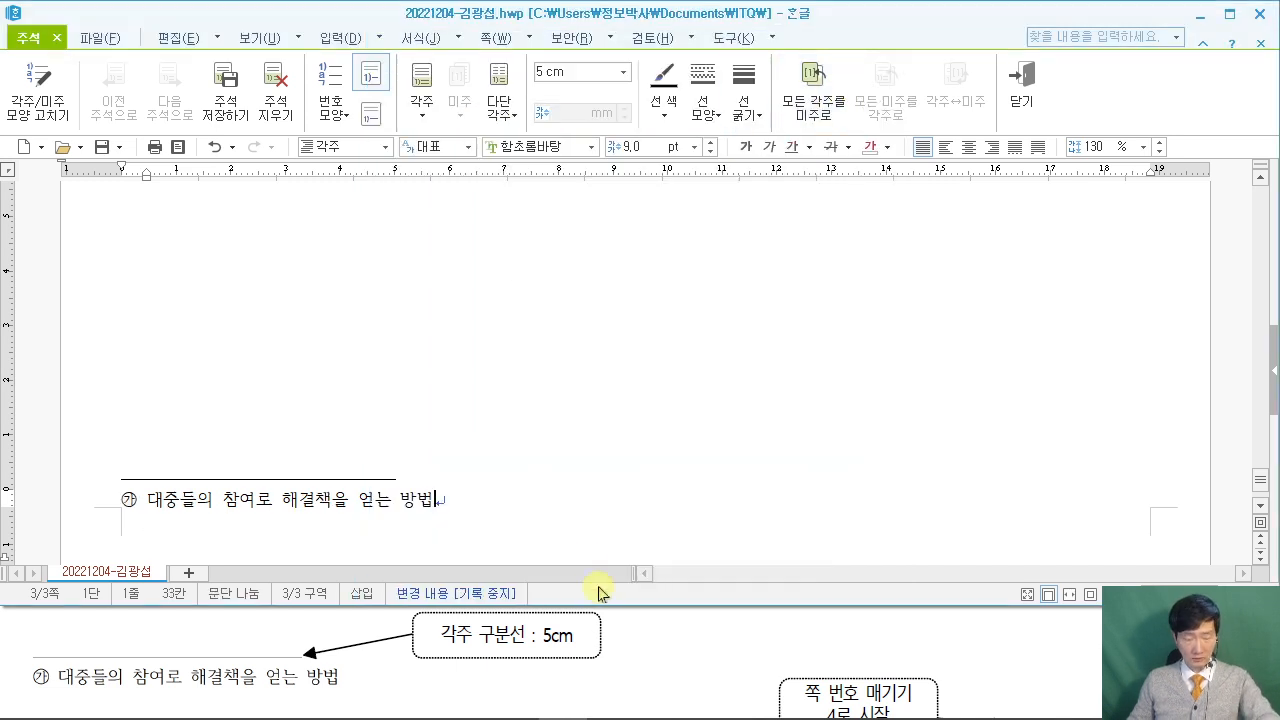
Close footnote editing and compare the second paragraph against the exam PDF.
key(shift+Escape)
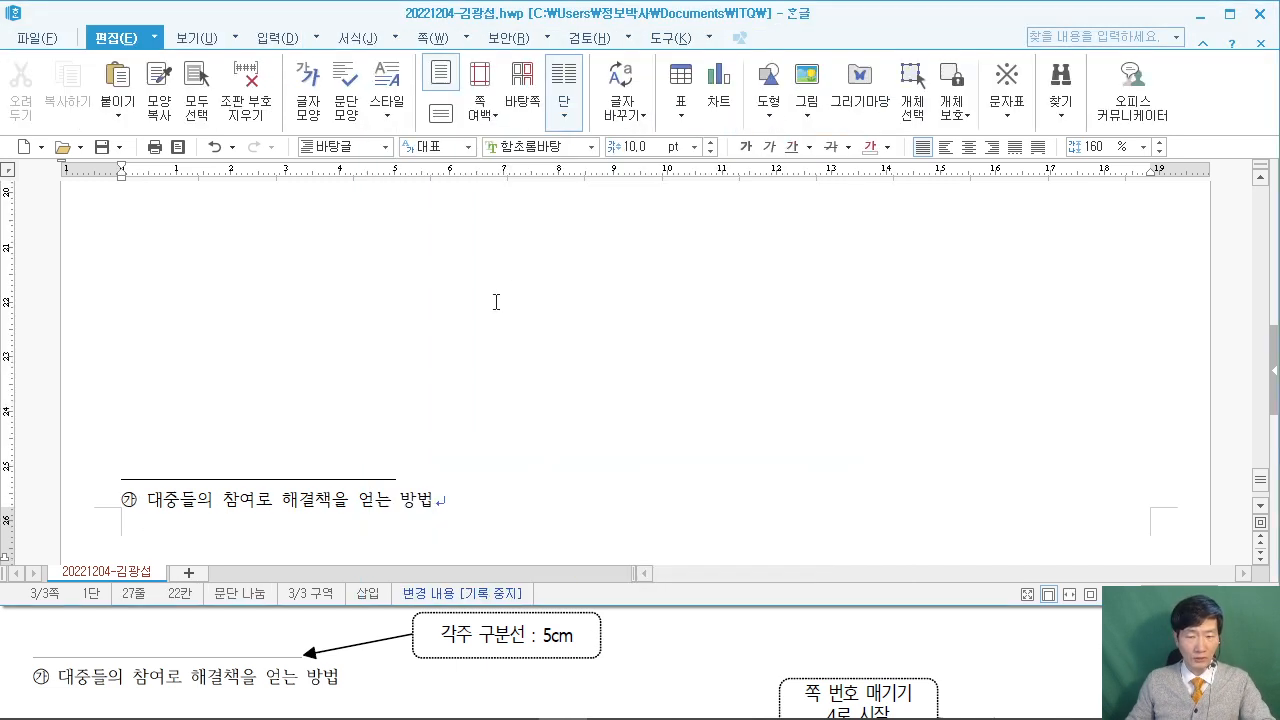
scroll(496, 302, up, 10)
scroll(550, 360, down, 3)
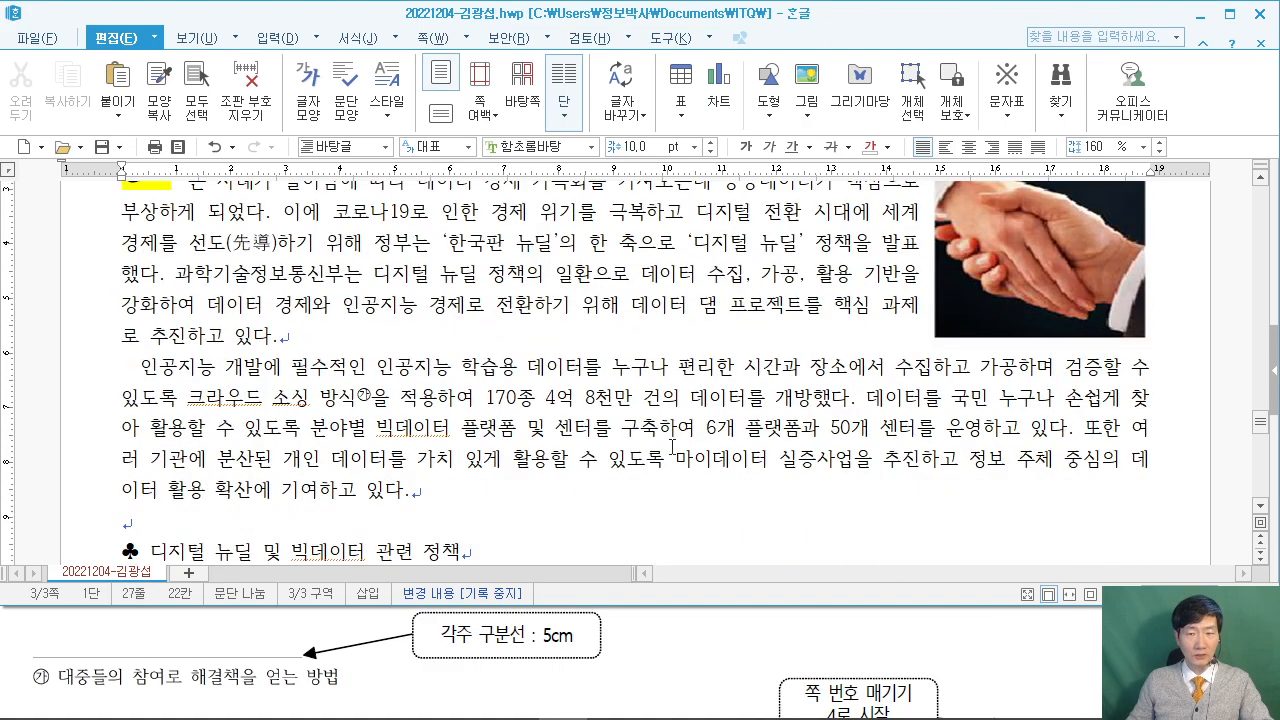
click(1036, 633)
scroll(1036, 633, up, 5)
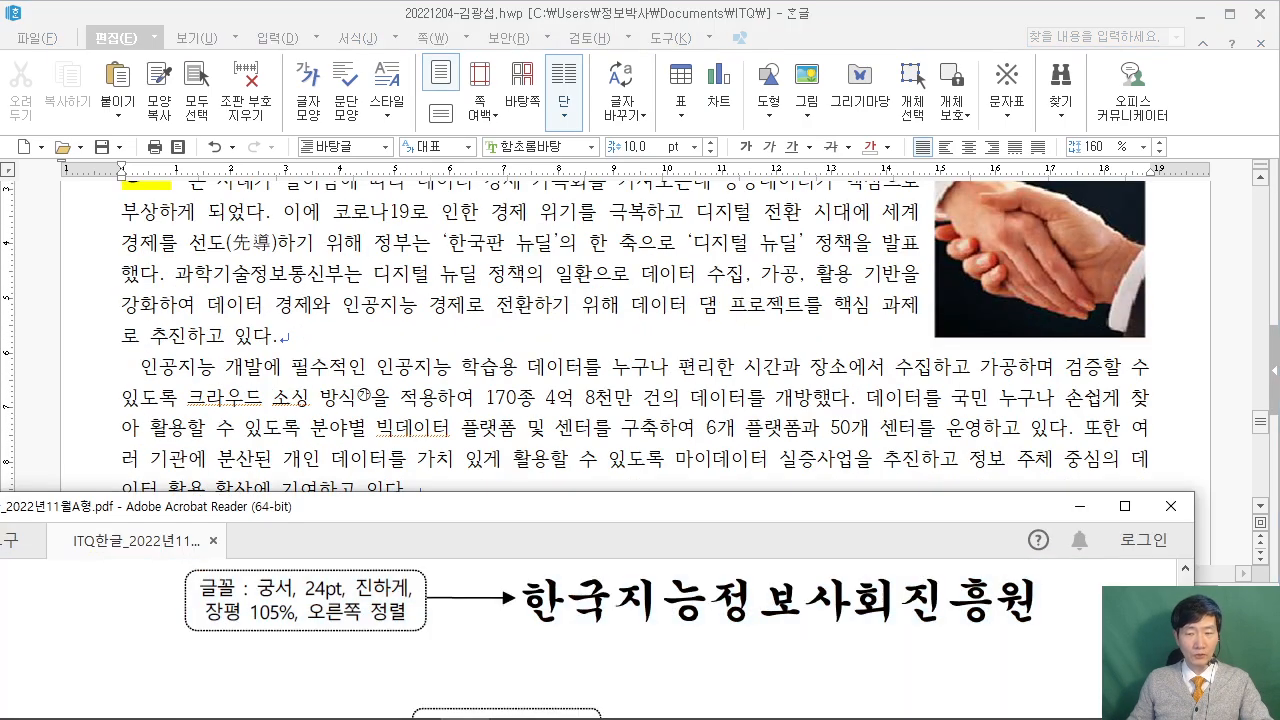
scroll(1085, 646, up, 8)
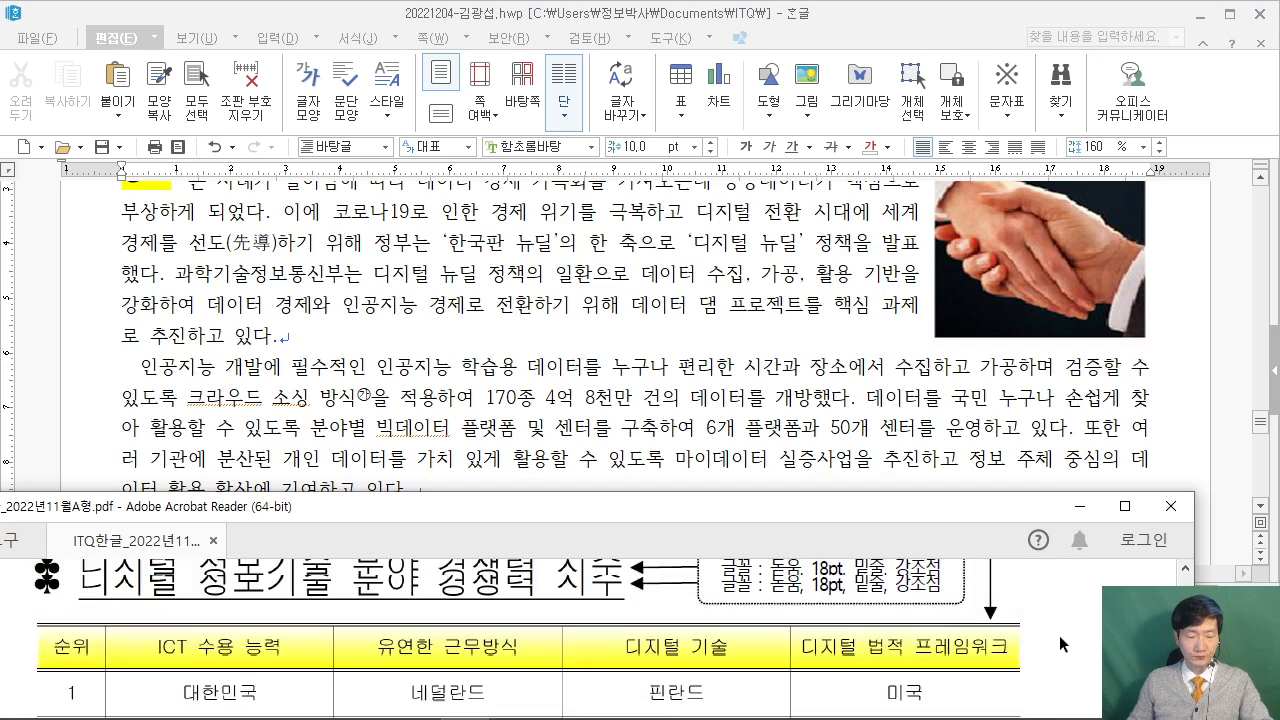
scroll(1056, 636, up, 10)
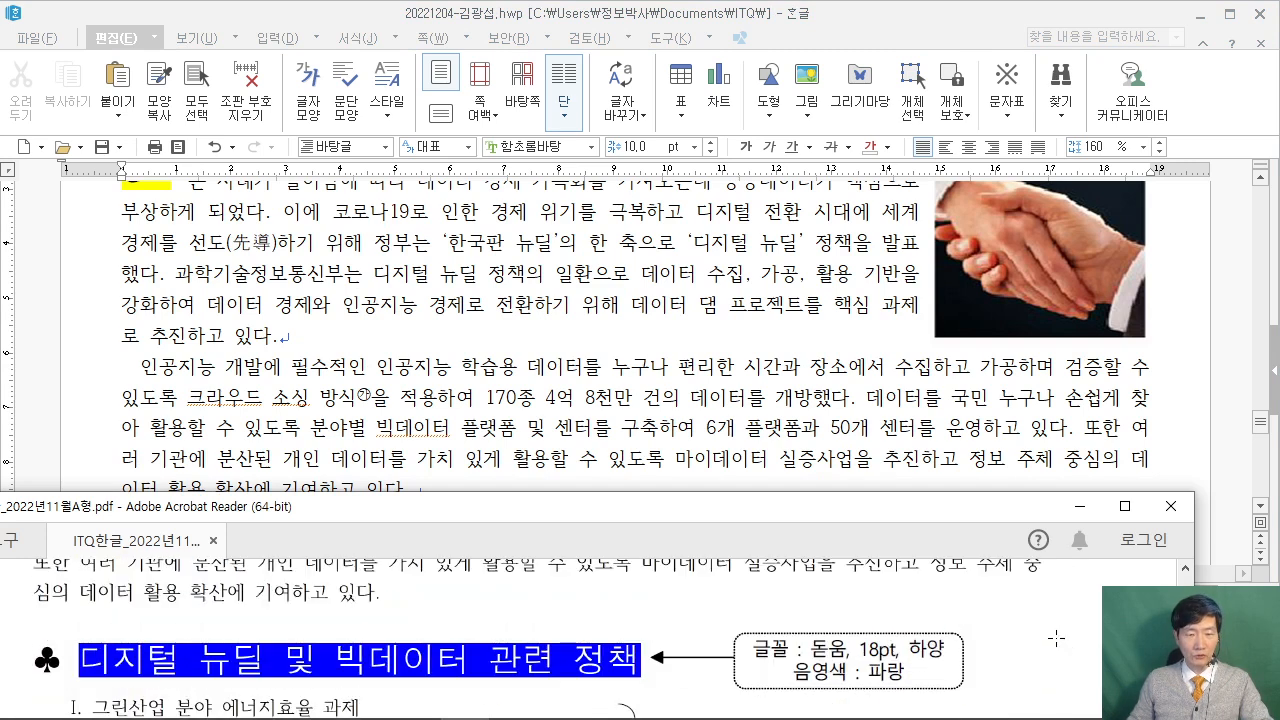
scroll(1054, 637, up, 2)
scroll(1054, 637, down, 1)
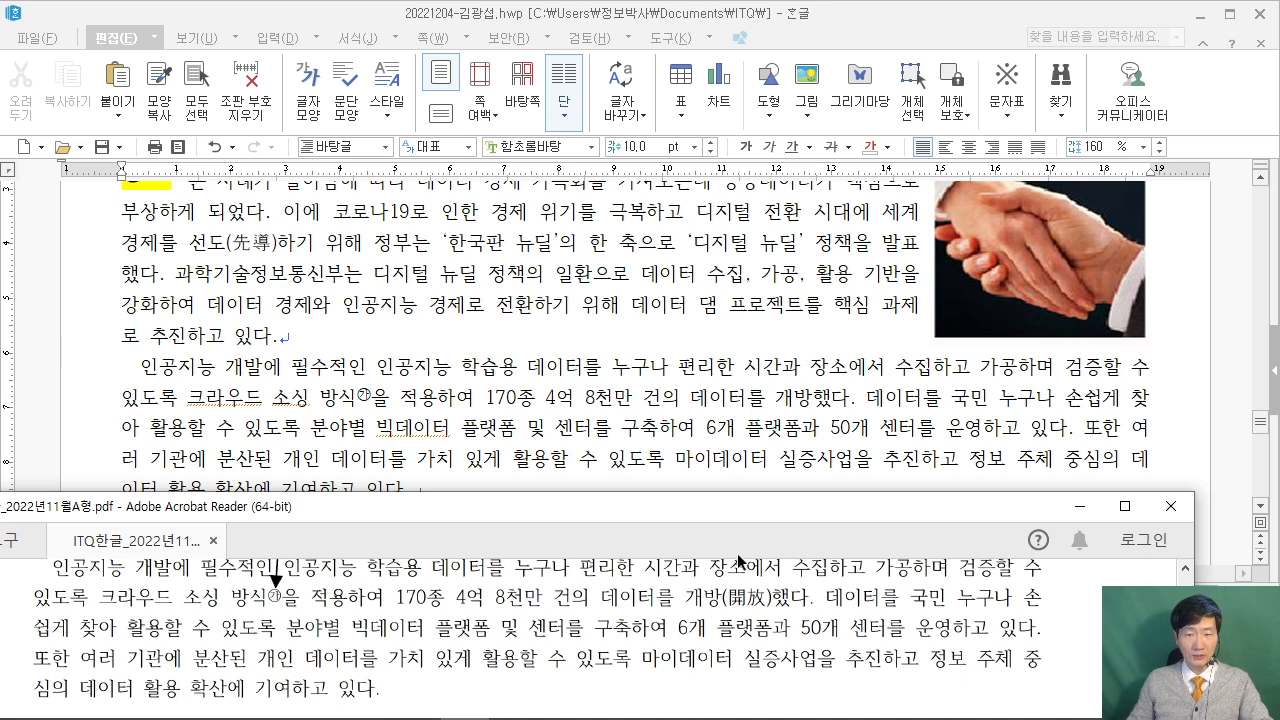
Select the word 개방 in the second paragraph.
drag(684, 577, 789, 620)
mouse_move(757, 370)
mouse_down()
mouse_move(828, 420)
mouse_move(806, 400)
mouse_up()
key(e)
click(776, 398)
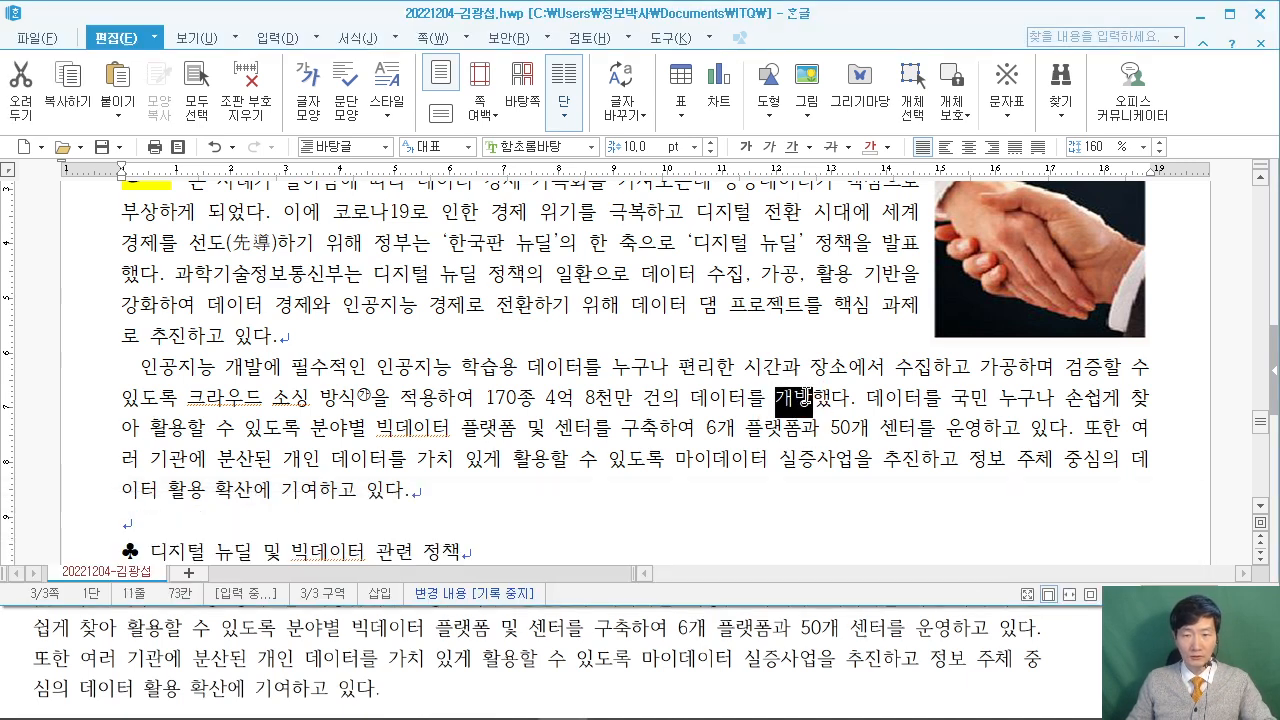
Convert 개방 to 개방(開放) with F9, keeping the hanja in parentheses.
key(F9)
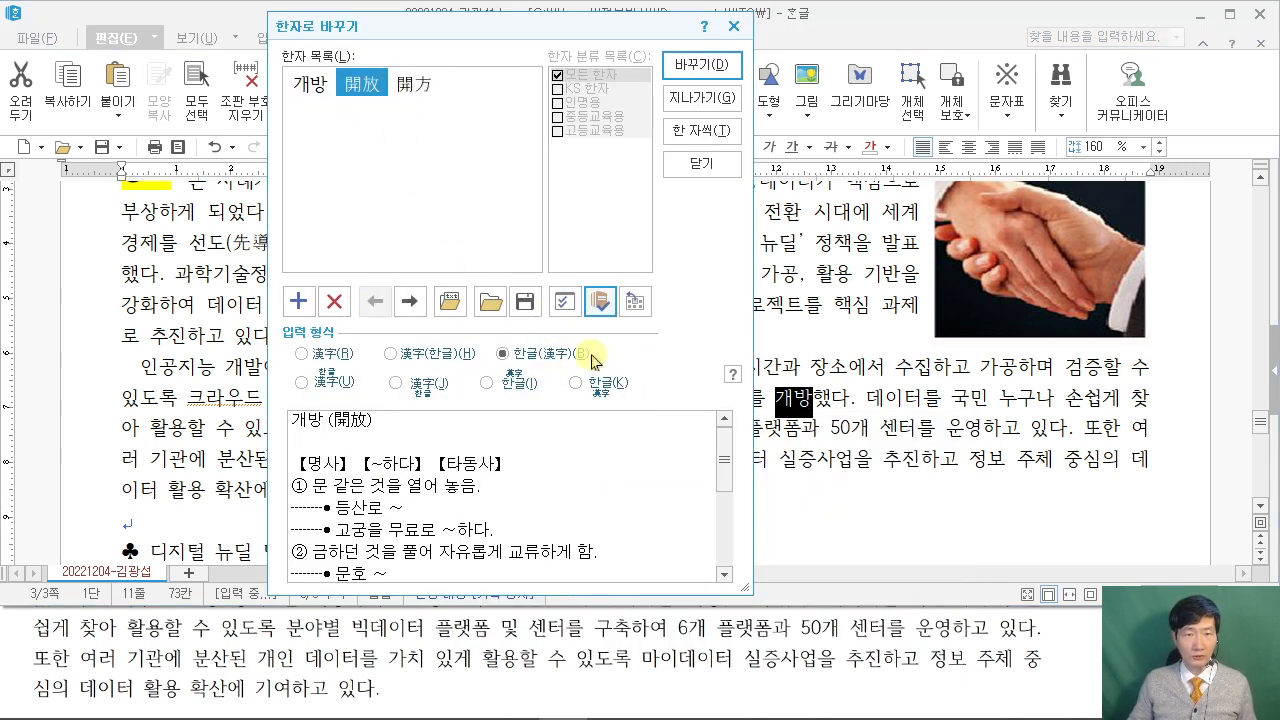
click(725, 650)
scroll(725, 650, up, 1)
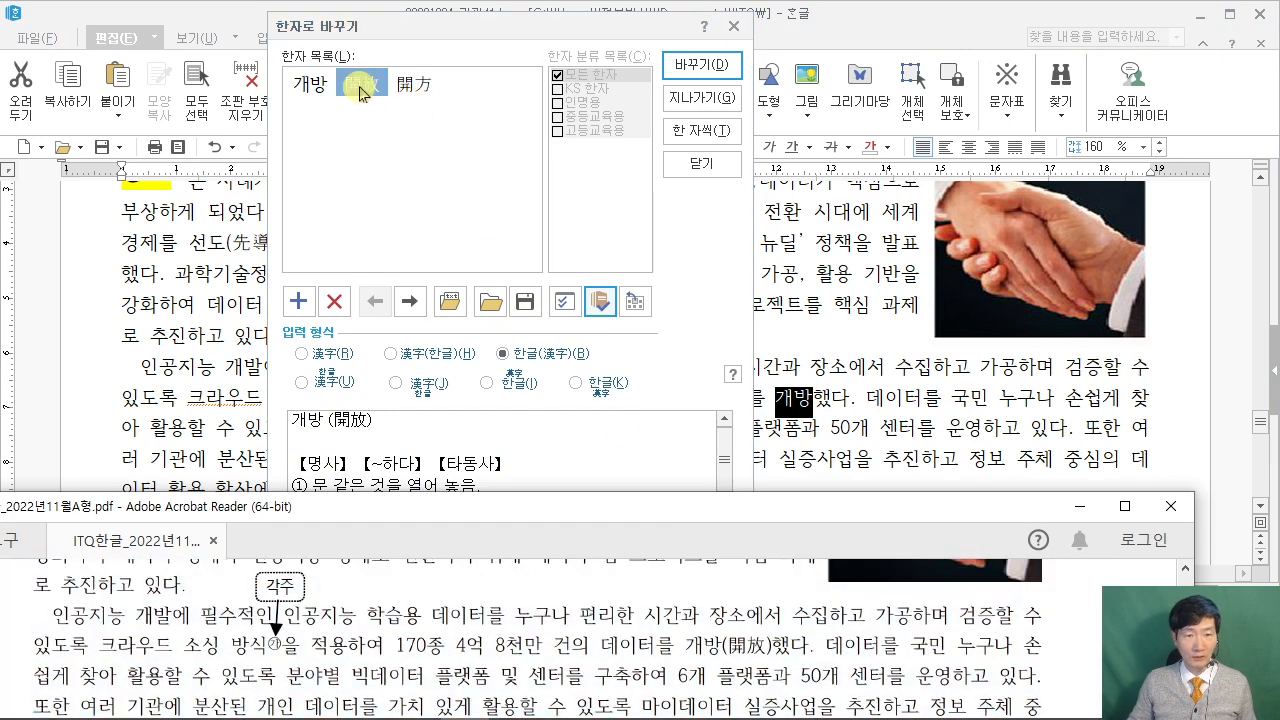
click(700, 65)
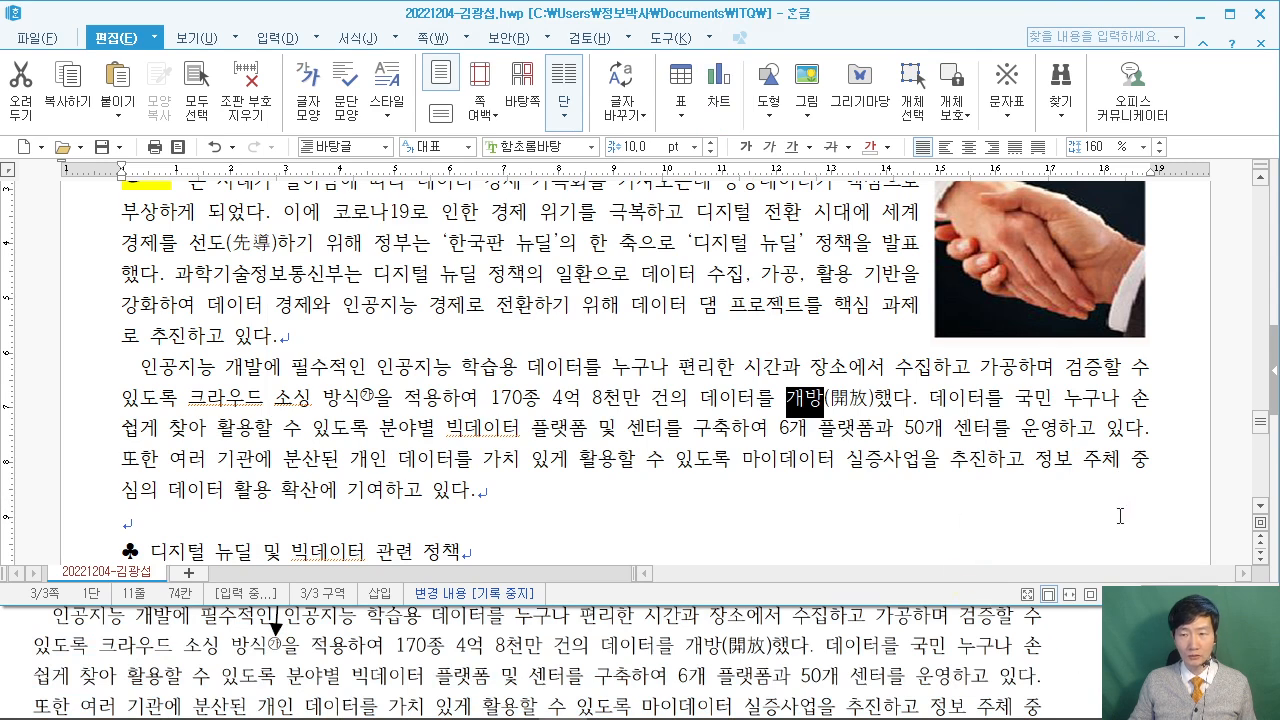
click(275, 628)
scroll(540, 640, down, 3)
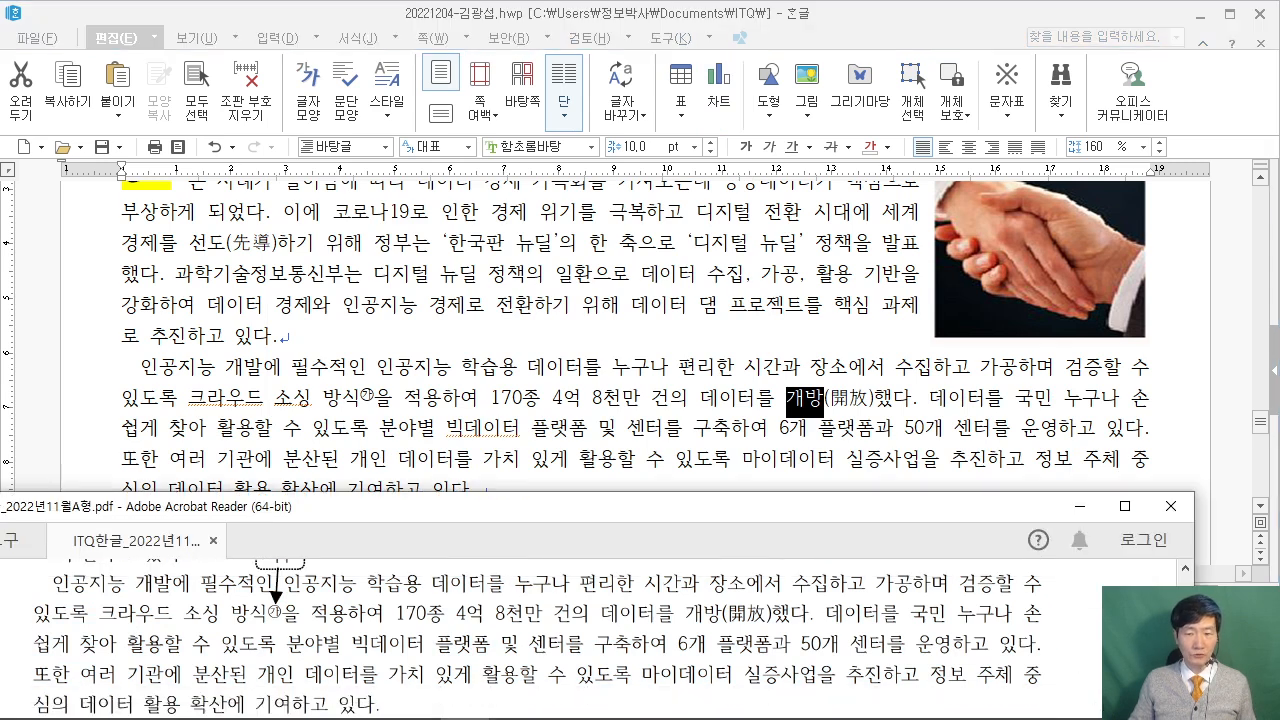
scroll(540, 640, down, 2)
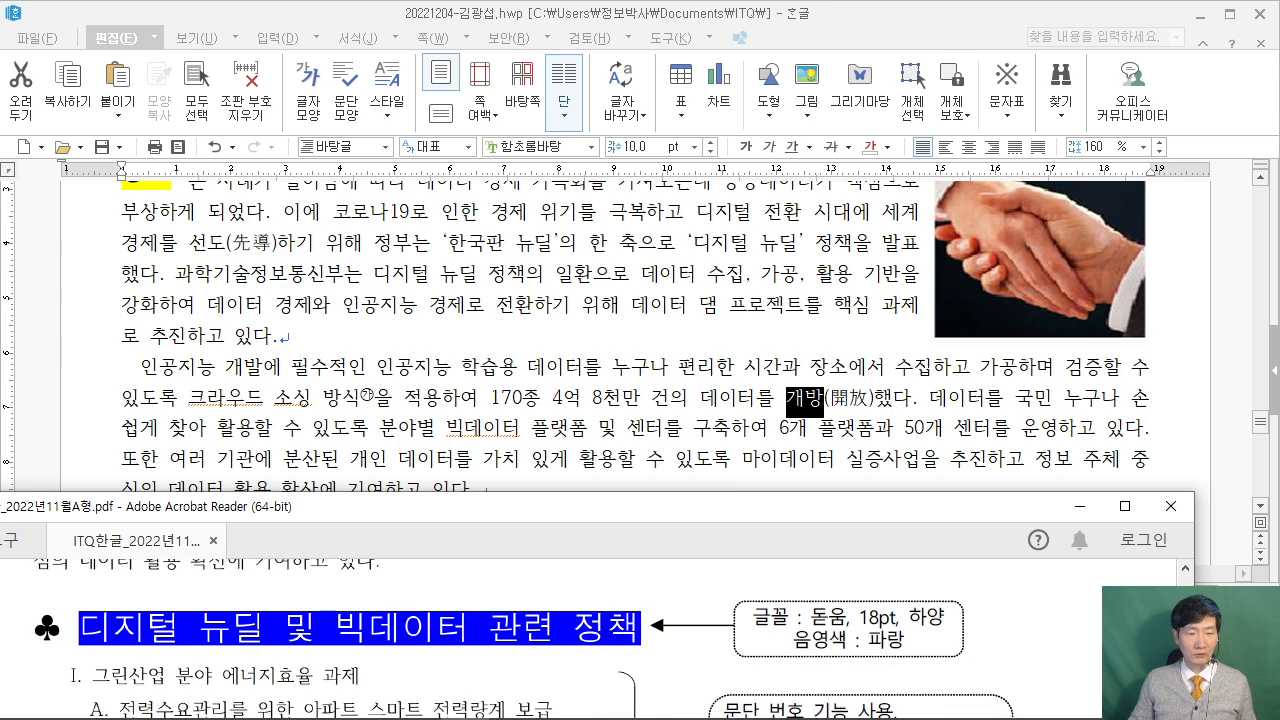
click(345, 272)
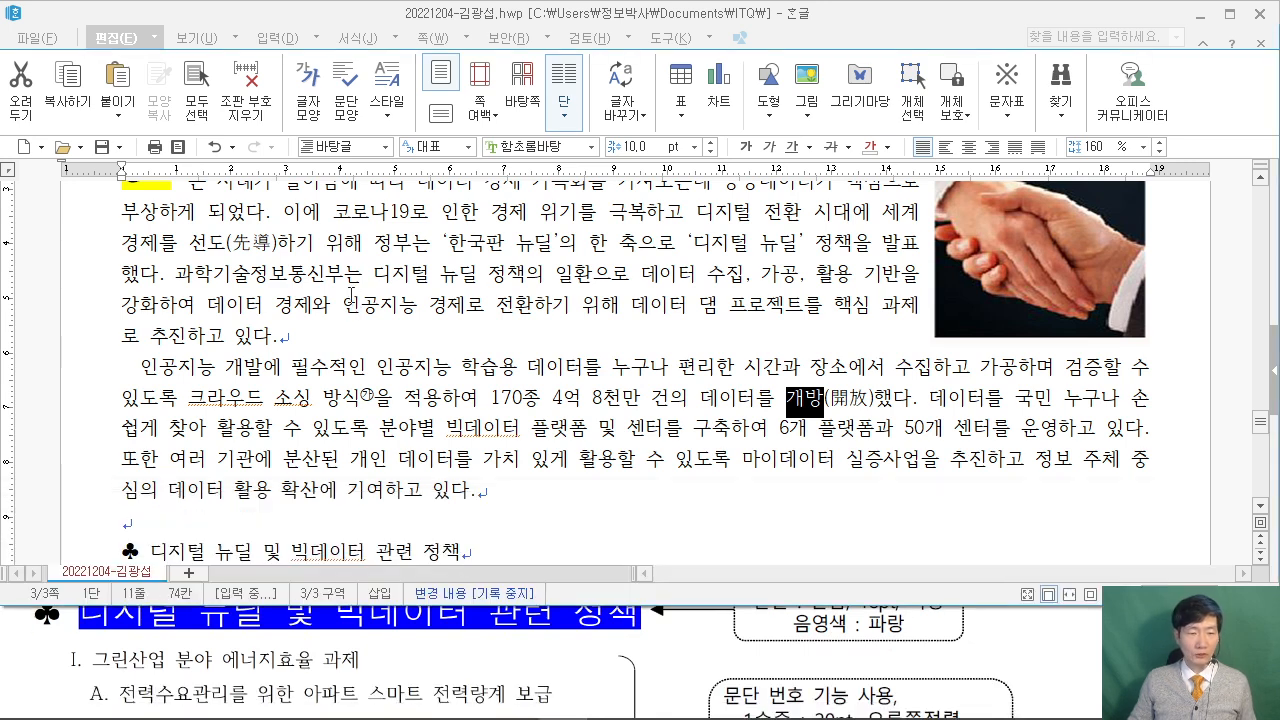
scroll(209, 363, down, 3)
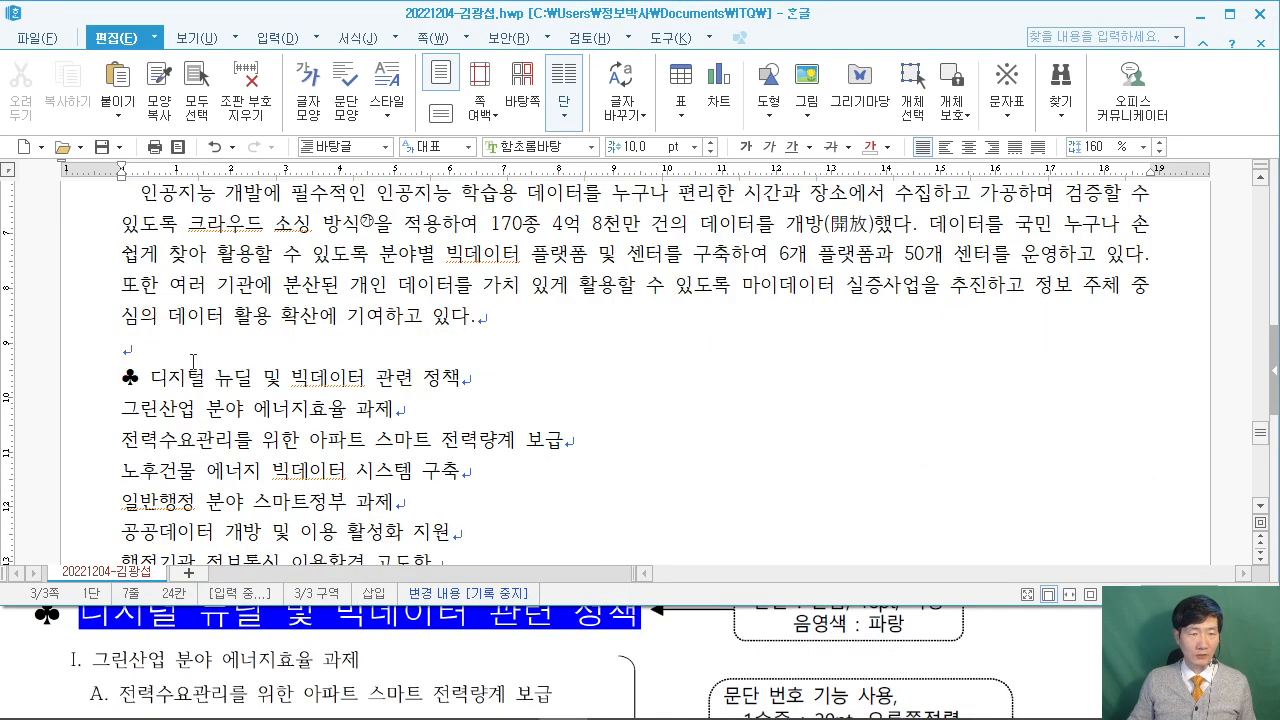
Set the heading 디지털 뉴딜 및 빅데이터 관련 정책 to 돋움, 18 pt.
drag(120, 373, 462, 380)
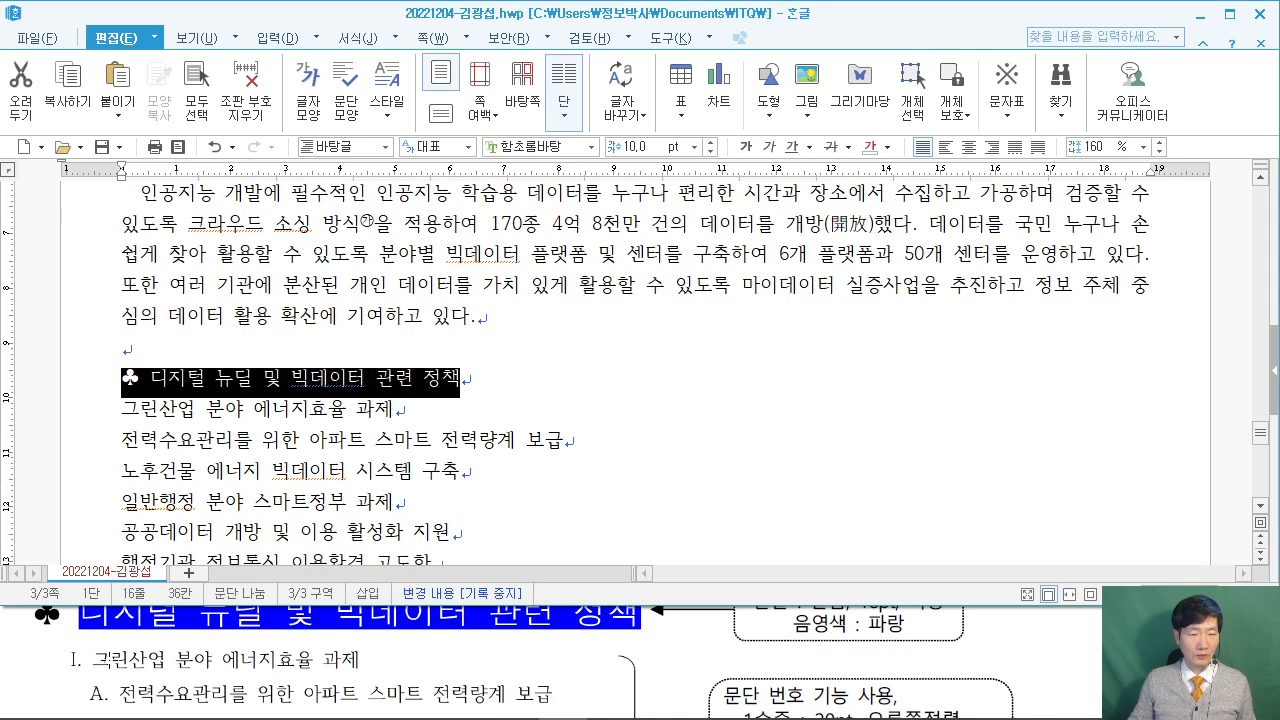
click(22, 662)
scroll(22, 662, up, 1)
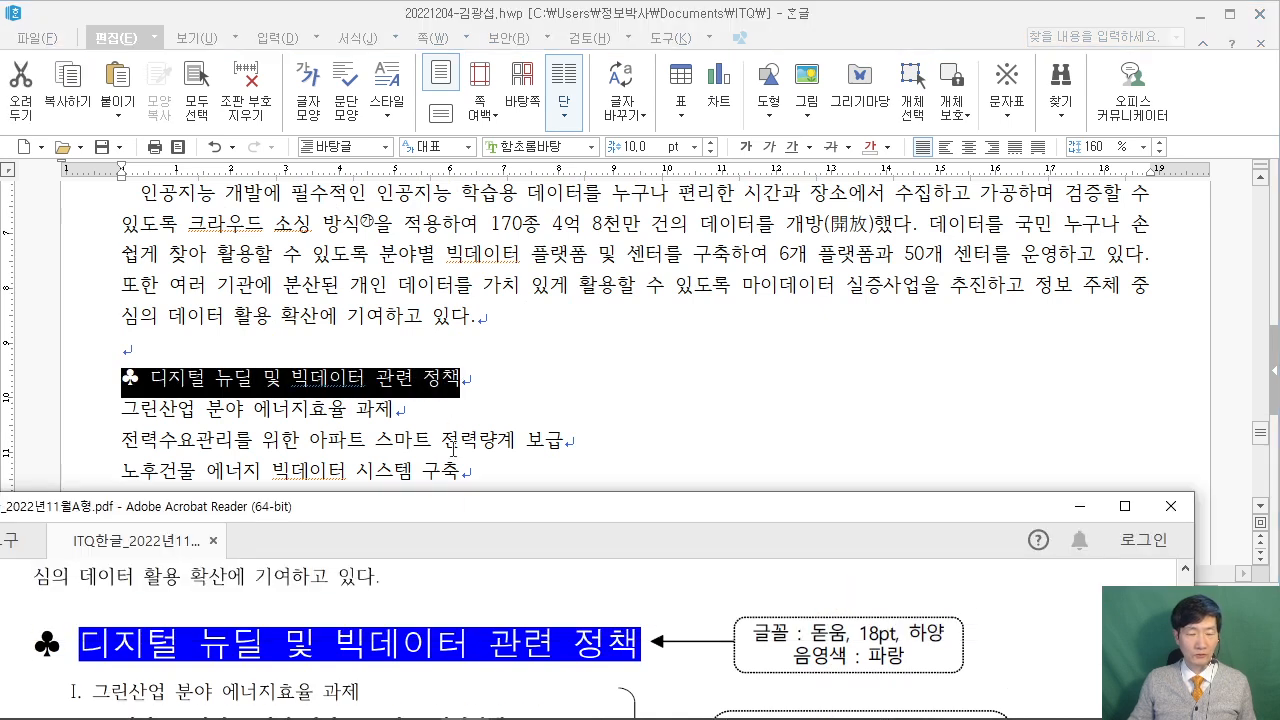
click(517, 151)
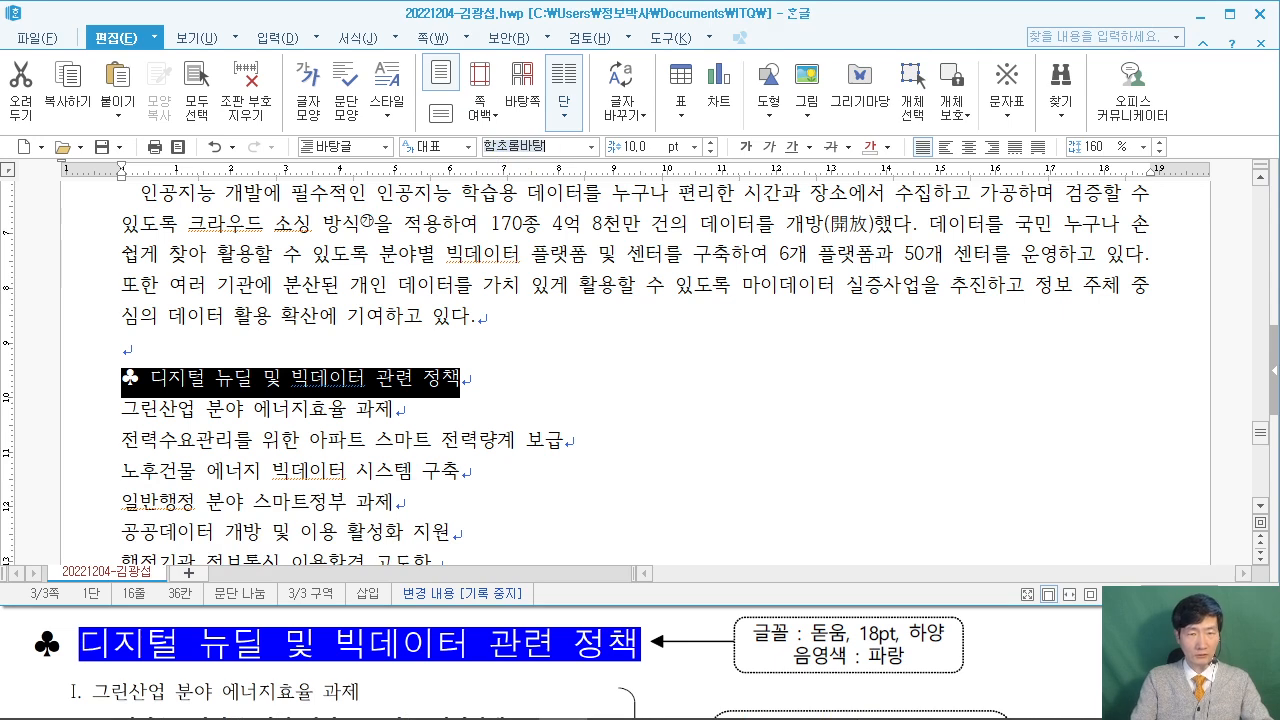
text(돋움)
key(Return)
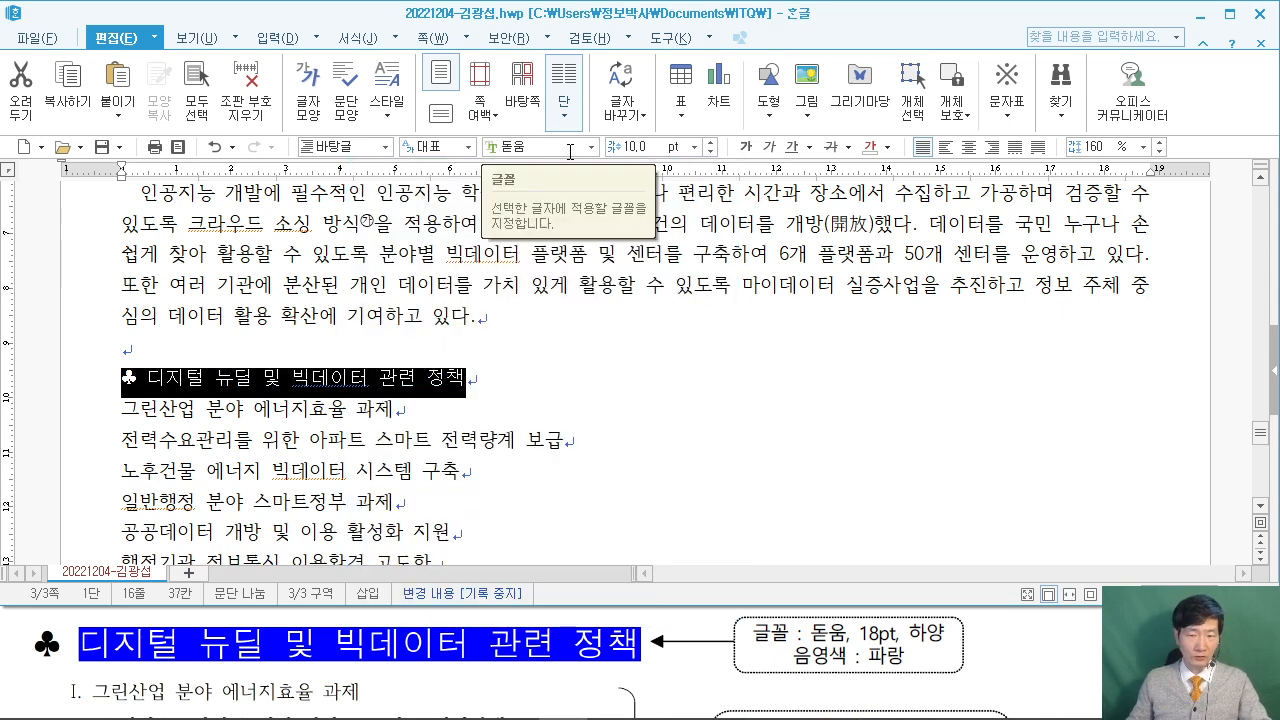
click(645, 147)
text(1)
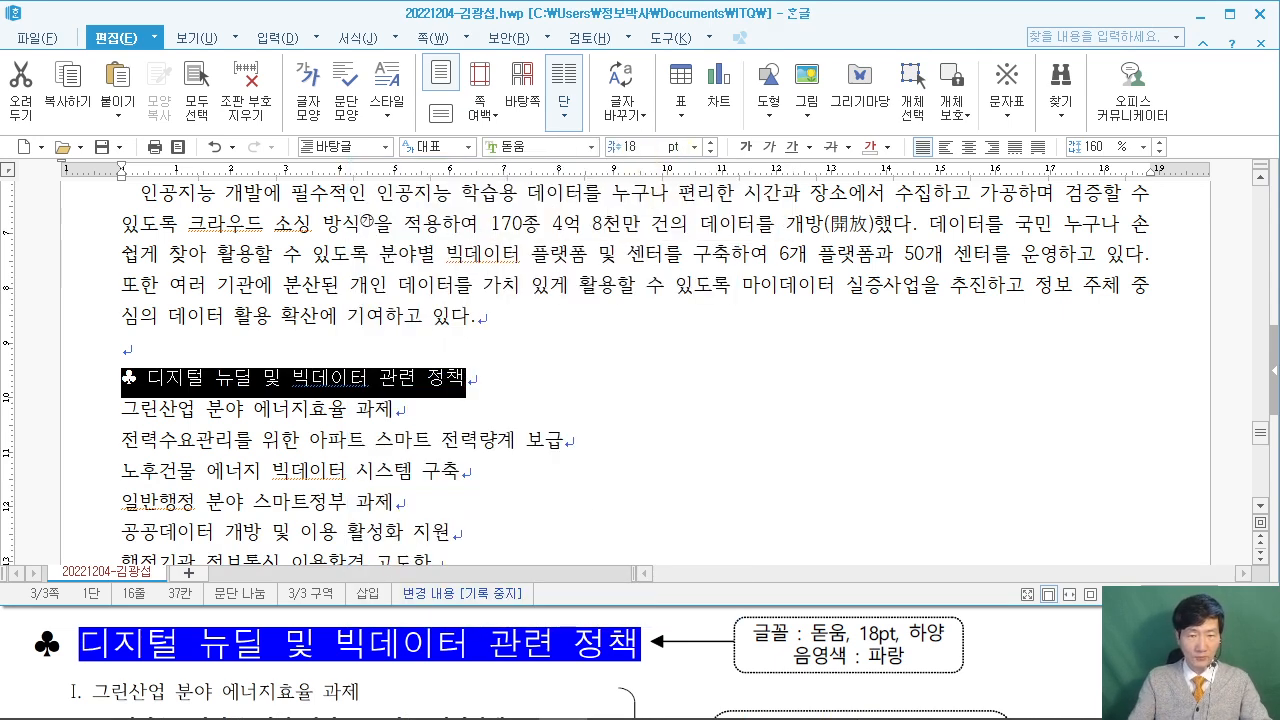
text(8)
key(Return)
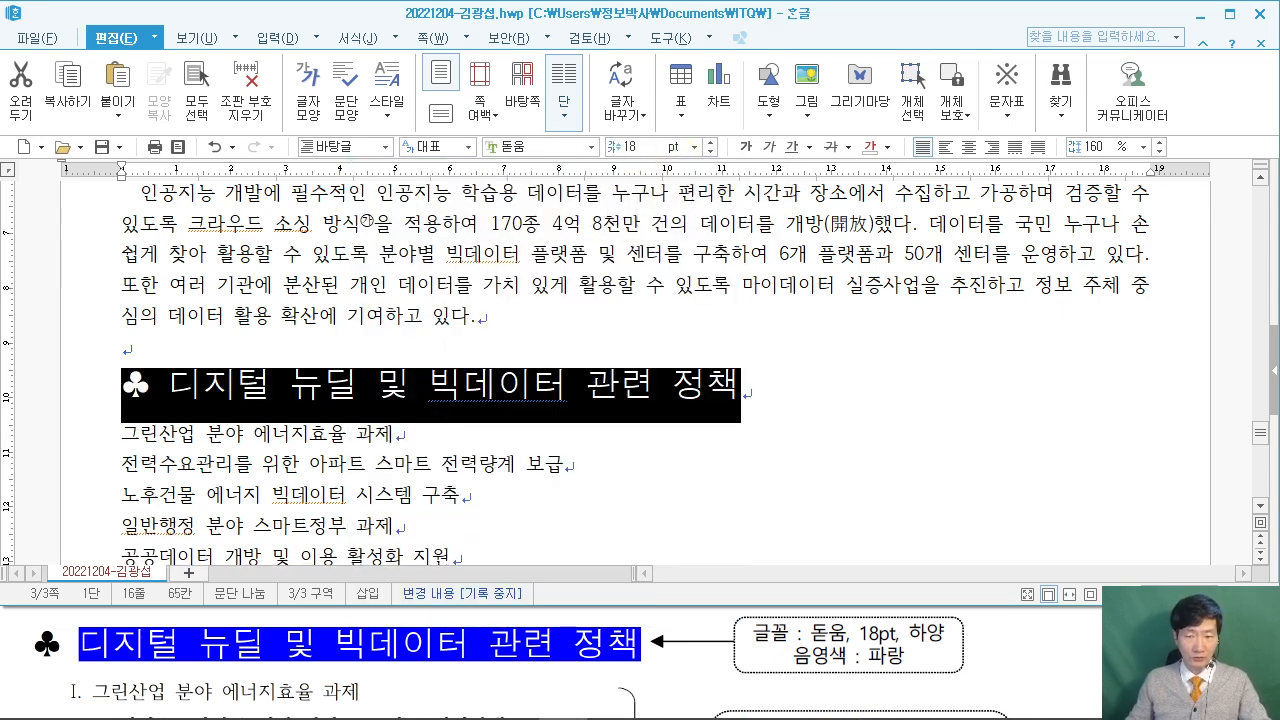
Give the heading white text with blue shading in Character Shape.
click(887, 147)
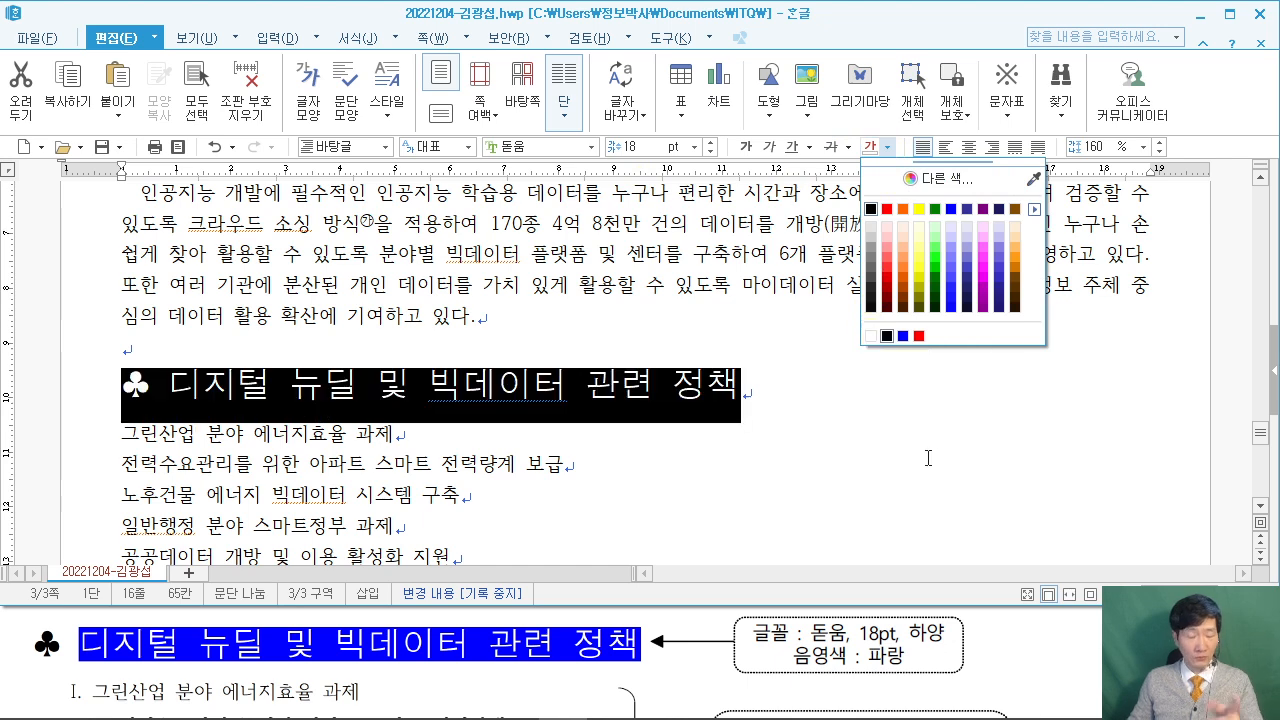
click(908, 423)
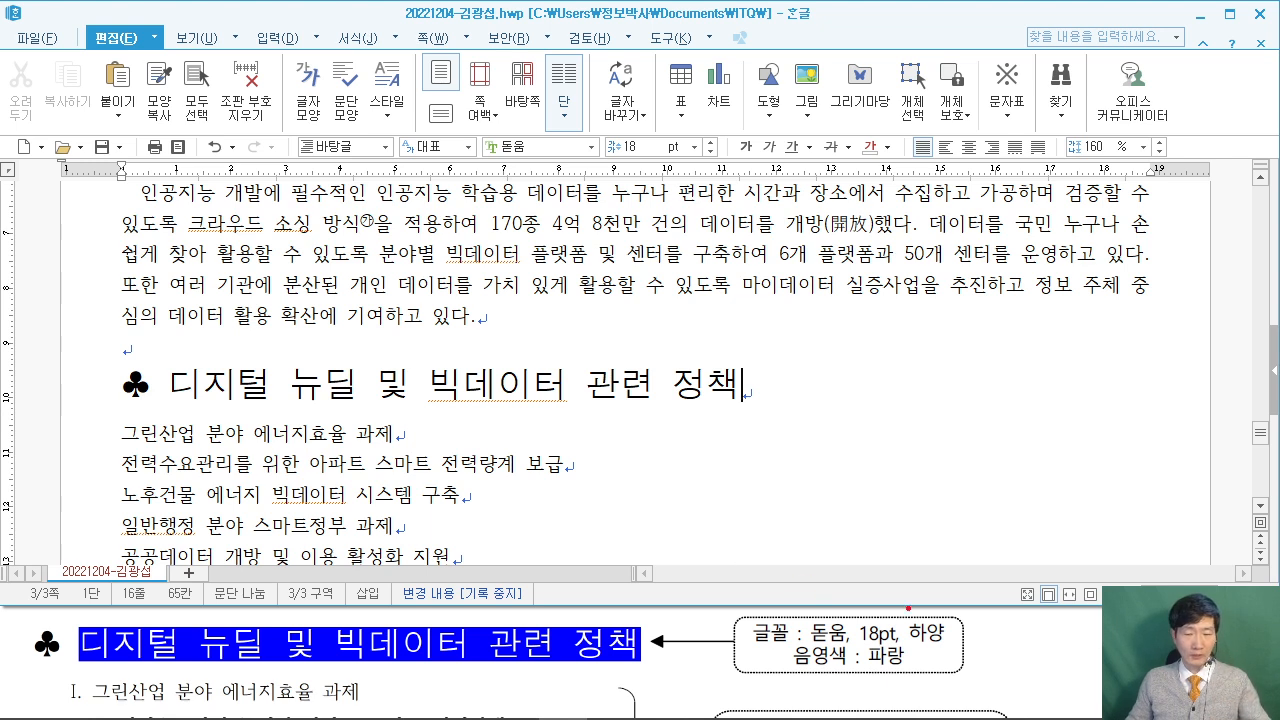
drag(798, 612, 900, 648)
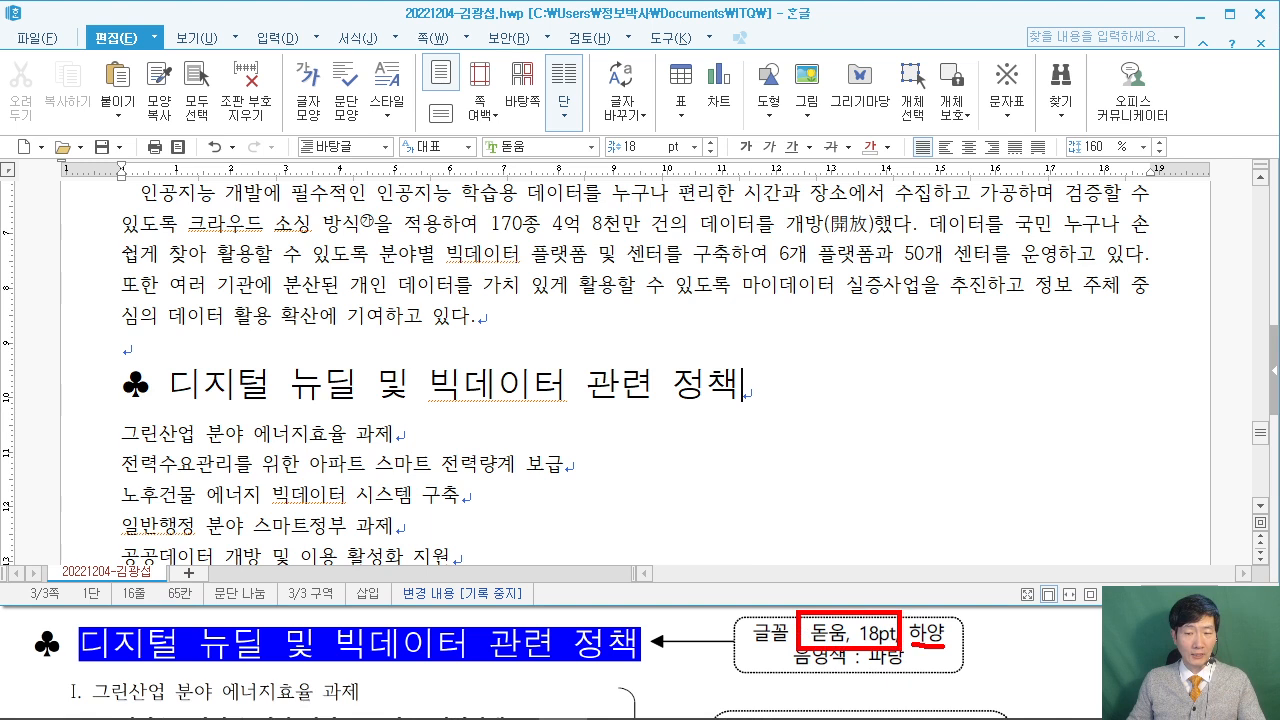
drag(789, 671, 907, 680)
key(Escape)
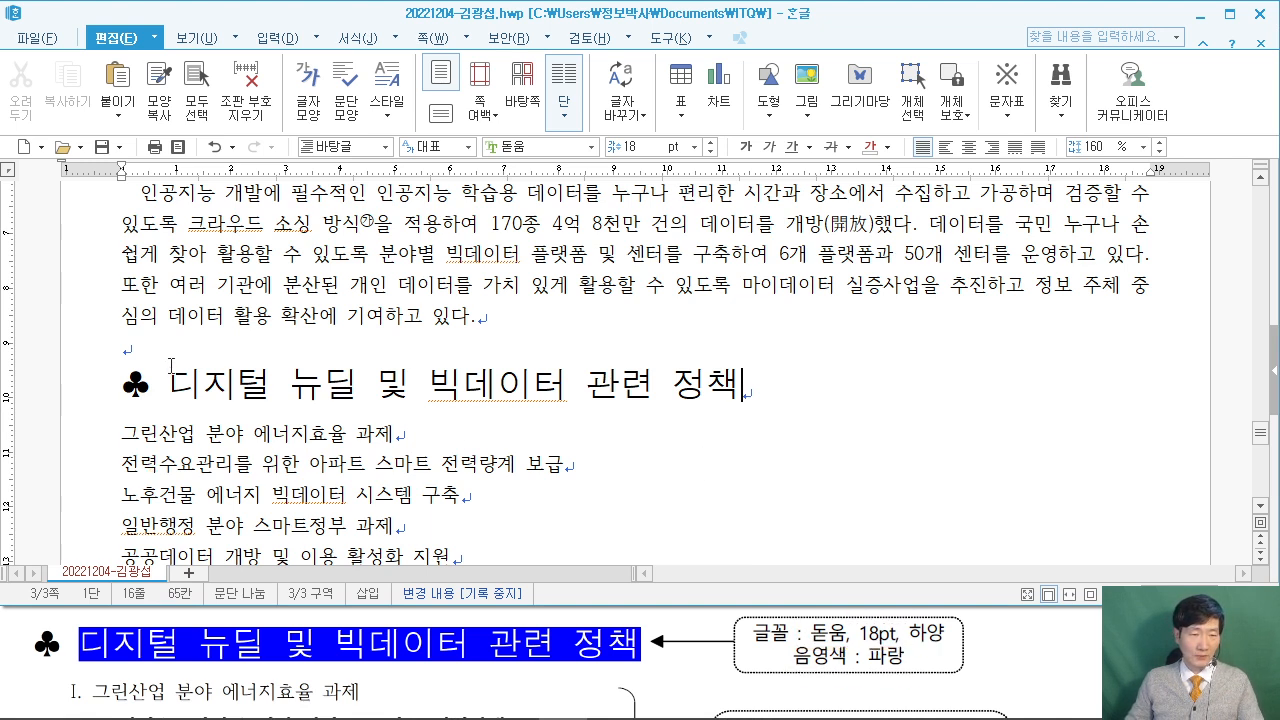
drag(171, 378, 830, 375)
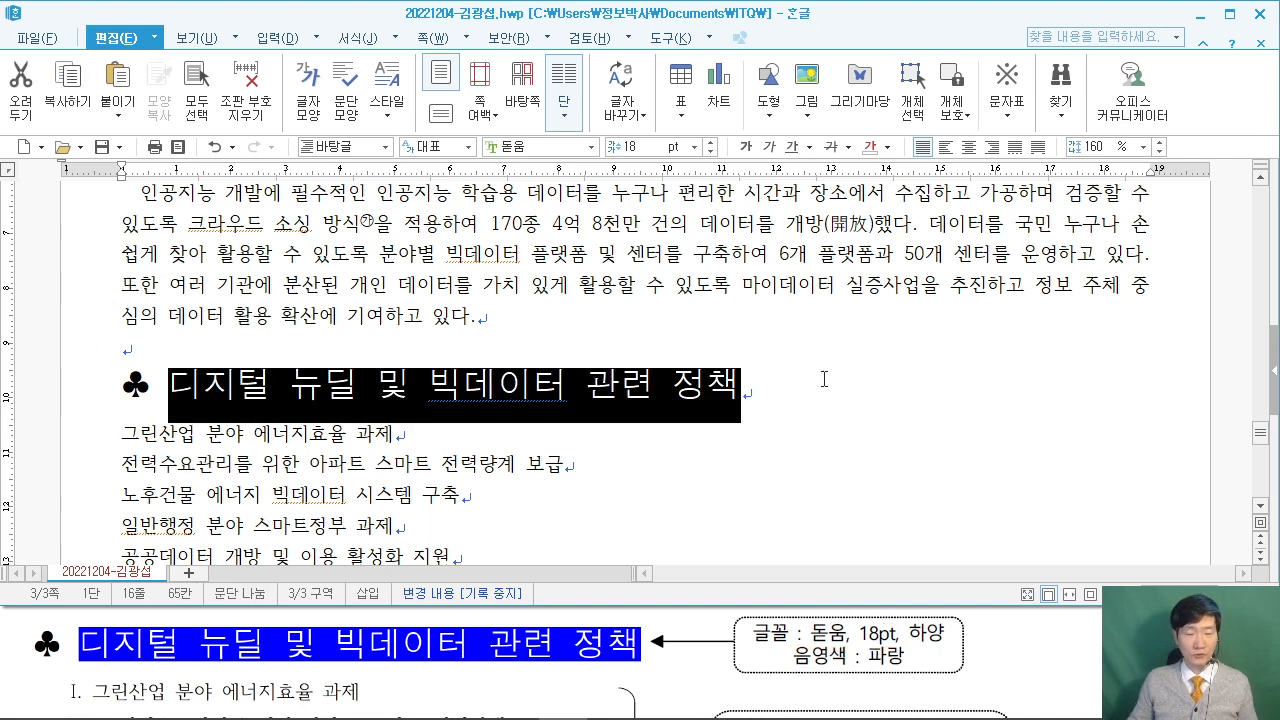
right_click(584, 383)
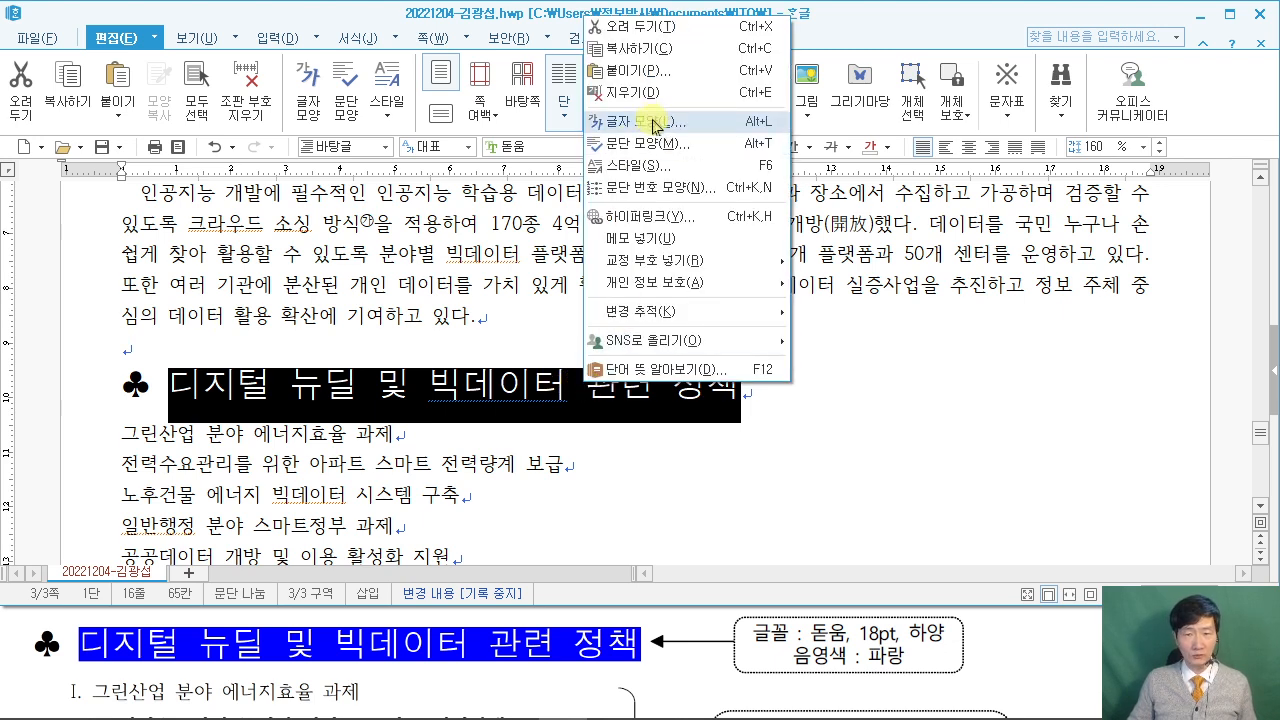
click(653, 124)
drag(527, 110, 833, 55)
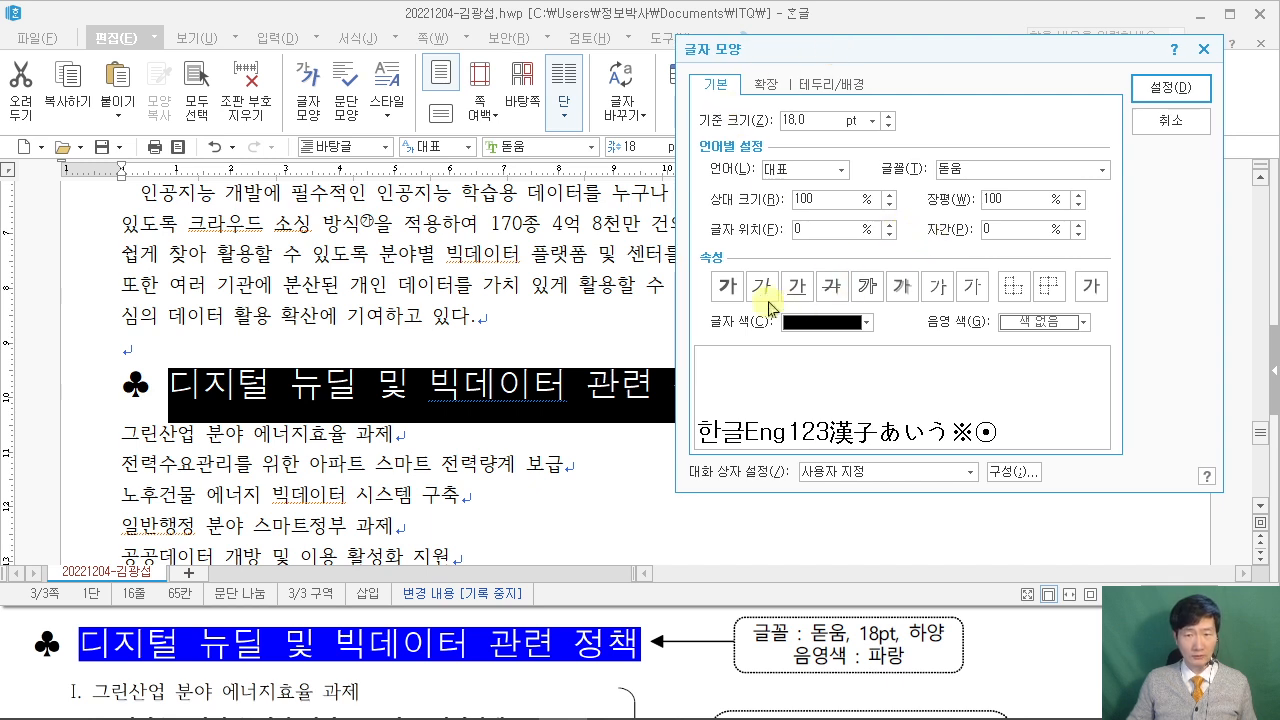
click(866, 322)
click(791, 502)
click(1082, 323)
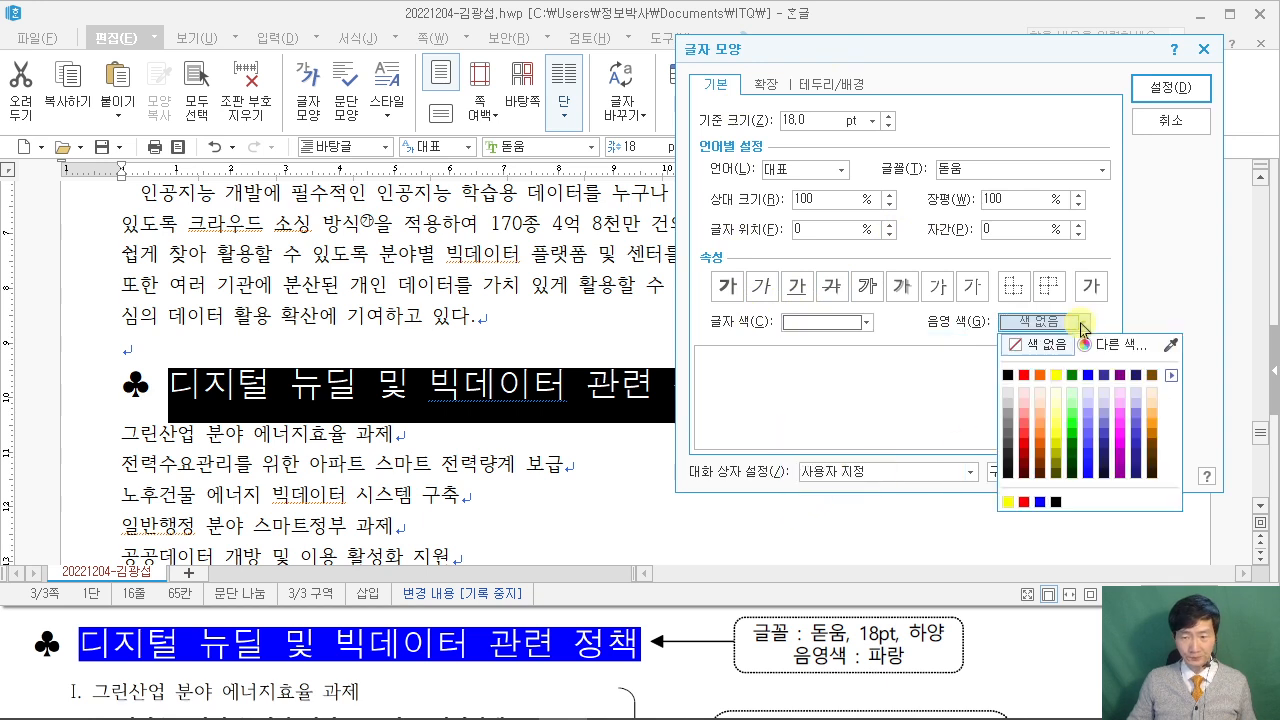
click(1043, 504)
click(1167, 98)
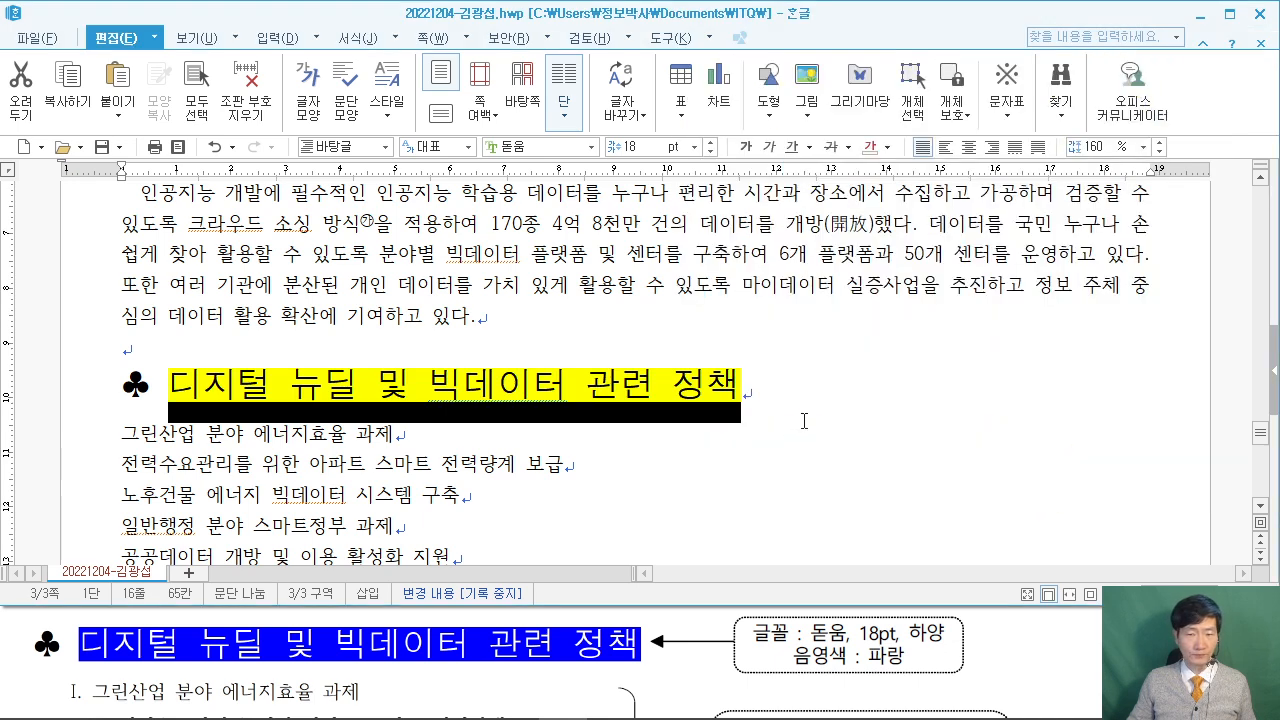
click(798, 426)
scroll(103, 492, down, 3)
Select the six policy lines and pick the I., A., 1., i) paragraph numbering style.
drag(121, 347, 456, 496)
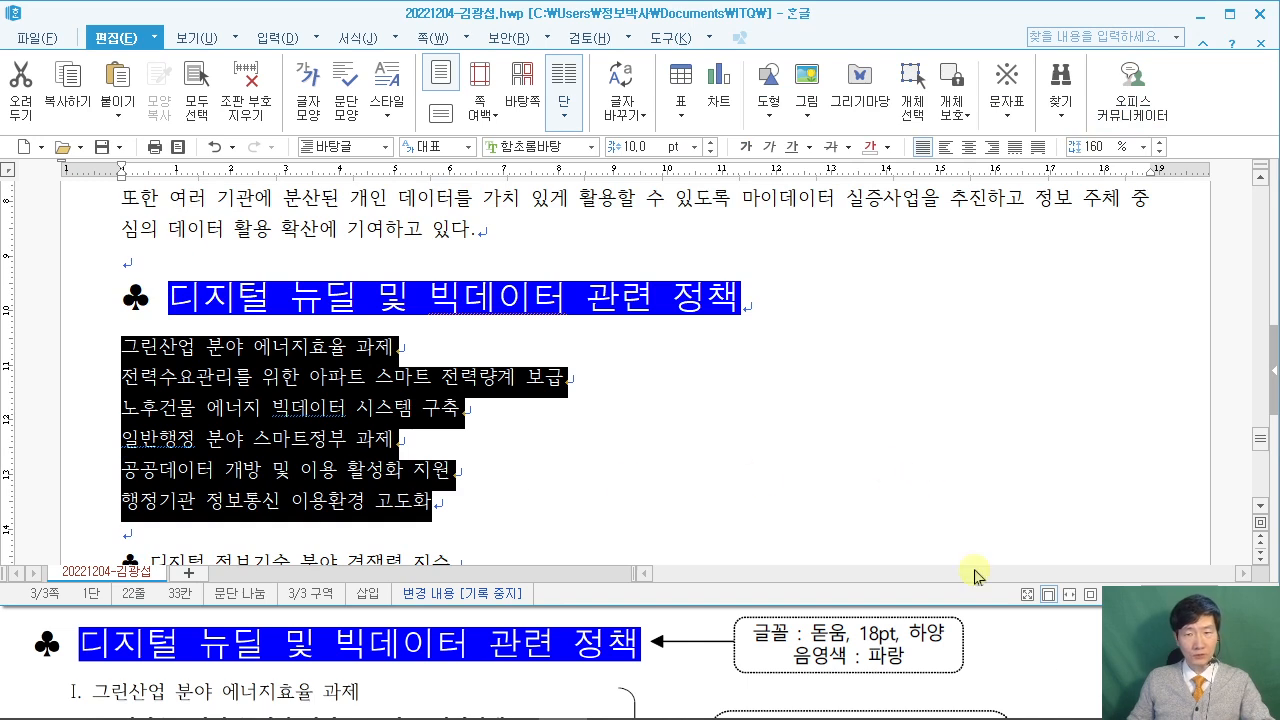
click(1093, 676)
scroll(1085, 672, down, 3)
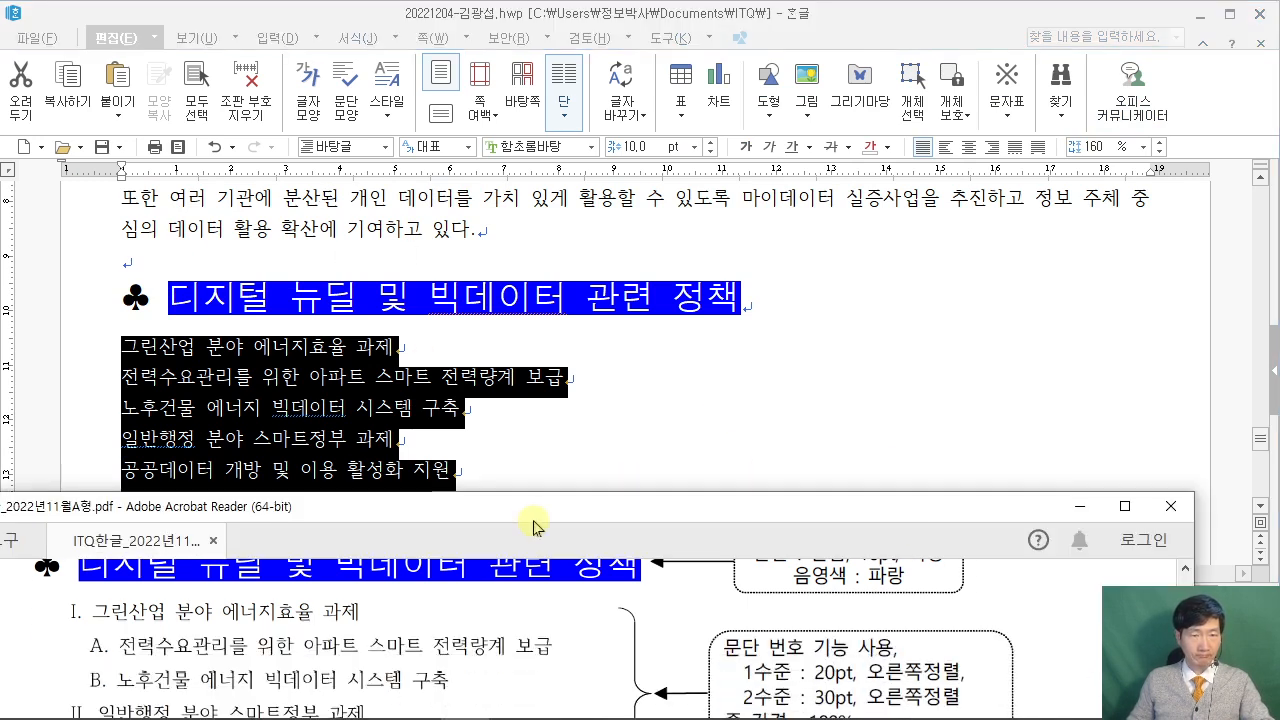
scroll(556, 648, down, 2)
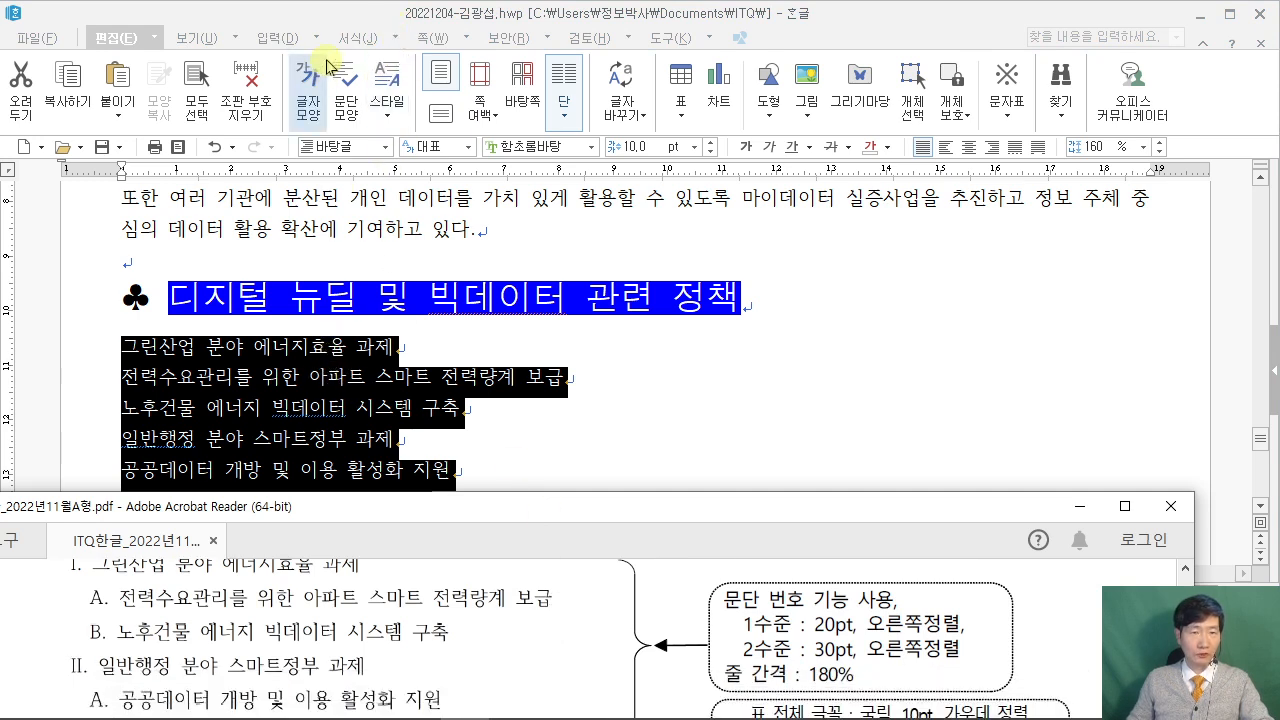
click(345, 14)
scroll(320, 284, down, 2)
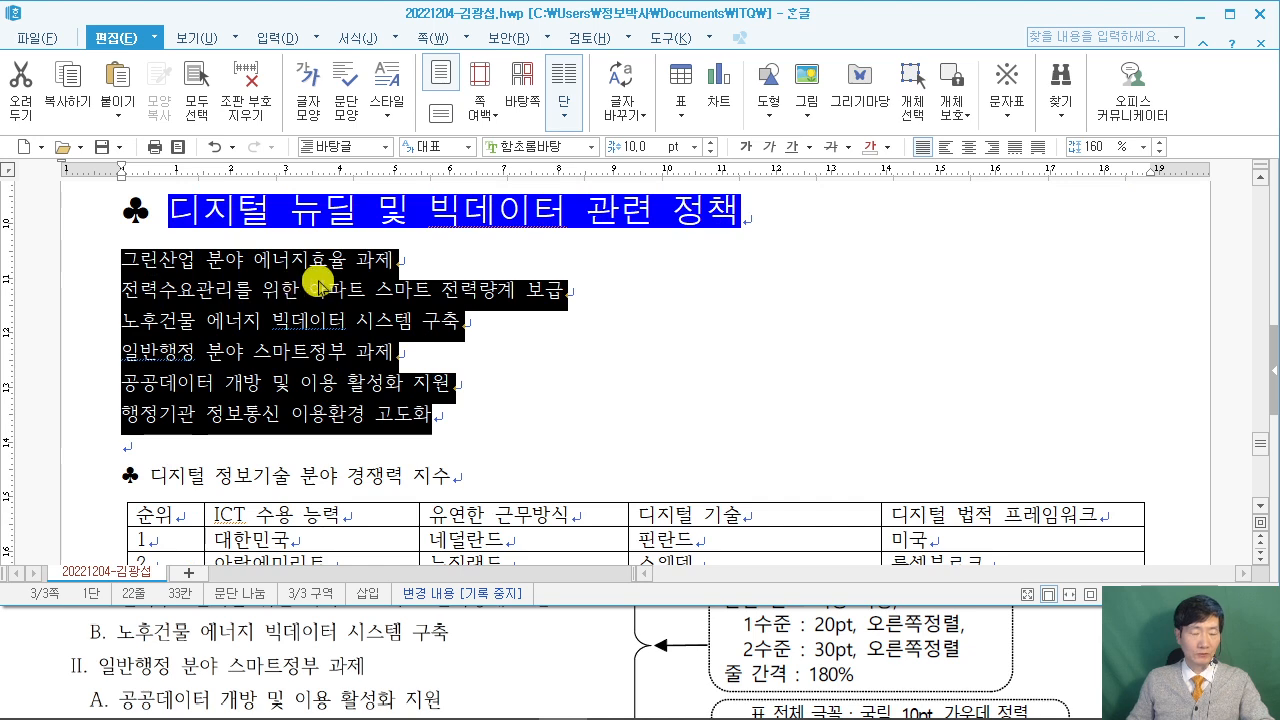
right_click(318, 283)
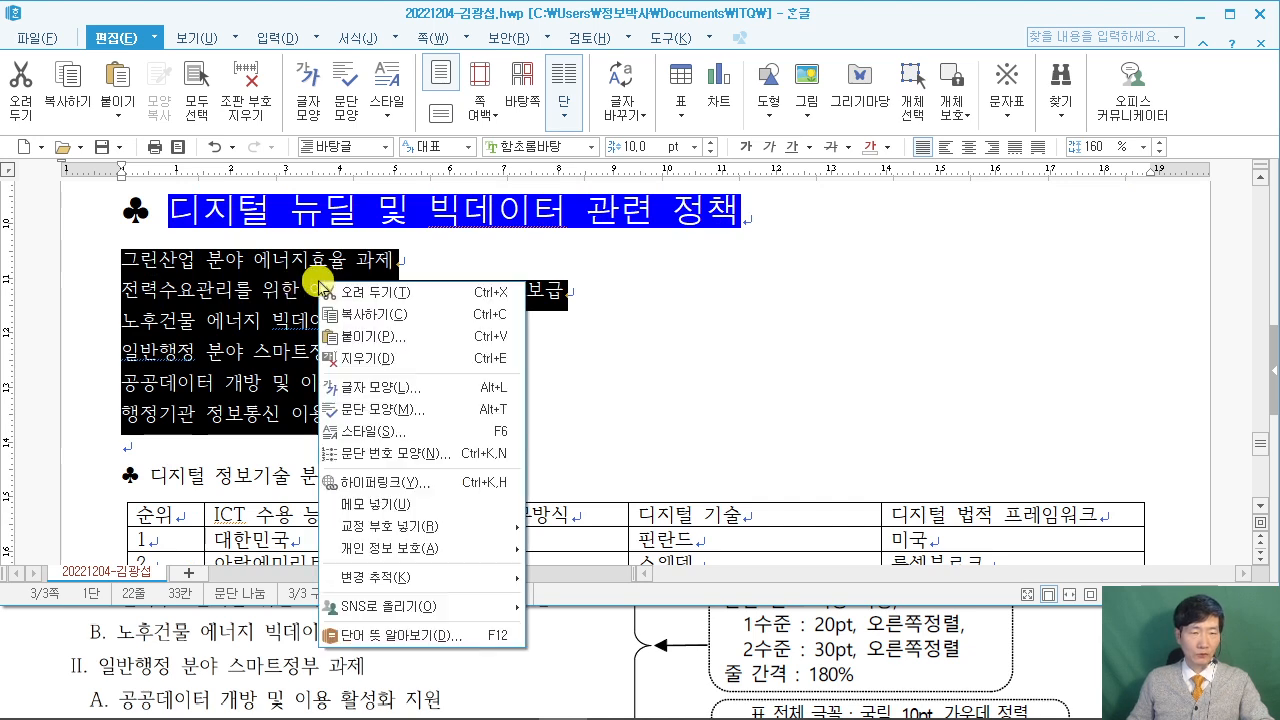
click(447, 453)
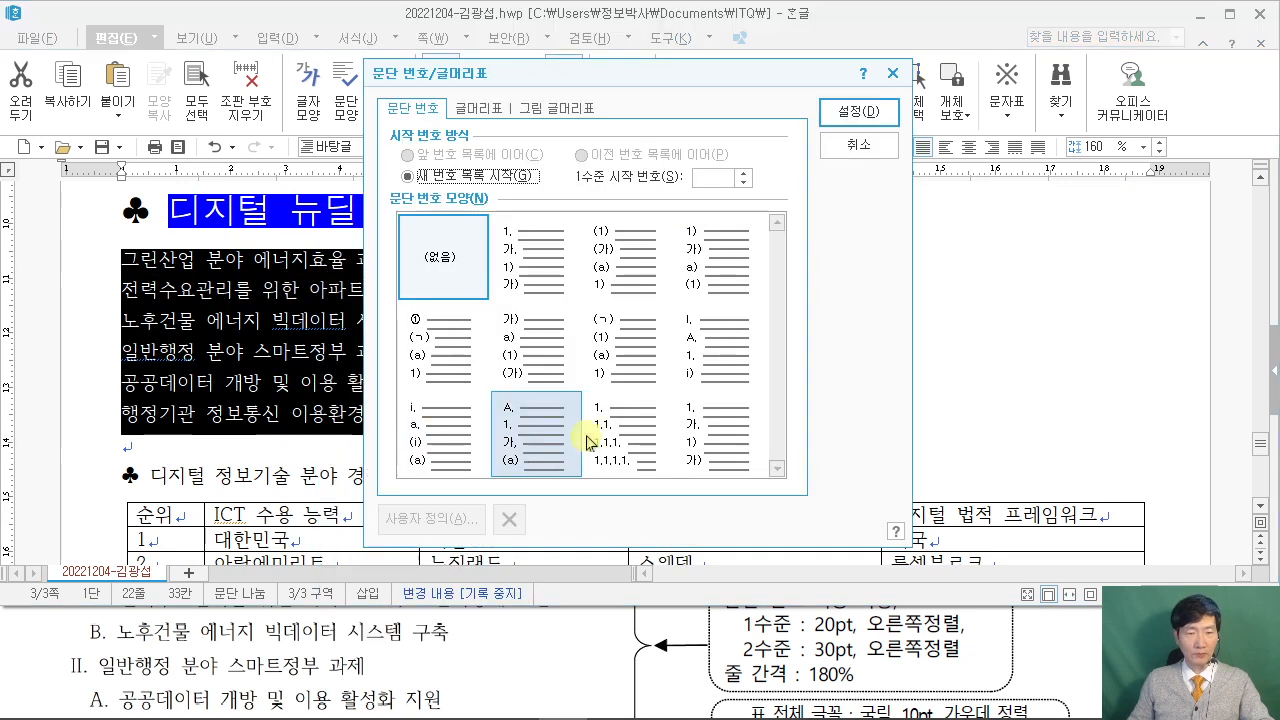
drag(524, 86, 622, 57)
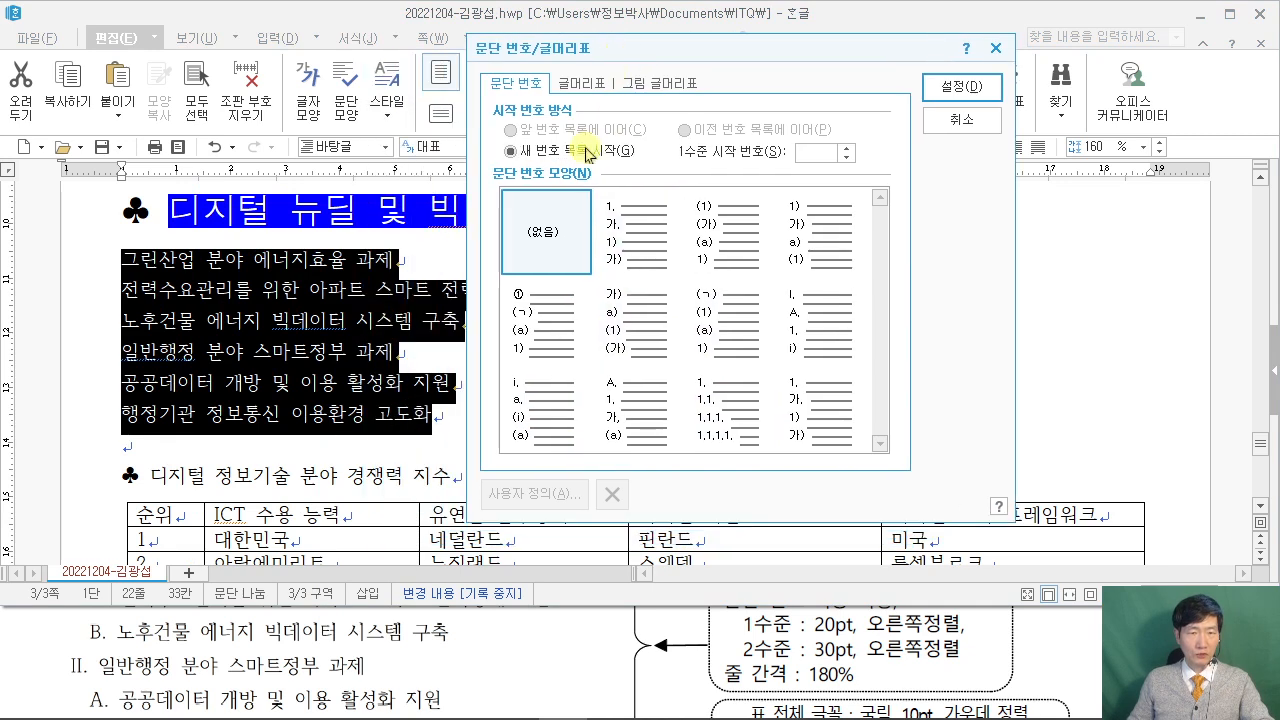
click(22, 668)
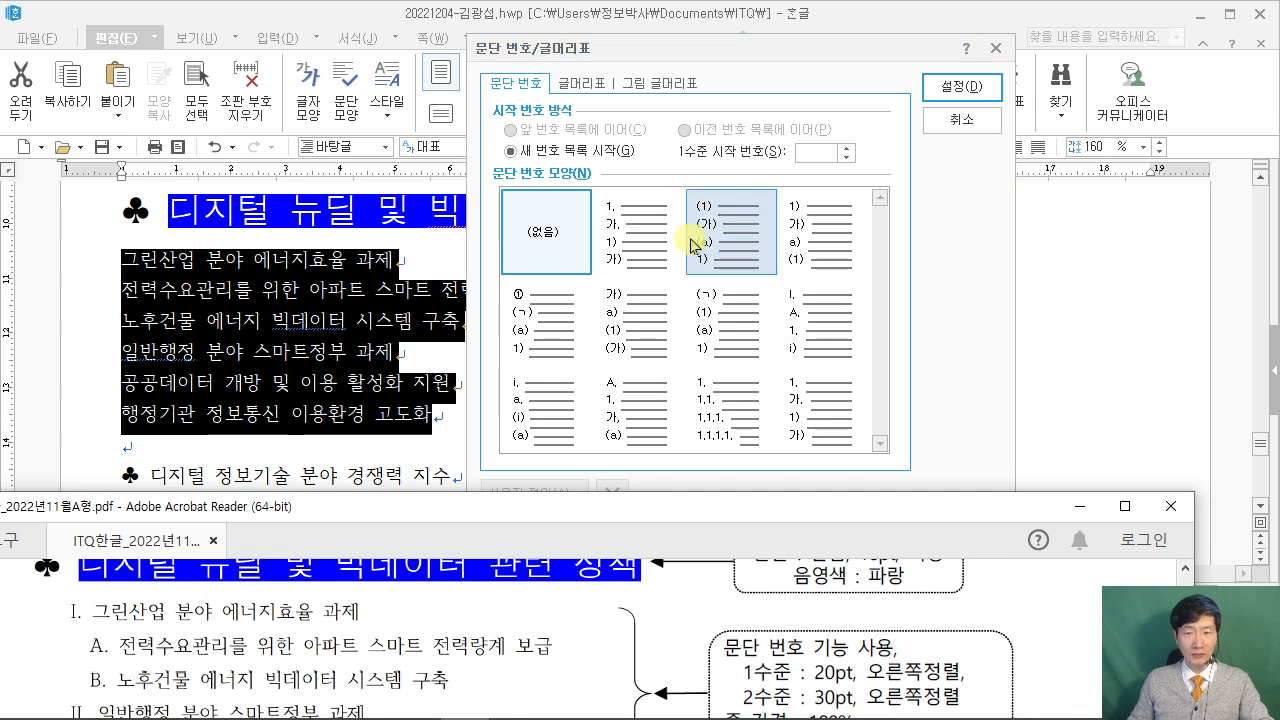
click(840, 330)
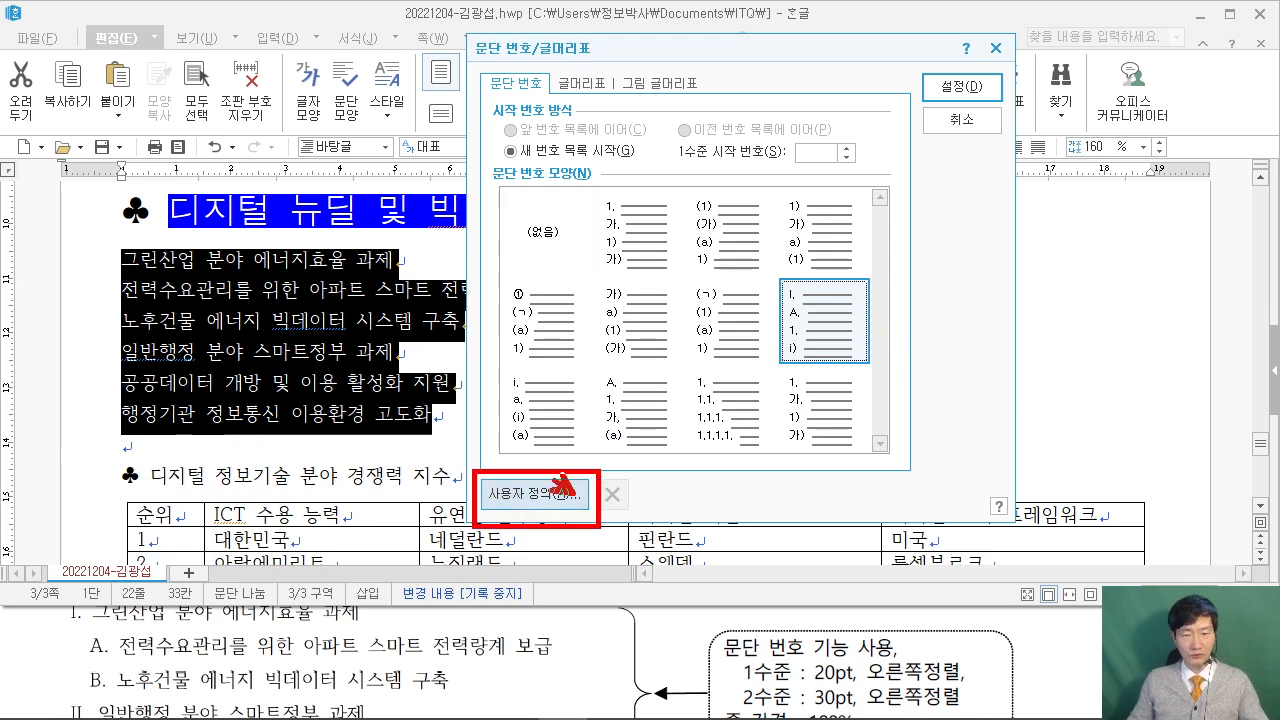
Customize the numbering so level 1 numbers are 20 pt wide and right-aligned.
click(530, 494)
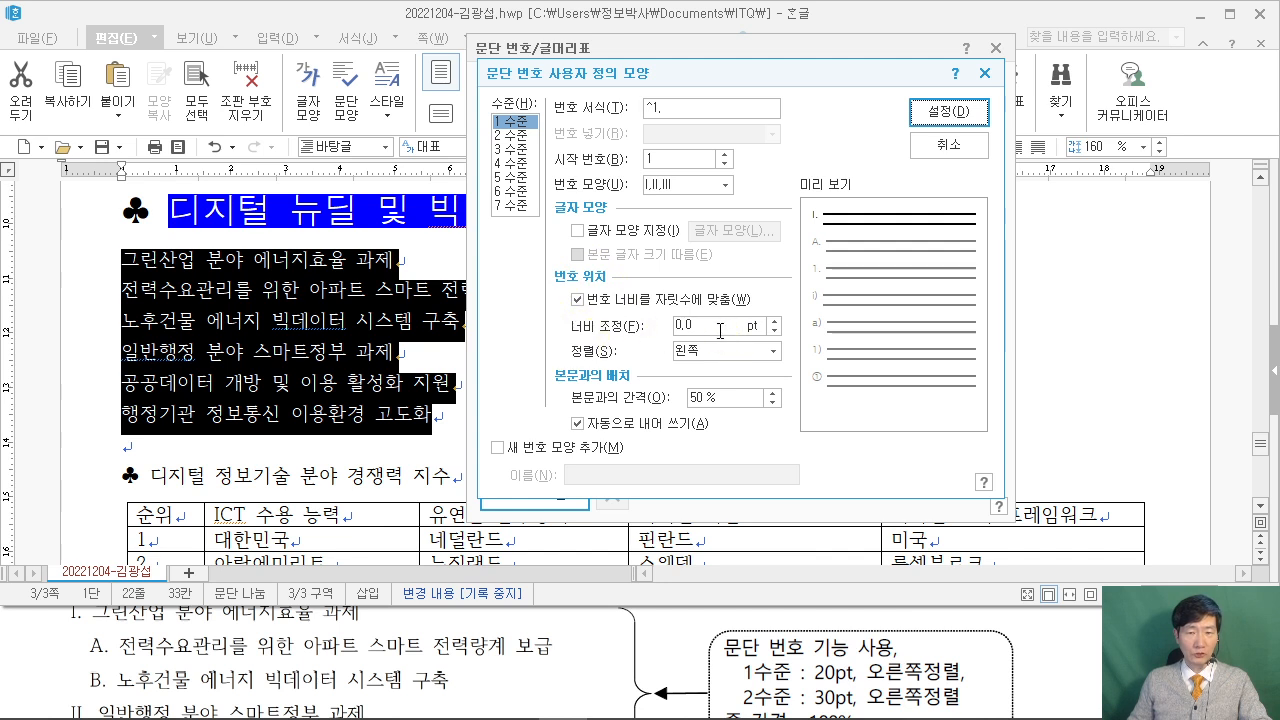
drag(726, 328, 662, 321)
text(20)
key(Tab)
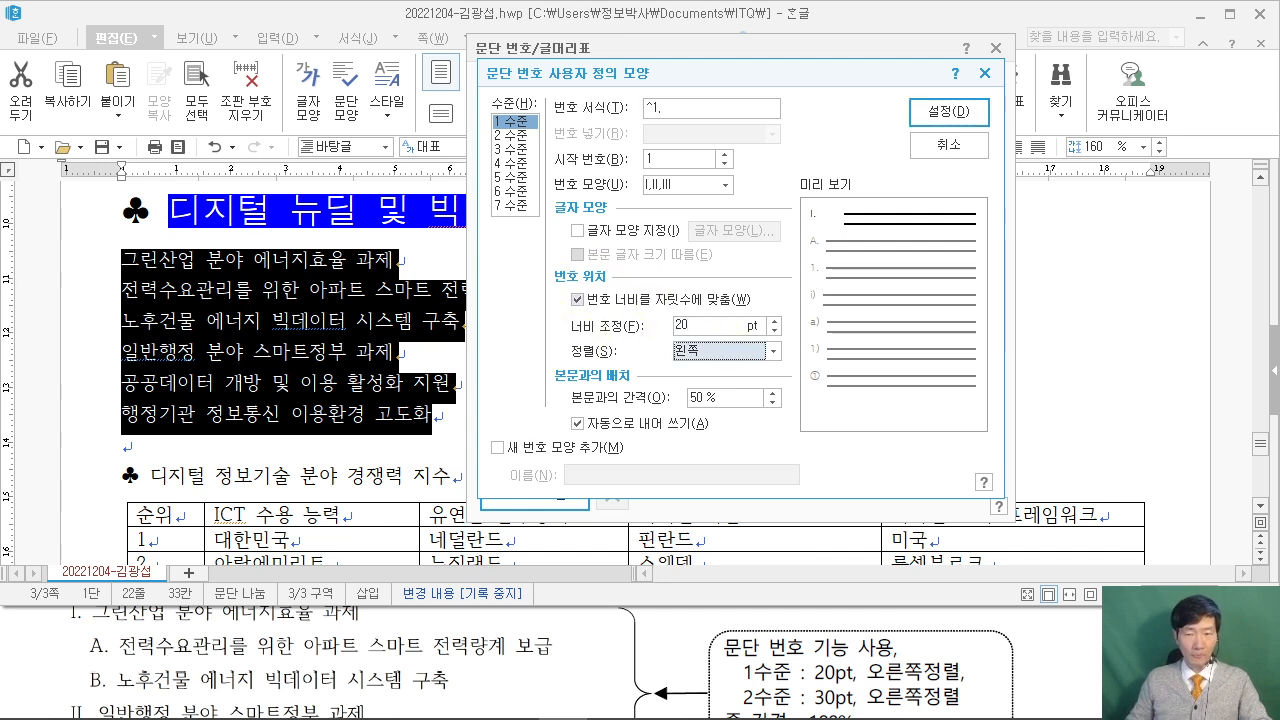
click(773, 351)
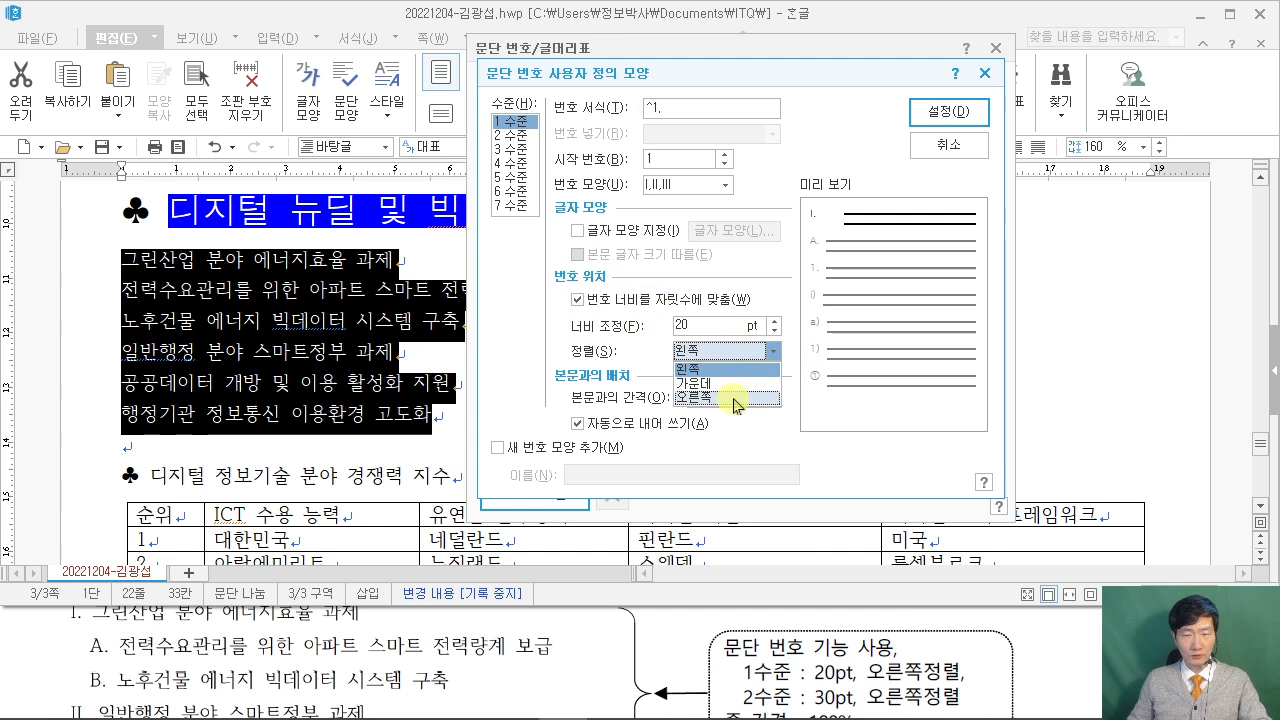
click(737, 398)
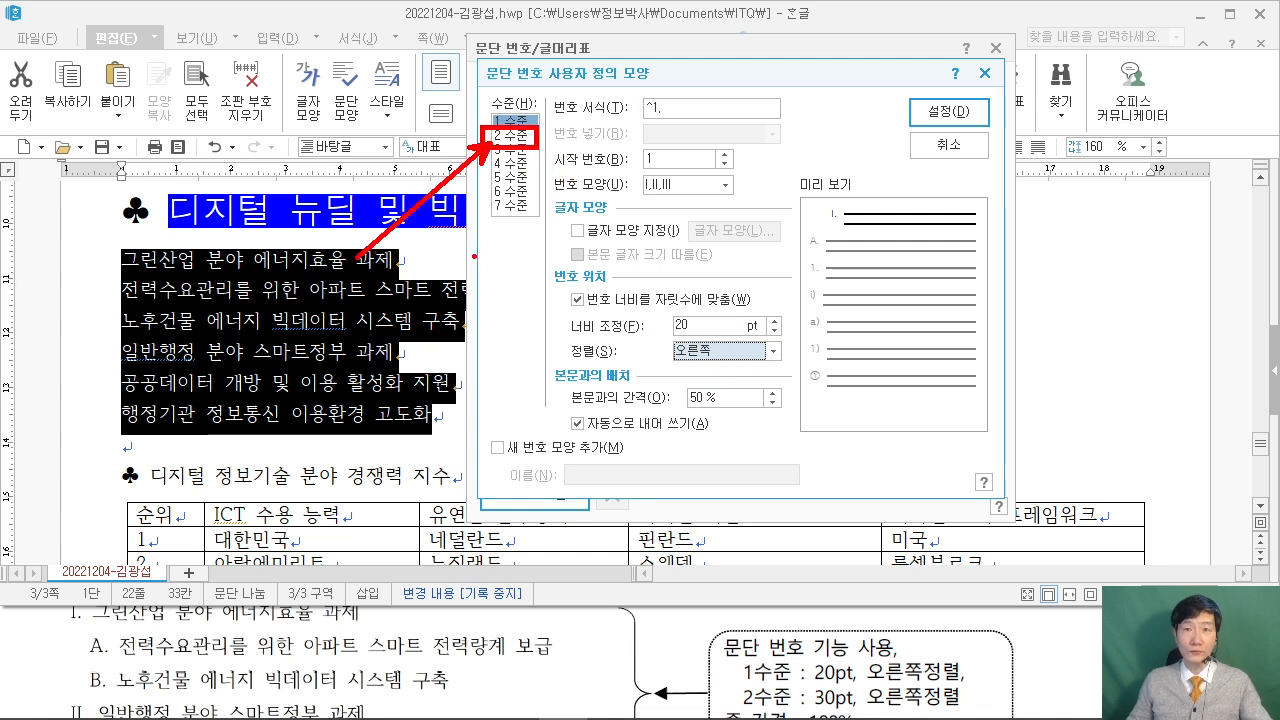
Make level 2 numbers 30 pt wide and right-aligned, then apply the numbering.
click(520, 134)
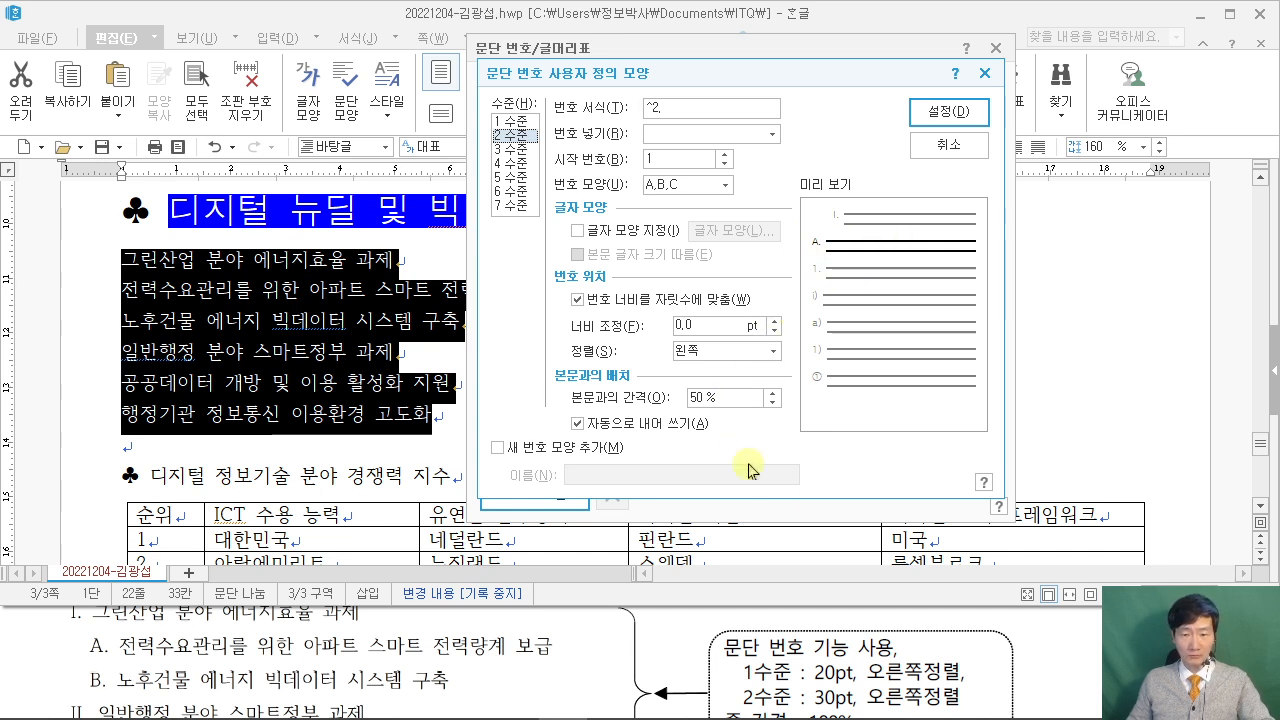
double_click(706, 326)
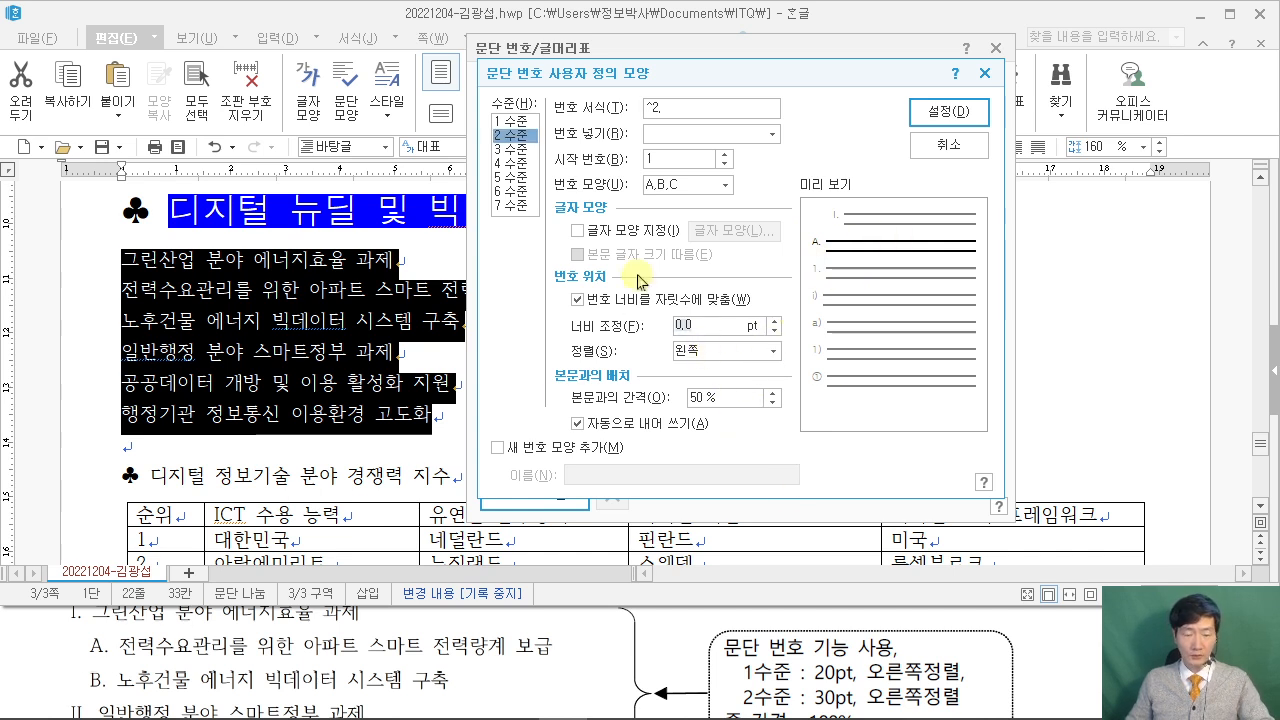
text(30)
key(Tab)
click(715, 347)
click(740, 397)
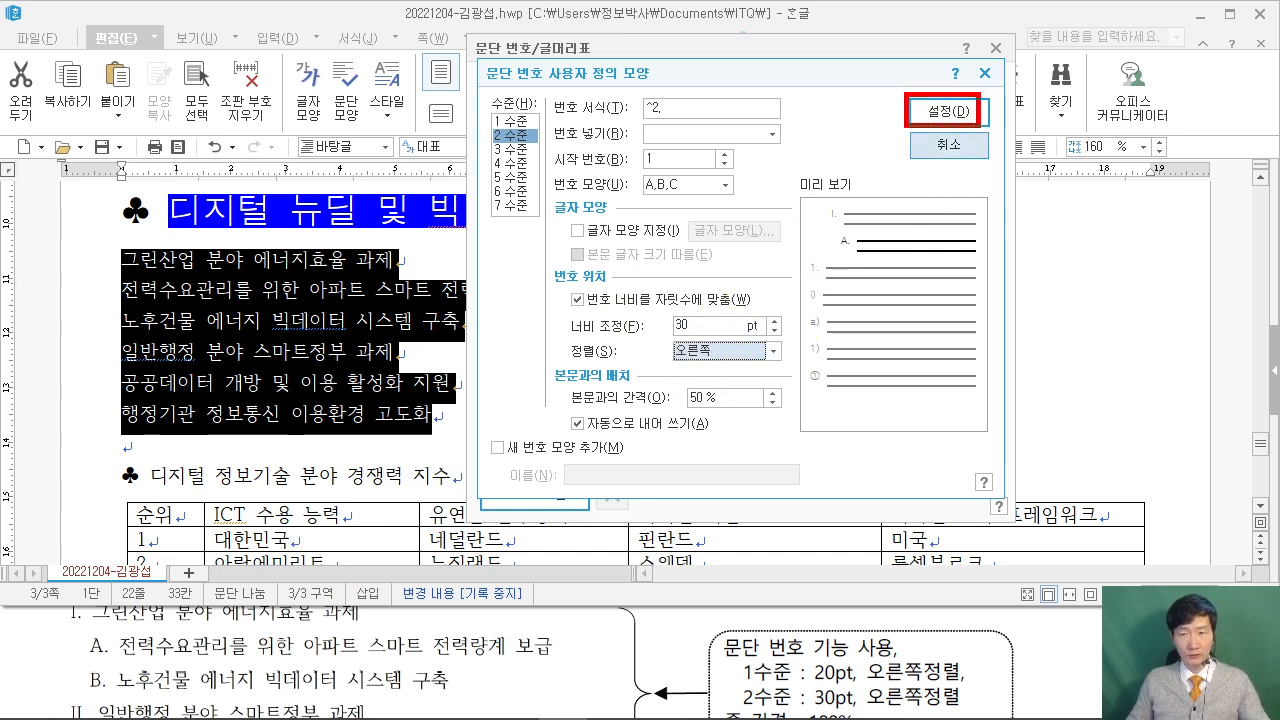
click(943, 111)
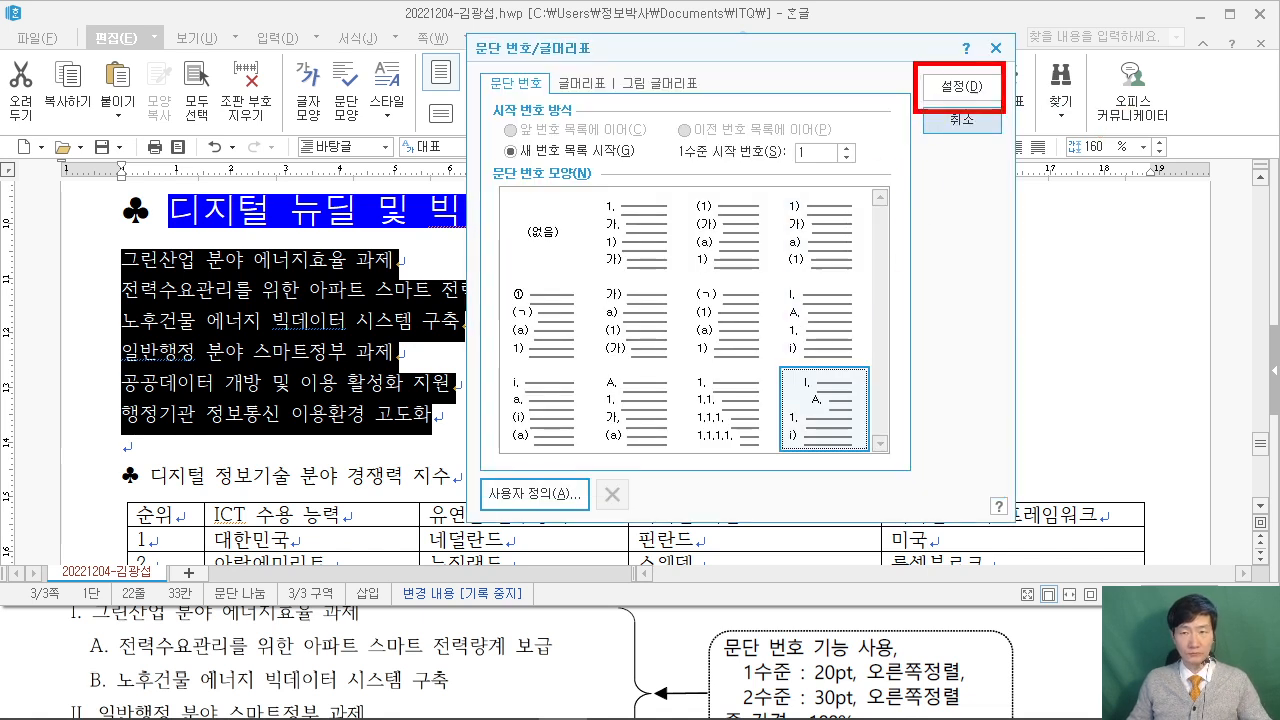
click(958, 87)
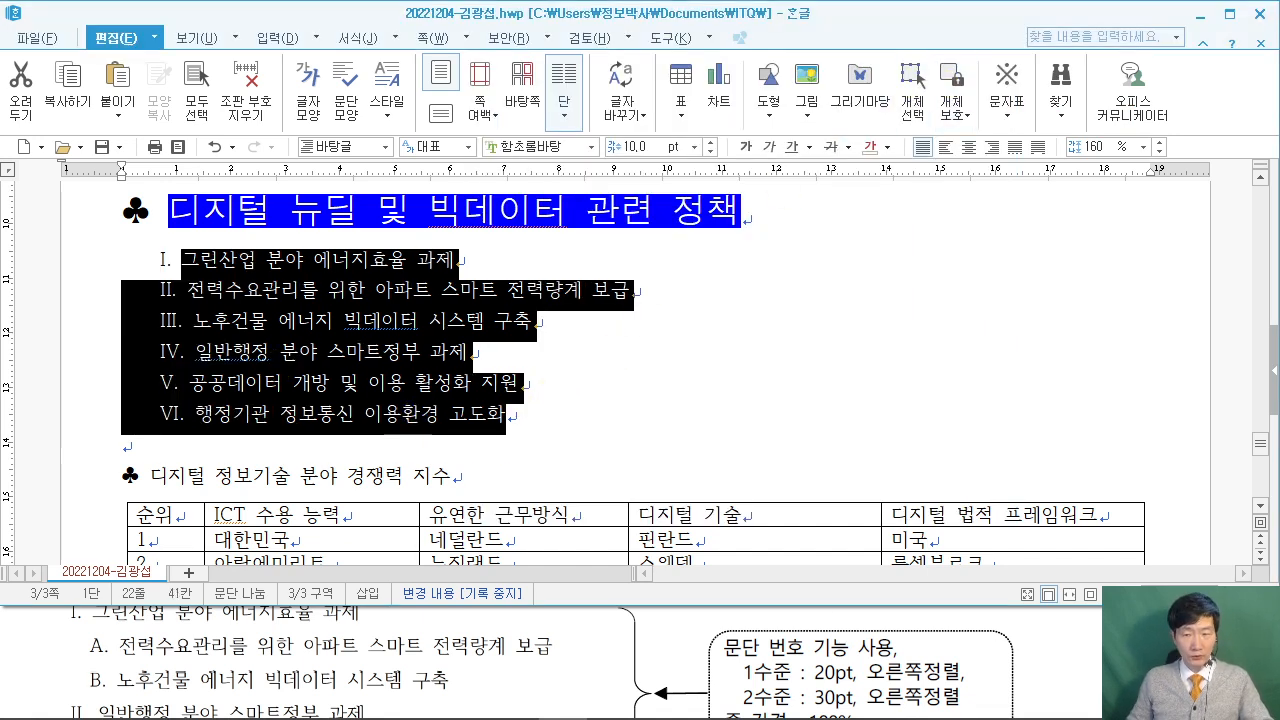
click(760, 660)
scroll(760, 660, down, 2)
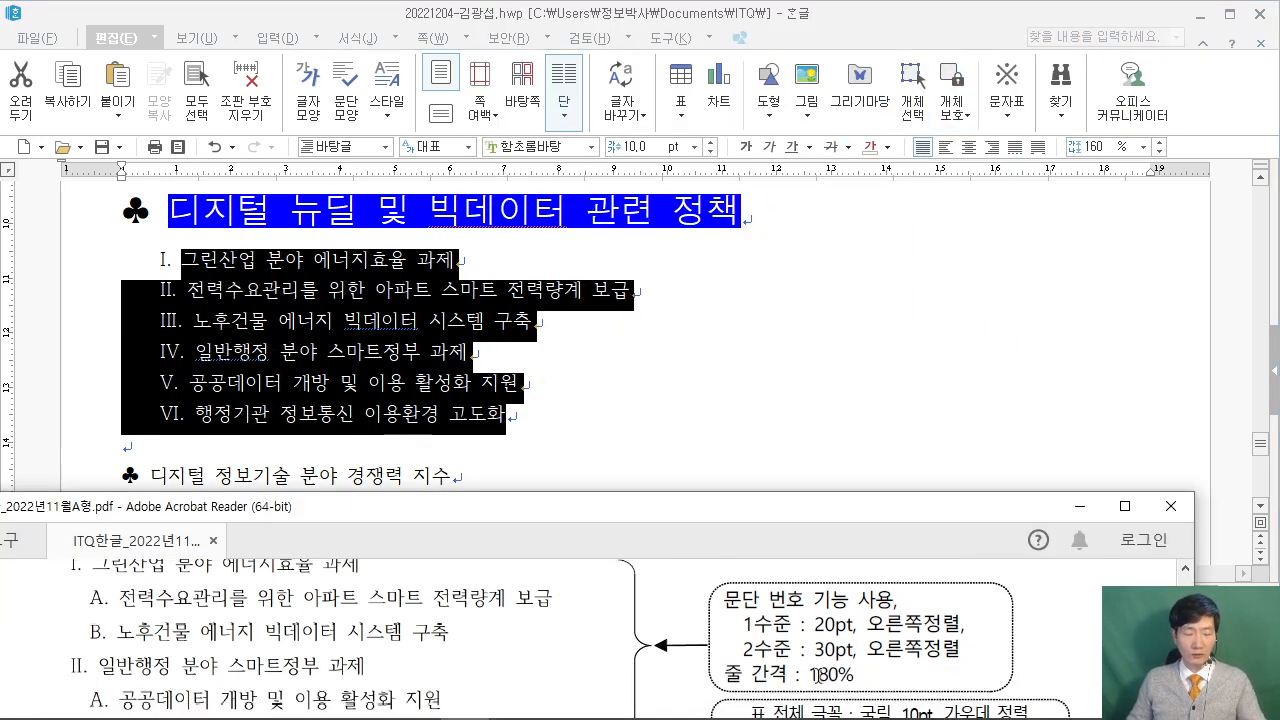
Change the numbered list's line spacing from 160% to 180%.
drag(799, 655, 873, 690)
drag(1066, 120, 1136, 164)
mouse_move(1084, 168)
mouse_down()
mouse_move(1040, 212)
mouse_move(857, 686)
mouse_move(832, 688)
mouse_up()
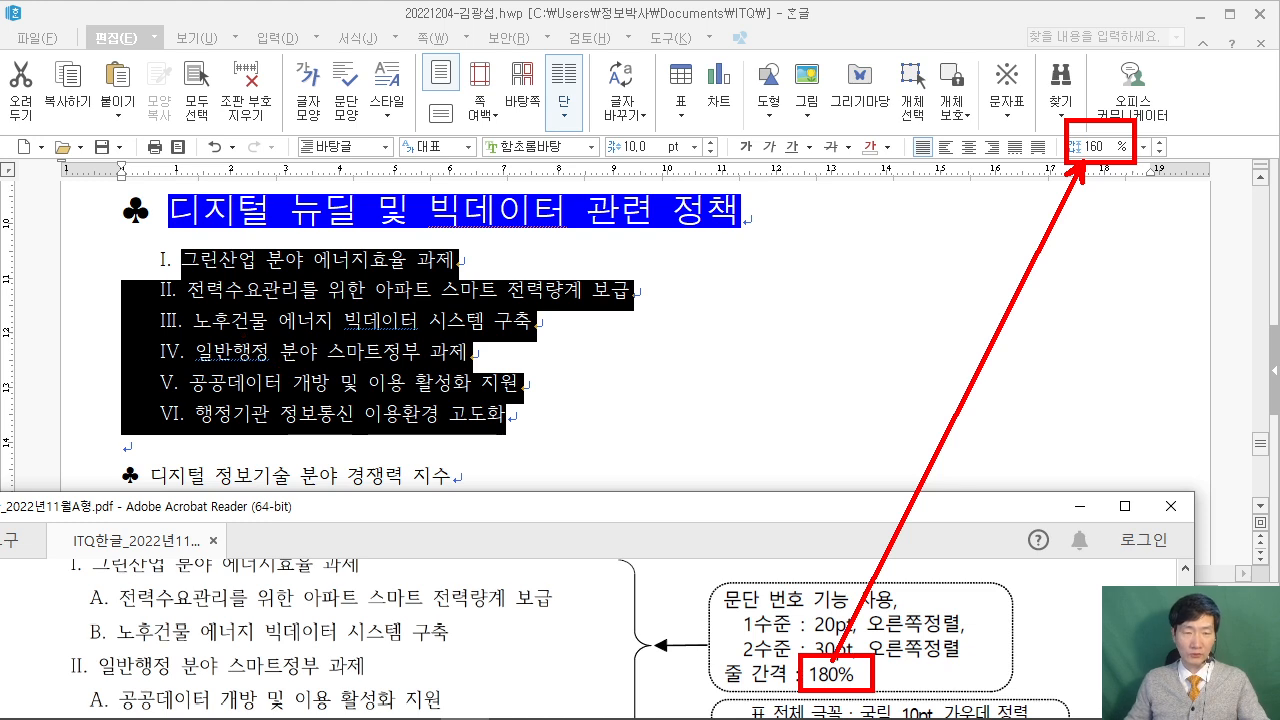
key(Escape)
click(929, 18)
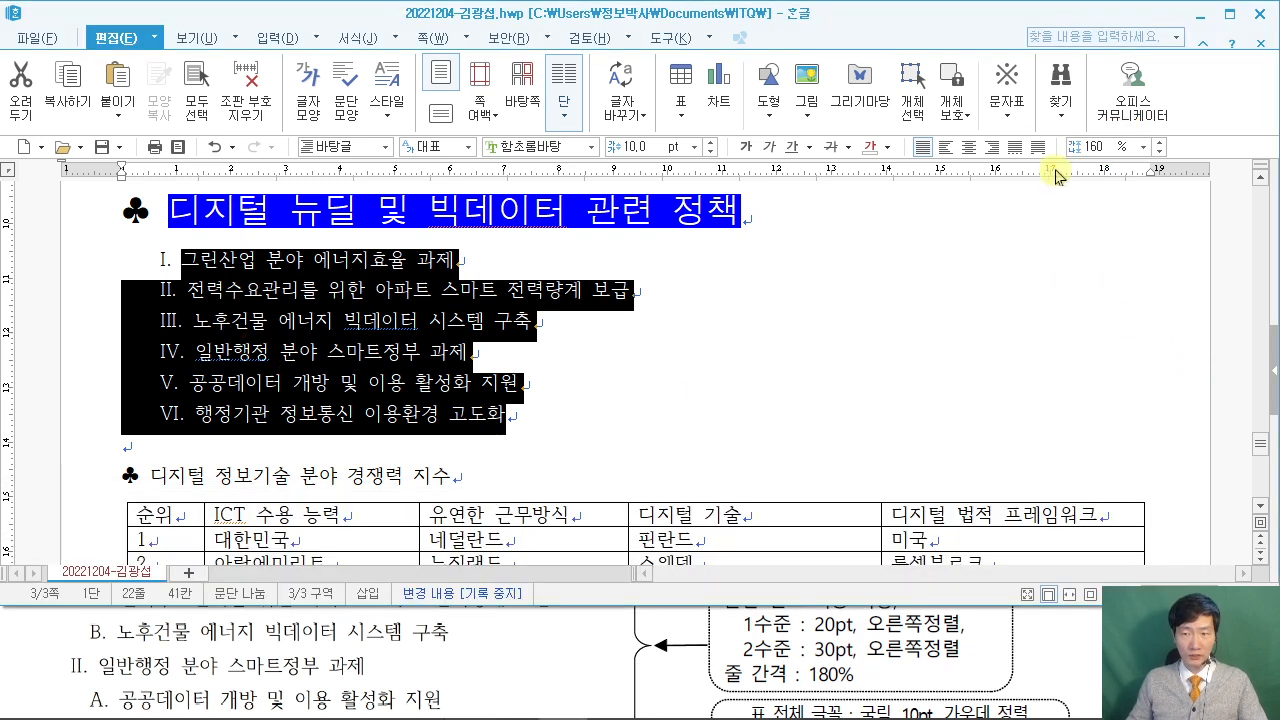
click(1099, 155)
text(1)
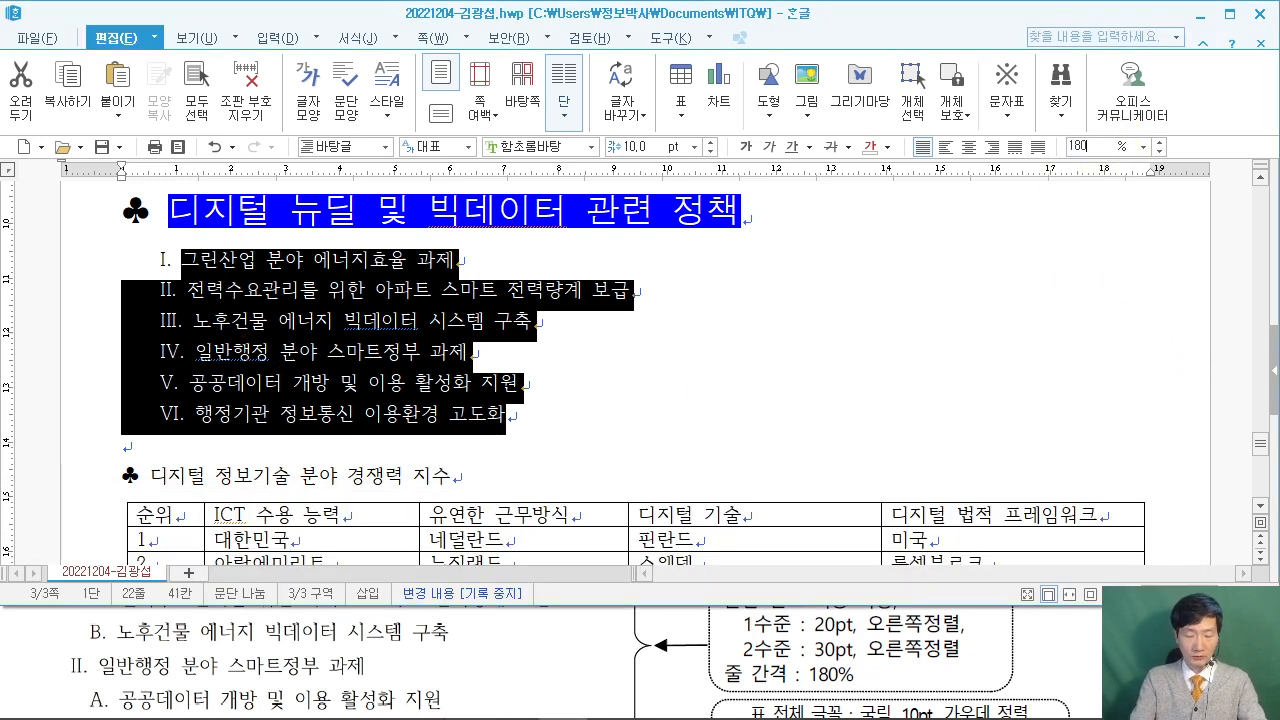
text(80)
key(Return)
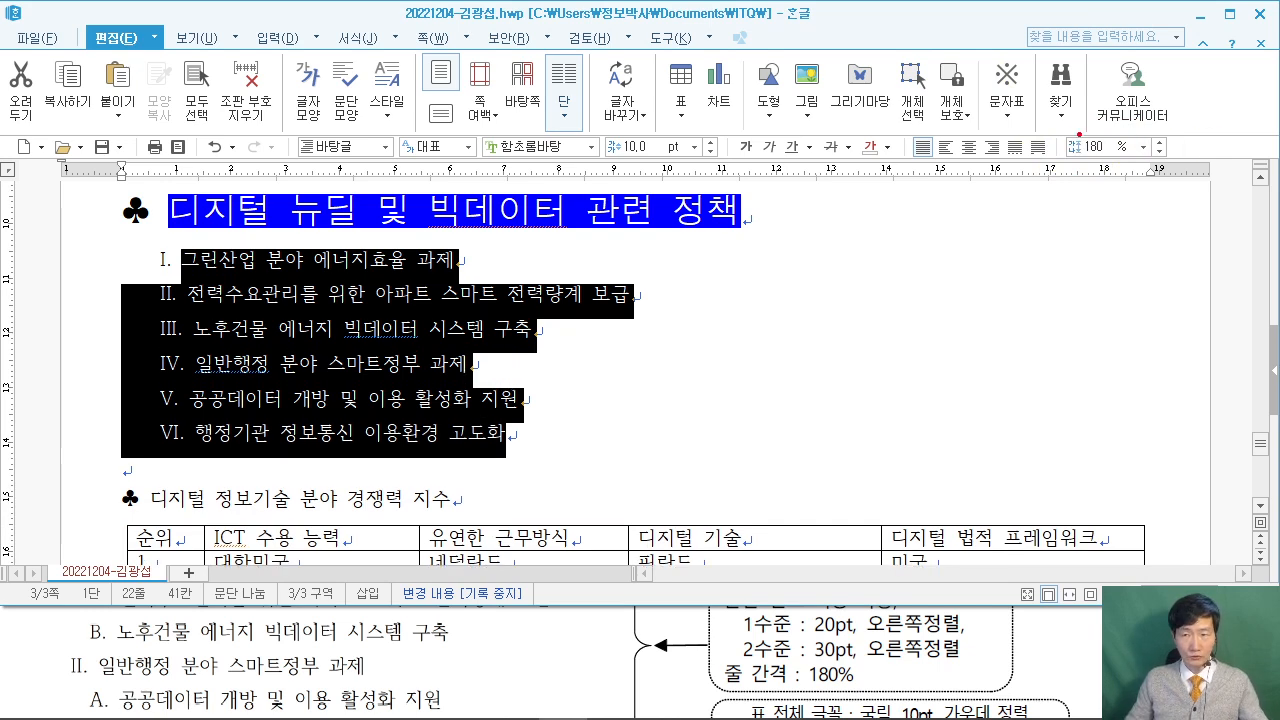
Deselect the list and check which items become sub-items in the exam PDF.
drag(1040, 125, 1139, 171)
drag(1069, 337, 1102, 169)
key(Escape)
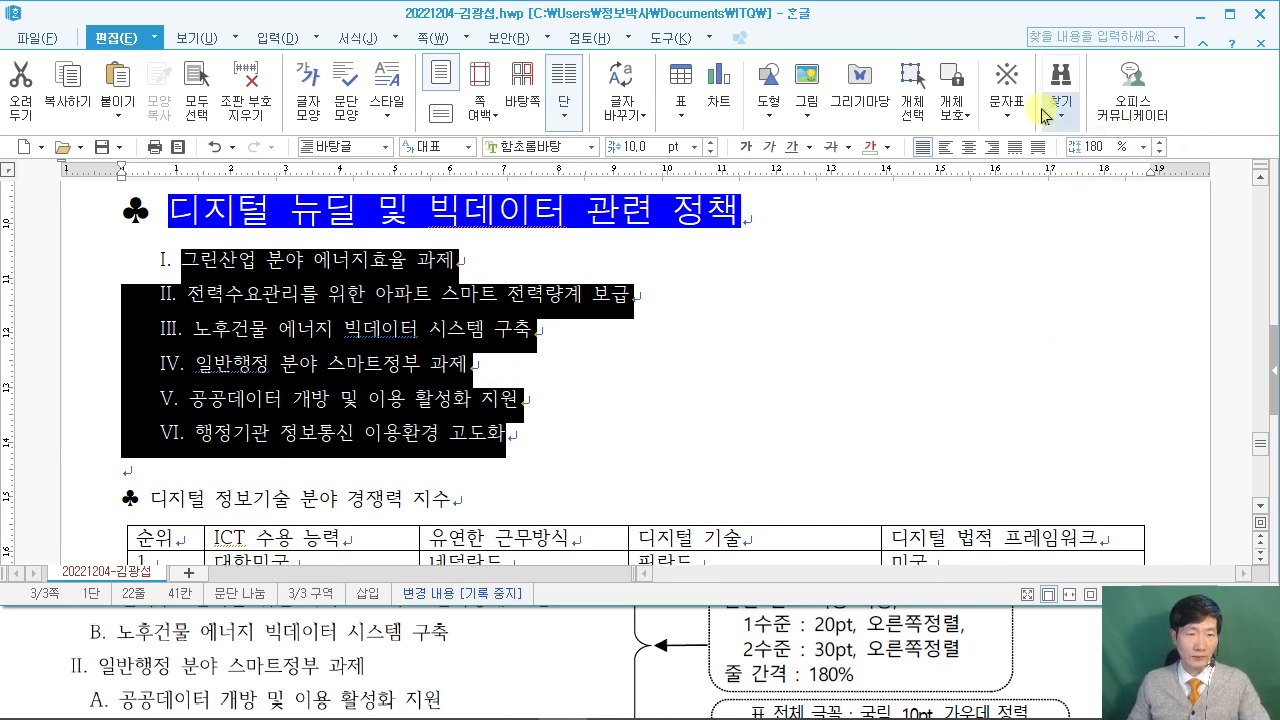
click(645, 294)
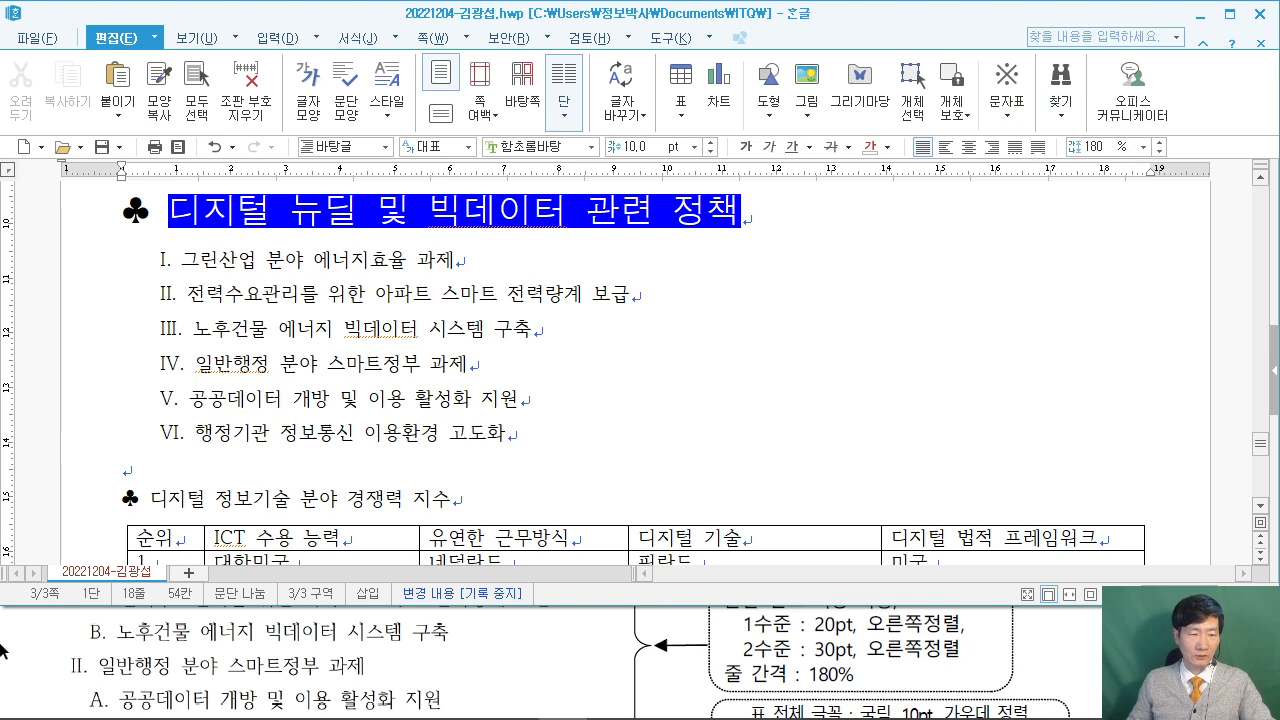
click(15, 660)
scroll(15, 660, up, 1)
click(224, 338)
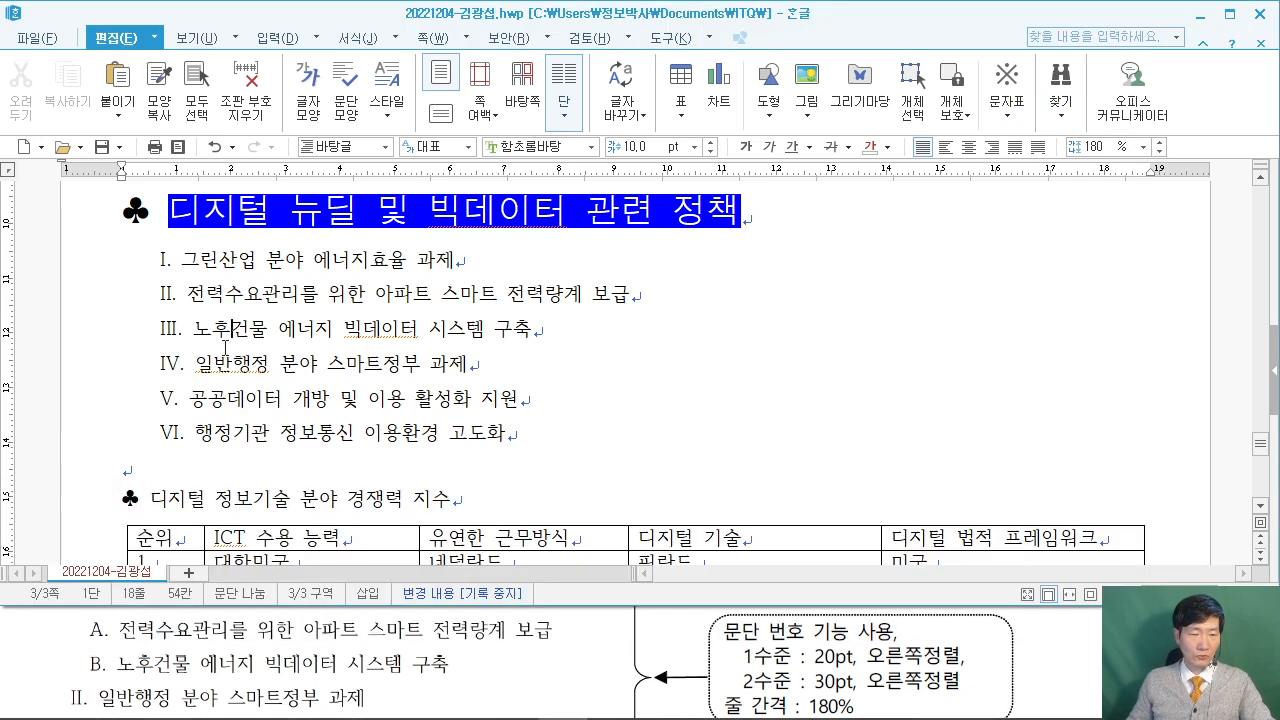
click(22, 640)
scroll(22, 640, up, 1)
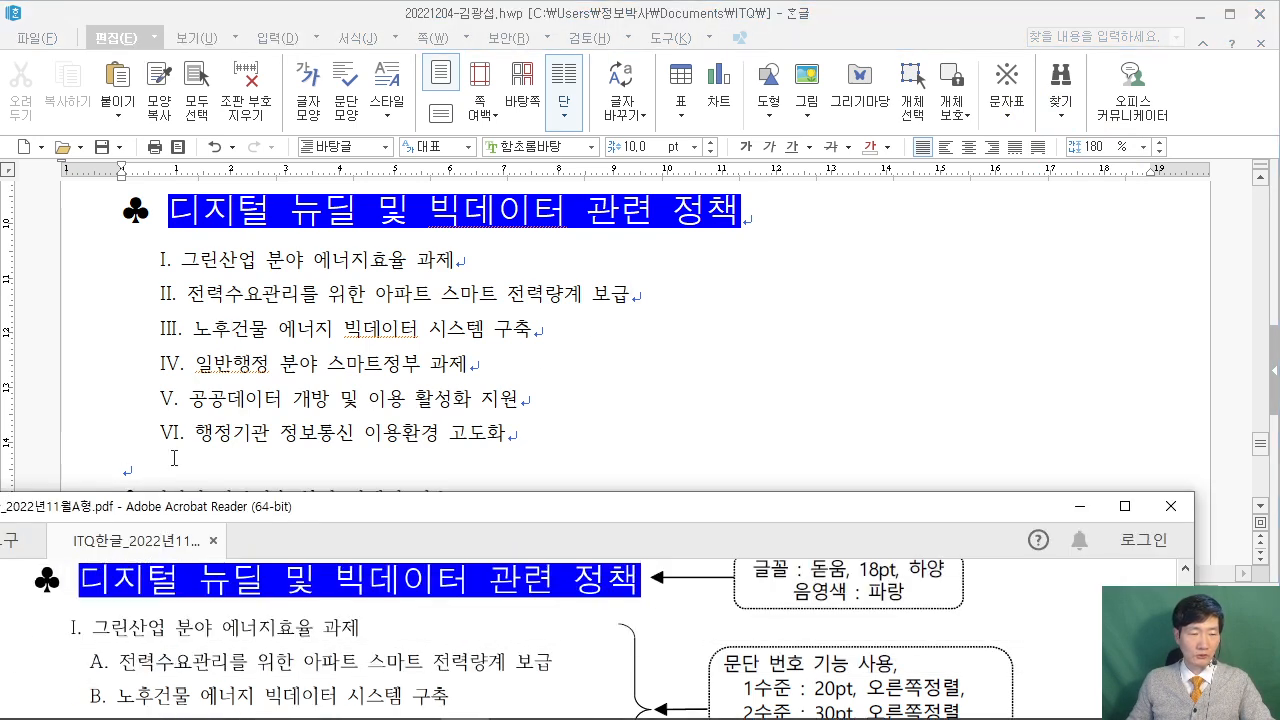
click(220, 392)
Demote the second–third and last two list lines to A. and B. sub-items under I. and II.
drag(189, 290, 572, 319)
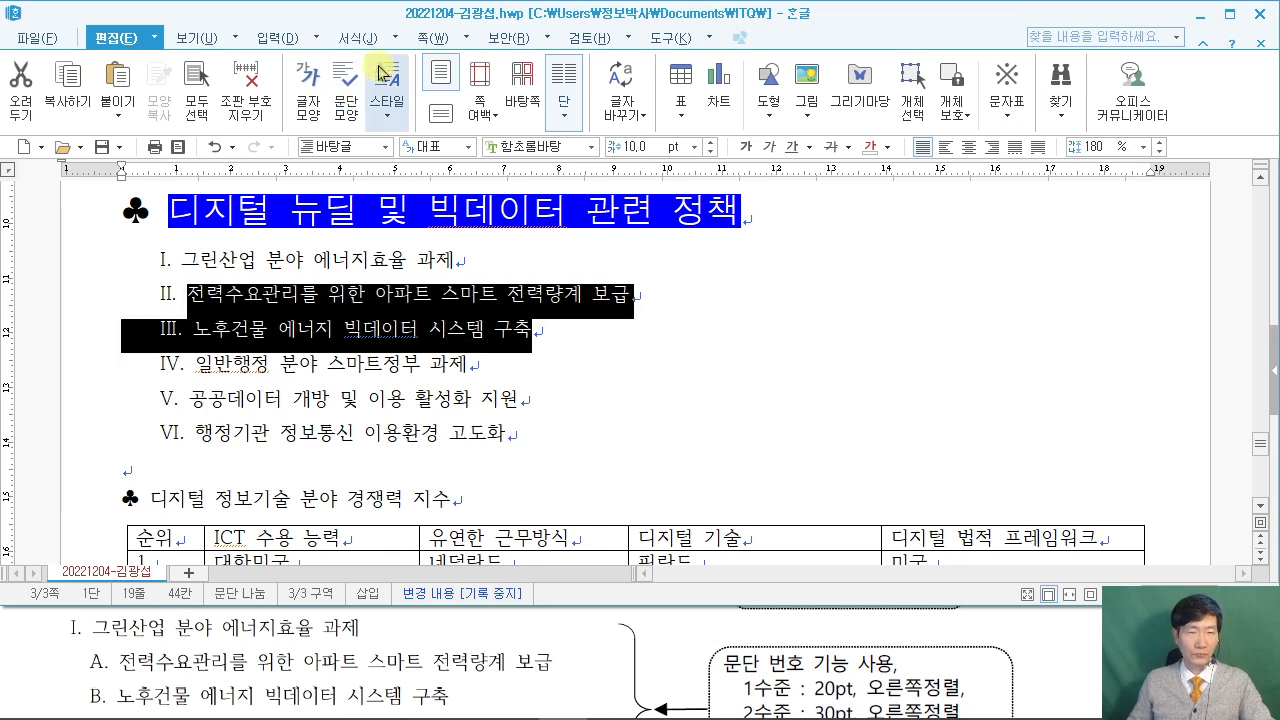
click(399, 39)
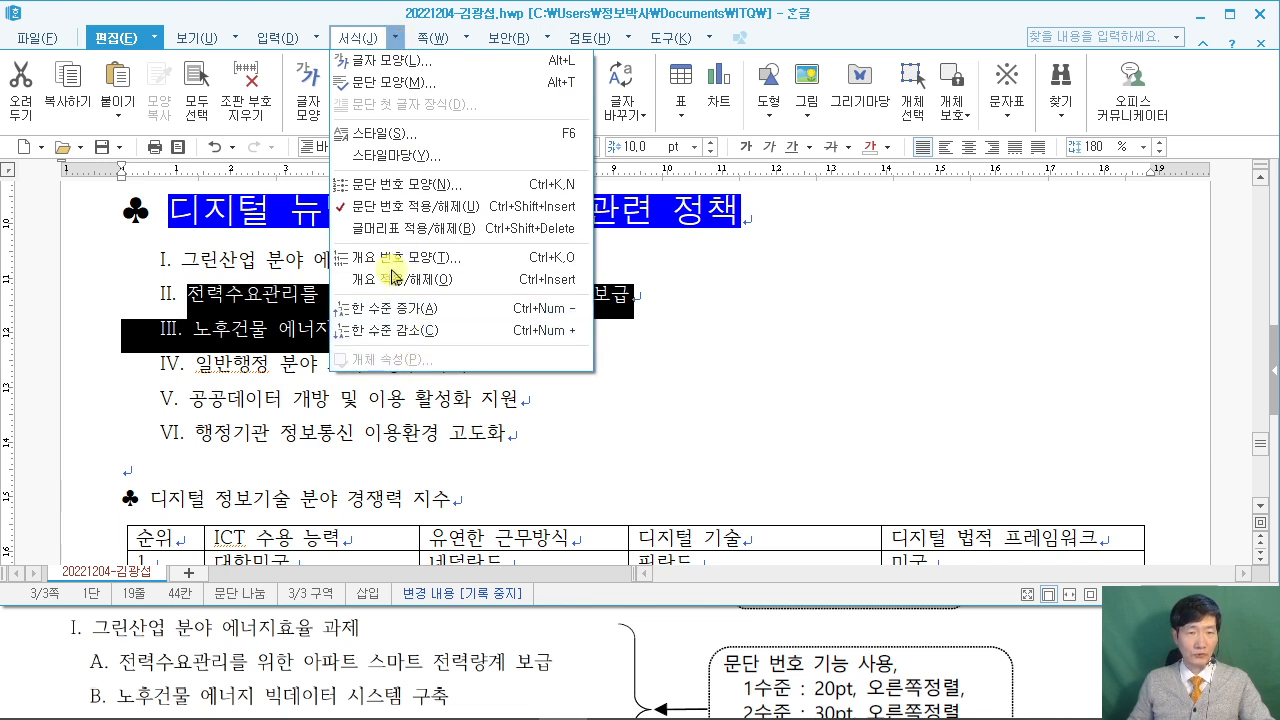
click(420, 334)
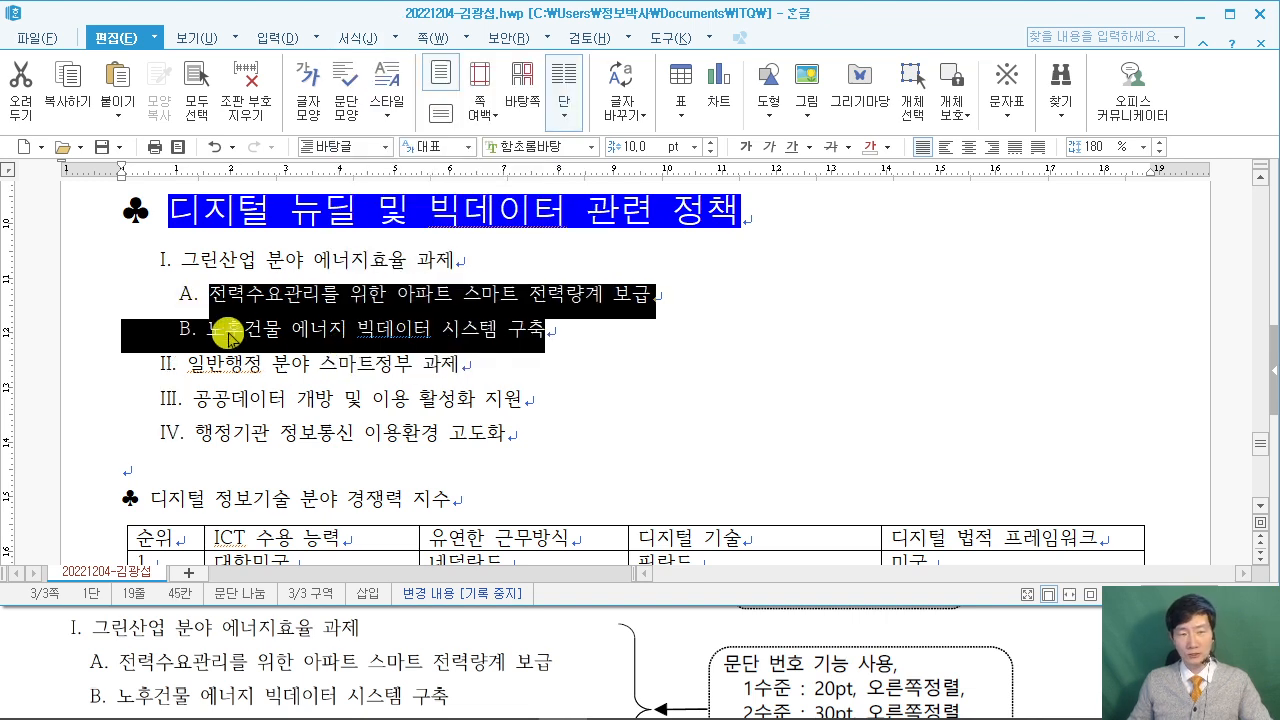
drag(194, 399, 523, 433)
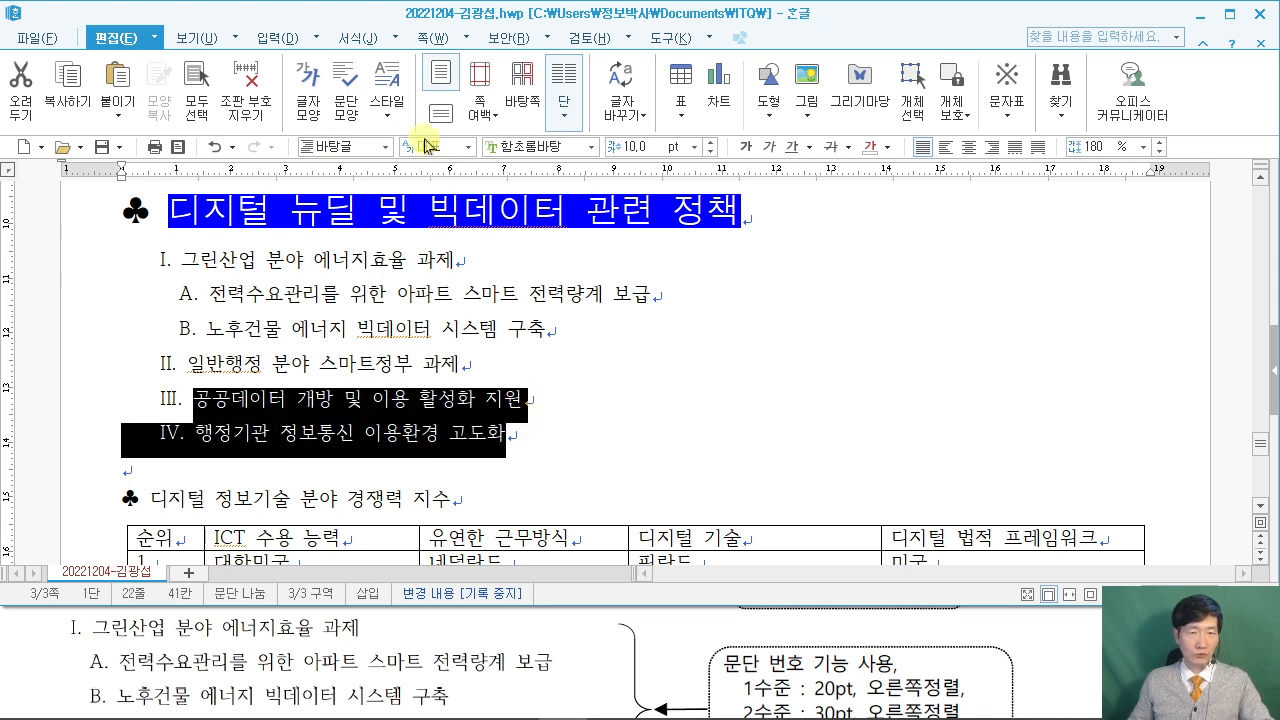
click(390, 38)
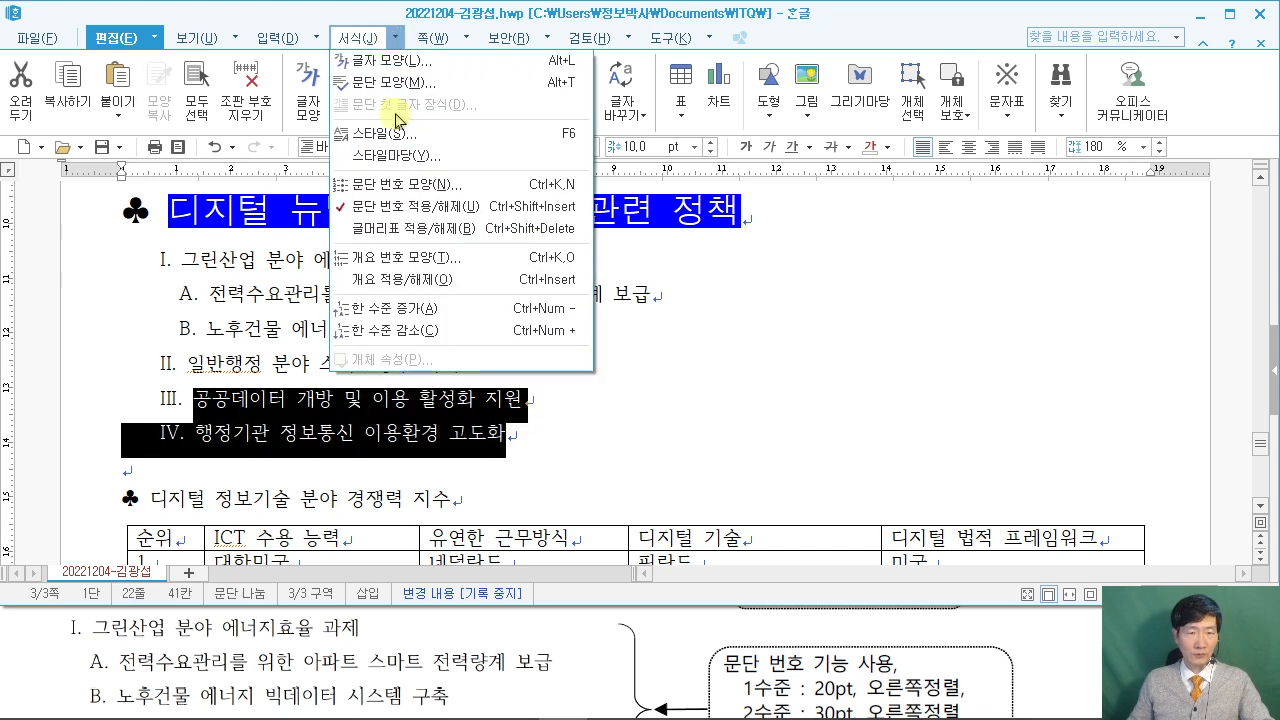
click(400, 332)
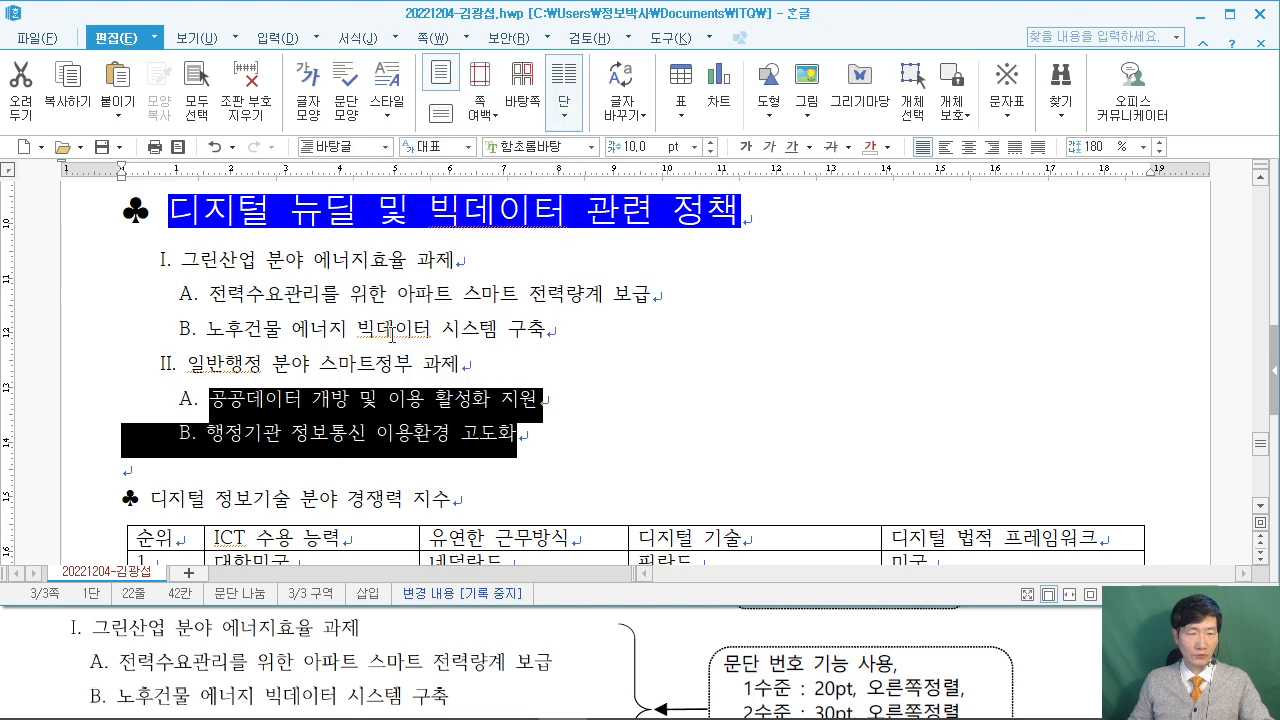
click(85, 618)
scroll(42, 632, down, 2)
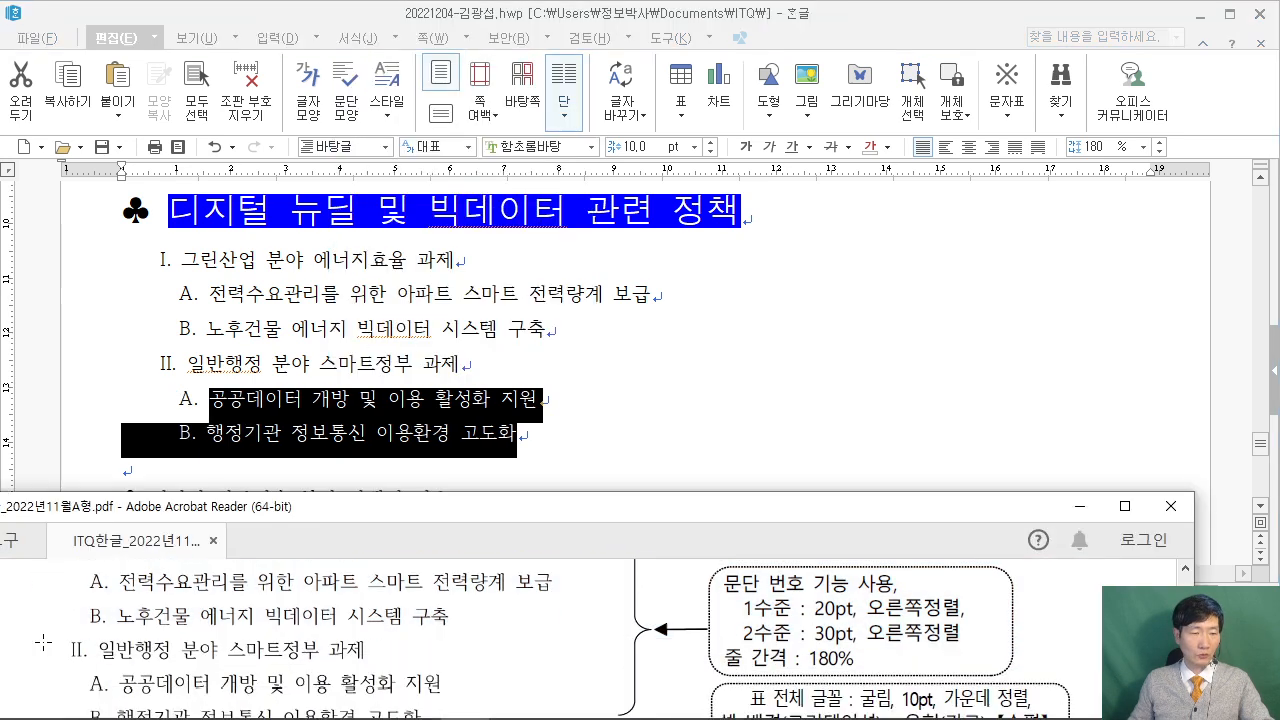
click(478, 362)
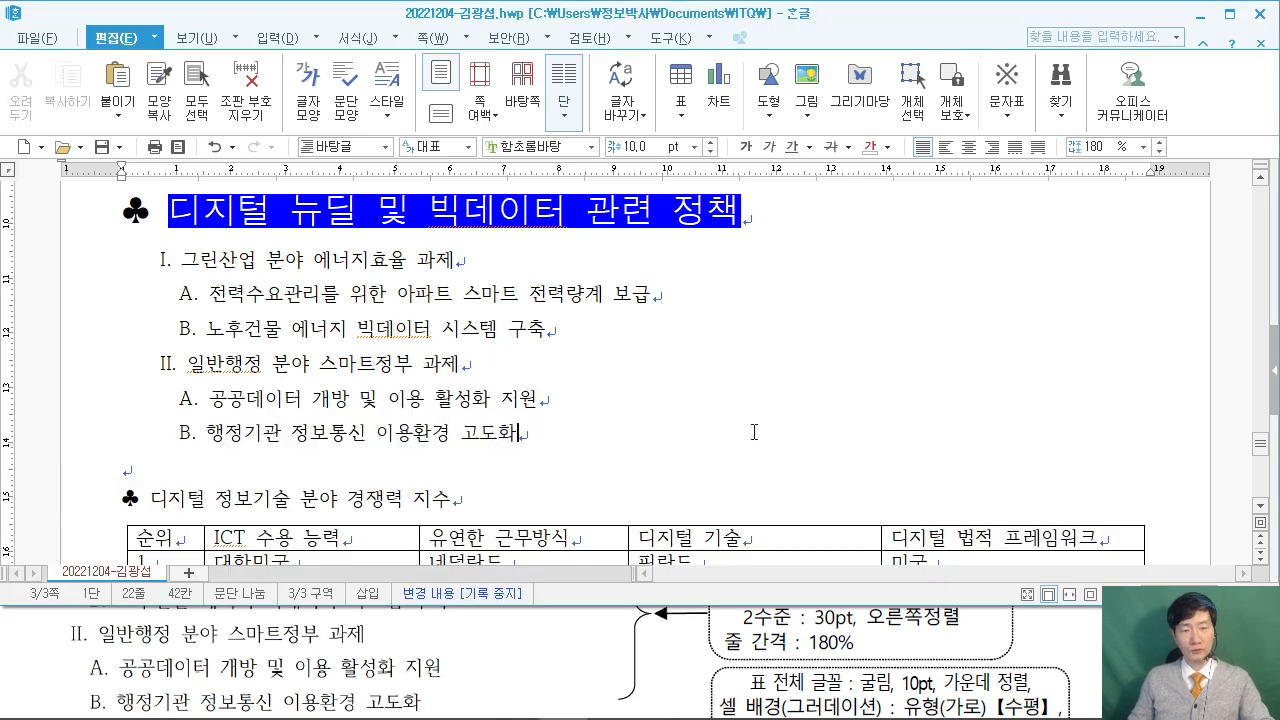
Set the 디지털 정보기술 분야 경쟁력 지수 heading to 돋움 at 18 pt.
scroll(790, 432, up, 3)
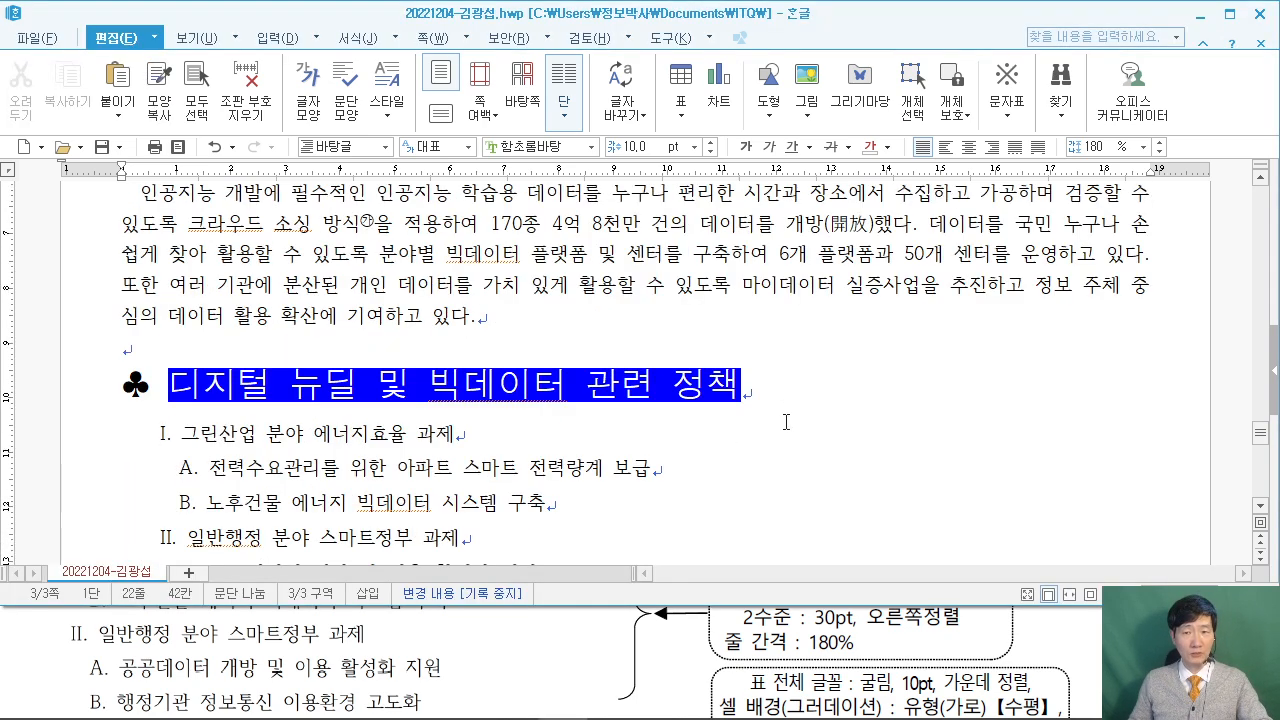
scroll(786, 422, down, 4)
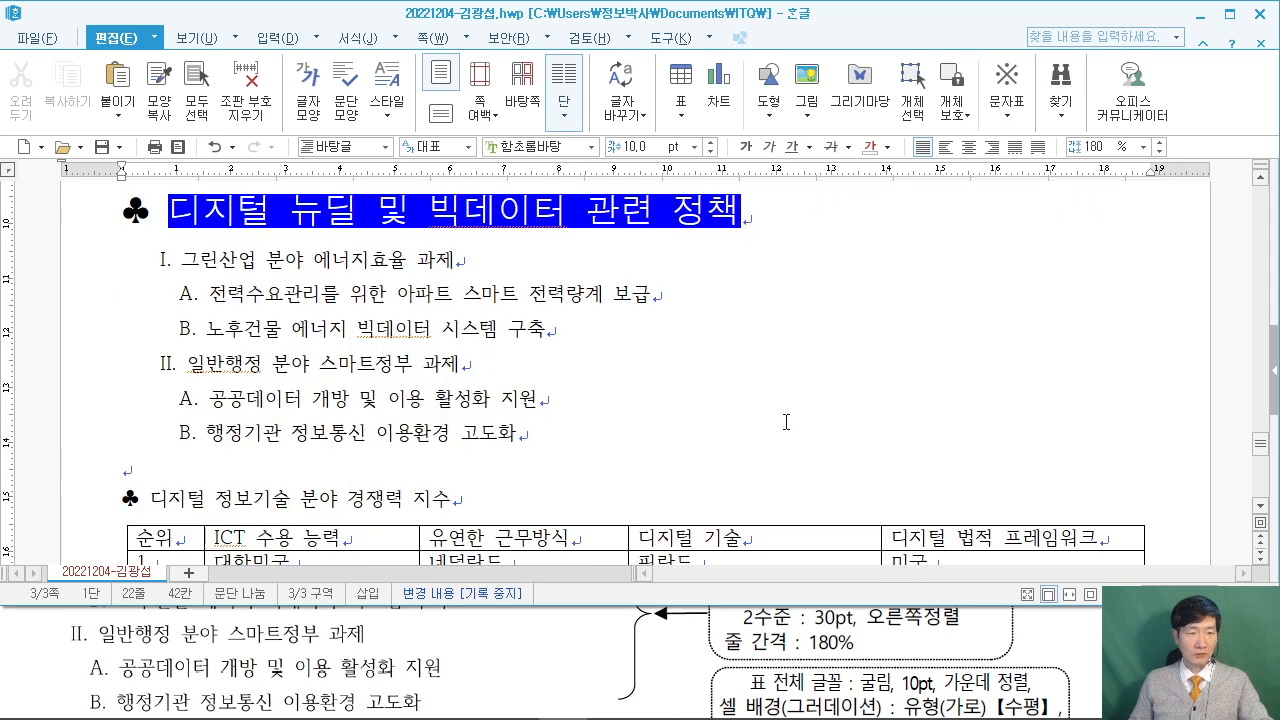
drag(97, 416, 462, 413)
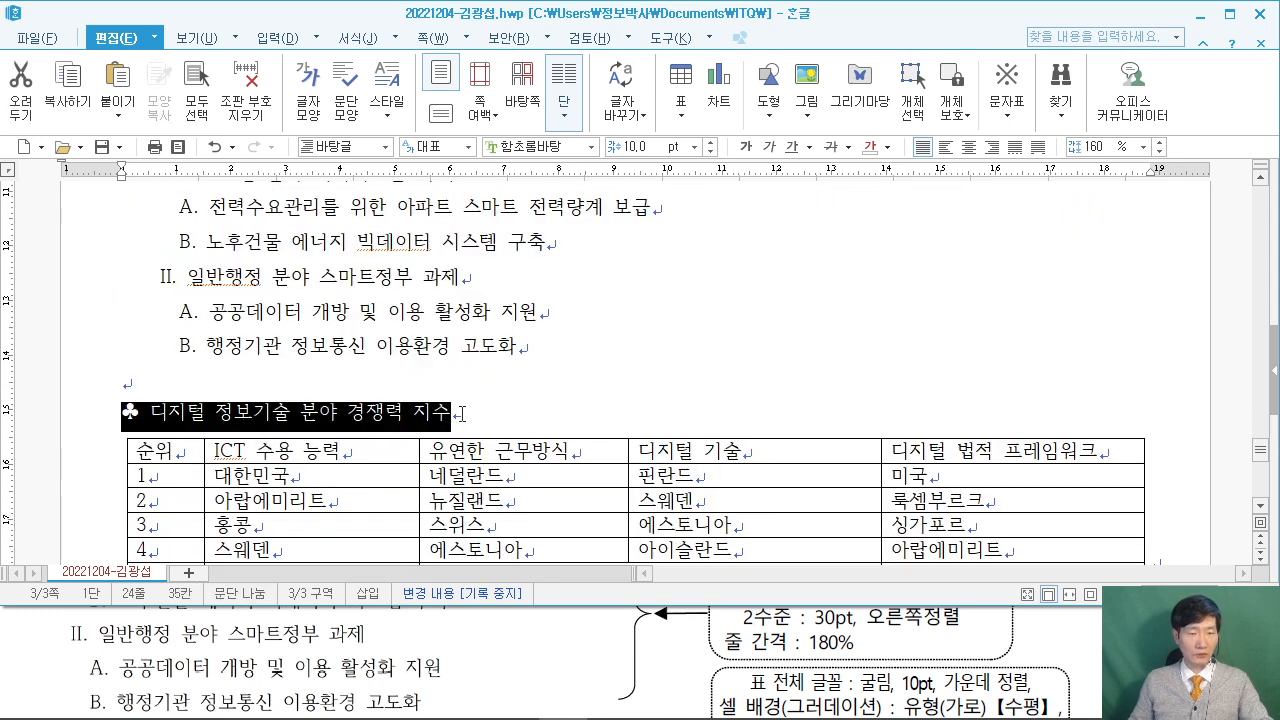
click(18, 640)
scroll(60, 650, down, 3)
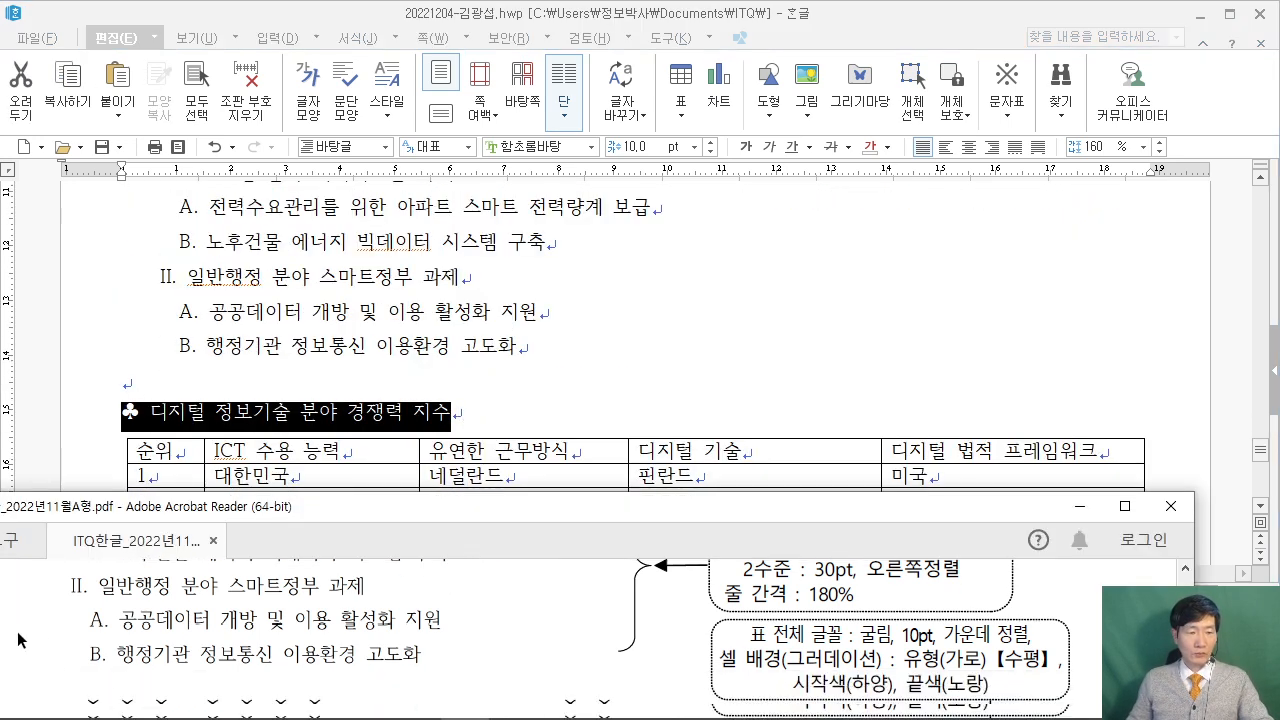
click(645, 148)
click(572, 145)
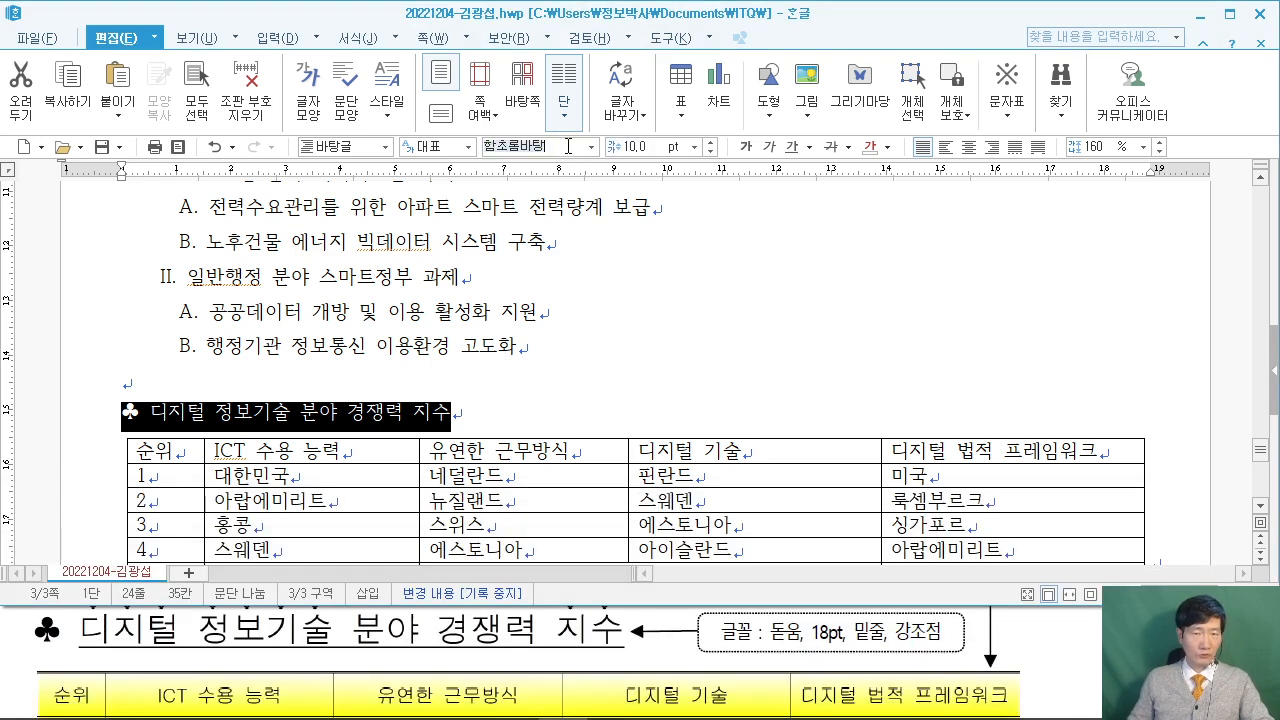
text(돋움)
key(Return)
click(645, 150)
click(554, 444)
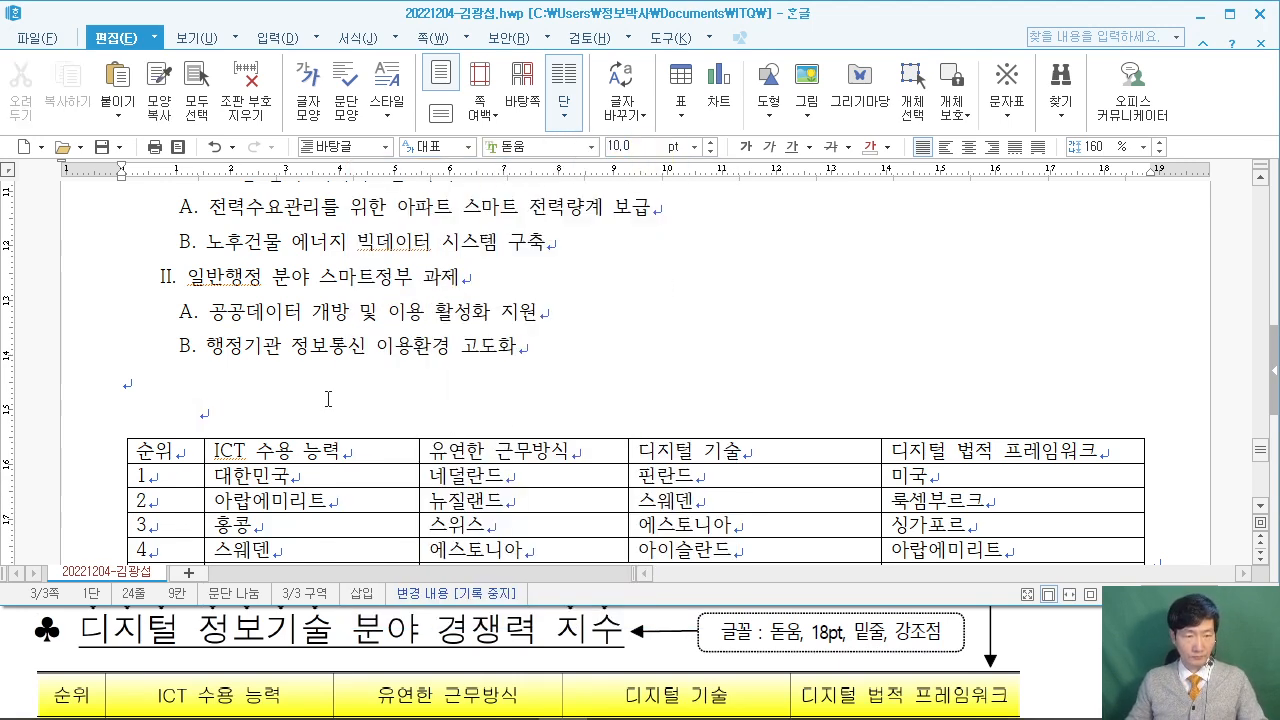
key(ctrl+z)
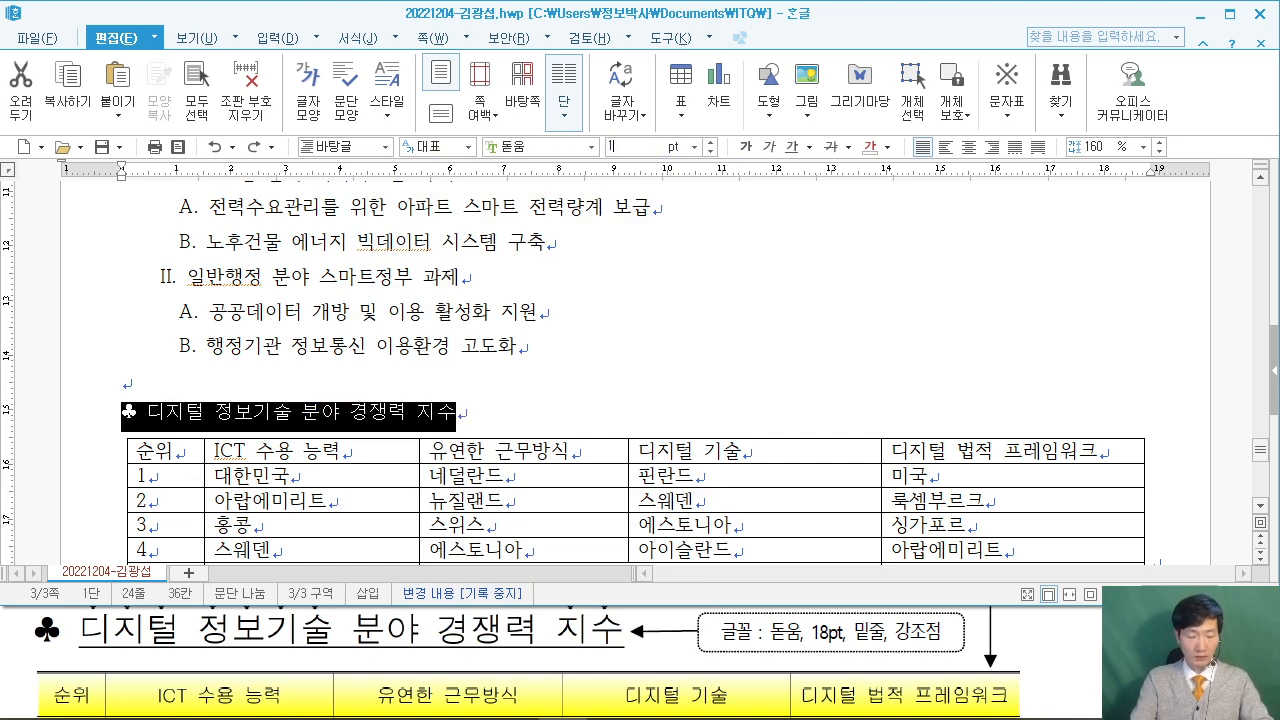
text(18)
key(Return)
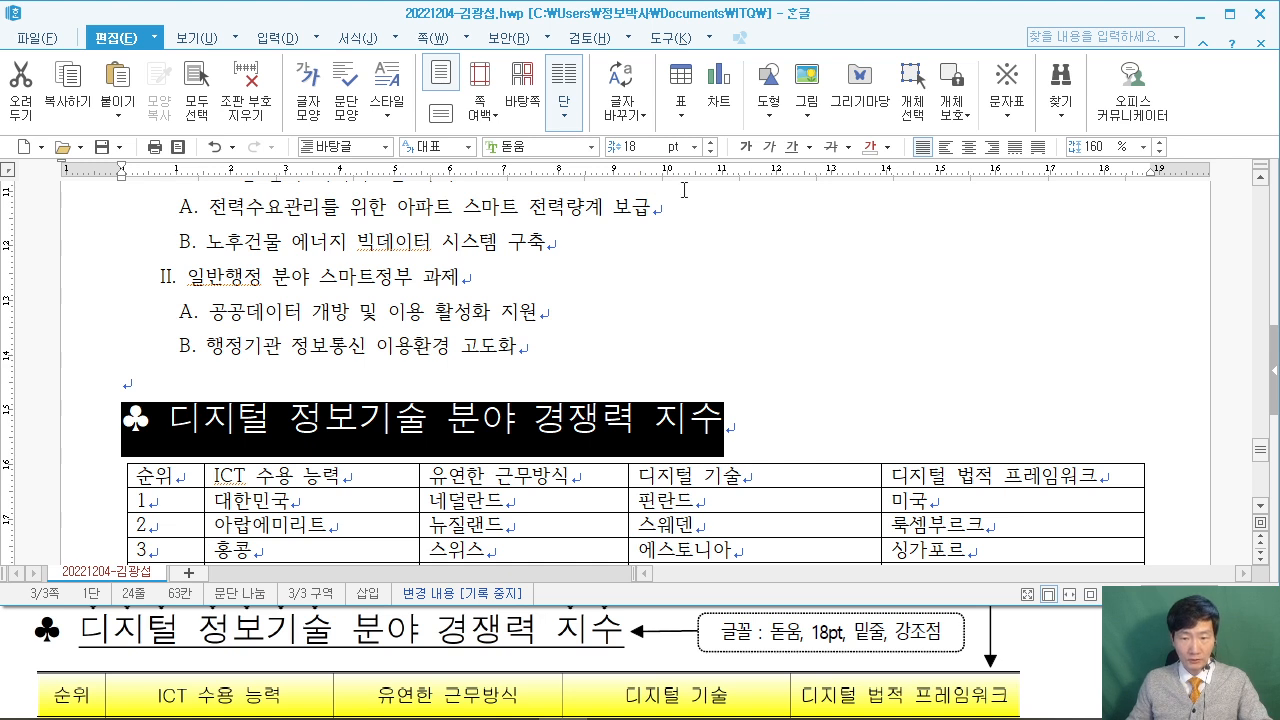
Underline the heading text after the club symbol, check it against the exam PDF, and select its first words.
click(806, 384)
drag(161, 410, 130, 415)
shift+click(742, 420)
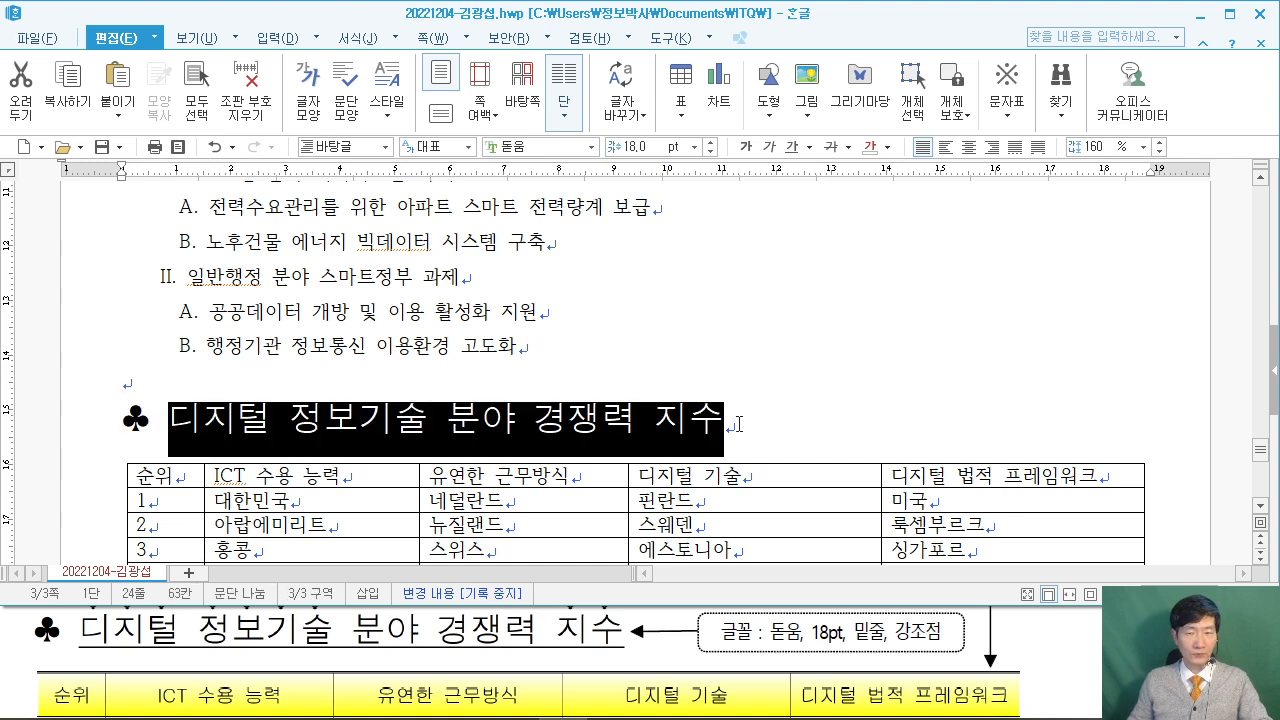
click(790, 147)
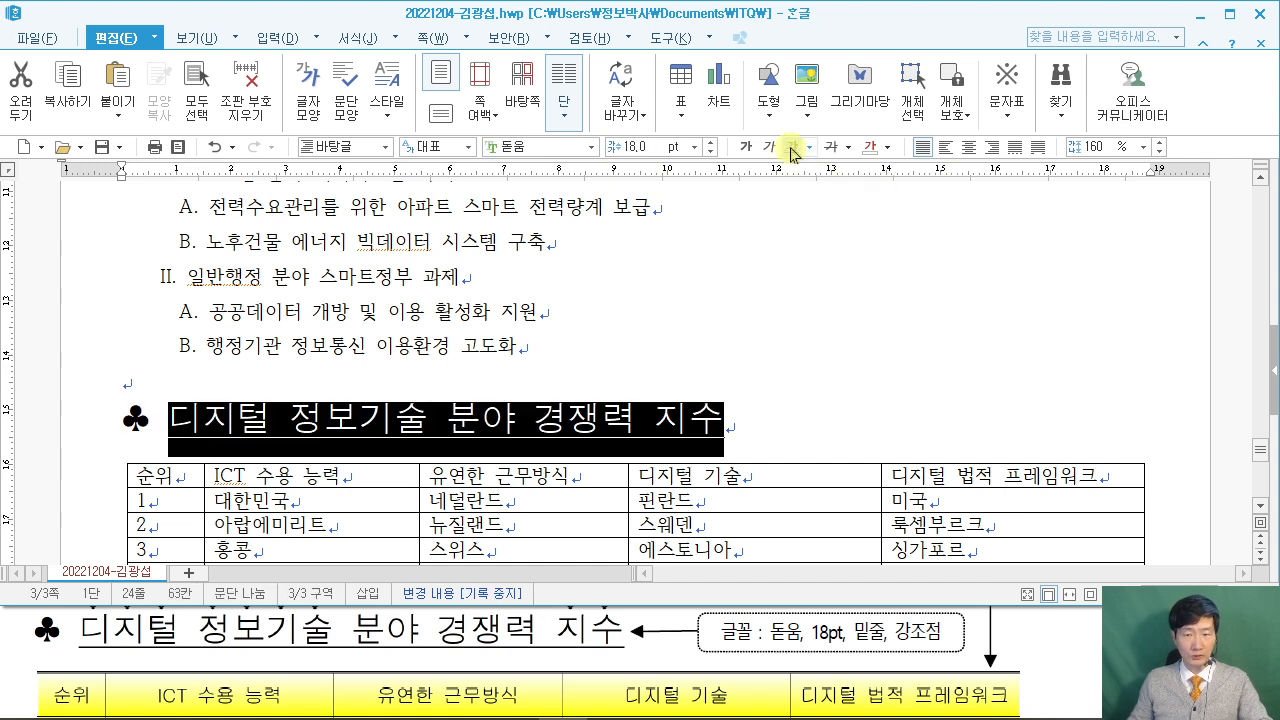
click(777, 412)
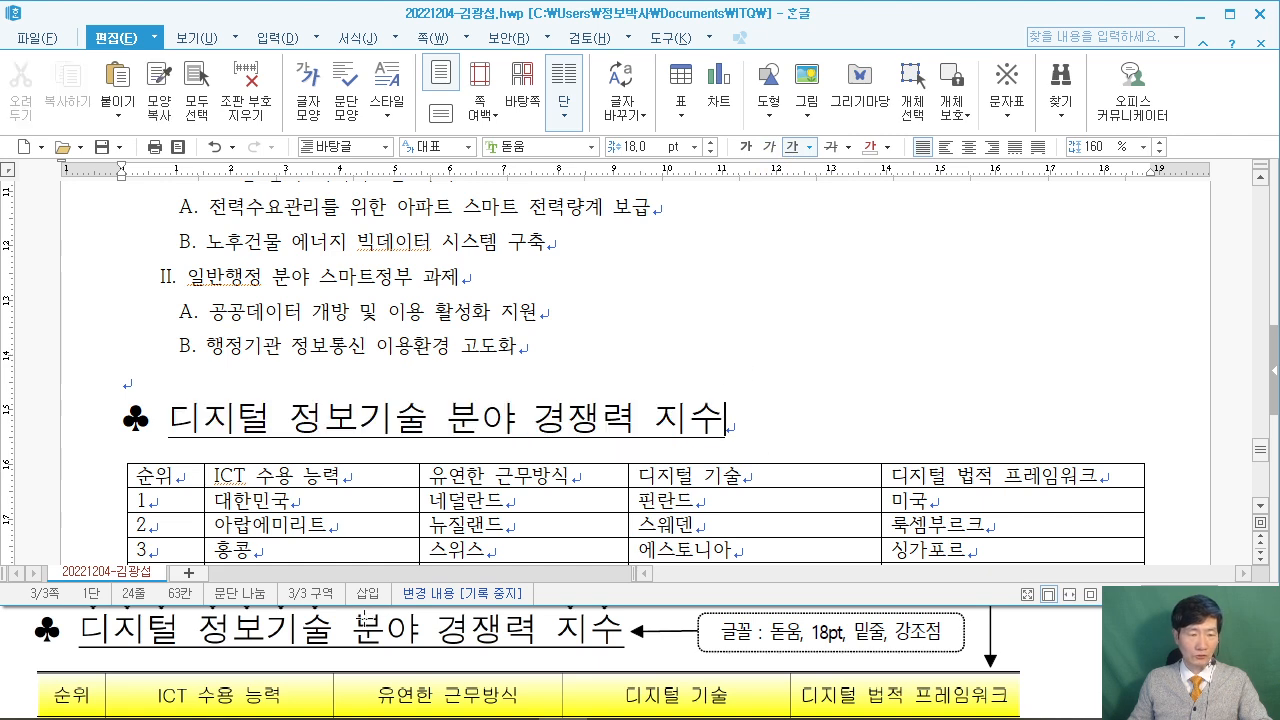
click(8, 665)
click(177, 437)
drag(170, 412, 426, 410)
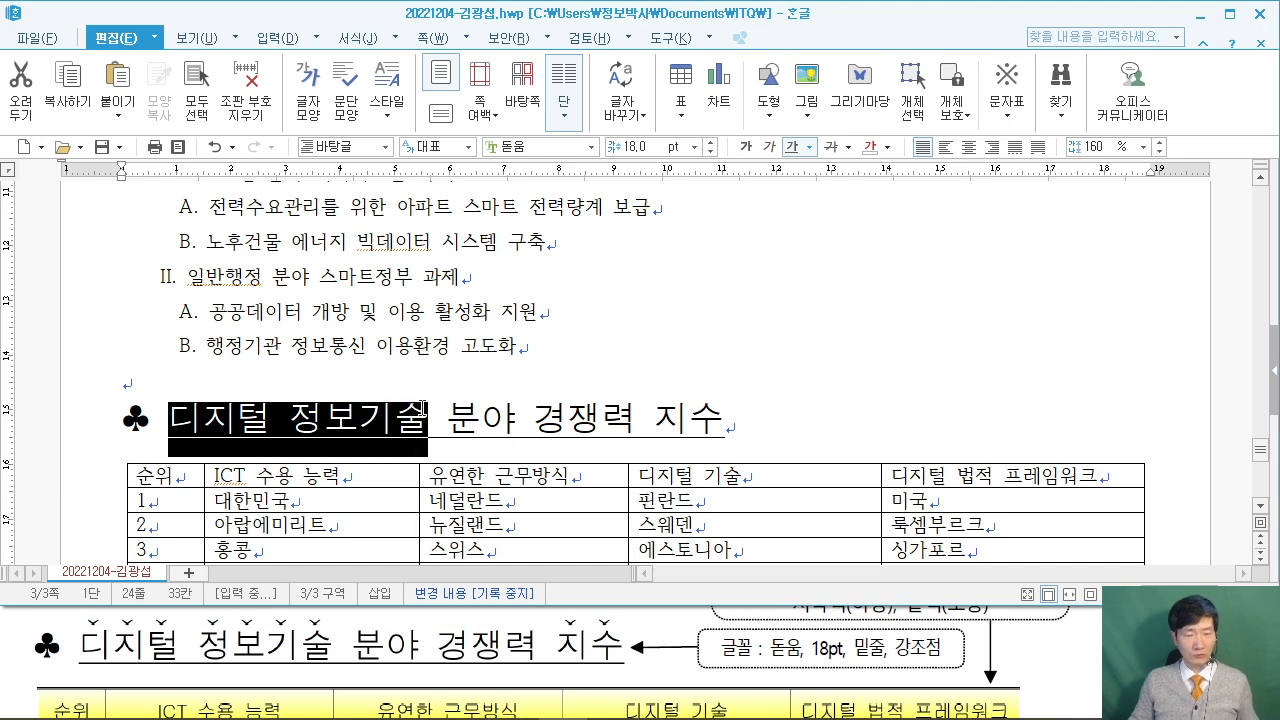
Add dot emphasis marks above the selected first words of the heading.
right_click(368, 425)
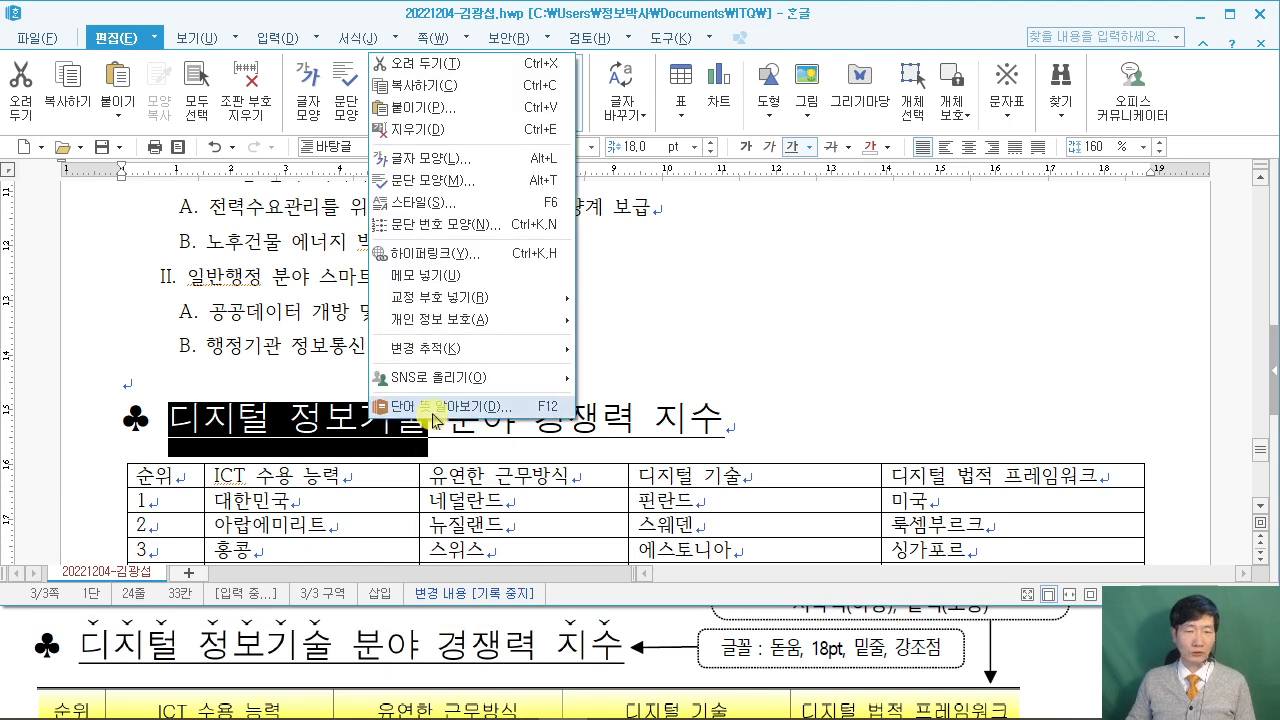
click(496, 173)
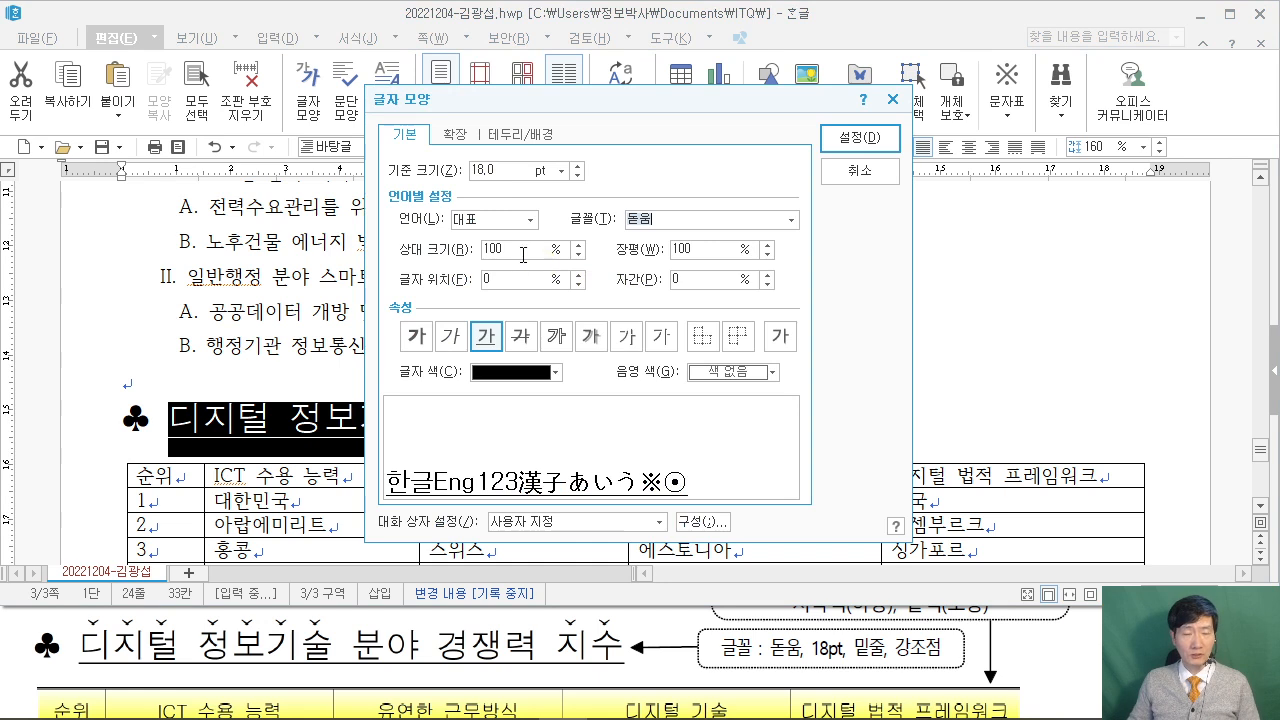
click(453, 141)
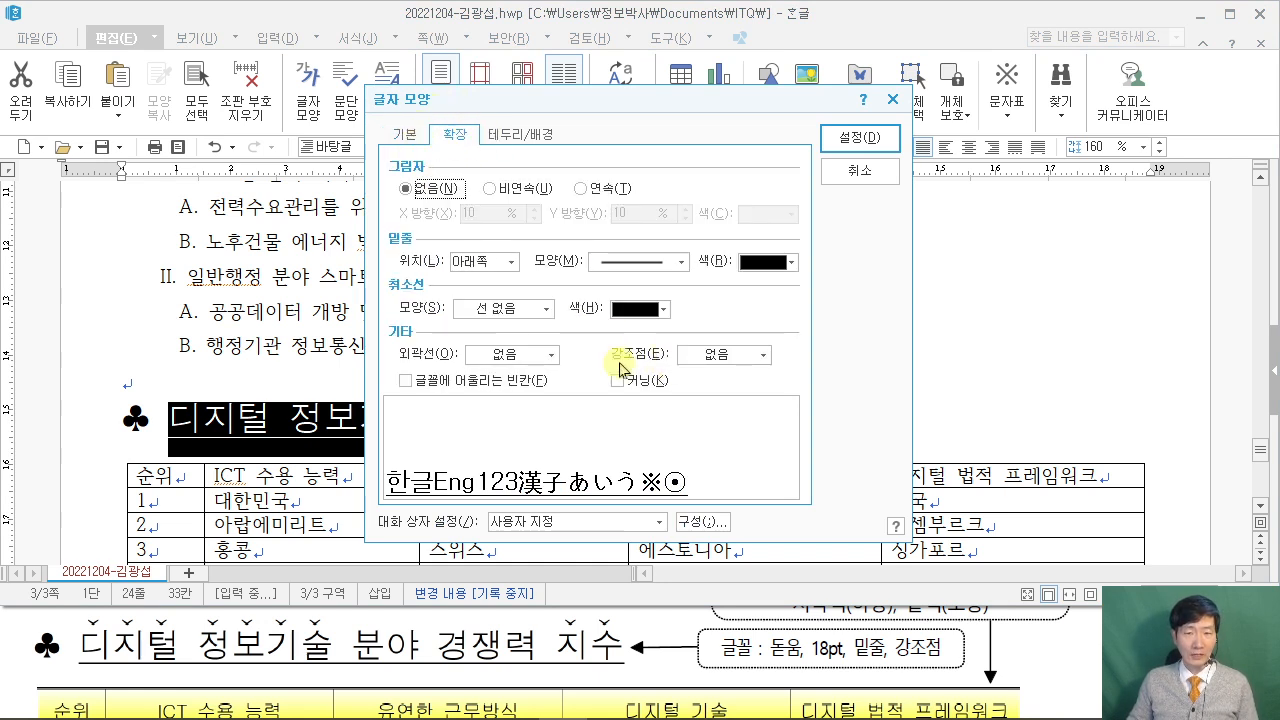
click(762, 356)
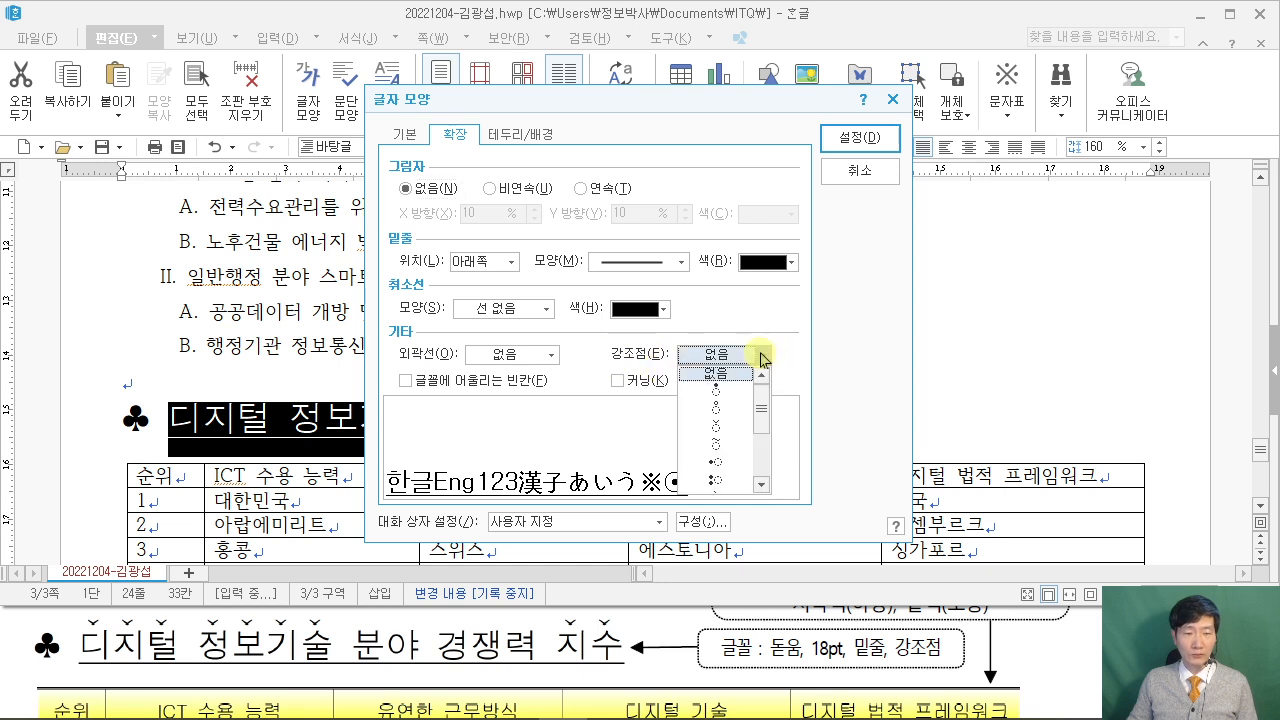
click(730, 430)
click(859, 138)
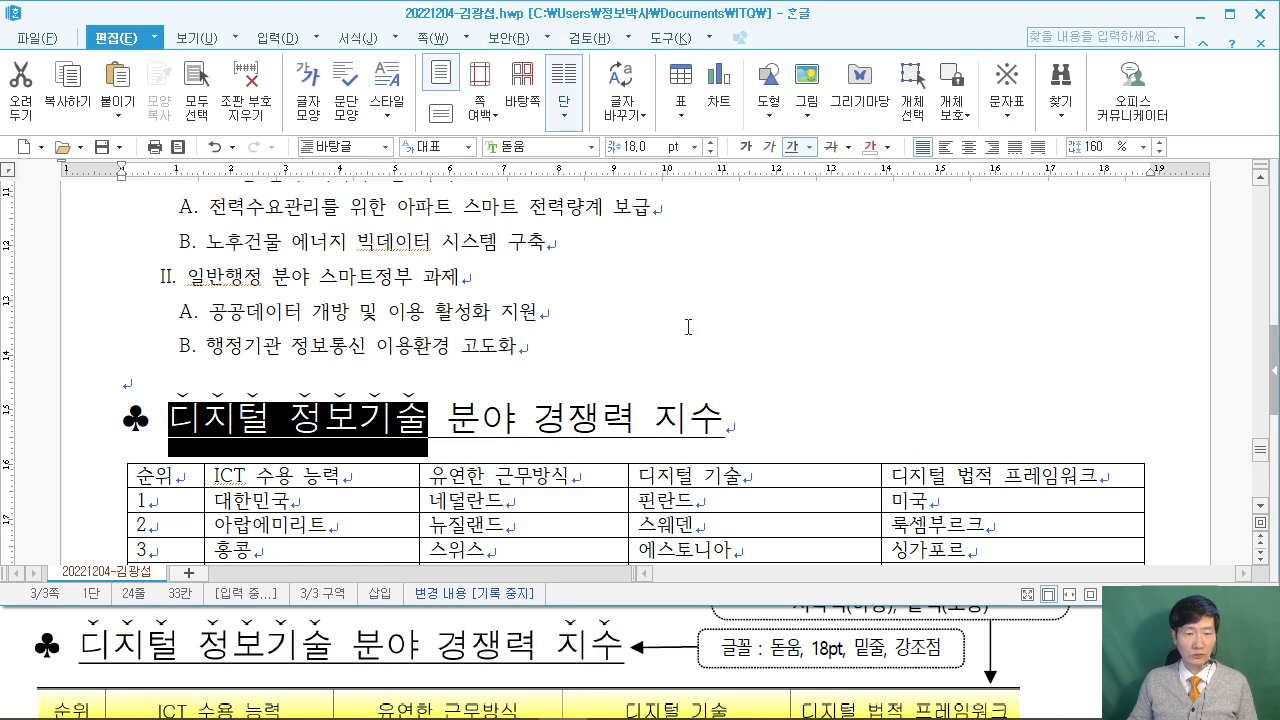
Add the same dot emphasis mark above 지수 at the heading's end.
drag(659, 412, 724, 418)
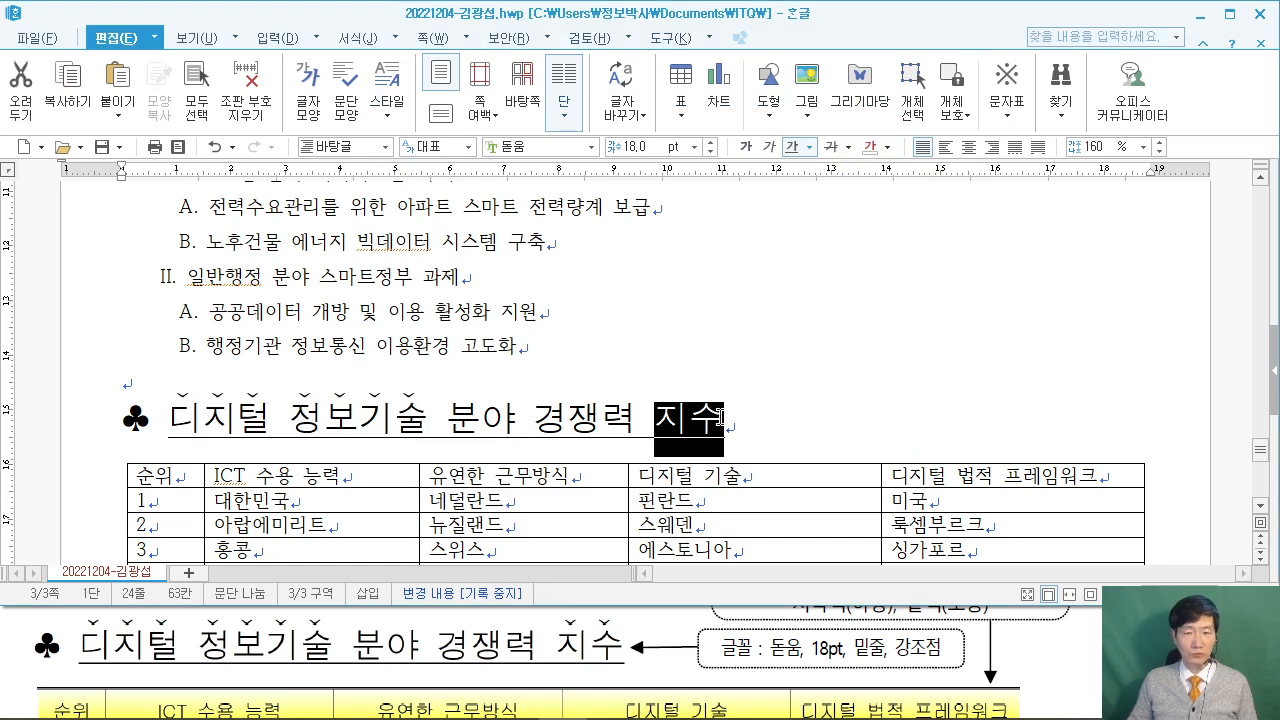
right_click(691, 420)
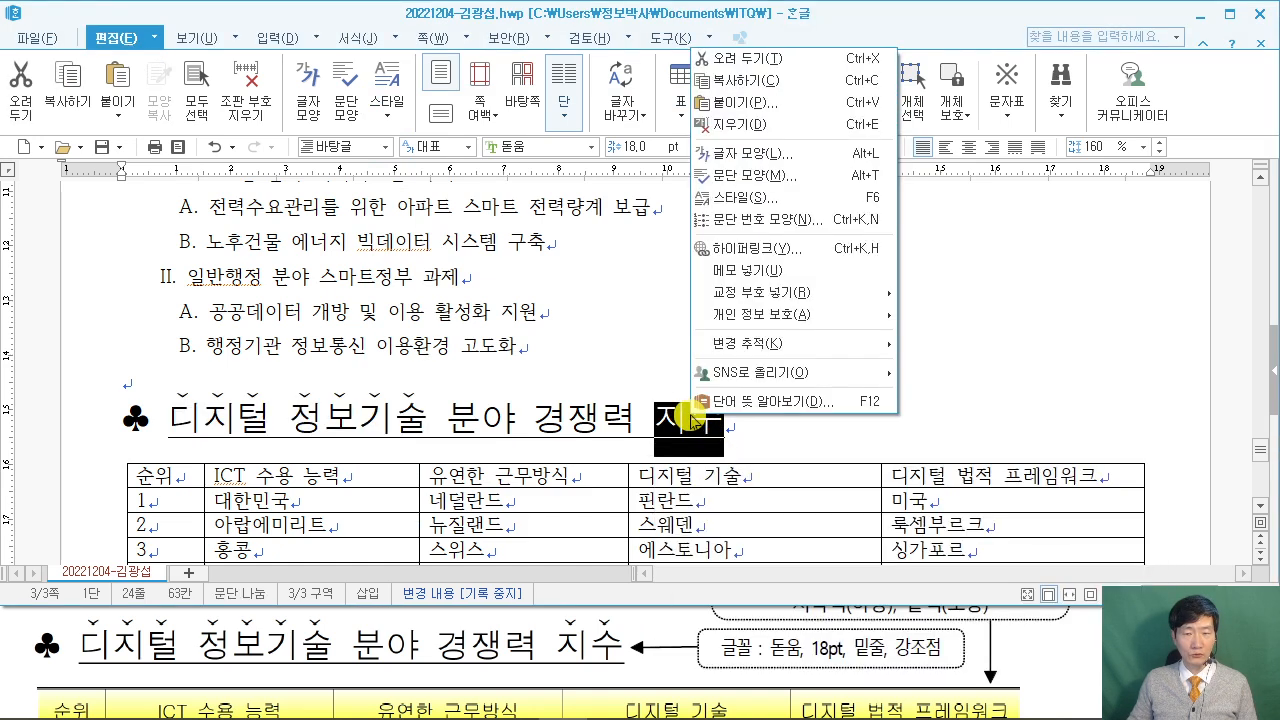
click(787, 162)
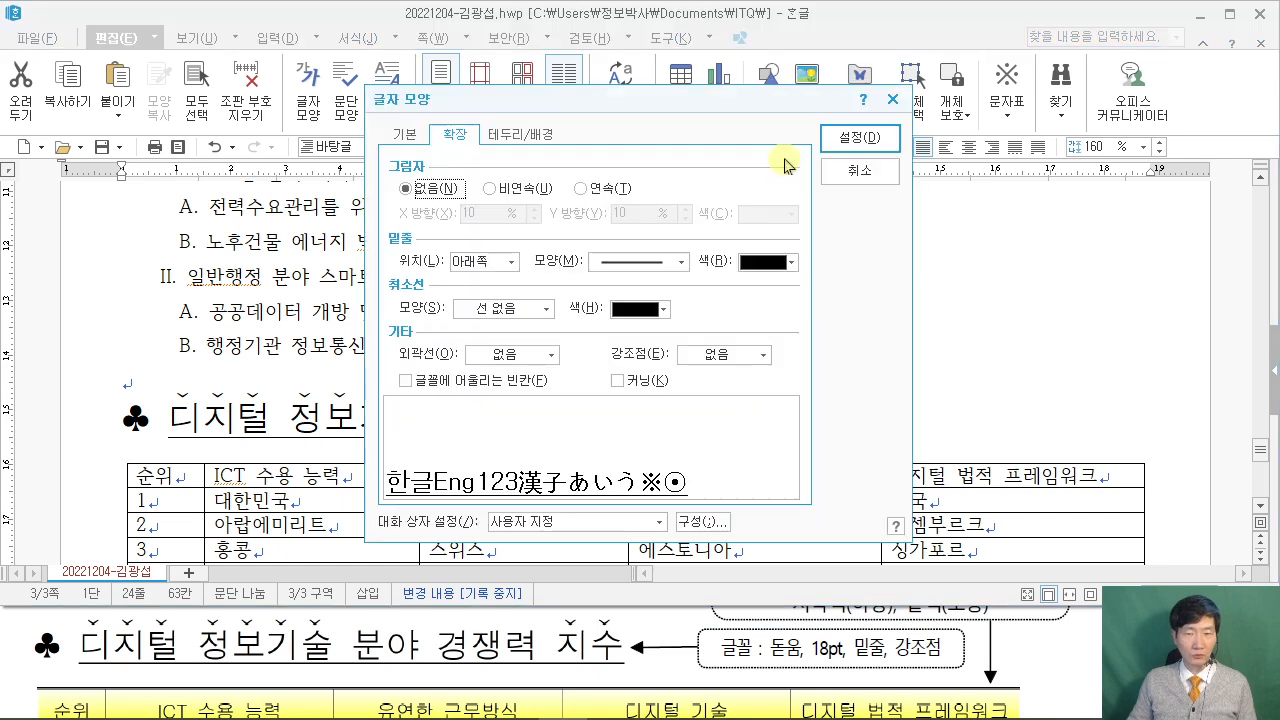
click(740, 356)
click(737, 426)
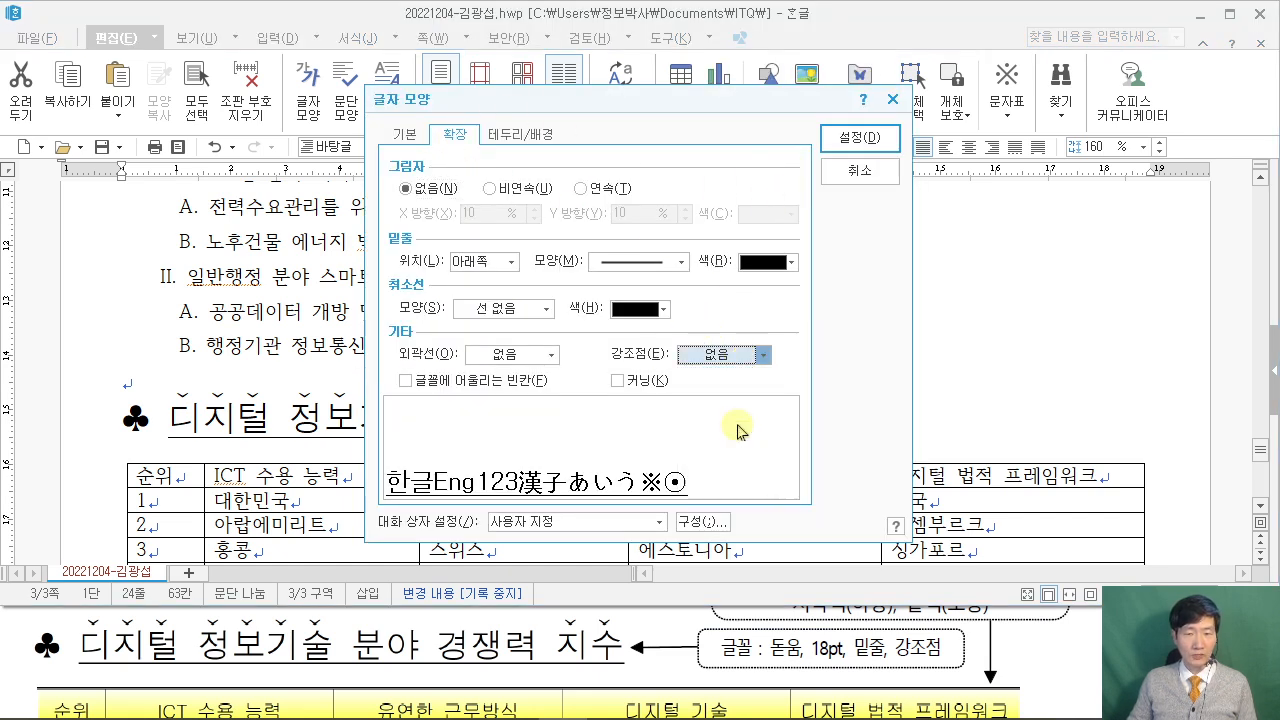
click(858, 137)
click(893, 285)
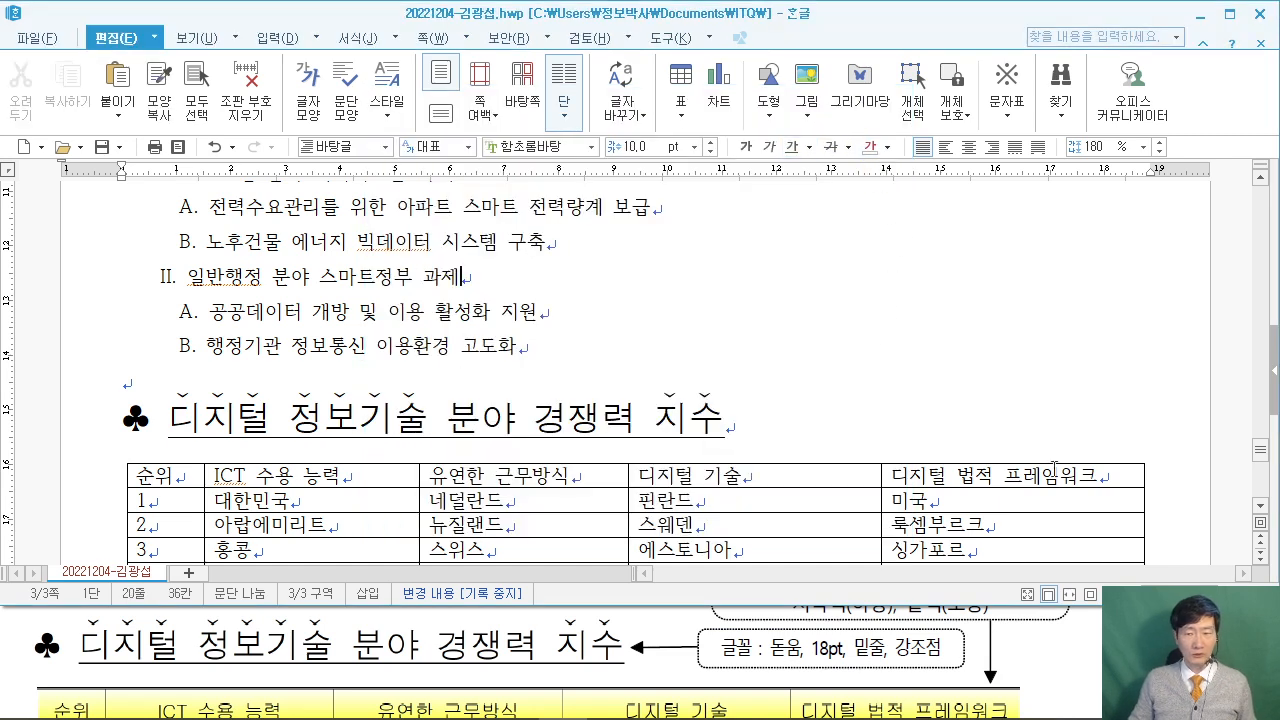
key(alt+Tab)
Select all ranking table cells and remove the table's left and right outer borders.
scroll(552, 640, down, 3)
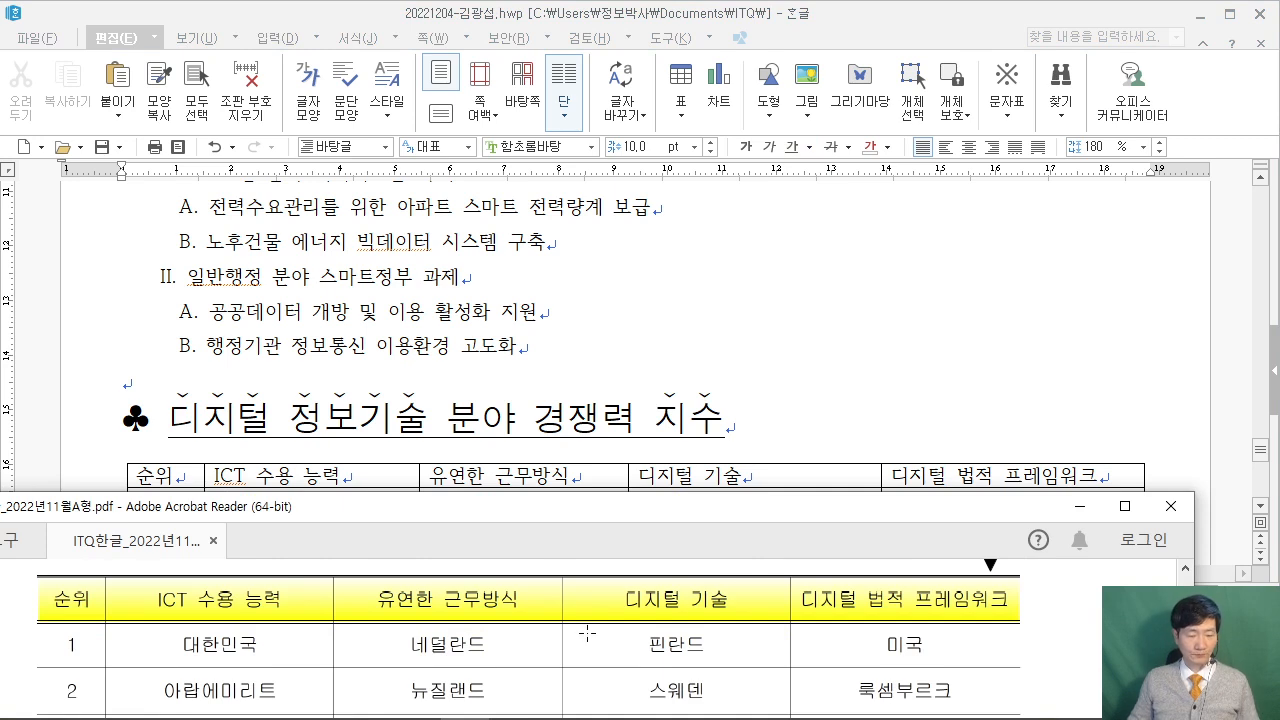
scroll(587, 632, down, 1)
scroll(587, 632, down, 1)
key(alt+Tab)
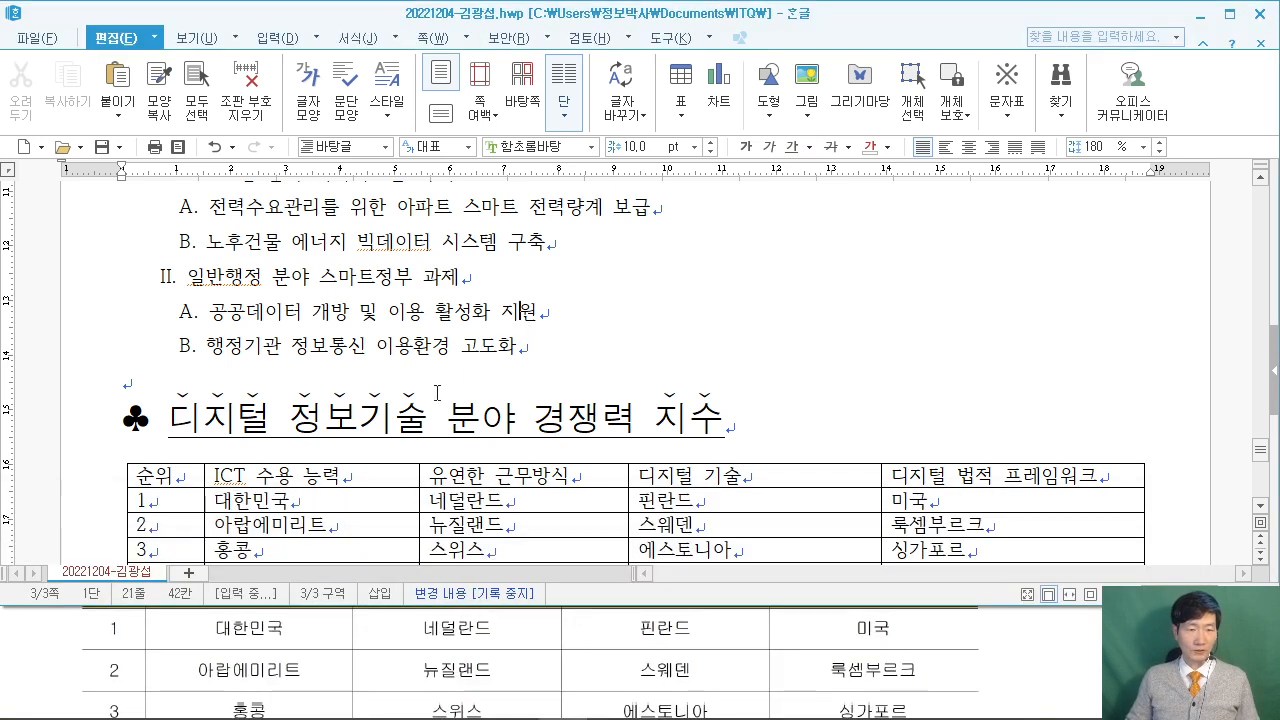
scroll(230, 392, down, 2)
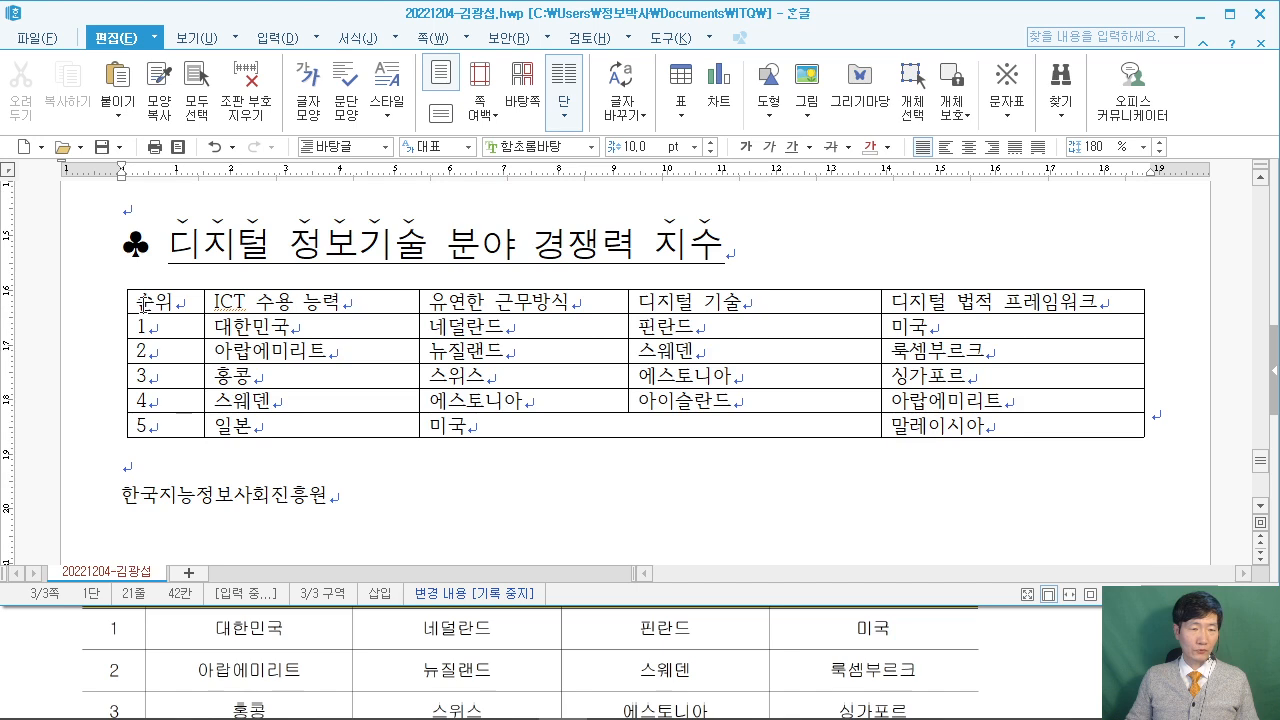
drag(150, 301, 1126, 428)
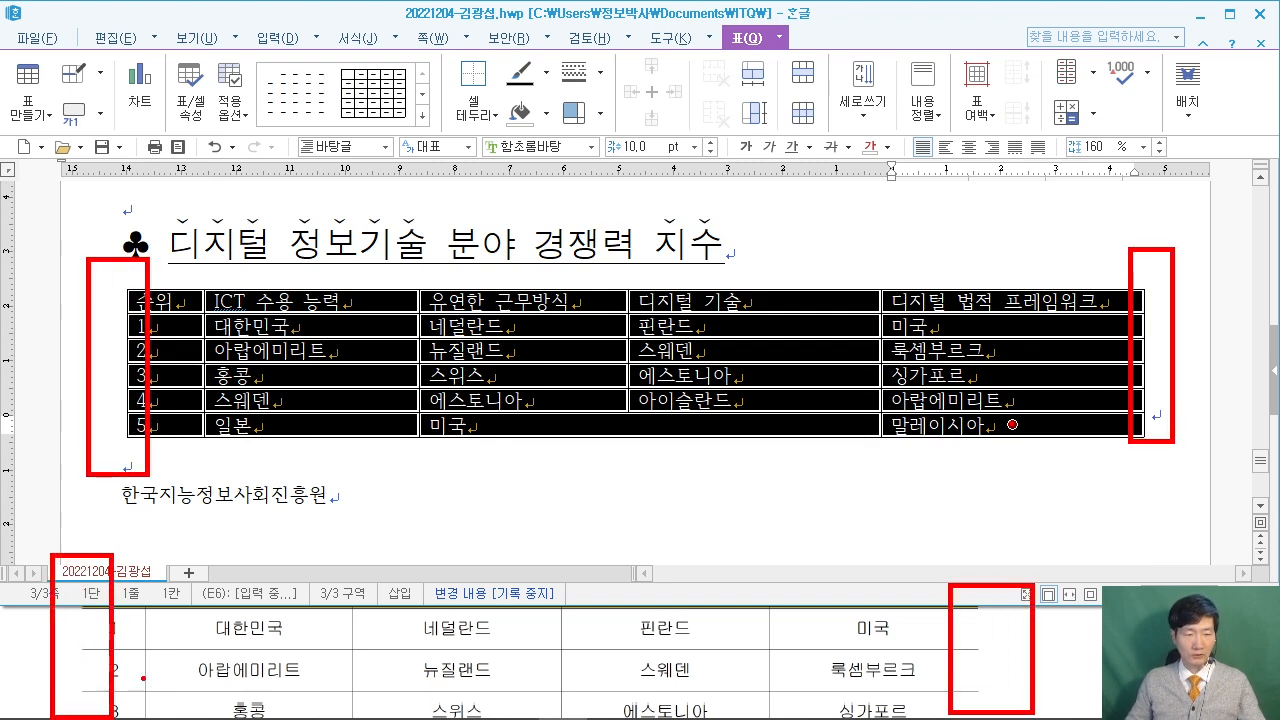
mouse_move(676, 94)
mouse_down()
mouse_move(676, 192)
mouse_move(800, 192)
mouse_up()
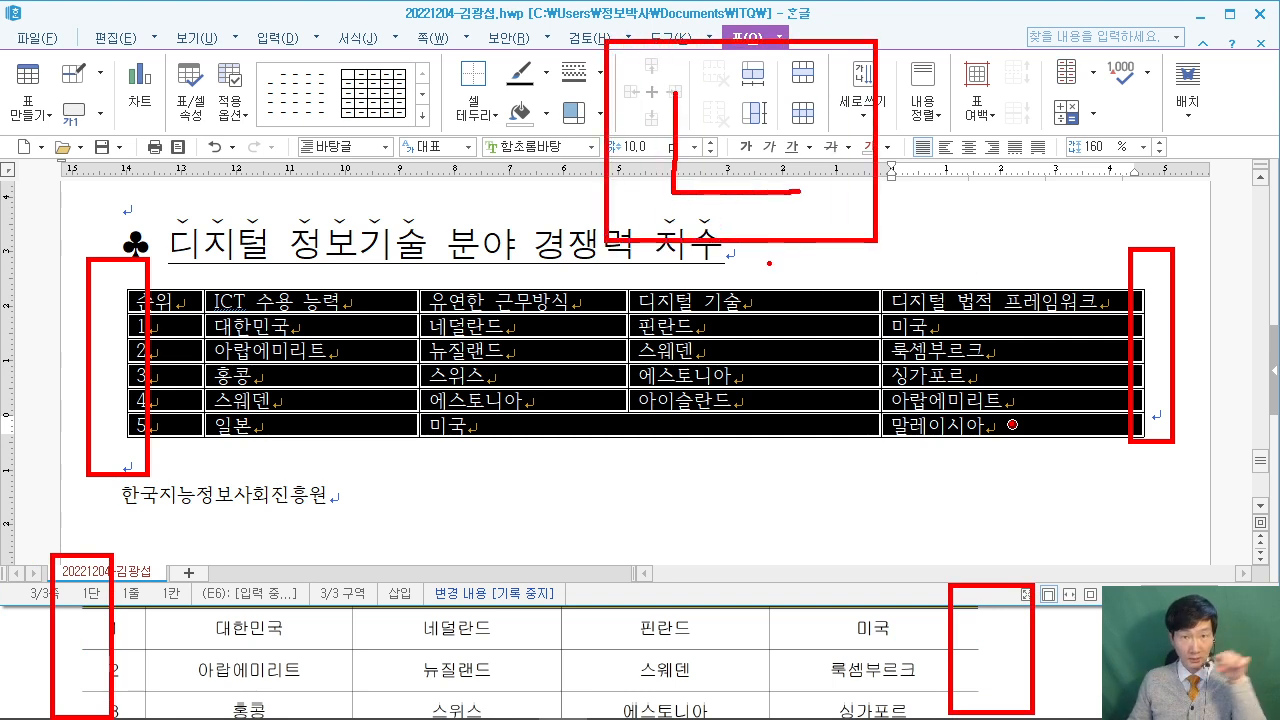
key(Escape)
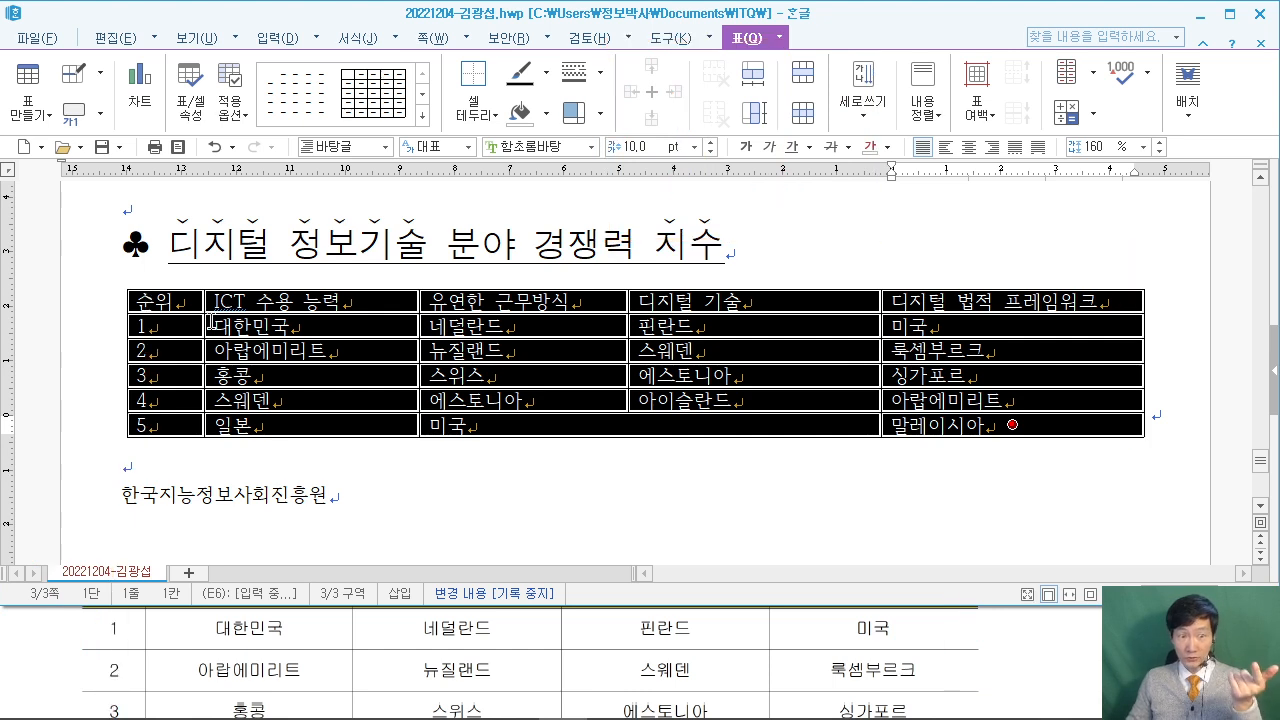
key(l)
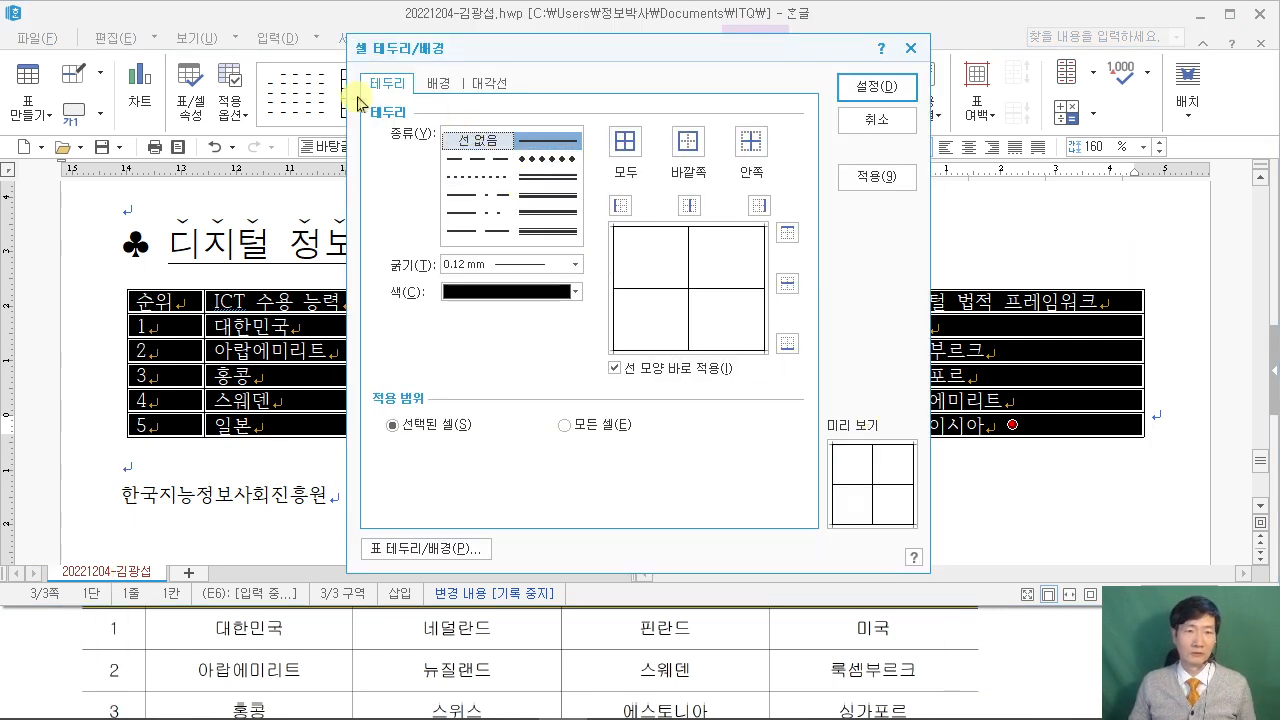
click(478, 143)
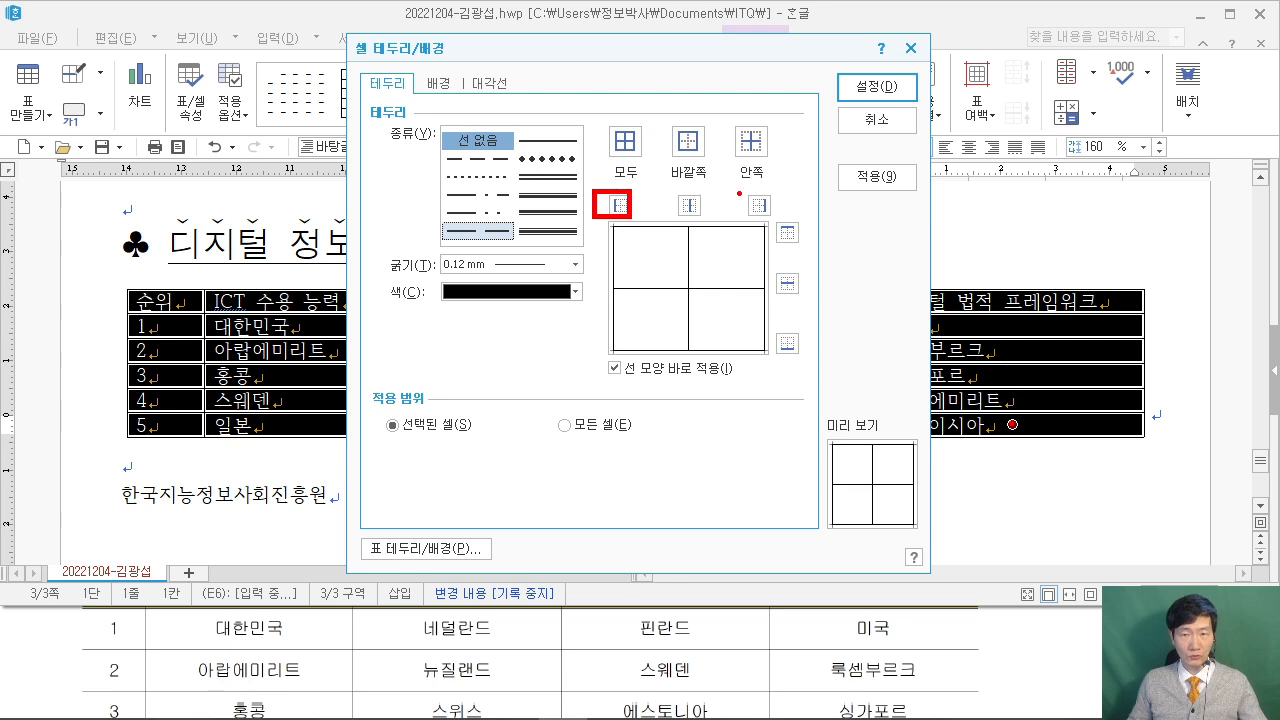
click(620, 205)
click(762, 206)
click(878, 90)
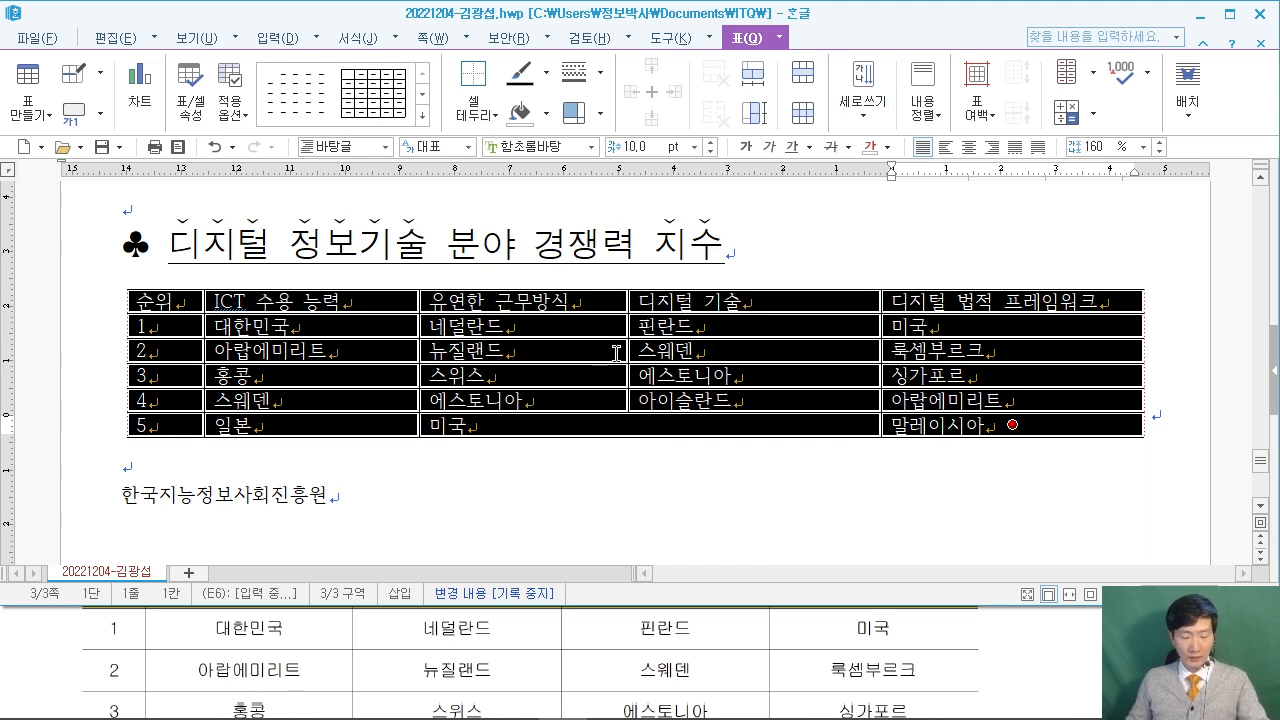
Apply double-line borders to the table's top and bottom edges.
key(l)
click(573, 184)
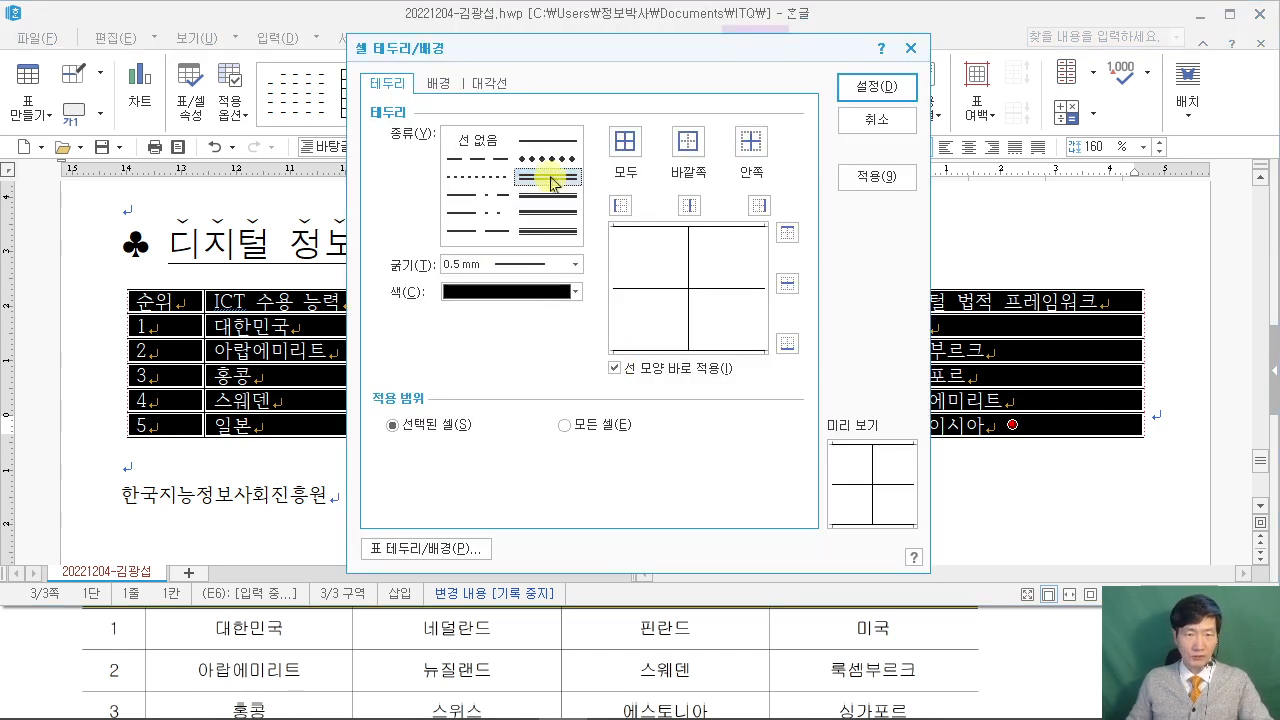
click(788, 233)
click(788, 343)
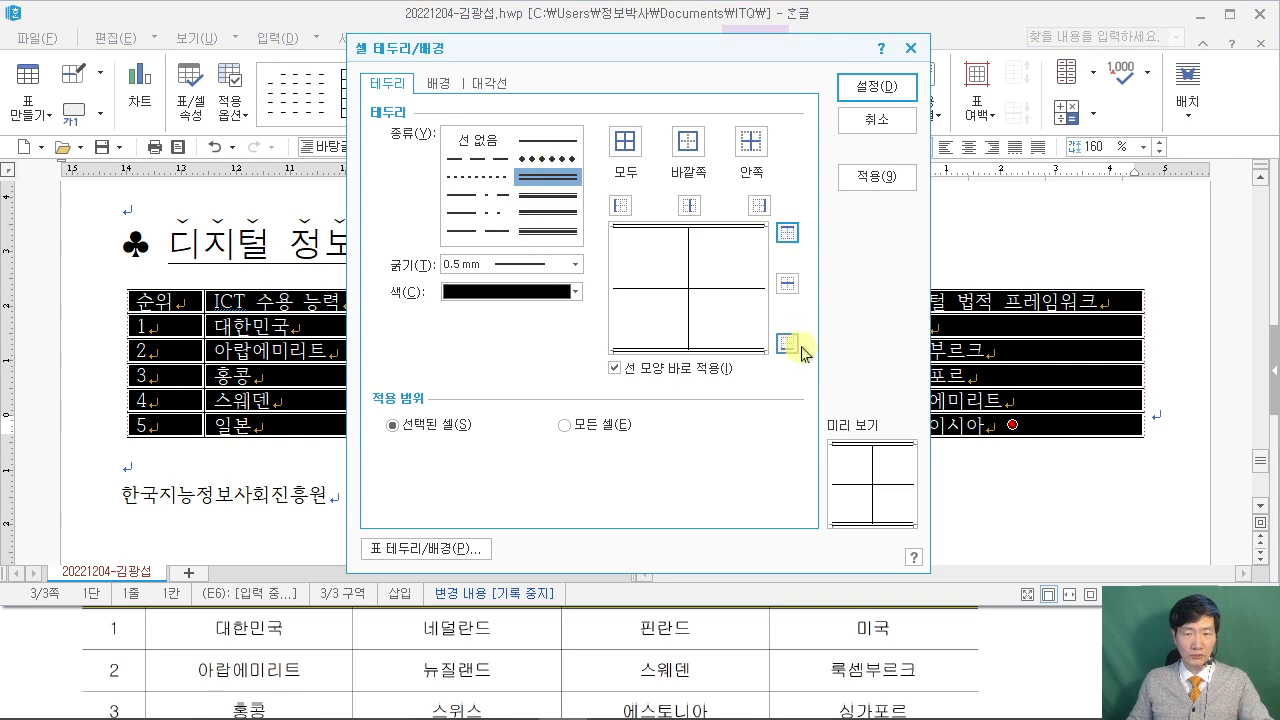
click(788, 284)
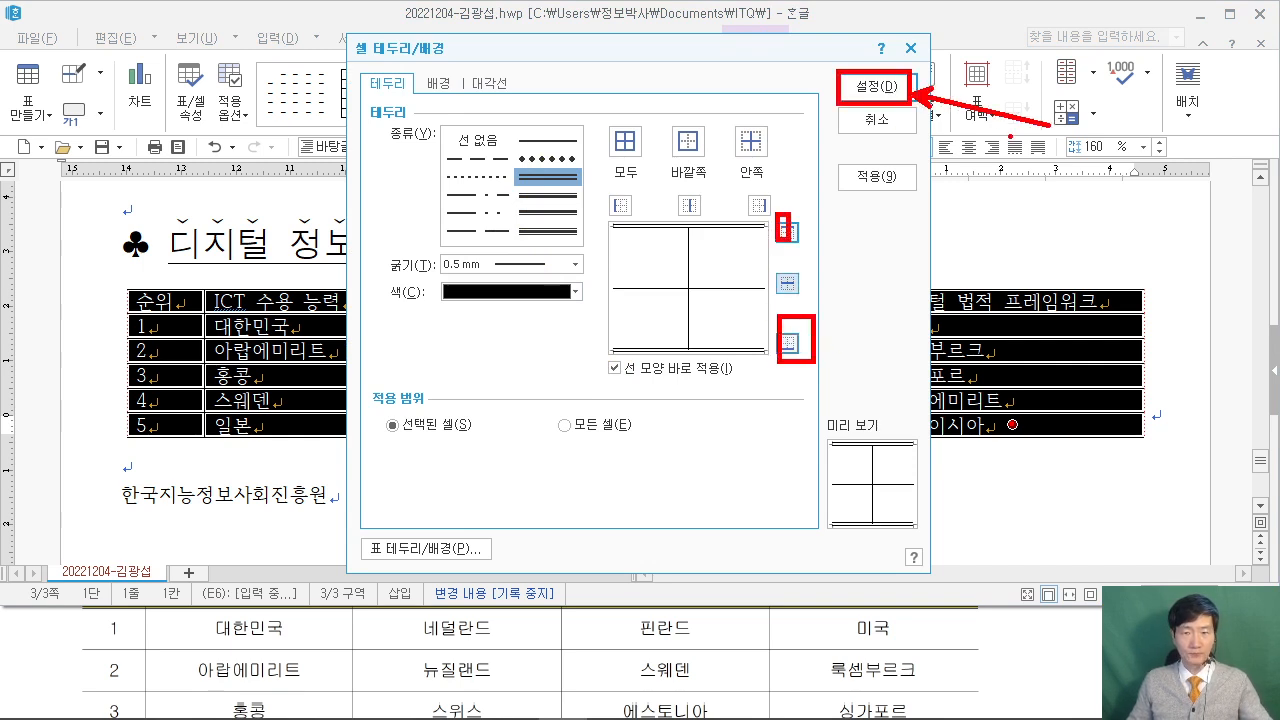
click(876, 87)
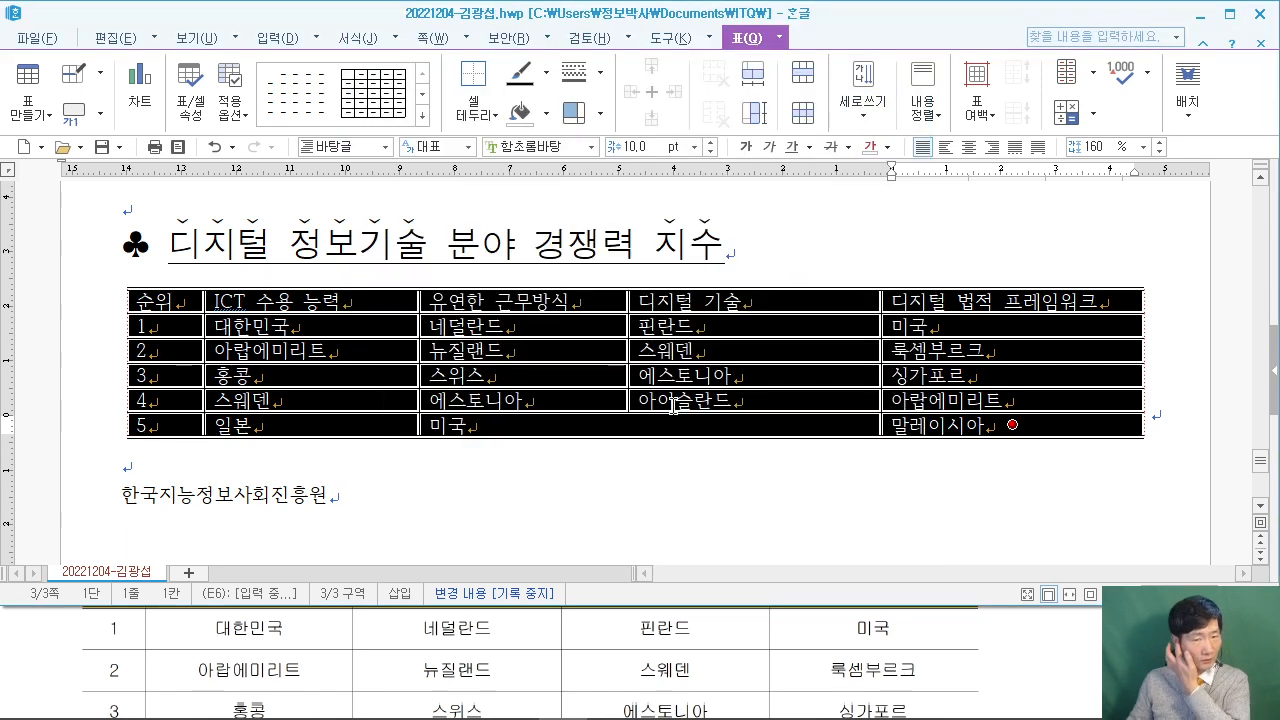
Set all table text to 굴림 and centre it in every cell.
click(1055, 687)
scroll(1055, 685, up, 4)
scroll(1055, 679, up, 1)
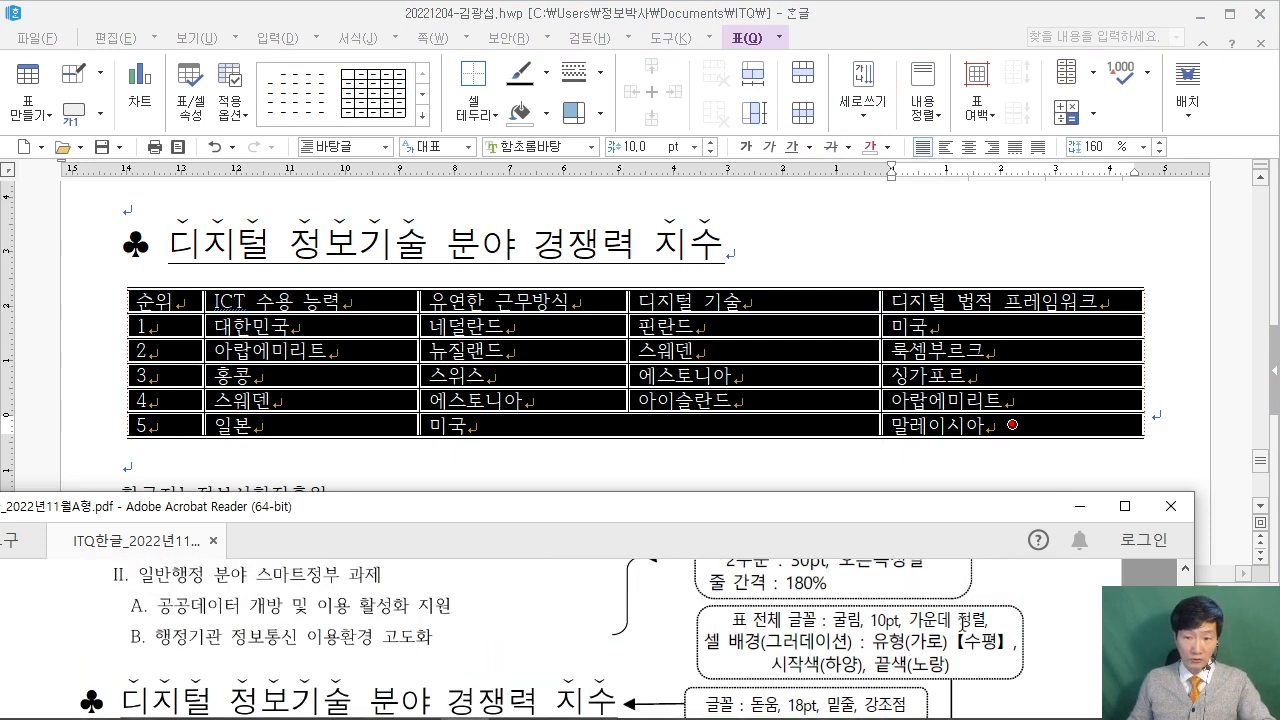
click(530, 150)
click(530, 147)
text(굴림)
key(Return)
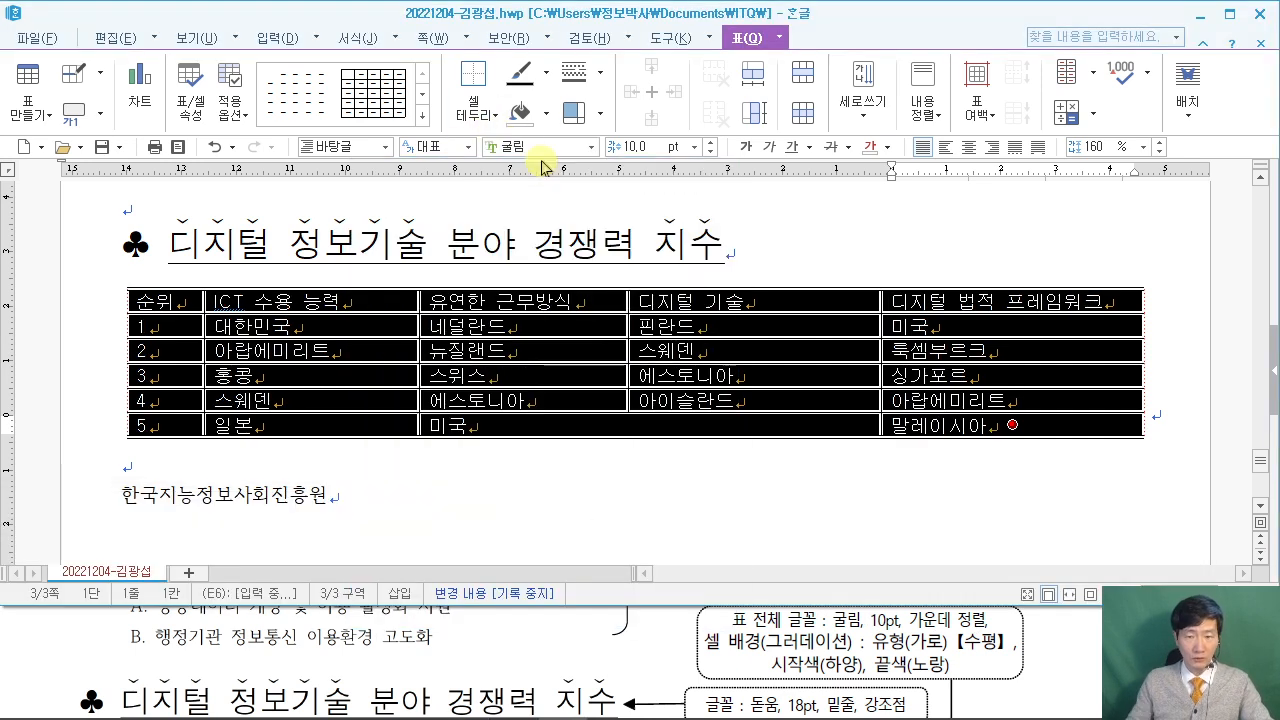
click(968, 147)
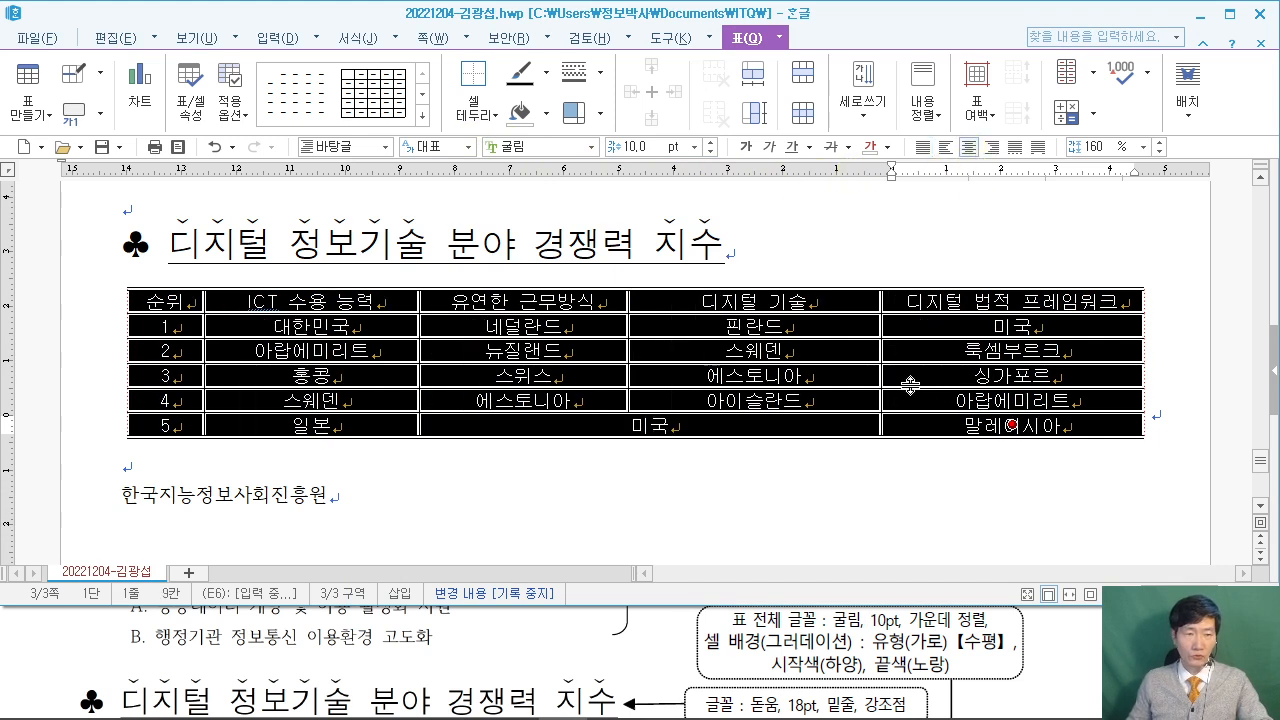
Review the sample table in the exam PDF, then return to the Hangul document.
click(1075, 657)
scroll(1075, 657, down, 3)
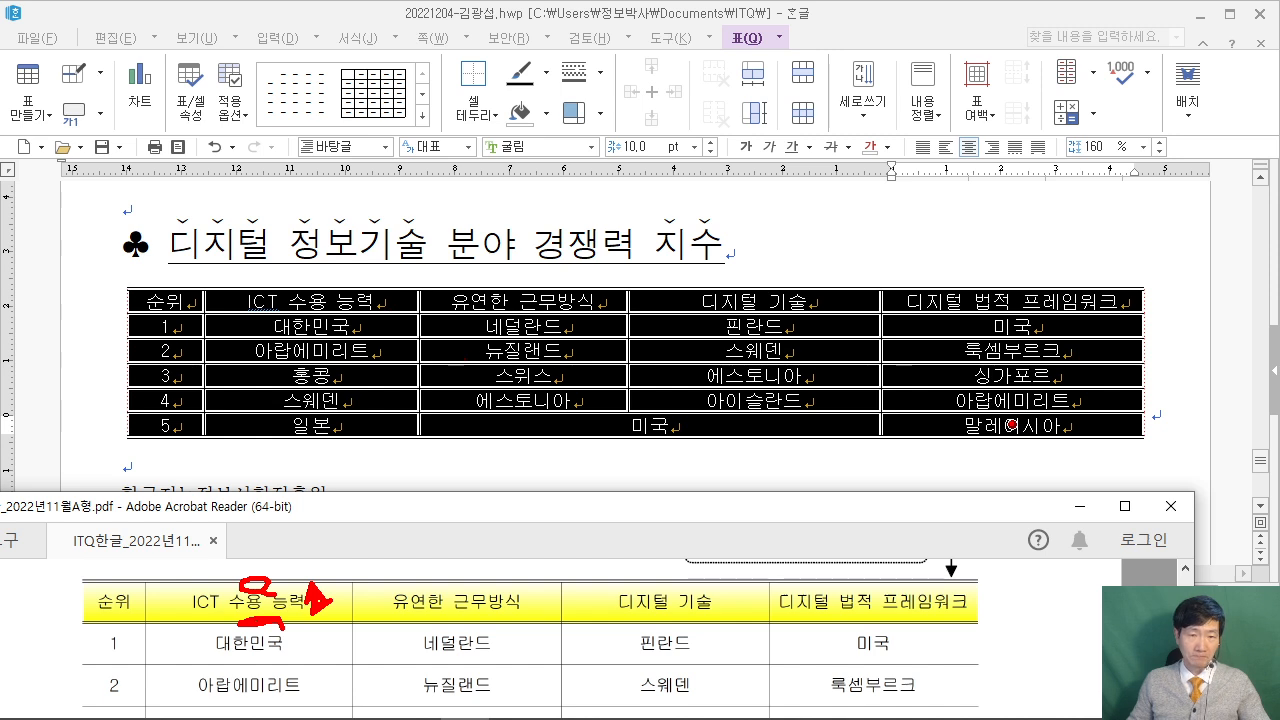
mouse_move(306, 102)
mouse_down()
mouse_move(508, 272)
mouse_move(584, 282)
mouse_up()
drag(372, 158, 398, 198)
mouse_move(430, 152)
mouse_down()
mouse_move(418, 232)
mouse_move(462, 242)
mouse_up()
mouse_move(392, 196)
mouse_down()
mouse_move(456, 190)
mouse_move(492, 238)
mouse_up()
mouse_move(512, 250)
mouse_down()
mouse_move(552, 250)
mouse_move(578, 232)
mouse_up()
drag(700, 130, 690, 222)
drag(632, 190, 738, 192)
mouse_move(770, 84)
mouse_down()
mouse_move(834, 266)
mouse_move(996, 270)
mouse_up()
drag(893, 112, 893, 248)
drag(880, 226, 906, 226)
mouse_move(1046, 185)
mouse_down()
mouse_move(1062, 148)
mouse_move(1108, 168)
mouse_up()
drag(1098, 150, 1168, 204)
mouse_move(1174, 170)
mouse_down()
mouse_move(1206, 168)
mouse_move(1222, 232)
mouse_up()
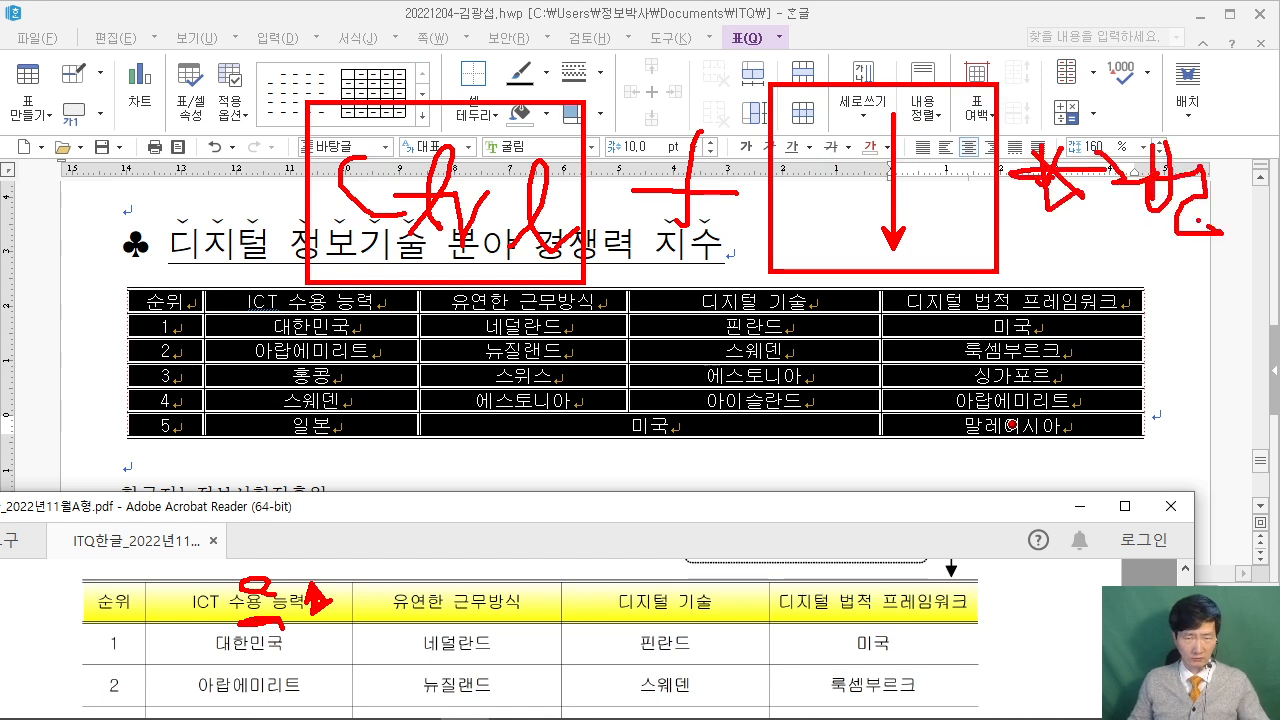
key(Escape)
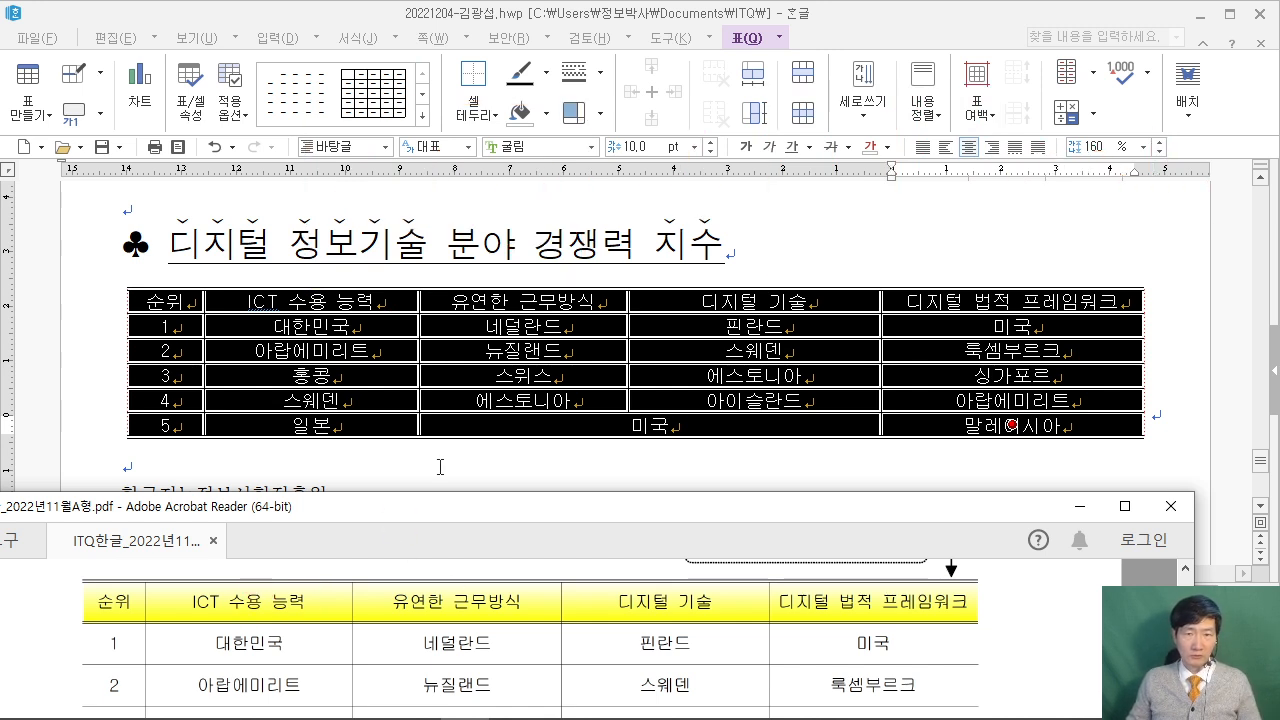
click(684, 14)
Make all table rows taller with Ctrl+Down twice, then select the header row.
key(ctrl+Down)
key(ctrl+Down)
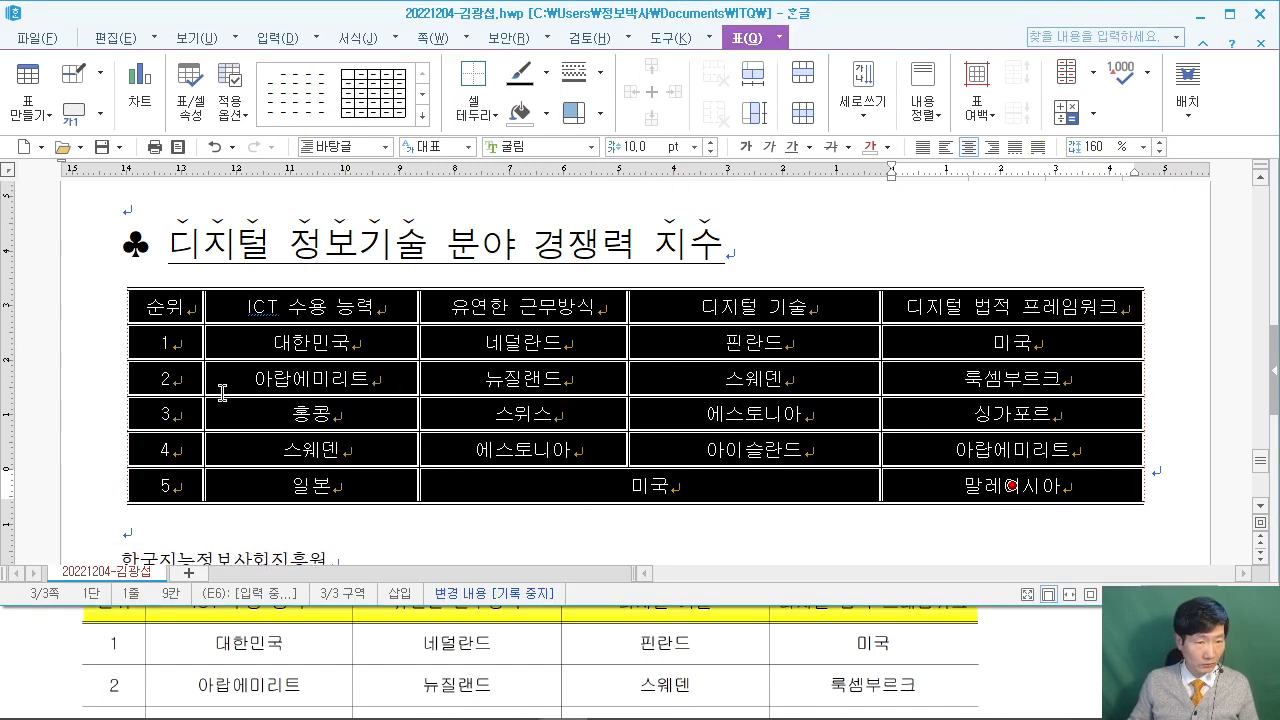
key(ctrl+Down)
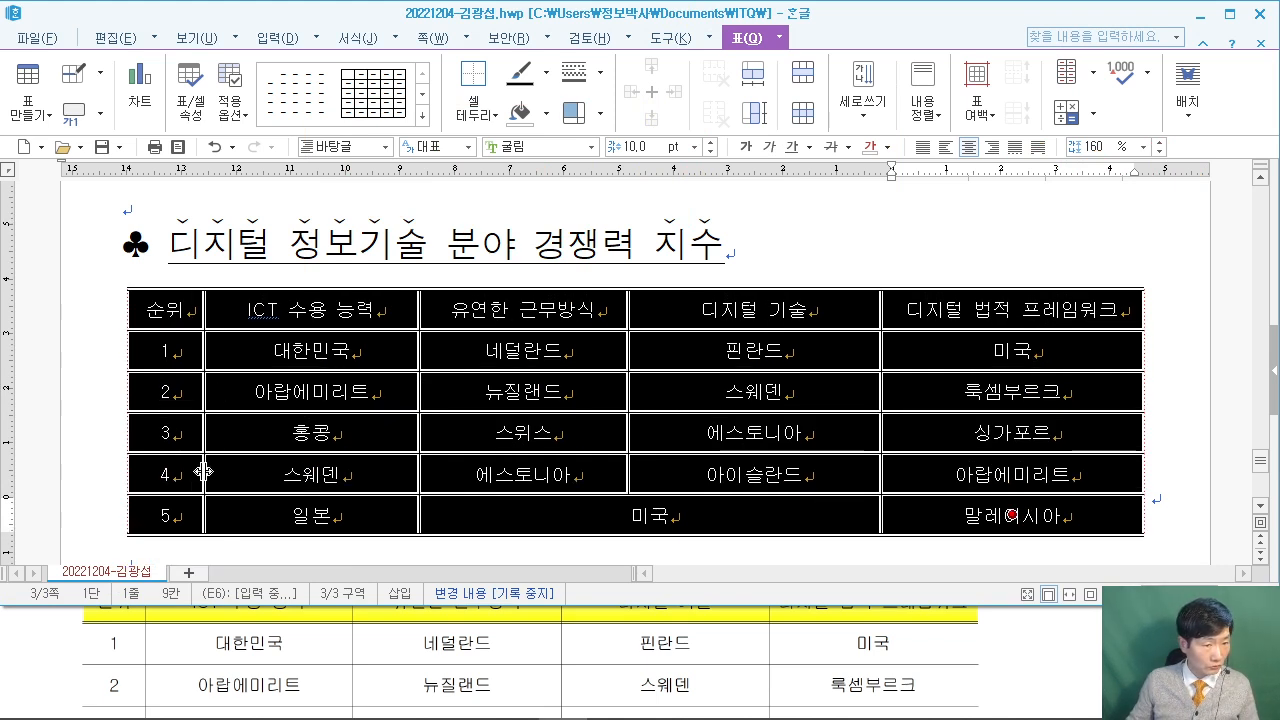
click(1190, 366)
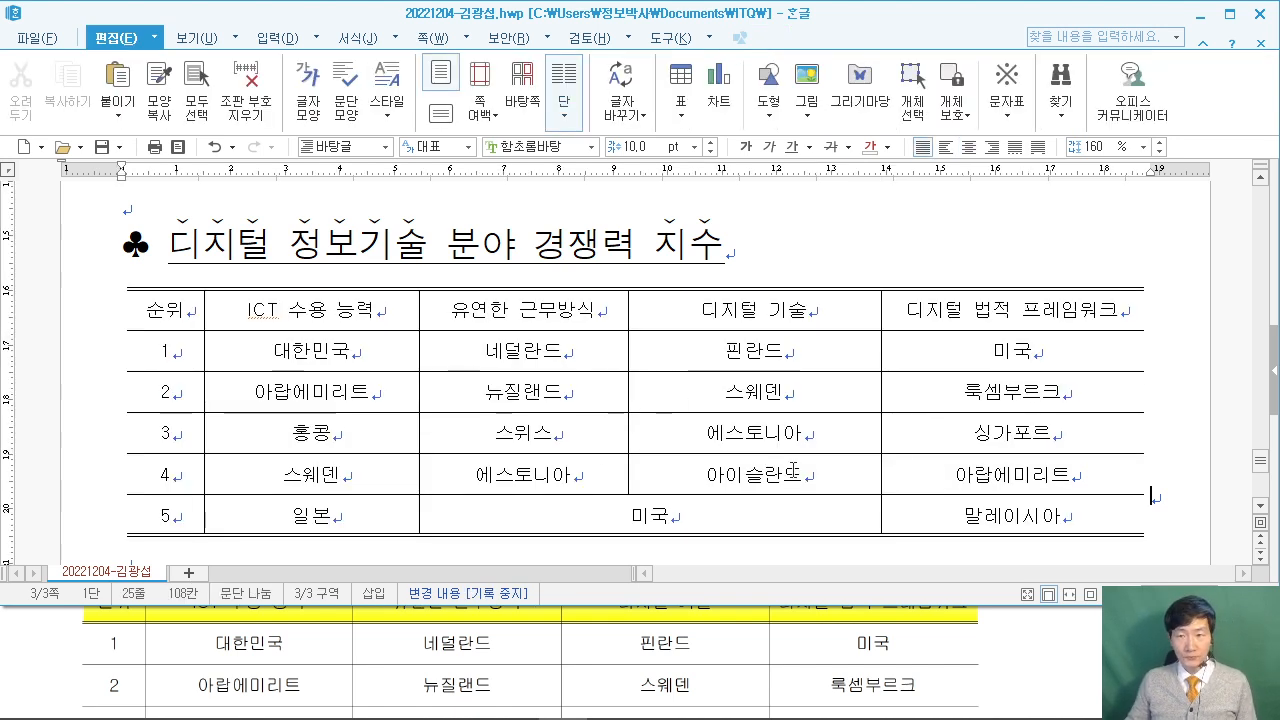
drag(141, 318, 1030, 318)
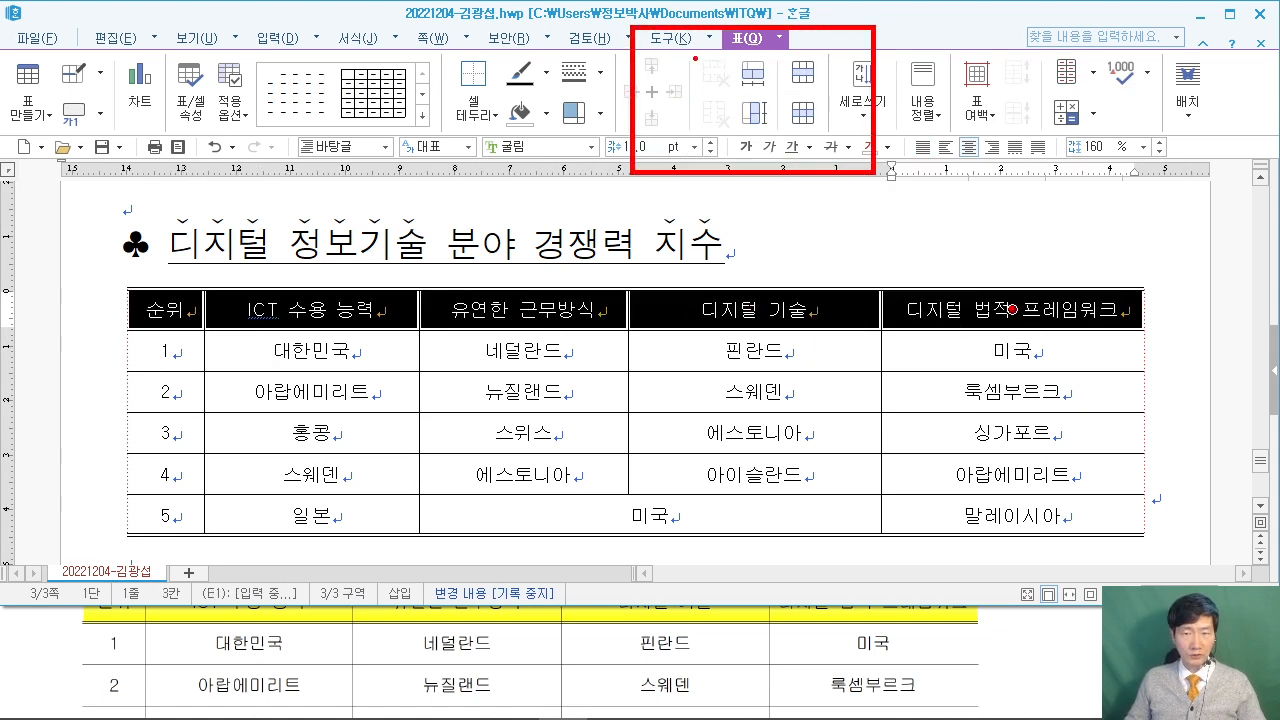
Give the header row a double-line bottom border.
key(l)
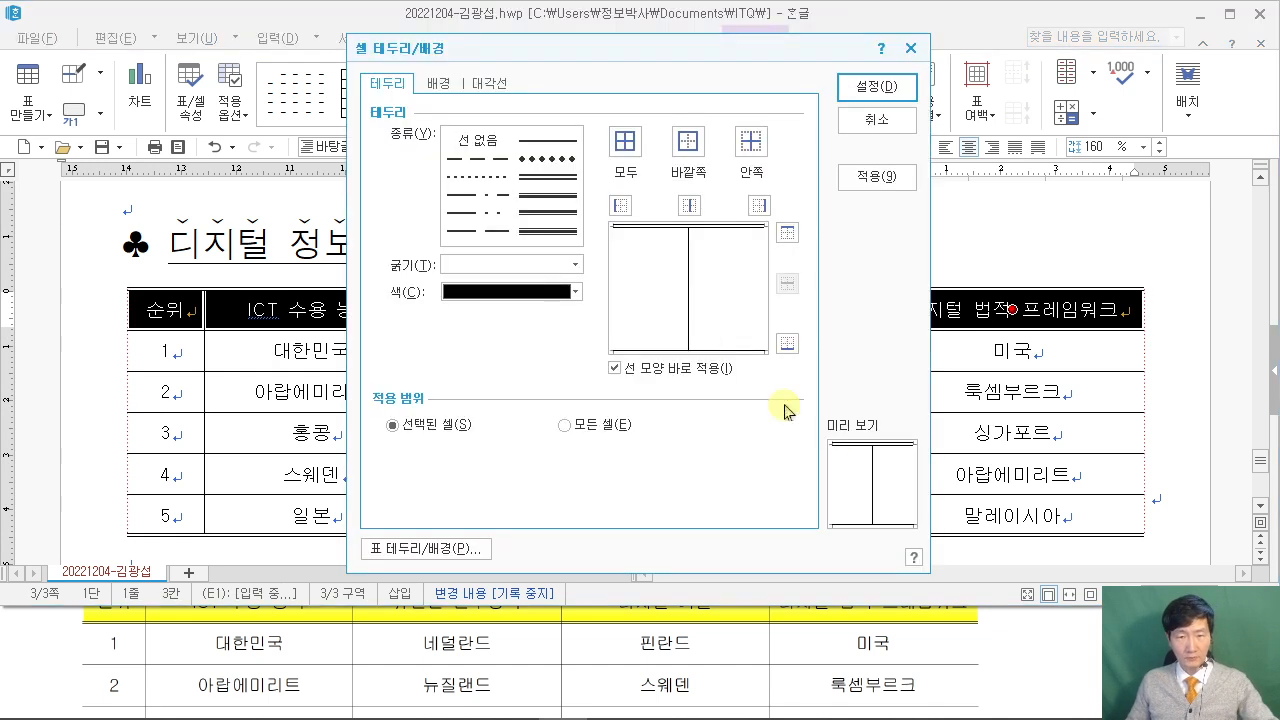
click(1080, 643)
scroll(1082, 643, up, 1)
scroll(1082, 643, up, 1)
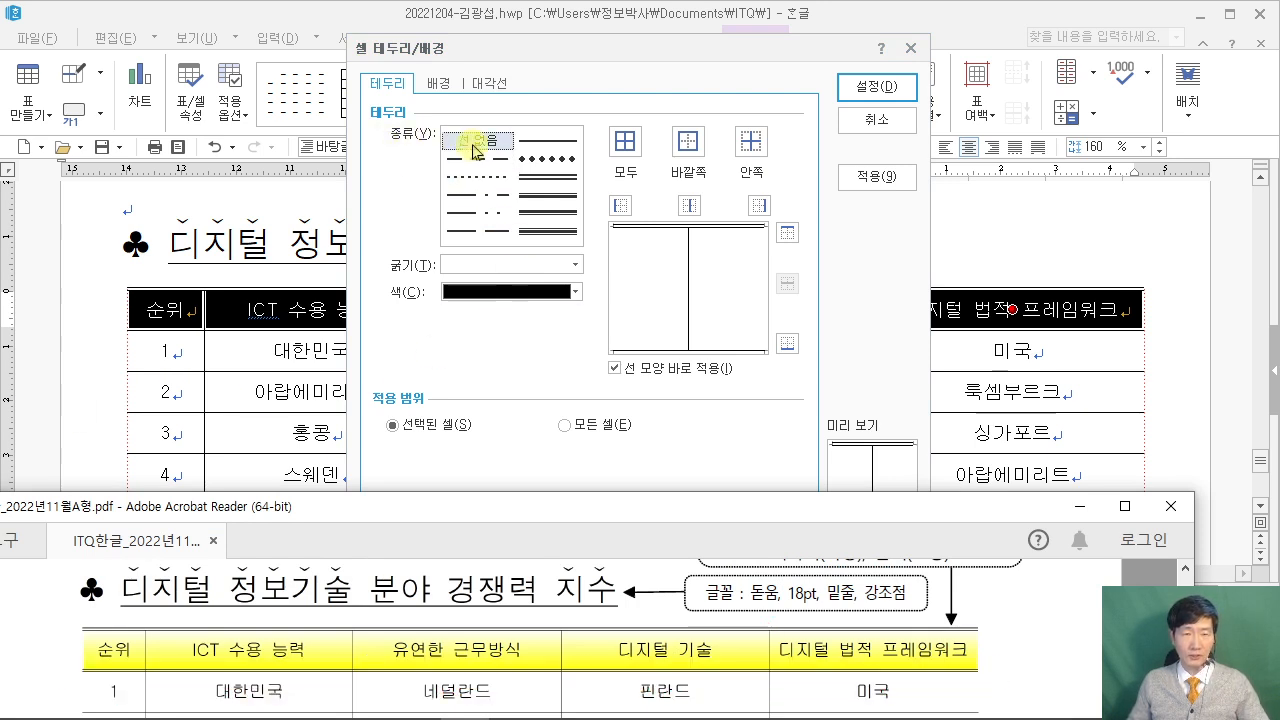
click(547, 176)
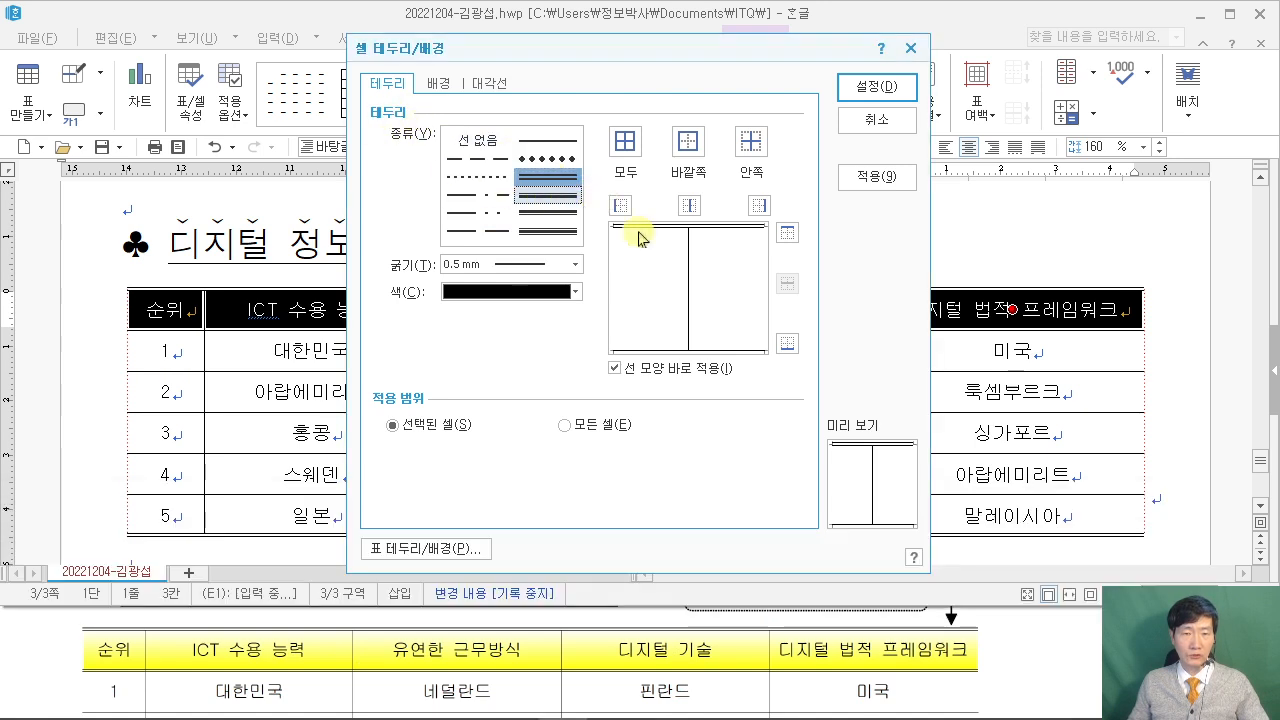
click(786, 346)
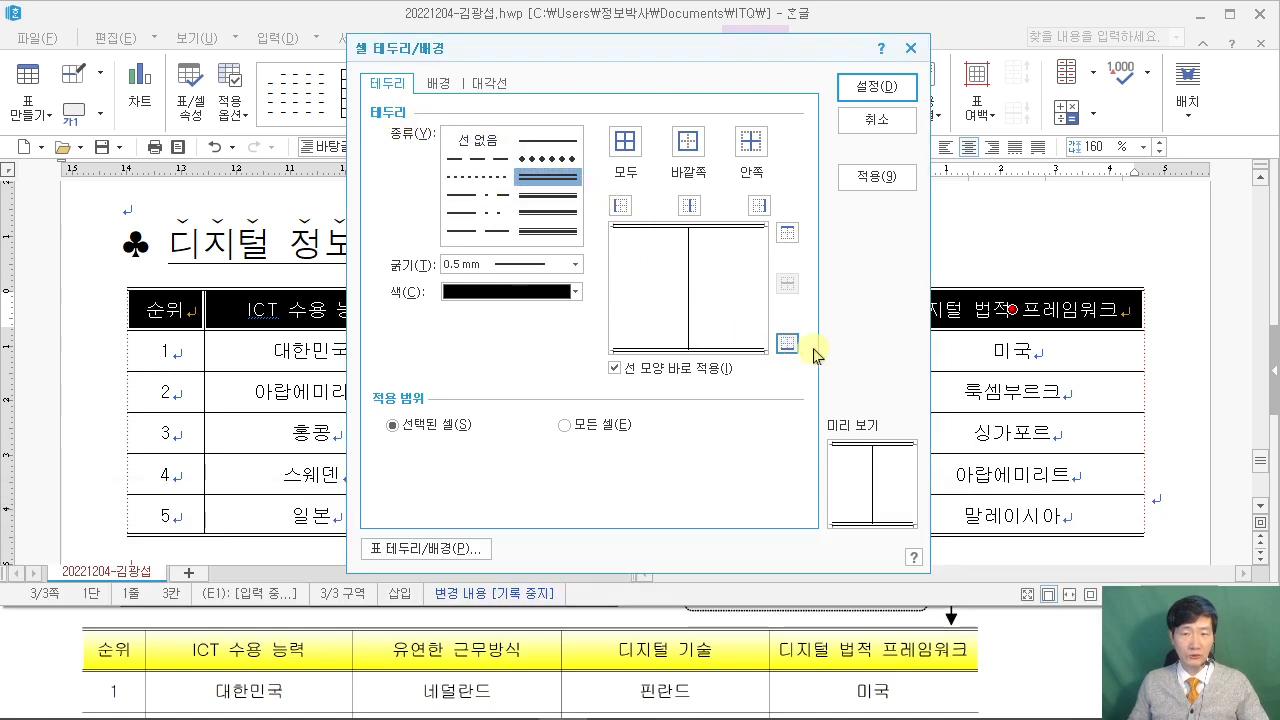
Fill the header cells with a horizontal (수평) gradient ending in yellow.
click(437, 83)
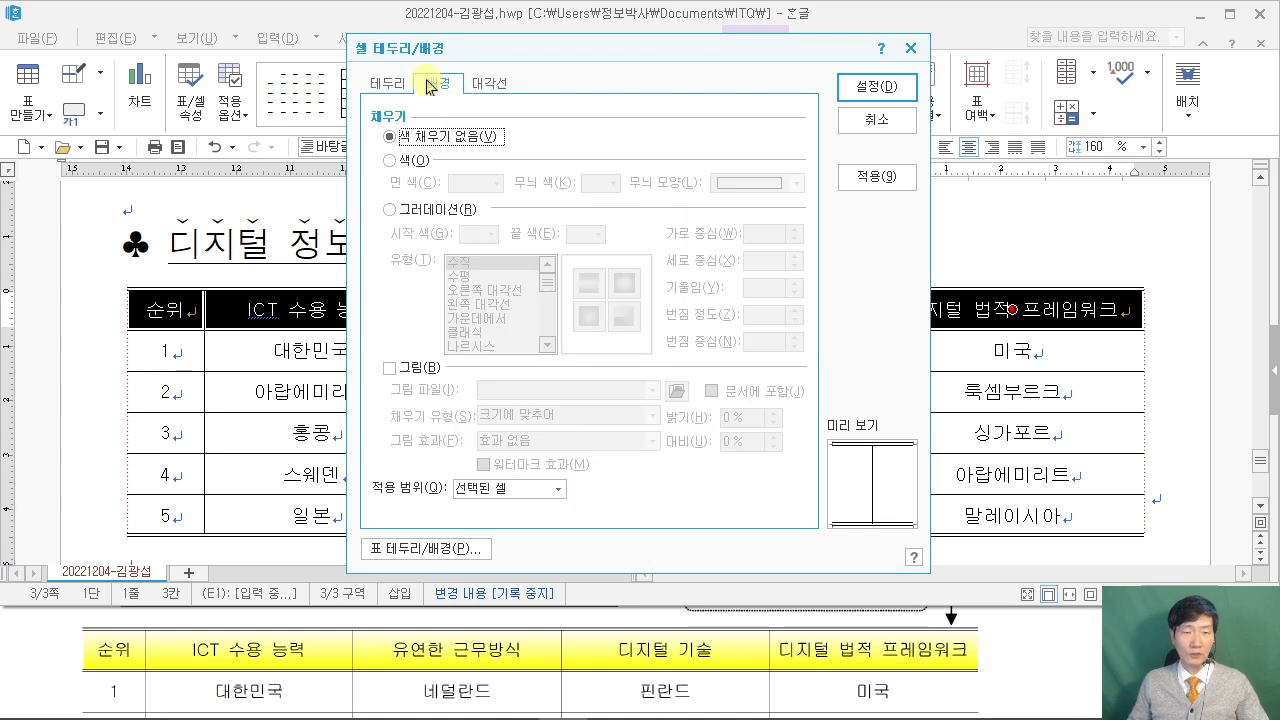
click(394, 214)
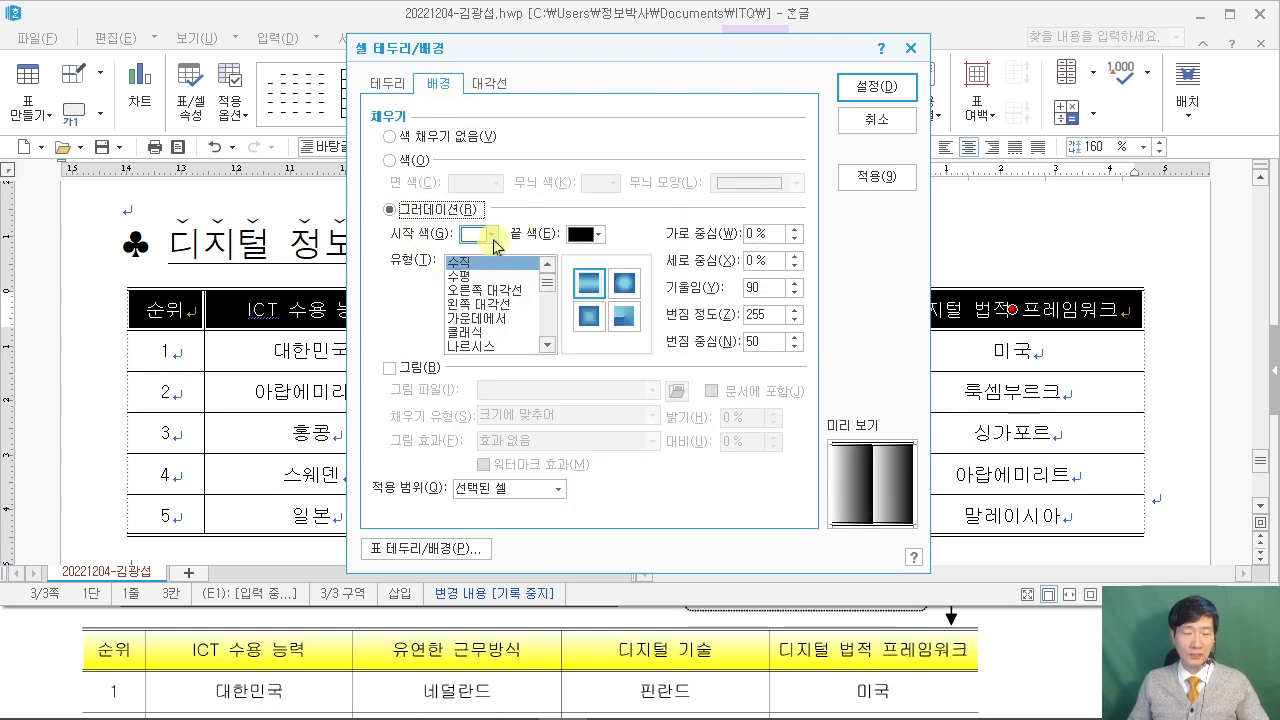
click(599, 238)
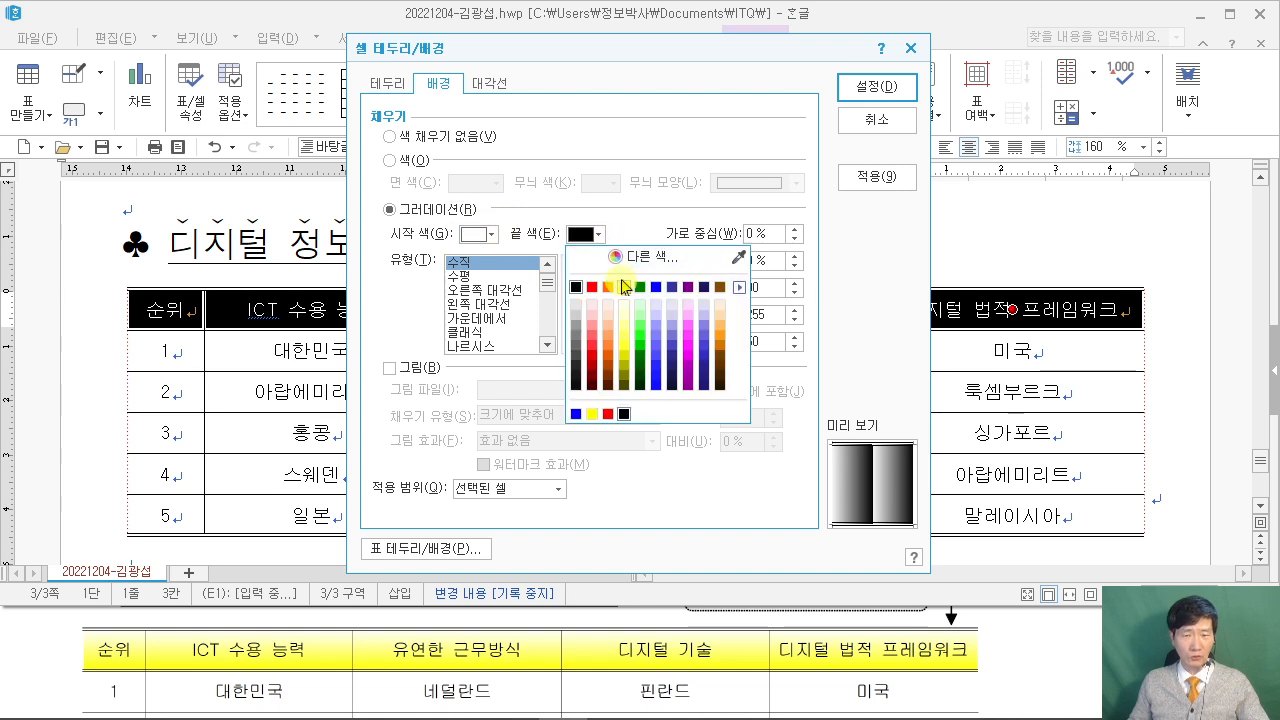
click(623, 288)
click(1066, 649)
scroll(1066, 649, up, 1)
scroll(1066, 649, up, 2)
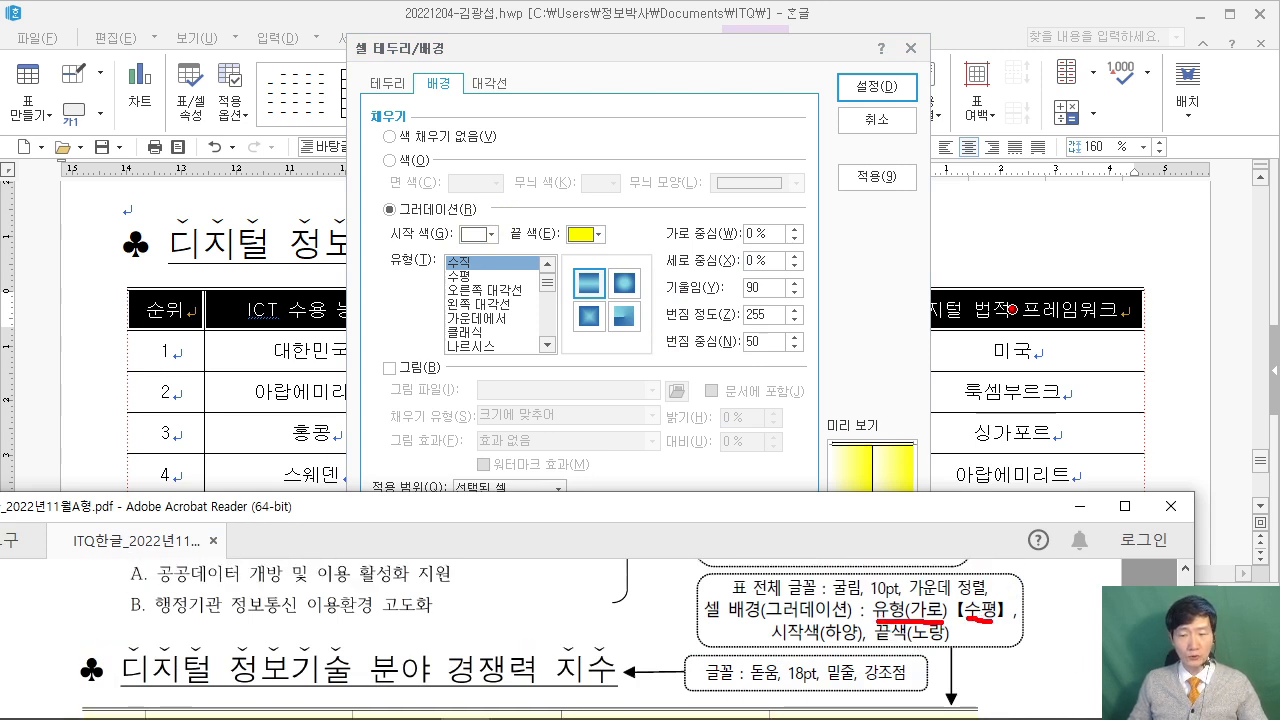
drag(997, 596, 1022, 460)
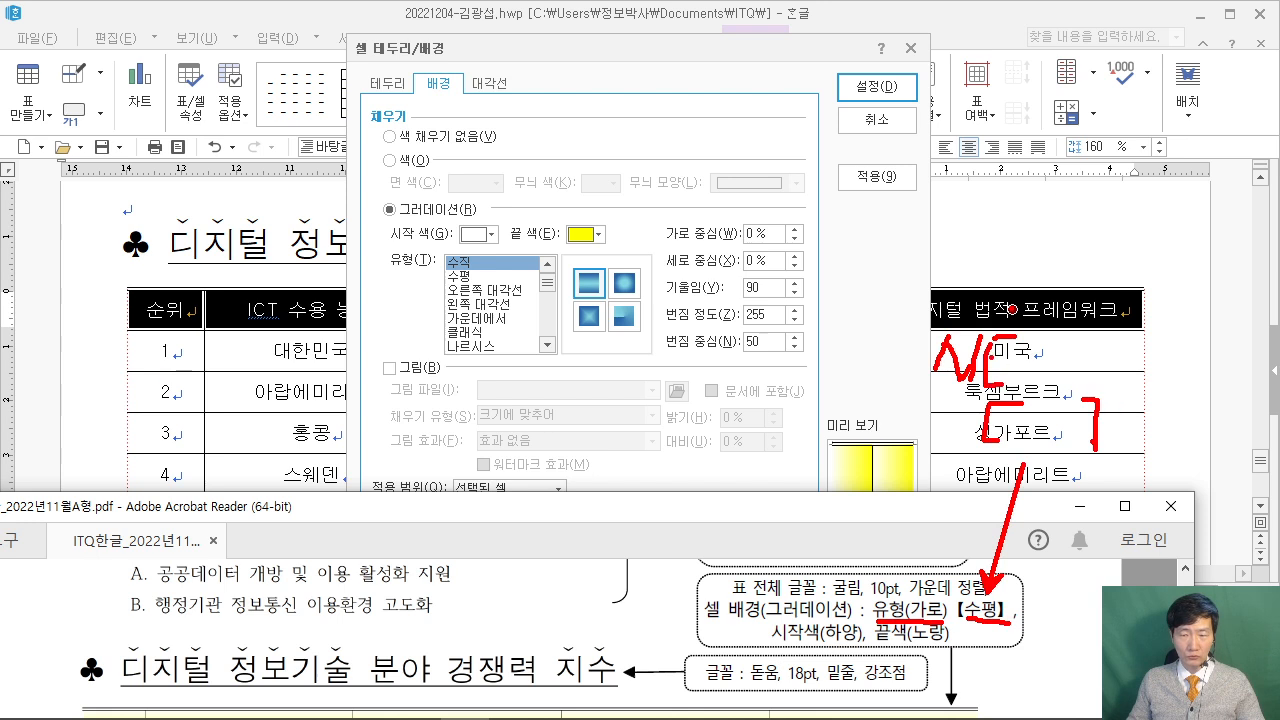
drag(910, 397, 1018, 395)
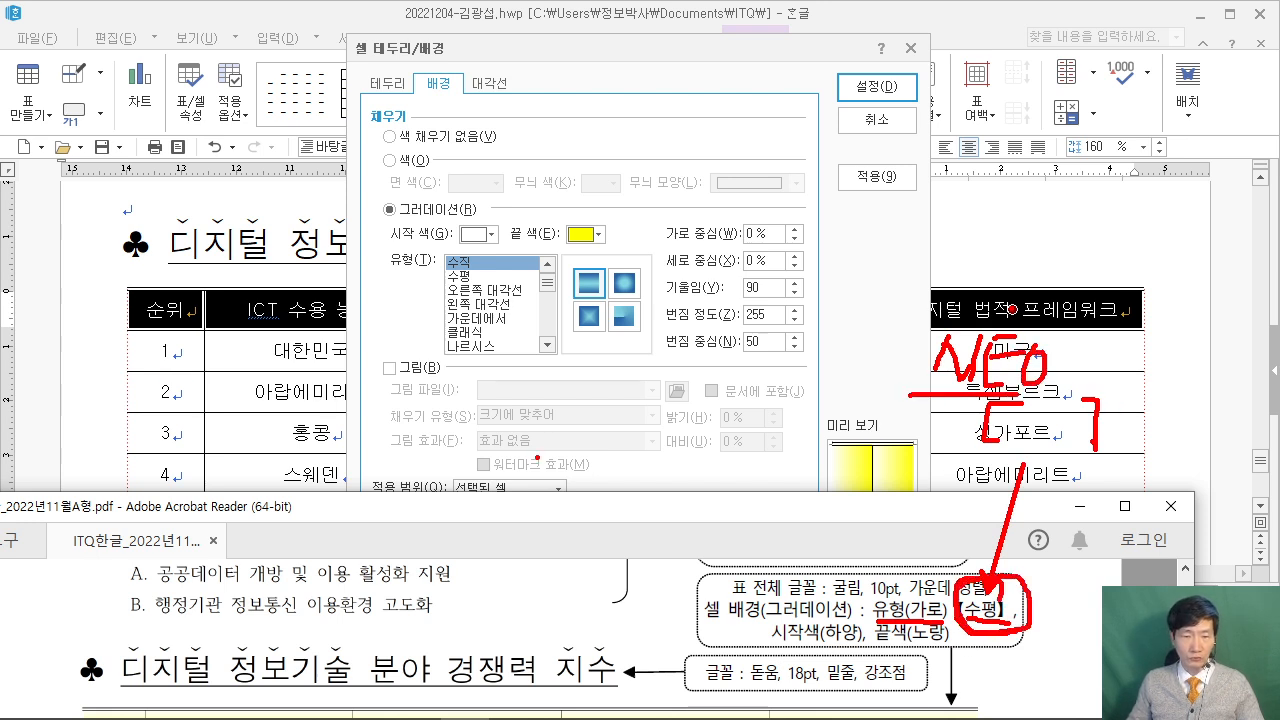
key(Escape)
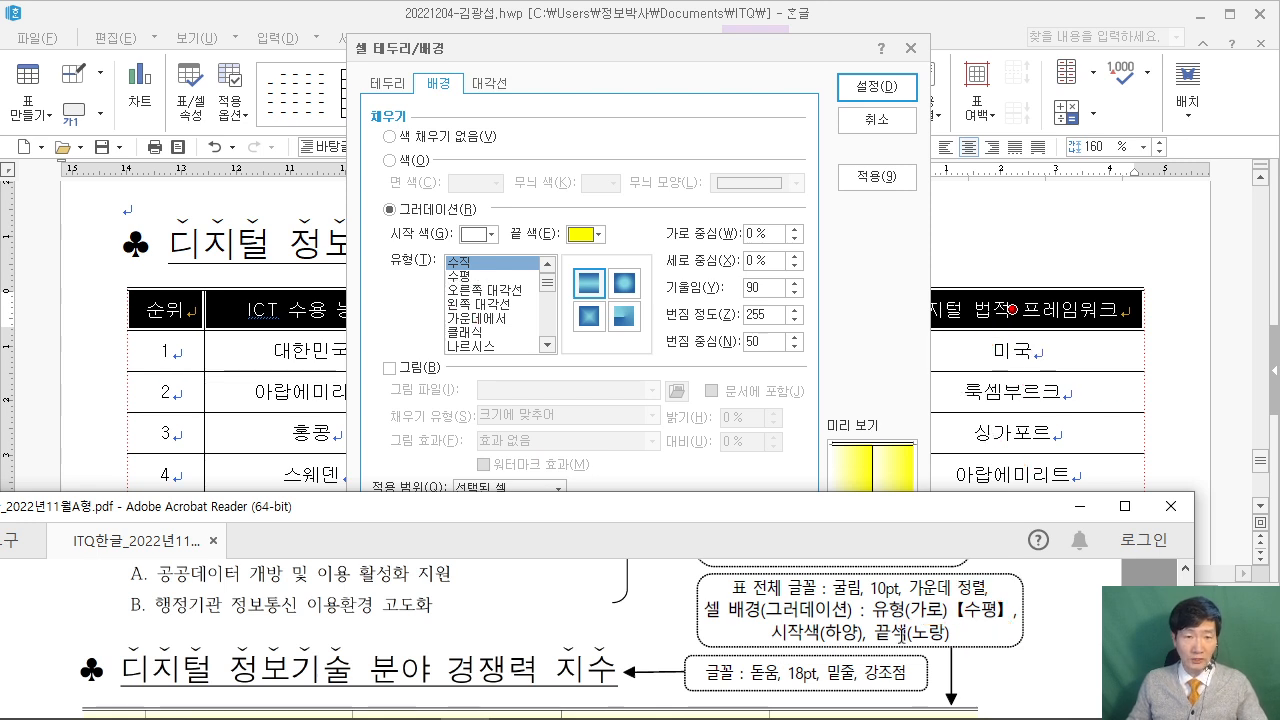
click(460, 283)
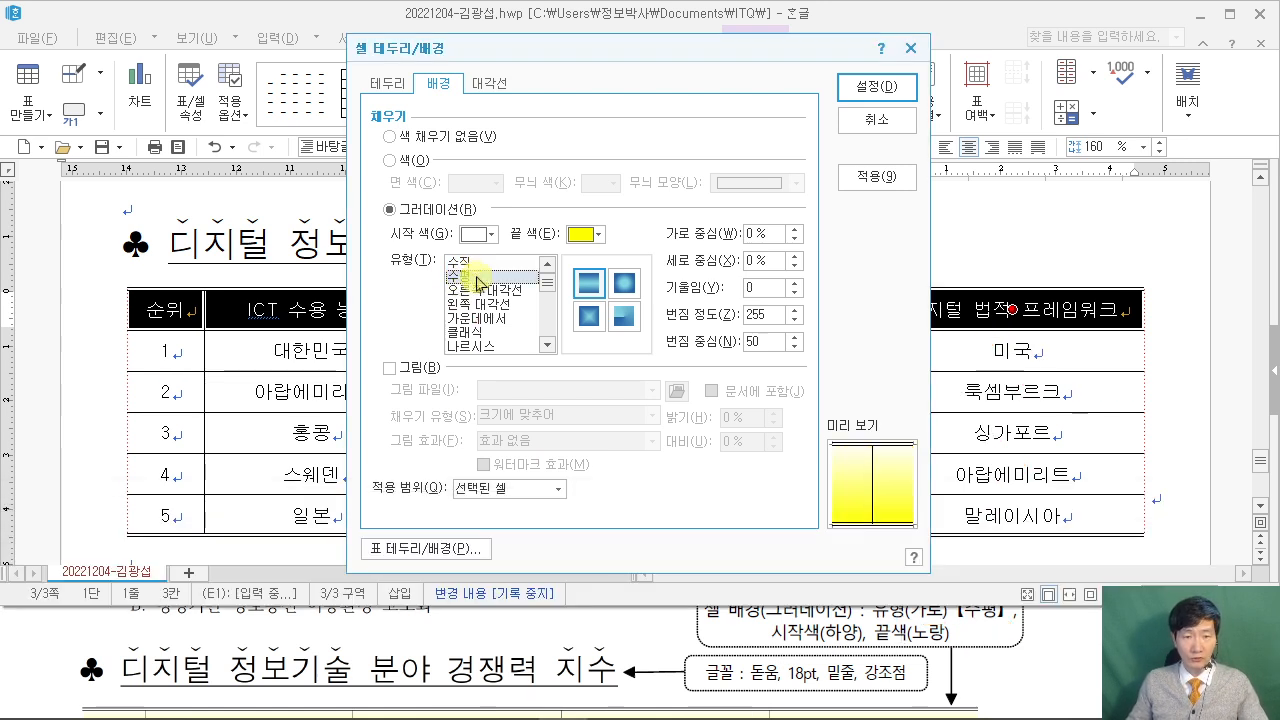
click(876, 86)
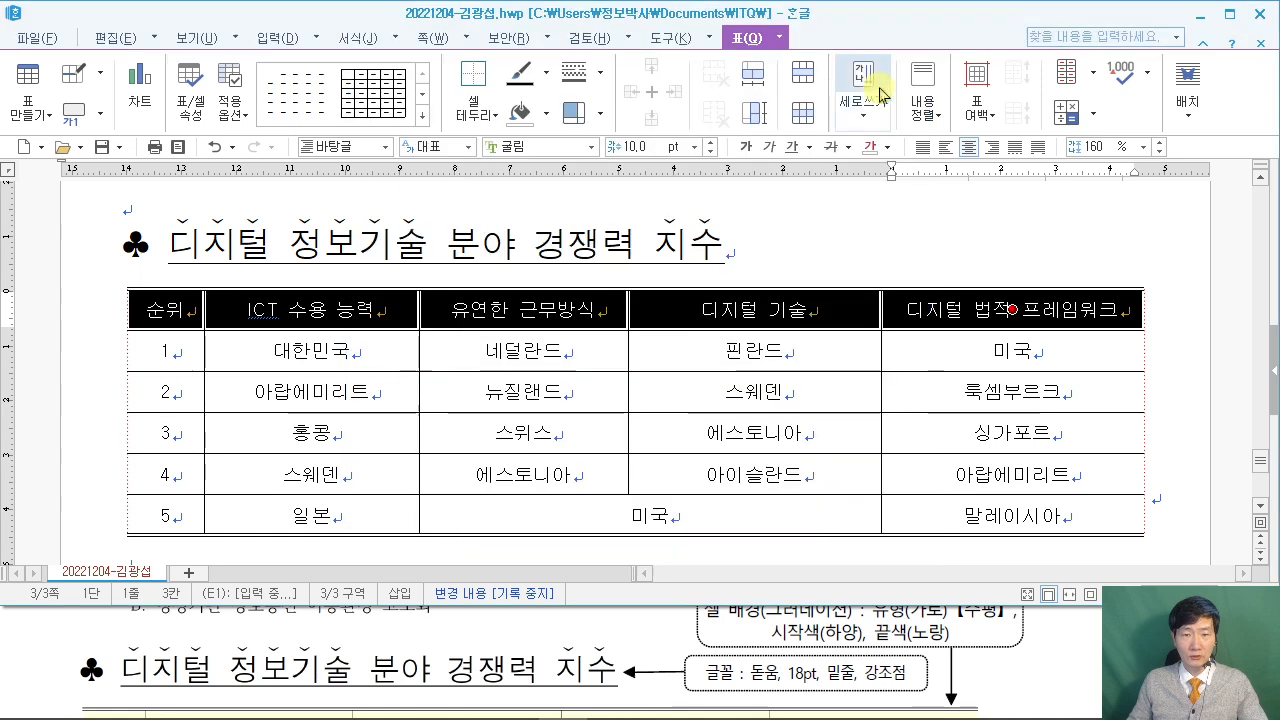
click(1202, 379)
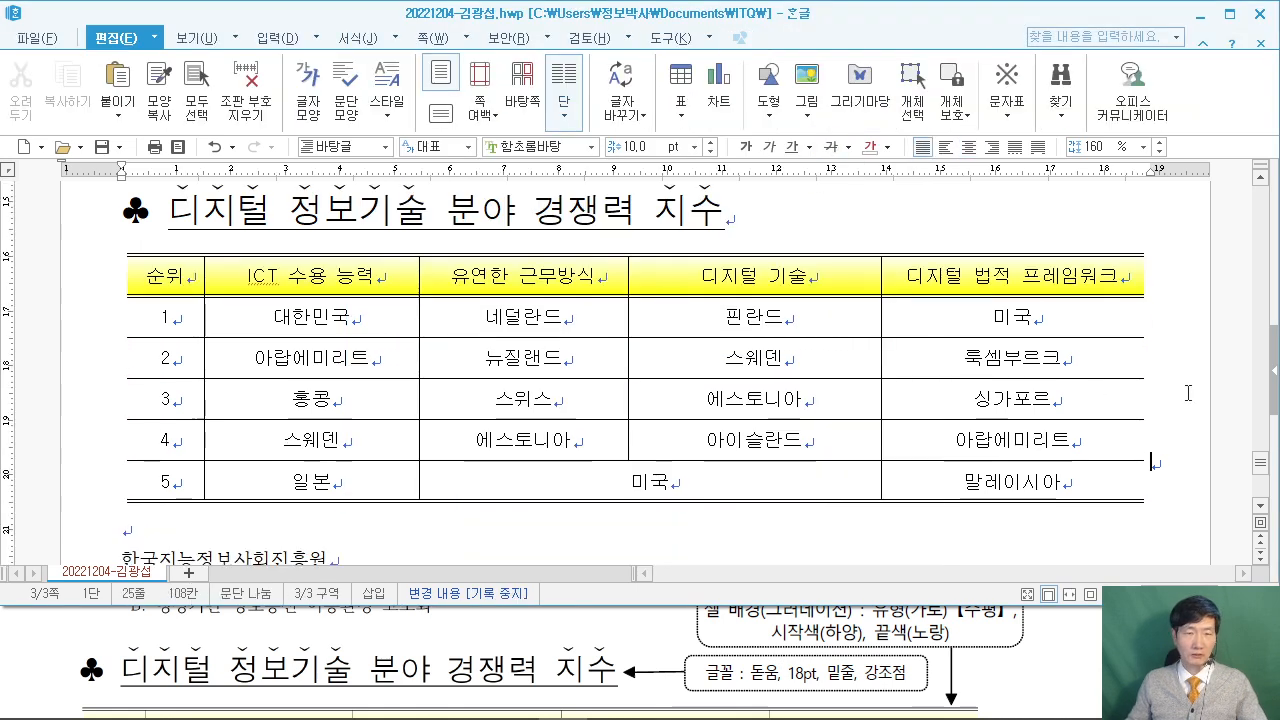
Narrow the first column and widen the second, third and 디지털 기술 columns to match the sample.
click(1062, 706)
scroll(1060, 705, down, 3)
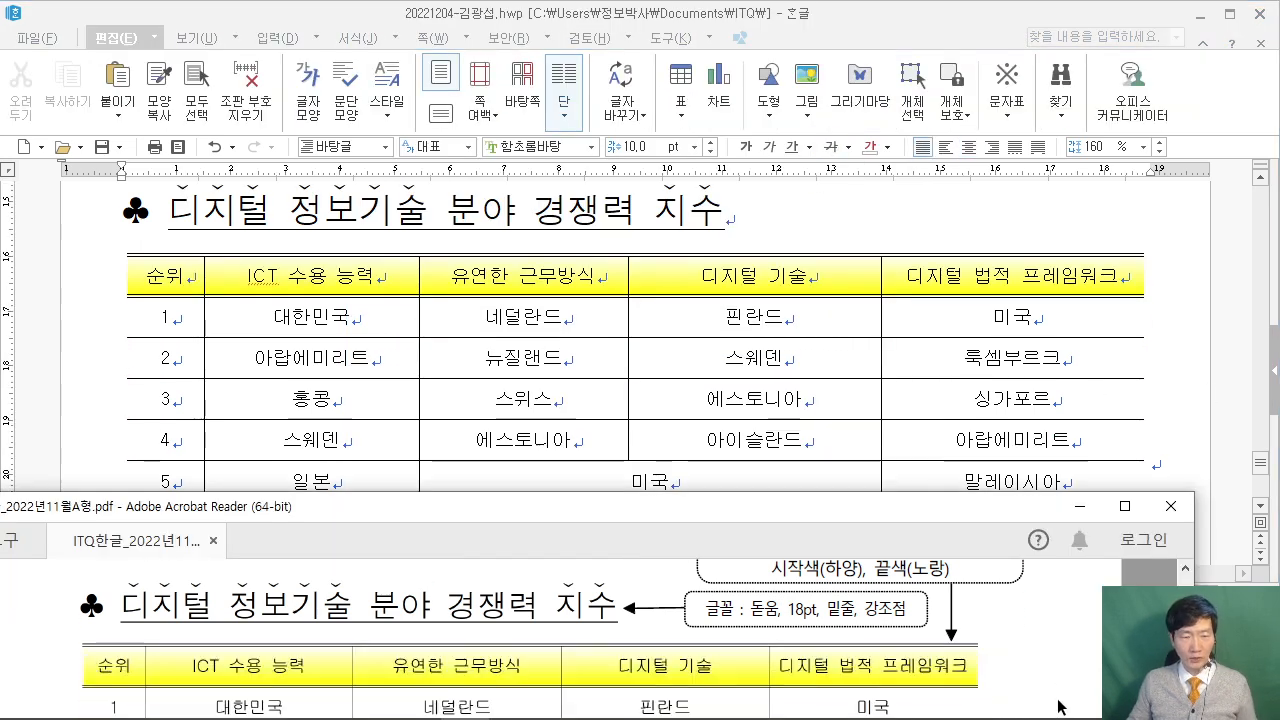
scroll(1058, 704, down, 1)
scroll(1058, 704, up, 1)
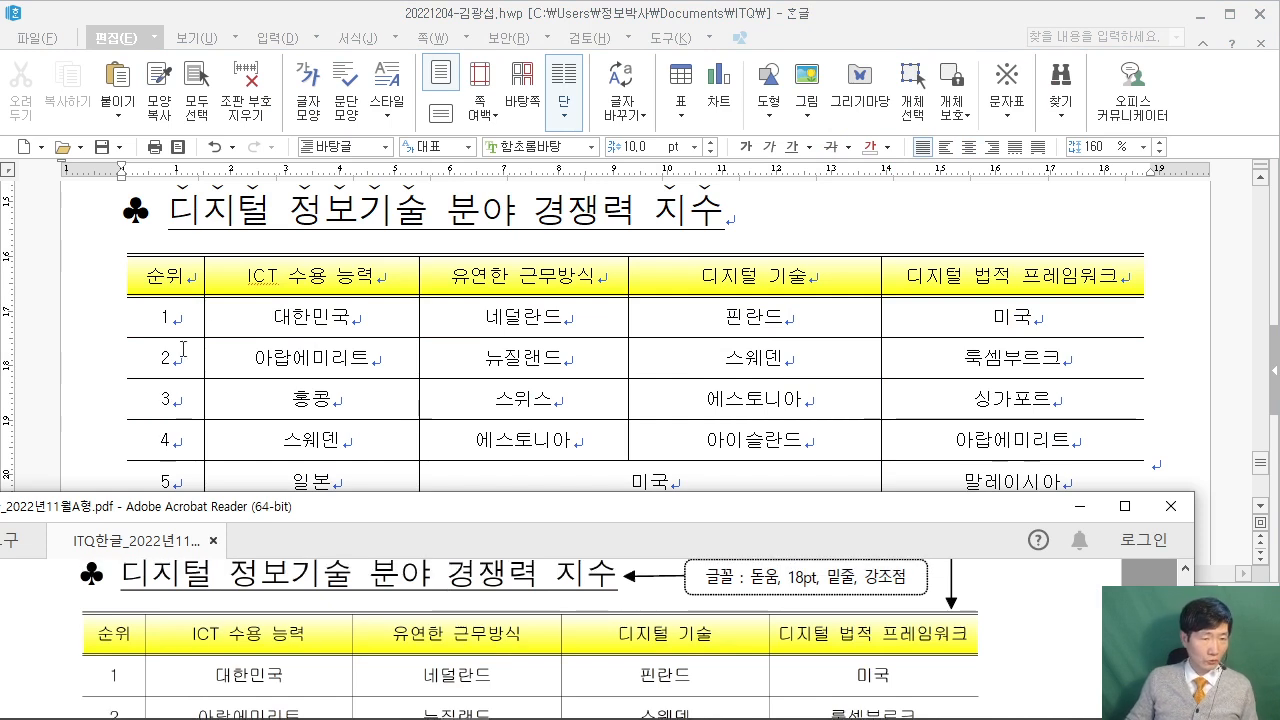
drag(203, 359, 194, 359)
click(44, 670)
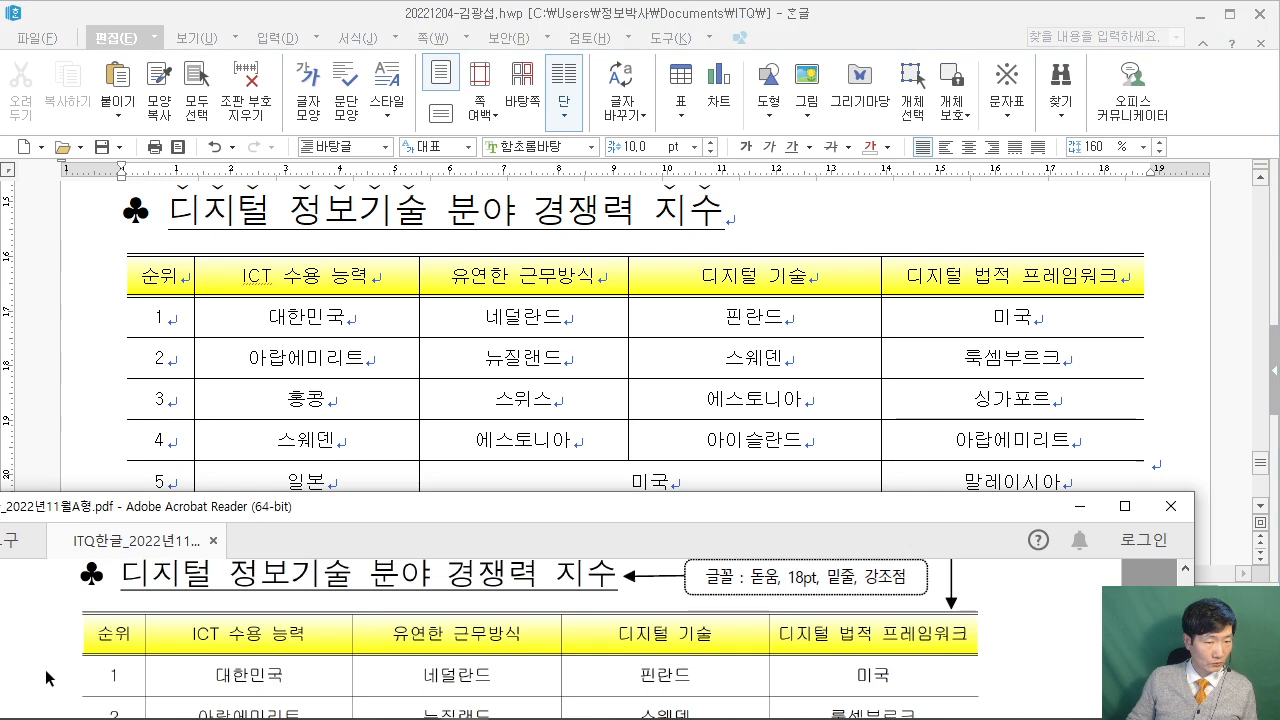
scroll(44, 670, up, 1)
drag(421, 366, 431, 366)
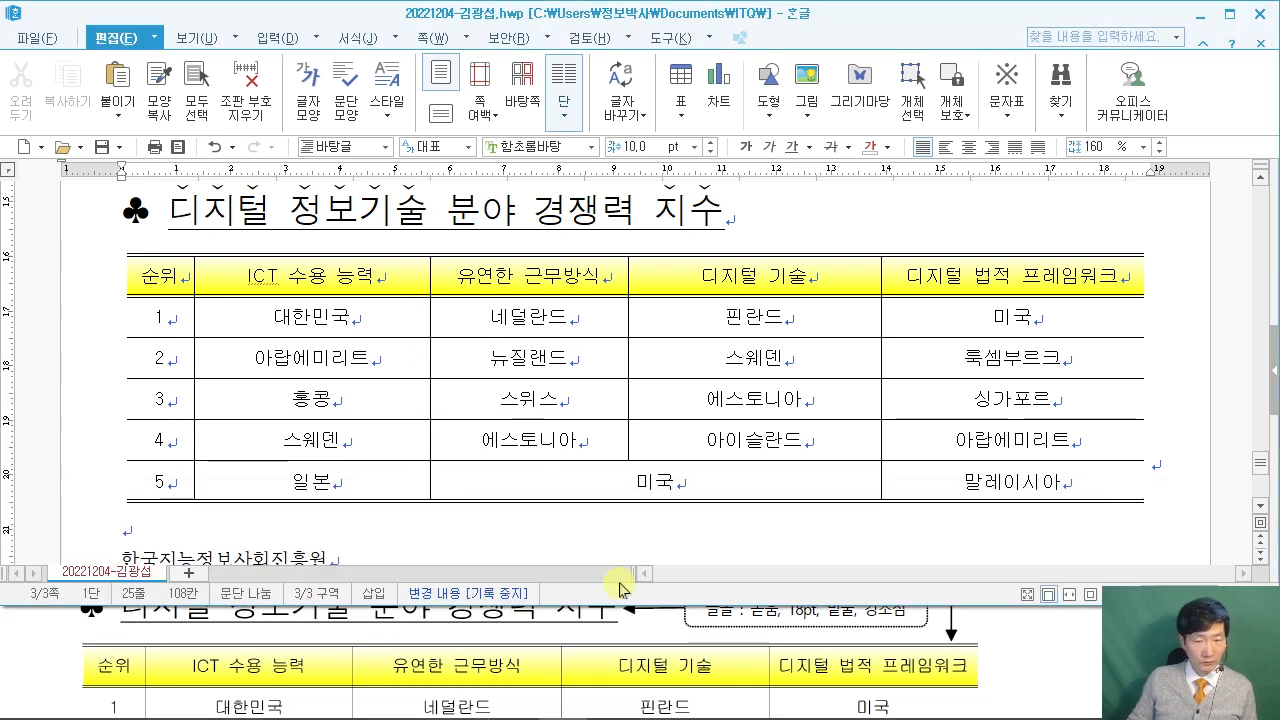
drag(629, 357, 661, 346)
scroll(556, 634, up, 1)
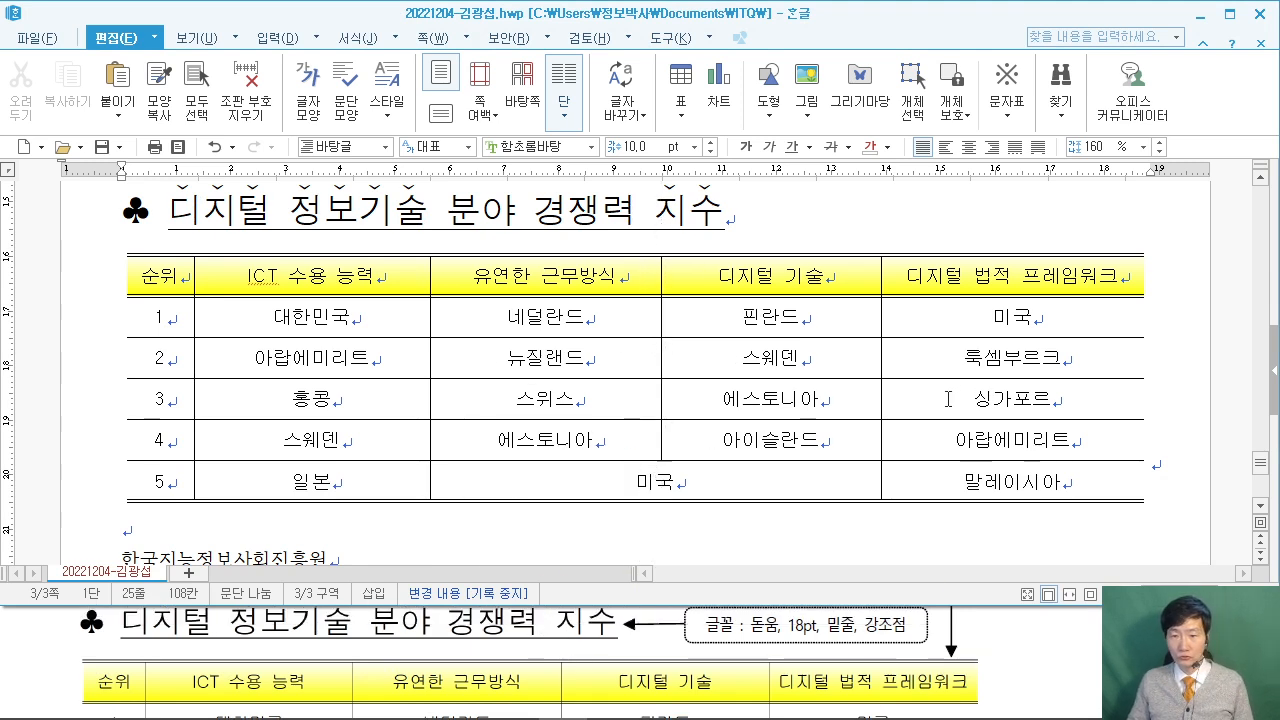
drag(897, 392, 895, 392)
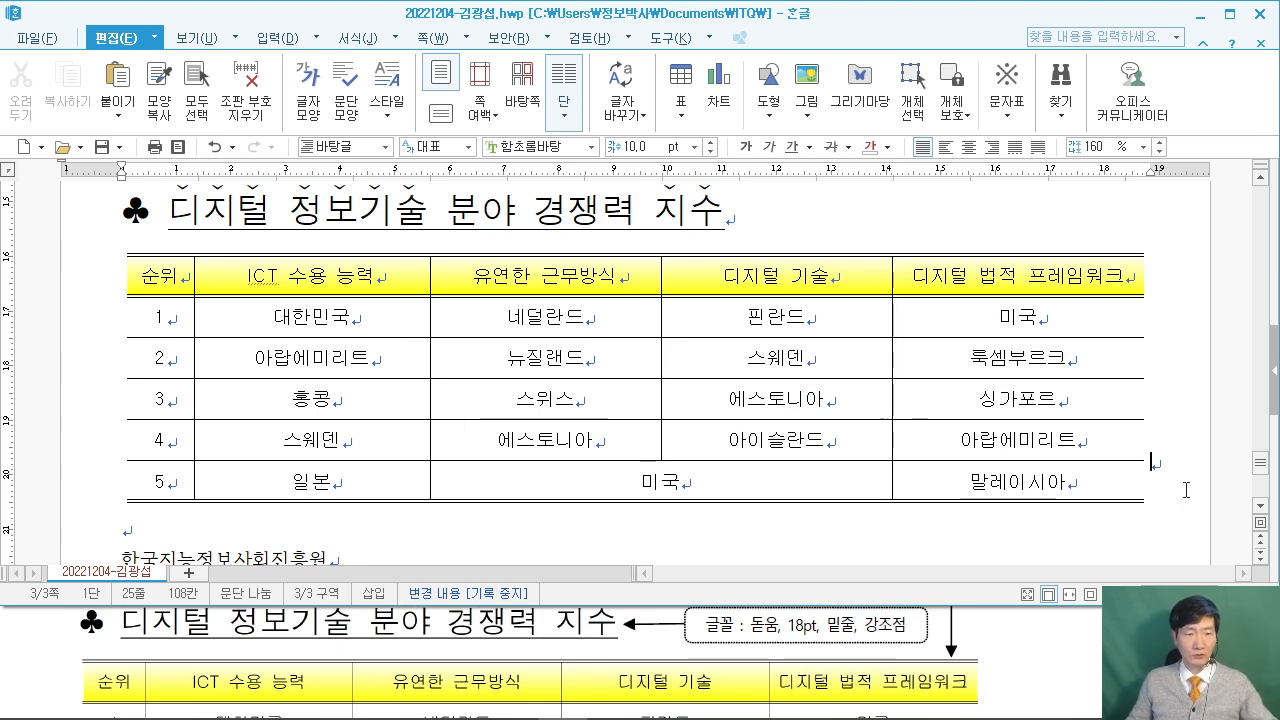
Select the 한국지능정보사회진흥원 line below the table.
scroll(1168, 478, down, 3)
key(shift+Up)
drag(122, 385, 343, 385)
Format 한국지능정보사회진흥원 as 궁서 24 pt bold, aligned right.
click(1064, 631)
scroll(1064, 628, down, 3)
scroll(1064, 624, down, 5)
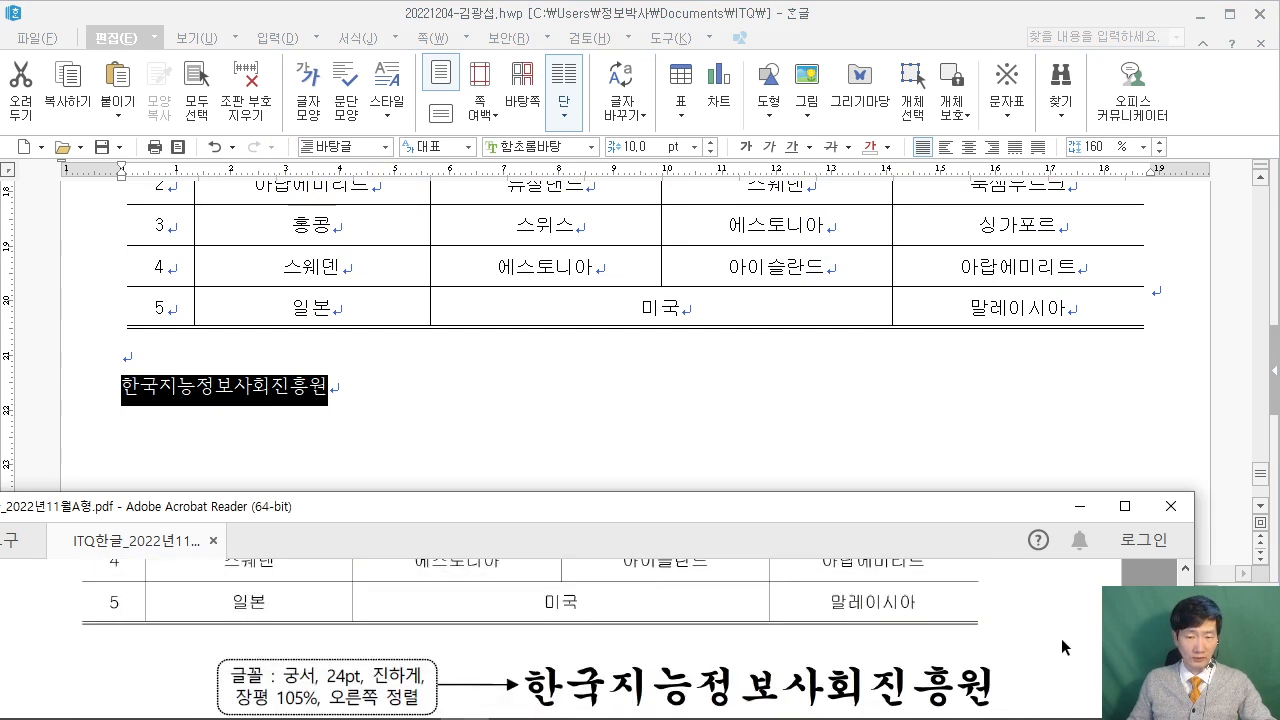
scroll(1050, 641, up, 1)
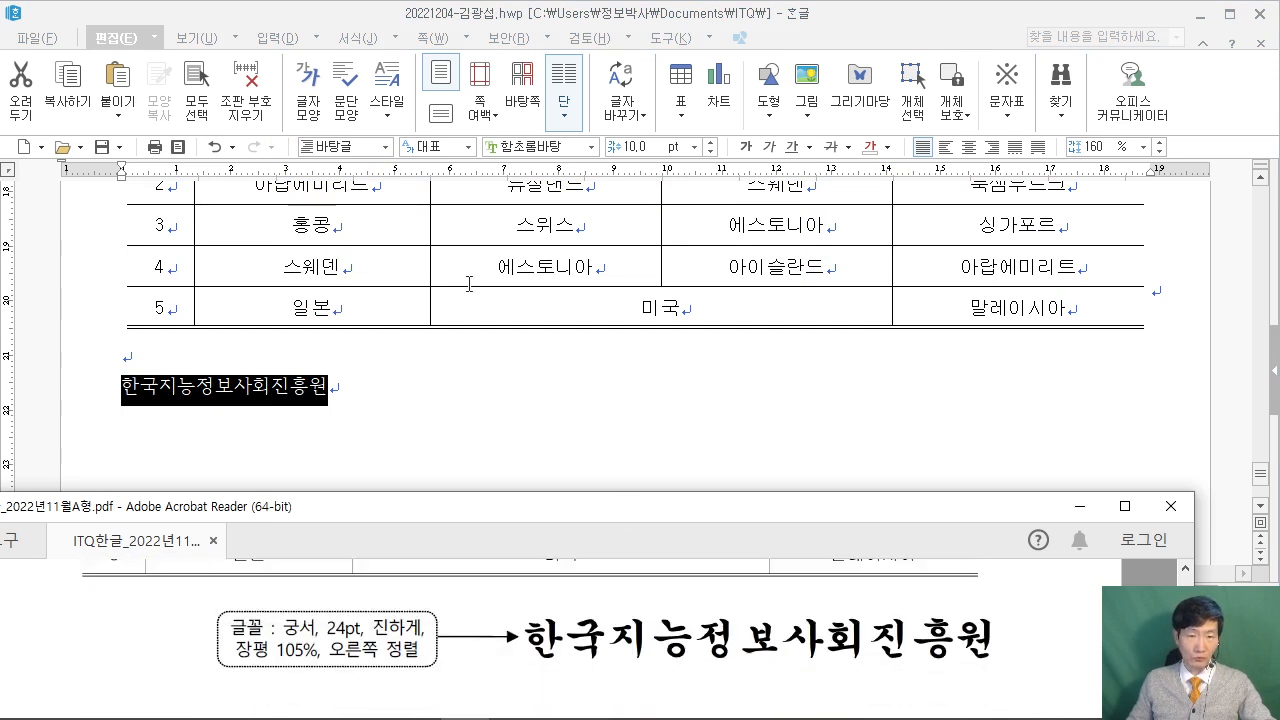
click(537, 147)
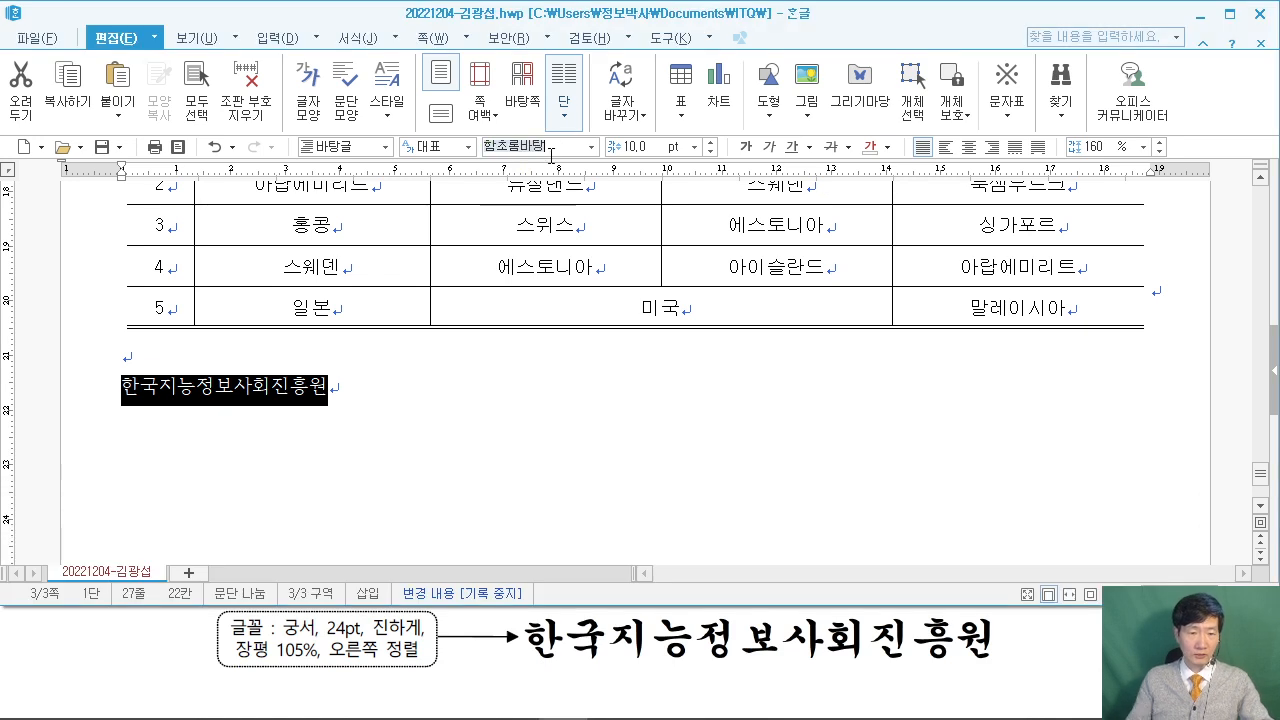
text(궁서)
key(Return)
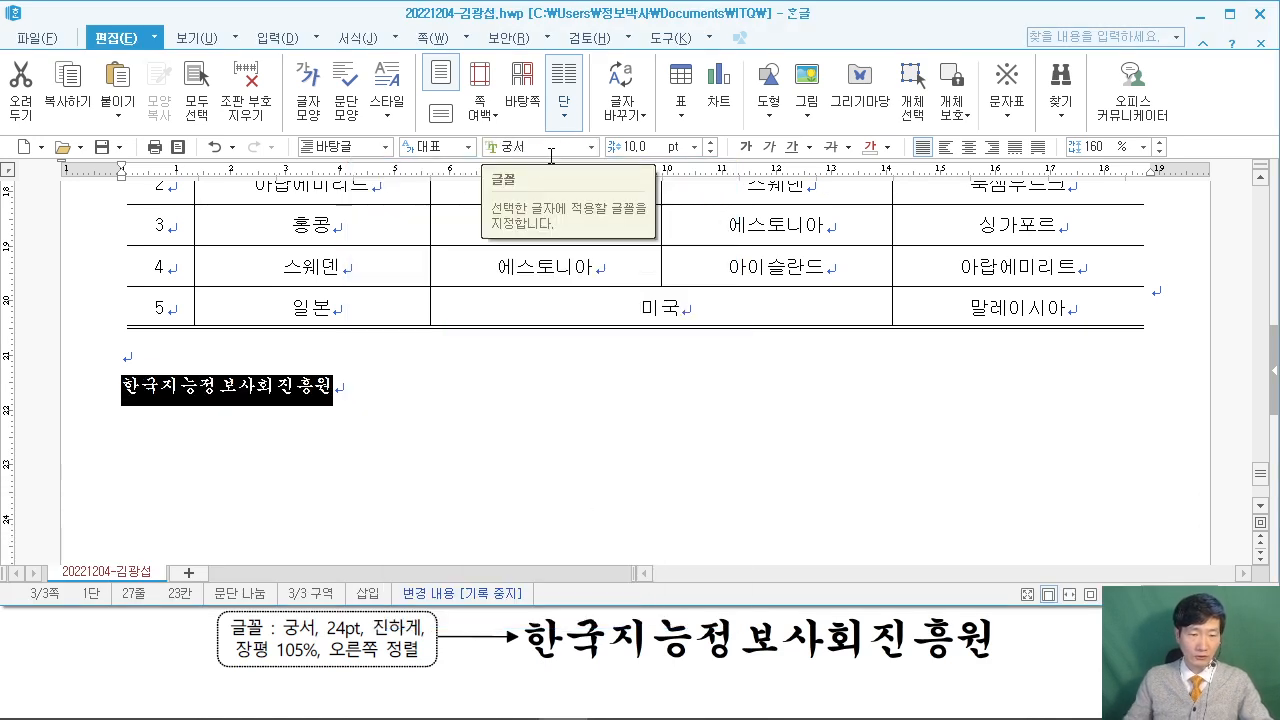
text(24)
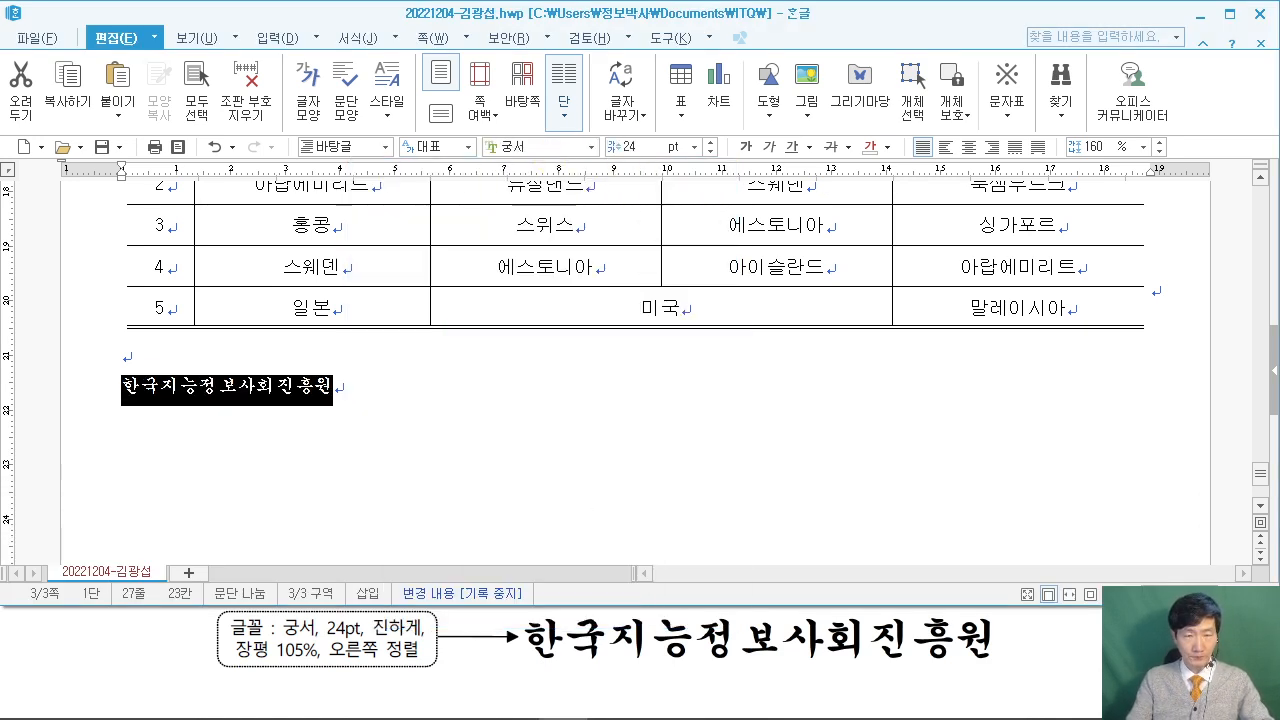
key(Return)
click(744, 148)
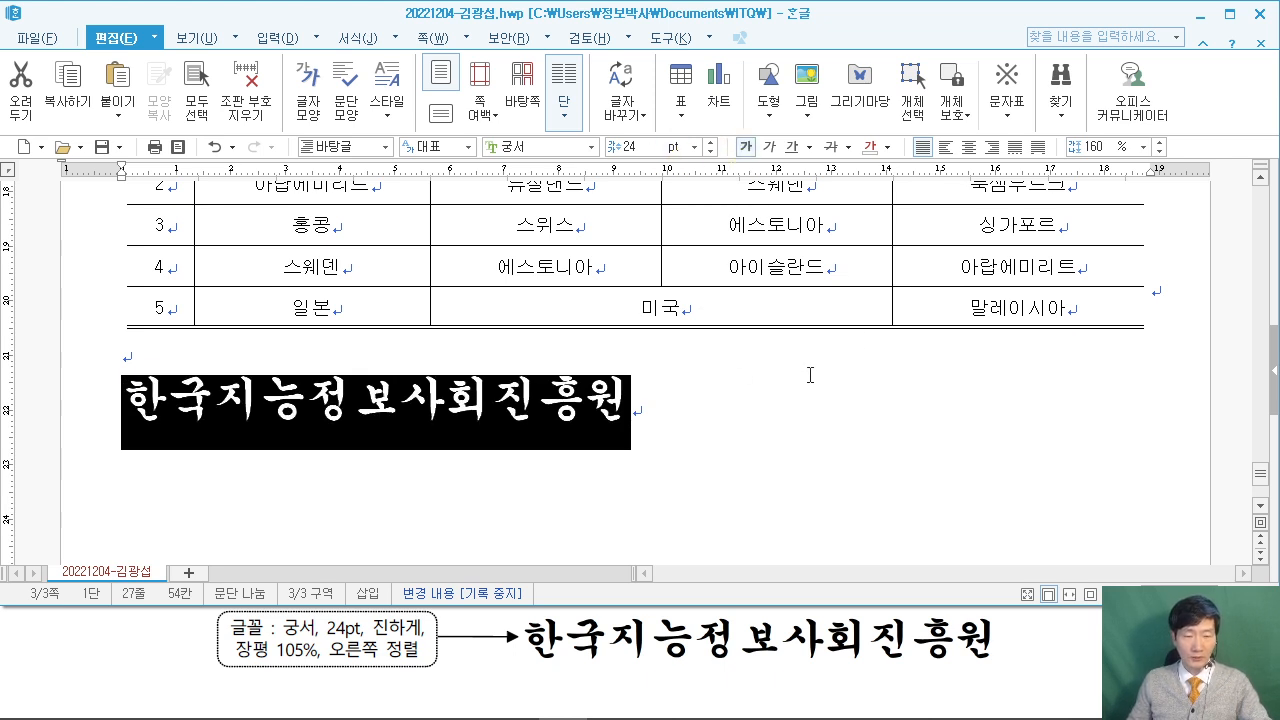
click(991, 147)
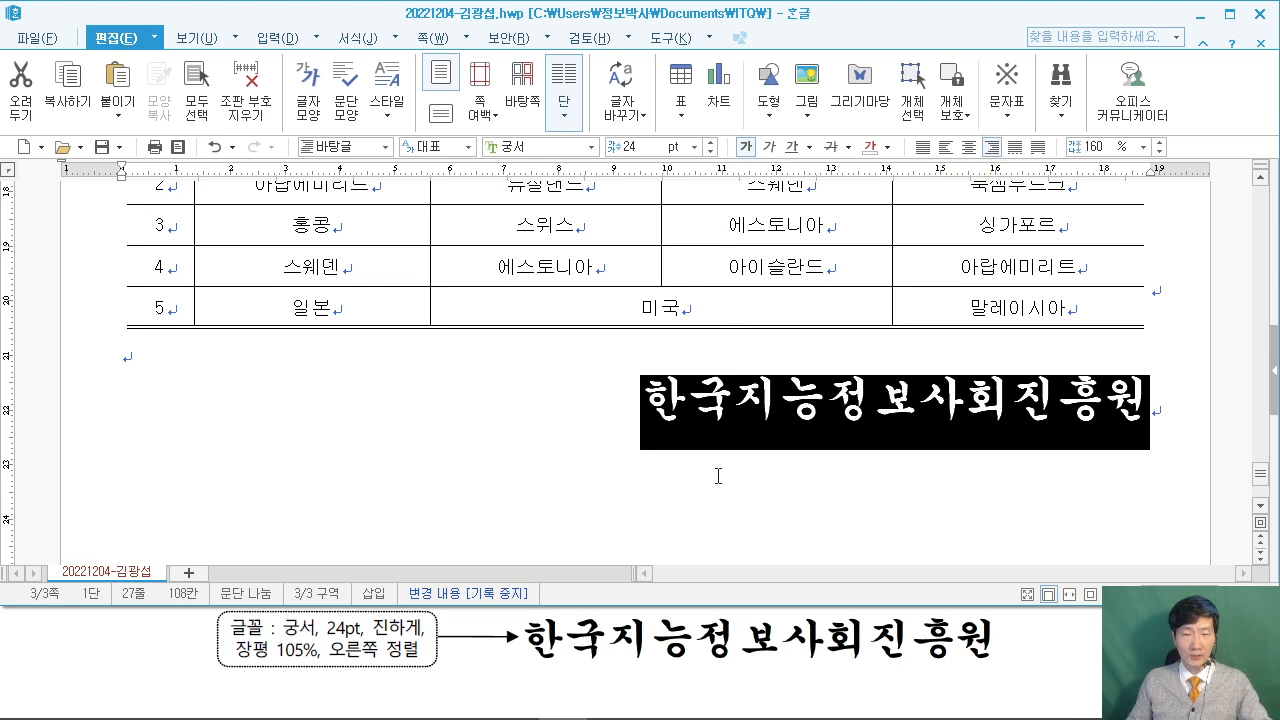
Set the agency line's character width (장평) to 105% and compare with the exam PDF.
right_click(700, 405)
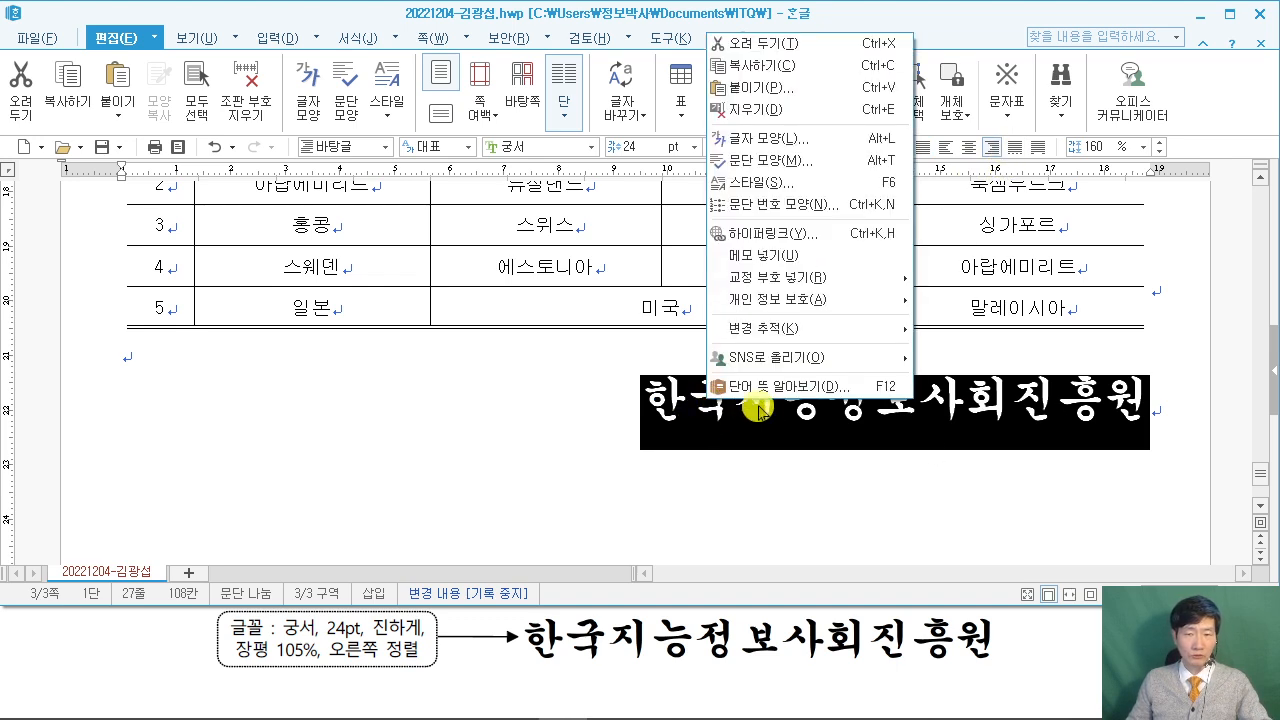
click(782, 138)
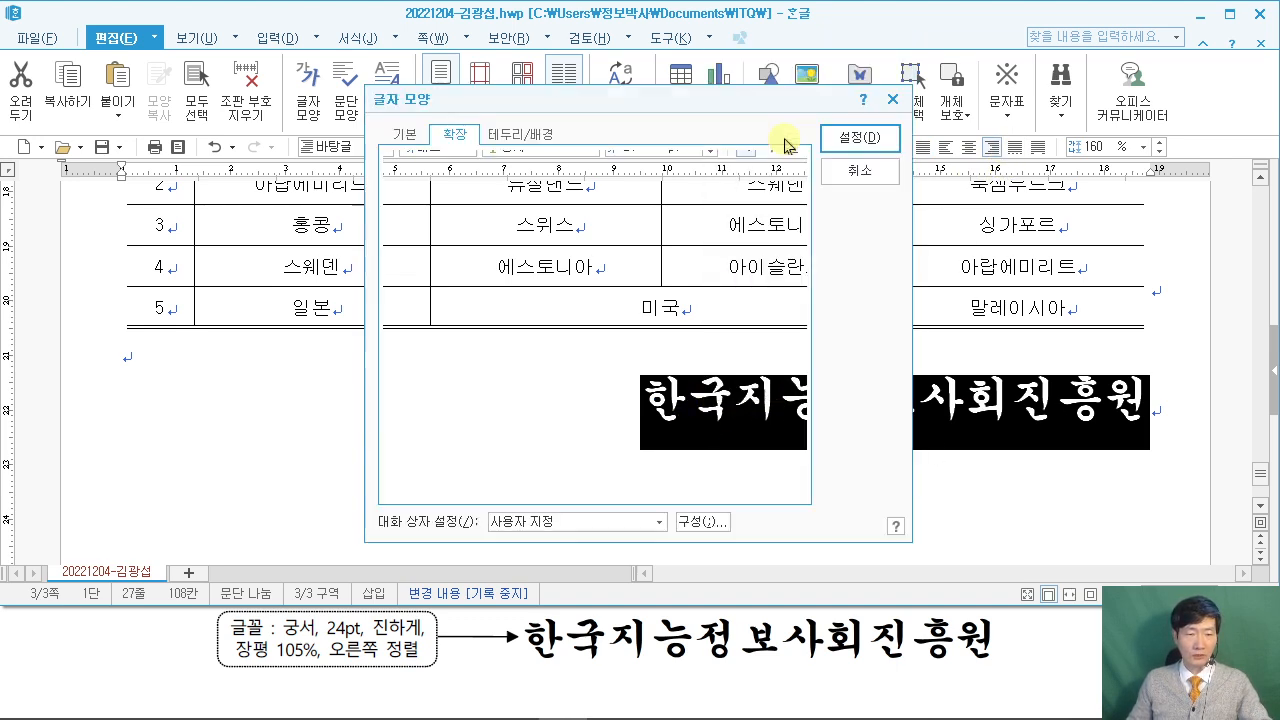
drag(470, 100, 298, 34)
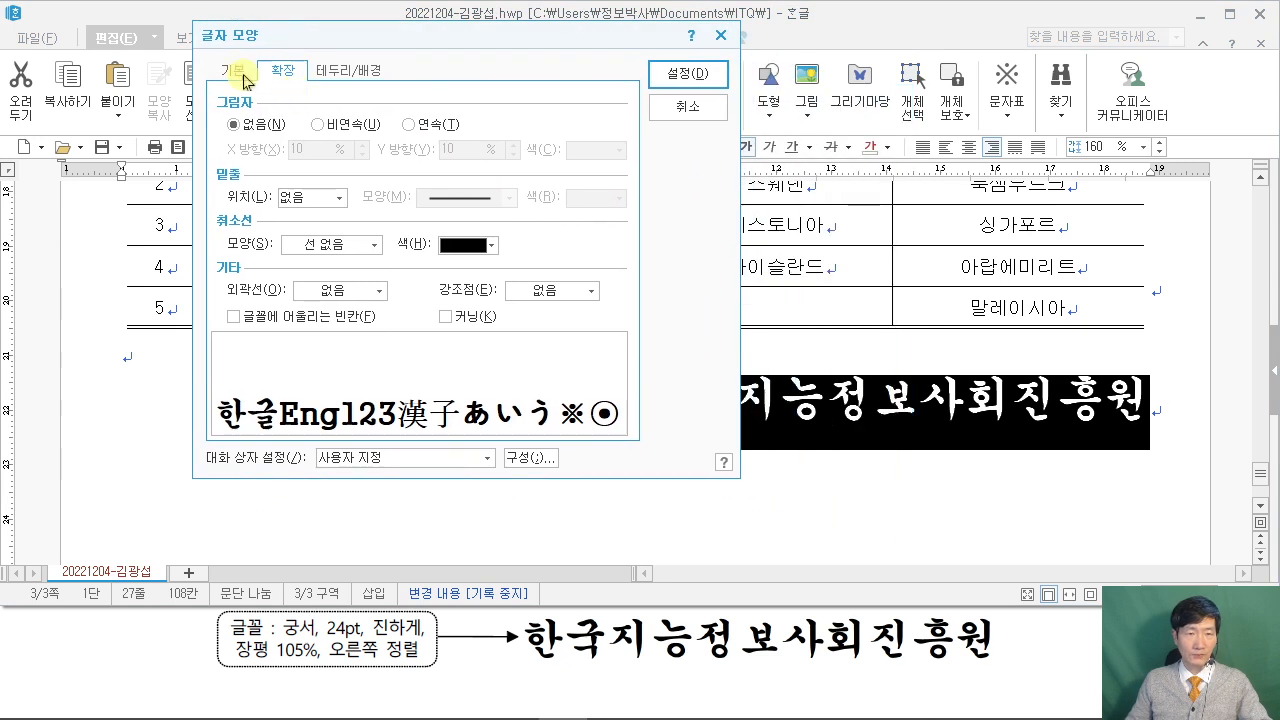
click(237, 73)
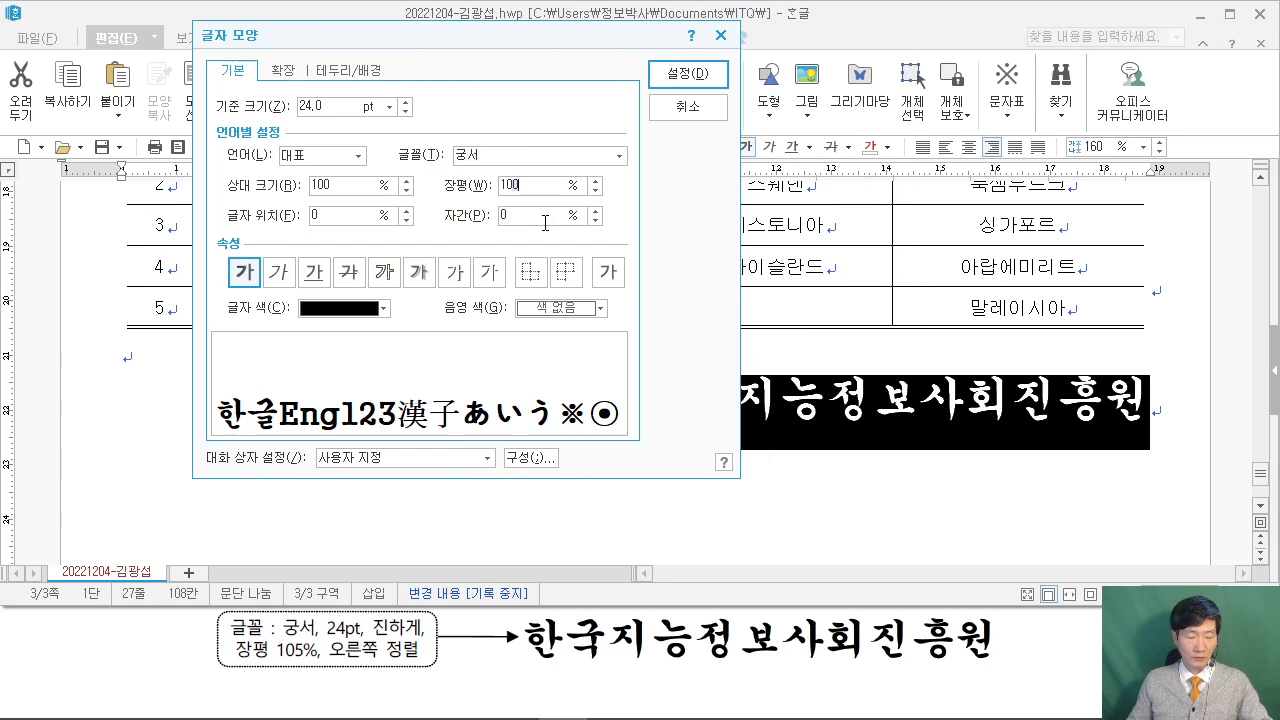
key(BackSpace)
text(5)
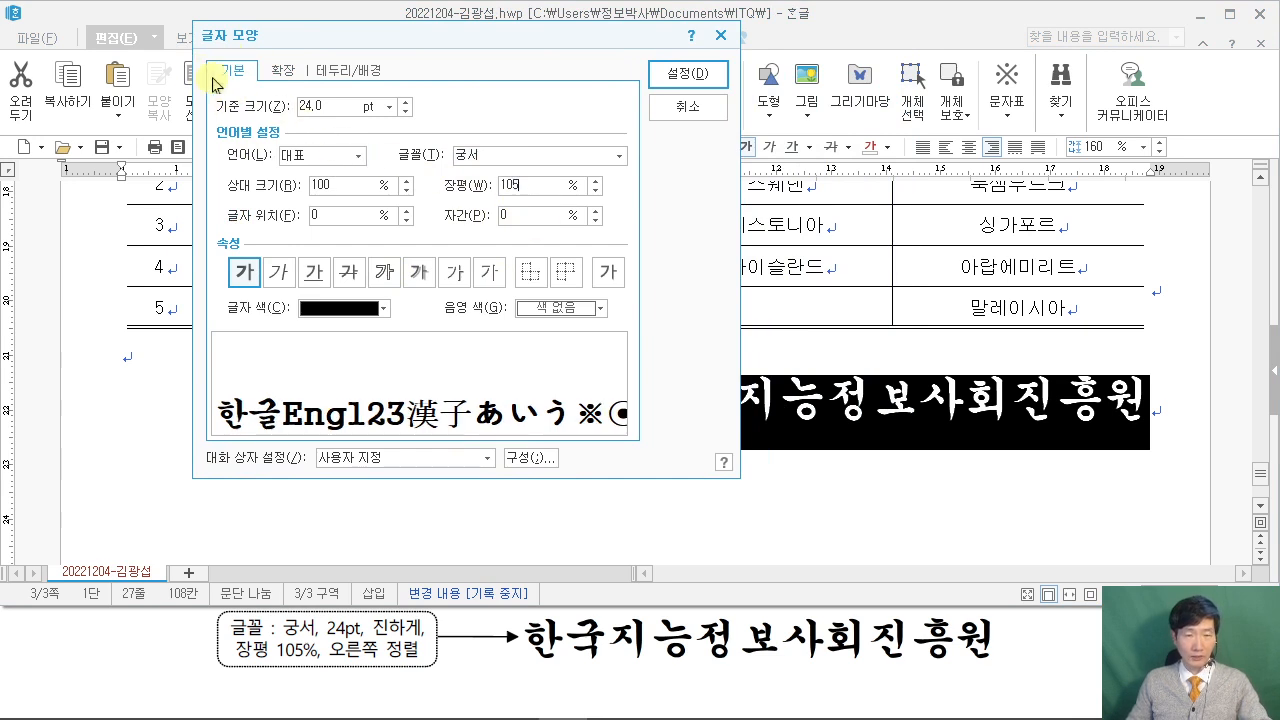
click(686, 74)
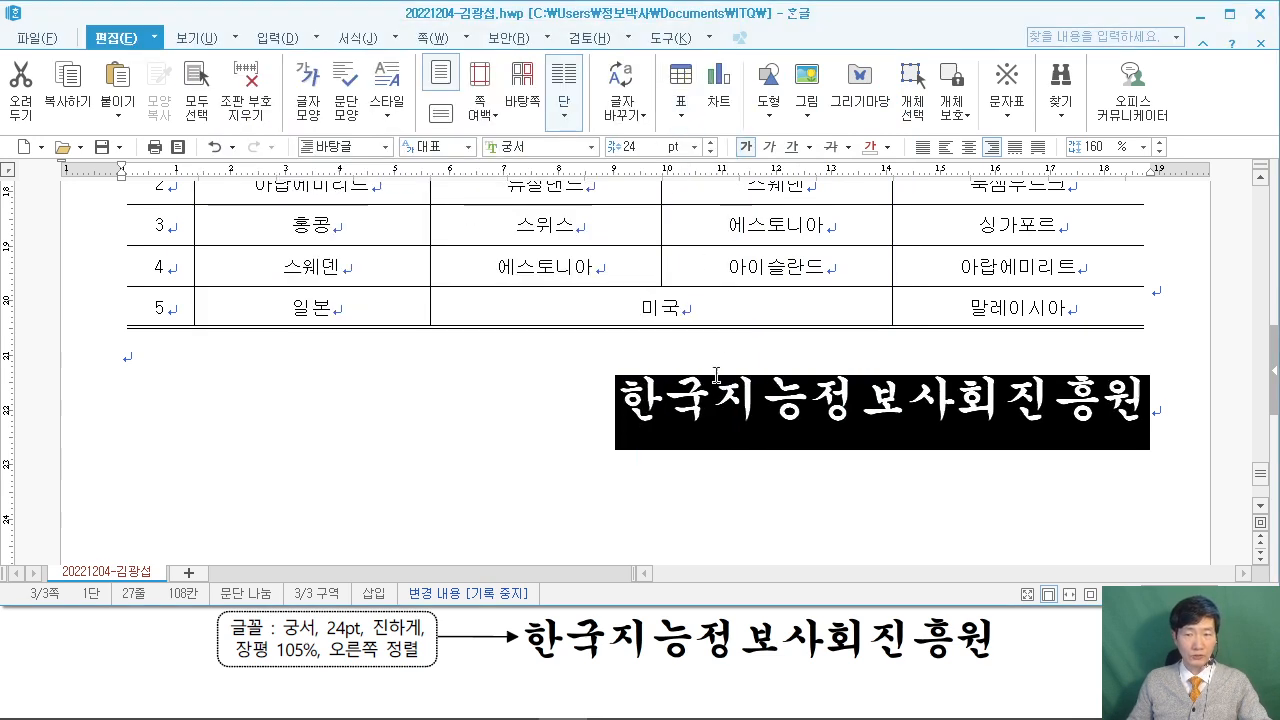
click(1100, 453)
click(299, 387)
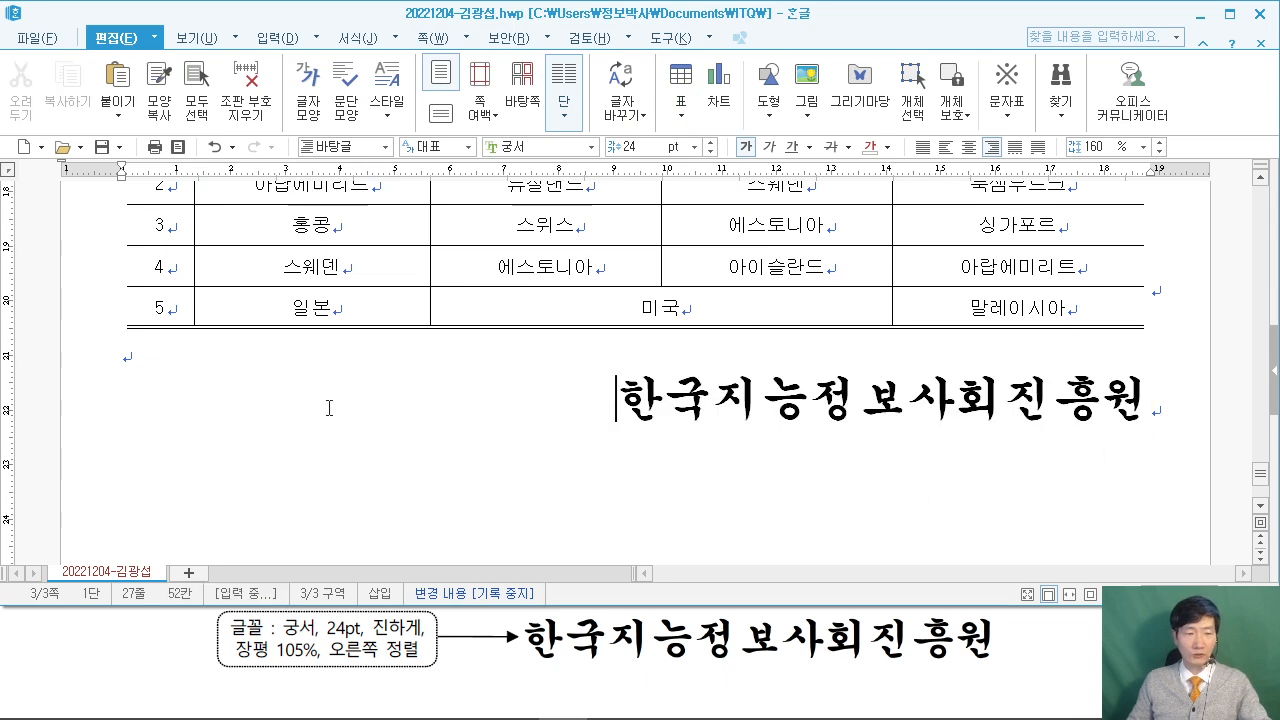
click(1047, 617)
scroll(1087, 646, down, 3)
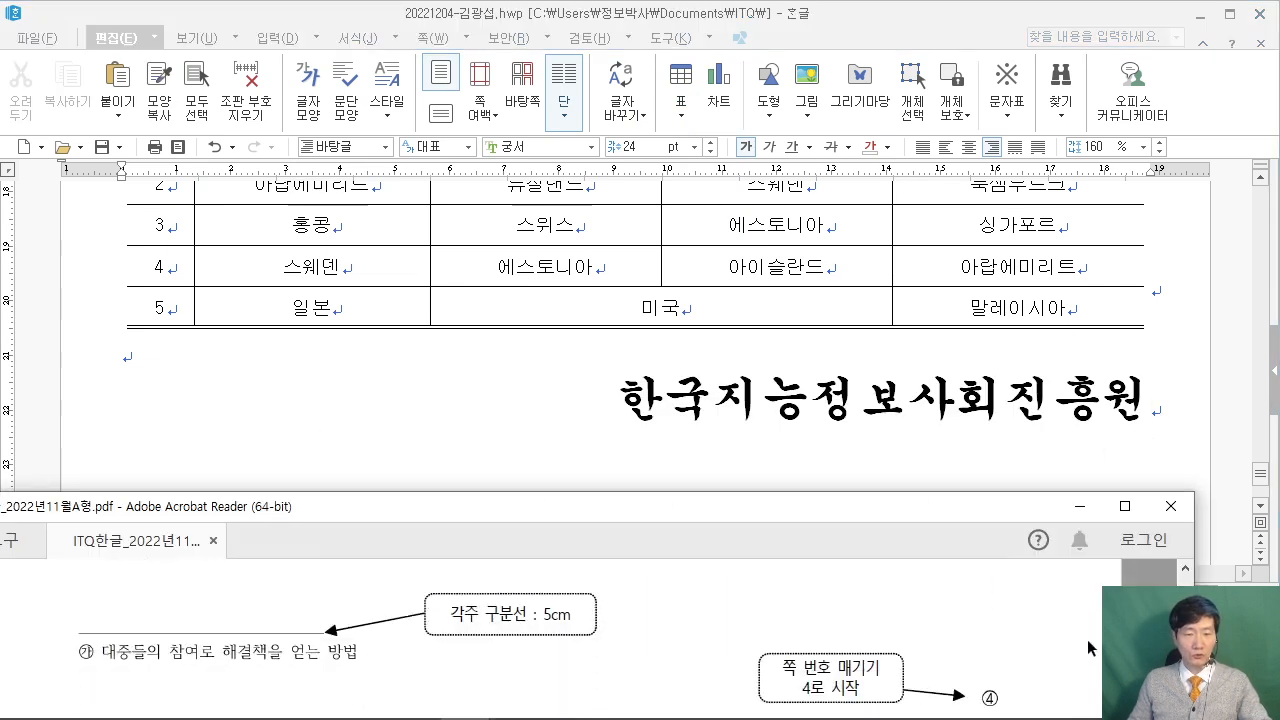
Return to the empty line below the table on the last page.
click(212, 352)
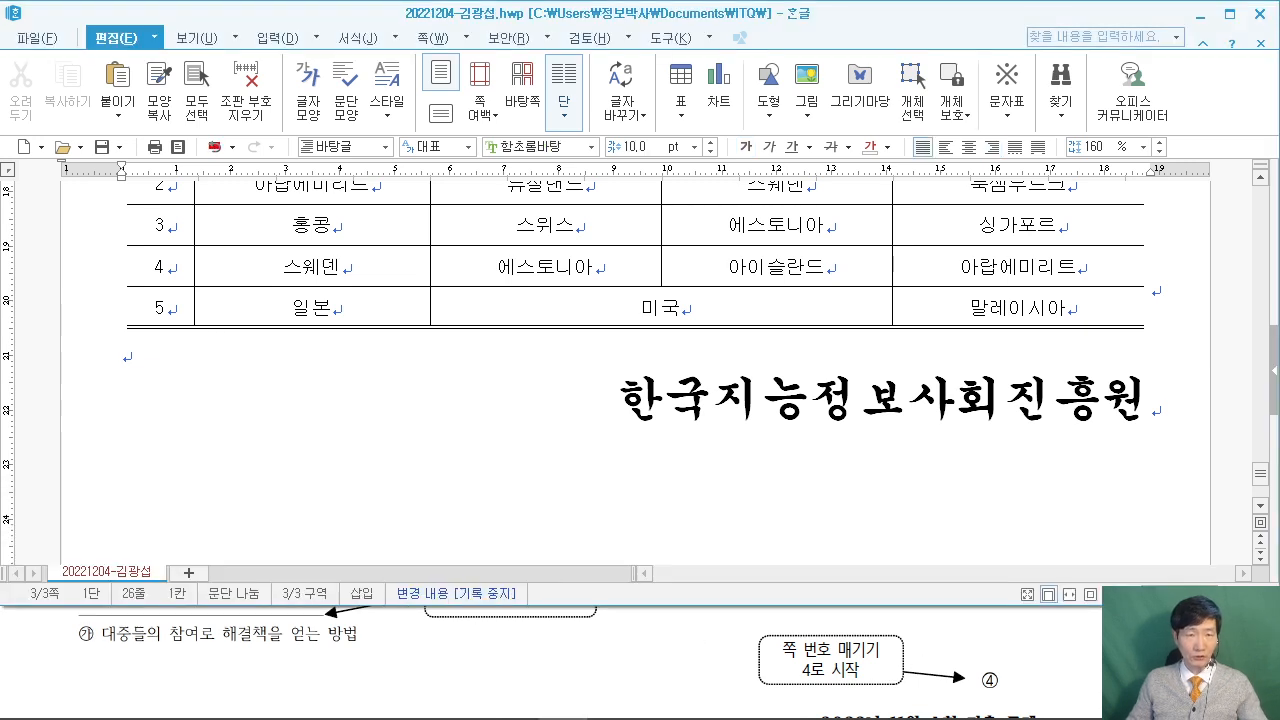
drag(210, 140, 396, 250)
mouse_move(250, 175)
mouse_down()
mouse_move(292, 146)
mouse_move(392, 236)
mouse_up()
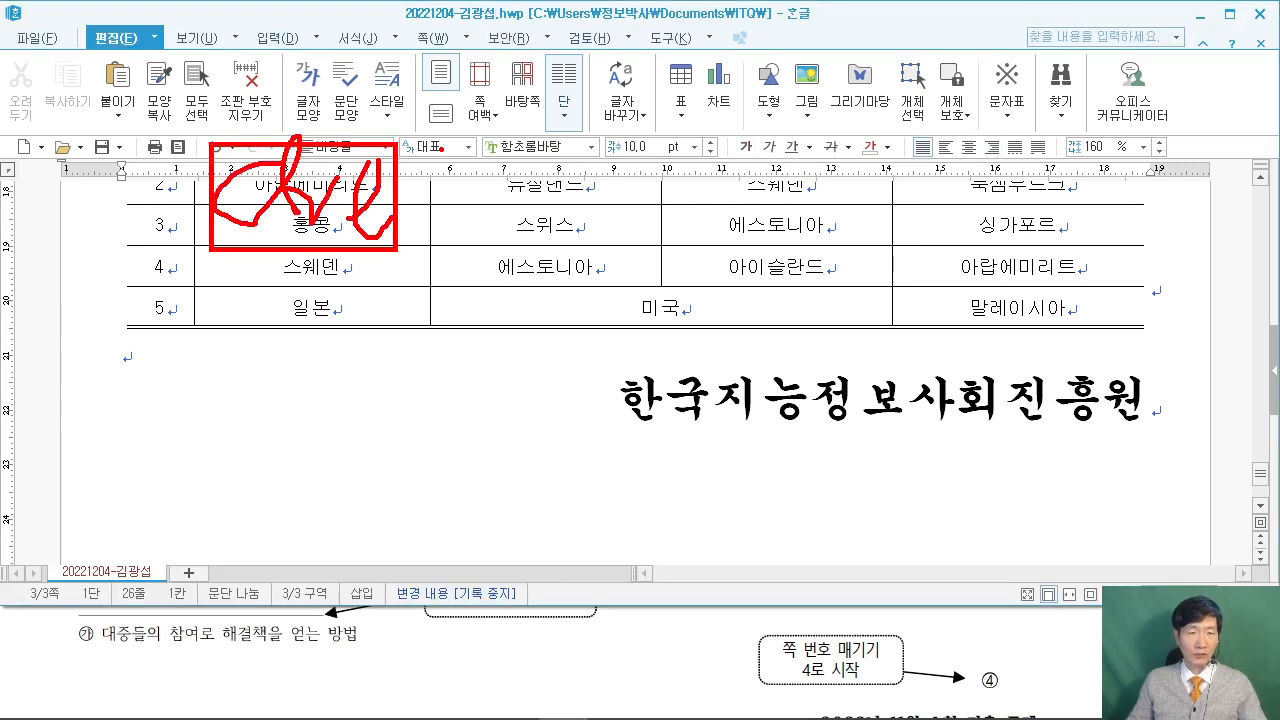
drag(432, 150, 434, 222)
drag(416, 200, 504, 186)
drag(508, 132, 640, 240)
mouse_move(570, 220)
mouse_down()
mouse_move(568, 142)
mouse_move(626, 138)
mouse_up()
drag(712, 250, 696, 302)
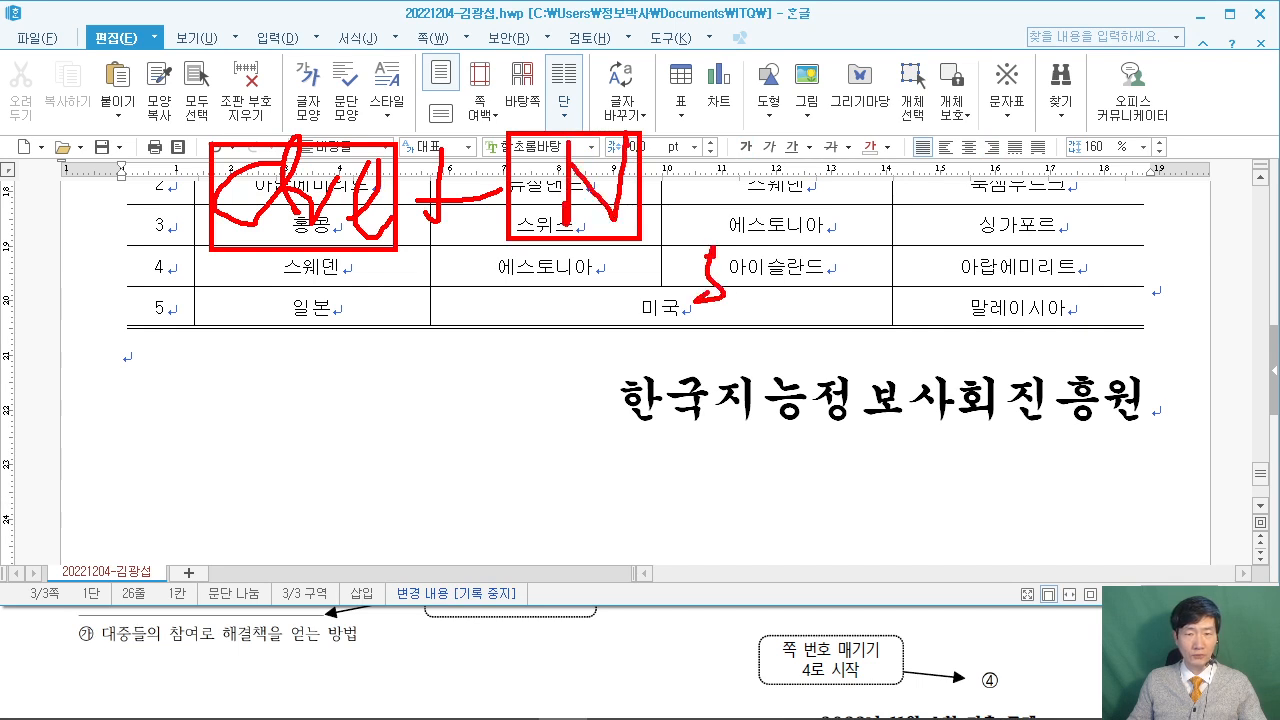
drag(784, 143, 806, 279)
drag(812, 146, 812, 240)
mouse_move(814, 150)
mouse_down()
mouse_move(862, 176)
mouse_move(822, 190)
mouse_up()
mouse_move(796, 126)
mouse_down()
mouse_move(926, 127)
mouse_move(790, 266)
mouse_up()
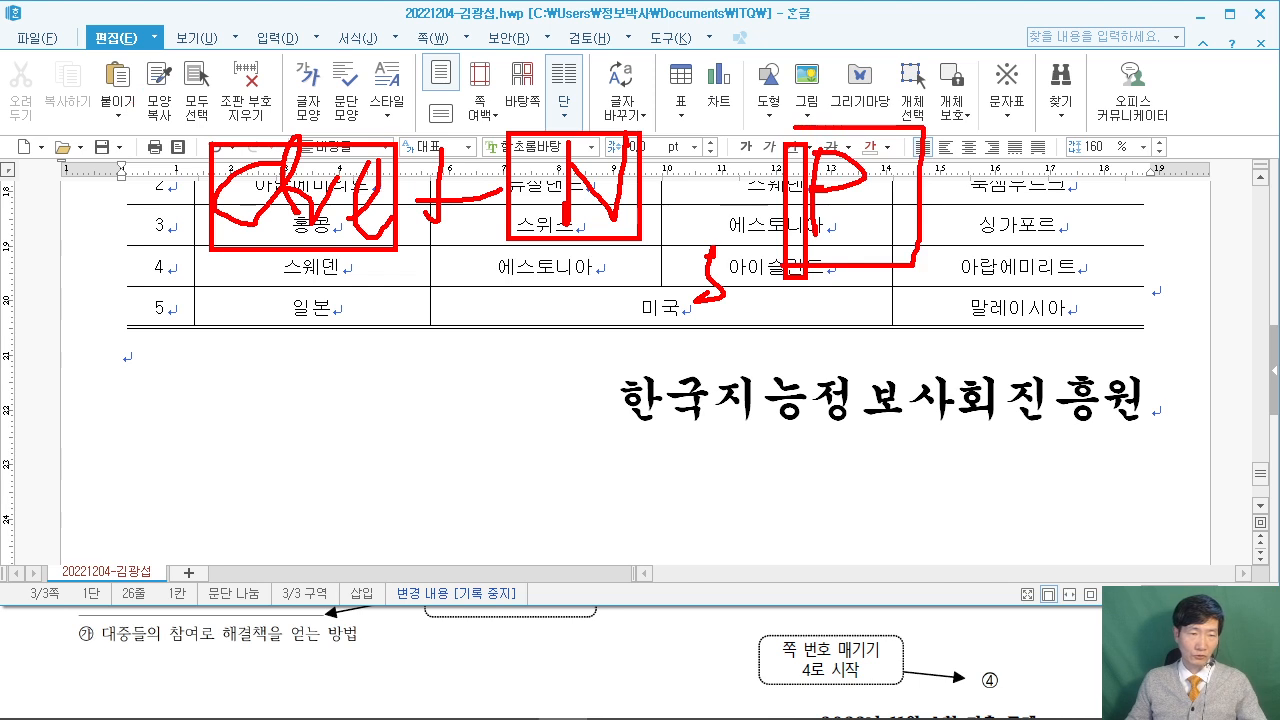
key(Escape)
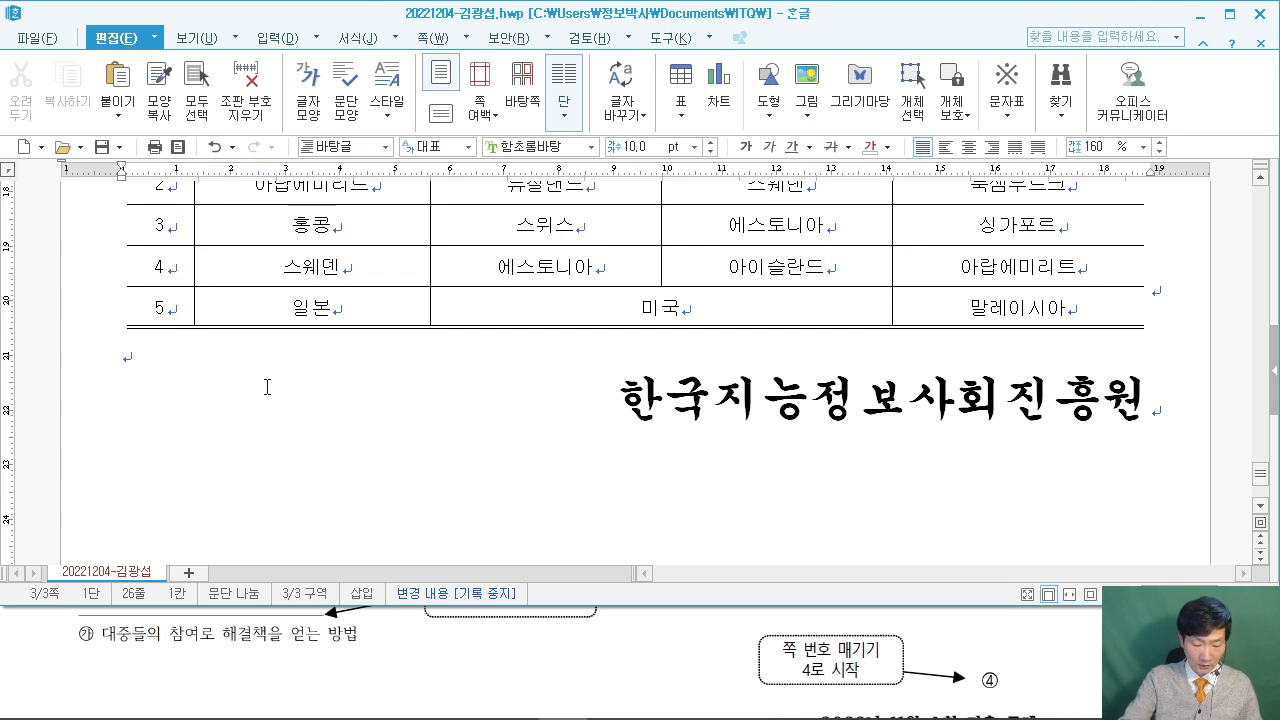
Add a bottom-right circled page number without dashes, starting at ④.
key(ctrl+n)
key(p)
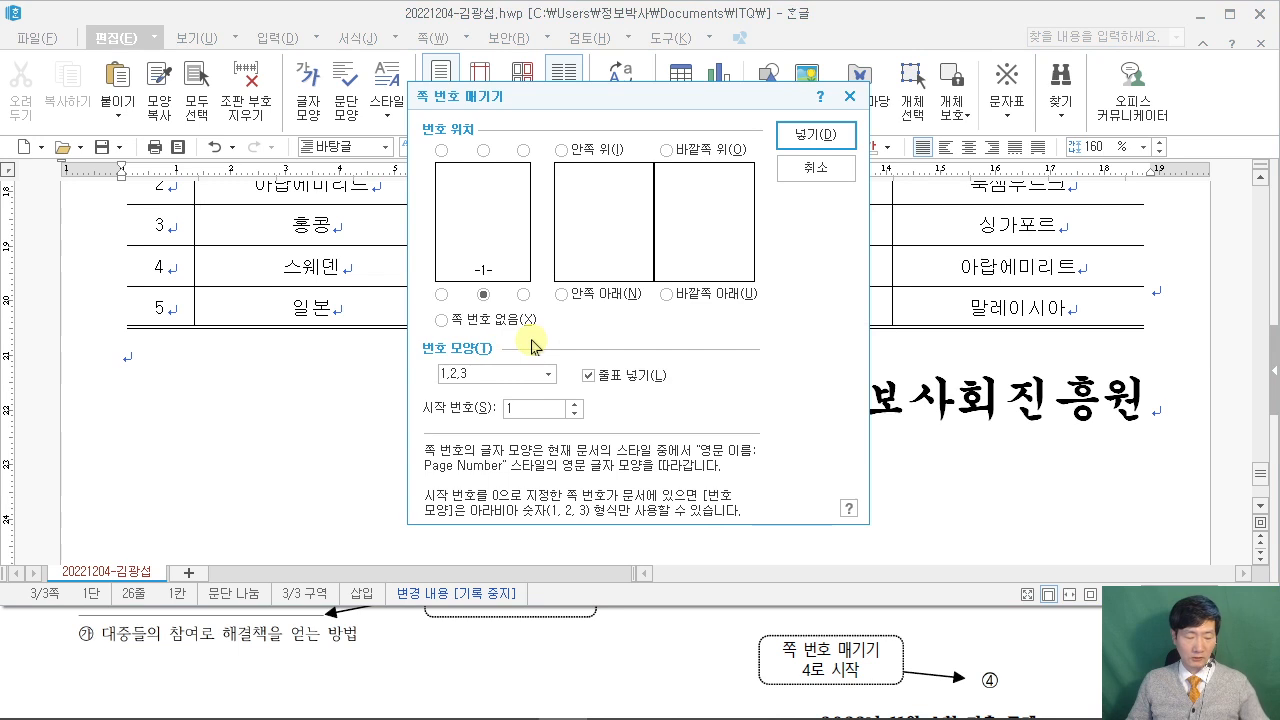
mouse_move(502, 270)
mouse_down()
mouse_move(550, 316)
mouse_move(808, 132)
mouse_up()
click(523, 294)
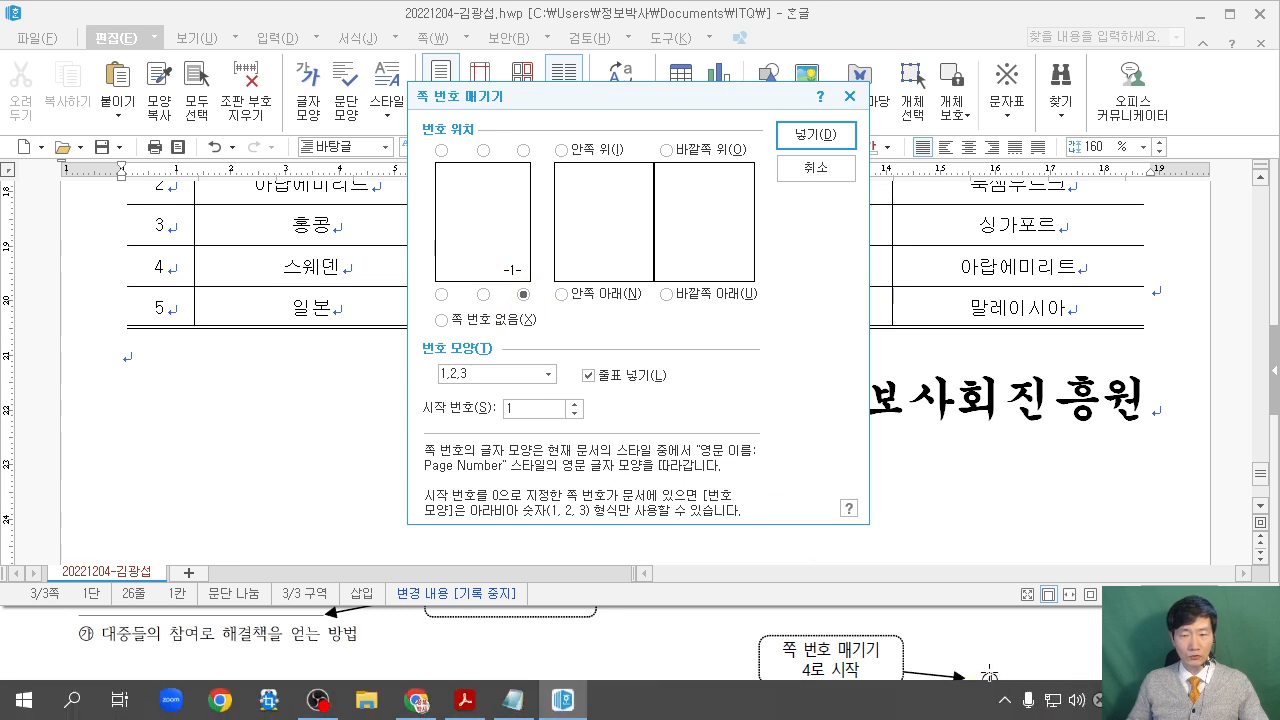
click(540, 375)
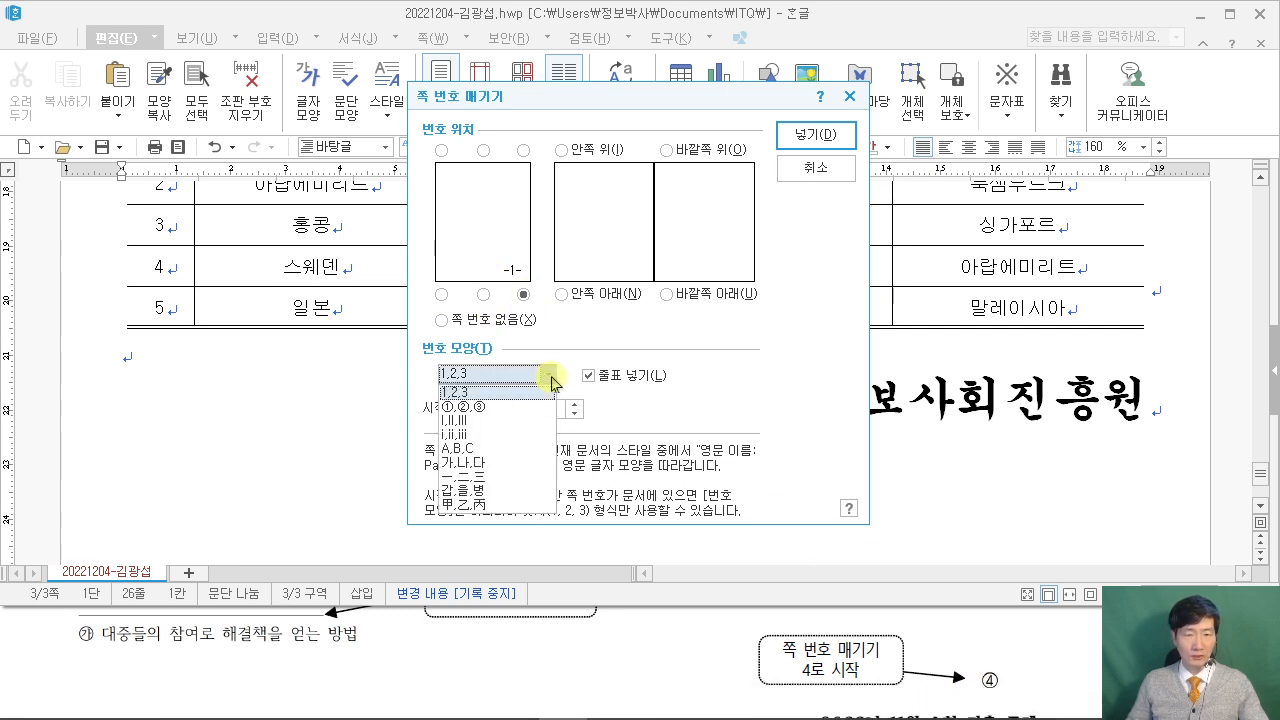
click(516, 408)
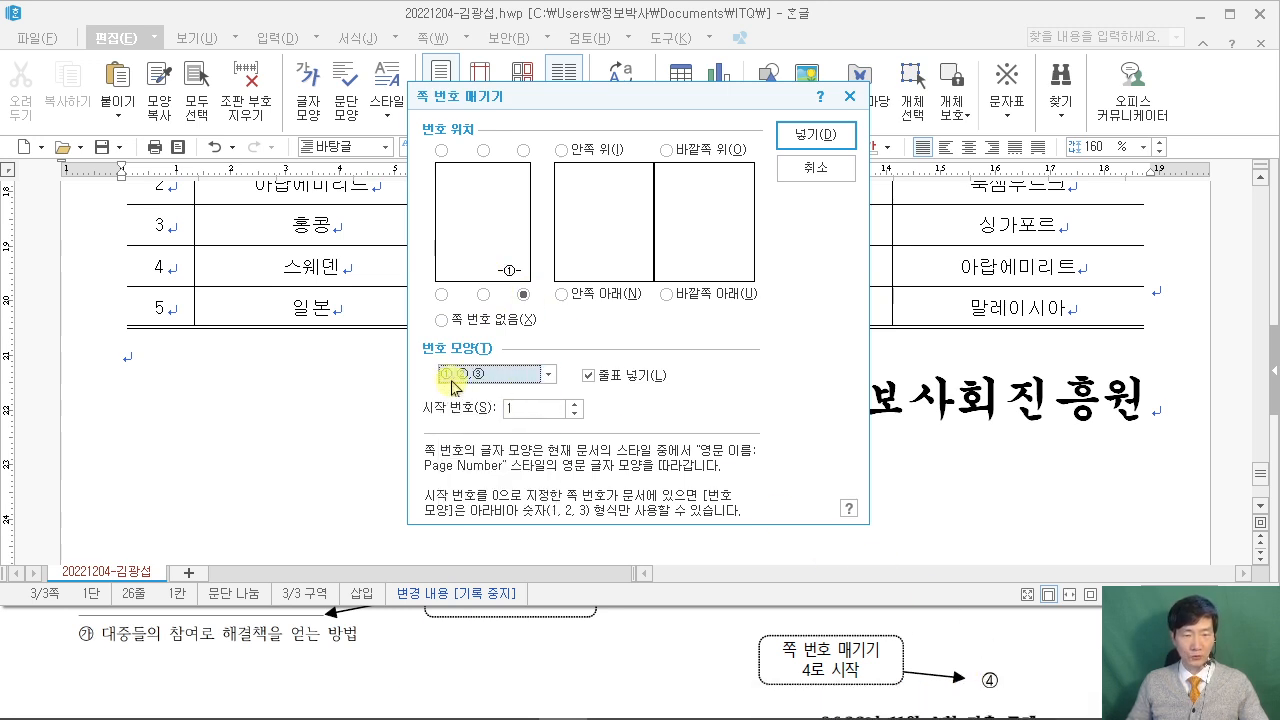
click(588, 375)
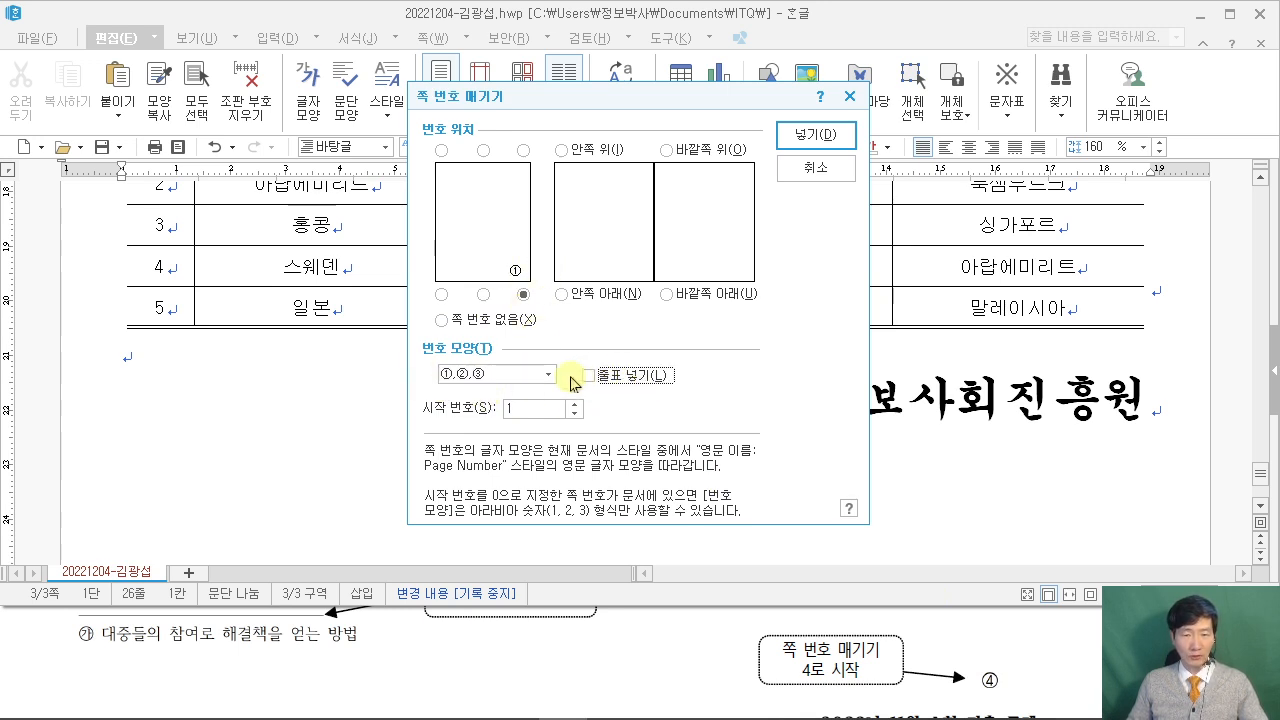
click(530, 410)
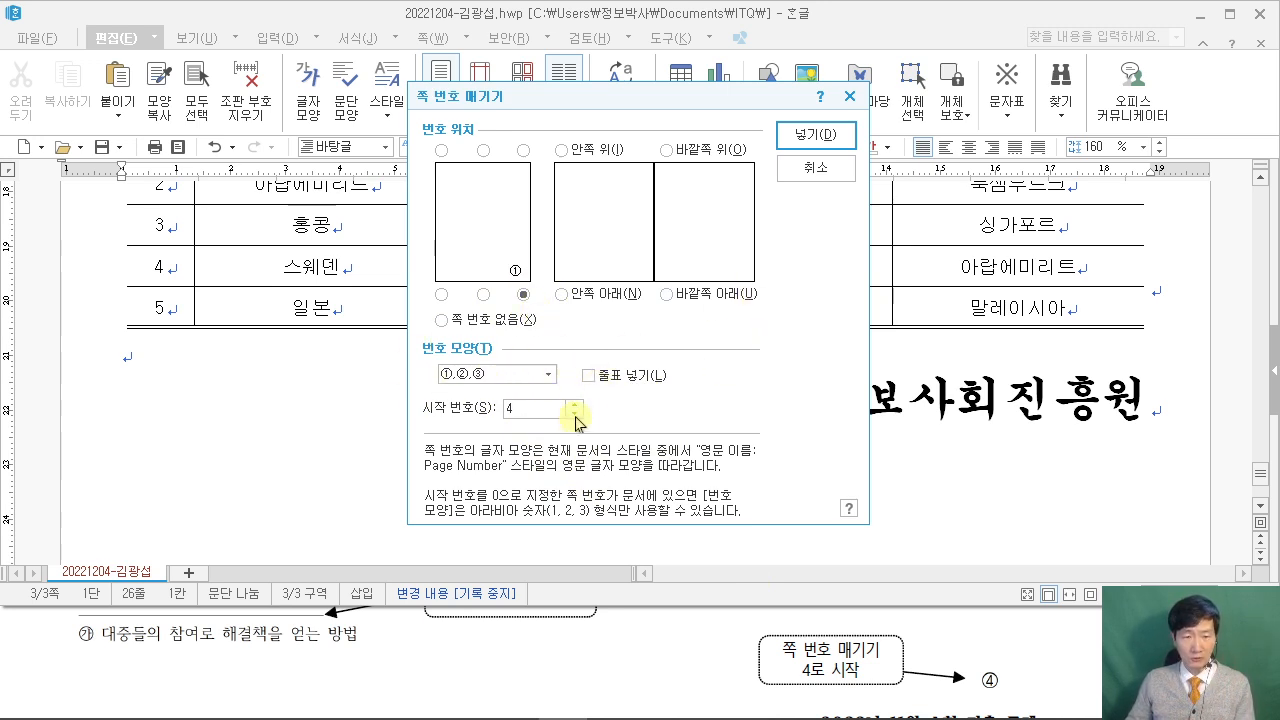
click(778, 133)
Scroll back up to page 2 and put the caret on the blank line under '4.'.
scroll(910, 390, up, 3)
scroll(912, 388, down, 6)
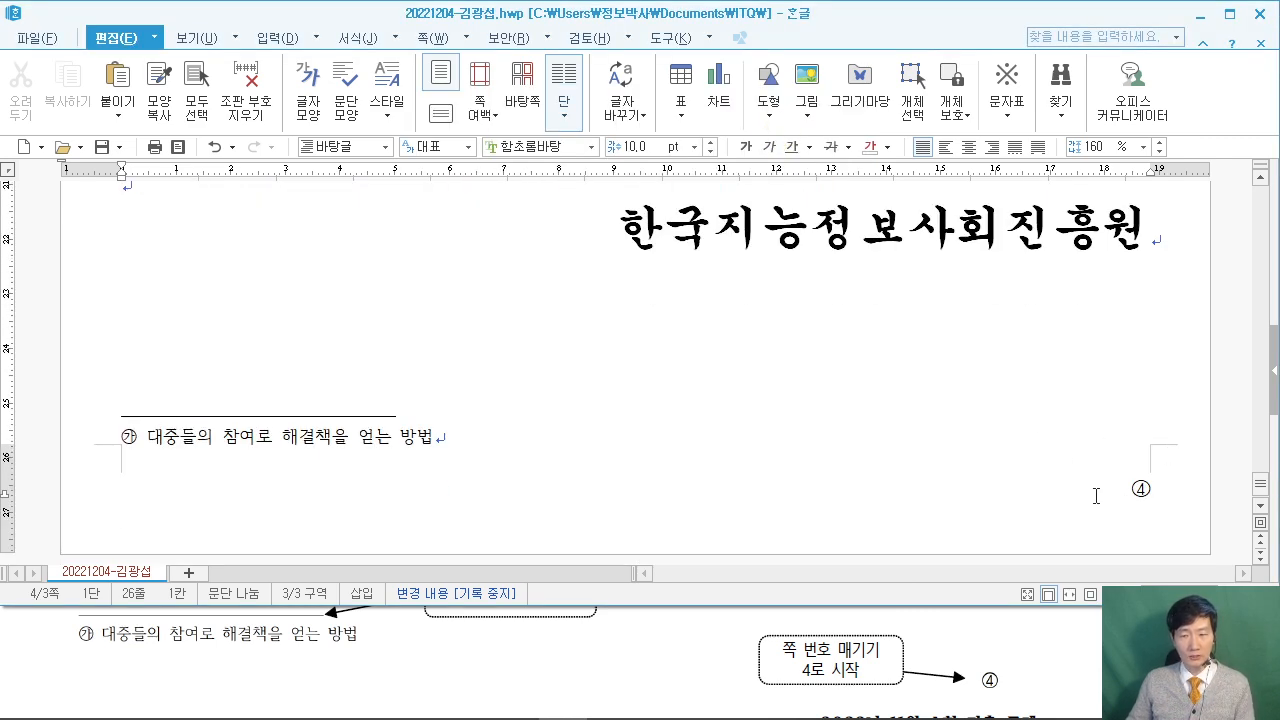
click(1229, 14)
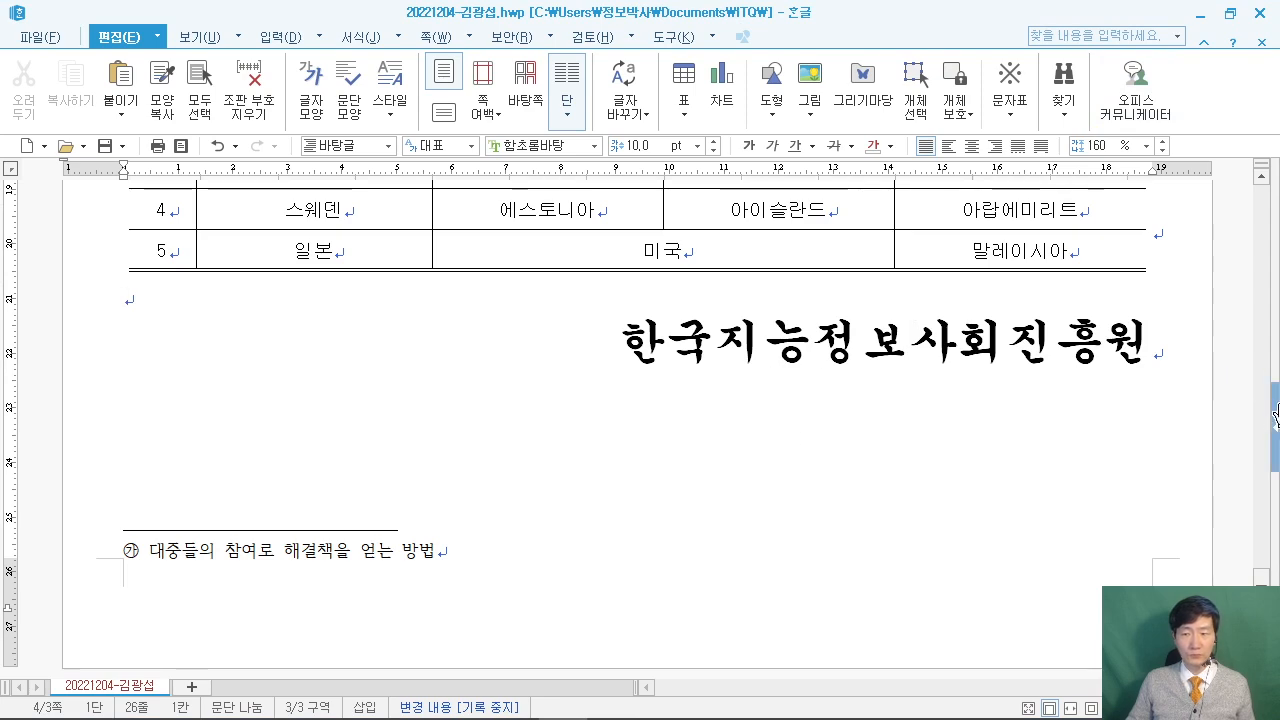
click(1229, 14)
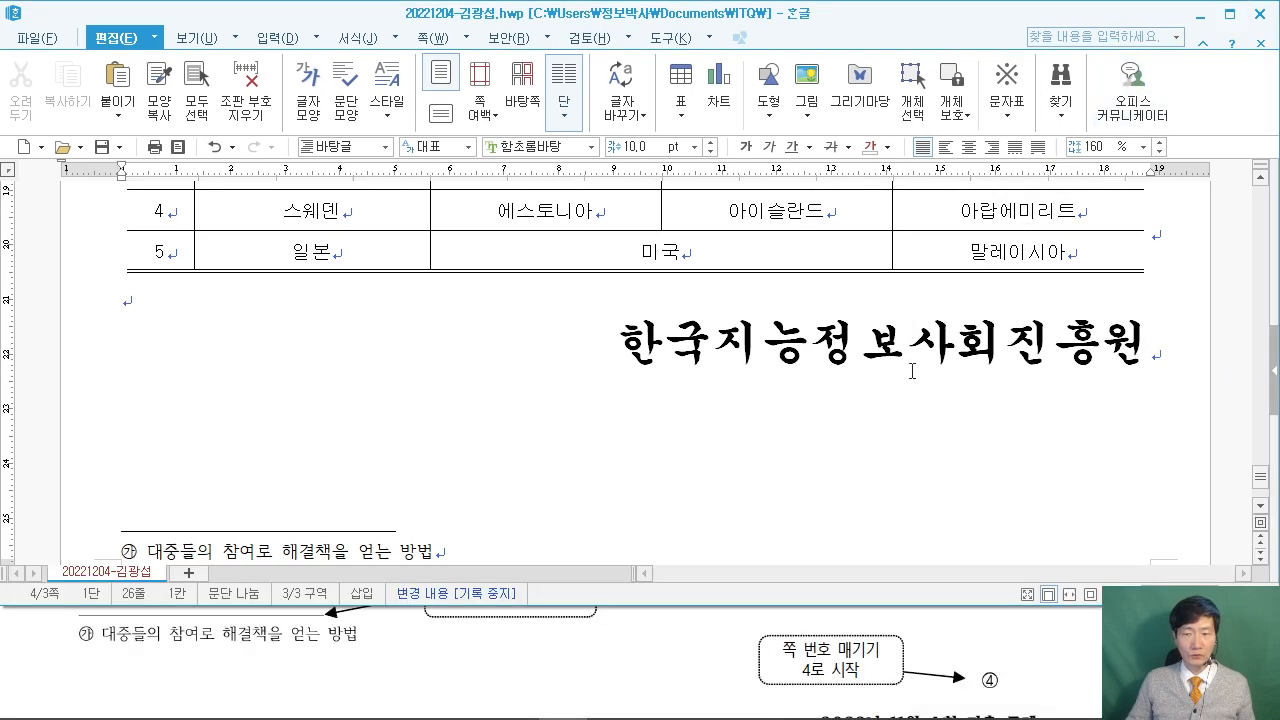
scroll(957, 379, up, 15)
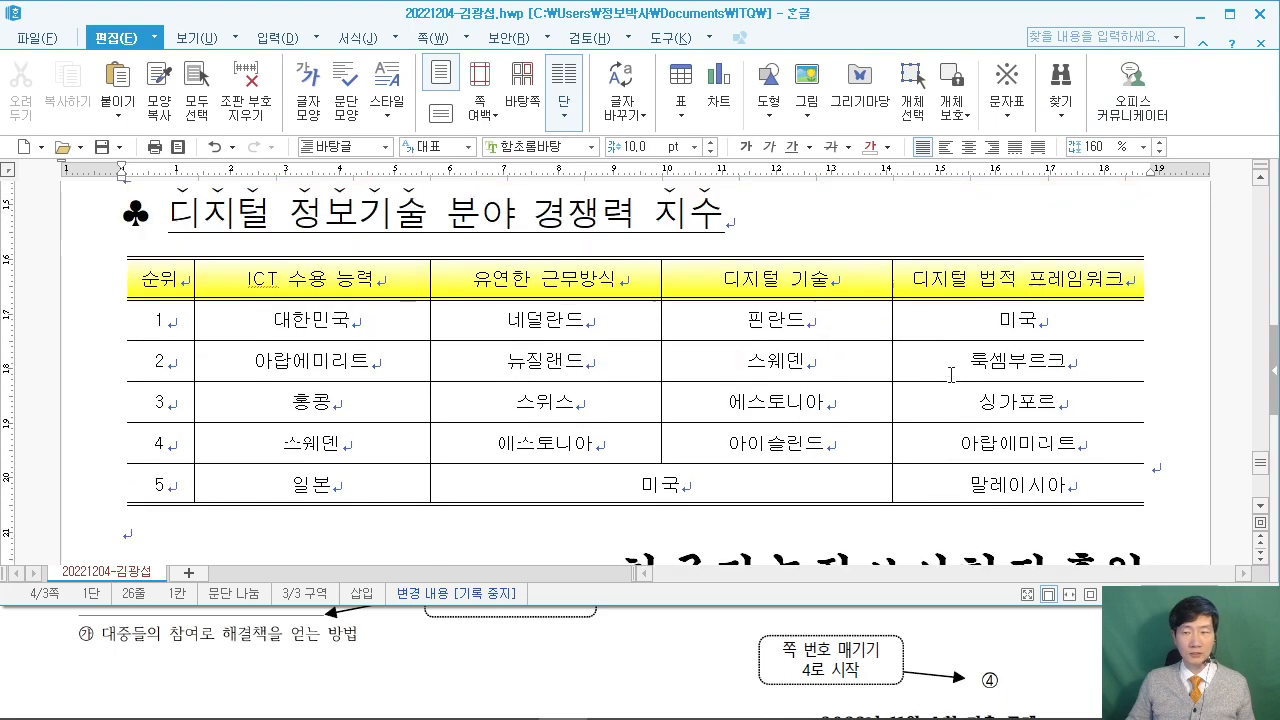
scroll(949, 377, up, 10)
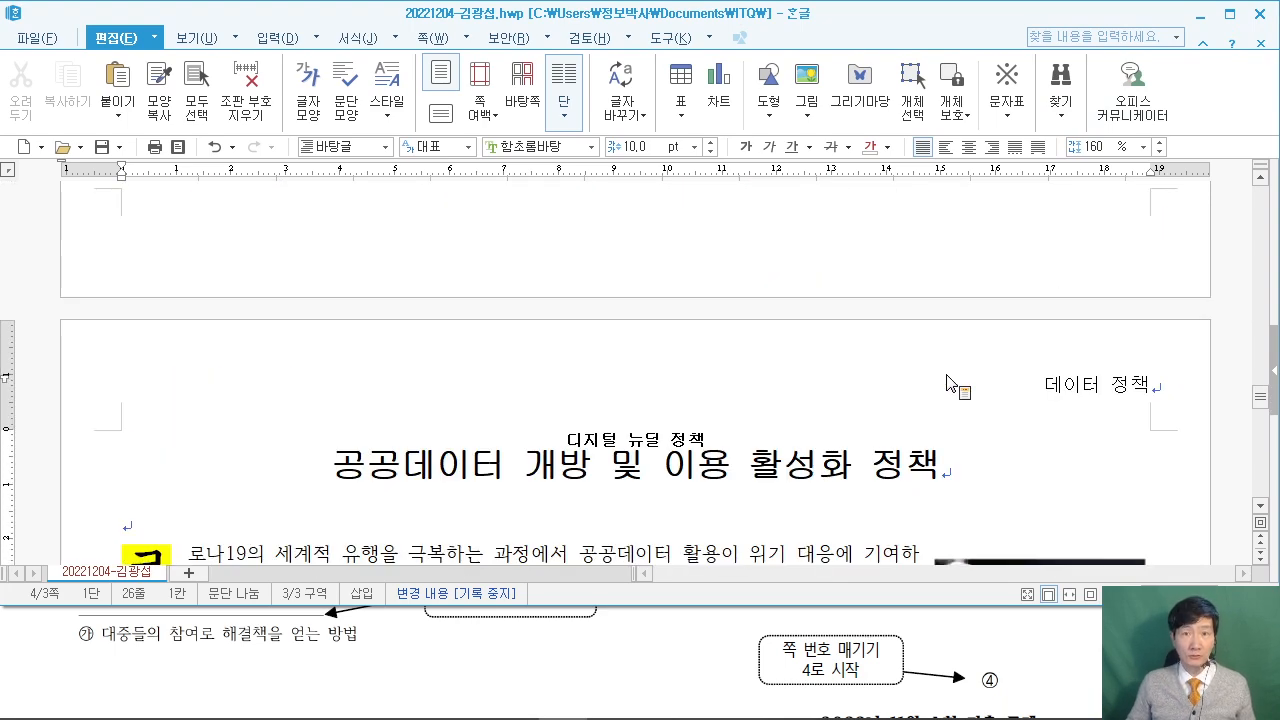
scroll(948, 381, up, 5)
scroll(940, 366, up, 3)
scroll(257, 360, down, 1)
click(257, 352)
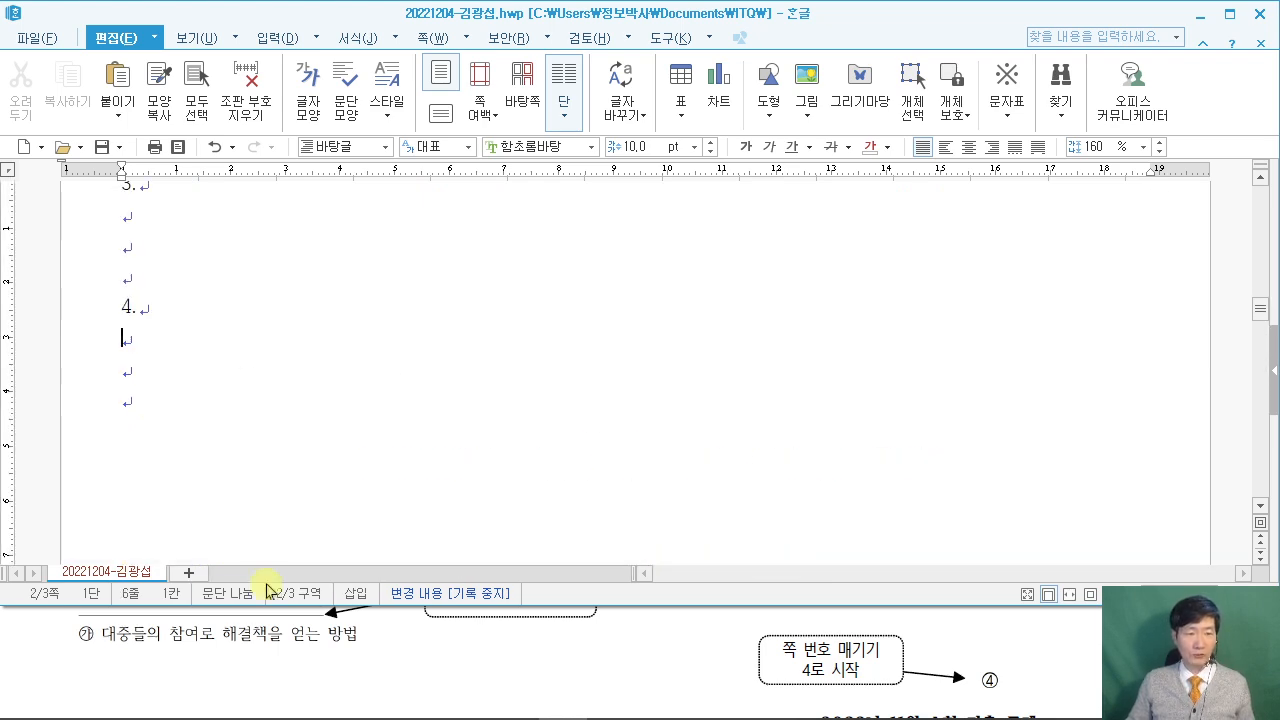
click(47, 670)
click(1126, 500)
scroll(640, 400, up, 10)
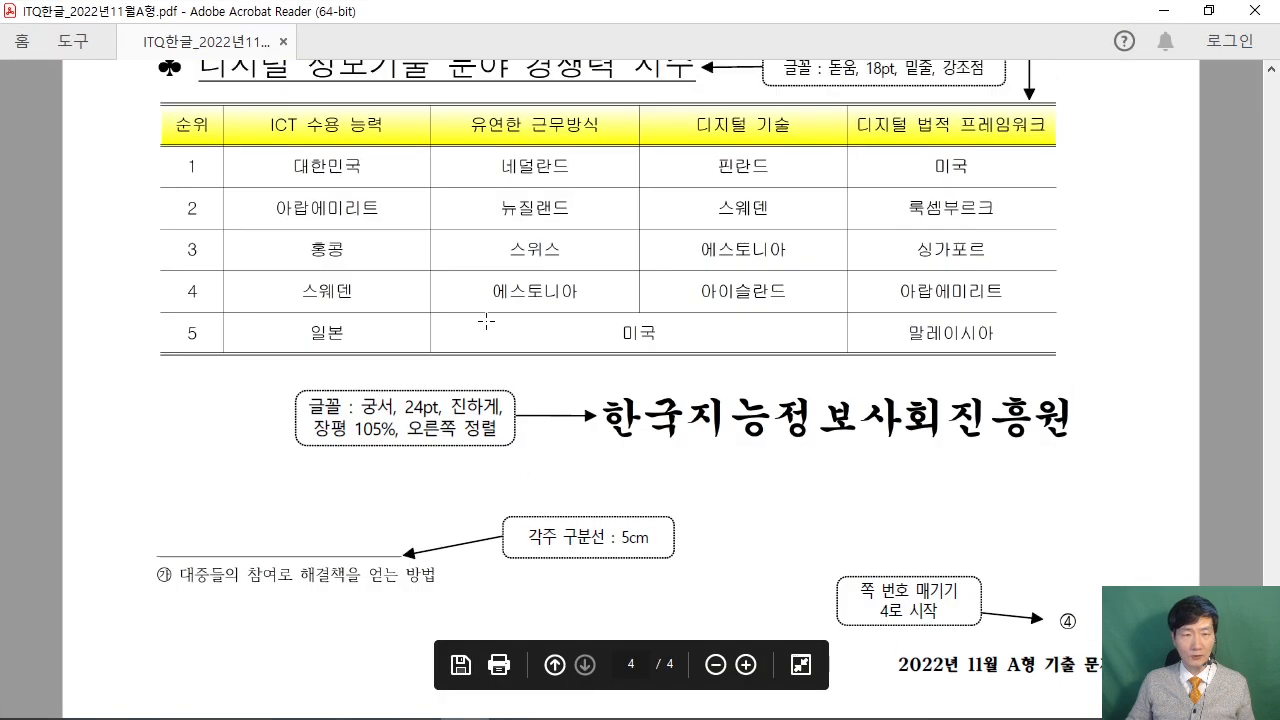
scroll(486, 320, up, 8)
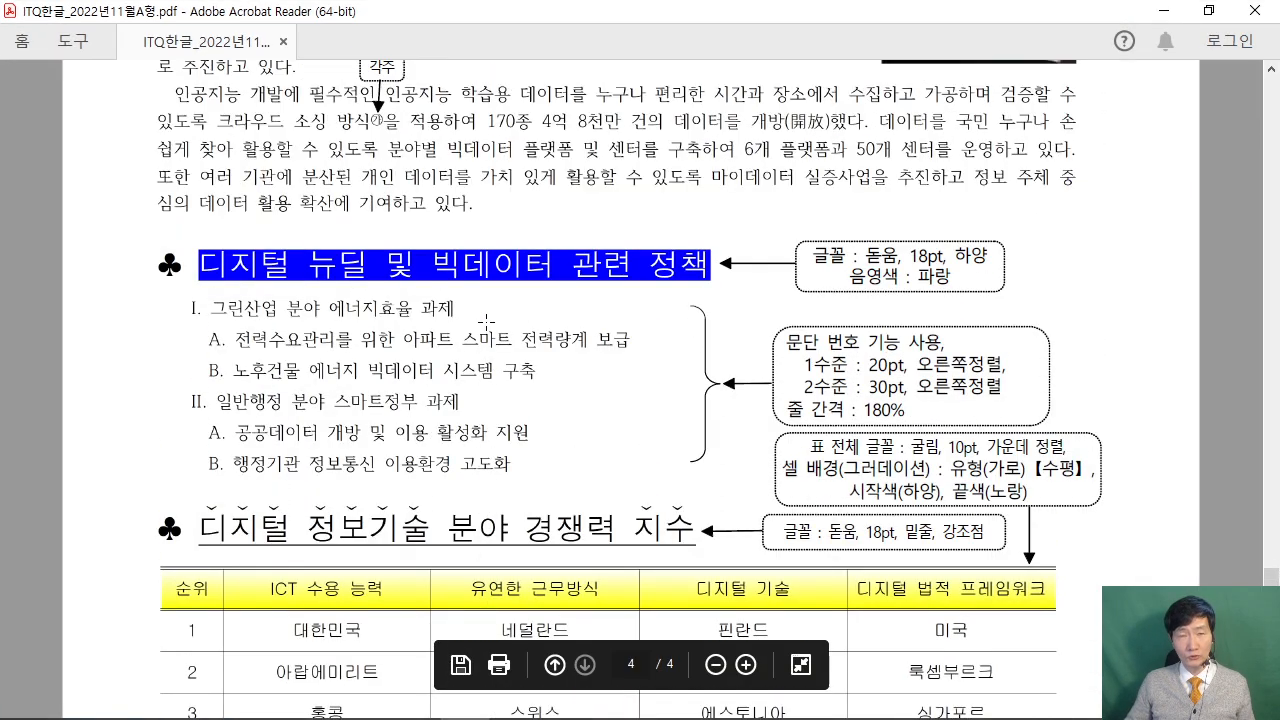
scroll(486, 320, up, 15)
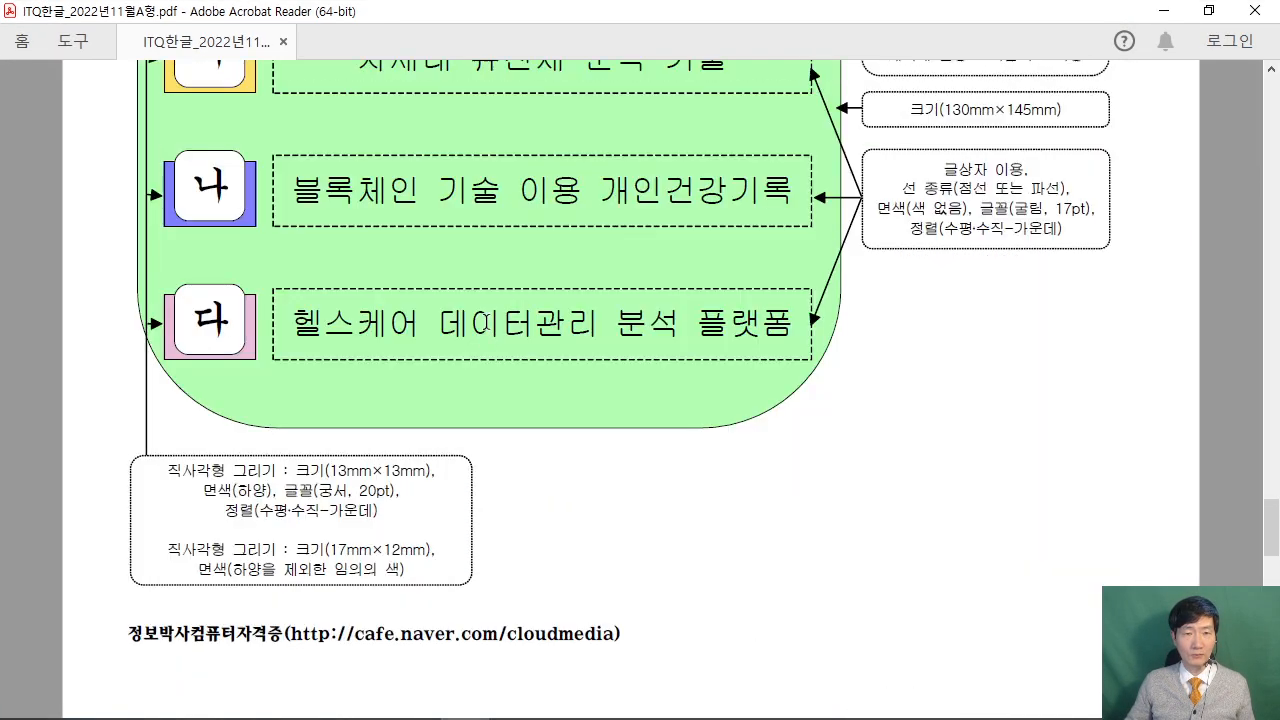
scroll(486, 322, up, 13)
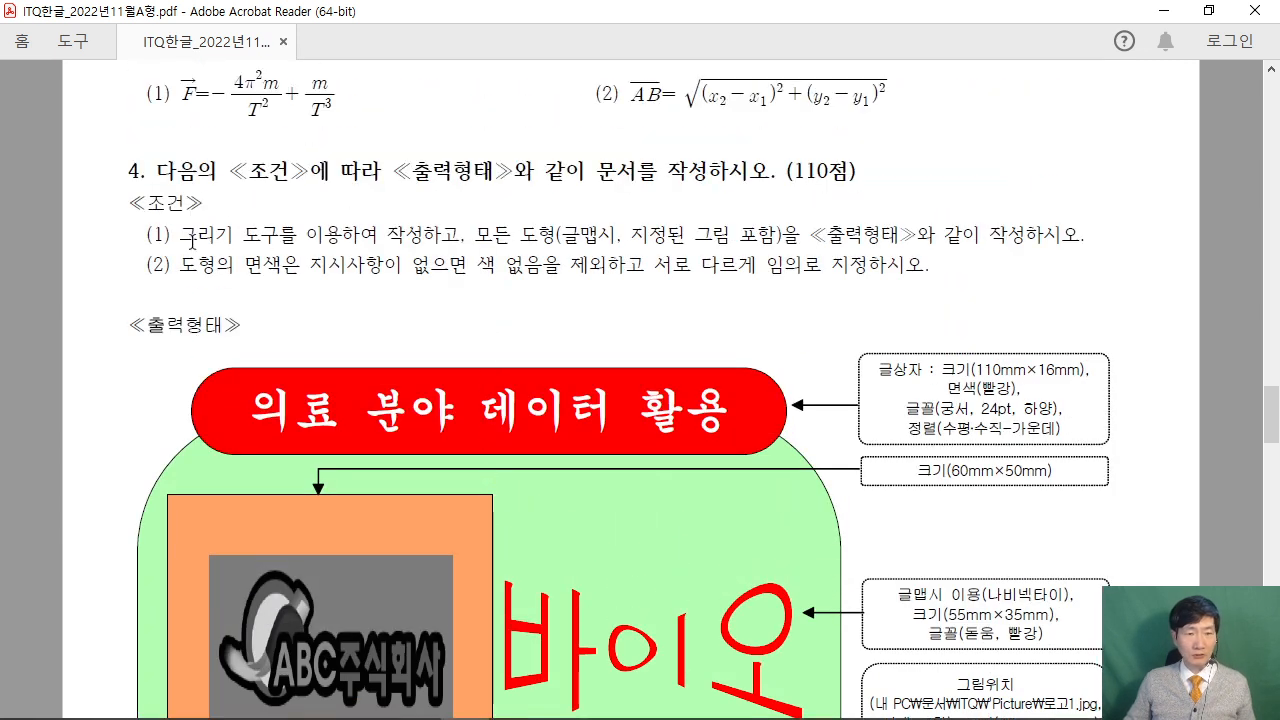
drag(190, 240, 491, 236)
click(406, 240)
drag(175, 271, 495, 267)
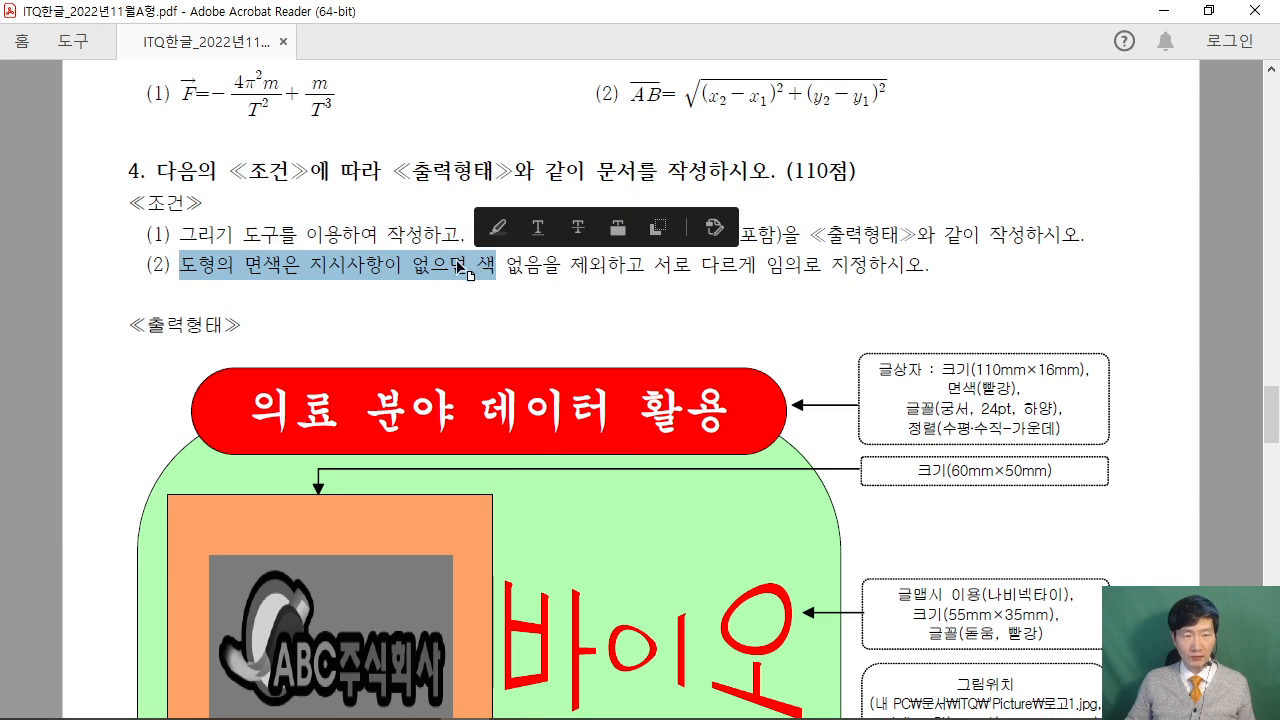
click(495, 267)
scroll(716, 269, down, 3)
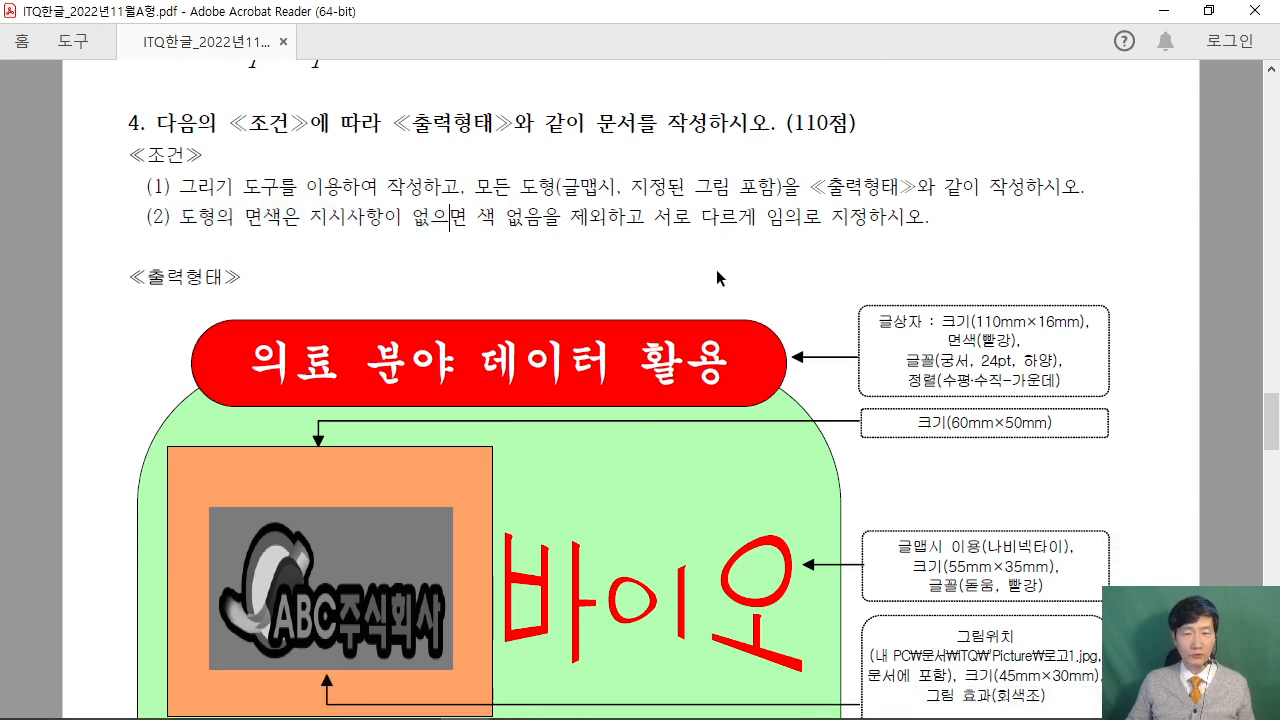
scroll(716, 269, down, 2)
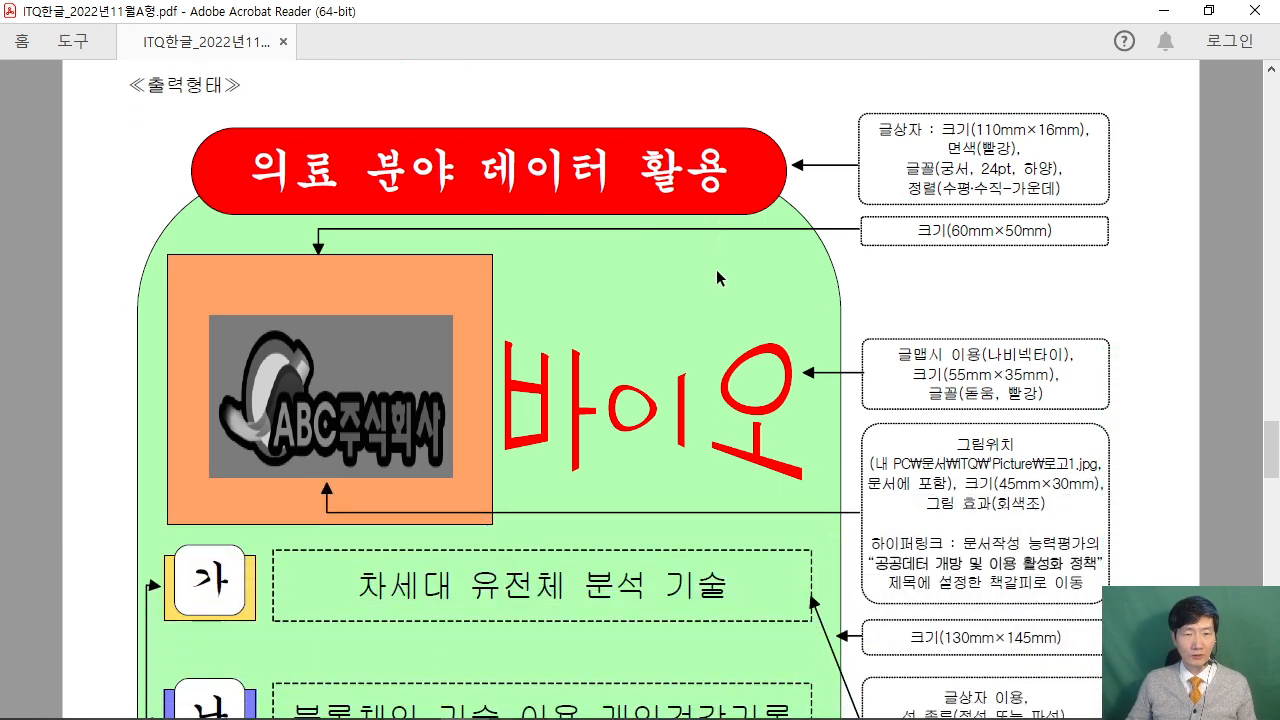
ctrl+scroll(716, 269, down, 3)
ctrl+scroll(716, 269, up, 2)
scroll(648, 281, down, 3)
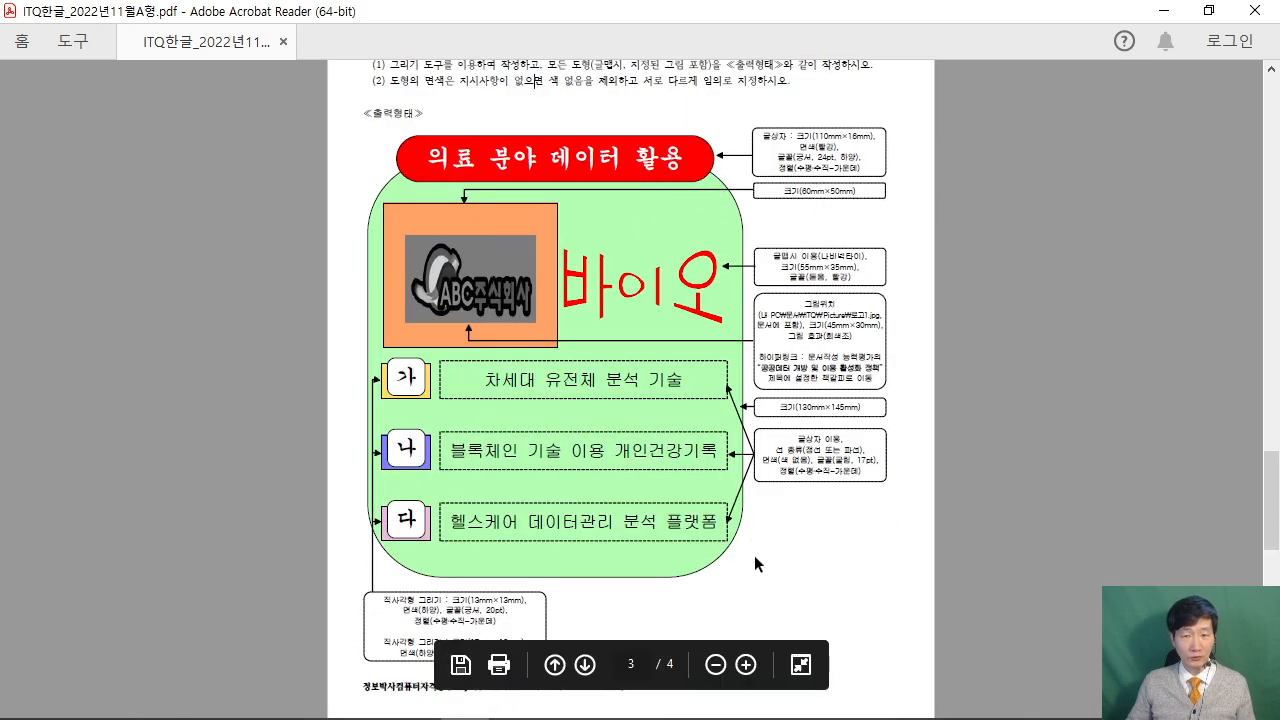
ctrl+scroll(860, 422, up, 2)
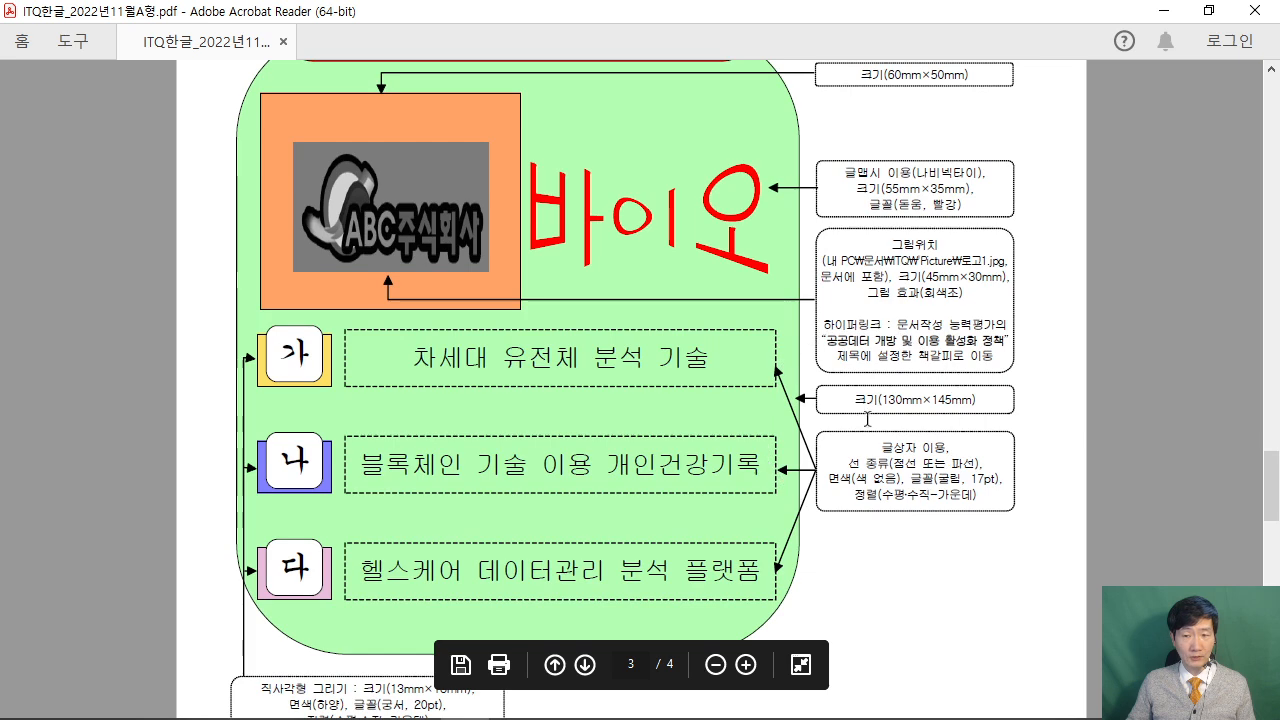
scroll(857, 578, up, 1)
ctrl+scroll(855, 578, down, 1)
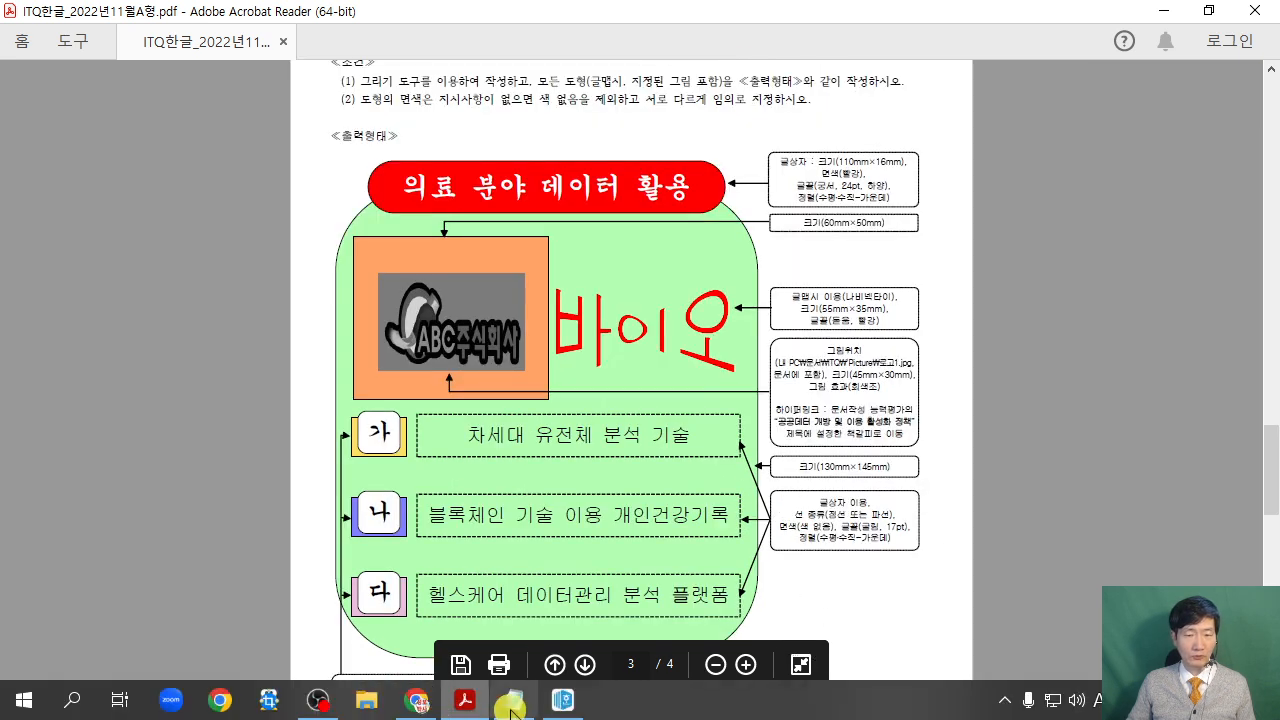
click(562, 712)
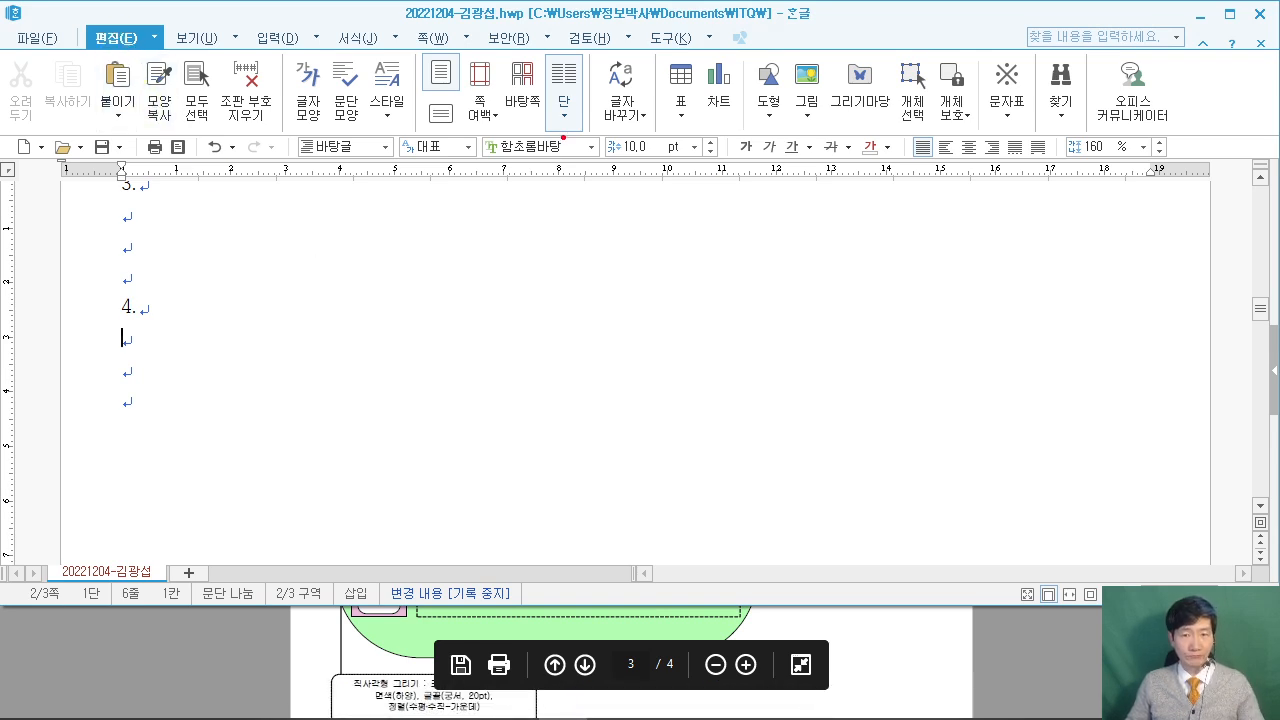
Draw a rectangle below item 4. and open its object properties.
drag(744, 44, 895, 298)
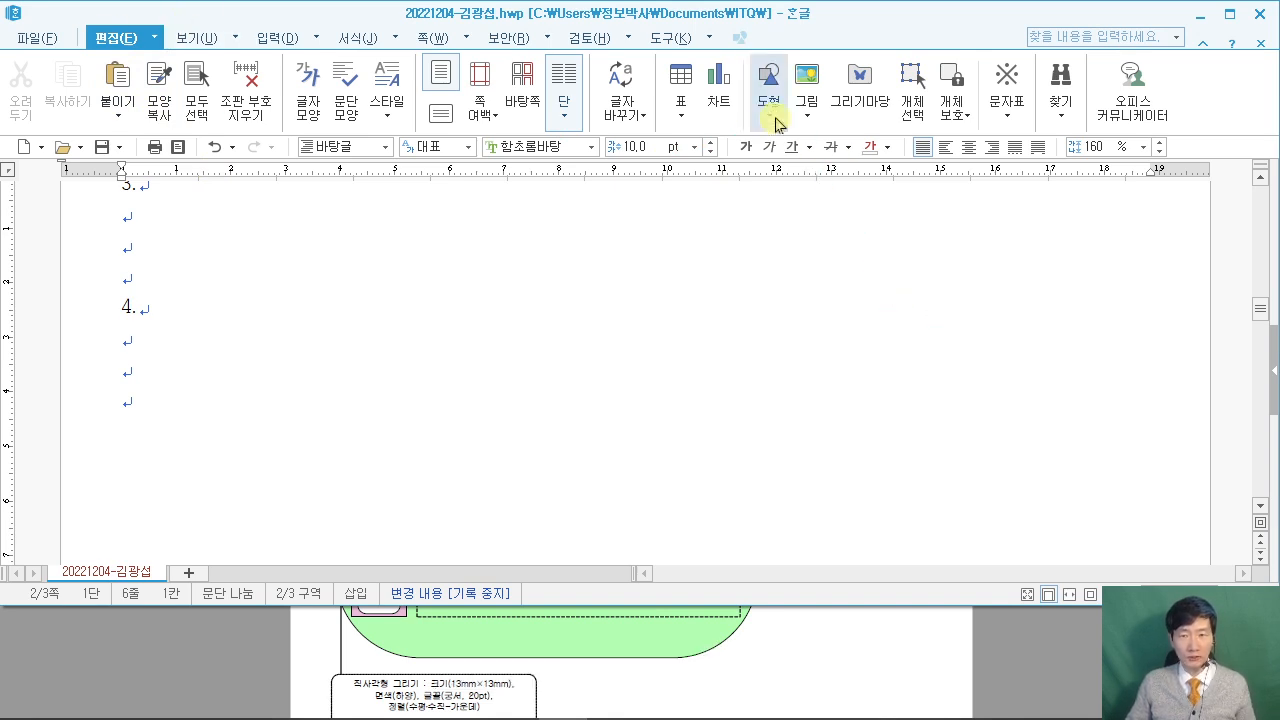
click(768, 105)
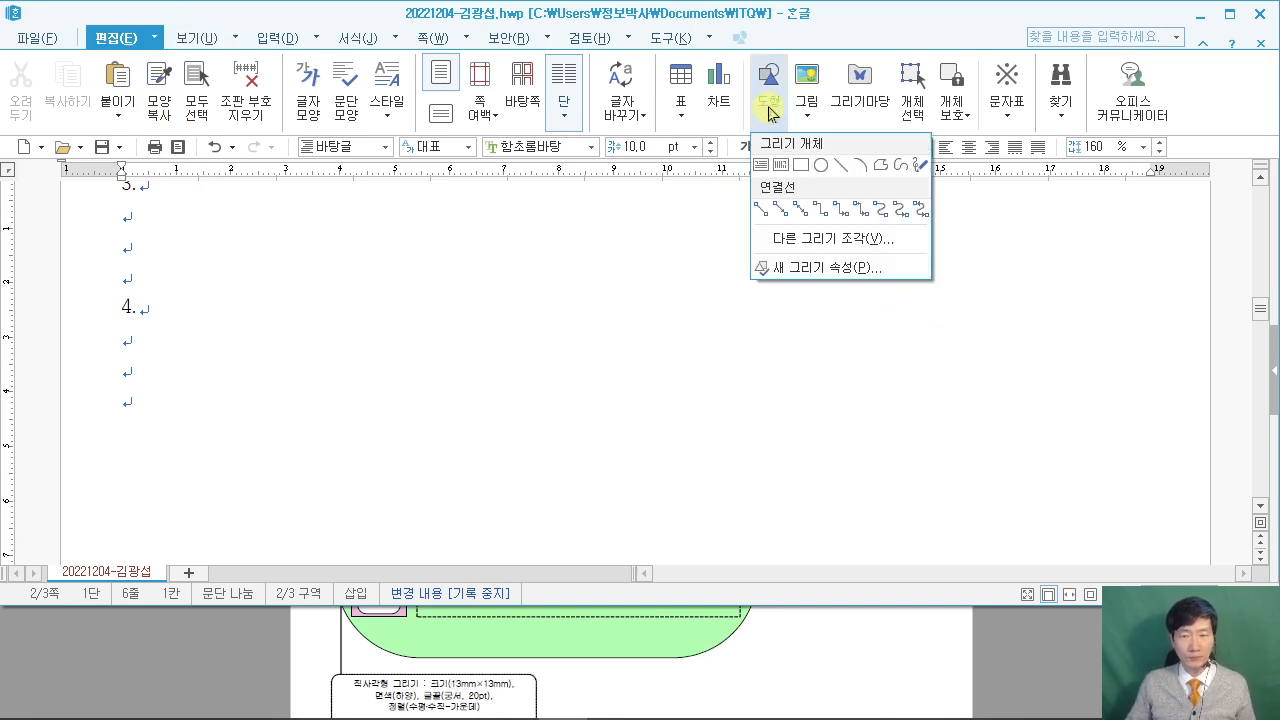
click(804, 166)
drag(178, 371, 275, 461)
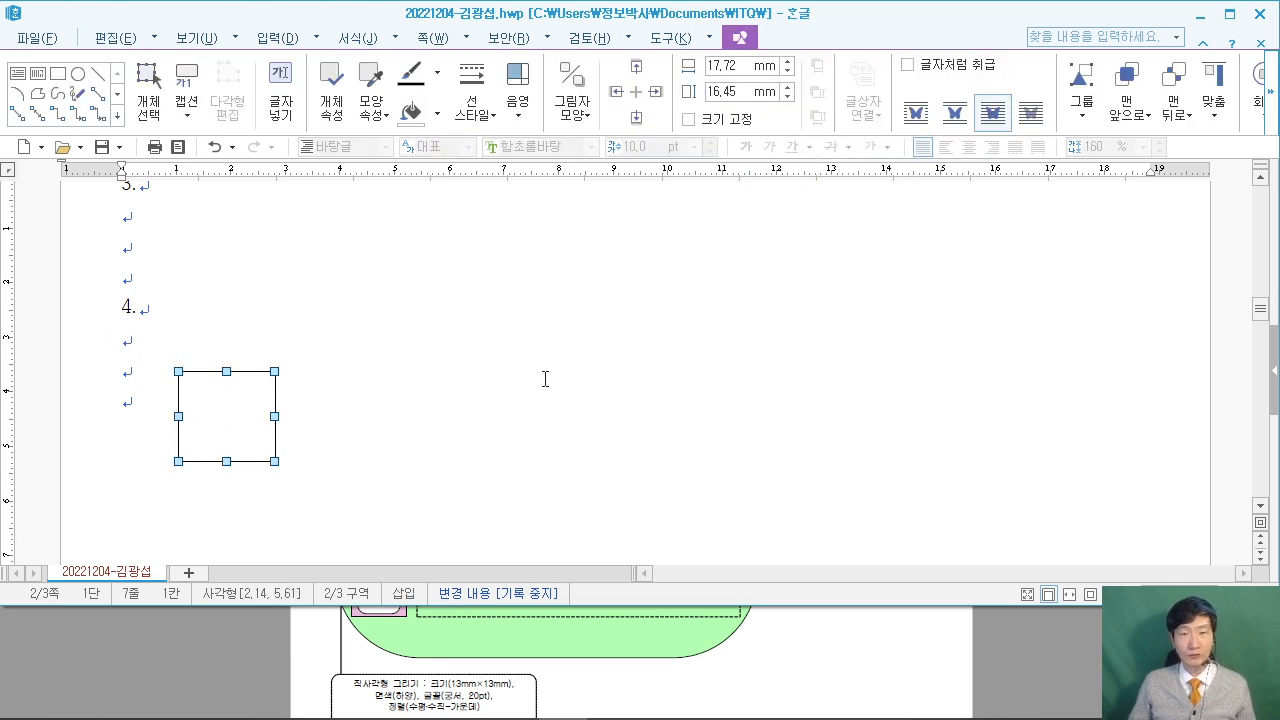
double_click(240, 415)
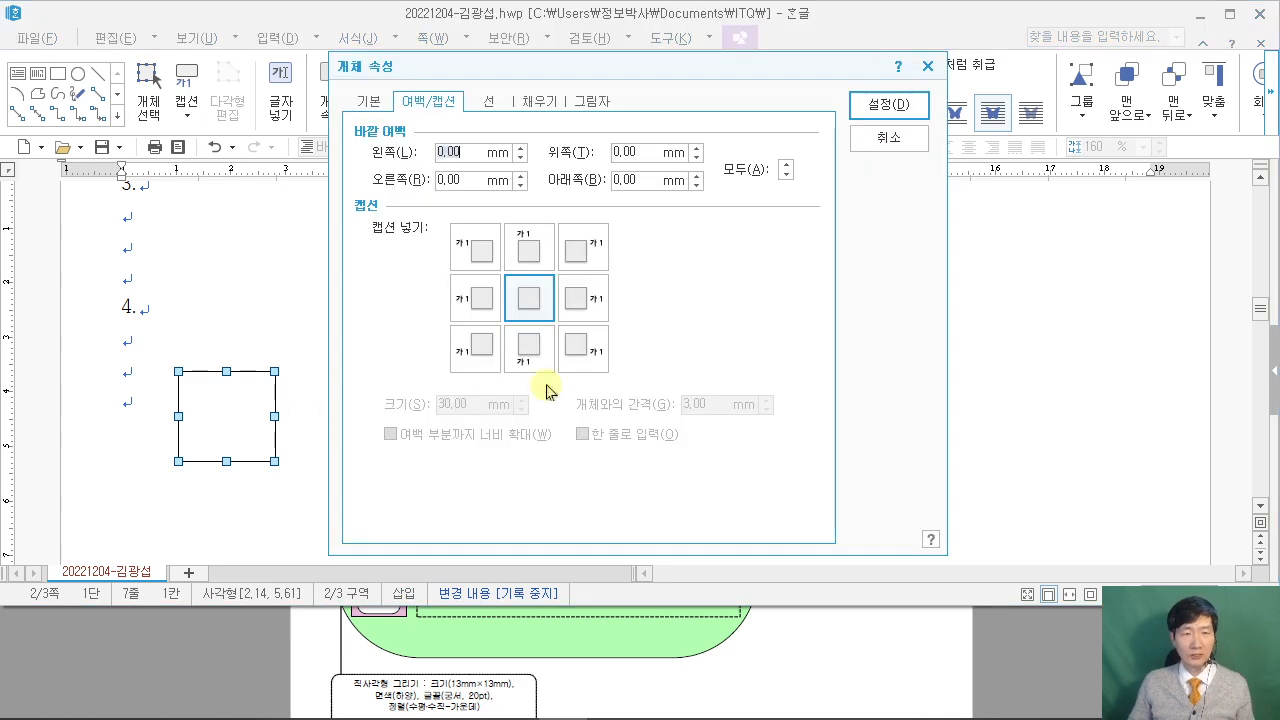
Set the rectangle's size to 130 × 145 mm, checking the exam PDF.
drag(486, 73, 608, 73)
click(491, 101)
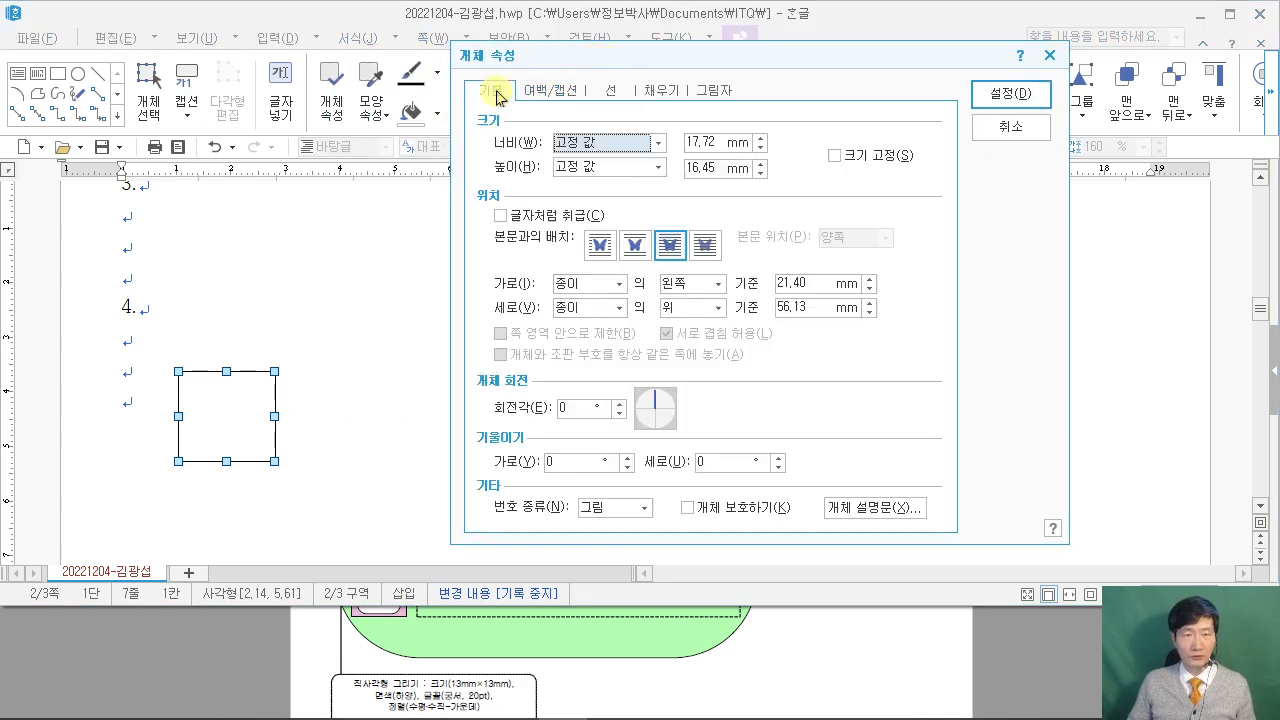
key(alt+Tab)
scroll(980, 668, up, 1)
scroll(972, 650, up, 1)
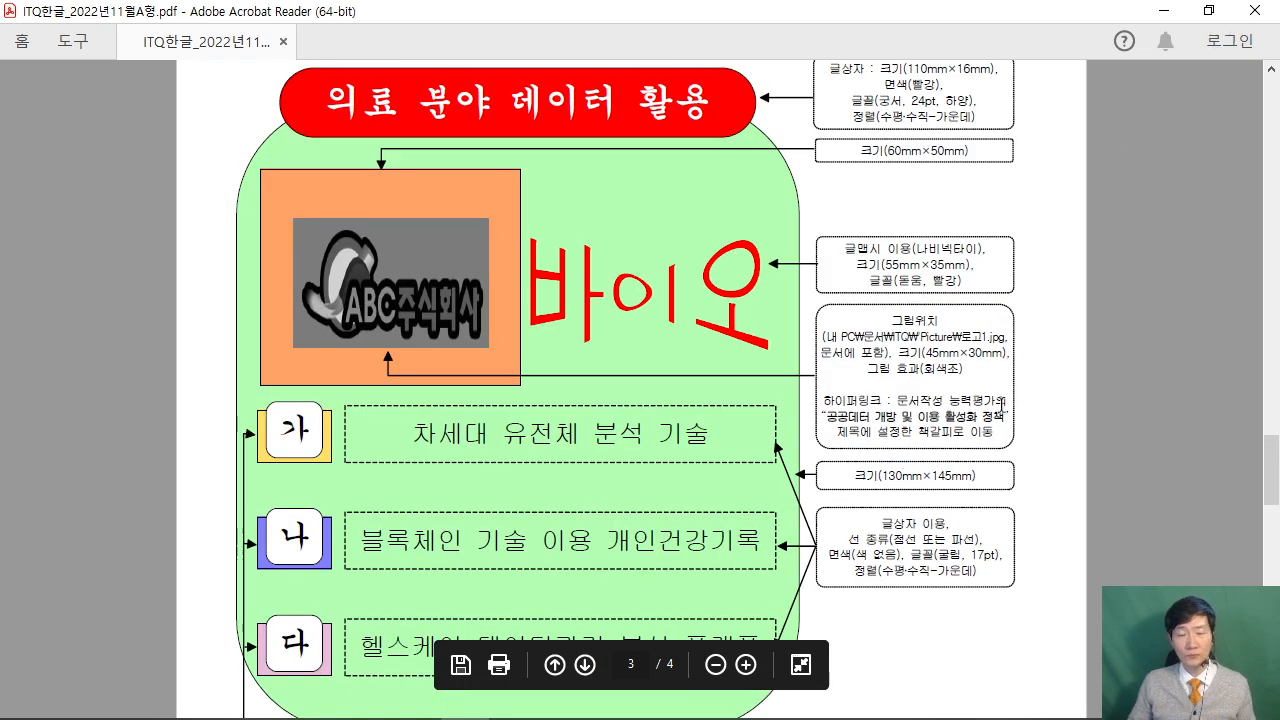
click(1163, 11)
double_click(705, 142)
text(130)
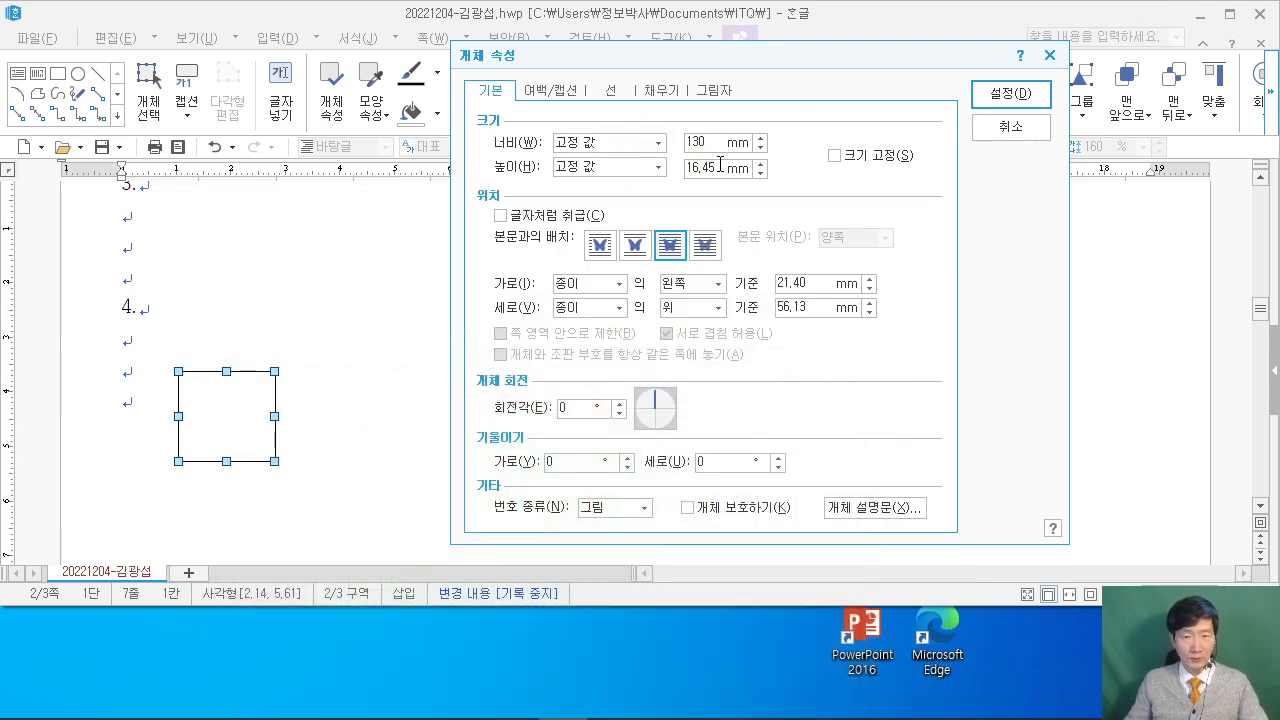
text(145)
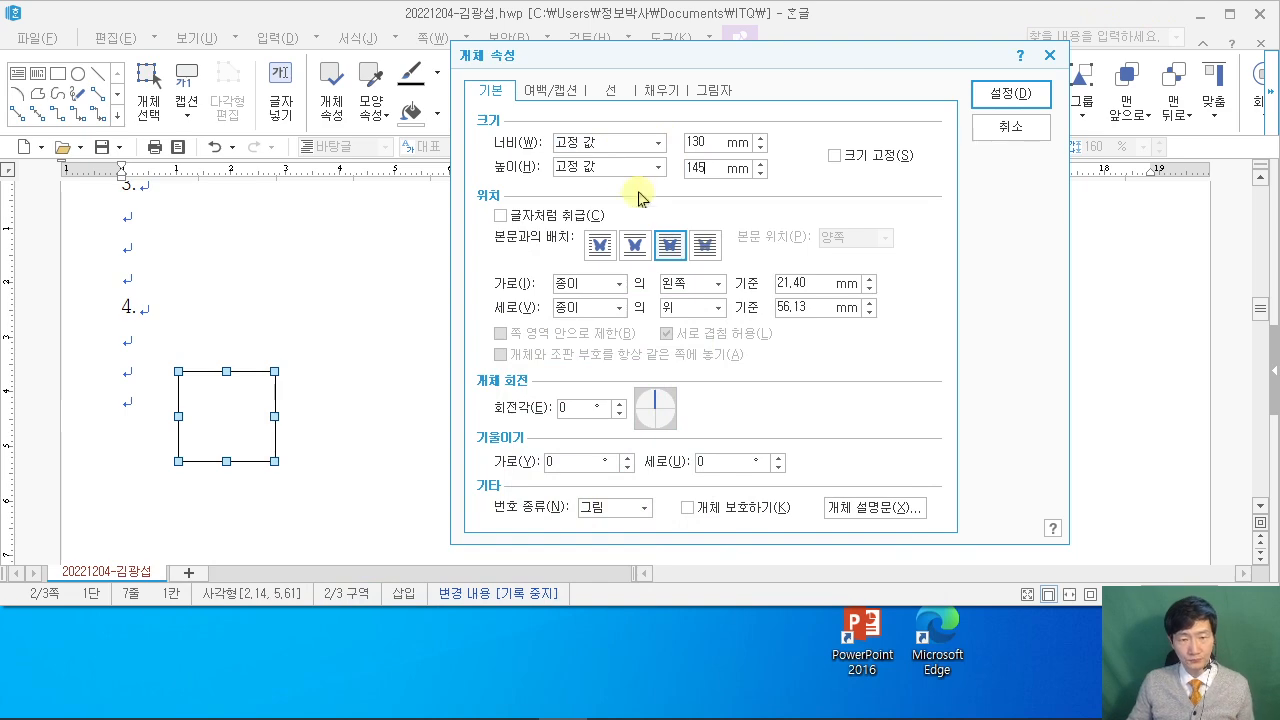
mouse_move(500, 715)
click(464, 700)
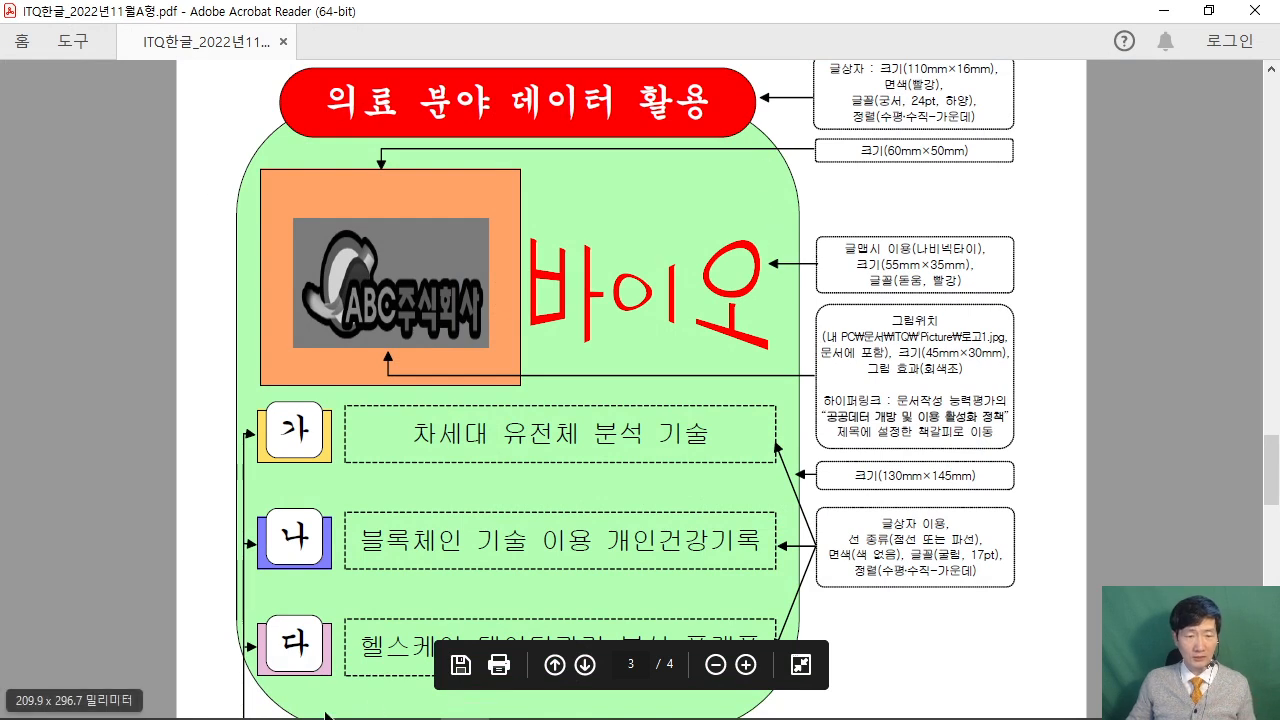
click(1168, 18)
Give the rectangle rounded corners and a light green fill, and apply.
click(612, 92)
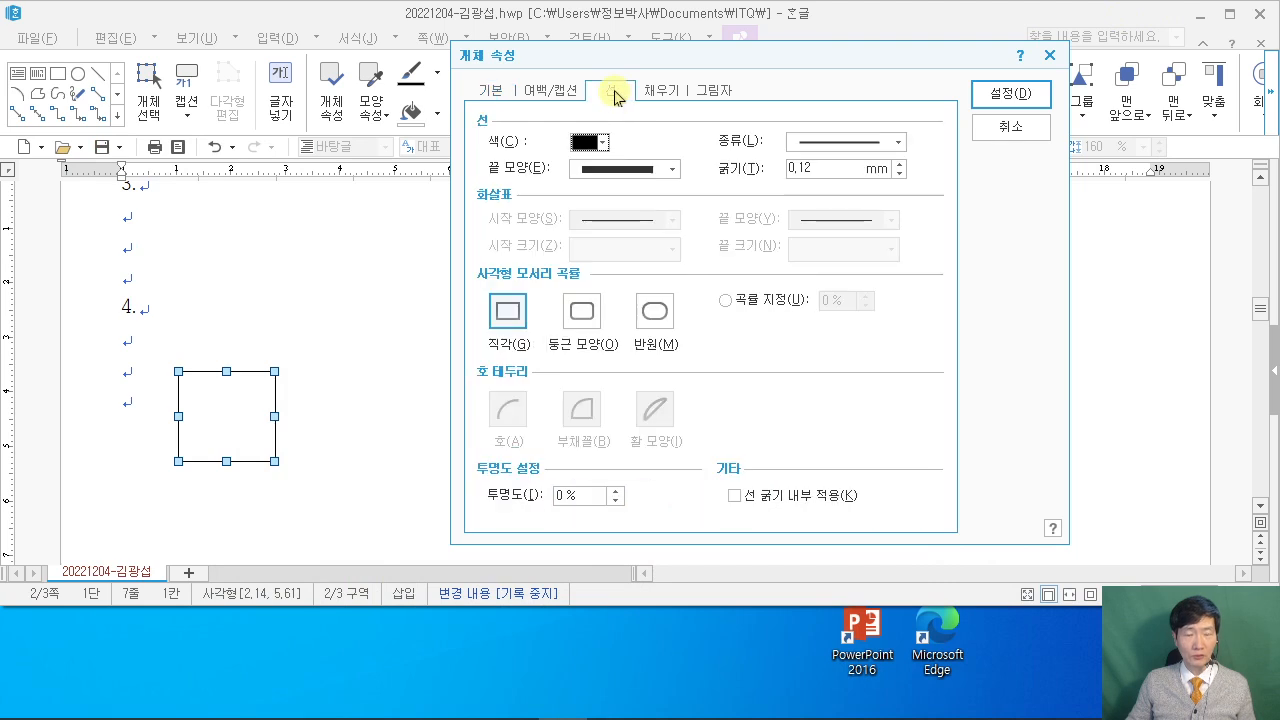
click(583, 345)
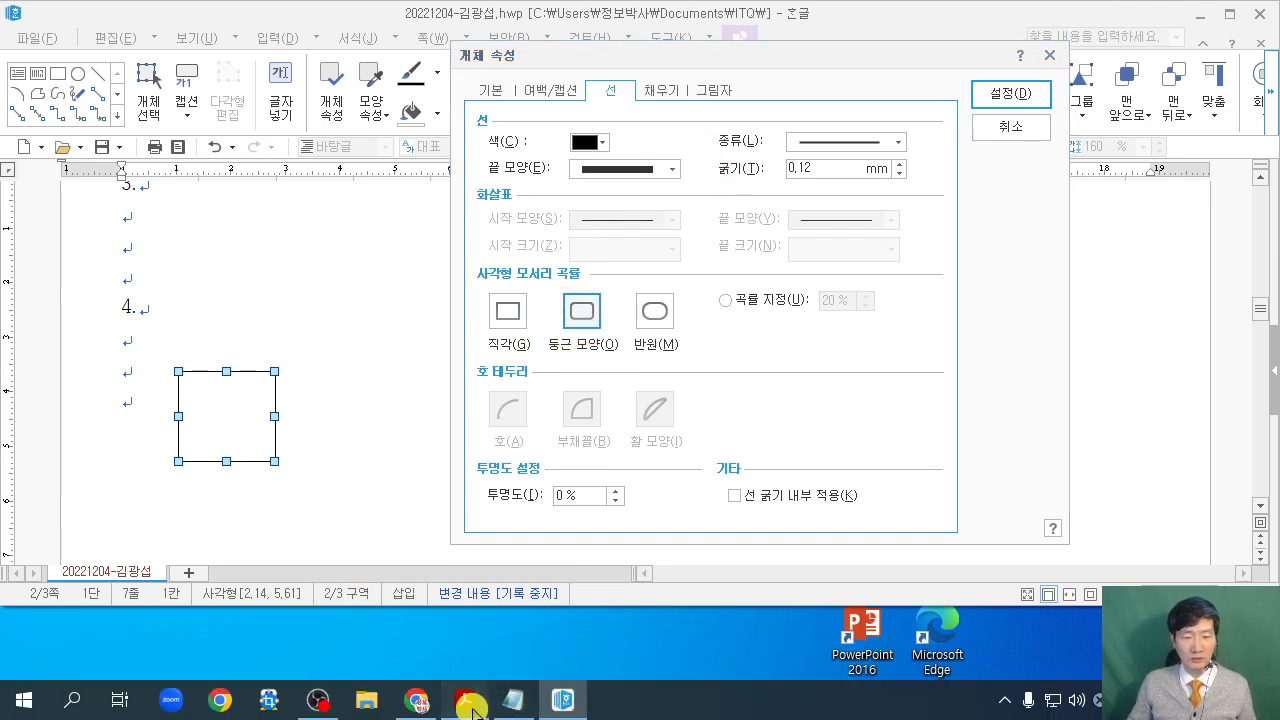
click(465, 697)
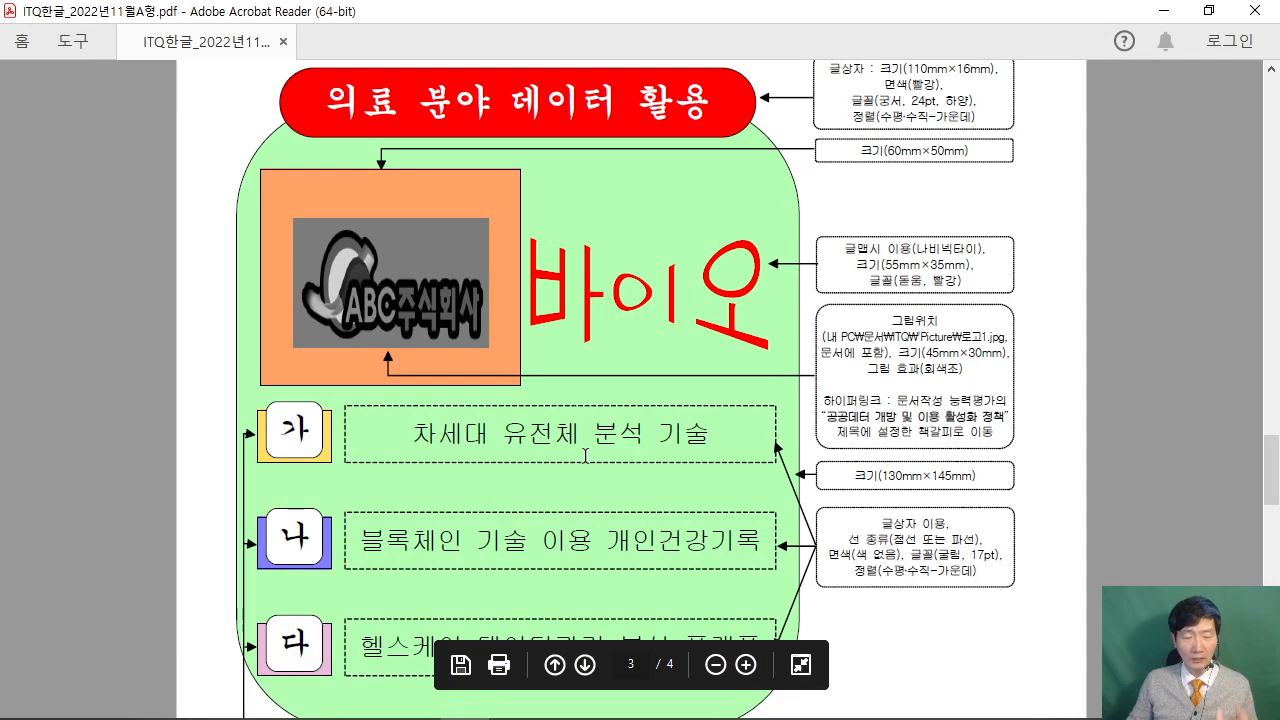
click(1163, 10)
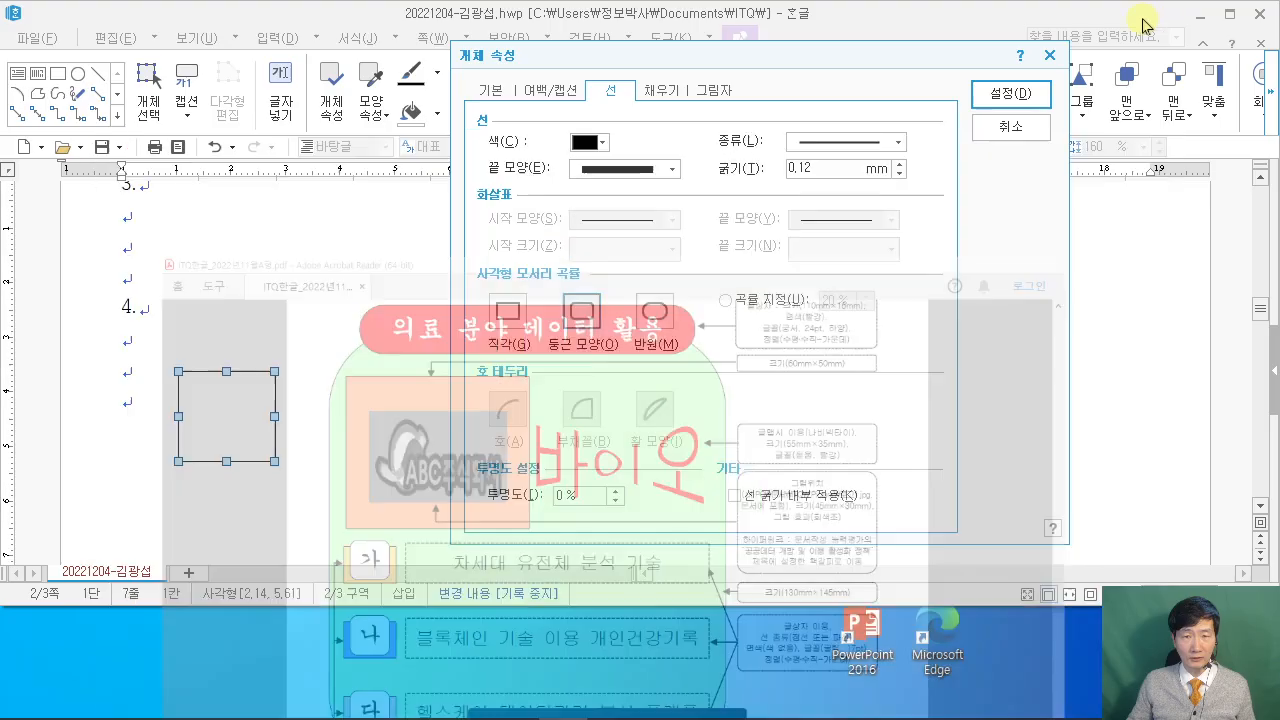
click(661, 90)
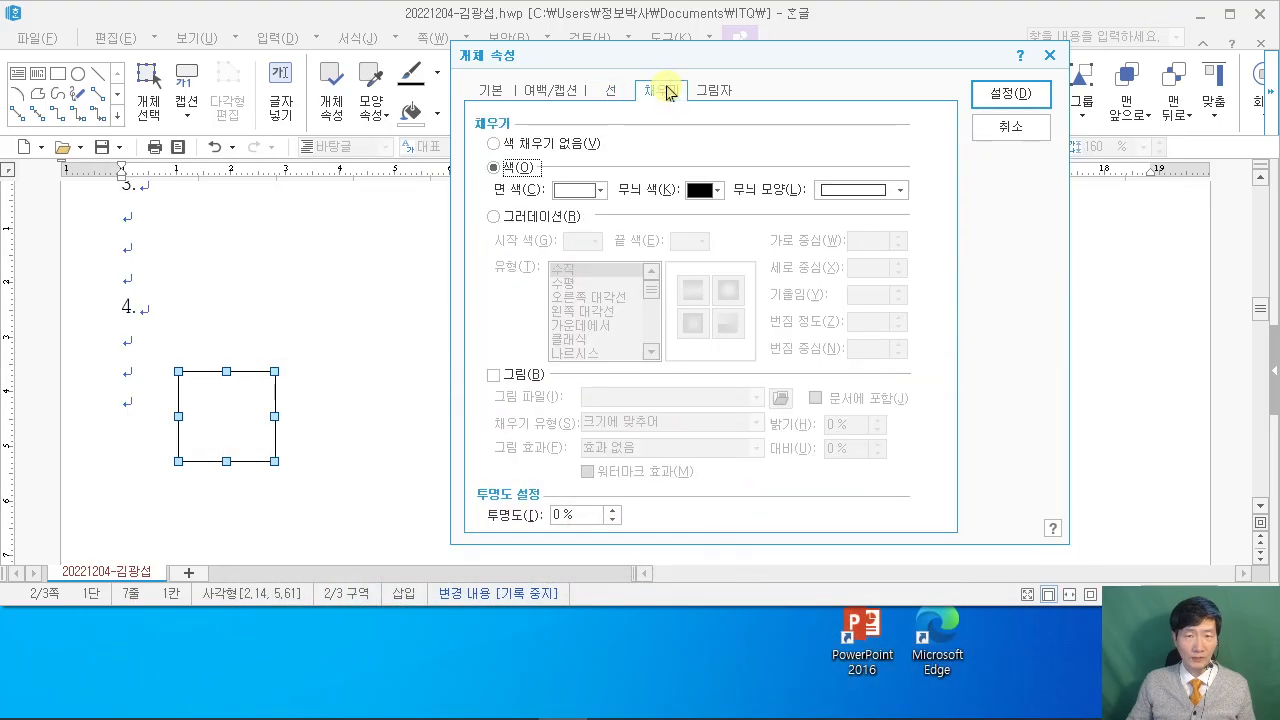
click(590, 191)
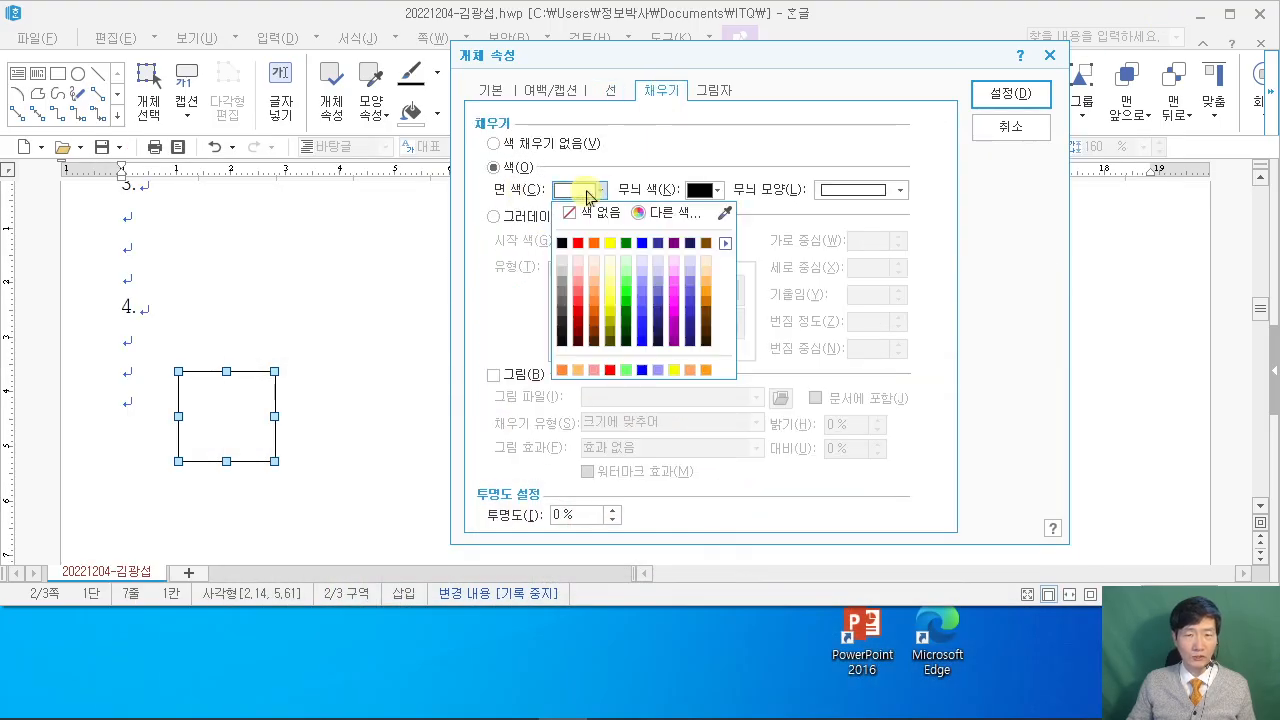
click(626, 288)
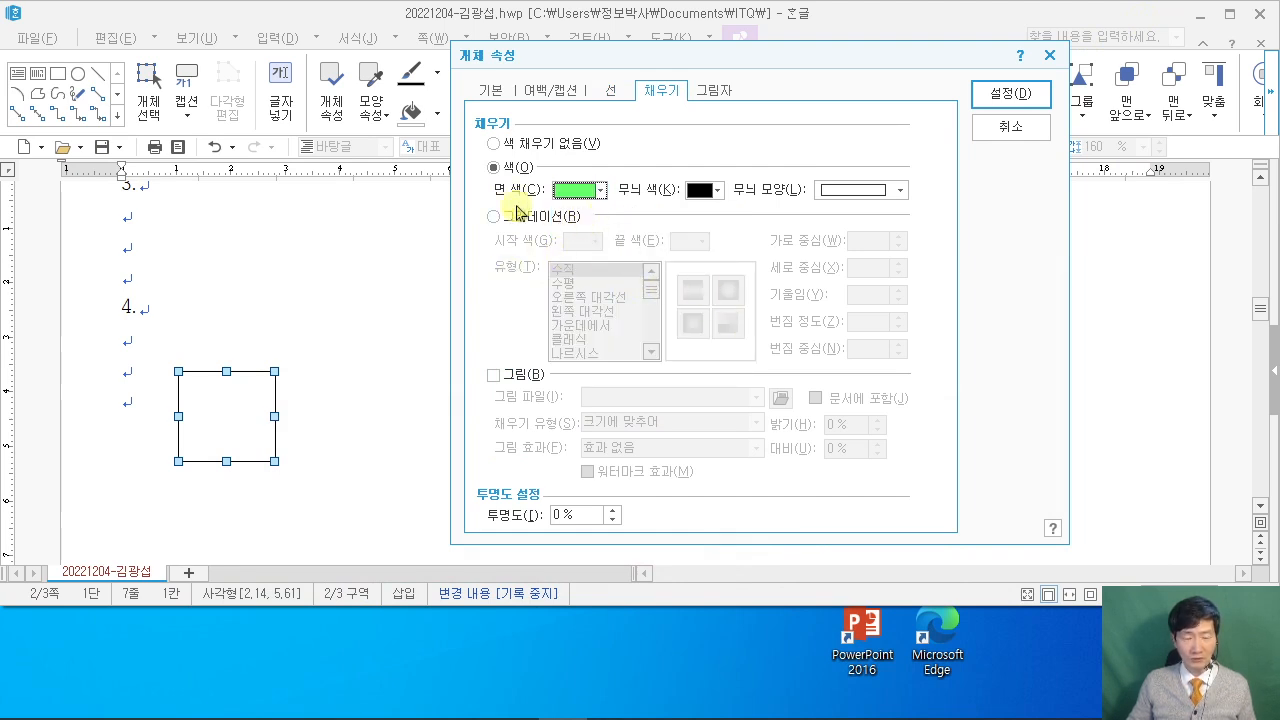
click(1016, 92)
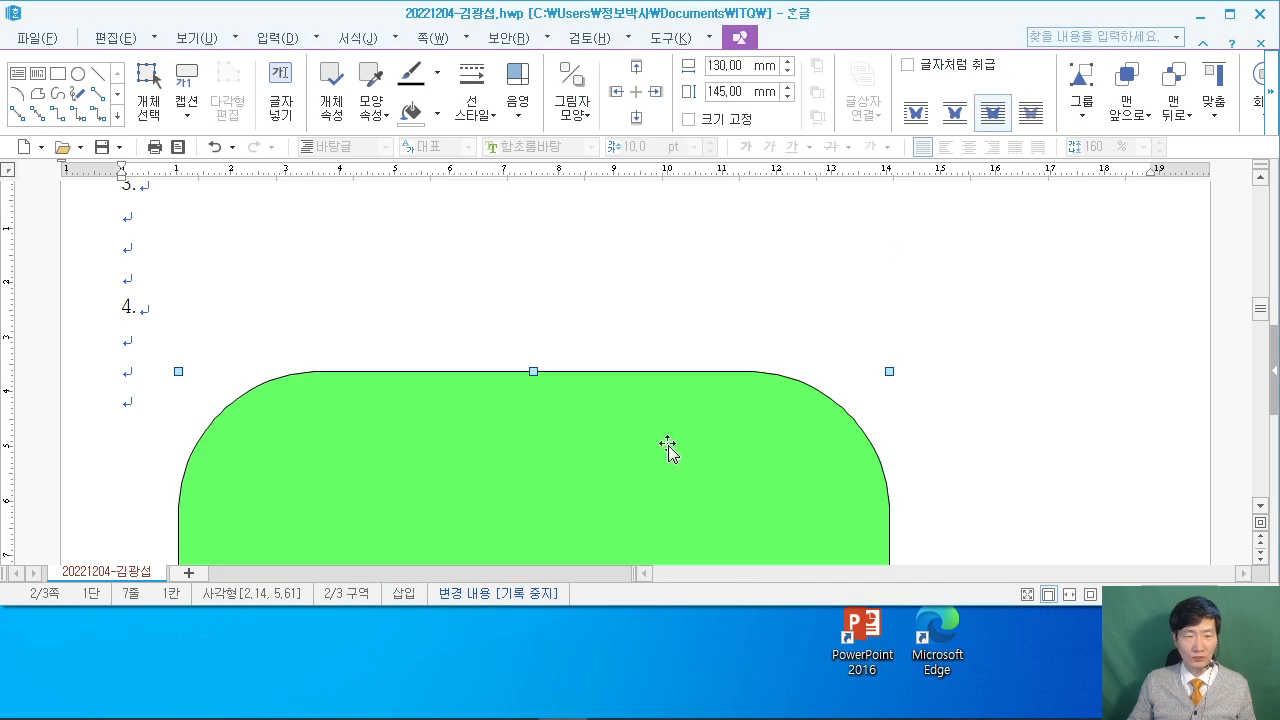
click(1232, 17)
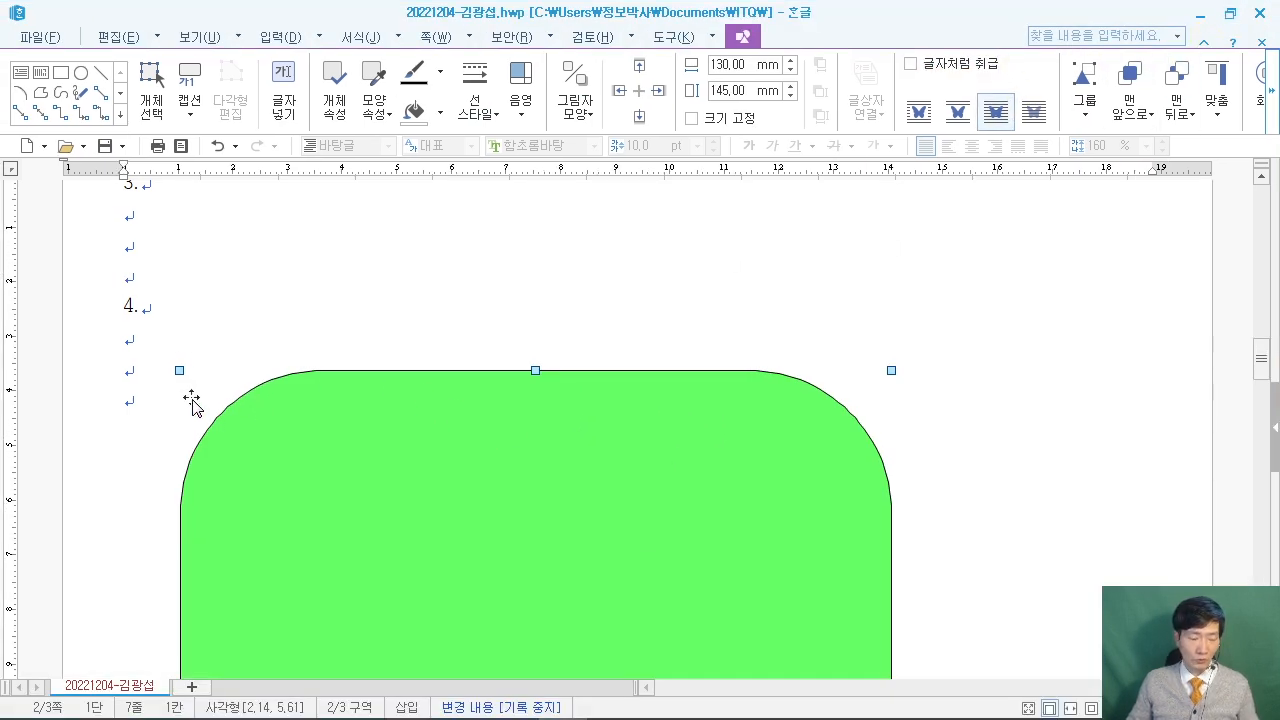
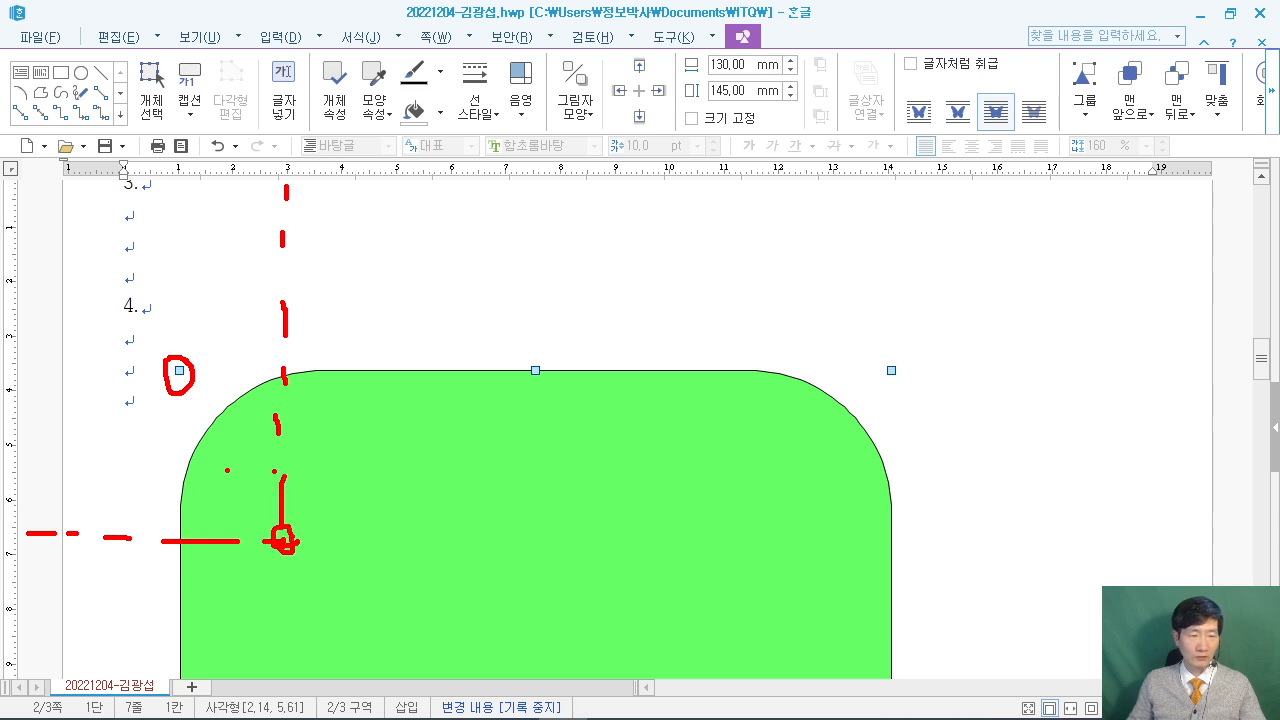
Shift the green rounded rectangle down and to the right, leaving space above it.
drag(270, 520, 186, 424)
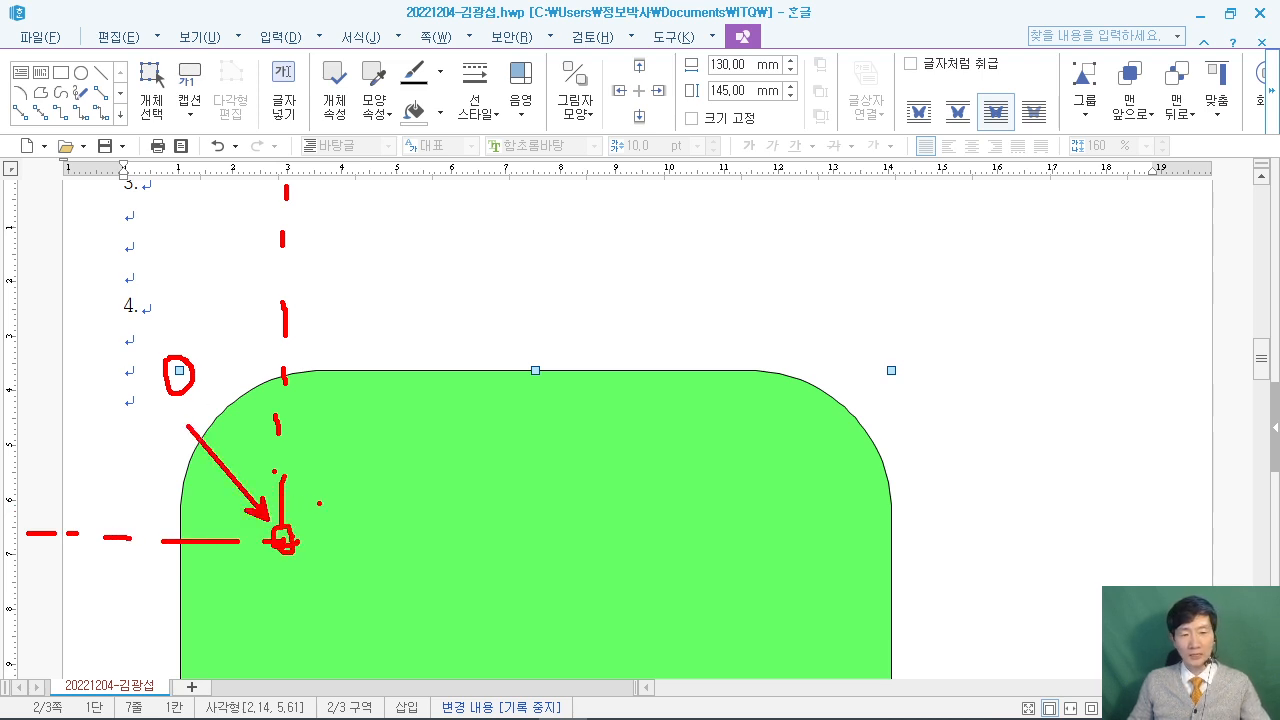
mouse_move(317, 426)
mouse_down()
mouse_move(414, 597)
mouse_move(418, 545)
mouse_move(391, 623)
mouse_move(380, 600)
mouse_up()
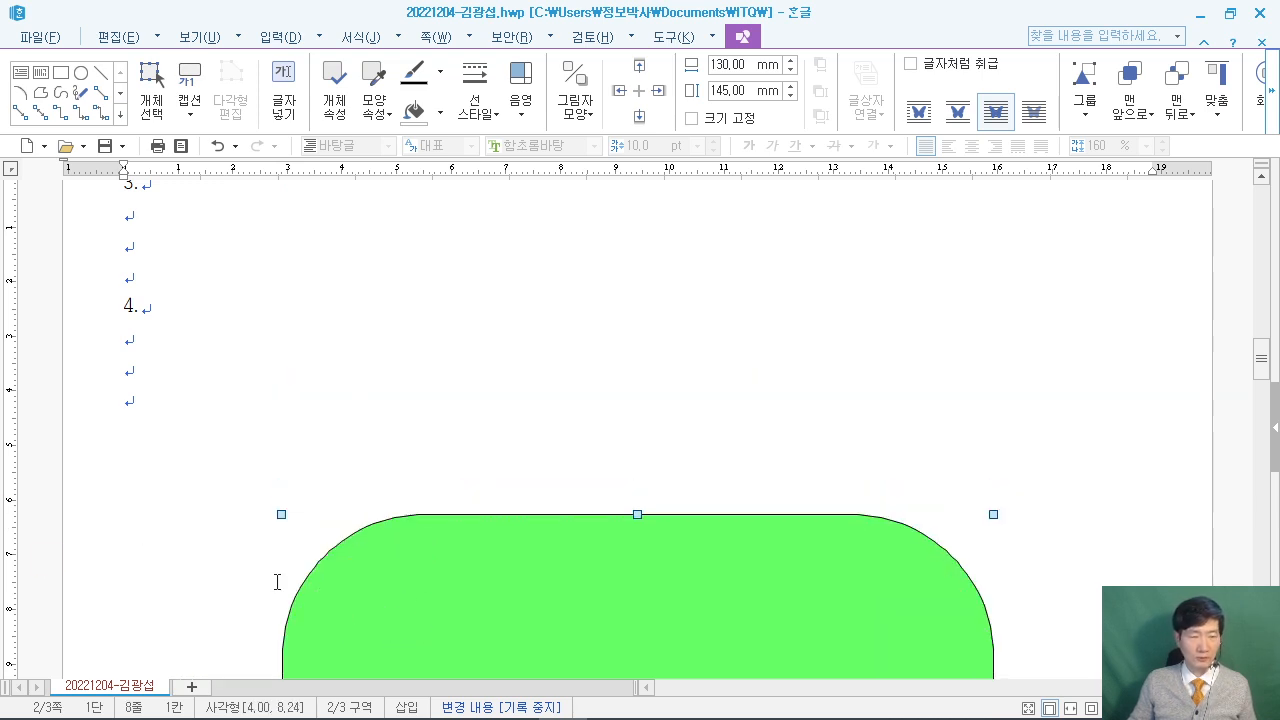
click(711, 347)
scroll(712, 345, down, 2)
scroll(713, 343, up, 2)
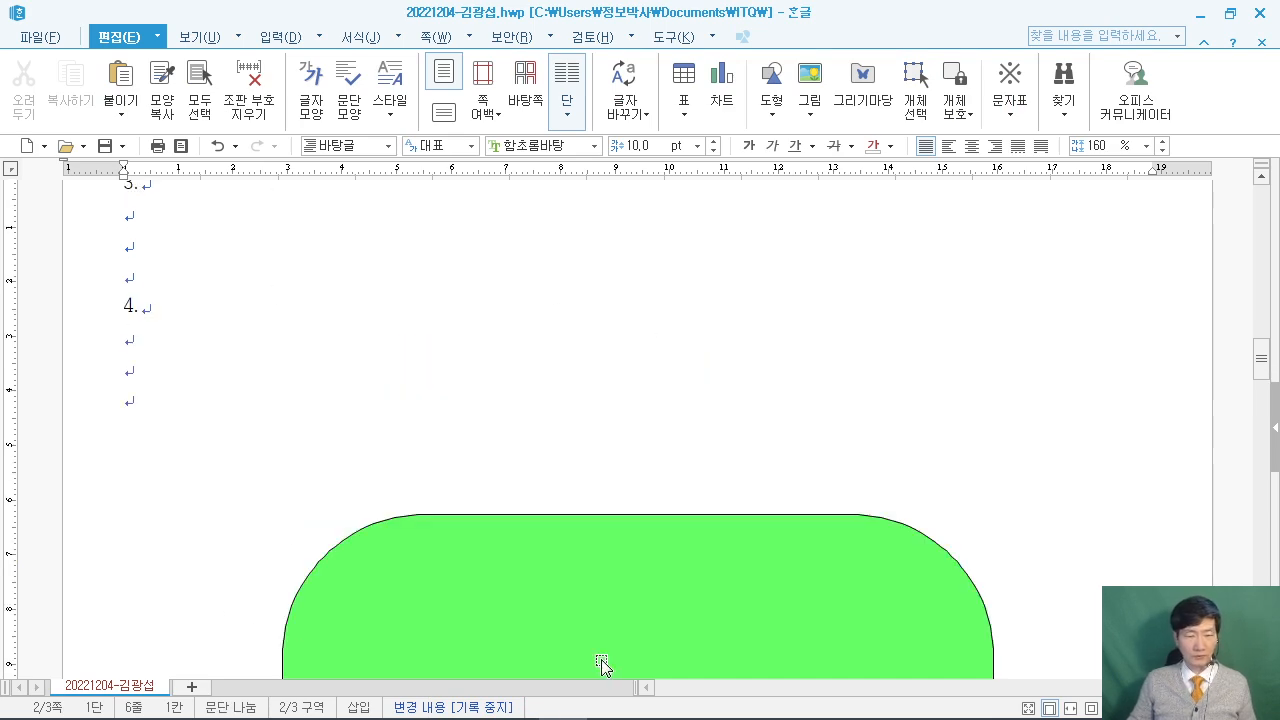
Compare the layout against the sample exam PDF.
click(470, 702)
scroll(625, 480, up, 1)
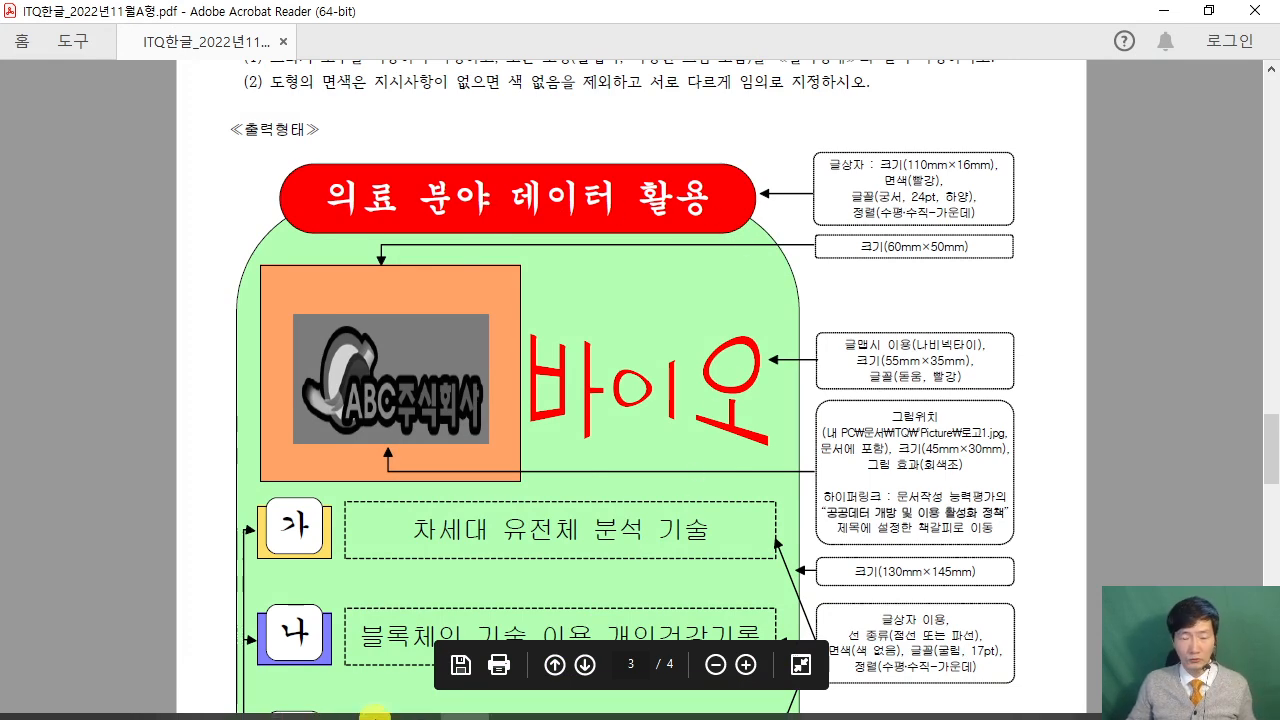
click(562, 708)
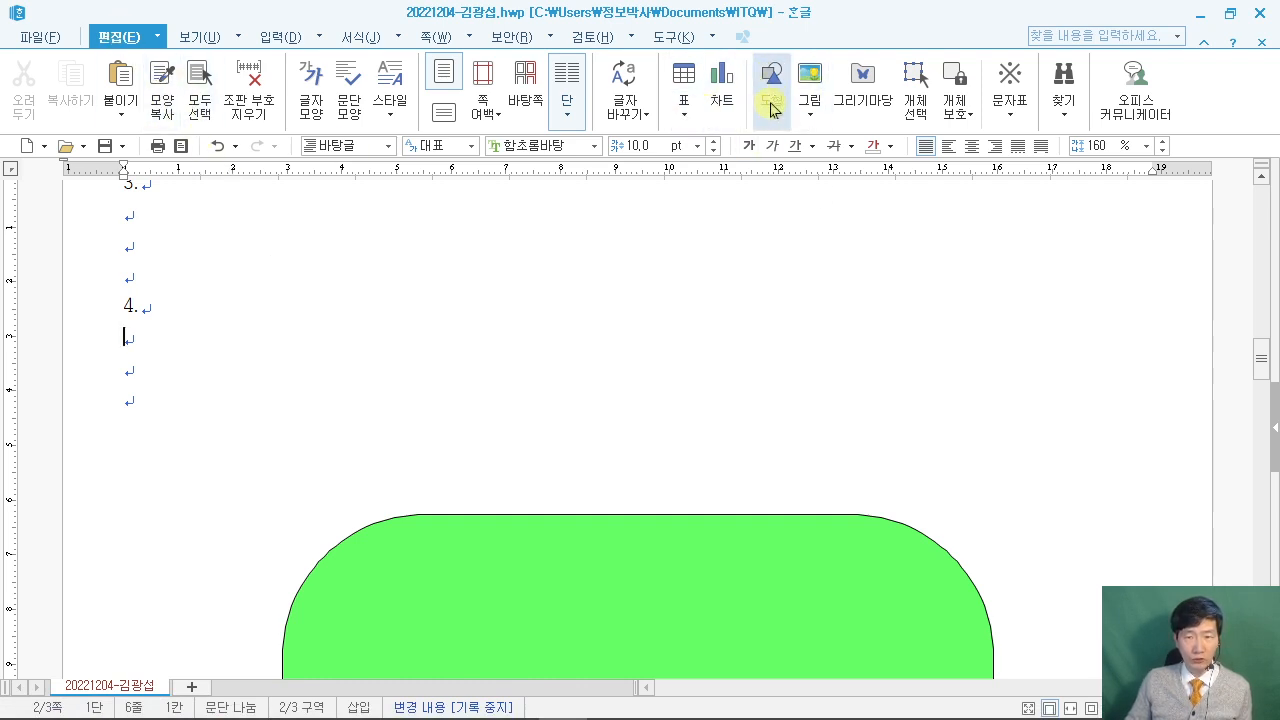
Draw a horizontal text box (가로 글상자) above the green shape.
click(773, 106)
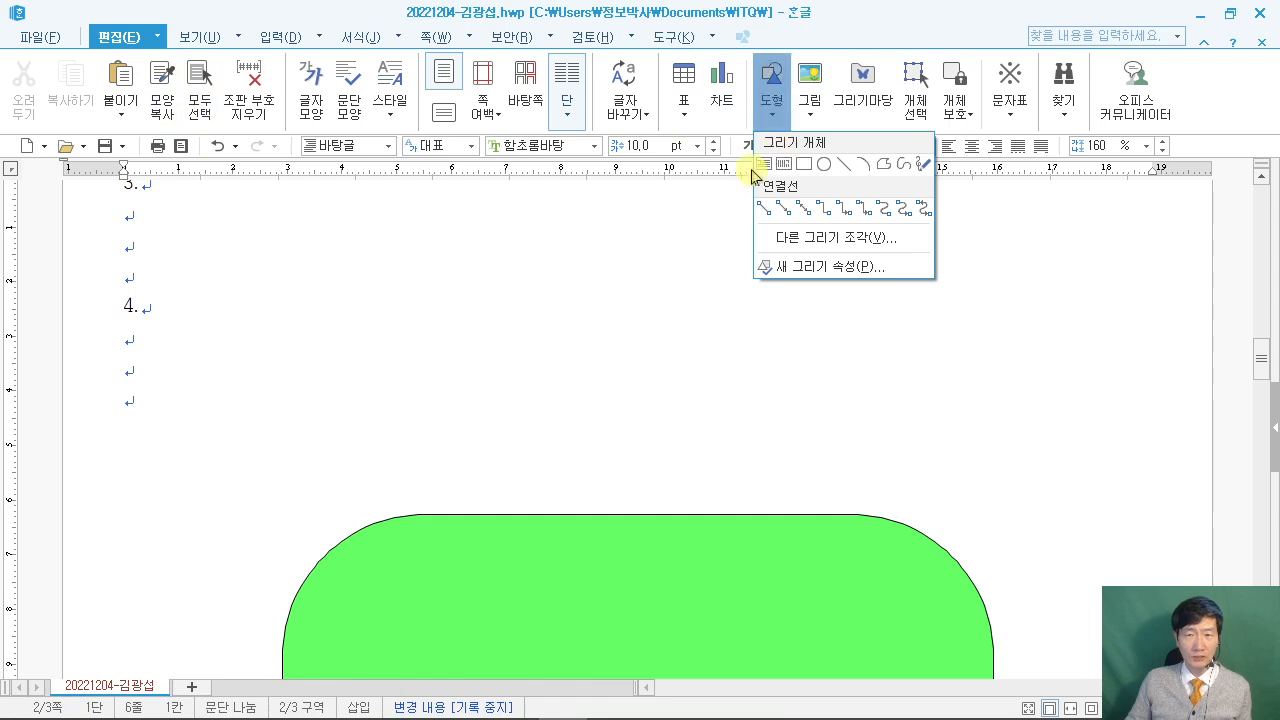
click(763, 165)
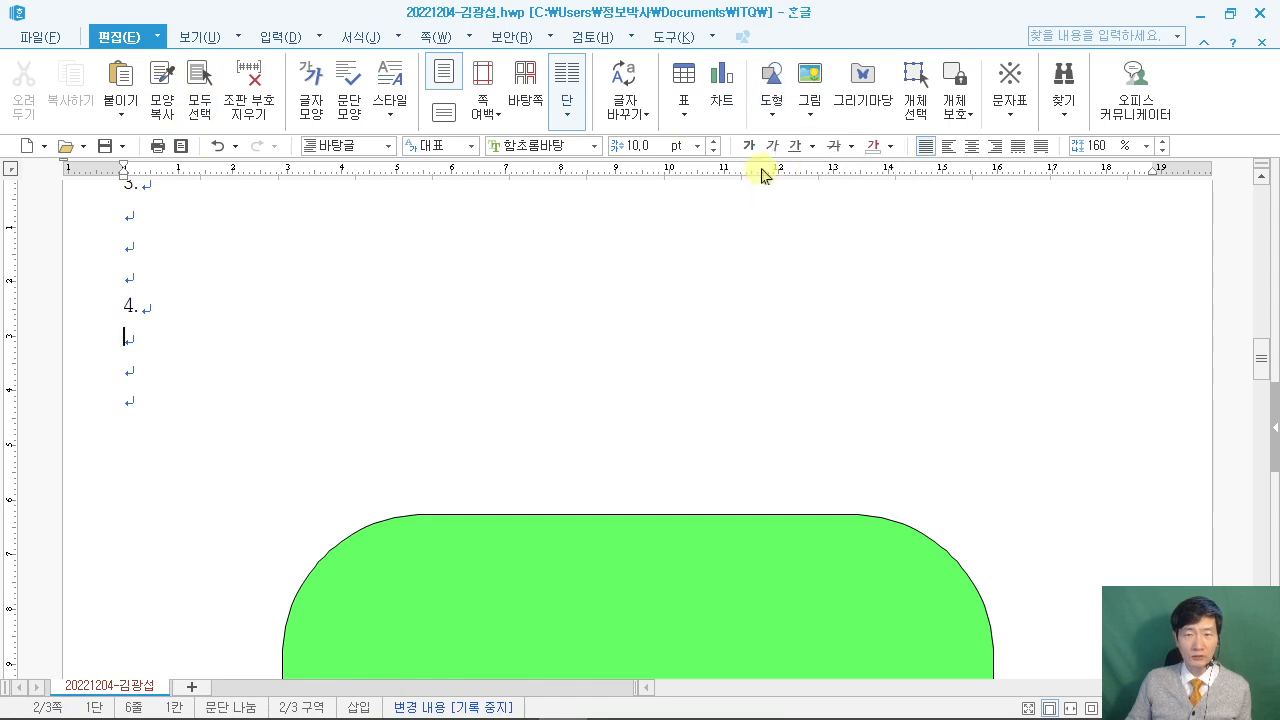
drag(317, 403, 928, 504)
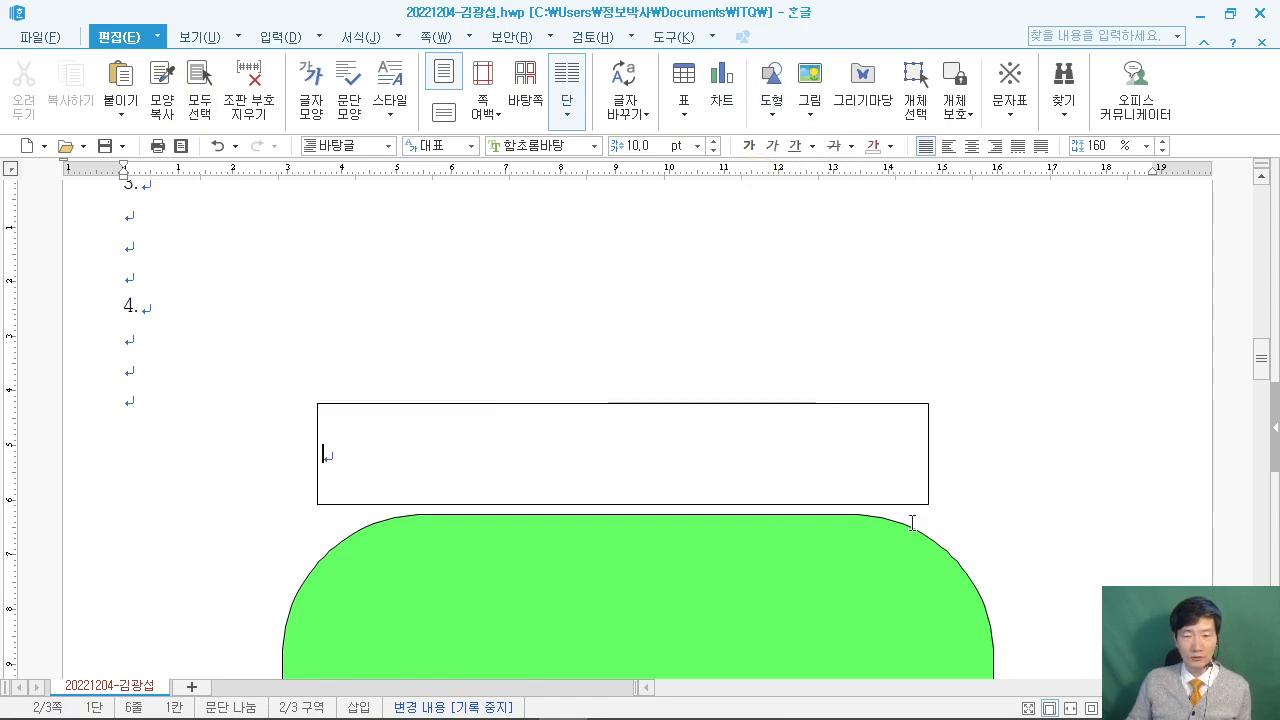
scroll(603, 463, down, 3)
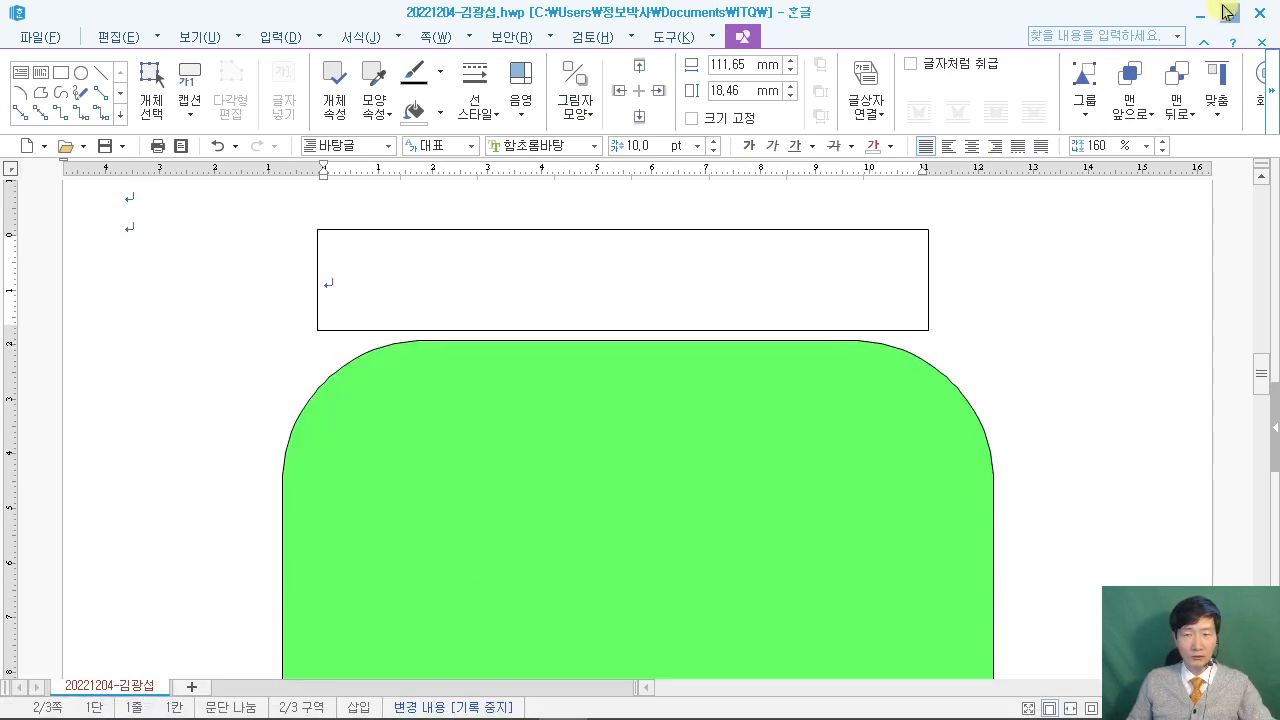
Shrink the sample PDF window so both documents are visible side by side.
click(107, 627)
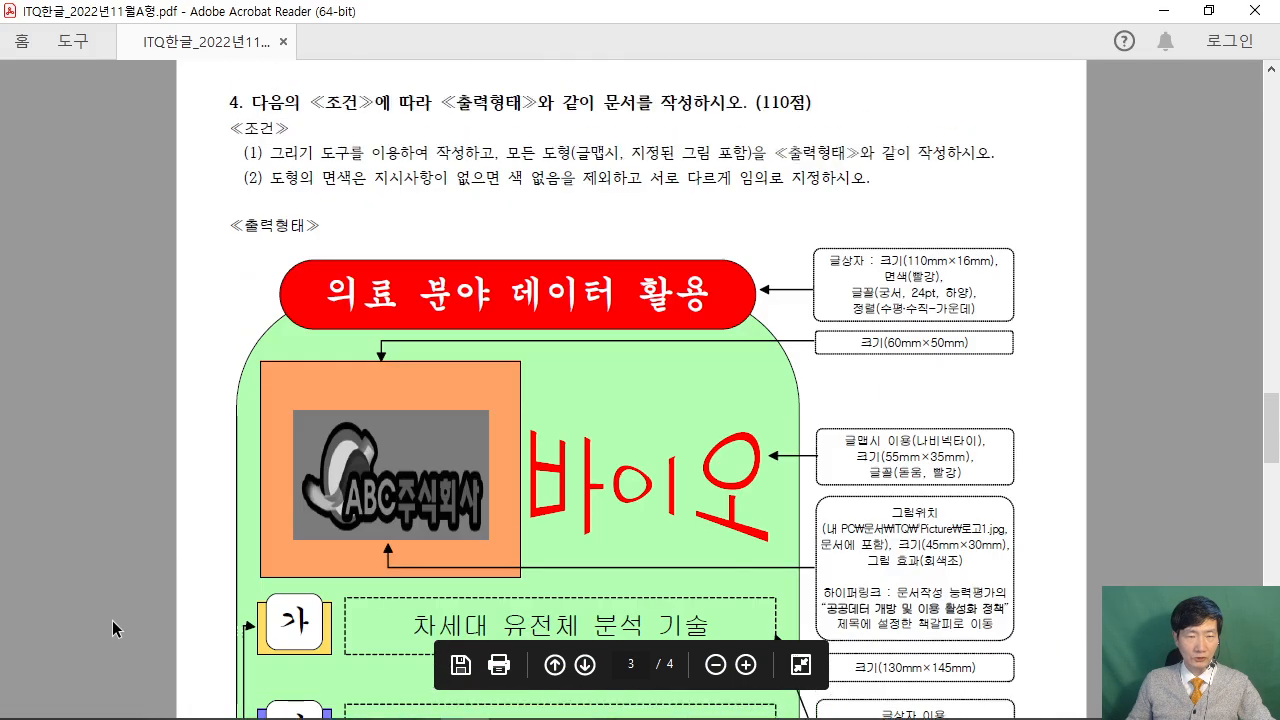
scroll(112, 620, up, 12)
scroll(113, 605, down, 10)
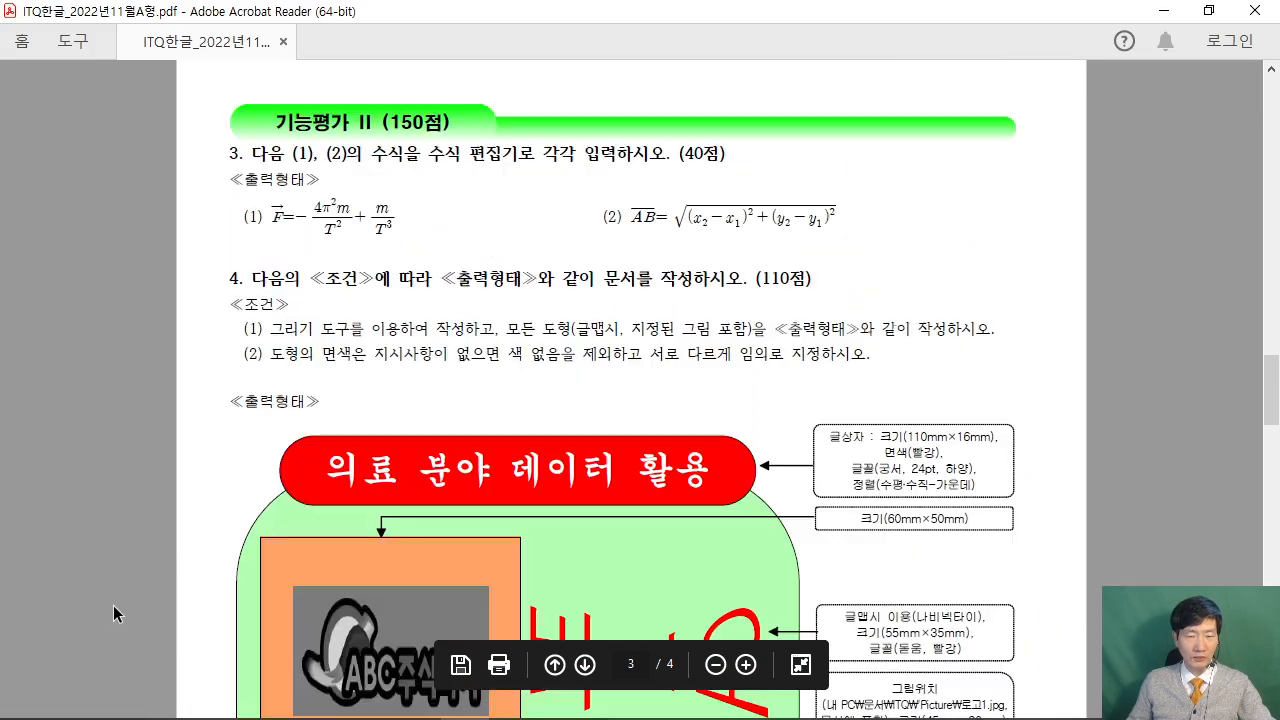
click(1209, 10)
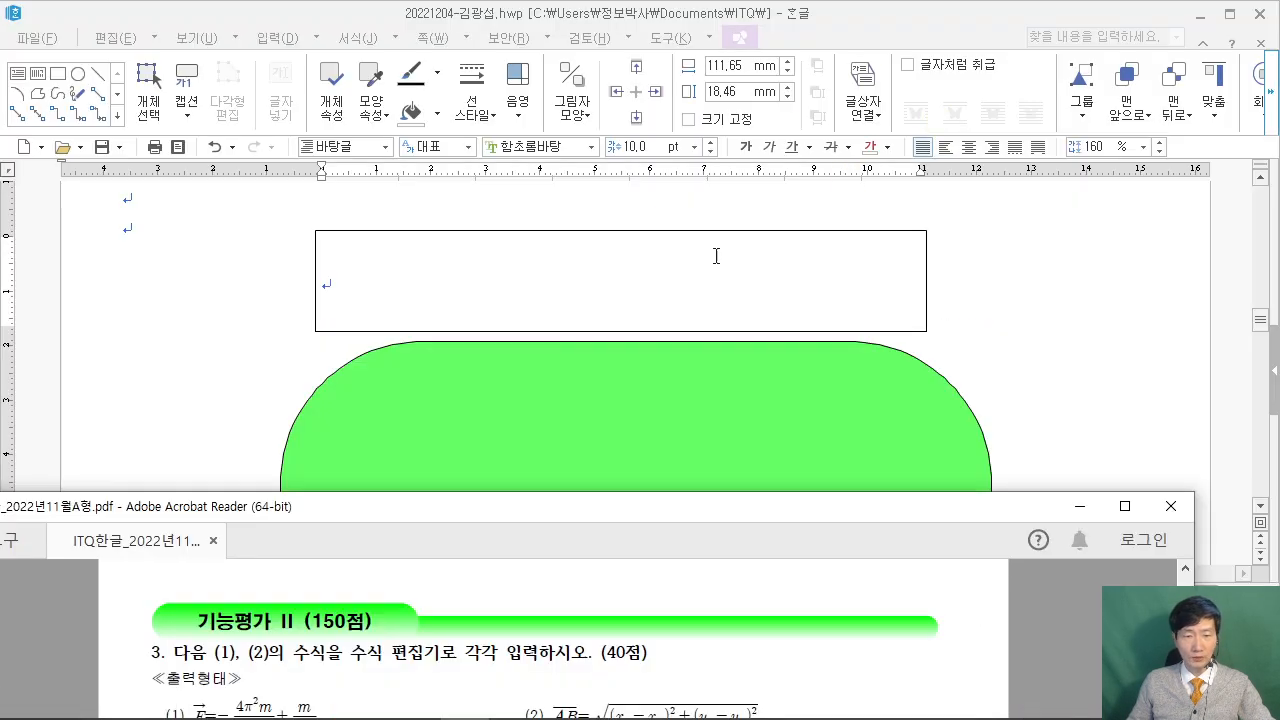
scroll(433, 610, down, 5)
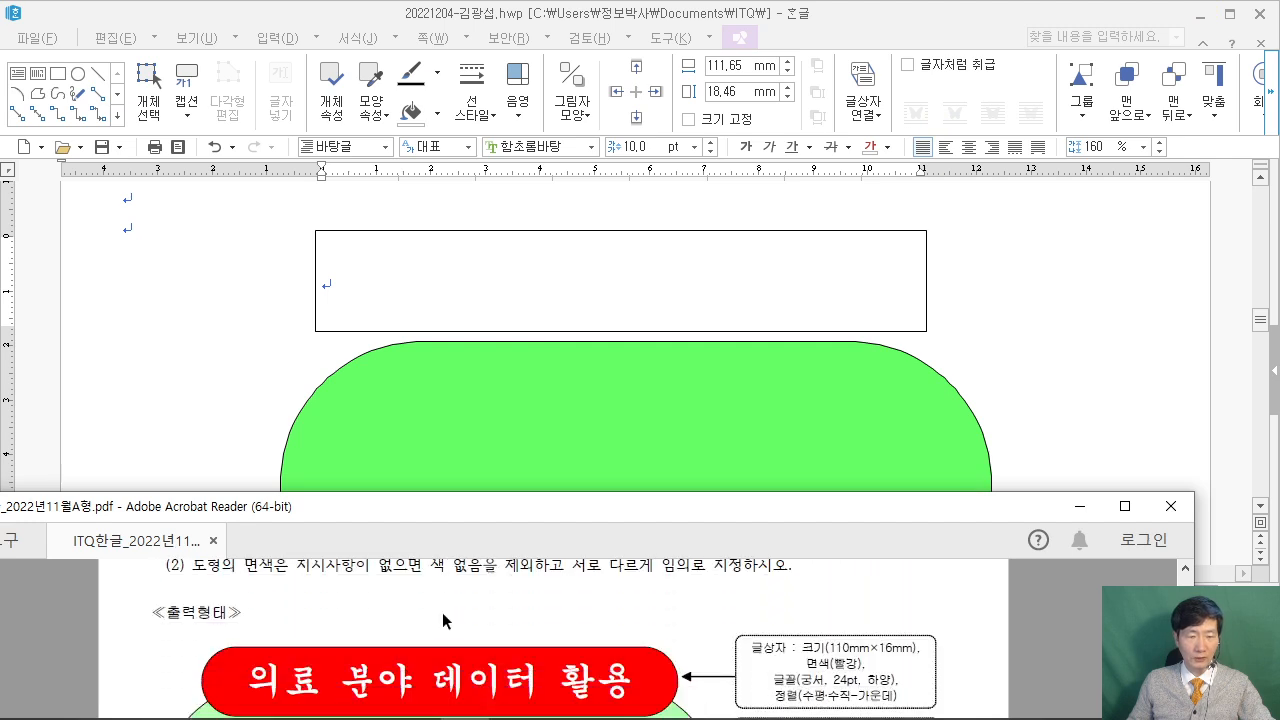
Type the title 의료 분야 데이터 활용 into the empty text box.
click(472, 282)
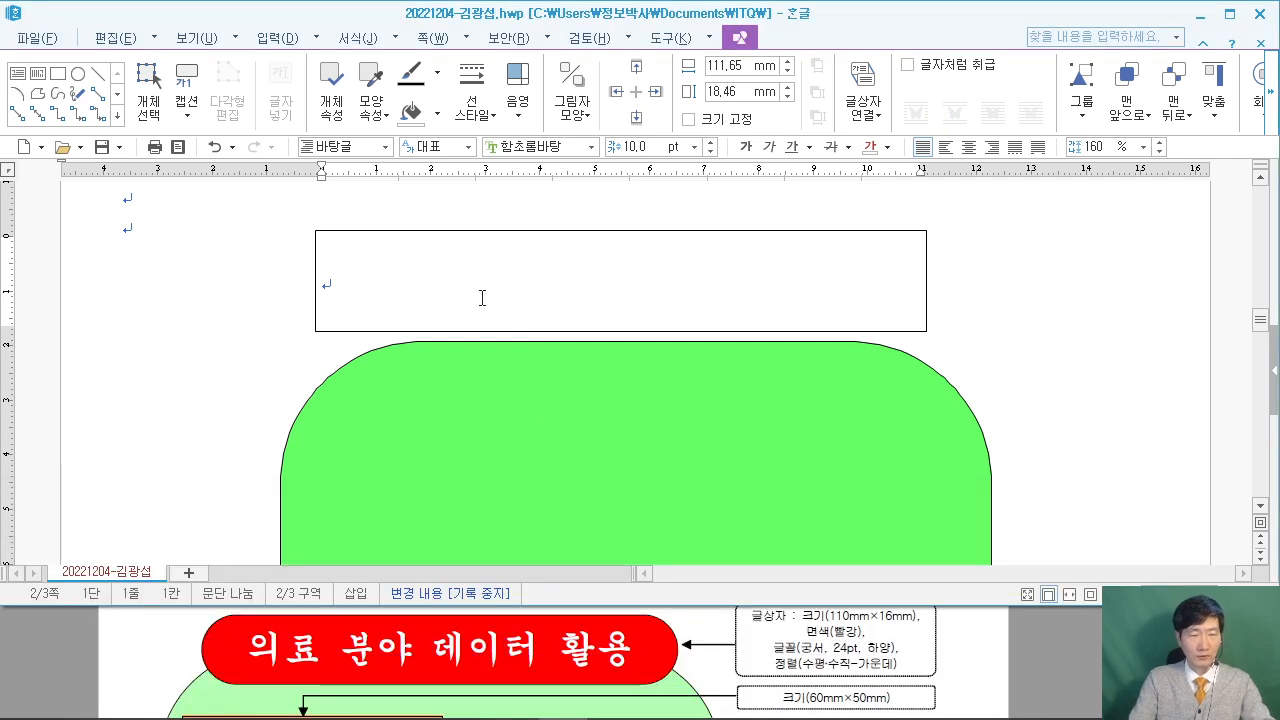
text(일료 분야 데이터 )
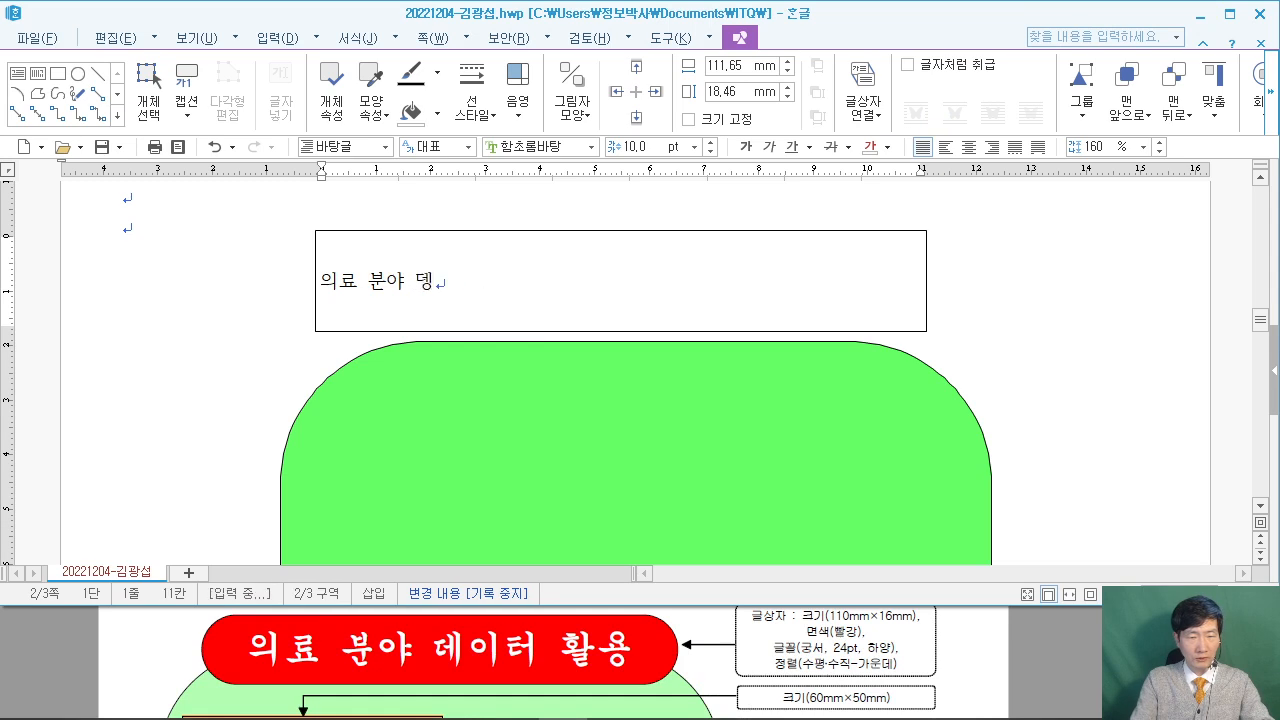
text(활용)
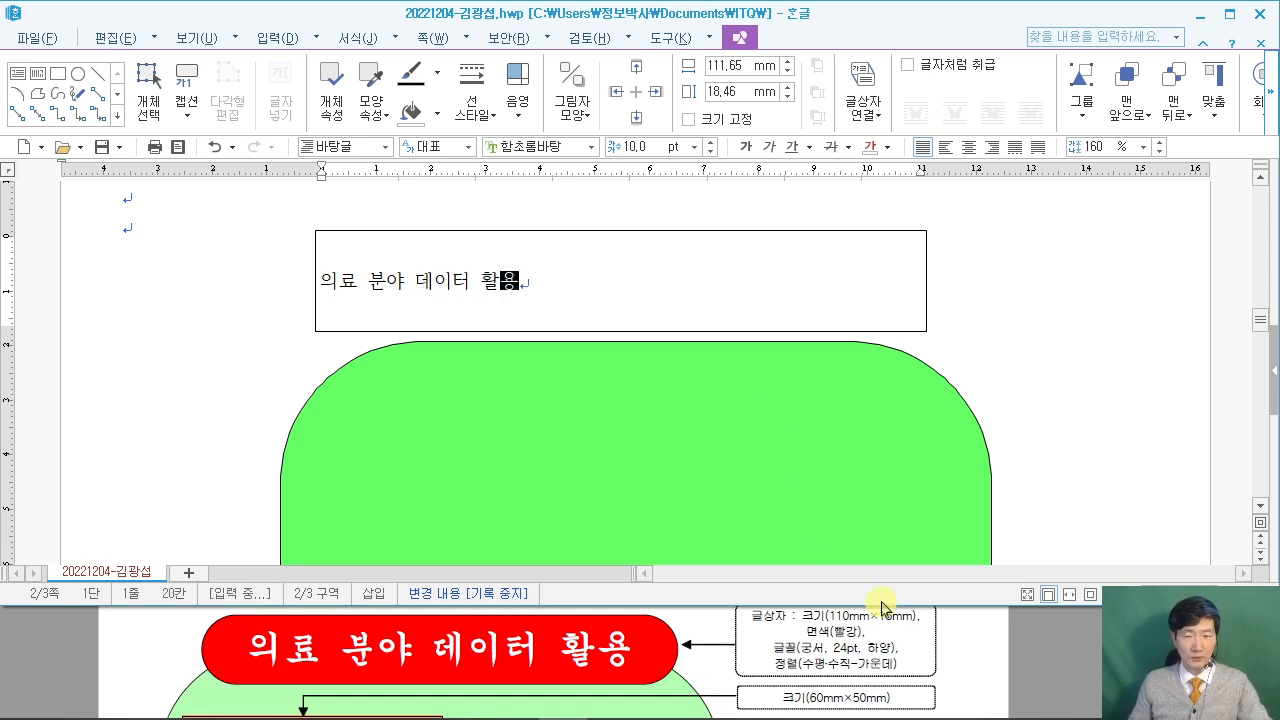
click(1040, 665)
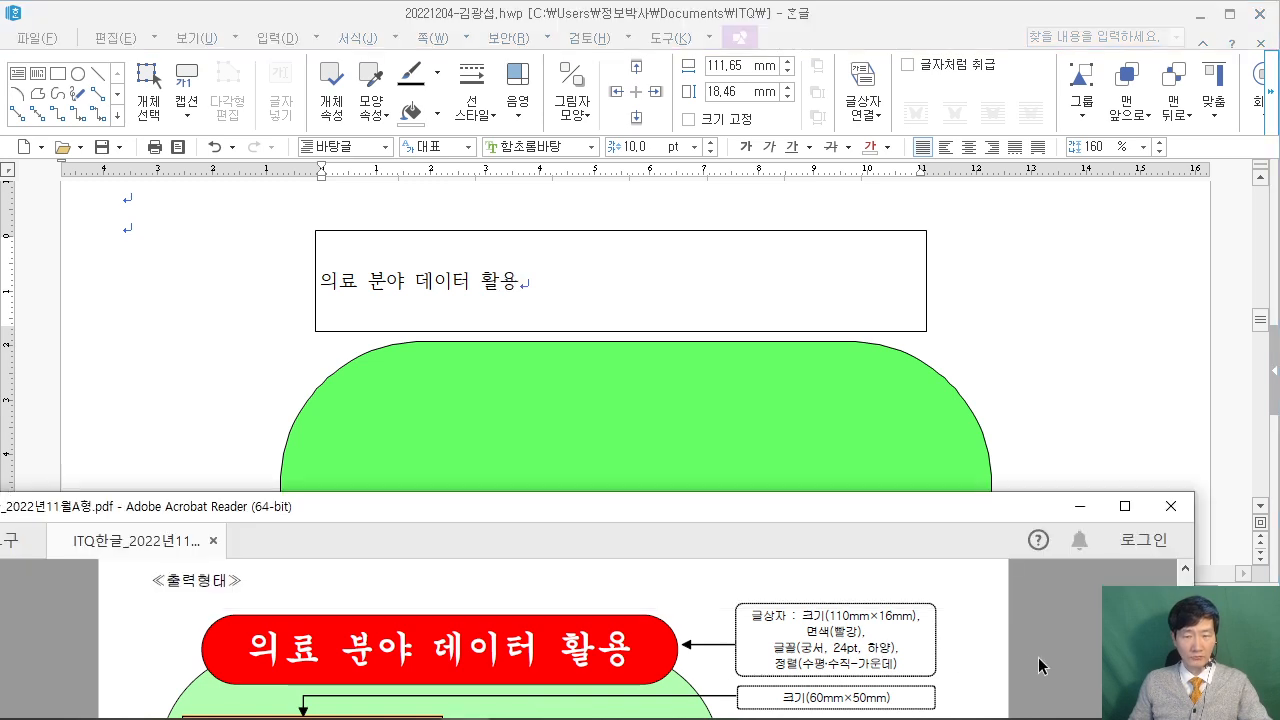
Set the title text box's size to 110 × 16 mm in its object properties.
click(679, 237)
double_click(679, 237)
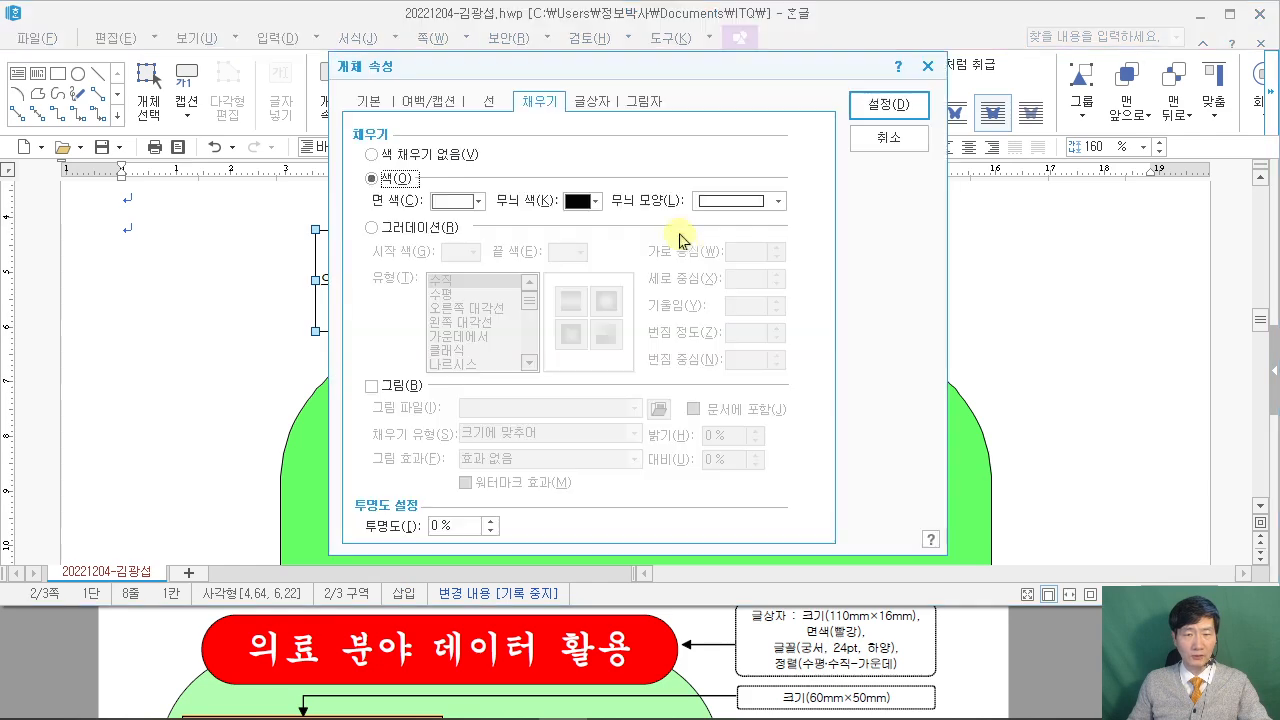
drag(405, 60, 673, 55)
click(574, 85)
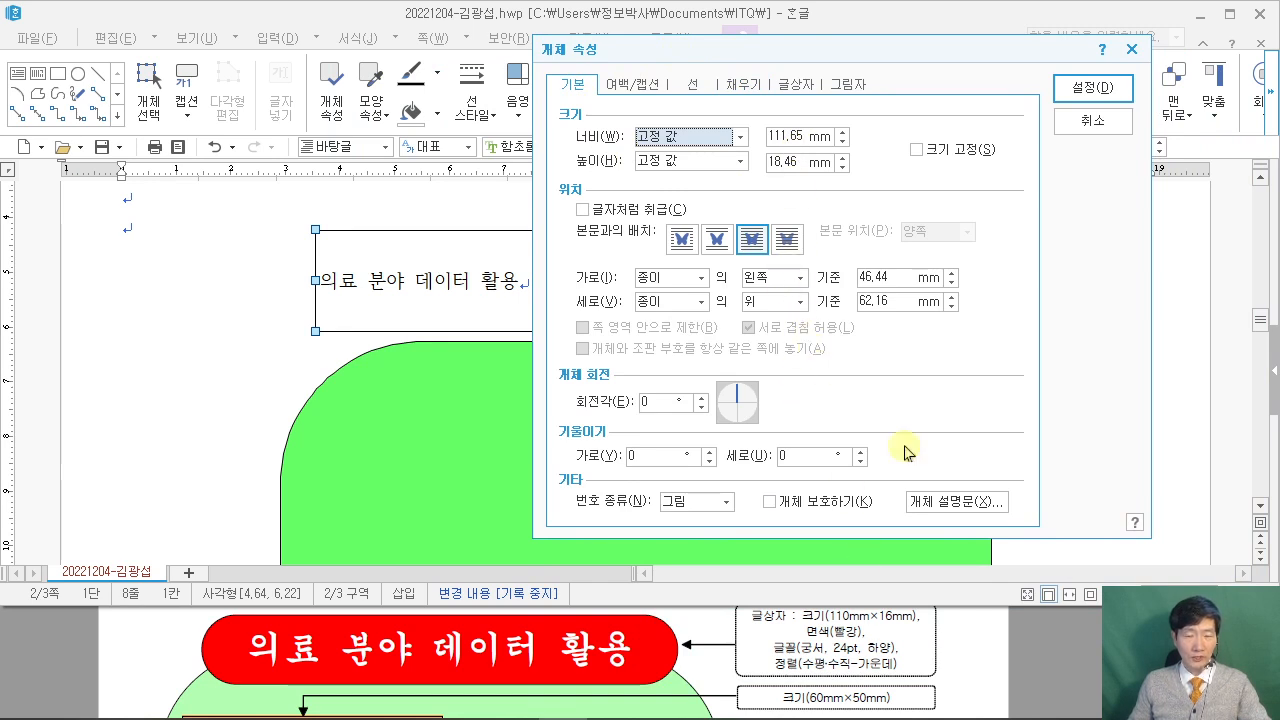
double_click(790, 136)
text(110)
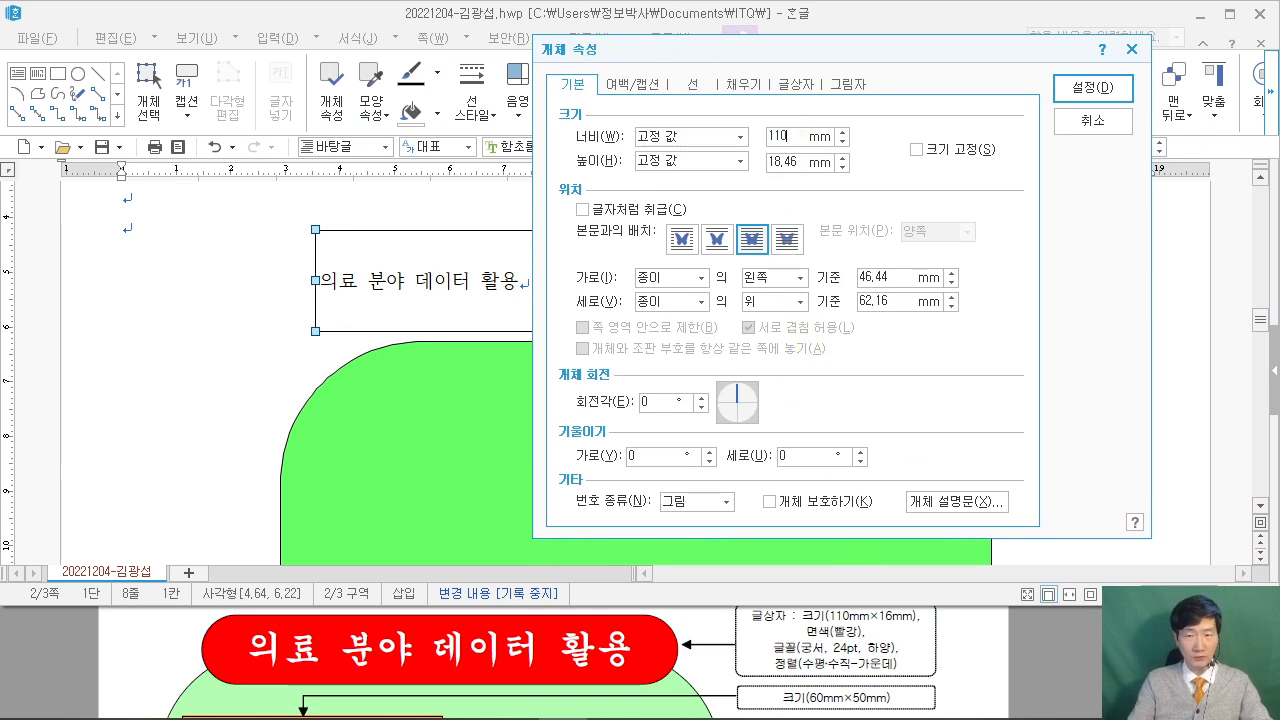
key(Tab)
key(Tab)
text(1)
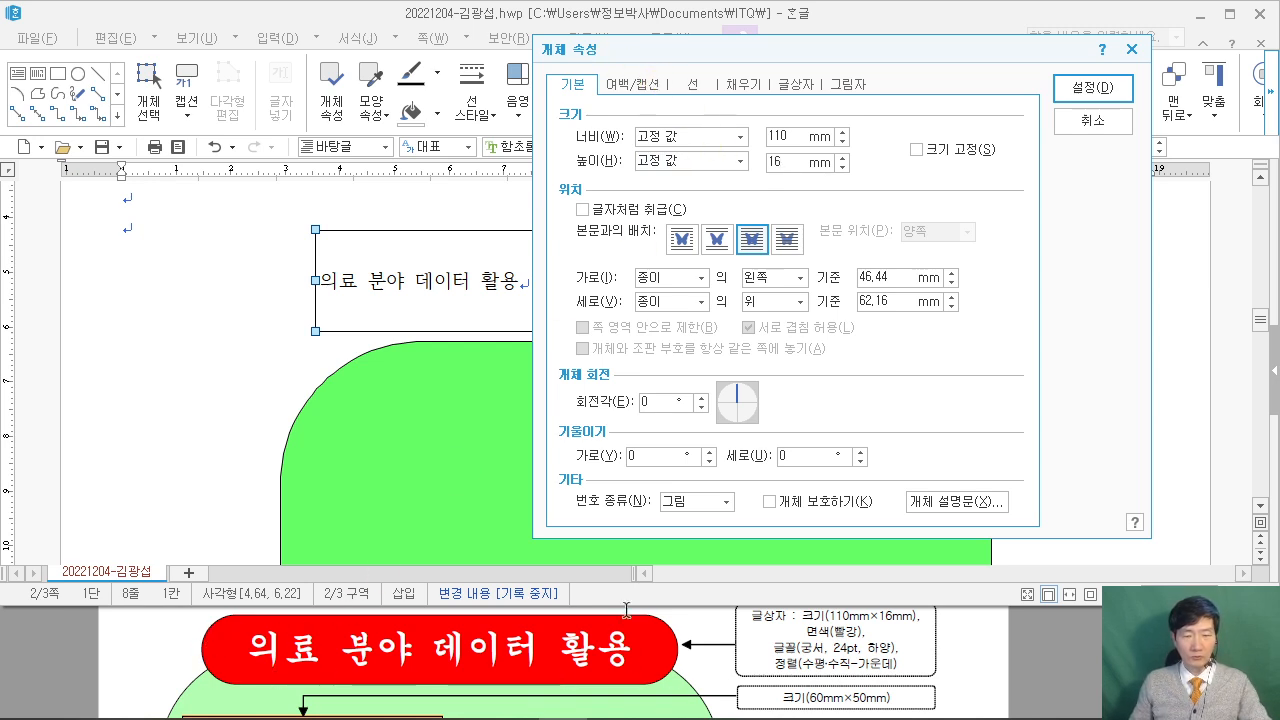
Give the title box semicircular (반원) ends and a red fill, and apply.
click(692, 90)
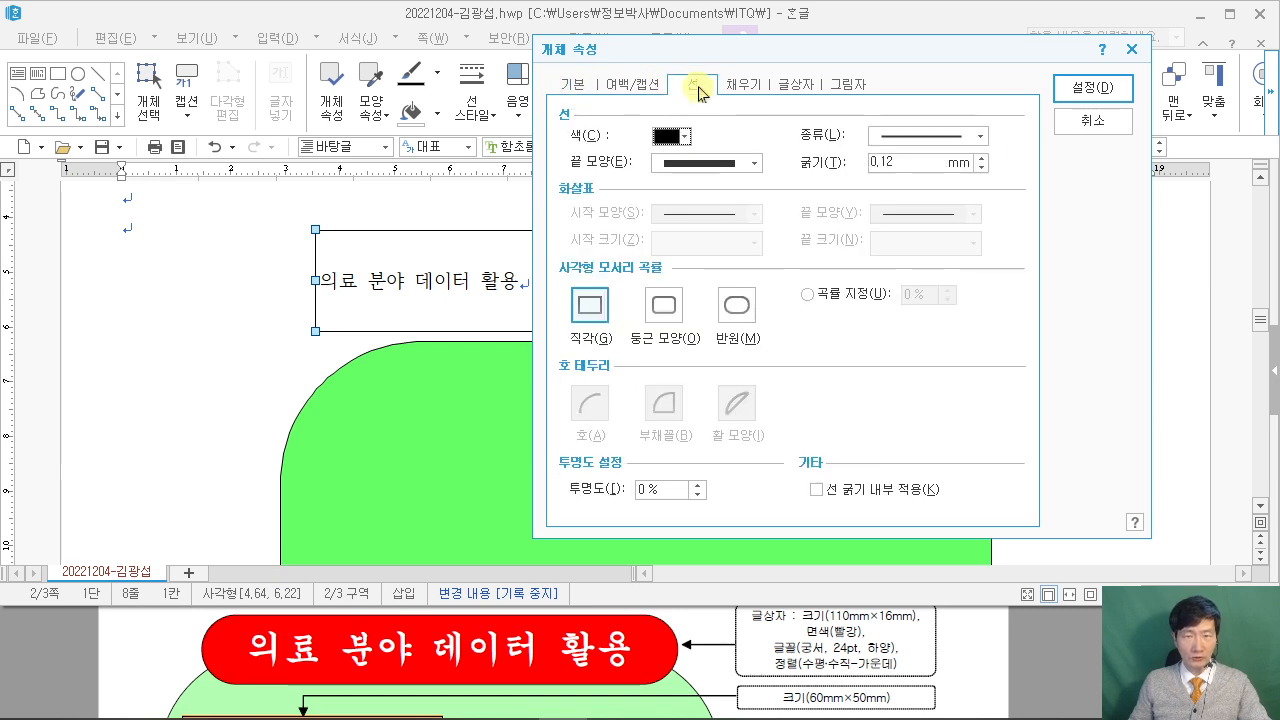
click(737, 306)
click(743, 84)
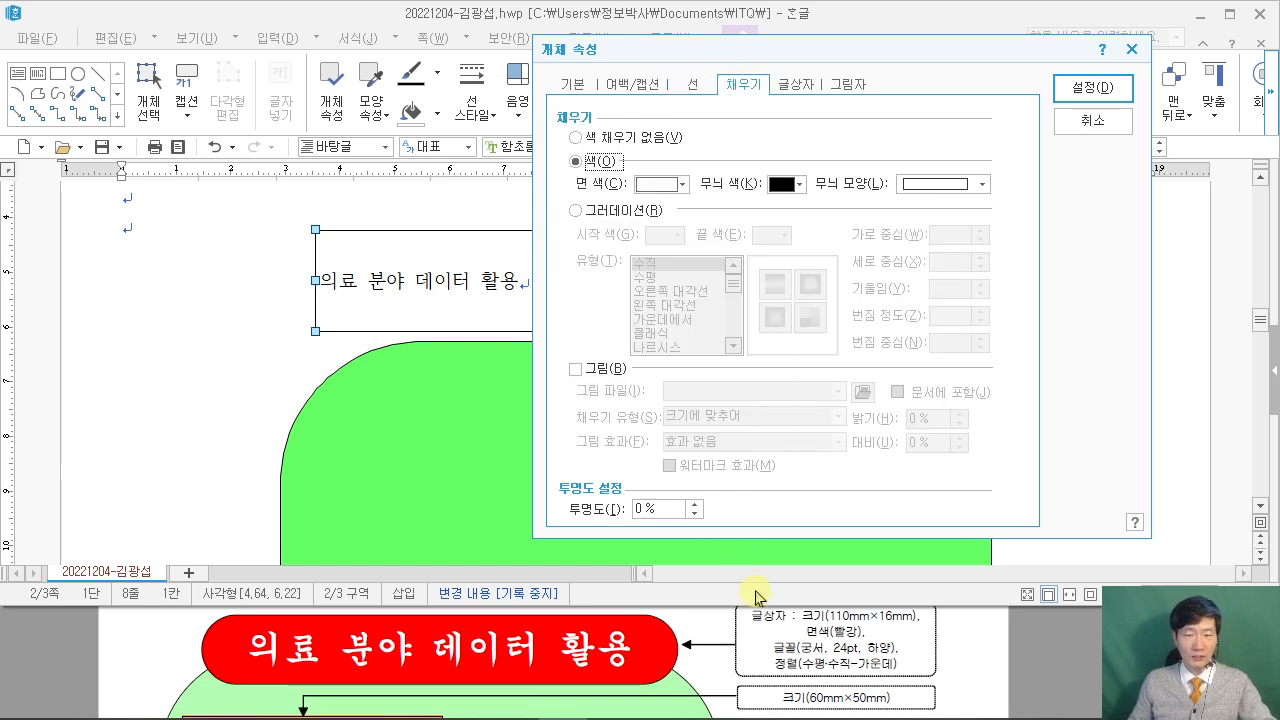
scroll(964, 638, up, 2)
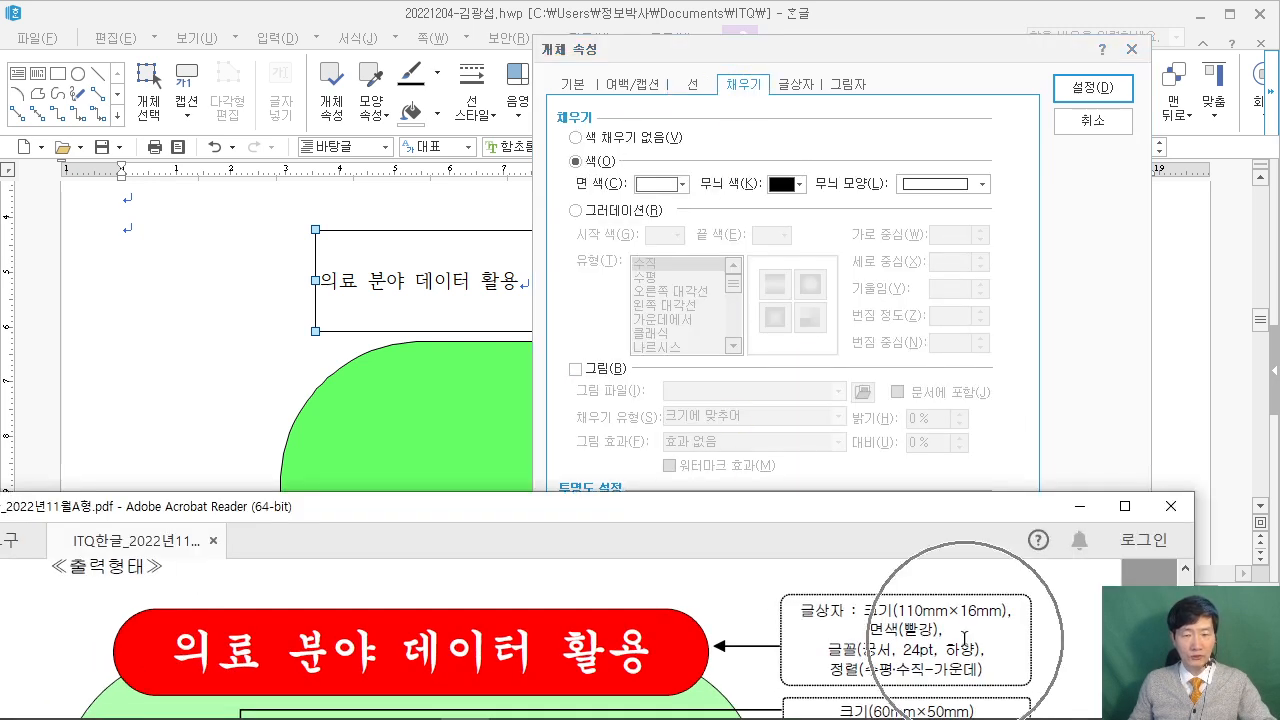
click(765, 118)
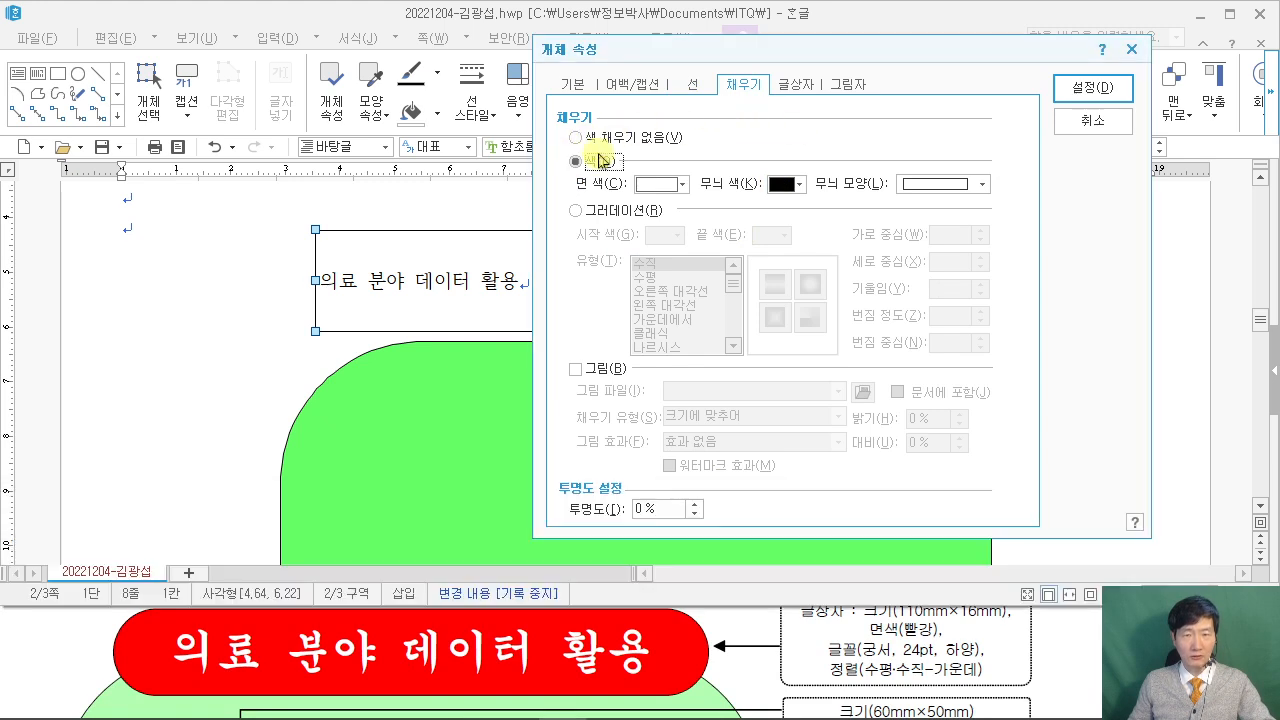
click(683, 184)
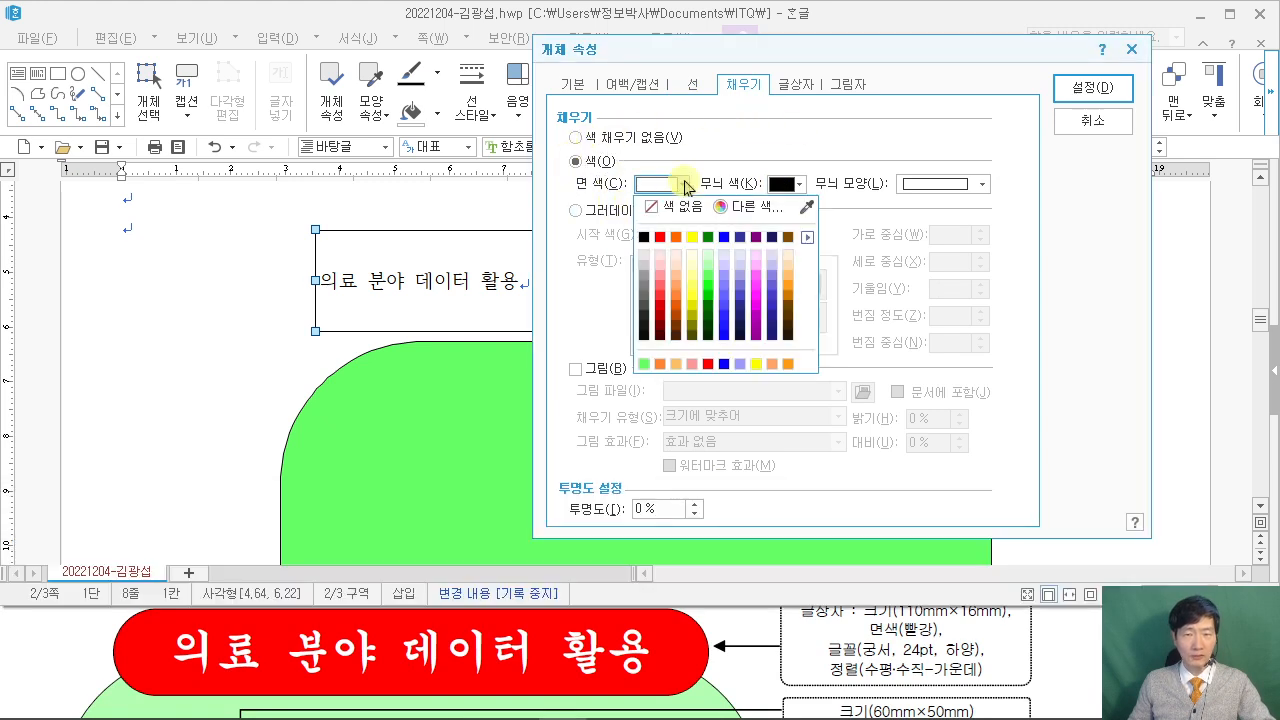
click(660, 242)
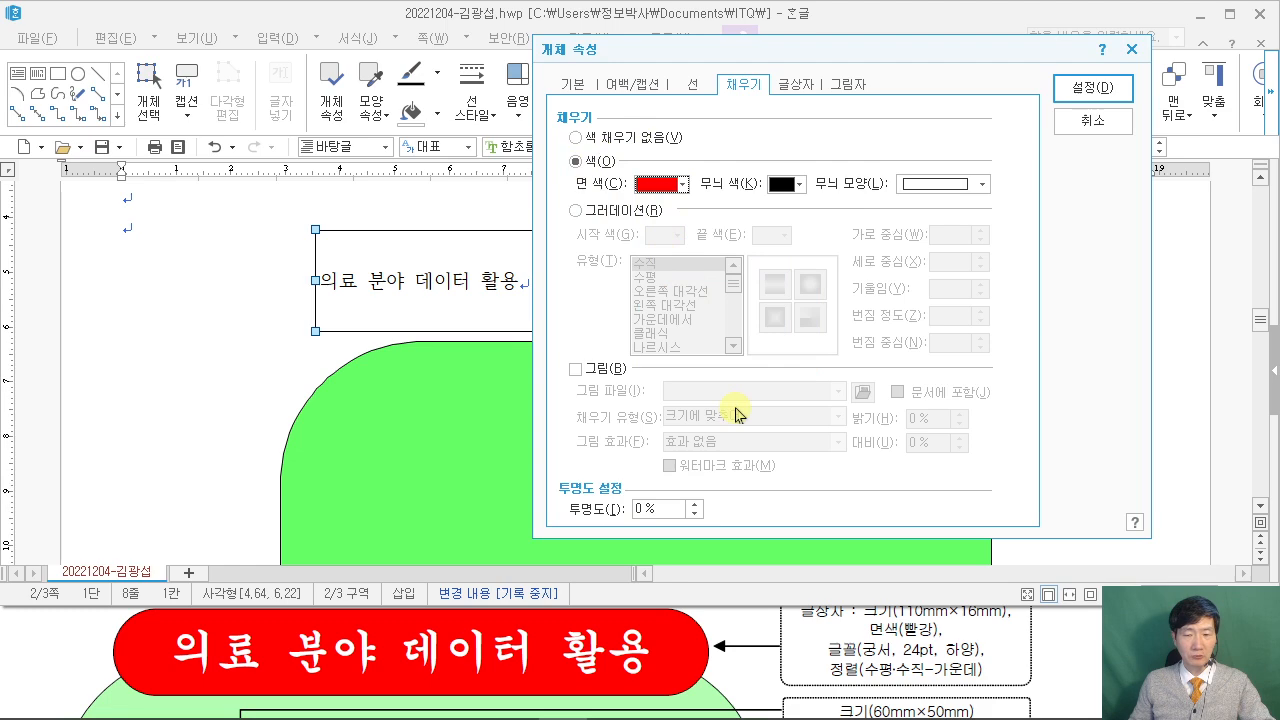
click(1092, 87)
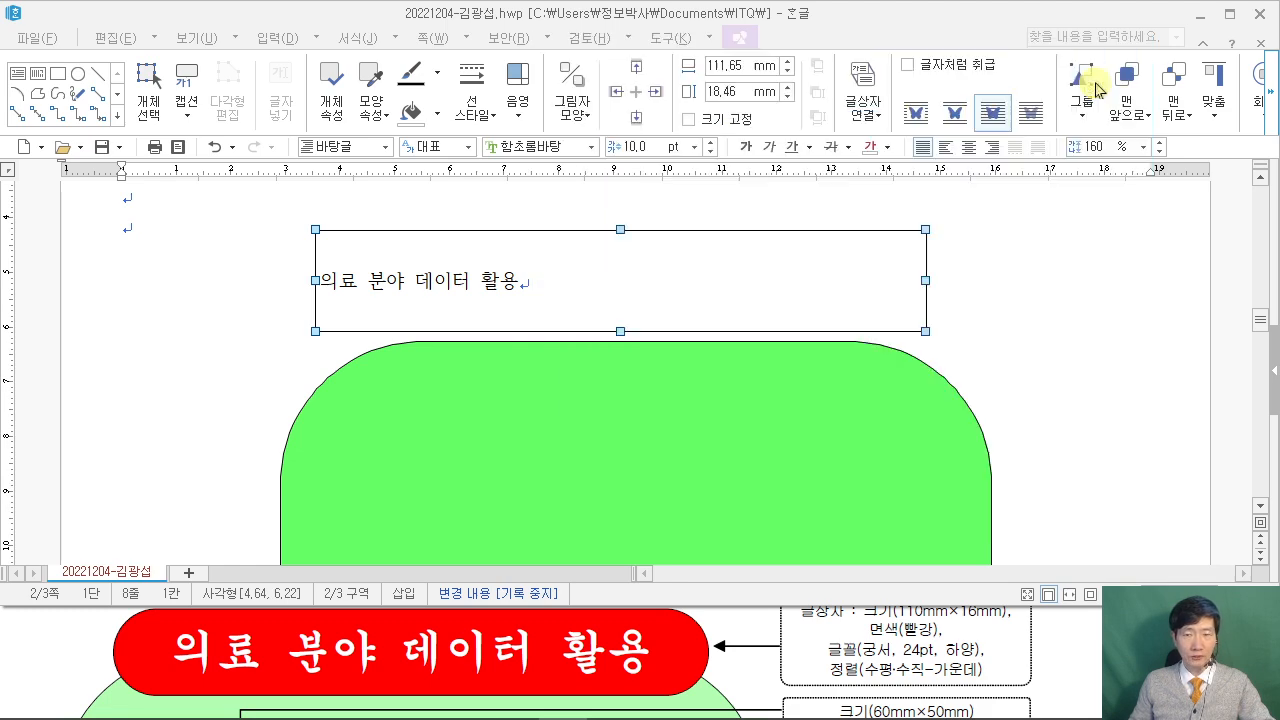
Add a blank line above the shapes and set the title's font to 궁서.
click(1023, 289)
key(Return)
click(506, 295)
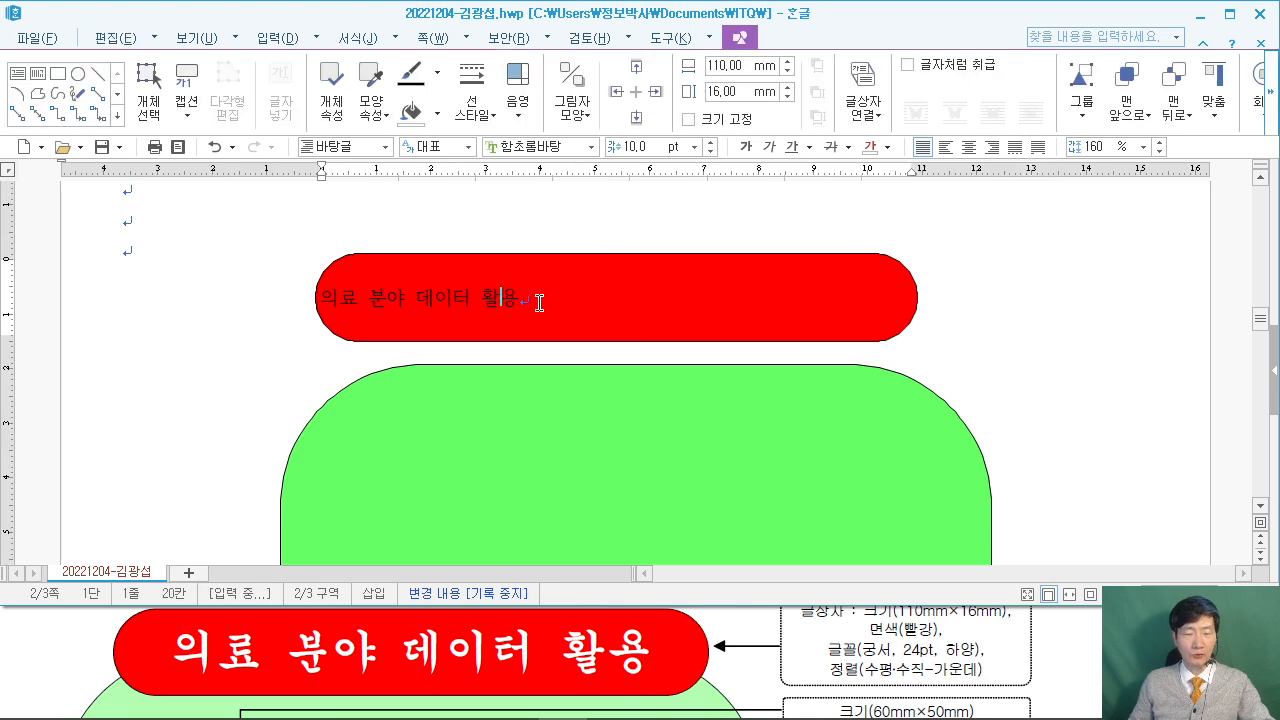
drag(534, 294, 297, 289)
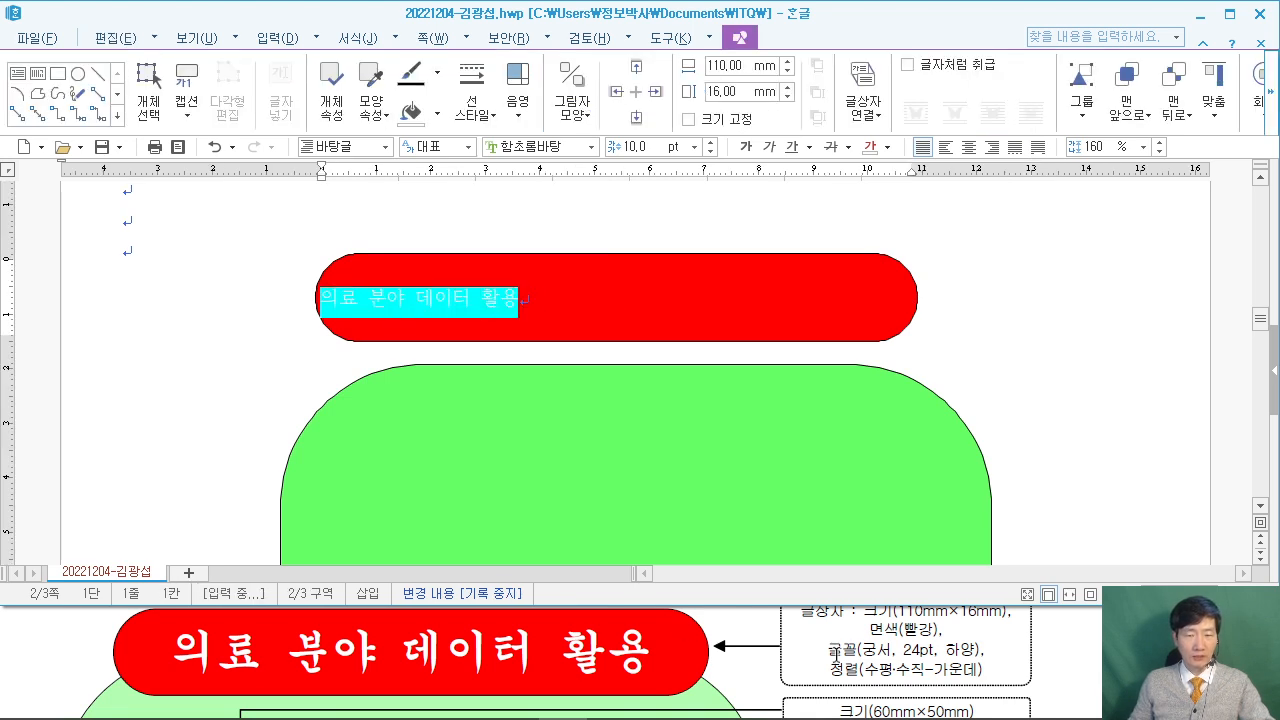
click(566, 143)
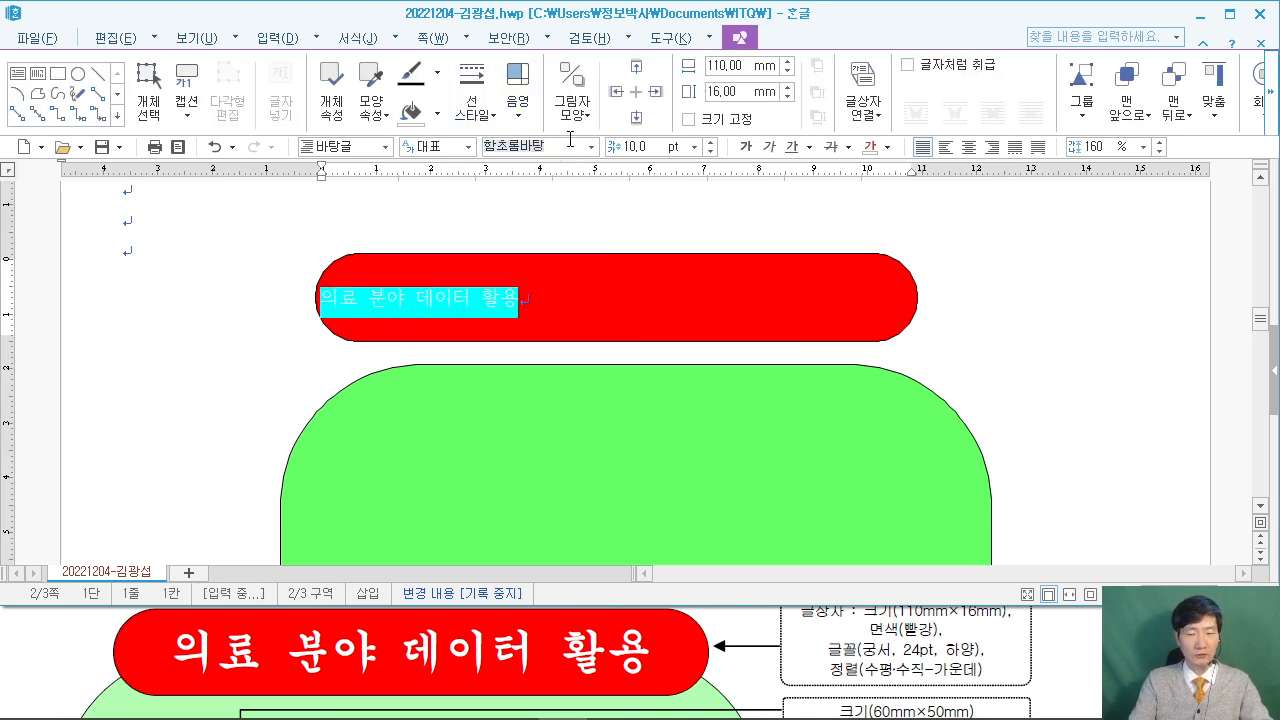
key(Tab)
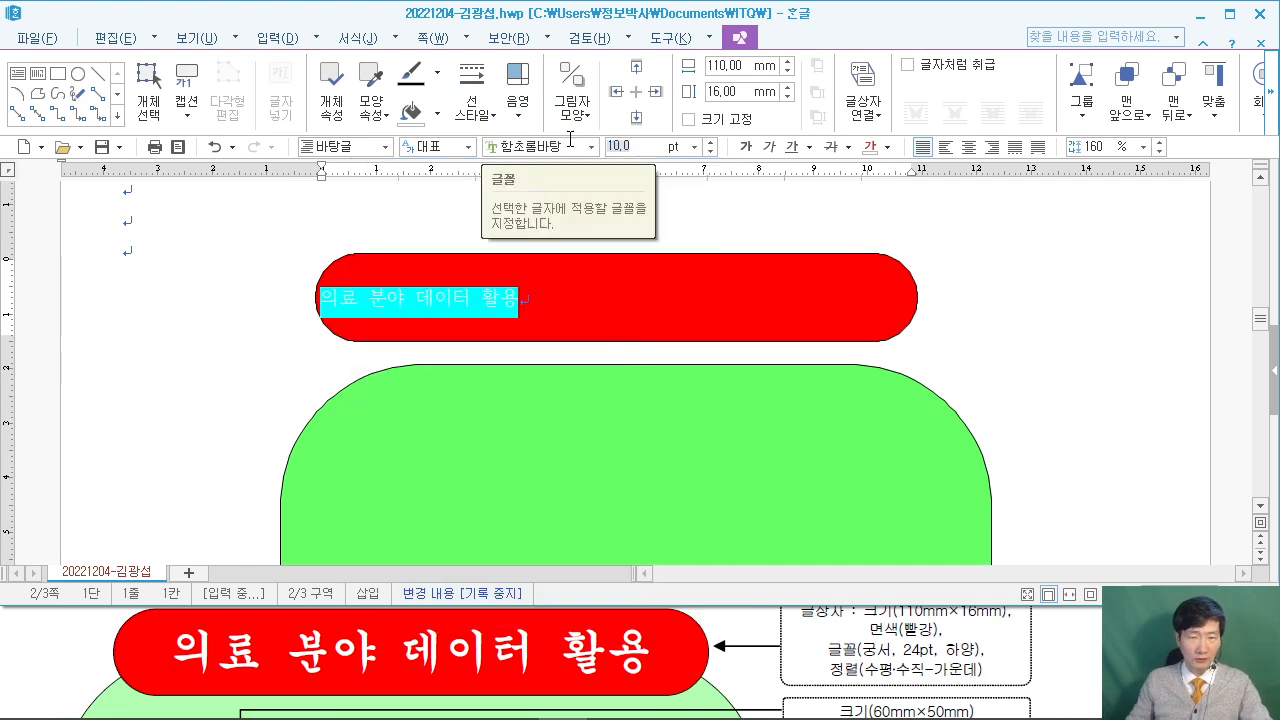
click(570, 144)
text(궁서)
key(Return)
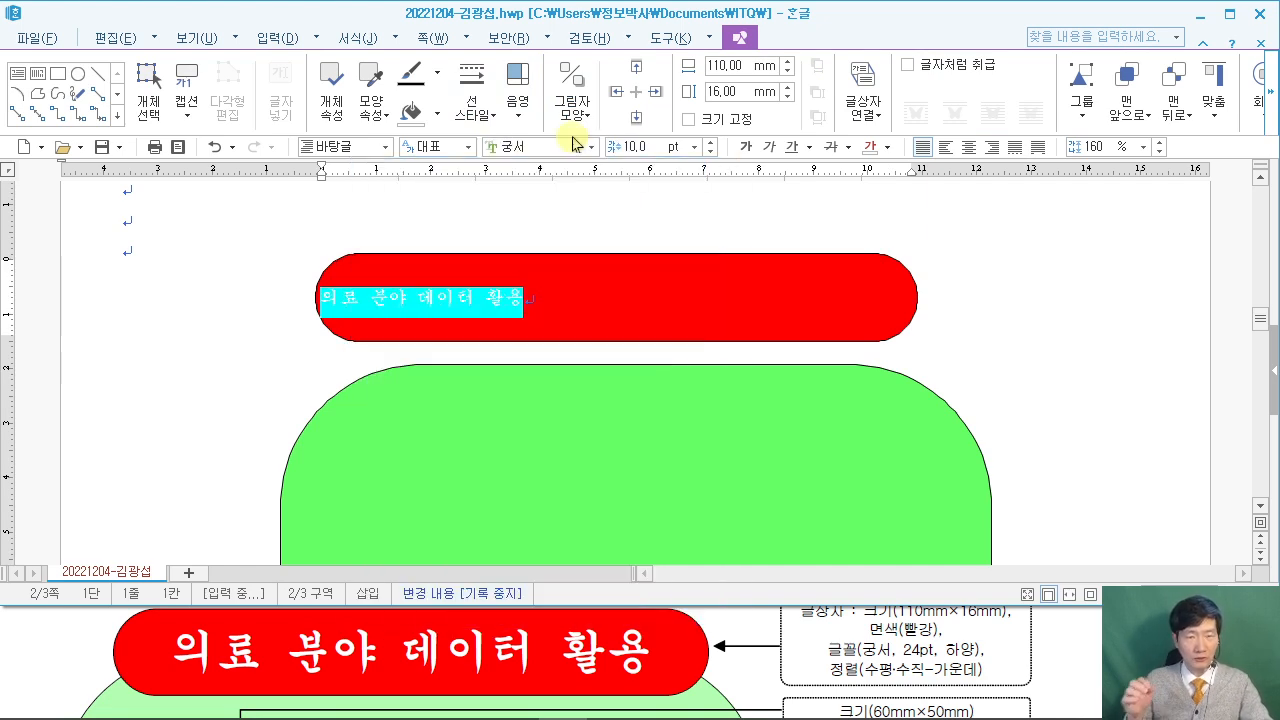
Make the title 24 pt, white and centred in the red box.
click(625, 147)
text(24)
key(Return)
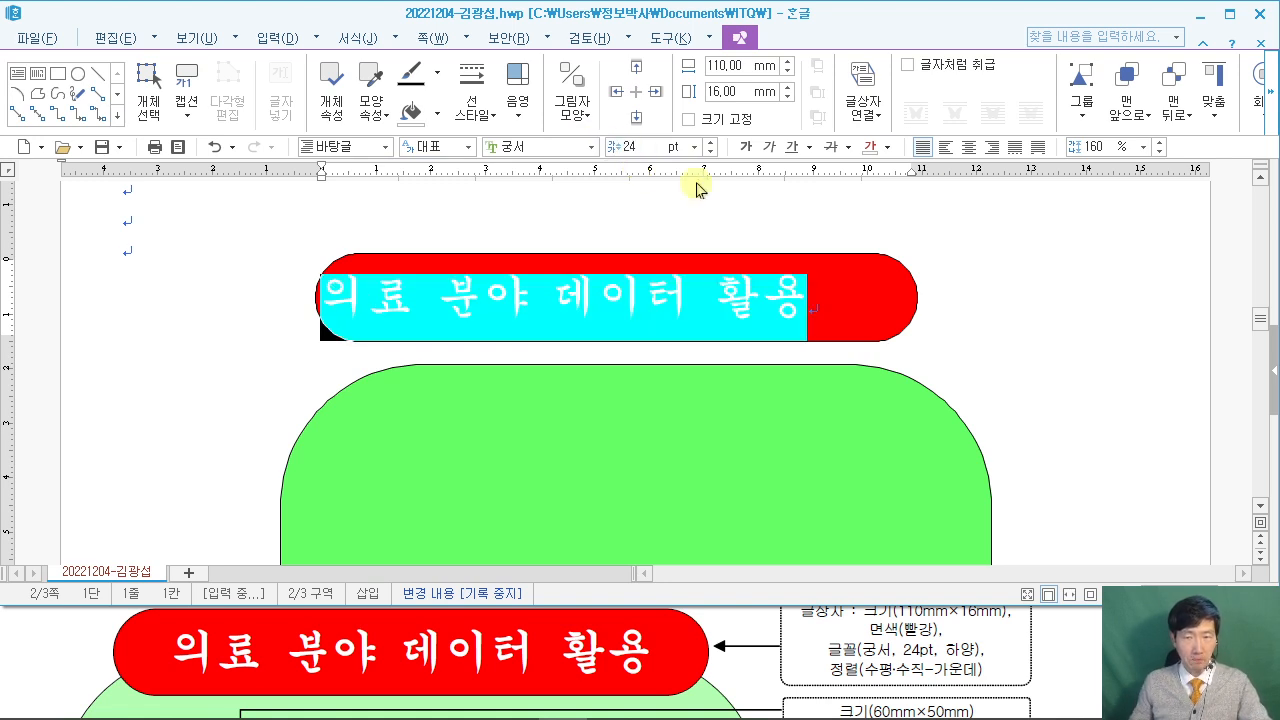
click(887, 147)
click(868, 336)
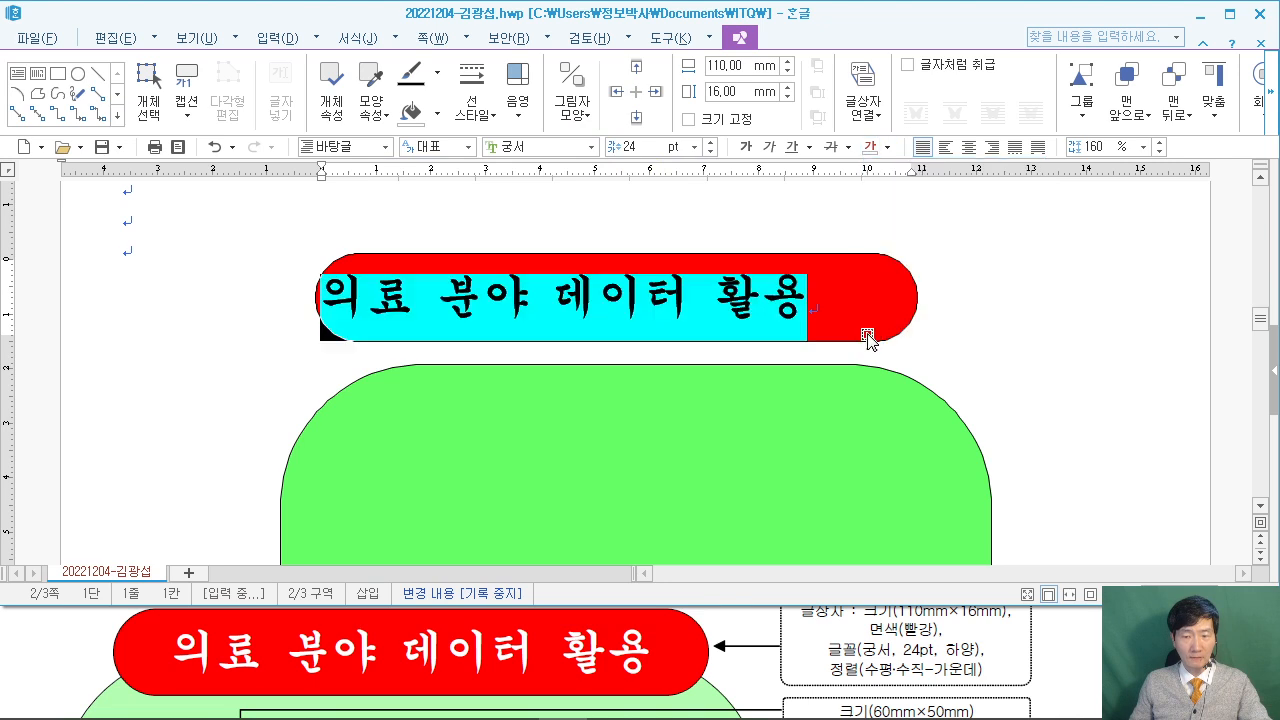
click(968, 147)
click(940, 326)
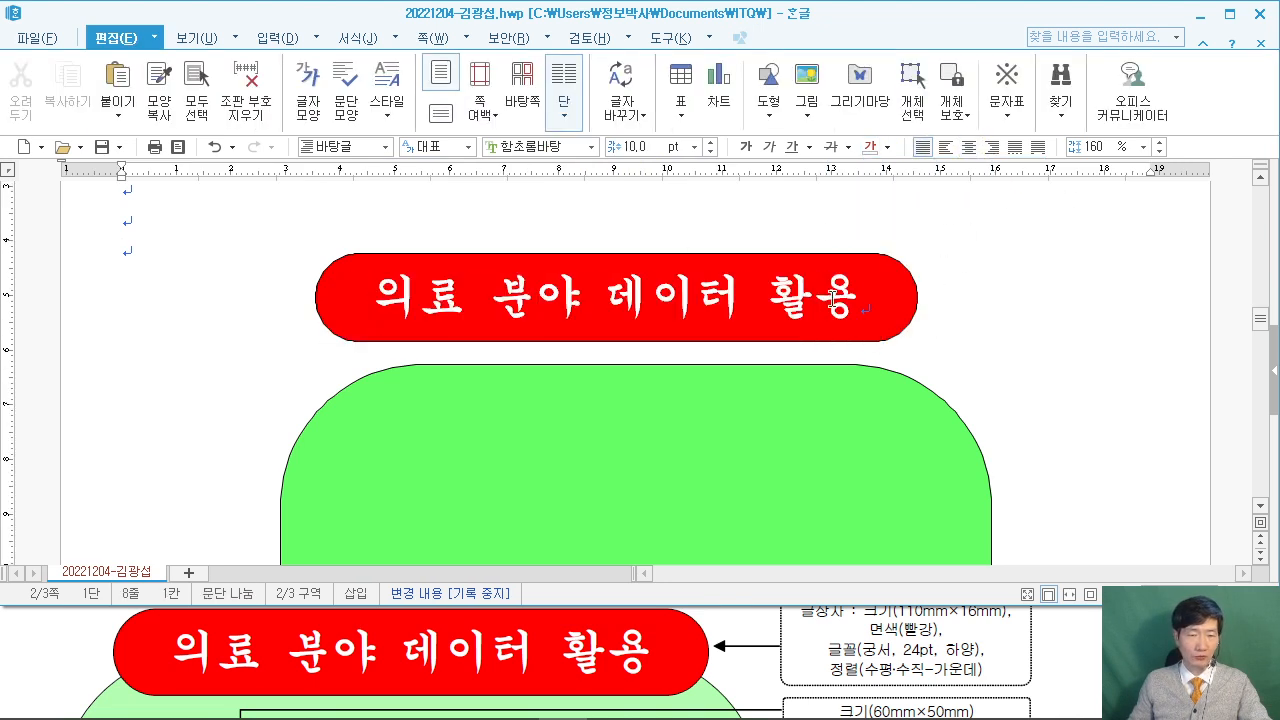
Lower the red title box so it overlaps the top of the green shape.
click(17, 649)
scroll(17, 649, down, 1)
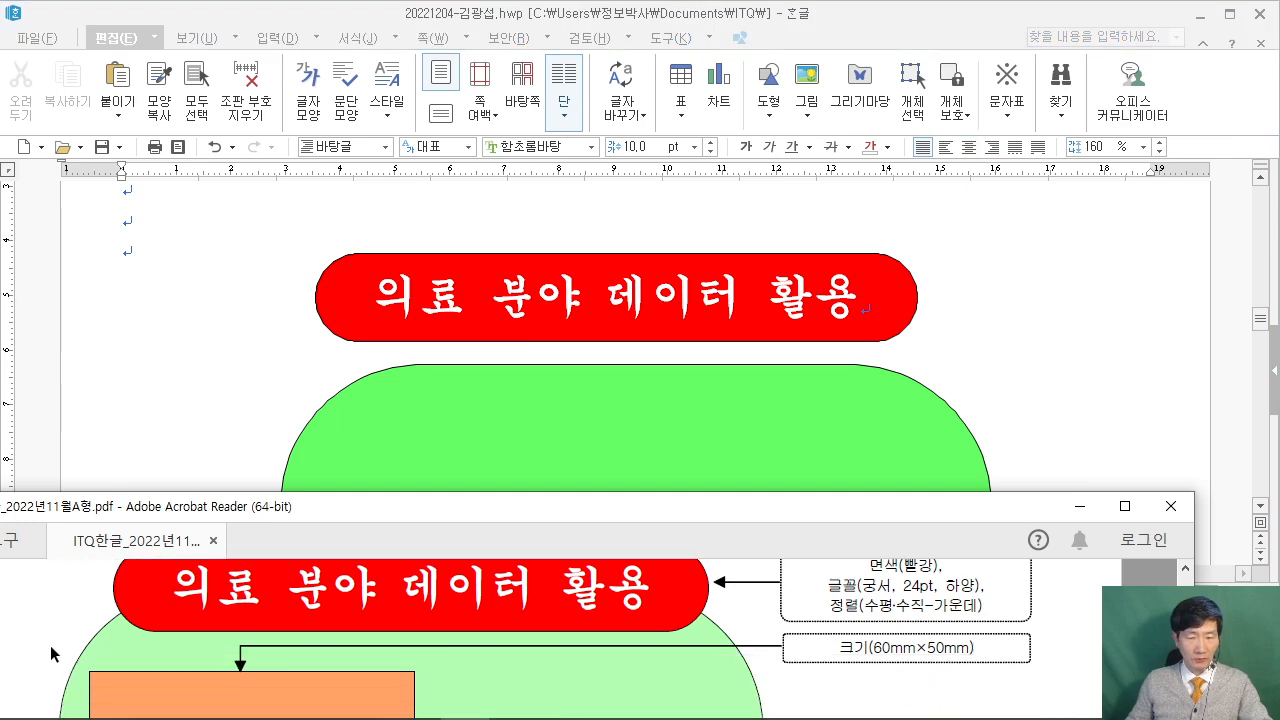
scroll(147, 585, up, 1)
click(549, 284)
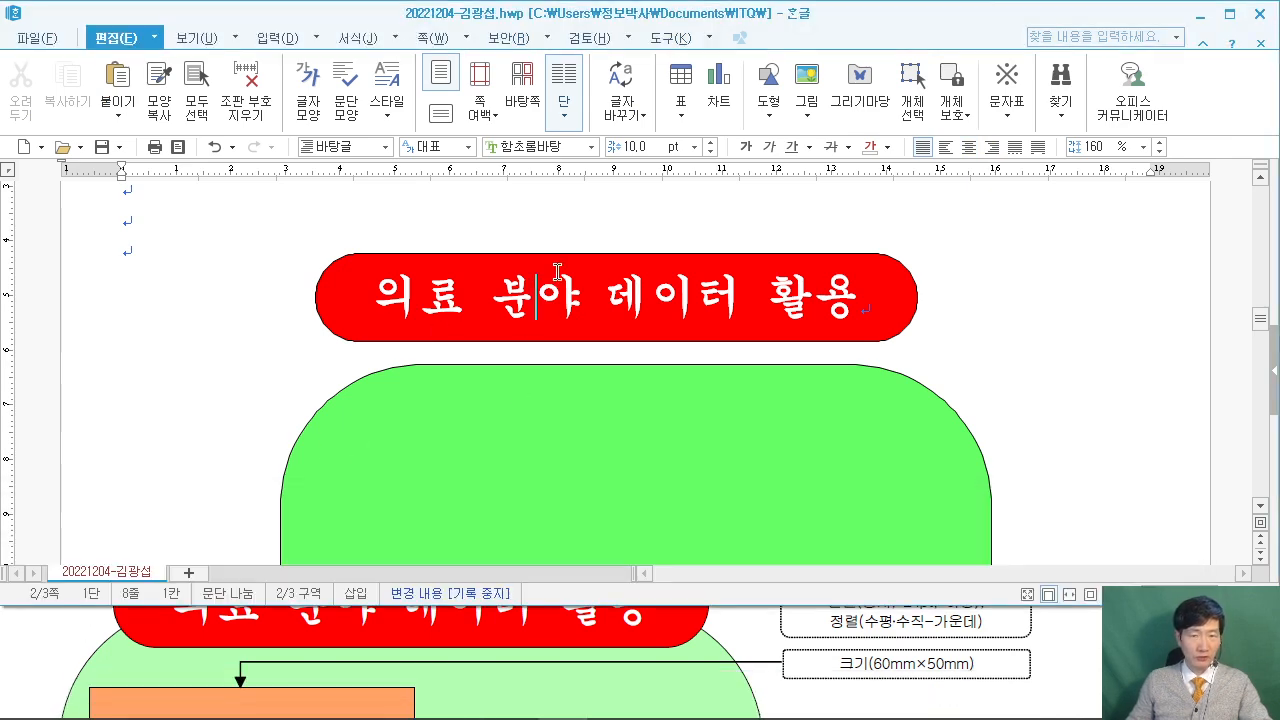
click(575, 252)
scroll(90, 612, up, 1)
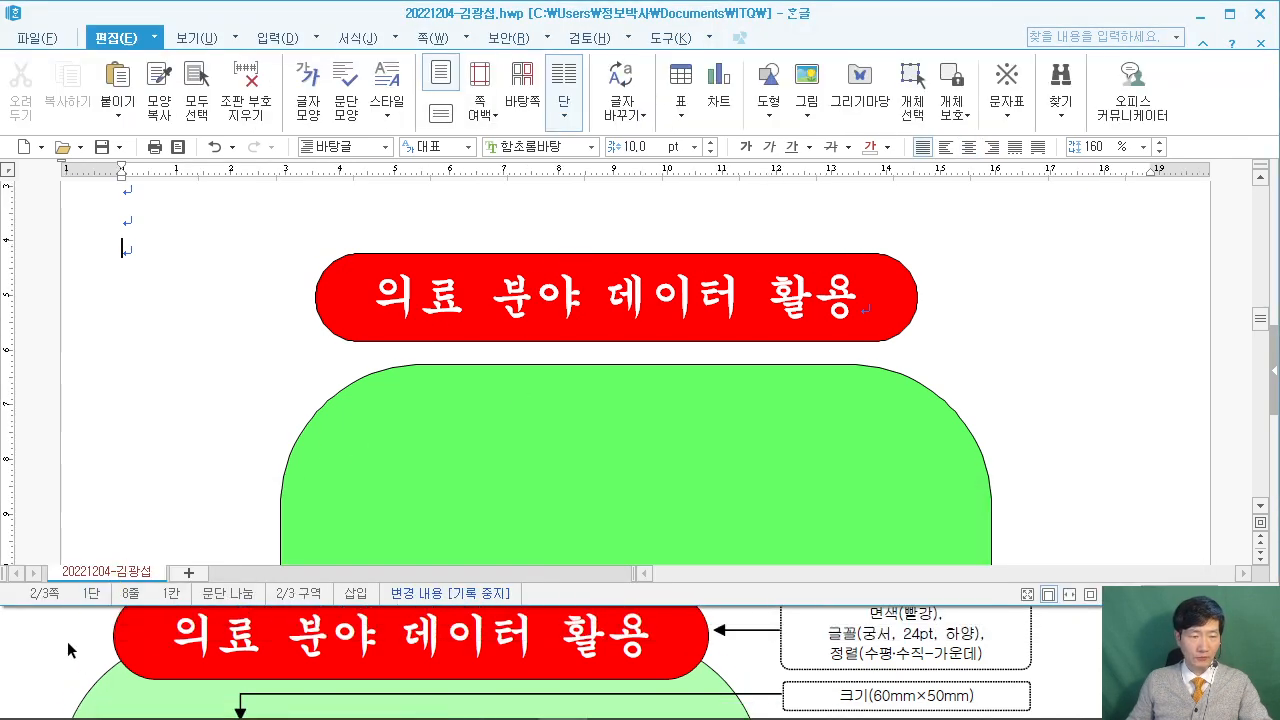
drag(571, 259, 590, 316)
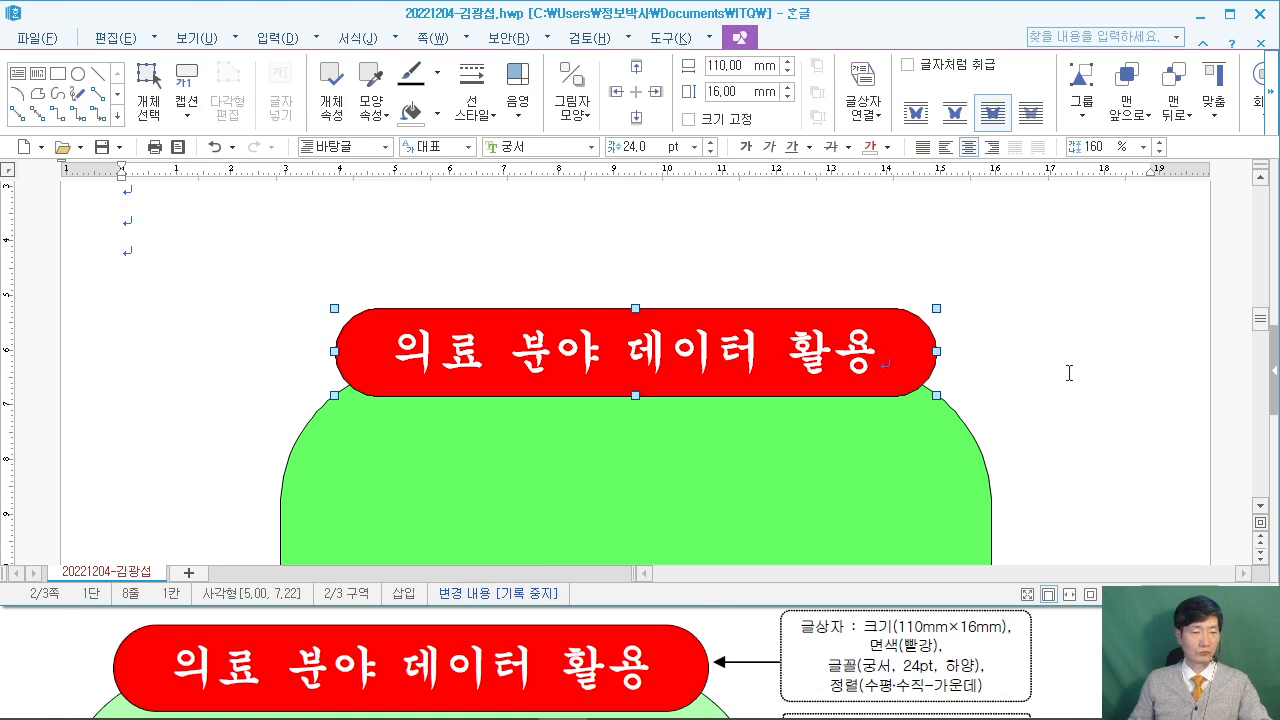
key(Down)
key(Down)
key(Down)
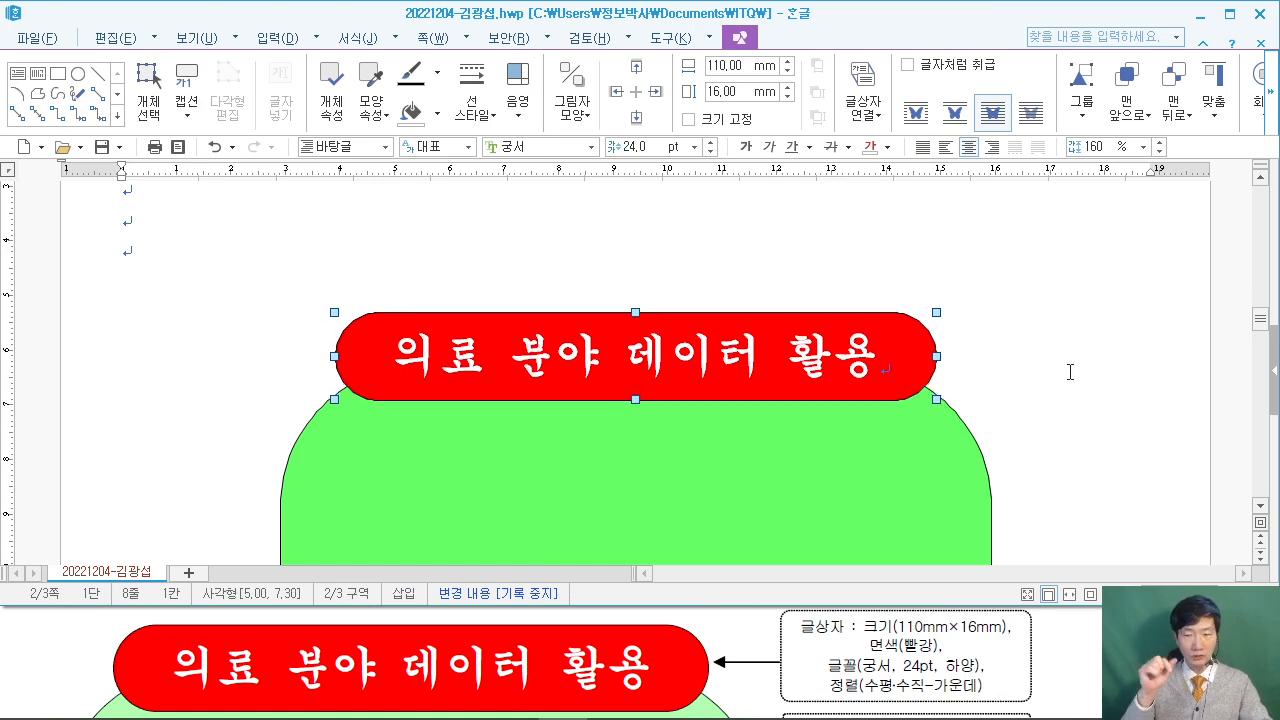
click(1065, 357)
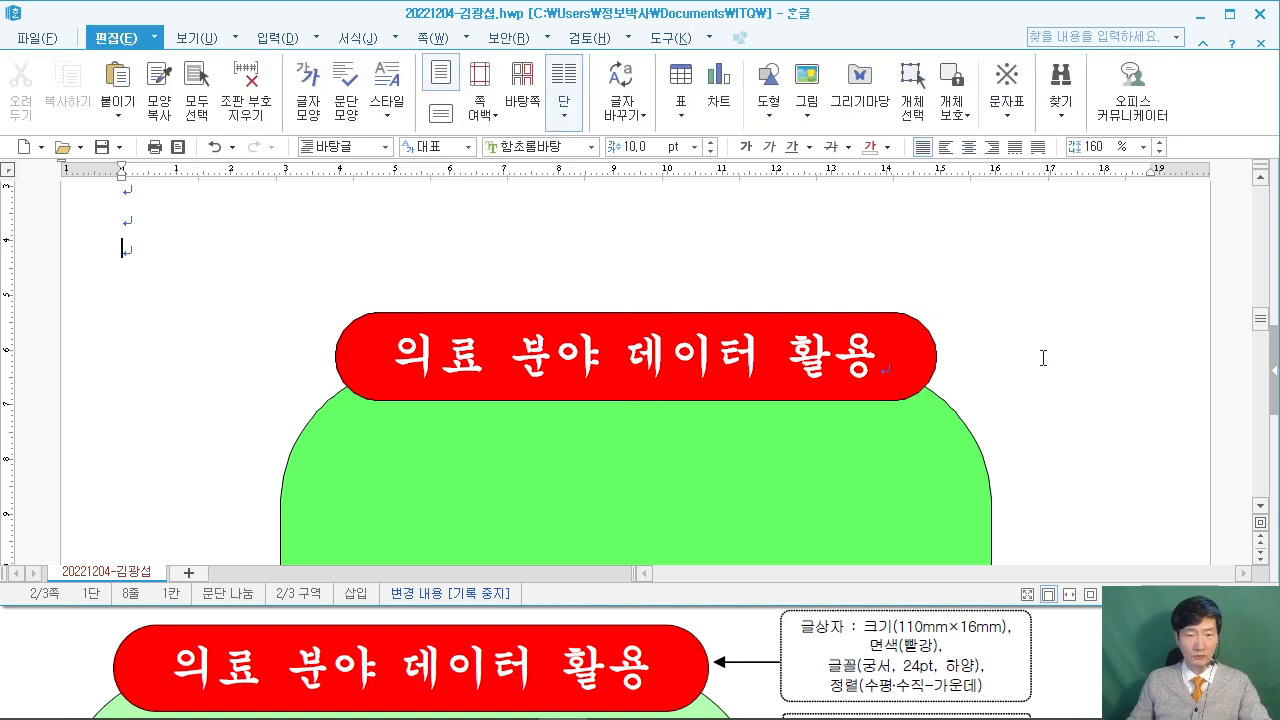
Check the placement against the full-screen sample PDF.
scroll(1040, 358, down, 1)
click(54, 624)
scroll(54, 624, down, 2)
click(1124, 506)
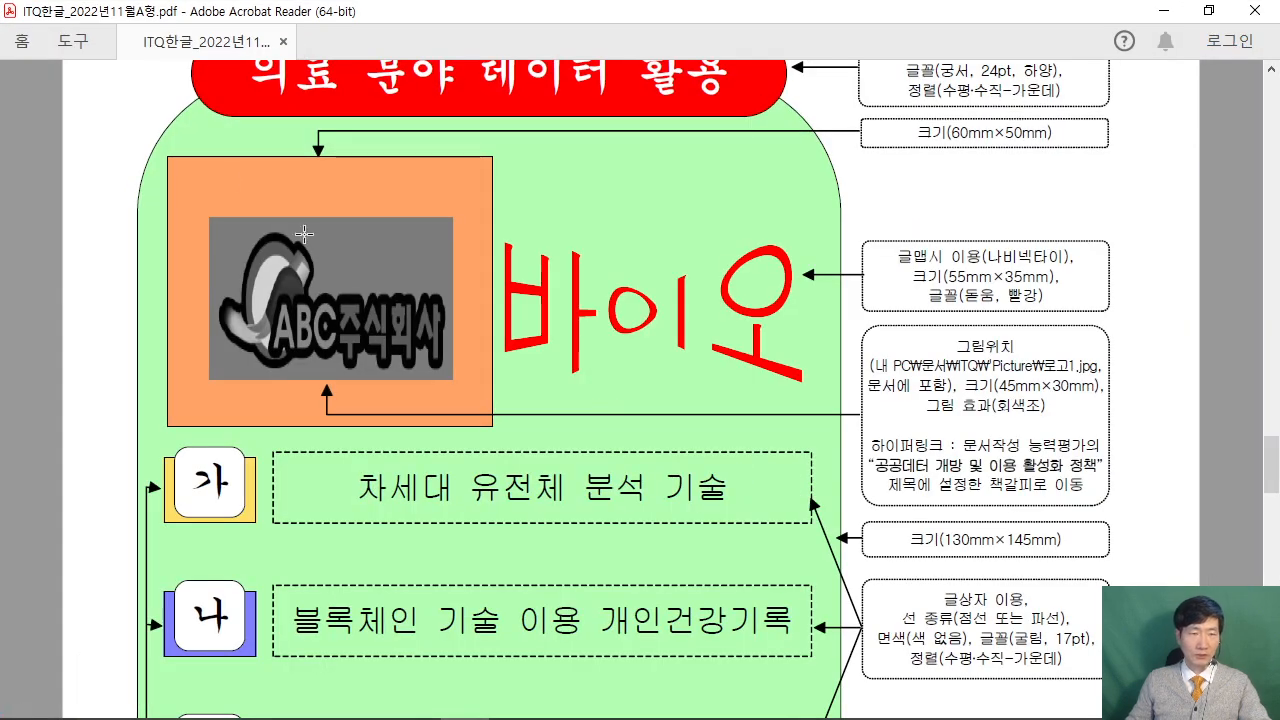
scroll(453, 357, up, 1)
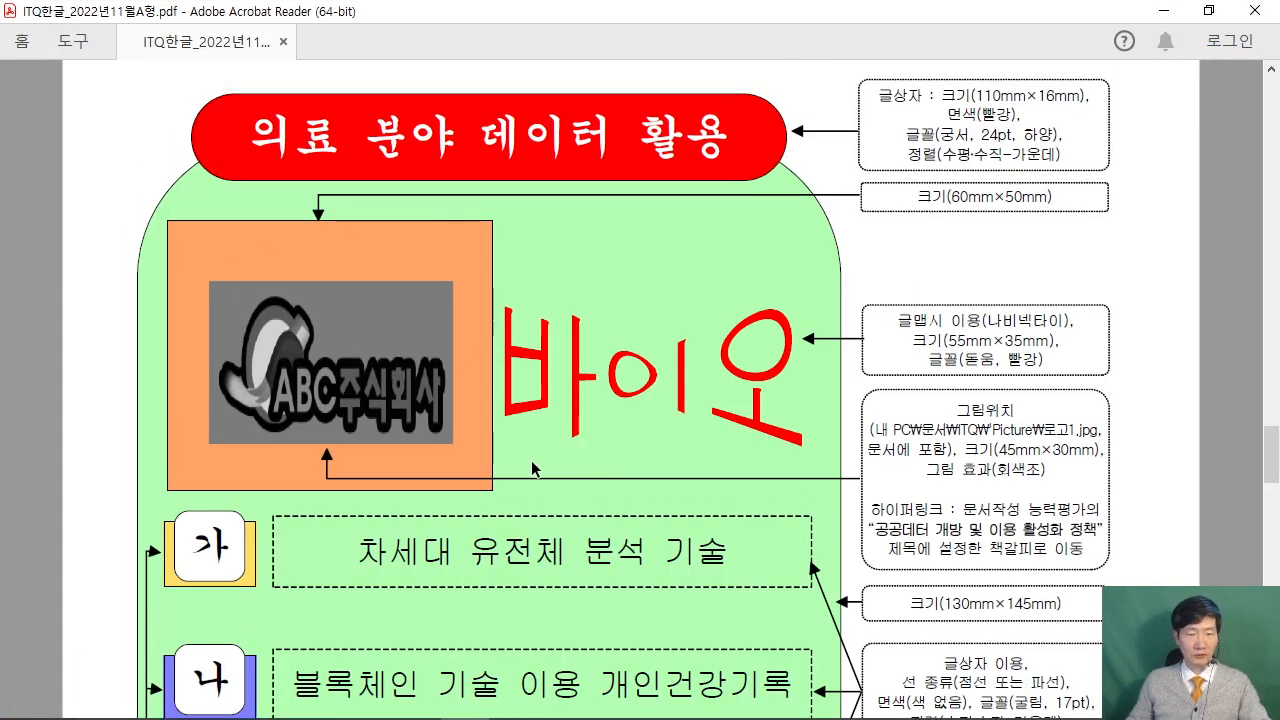
click(1209, 10)
click(231, 303)
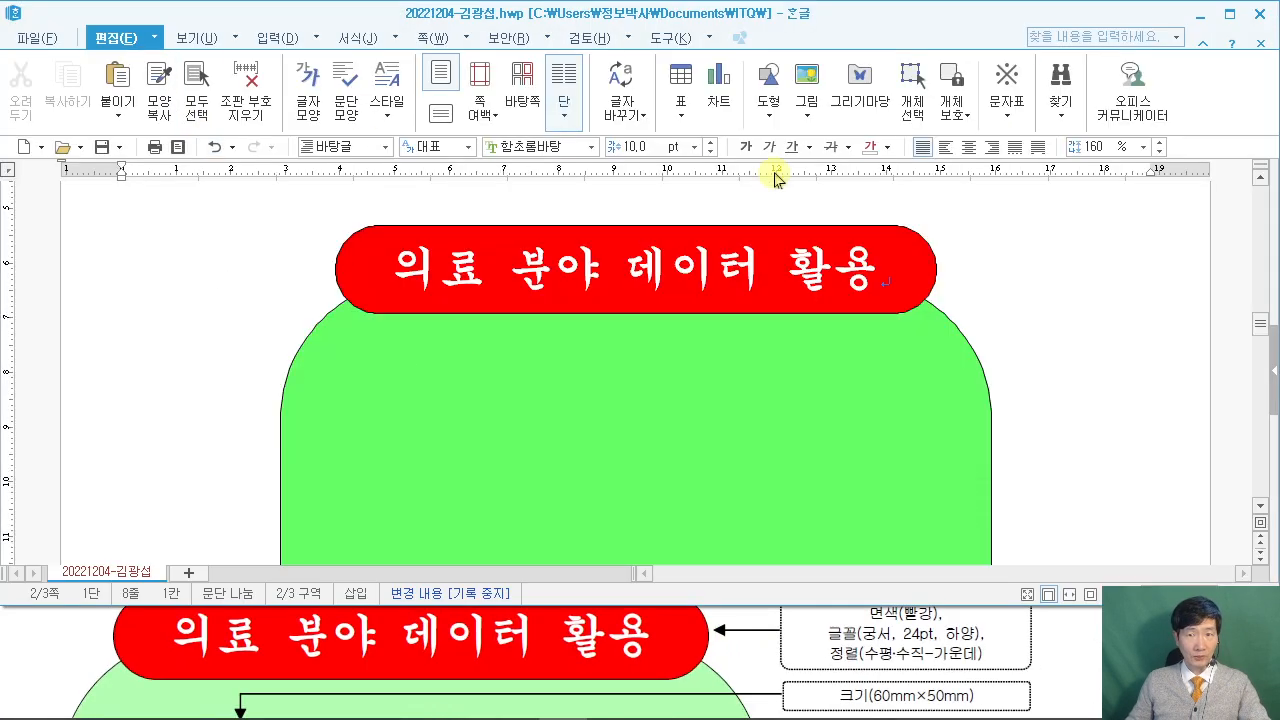
click(772, 118)
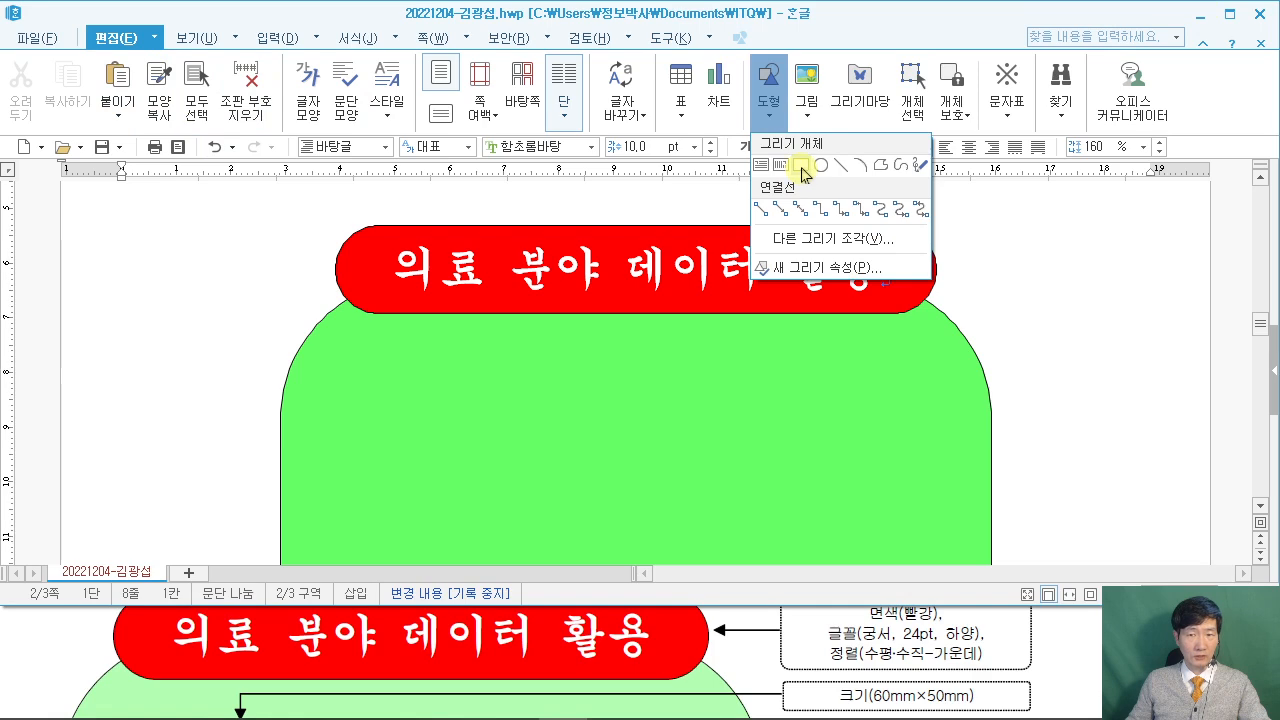
Draw a rectangle on the left and size it 60 × 50 mm, checking the sample.
click(802, 165)
drag(100, 370, 240, 480)
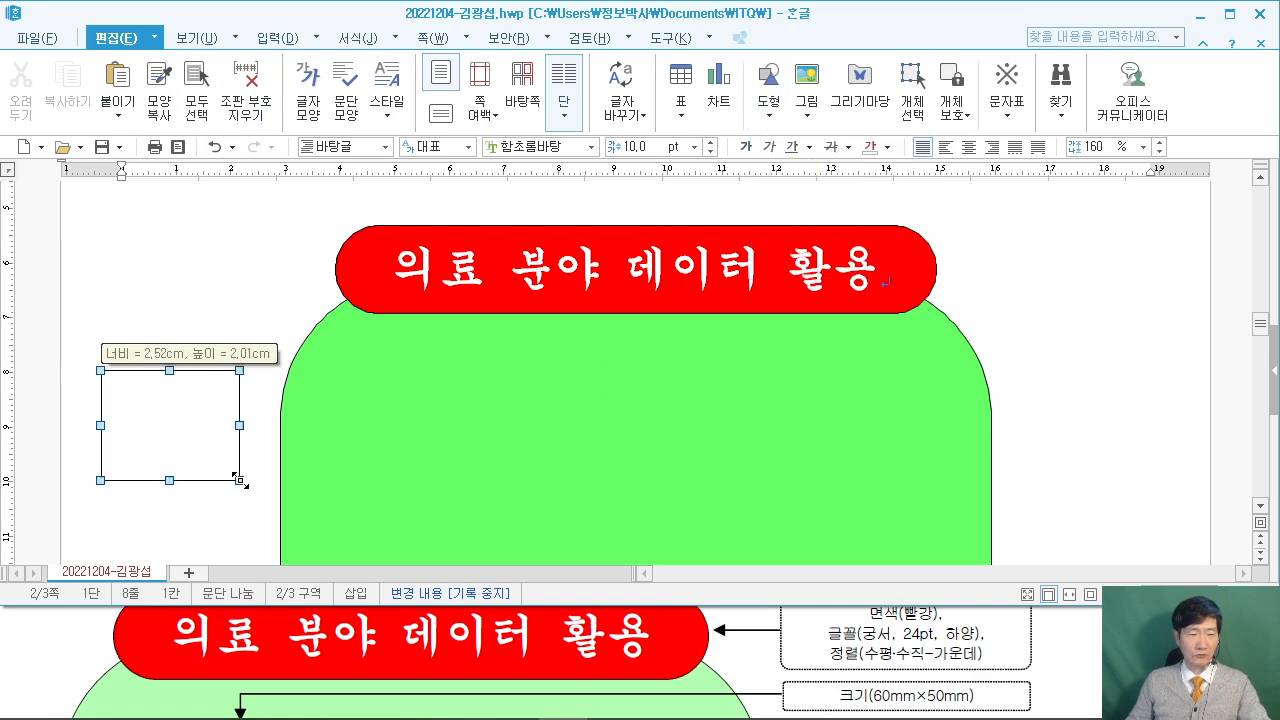
double_click(189, 434)
click(369, 102)
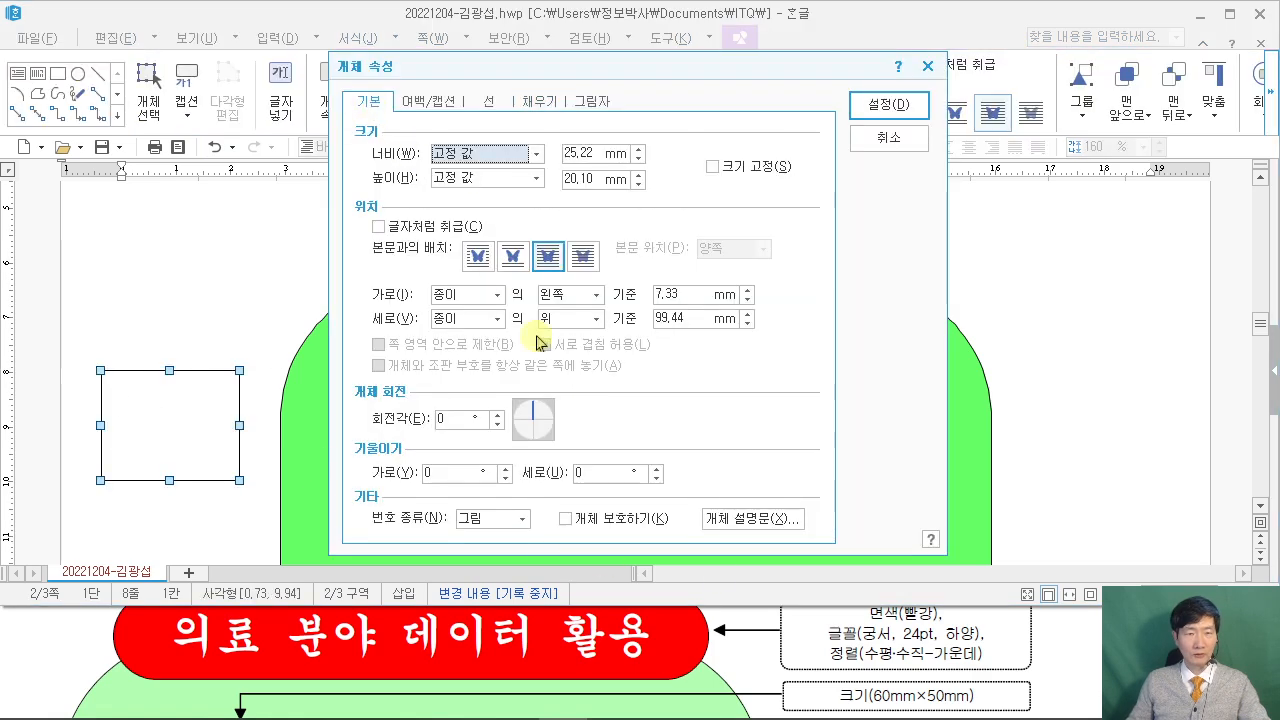
click(1052, 649)
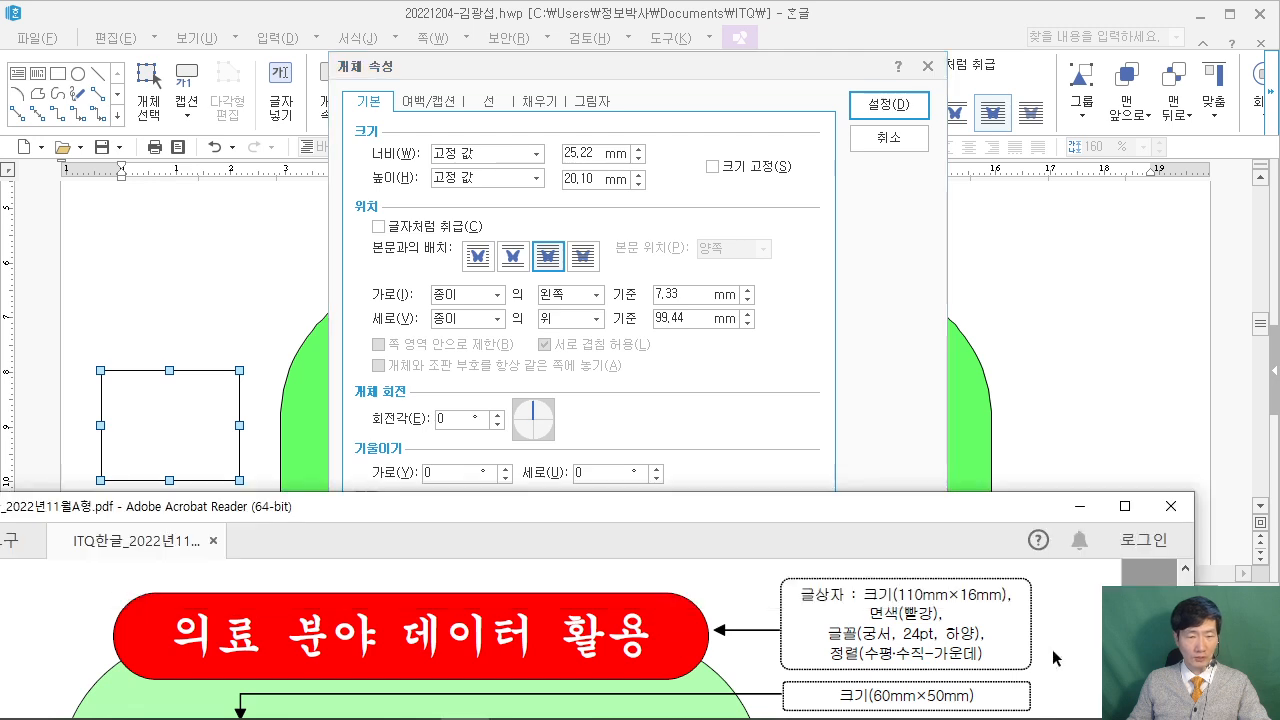
scroll(1052, 649, down, 3)
scroll(1053, 658, up, 1)
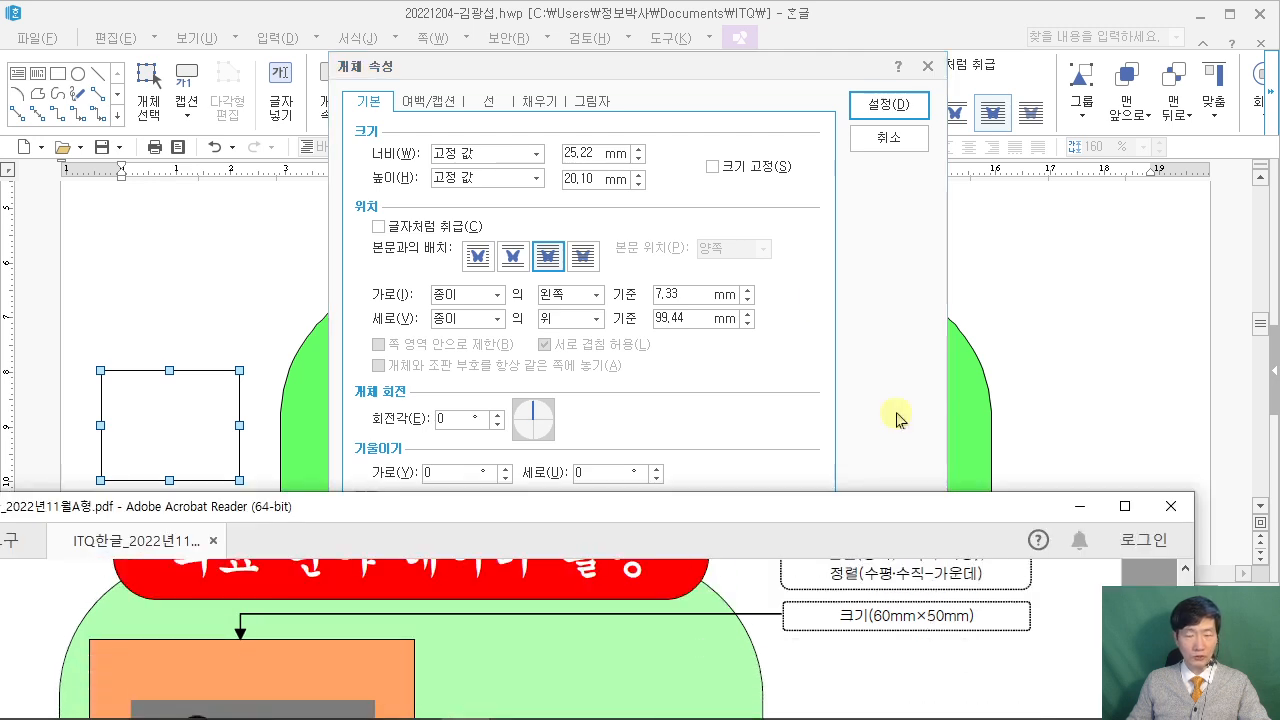
click(598, 153)
text(60)
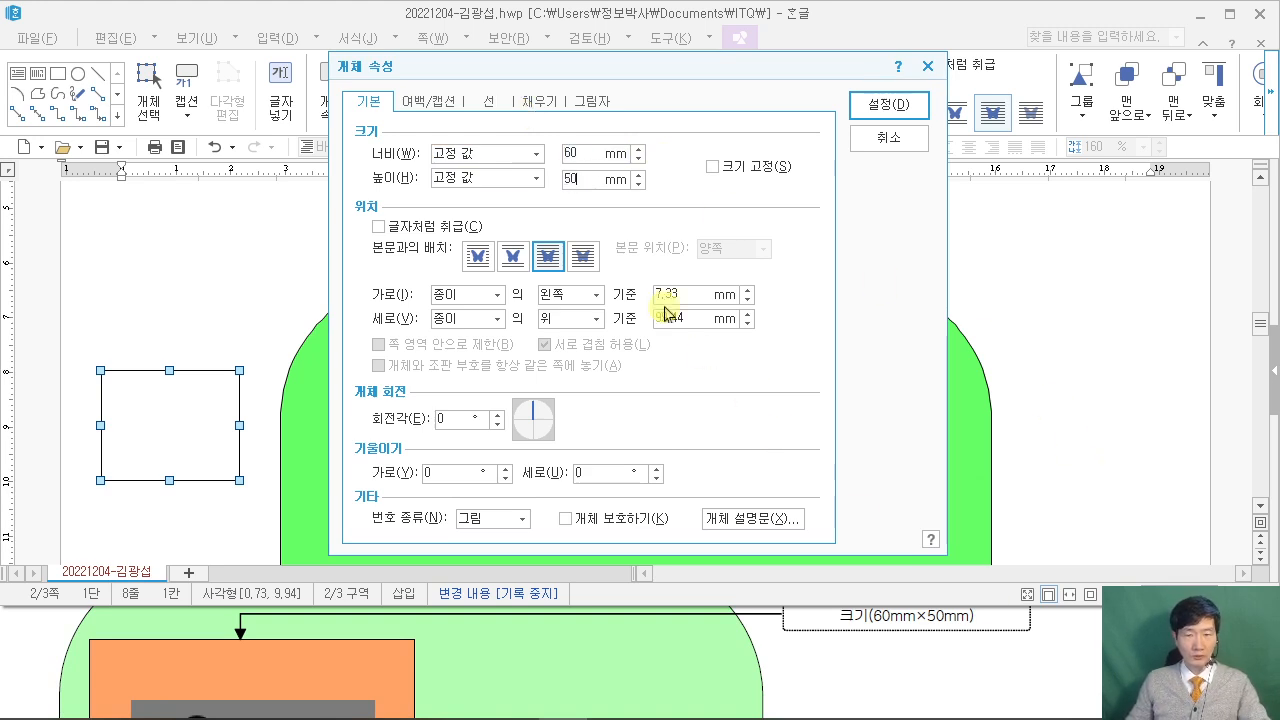
Fill the rectangle with orange and apply the properties.
click(539, 102)
click(478, 201)
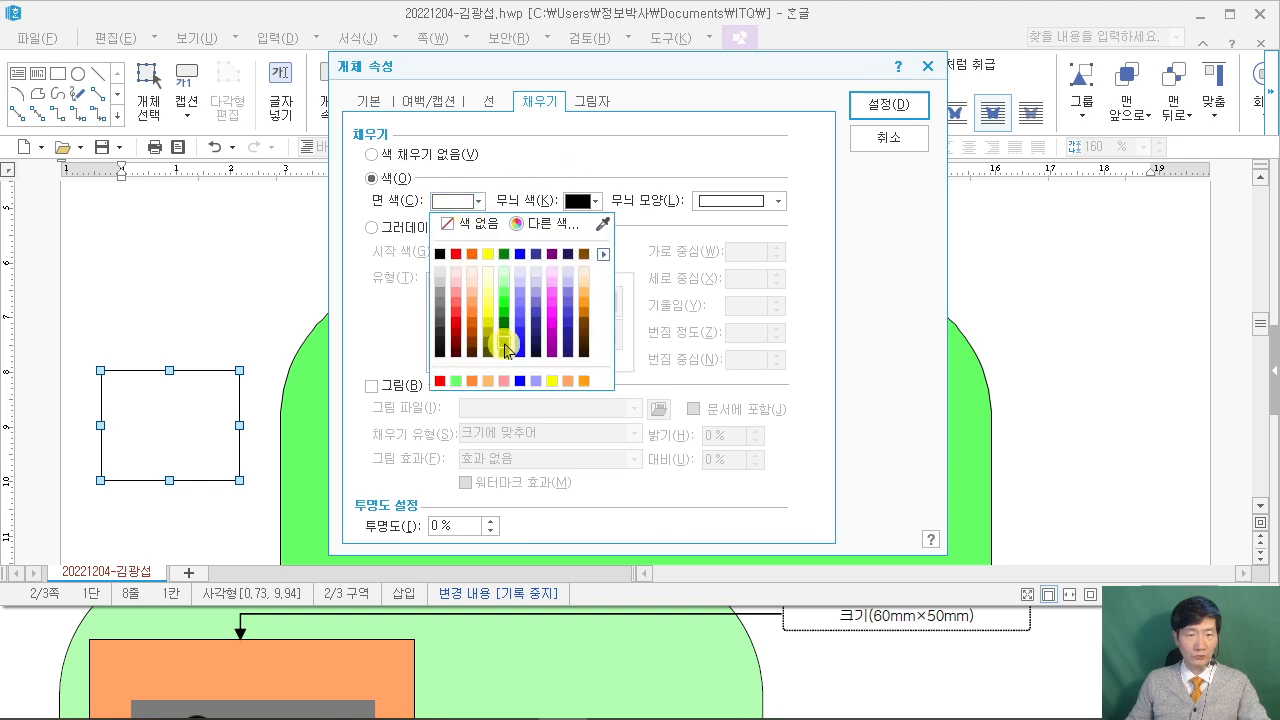
click(584, 295)
click(888, 104)
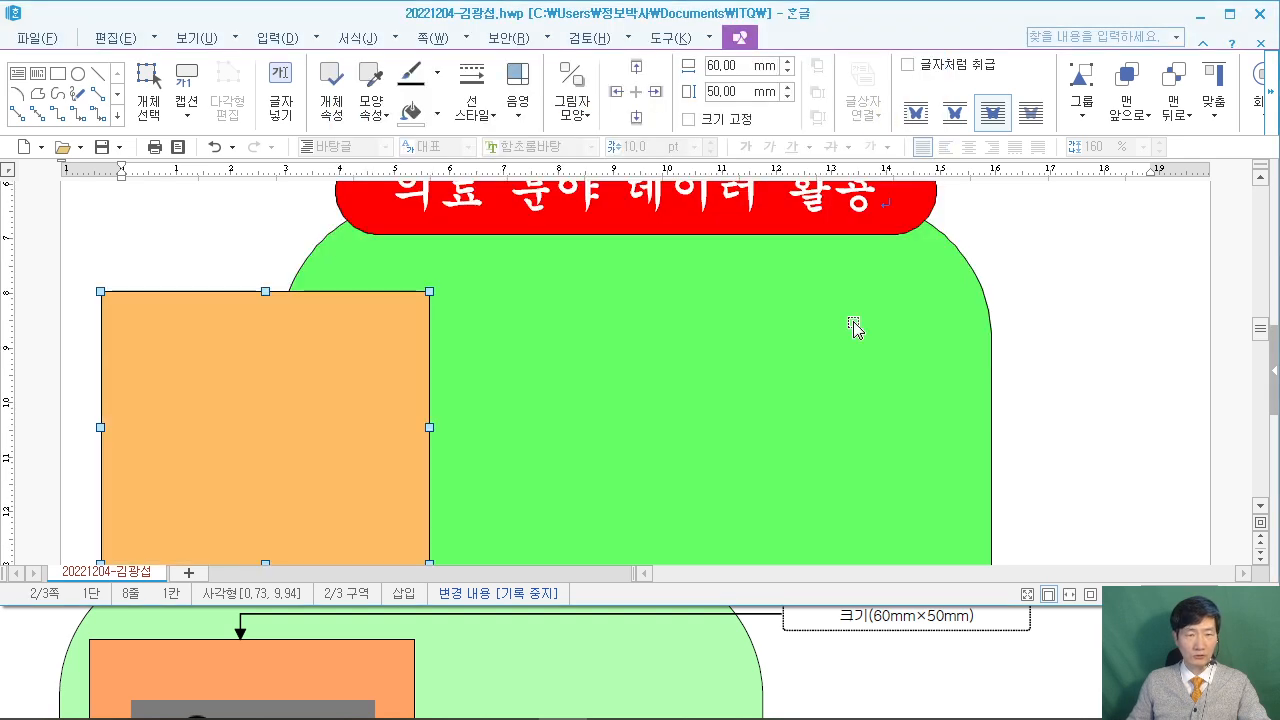
click(1066, 698)
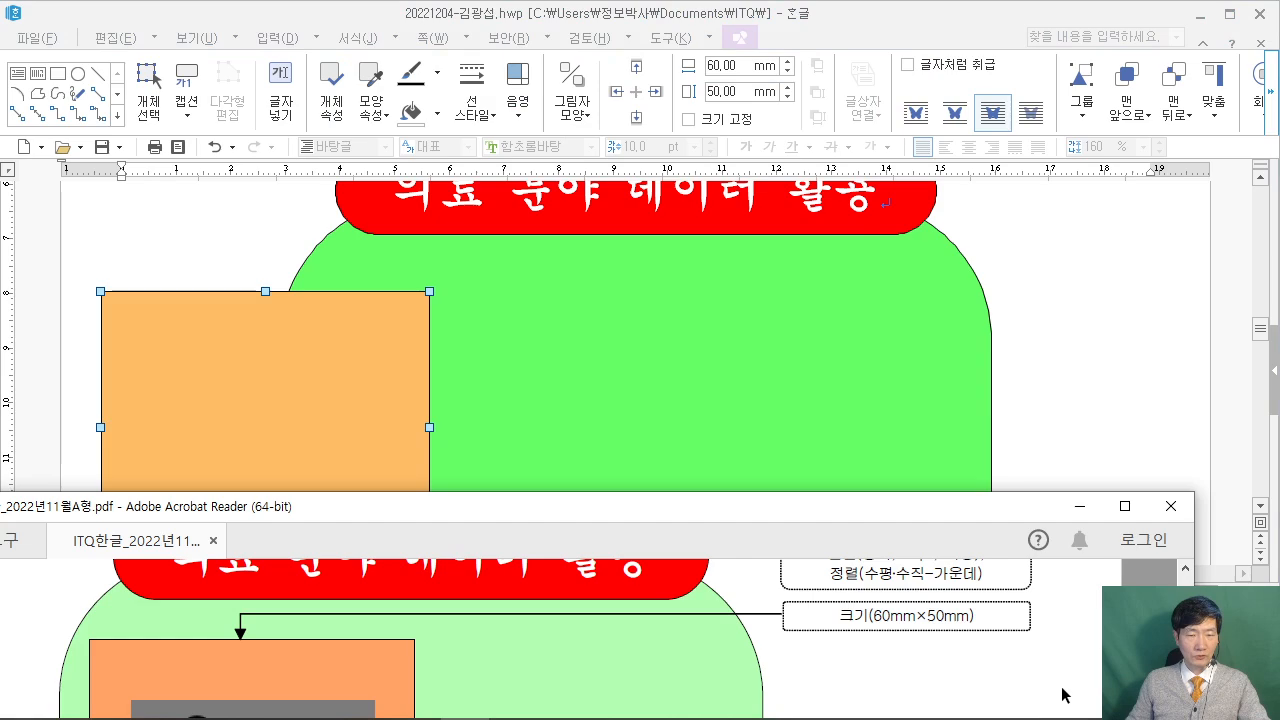
drag(700, 505, 2, 420)
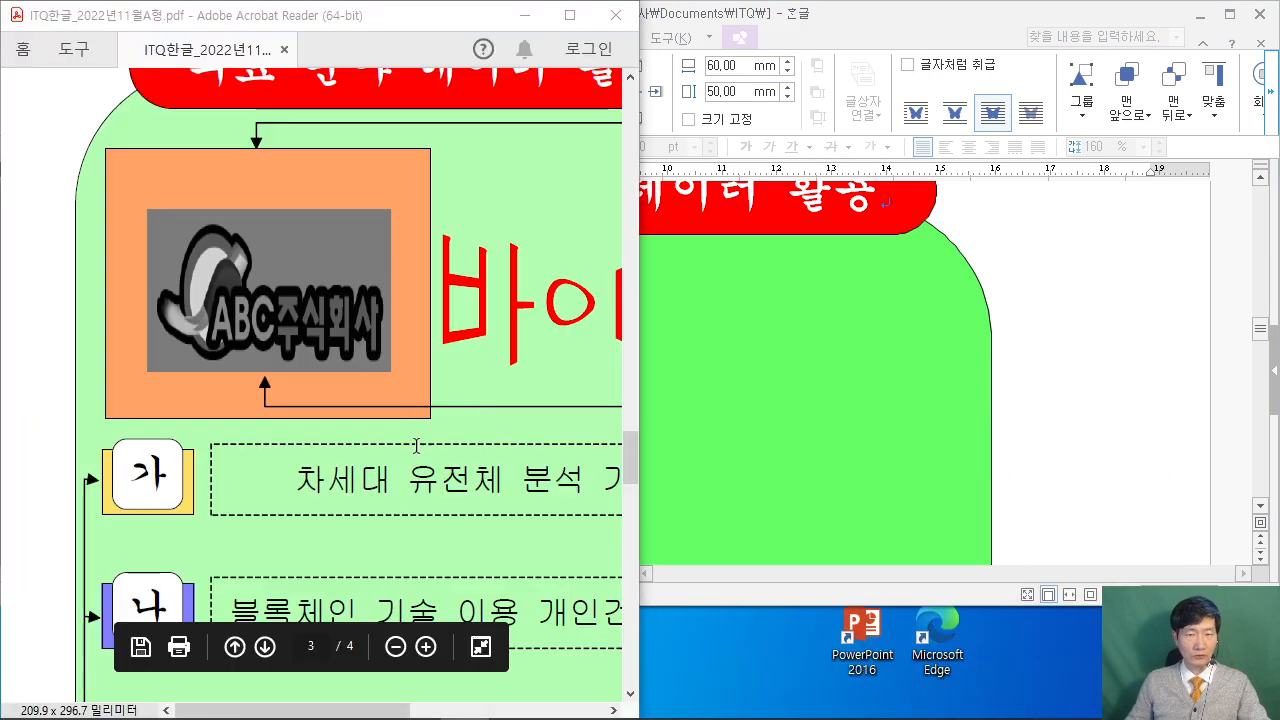
click(877, 309)
scroll(425, 285, down, 2)
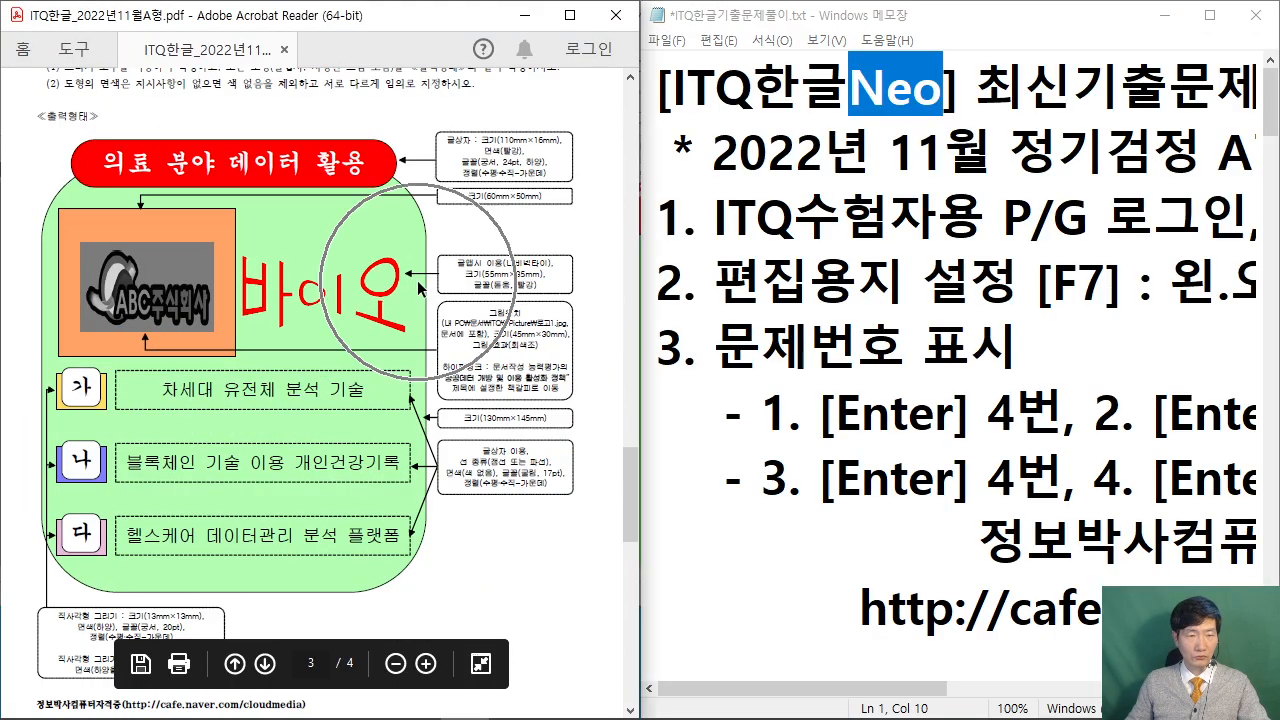
click(862, 345)
click(1167, 28)
double_click(838, 28)
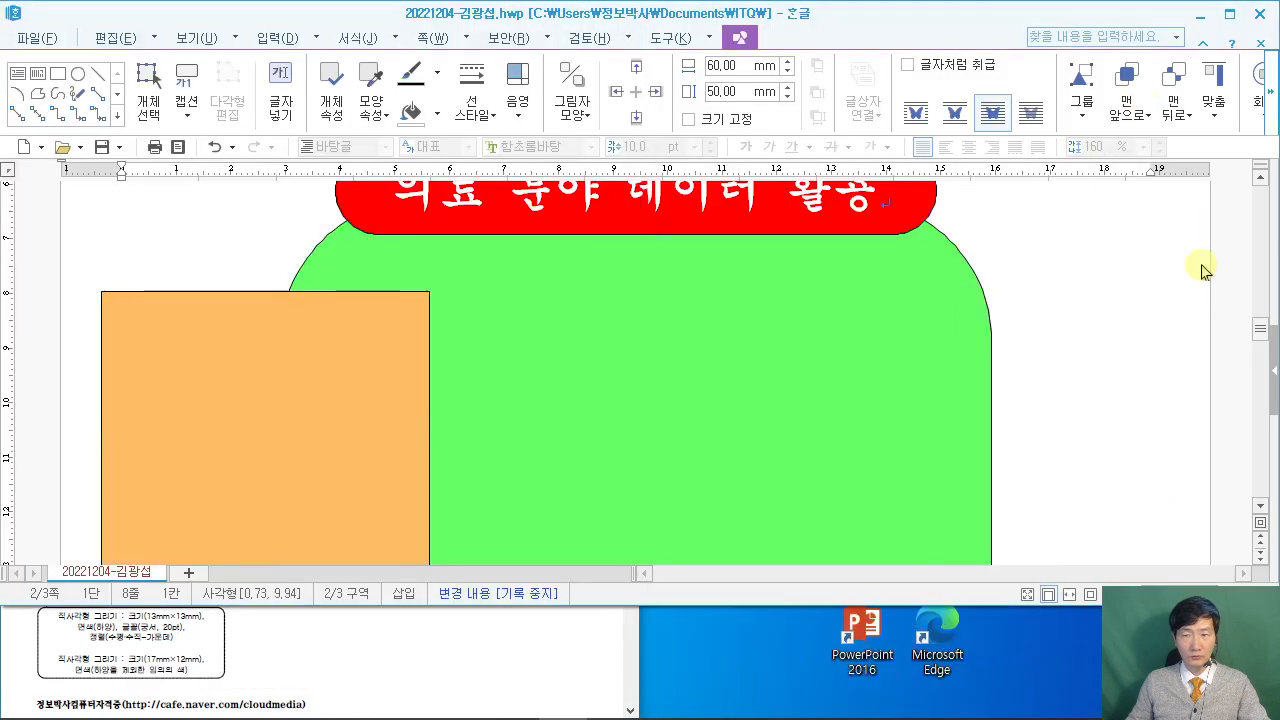
drag(838, 28, 1275, 481)
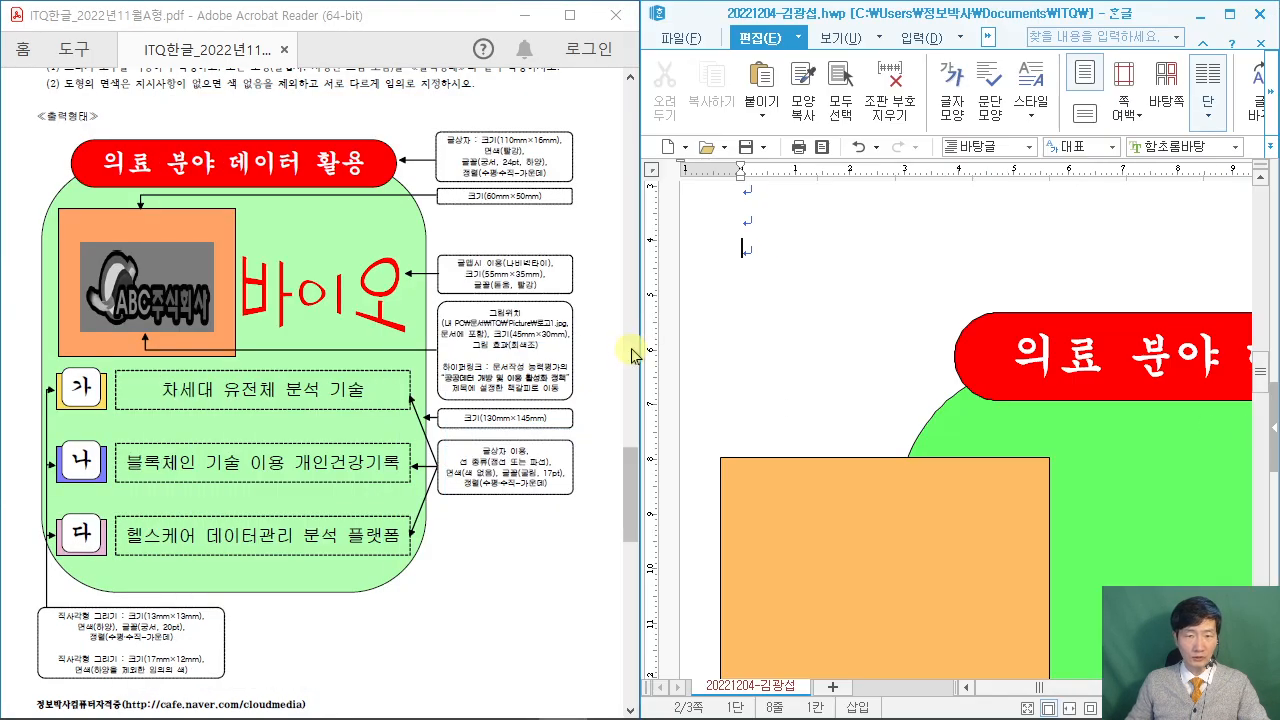
drag(638, 352, 464, 352)
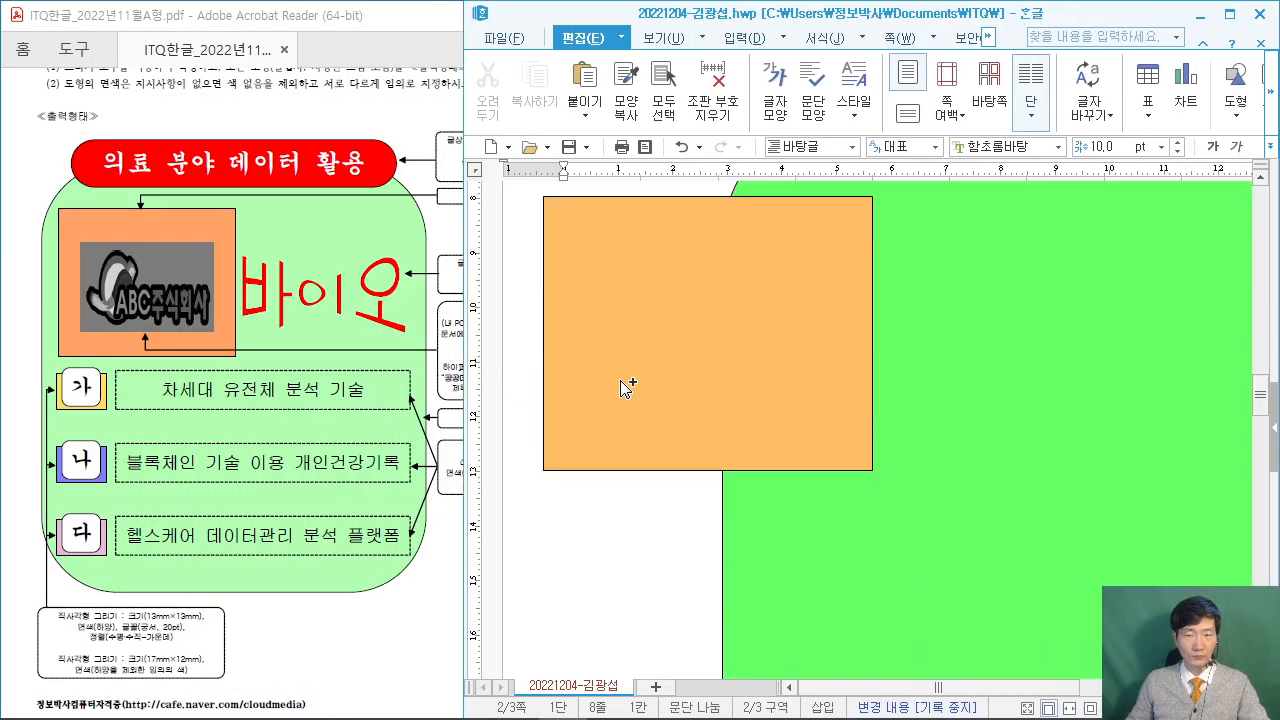
scroll(629, 388, down, 3)
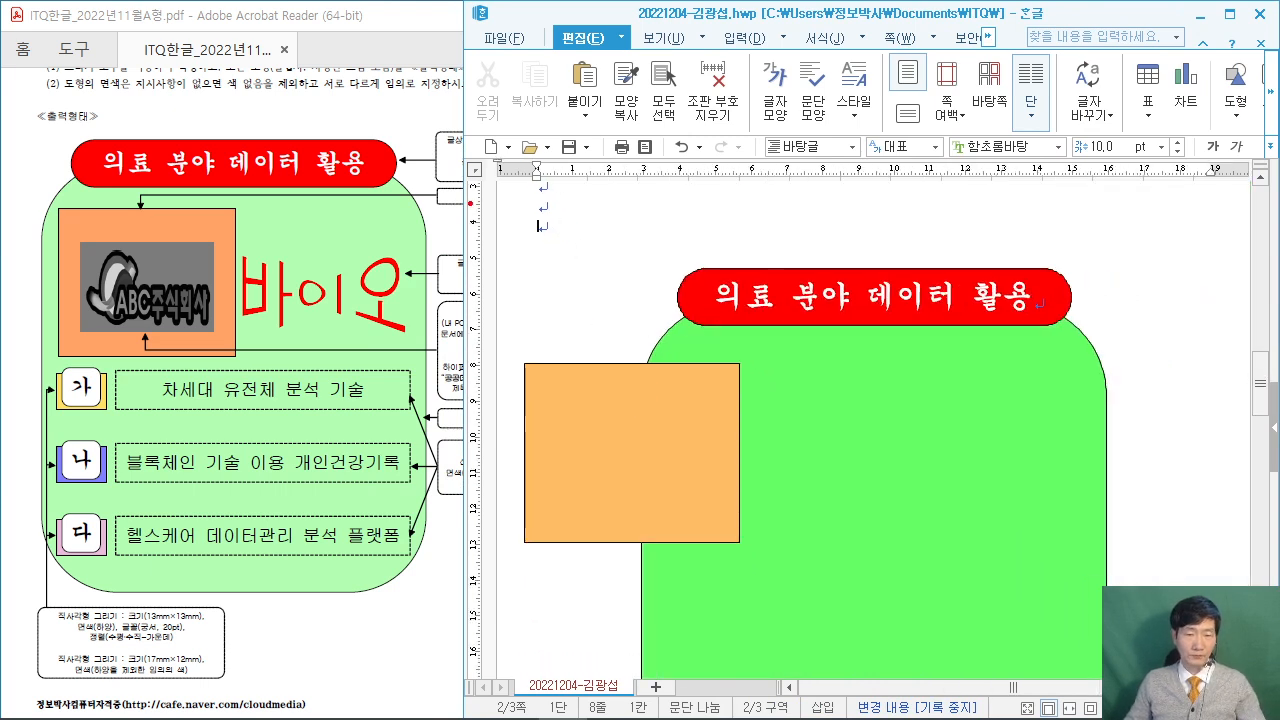
mouse_move(588, 300)
mouse_down()
mouse_move(593, 287)
mouse_move(634, 332)
mouse_move(758, 362)
mouse_up()
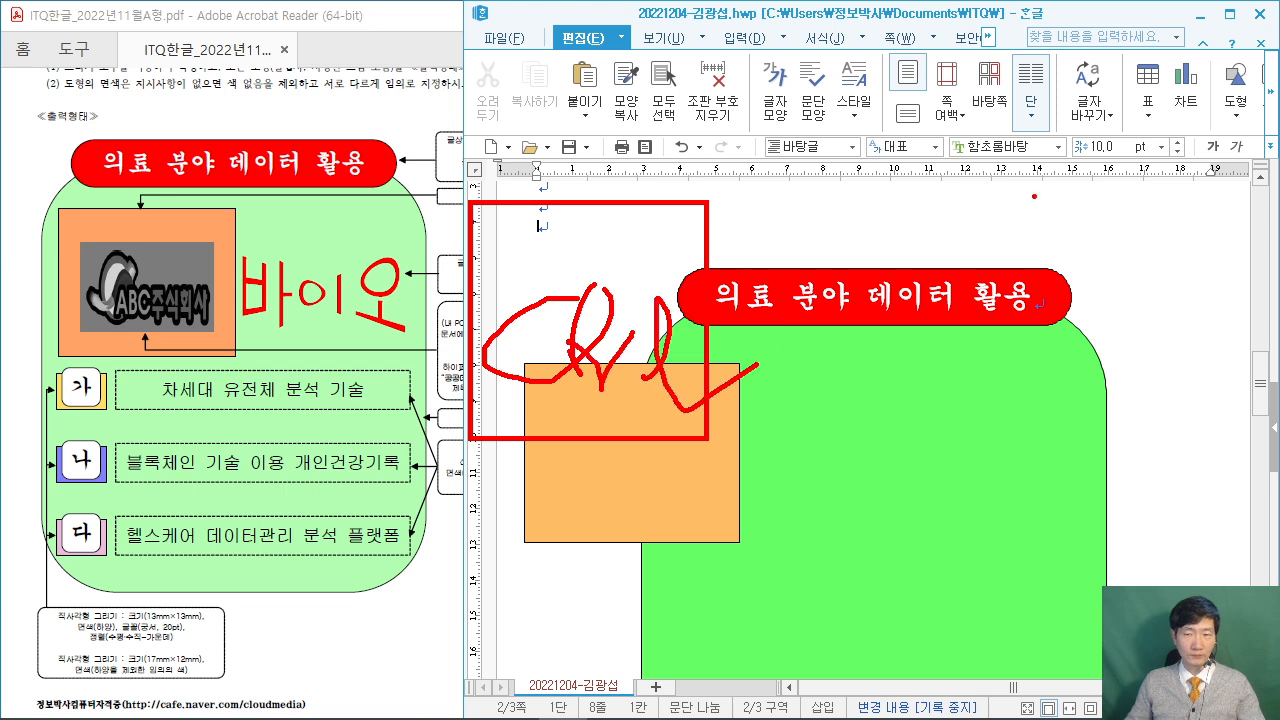
drag(950, 45, 958, 100)
drag(890, 140, 958, 150)
drag(955, 210, 930, 475)
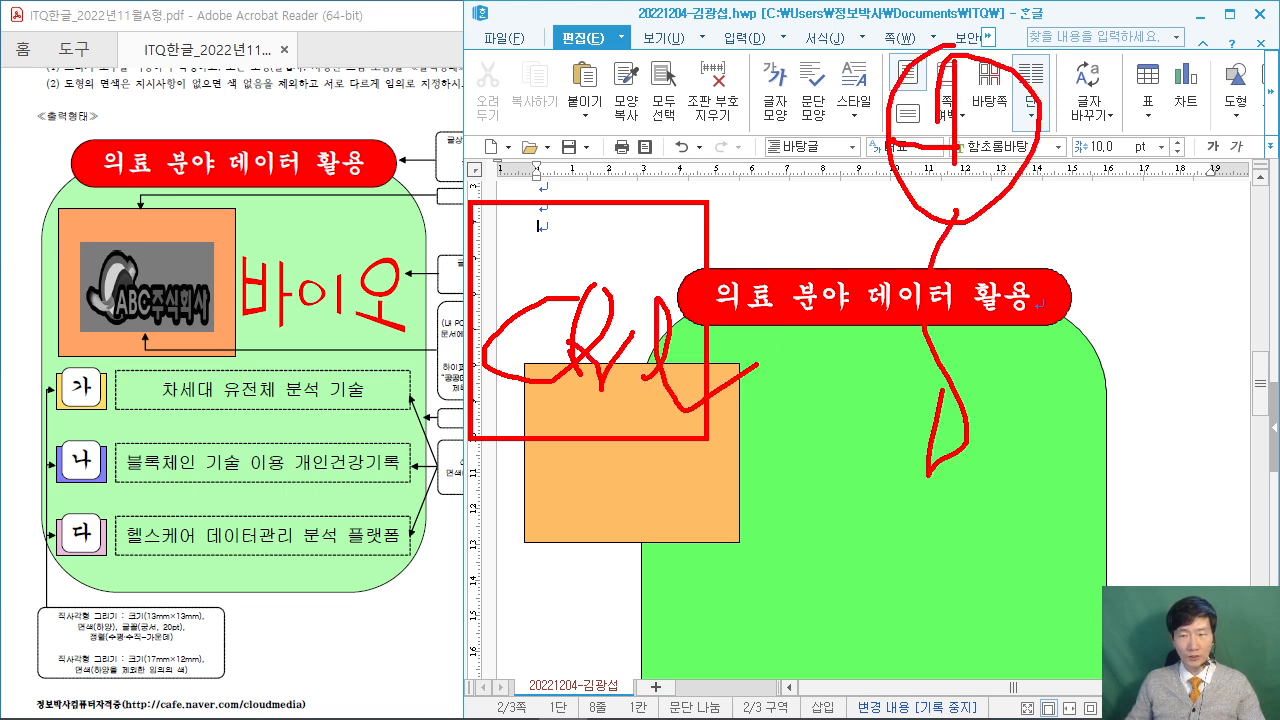
drag(958, 66, 980, 150)
drag(1110, 16, 1118, 118)
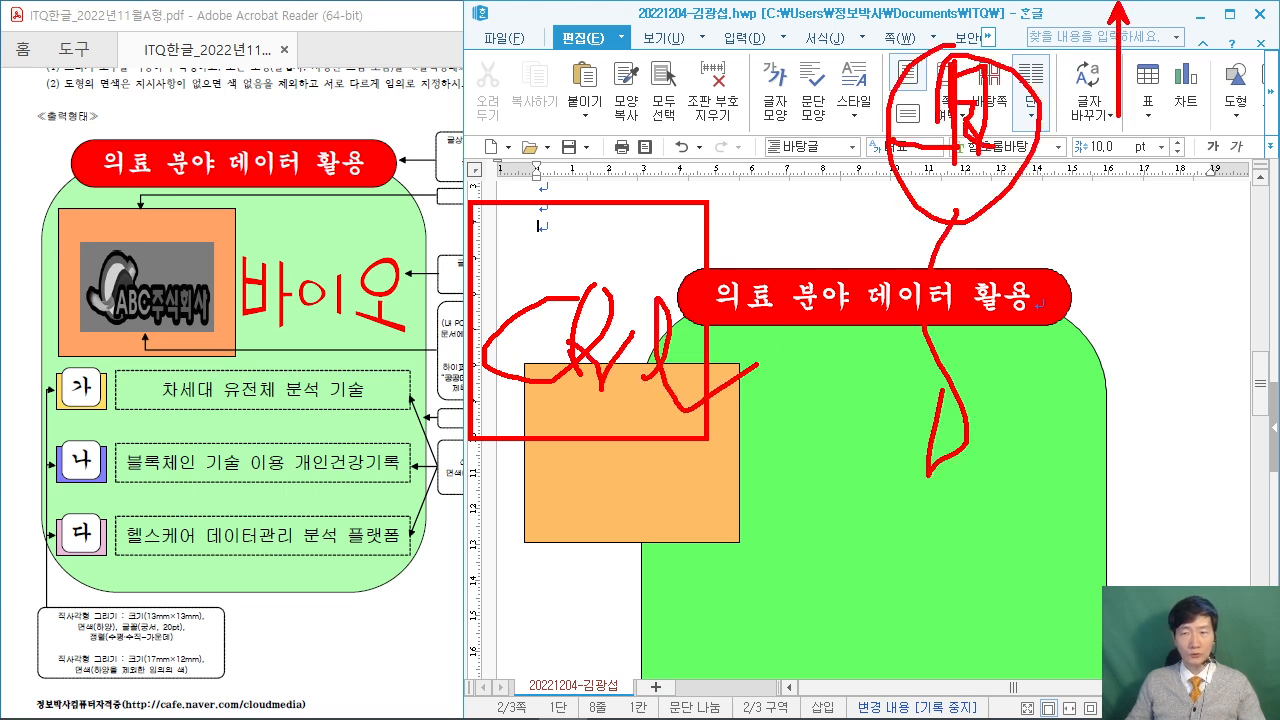
drag(1112, 352, 1099, 205)
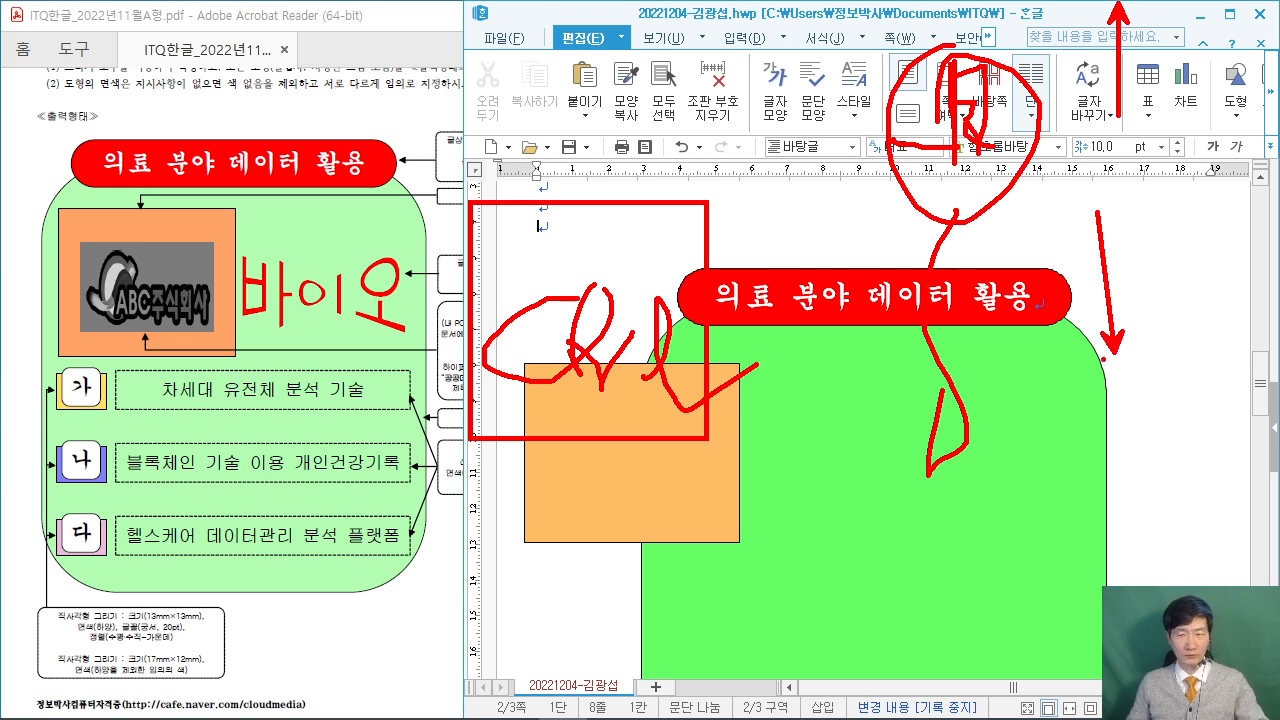
key(Escape)
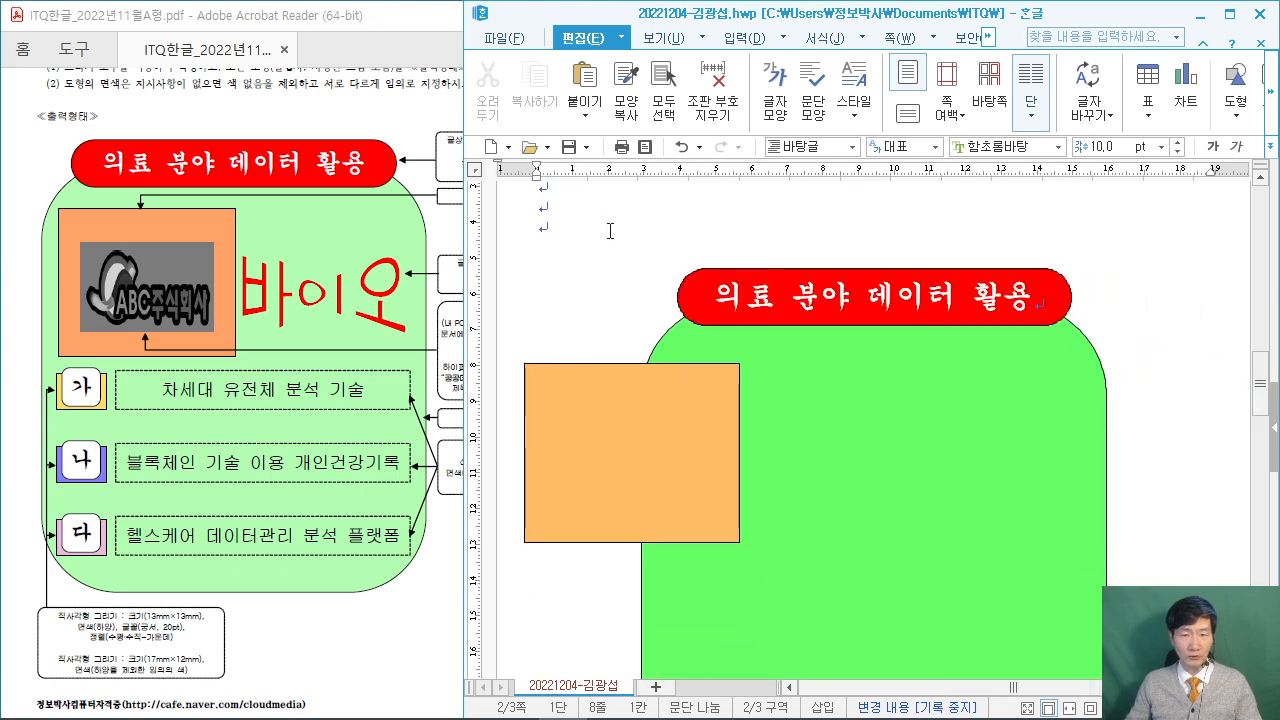
scroll(610, 231, up, 1)
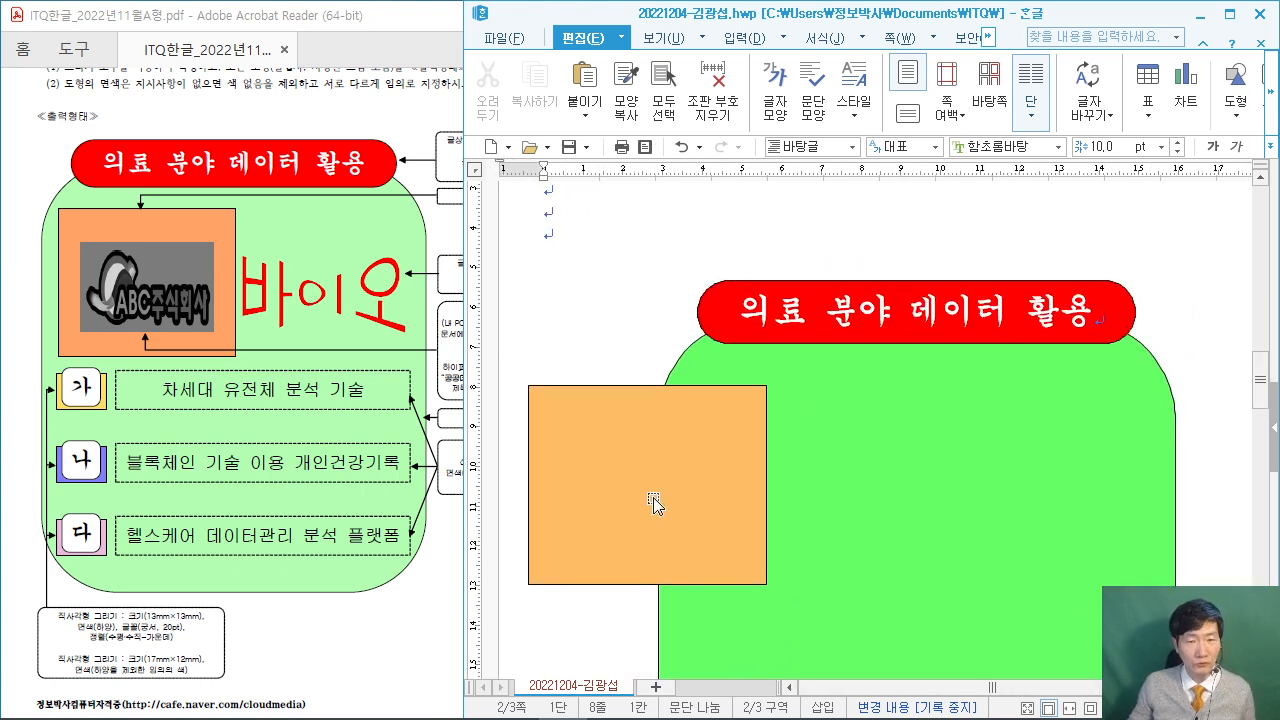
Move the orange rectangle right into the green shape and annotate the Ctrl+N, I shortcut.
mouse_move(585, 508)
mouse_down()
mouse_move(856, 490)
mouse_move(745, 489)
mouse_move(734, 473)
mouse_move(731, 487)
mouse_move(744, 488)
mouse_up()
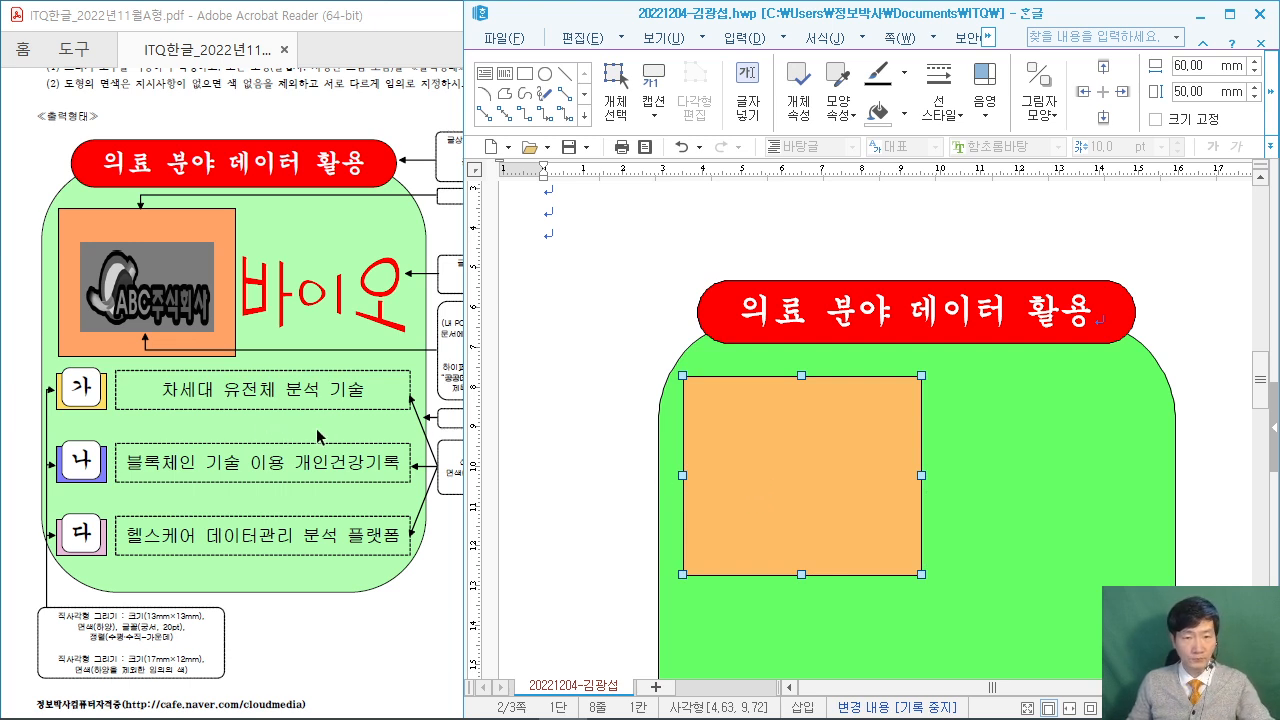
click(623, 241)
drag(430, 87, 664, 240)
mouse_move(478, 142)
mouse_down()
mouse_move(518, 132)
mouse_move(565, 175)
mouse_move(655, 186)
mouse_up()
drag(723, 122, 705, 211)
drag(694, 181, 763, 164)
mouse_move(780, 108)
mouse_down()
mouse_move(788, 178)
mouse_move(781, 110)
mouse_up()
mouse_move(843, 168)
mouse_down()
mouse_move(845, 242)
mouse_move(899, 163)
mouse_up()
mouse_move(1022, 118)
mouse_down()
mouse_move(1164, 218)
mouse_move(1200, 220)
mouse_up()
drag(1095, 131, 1127, 132)
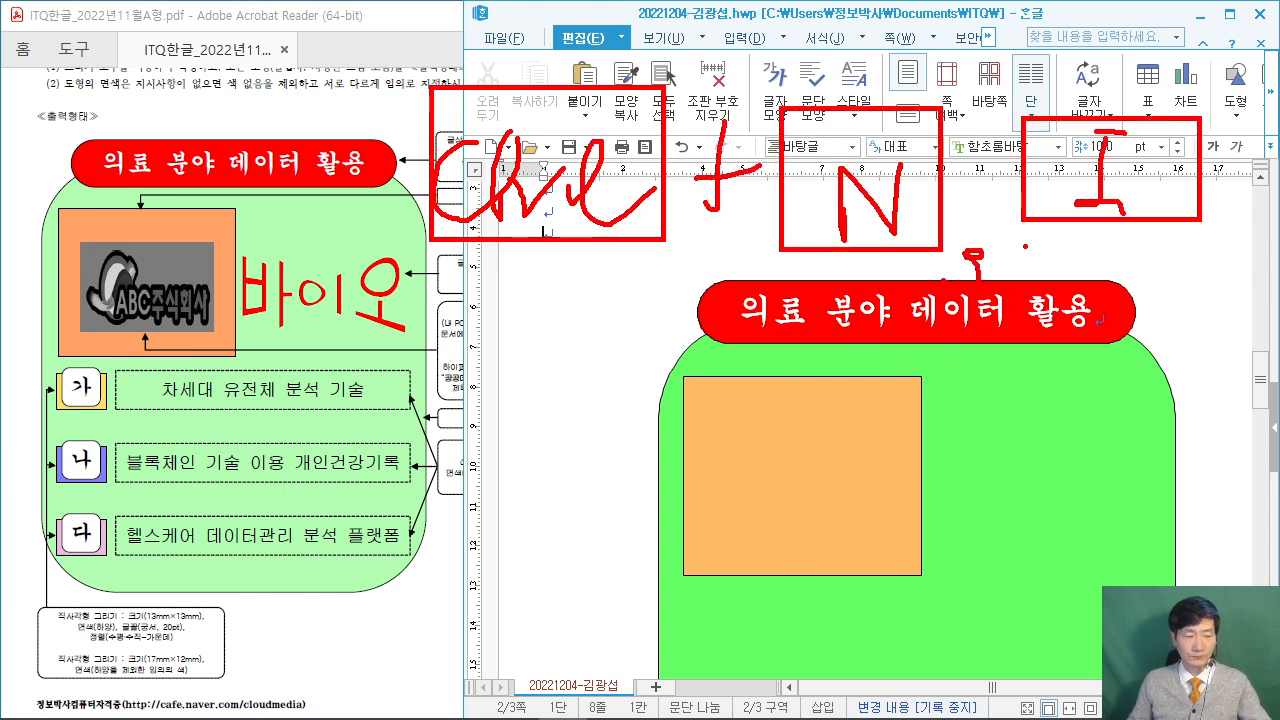
Choose the logo picture 로고1.jpg from the Picture folder and insert it.
key(Escape)
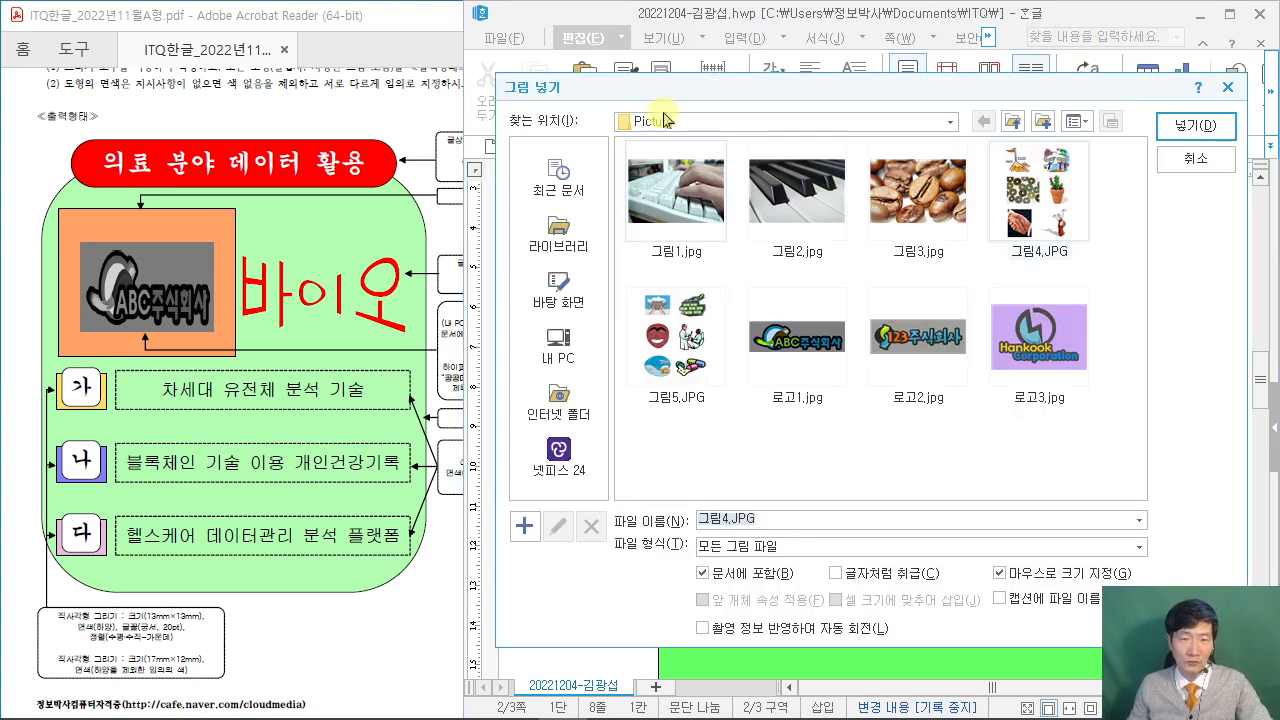
drag(690, 100, 565, 76)
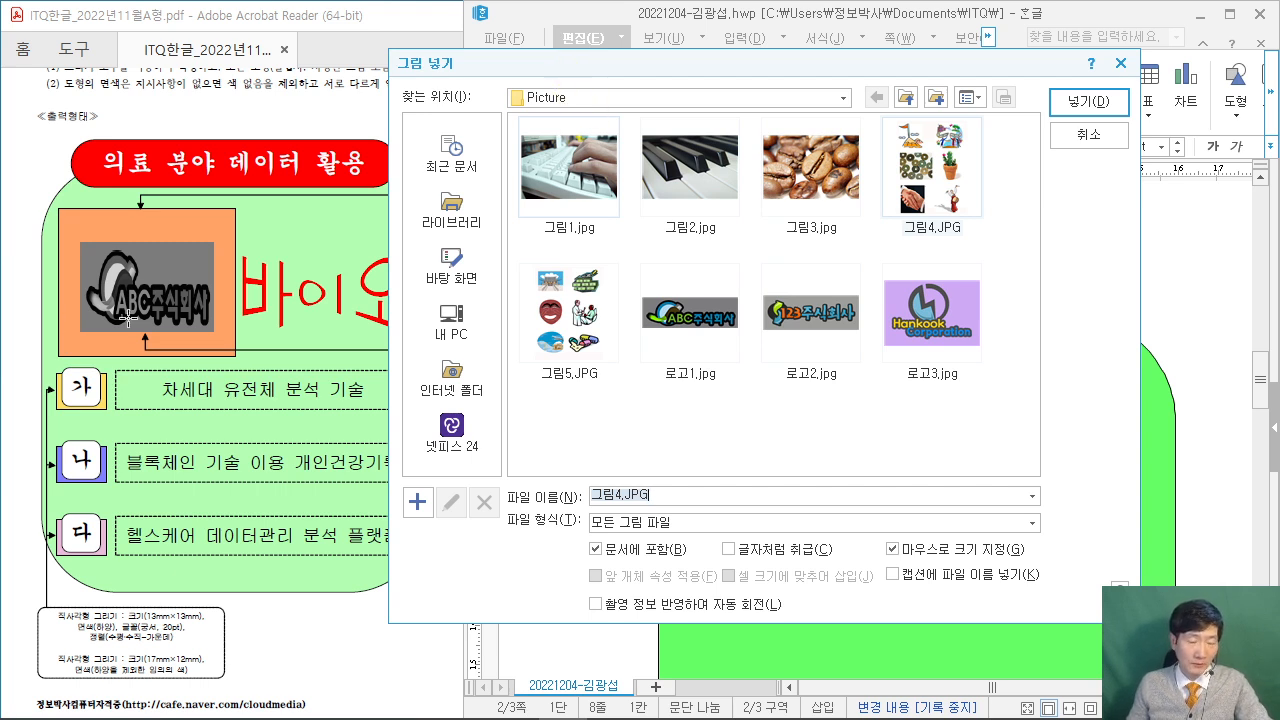
click(695, 322)
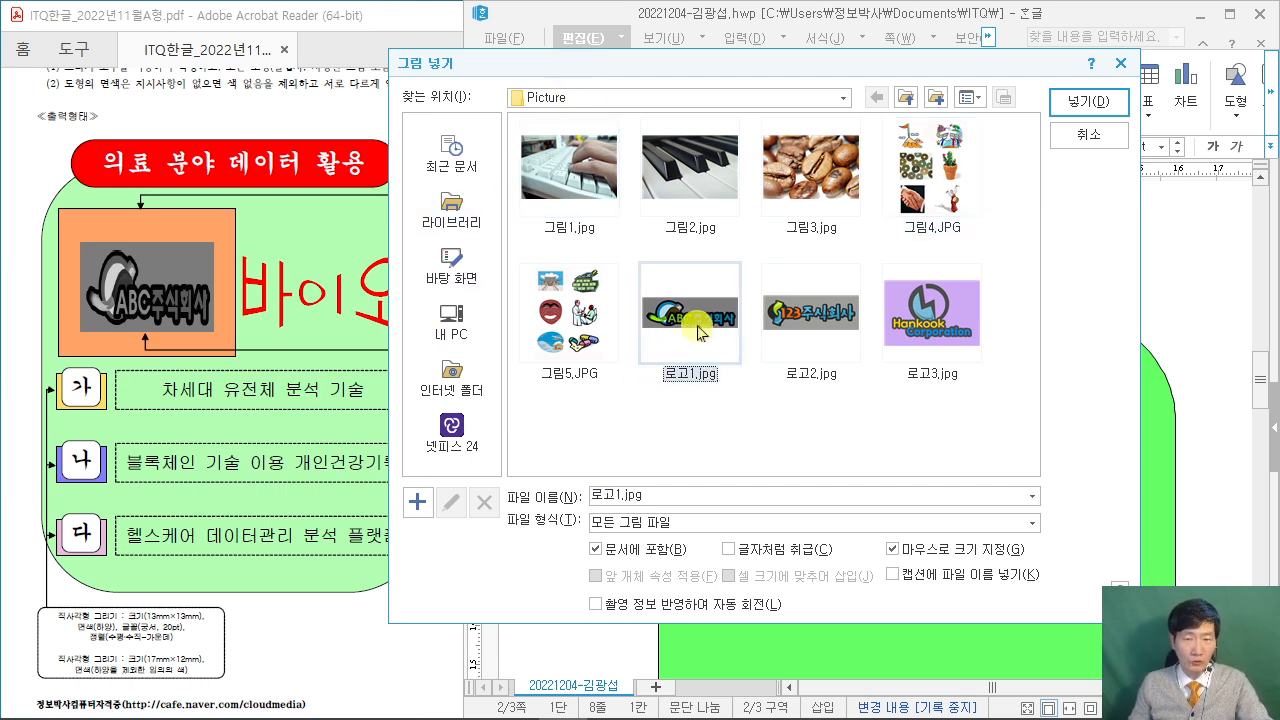
drag(482, 66, 622, 65)
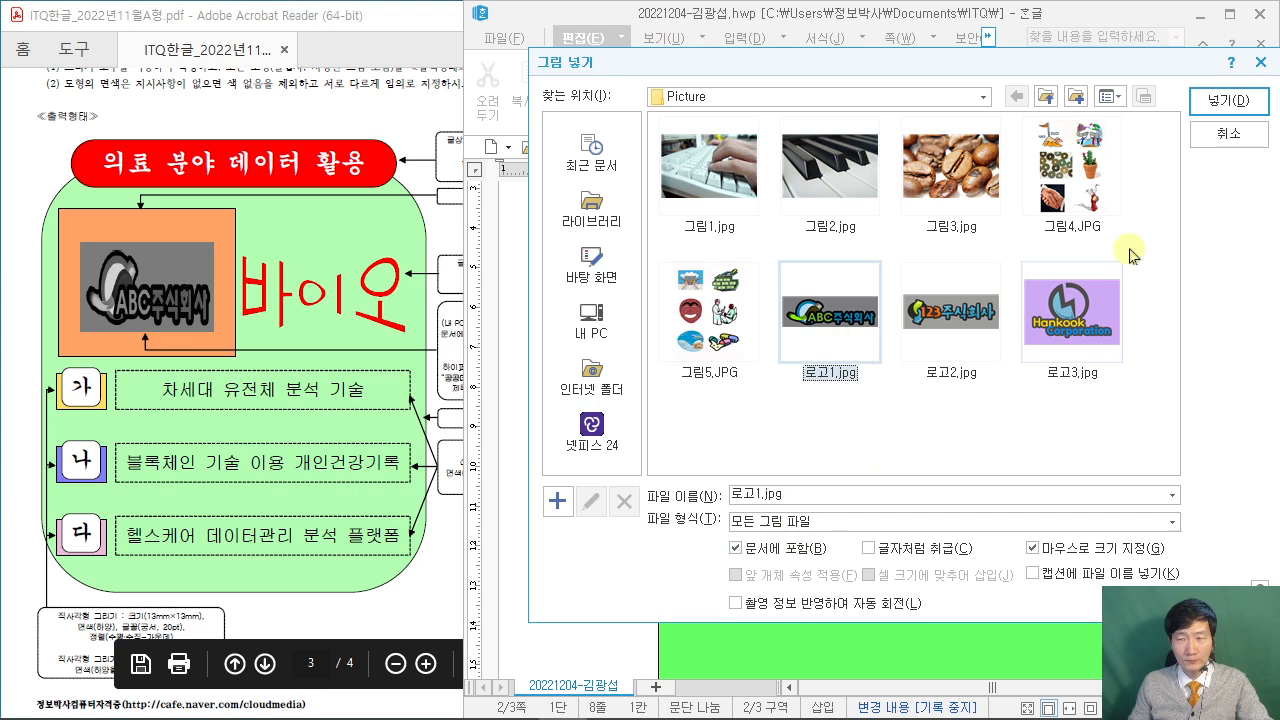
click(1208, 101)
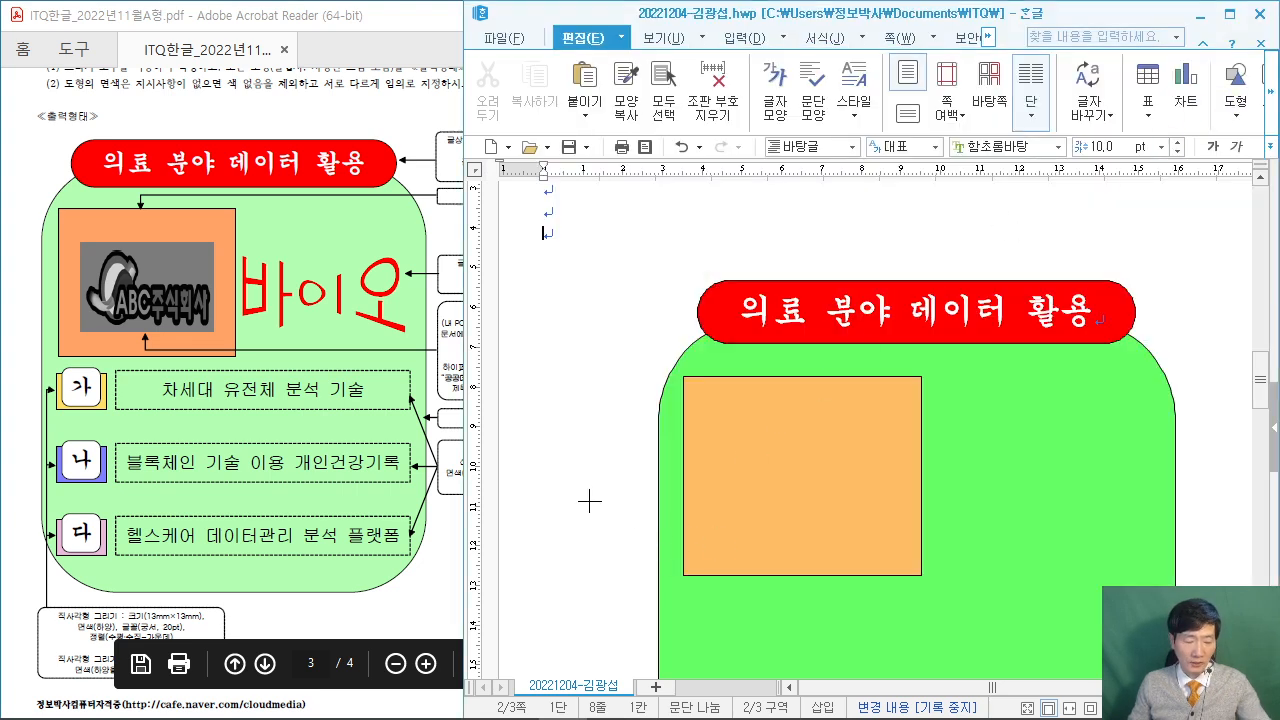
Drag out the ABC logo picture box just left of the orange rectangle.
drag(716, 431, 931, 516)
drag(718, 548, 903, 402)
drag(718, 422, 815, 495)
drag(502, 388, 703, 482)
key(Escape)
drag(526, 393, 805, 484)
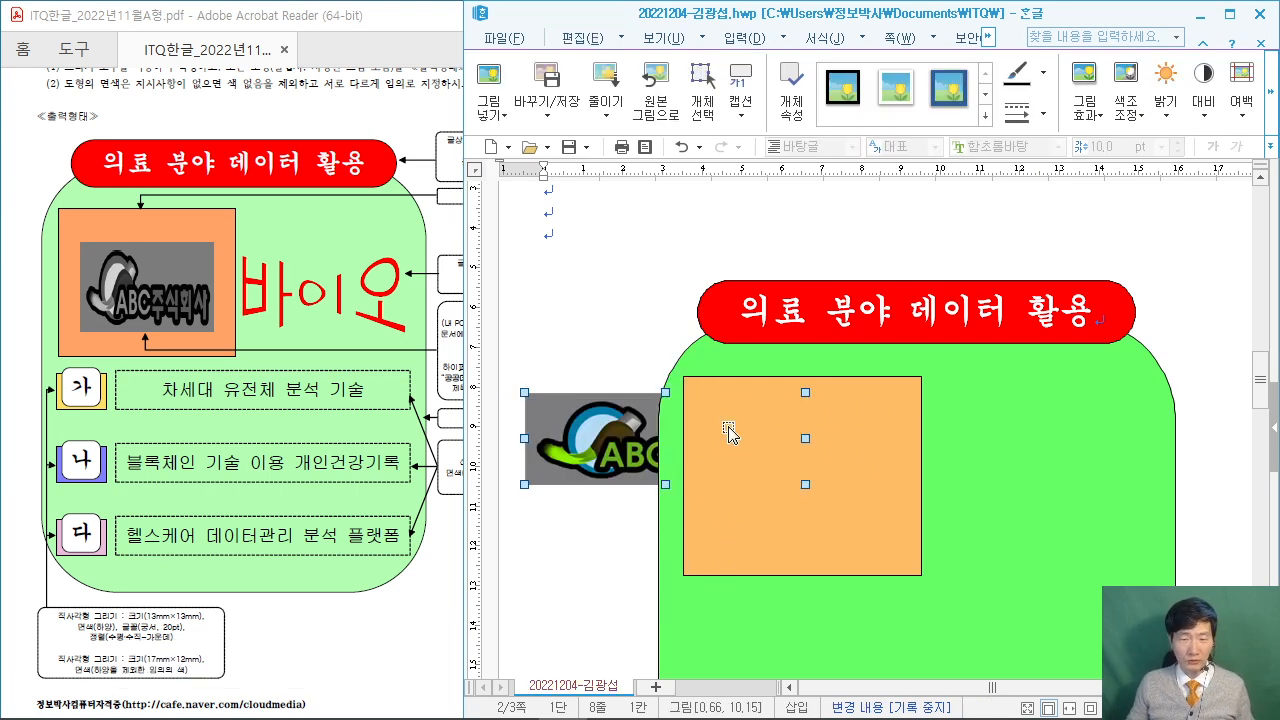
Set the logo picture's size to 45 × 30 mm, checking the sample PDF.
double_click(598, 430)
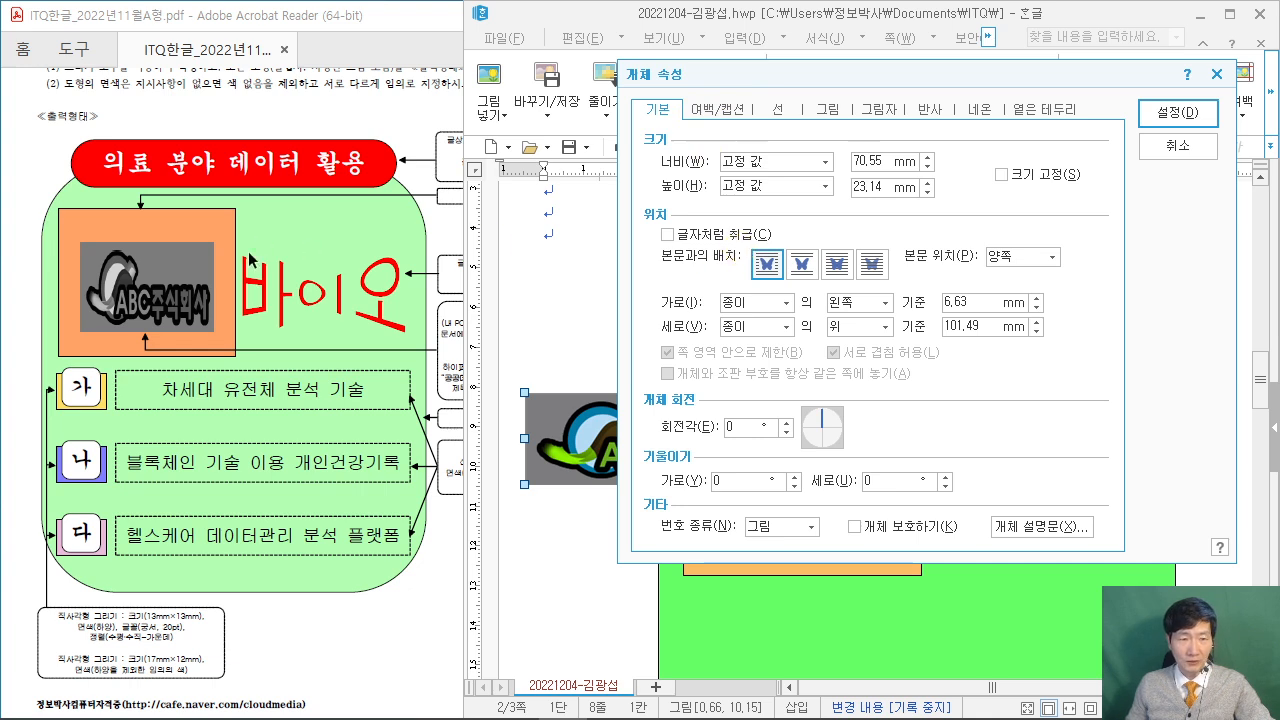
click(367, 608)
scroll(464, 618, up, 2)
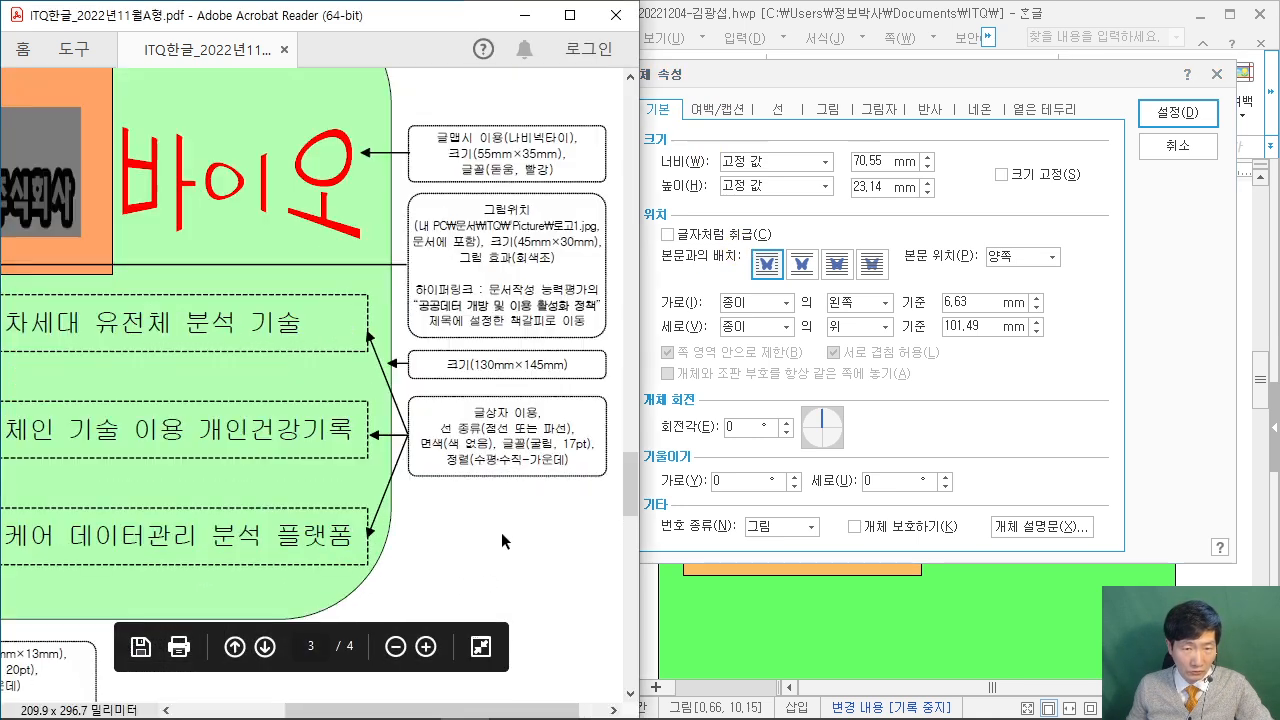
scroll(499, 529, up, 1)
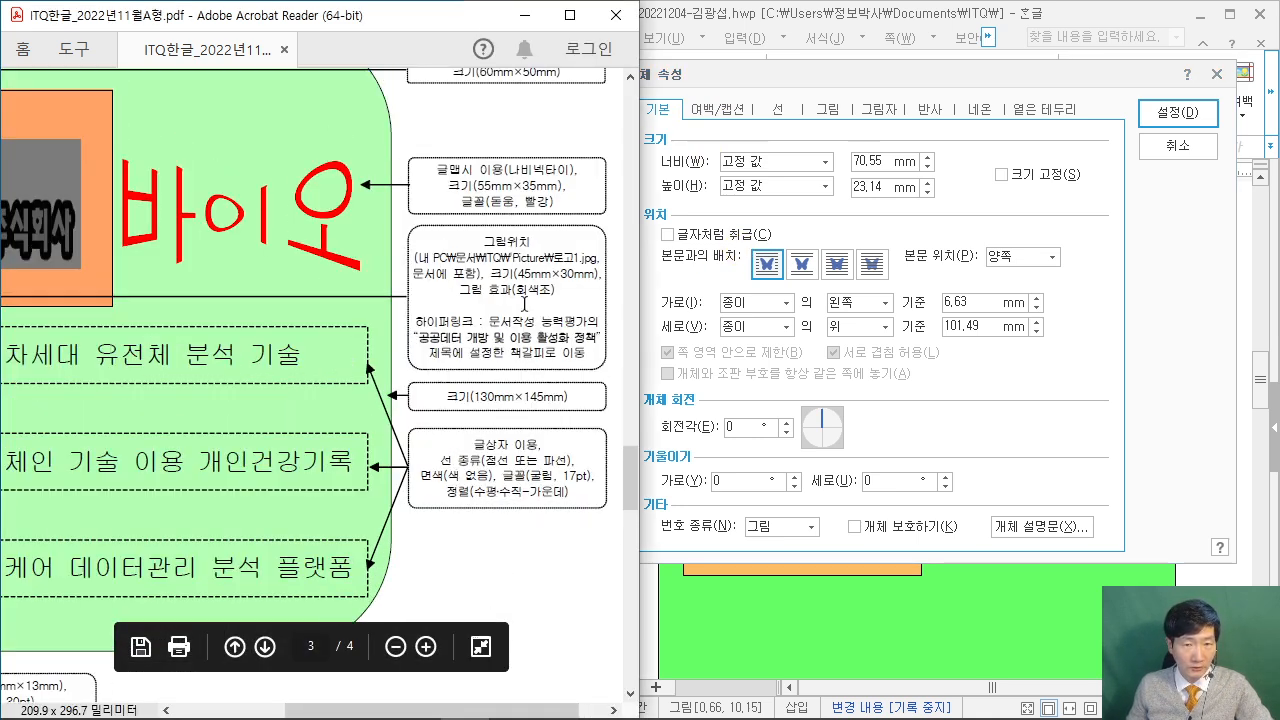
click(1095, 278)
key(Delete)
key(Delete)
key(Delete)
key(Delete)
key(Delete)
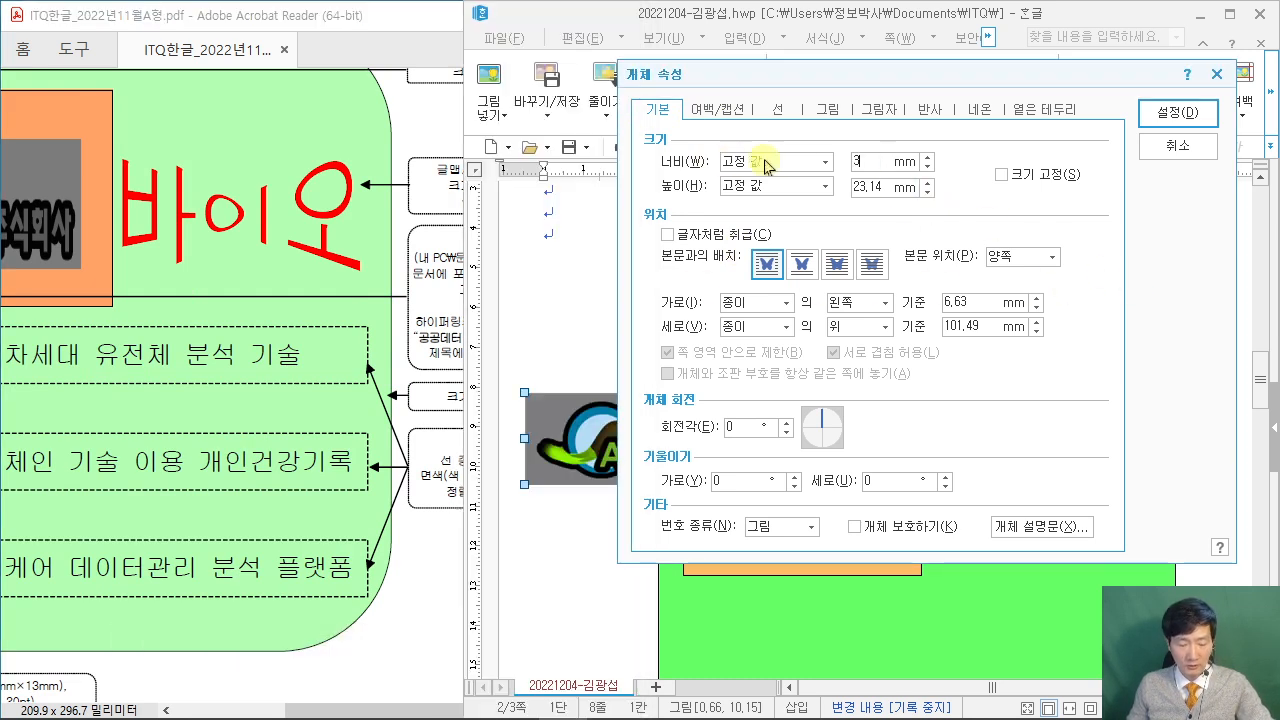
text(45)
key(Tab)
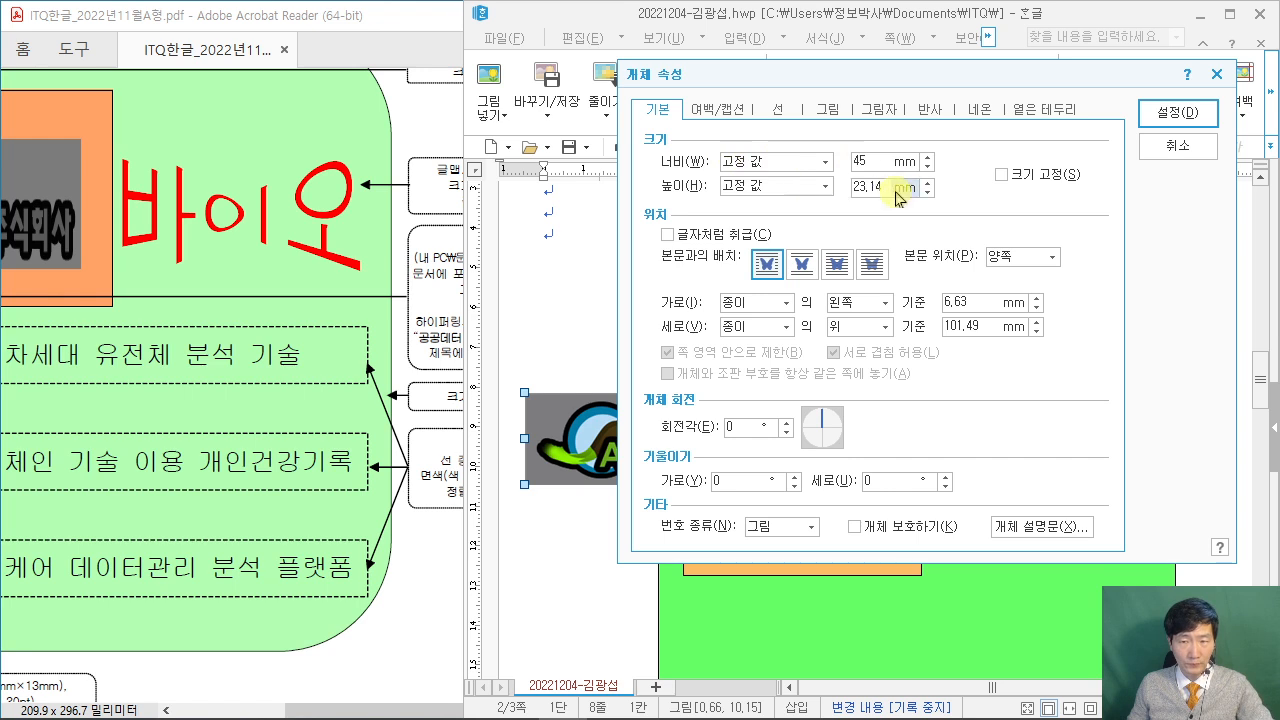
text(30)
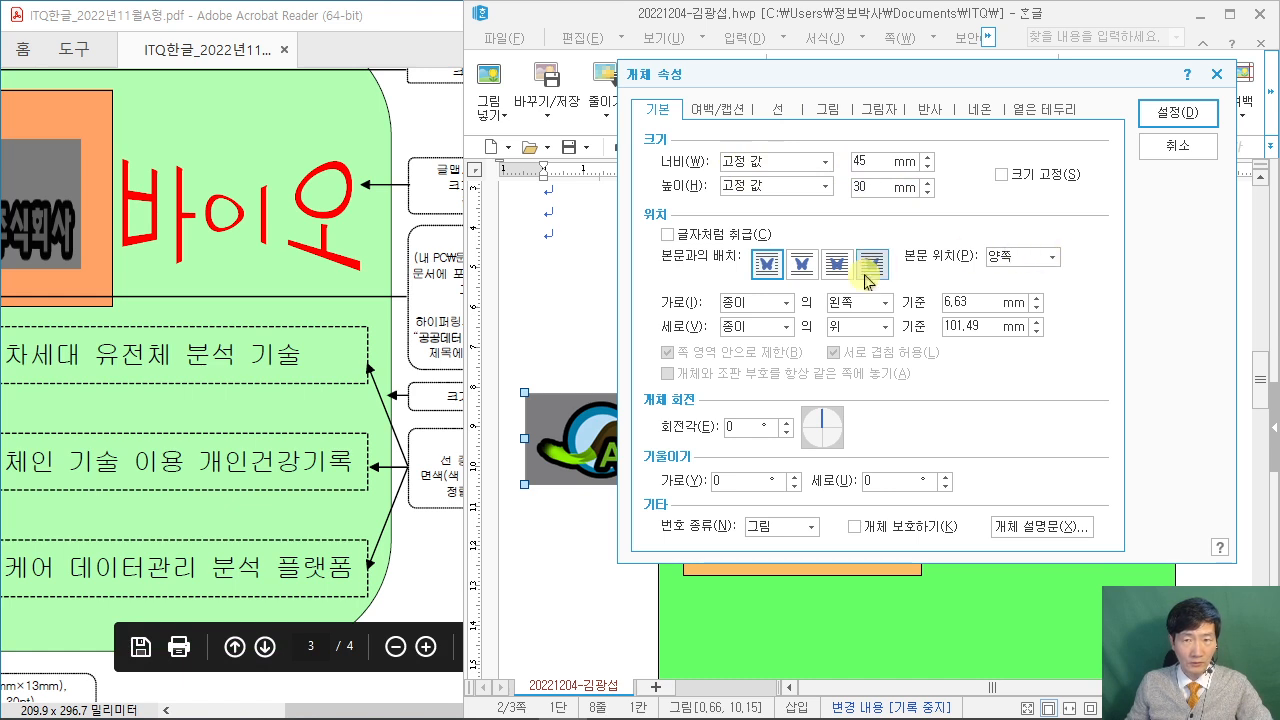
Place the logo behind text, make it grayscale (회색조), and apply.
drag(688, 84, 812, 23)
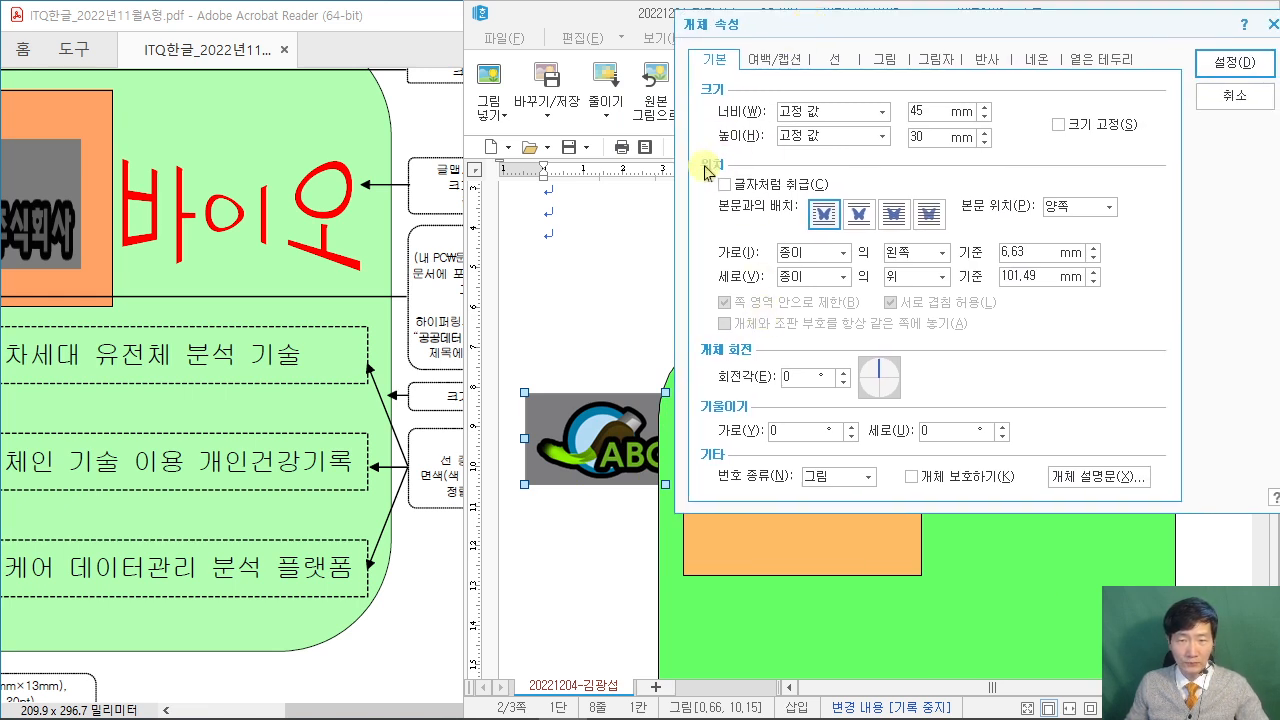
mouse_move(872, 190)
mouse_down()
mouse_move(921, 242)
mouse_move(905, 128)
mouse_move(922, 44)
mouse_up()
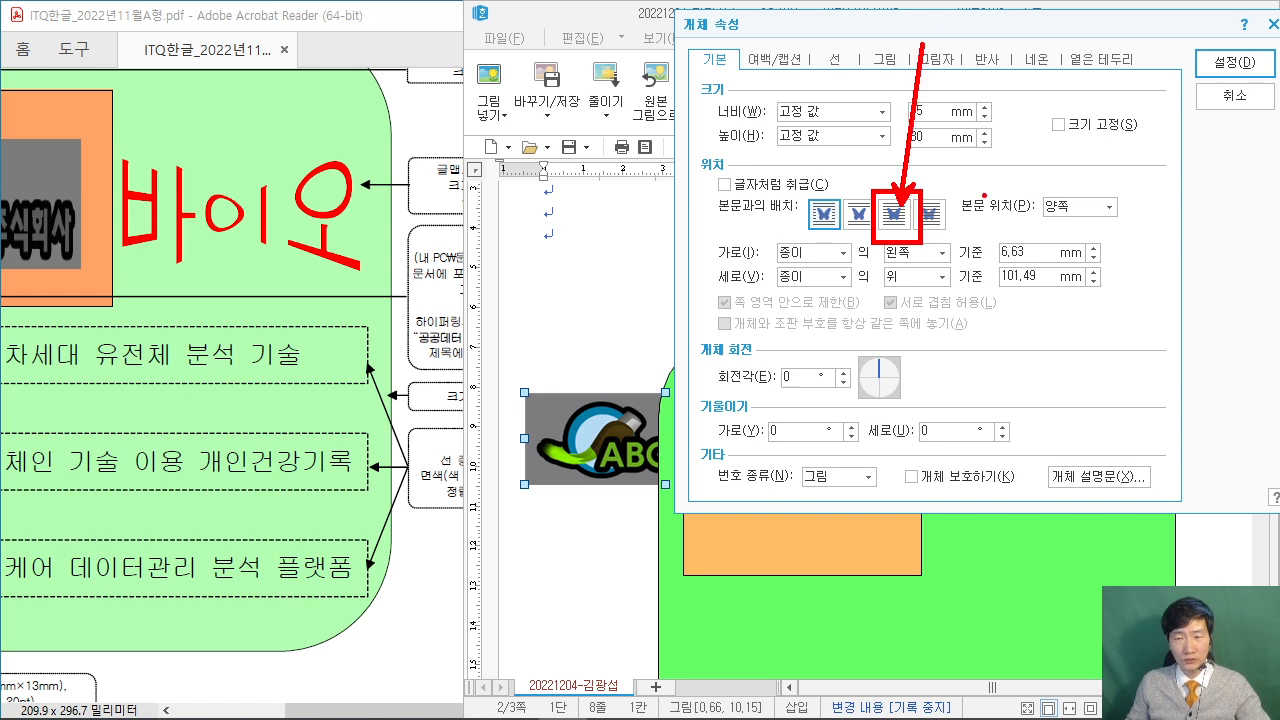
click(894, 213)
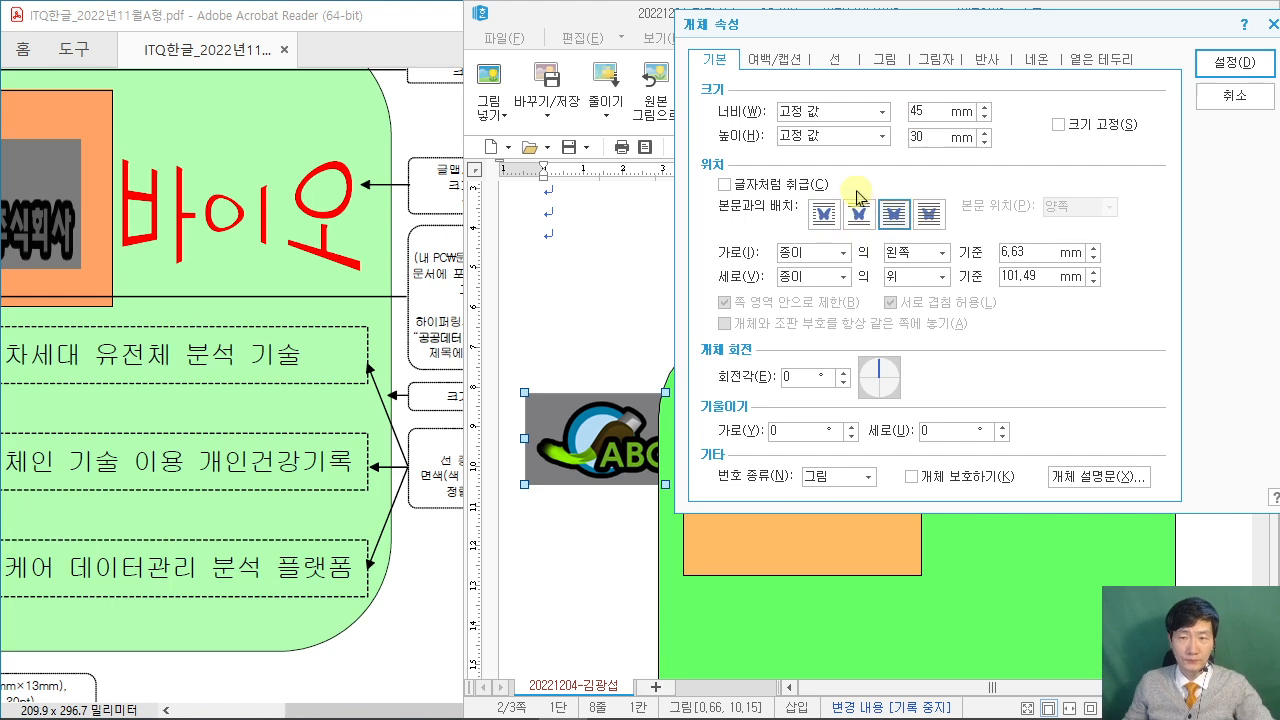
click(405, 568)
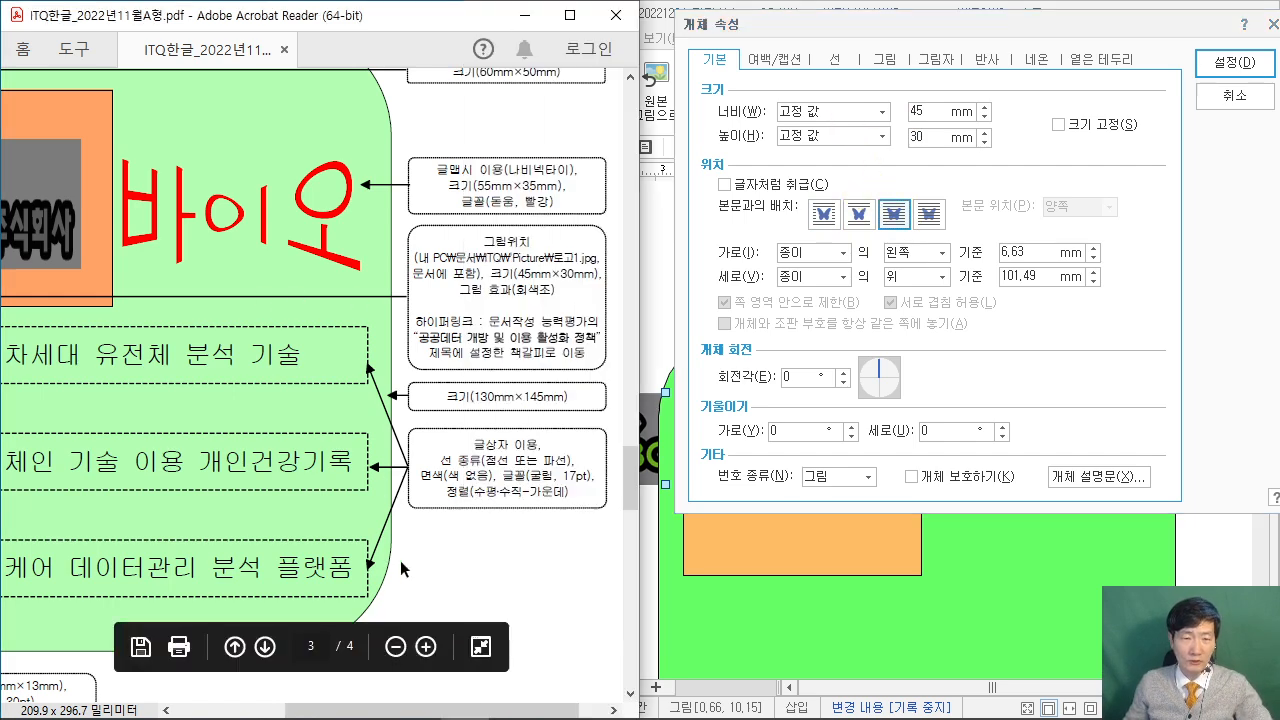
click(1090, 280)
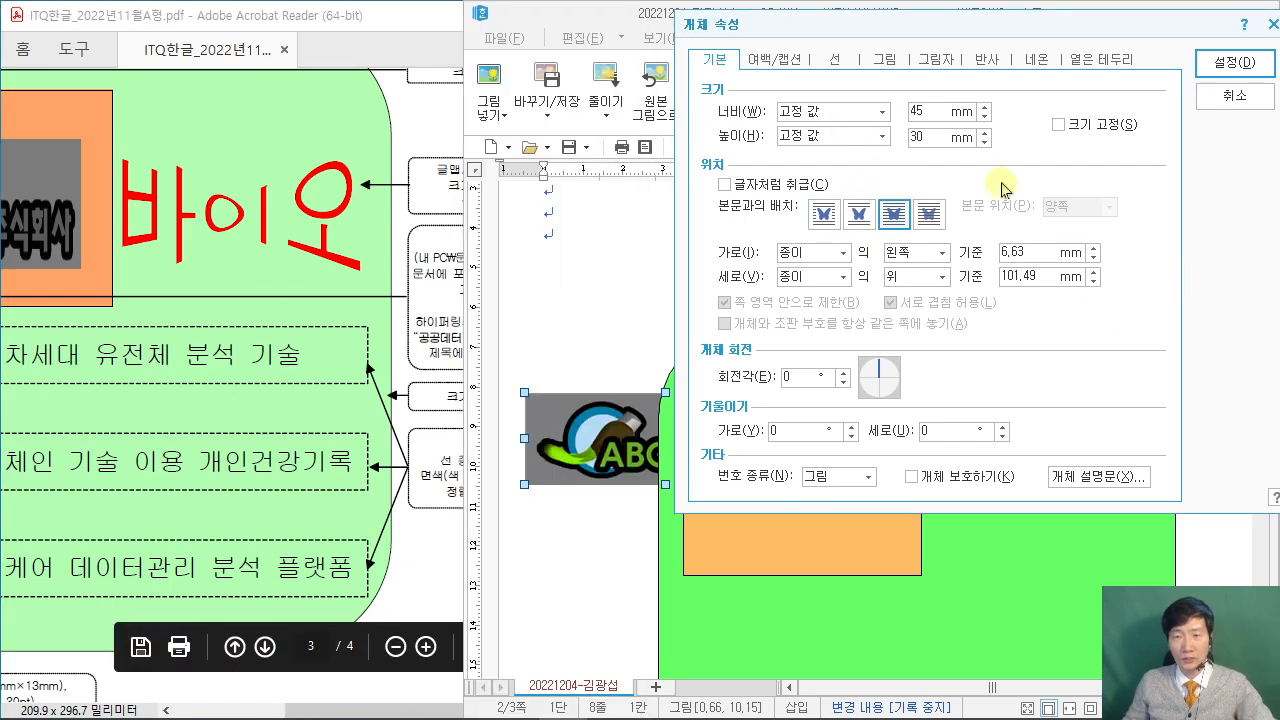
click(872, 62)
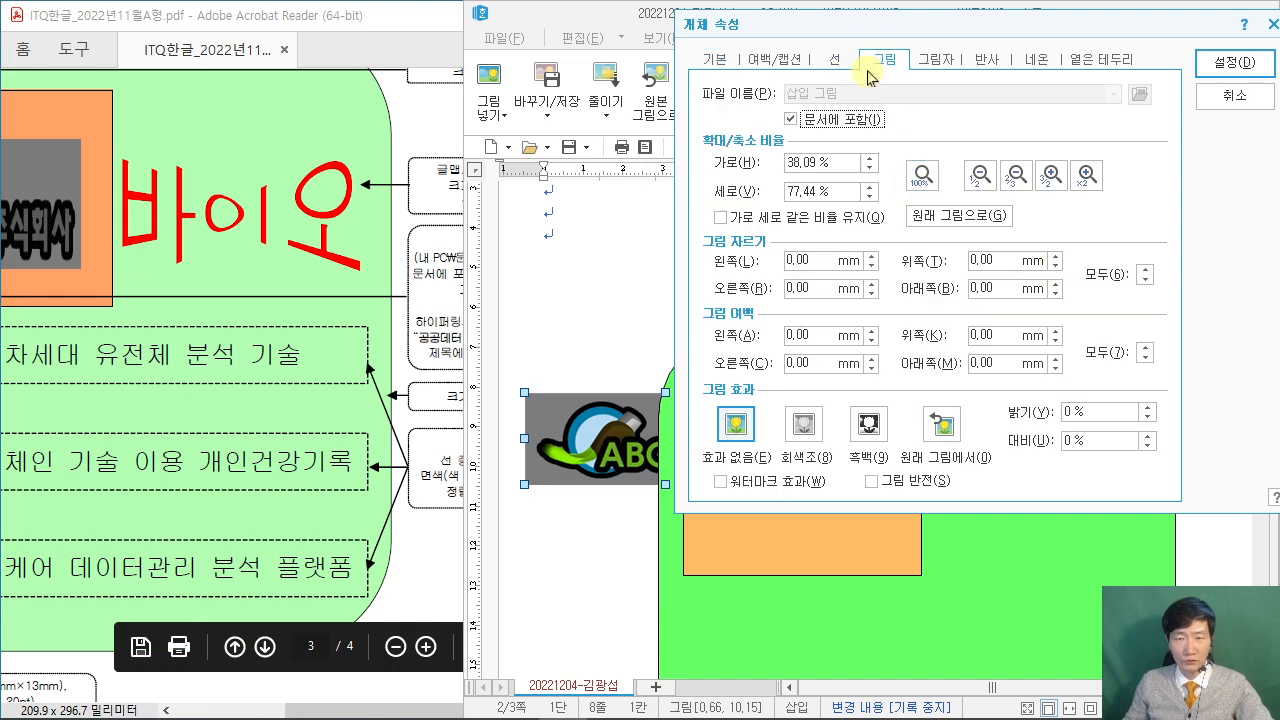
click(806, 428)
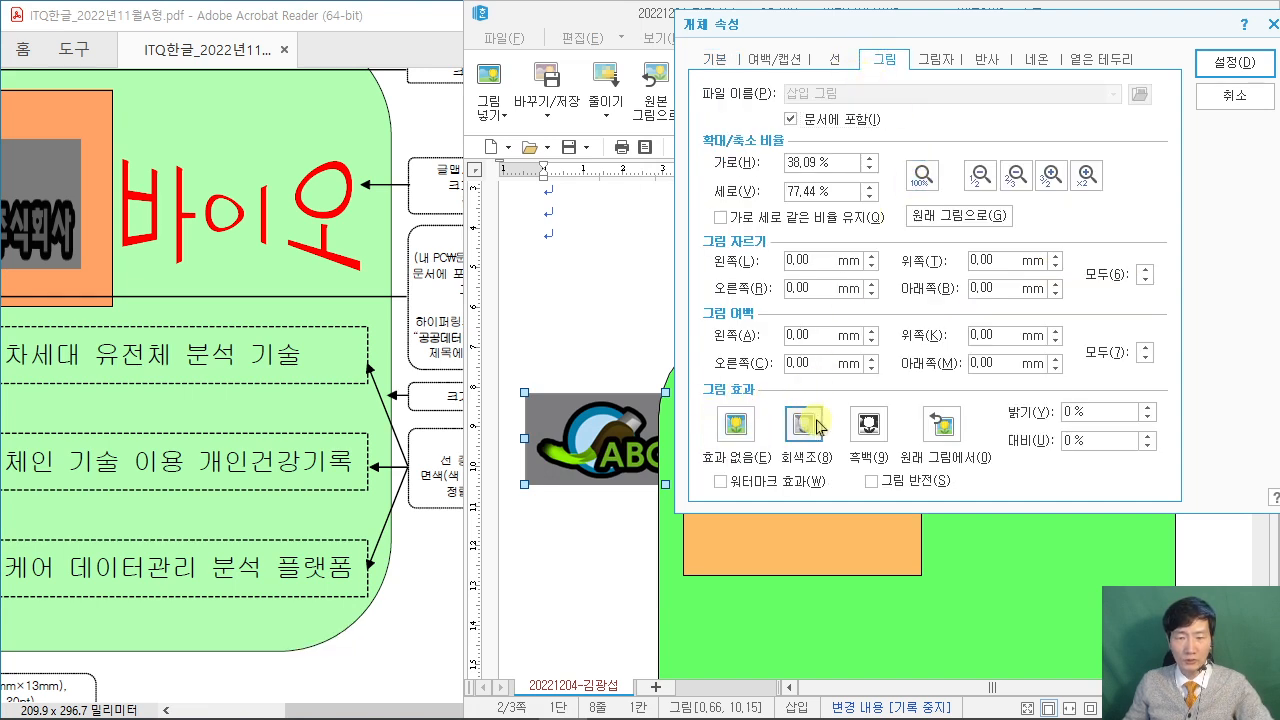
click(1234, 62)
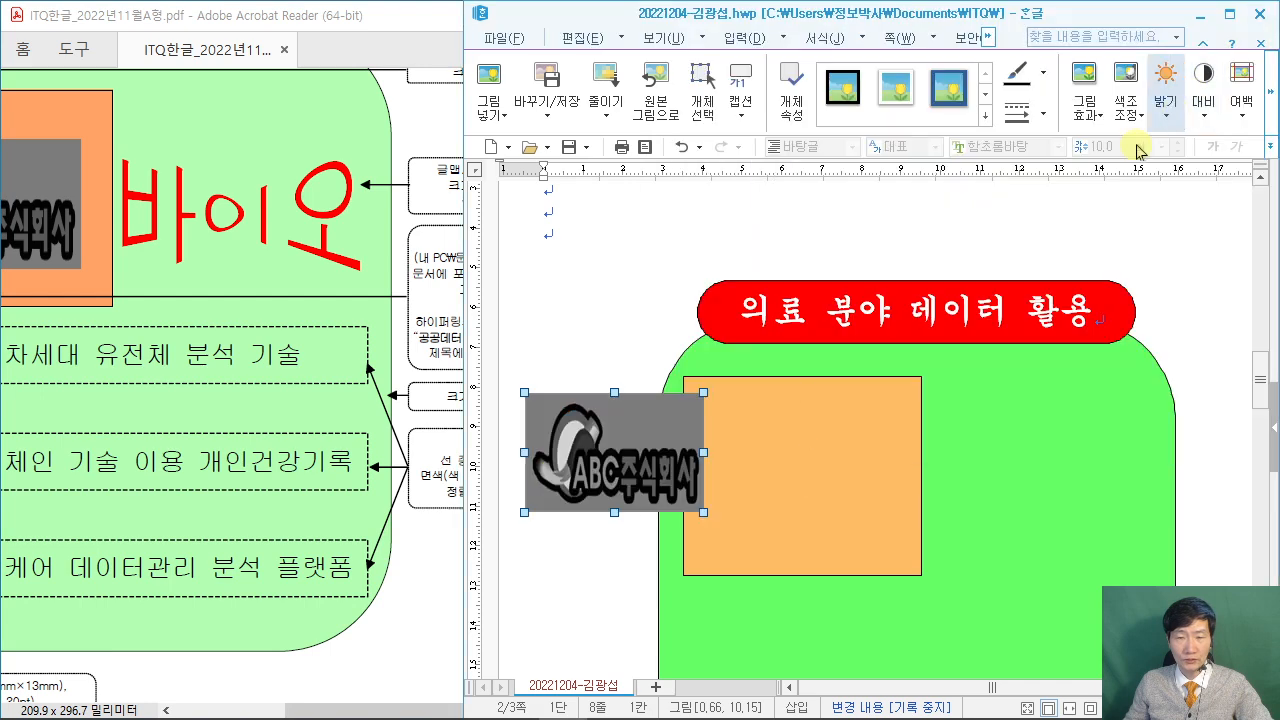
Drag the logo into the orange rectangle and compare with the half-screen sample PDF.
drag(420, 710, 300, 712)
drag(673, 449, 862, 470)
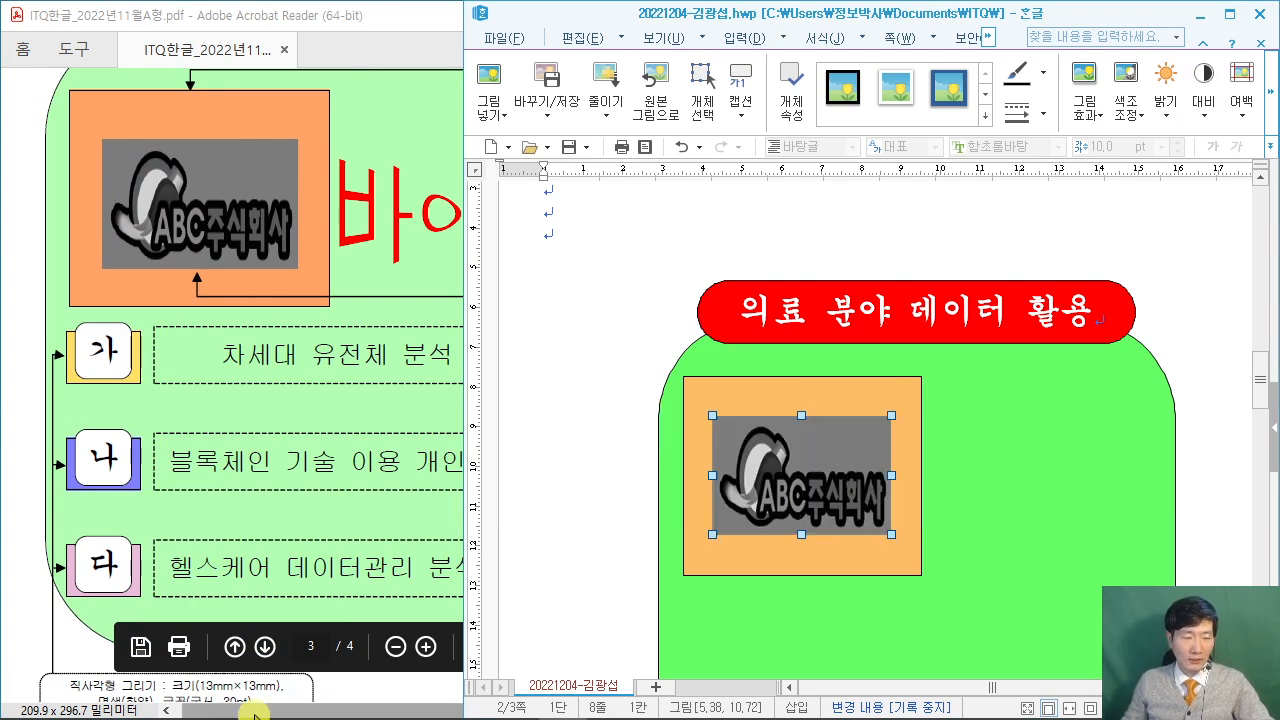
key(super+Left)
scroll(447, 565, down, 10)
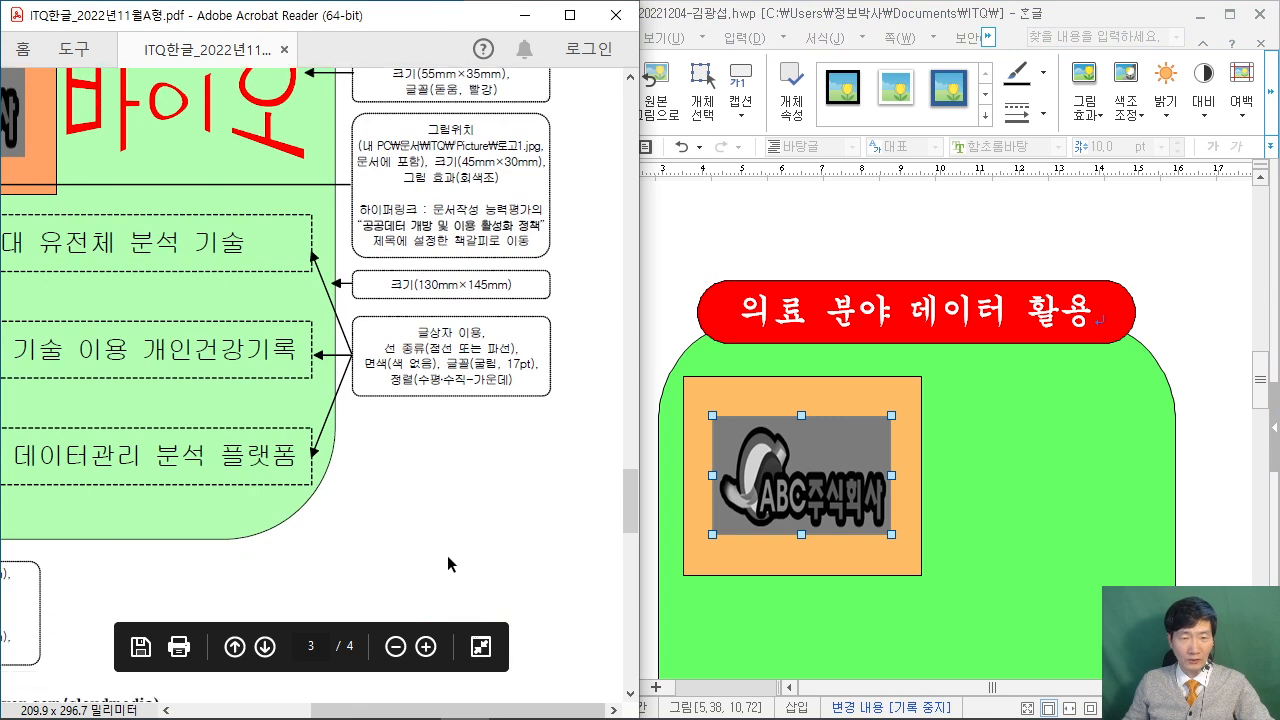
scroll(532, 521, up, 1)
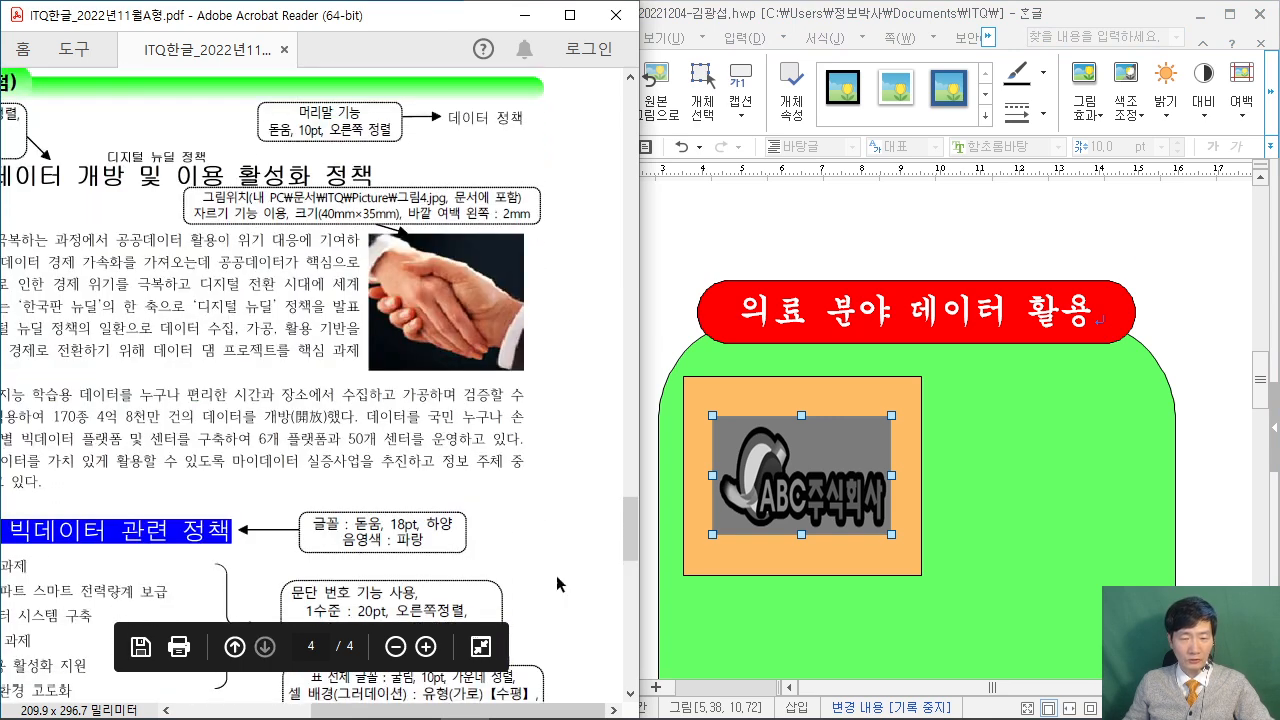
Deselect the logo and place the caret just before the title 공공데이터 개방 및 이용 활성화 정책.
drag(458, 710, 322, 710)
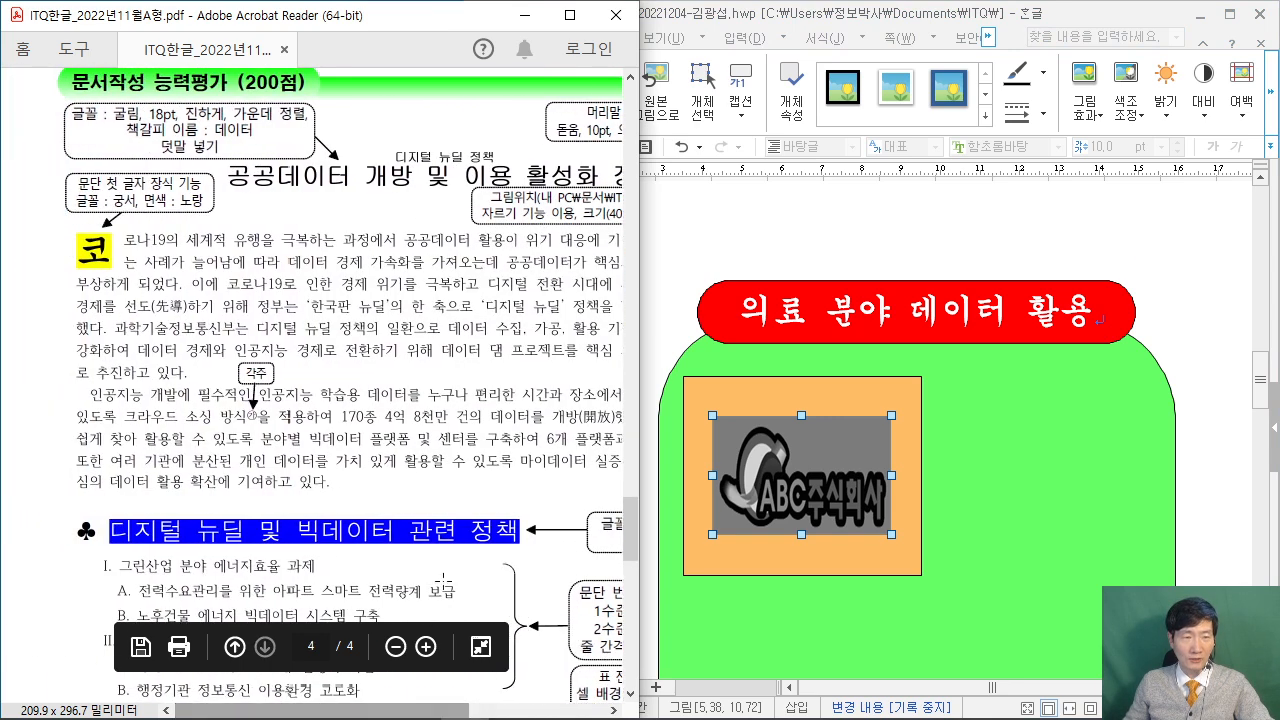
click(1164, 303)
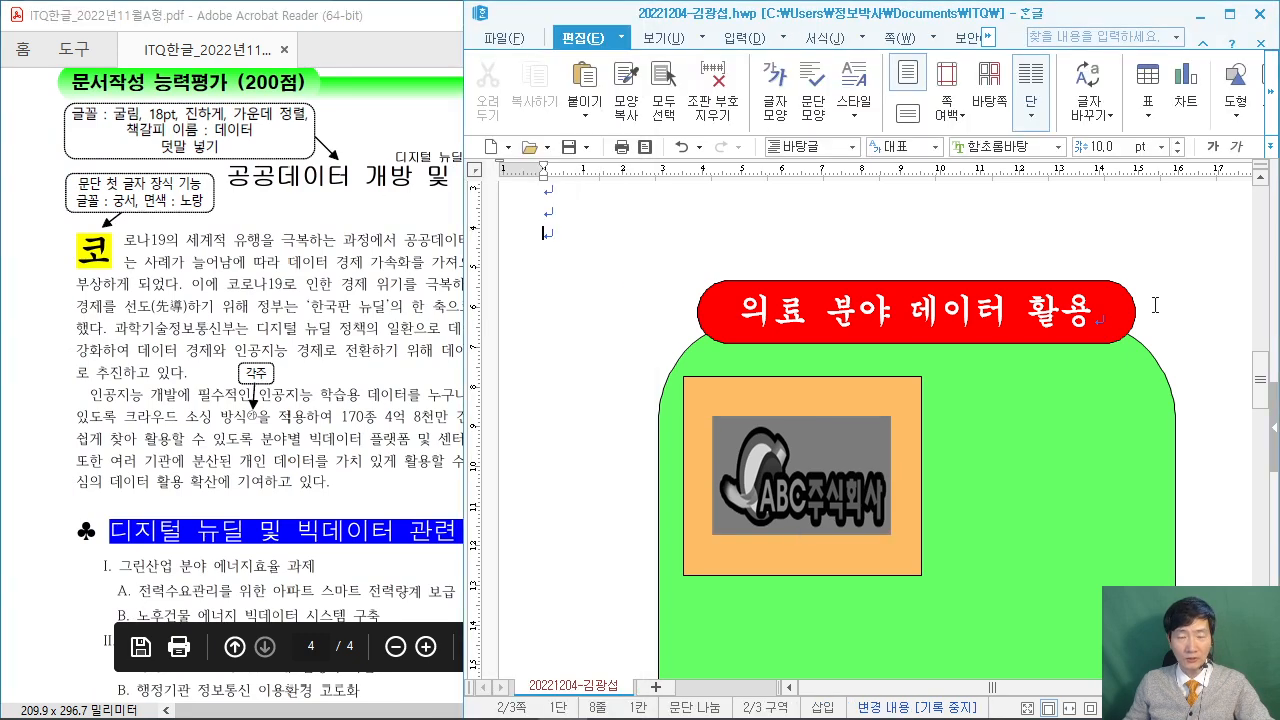
scroll(1083, 351, down, 15)
scroll(917, 329, up, 1)
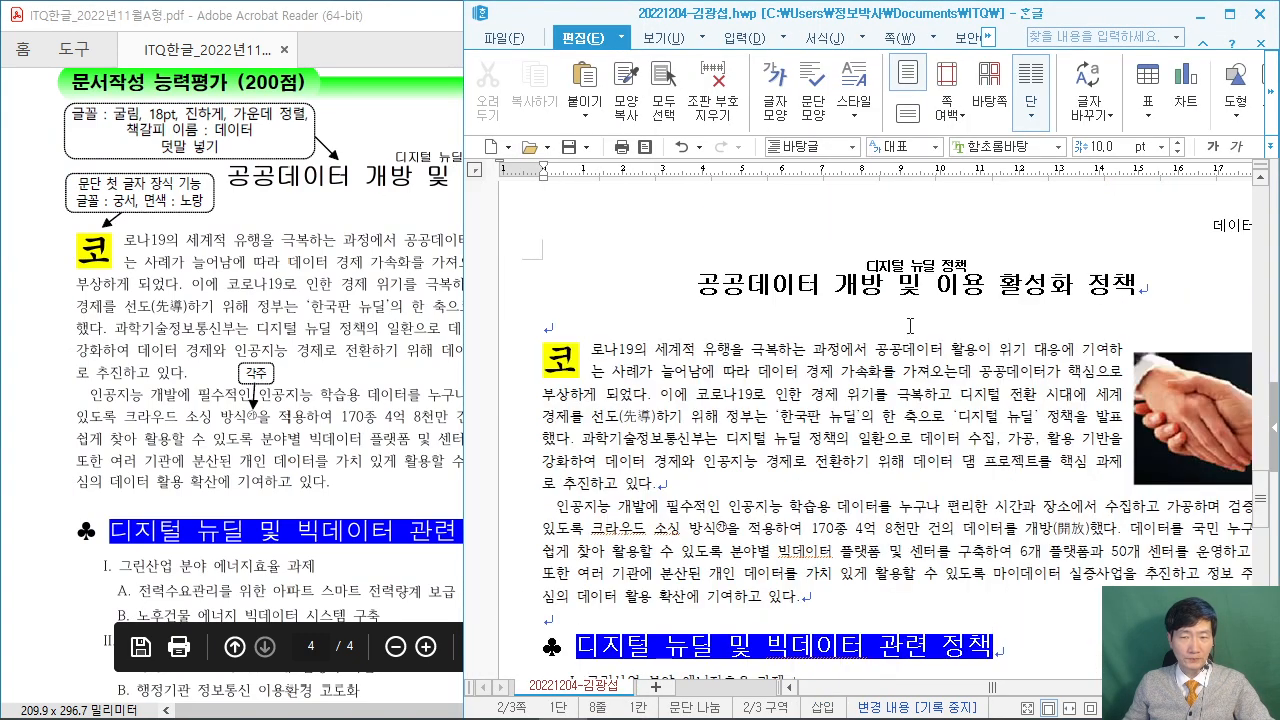
scroll(690, 355, up, 1)
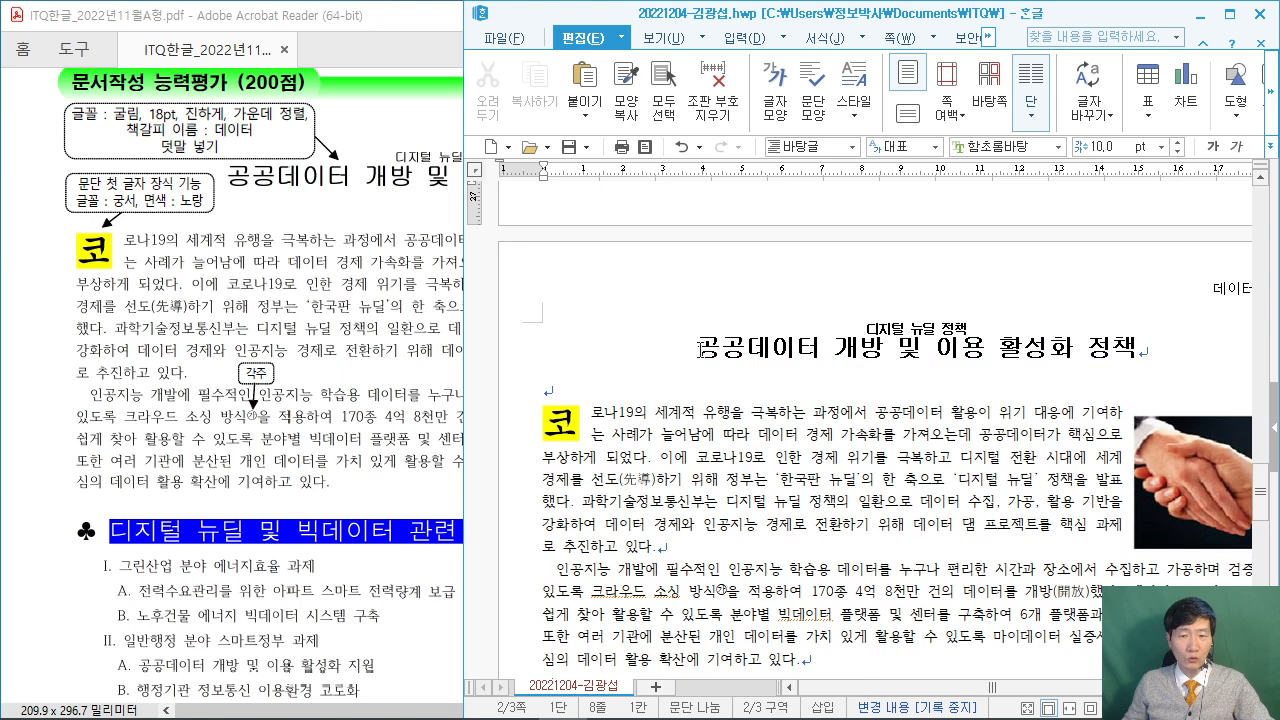
click(700, 347)
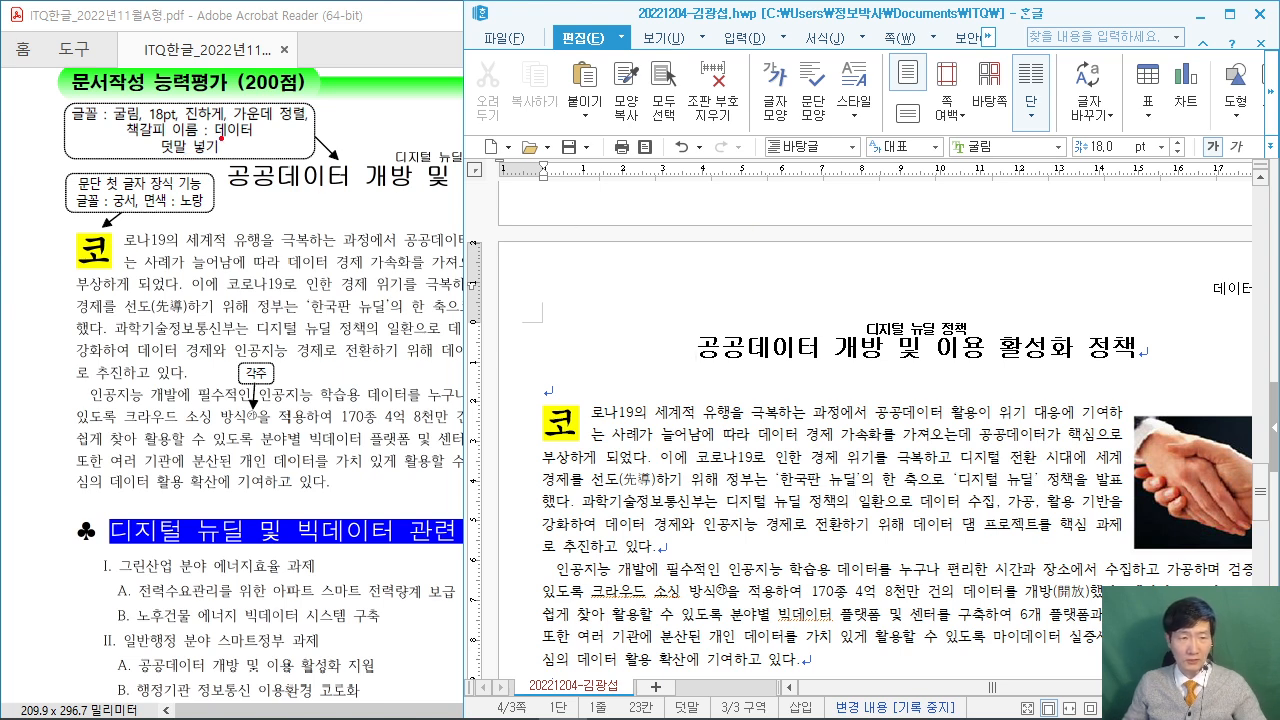
Drag across the page header area and press Escape, leaving the caret at the title.
drag(124, 133, 238, 135)
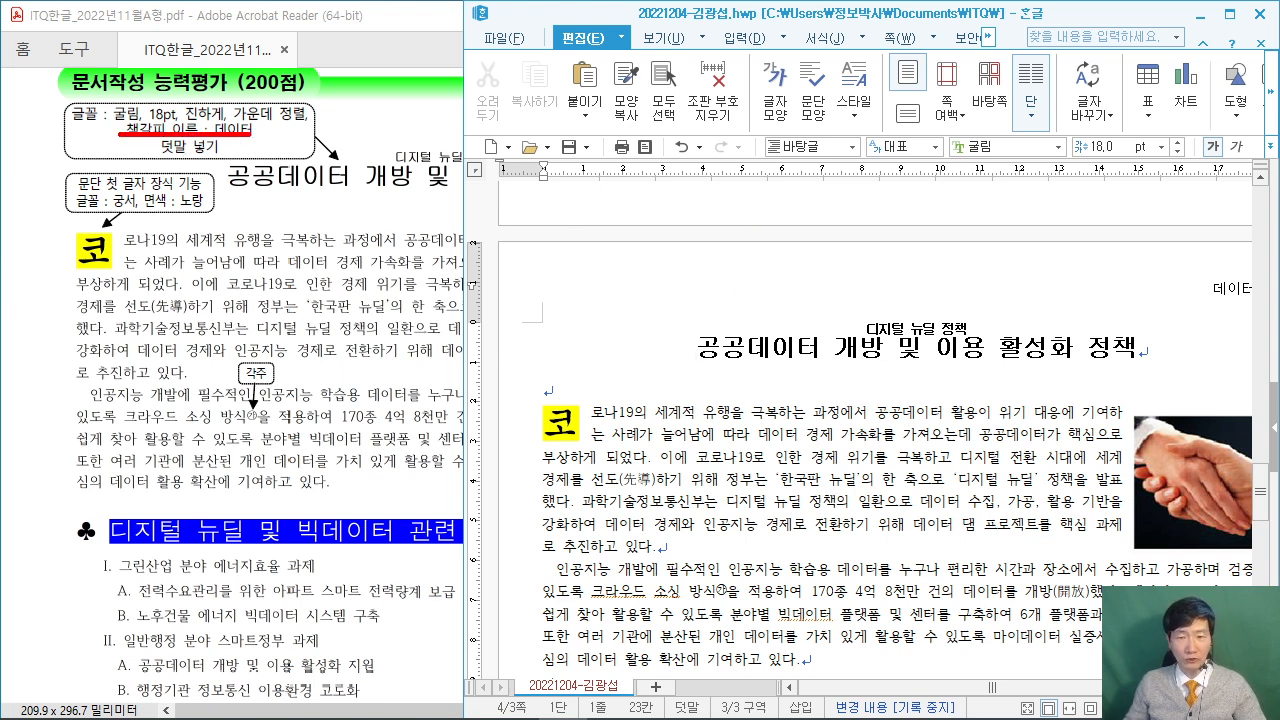
drag(617, 111, 804, 227)
mouse_move(665, 132)
mouse_down()
mouse_move(640, 205)
mouse_move(672, 212)
mouse_move(758, 130)
mouse_move(793, 178)
mouse_up()
mouse_move(831, 130)
mouse_down()
mouse_move(830, 198)
mouse_move(888, 165)
mouse_up()
mouse_move(883, 116)
mouse_down()
mouse_move(1022, 250)
mouse_move(1050, 236)
mouse_up()
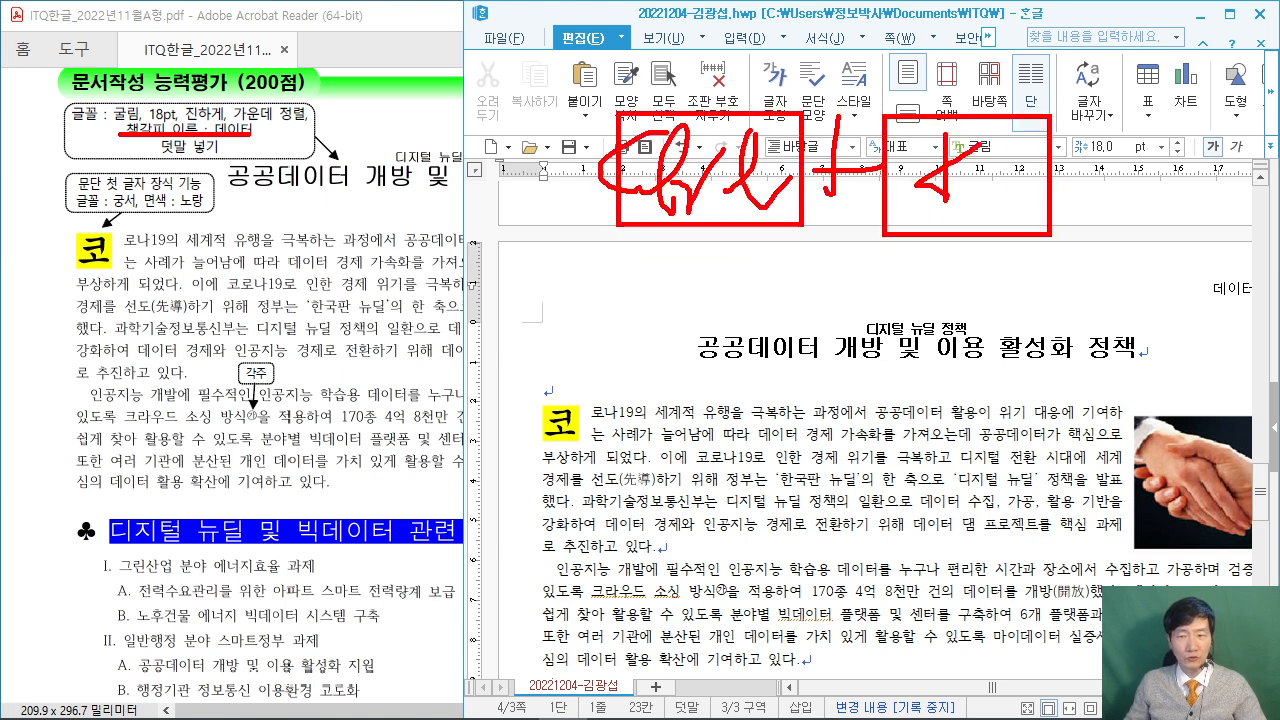
drag(946, 130, 918, 230)
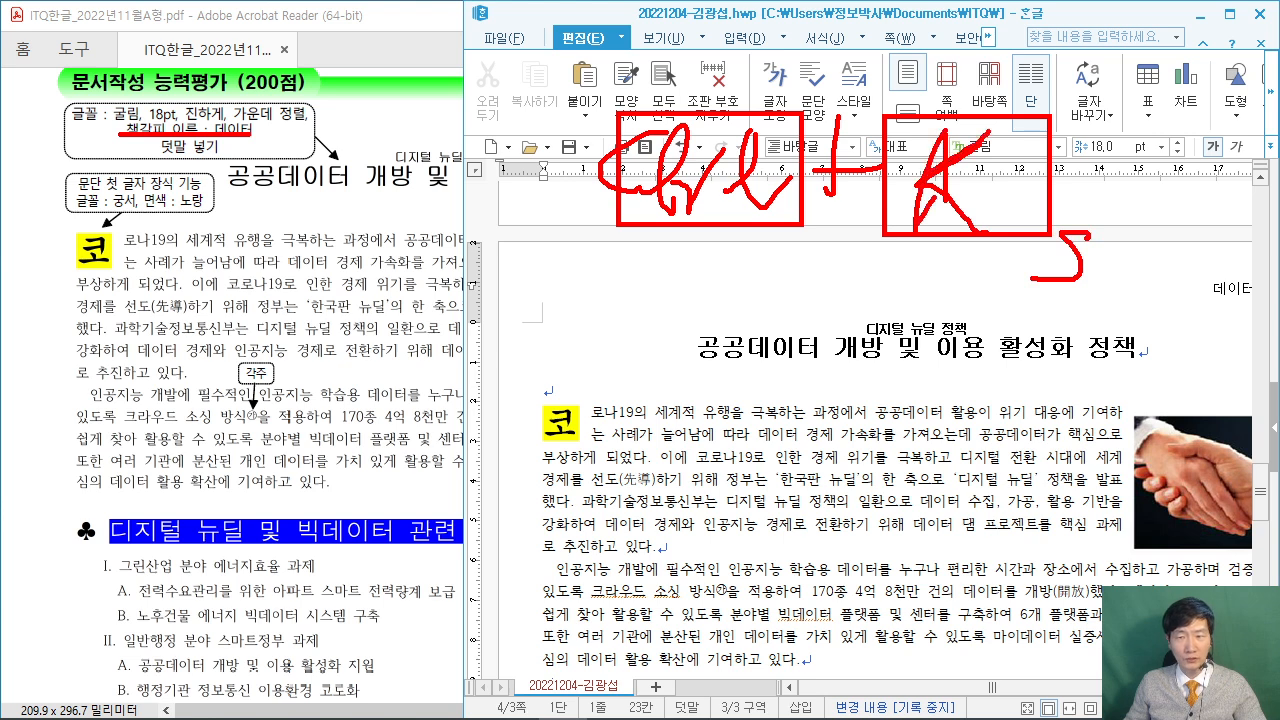
mouse_move(1131, 113)
mouse_down()
mouse_move(1256, 250)
mouse_move(1278, 238)
mouse_up()
drag(1187, 122, 1180, 220)
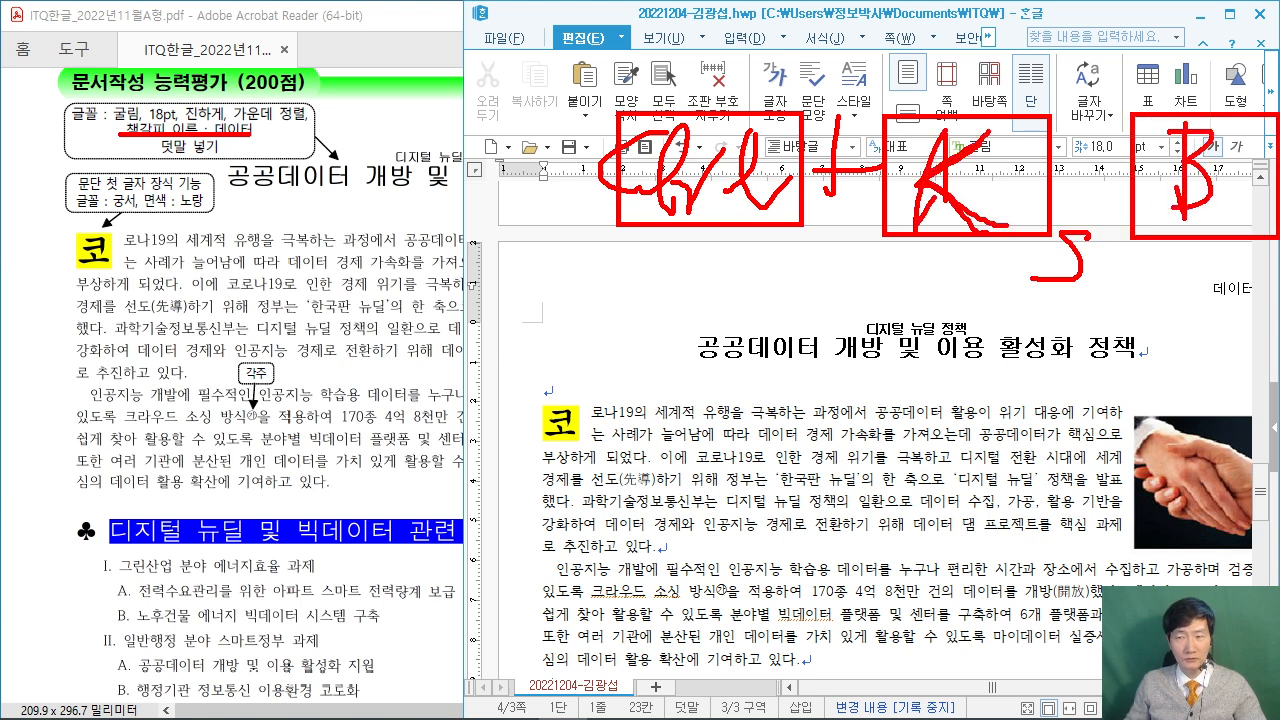
drag(705, 287, 700, 318)
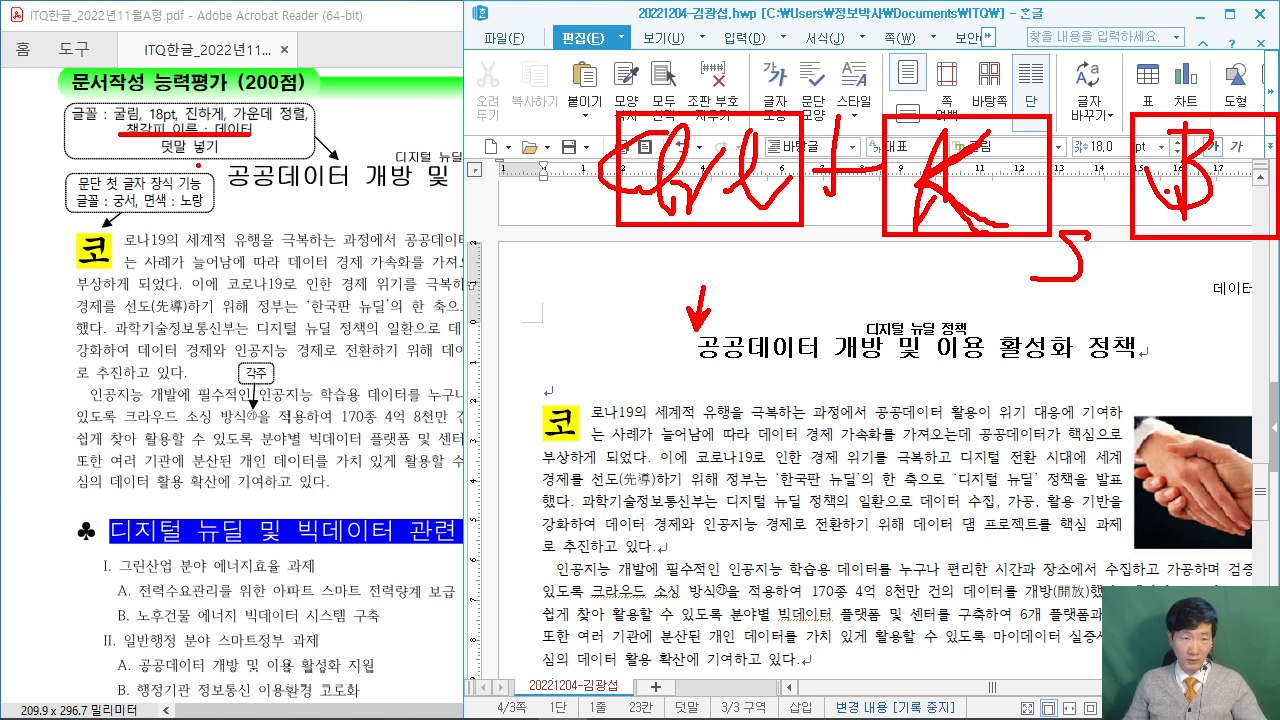
key(Escape)
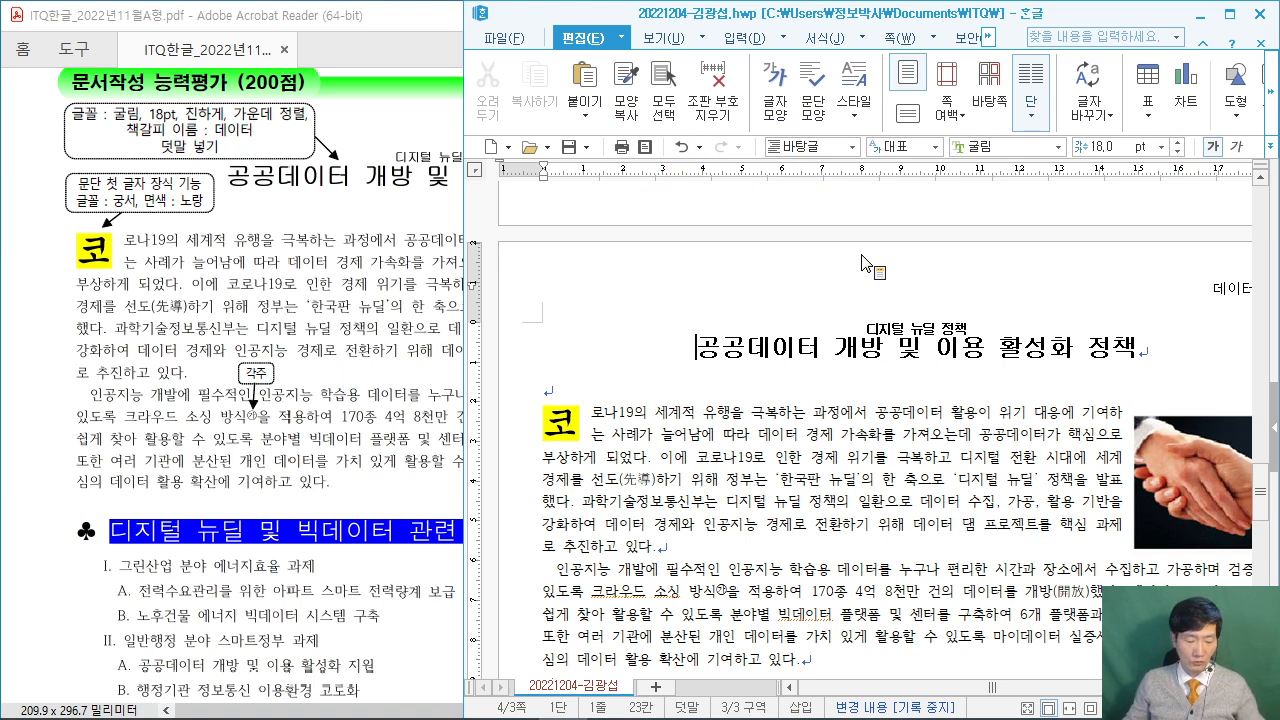
Insert a bookmark named 데이터 at the title's start with Ctrl+K, B.
key(ctrl+k)
key(b)
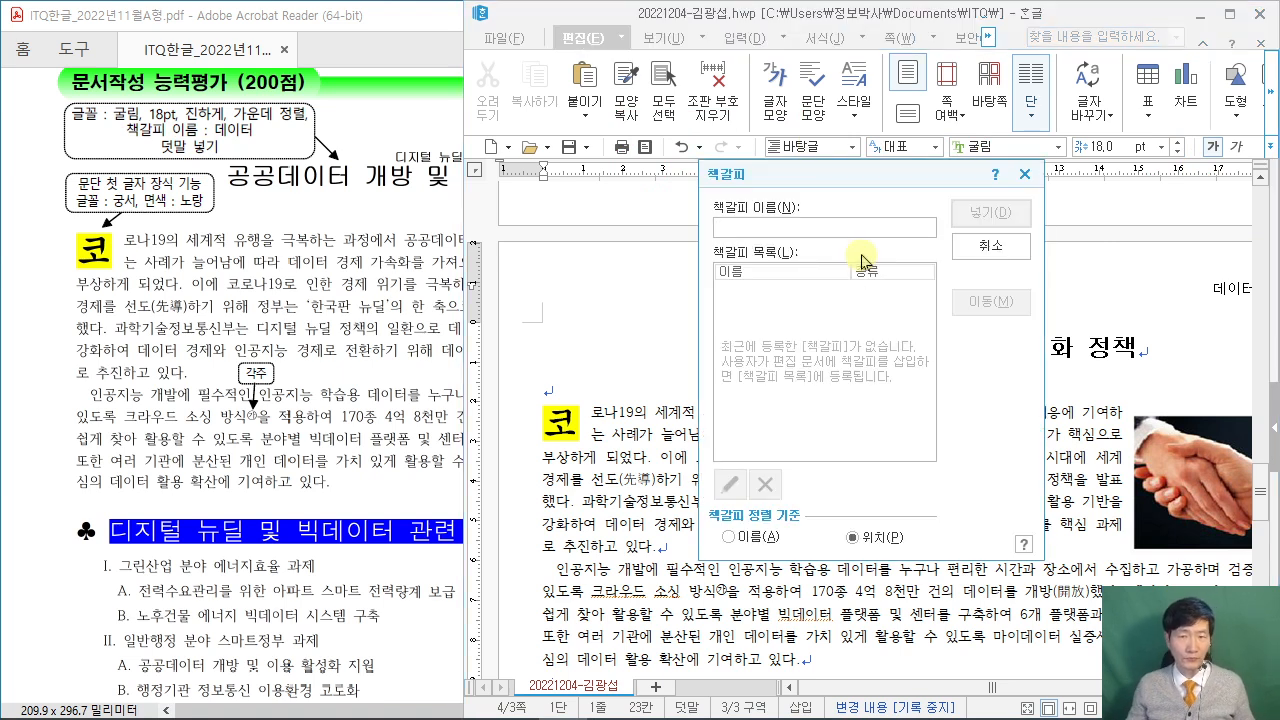
drag(845, 172, 745, 69)
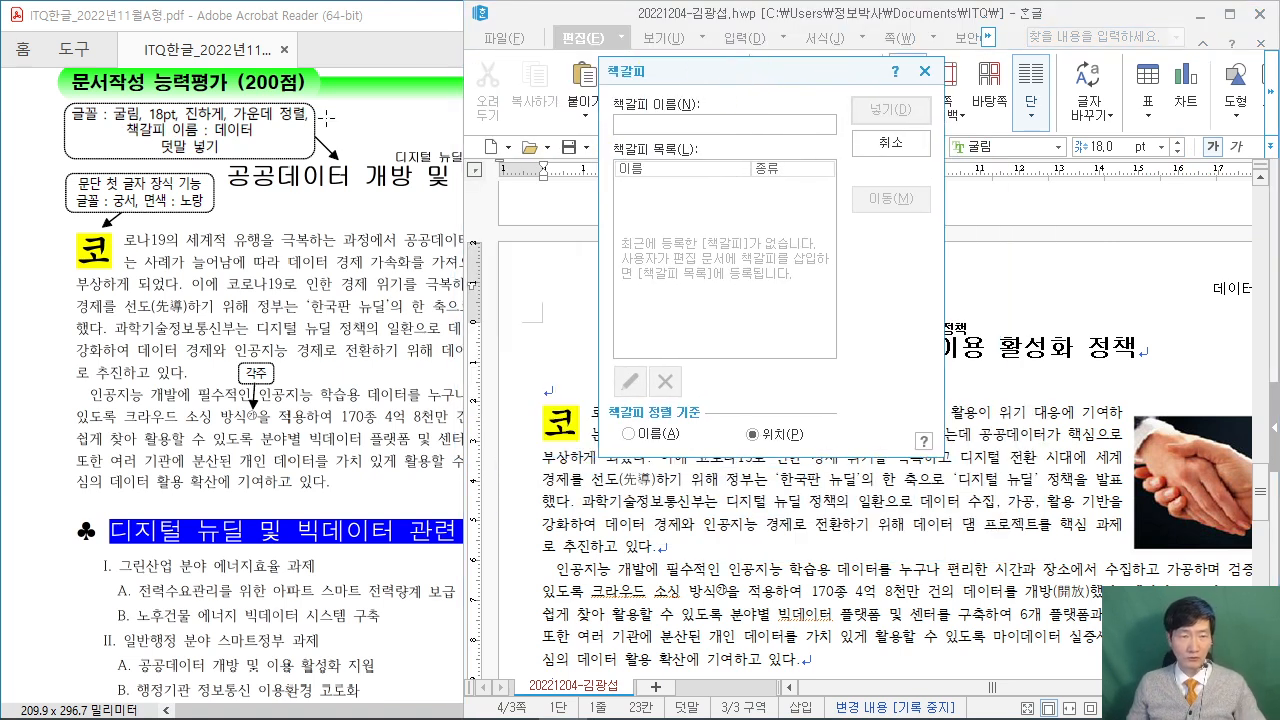
text(ㄷ)
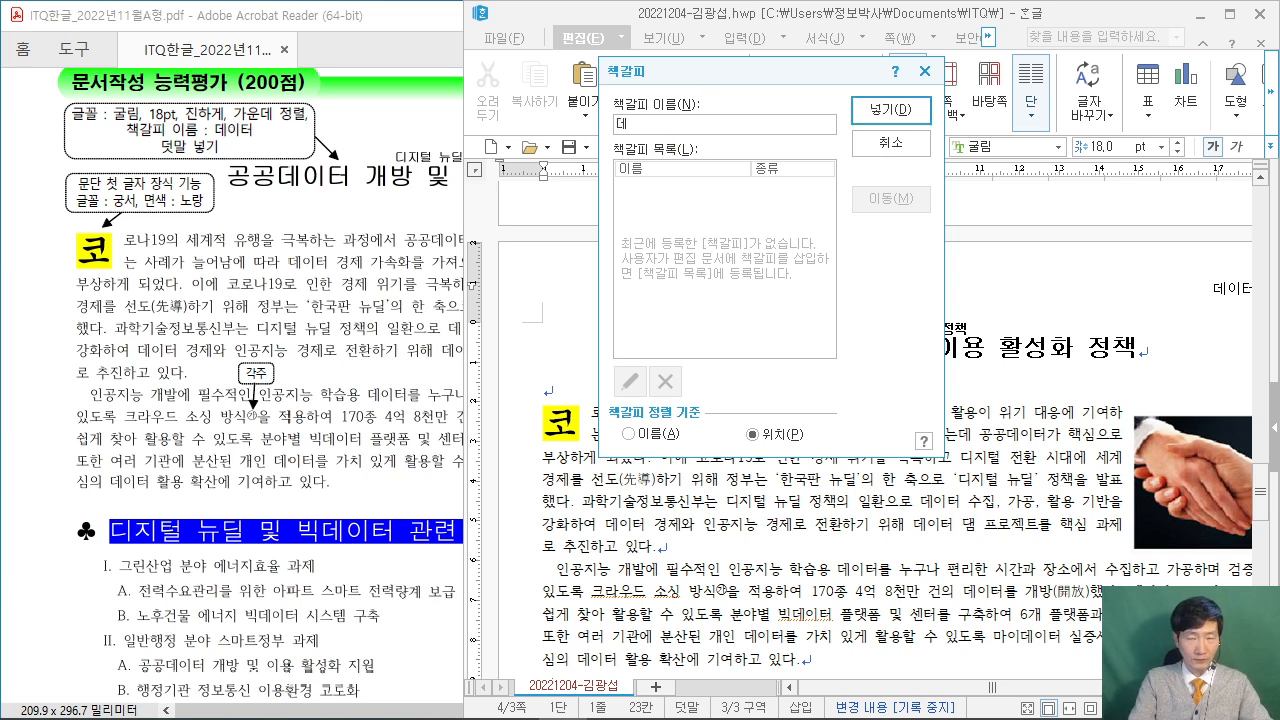
click(886, 112)
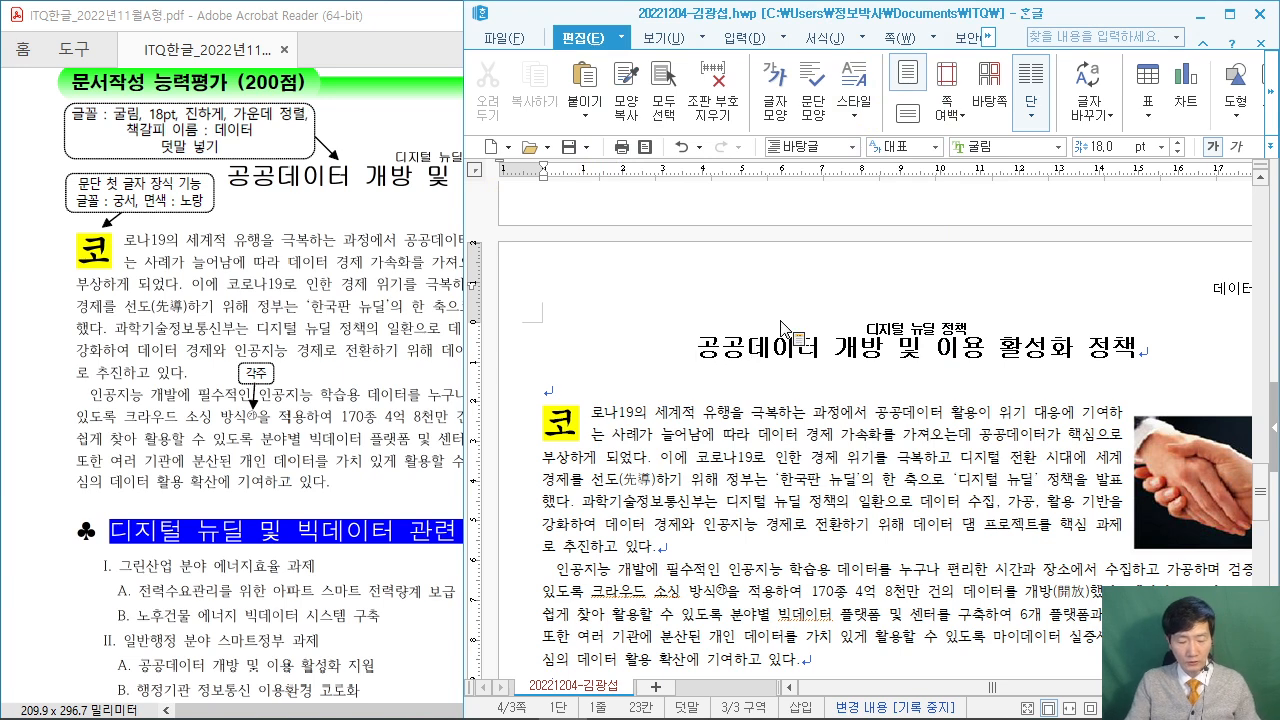
Reopen the bookmark list to confirm 데이터 was added, then close it unchanged.
key(ctrl+k)
key(b)
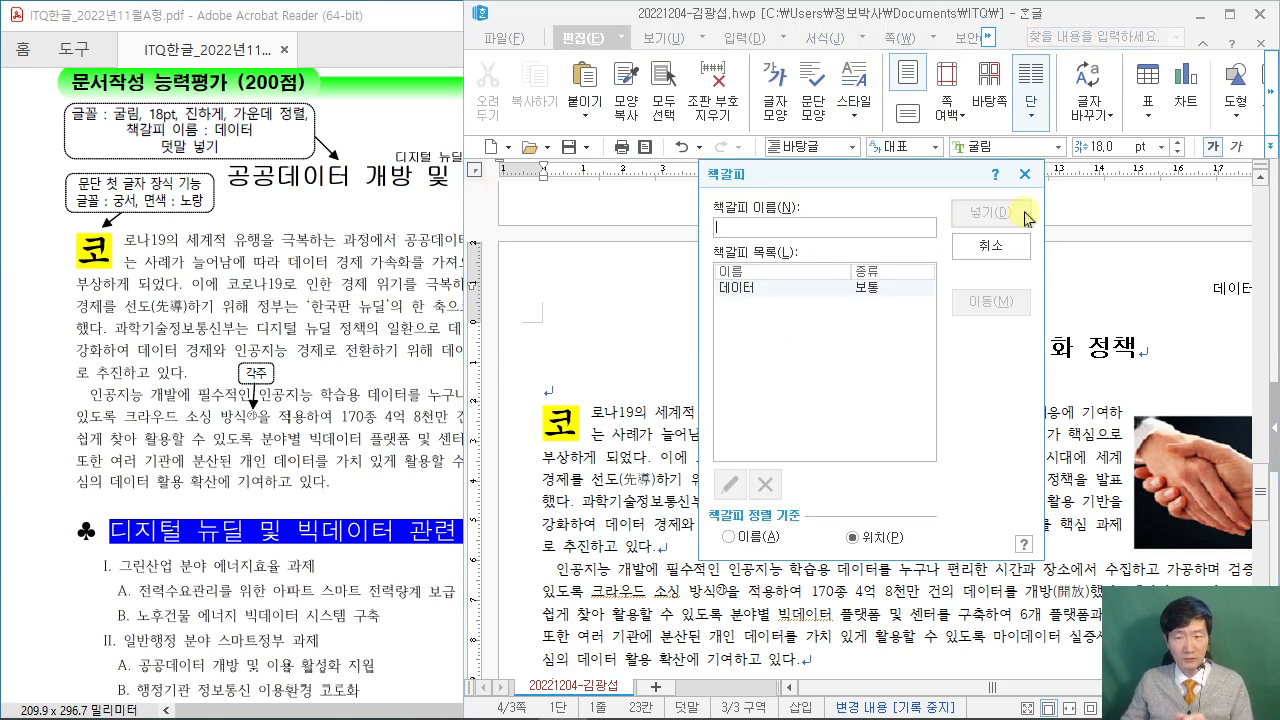
click(1024, 174)
scroll(813, 340, up, 8)
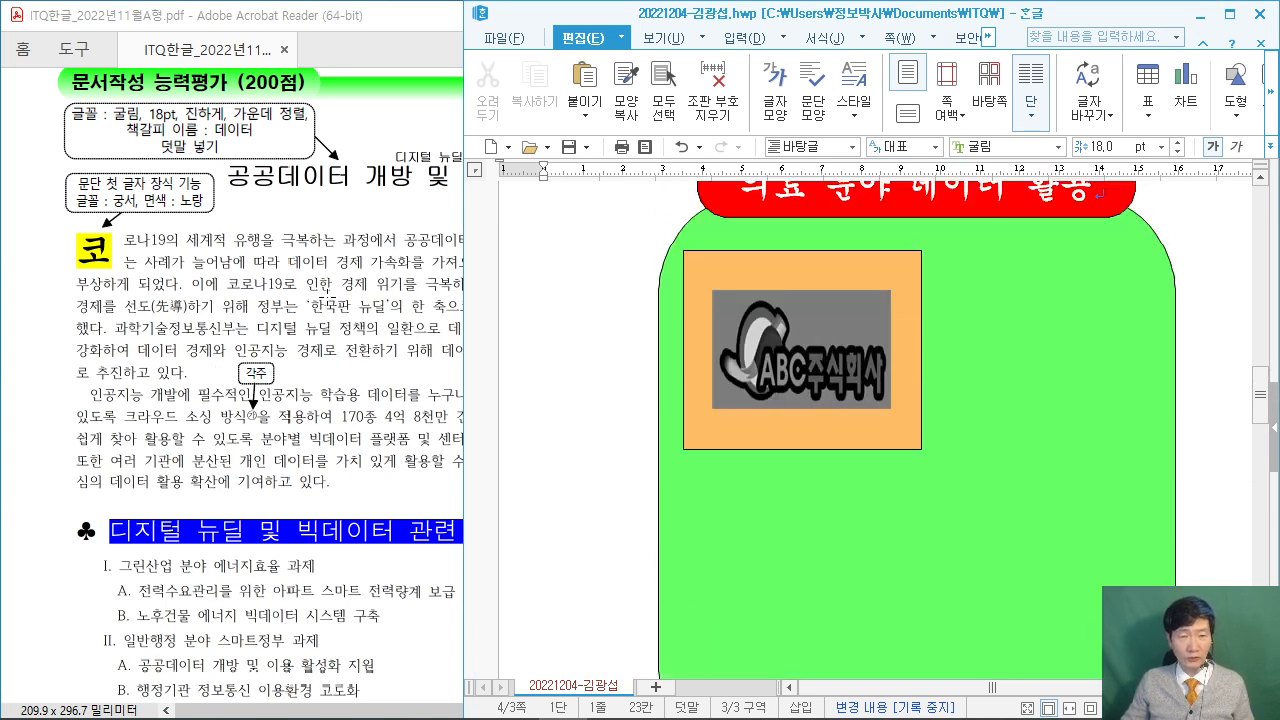
Check the PDF's picture requirements and select the ABC company logo.
click(355, 315)
scroll(200, 408, down, 10)
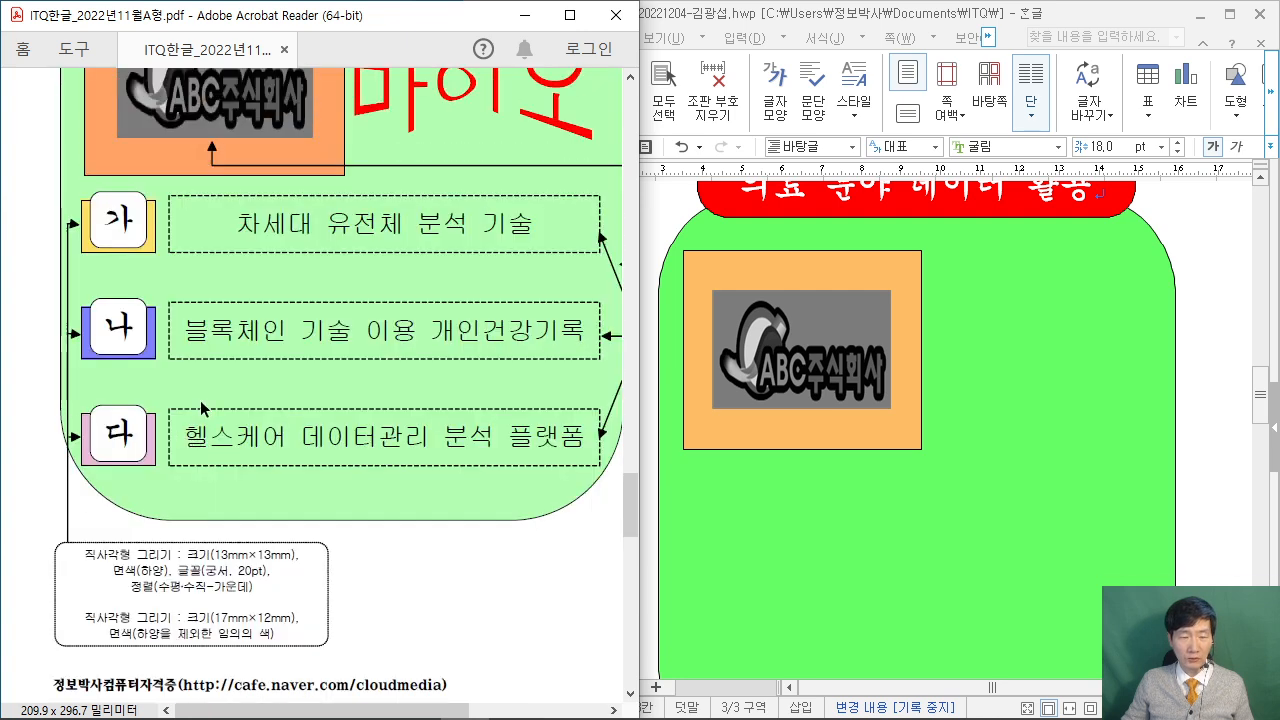
scroll(200, 408, up, 8)
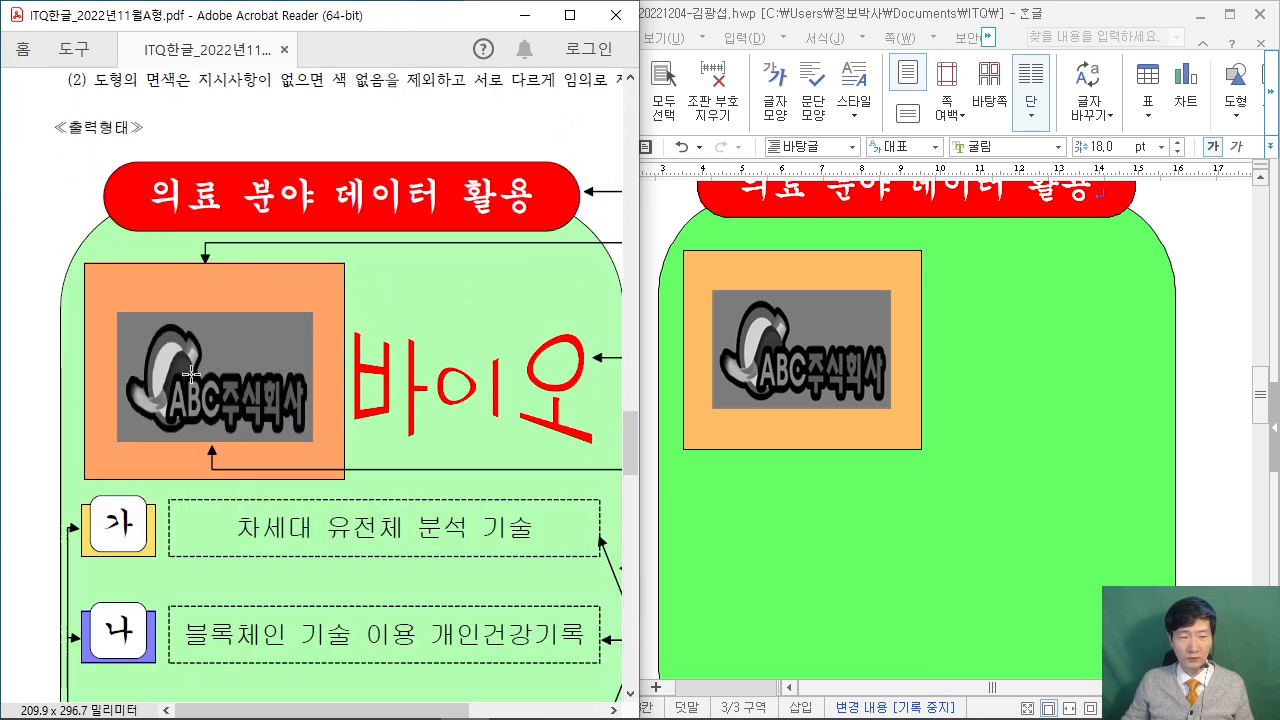
click(815, 355)
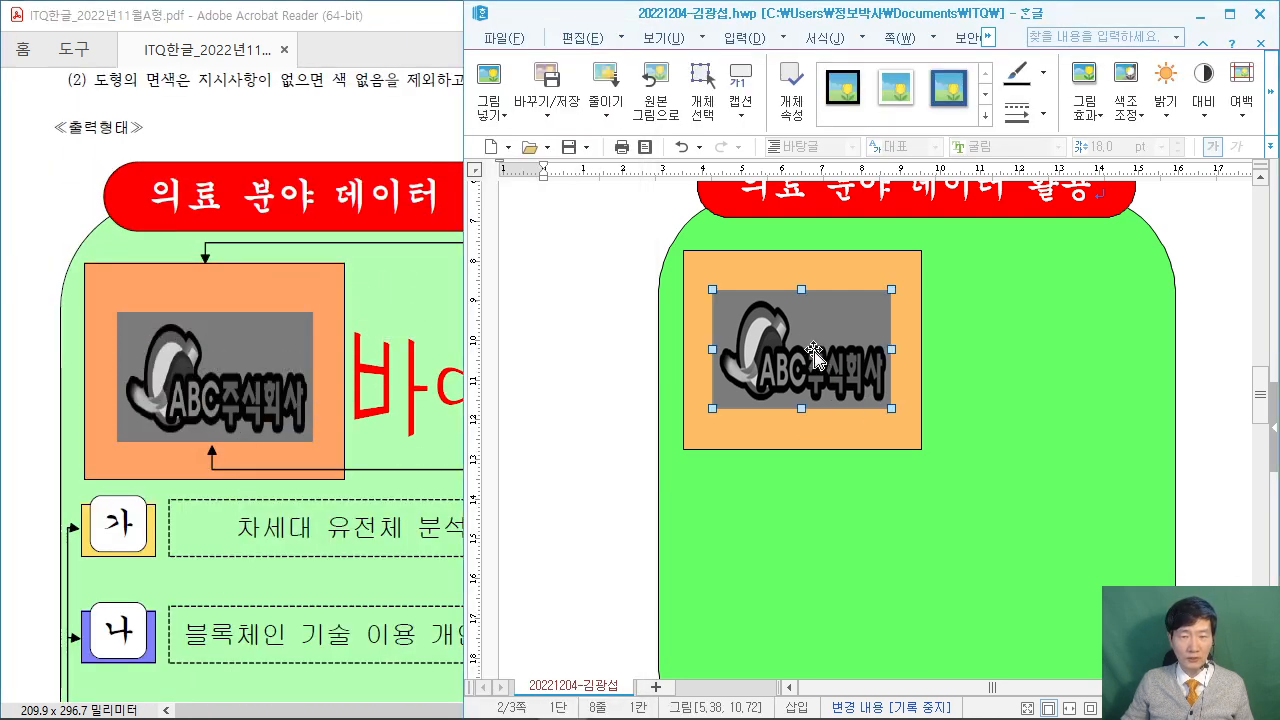
click(426, 537)
scroll(440, 537, right, 5)
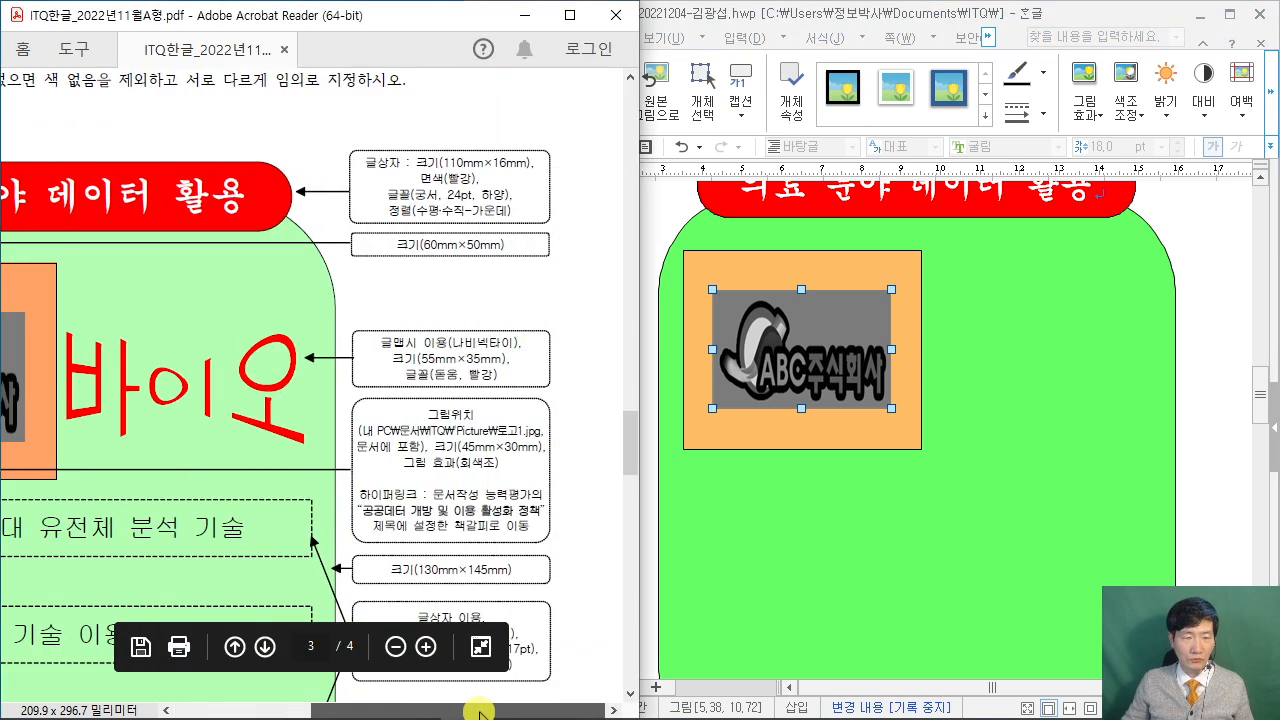
scroll(472, 534, down, 2)
scroll(492, 506, up, 1)
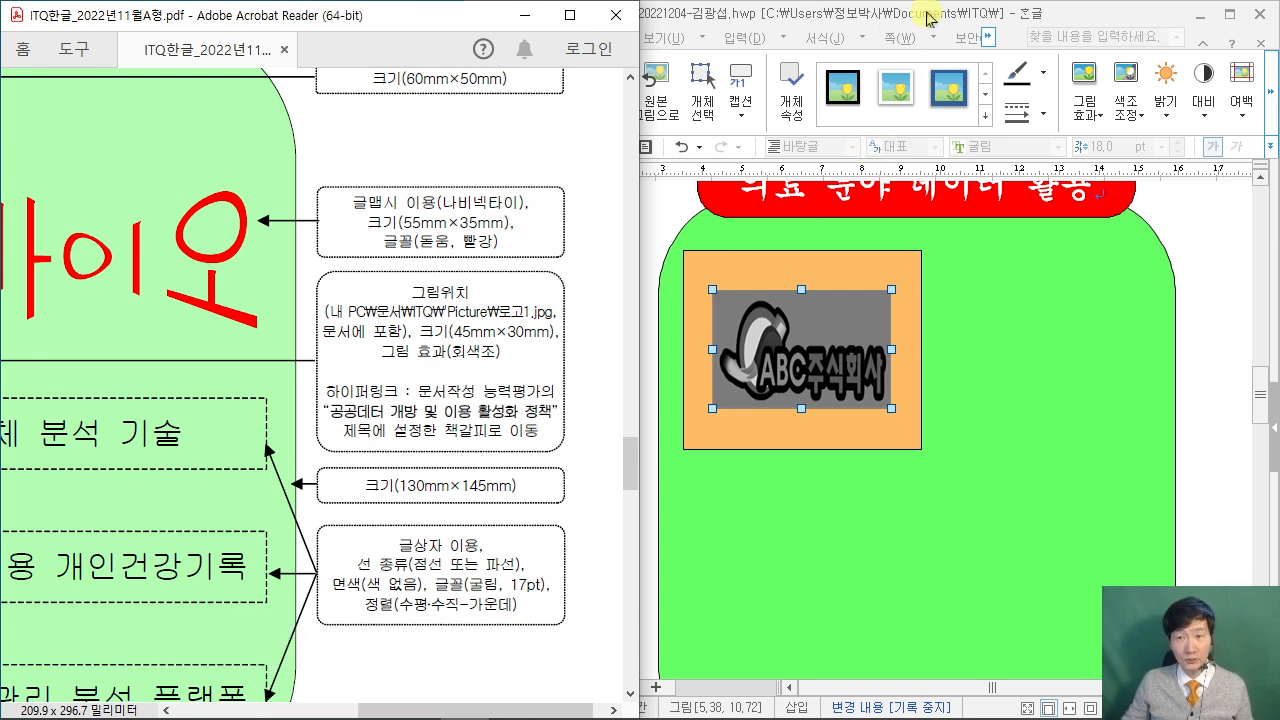
click(928, 18)
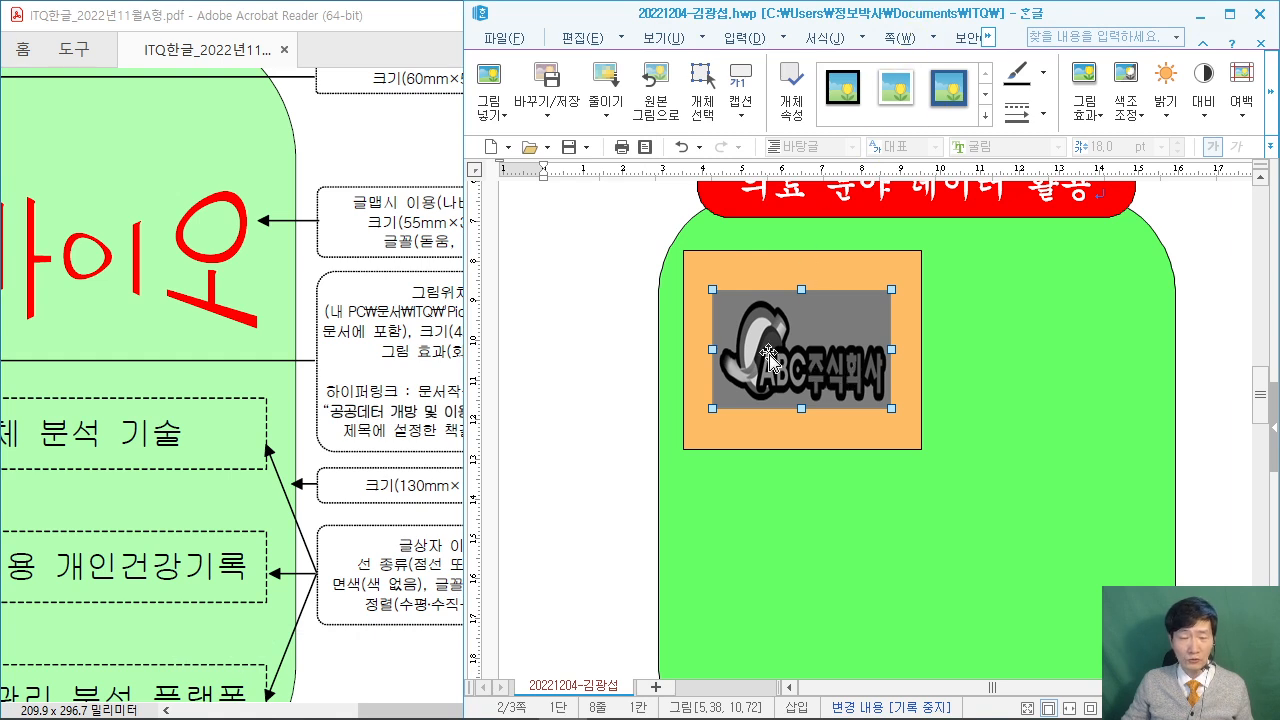
Add a 하이퍼링크 on the logo picture targeting the 데이터 bookmark.
right_click(766, 318)
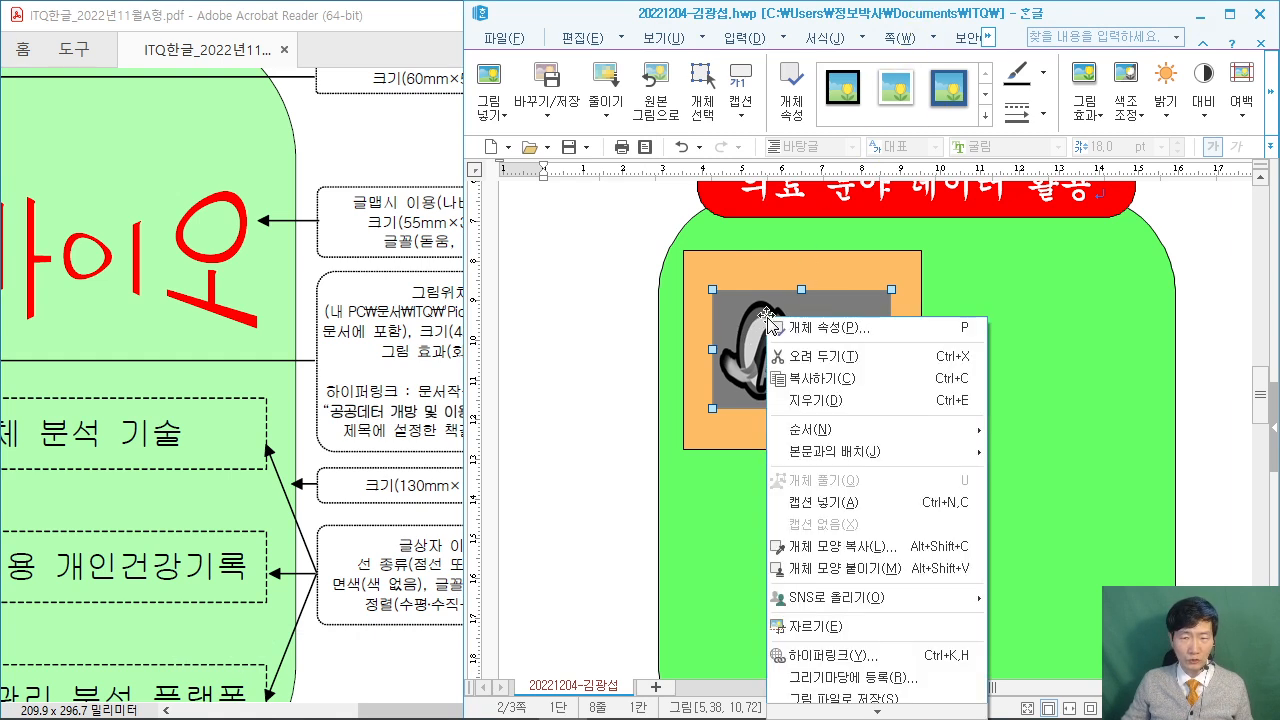
click(842, 658)
drag(780, 57, 414, 25)
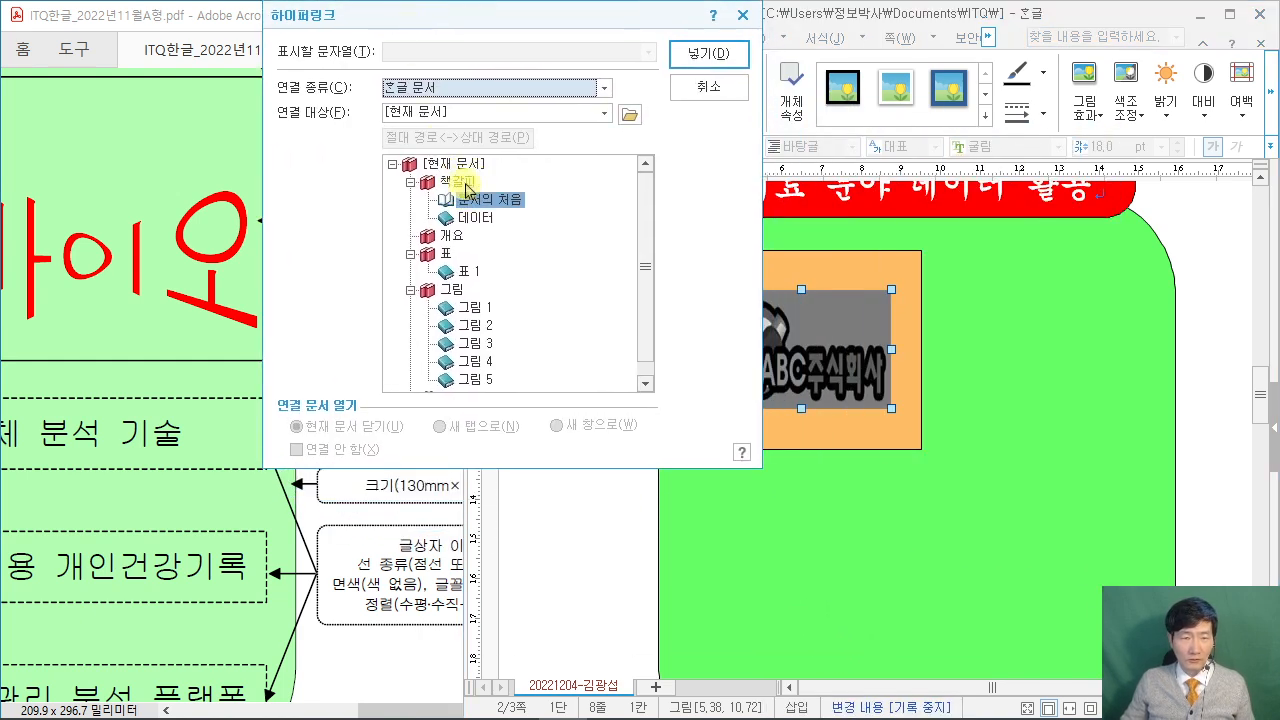
click(478, 217)
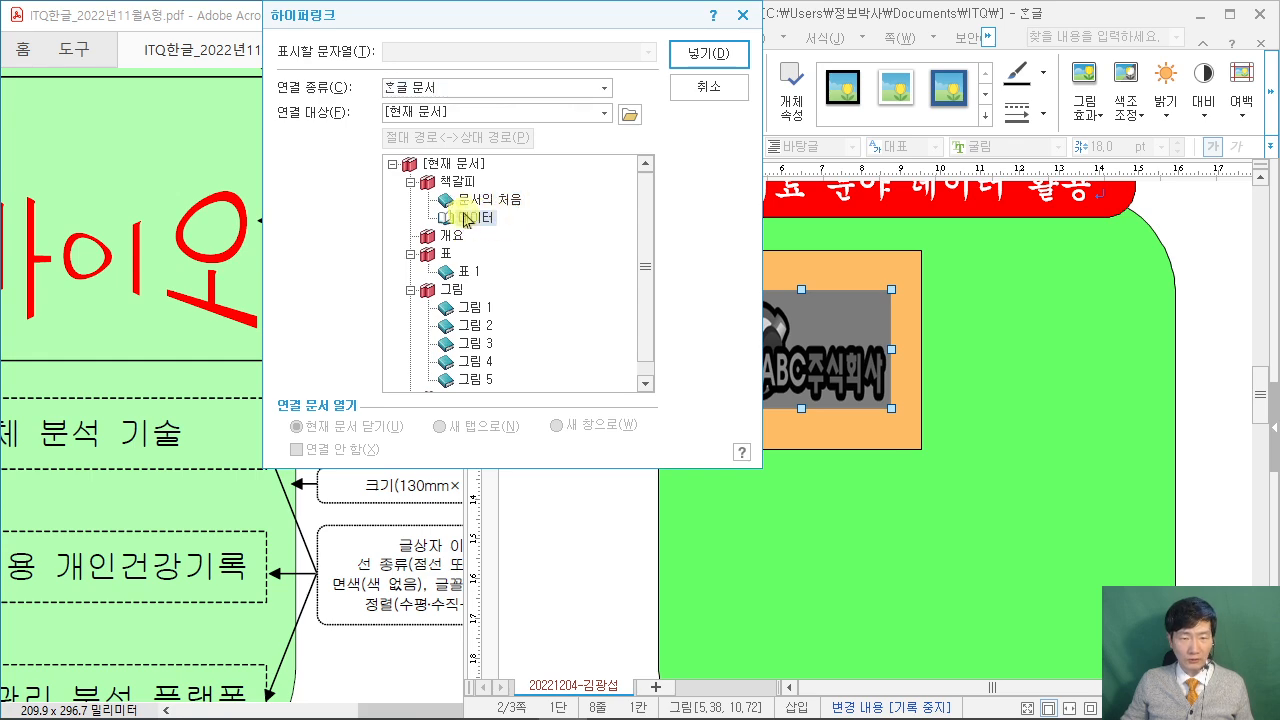
click(714, 55)
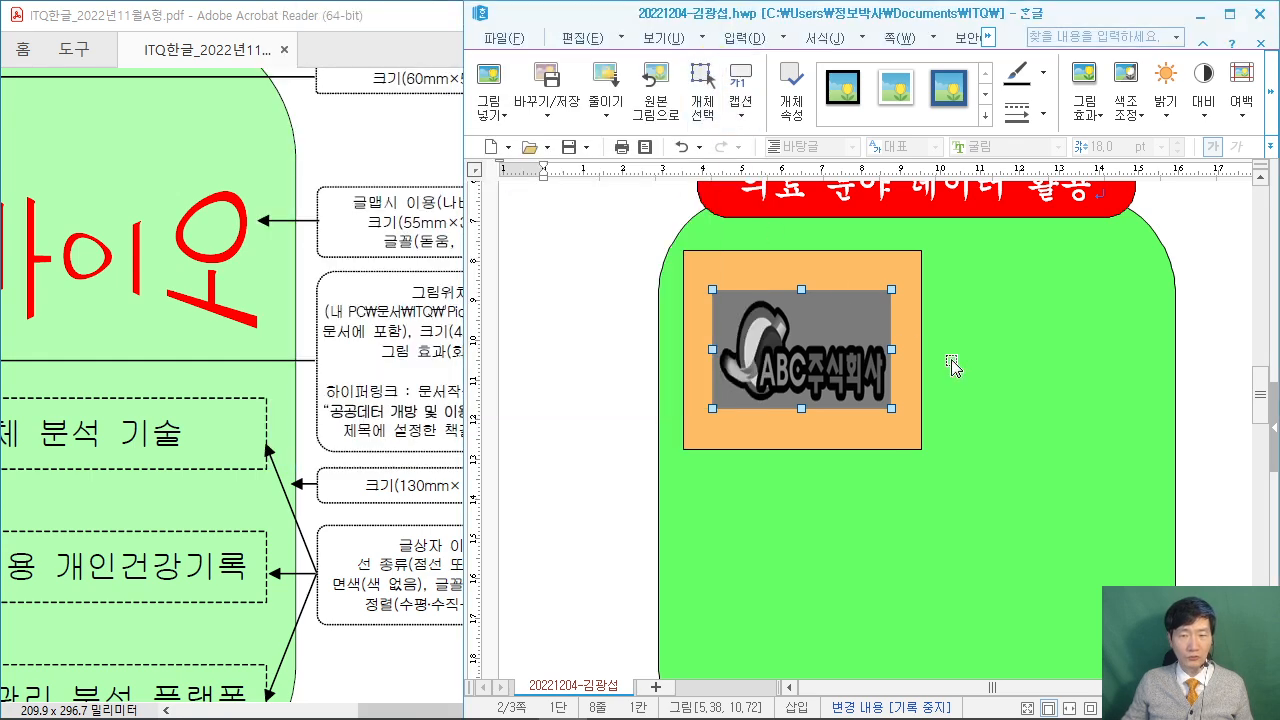
click(1226, 333)
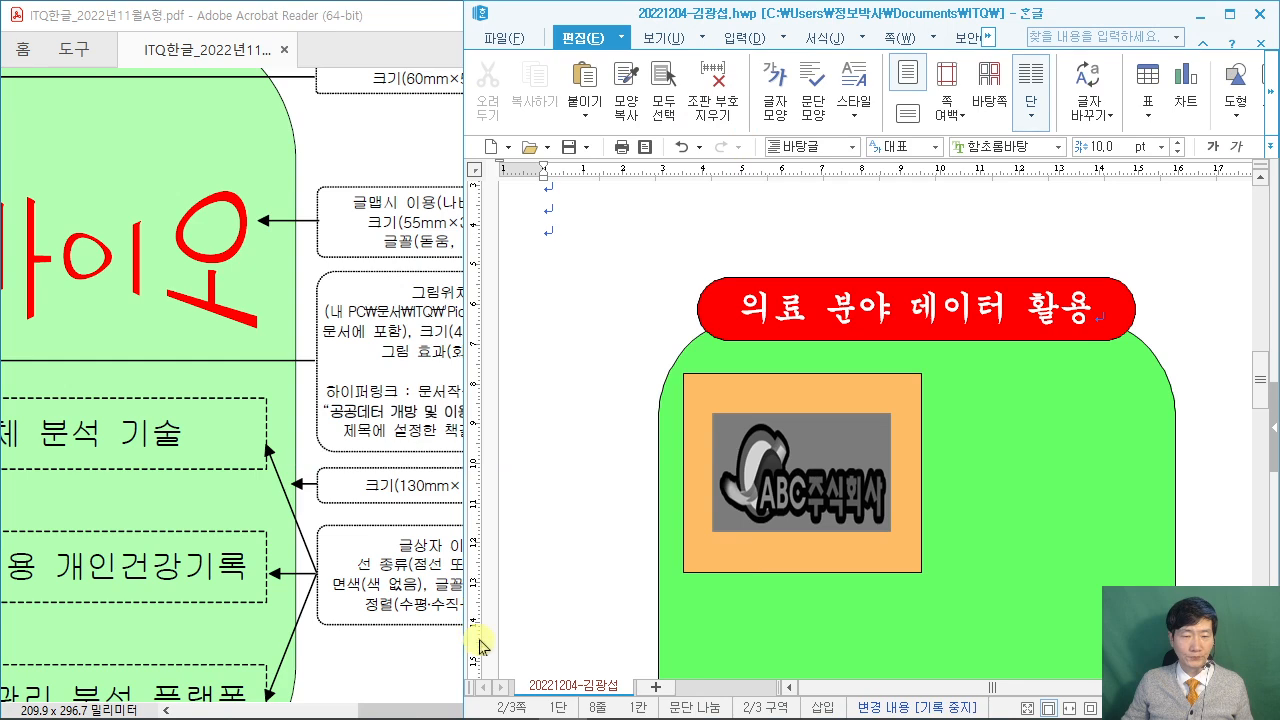
drag(420, 710, 370, 710)
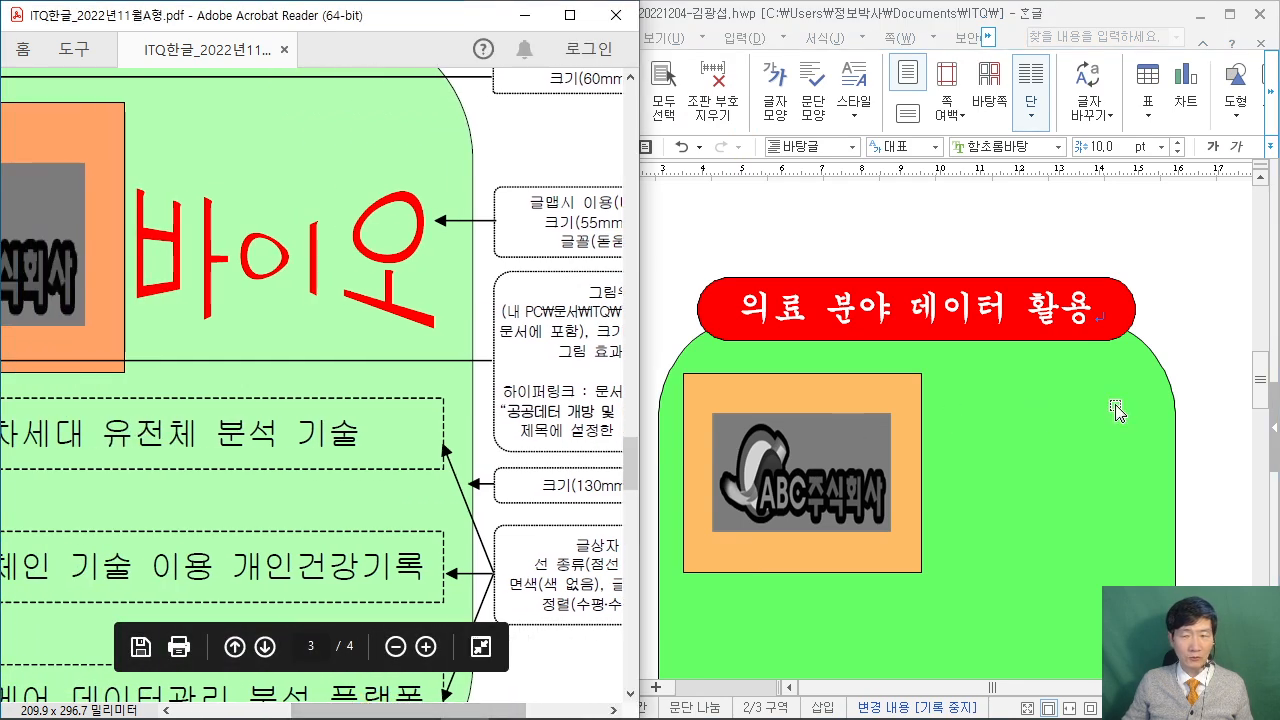
click(1113, 214)
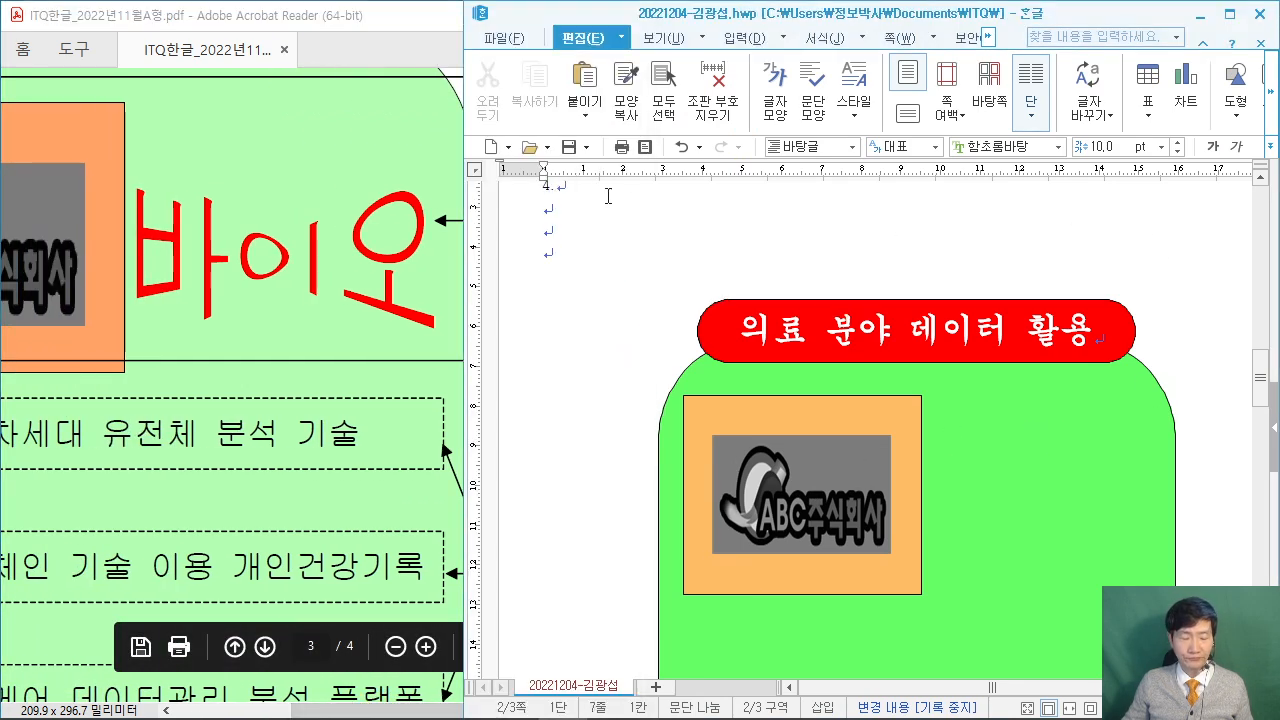
Start a new 글맵시 text art and enter the word 바이오.
click(783, 44)
mouse_move(778, 110)
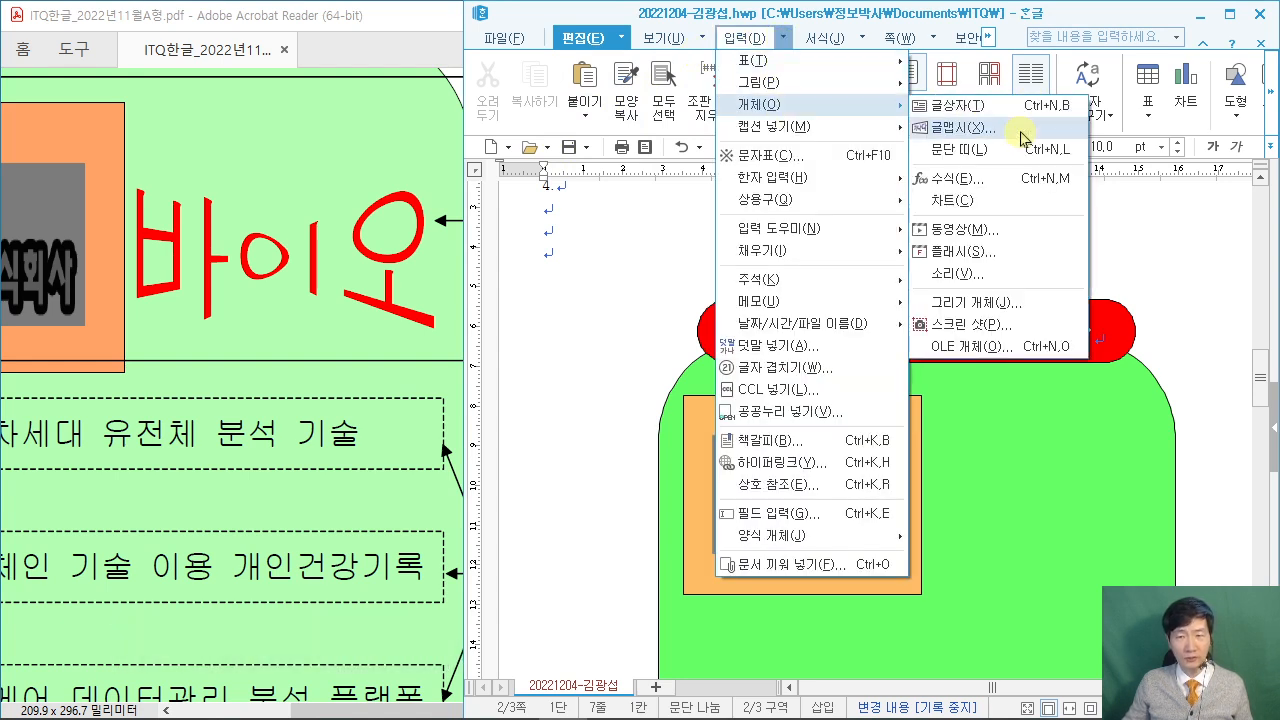
click(783, 40)
click(783, 40)
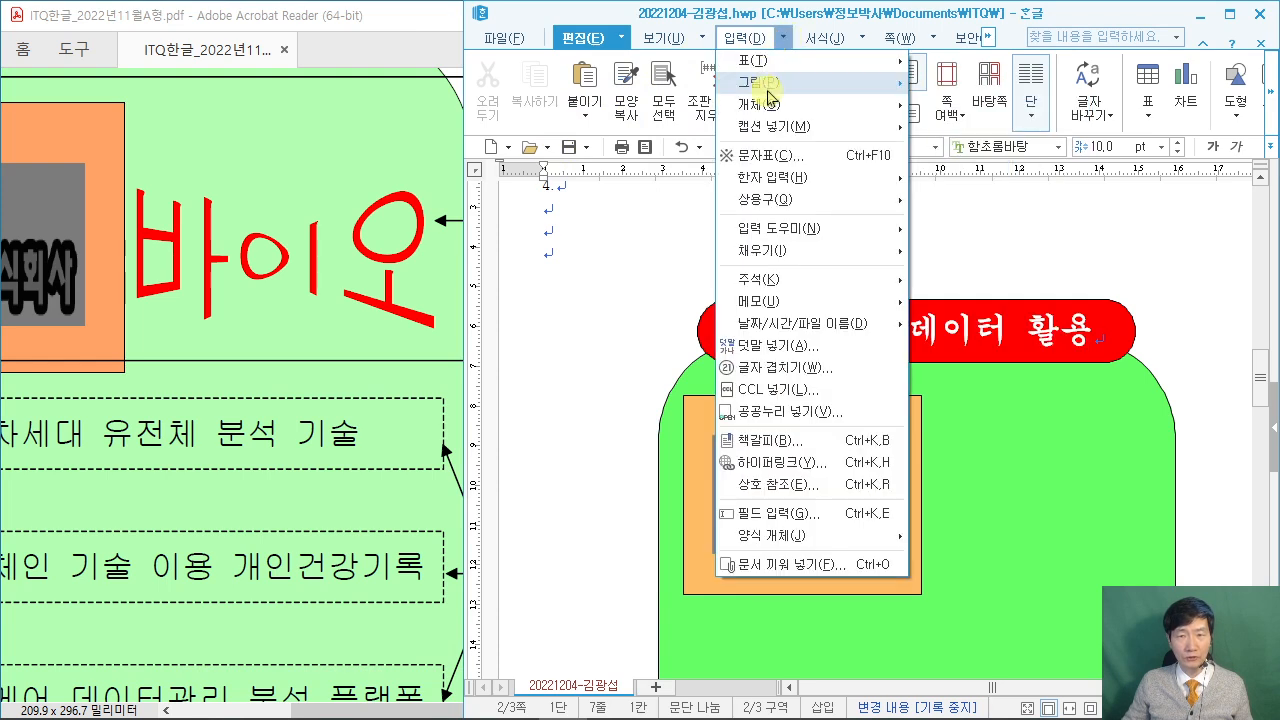
mouse_move(768, 104)
click(935, 128)
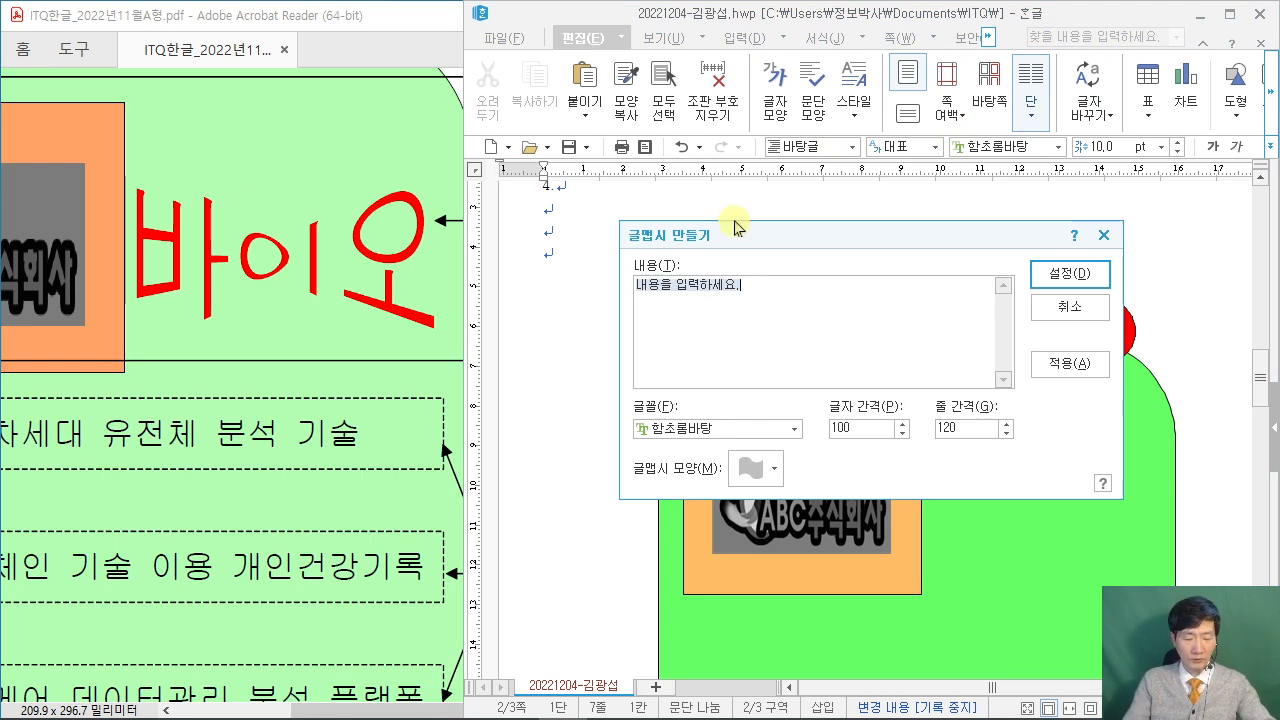
text(바이오)
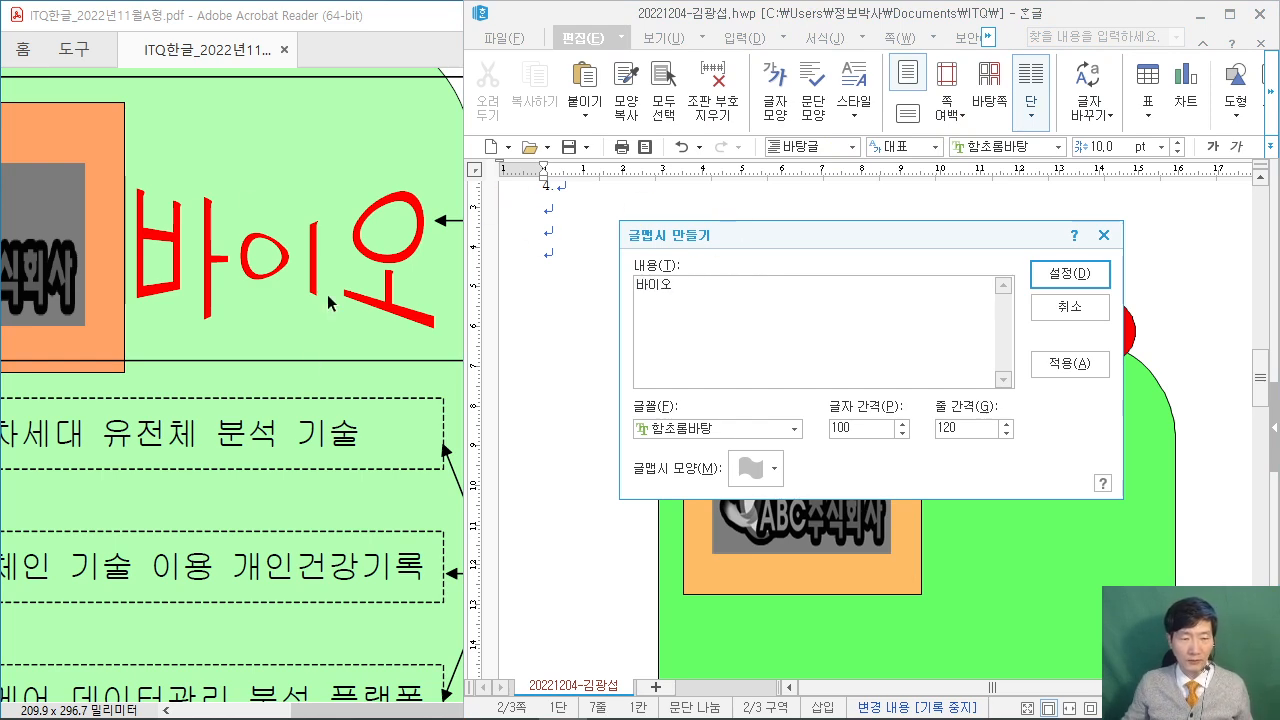
drag(327, 712, 407, 712)
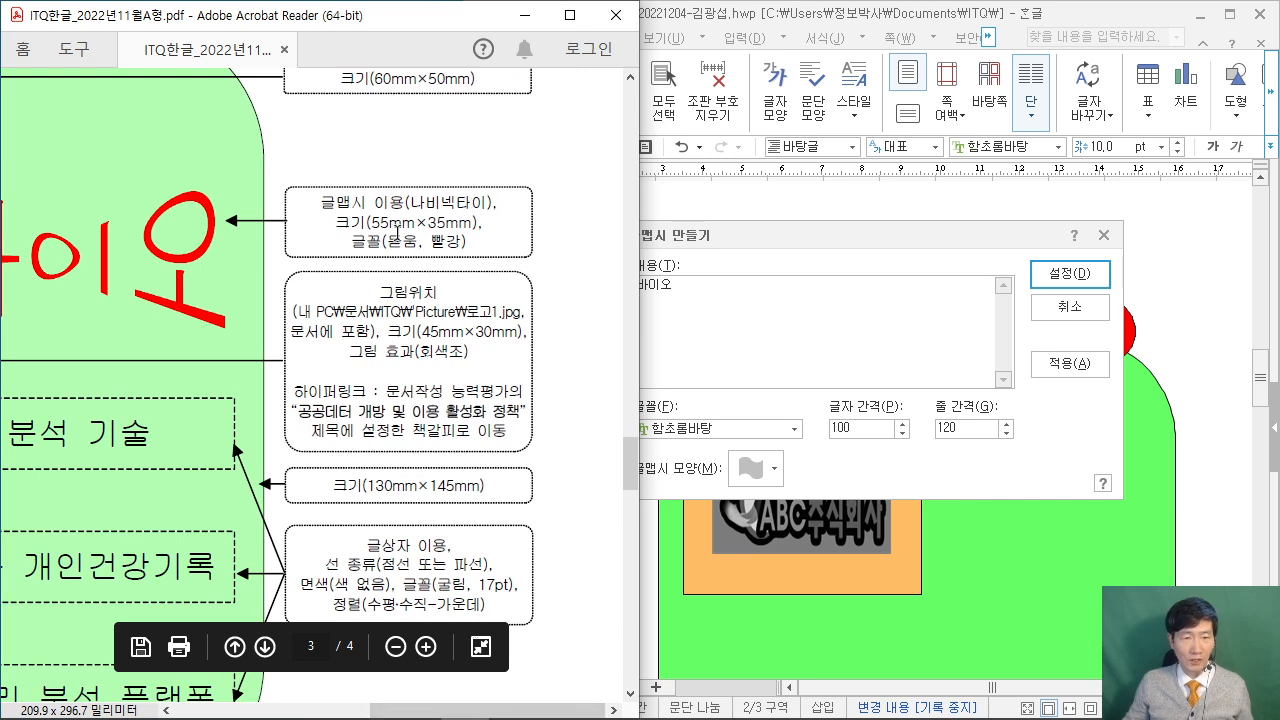
click(723, 366)
Set the text art font to 돋움 and shape to 나비넥타이, then insert it.
click(718, 428)
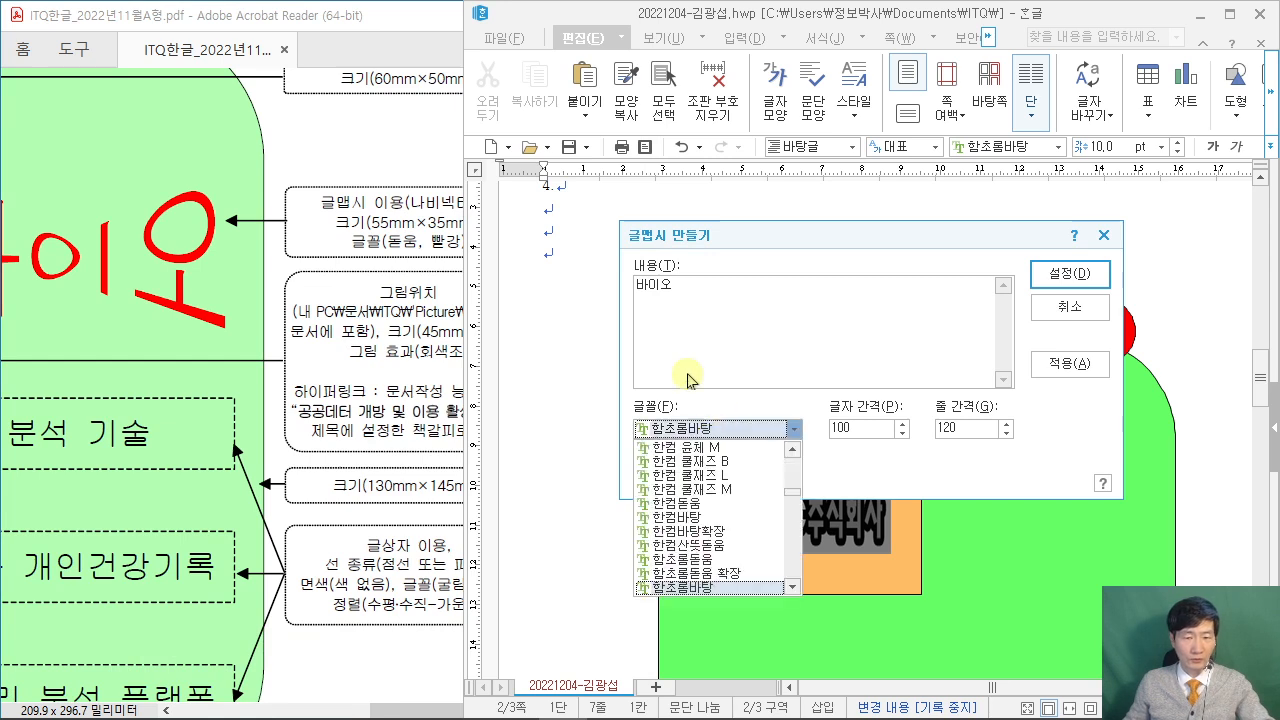
text(돋움)
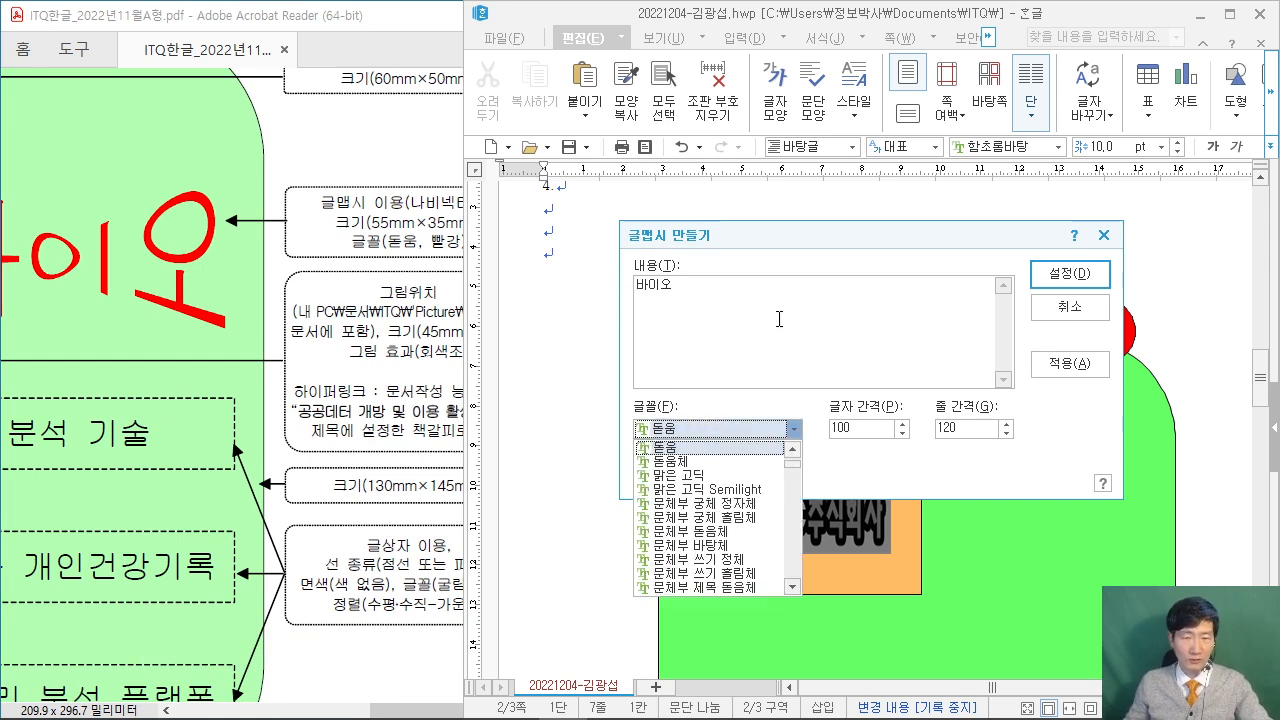
click(779, 318)
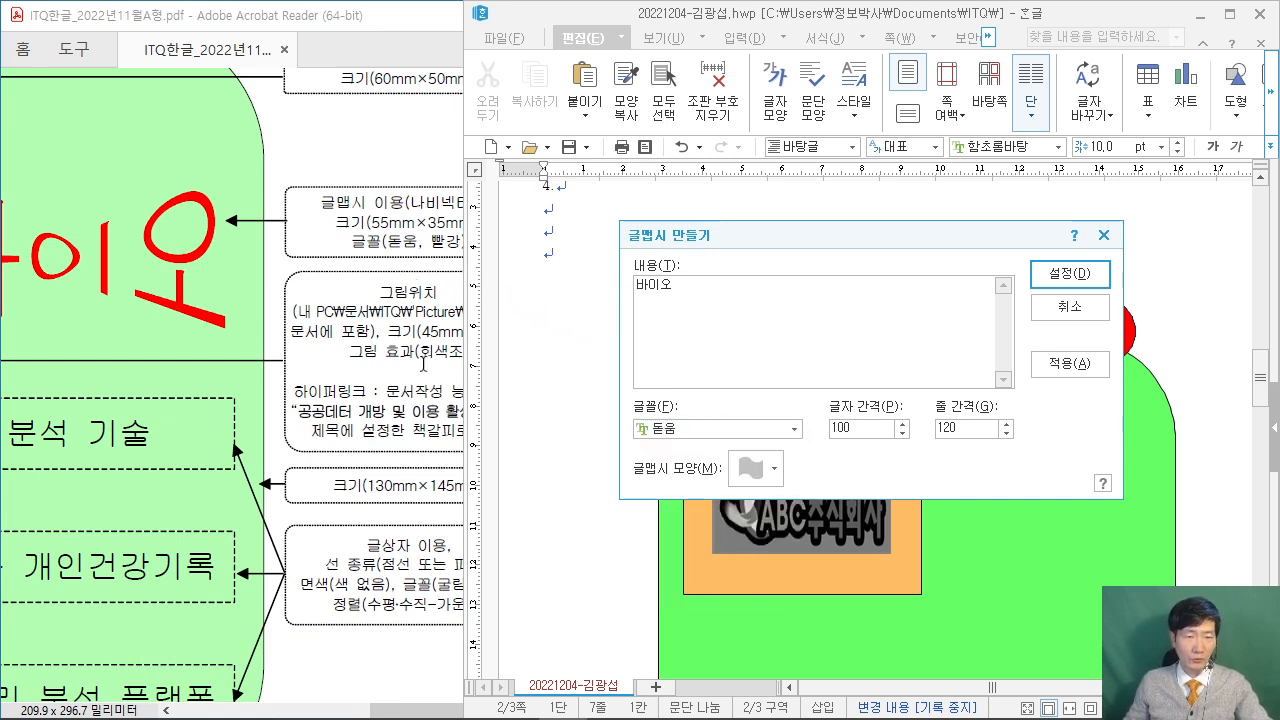
click(345, 700)
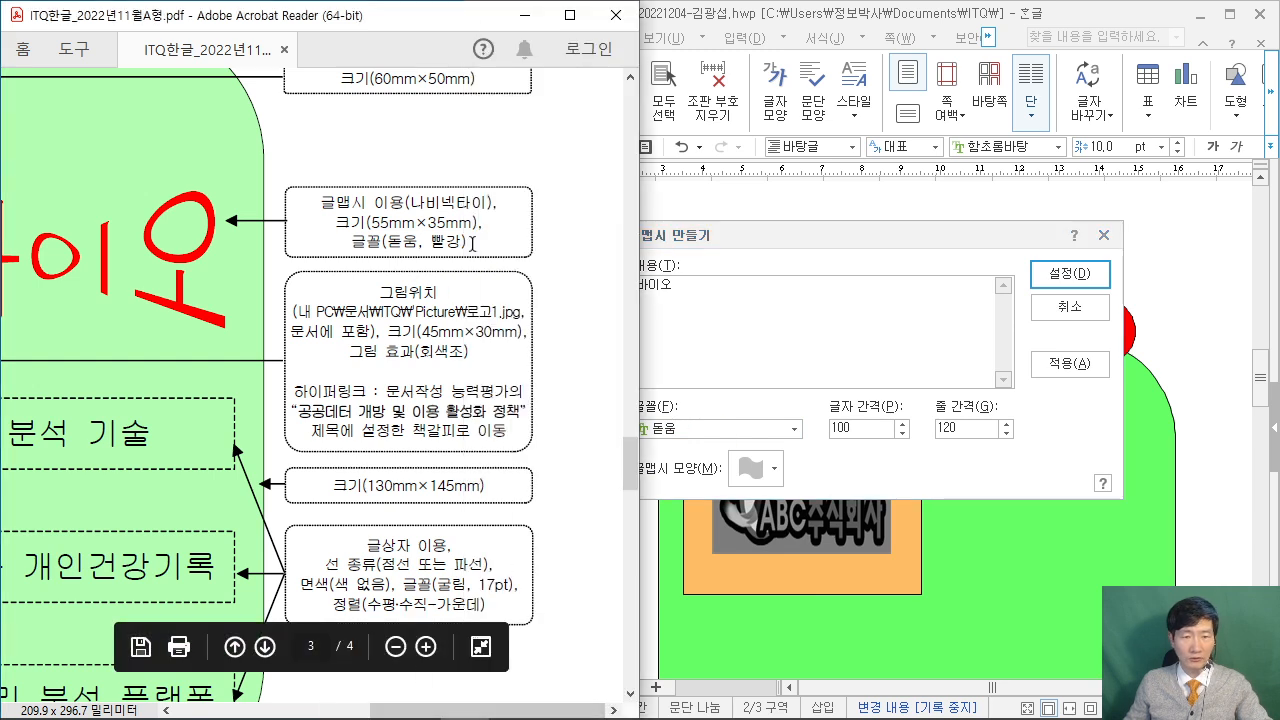
click(764, 307)
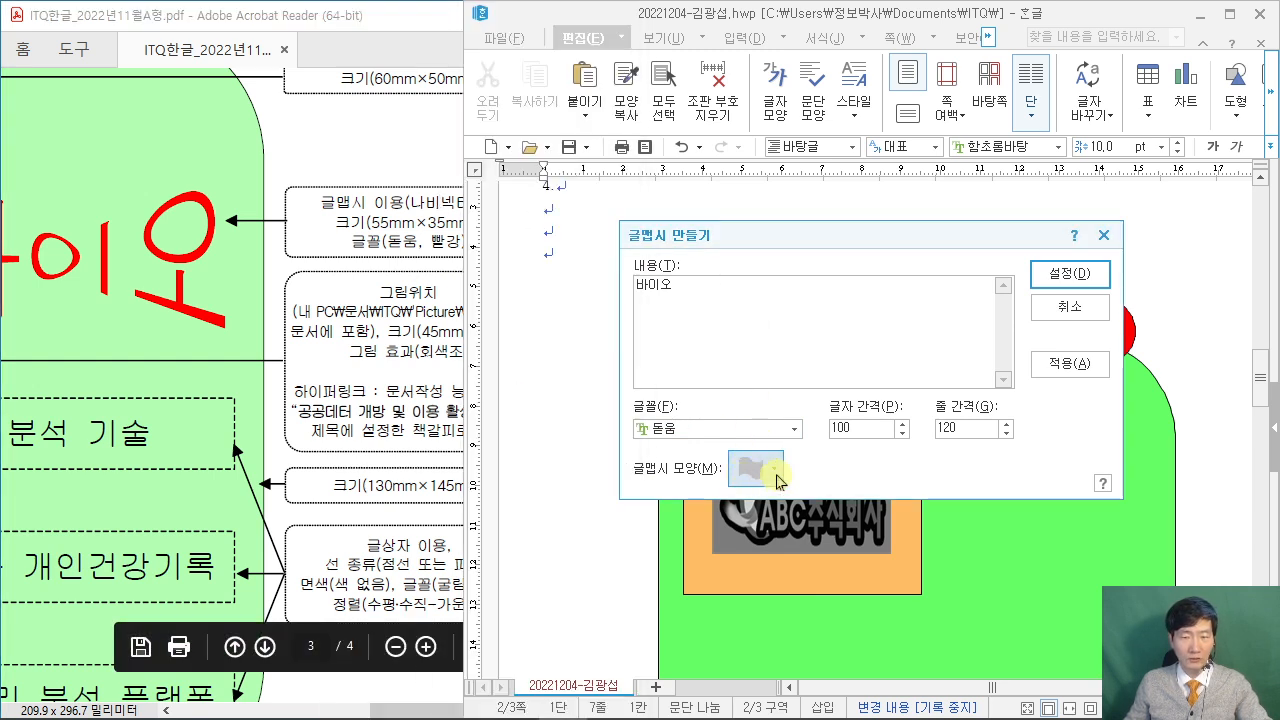
click(752, 468)
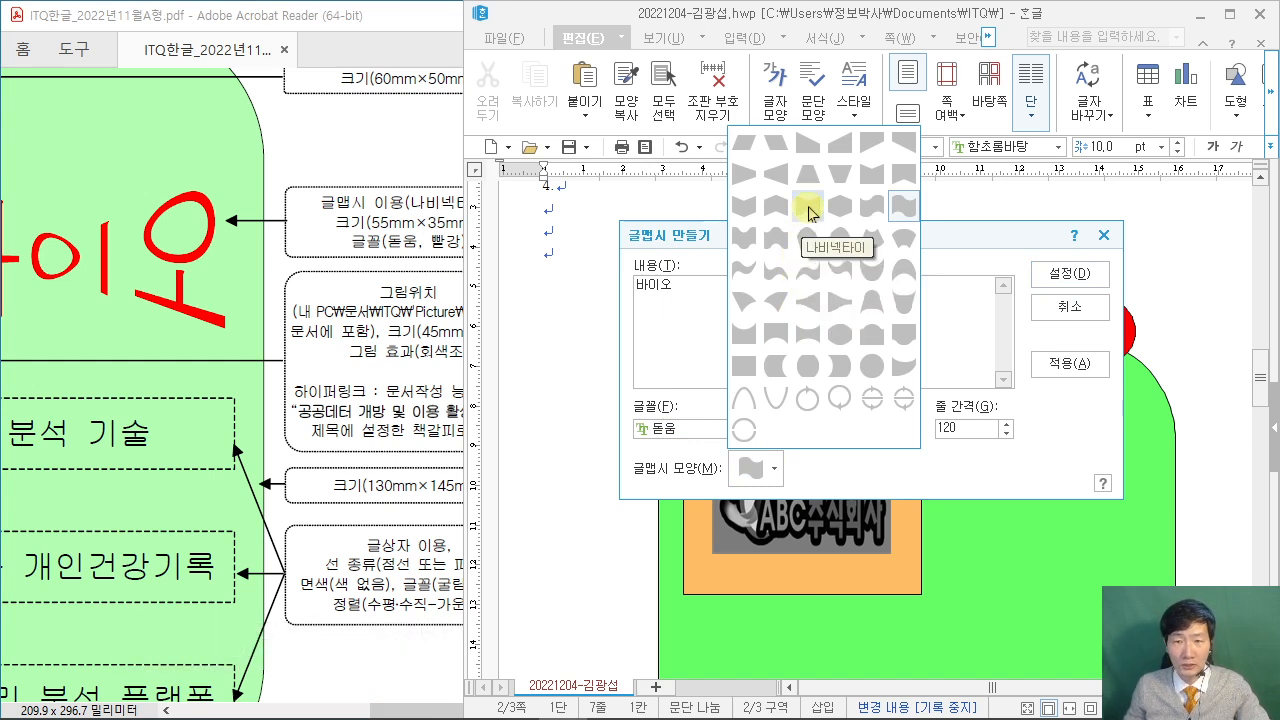
click(809, 211)
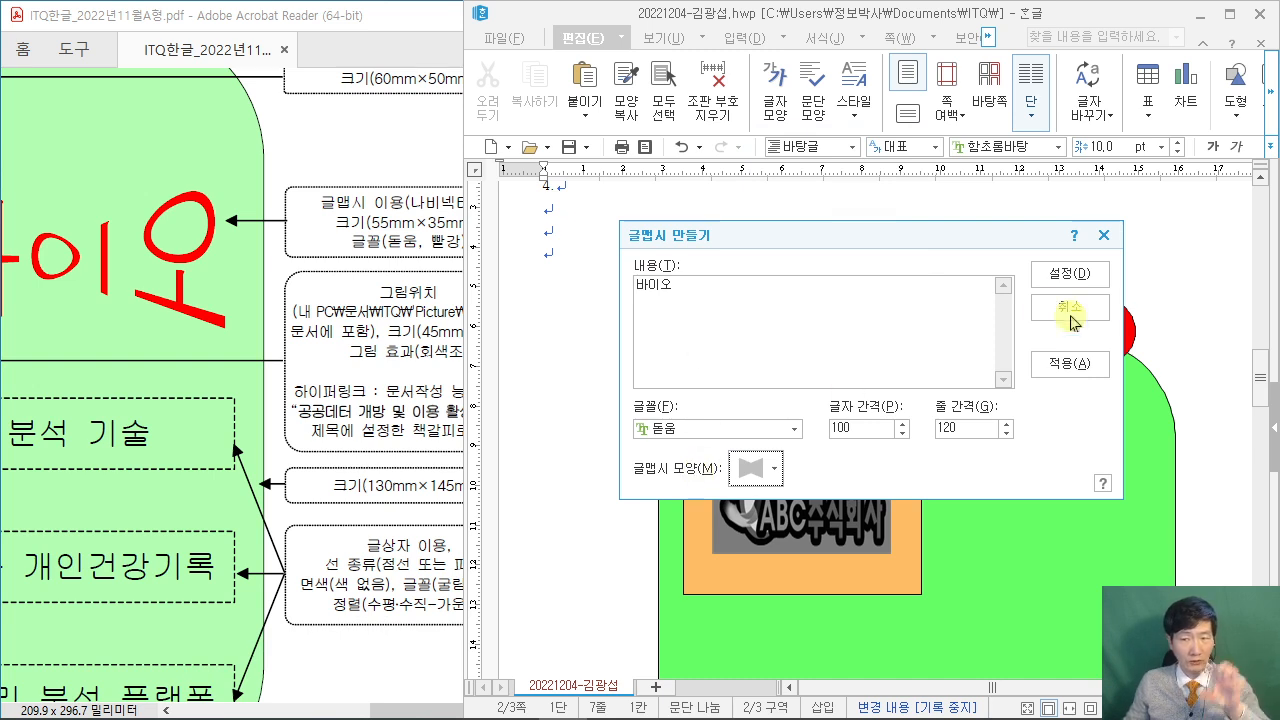
click(1086, 286)
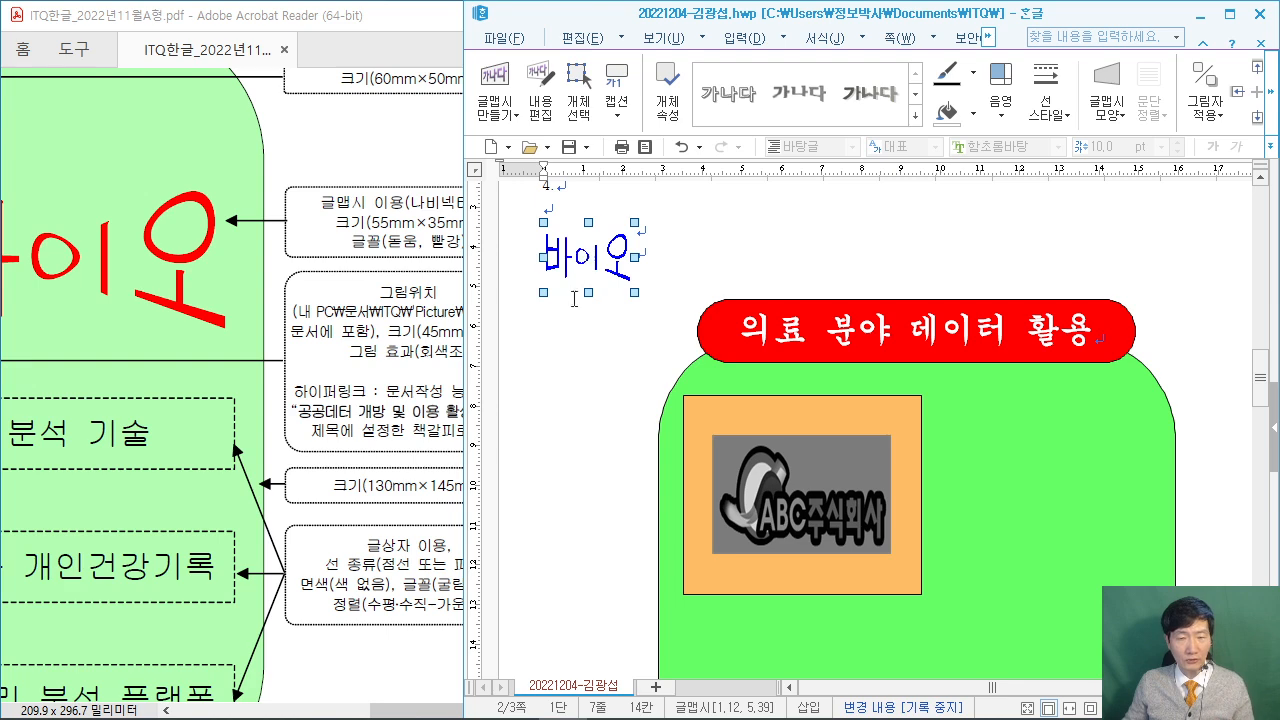
Open the 바이오 text art properties and size it 55 mm wide by 35 mm high.
double_click(607, 258)
drag(620, 207, 778, 95)
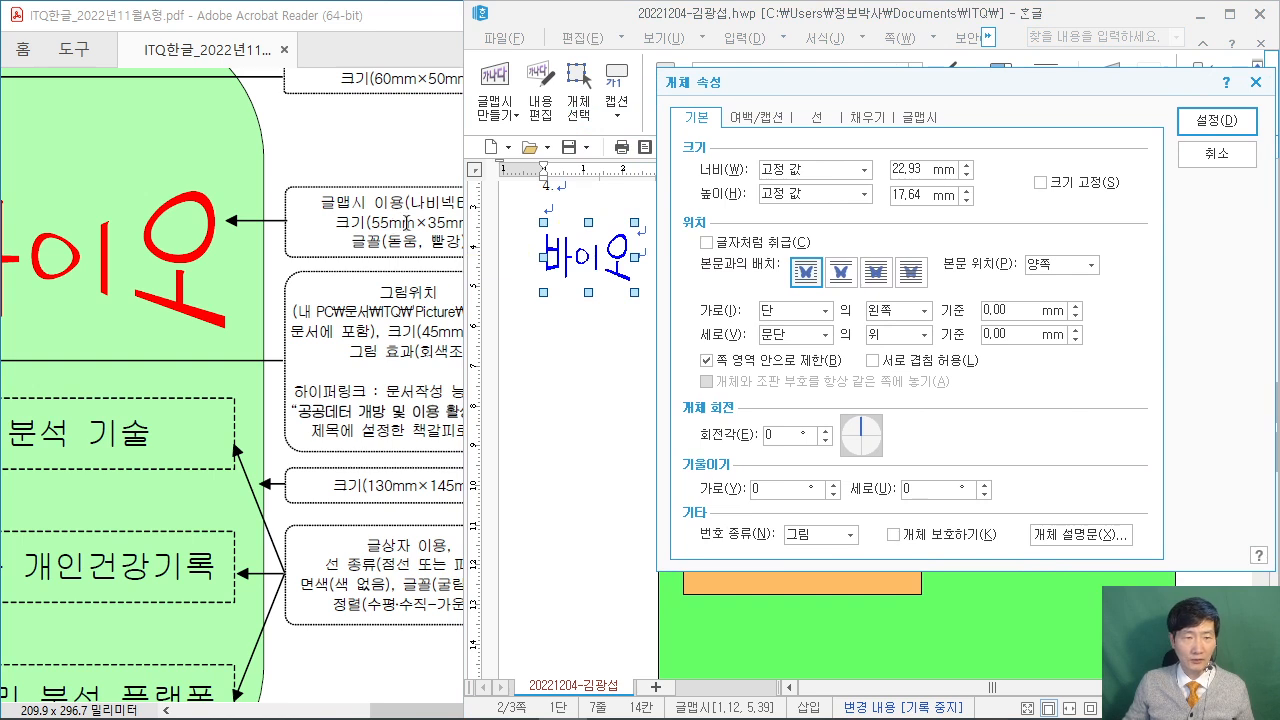
click(405, 708)
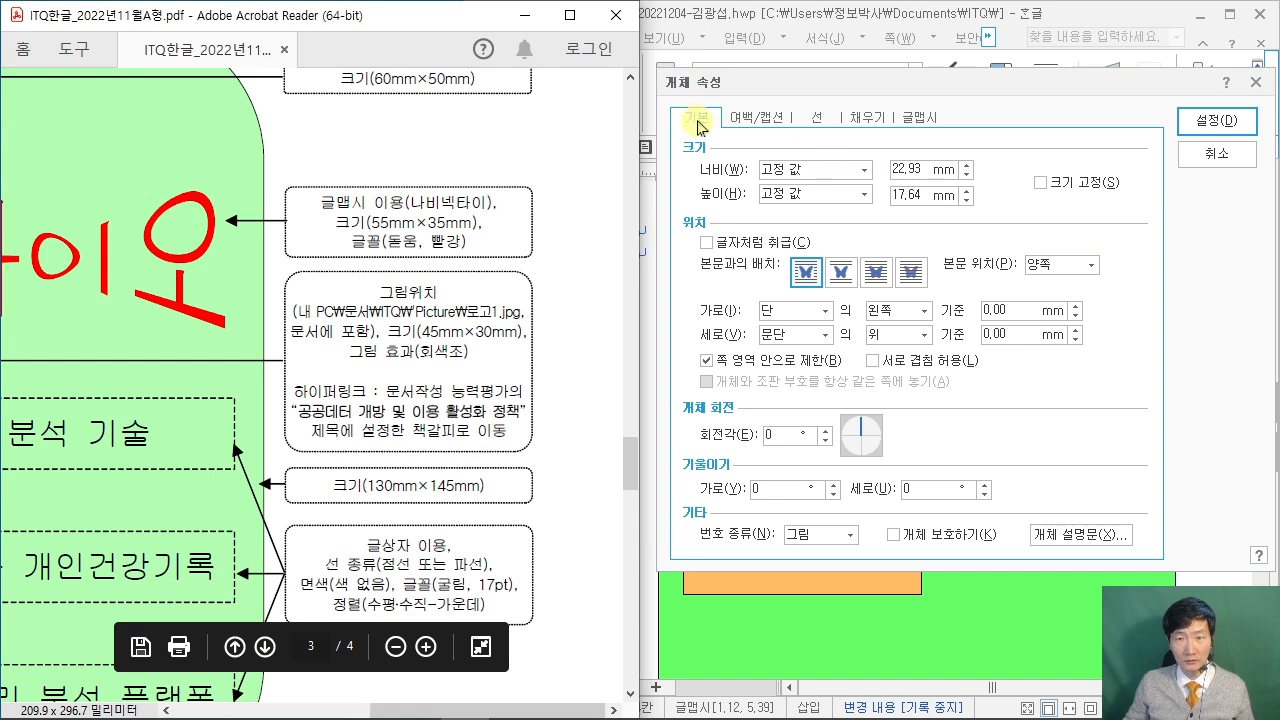
click(911, 168)
drag(928, 168, 806, 173)
text(55)
key(Tab)
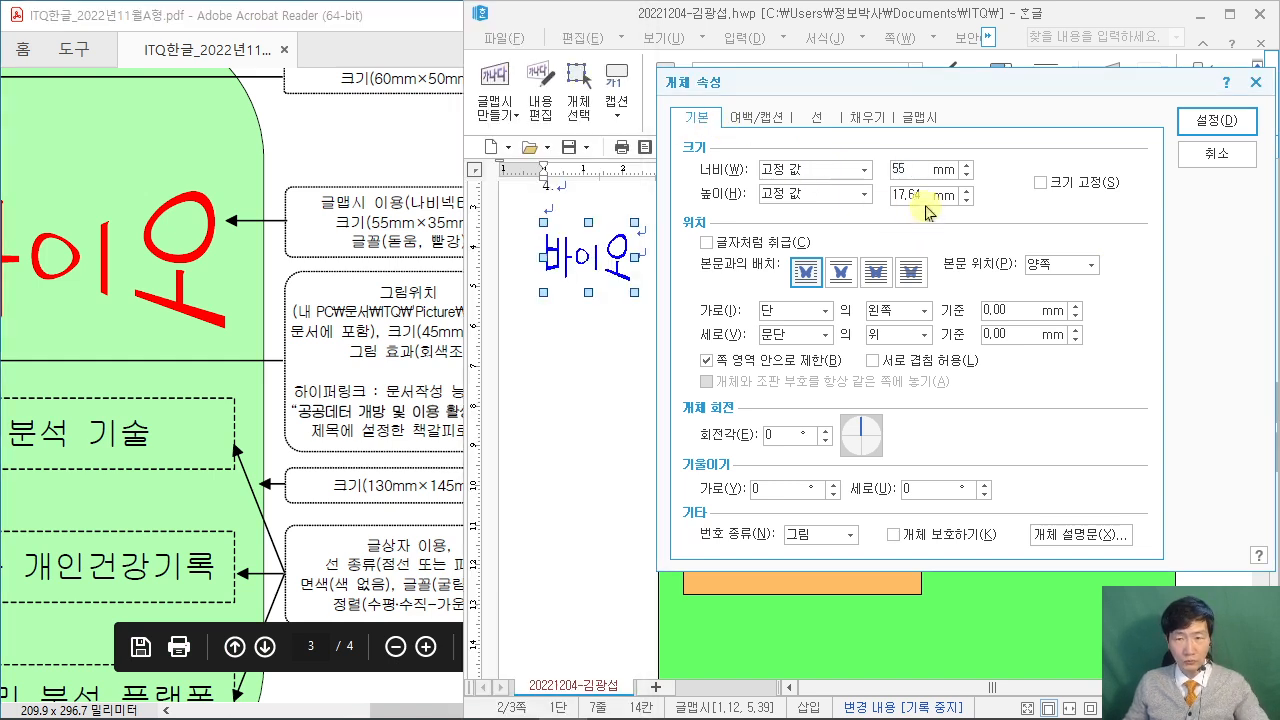
text(35)
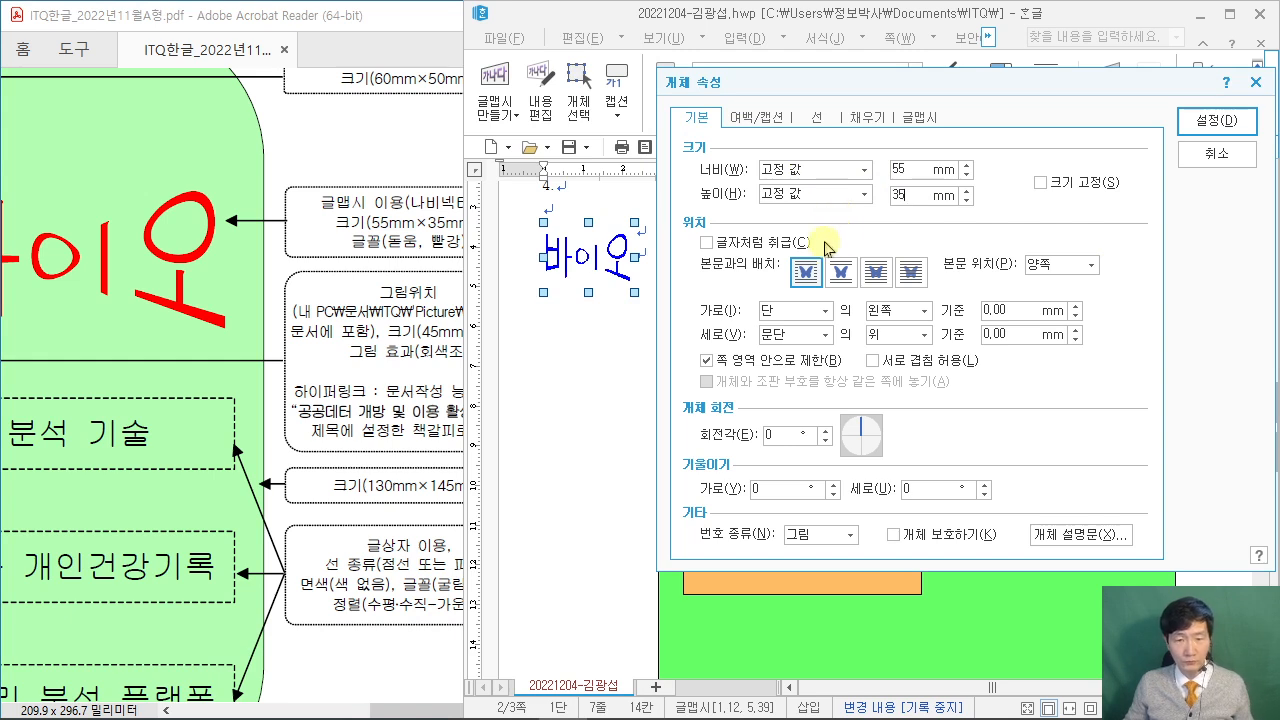
Set the text art's placement to 글 앞으로 (in front of text).
drag(736, 92, 845, 96)
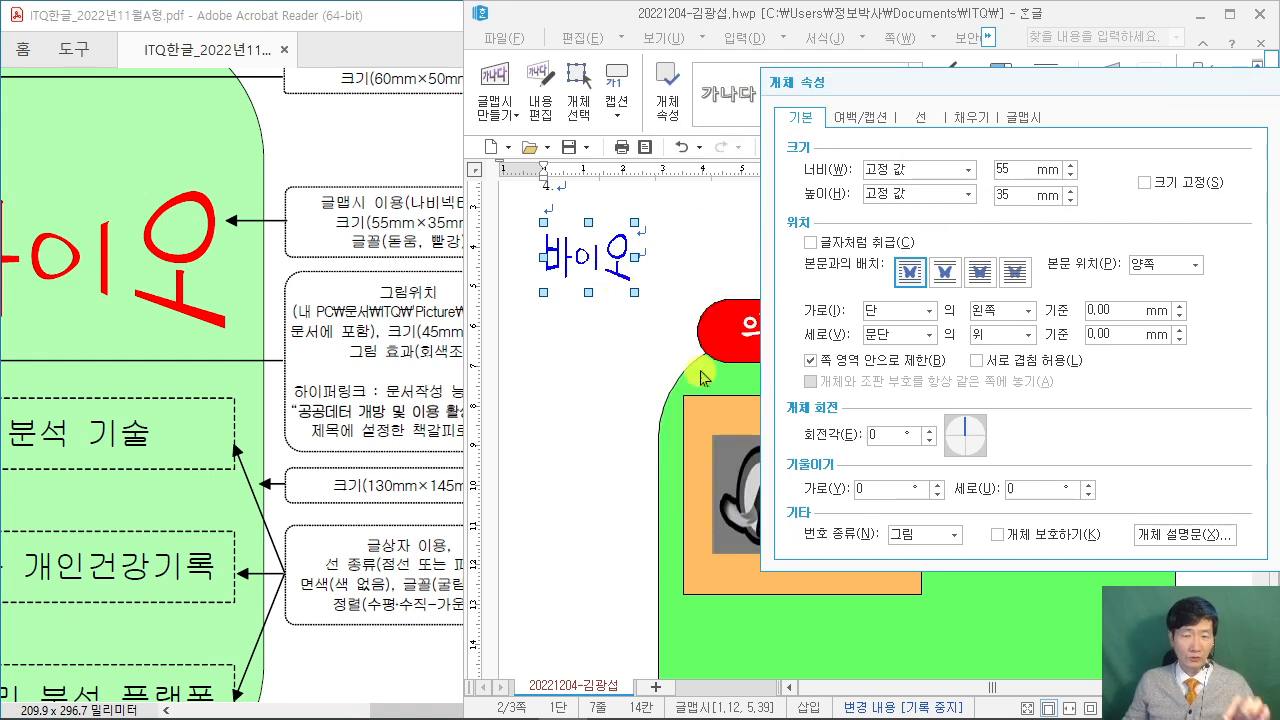
drag(920, 85, 790, 52)
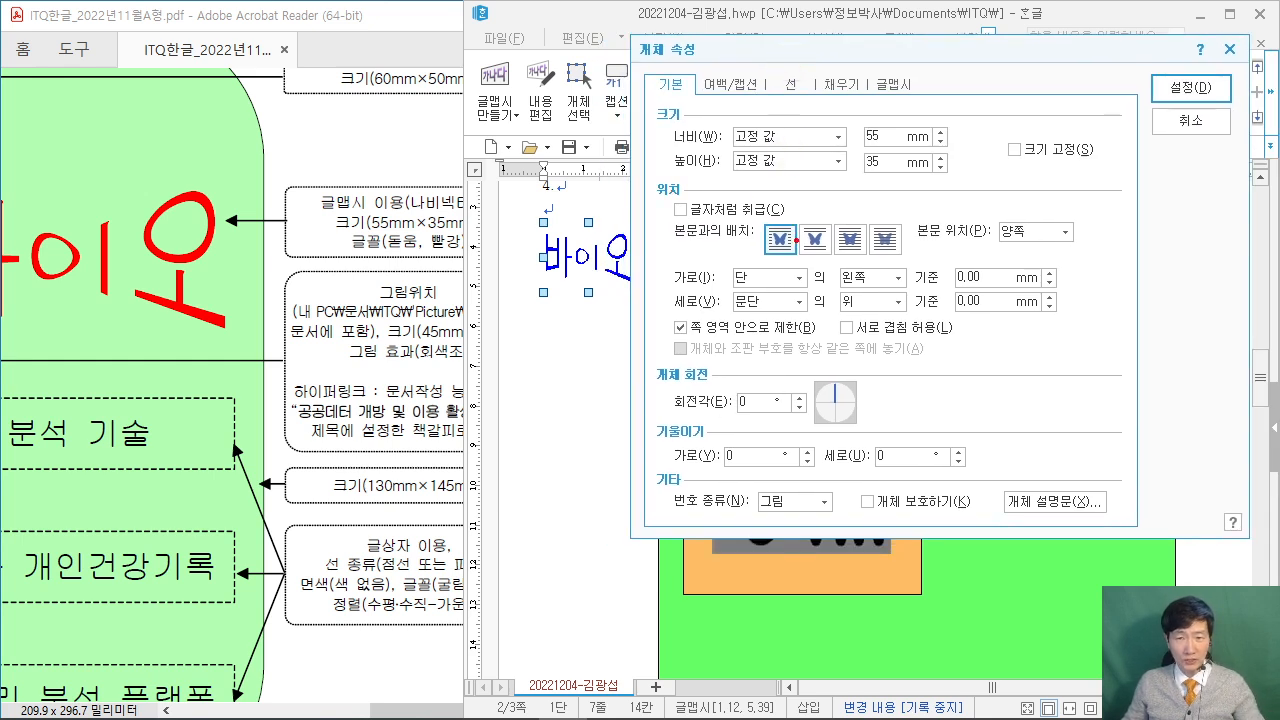
mouse_move(830, 211)
mouse_down()
mouse_move(876, 266)
mouse_move(918, 75)
mouse_move(962, 121)
mouse_up()
key(Escape)
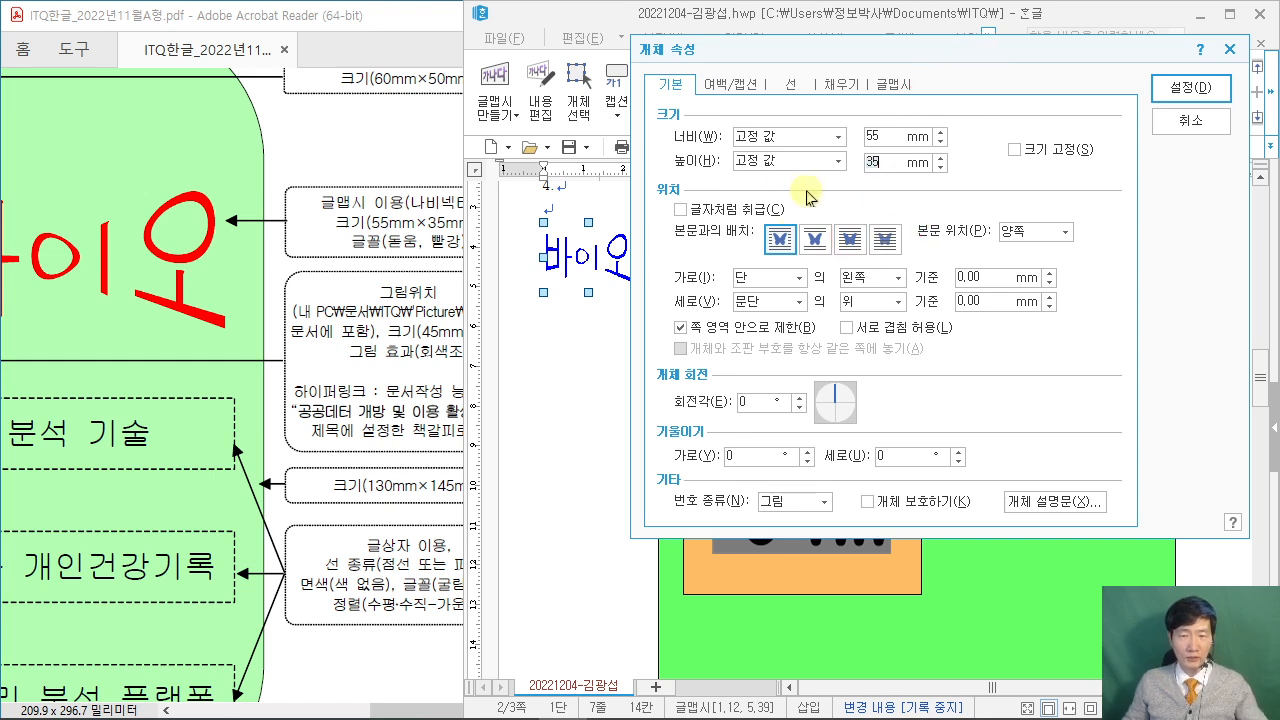
click(849, 238)
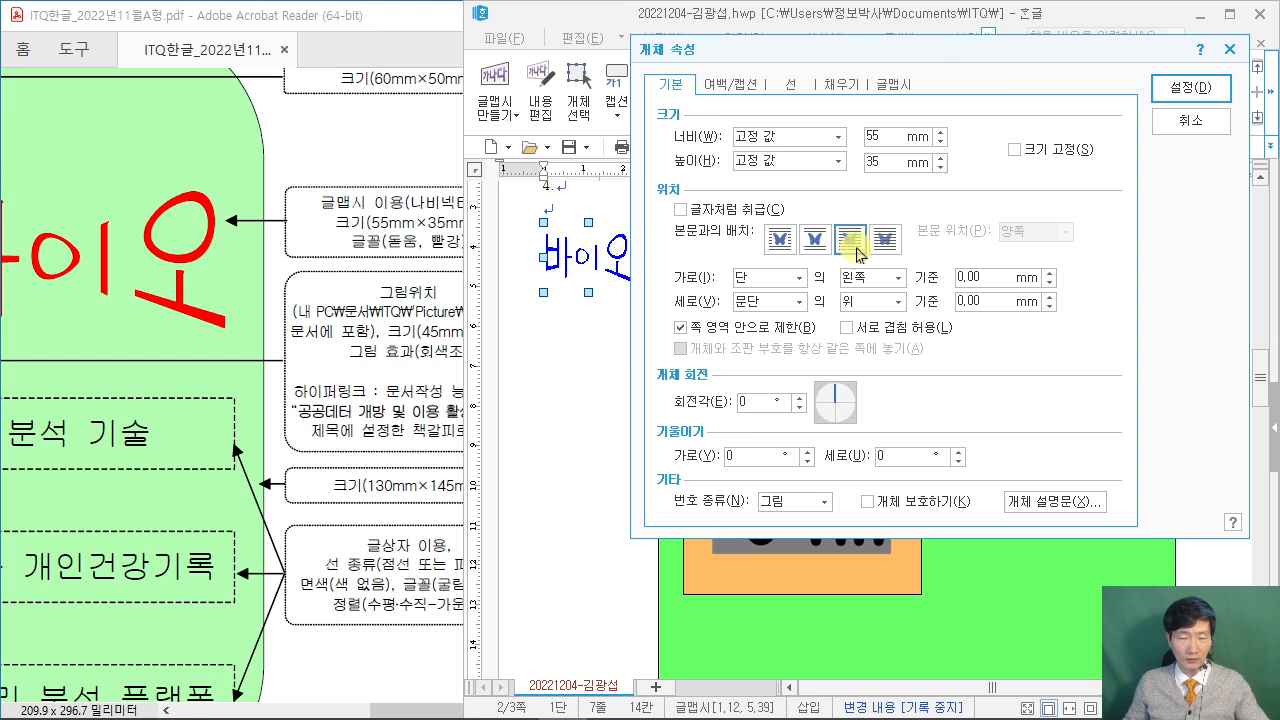
key(ctrl+2)
drag(848, 236, 857, 183)
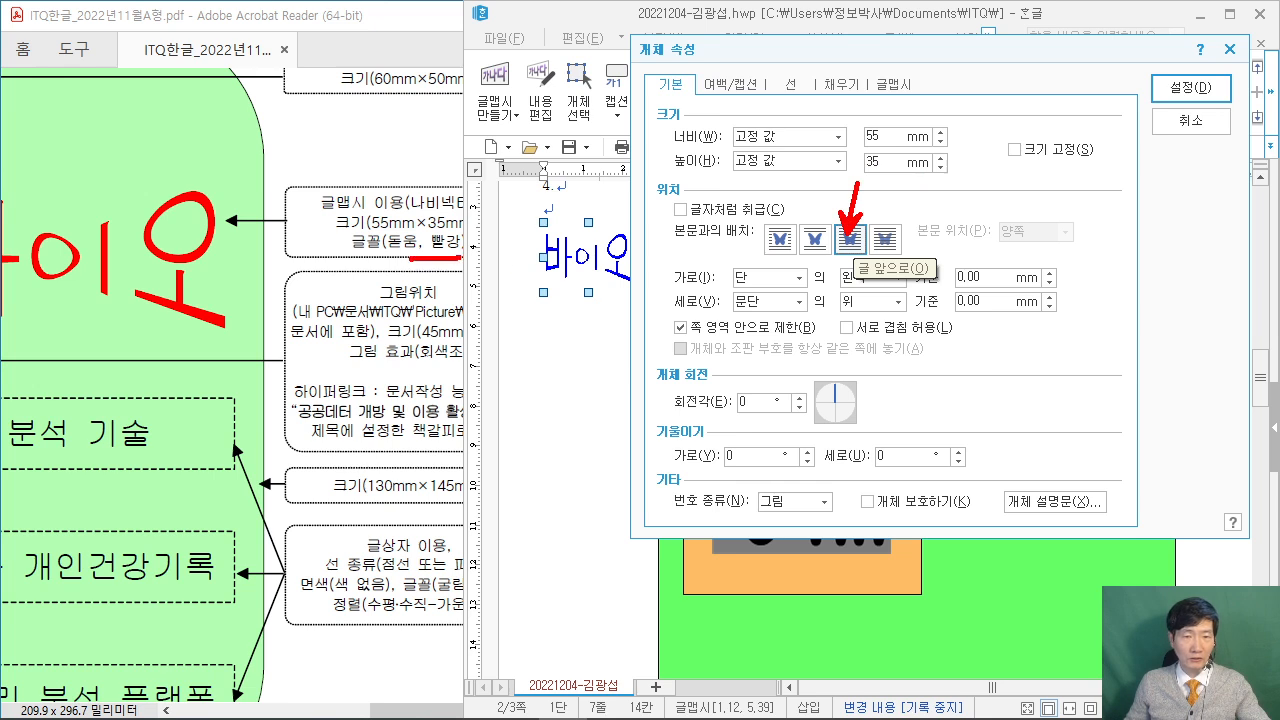
key(Escape)
Give the text art a red fill, apply the settings, and drag it toward the logo box.
click(829, 87)
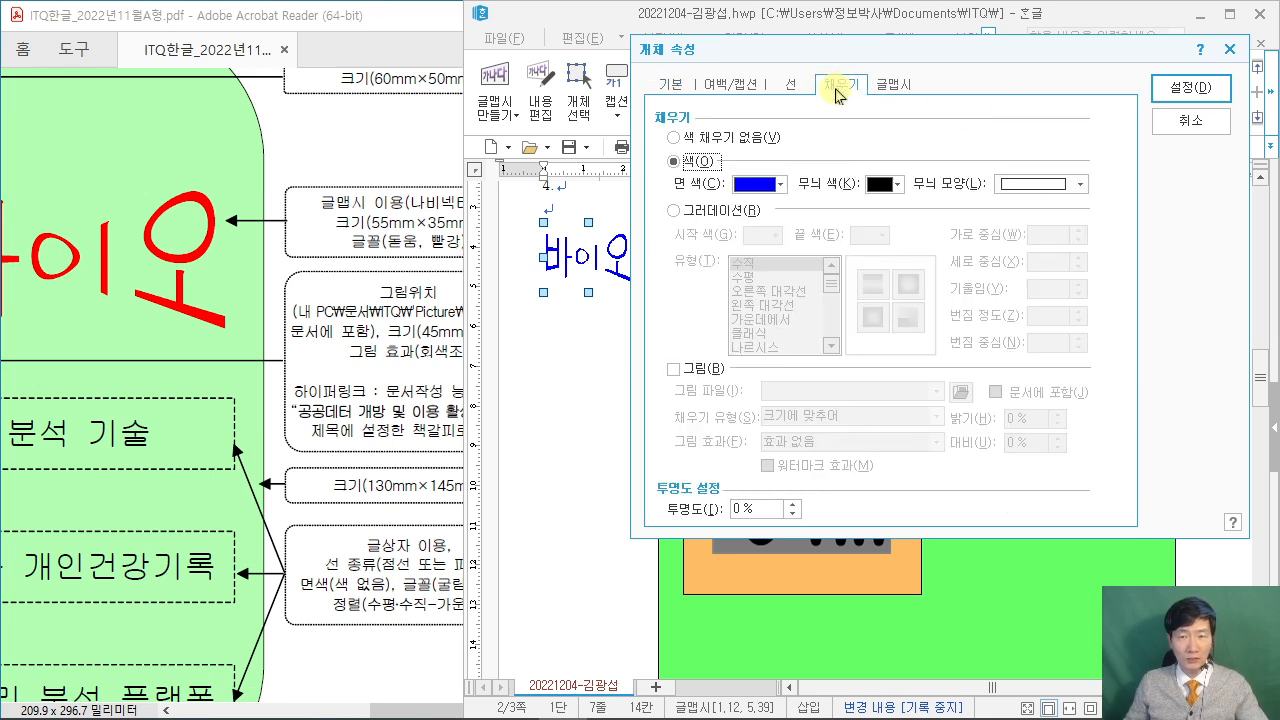
click(768, 184)
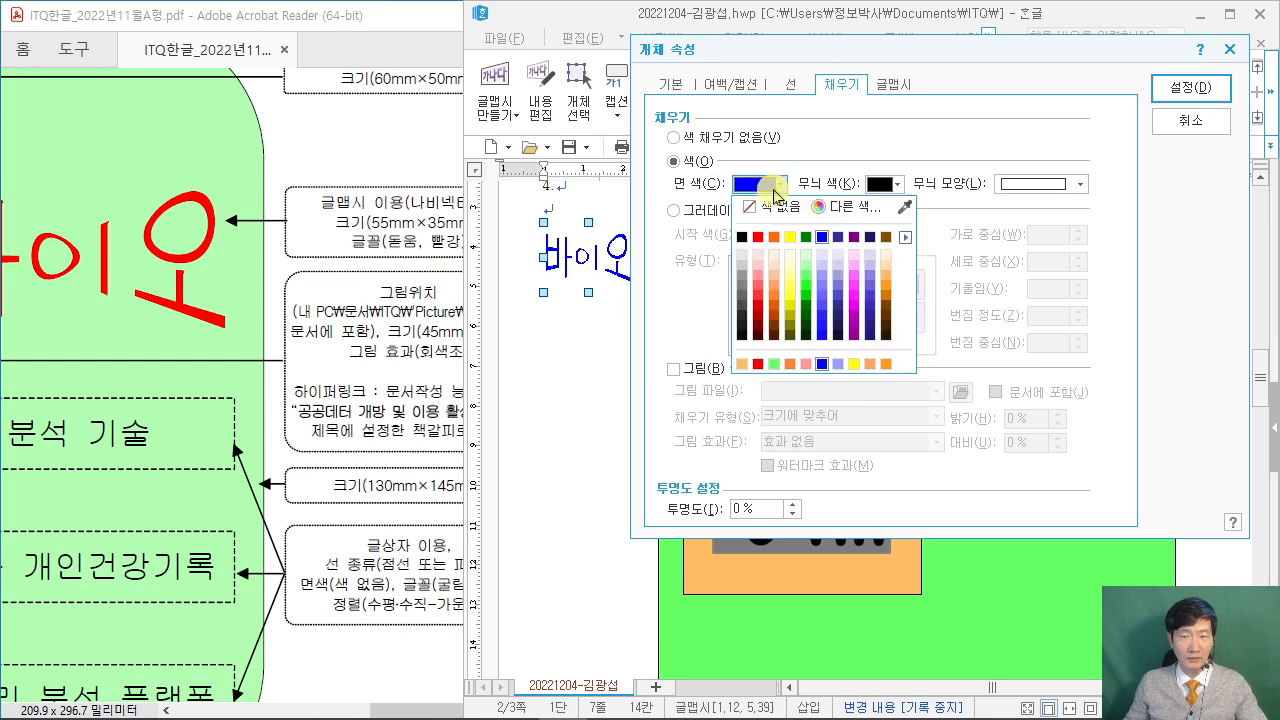
click(758, 364)
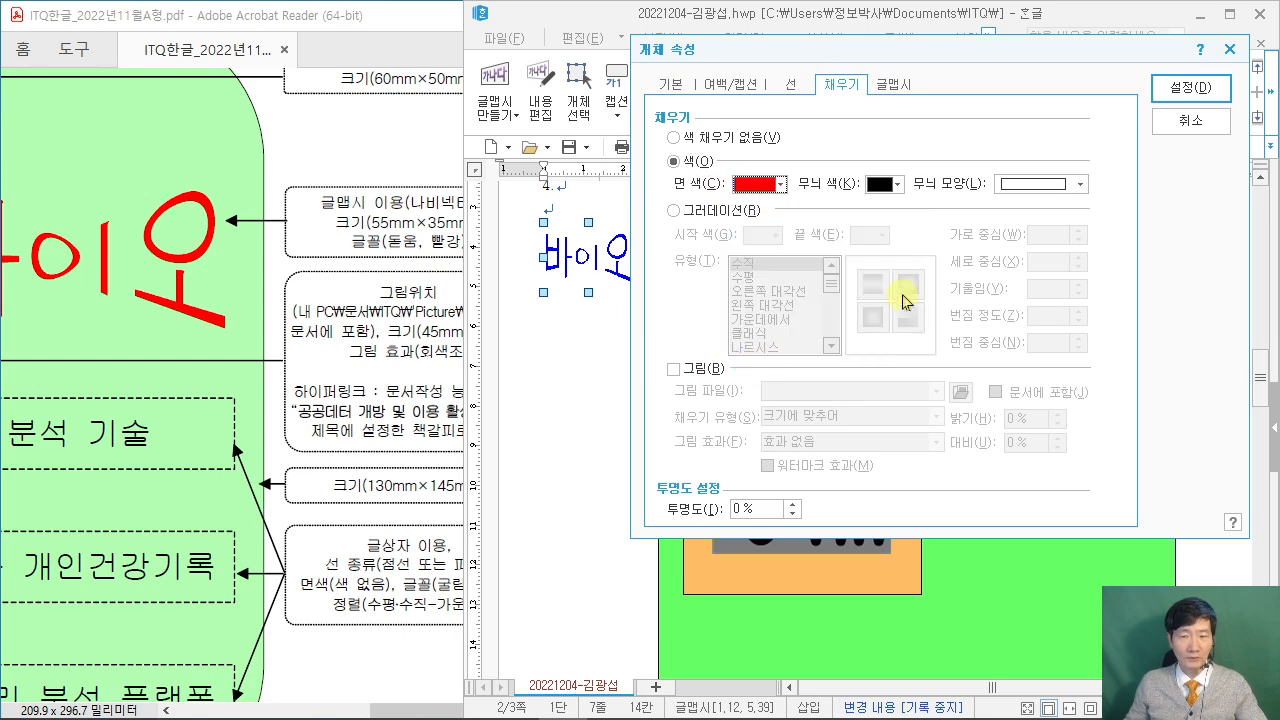
click(1184, 93)
drag(625, 298, 1000, 488)
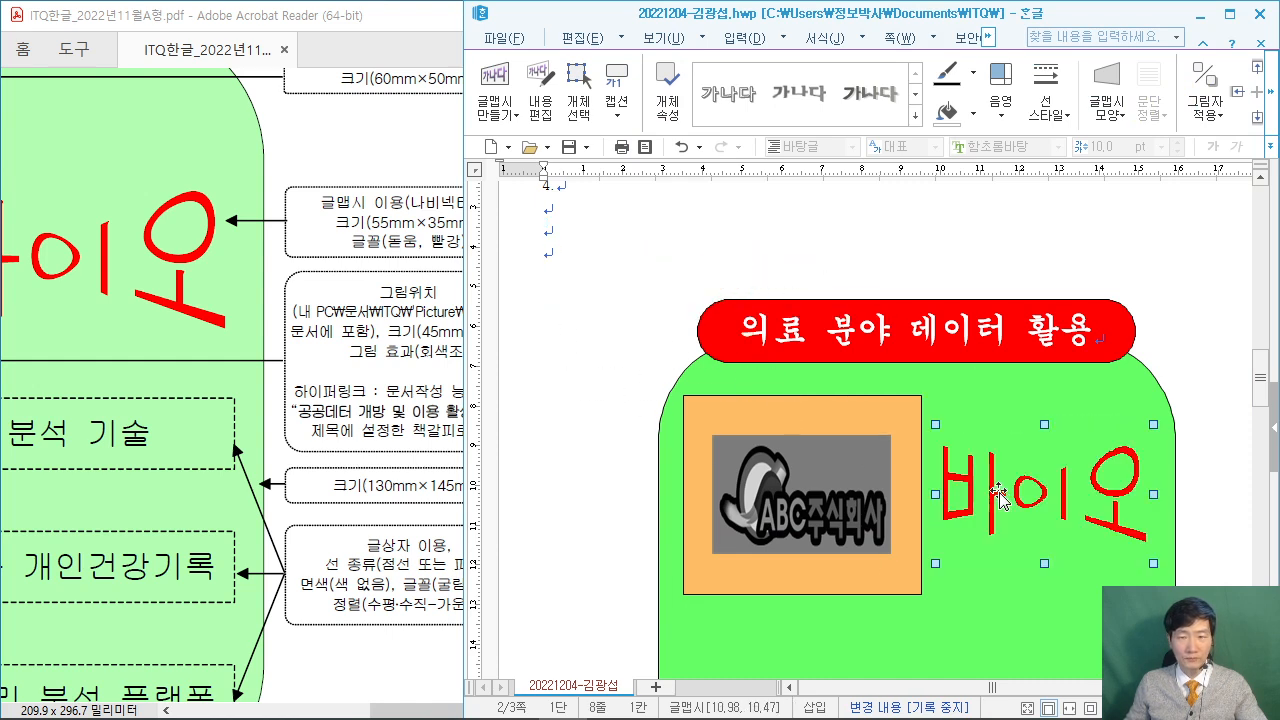
Place the red 바이오 text art right of the orange logo box, check the PDF, and deselect it.
drag(400, 710, 305, 710)
mouse_move(1045, 497)
mouse_down()
mouse_move(1026, 493)
mouse_move(1050, 487)
mouse_up()
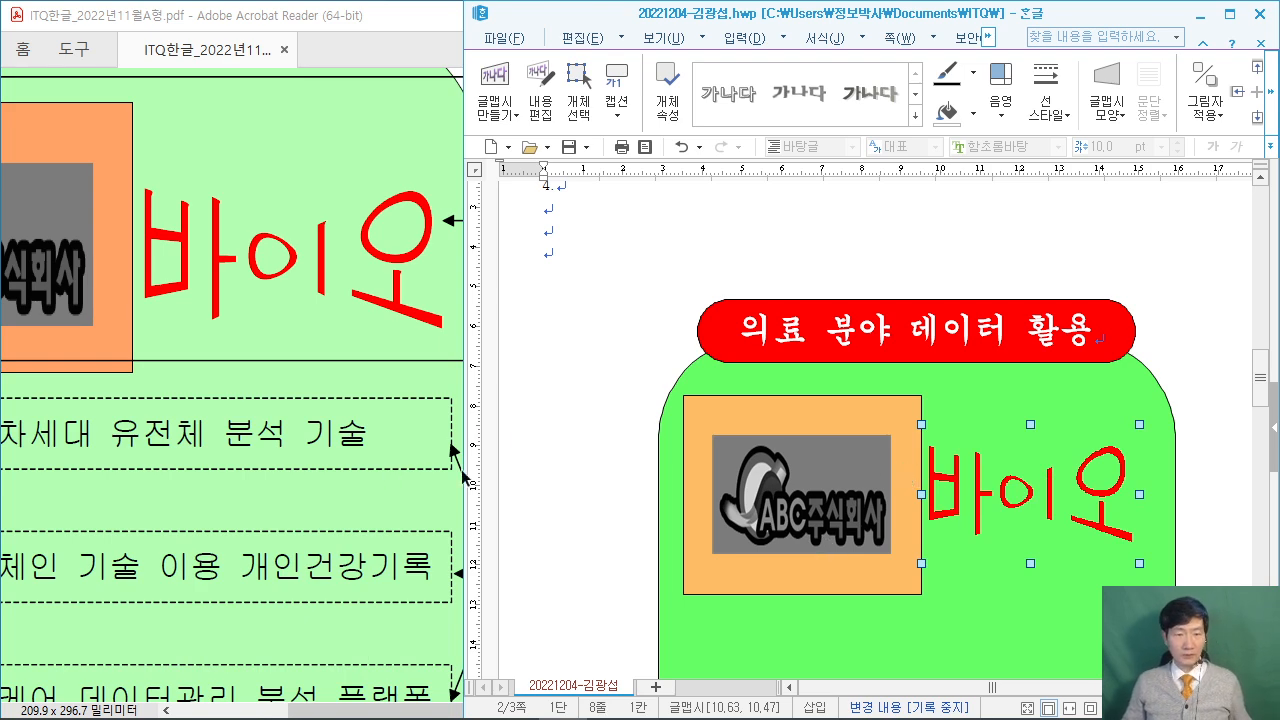
click(341, 135)
scroll(341, 135, down, 3)
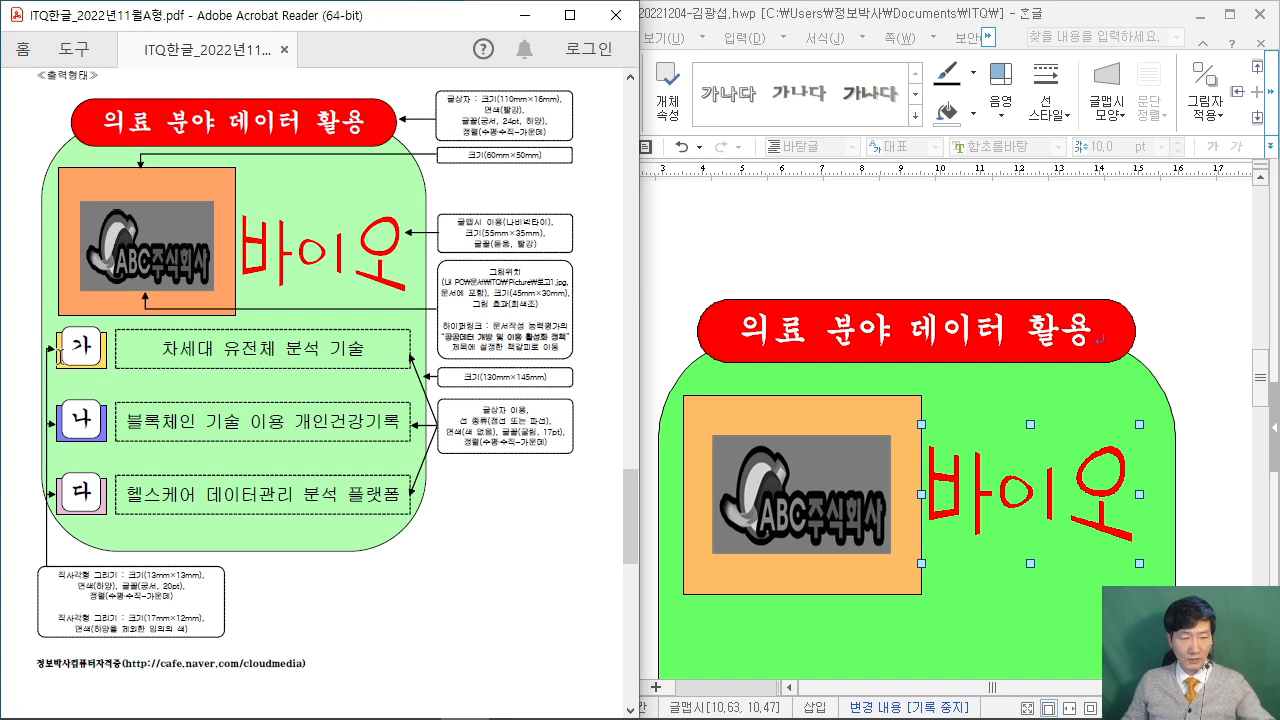
drag(13, 308, 436, 380)
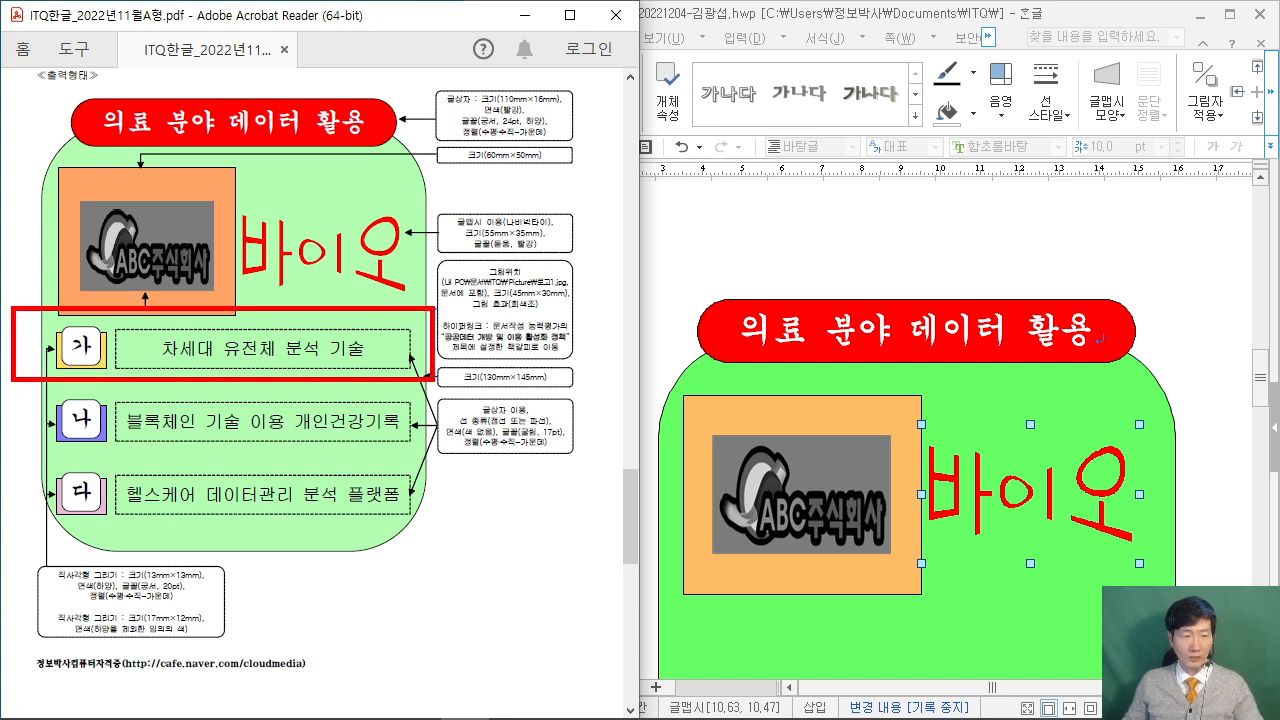
drag(120, 378, 96, 512)
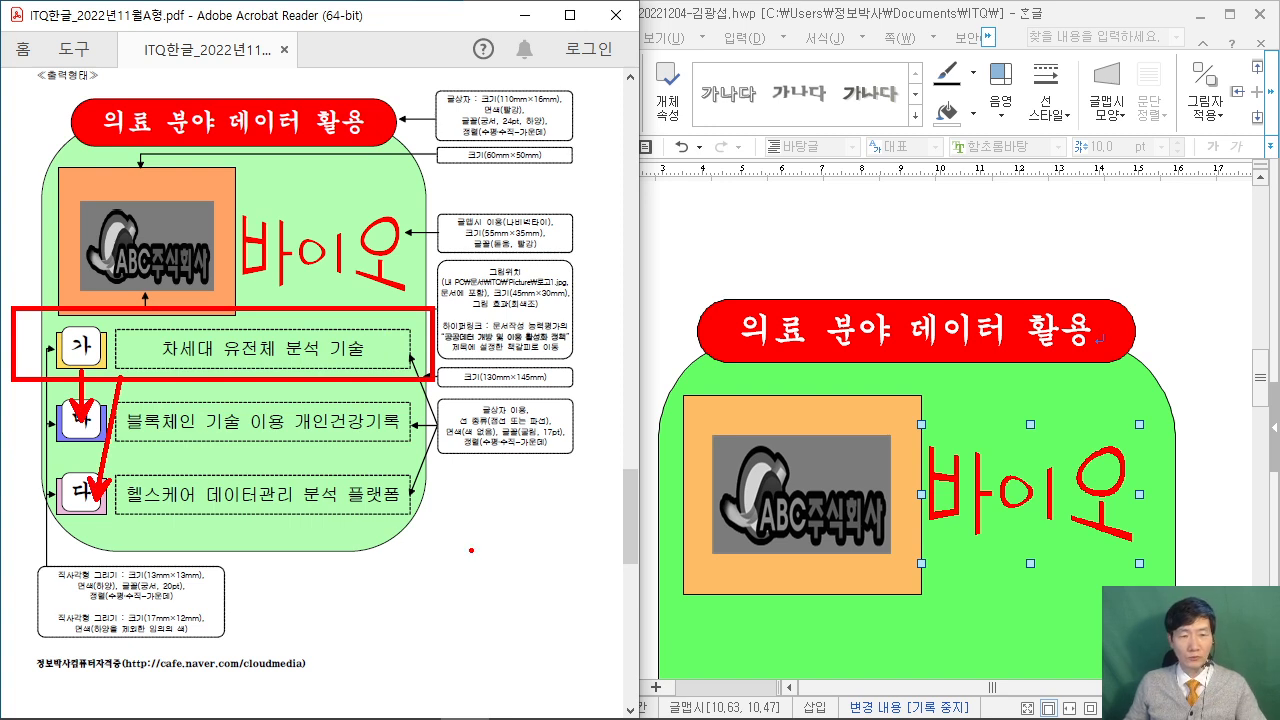
key(Escape)
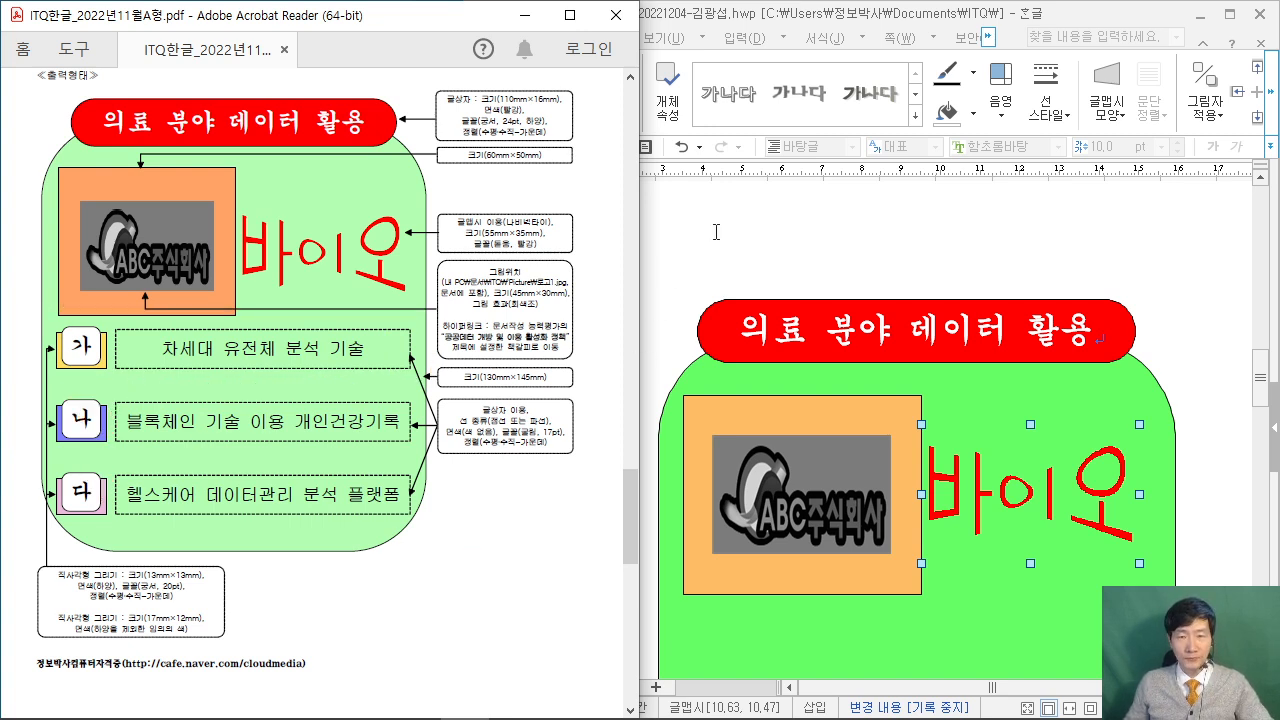
click(715, 232)
scroll(653, 340, down, 3)
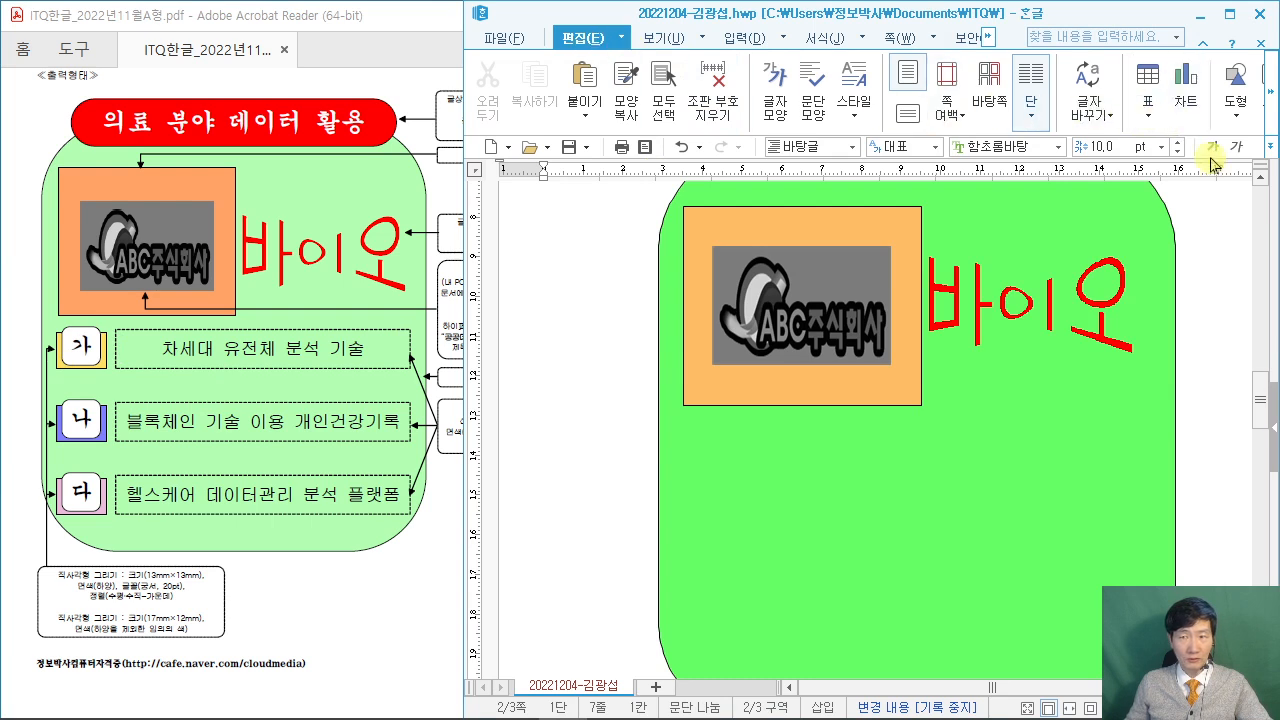
Draw a small rectangle and open its size properties, checking the reference PDF.
click(1232, 102)
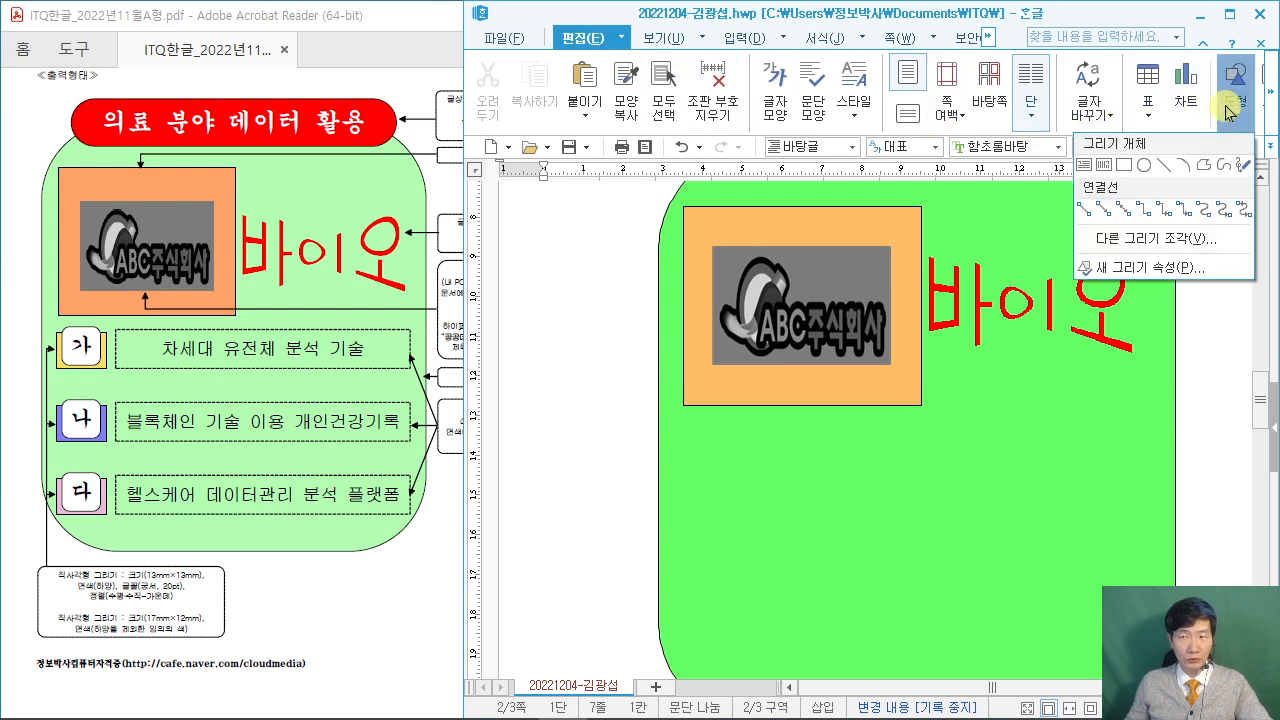
click(1126, 166)
drag(534, 451, 605, 495)
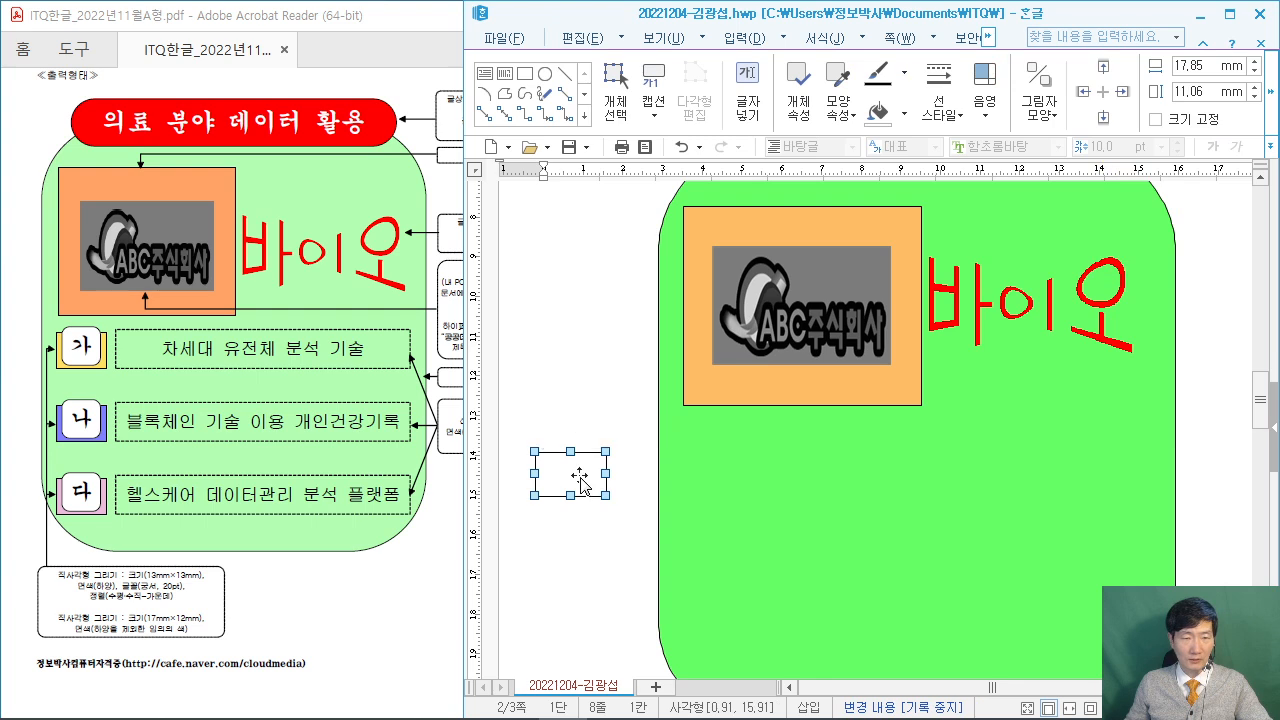
double_click(580, 484)
click(560, 200)
mouse_move(641, 172)
mouse_down()
mouse_move(780, 130)
mouse_move(778, 108)
mouse_up()
click(176, 466)
key(super+Left)
scroll(257, 614, up, 2)
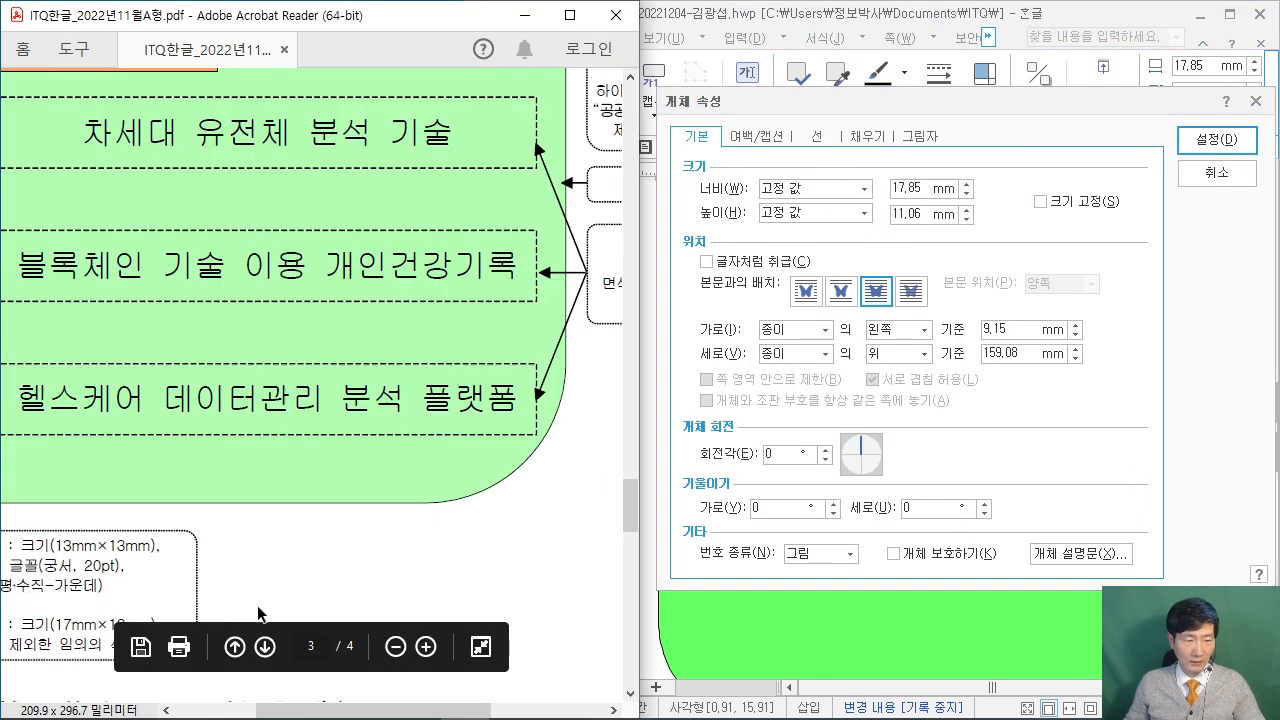
drag(328, 702, 237, 702)
scroll(192, 462, down, 3)
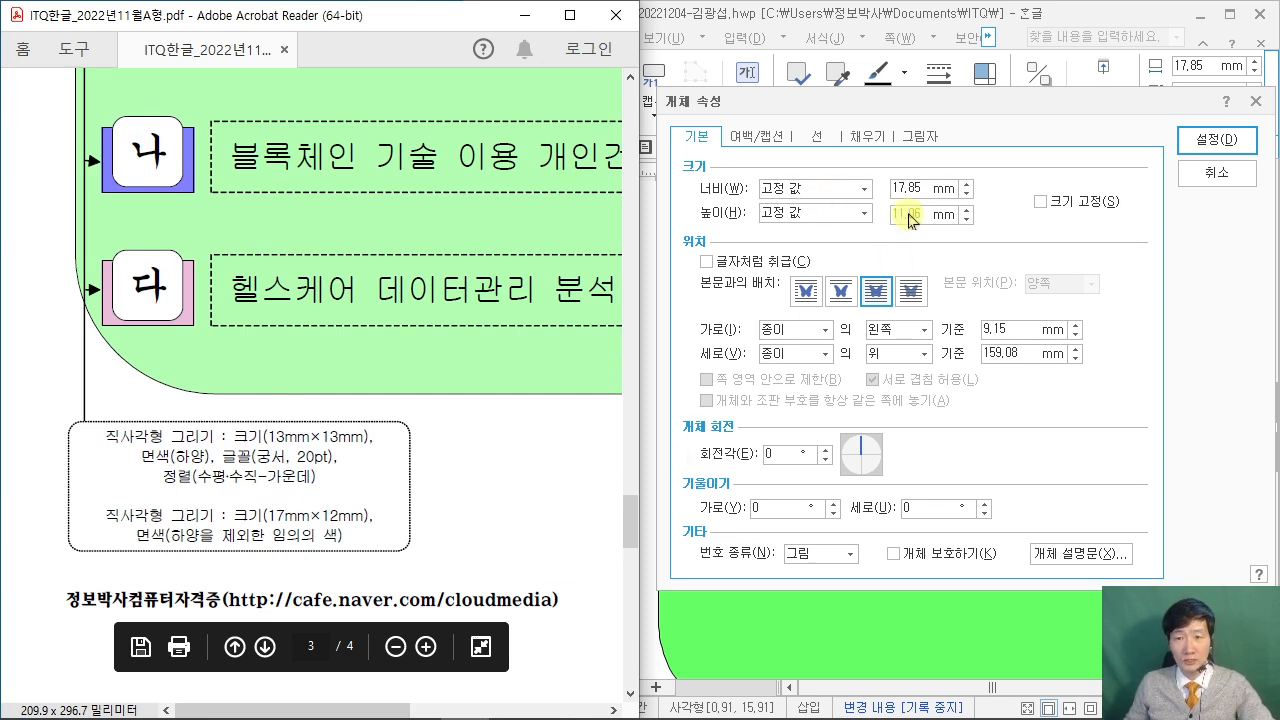
Set the rectangle to 17 mm wide and 12 mm high.
double_click(928, 185)
text(12)
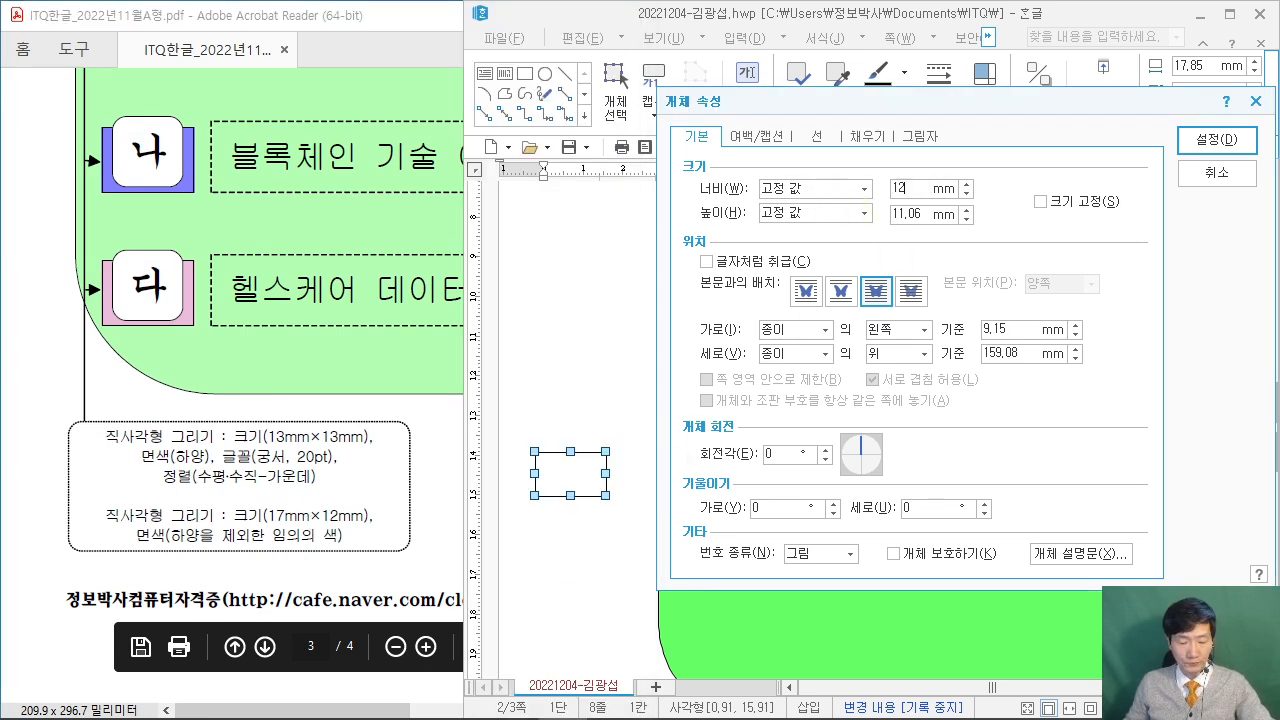
key(BackSpace)
text(7)
double_click(900, 214)
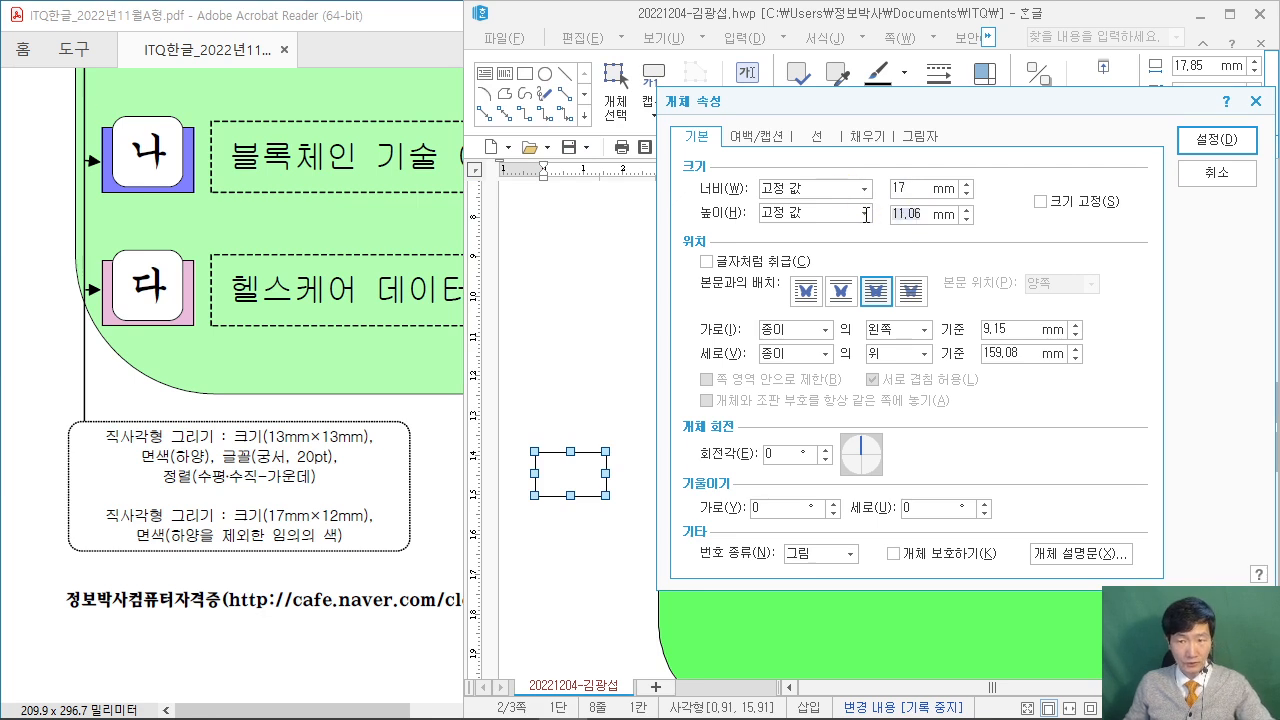
text(12)
key(Return)
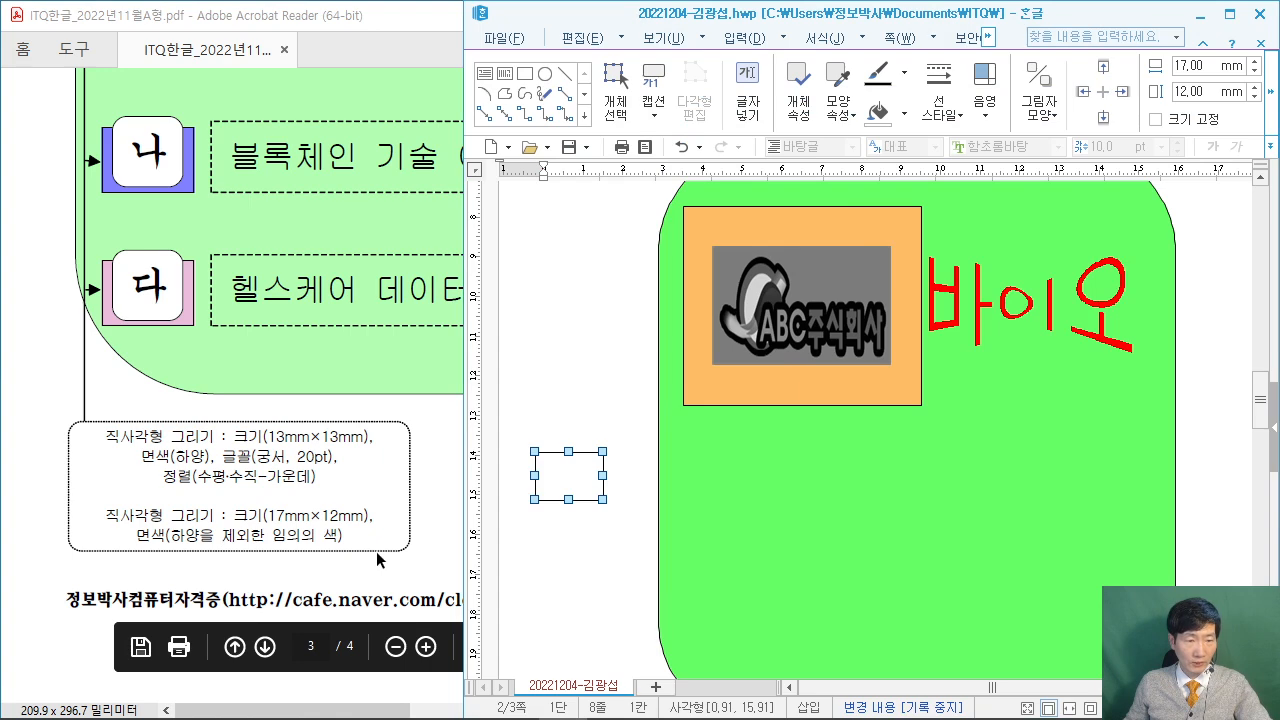
Fill the rectangle light orange.
scroll(340, 530, up, 1)
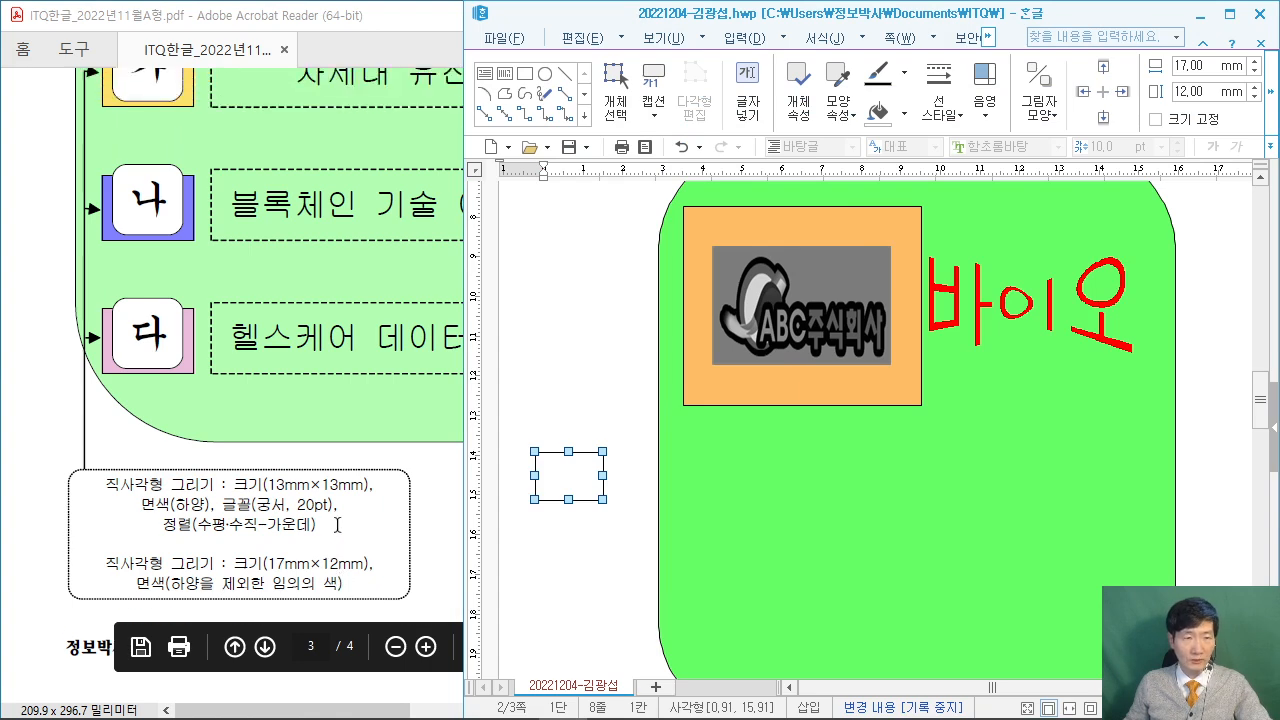
double_click(585, 487)
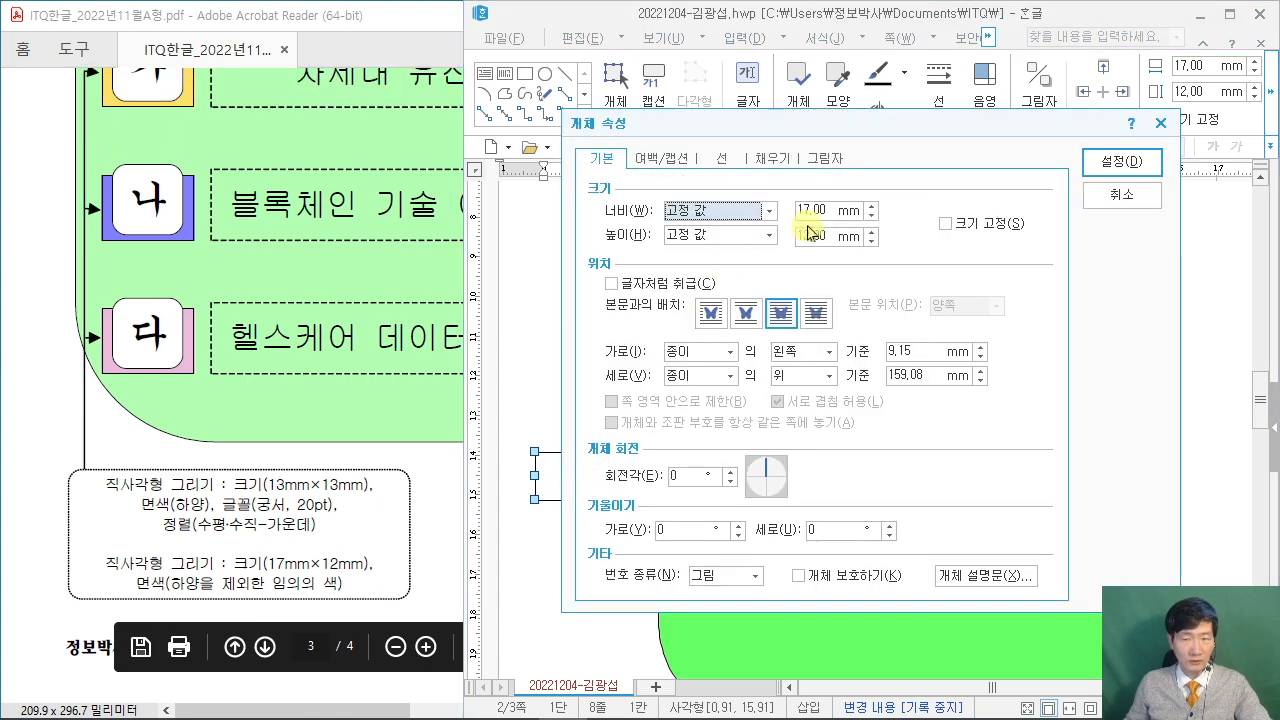
click(781, 163)
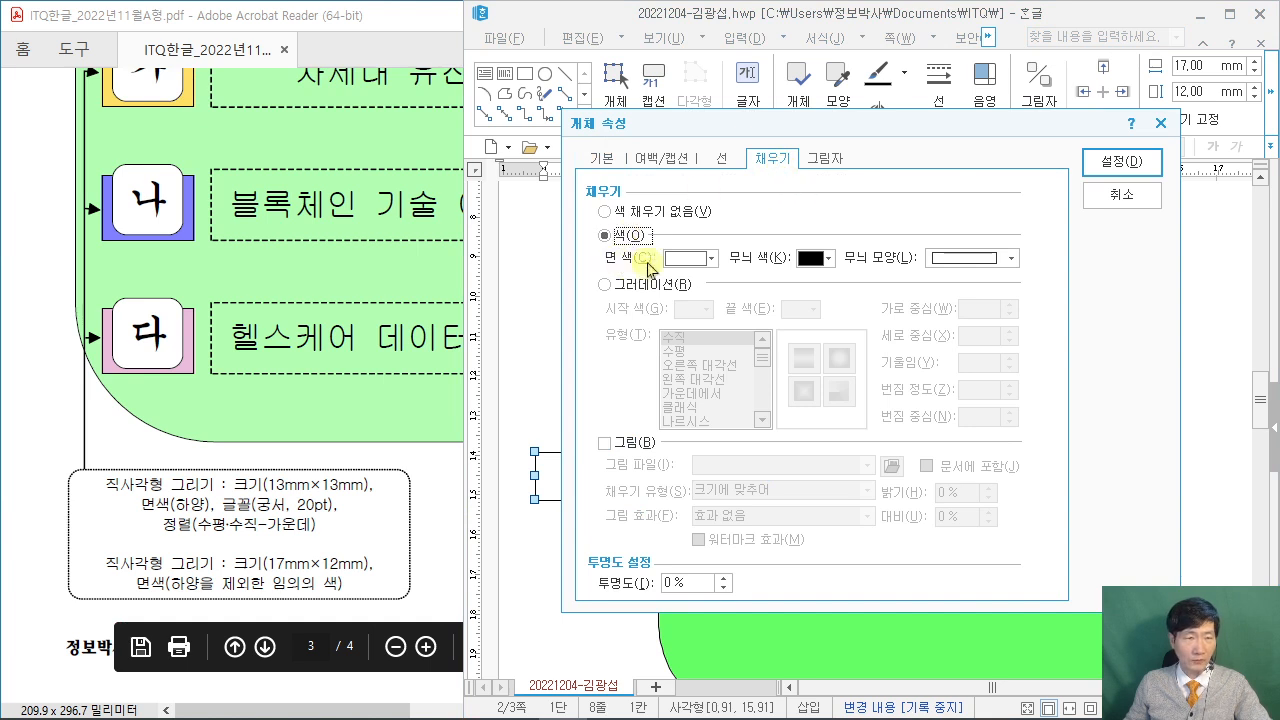
click(703, 260)
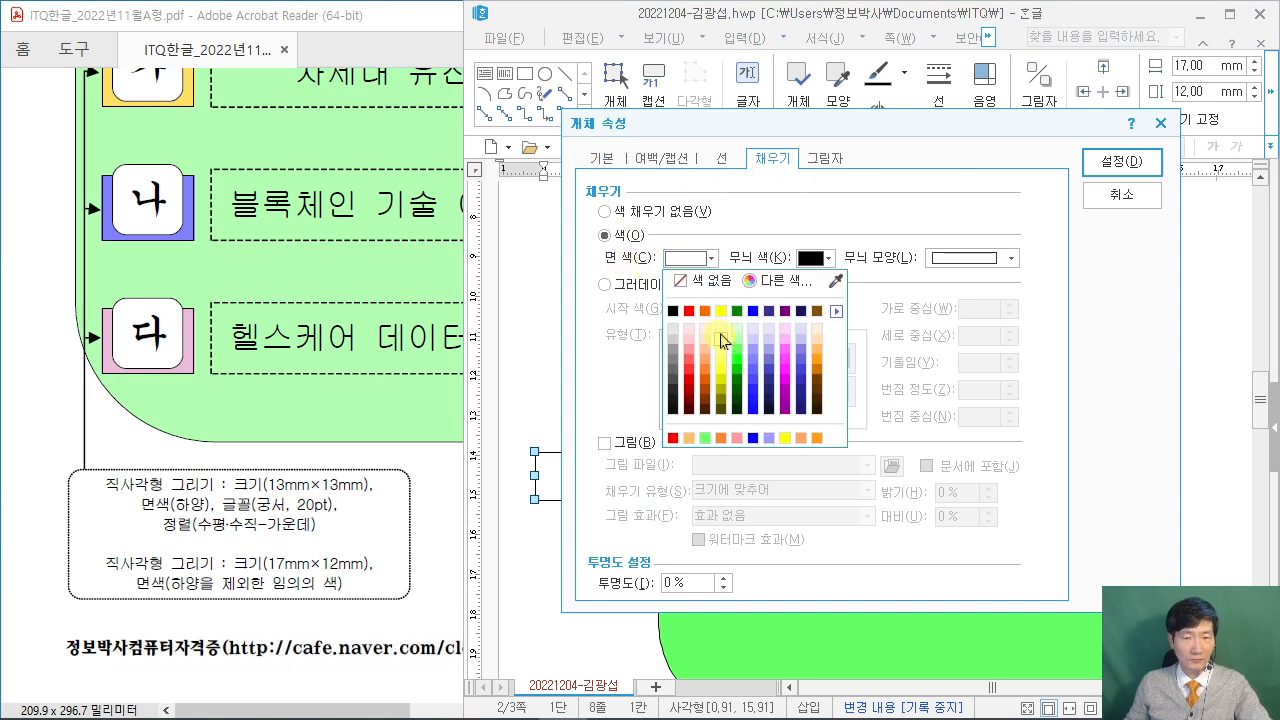
click(816, 352)
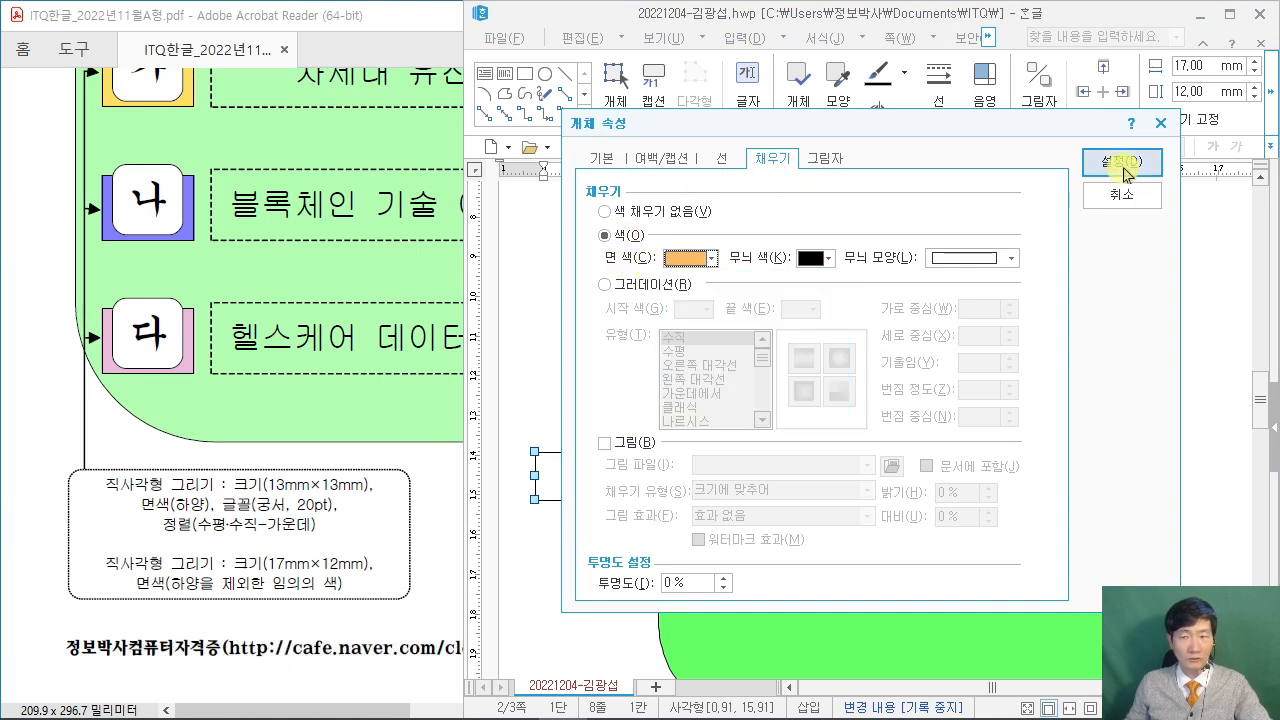
click(1121, 162)
Move the orange rectangle into the green area just below the logo box.
scroll(323, 352, up, 2)
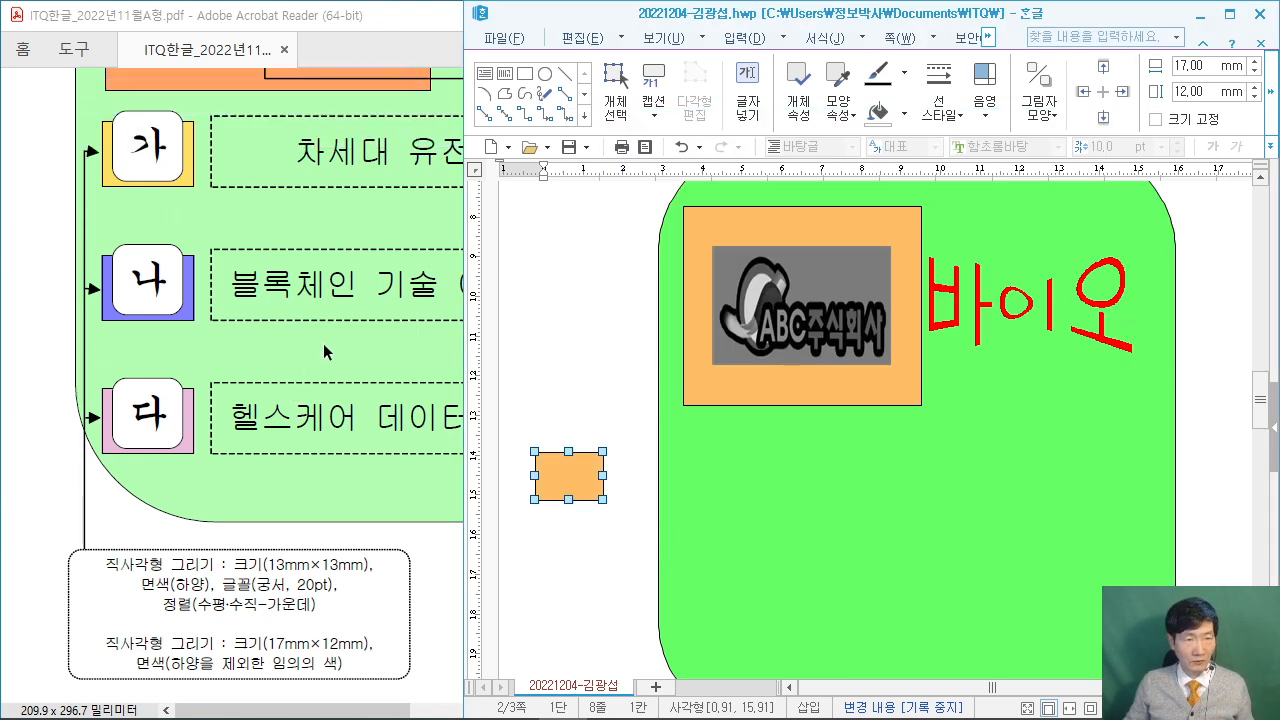
scroll(323, 352, up, 3)
drag(572, 474, 721, 451)
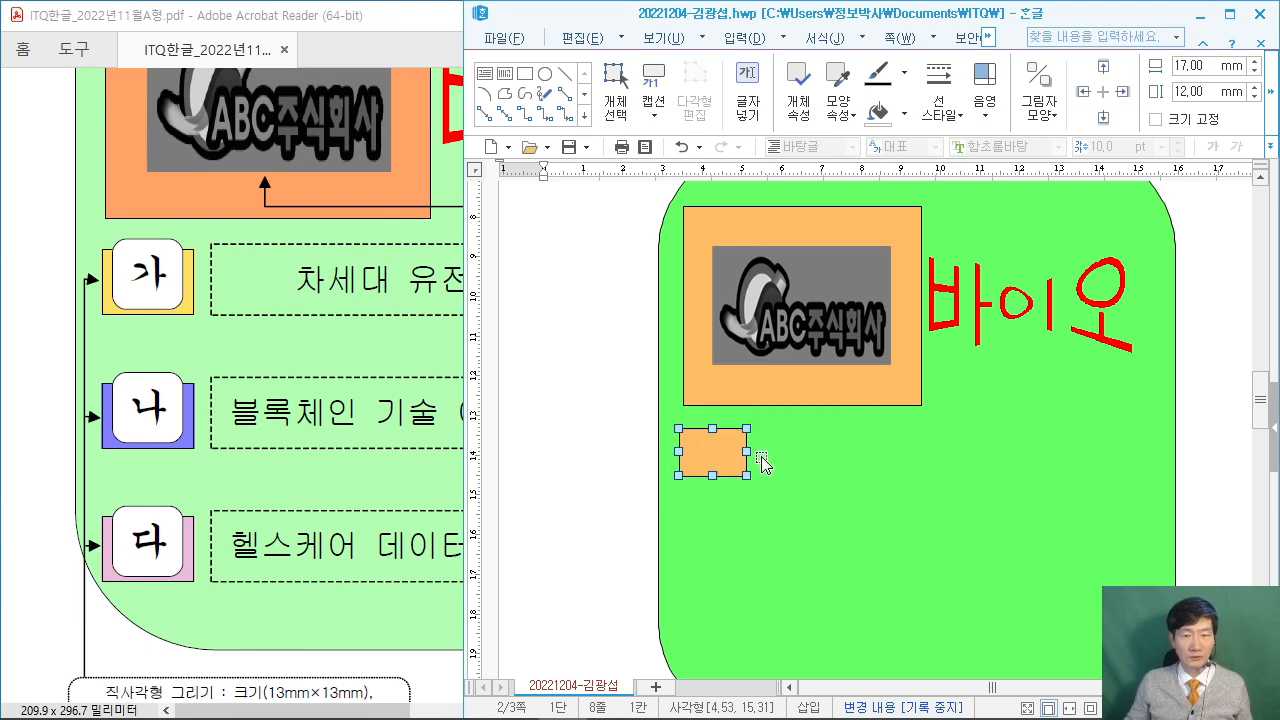
drag(720, 457, 720, 461)
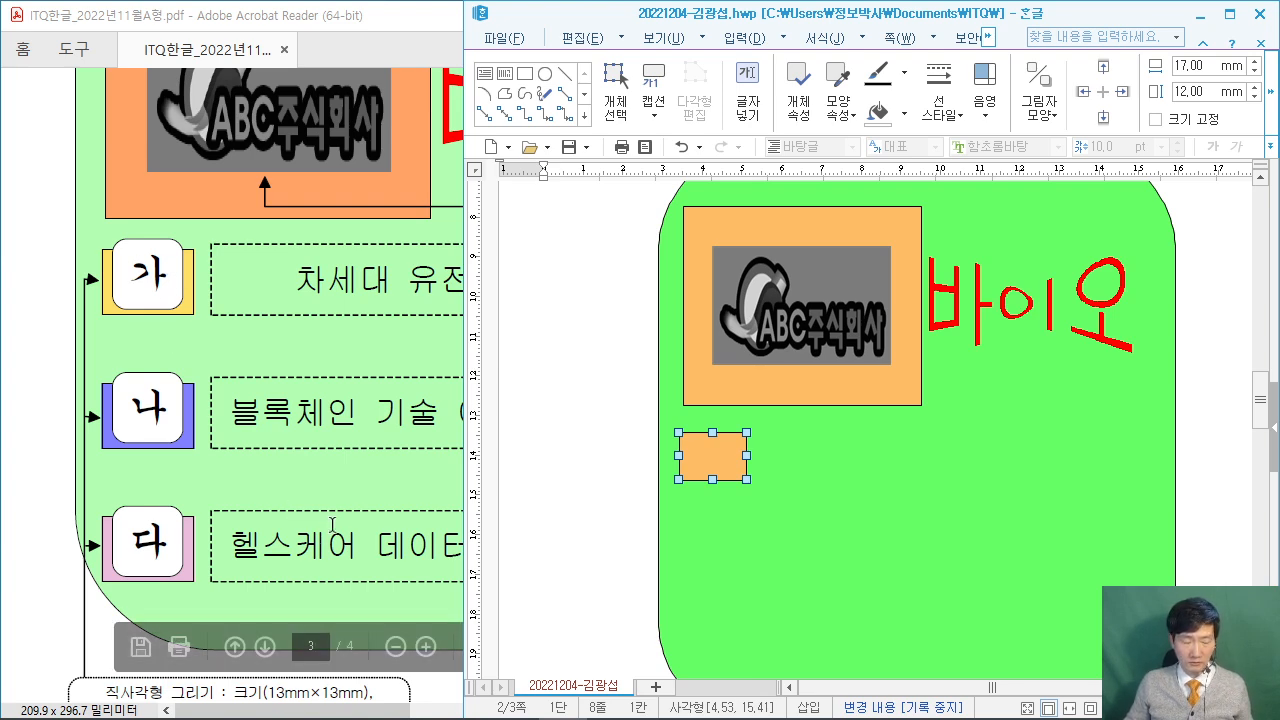
click(66, 611)
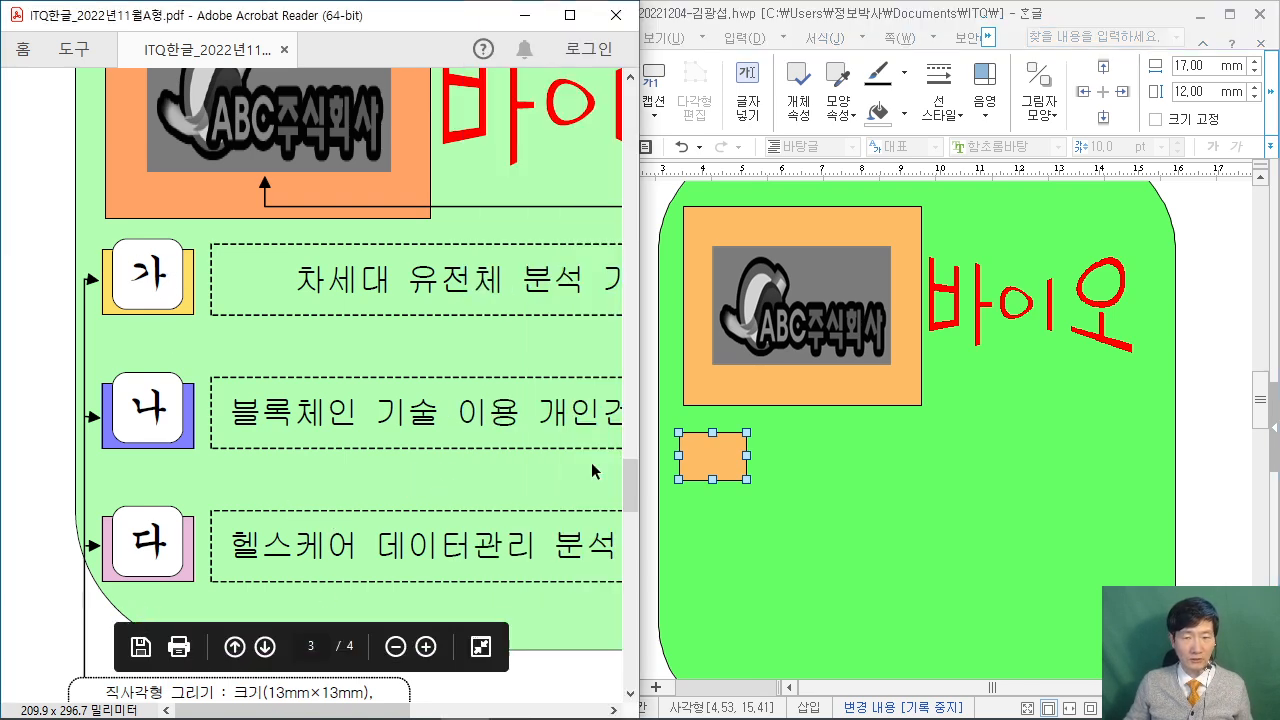
click(1197, 421)
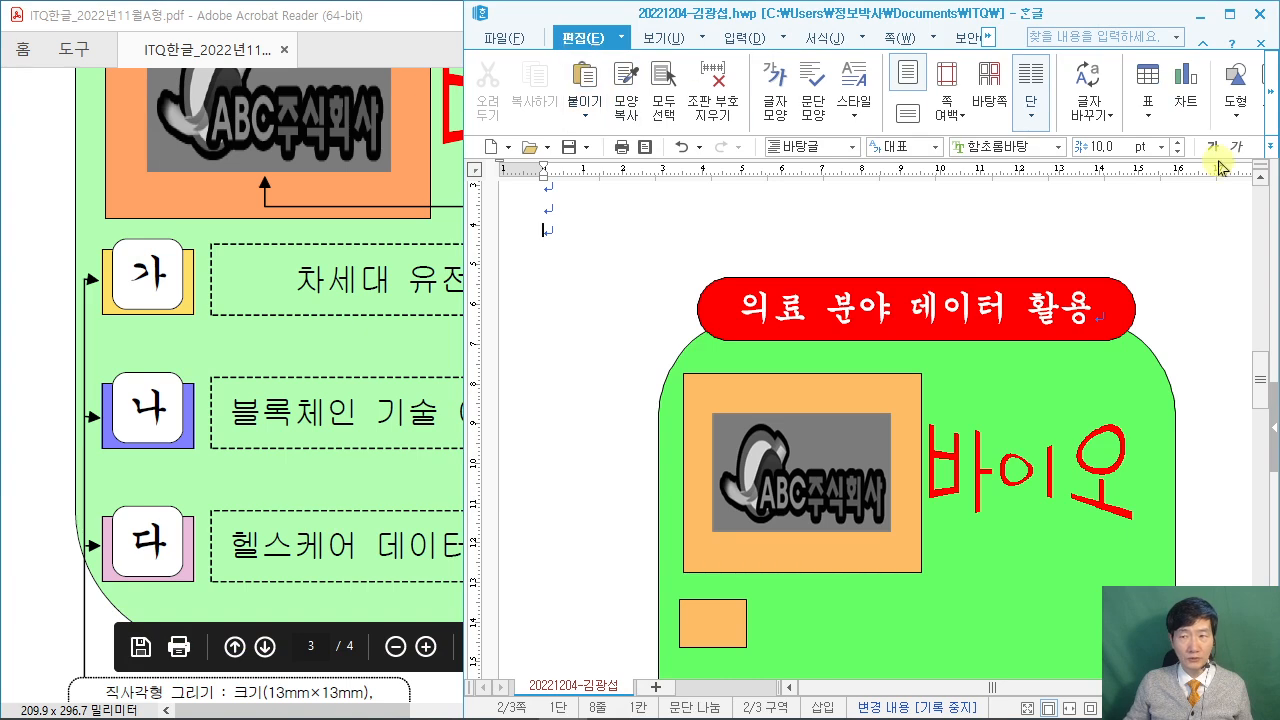
Draw another small rectangle left of the orange one and open its properties.
click(1237, 123)
click(1131, 172)
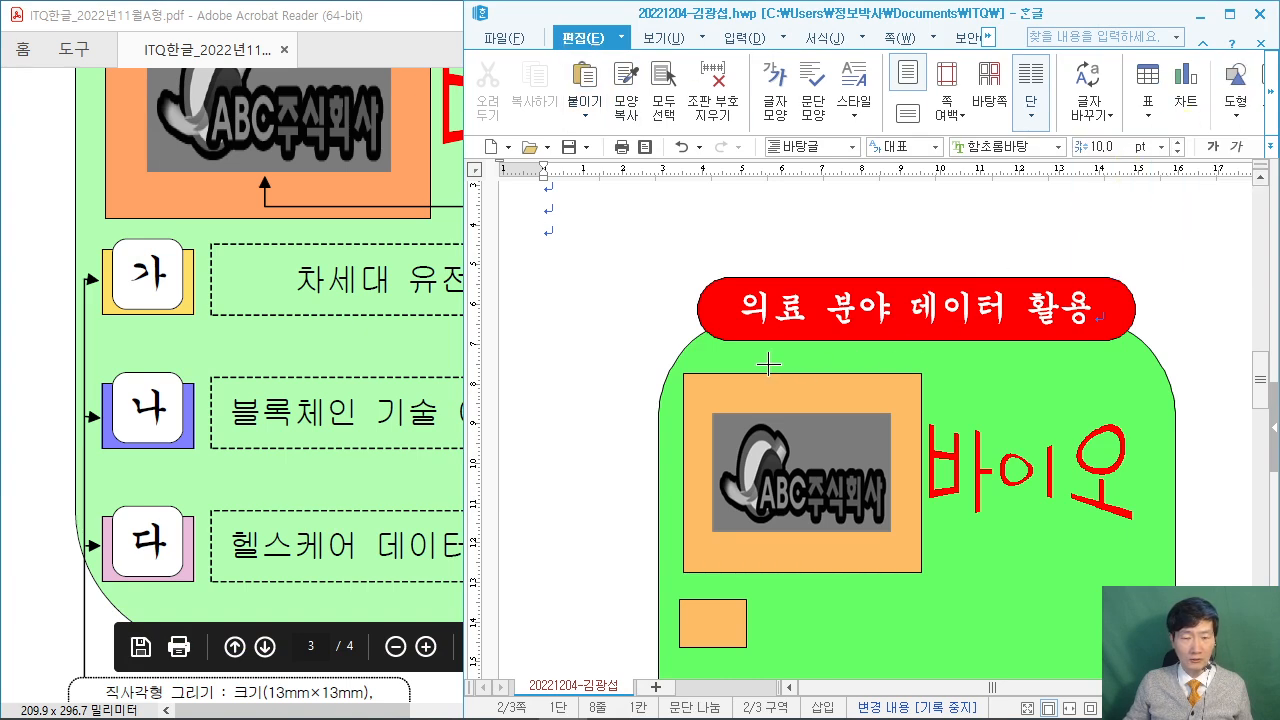
scroll(760, 365, down, 2)
drag(537, 465, 601, 509)
double_click(586, 487)
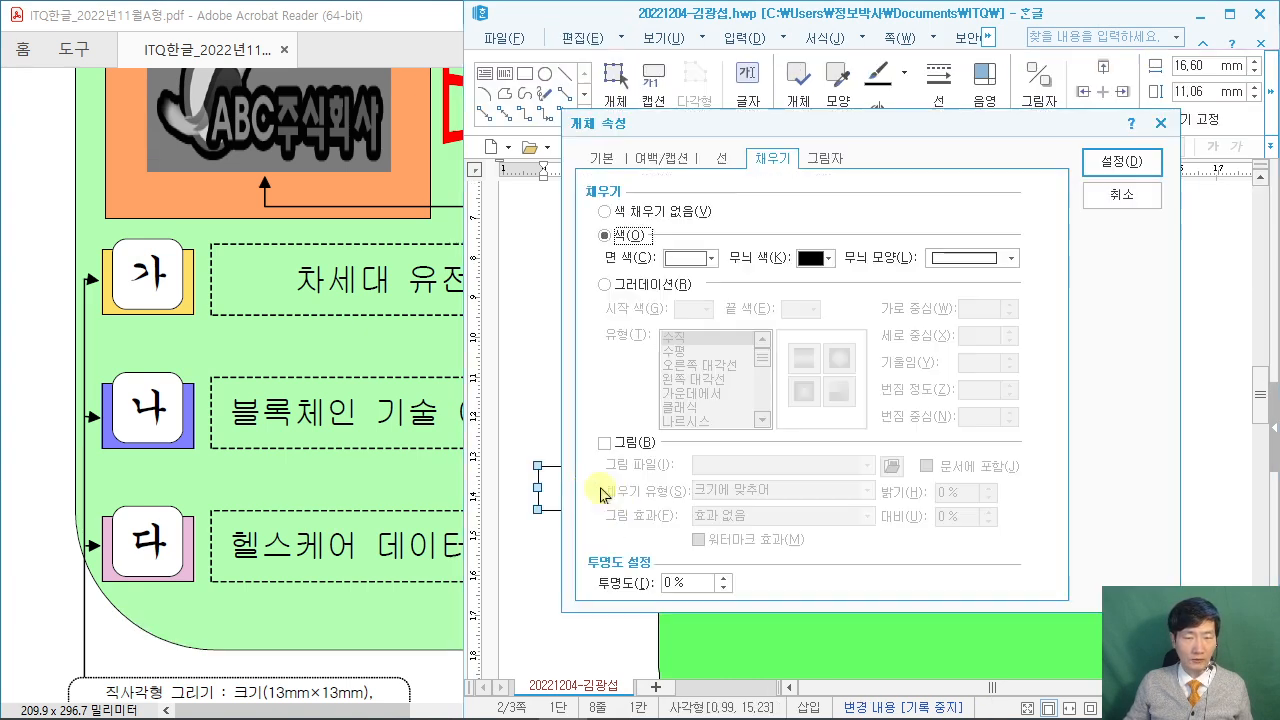
click(253, 540)
scroll(184, 576, down, 3)
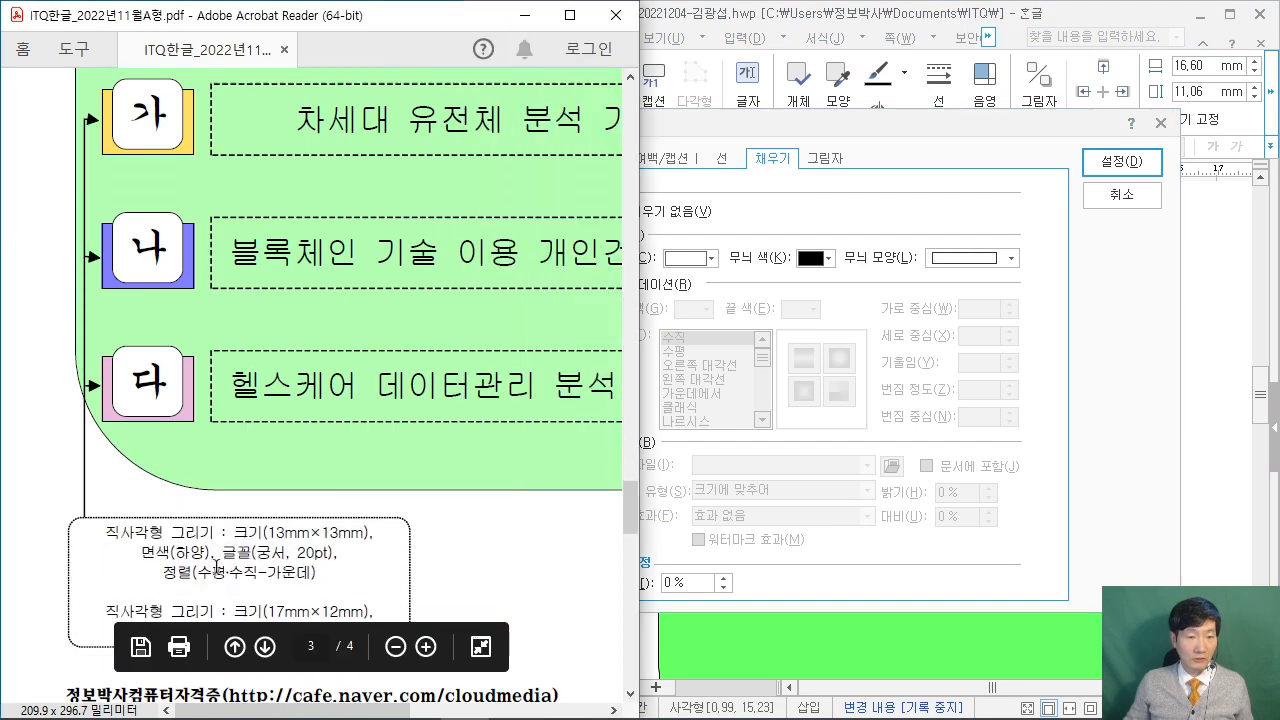
click(675, 163)
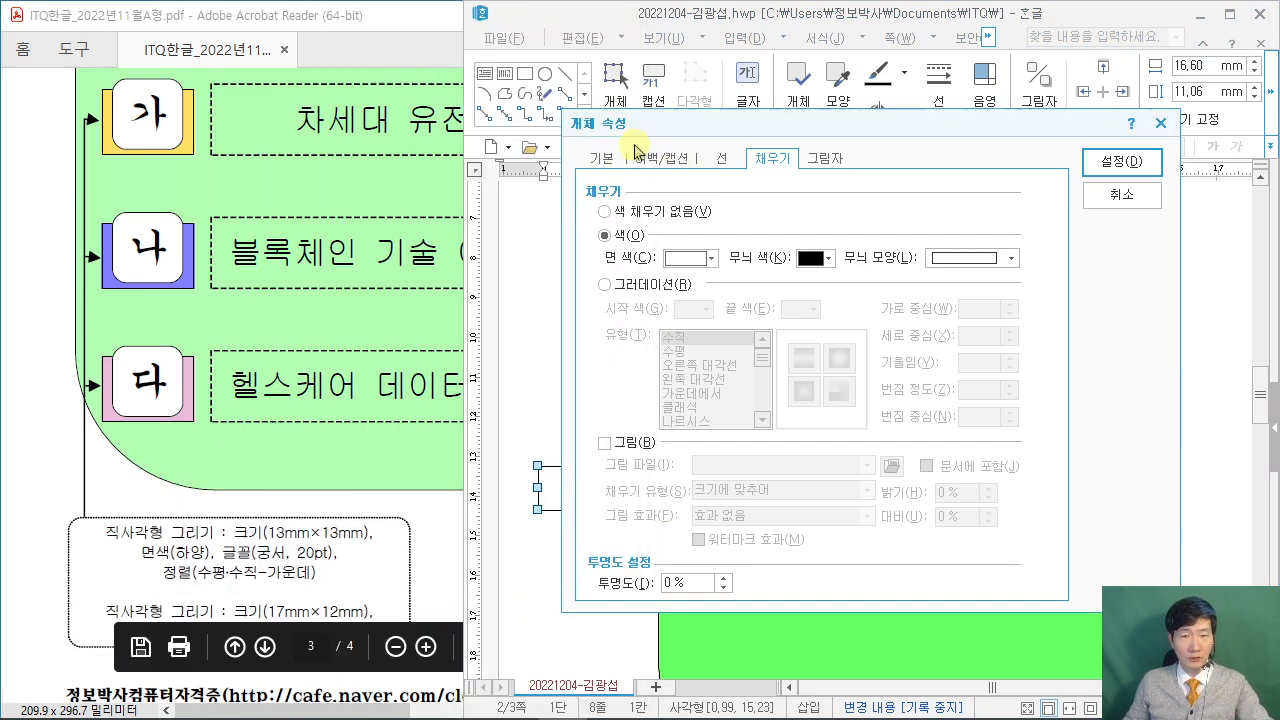
Set the rectangle to 13 × 13 mm with 둥근 모양 rounded corners and apply.
click(608, 161)
drag(828, 211, 768, 210)
text(112)
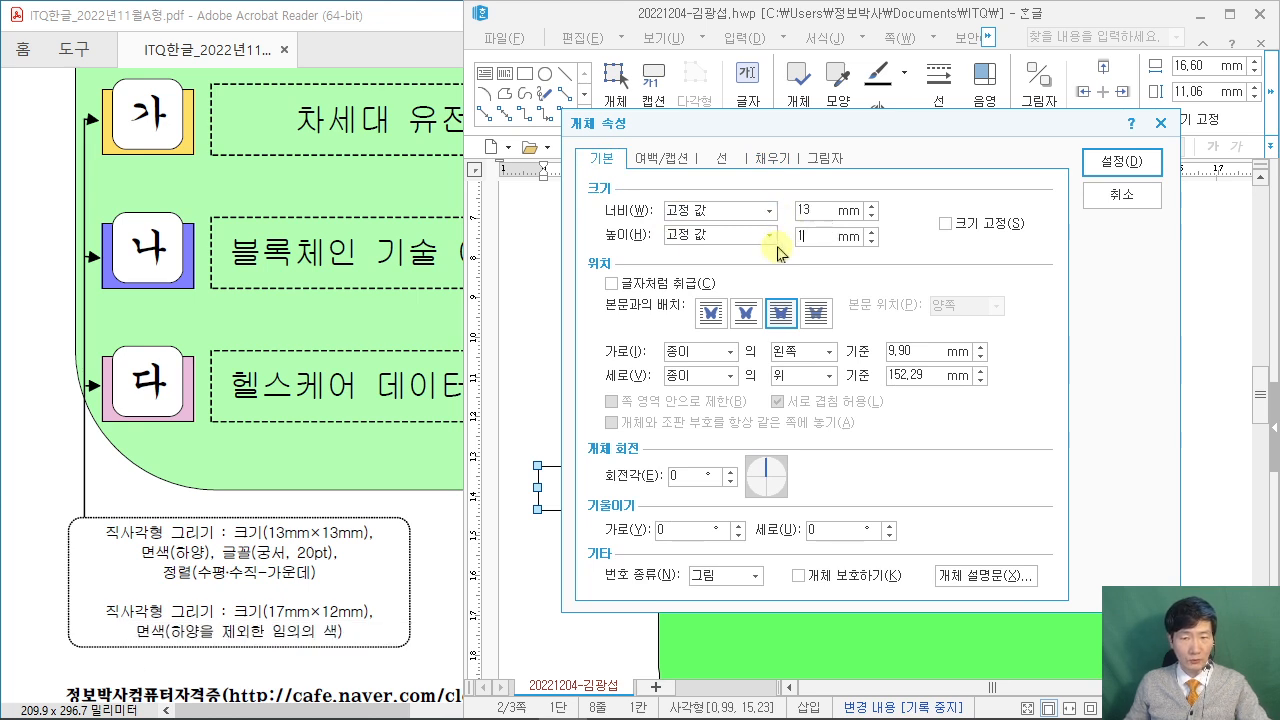
key(BackSpace)
text(3)
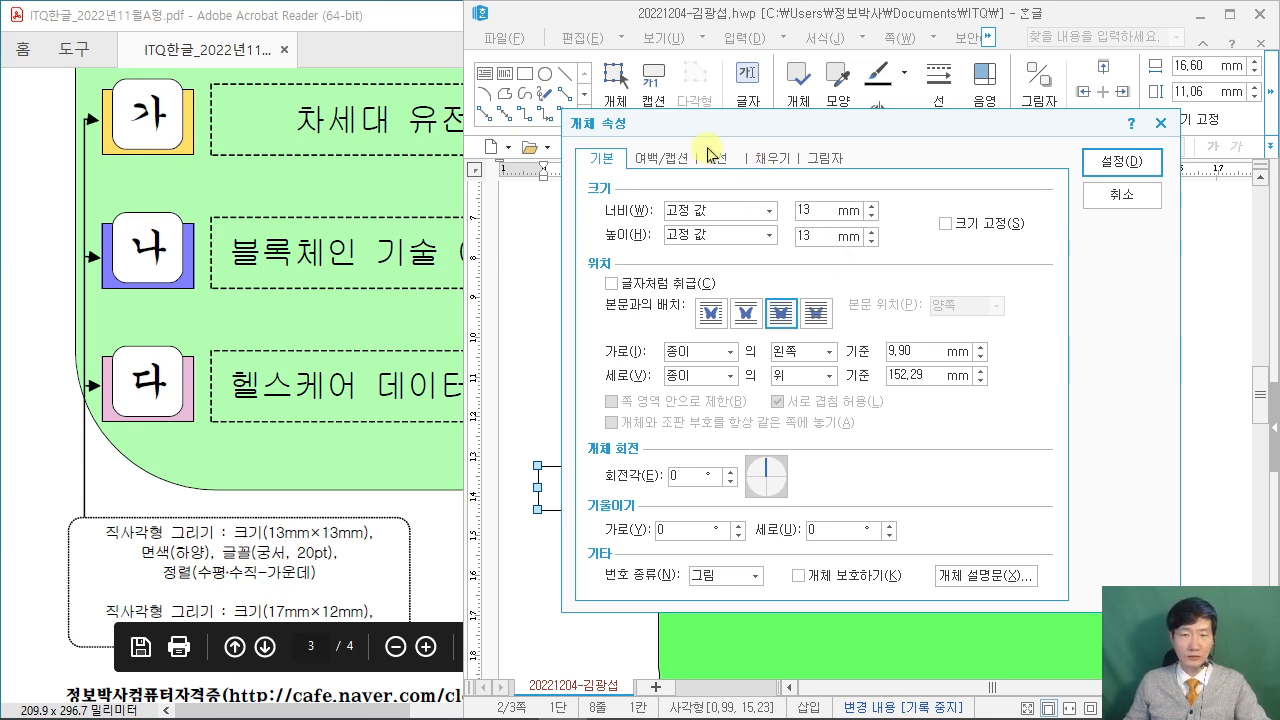
click(717, 159)
click(689, 378)
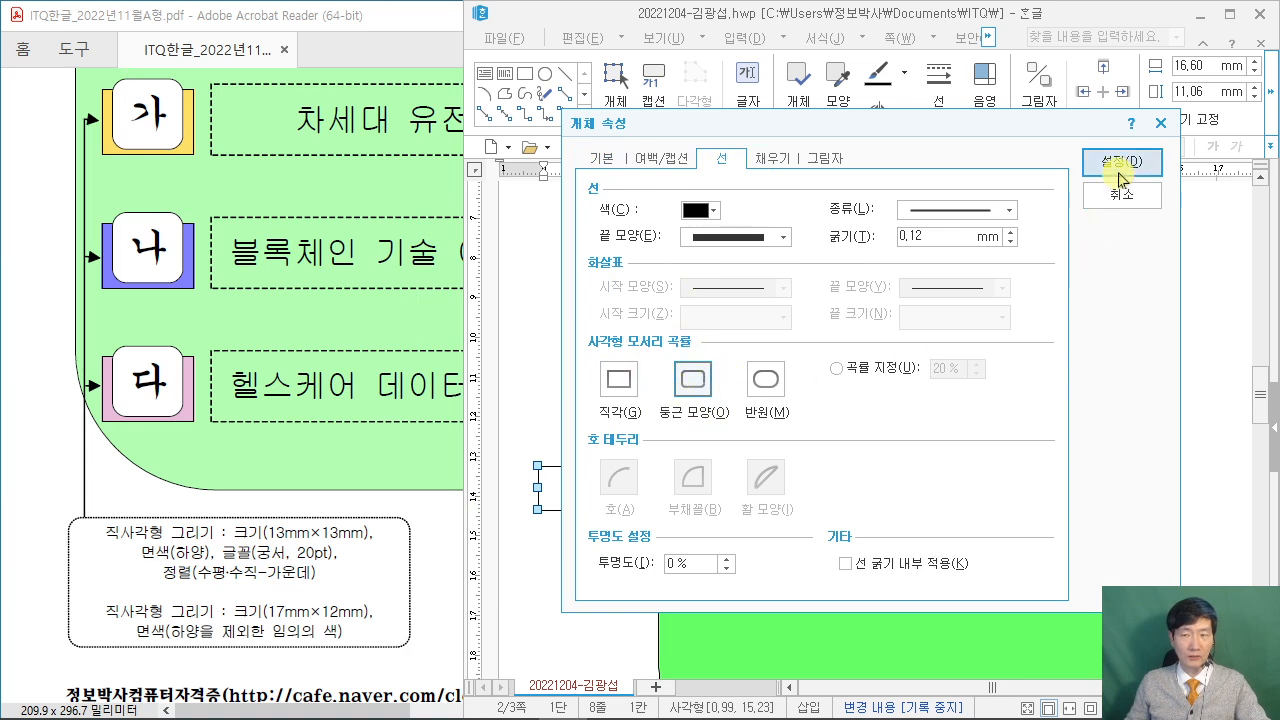
click(1121, 161)
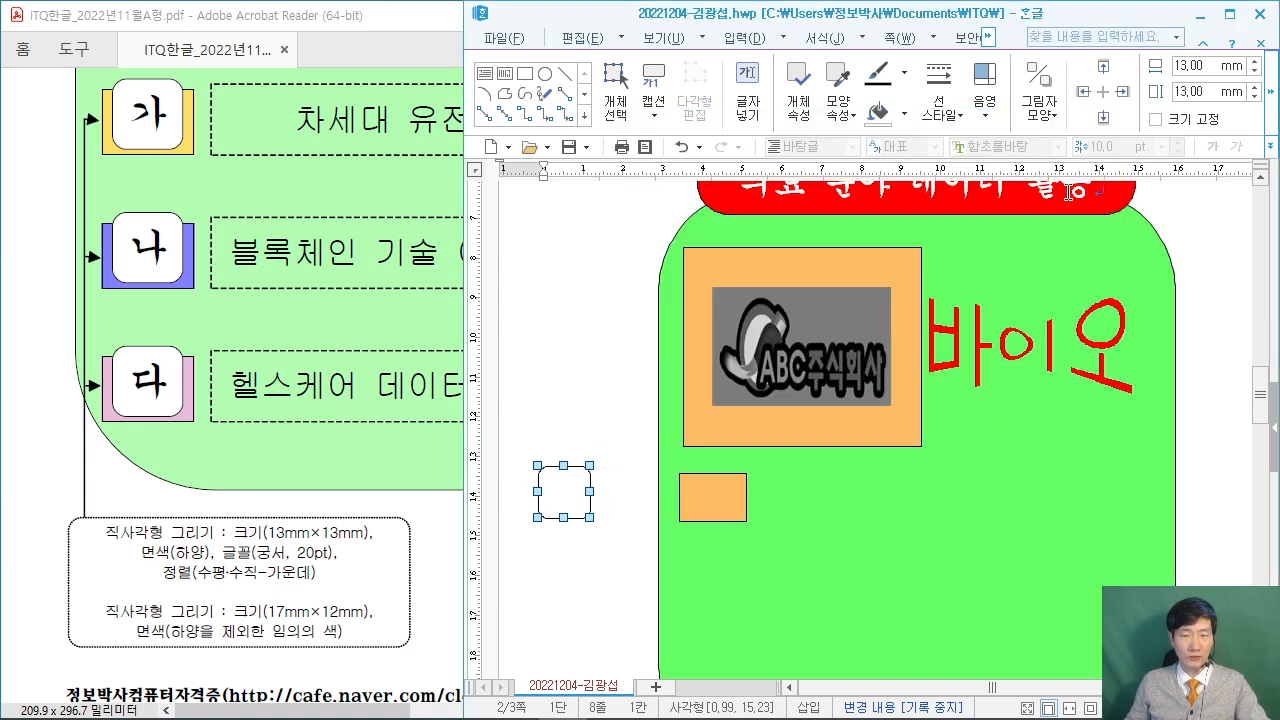
right_click(566, 490)
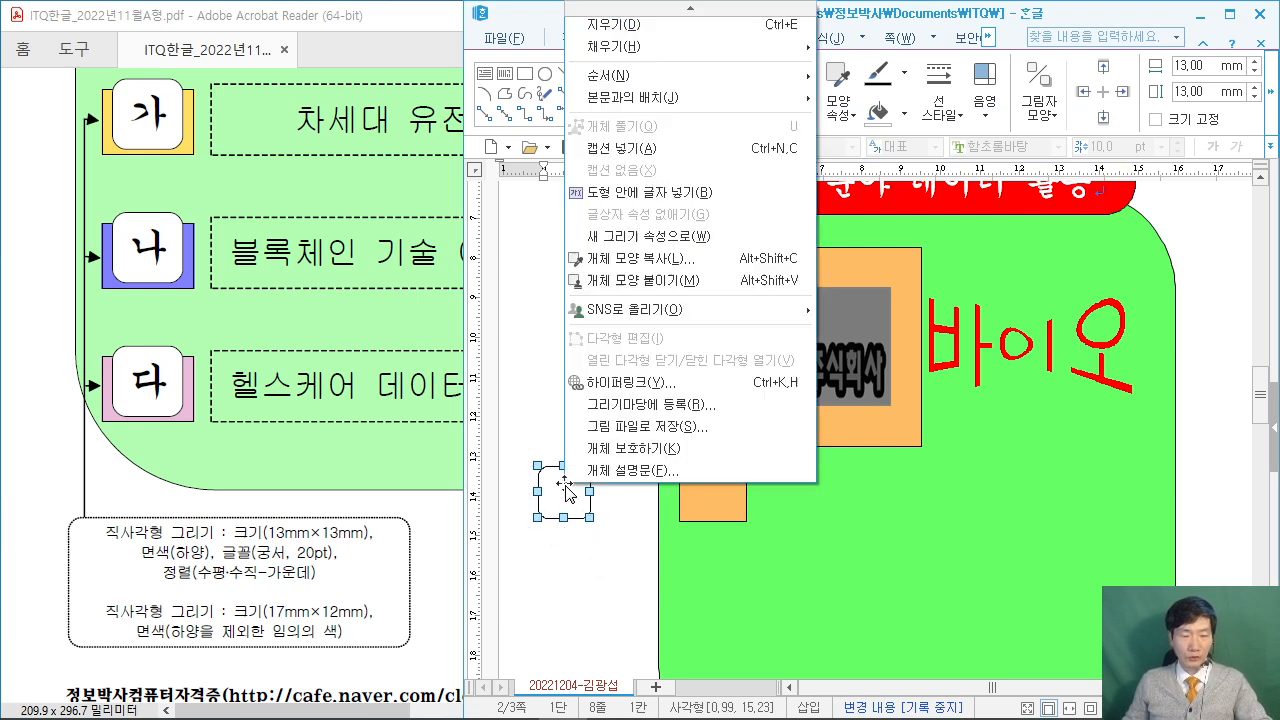
click(712, 192)
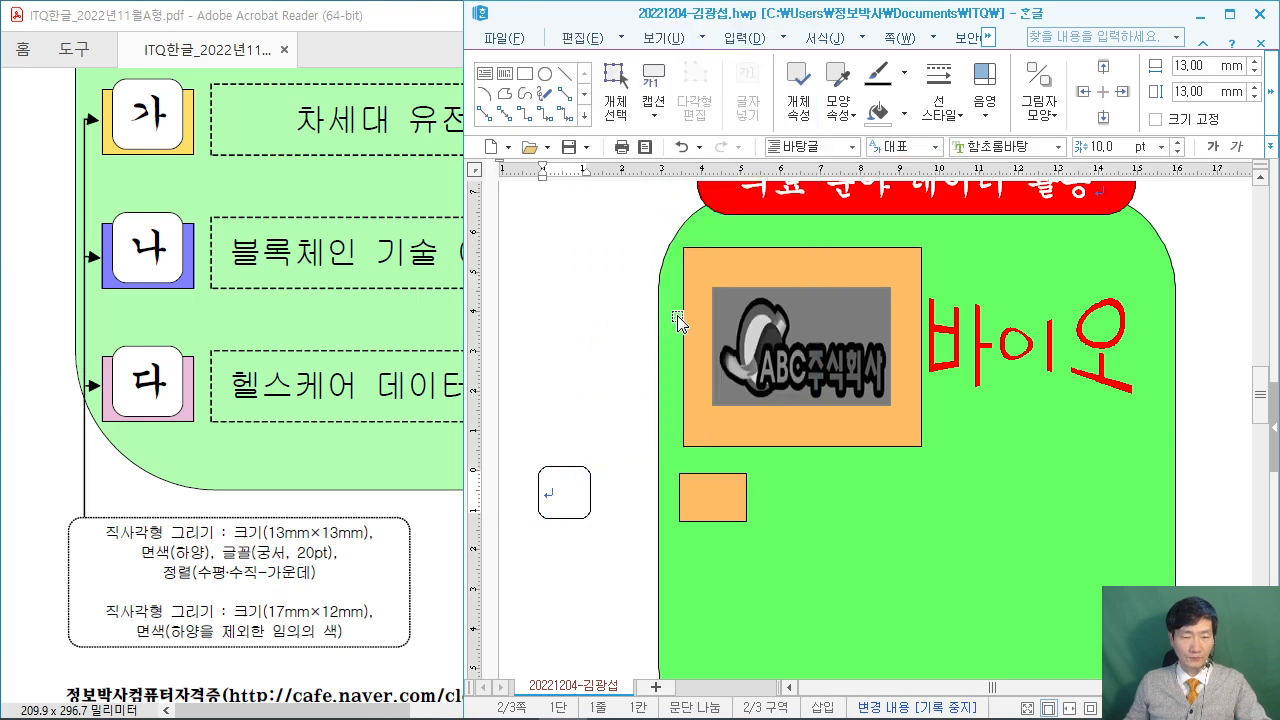
text(가)
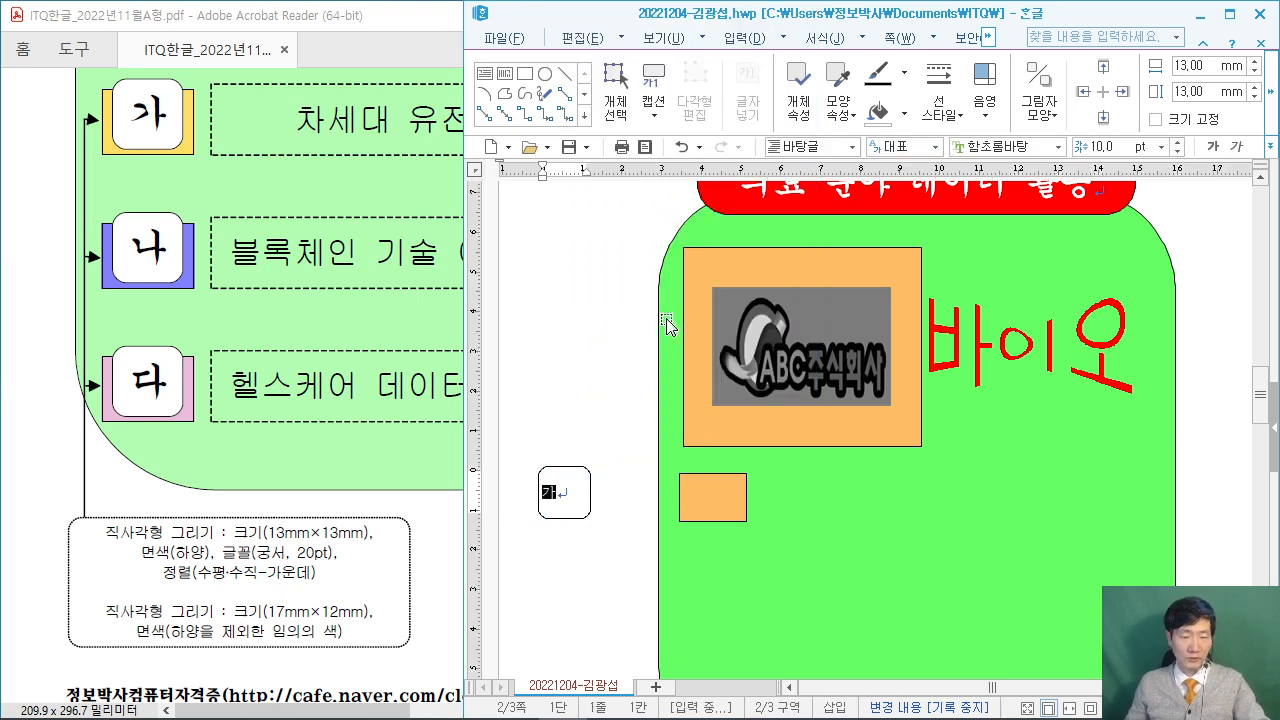
key(F12)
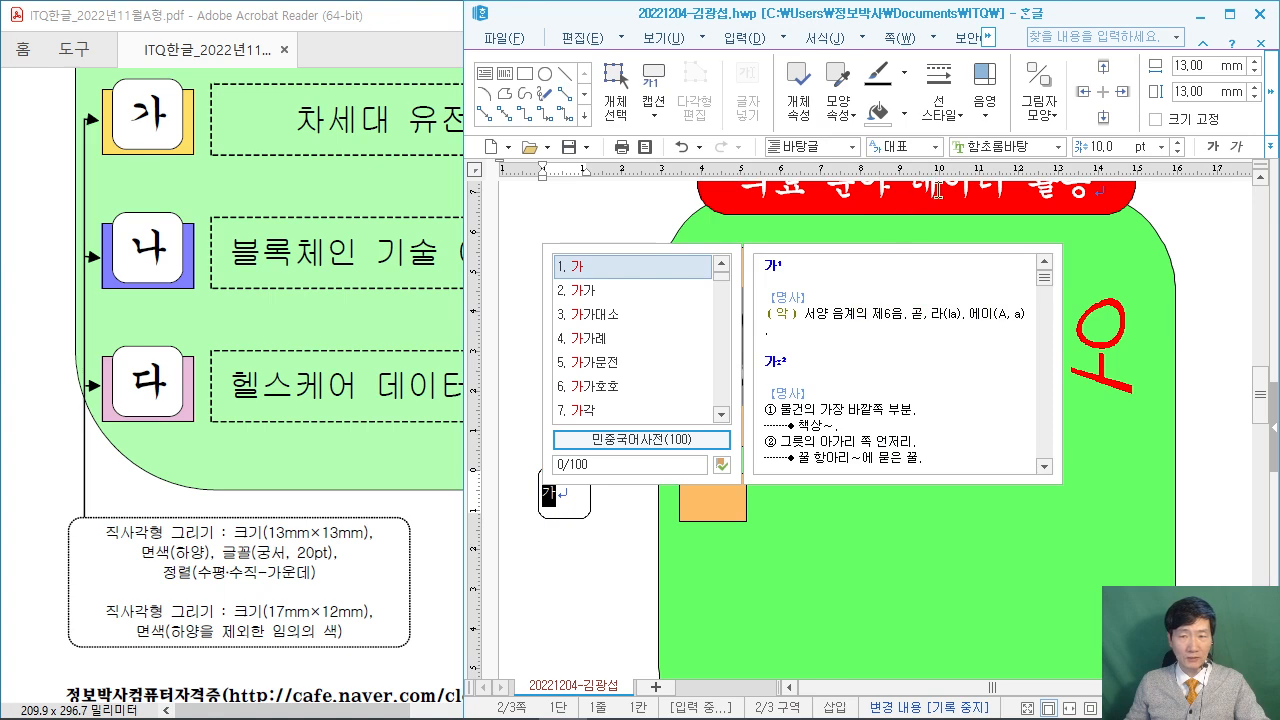
click(1030, 148)
text(궁서)
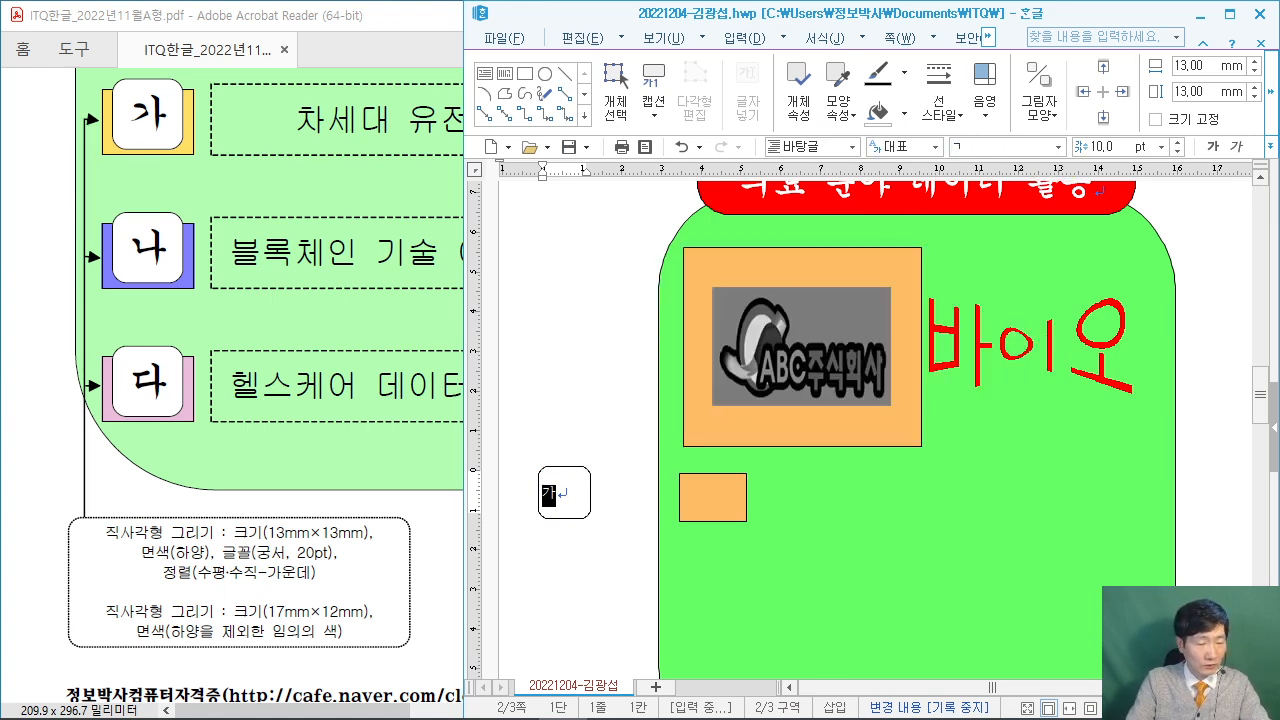
click(1033, 172)
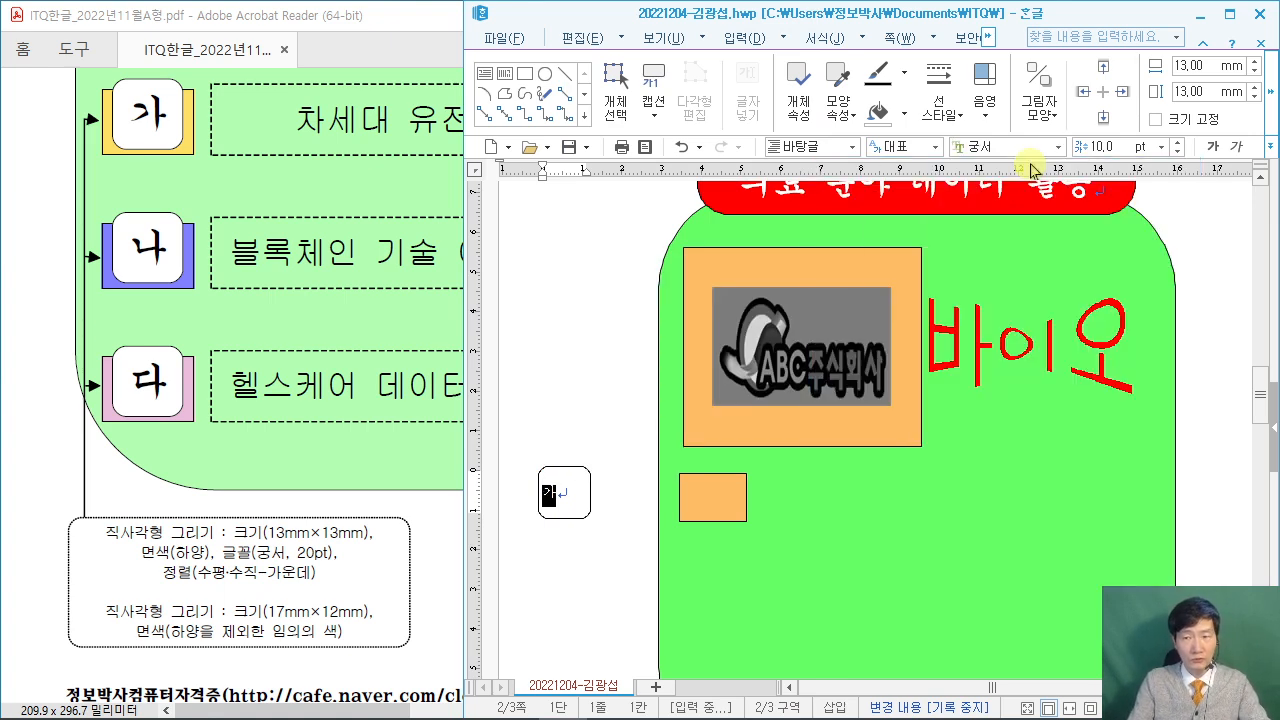
click(1100, 147)
text(20)
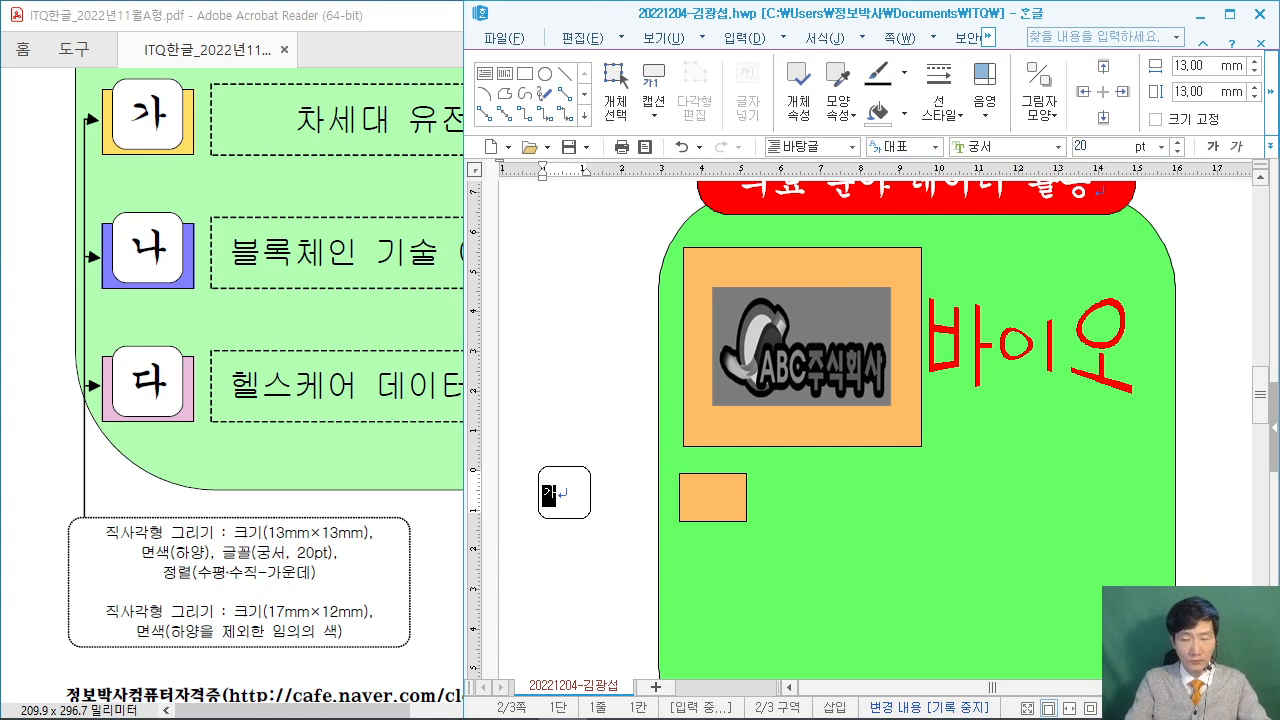
key(Return)
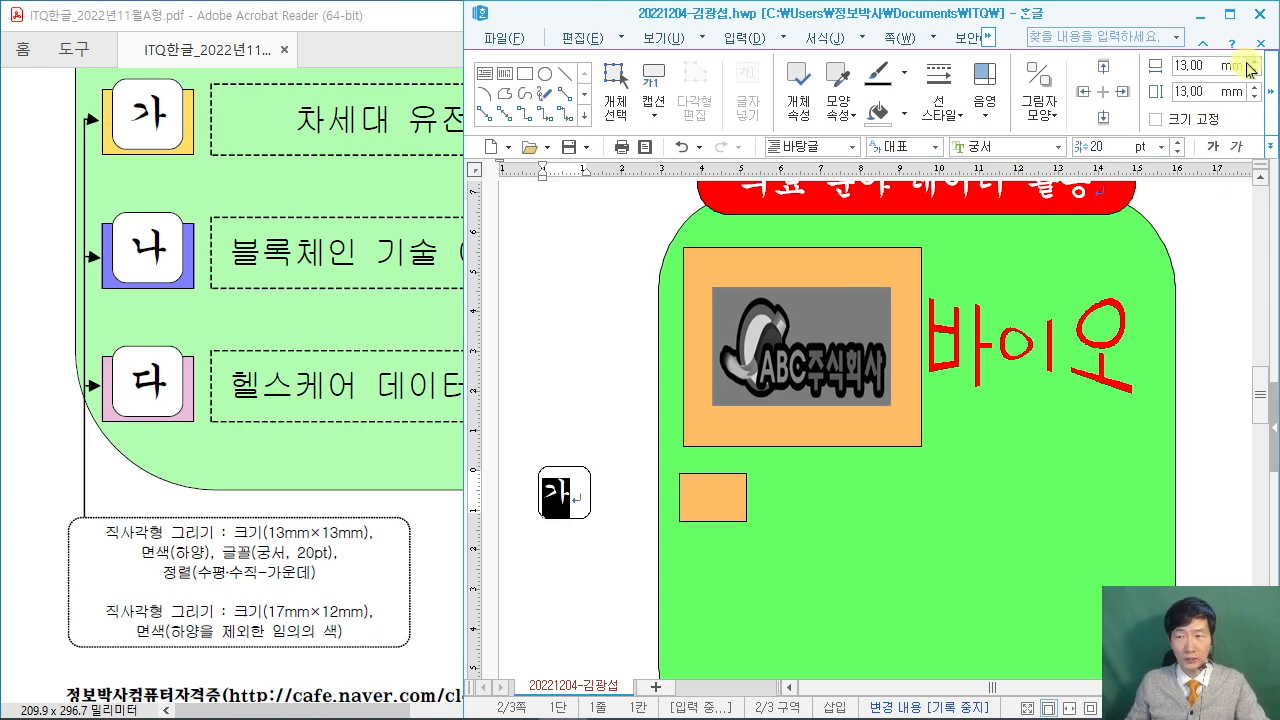
click(1229, 14)
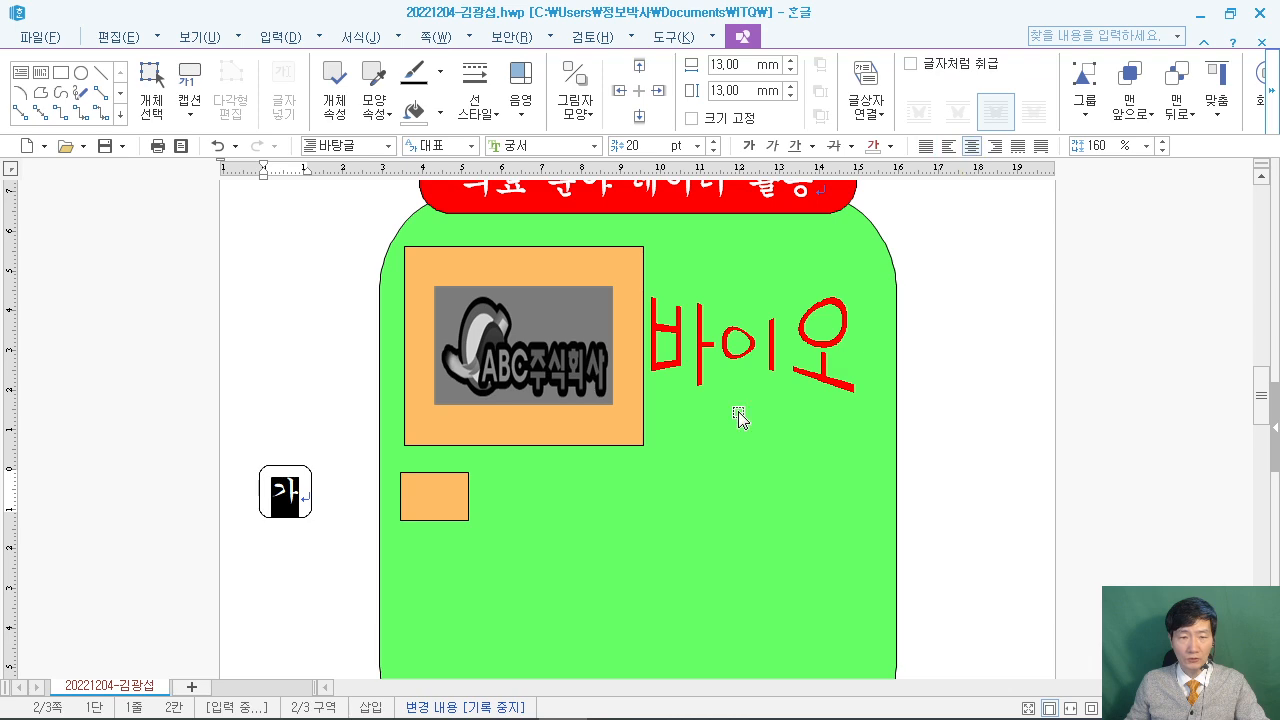
double_click(1003, 20)
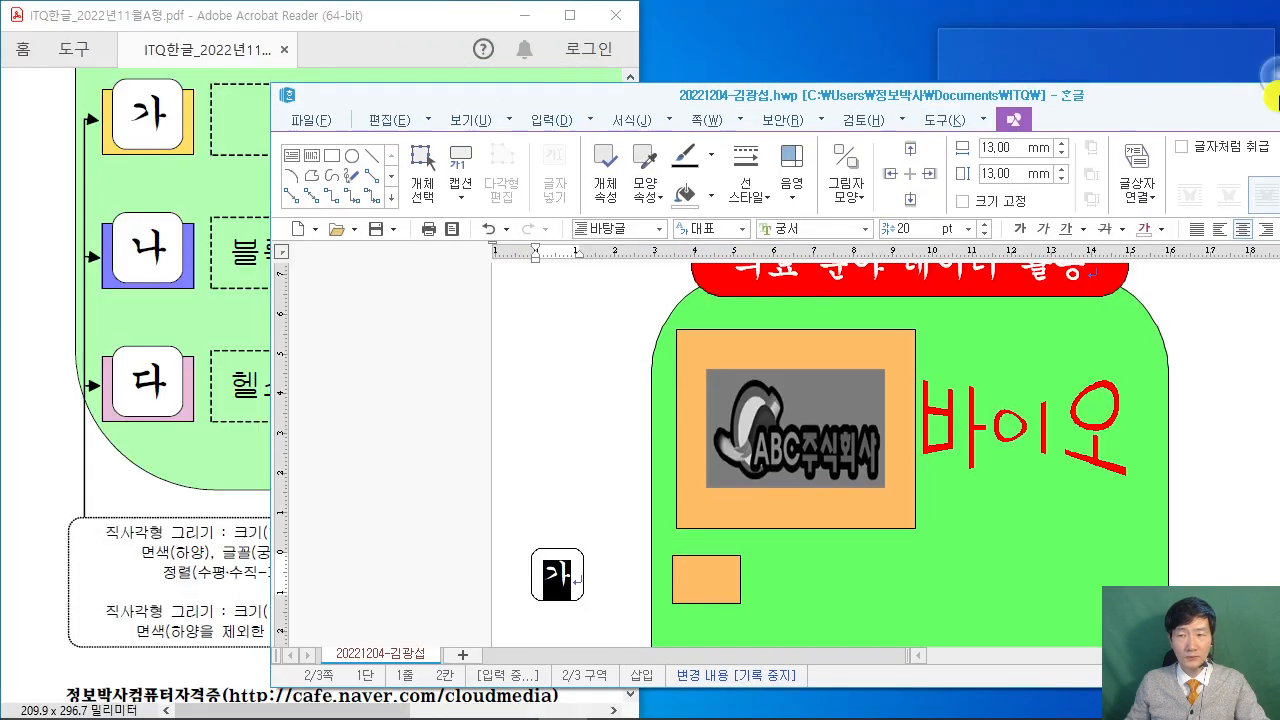
scroll(350, 400, up, 2)
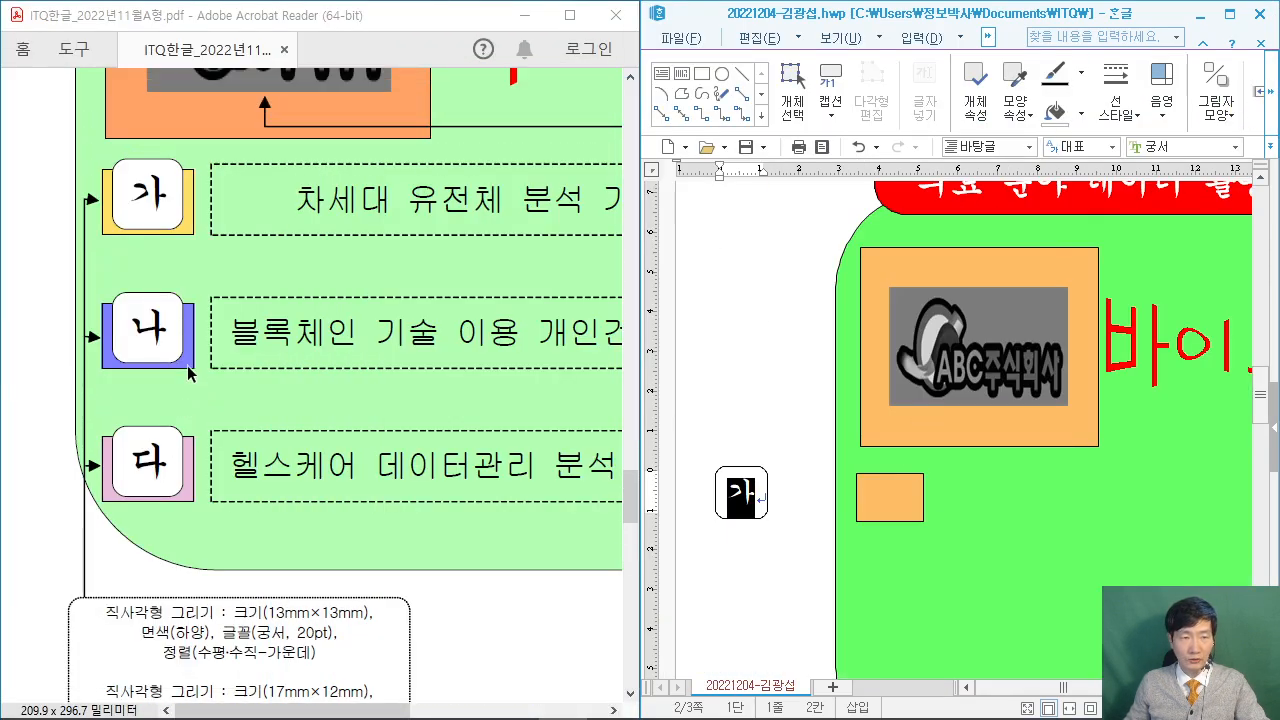
Drag the 가 label box onto the left end of the small orange rectangle, checking the exam PDF.
click(762, 522)
drag(766, 505, 915, 498)
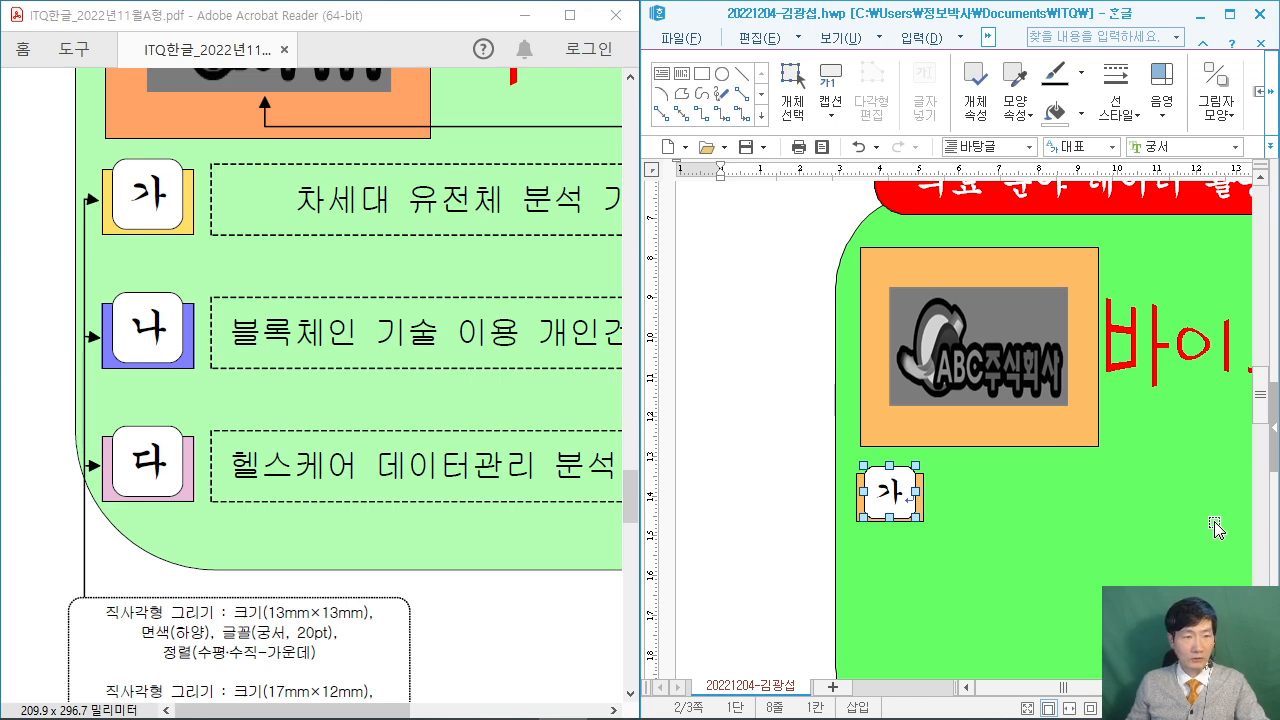
click(38, 530)
scroll(36, 526, down, 2)
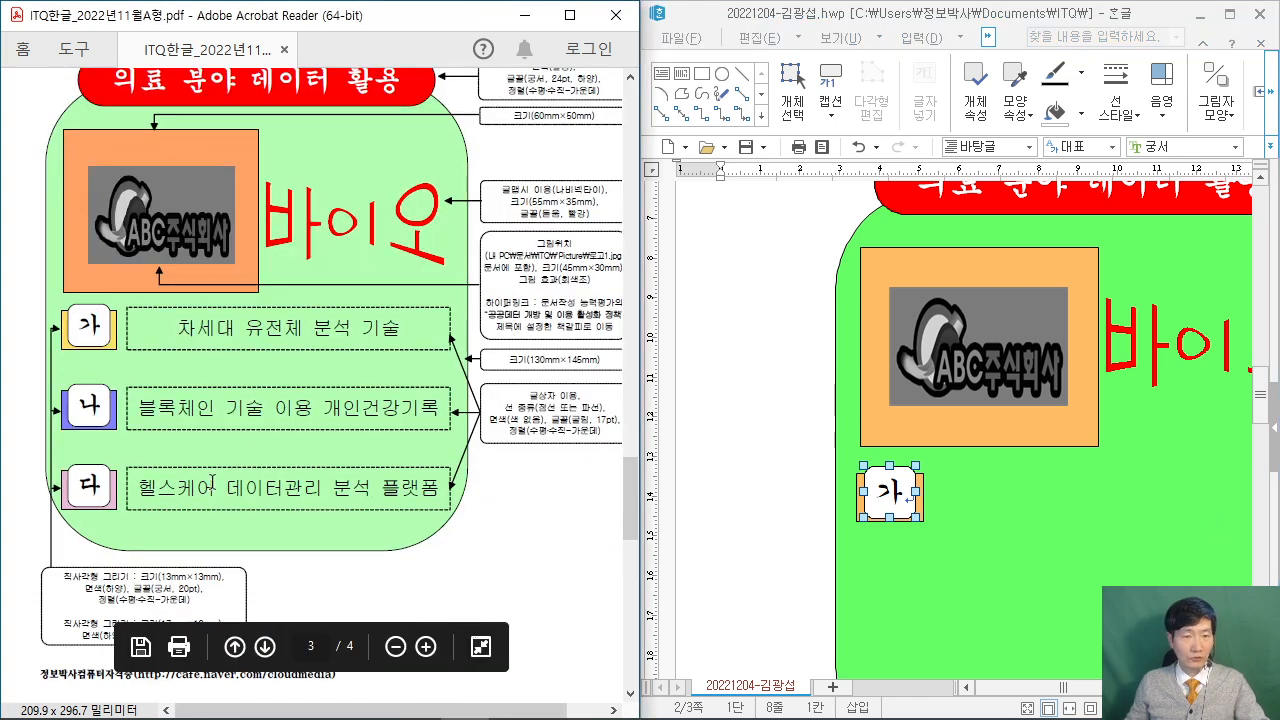
scroll(565, 410, up, 1)
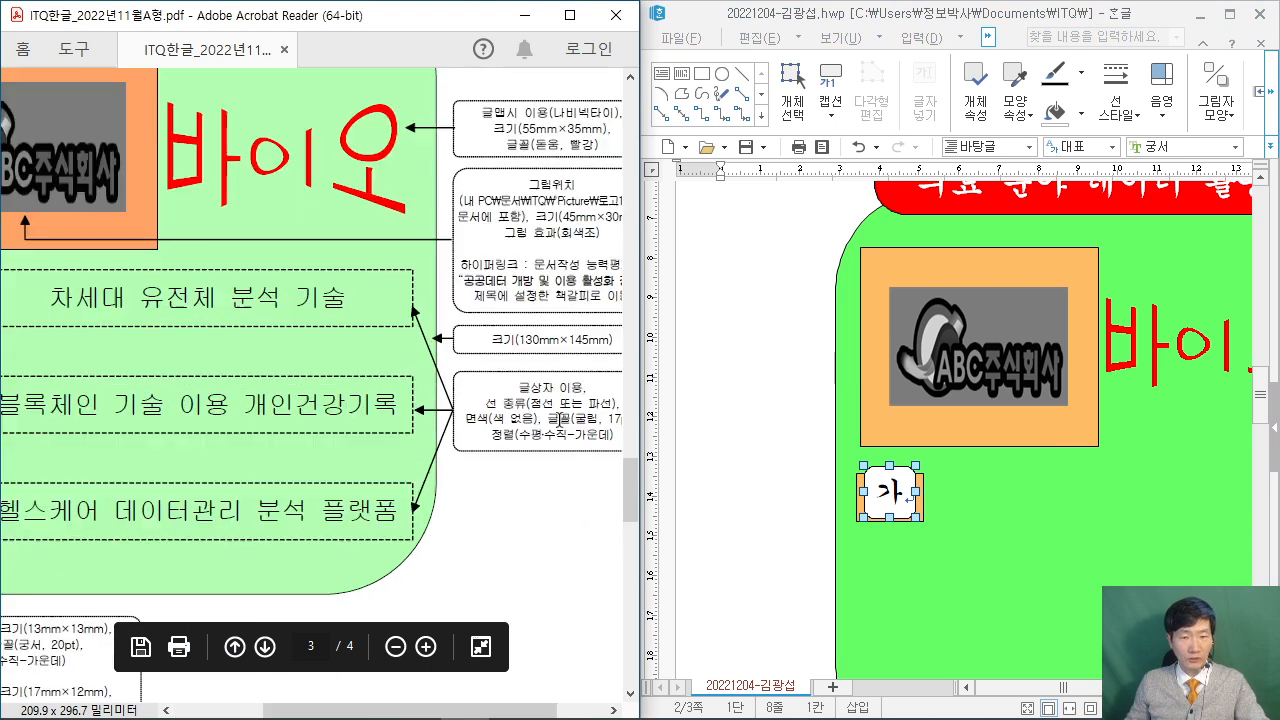
scroll(490, 705, left, 1)
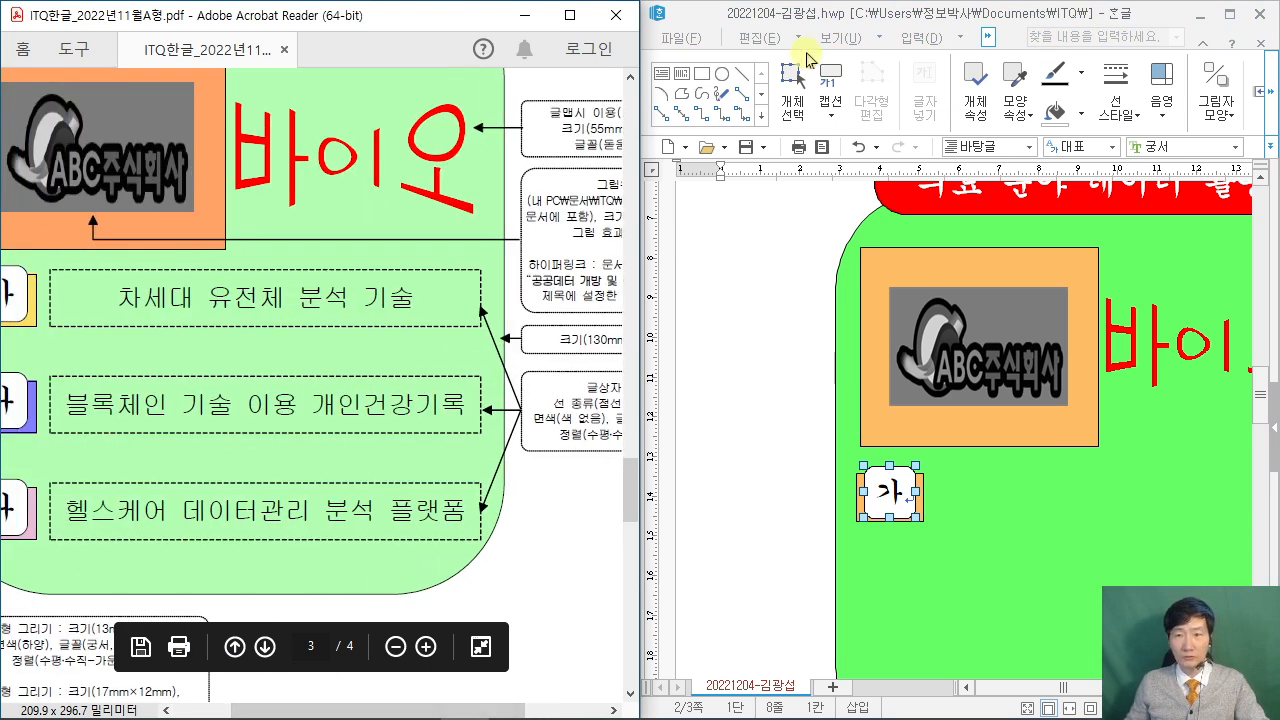
Arrange the Hangul window beside the PDF and bring up the 편집 drawing-shapes list.
click(762, 38)
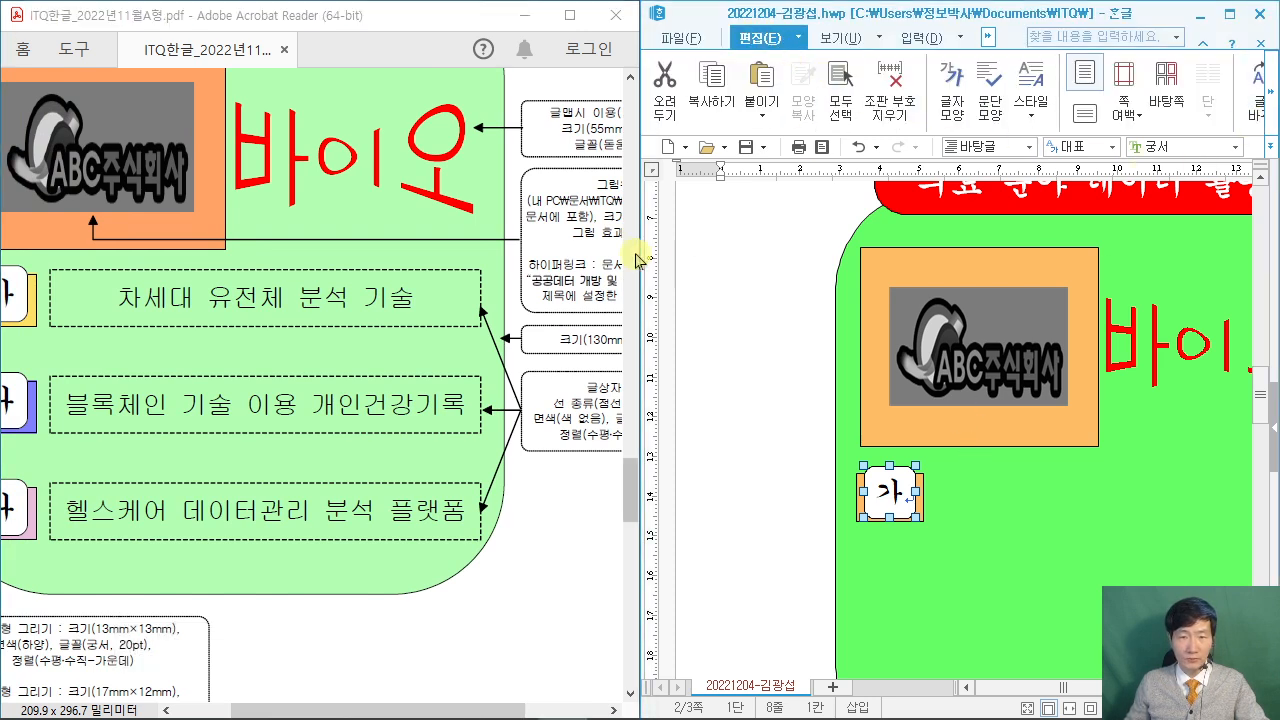
drag(637, 256, 564, 252)
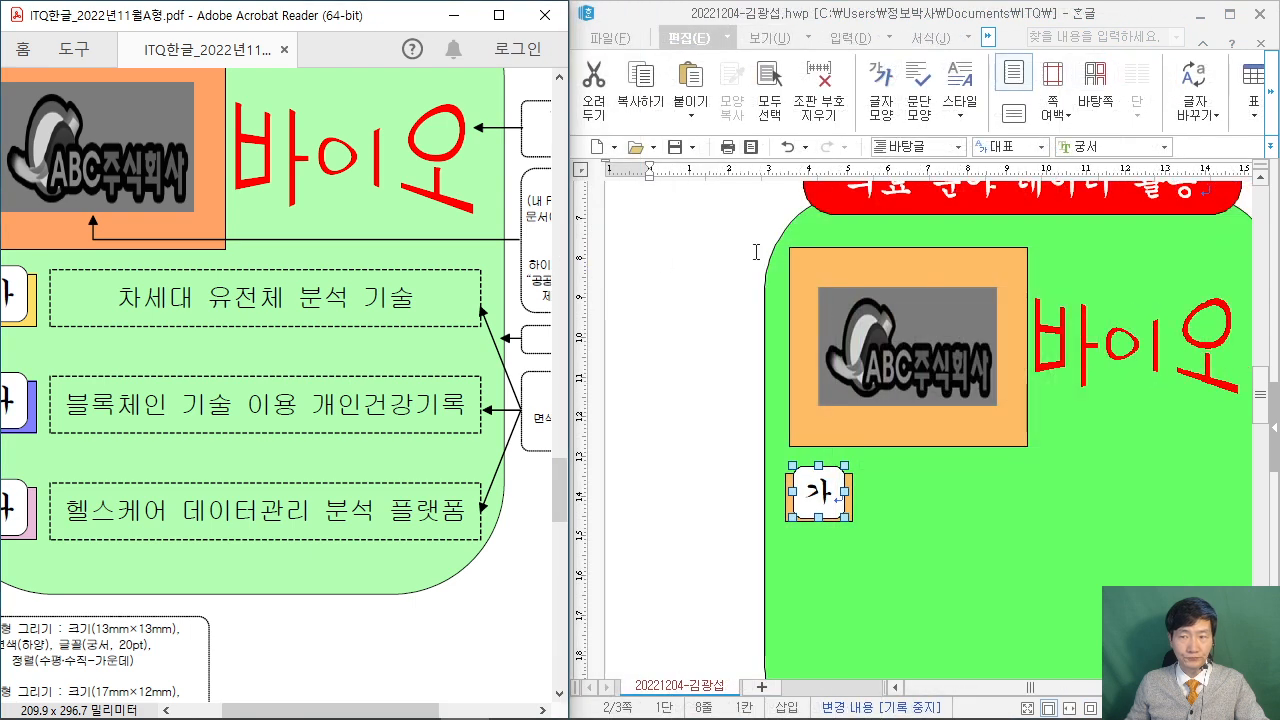
click(1230, 14)
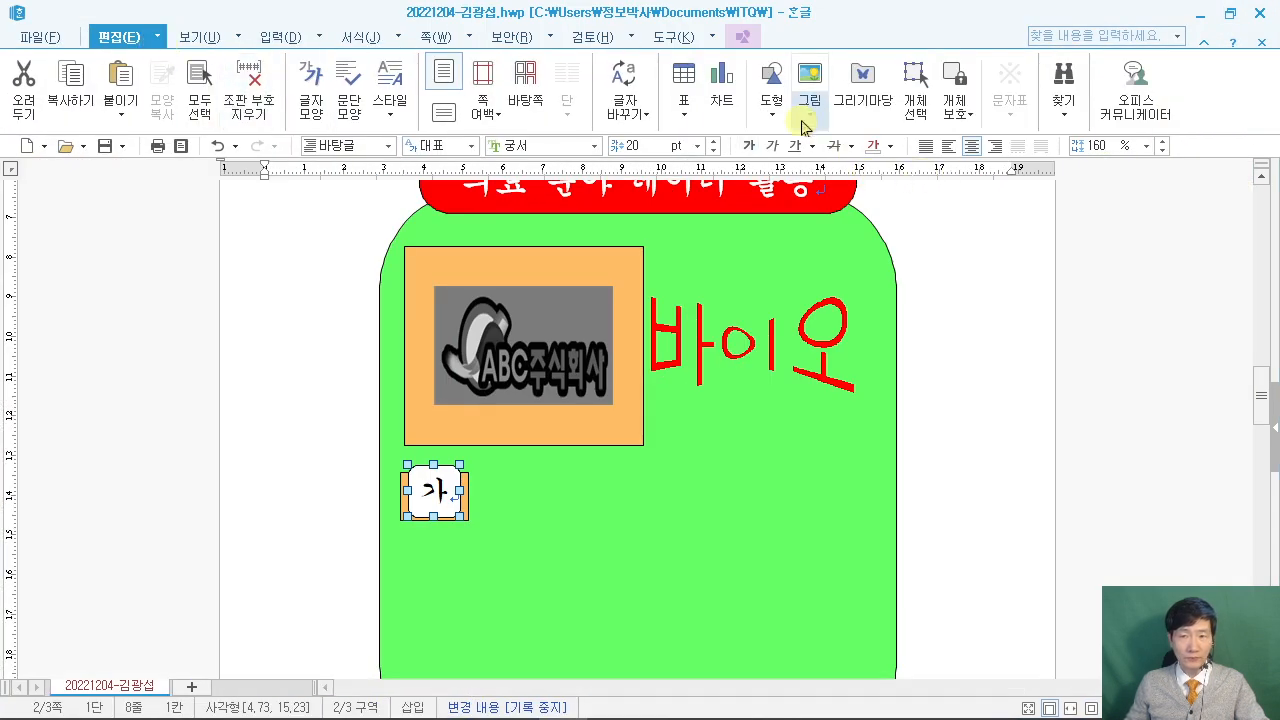
click(778, 110)
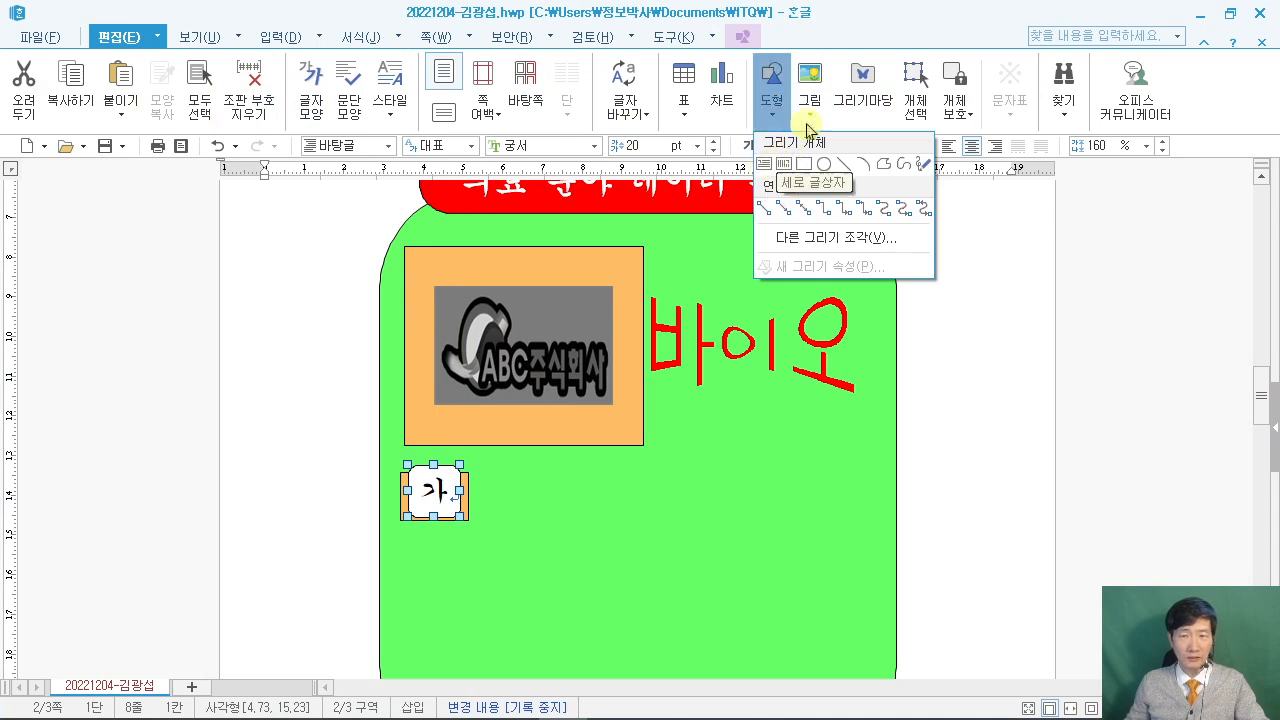
click(975, 33)
drag(951, 23, 1270, 118)
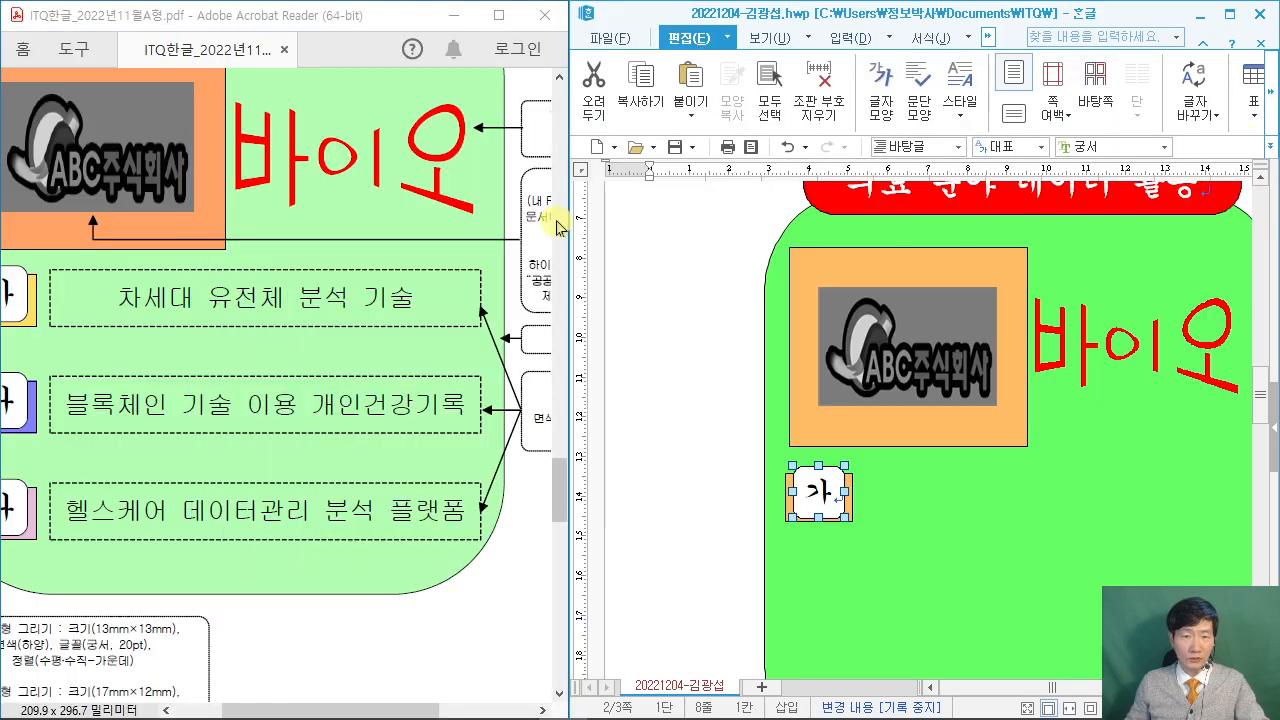
drag(556, 228, 528, 228)
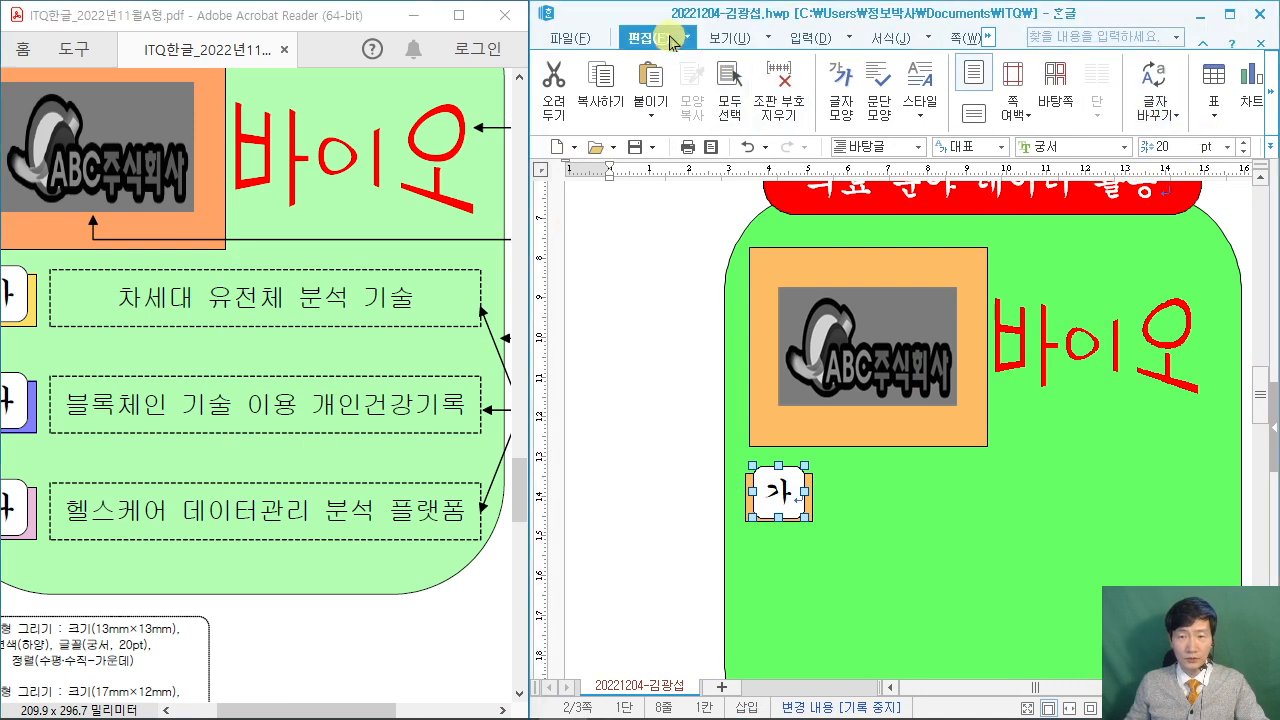
click(1268, 92)
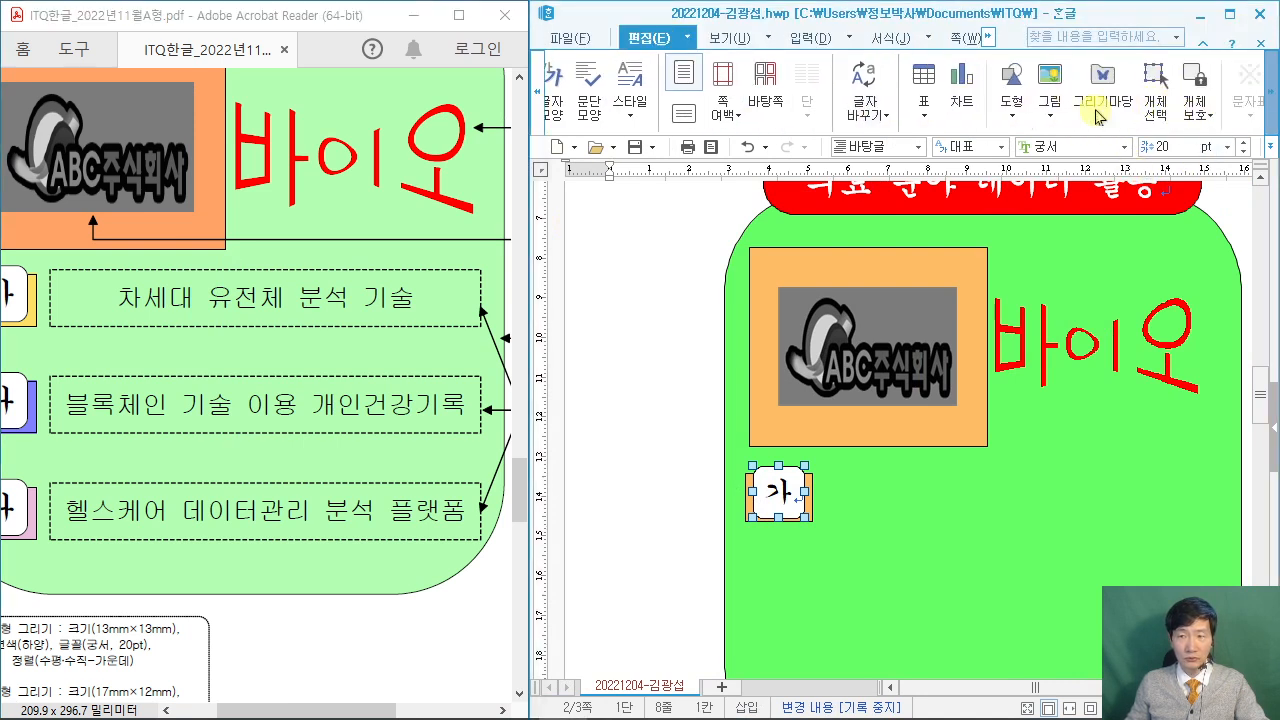
click(996, 95)
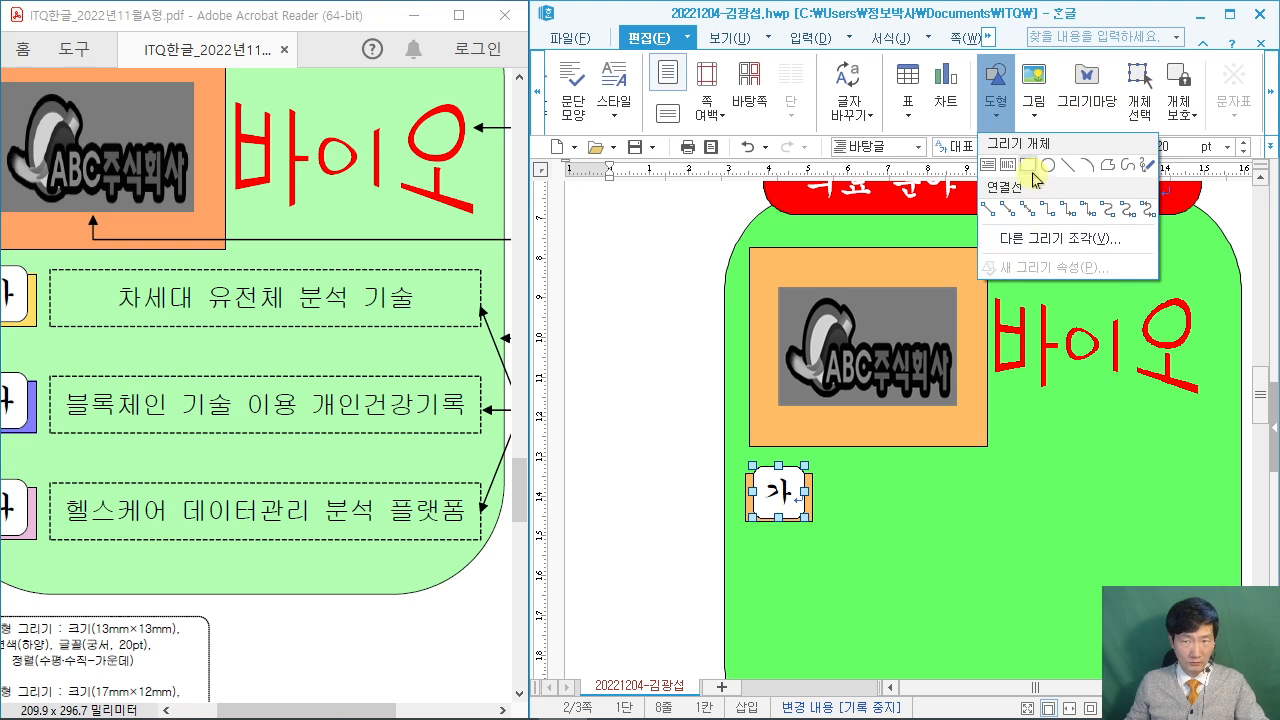
Draw a wide horizontal text box right of 가 and type 차세대 유전체 분석 기술 in it.
click(986, 167)
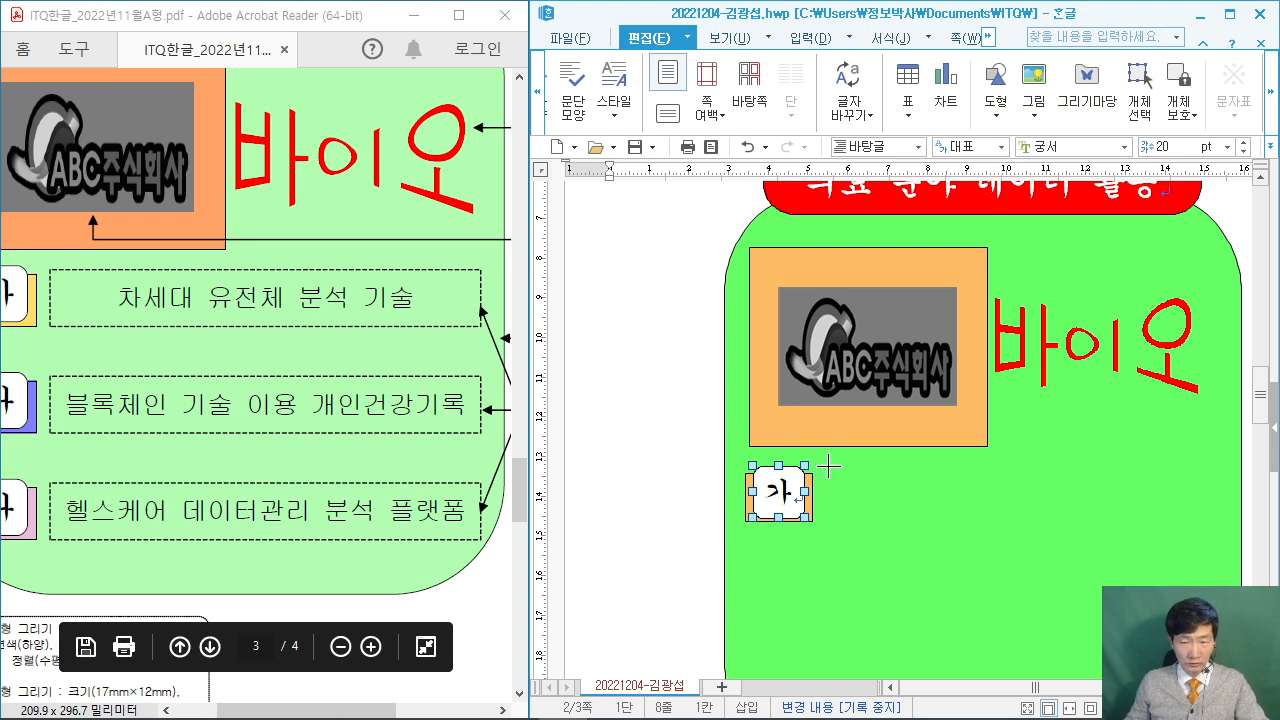
drag(820, 466, 1220, 525)
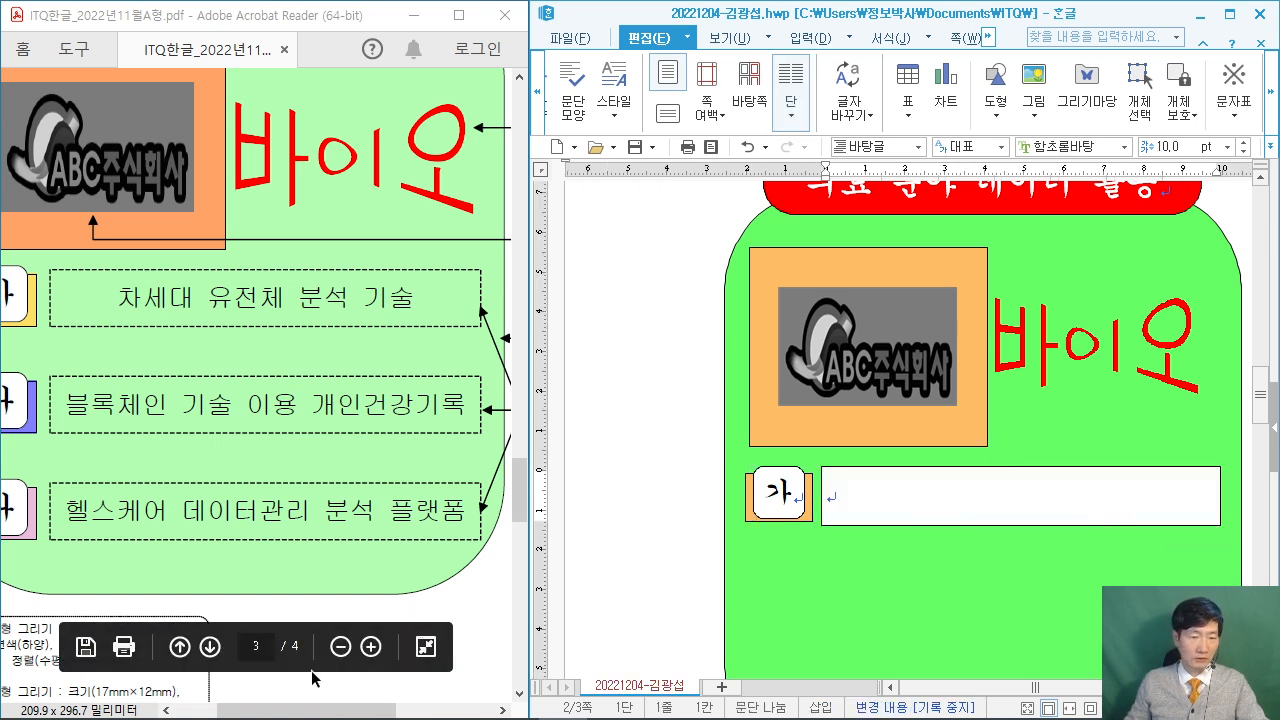
drag(295, 709, 302, 710)
mouse_move(268, 706)
mouse_down()
mouse_move(440, 706)
mouse_move(375, 710)
mouse_up()
click(862, 497)
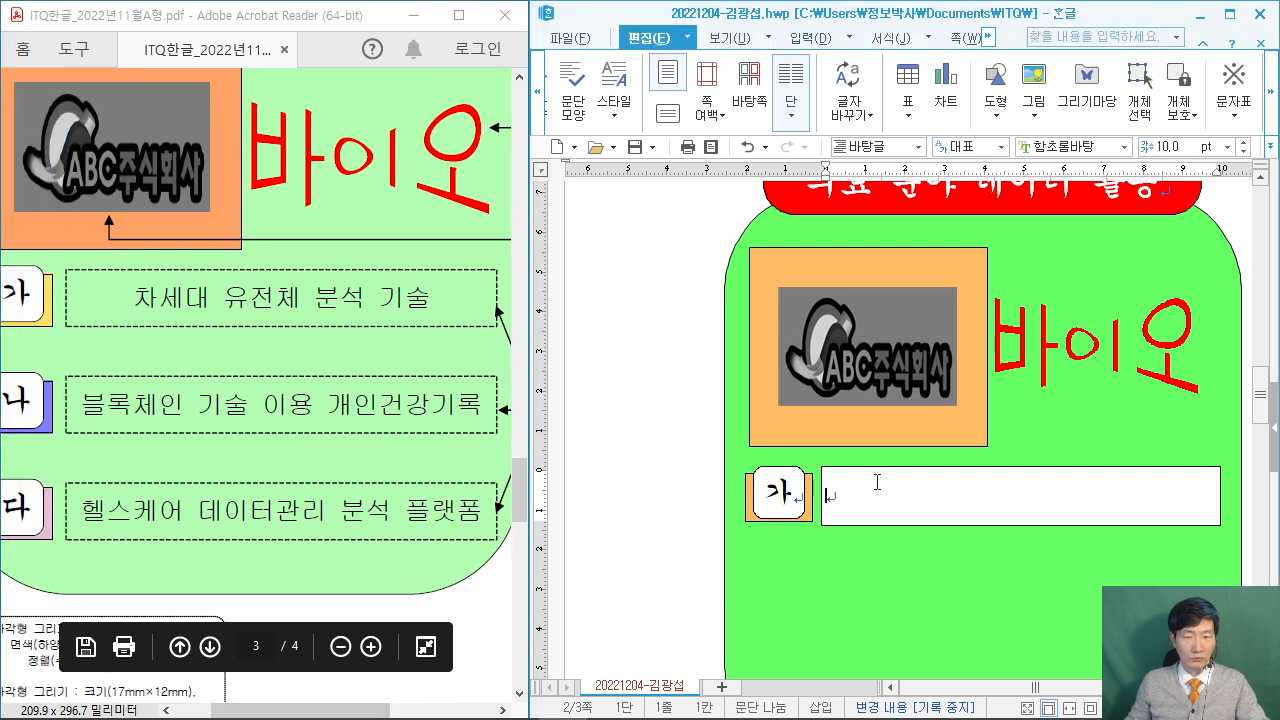
text(차세대 유전체 분석 기술)
scroll(975, 467, up, 2)
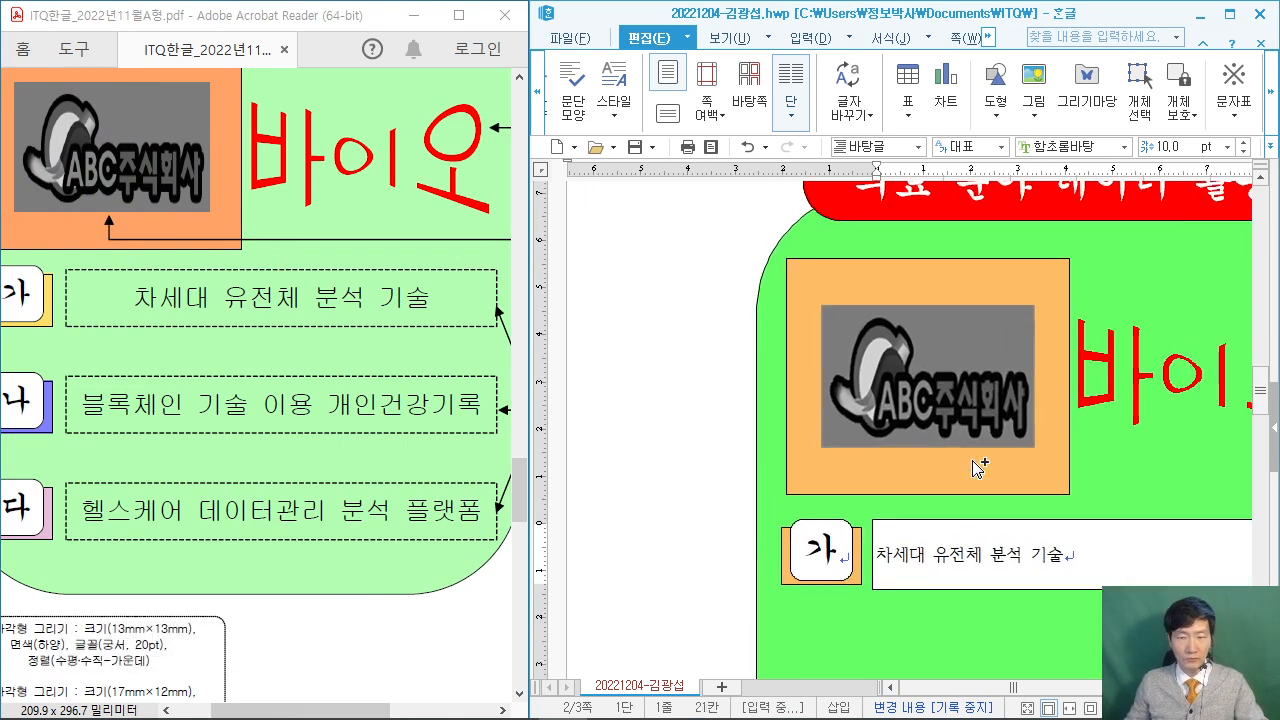
scroll(970, 480, down, 2)
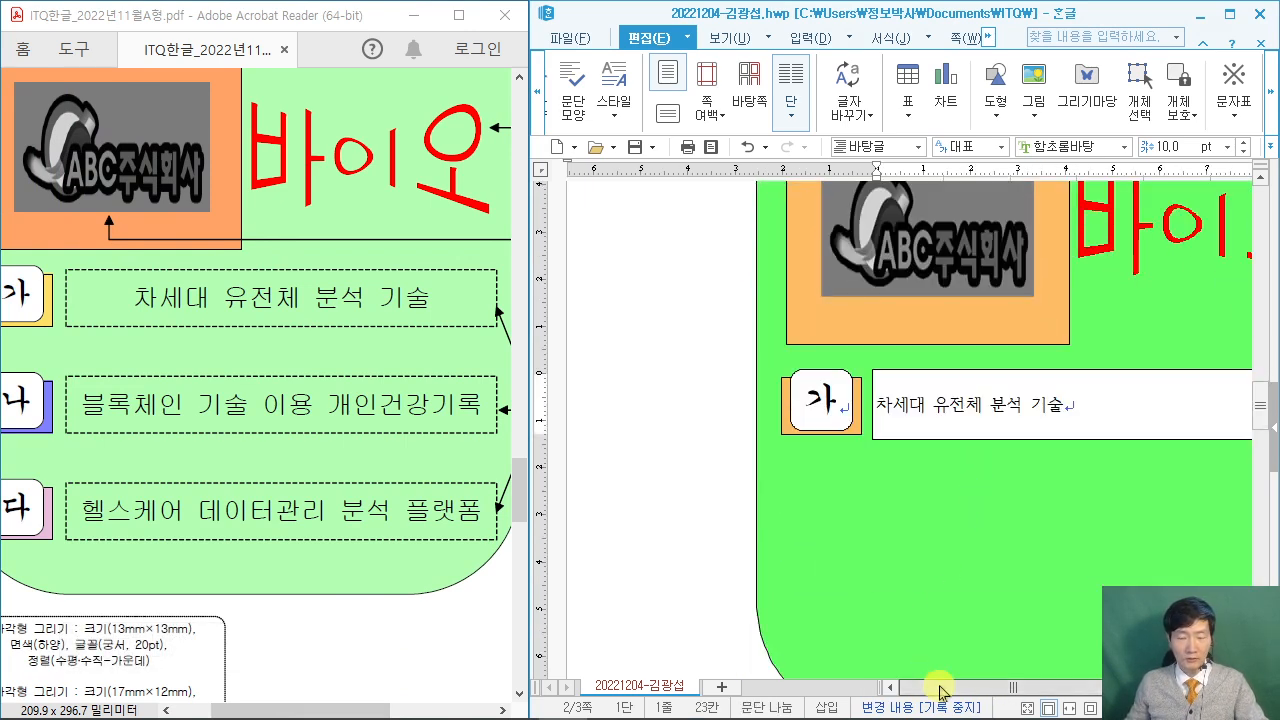
drag(940, 690, 1003, 688)
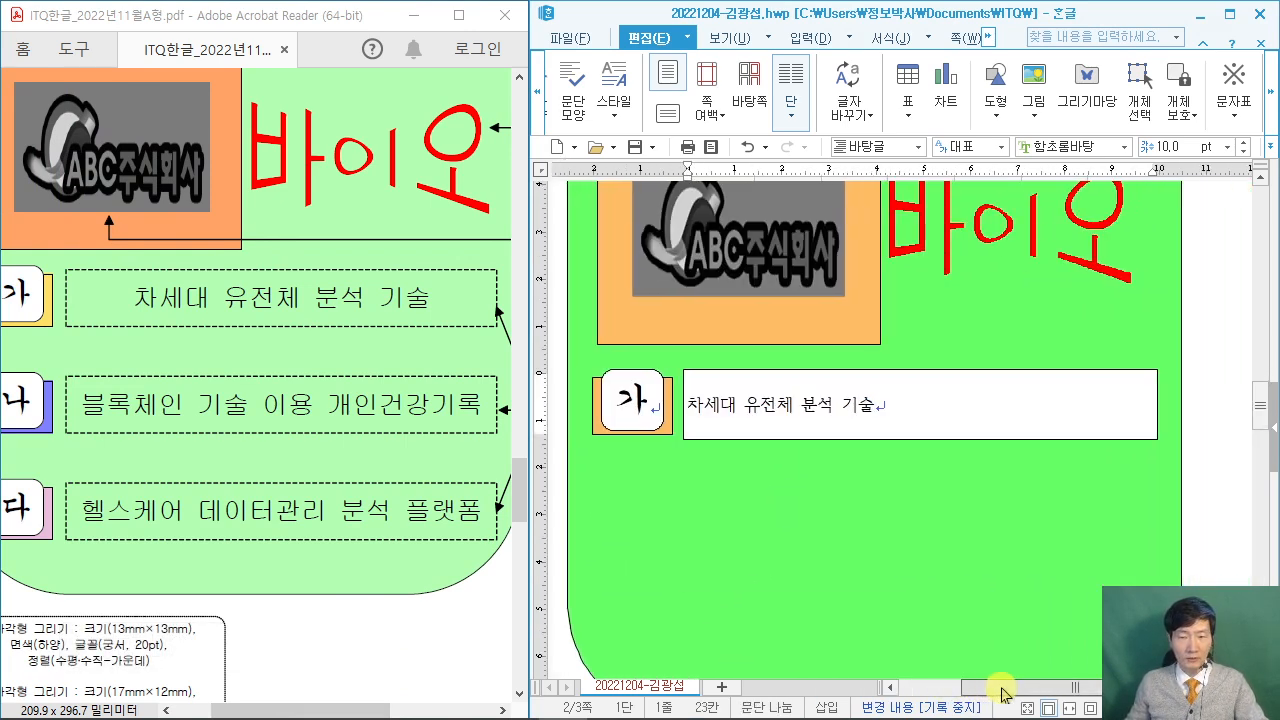
Bring up the properties dialog of the 차세대 유전체 분석 기술 text box beside the page.
double_click(861, 375)
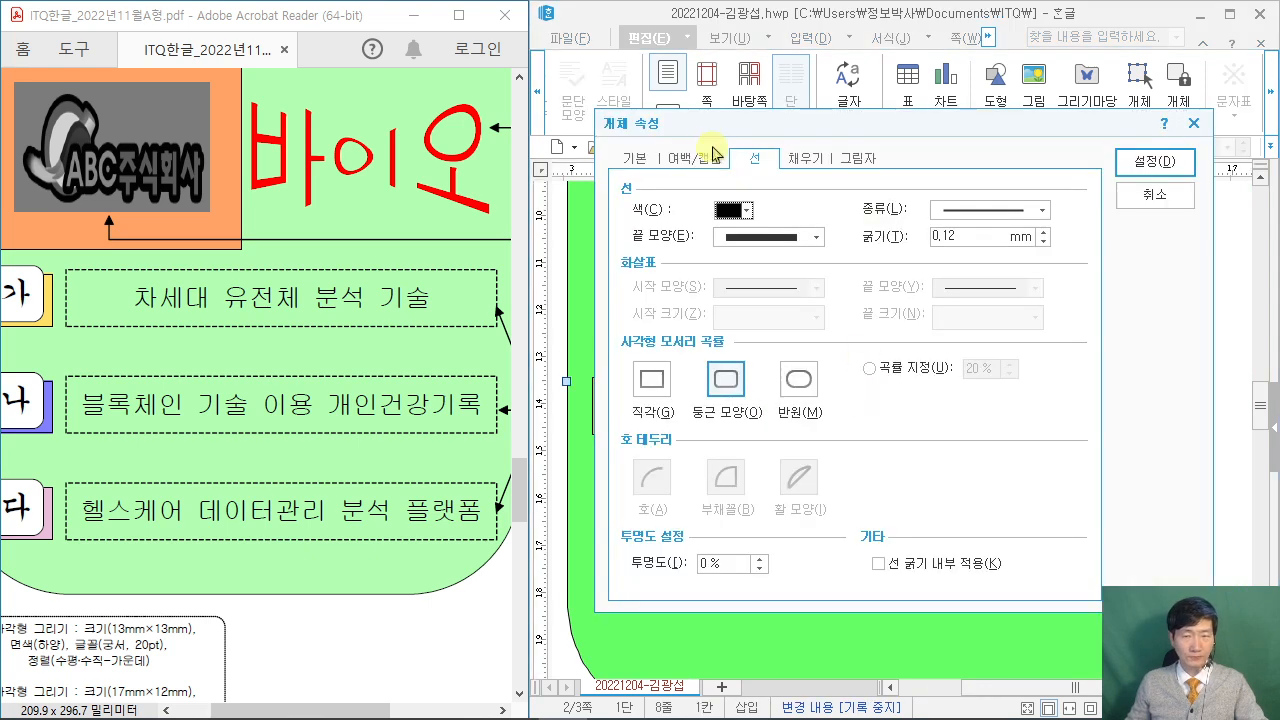
drag(820, 183, 884, 14)
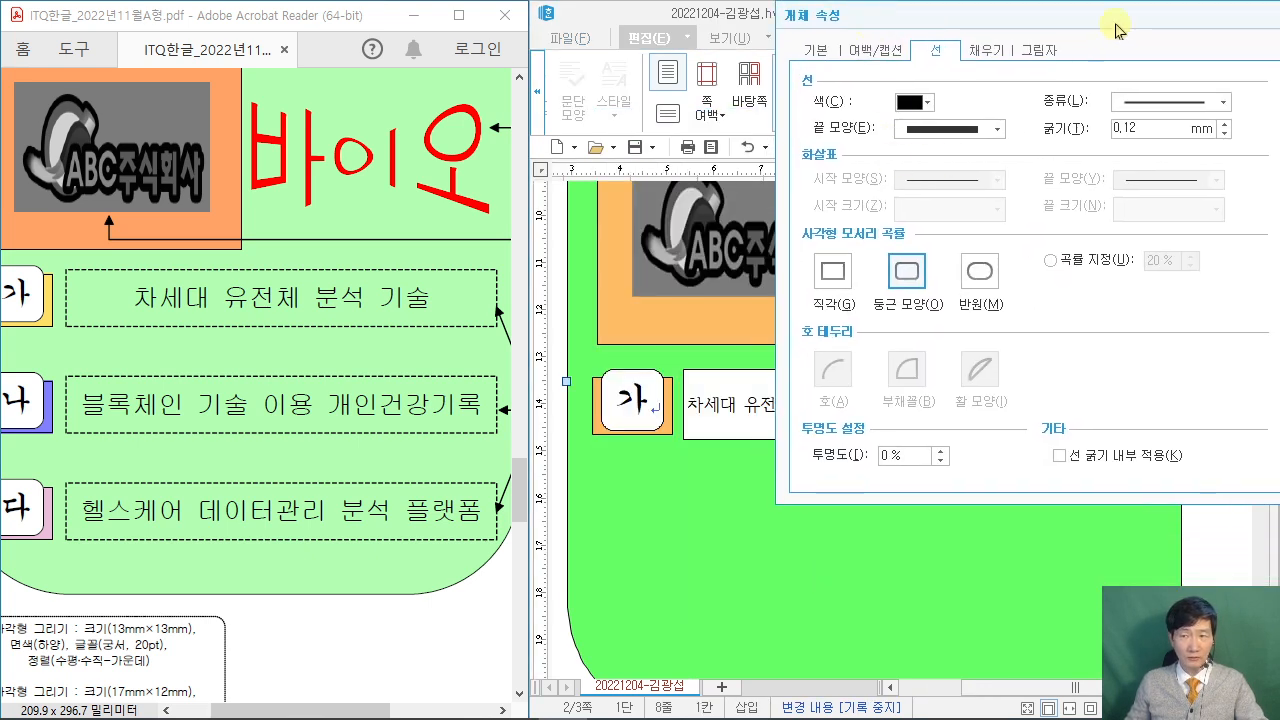
drag(1105, 25, 886, 25)
click(1150, 50)
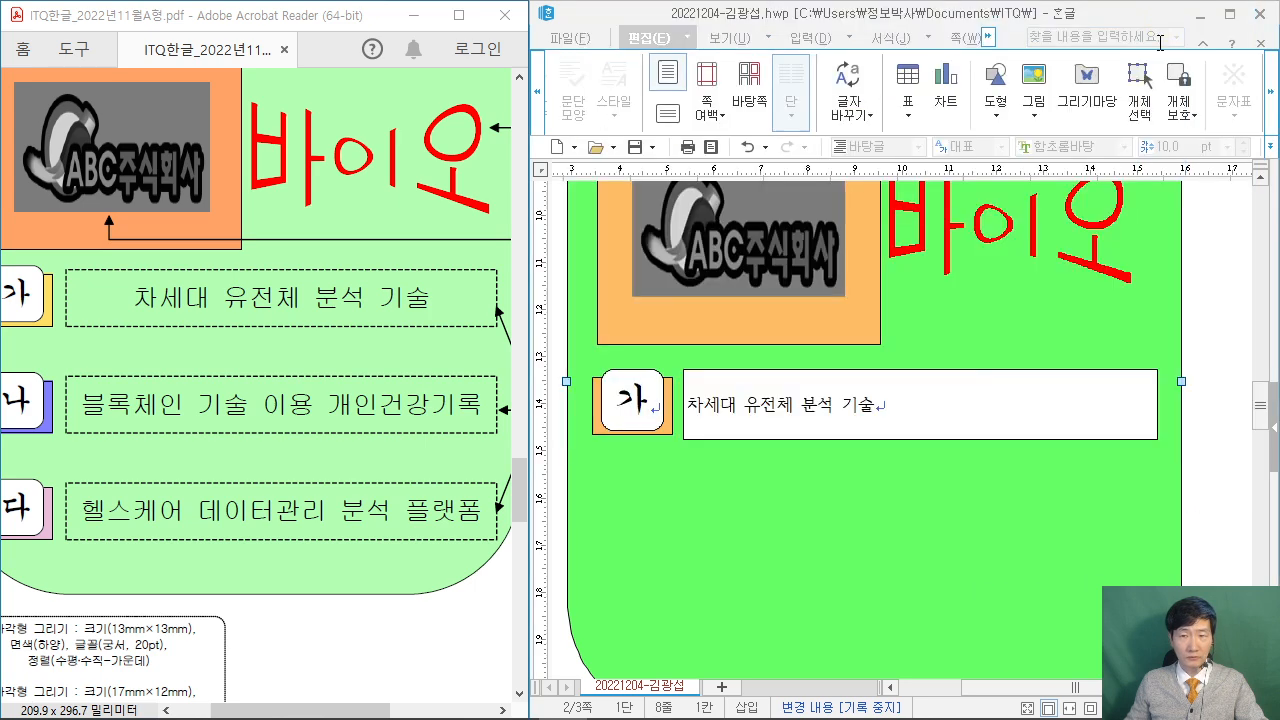
click(793, 377)
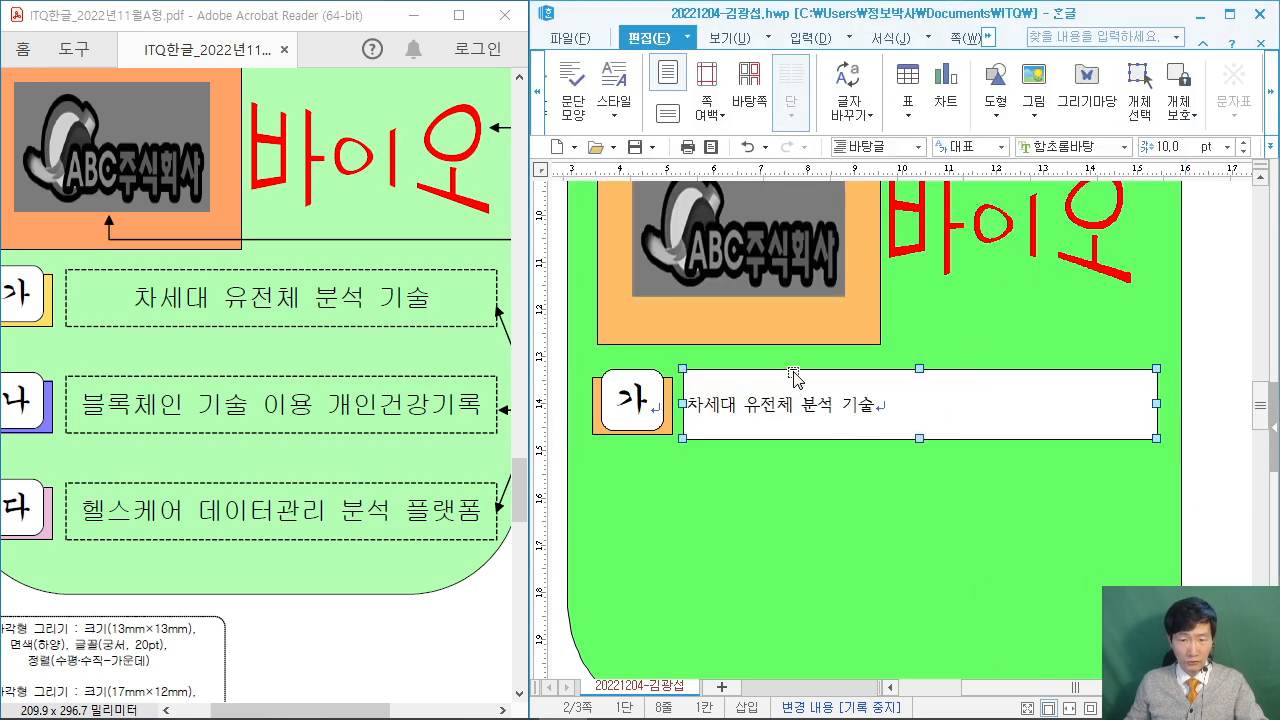
double_click(793, 377)
drag(700, 128, 936, 126)
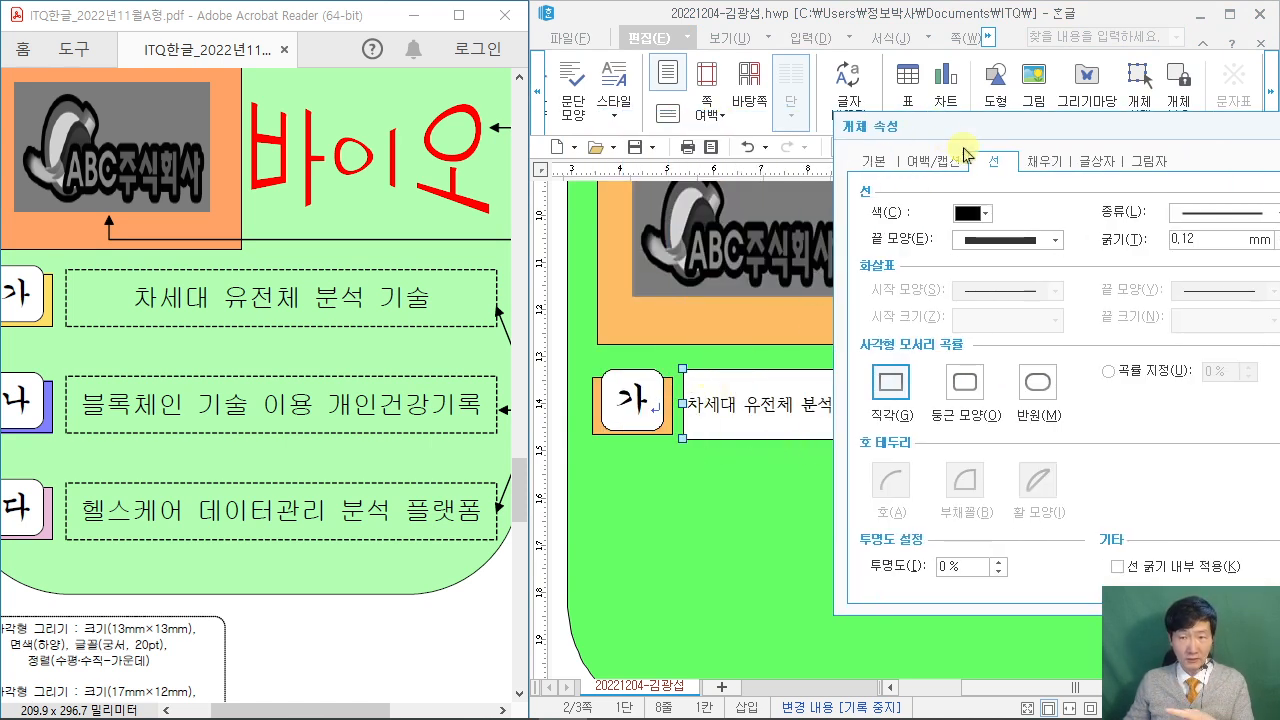
drag(979, 136, 840, 68)
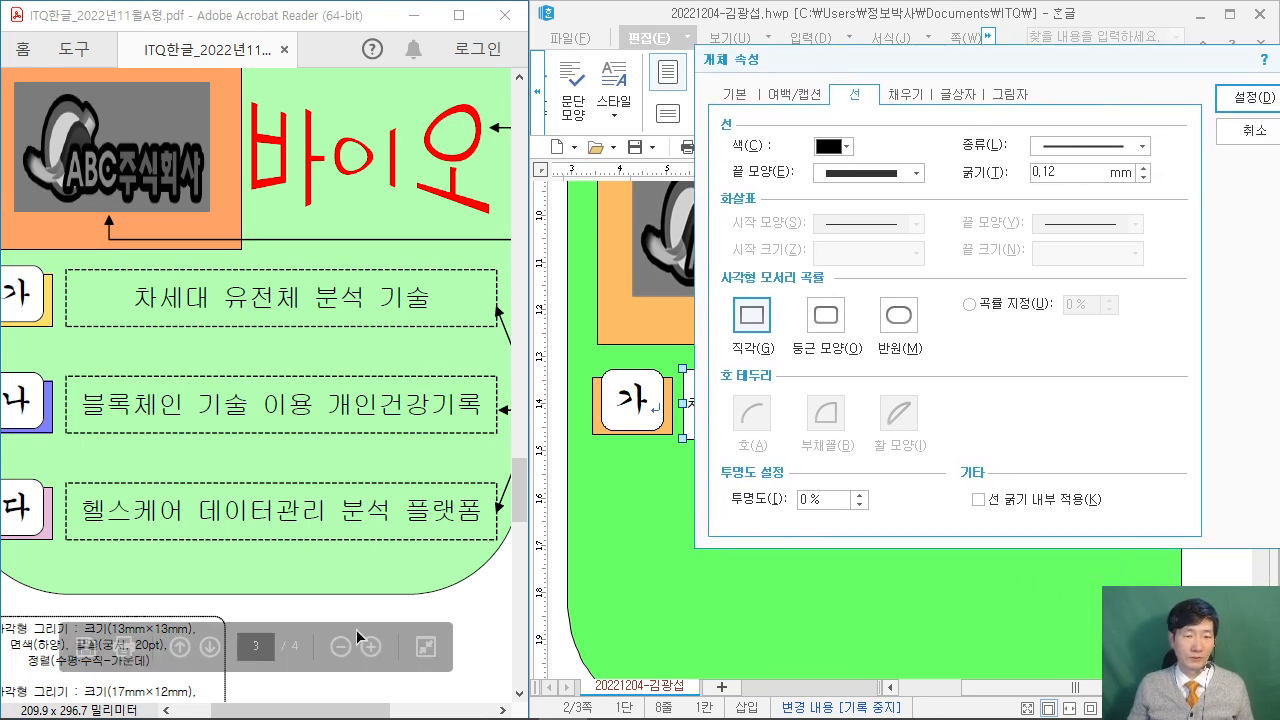
drag(338, 706, 434, 708)
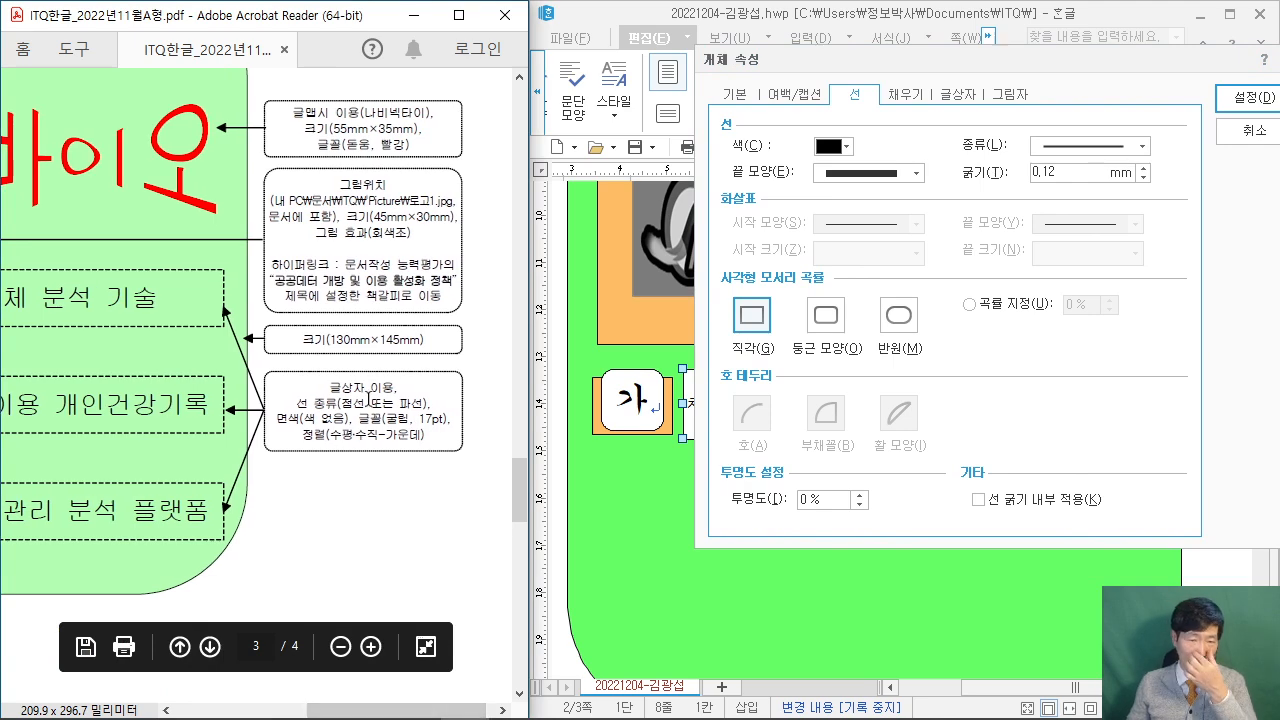
ctrl+scroll(425, 475, up, 1)
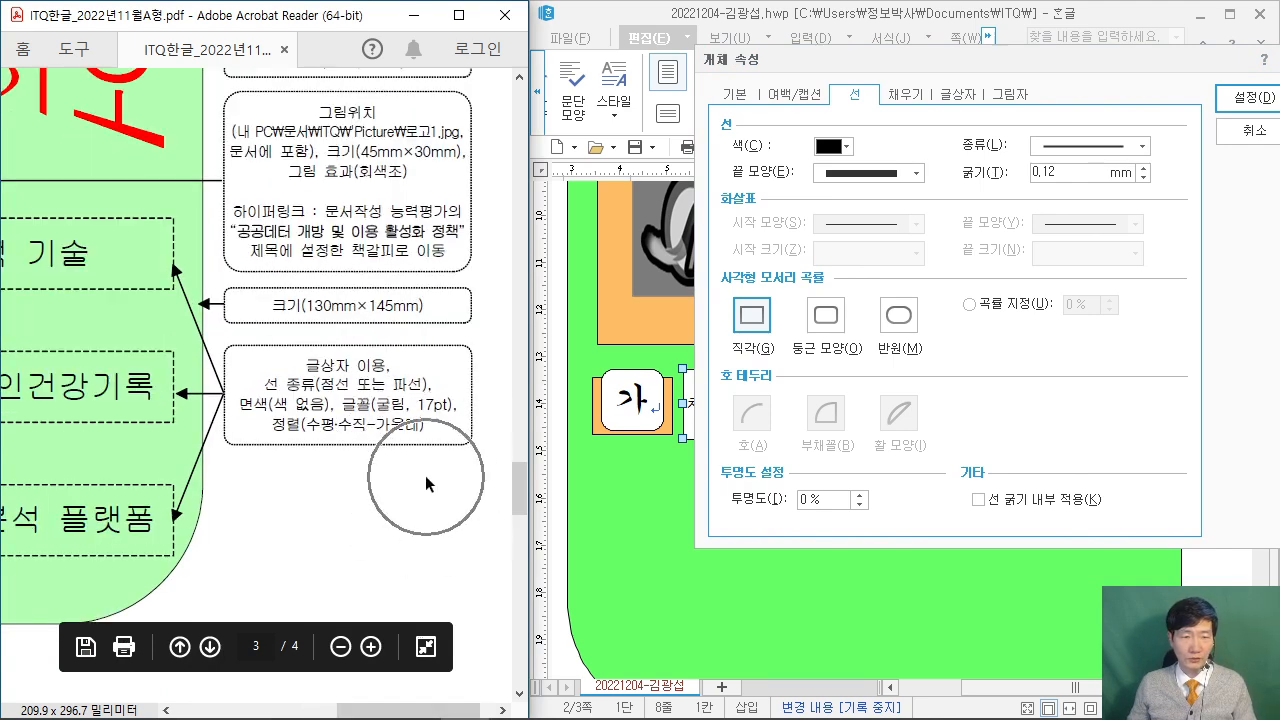
Give the text box a dashed border line and no fill, then apply with 설정.
click(1142, 146)
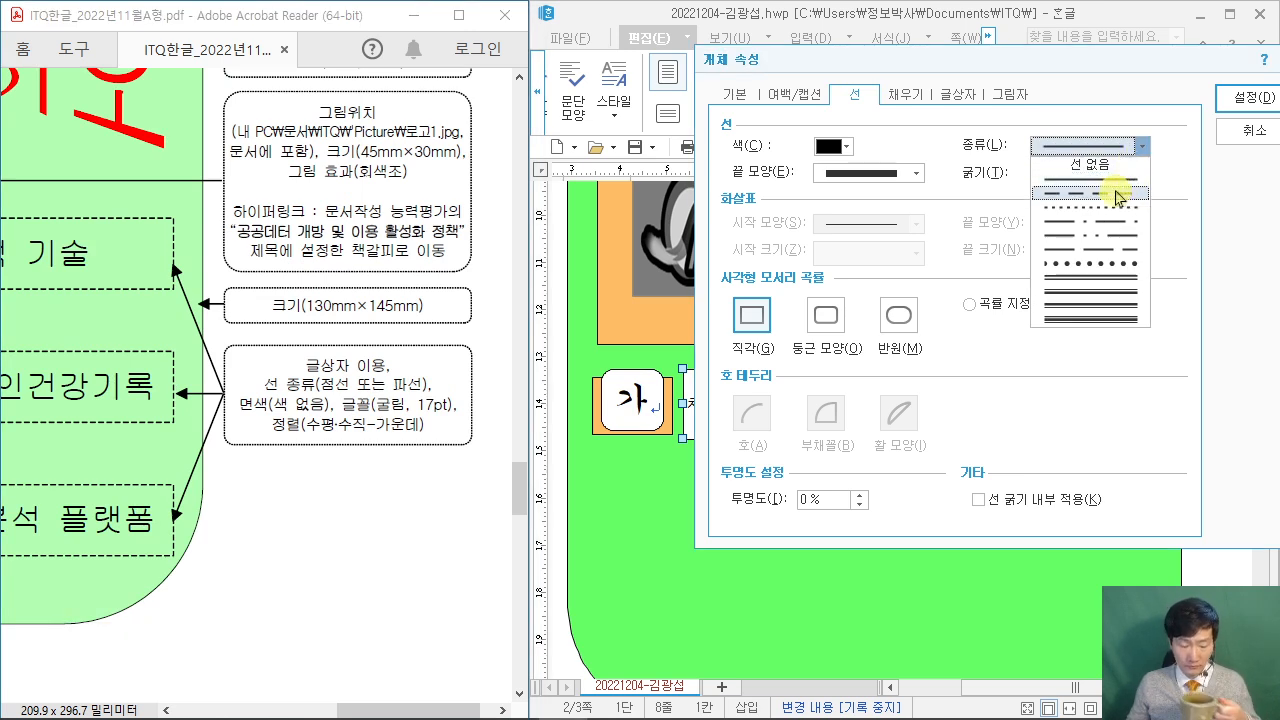
click(1118, 193)
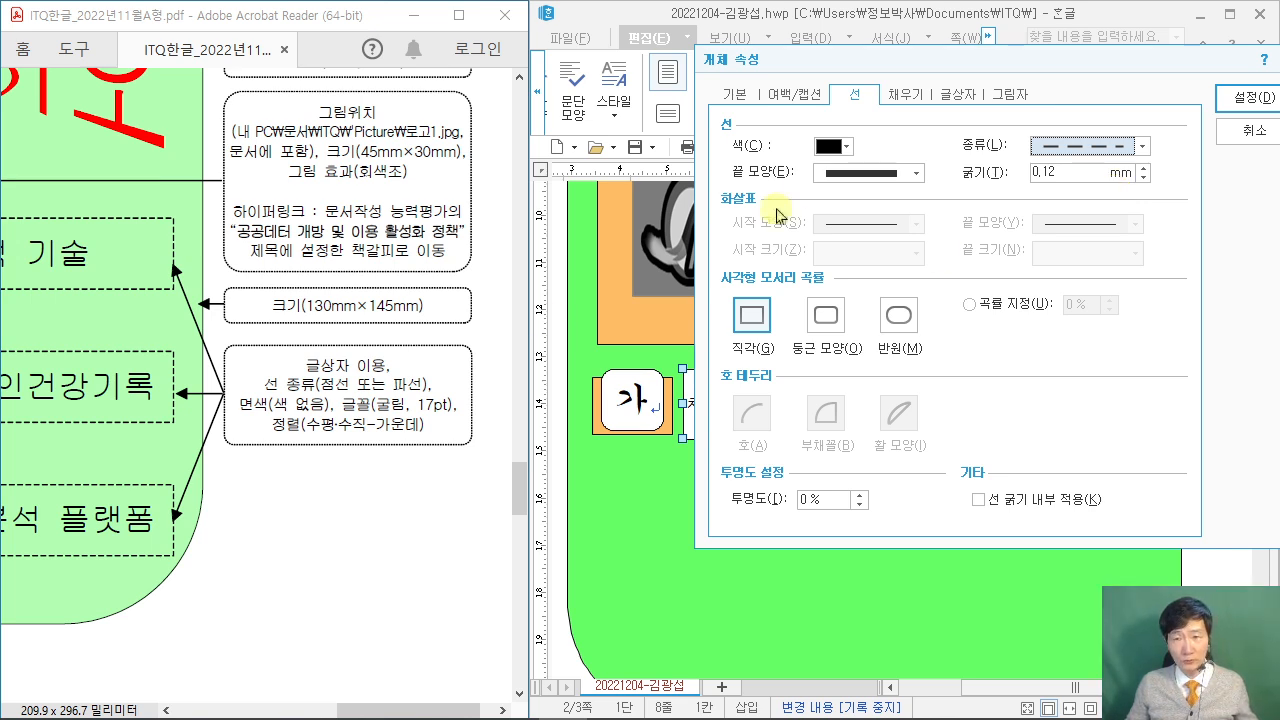
click(915, 100)
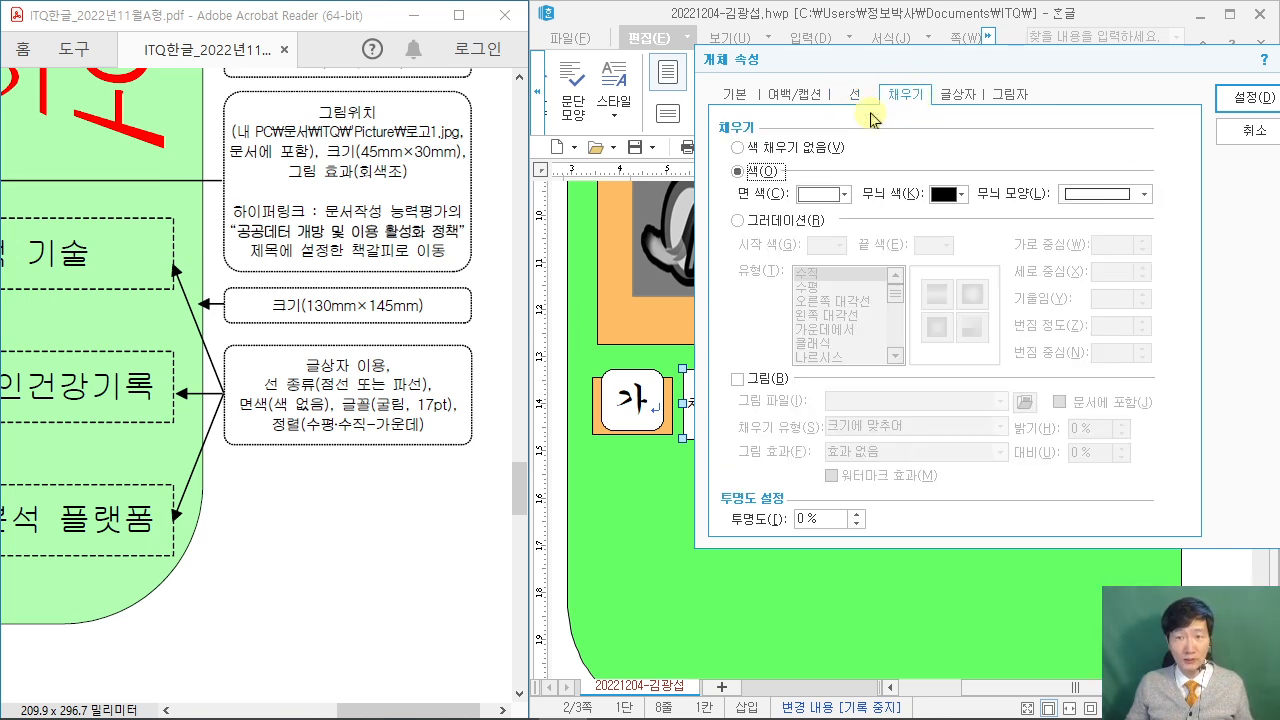
click(740, 149)
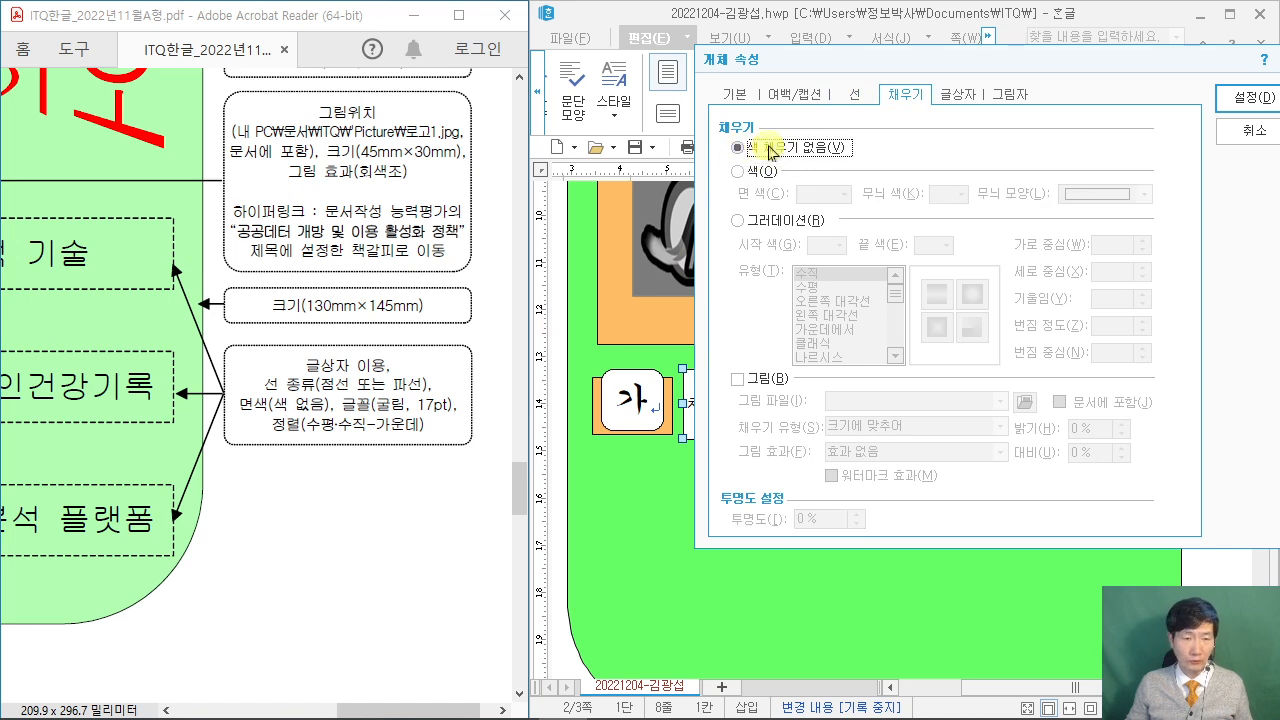
click(1244, 99)
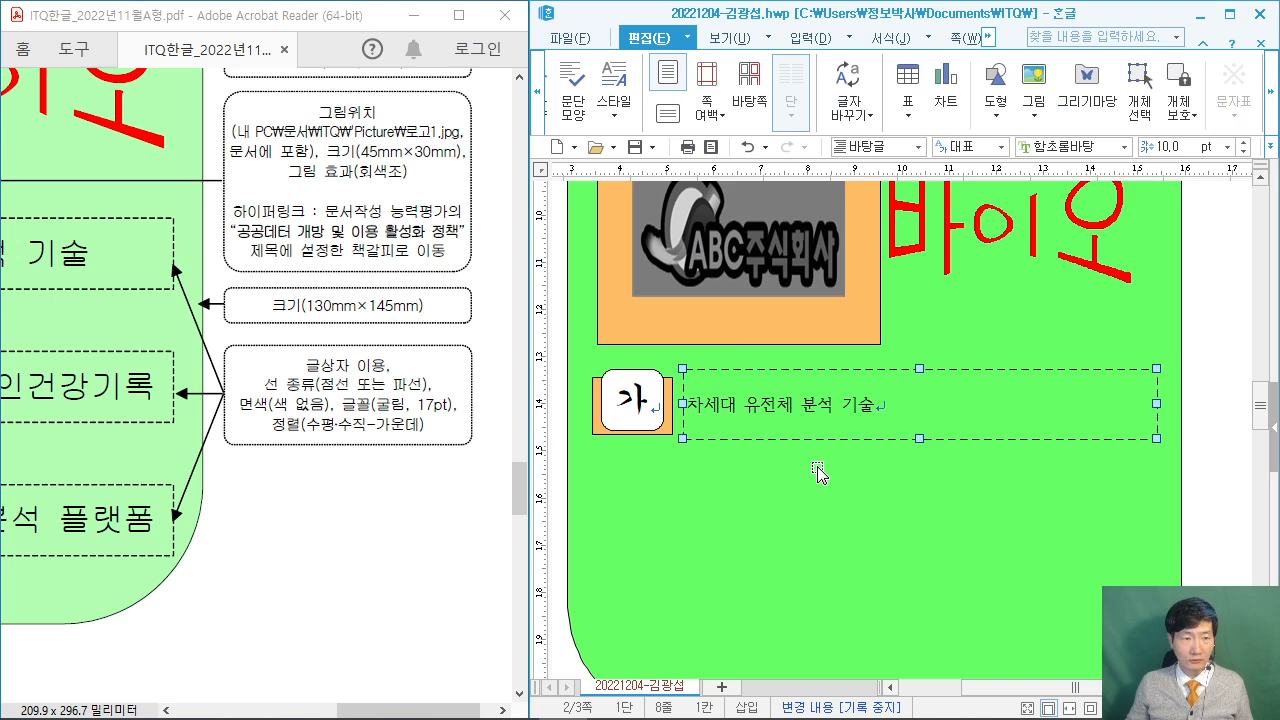
Set the 차세대 유전체 분석 기술 title to font 굴림 at 17 pt.
click(1215, 405)
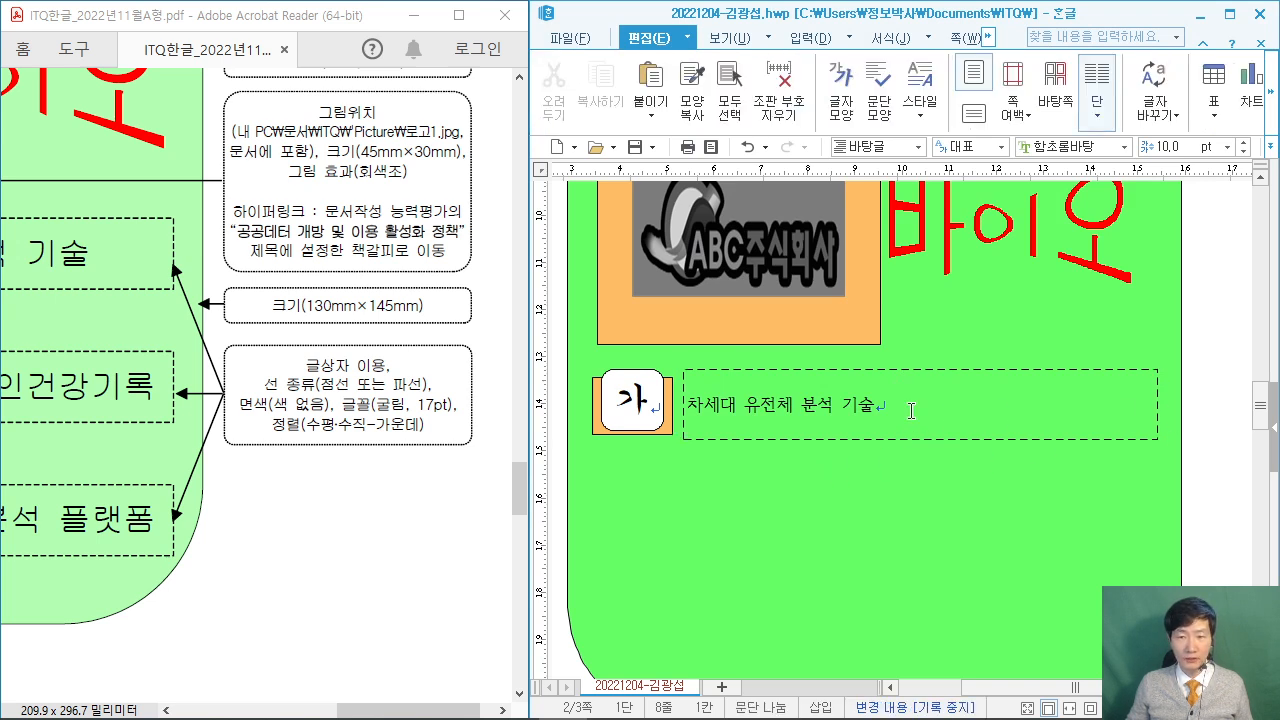
drag(911, 411, 657, 407)
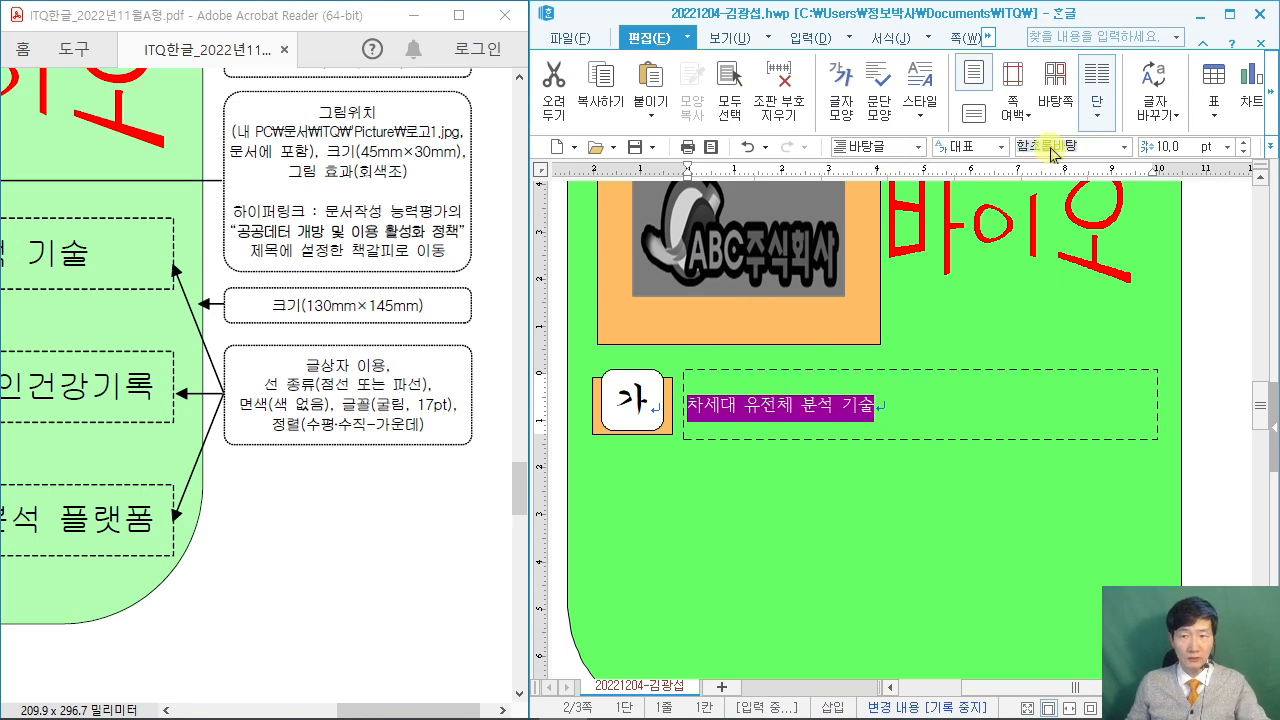
click(1052, 162)
text(굴림)
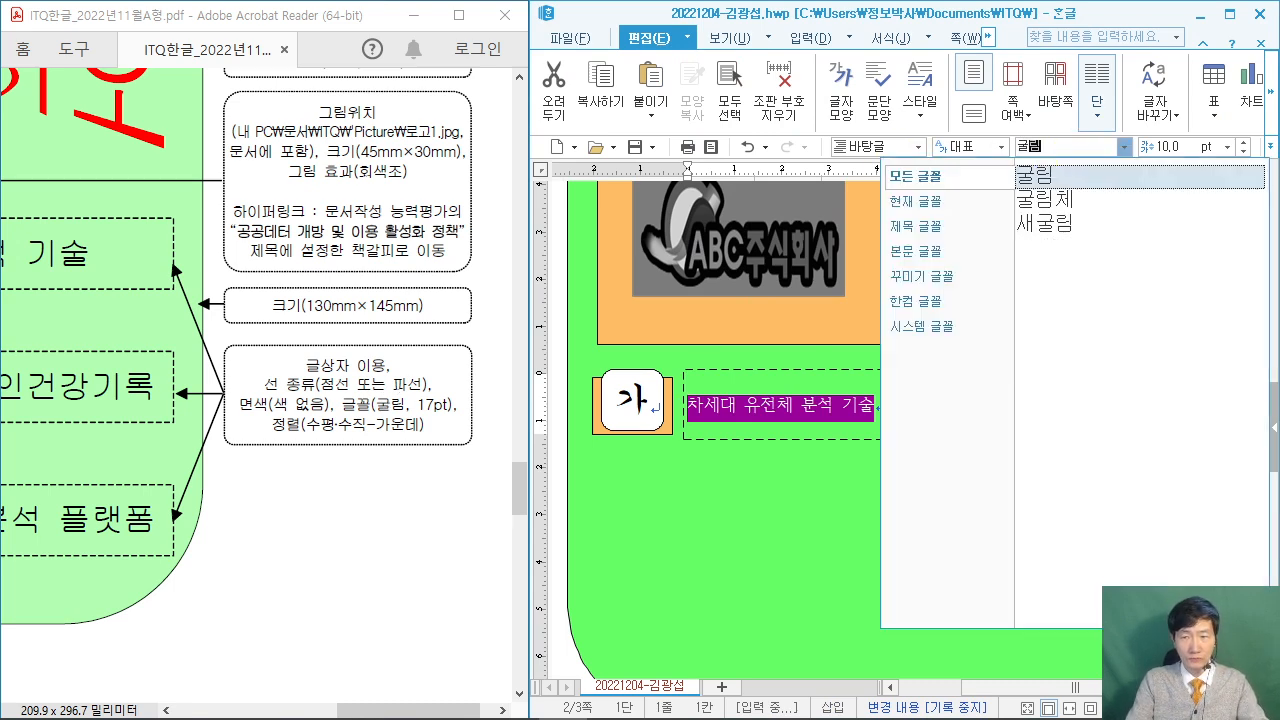
key(Return)
text(1)
key(Return)
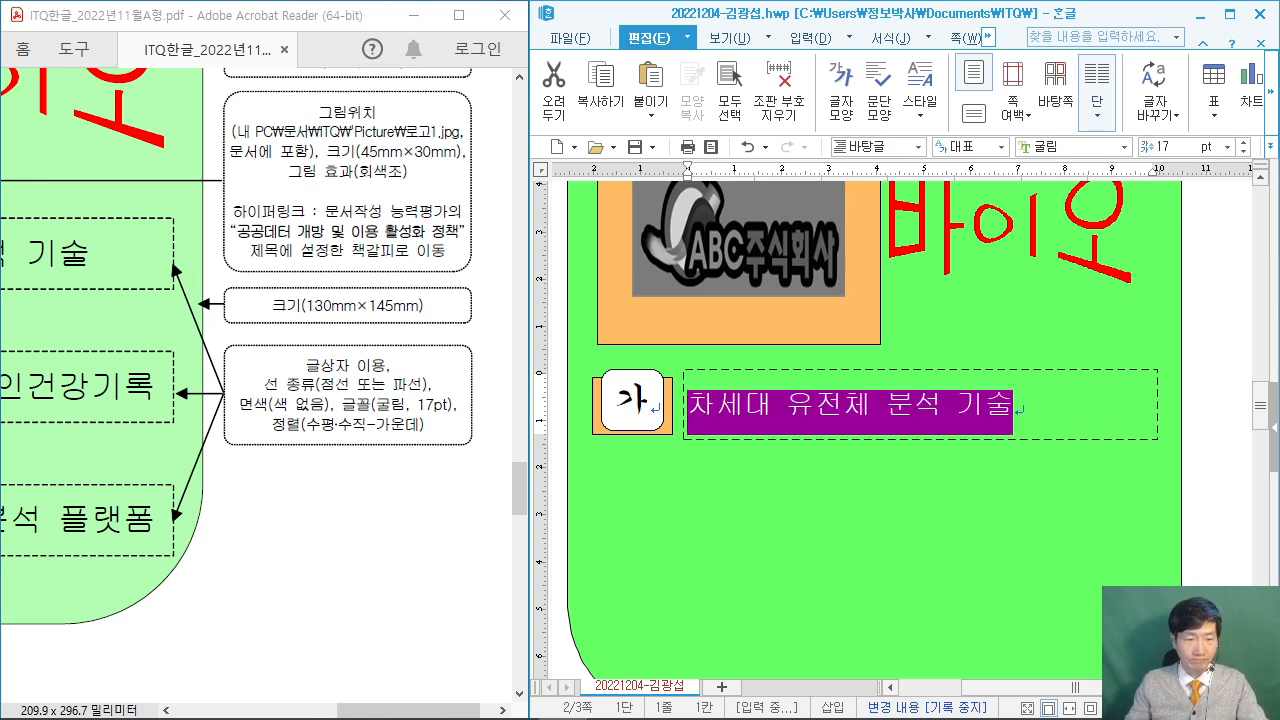
Centre the title in its dashed box and bring the exam PDF up full screen.
click(1229, 14)
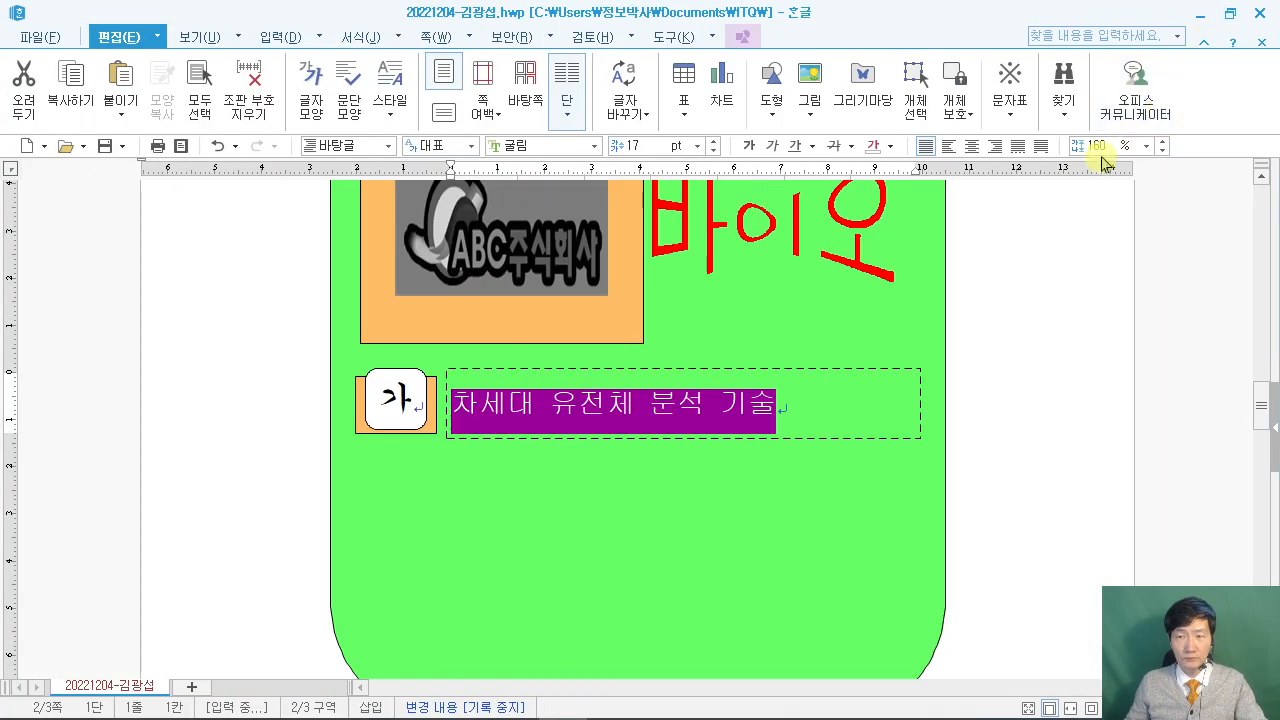
click(973, 147)
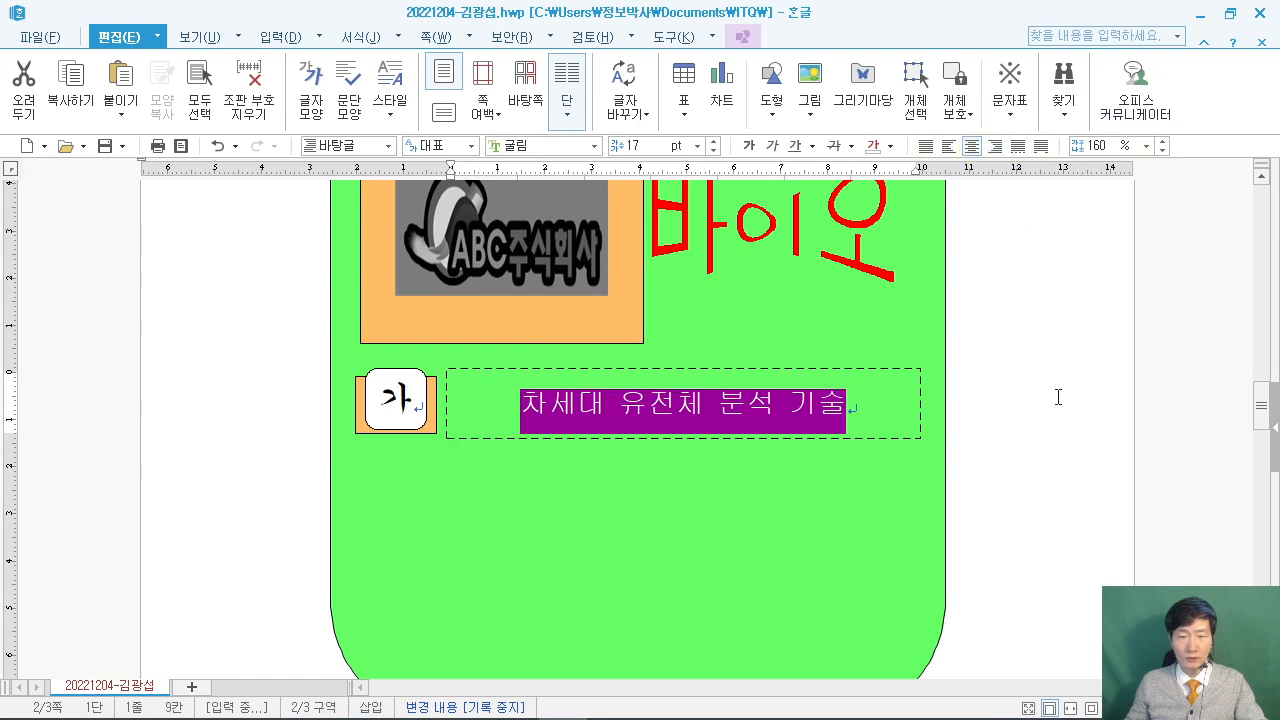
click(1056, 397)
scroll(1074, 393, down, 4)
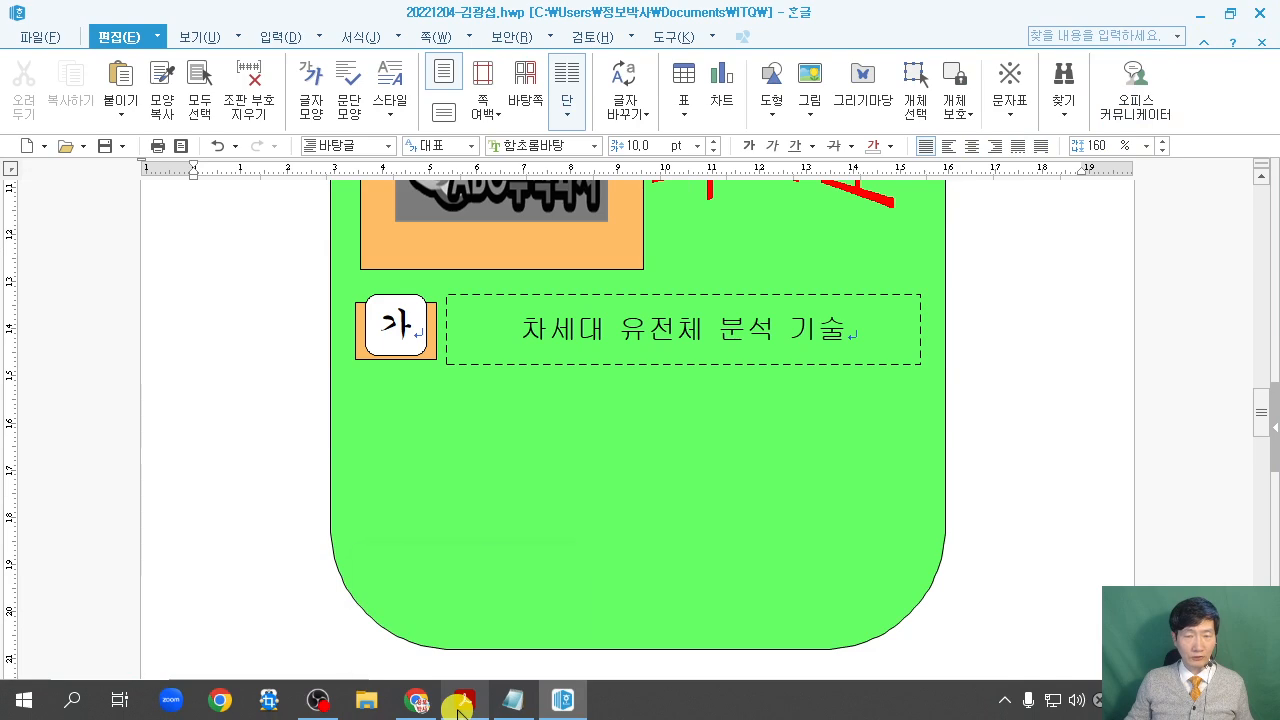
mouse_move(459, 706)
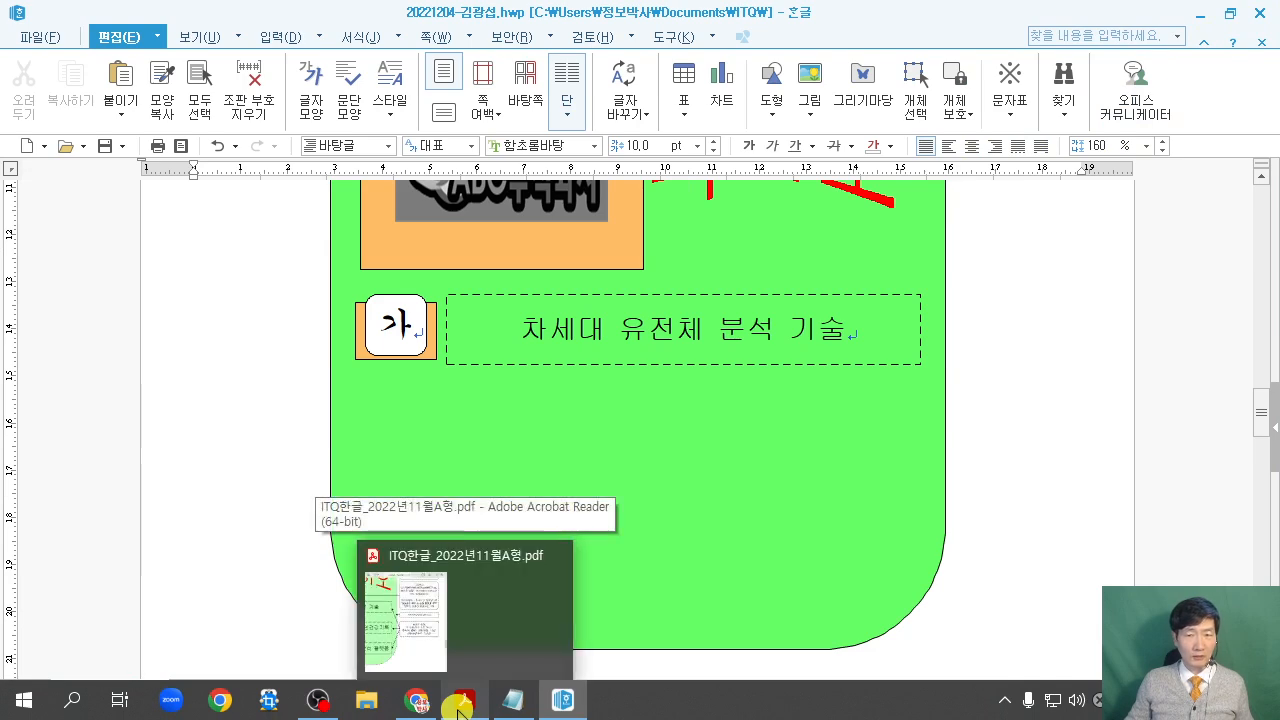
click(459, 706)
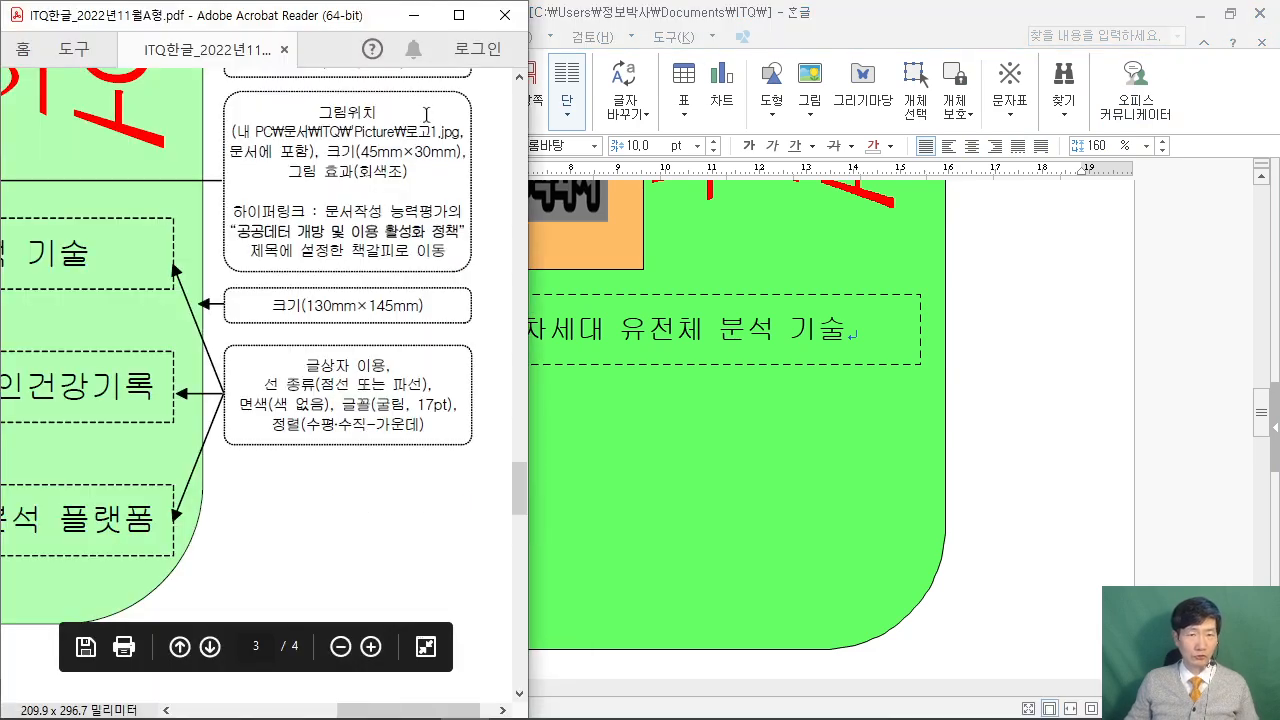
click(459, 15)
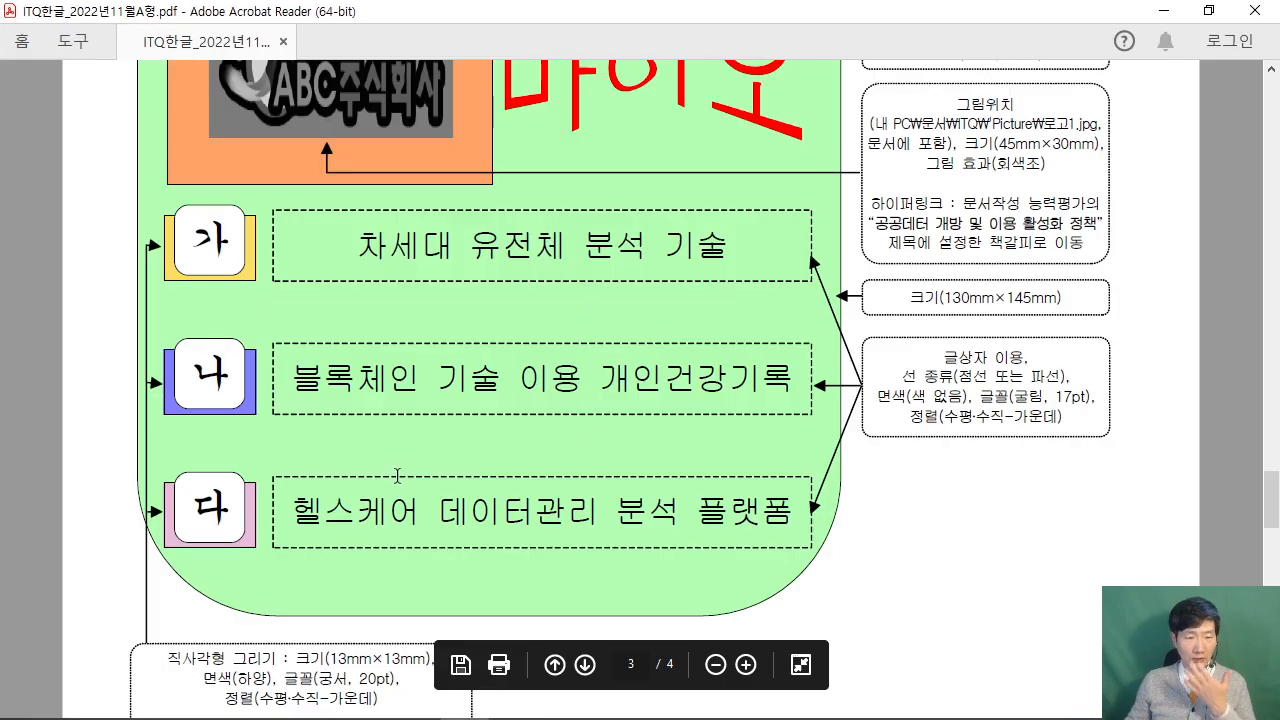
Mark up the 가/나/다 title rows on the exam PDF, then restore Acrobat to a smaller window.
drag(317, 242, 317, 474)
drag(161, 549, 845, 541)
key(Escape)
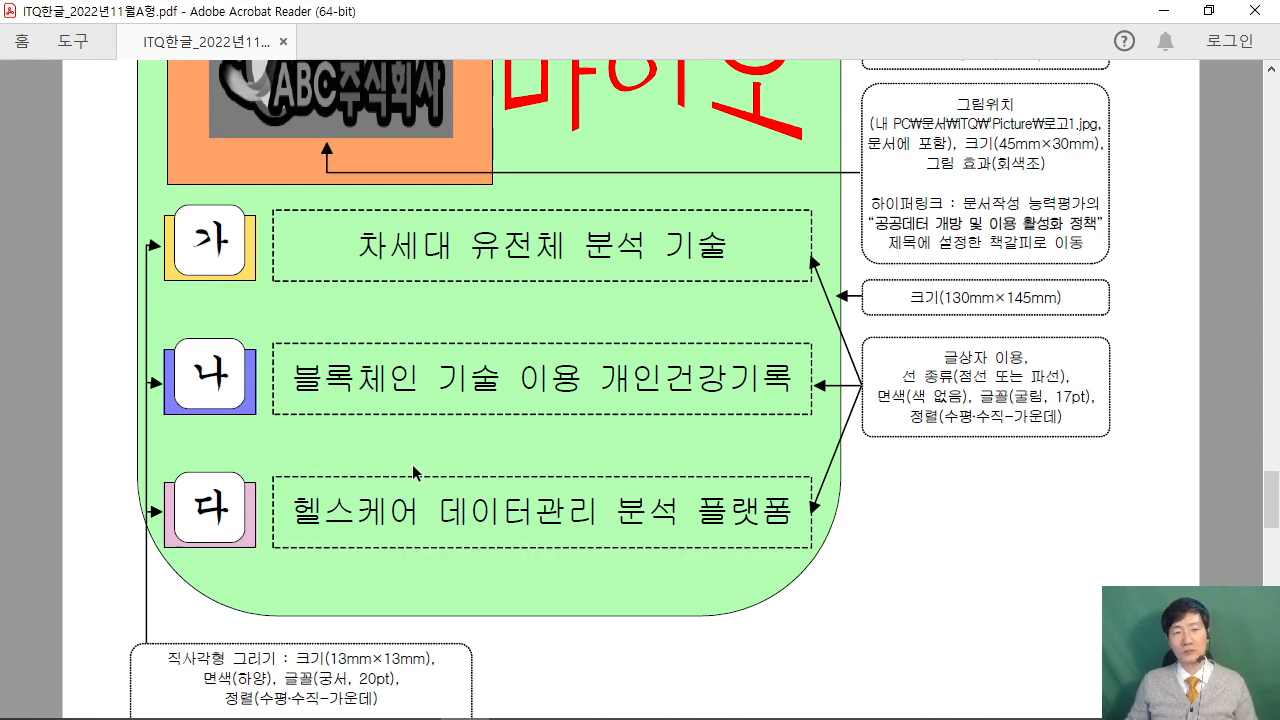
click(1208, 10)
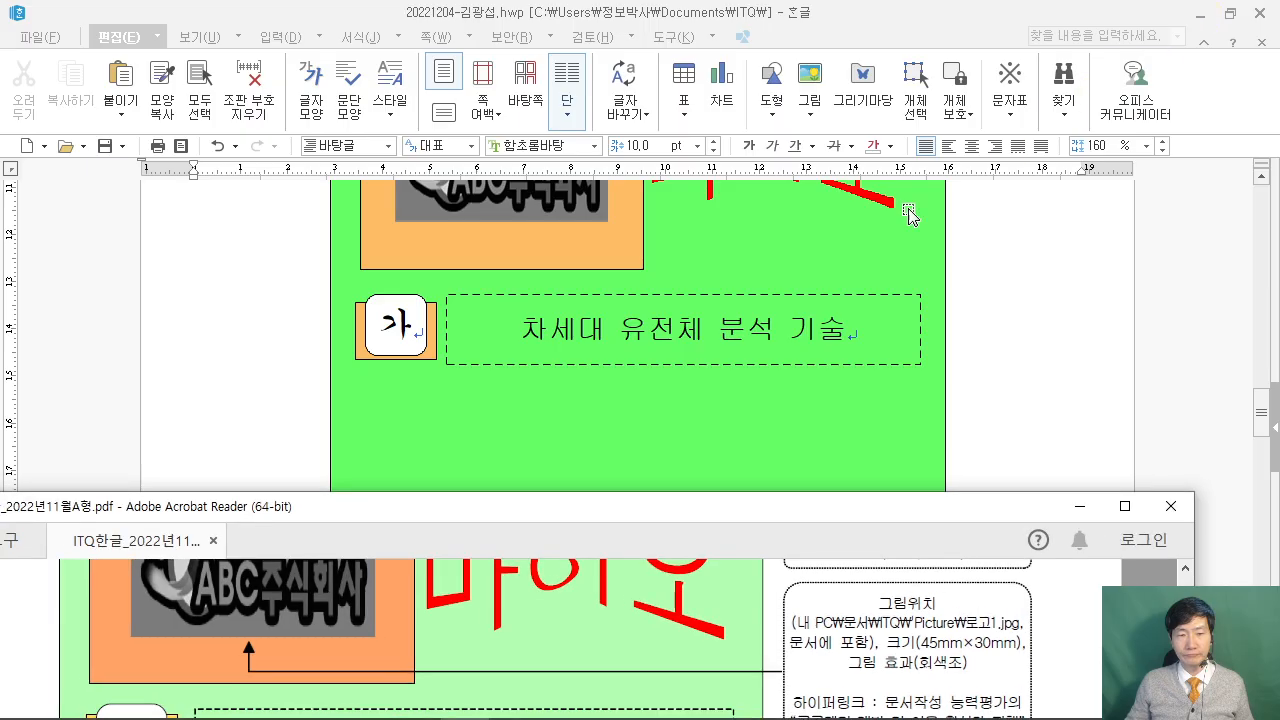
Select the dashed title text box, with on-screen notes and arrows pointing at the 가 label.
click(1084, 387)
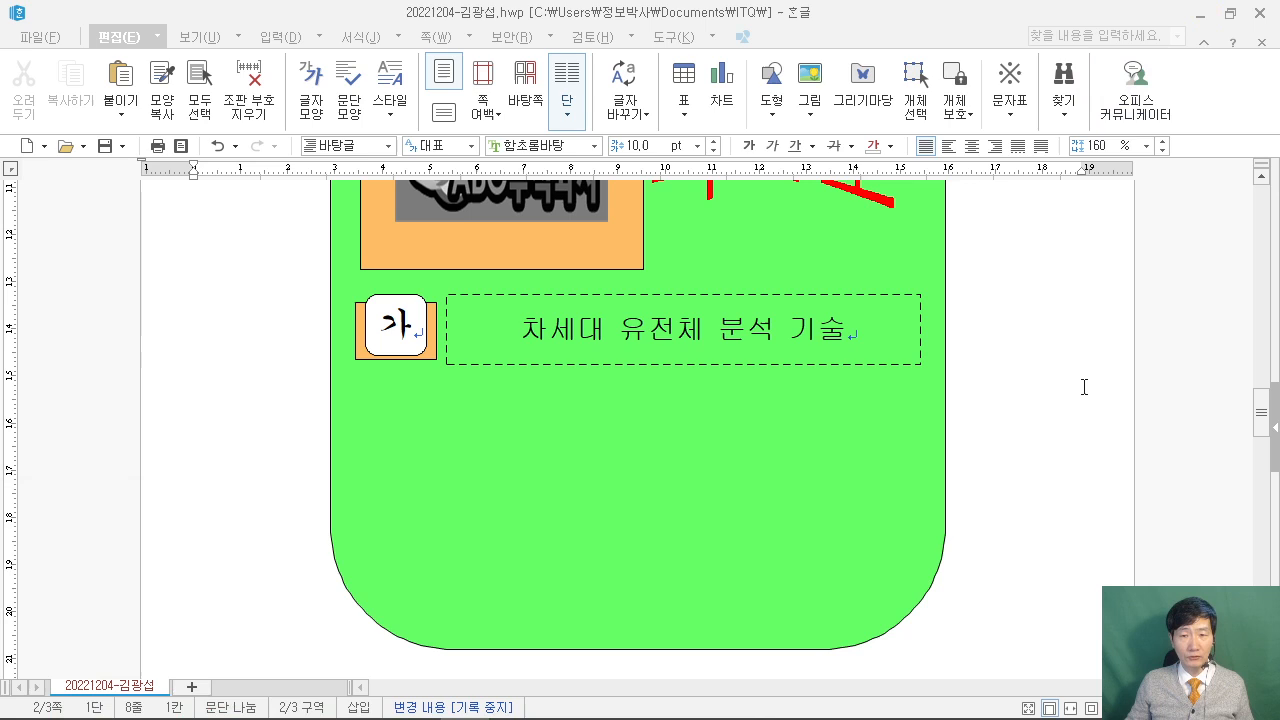
click(585, 370)
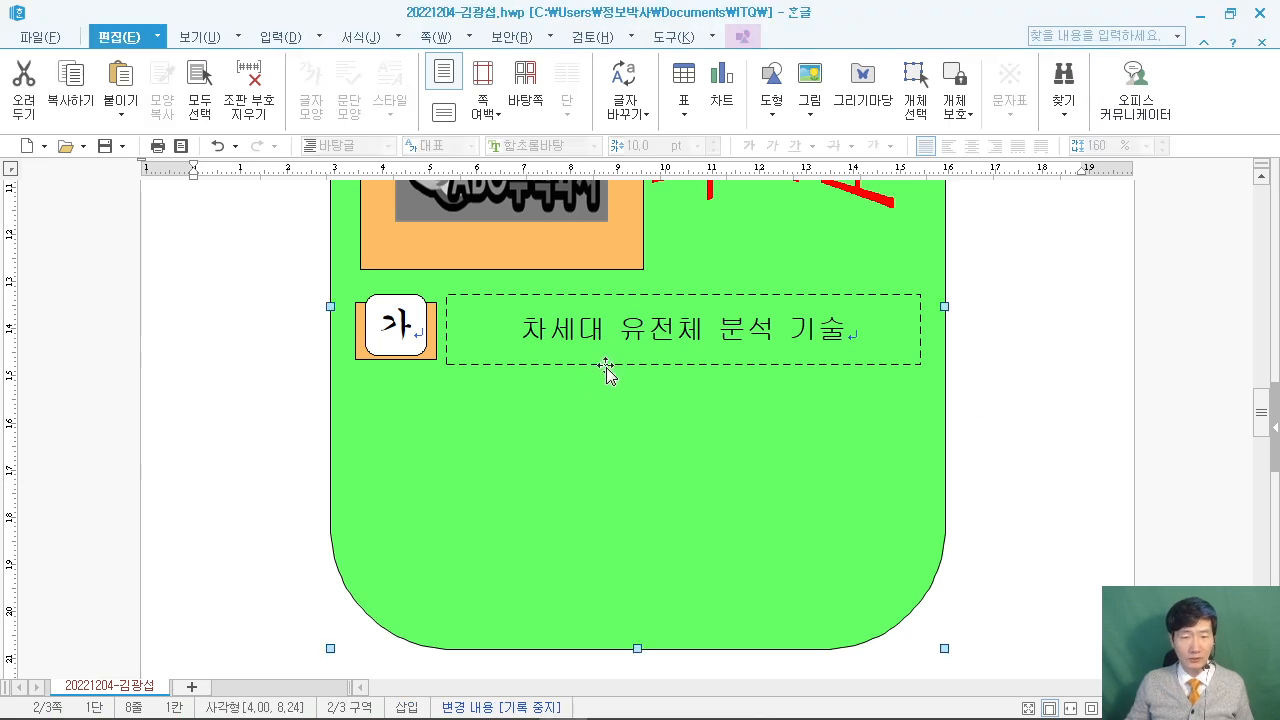
click(607, 364)
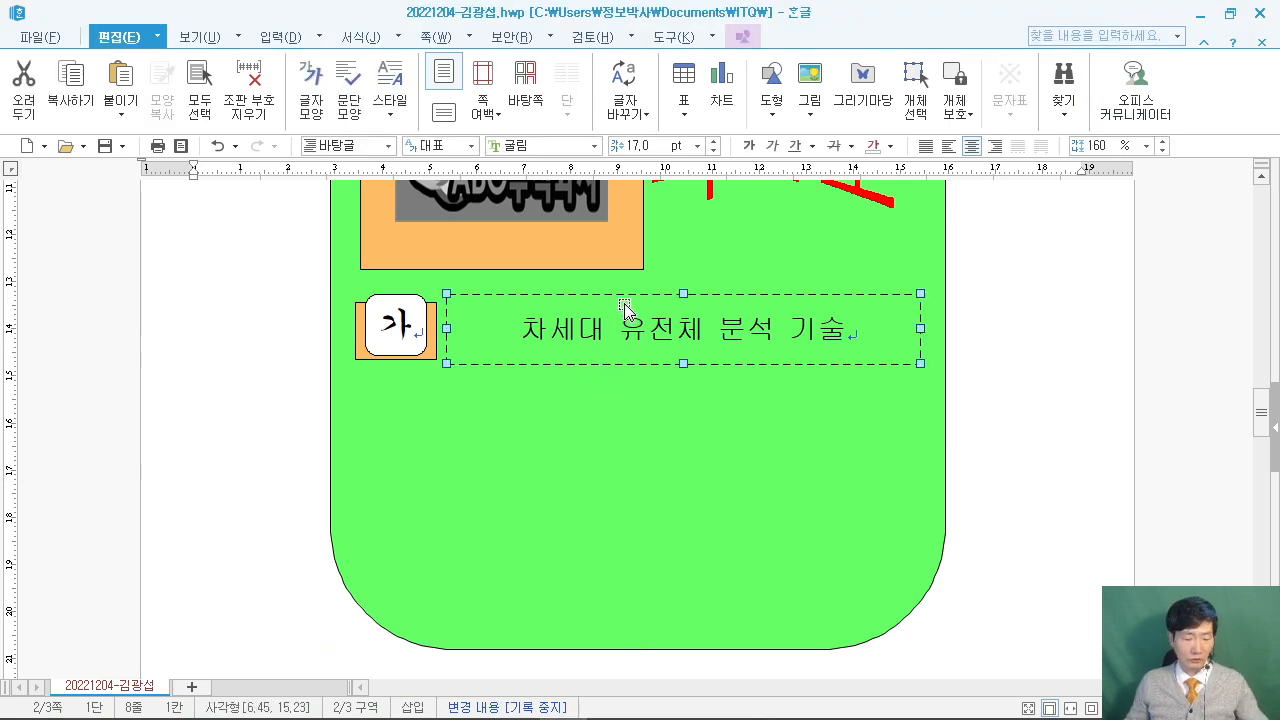
drag(72, 306, 313, 424)
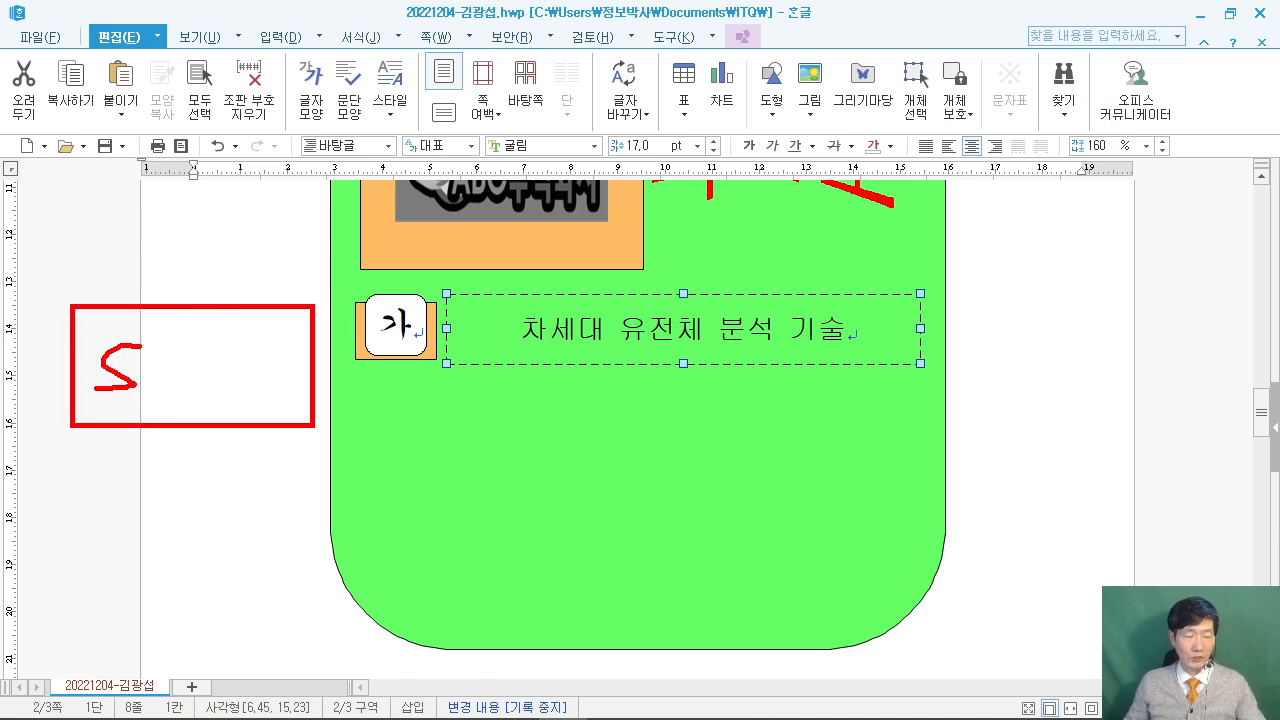
drag(265, 340, 225, 405)
drag(224, 372, 258, 370)
drag(283, 322, 278, 404)
drag(214, 382, 330, 370)
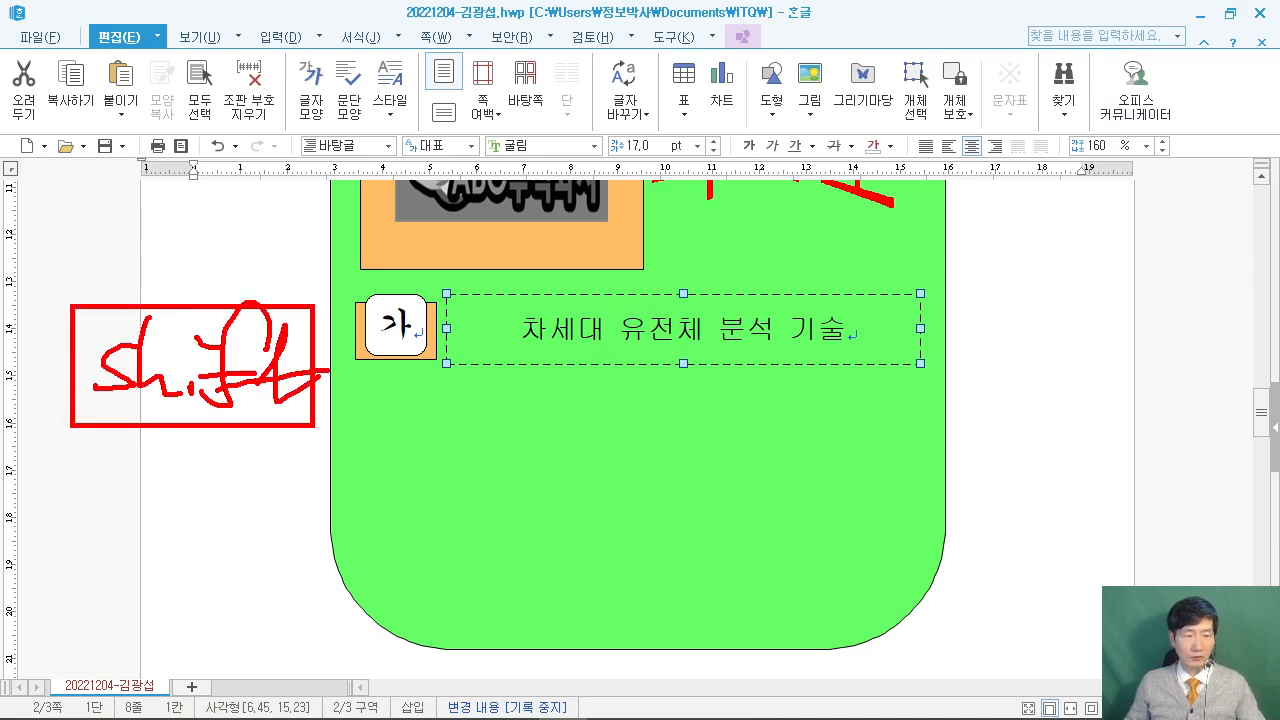
drag(2, 455, 60, 555)
drag(447, 444, 424, 353)
drag(420, 372, 440, 367)
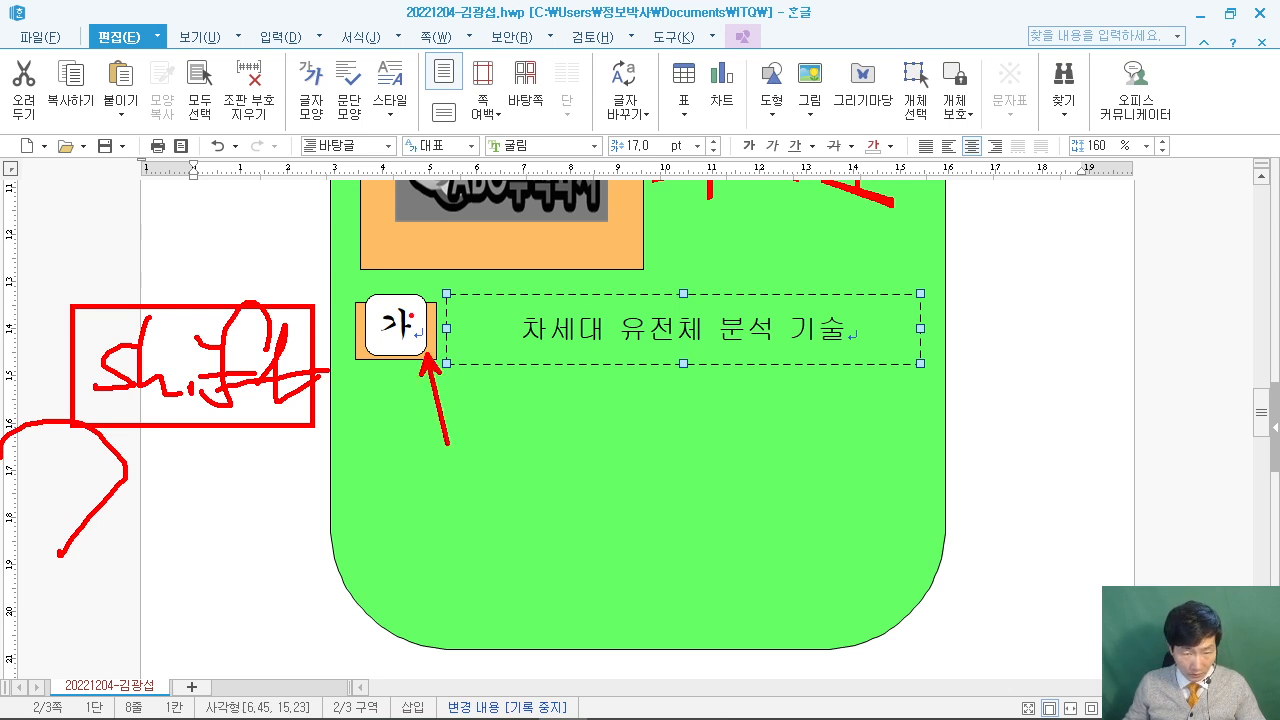
drag(392, 150, 394, 305)
key(Escape)
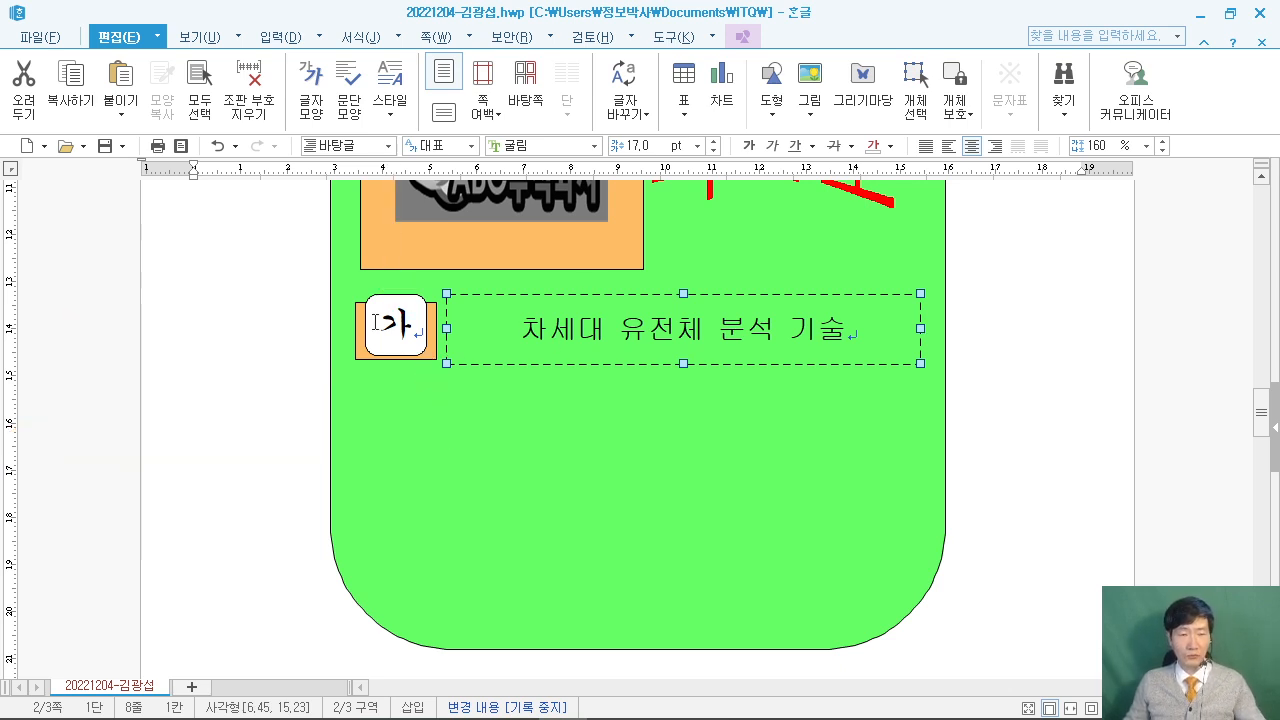
Add the orange rectangle and the white rounded 가 box to the selection, annotating the next steps.
shift+click(434, 357)
shift+click(379, 308)
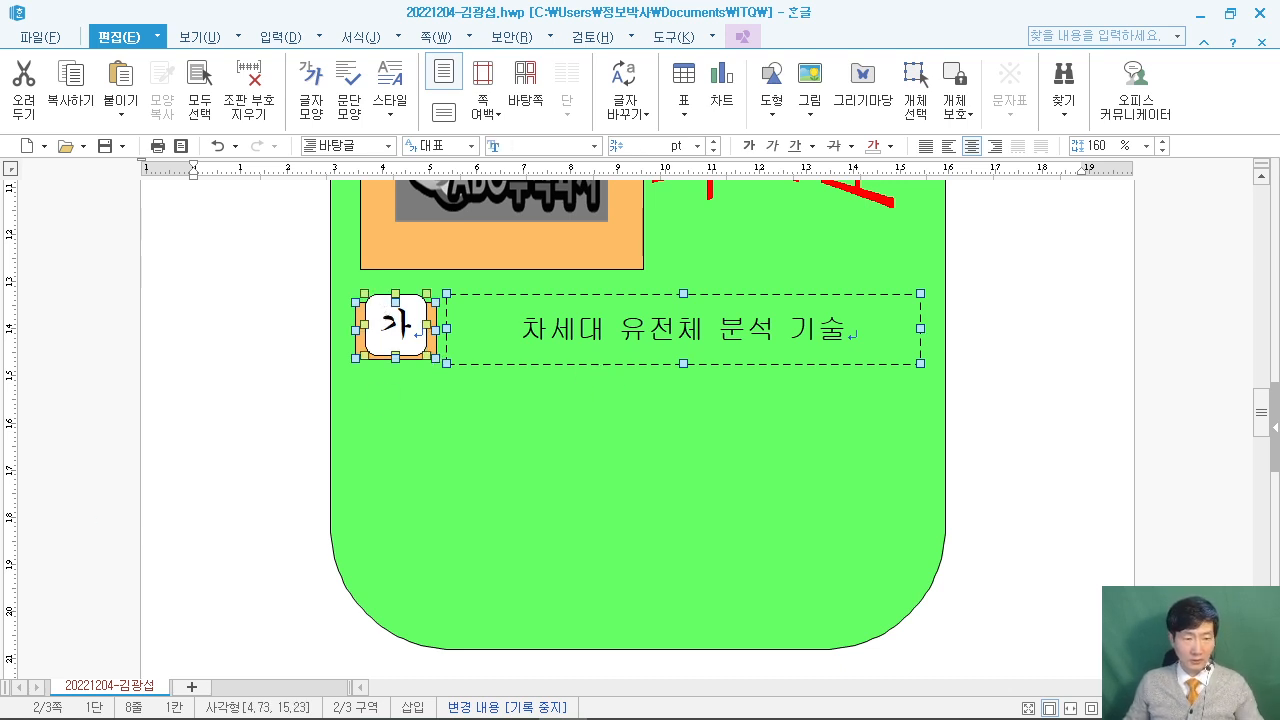
drag(60, 480, 261, 616)
drag(48, 278, 254, 446)
drag(128, 532, 134, 582)
mouse_move(126, 550)
mouse_down()
mouse_move(150, 514)
mouse_move(206, 560)
mouse_up()
drag(256, 512, 293, 542)
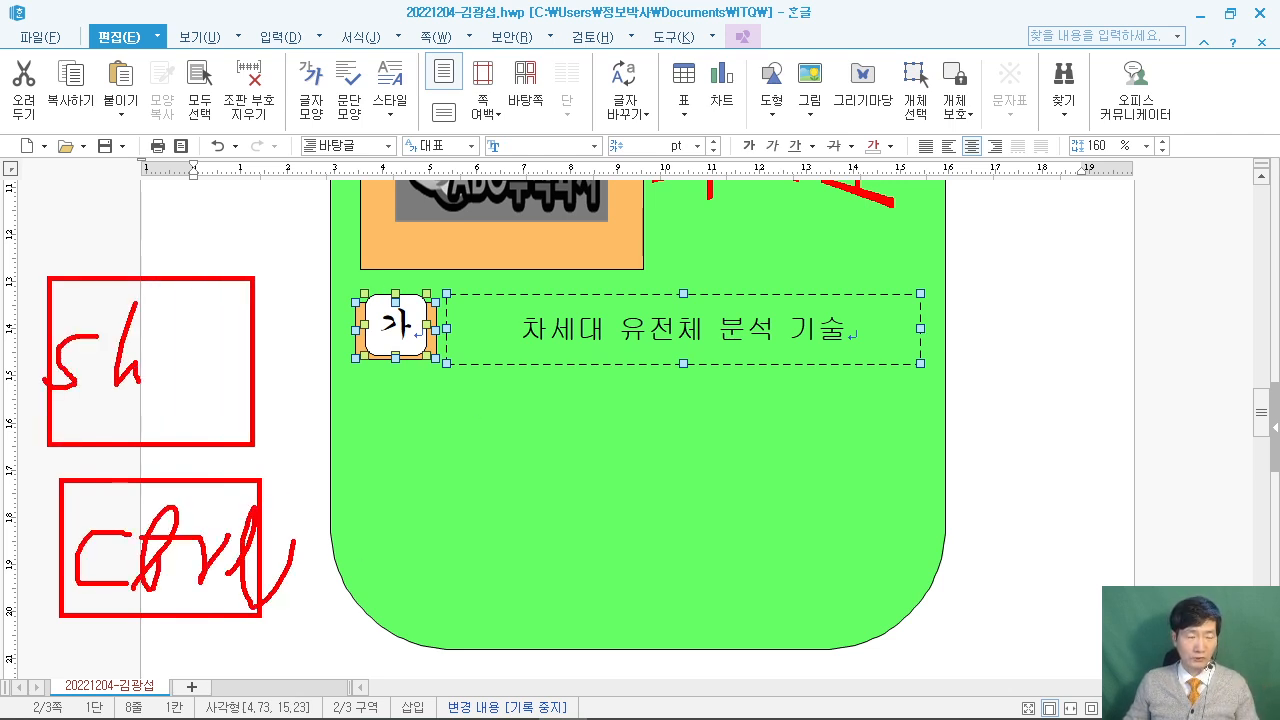
drag(222, 302, 196, 382)
mouse_move(206, 358)
mouse_down()
mouse_move(236, 352)
mouse_move(278, 384)
mouse_move(316, 332)
mouse_up()
mouse_move(2, 596)
mouse_down()
mouse_move(100, 628)
mouse_move(72, 660)
mouse_up()
mouse_move(2, 470)
mouse_down()
mouse_move(100, 440)
mouse_move(66, 515)
mouse_up()
click(80, 509)
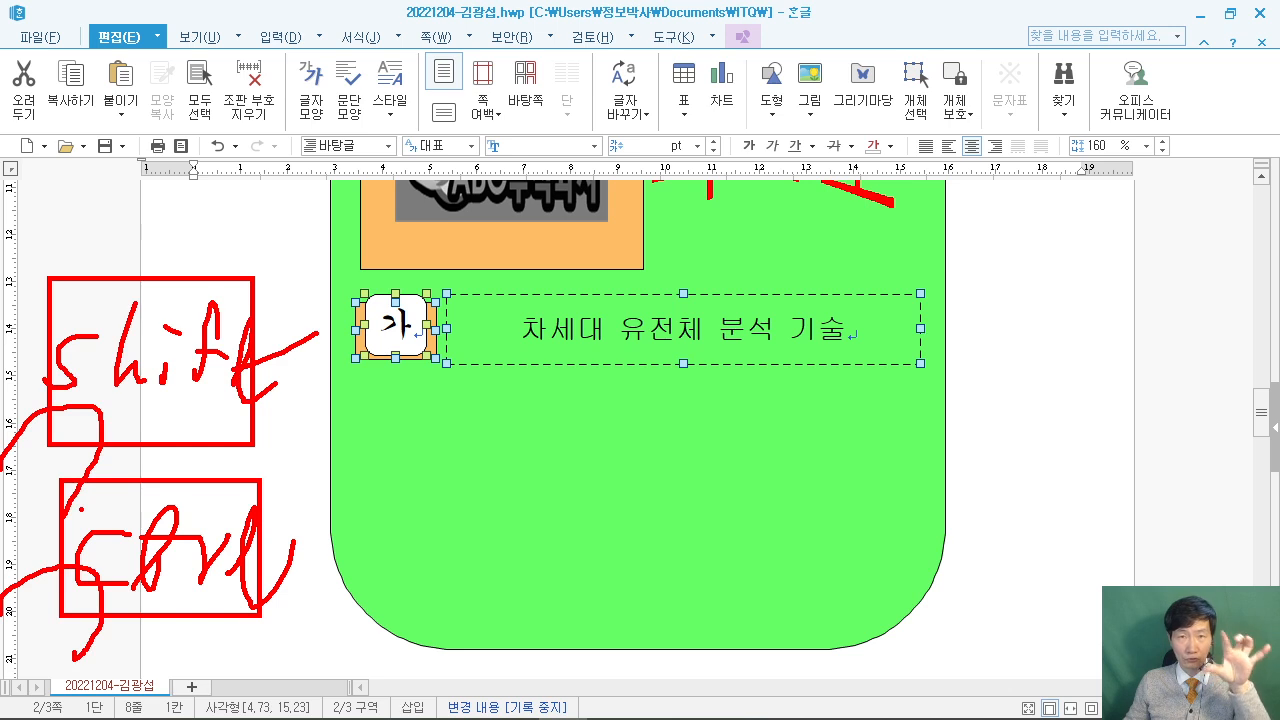
mouse_move(370, 530)
mouse_down()
mouse_move(370, 350)
mouse_move(368, 592)
mouse_up()
key(Escape)
Copy the 가 row downward and relabel the two copies 나 and 다.
drag(484, 552, 484, 436)
click(1049, 456)
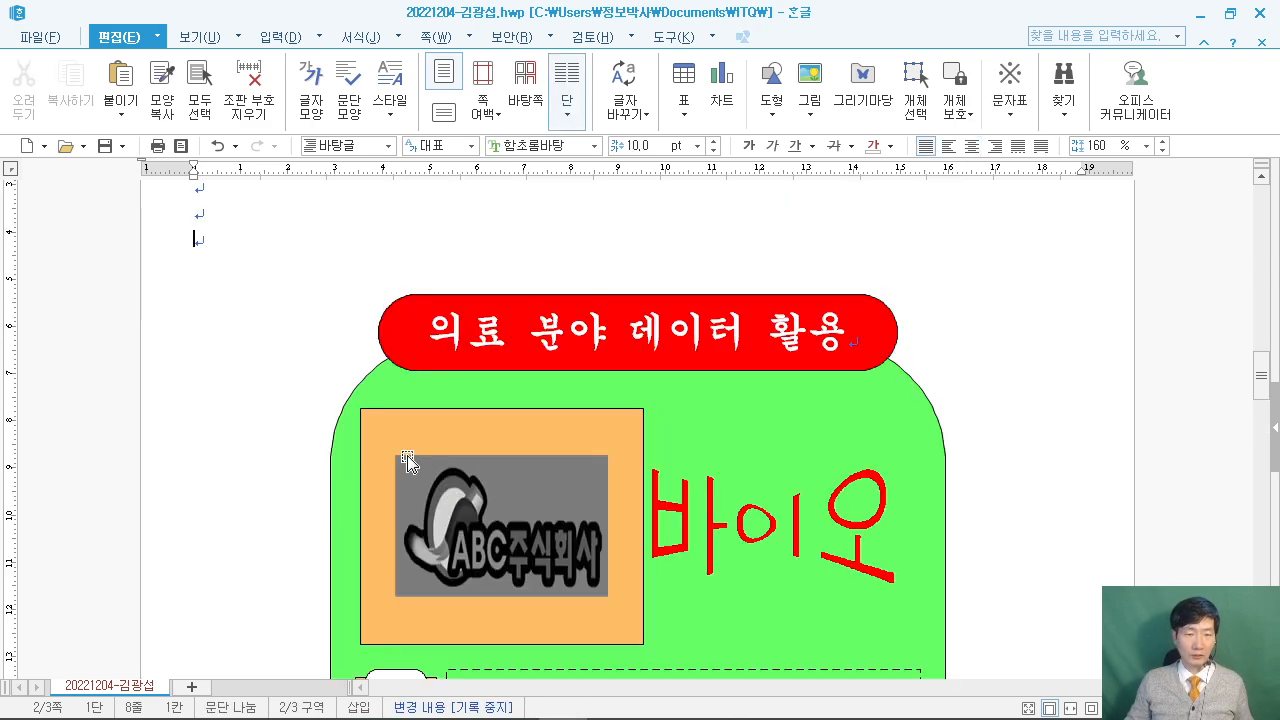
scroll(450, 510, down, 4)
click(421, 521)
key(BackSpace)
text(나)
click(407, 630)
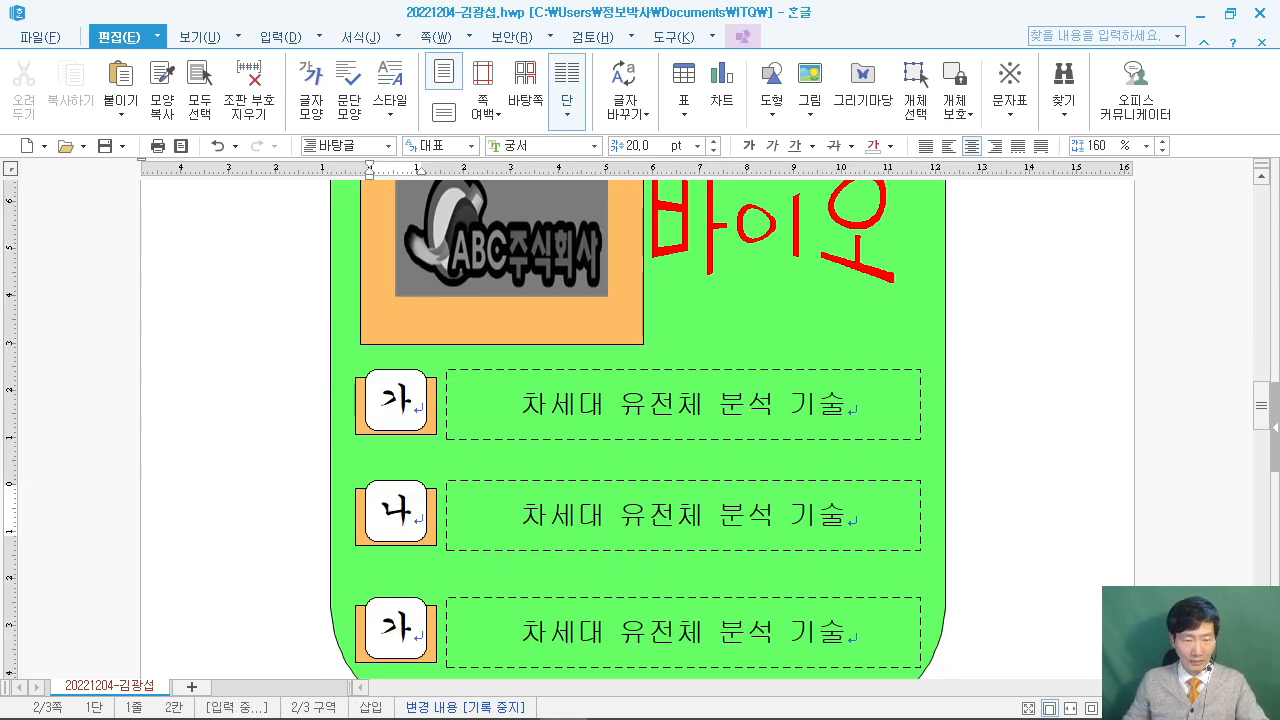
key(BackSpace)
text(다)
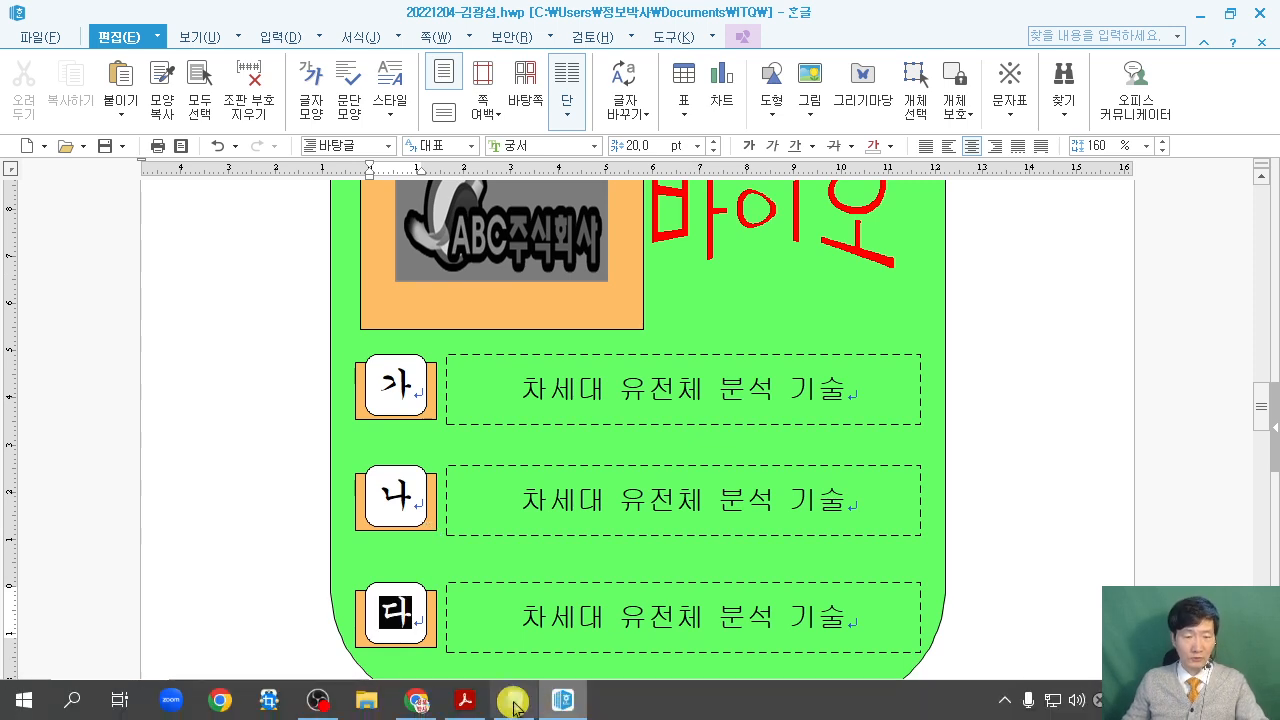
Check the row titles against the exam PDF and return to the Hangul document.
click(464, 700)
scroll(407, 606, down, 5)
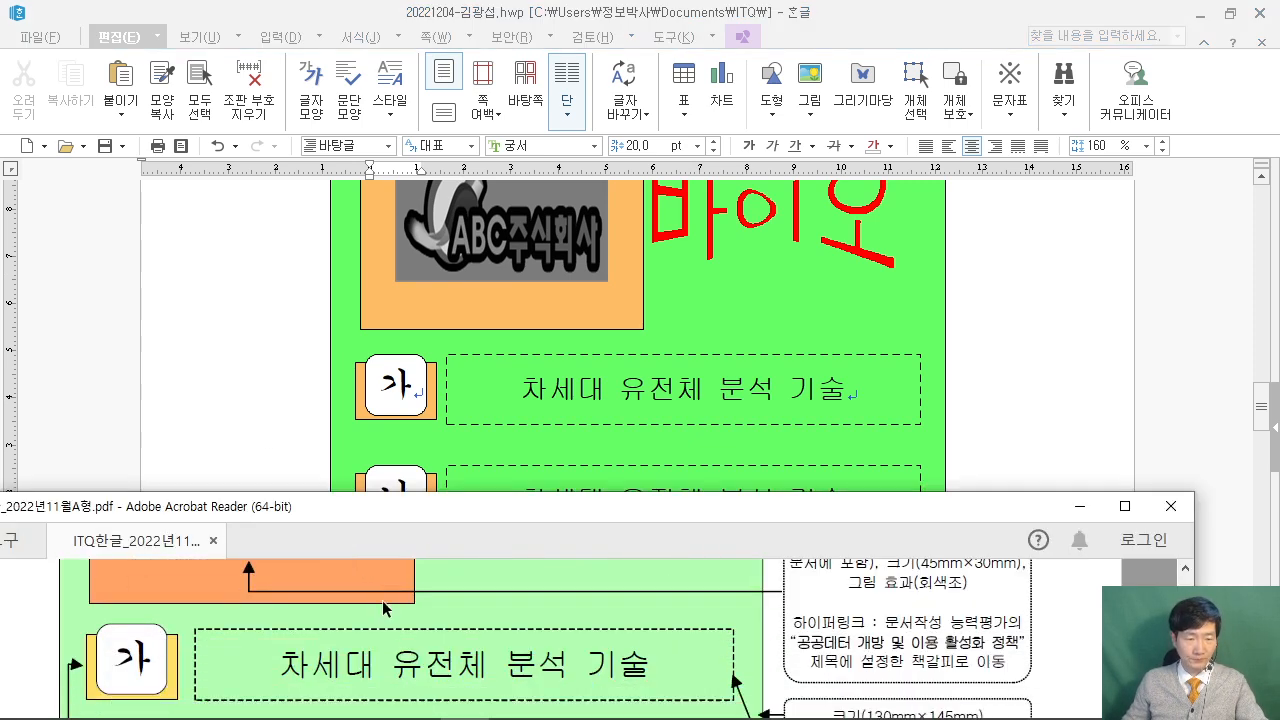
scroll(407, 606, down, 2)
scroll(250, 600, up, 2)
scroll(247, 641, down, 1)
click(206, 451)
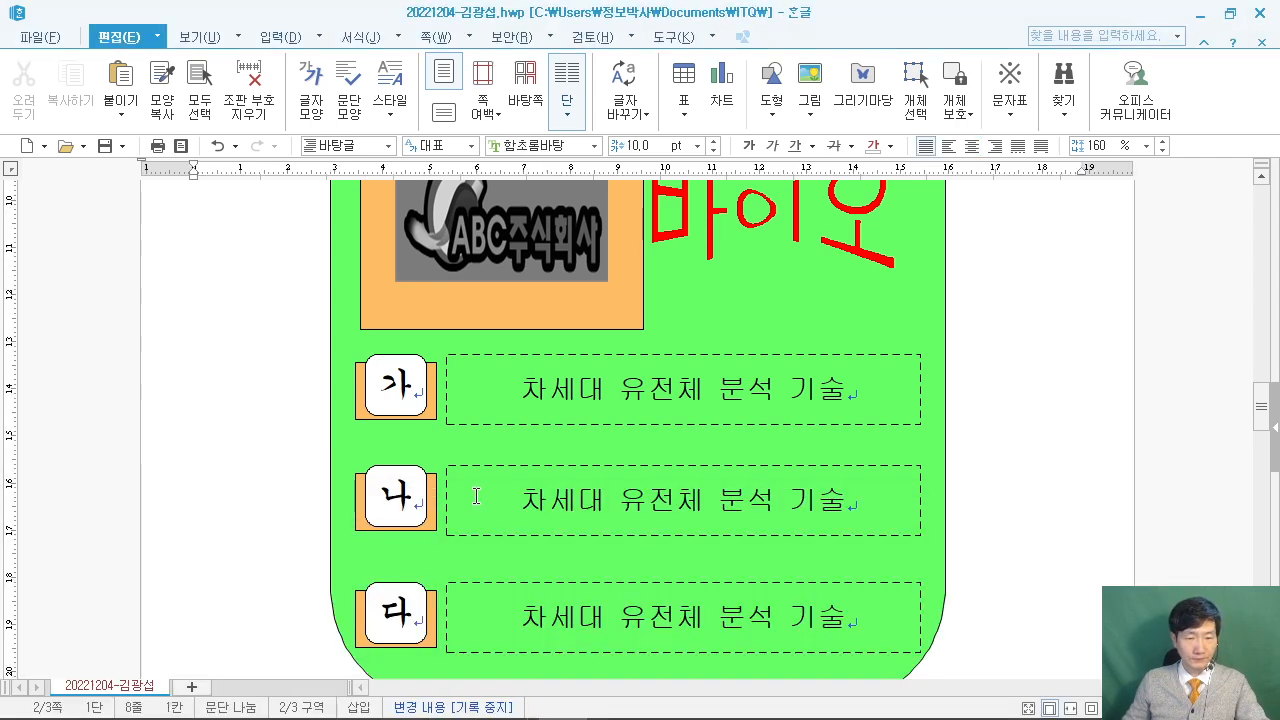
Fill the 나 rectangle light blue and the 다 rectangle light red via their 채우기 settings.
double_click(434, 528)
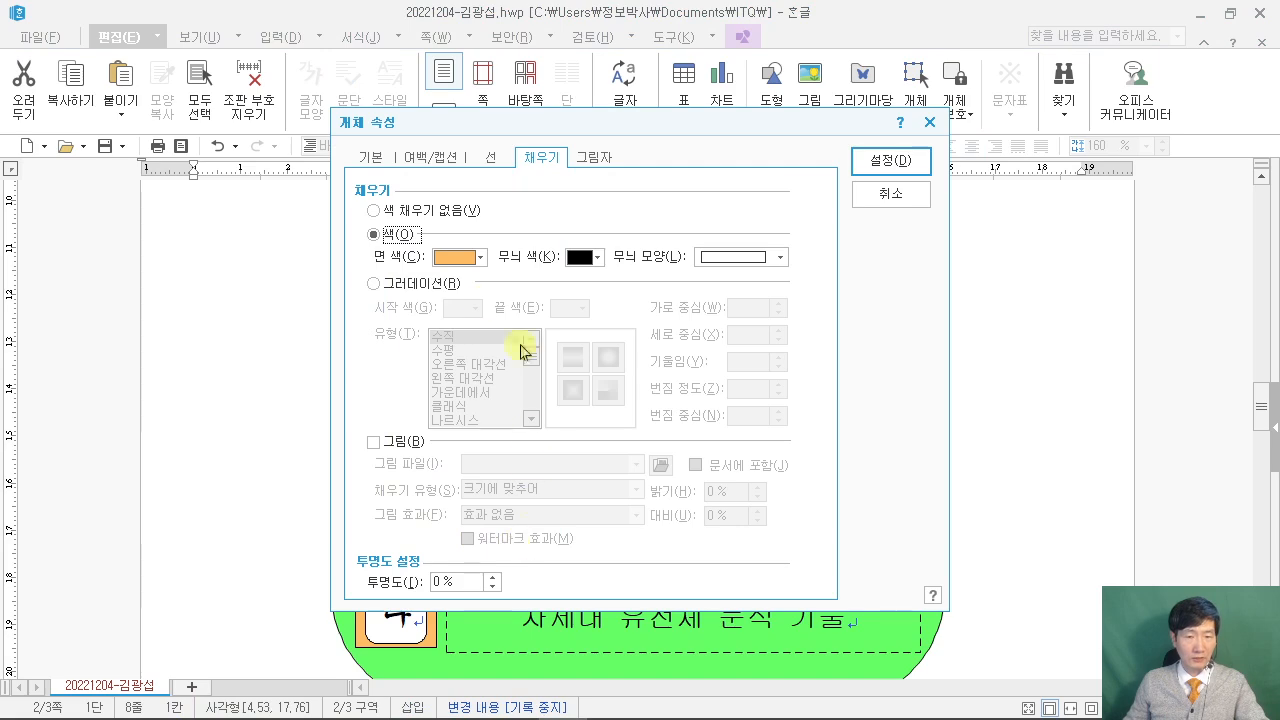
click(480, 256)
click(522, 370)
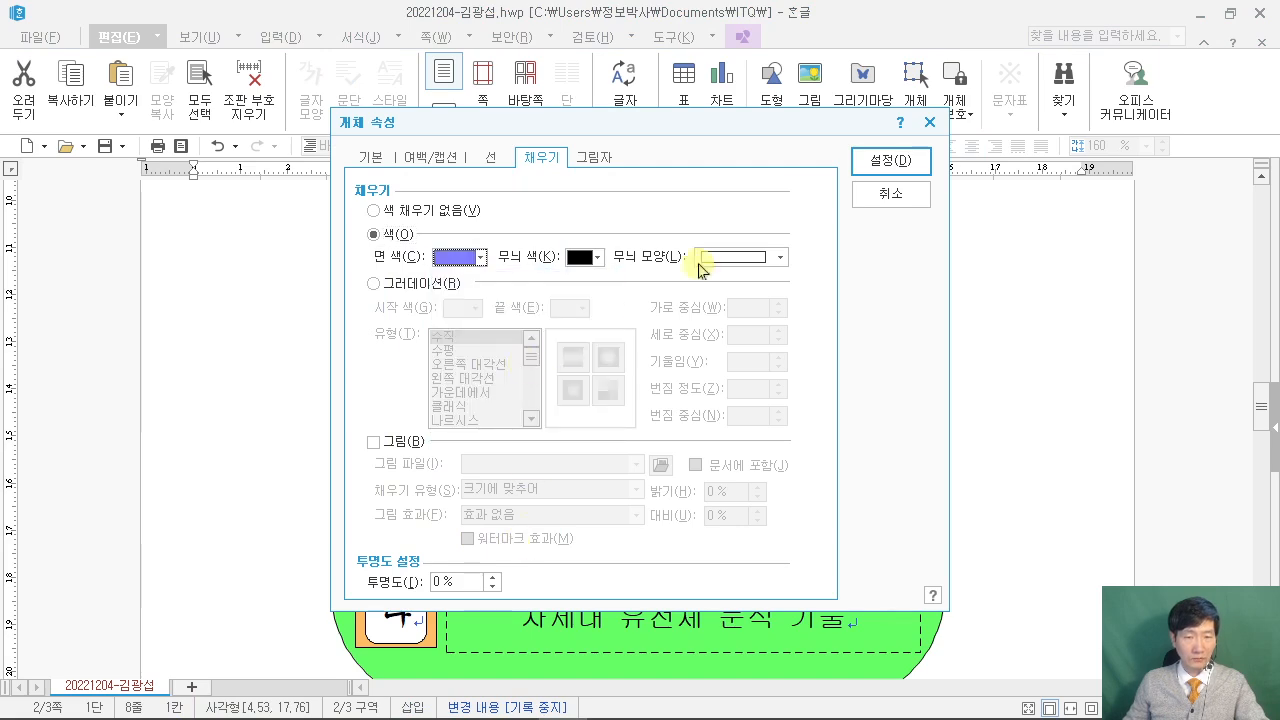
click(873, 158)
double_click(430, 640)
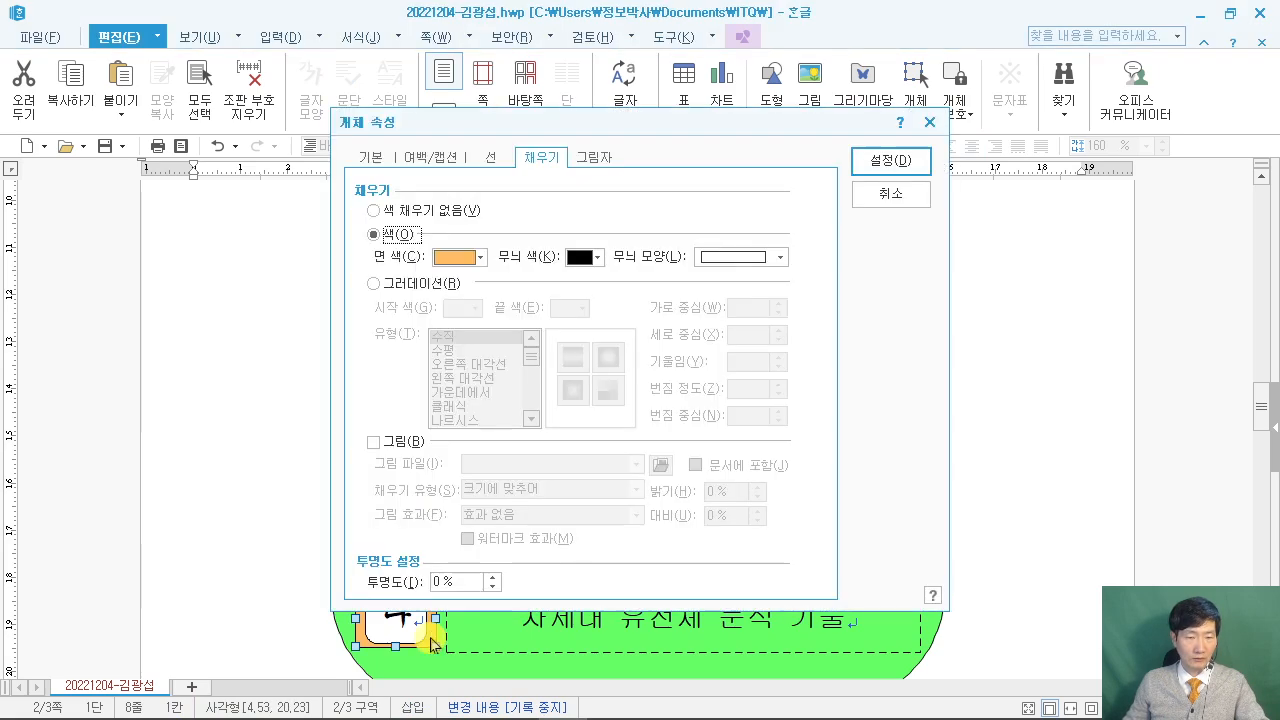
click(470, 257)
click(474, 367)
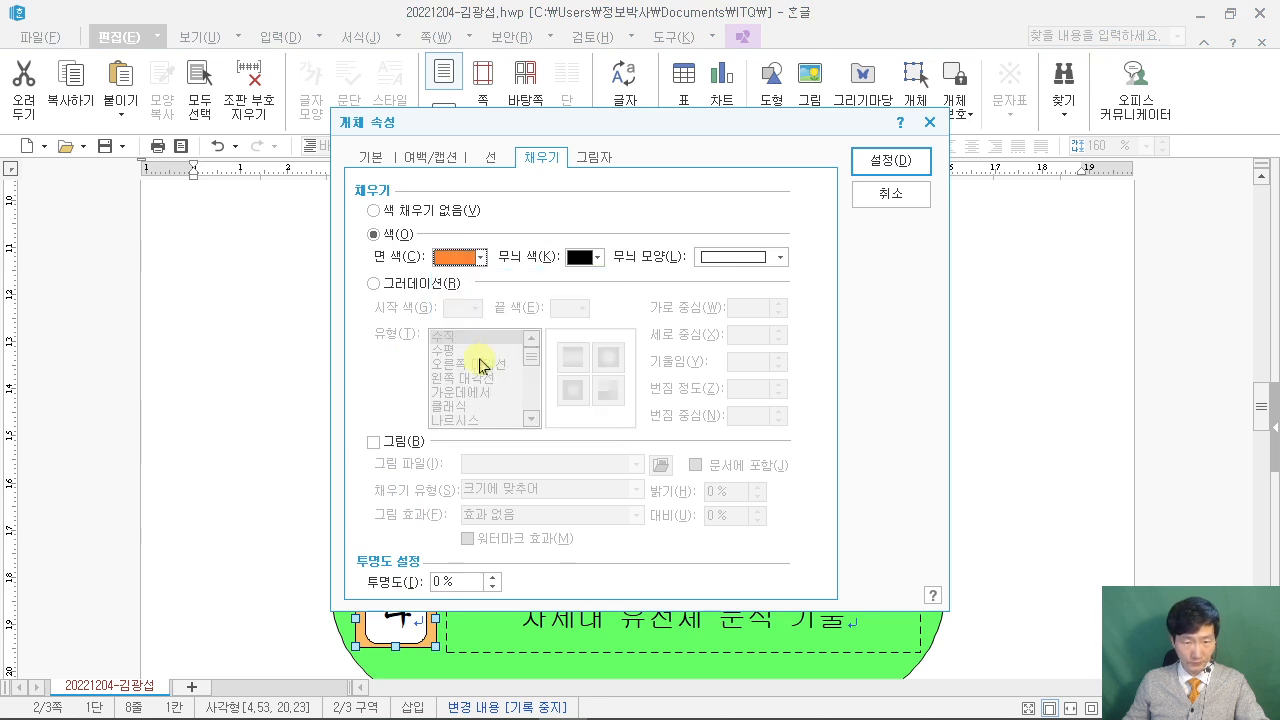
click(470, 257)
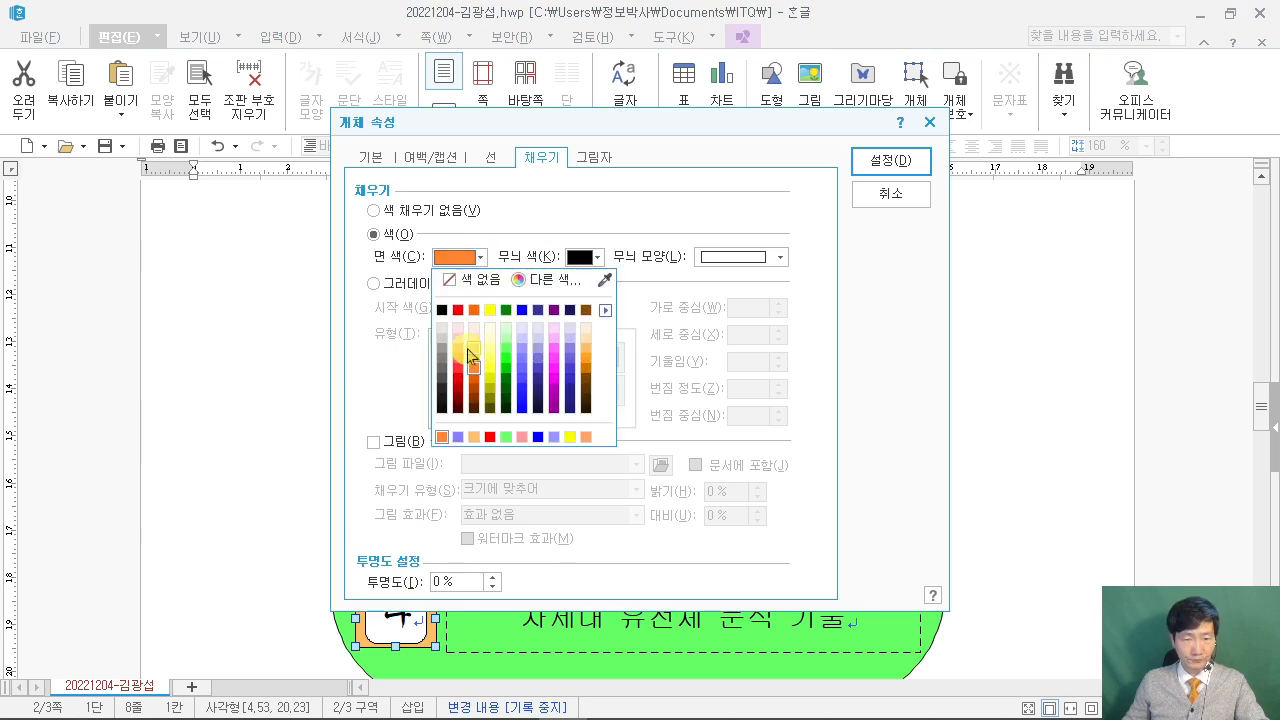
click(458, 366)
click(912, 162)
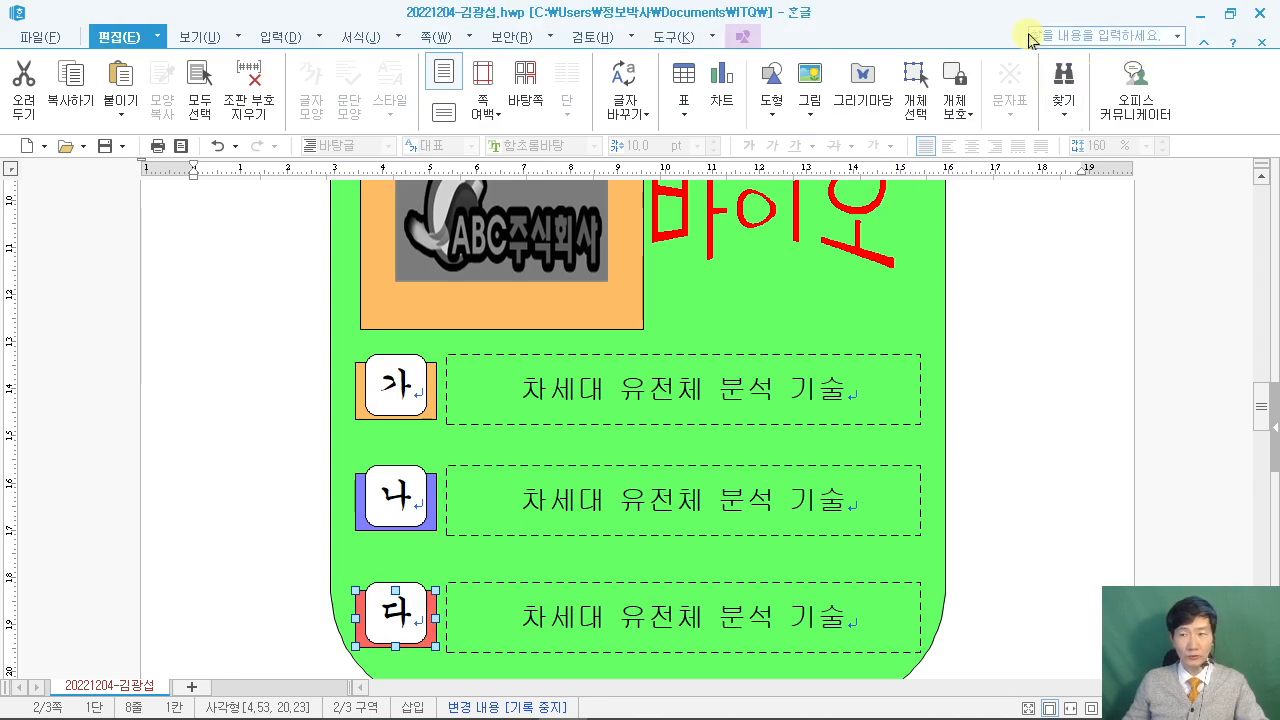
Dock Hangul on the right beside the exam PDF, hiding the PDF tools pane.
drag(985, 30, 1279, 200)
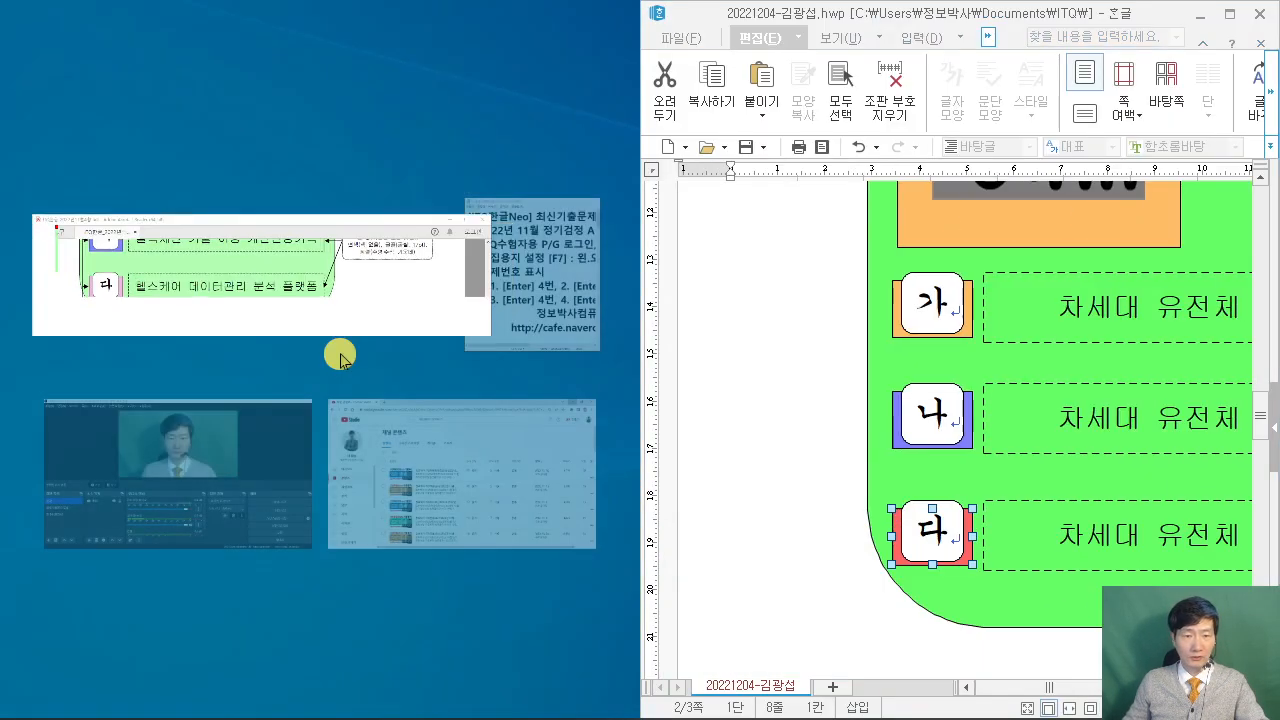
click(157, 289)
scroll(268, 430, down, 2)
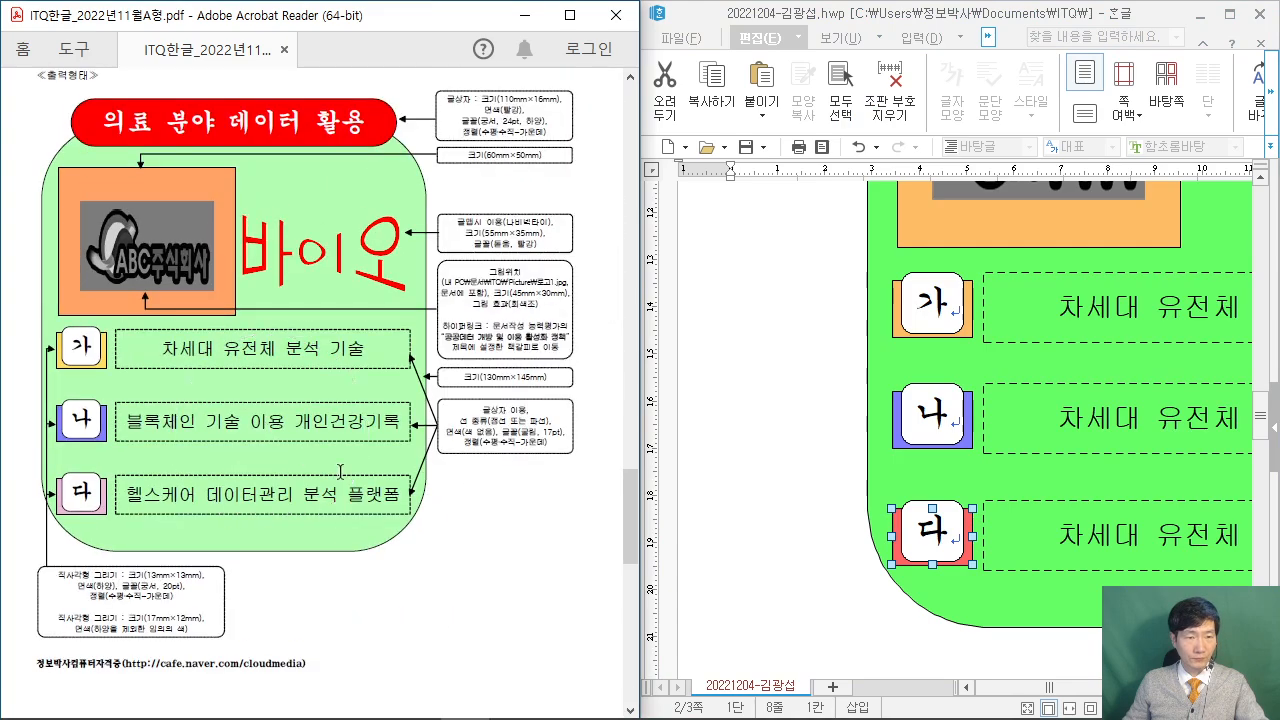
drag(652, 478, 432, 460)
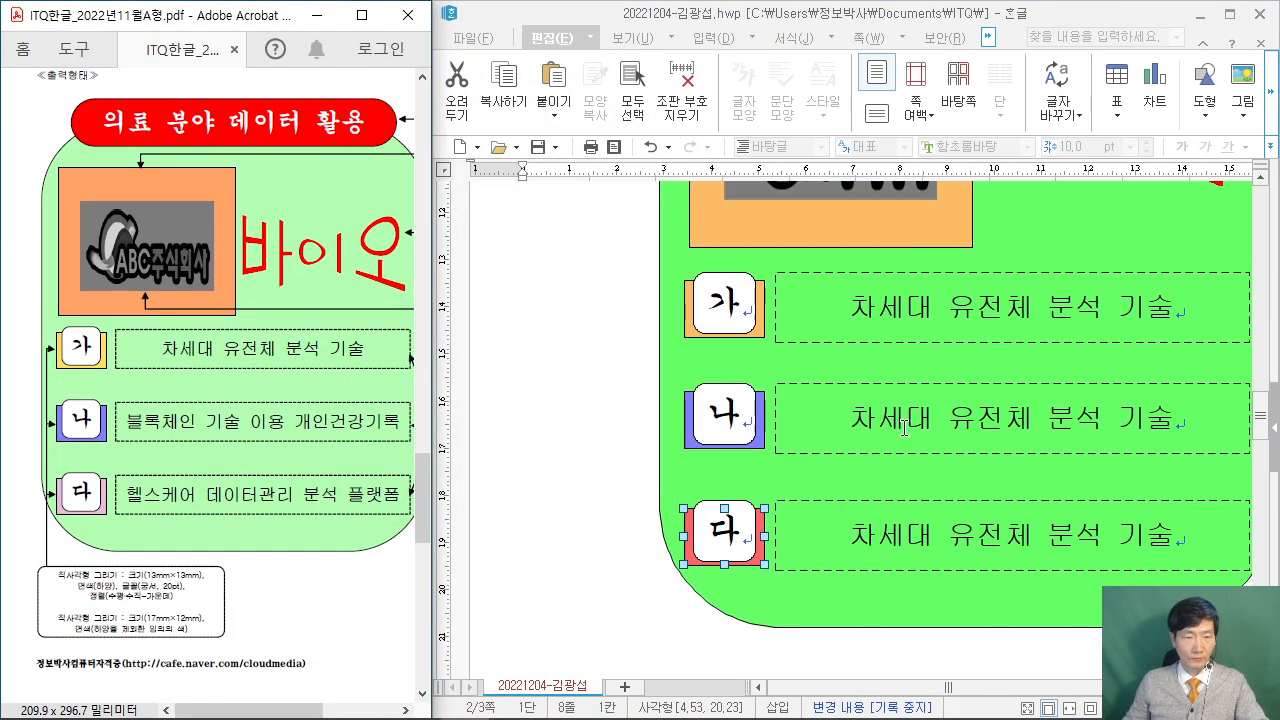
click(904, 425)
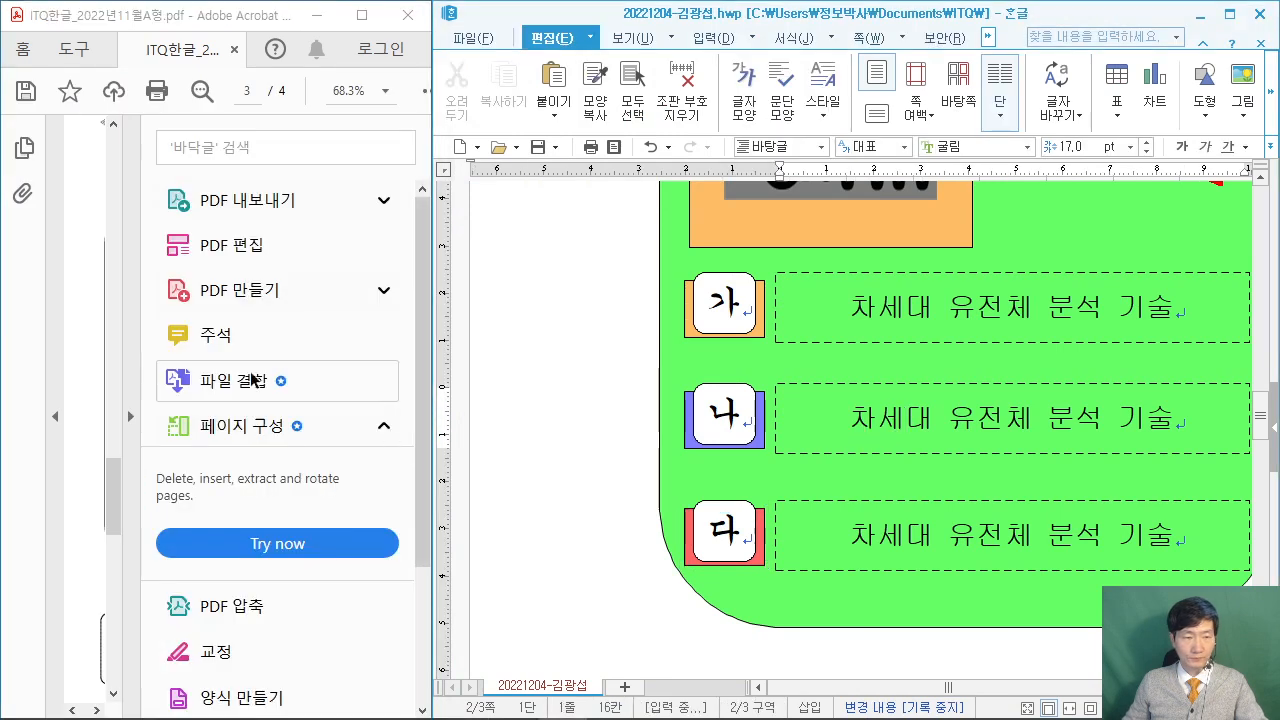
click(124, 420)
click(131, 417)
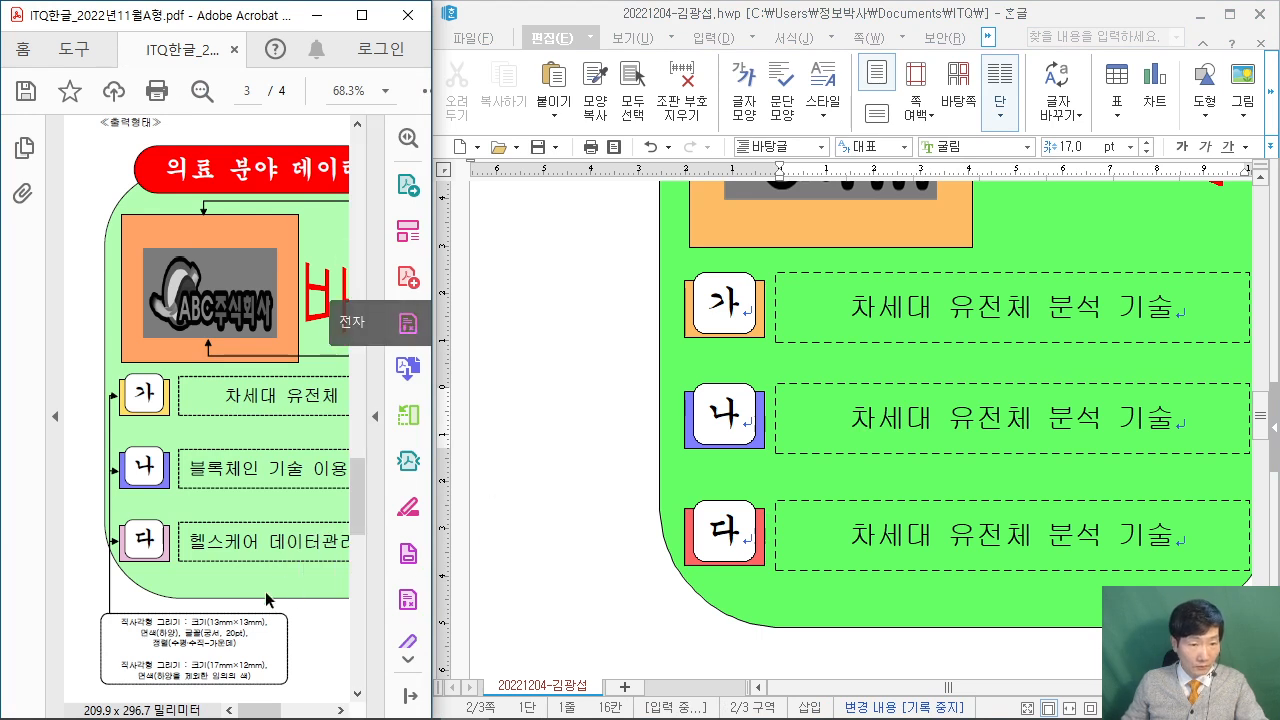
drag(258, 710, 266, 713)
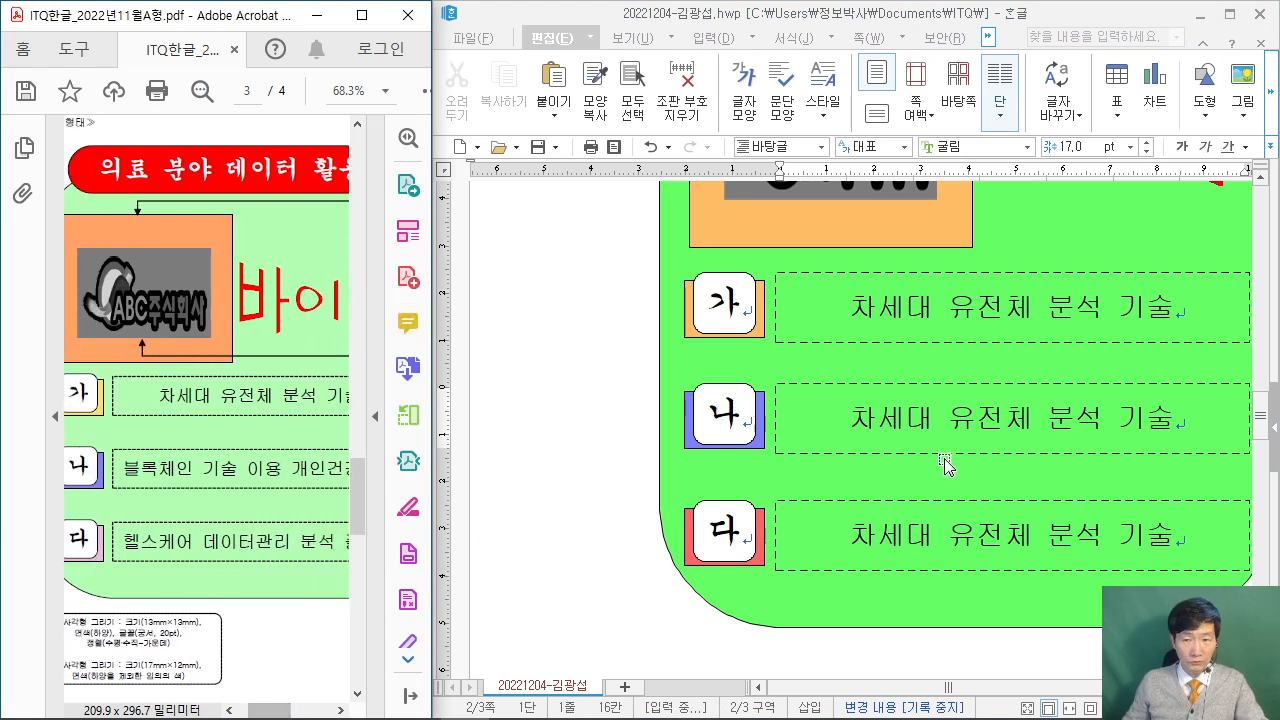
click(930, 424)
Replace the 나 title with 블록체인 기술 이용 개인건강기록.
triple_click(928, 422)
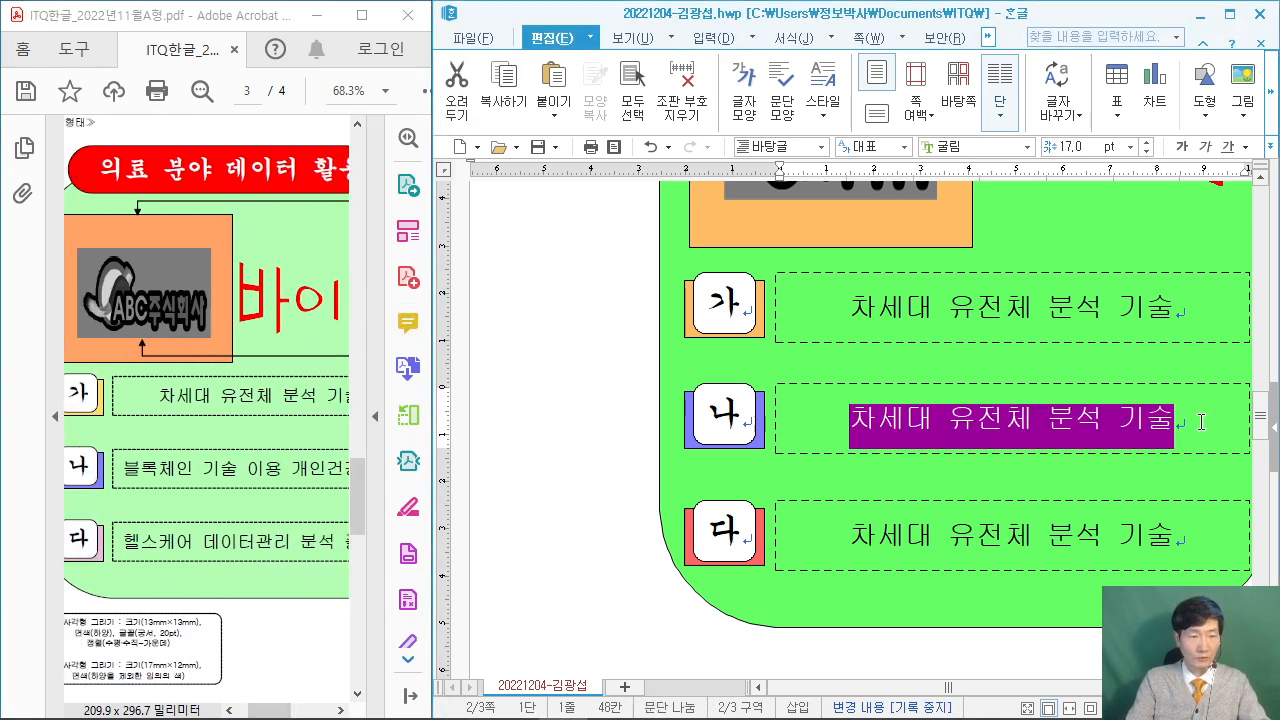
text(블록체이)
text(ㄴ 기술 이용)
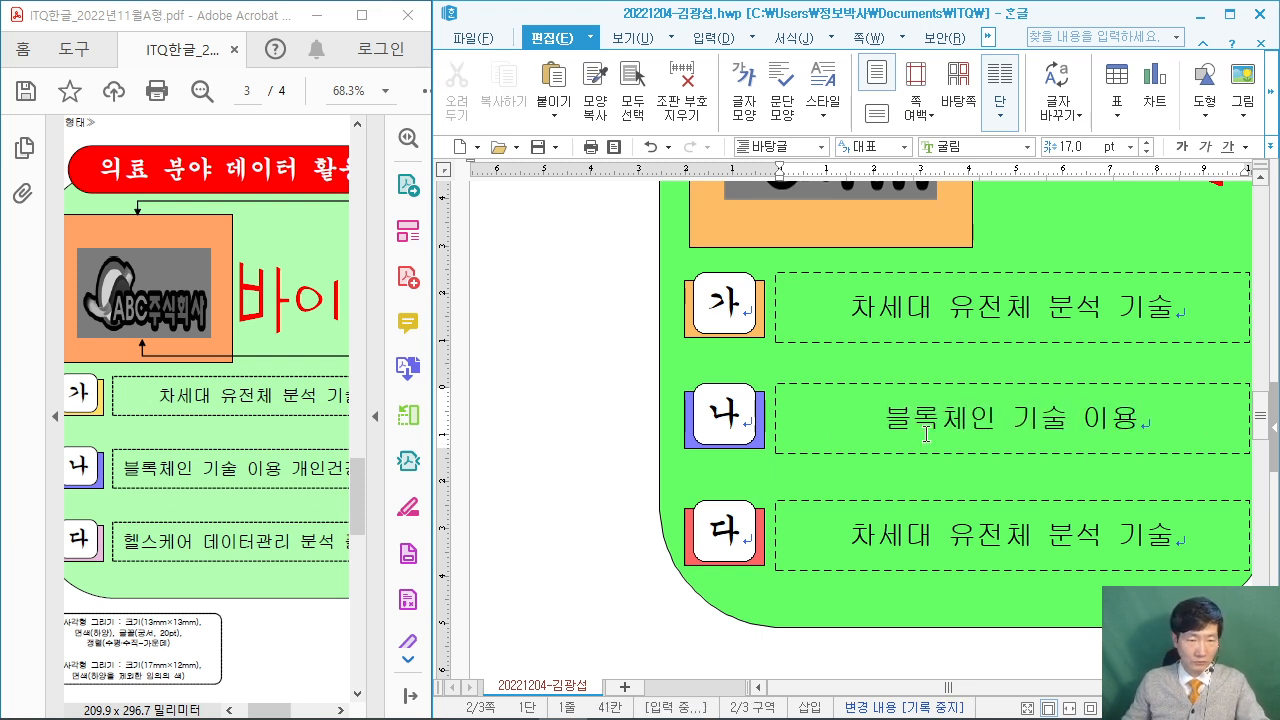
drag(257, 713, 275, 716)
click(1185, 420)
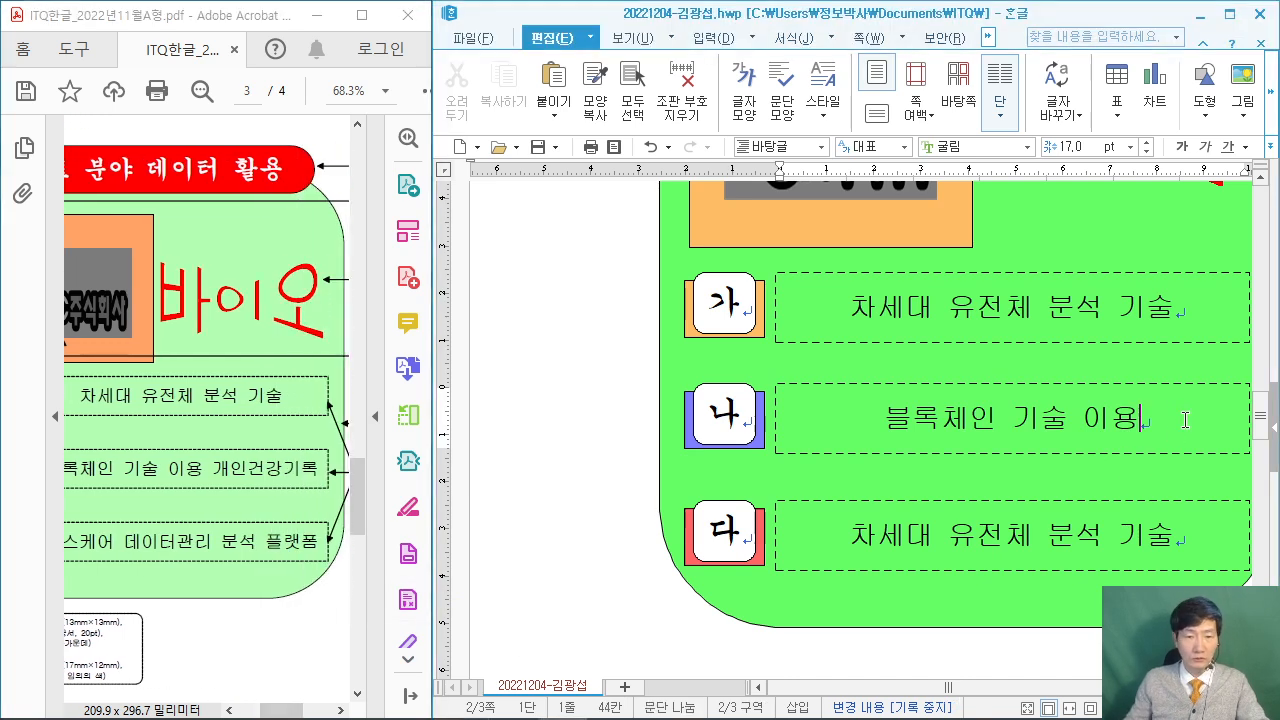
text(개인건강기록)
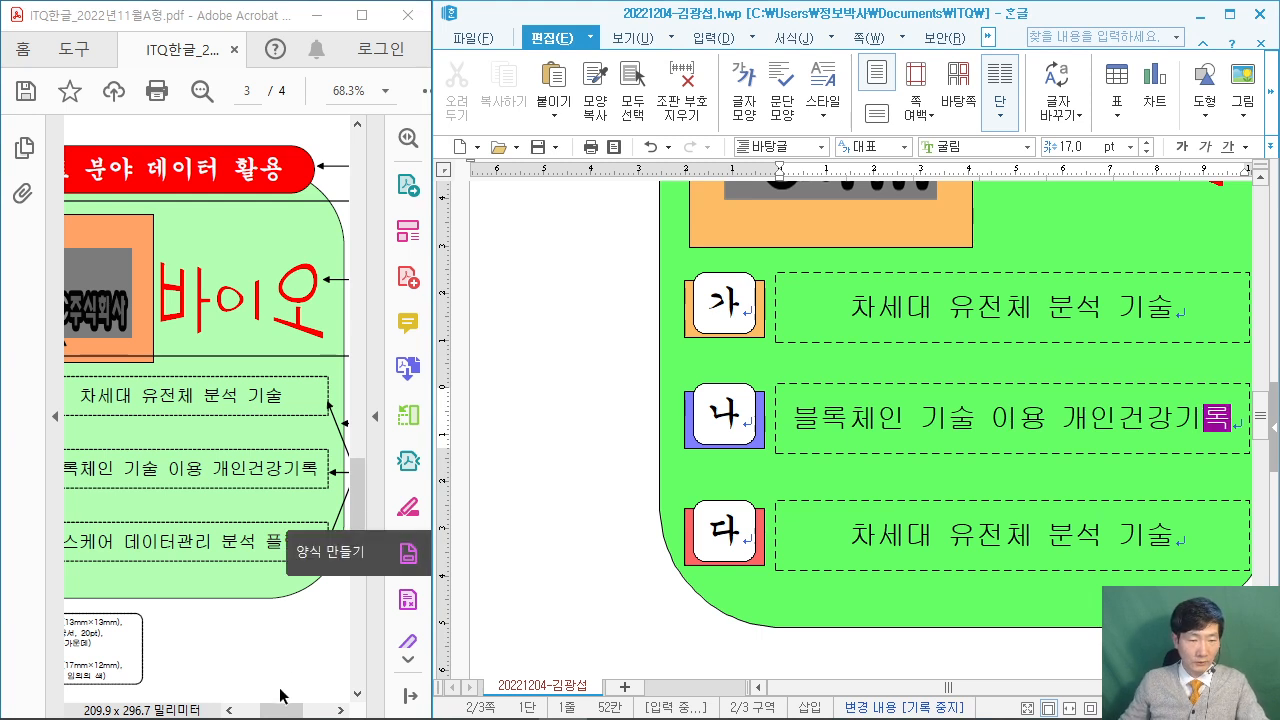
drag(276, 709, 272, 710)
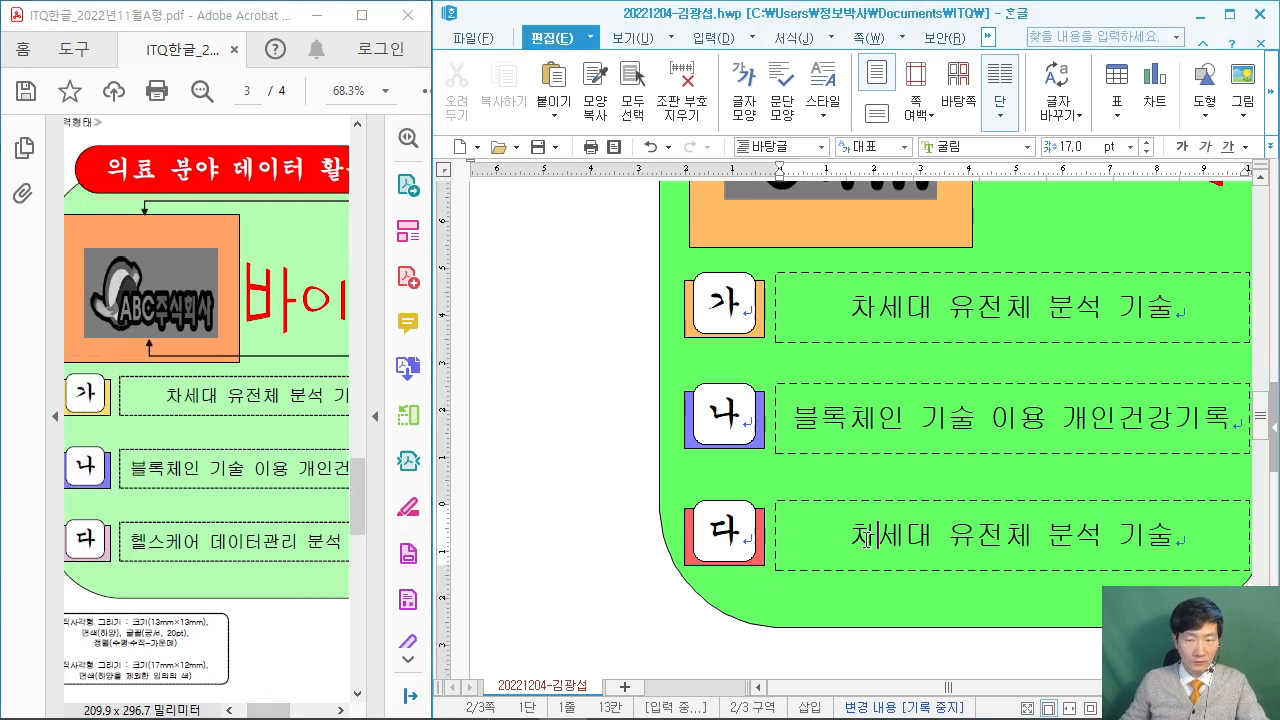
Replace the 다 title with 헬스케어 데이터관리 분석 플랫폼 and maximize Hangul.
drag(852, 534, 1172, 534)
text(헬스케어 뎅)
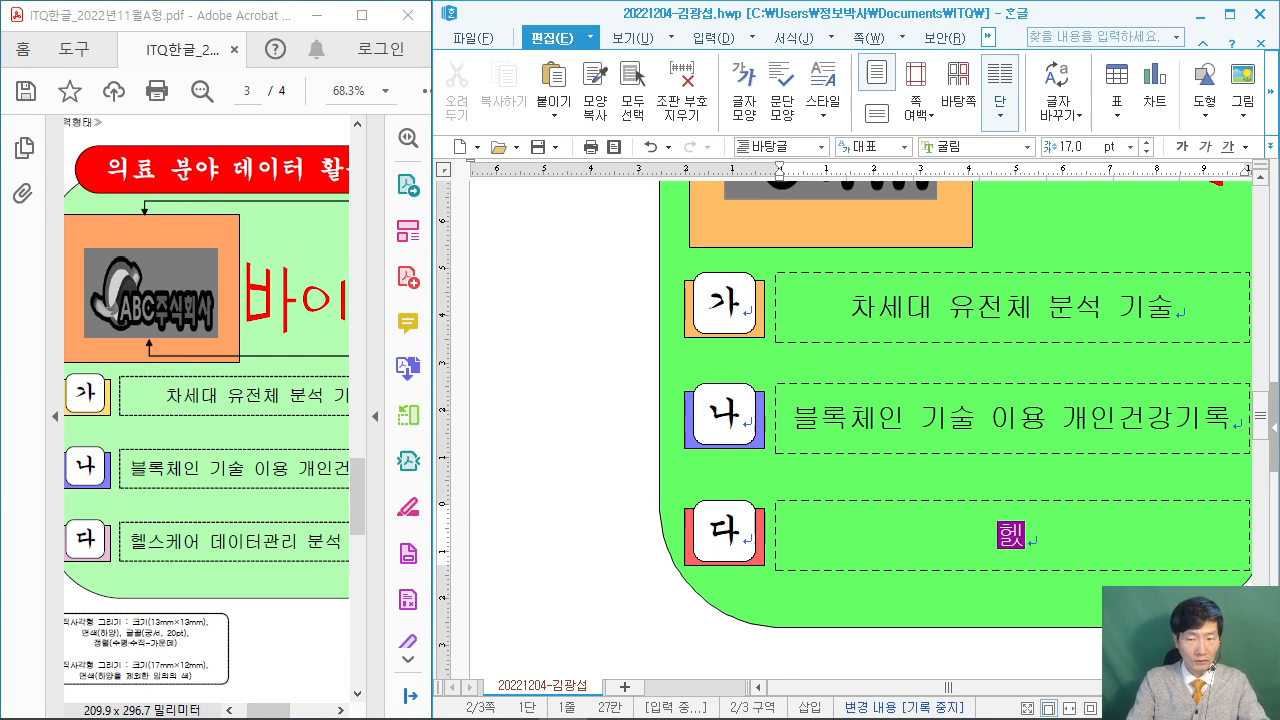
text(이터관리 분석)
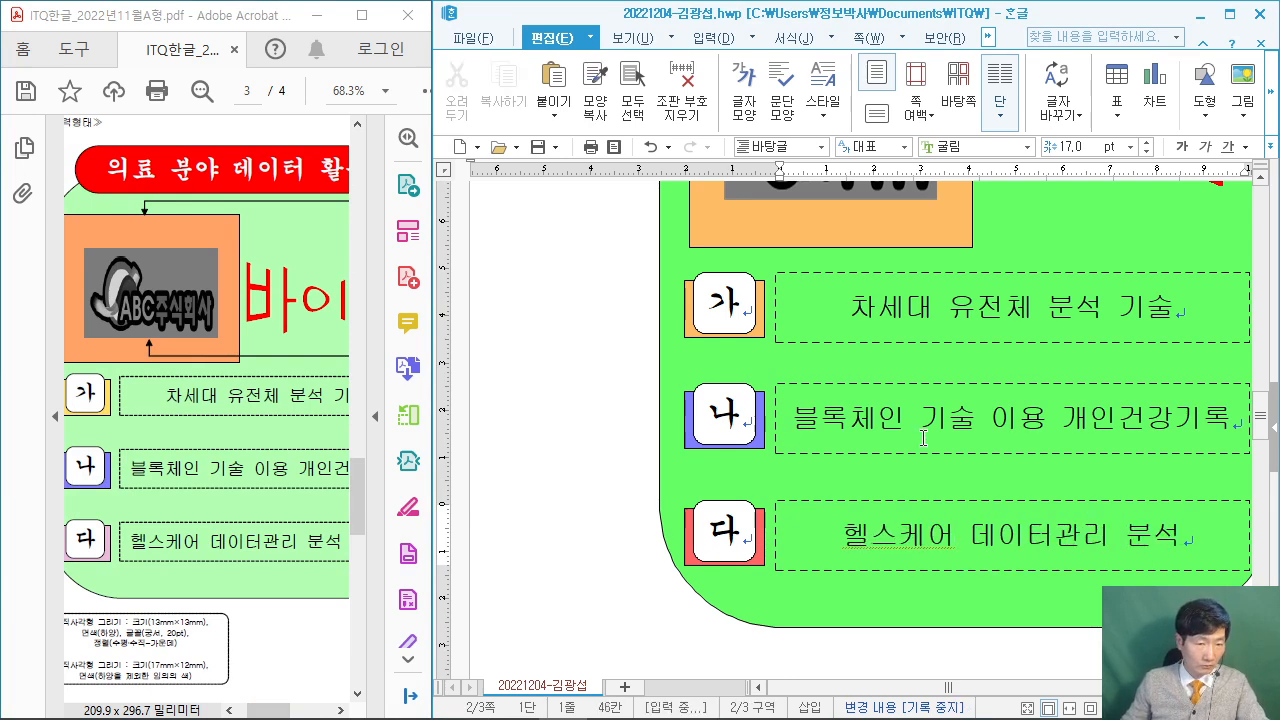
drag(262, 710, 292, 712)
click(1205, 535)
text(플랫폼)
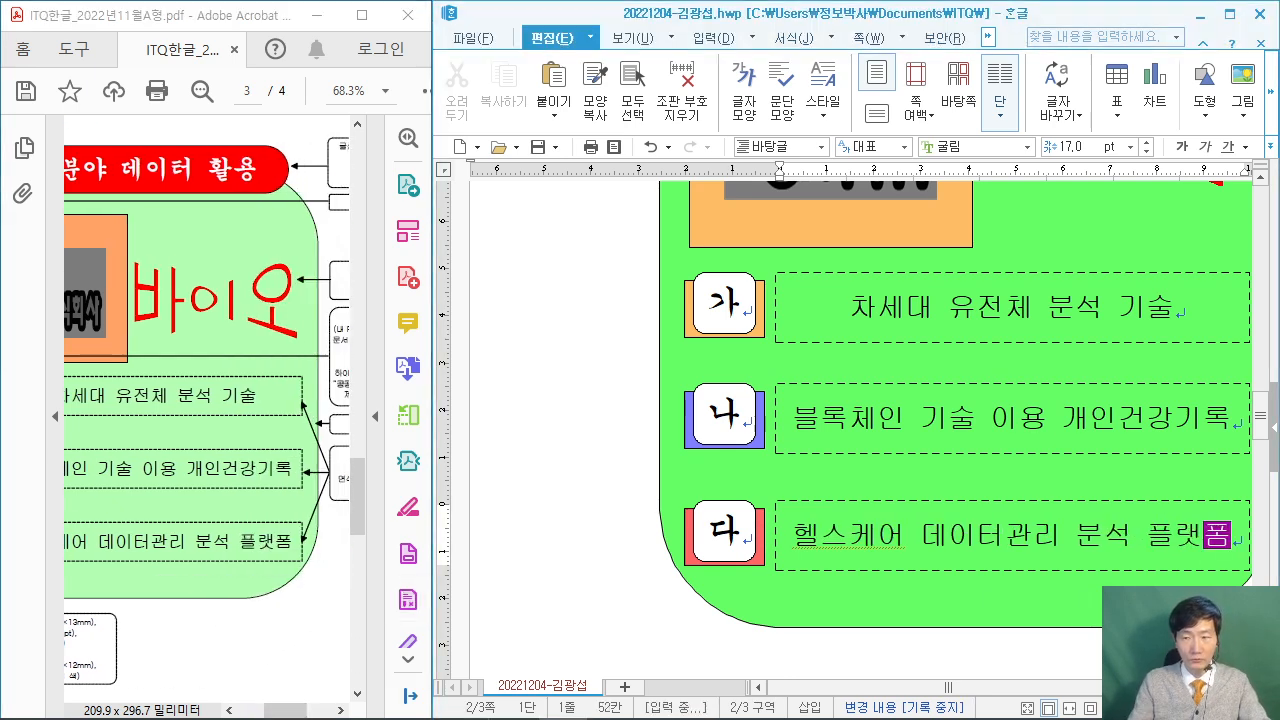
key(Escape)
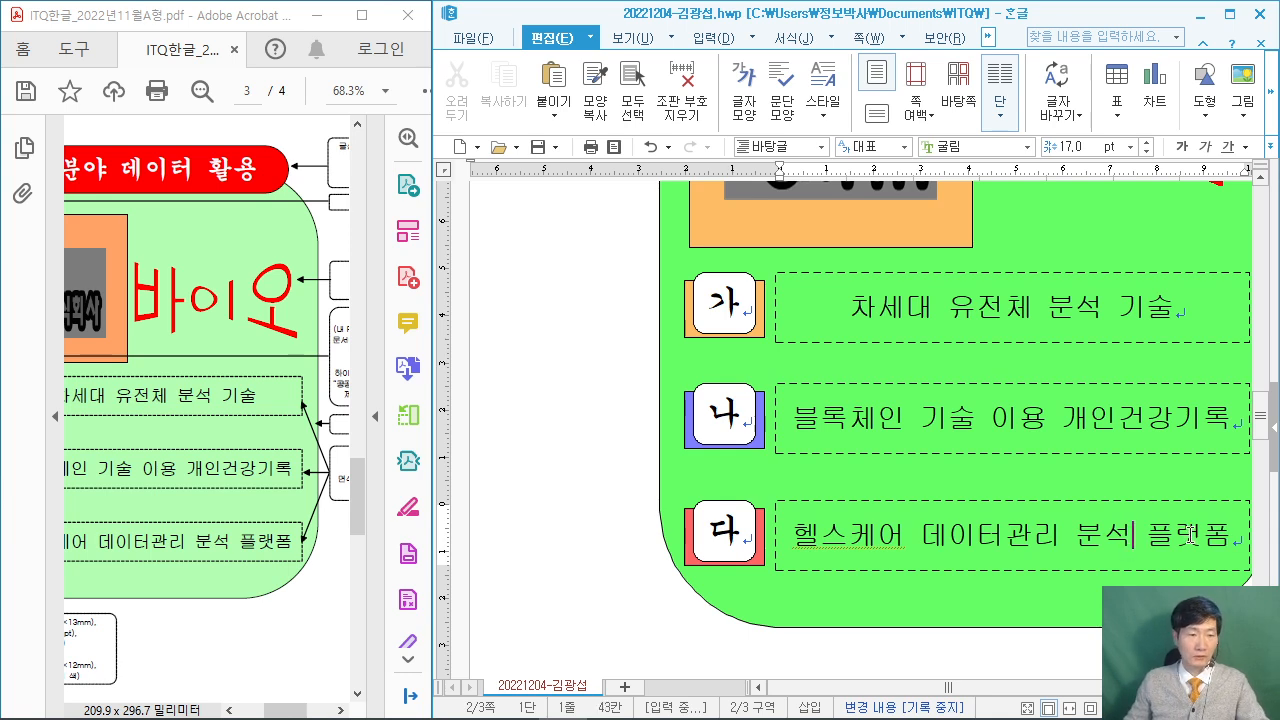
click(1230, 14)
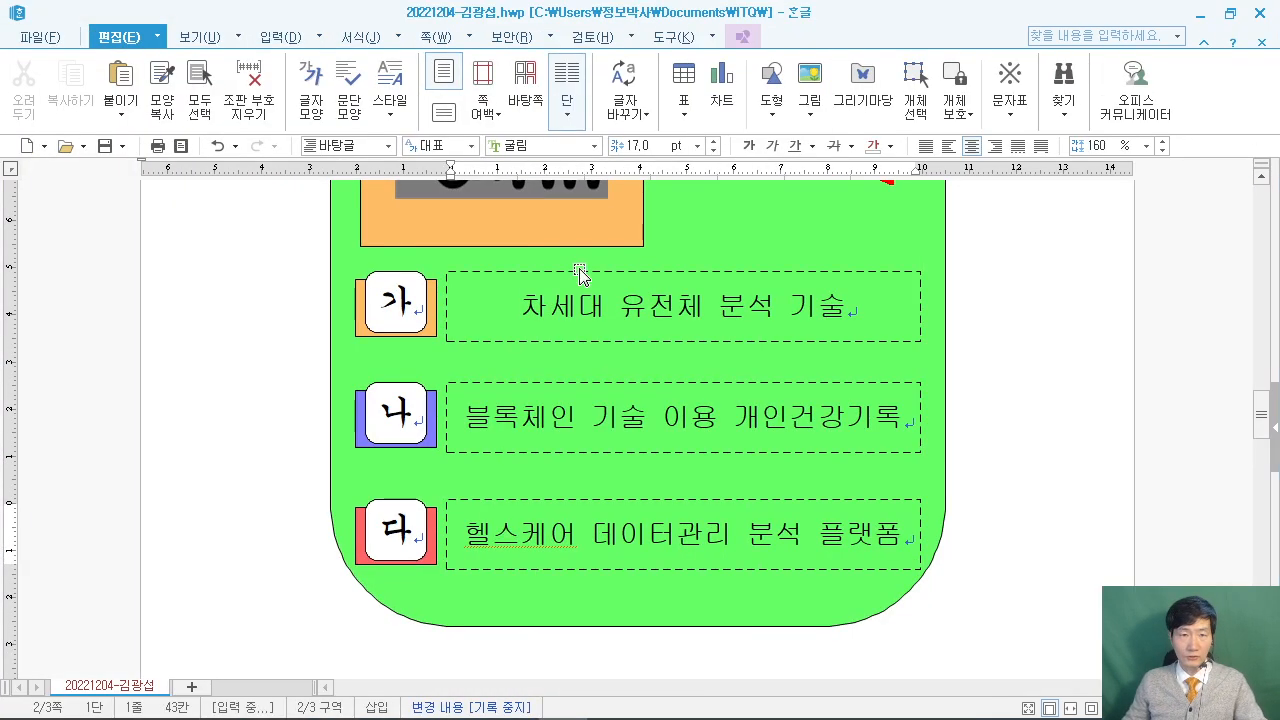
Collapse the ribbon from the 편집 tab and zoom out to show all three 가/나/다 rows.
double_click(137, 38)
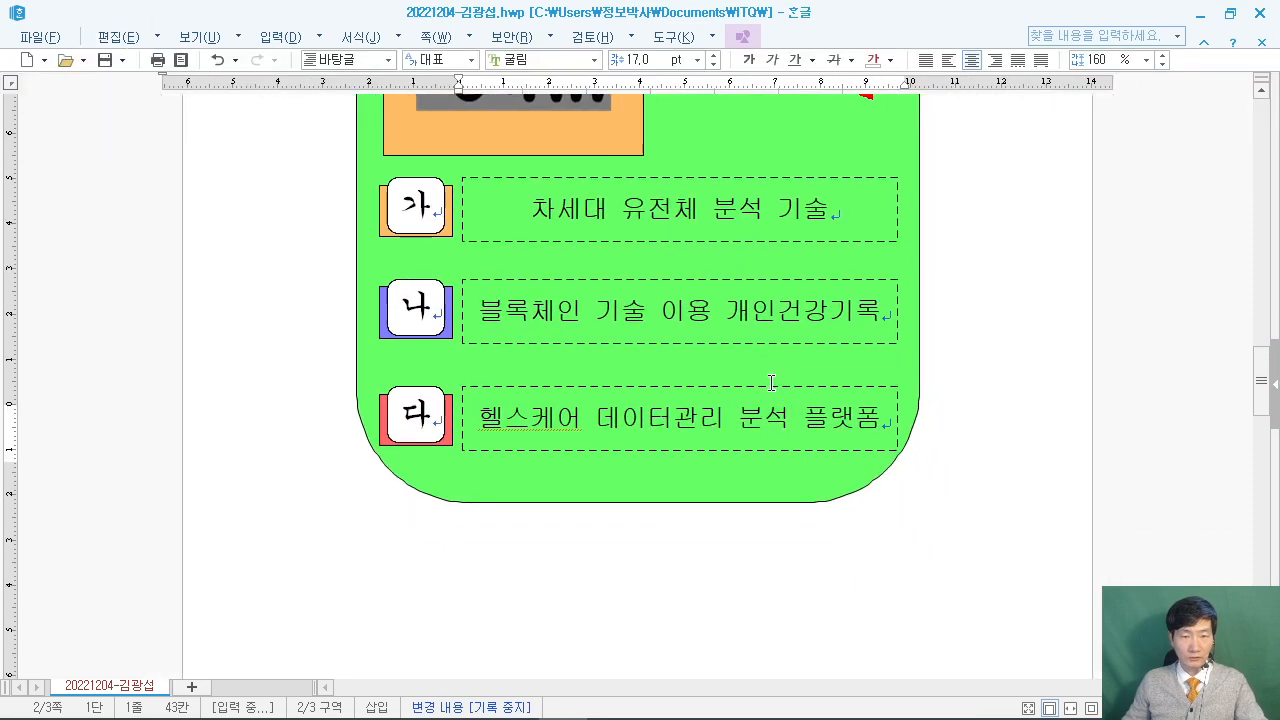
scroll(771, 383, down, 3)
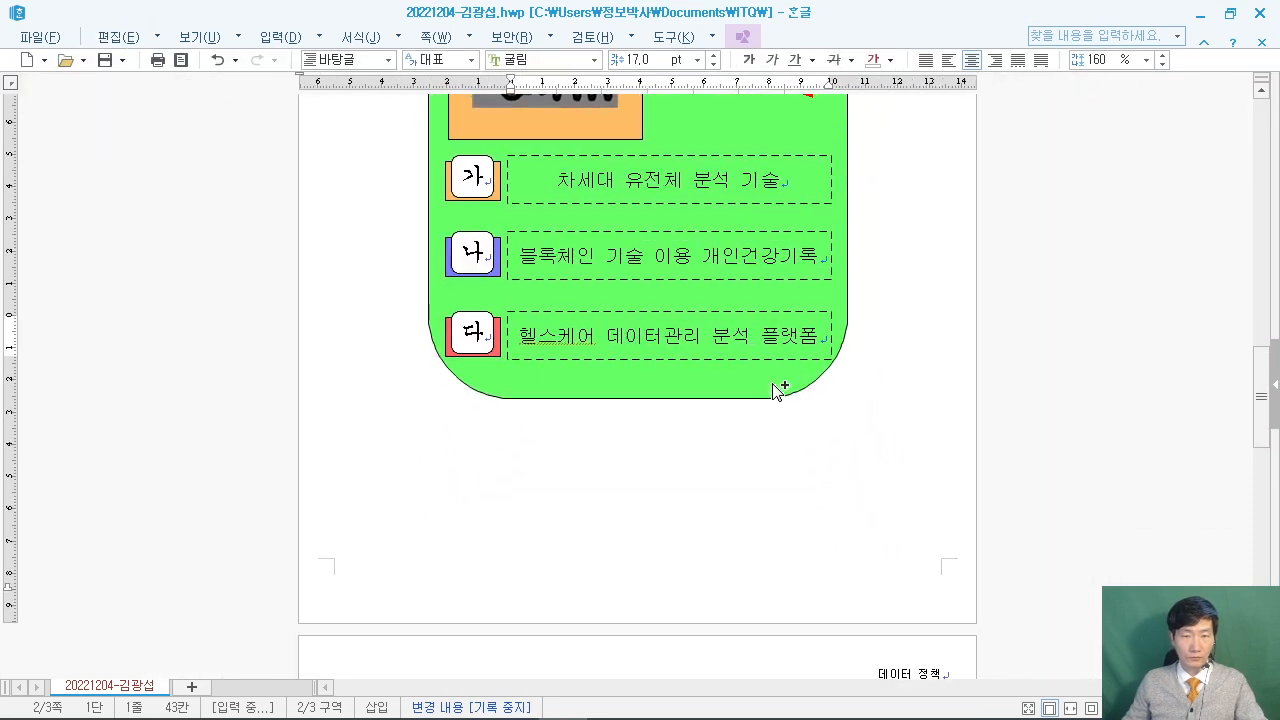
scroll(771, 383, up, 3)
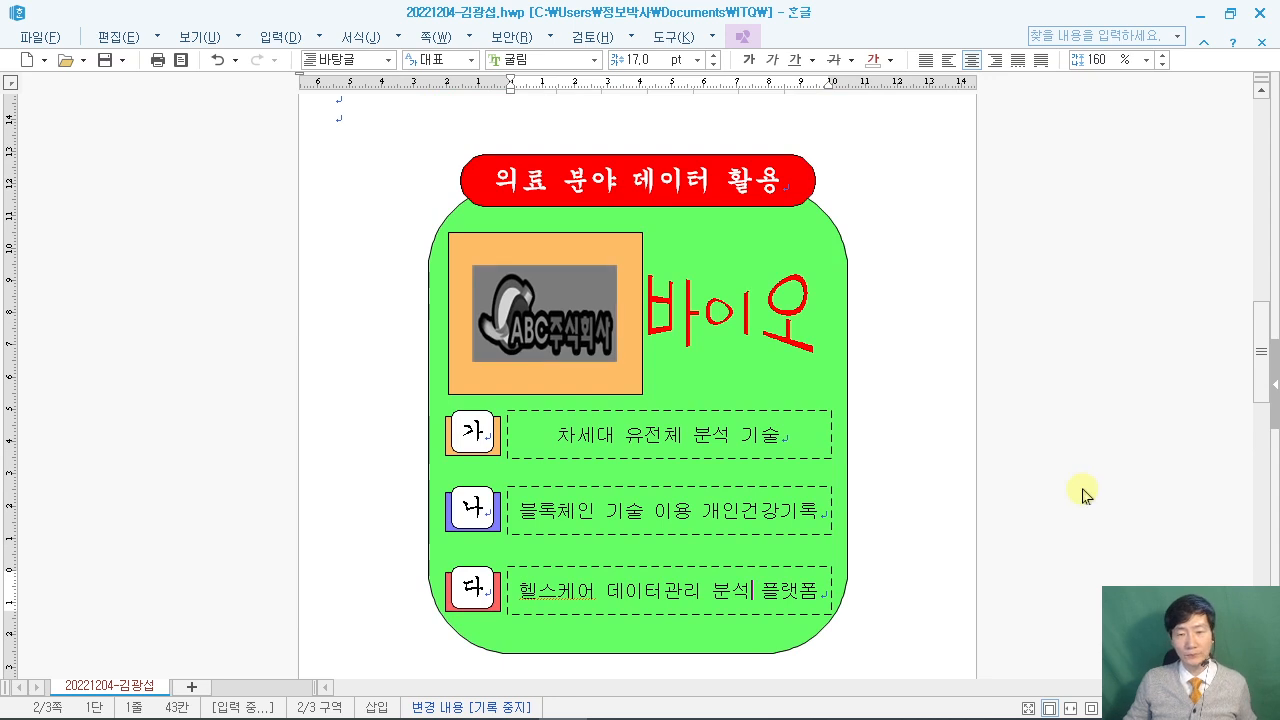
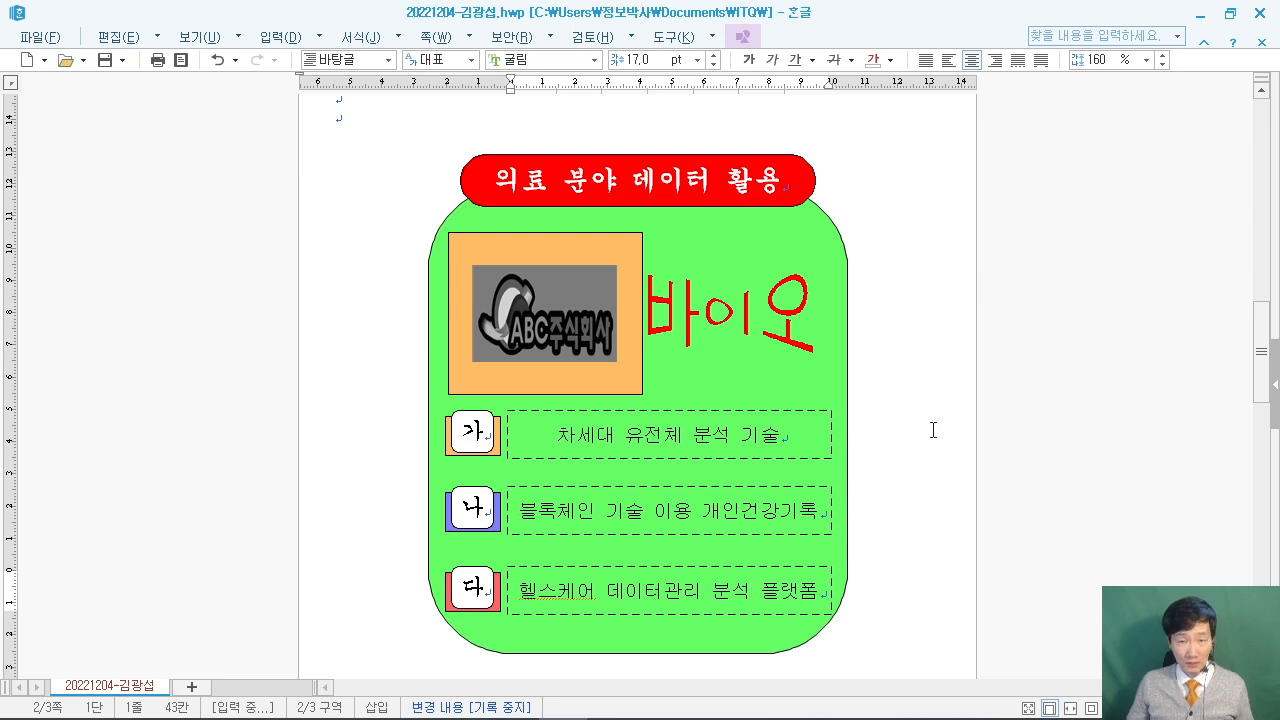
Jump back to the start of the answer file on page 1, at the '1.' heading.
scroll(934, 432, up, 15)
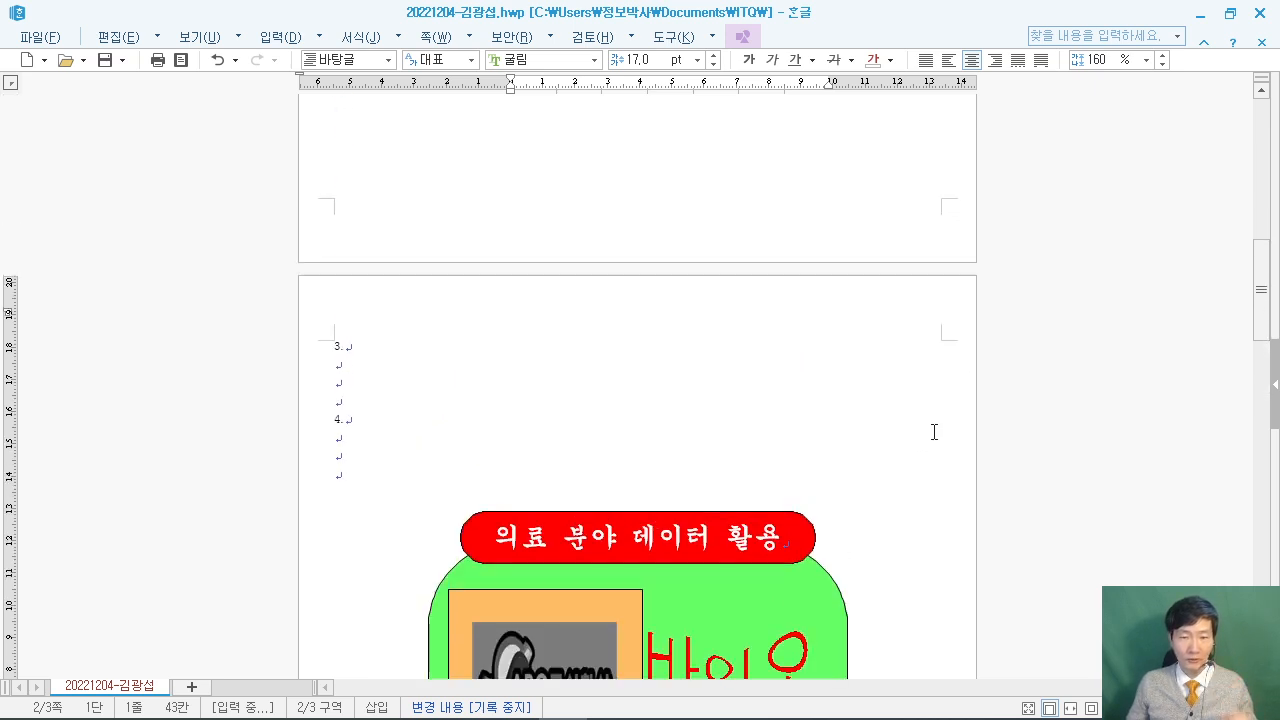
key(ctrl+Home)
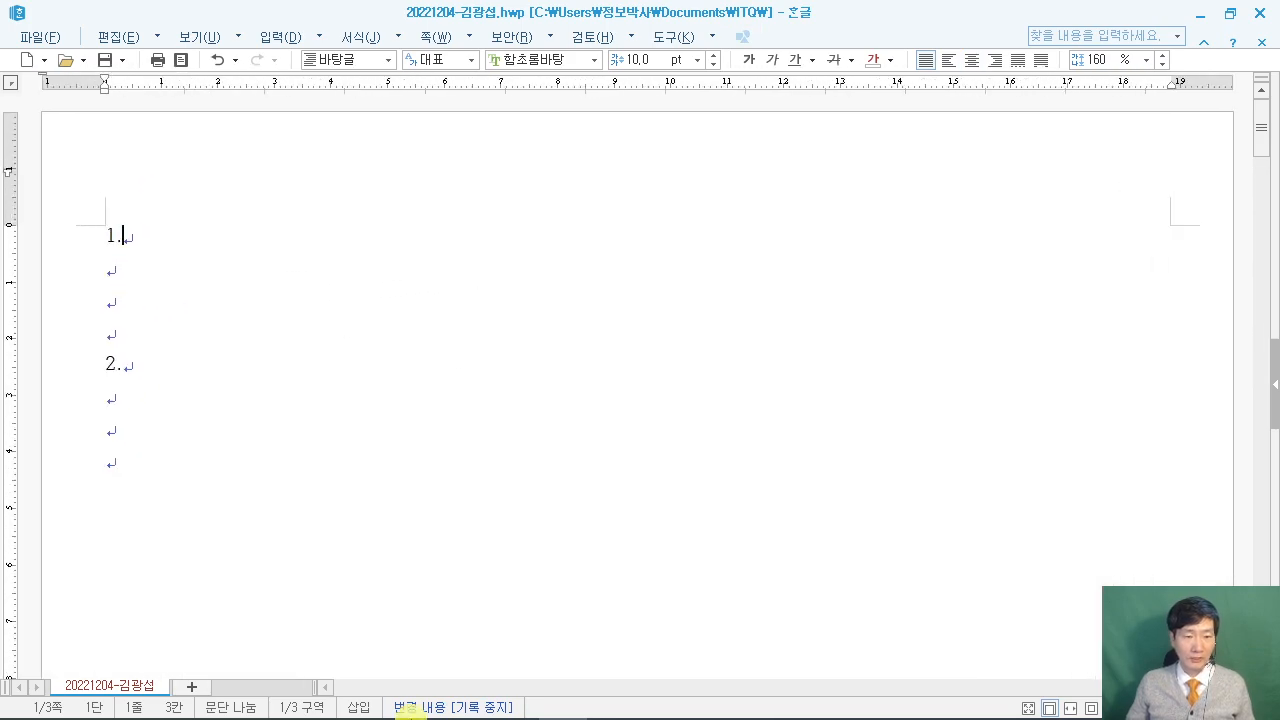
Bring the exam PDF forward, maximize it, and scroll to question 1's passage.
click(455, 702)
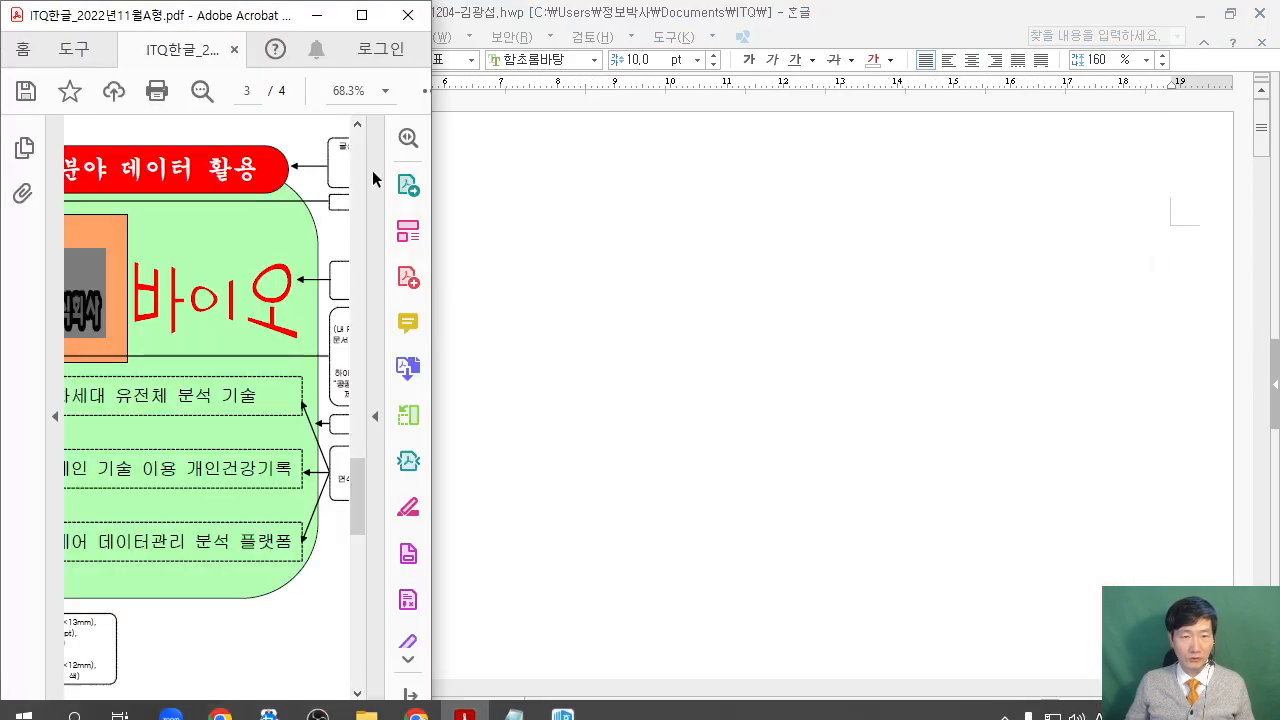
click(362, 15)
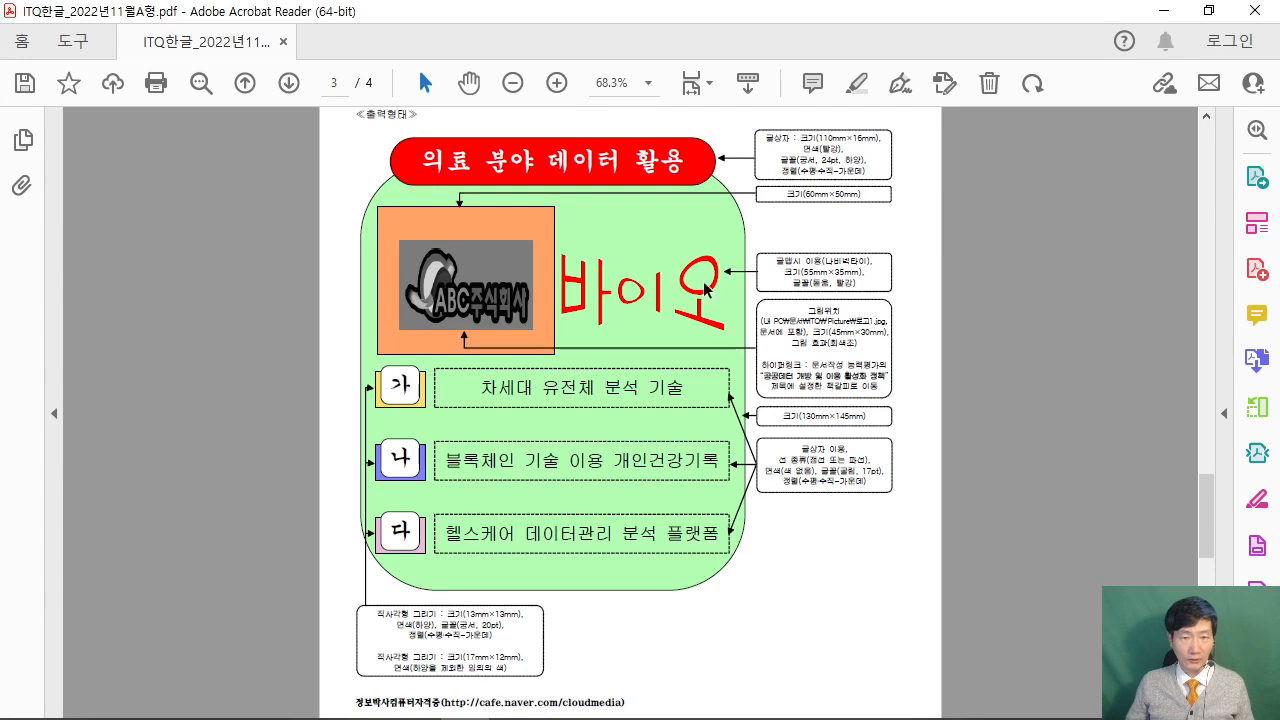
scroll(779, 300, up, 10)
scroll(779, 300, up, 7)
scroll(349, 121, down, 6)
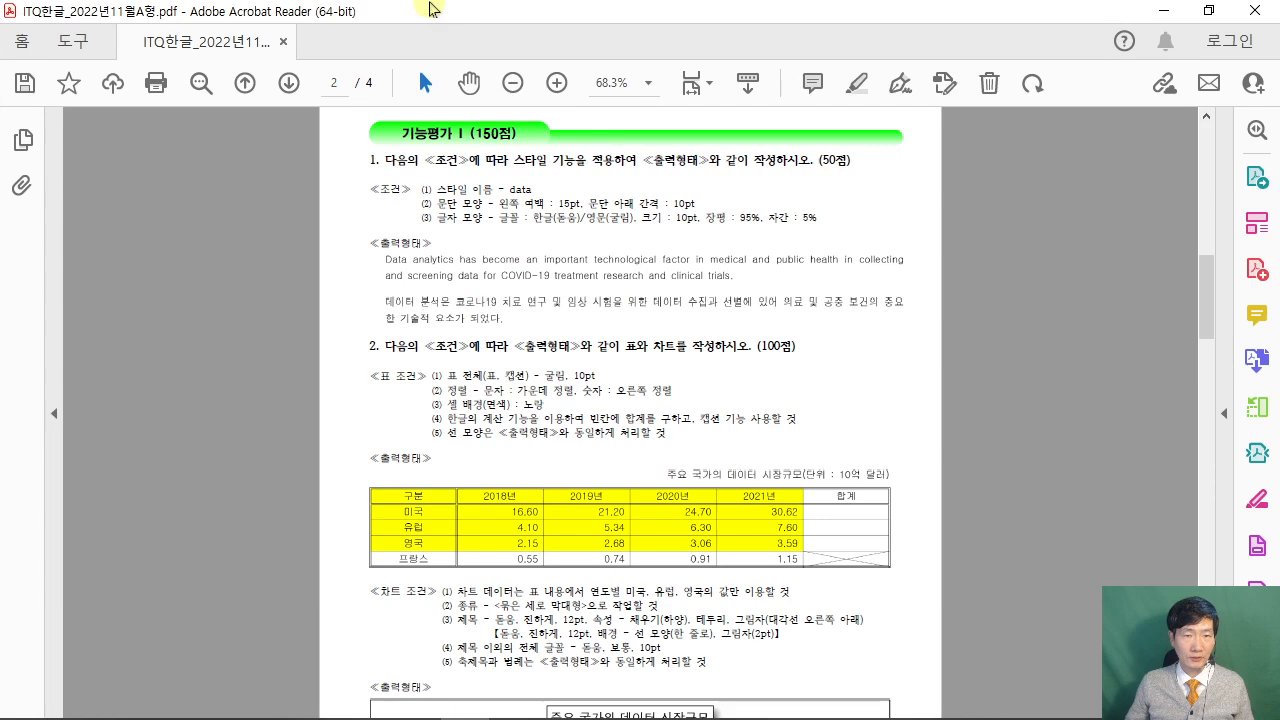
right_click(446, 15)
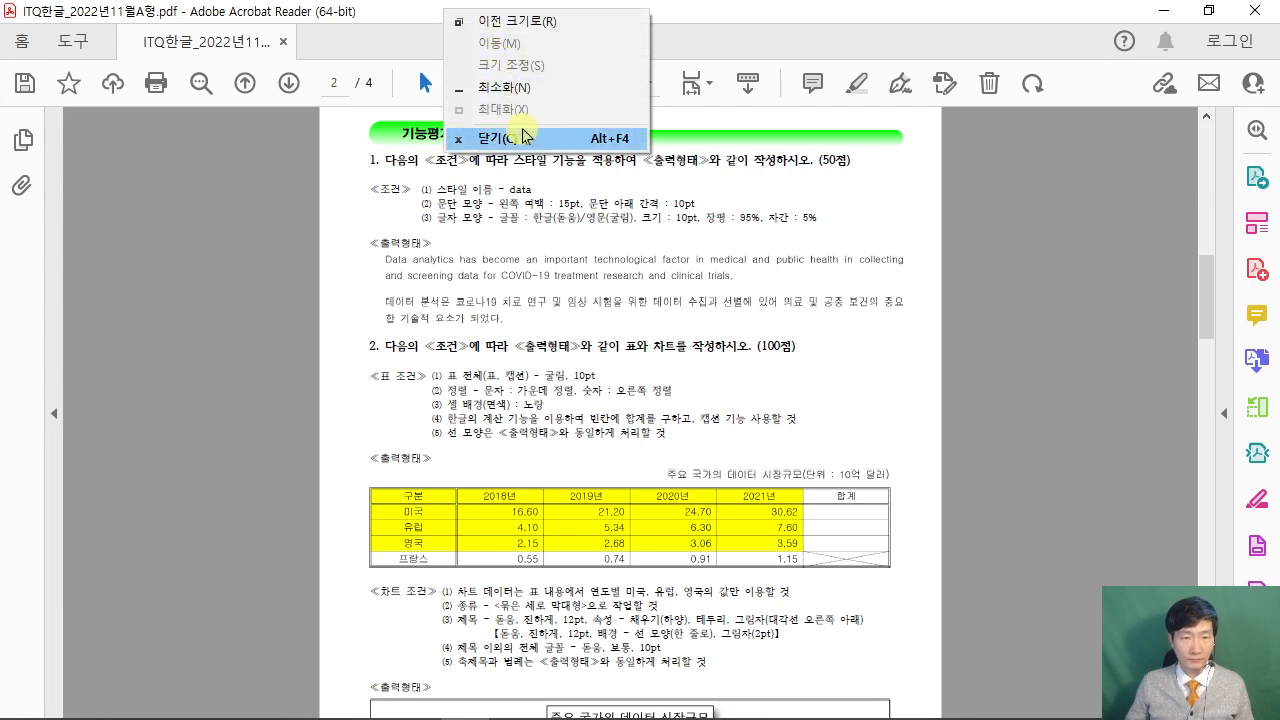
click(678, 22)
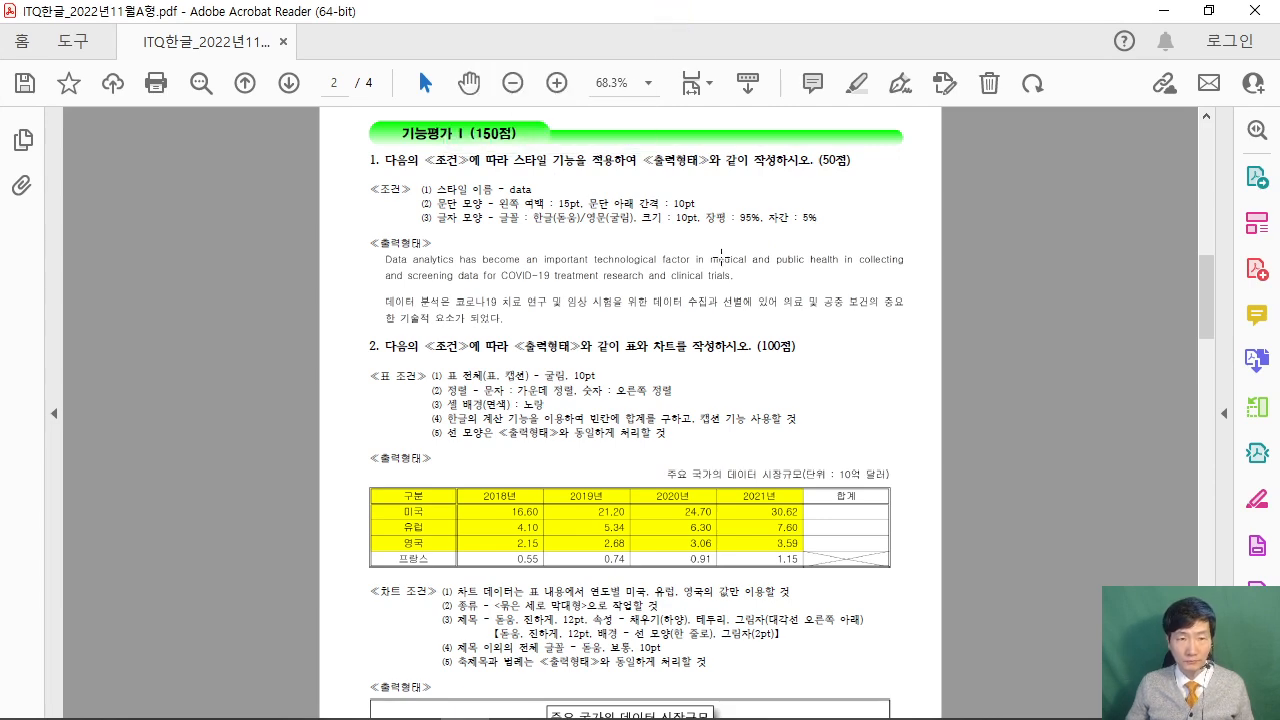
scroll(718, 257, up, 3)
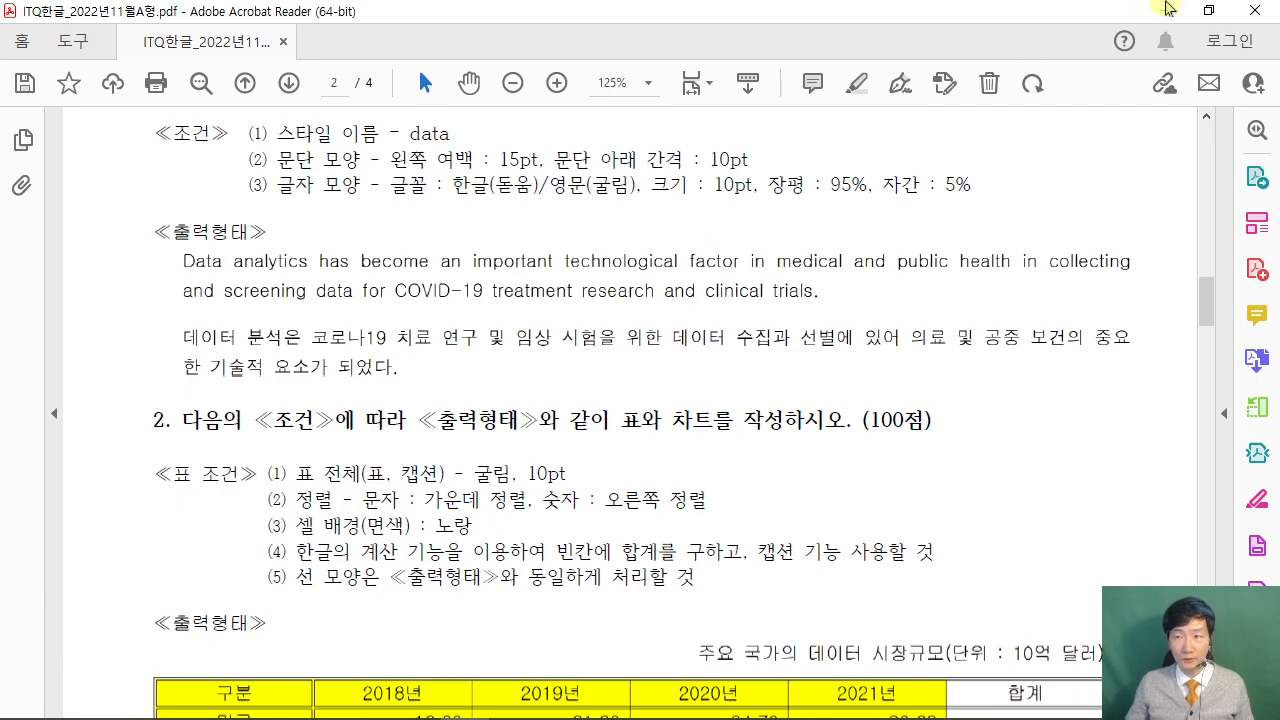
Shrink the PDF window and position it beneath the Hangul answer document.
click(1208, 10)
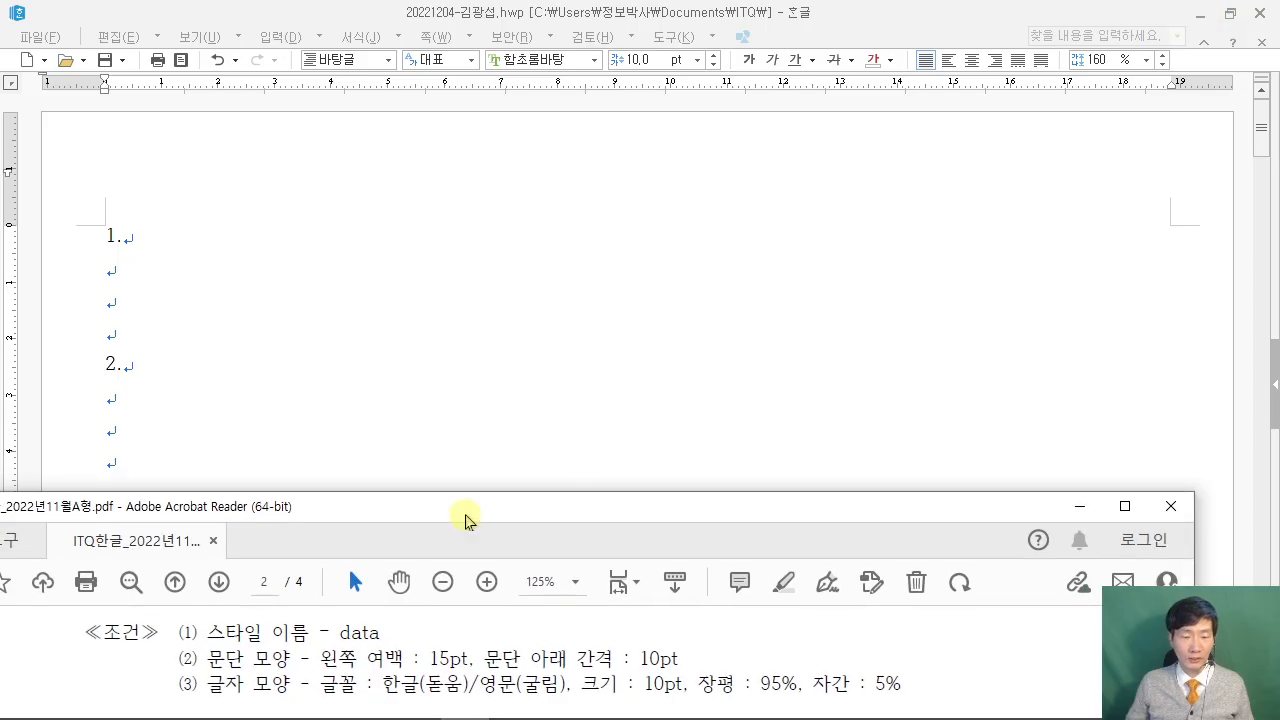
drag(466, 517, 491, 417)
scroll(484, 575, down, 3)
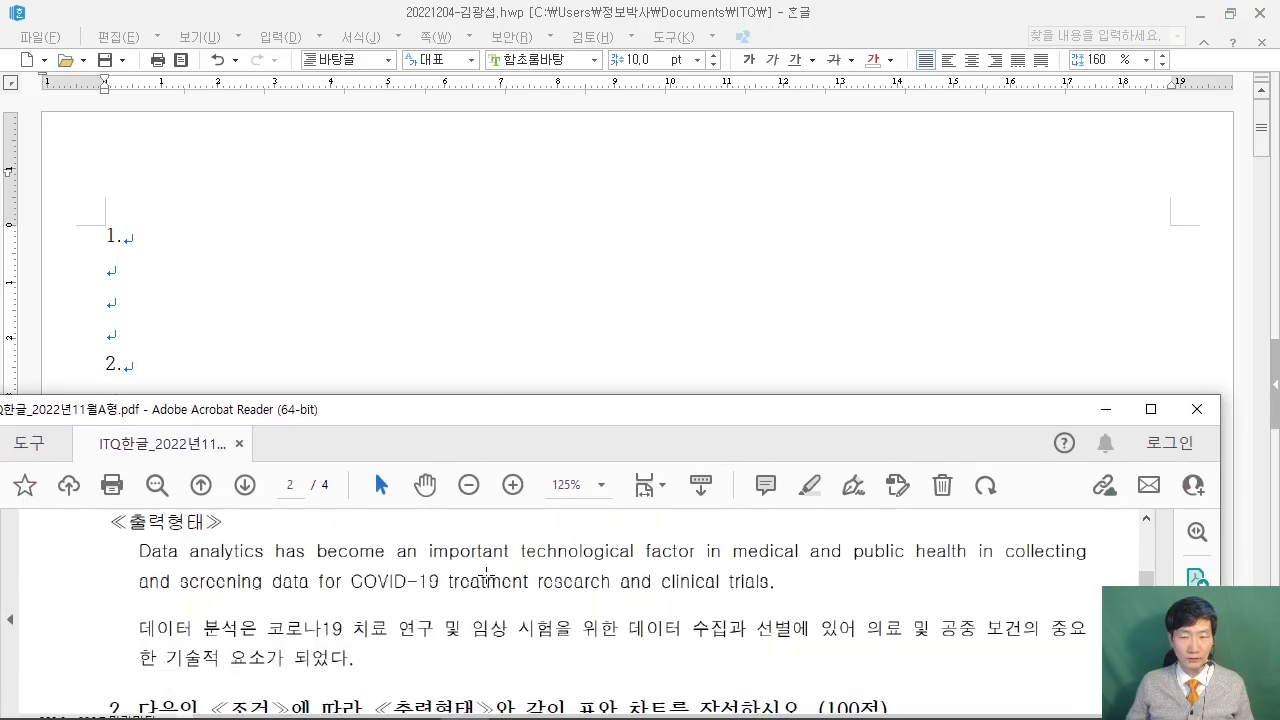
drag(717, 420, 641, 452)
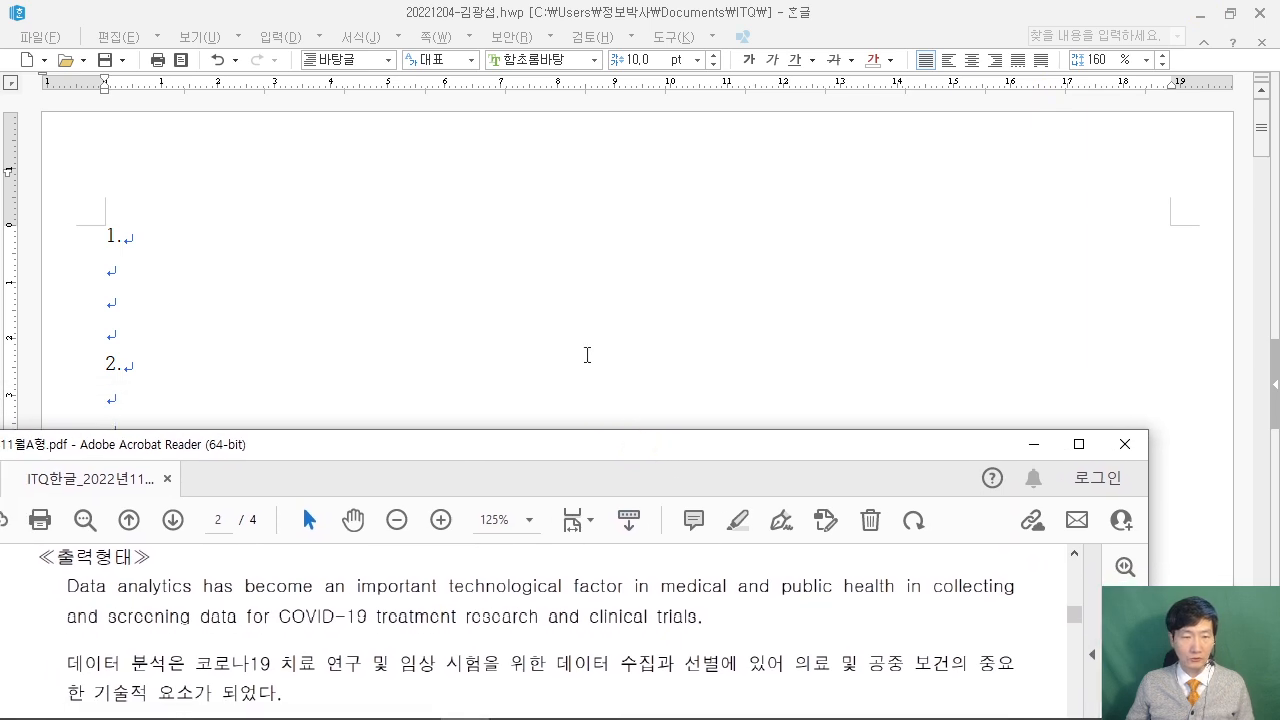
click(586, 354)
Shrink Hangul so the PDF passage shows below, and place the cursor under 1.
click(1229, 14)
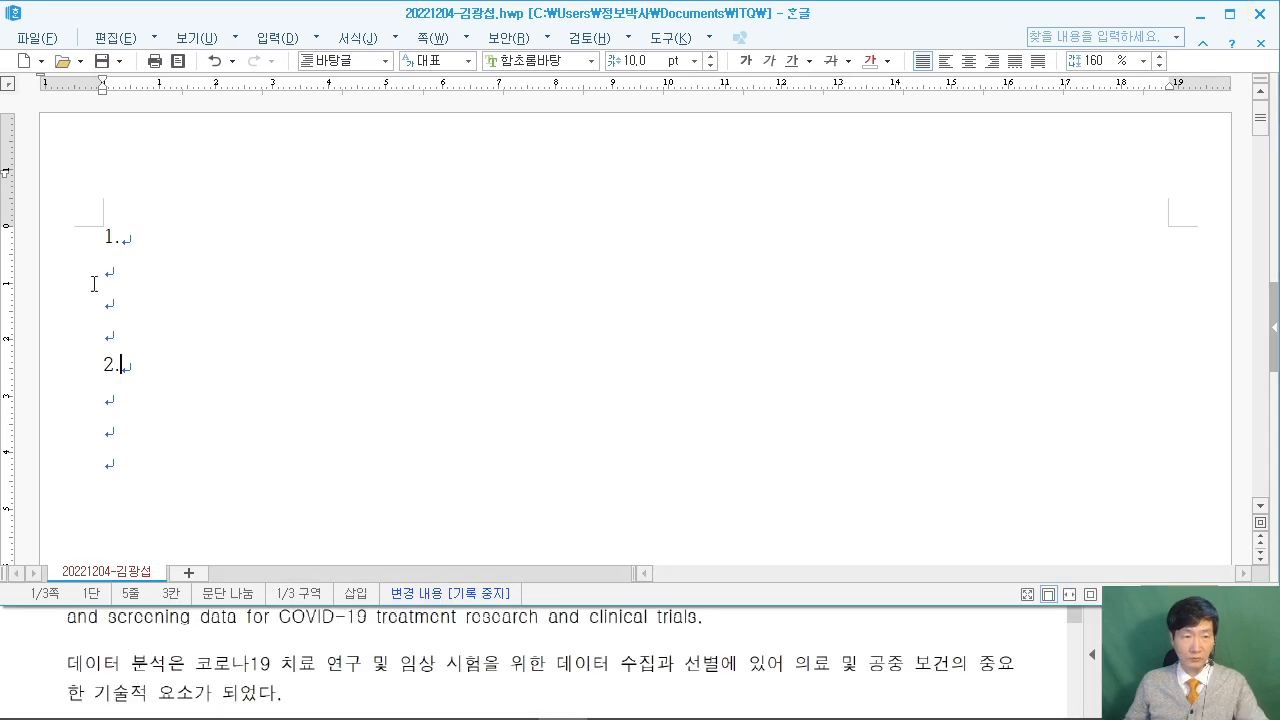
click(131, 271)
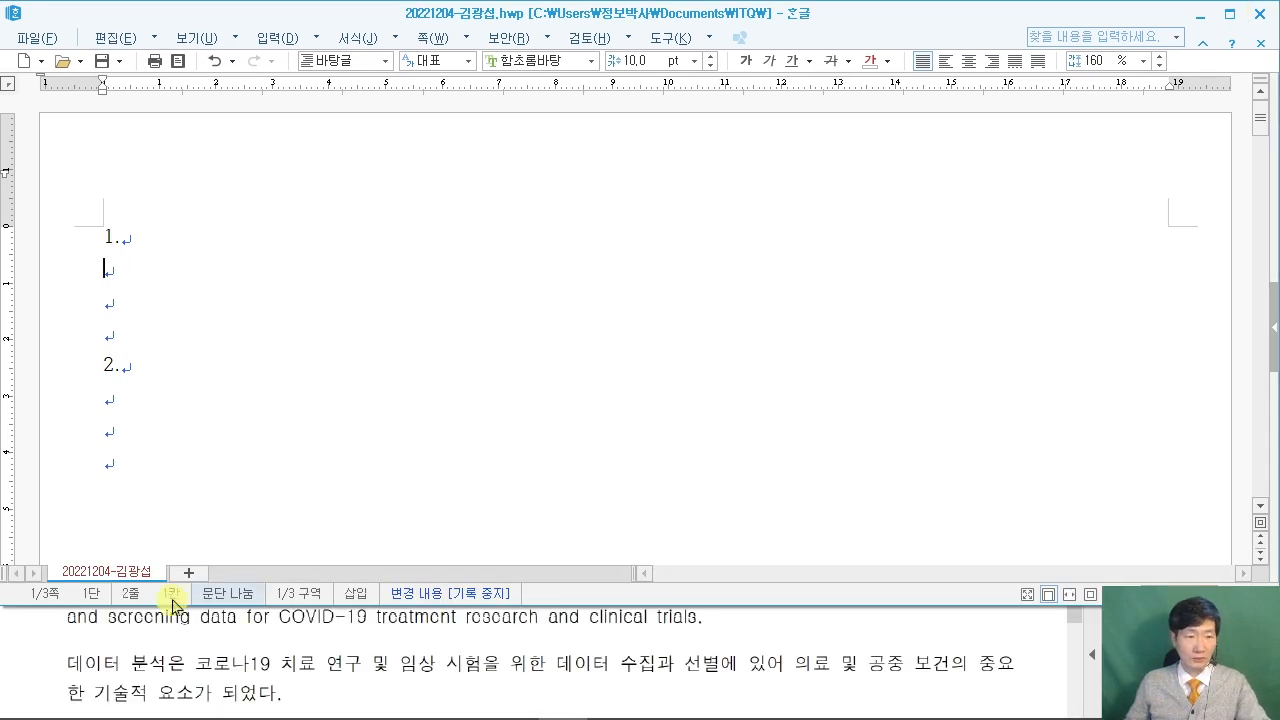
click(11, 663)
scroll(27, 633, up, 1)
scroll(27, 633, up, 1)
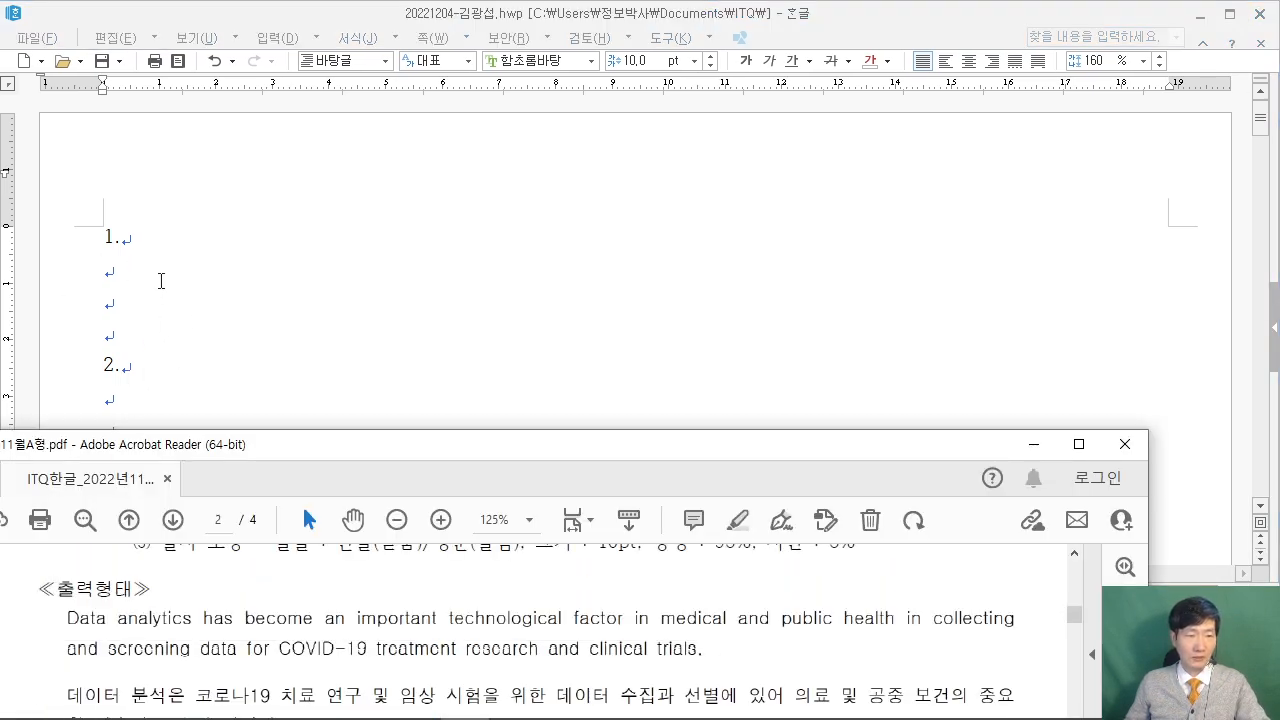
click(162, 288)
Type the English passage 'Data analytics has become… COVID-19 treatment research and clinical trial'.
text(ㅇ)
key(BackSpace)
text(Data)
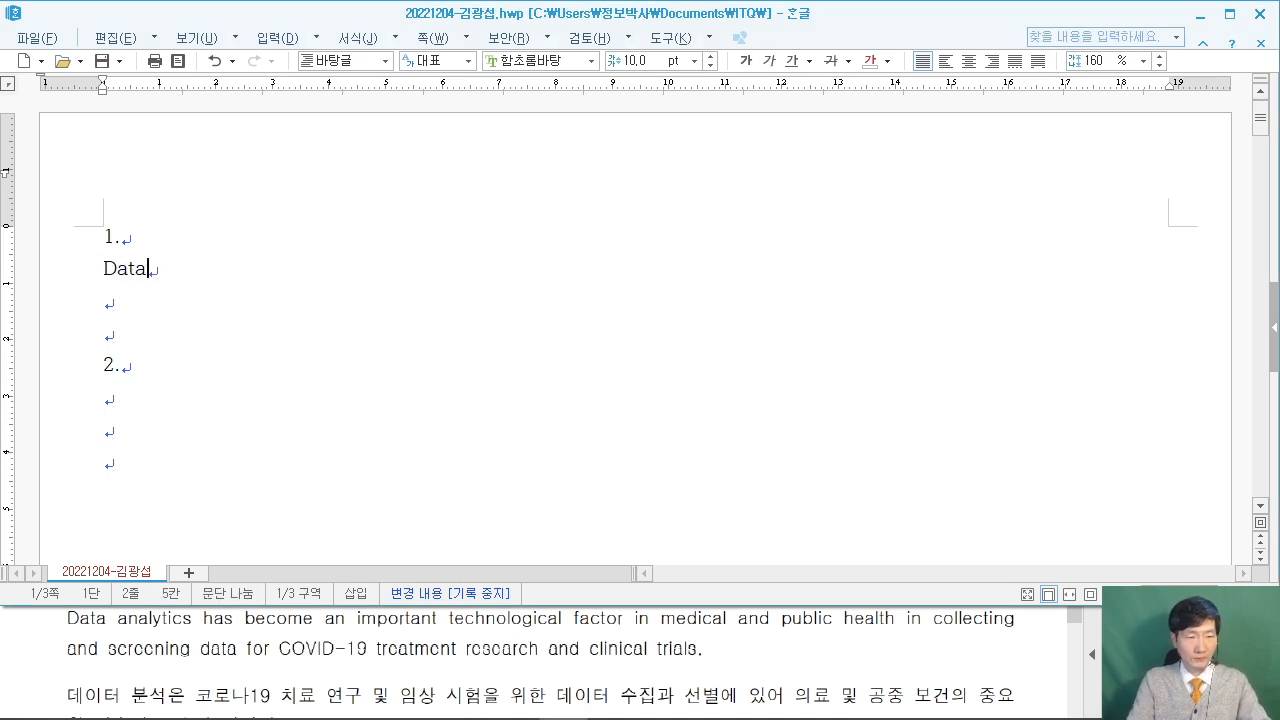
text( an)
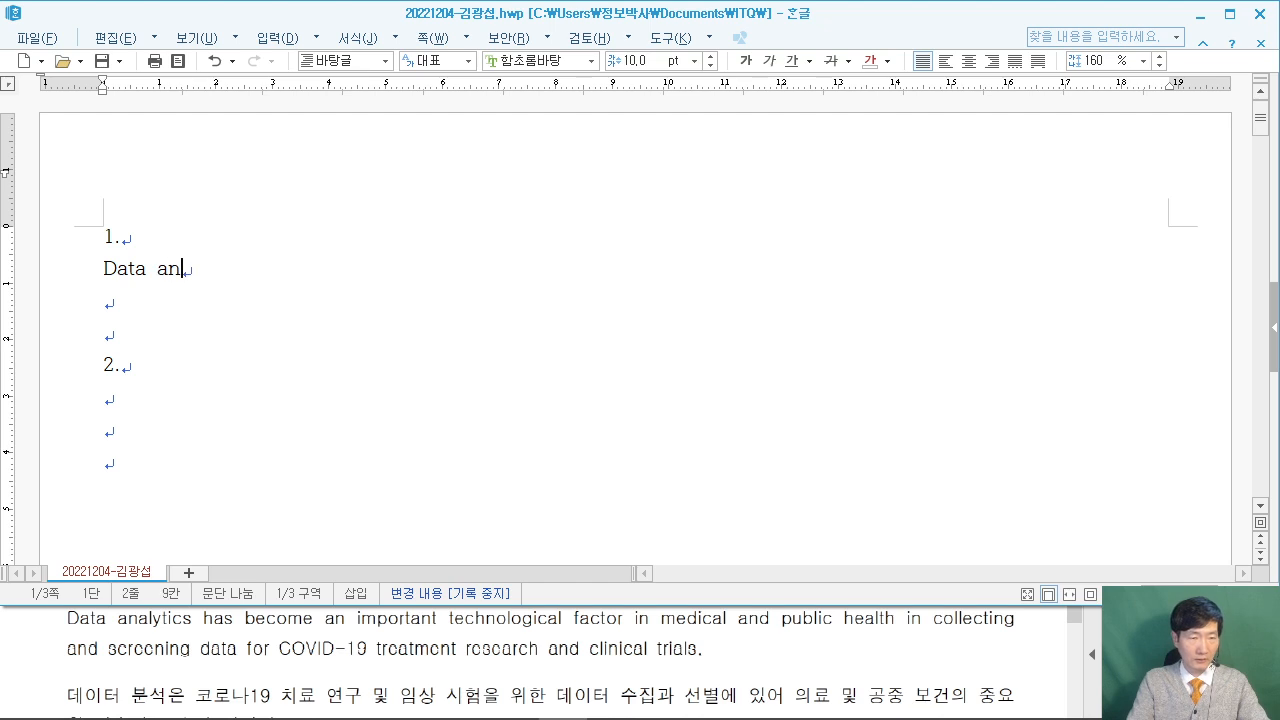
text(aly)
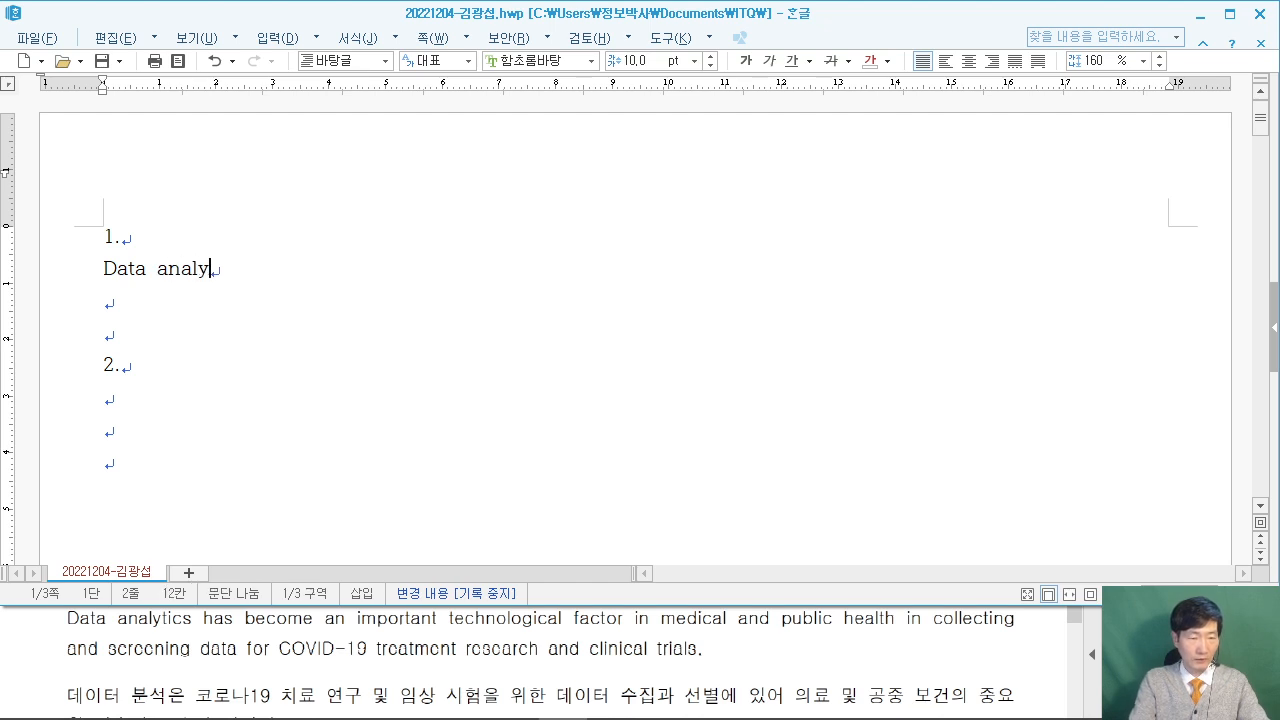
text(tics has become an )
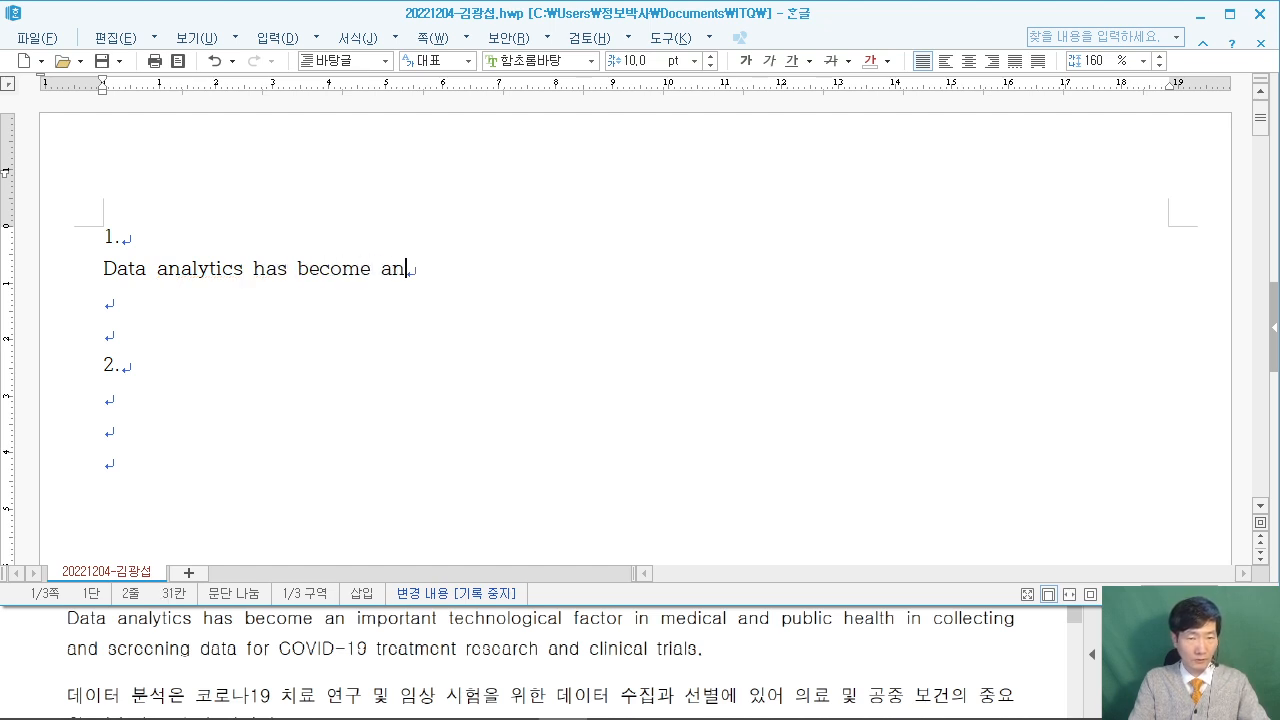
text(inpro)
key(BackSpace)
key(BackSpace)
text(ortant)
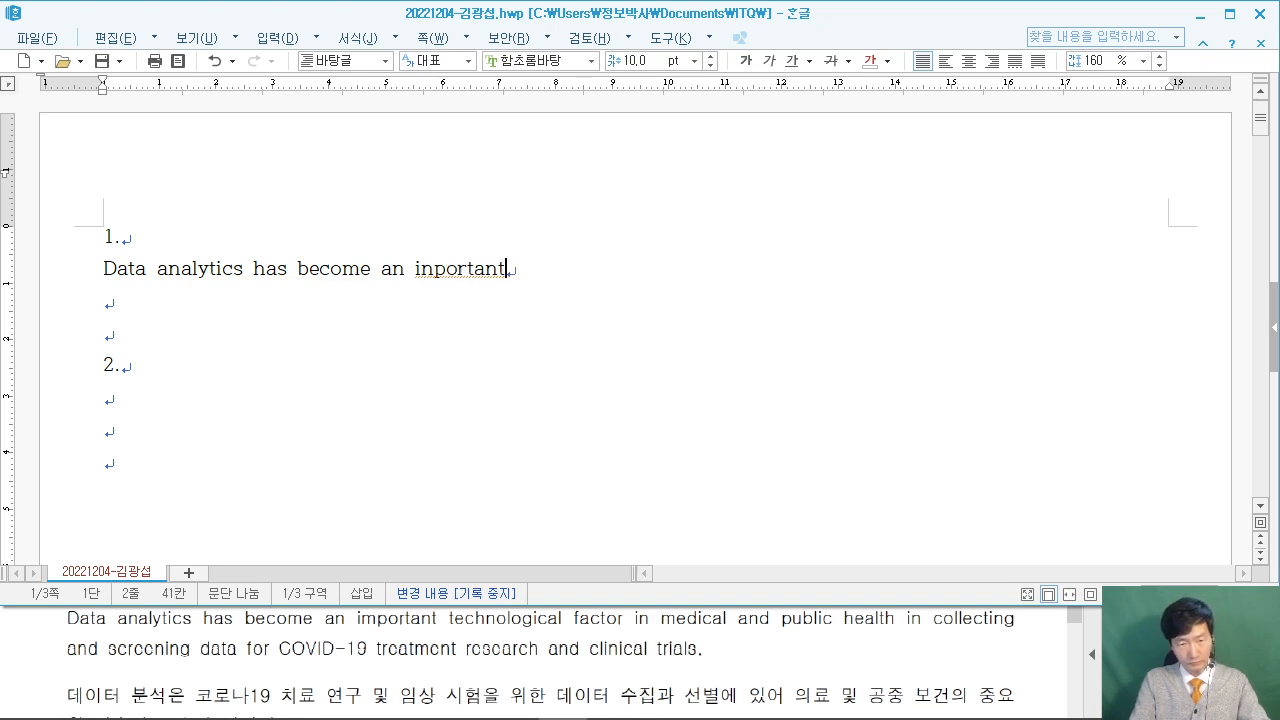
text( tech)
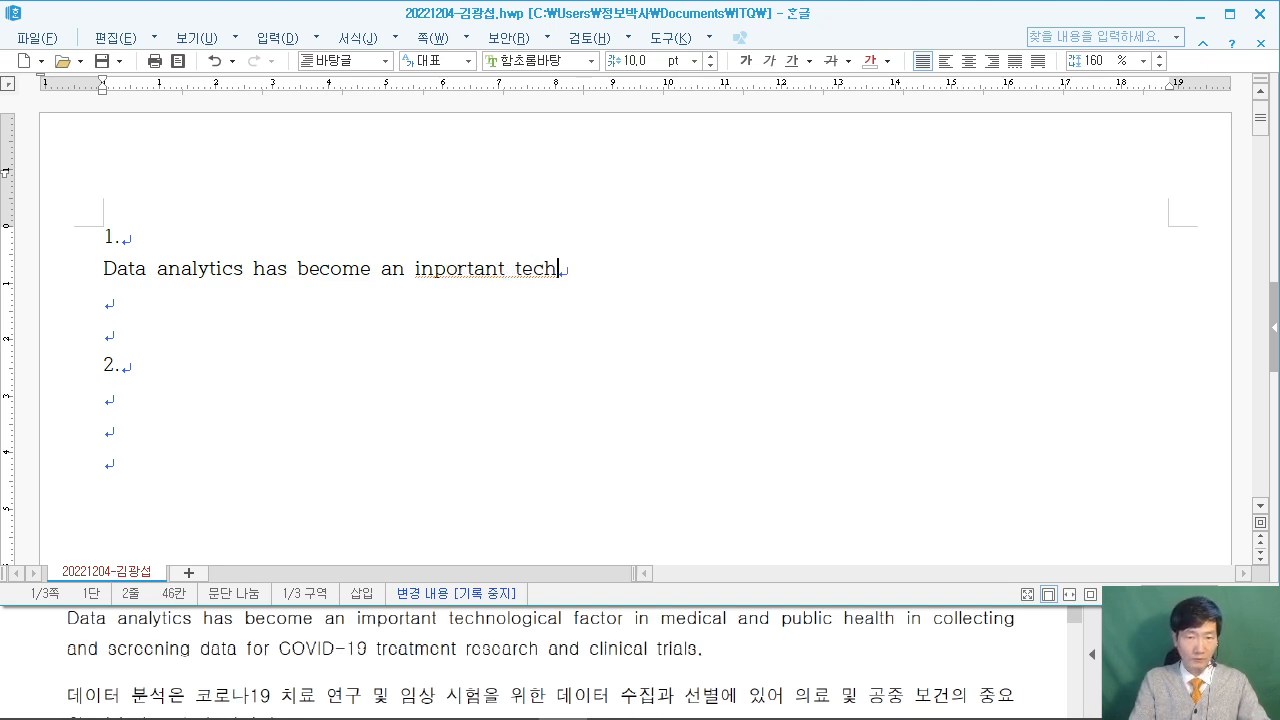
text(nolo)
text(gical factor)
text( in medi)
text(acal )
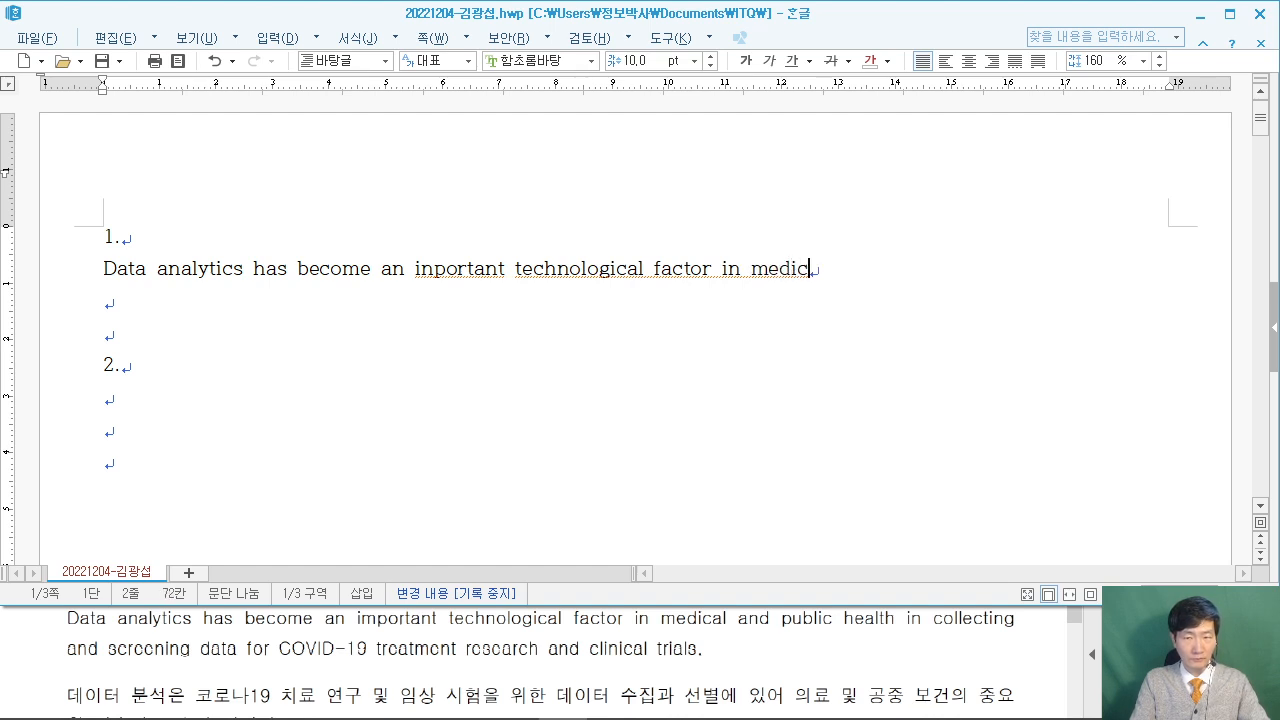
text(and public)
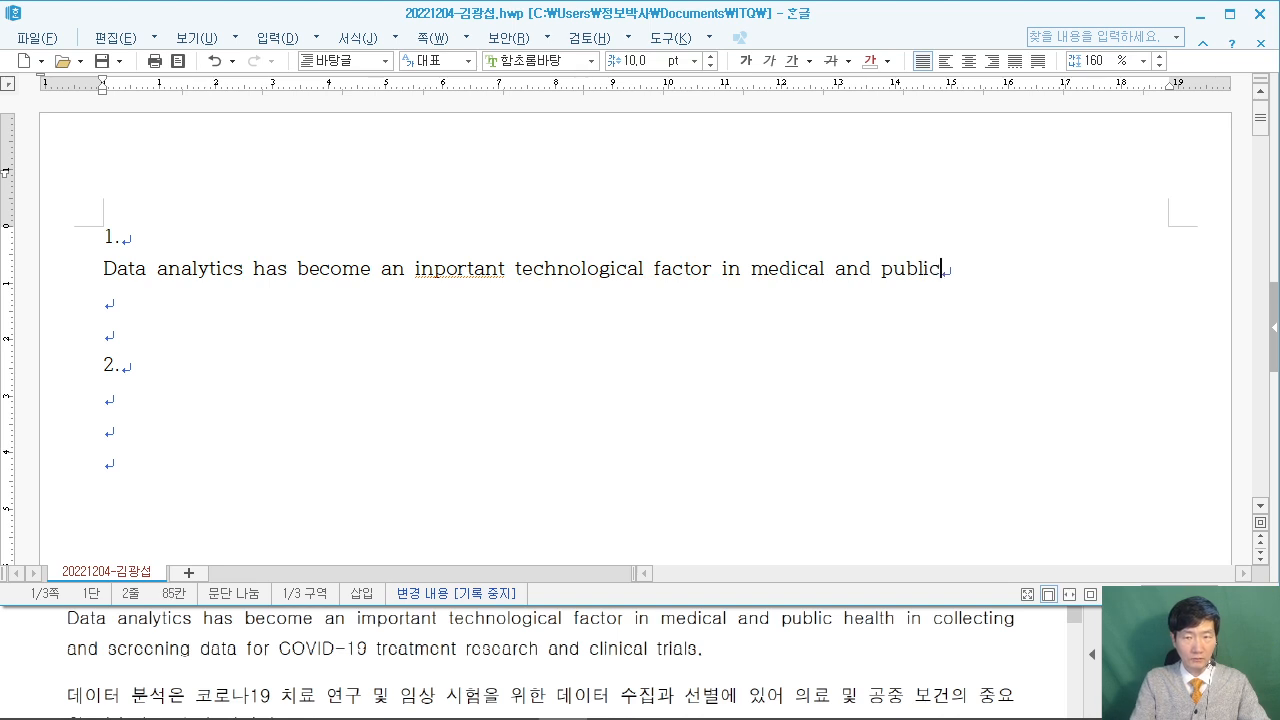
text( health in ck)
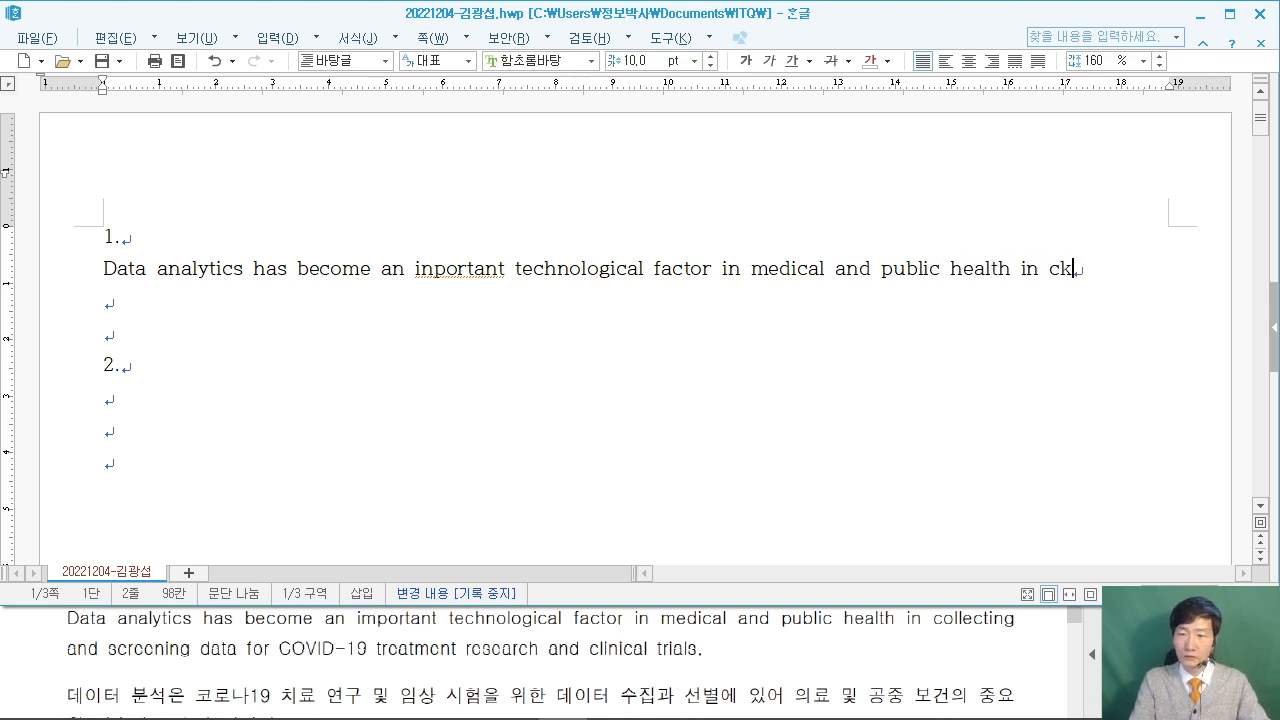
key(BackSpace)
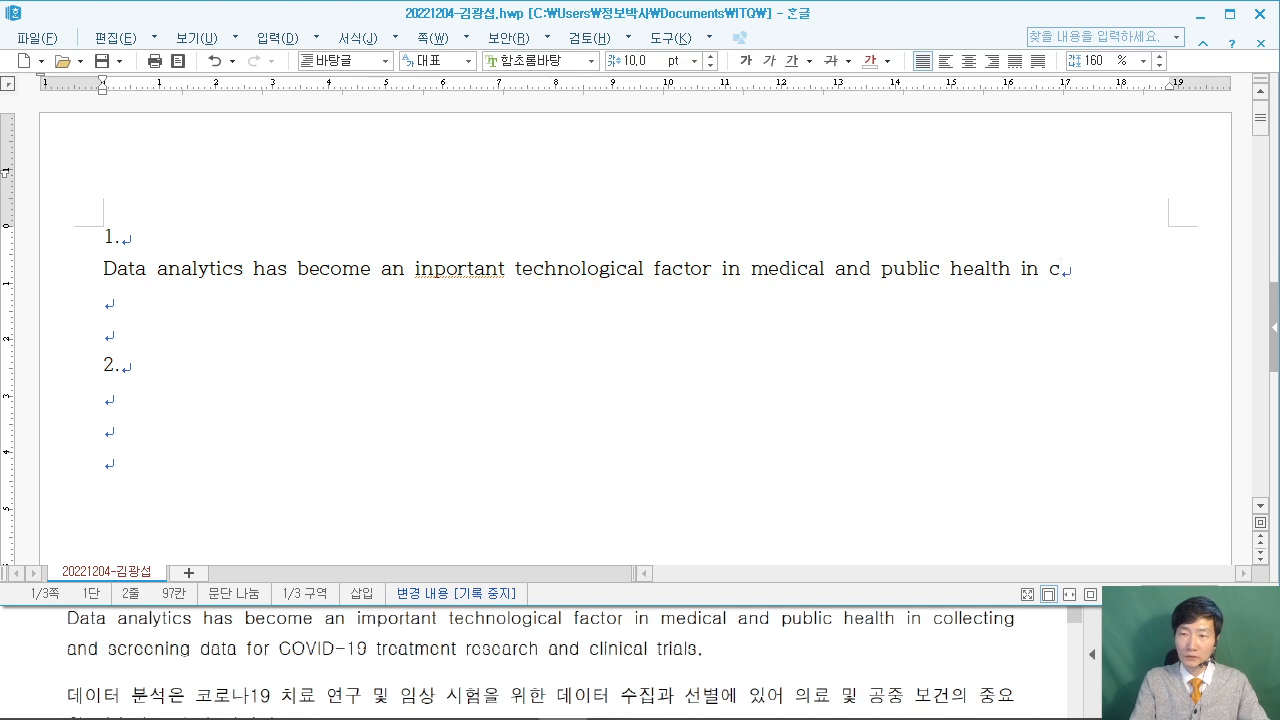
key(BackSpace)
key(BackSpace)
text(ollecti)
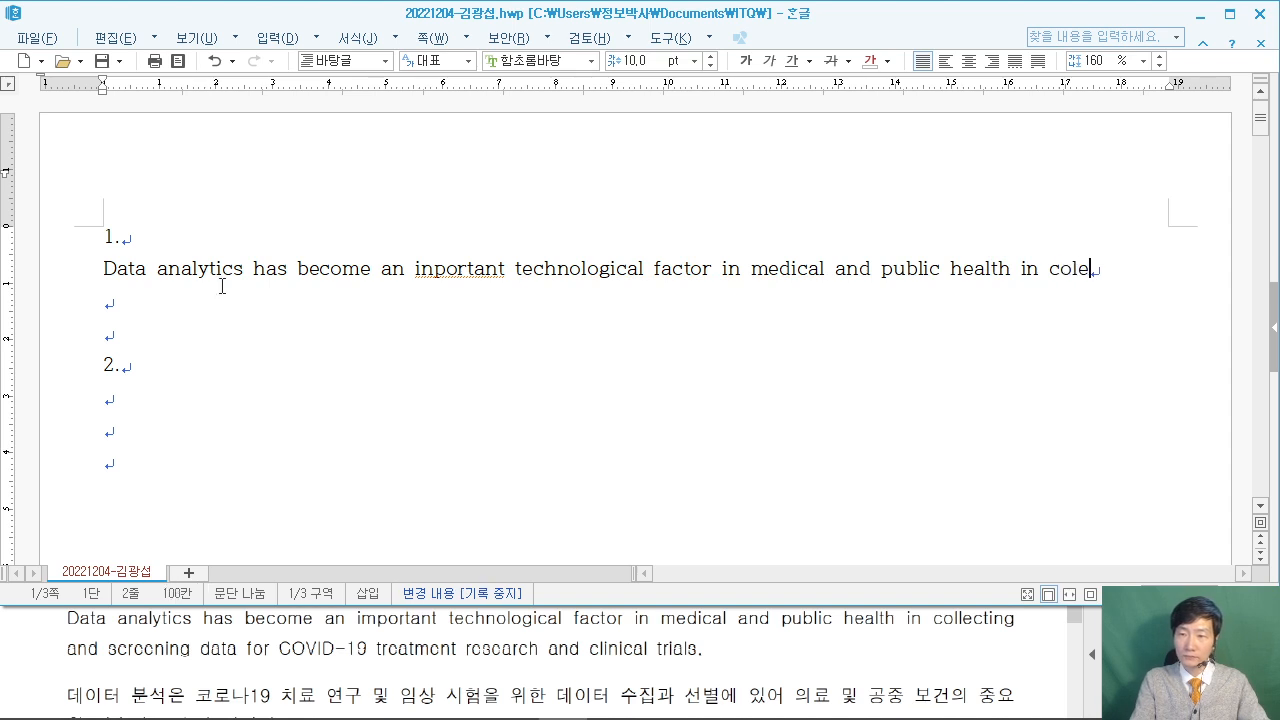
text(ng and )
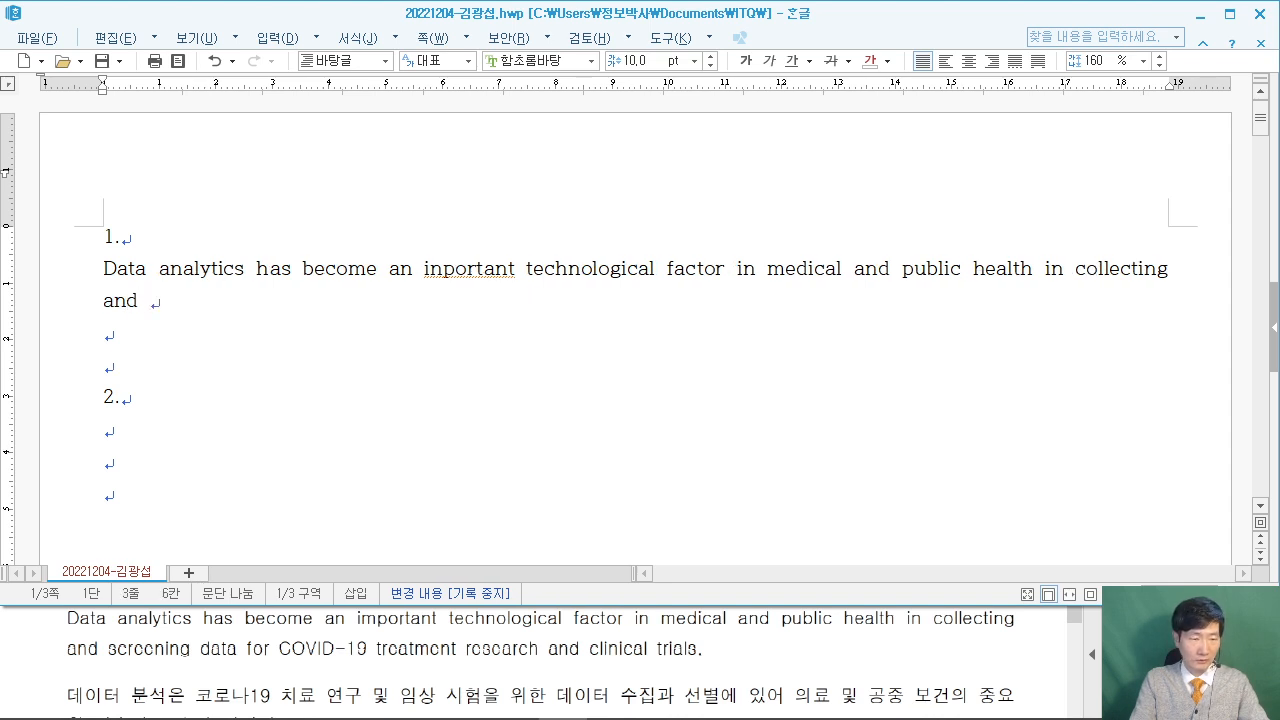
text(screenin)
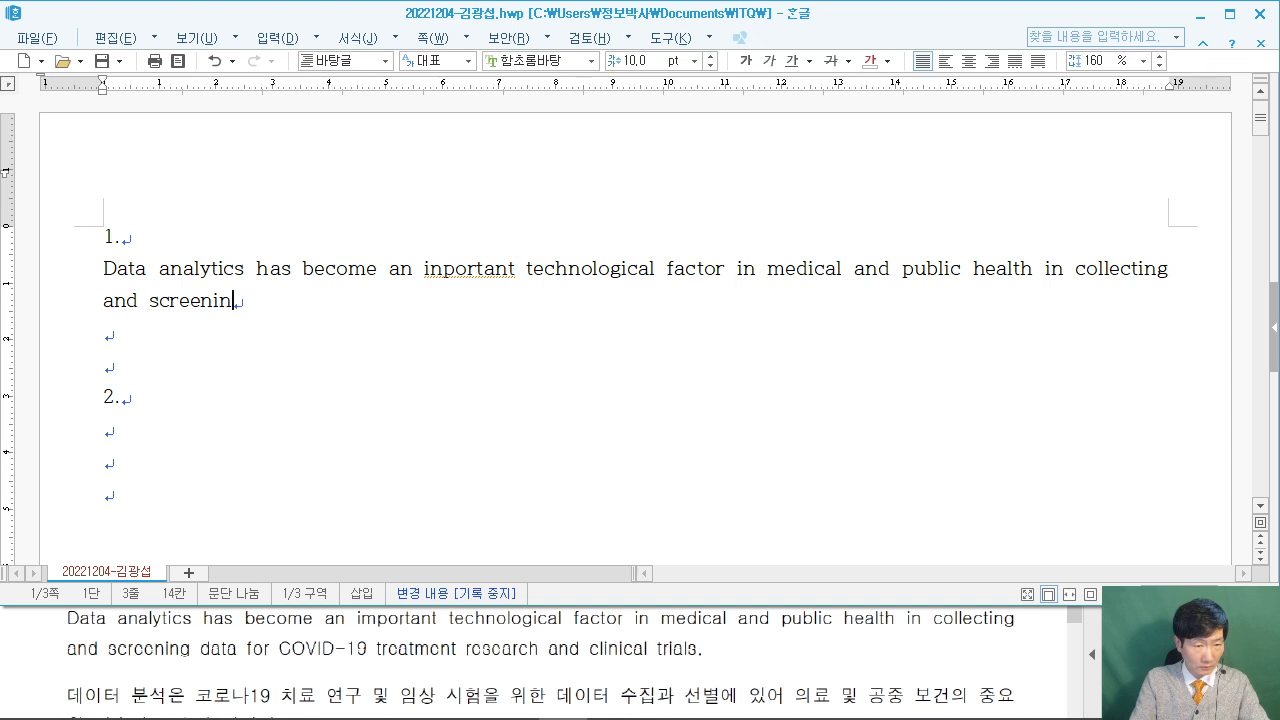
text(g data for )
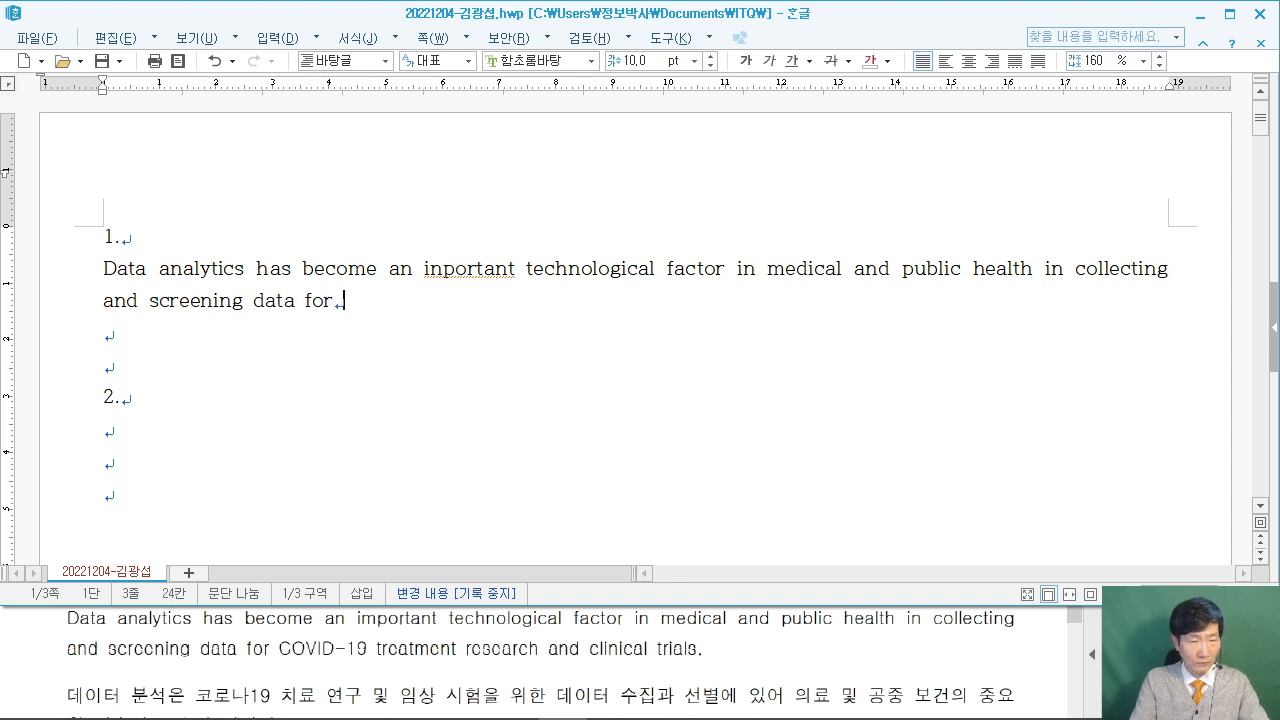
text(COVI)
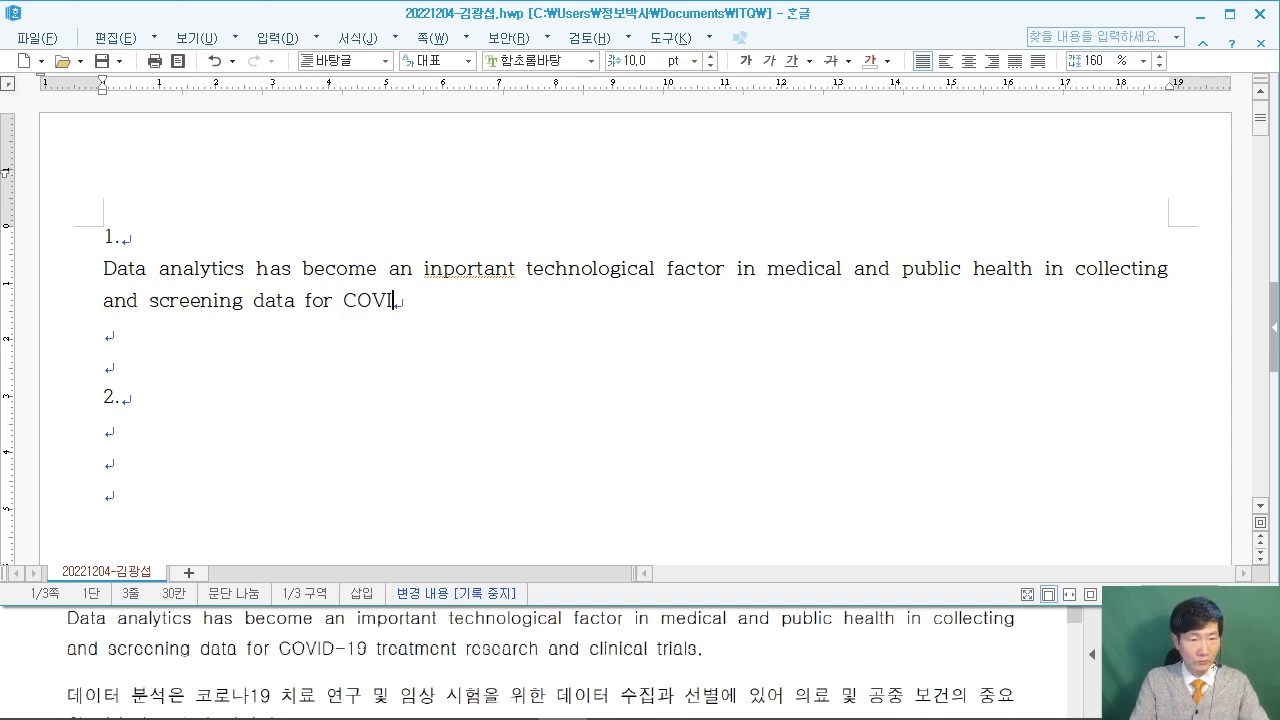
text(D-19)
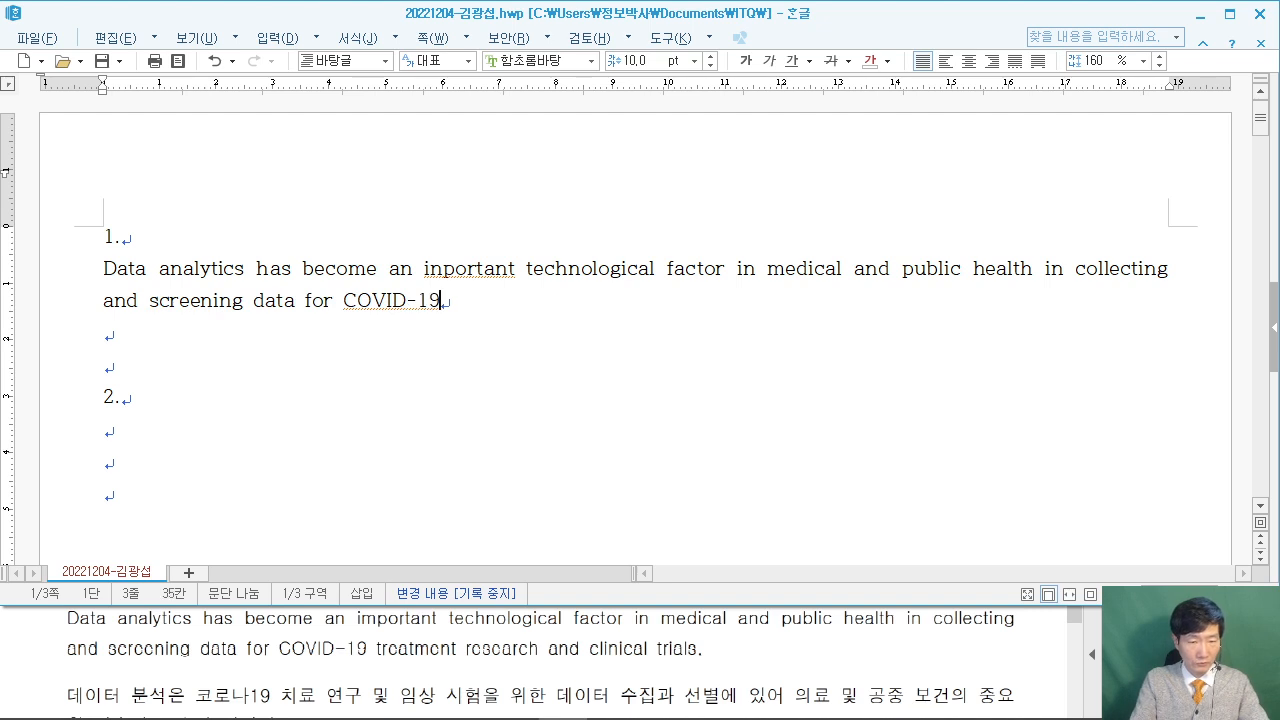
text( trea)
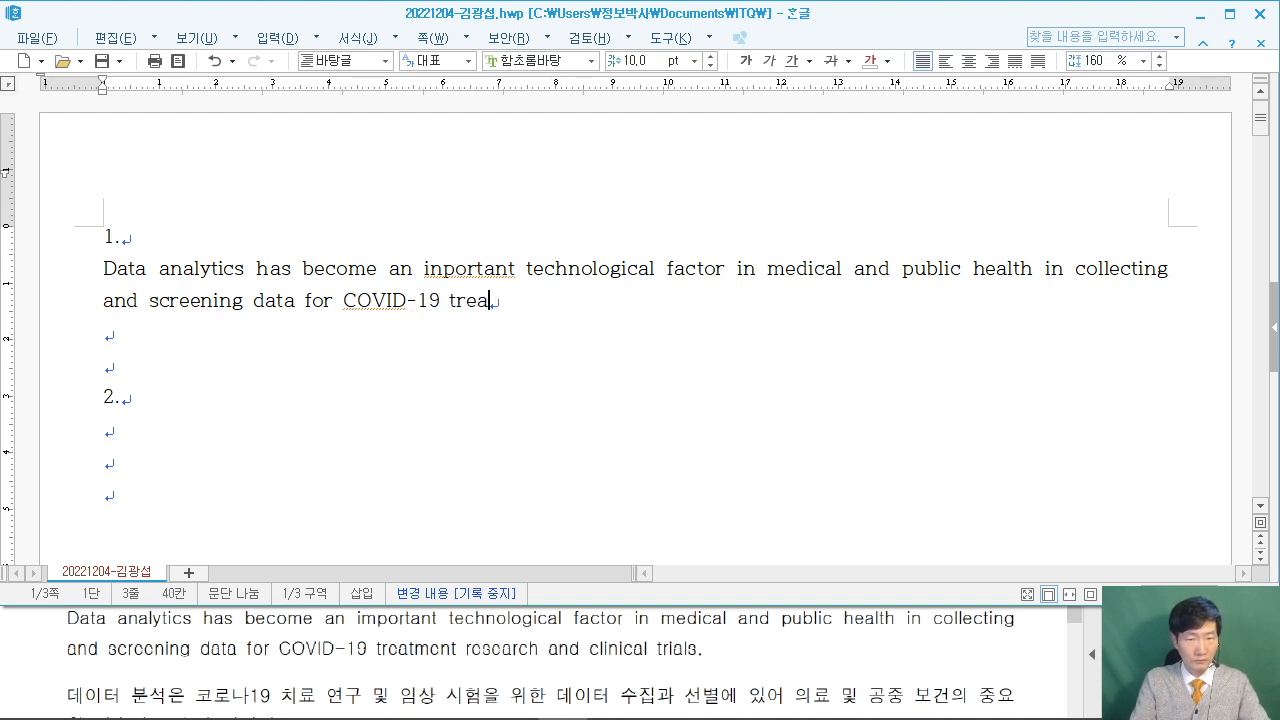
text(tment research)
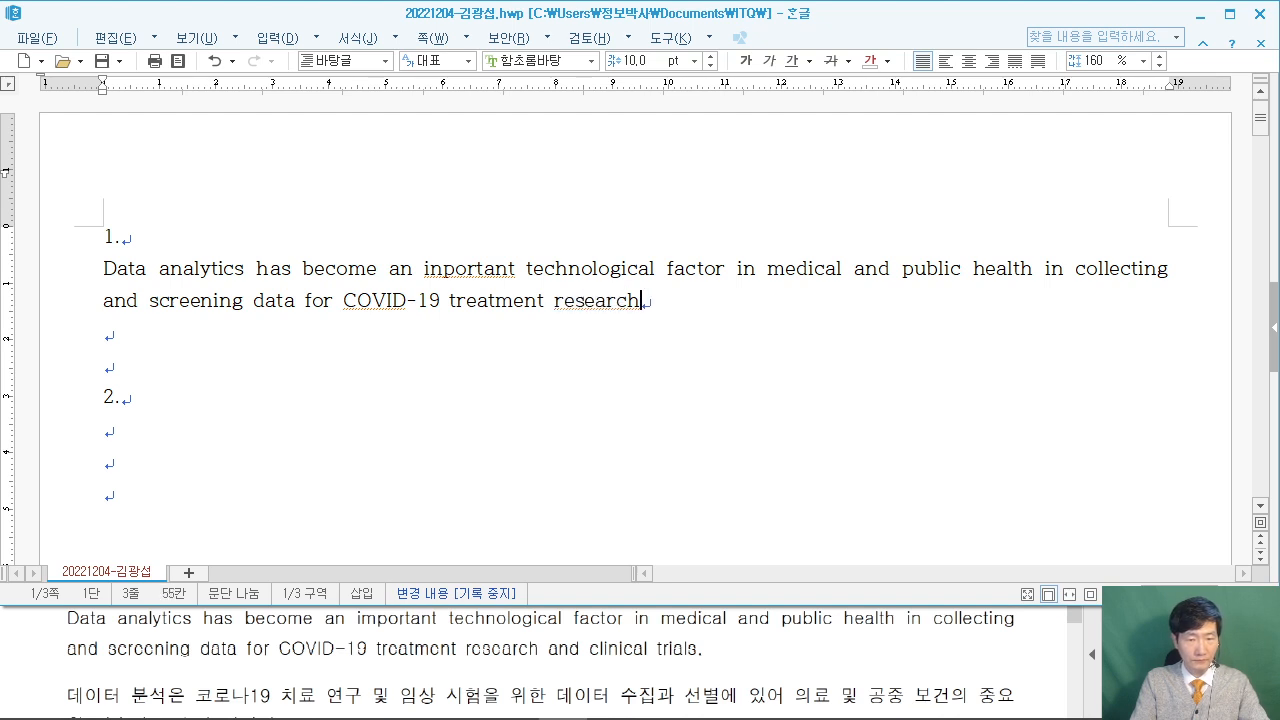
text( and clinical trials.)
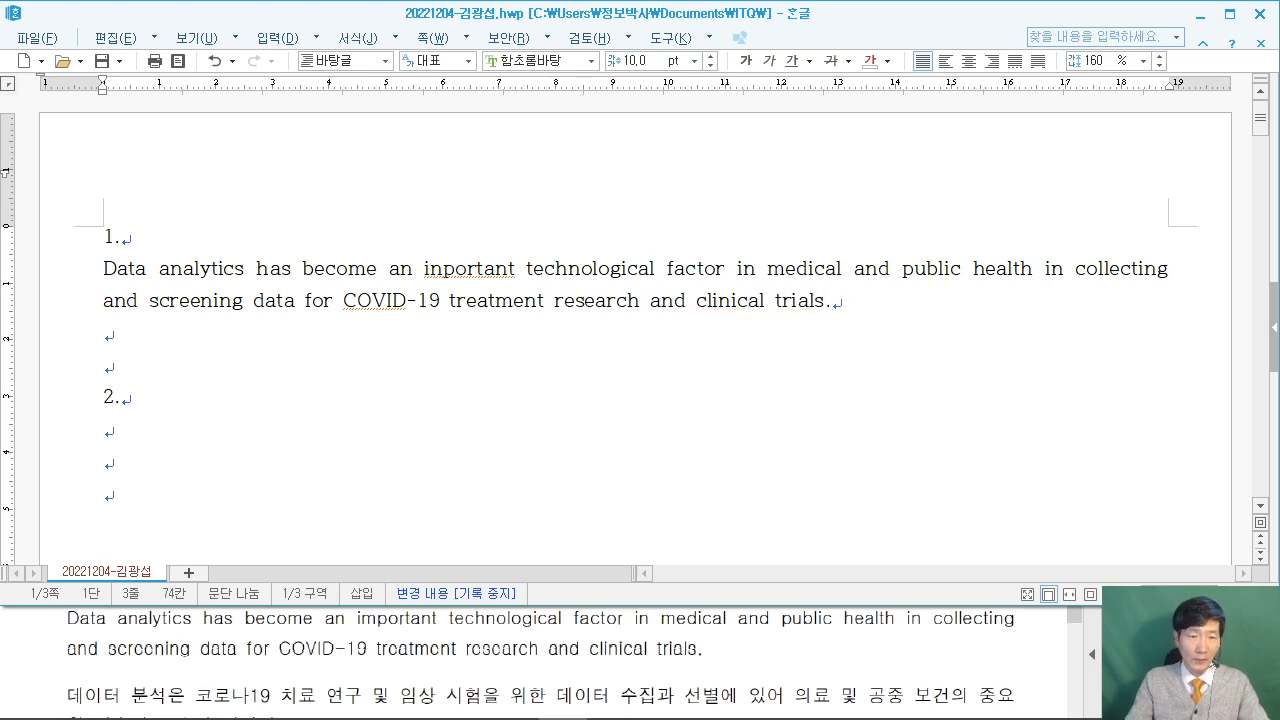
key(Return)
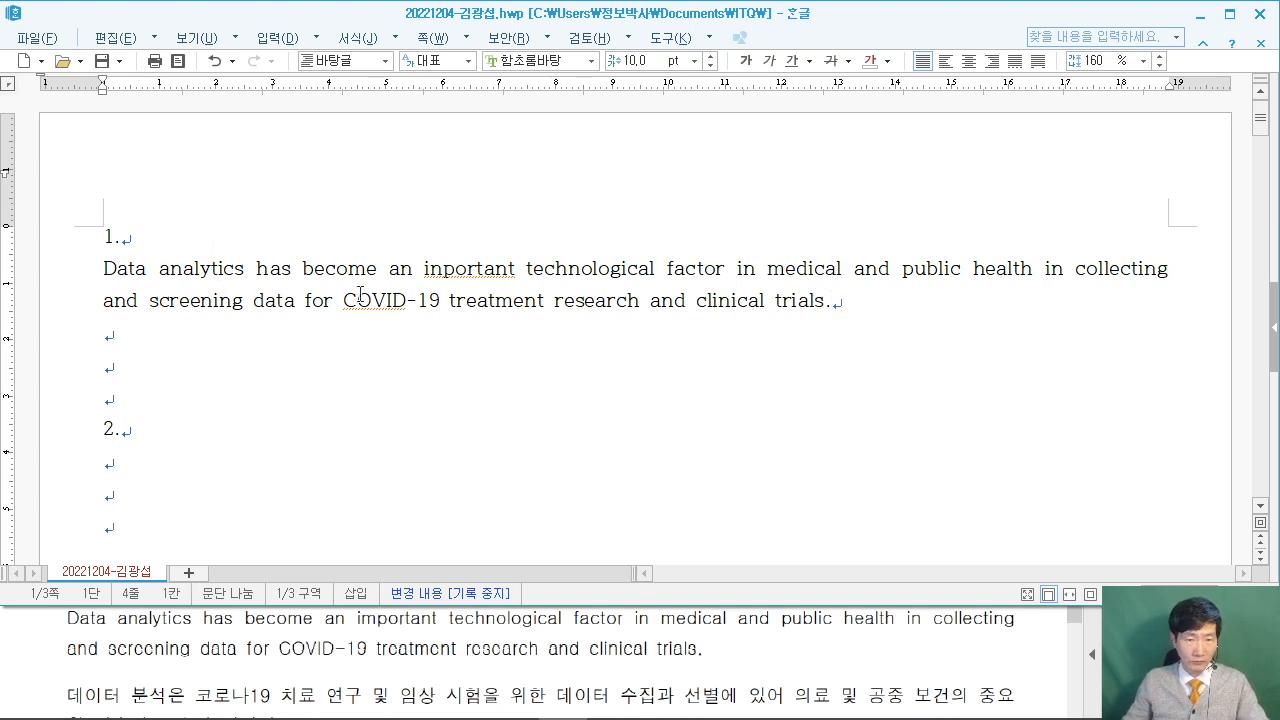
Correct 'inportant' to 'important' and move to the empty line below.
click(447, 269)
key(BackSpace)
text(ㅡ)
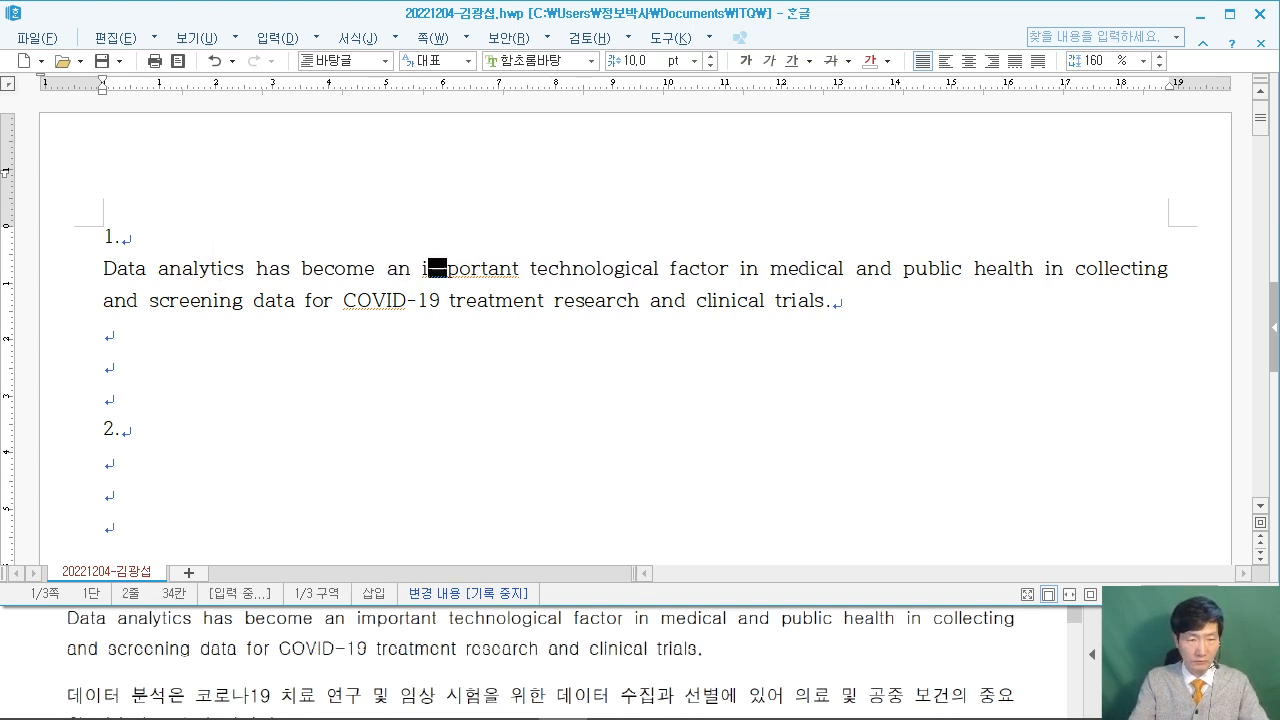
key(BackSpace)
text(m)
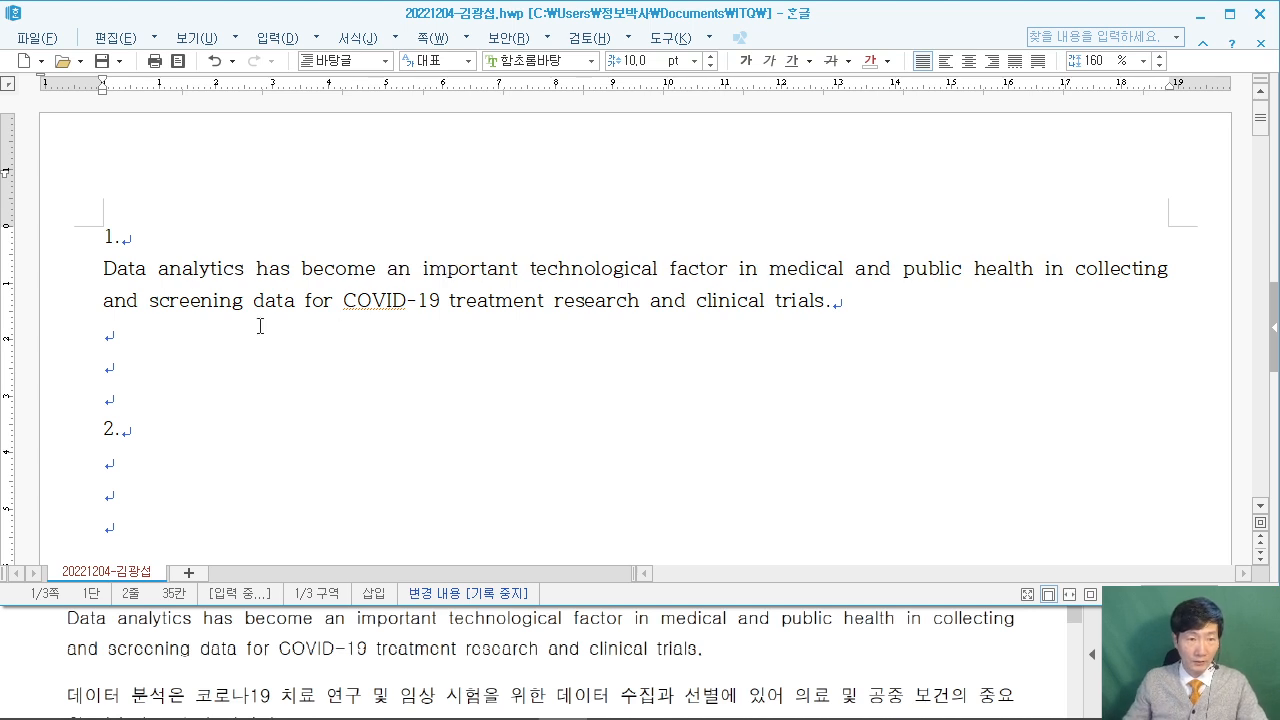
click(145, 326)
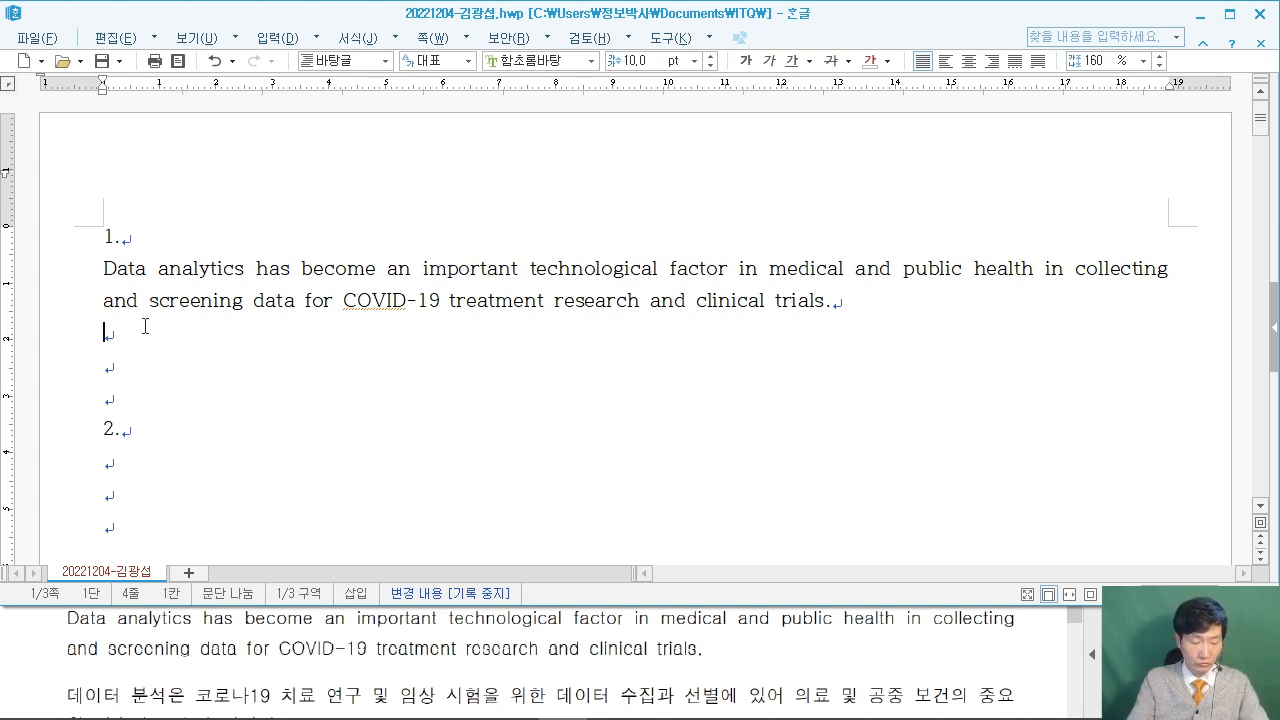
Type the Korean sentence '데이터 분석은 코로나19 치료 연구… 중요한 기술적 요소가 되었다.'.
text(데이터)
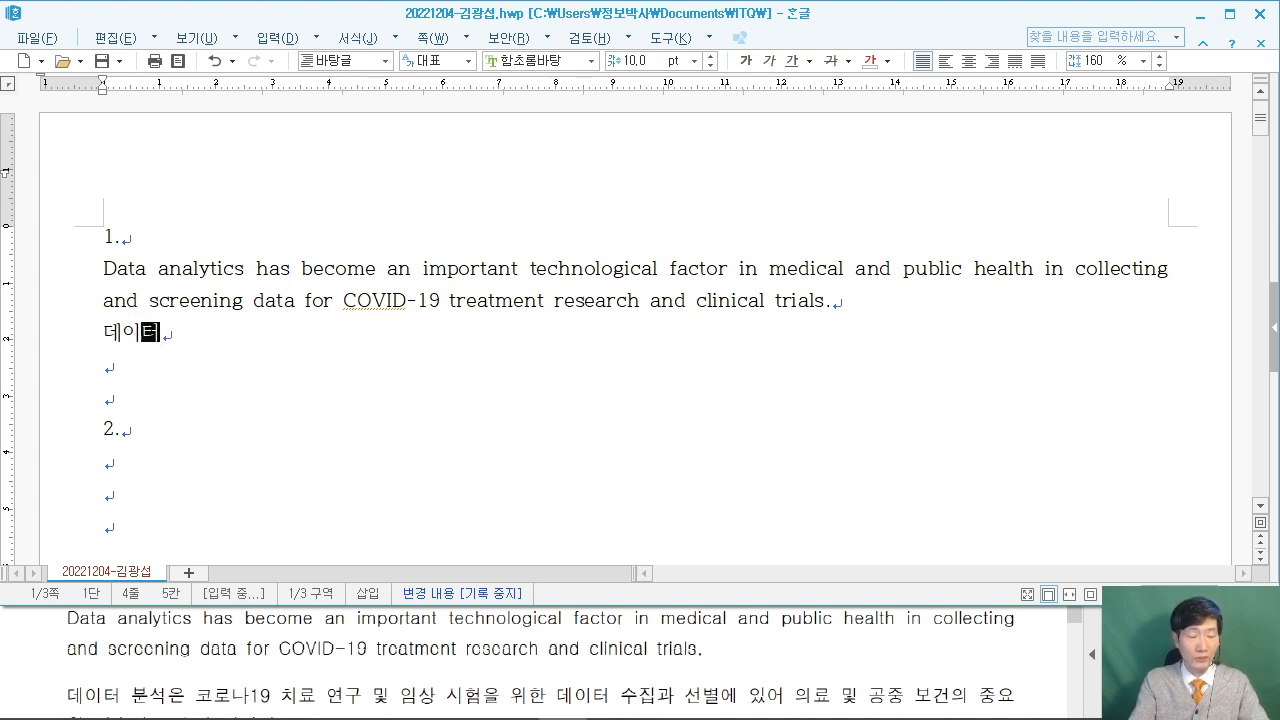
text( 분서은 코로나)
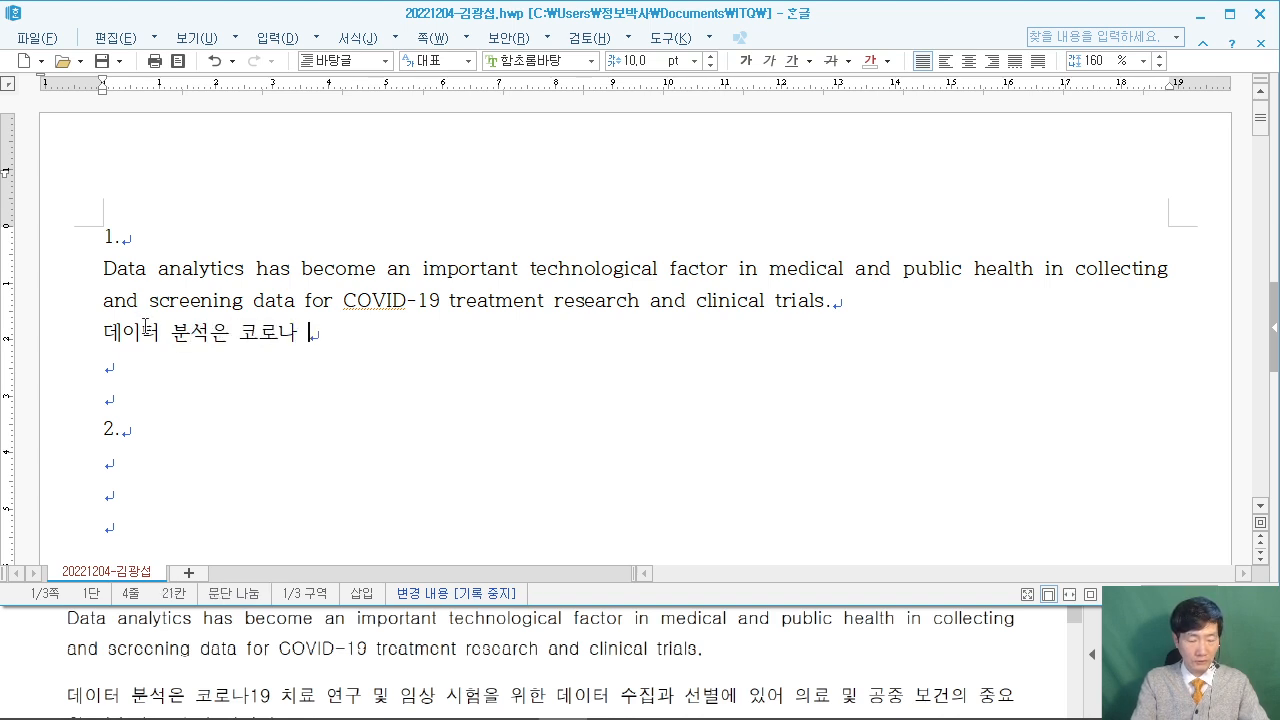
key(BackSpace)
text(9 치료 연구 및 )
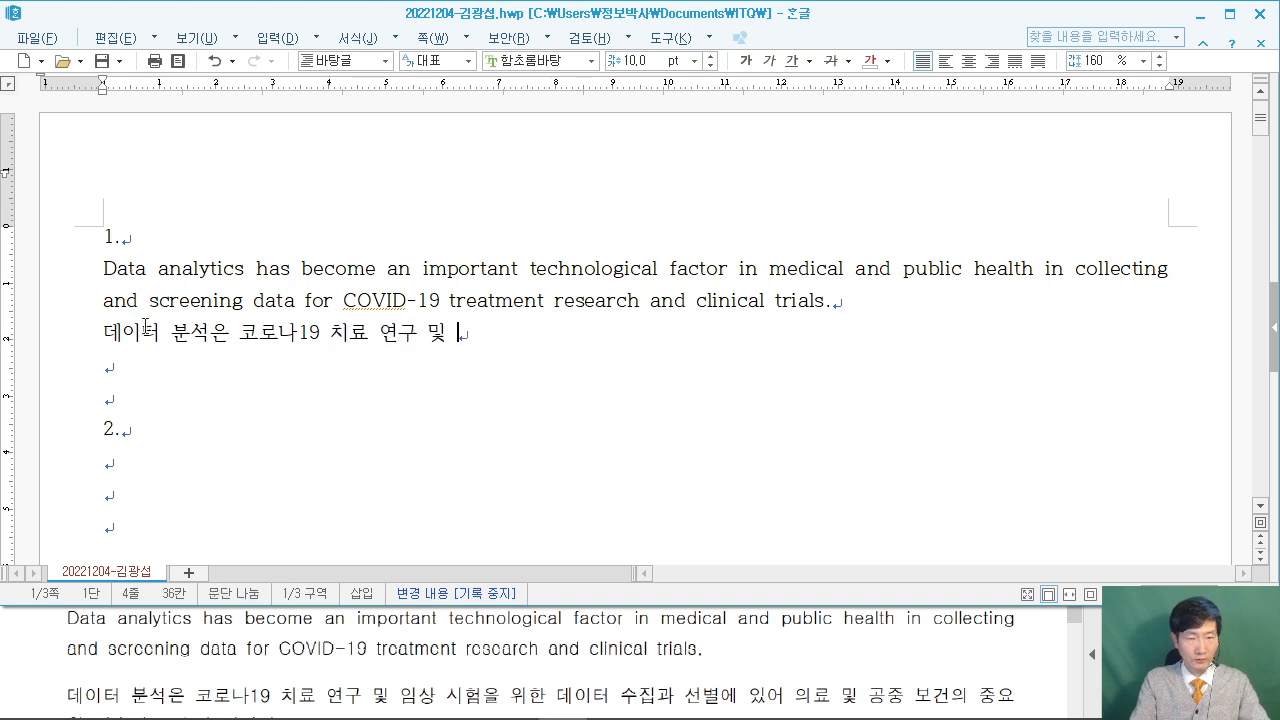
text(임사 시험을 위한 )
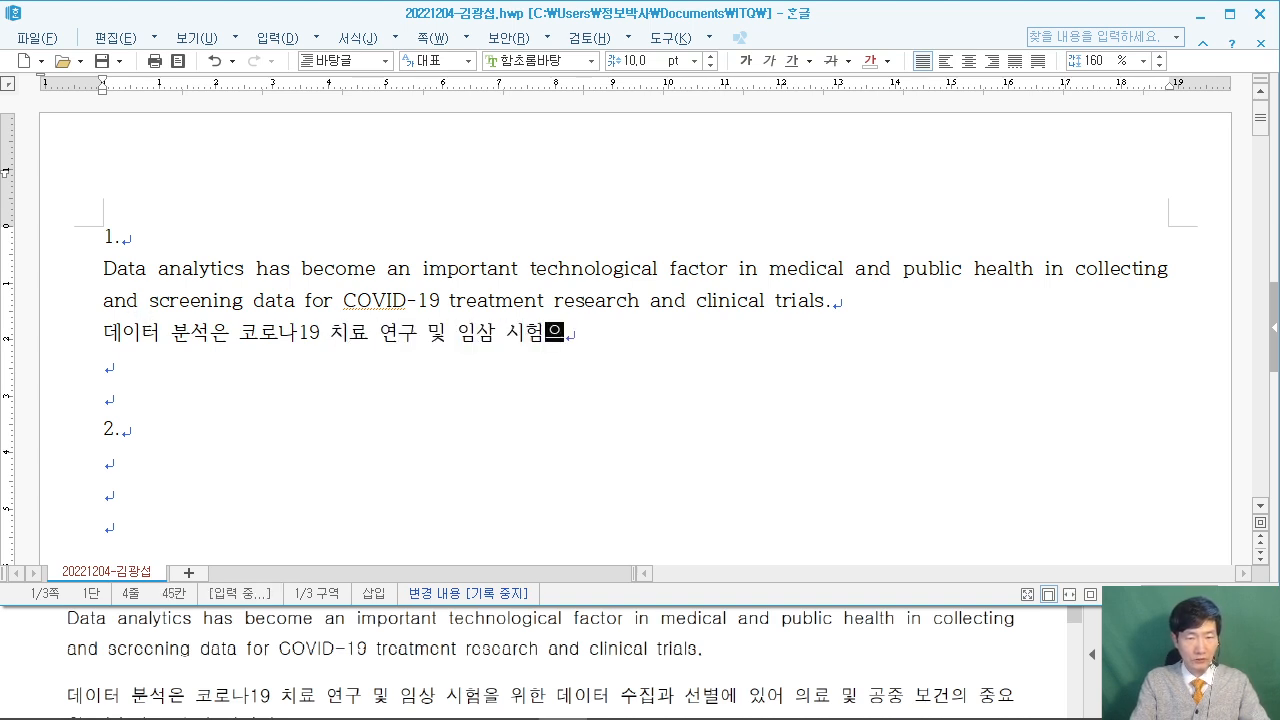
text(데이터 수집과 선)
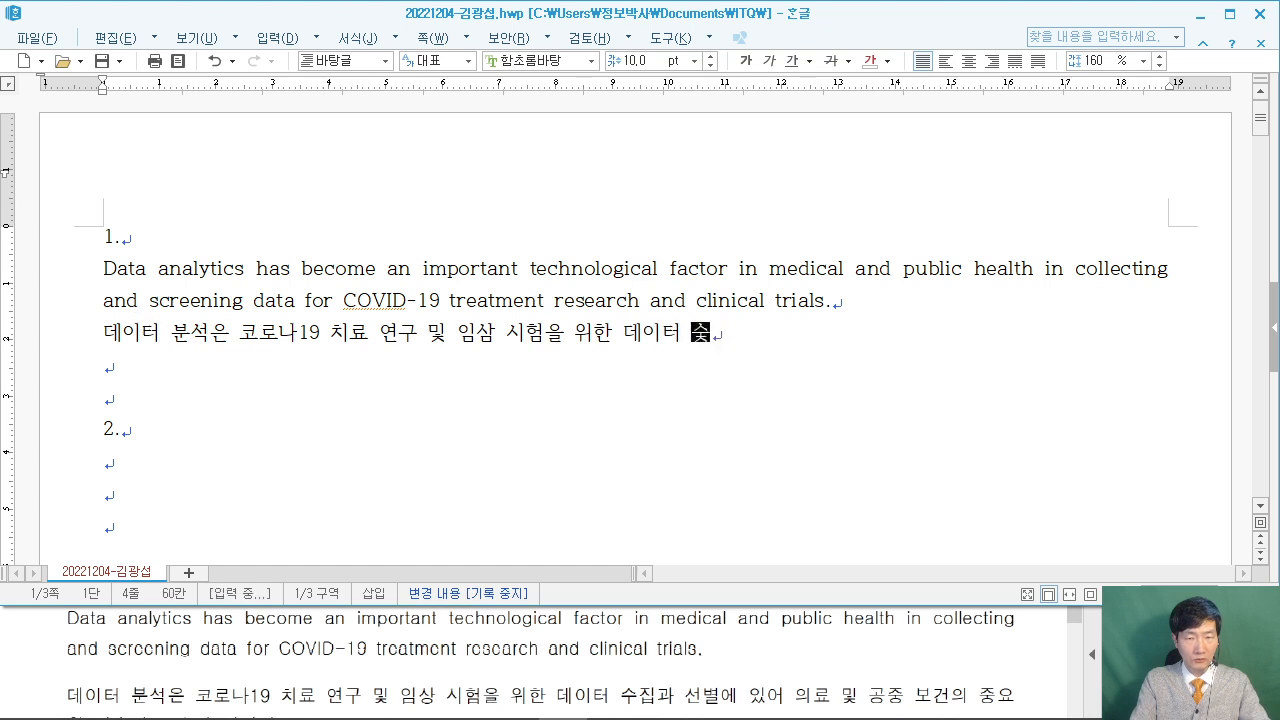
text(별에 )
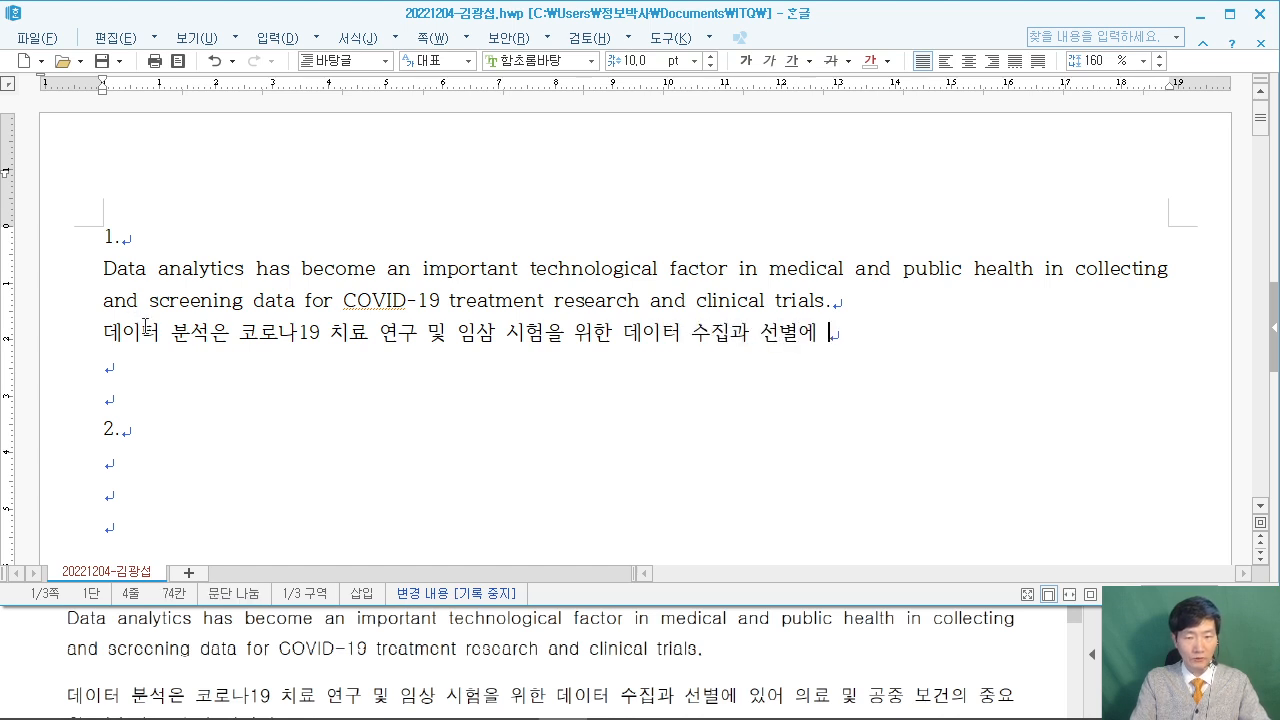
text(이어 의료 및 )
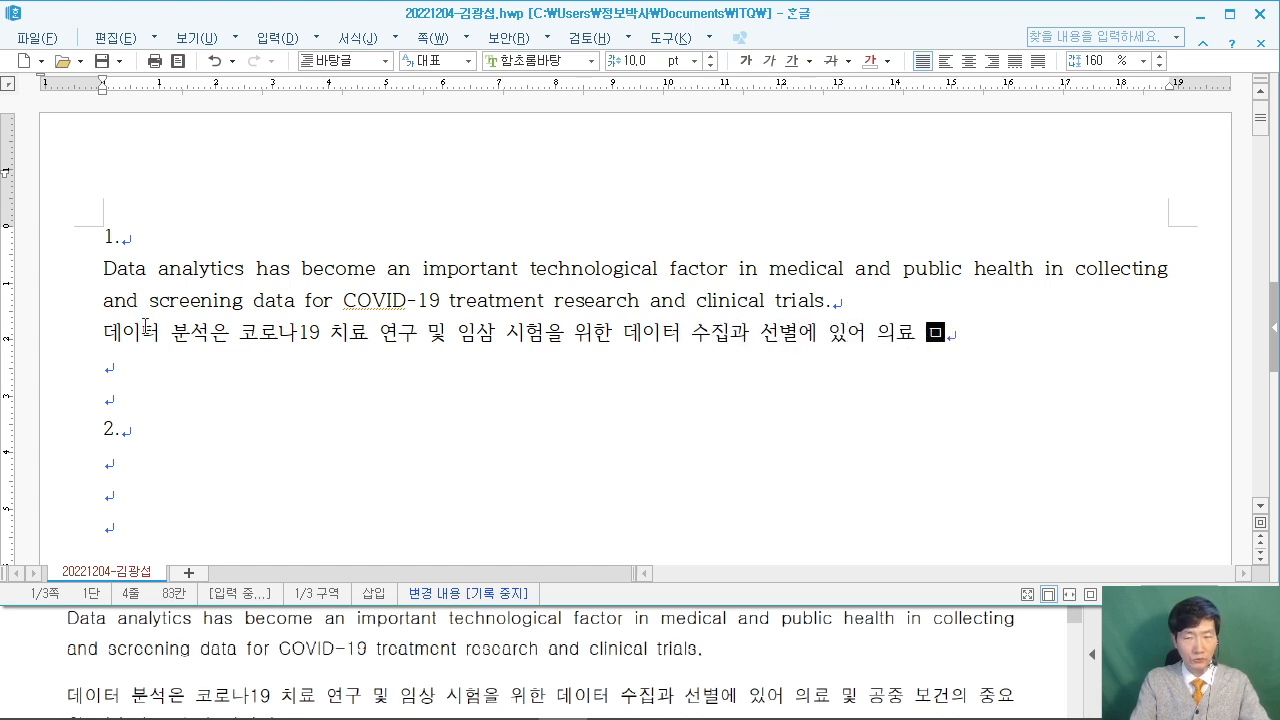
text(공중 보)
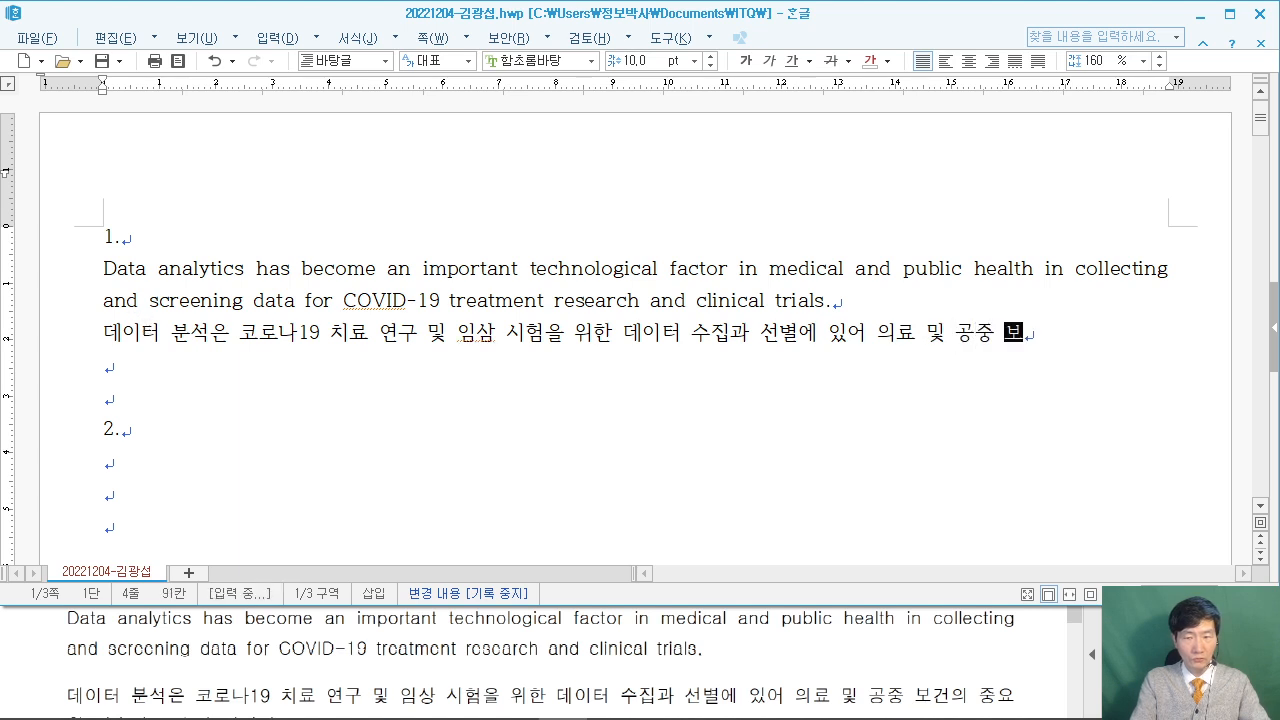
text(건의 주ㅇ요.)
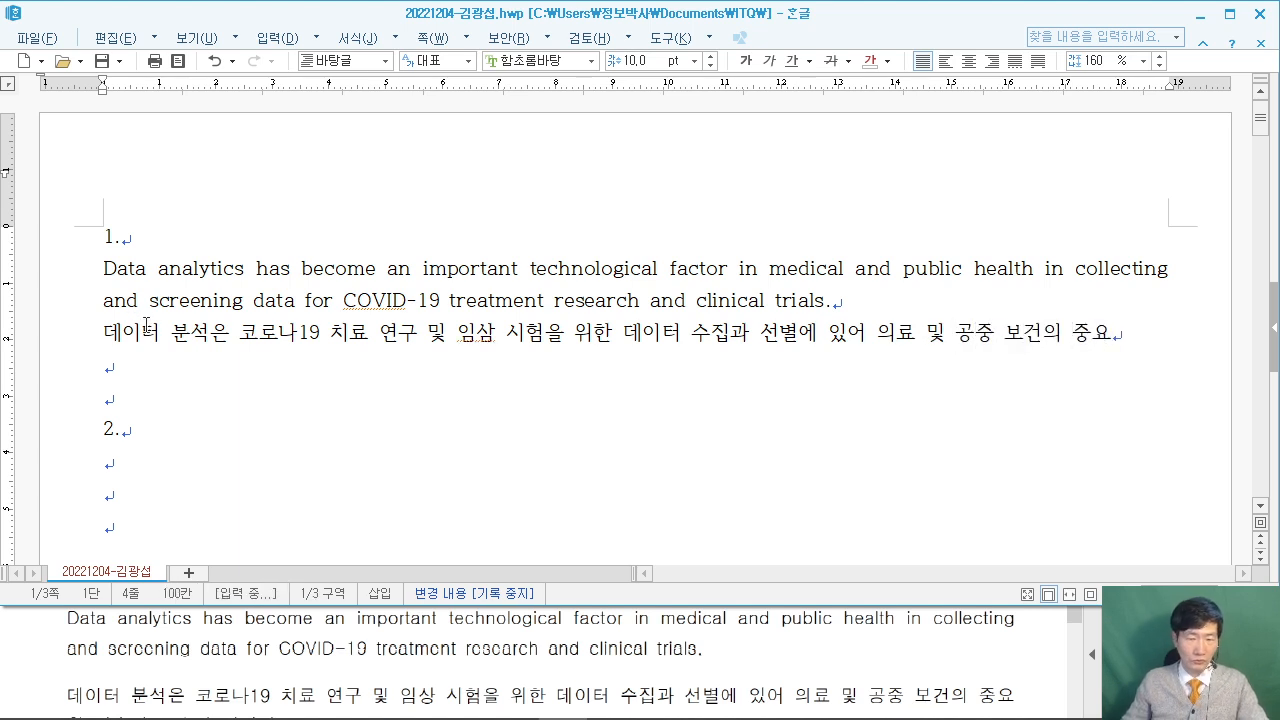
click(1038, 677)
scroll(1038, 677, down, 2)
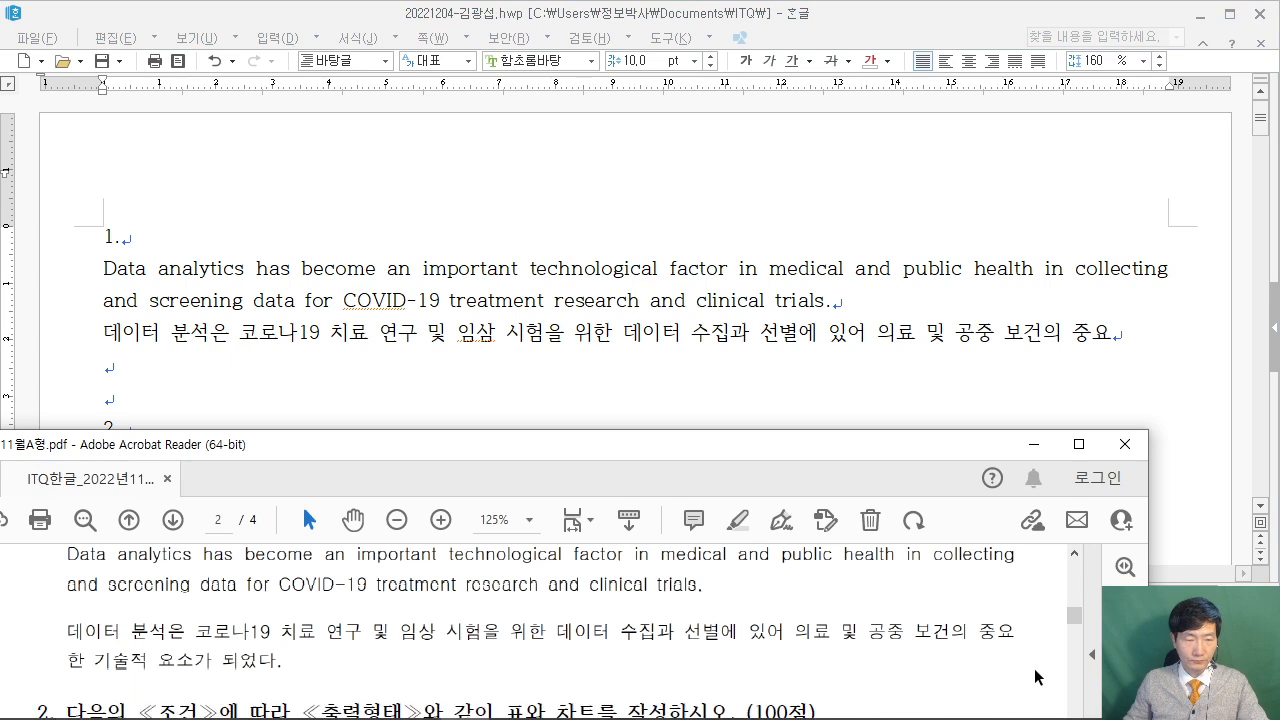
click(1088, 383)
key(BackSpace)
text(한)
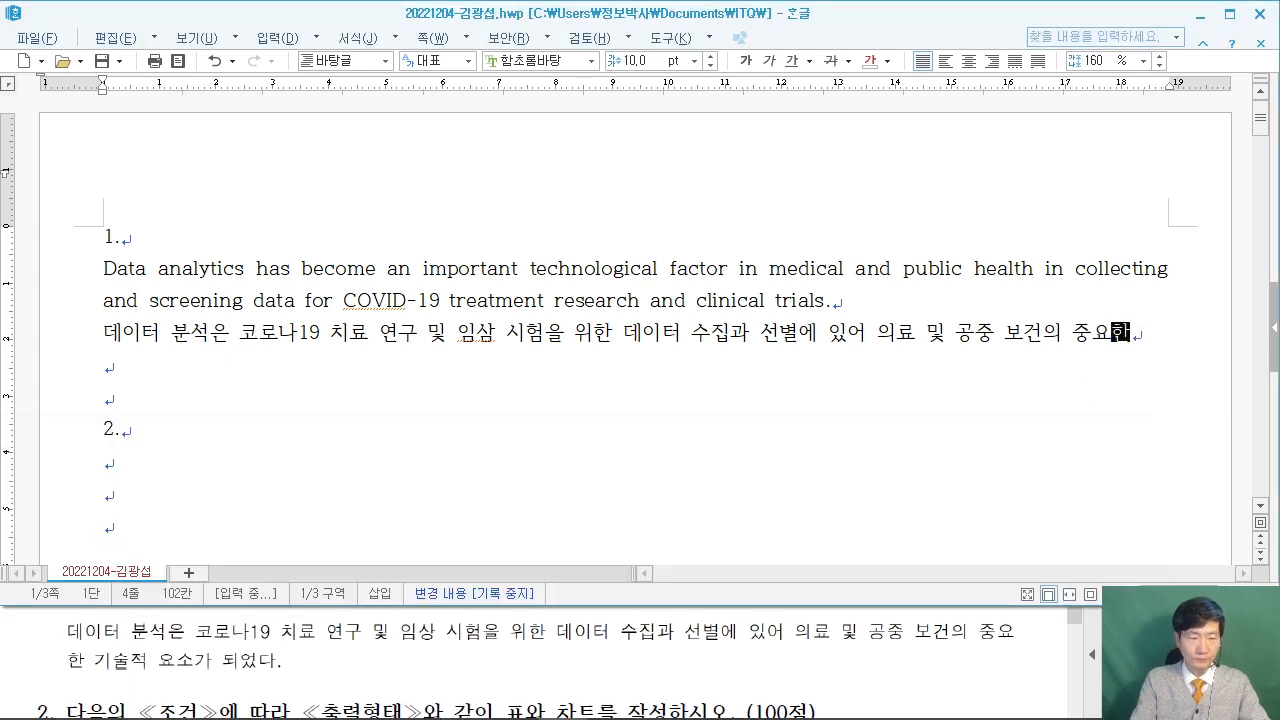
text( 기술적 요소)
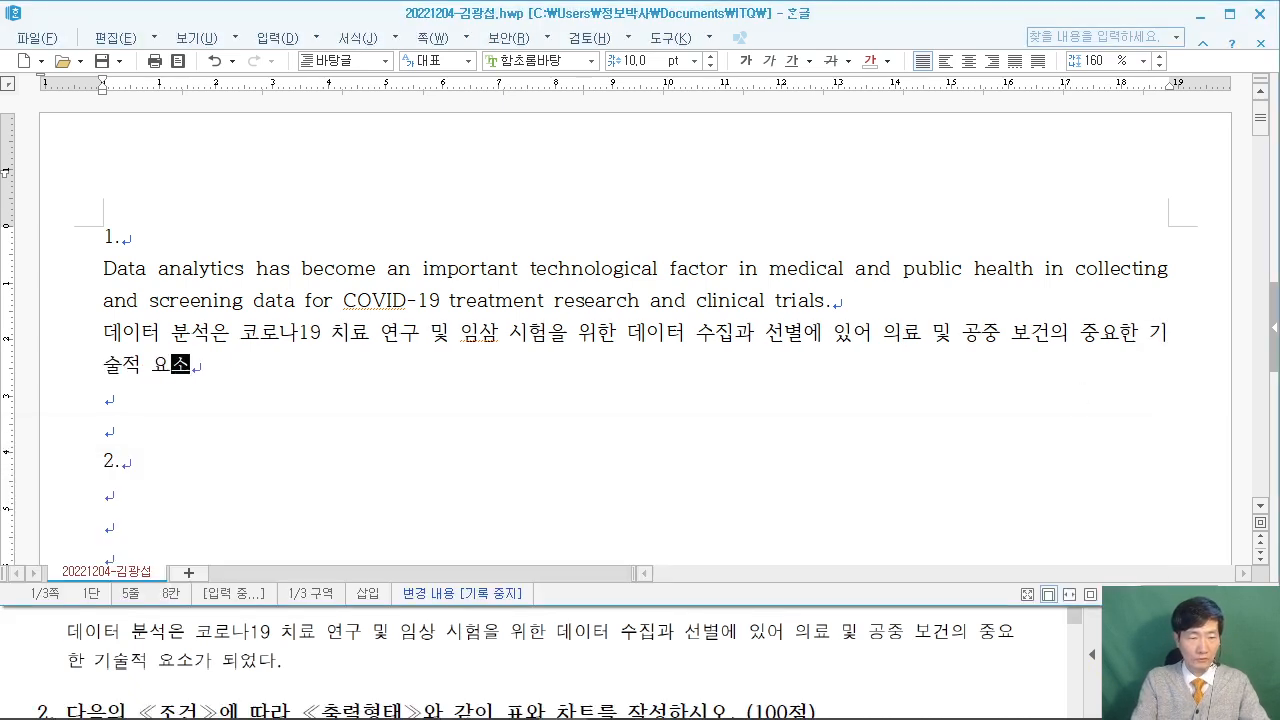
text(가 ㄷ되었다.)
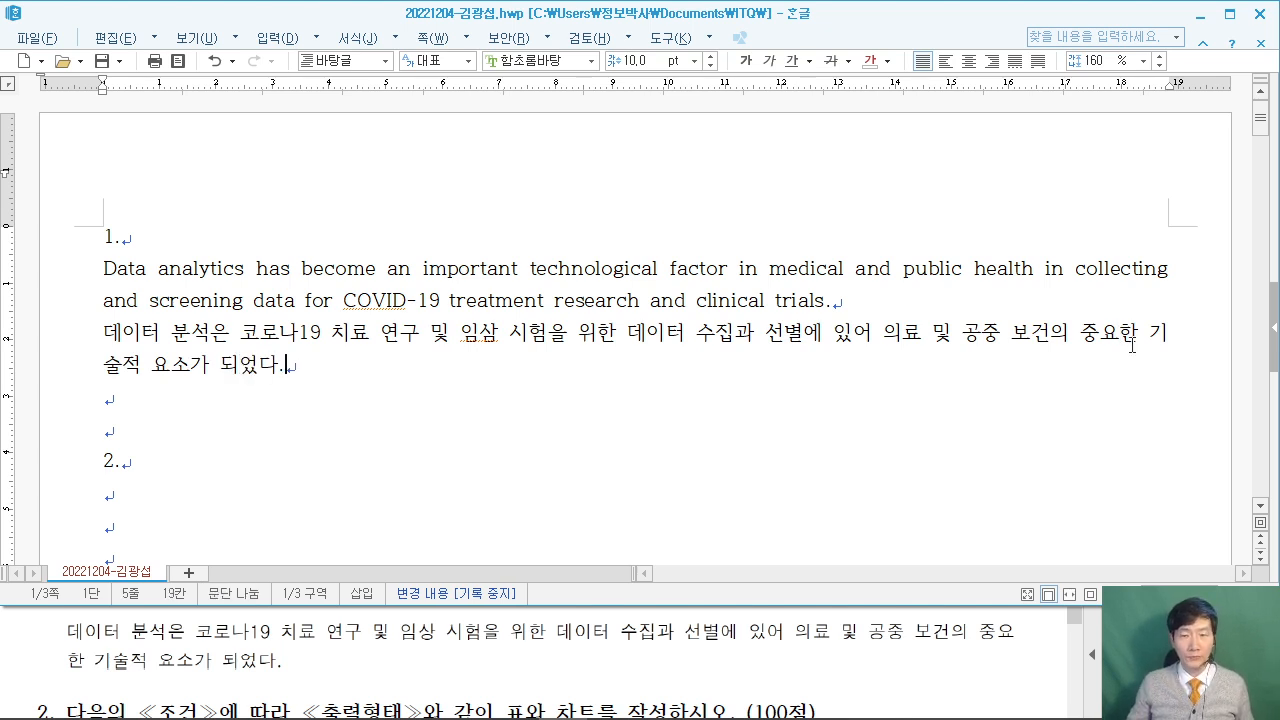
Select both answer-1 paragraphs and open the Style dialog from the context menu.
drag(101, 276, 308, 368)
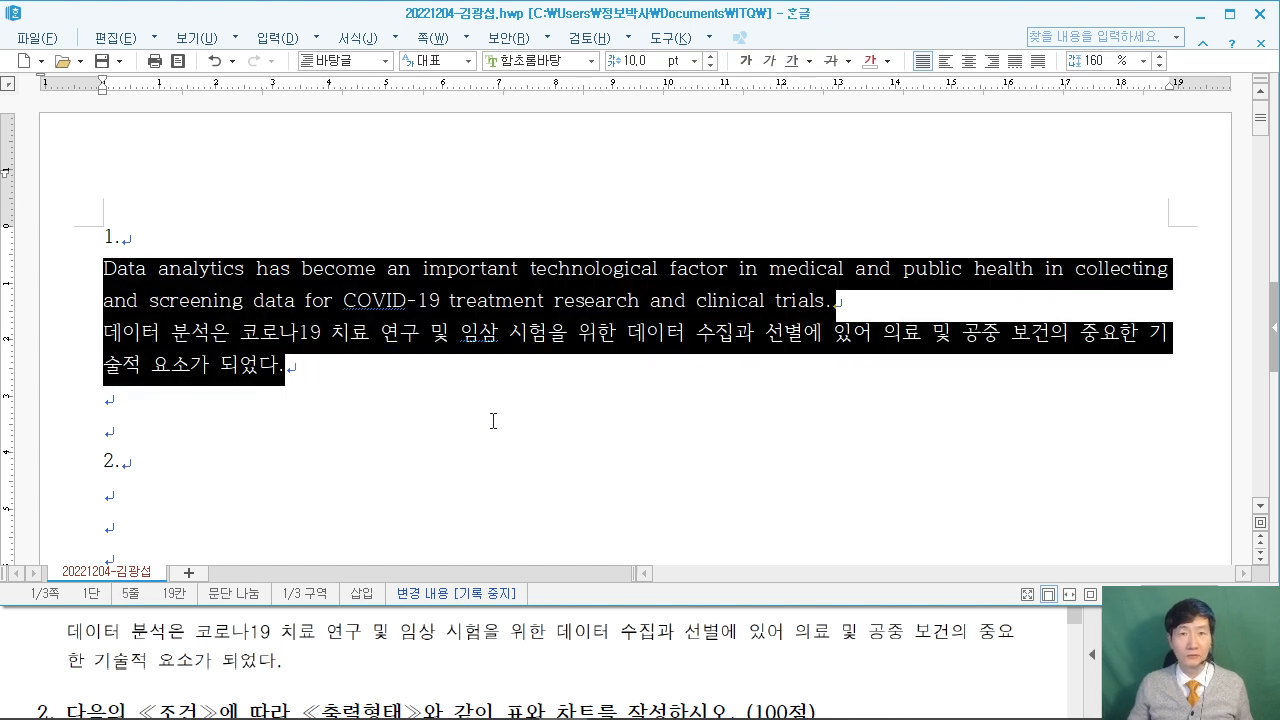
right_click(511, 298)
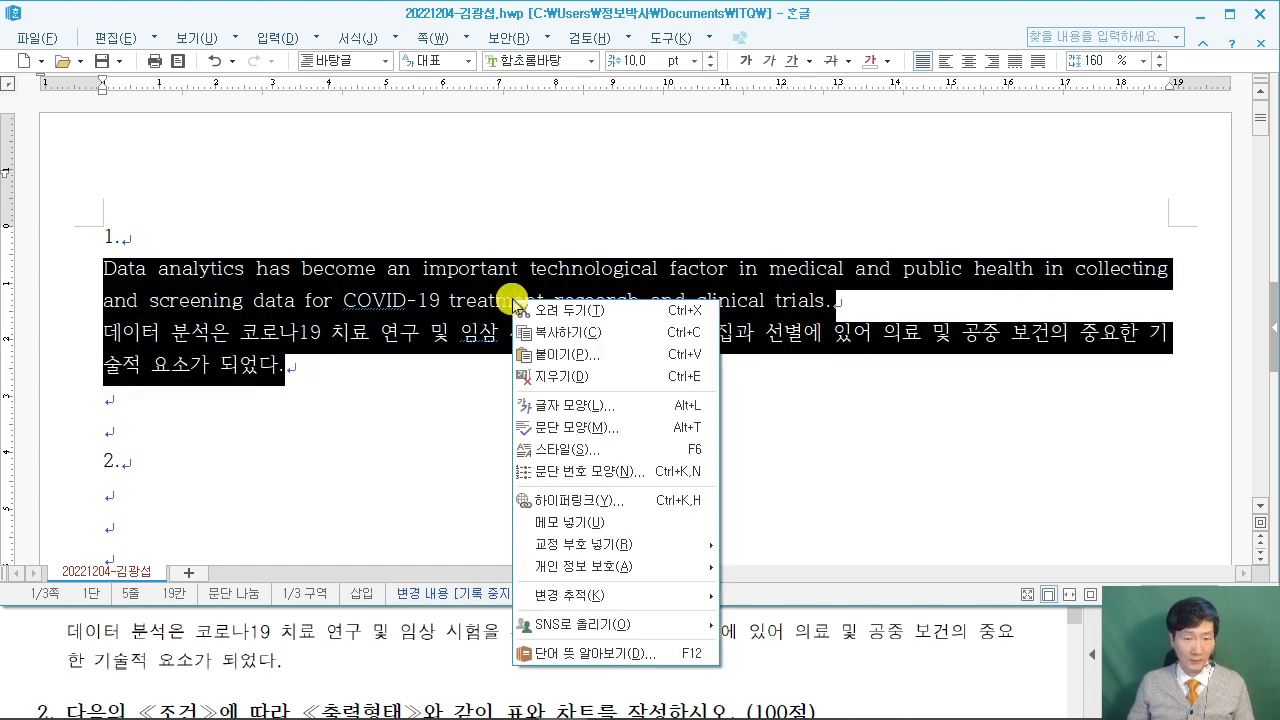
click(605, 450)
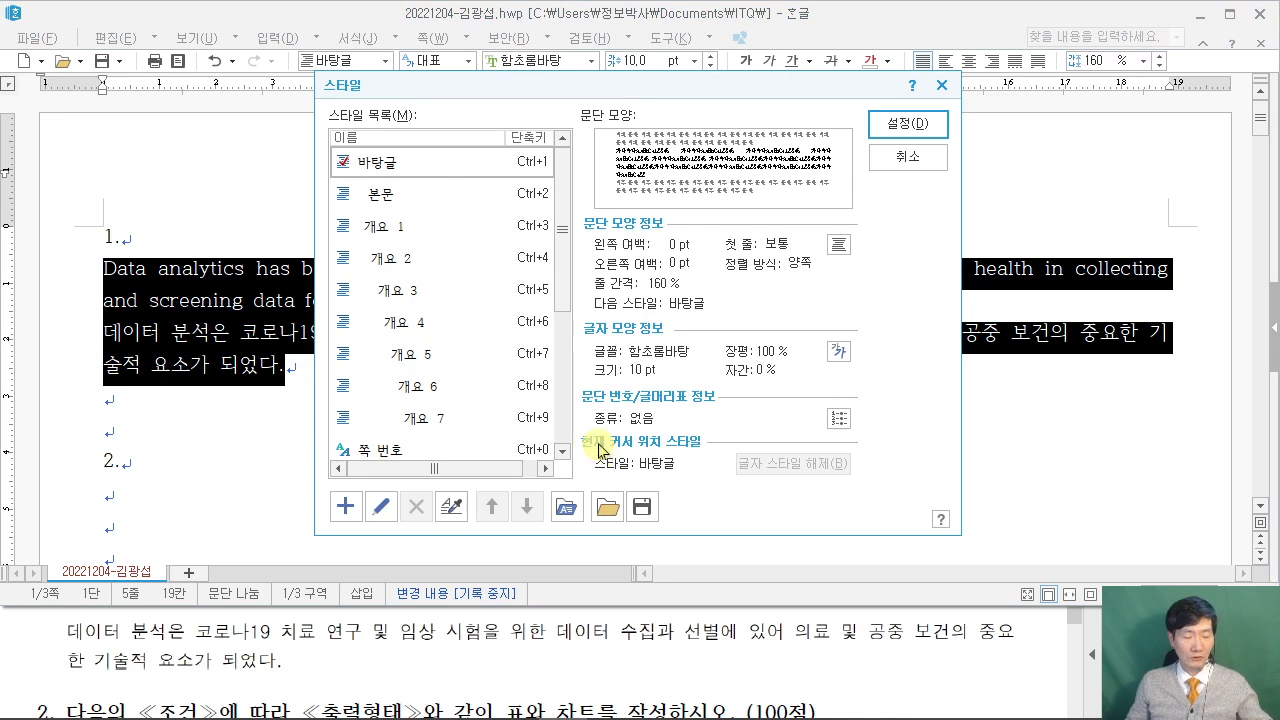
mouse_move(324, 483)
mouse_down()
mouse_move(364, 531)
mouse_move(190, 554)
mouse_up()
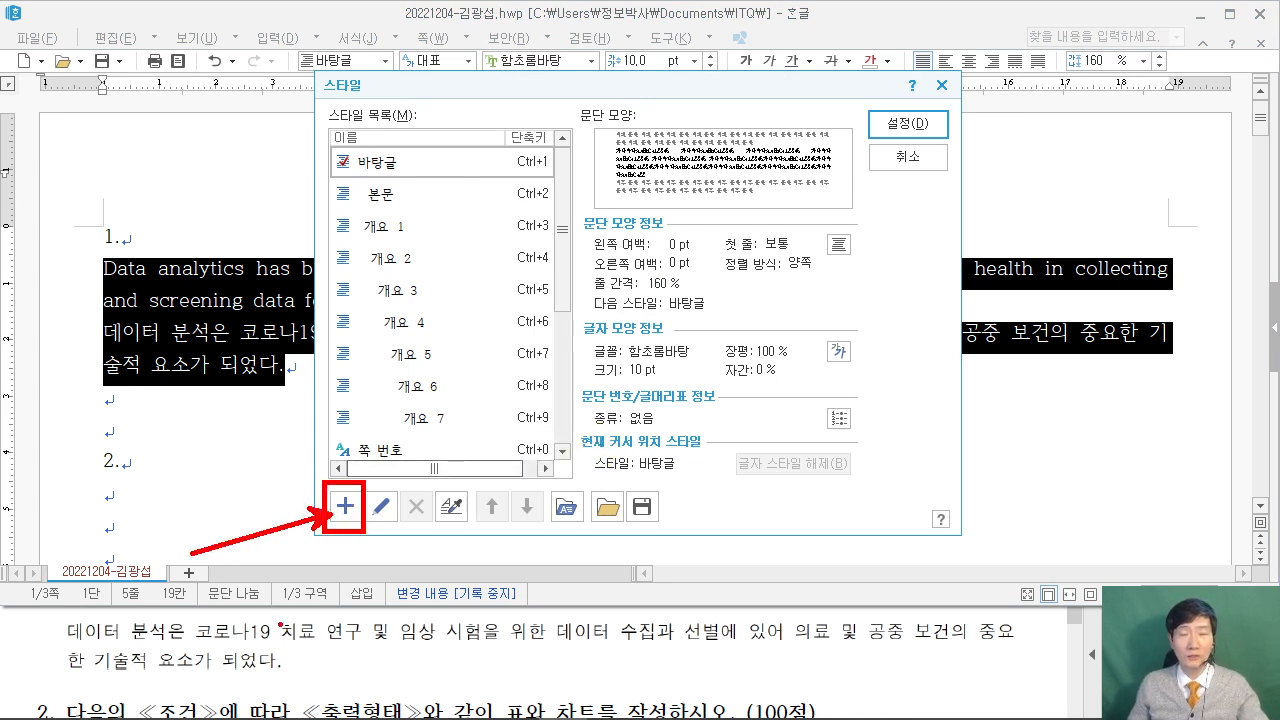
Add a new paragraph style and enter 'data' as its name.
click(345, 506)
click(305, 658)
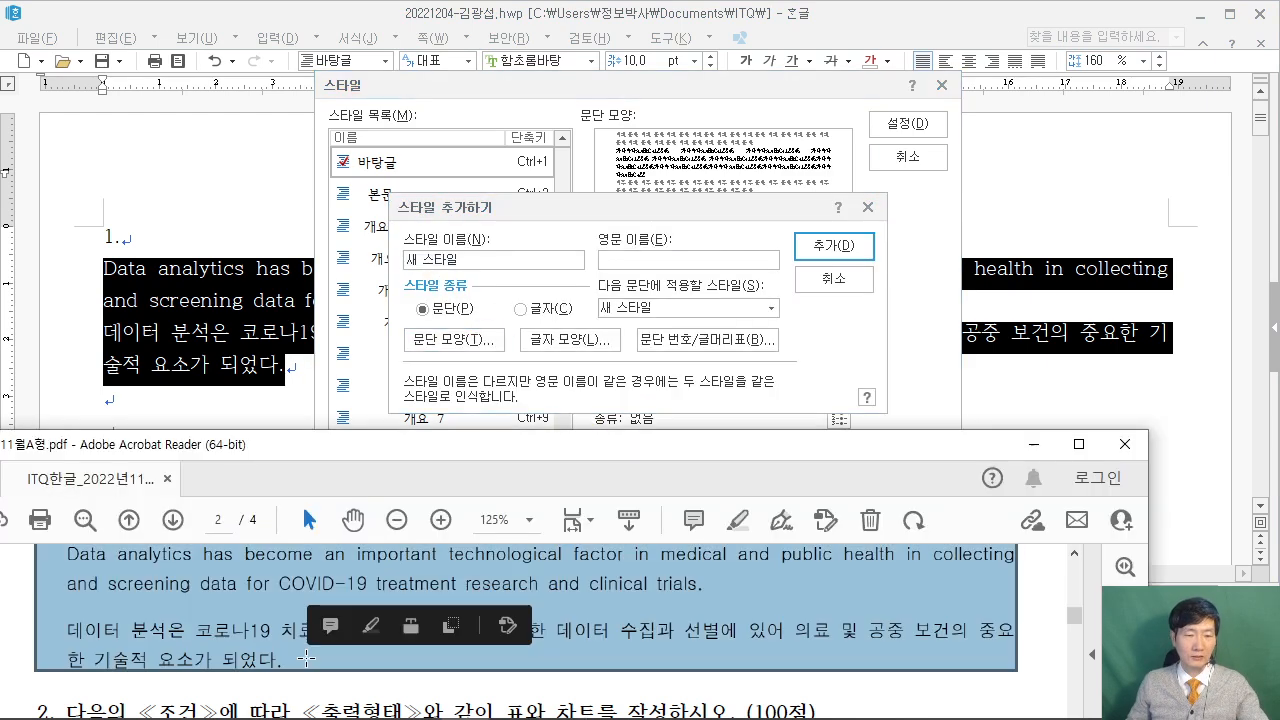
click(78, 637)
scroll(95, 635, up, 5)
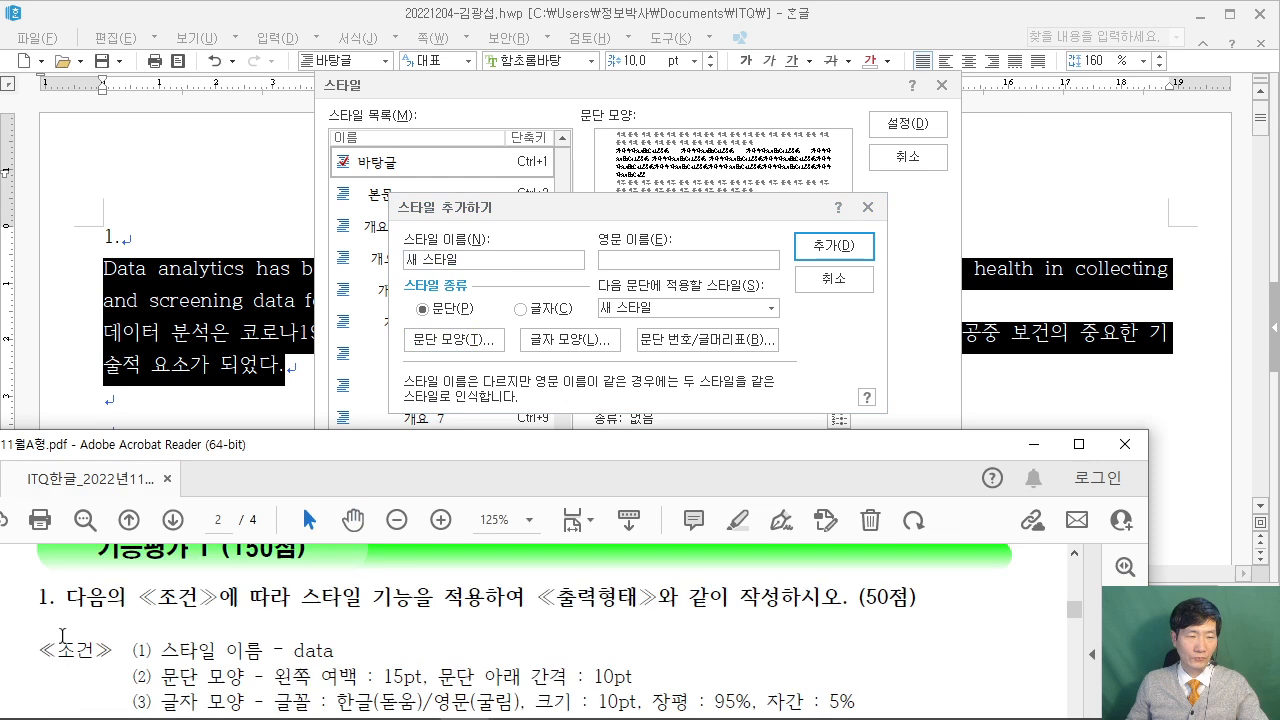
click(494, 262)
text(ㅇㅁ)
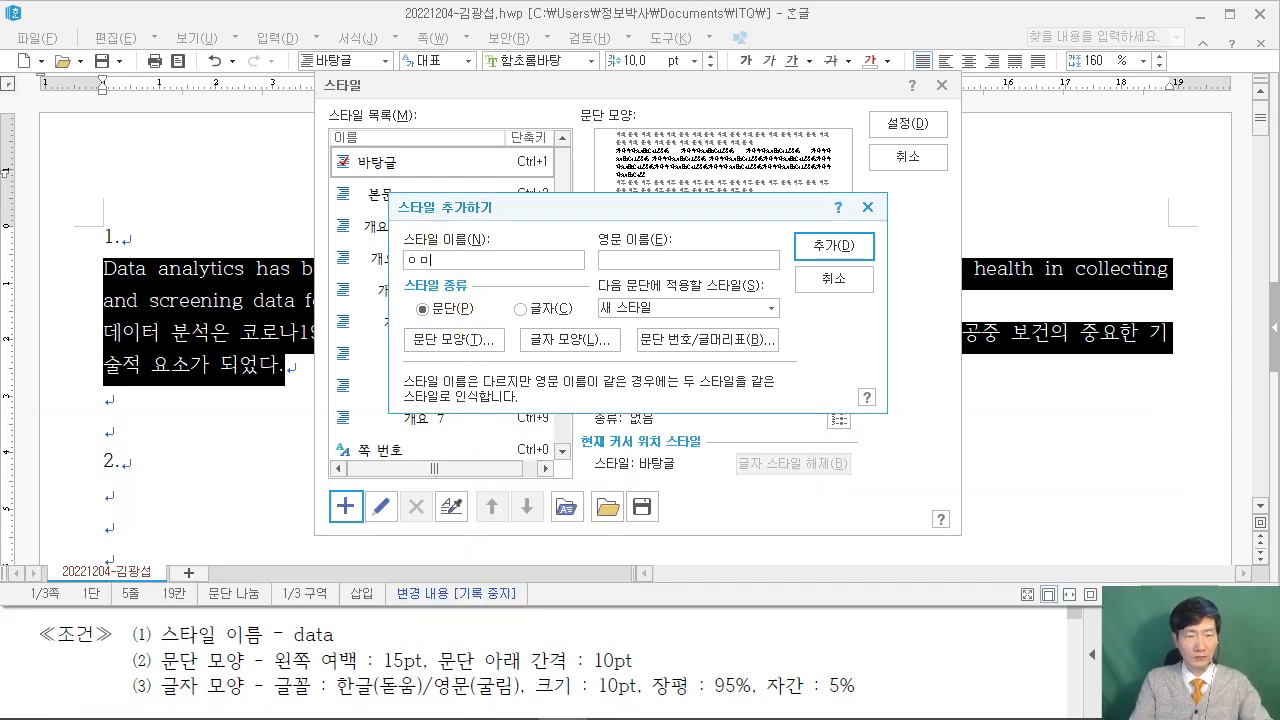
key(BackSpace)
key(Hangul)
text(data)
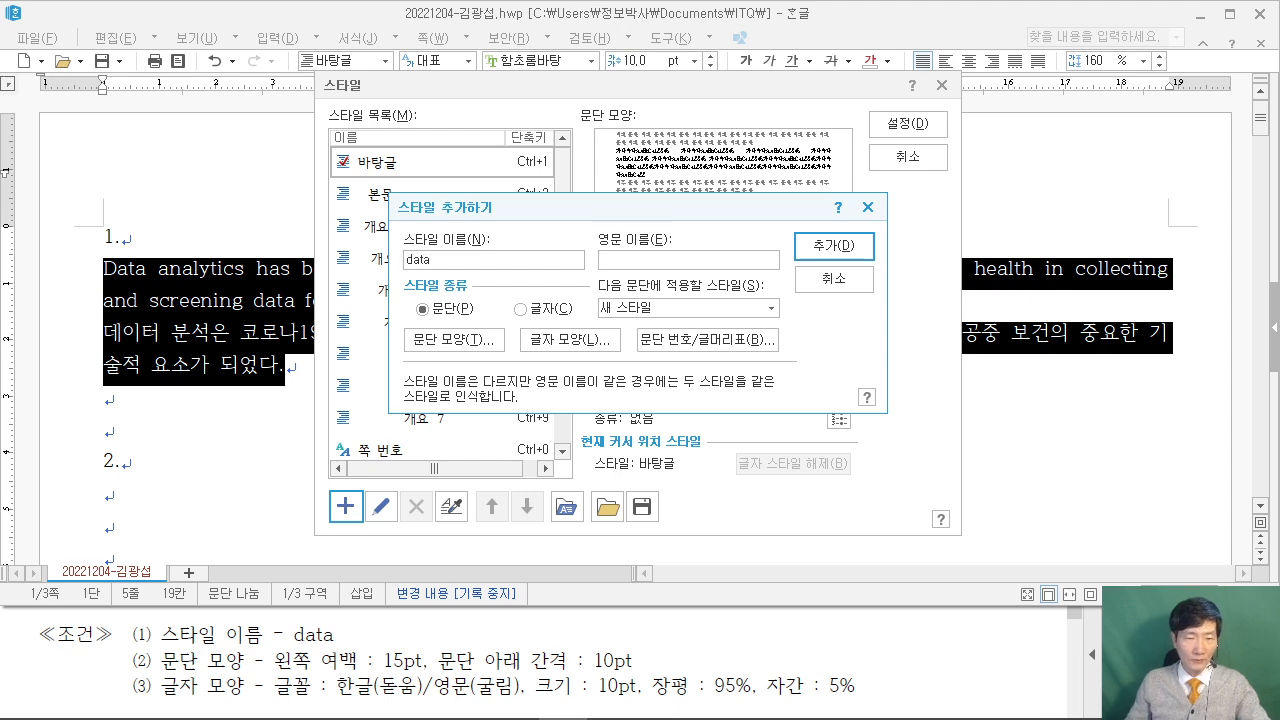
Give the data style a 15 pt left margin and 10 pt space below.
click(461, 343)
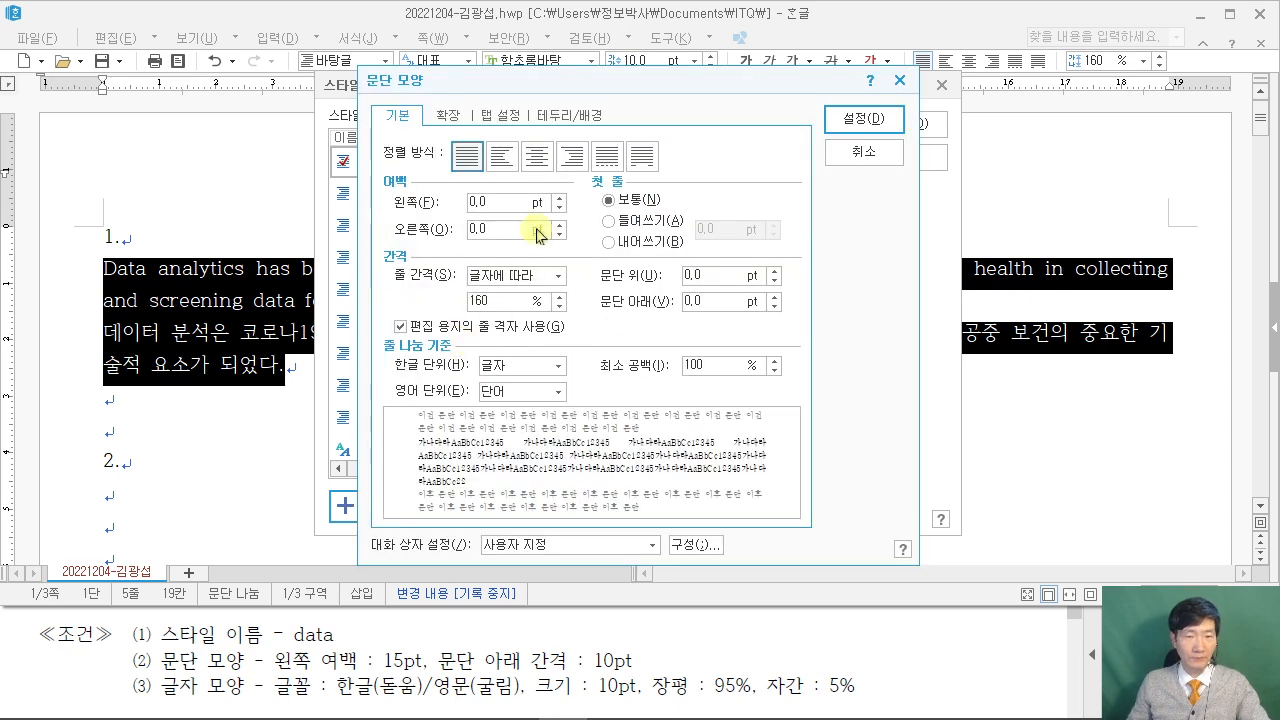
drag(486, 88, 600, 62)
double_click(616, 186)
text(15)
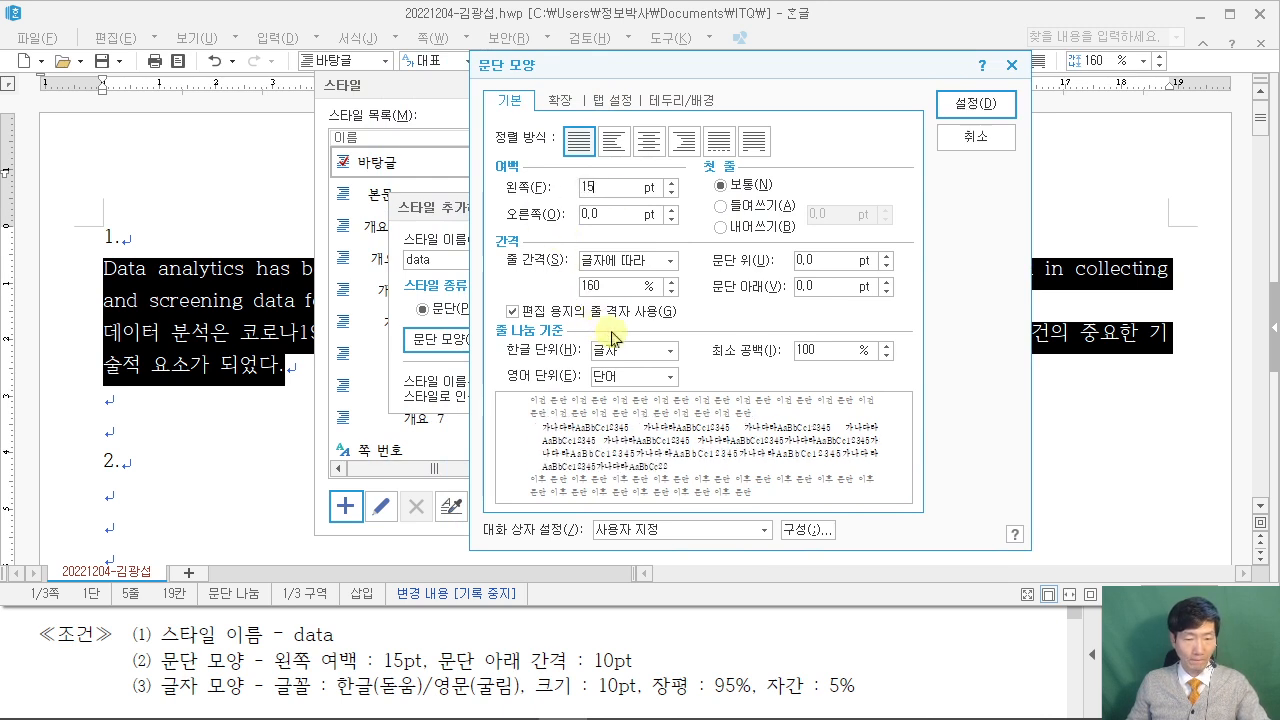
double_click(822, 288)
text(10)
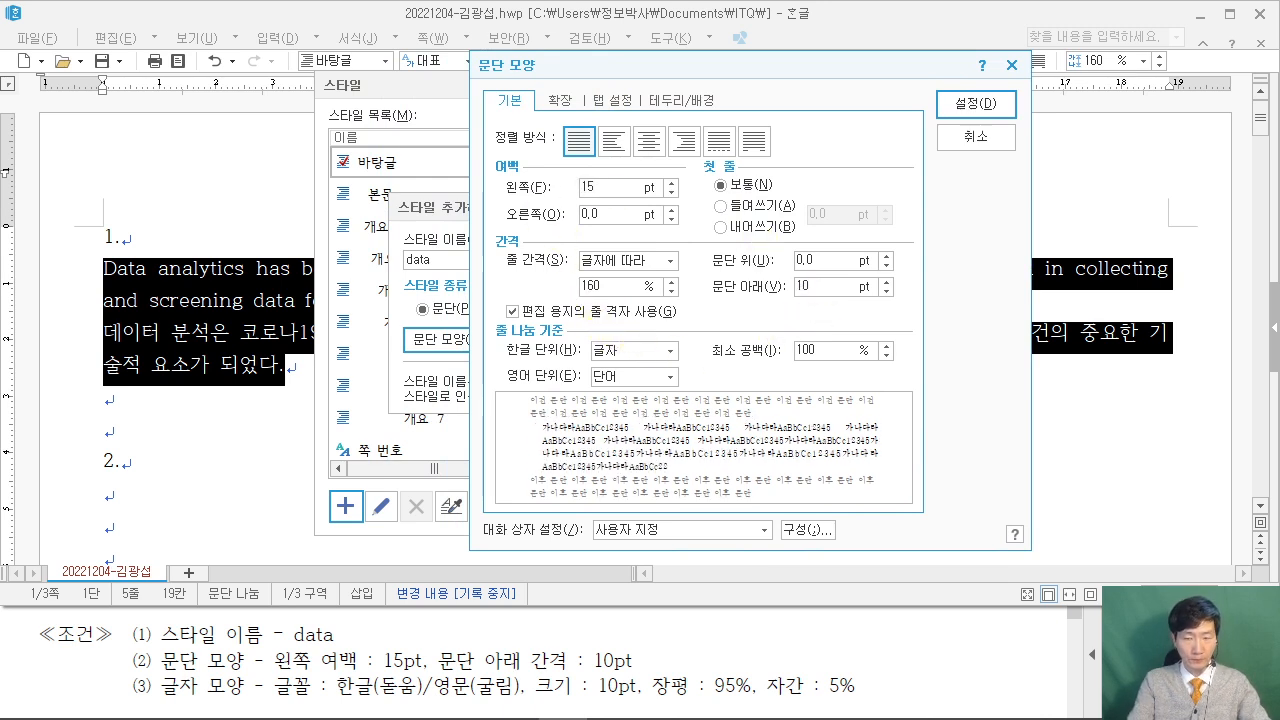
click(981, 110)
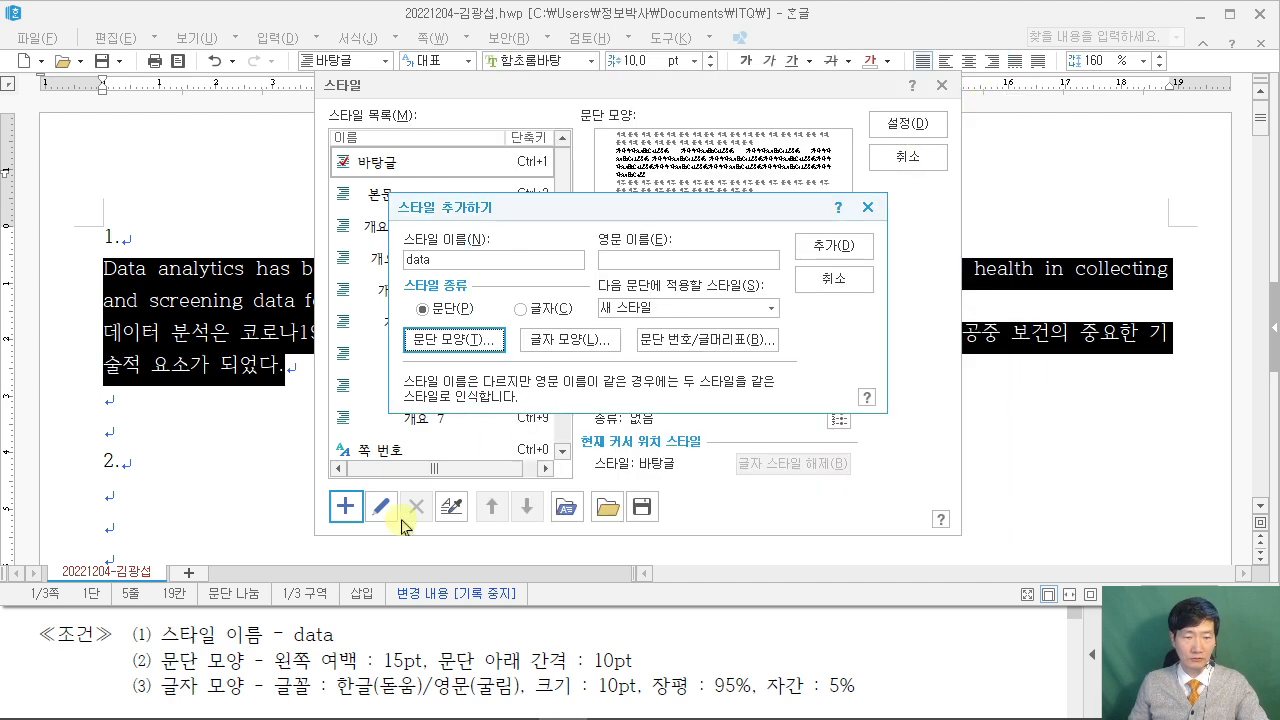
Set the style's character width to 95% and spacing to 5%.
click(578, 341)
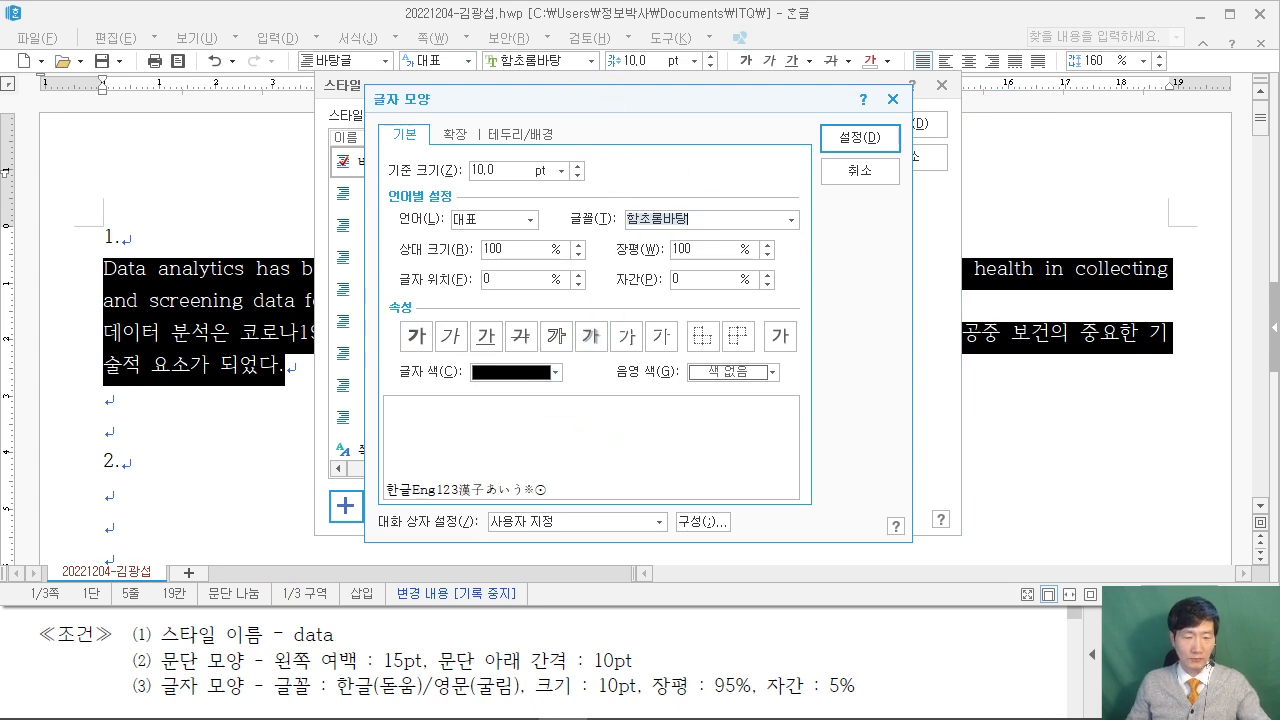
drag(286, 702, 853, 701)
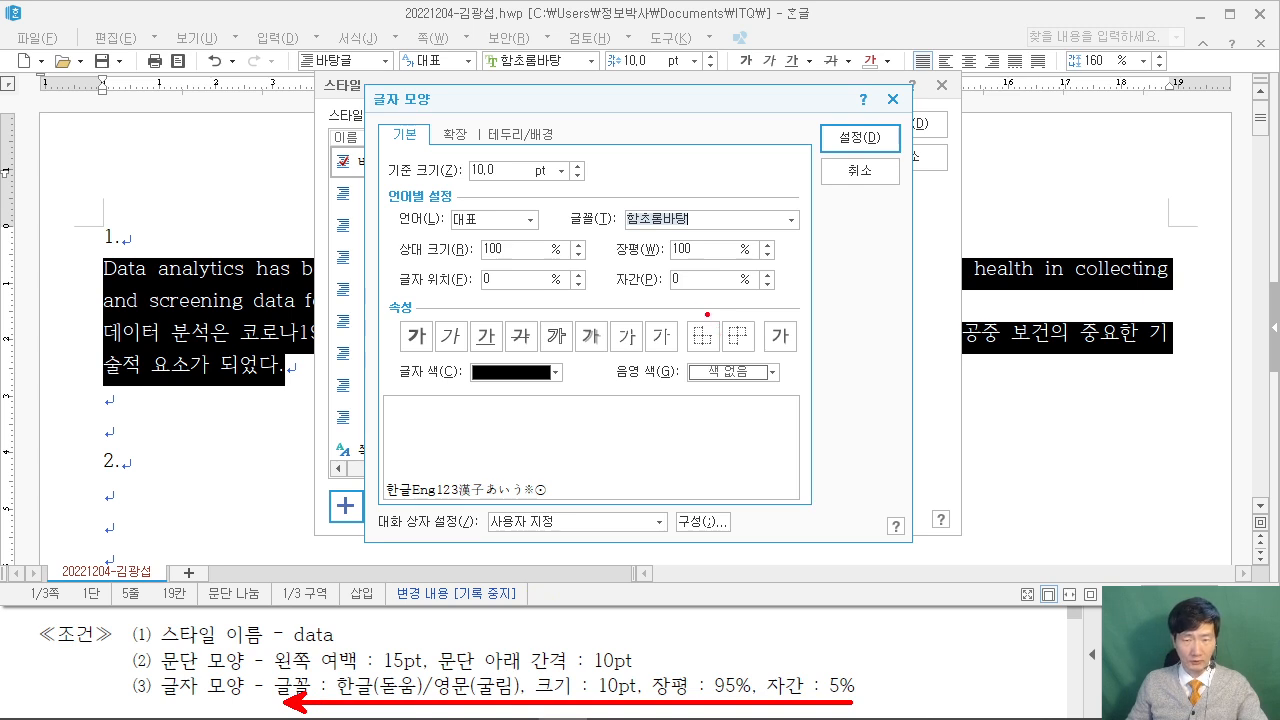
key(Escape)
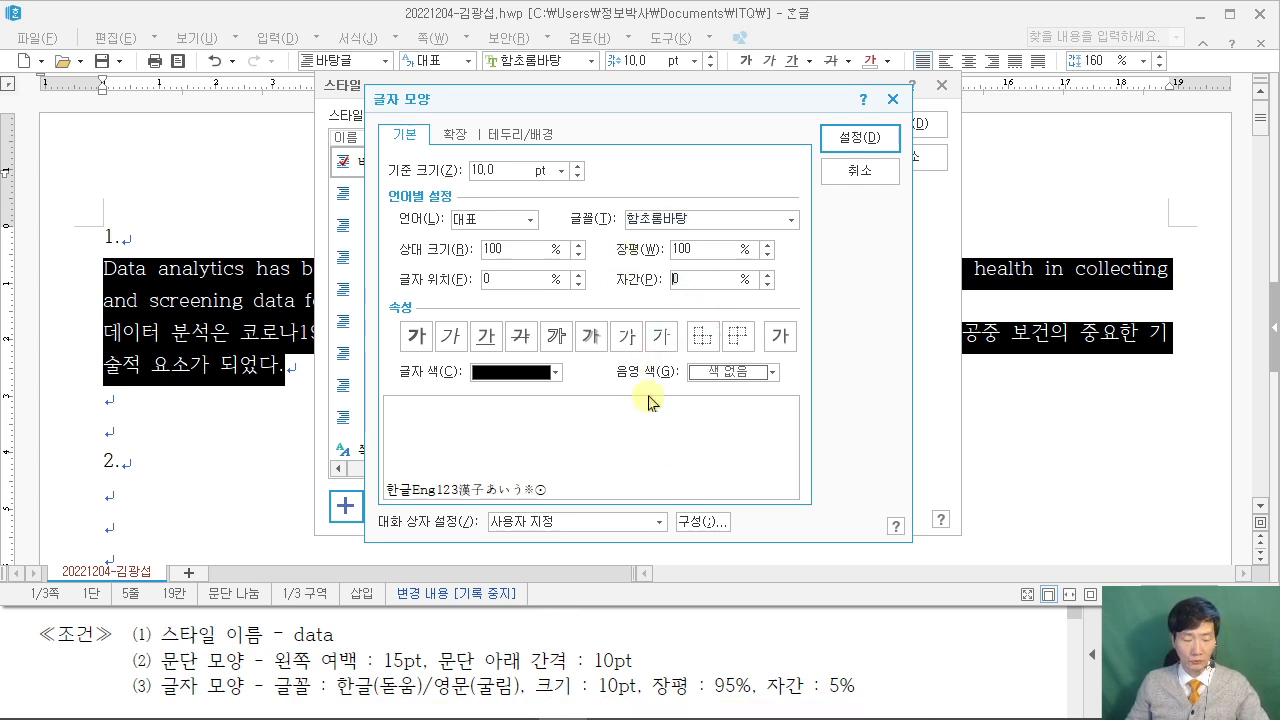
text(5)
click(700, 250)
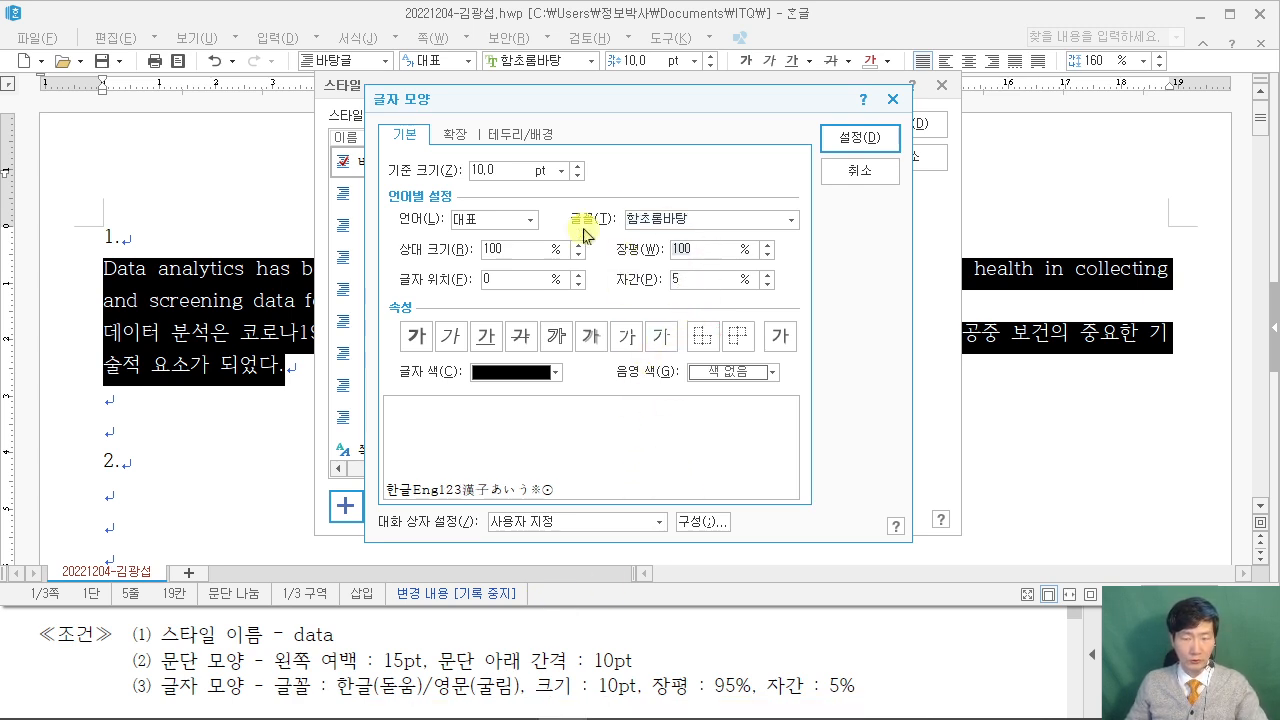
text(95)
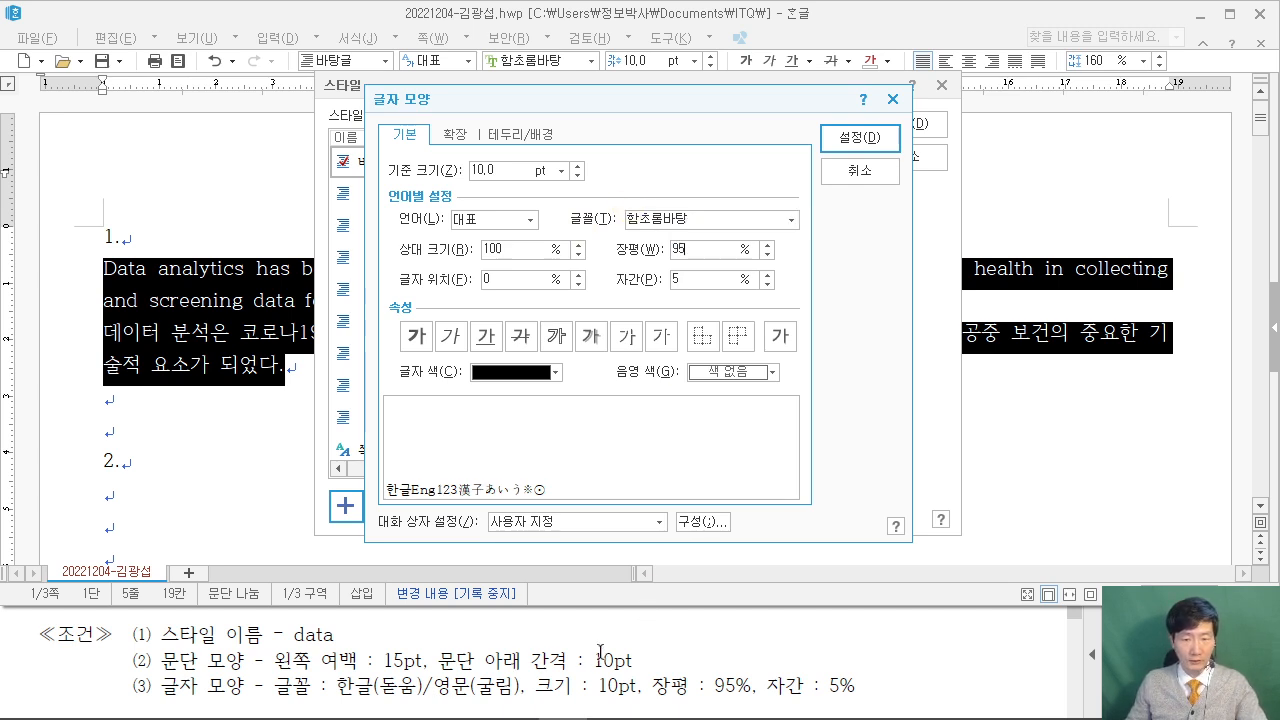
Set the English font to 굴림 and the Korean font to 돋움, then confirm.
click(533, 229)
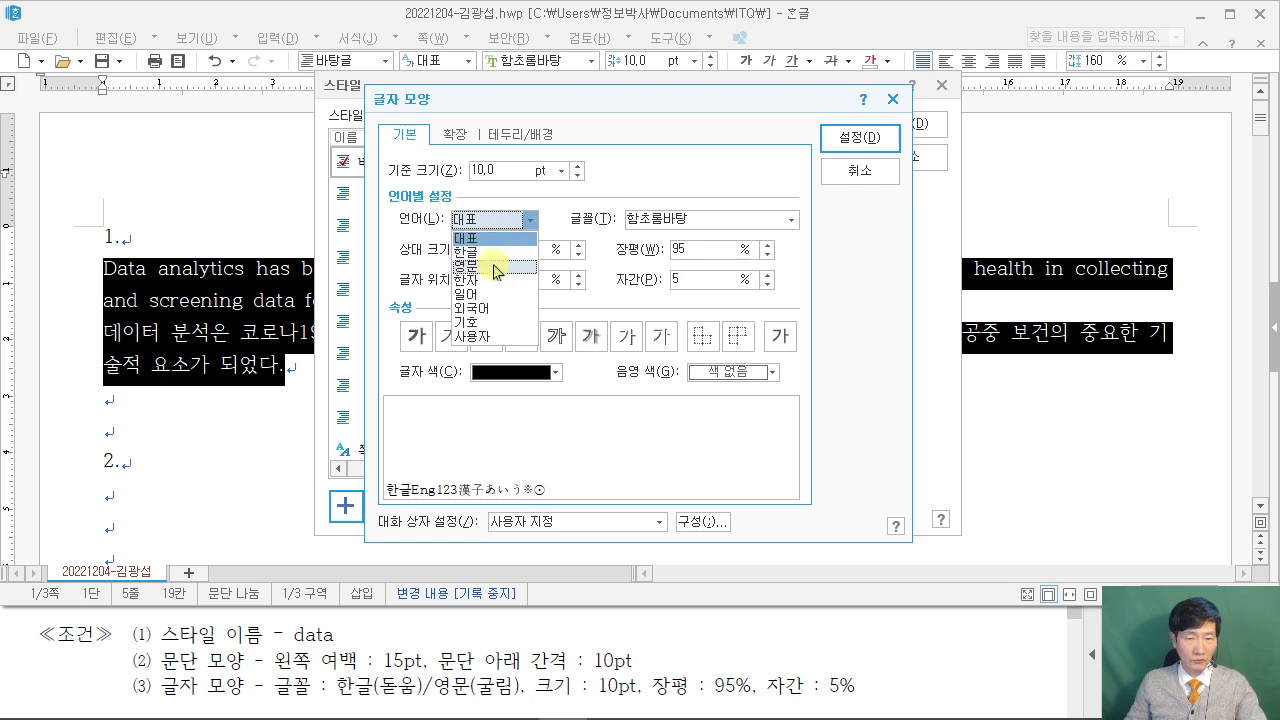
click(500, 250)
click(724, 220)
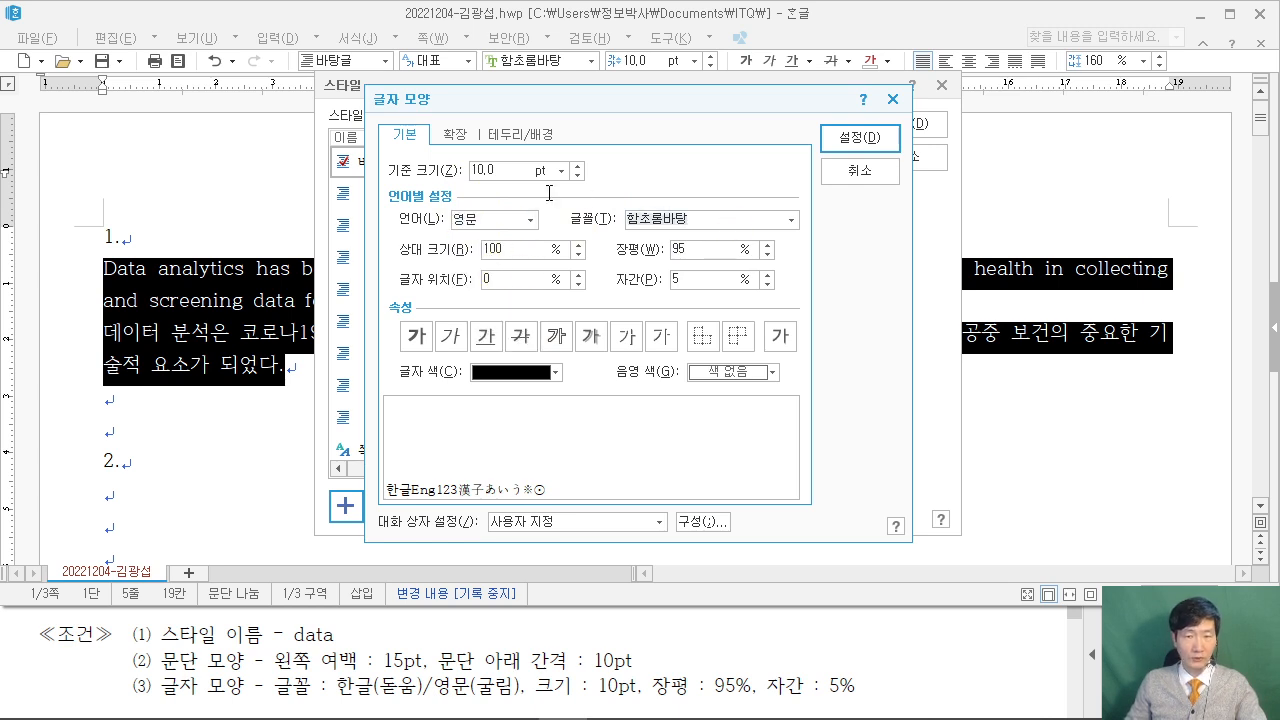
text(rnffala)
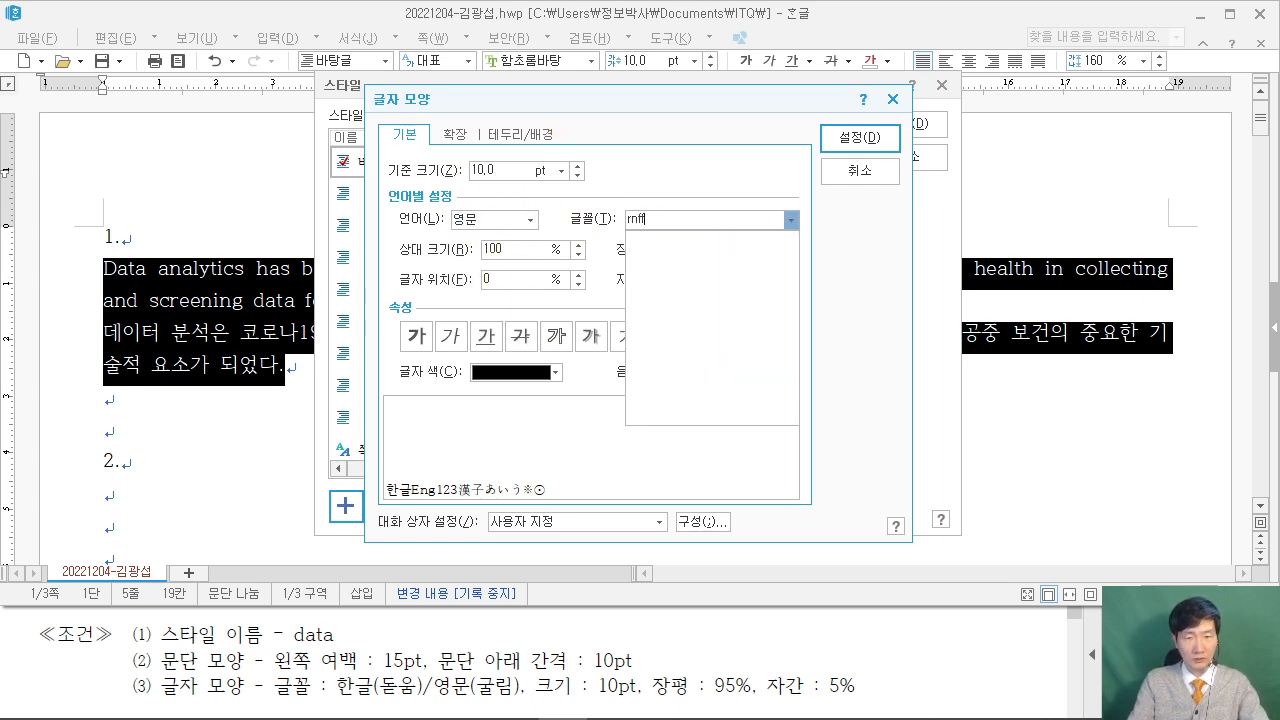
key(BackSpace)
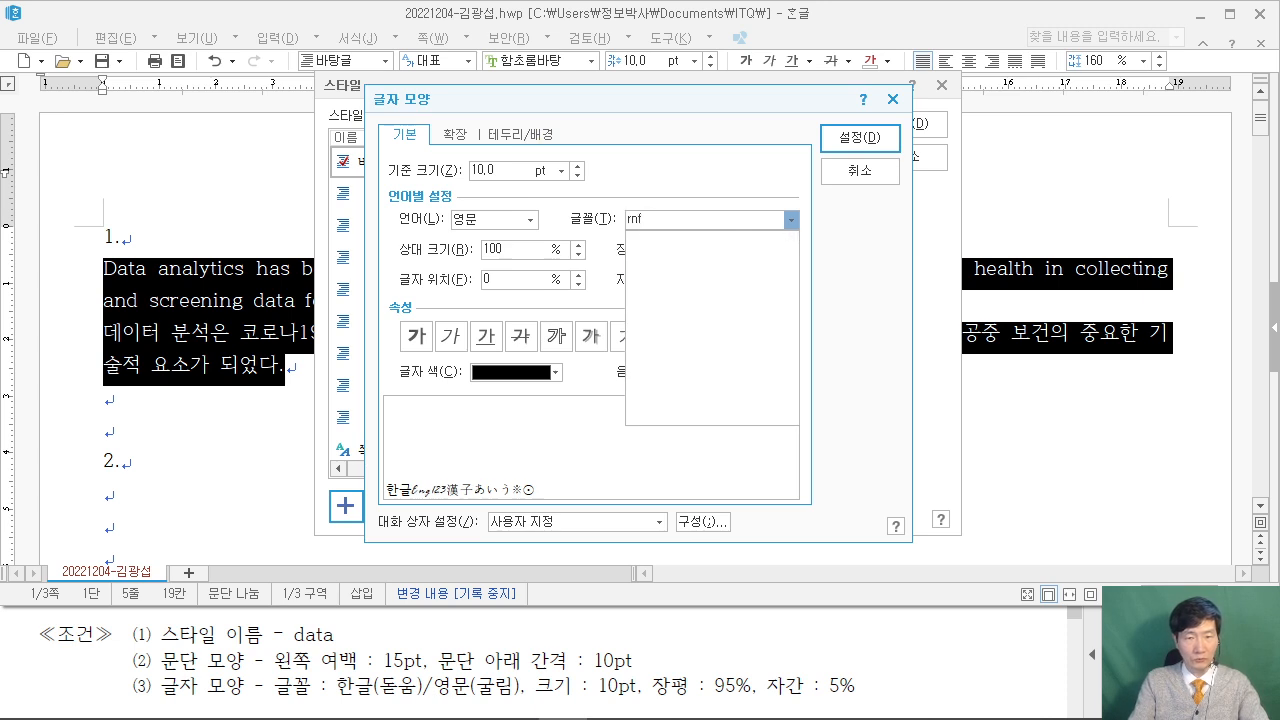
key(BackSpace)
key(BackSpace)
key(BackSpace)
key(BackSpace)
text(굴림)
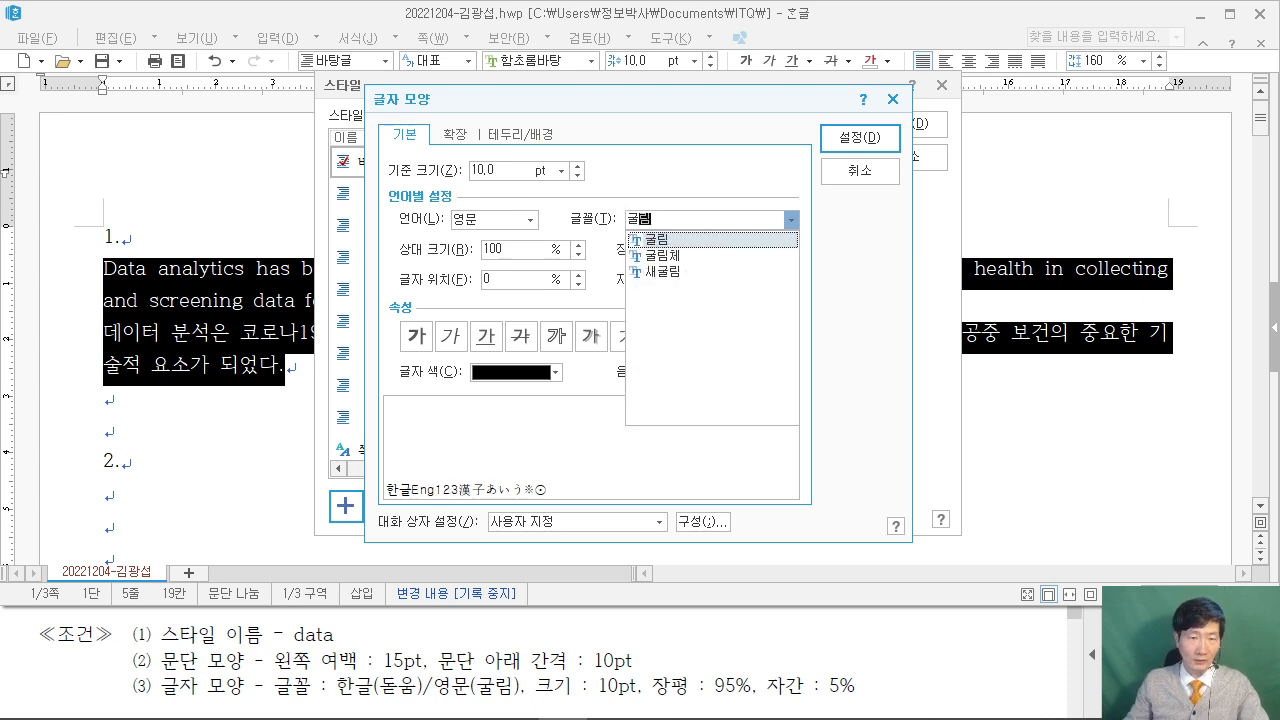
key(Return)
click(527, 221)
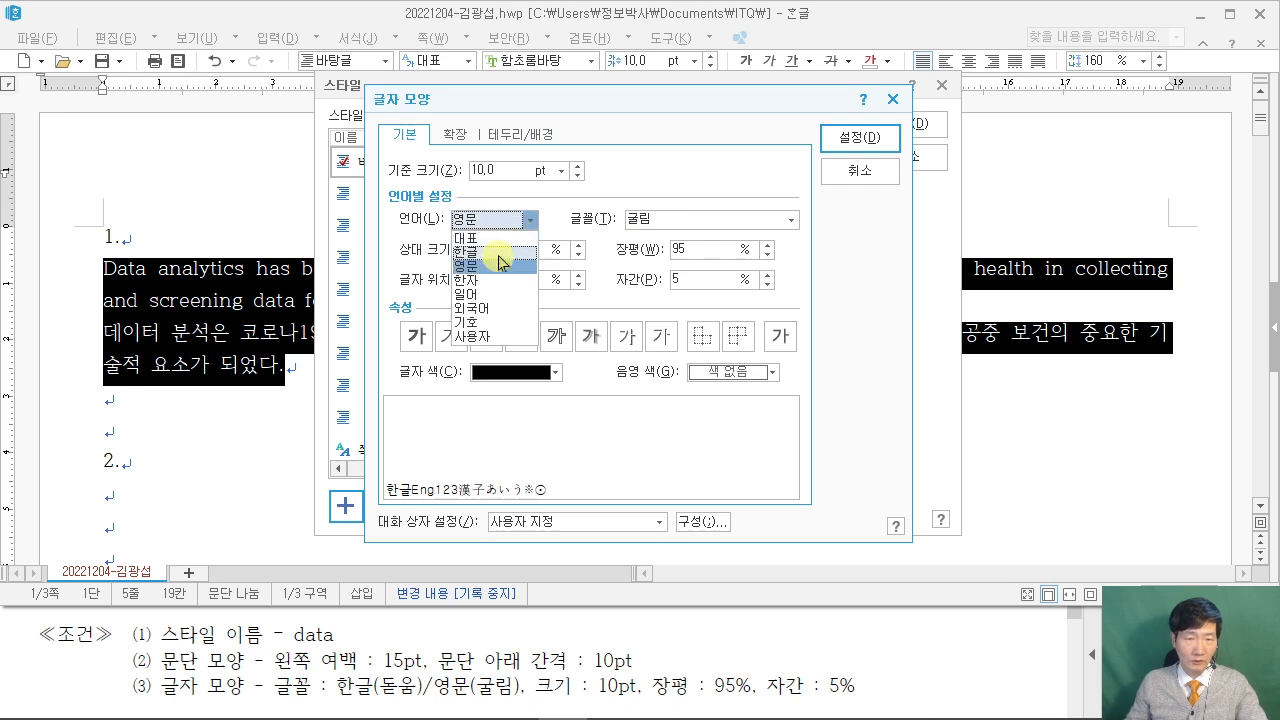
click(500, 252)
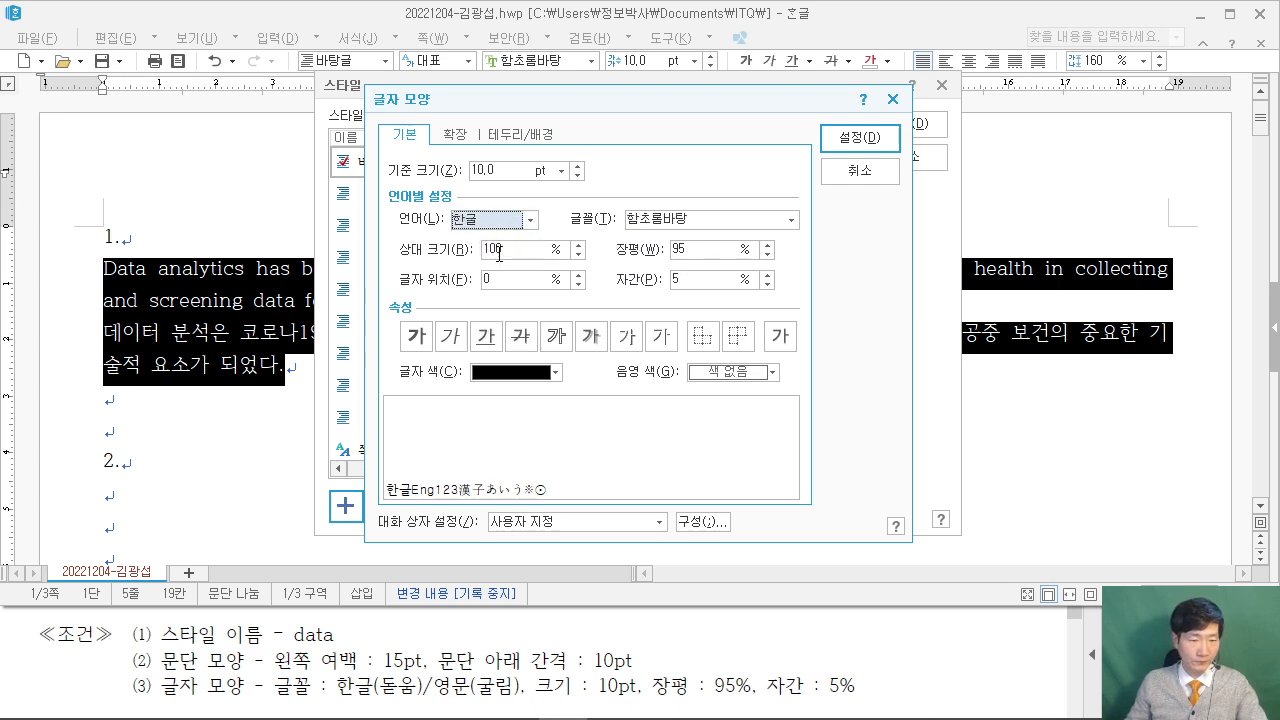
click(676, 213)
text(돋움)
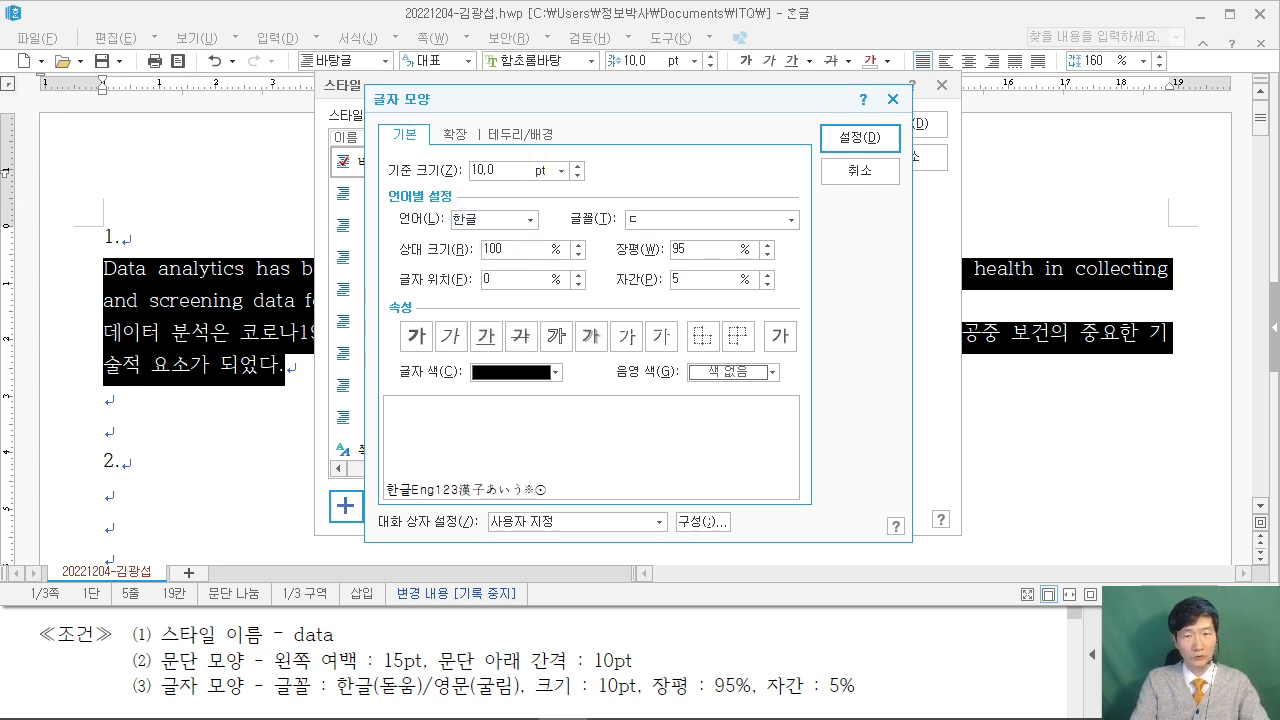
key(Return)
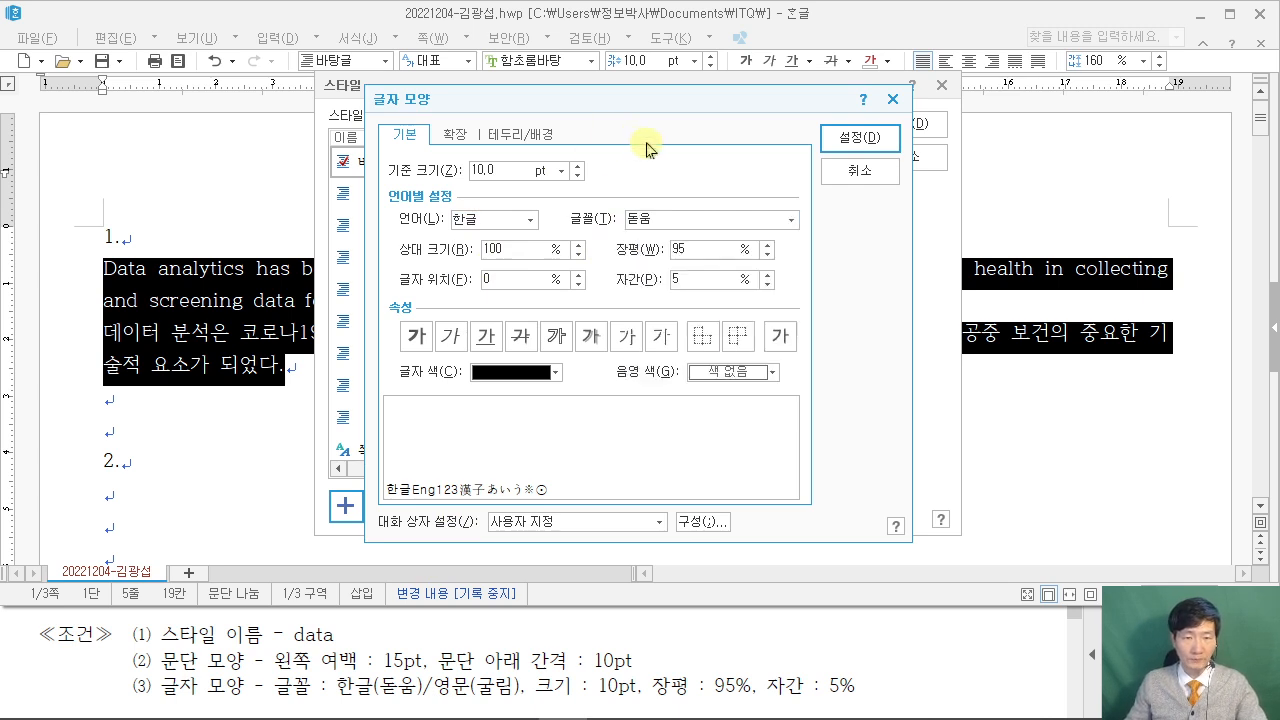
click(859, 137)
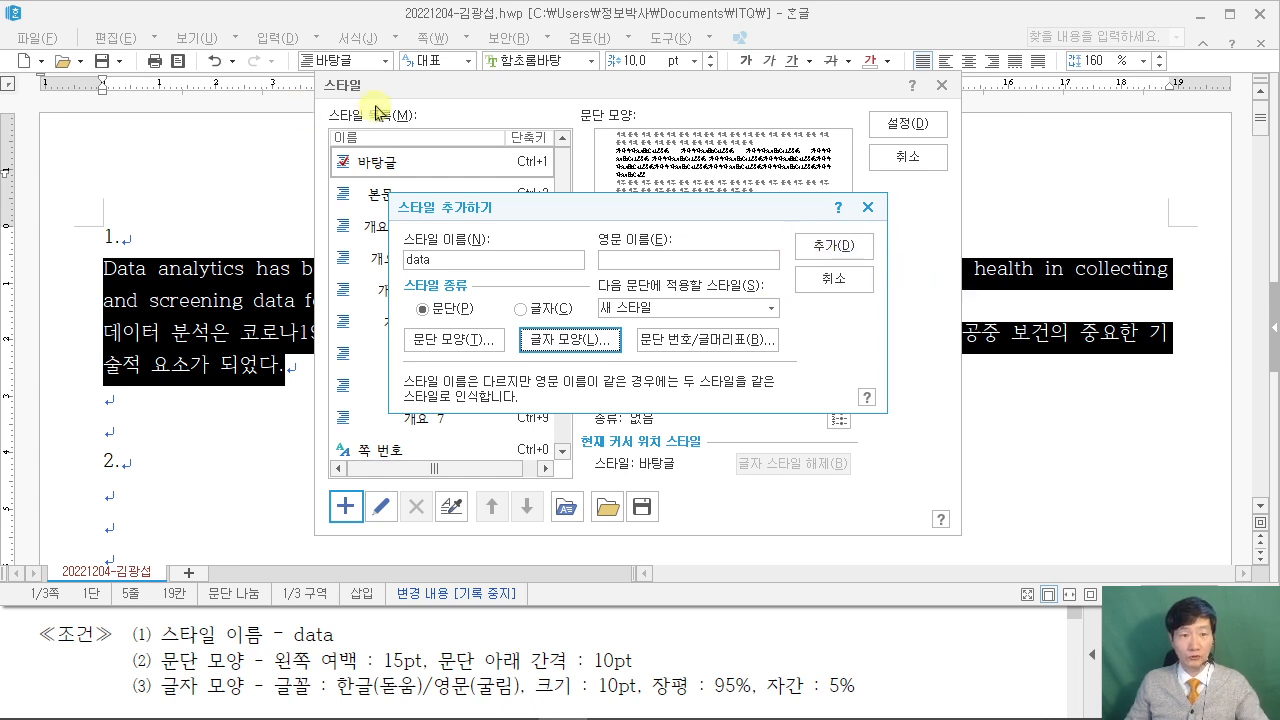
Add the data style and apply it to both answer-1 paragraphs, checking against the PDF sample.
click(862, 250)
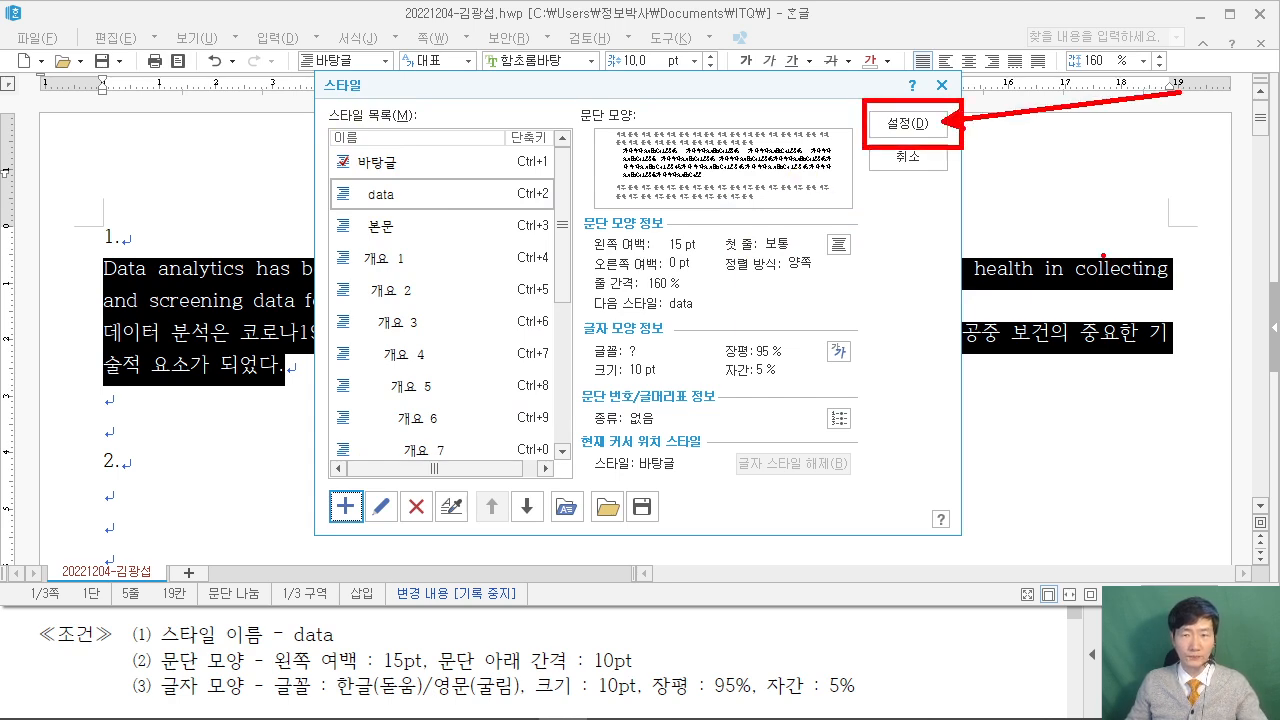
click(907, 123)
click(968, 673)
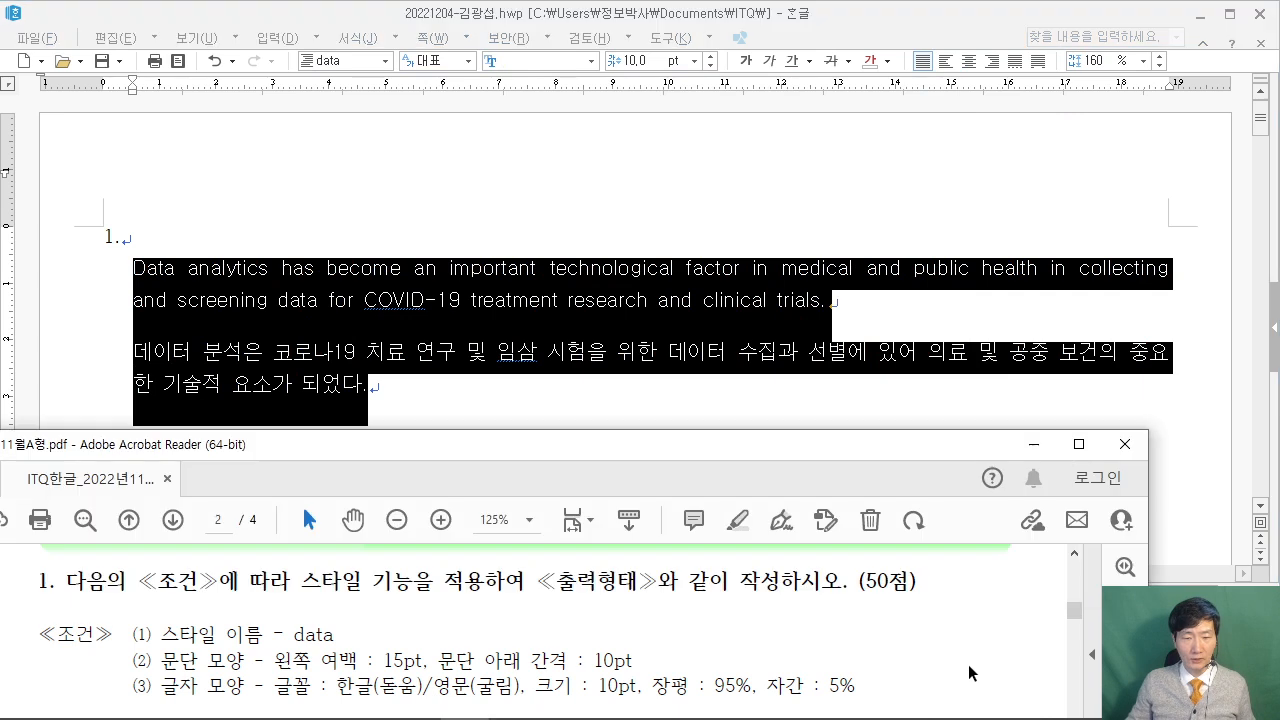
scroll(968, 673, down, 4)
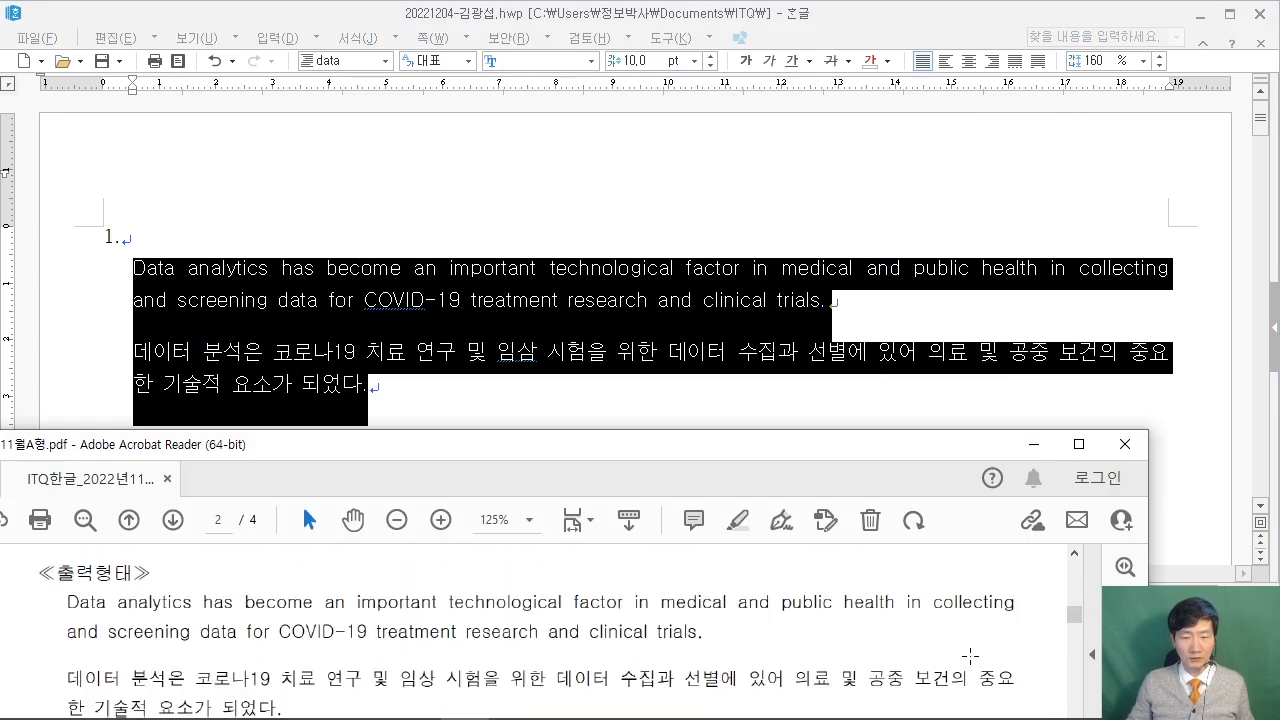
scroll(970, 655, down, 1)
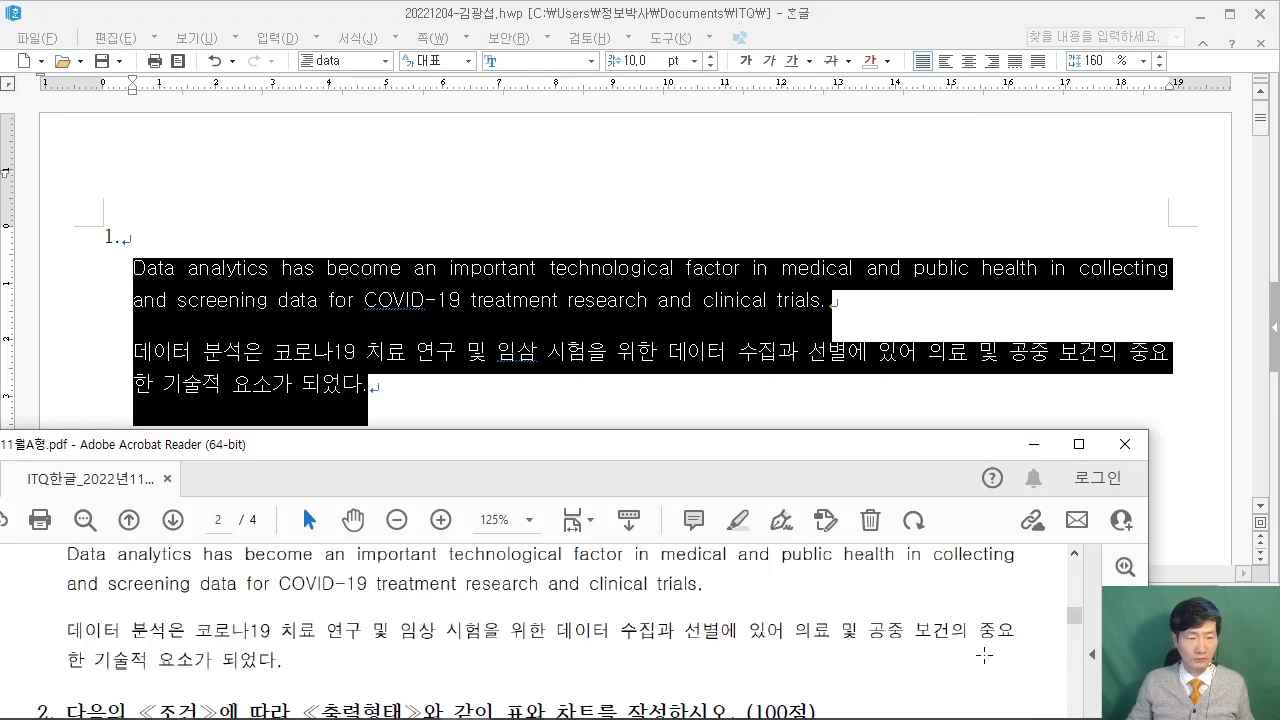
scroll(984, 655, up, 1)
scroll(984, 655, down, 3)
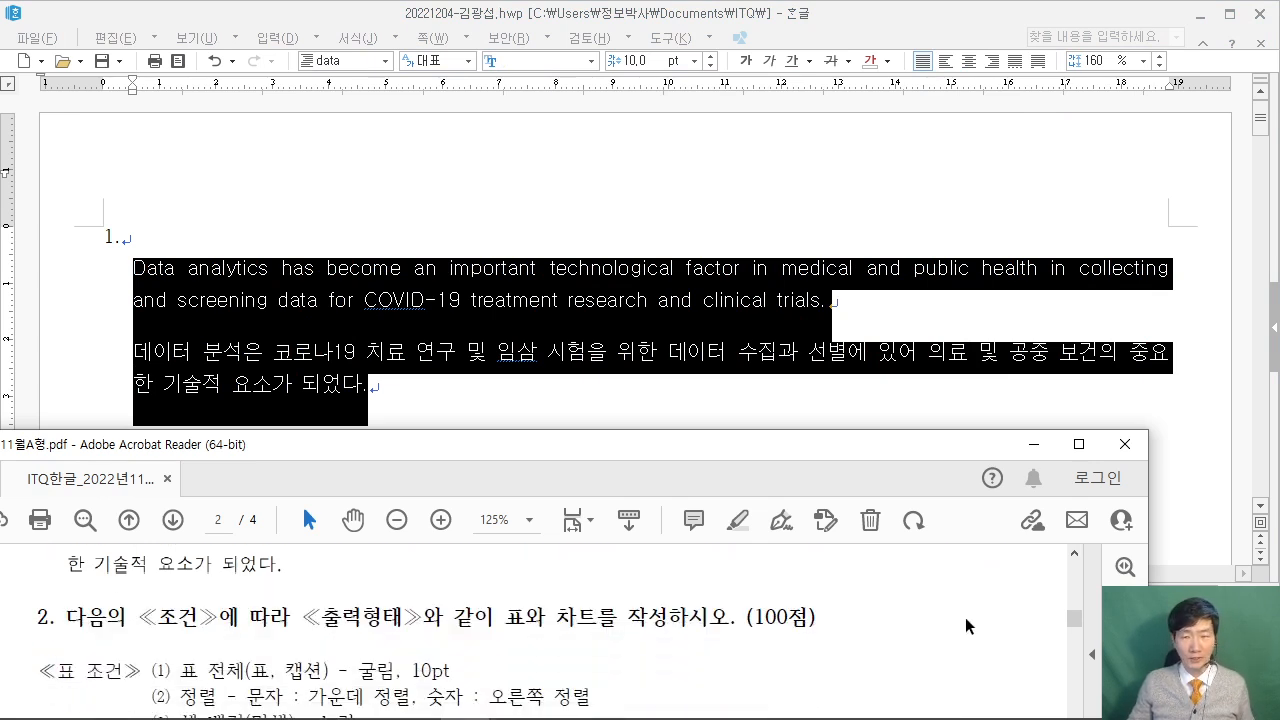
click(812, 268)
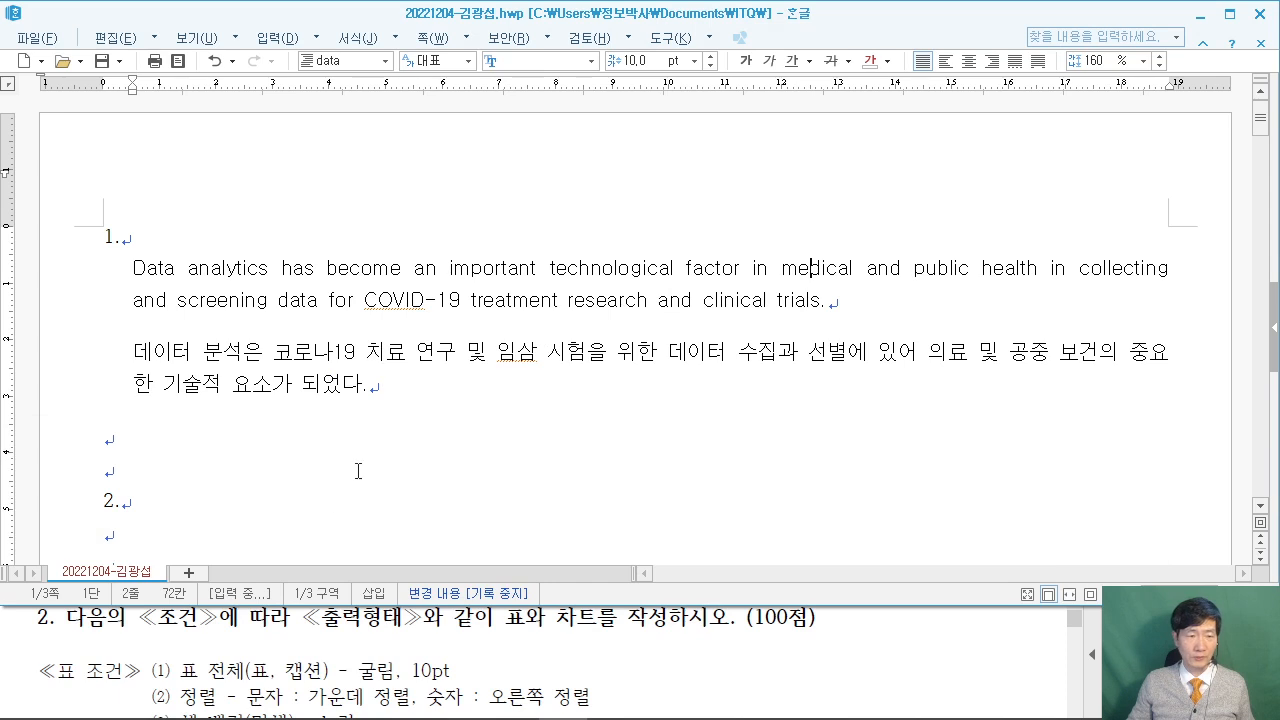
scroll(222, 521, down, 2)
click(125, 447)
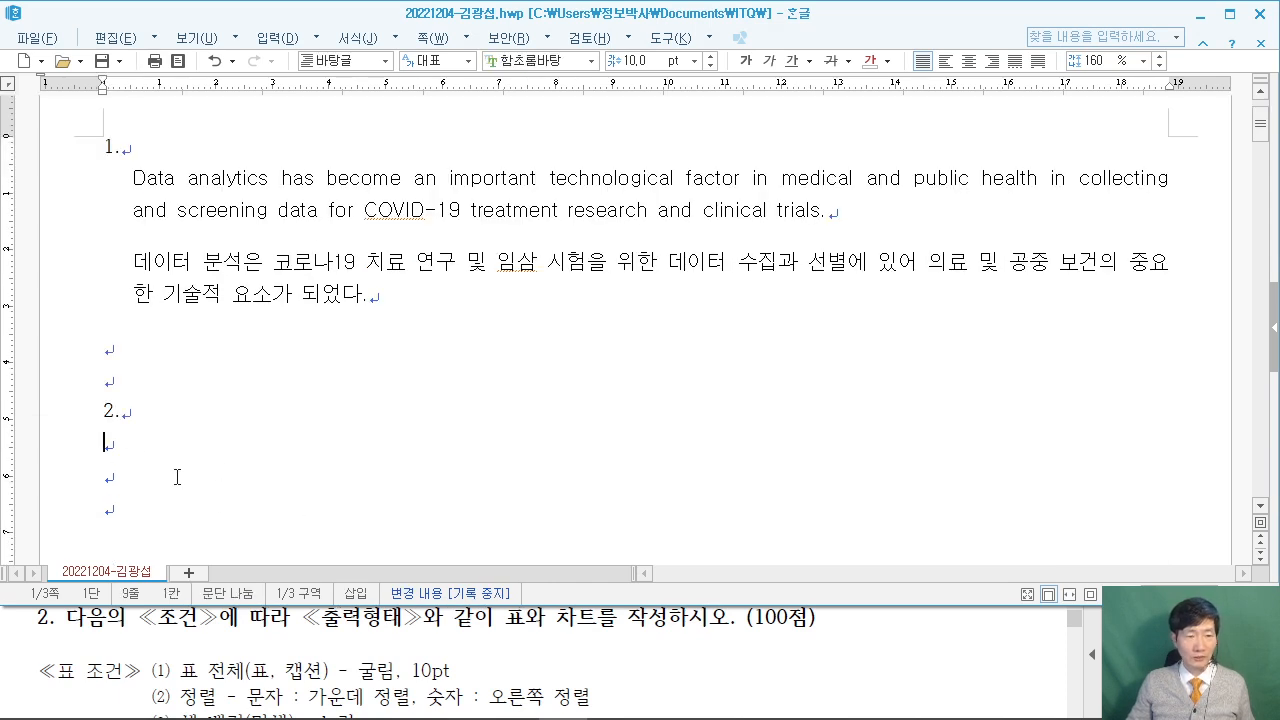
scroll(994, 683, down, 5)
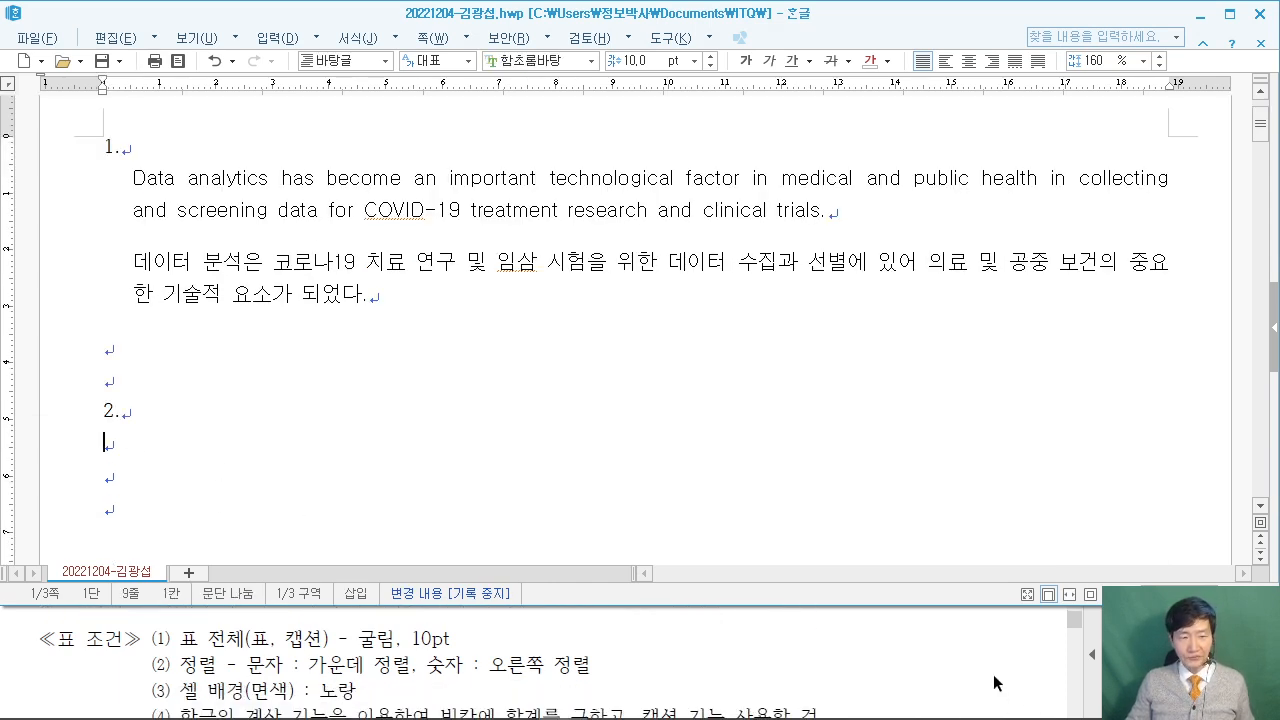
scroll(994, 674, down, 1)
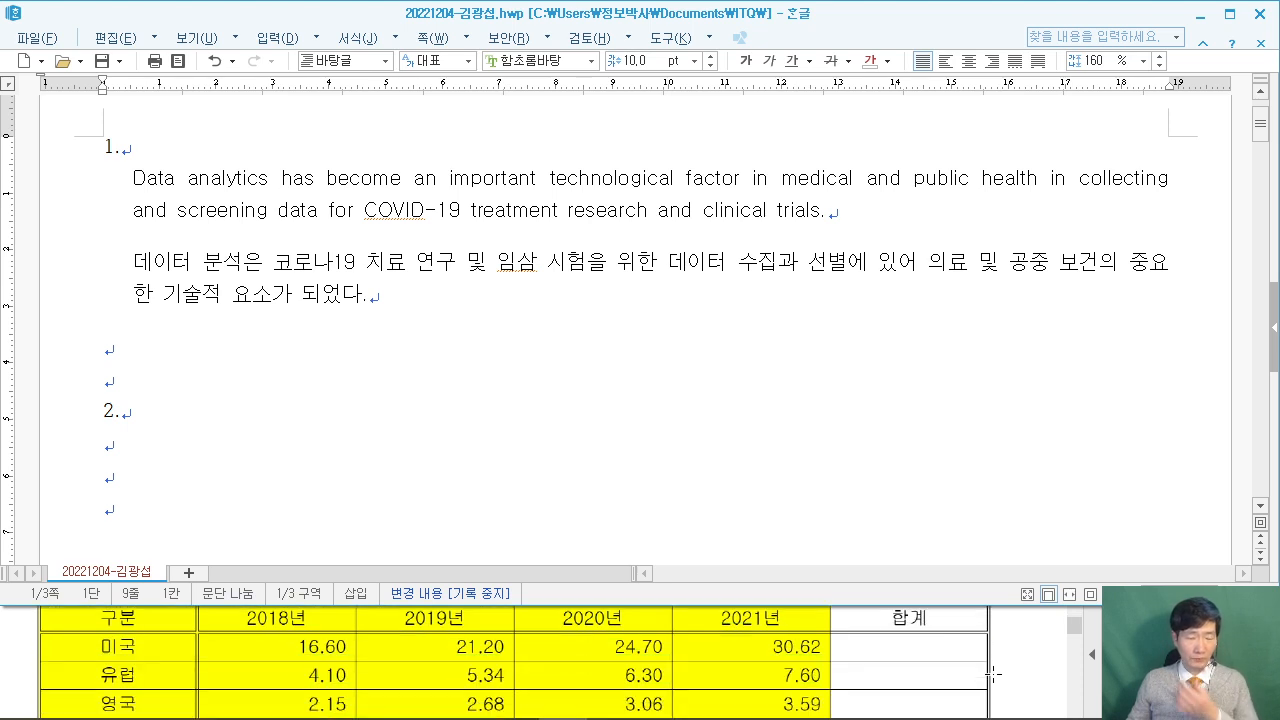
scroll(994, 673, down, 1)
scroll(994, 673, up, 2)
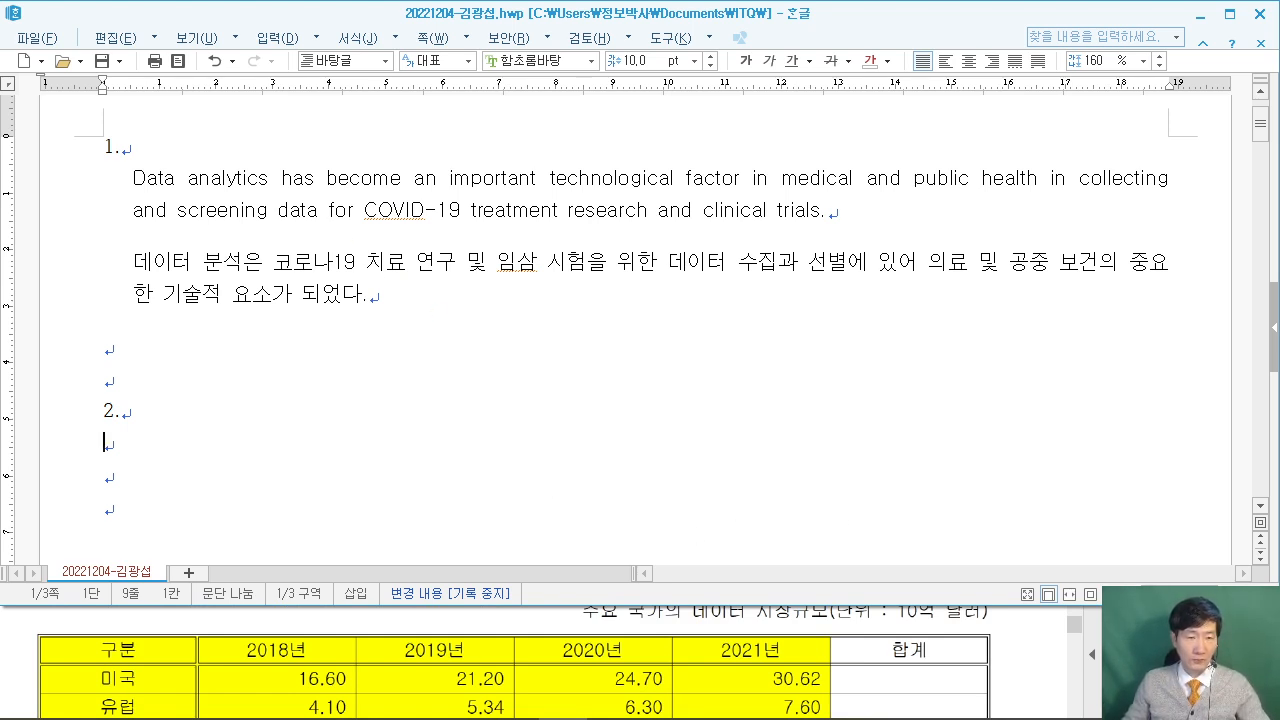
drag(276, 202, 582, 409)
mouse_move(393, 296)
mouse_down()
mouse_move(385, 368)
mouse_move(412, 340)
mouse_up()
mouse_move(415, 276)
mouse_down()
mouse_move(440, 355)
mouse_move(580, 404)
mouse_up()
drag(582, 312, 612, 350)
mouse_move(656, 198)
mouse_down()
mouse_move(658, 296)
mouse_move(840, 382)
mouse_up()
mouse_move(766, 272)
mouse_down()
mouse_move(752, 312)
mouse_move(800, 240)
mouse_move(806, 300)
mouse_up()
drag(864, 378, 828, 422)
mouse_move(936, 226)
mouse_down()
mouse_move(1084, 390)
mouse_move(1146, 389)
mouse_up()
mouse_move(1010, 296)
mouse_down()
mouse_move(1116, 291)
mouse_move(1040, 378)
mouse_up()
drag(135, 432, 312, 520)
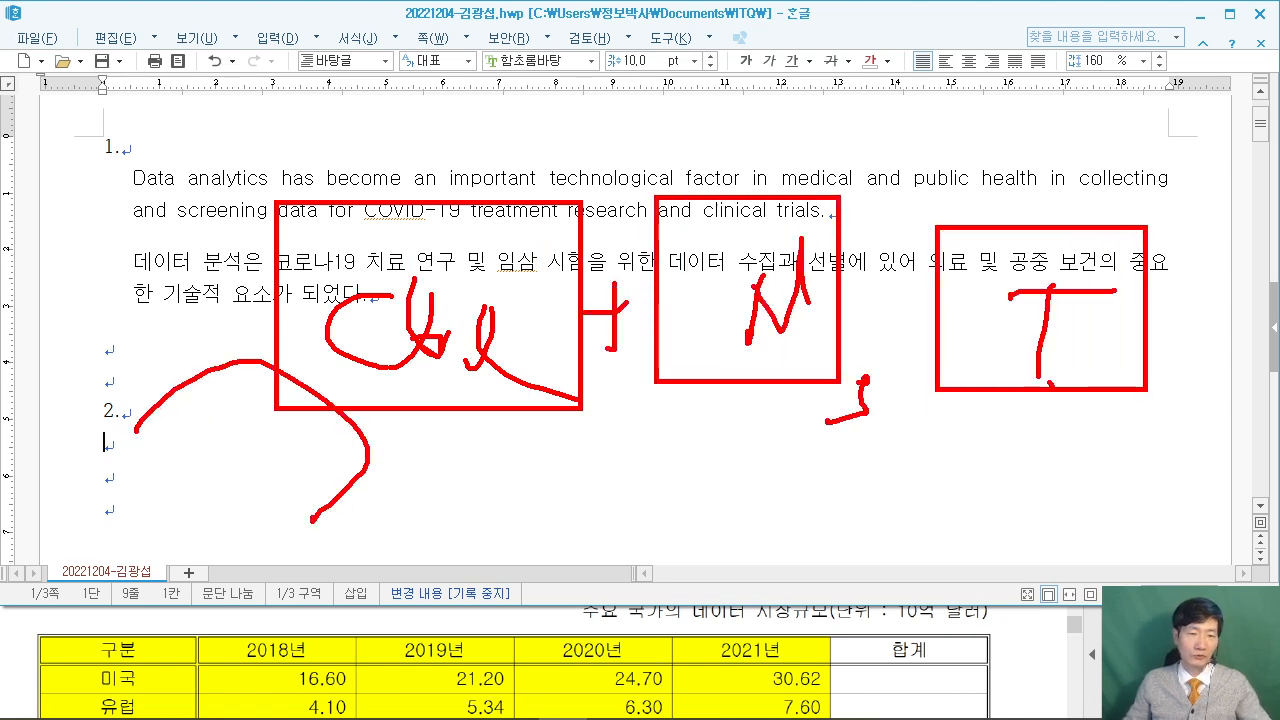
key(Escape)
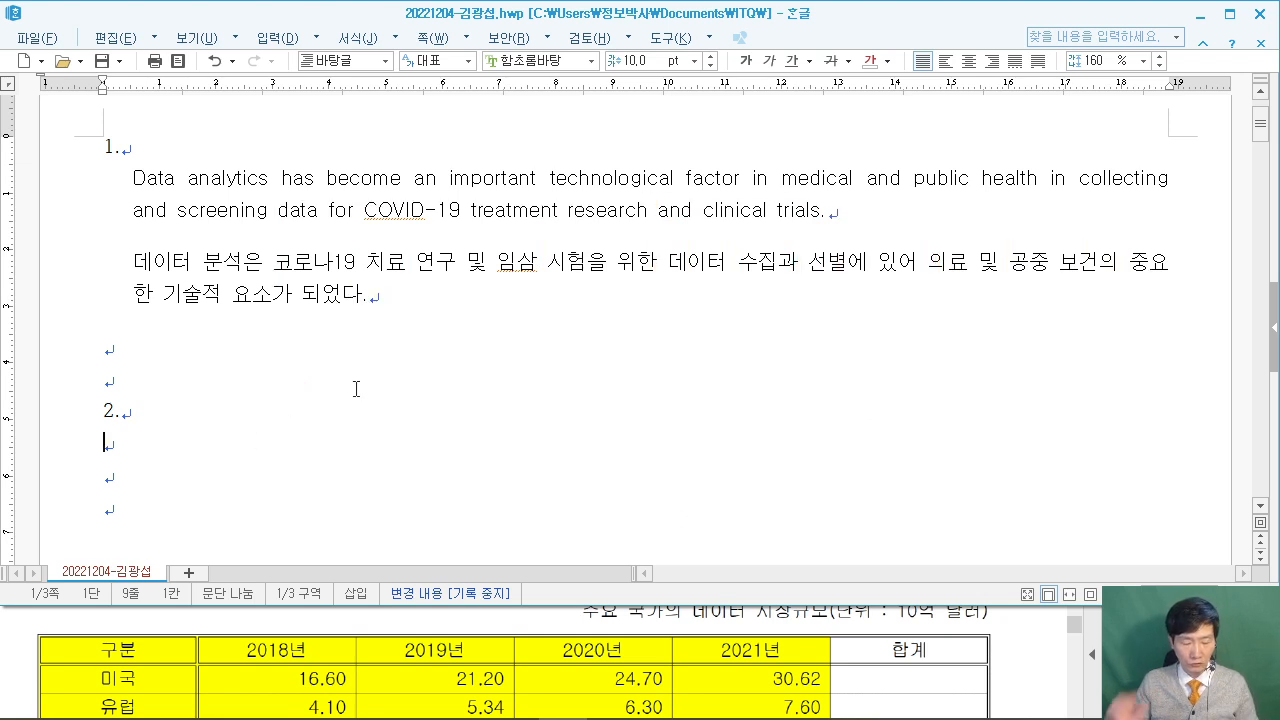
Create a 5-row by 6-column table under the 2. heading via Ctrl+N, T.
key(ctrl+n)
key(t)
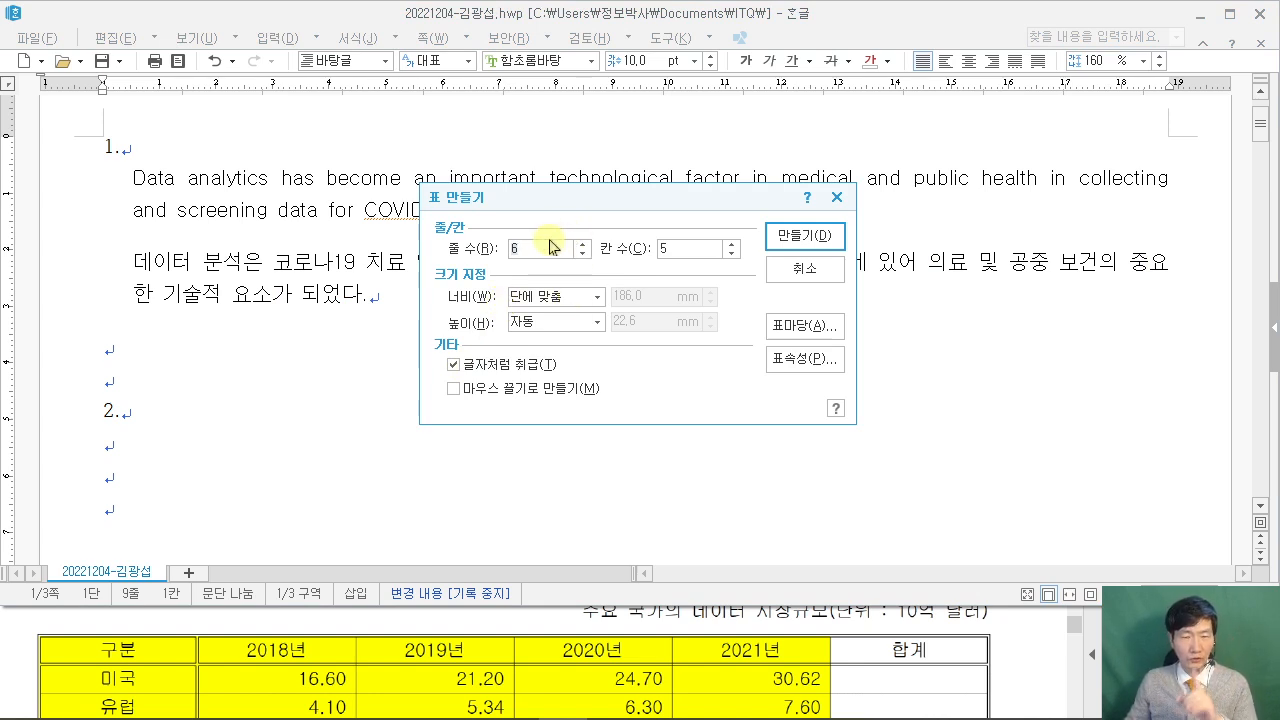
text(5)
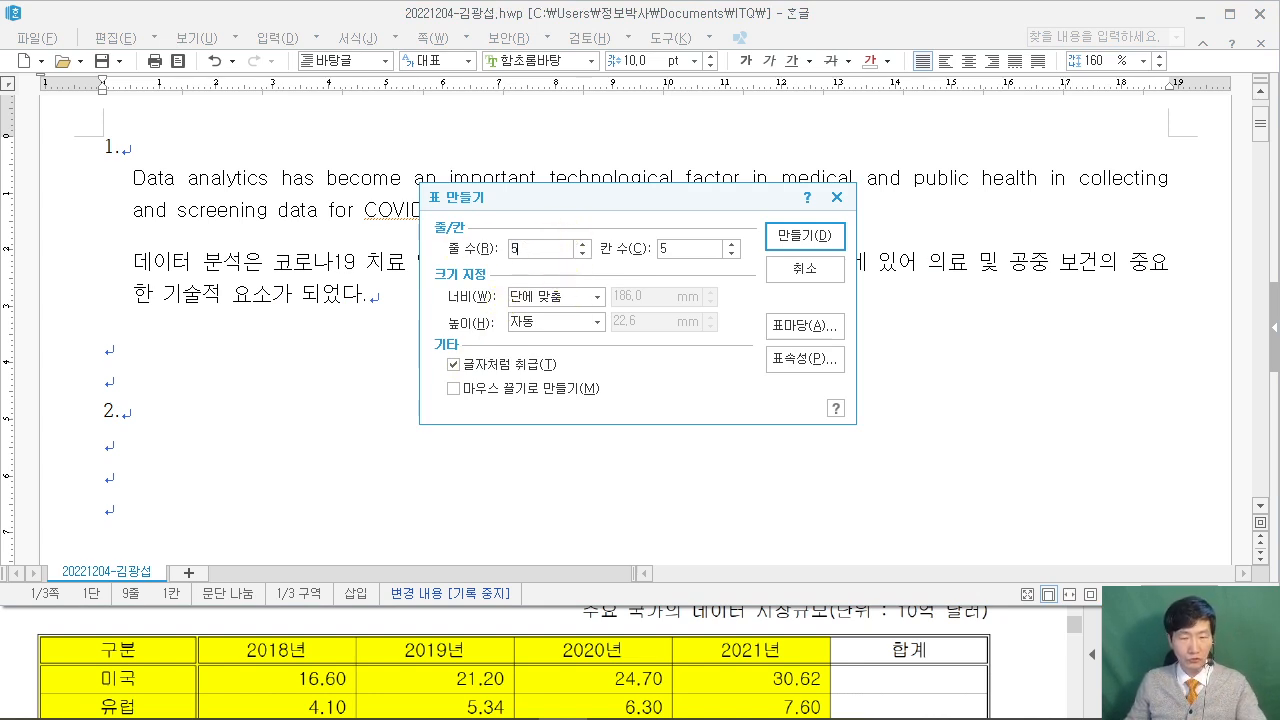
key(Tab)
text(6)
drag(497, 224, 534, 280)
drag(651, 229, 669, 278)
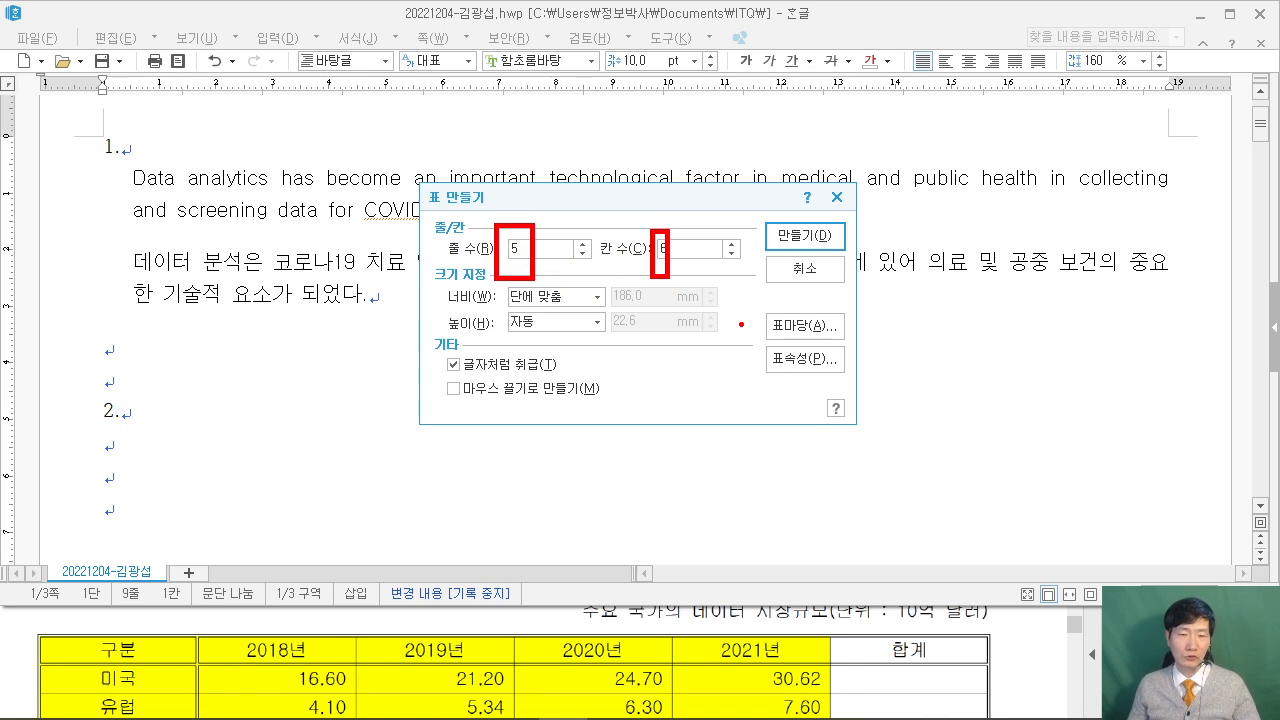
drag(866, 156, 806, 234)
click(800, 238)
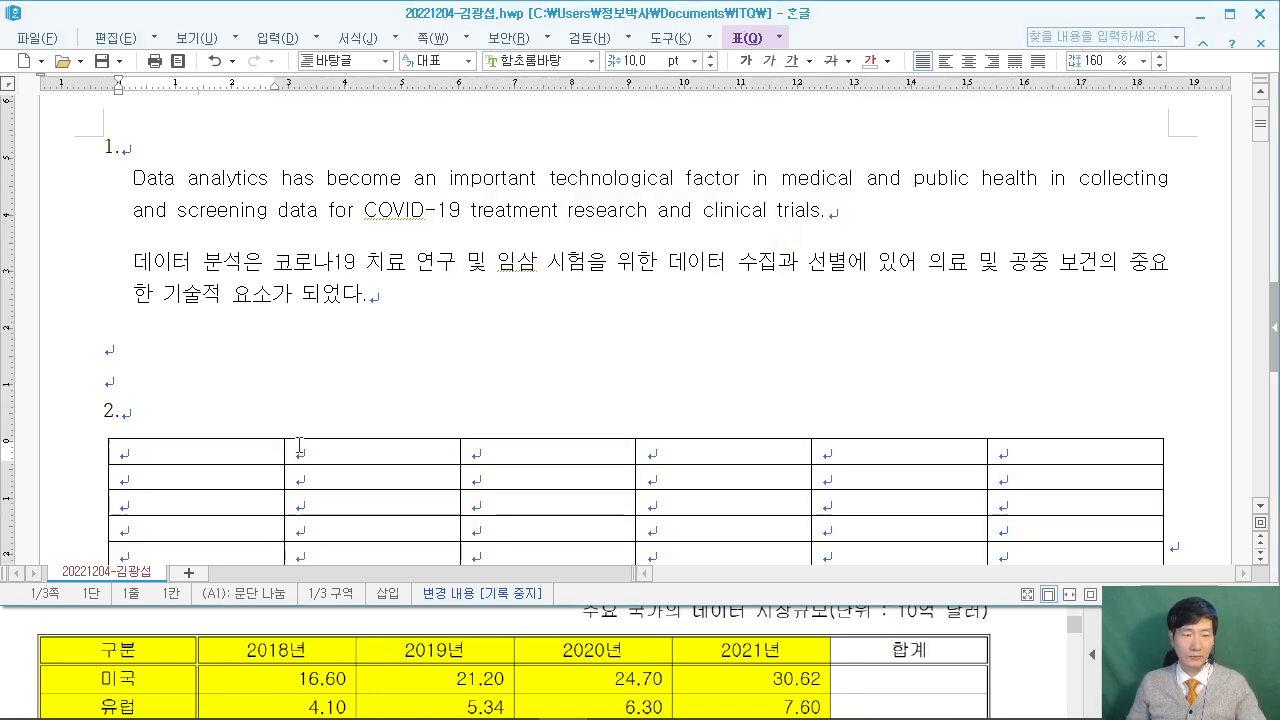
scroll(272, 439, down, 3)
click(1035, 670)
scroll(1030, 670, down, 1)
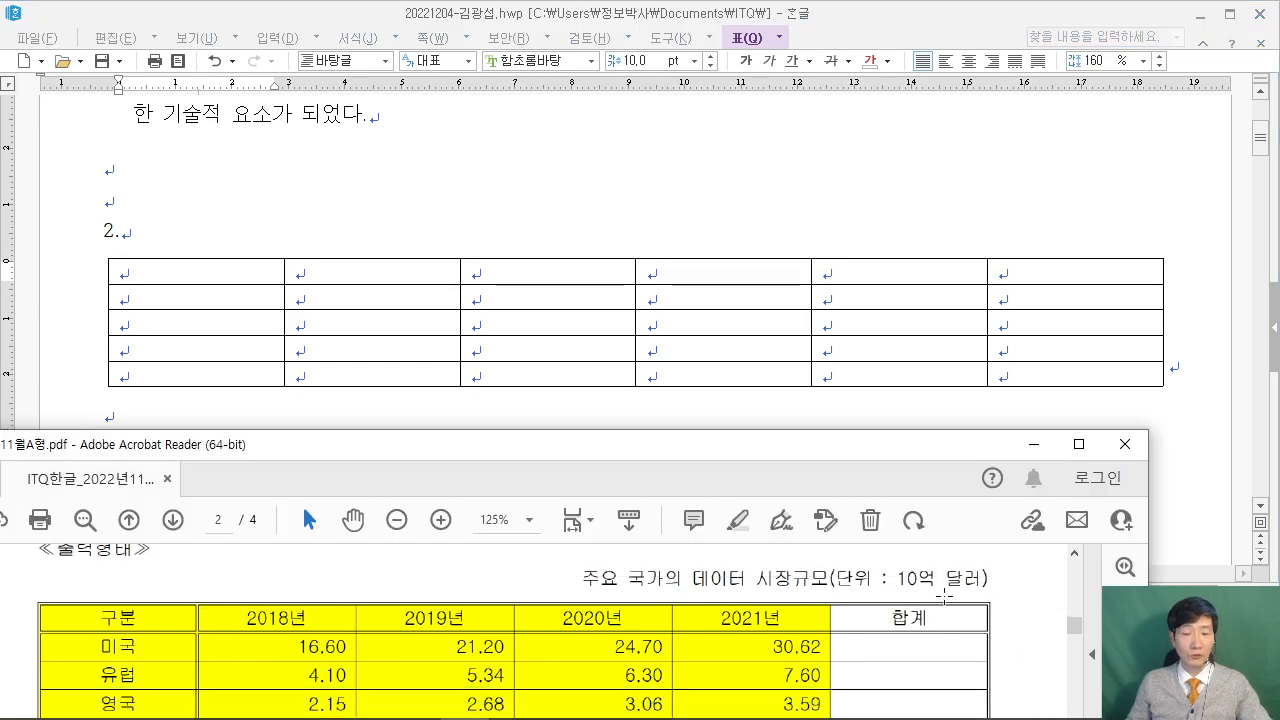
scroll(904, 618, up, 5)
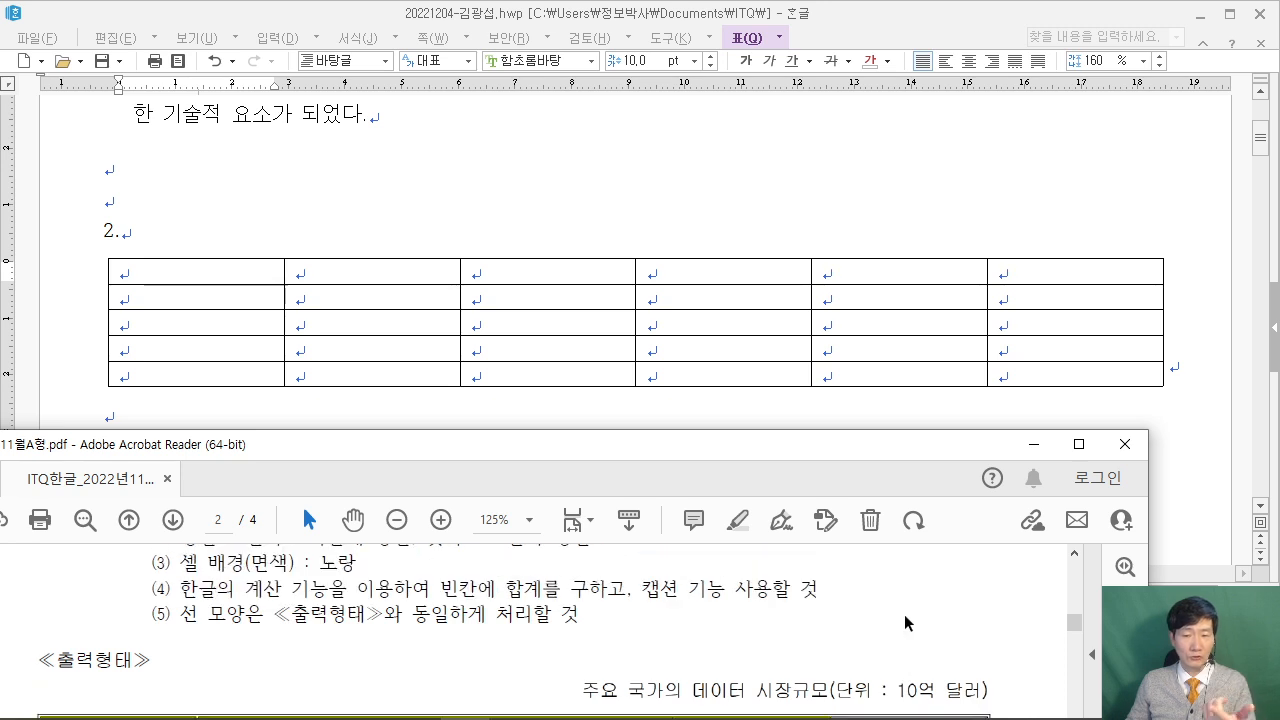
scroll(904, 614, down, 5)
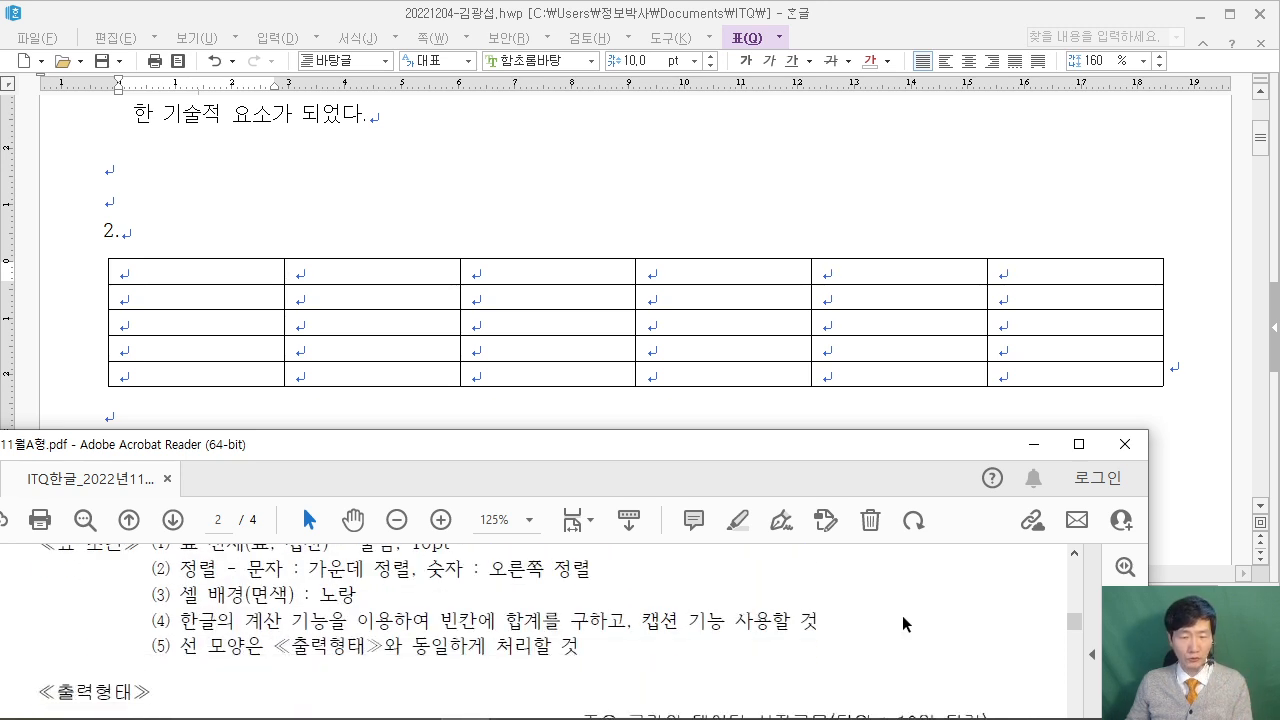
scroll(500, 599, down, 1)
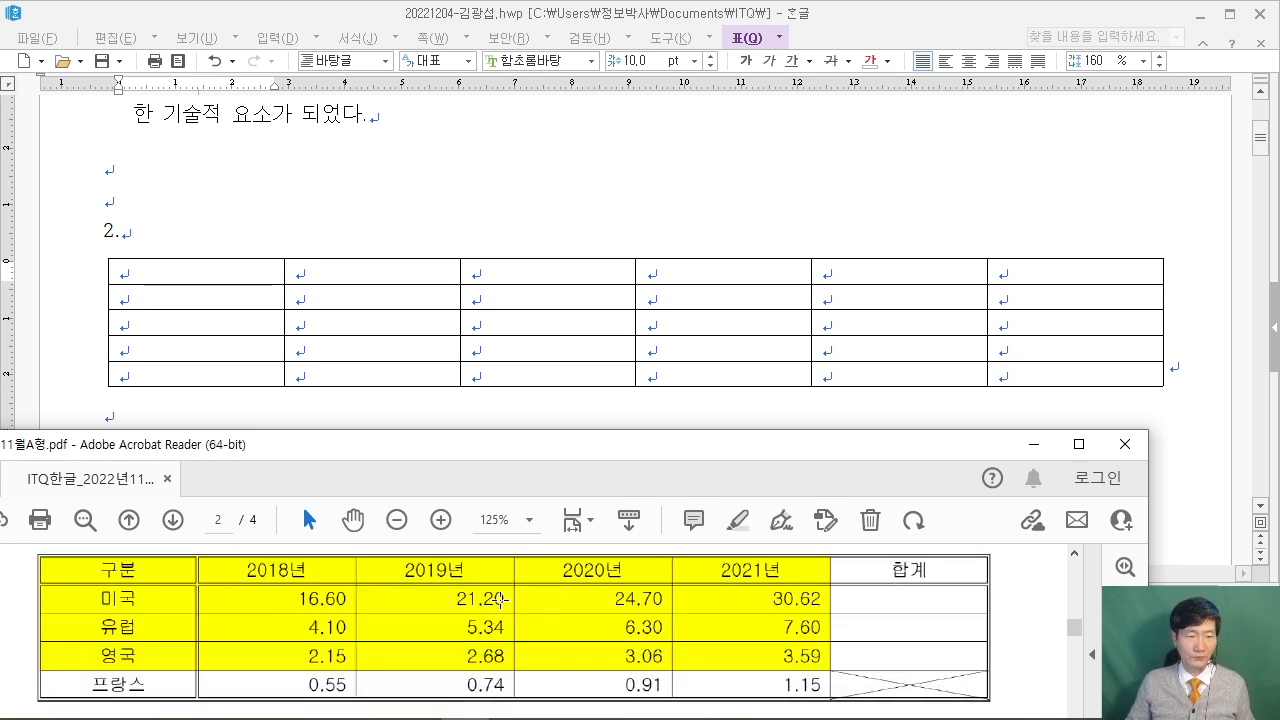
click(232, 279)
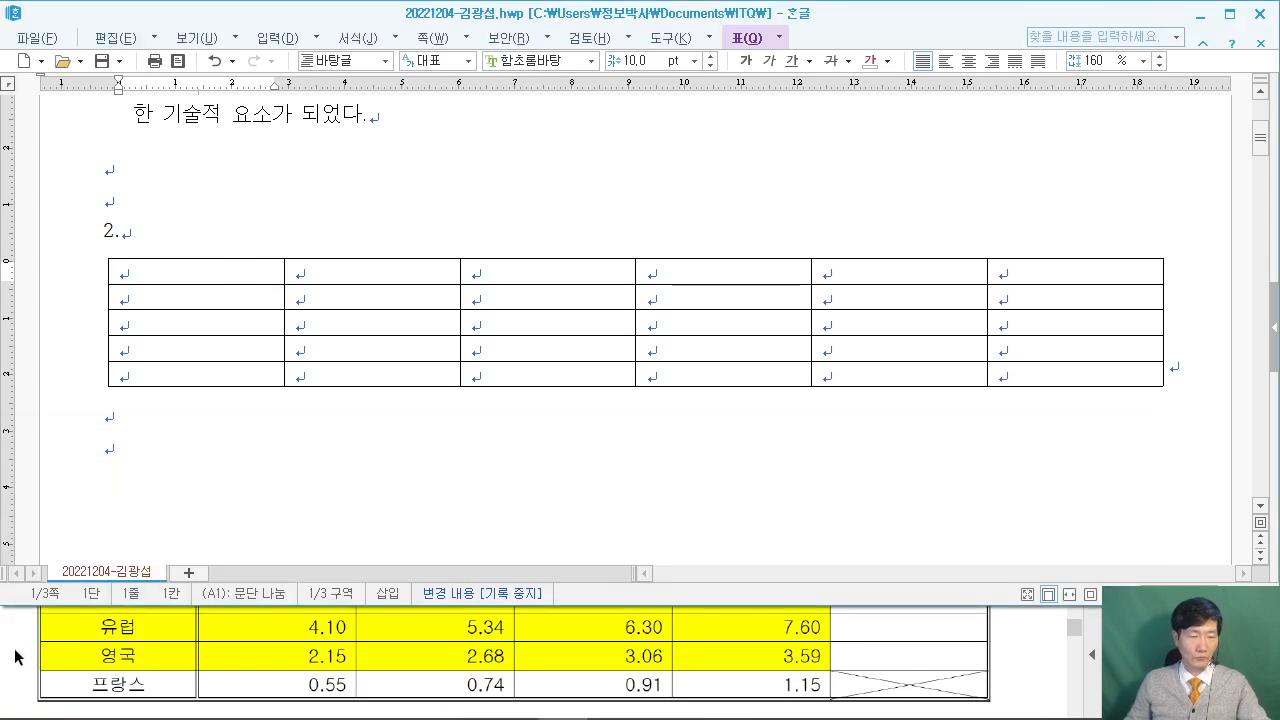
click(28, 650)
scroll(28, 650, up, 2)
scroll(28, 650, up, 2)
Fill the header row with 구분, 2018년–2021년 and 합계.
click(169, 268)
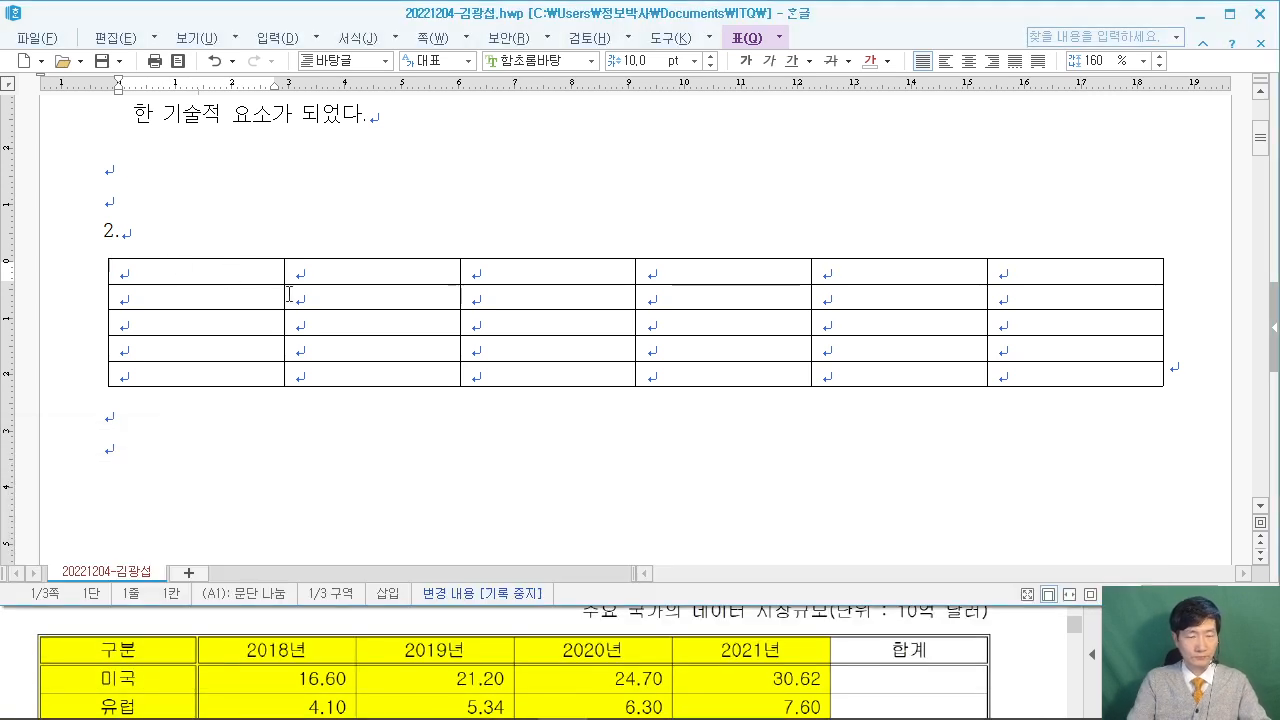
text(구분)
key(Tab)
text(2018년)
key(Tab)
text(2018)
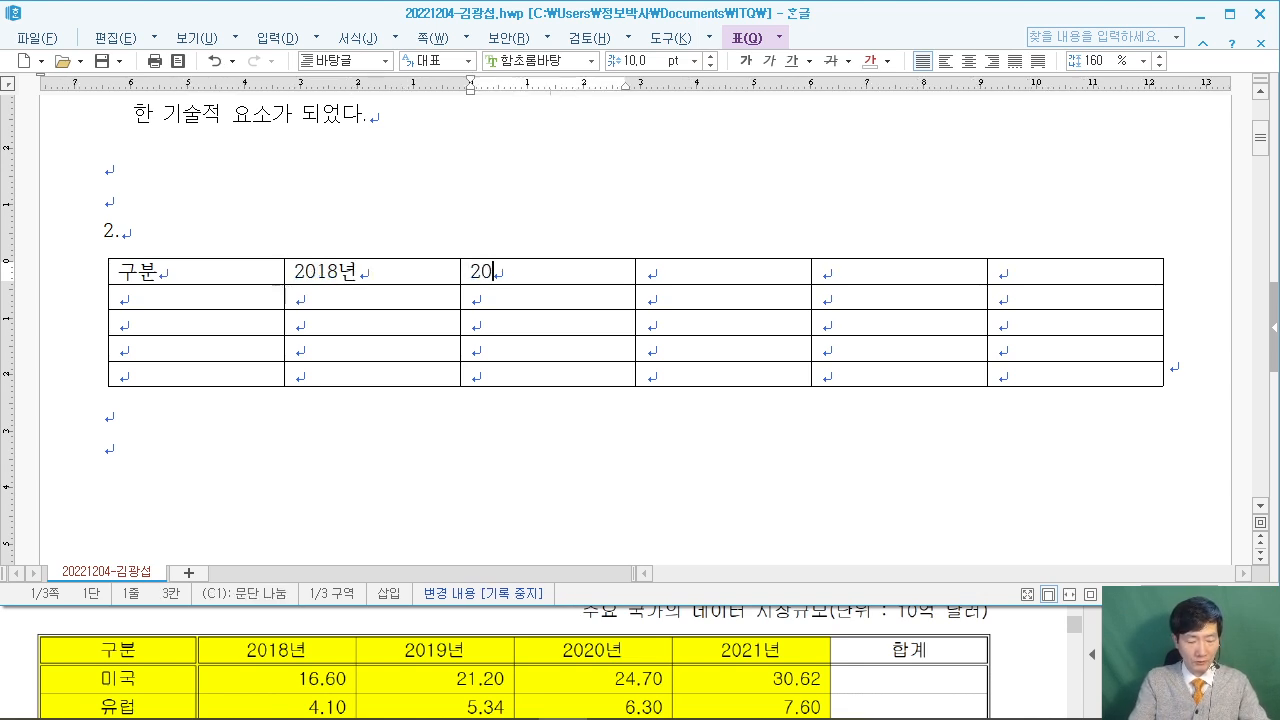
text(9년)
key(Tab)
text(2020년)
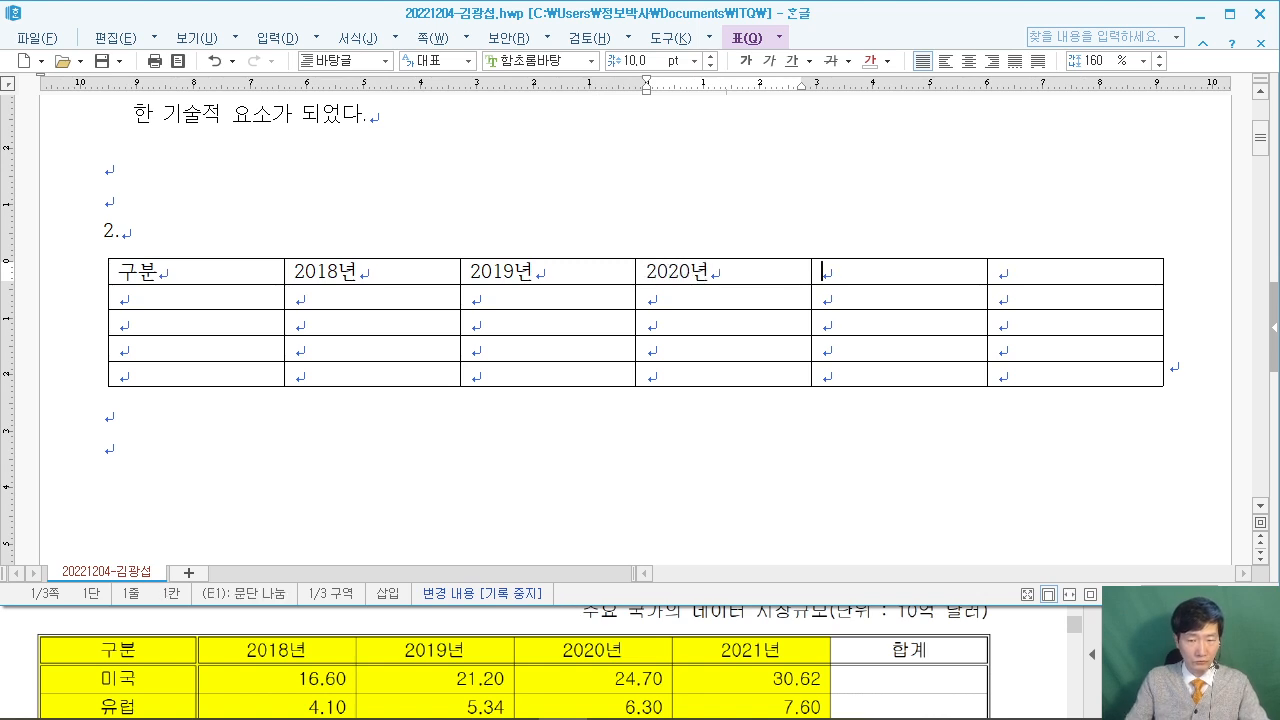
key(Tab)
text(2021년)
key(Tab)
text(합계)
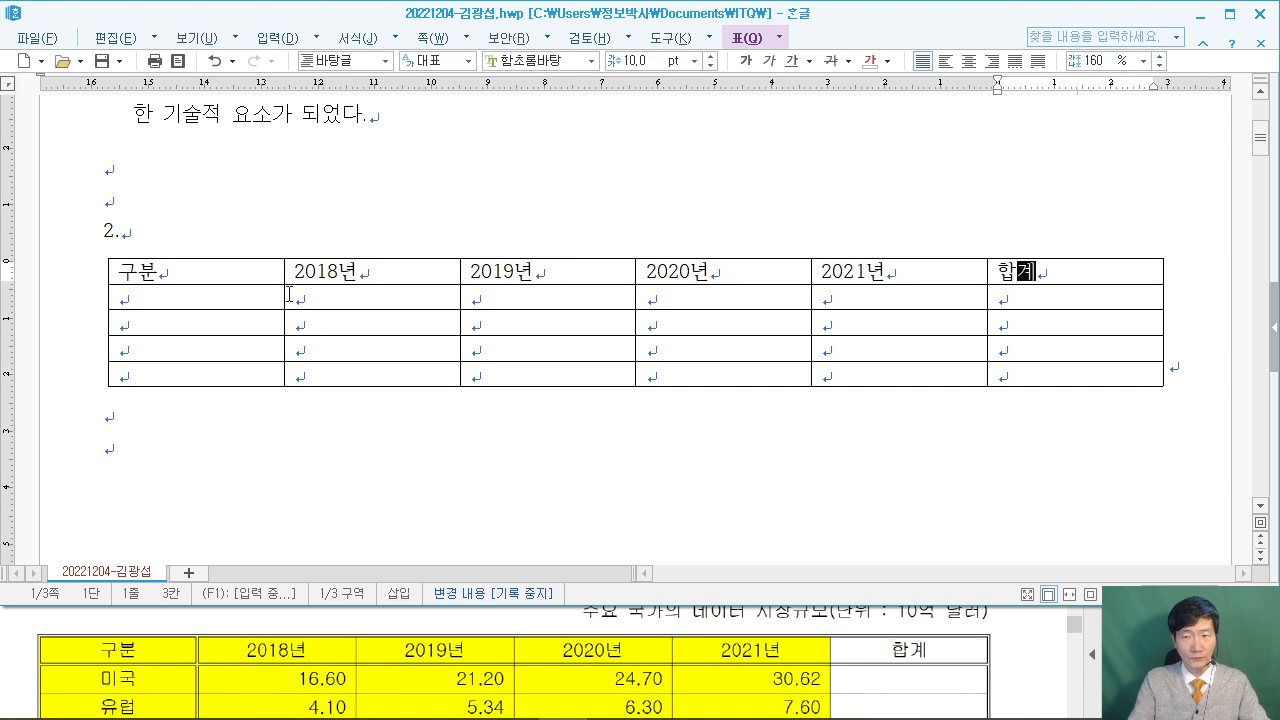
key(Tab)
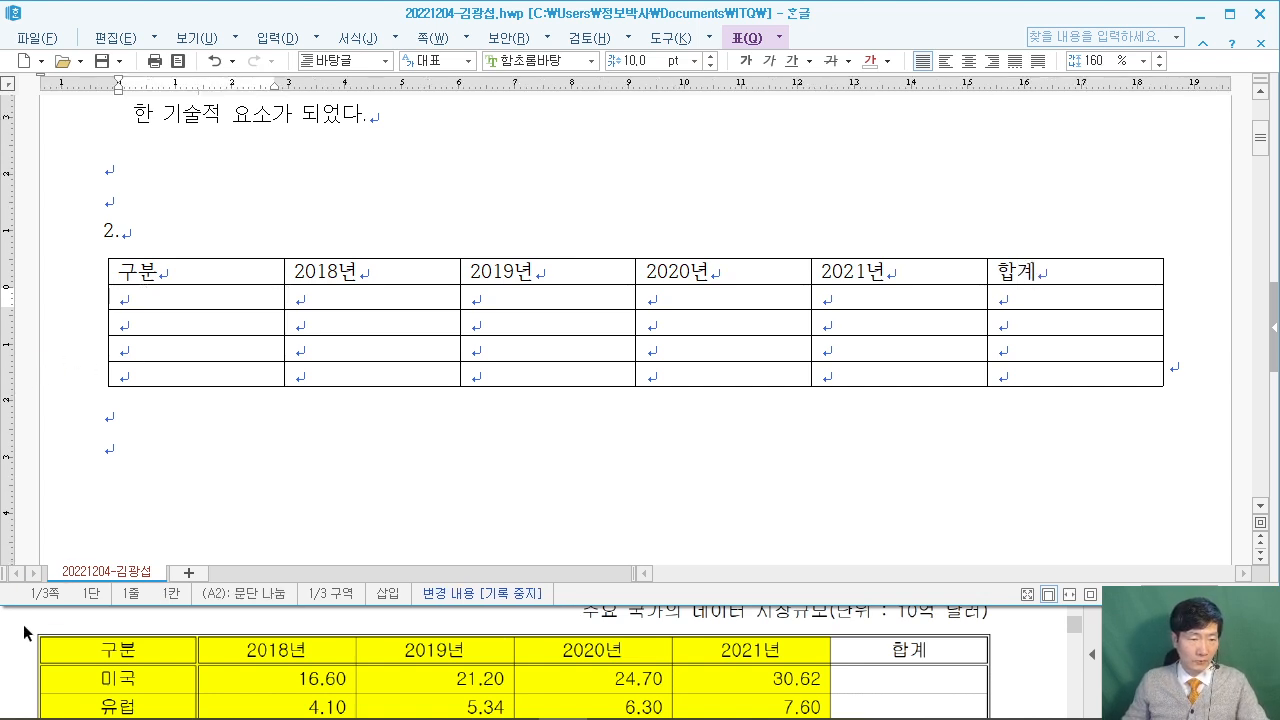
Enter 미국 with 16.60, 21.20, 24.70 and 30.62 in the second row.
text(미국)
key(Tab)
text(16.60)
key(Tab)
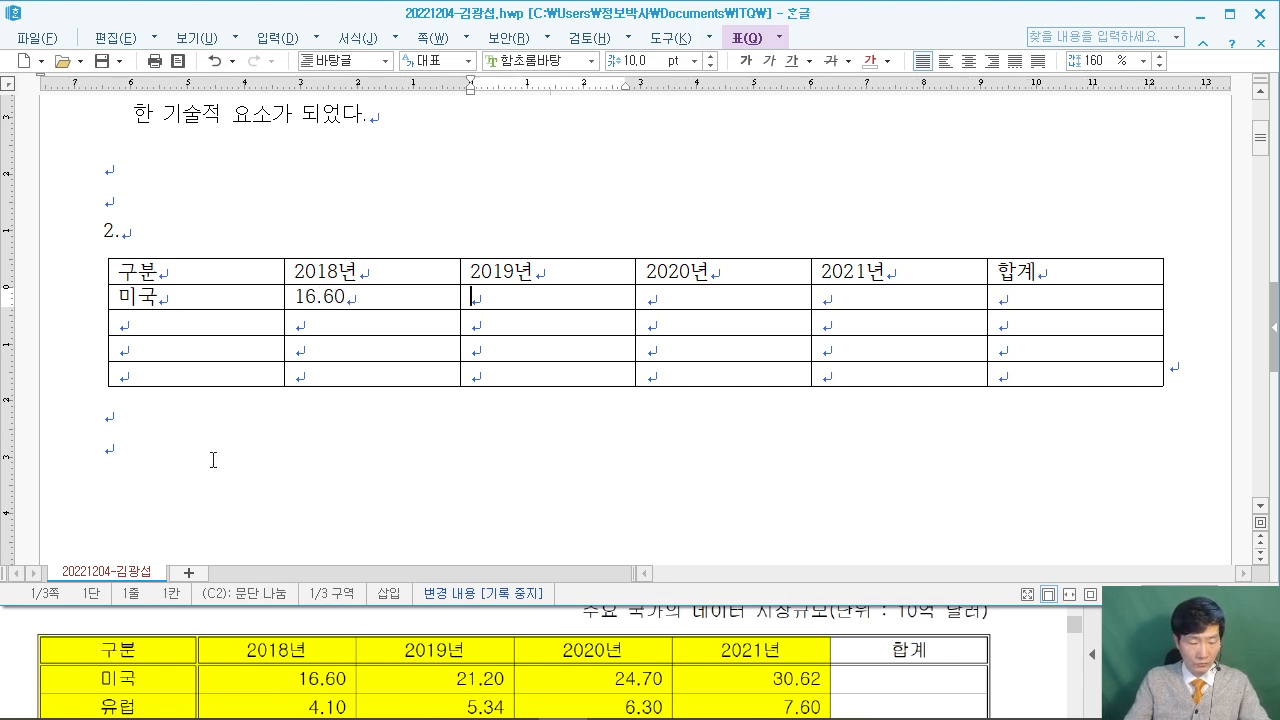
text(21.20)
key(Tab)
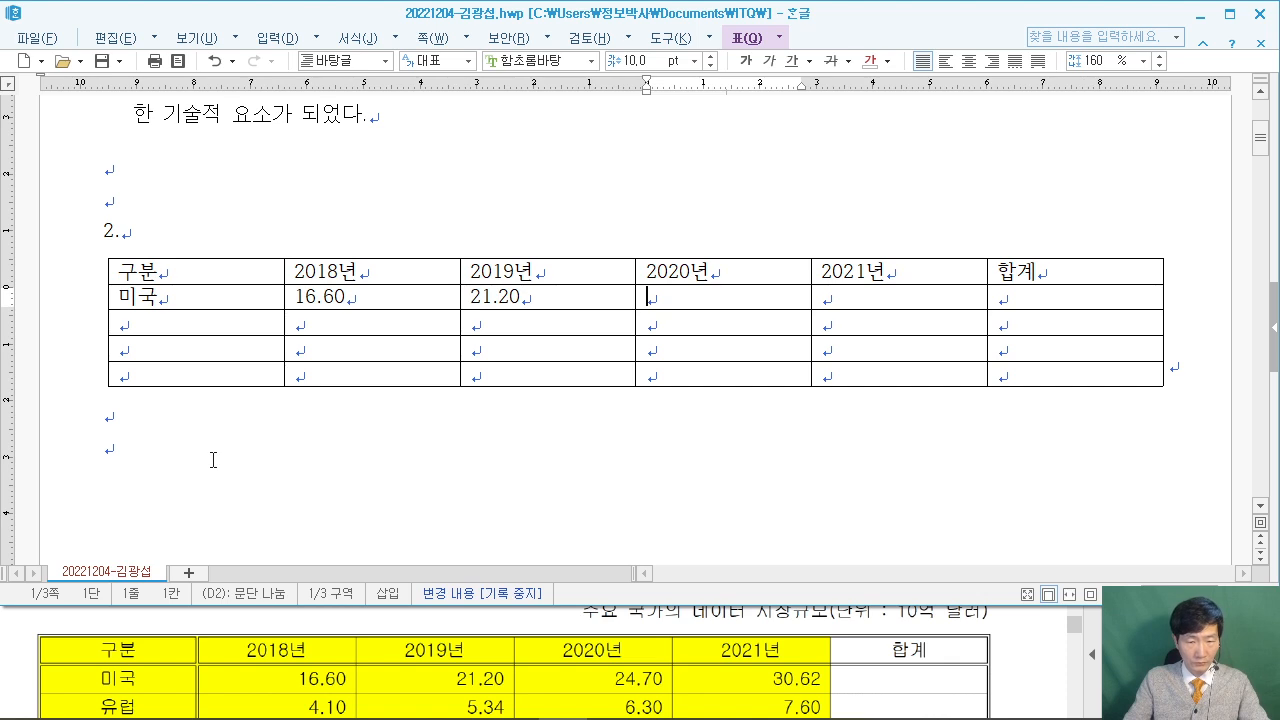
text(24.70)
key(Tab)
text(30.62)
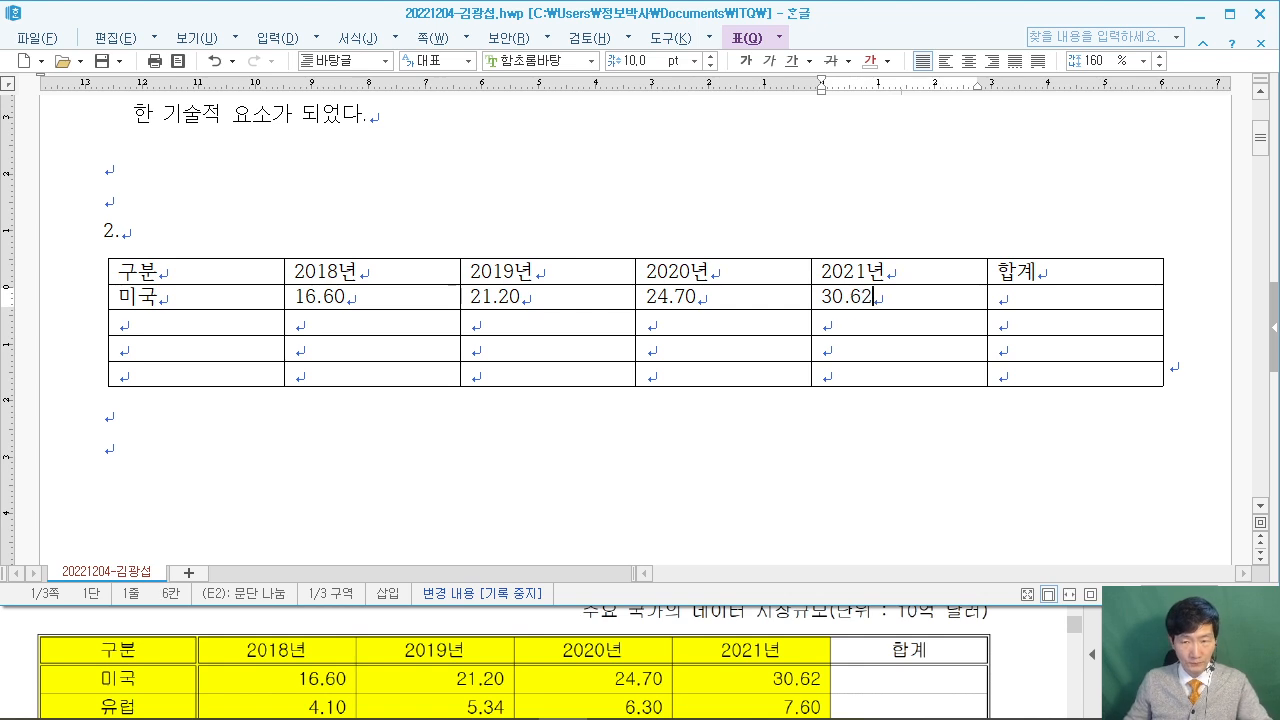
Enter the 유럽 row: 4.10, 5.34, 6.30 and 7.60, correcting the mistyped 5.35.
click(1058, 687)
scroll(1040, 686, down, 2)
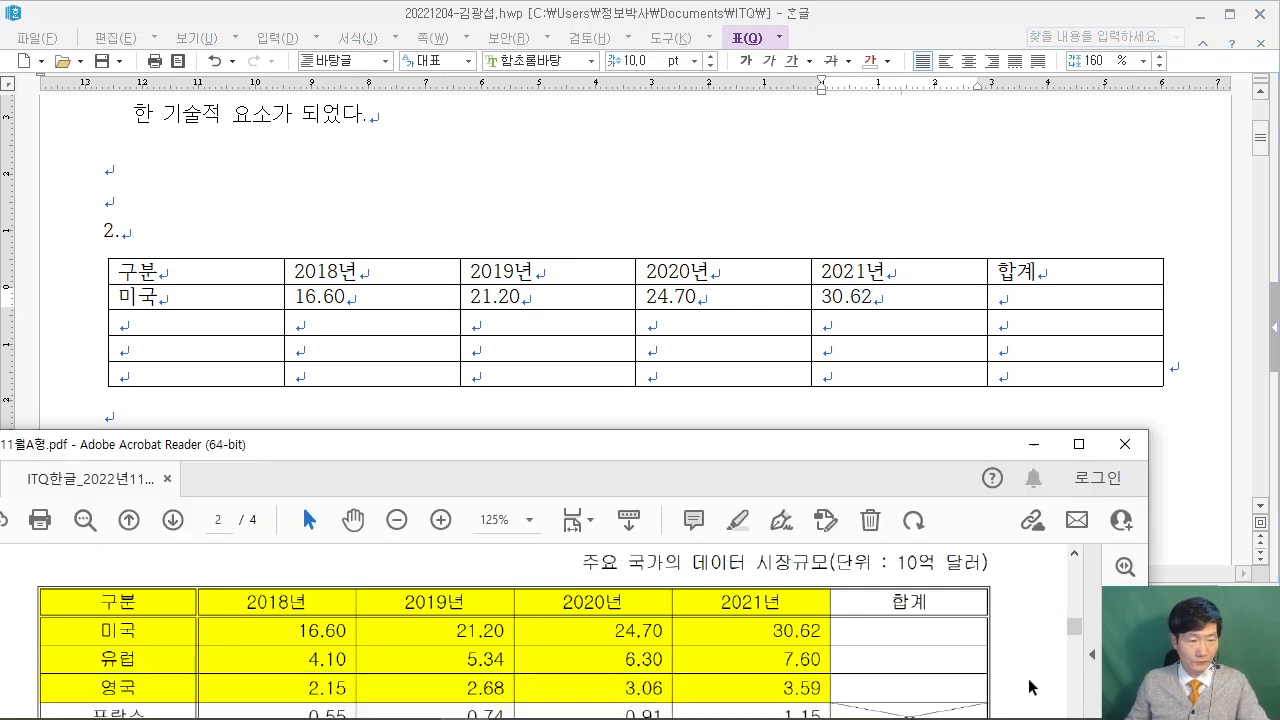
click(173, 314)
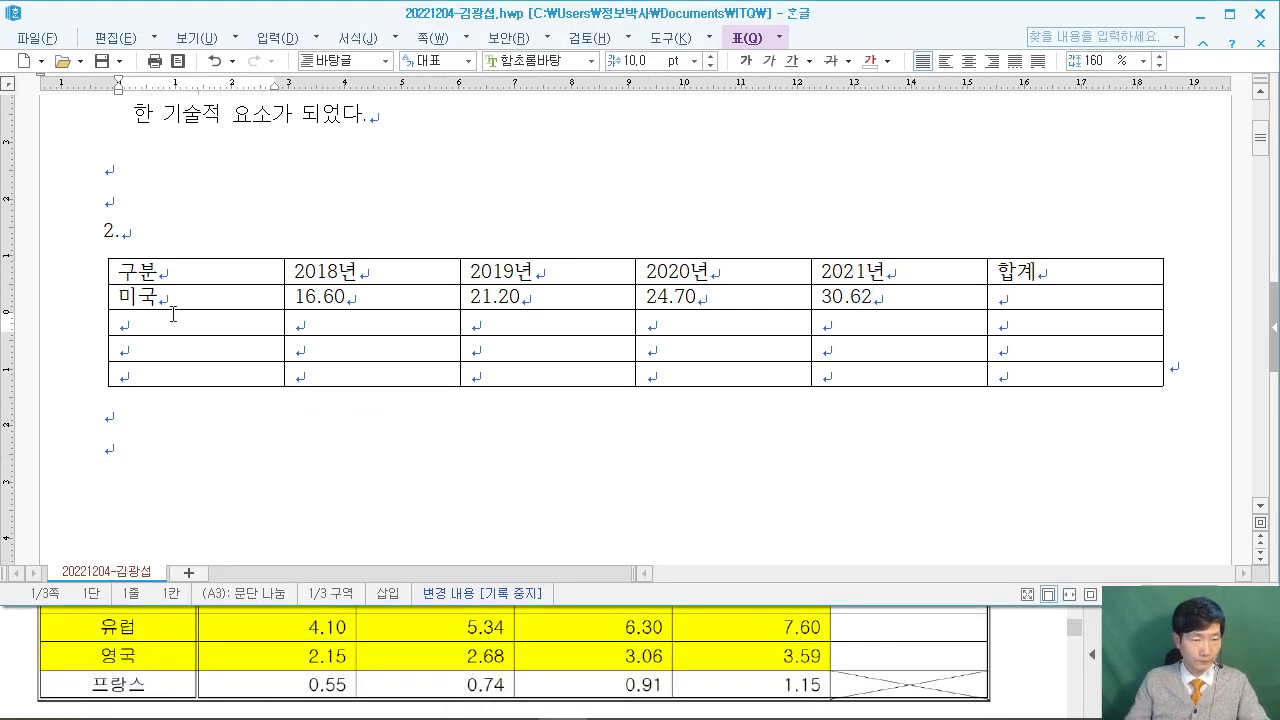
text(유럽)
key(Tab)
text(4.10)
key(Tab)
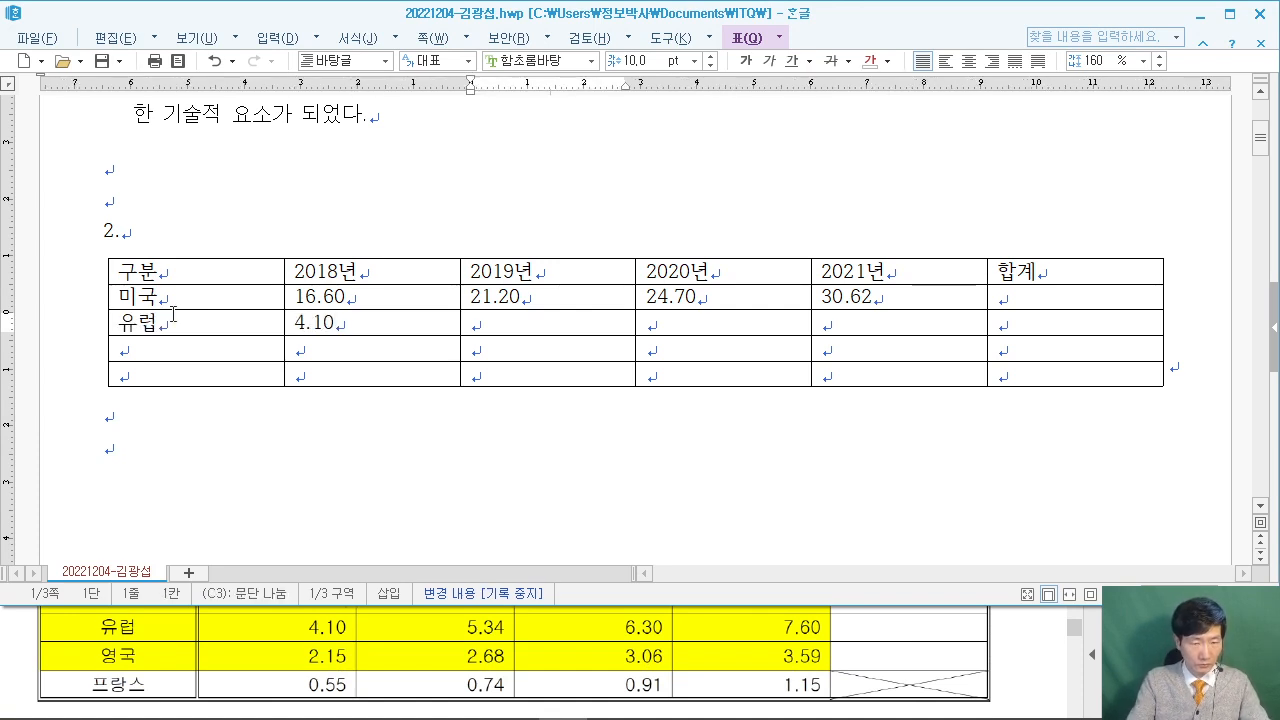
text(5.35)
key(Tab)
key(shift+Tab)
key(BackSpace)
text(4)
key(Tab)
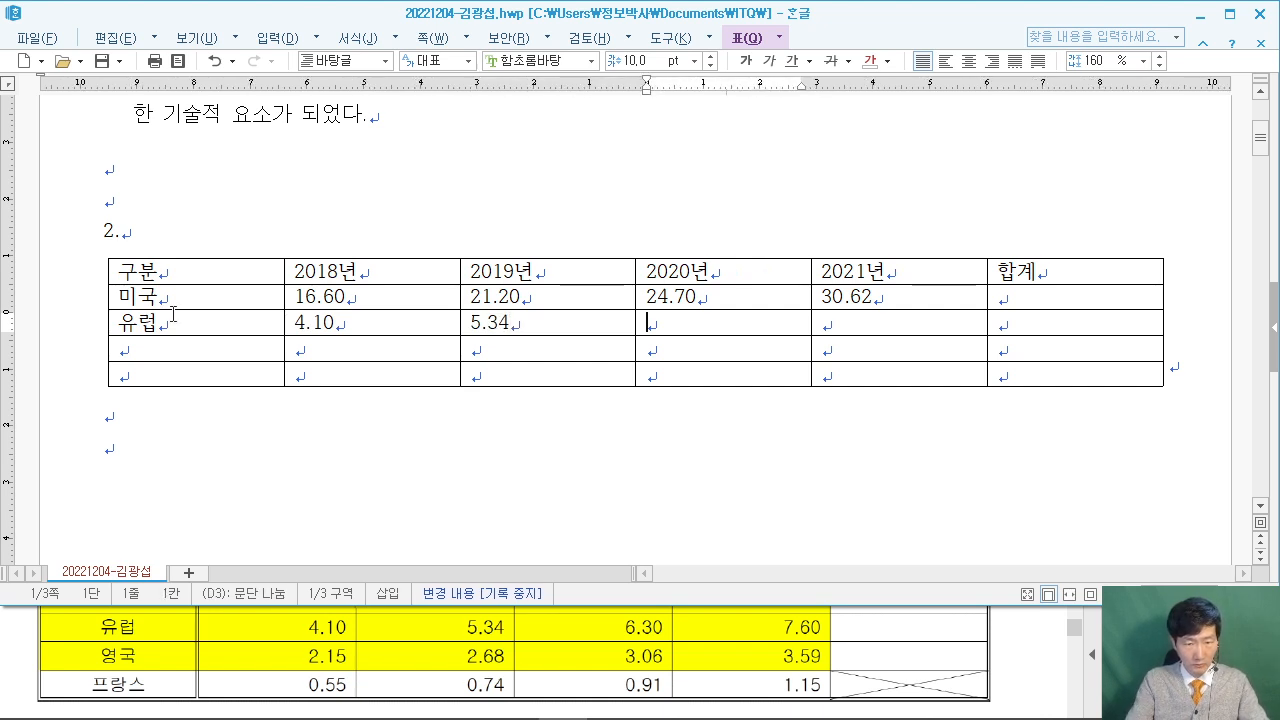
text(6.30)
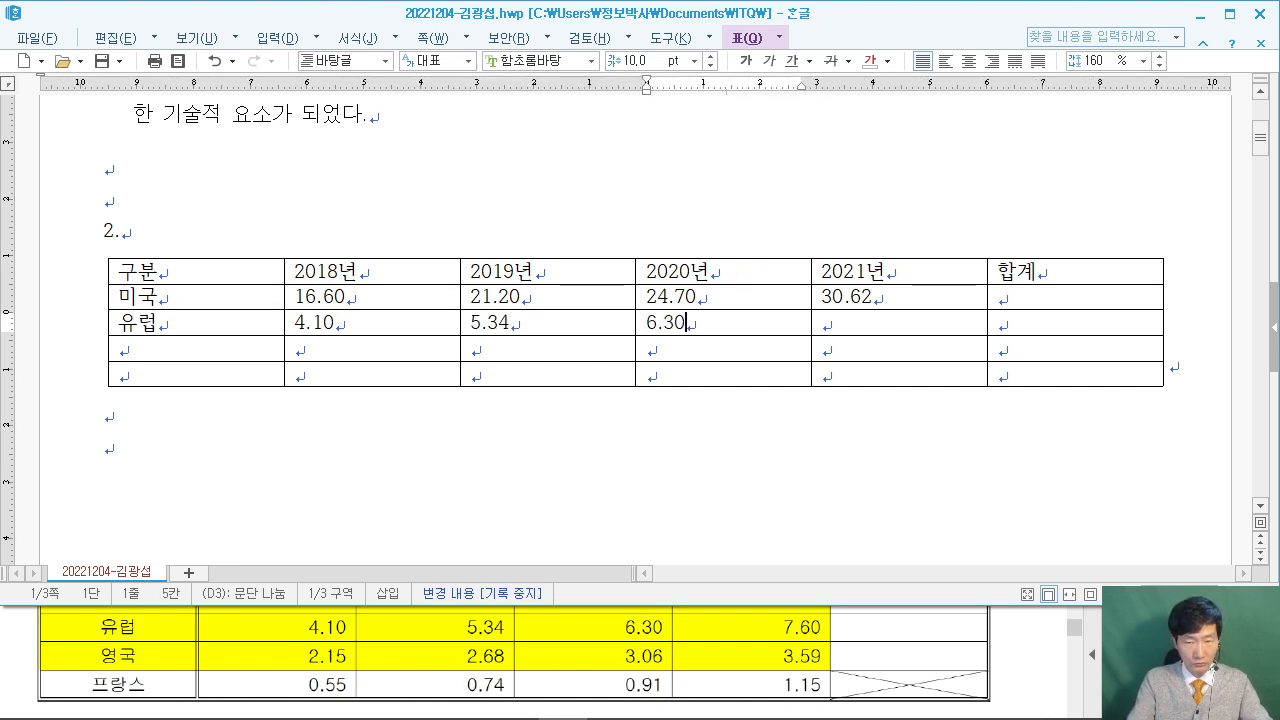
key(Tab)
text(7.60)
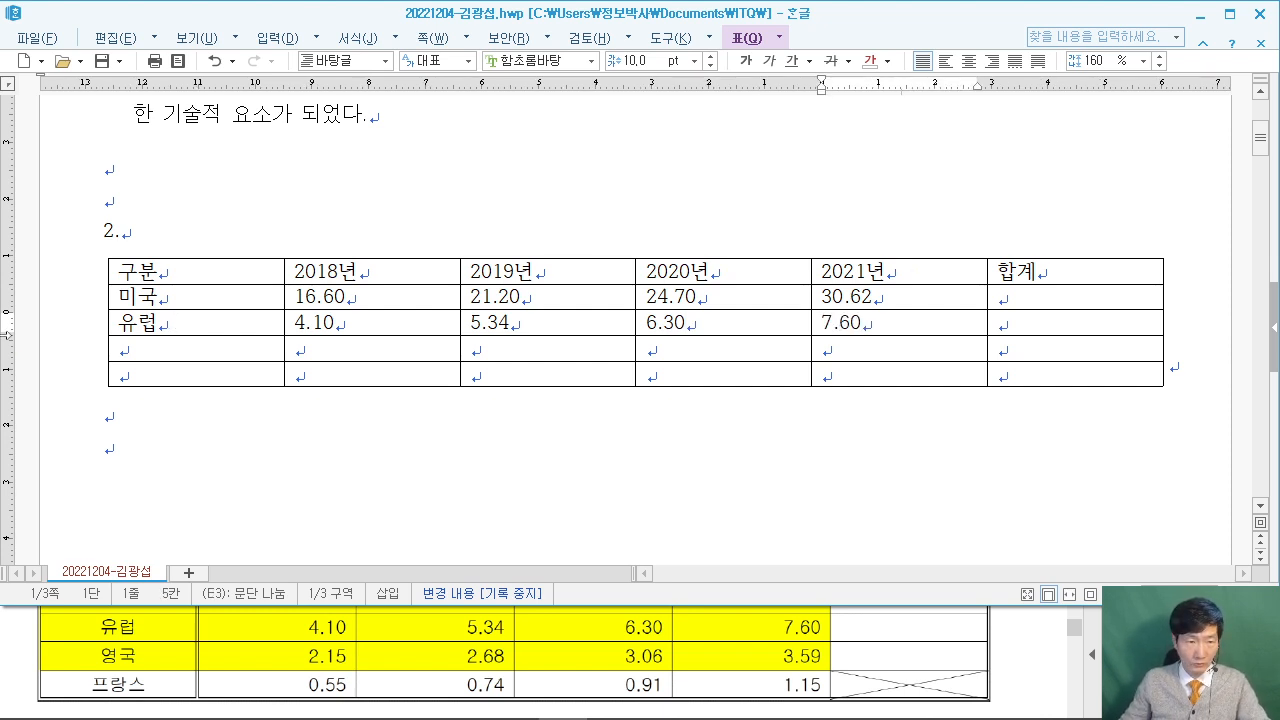
Enter the 영국 row with 2.1, 2.68, 3.06 and 3.59.
click(143, 357)
text(영국)
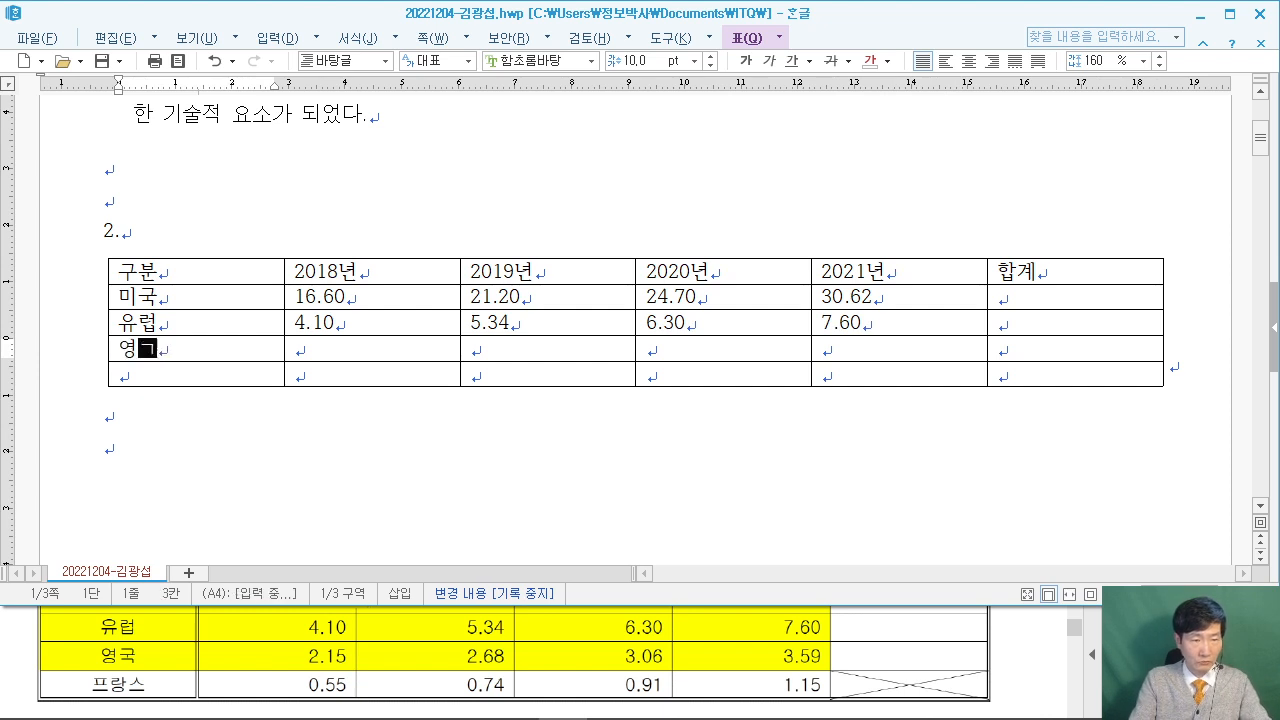
key(Tab)
text(2.1)
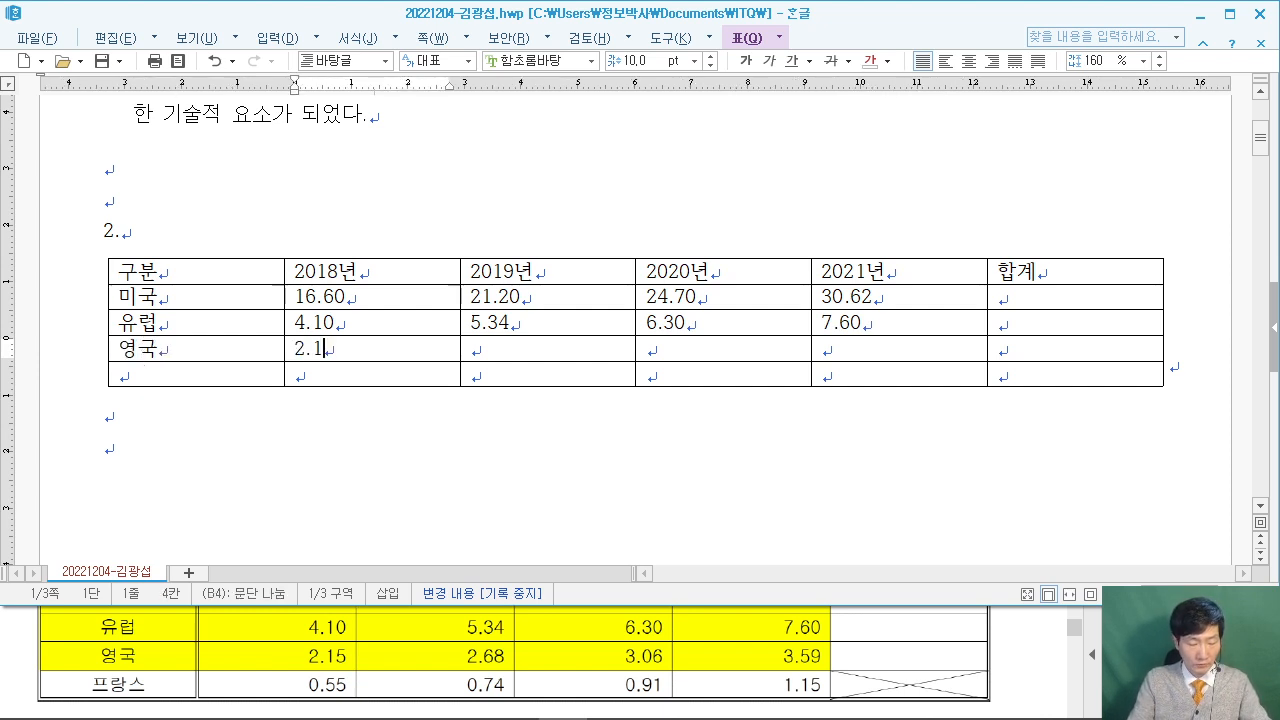
key(Tab)
text(2.)
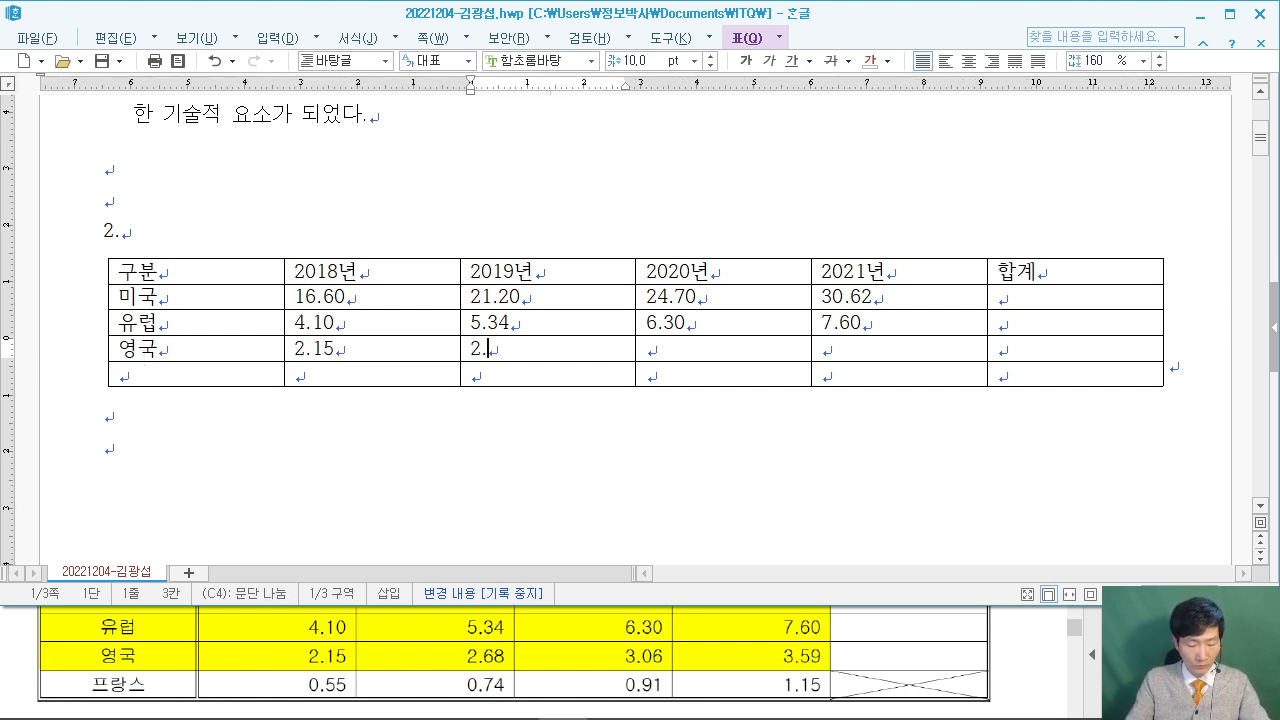
text(68)
key(Tab)
text(3.06)
key(Tab)
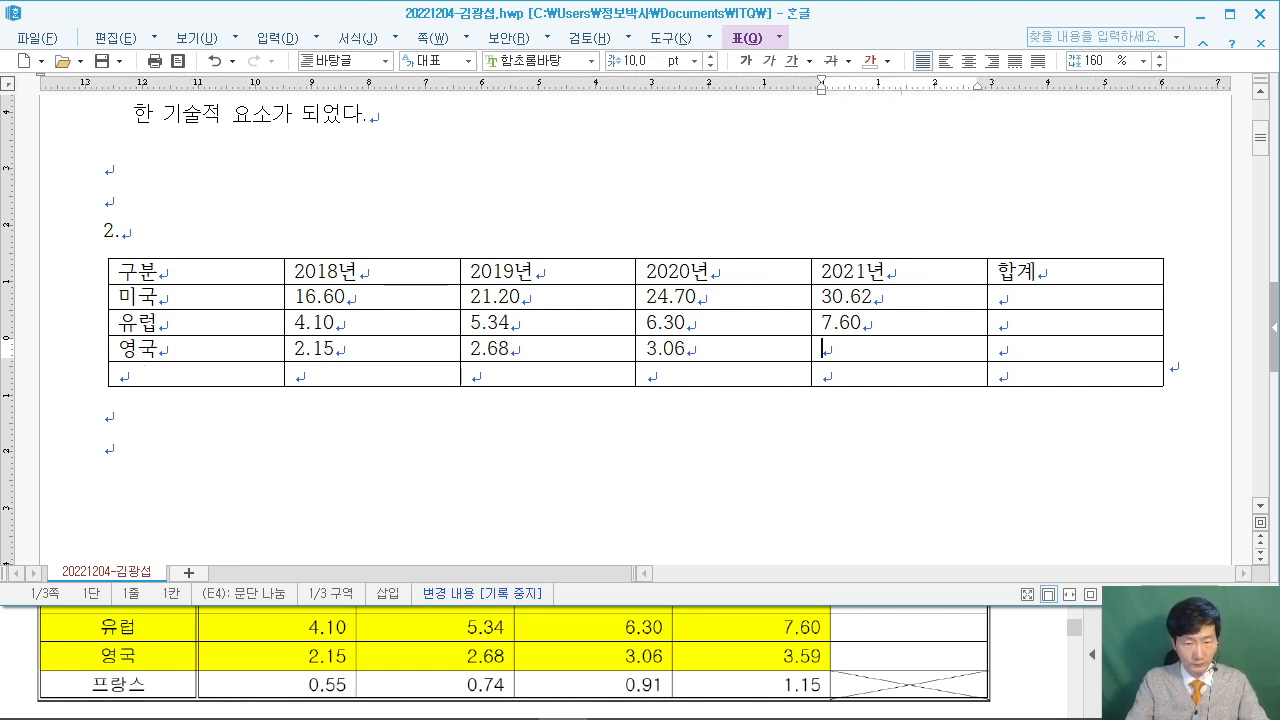
text(3.59)
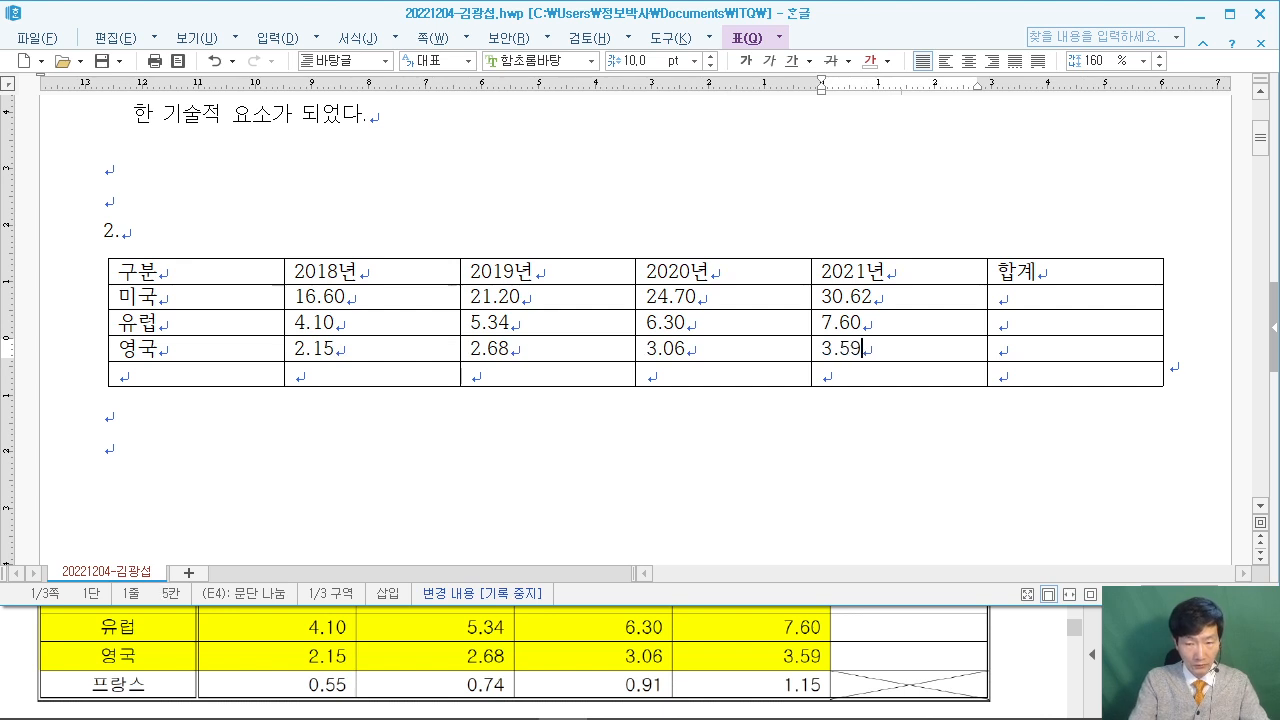
Enter the 프랑스 row with 0.55, 0.74, 0.91 and 1.15.
click(222, 378)
text(프랑스)
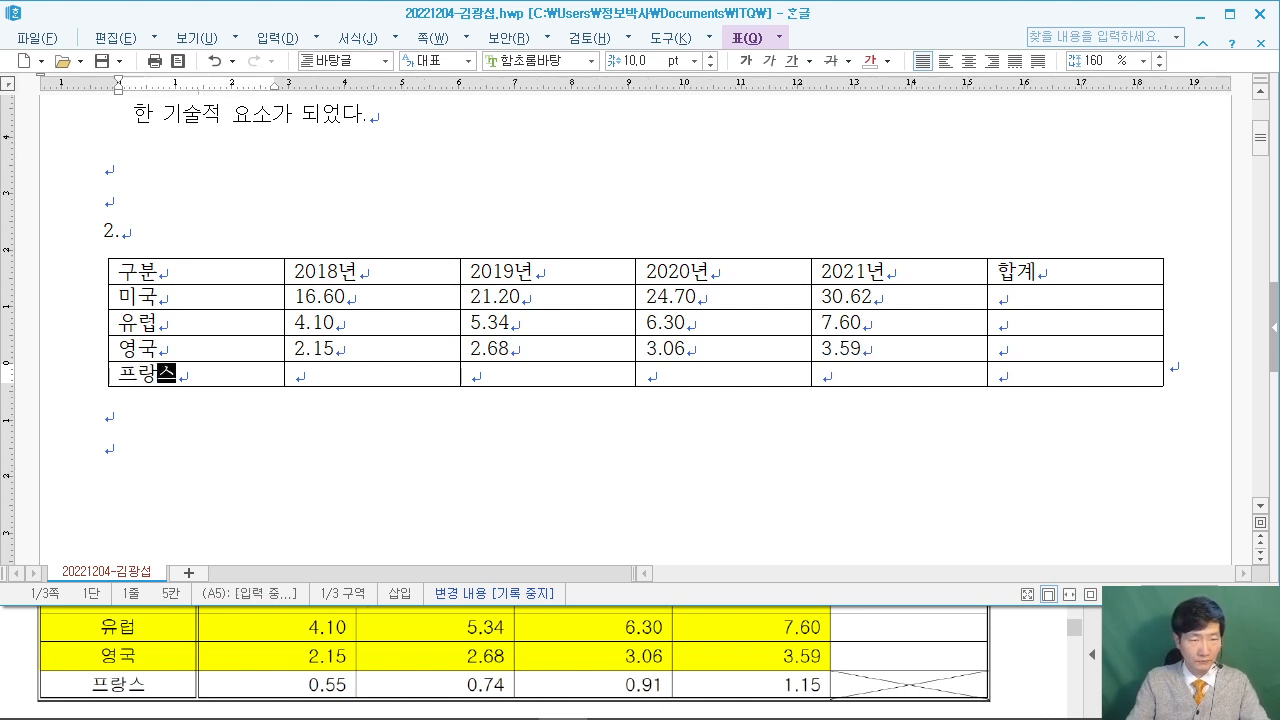
key(Tab)
text(0.55)
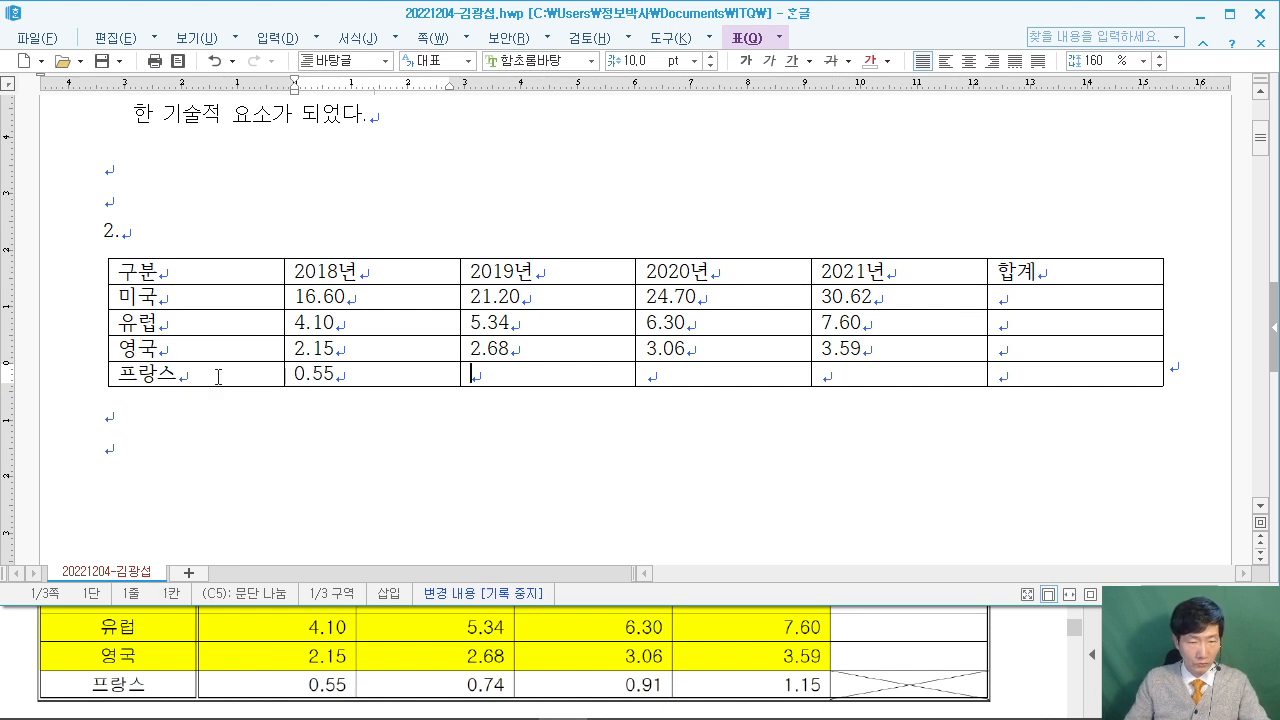
key(Tab)
text(0.74)
key(Tab)
text(0)
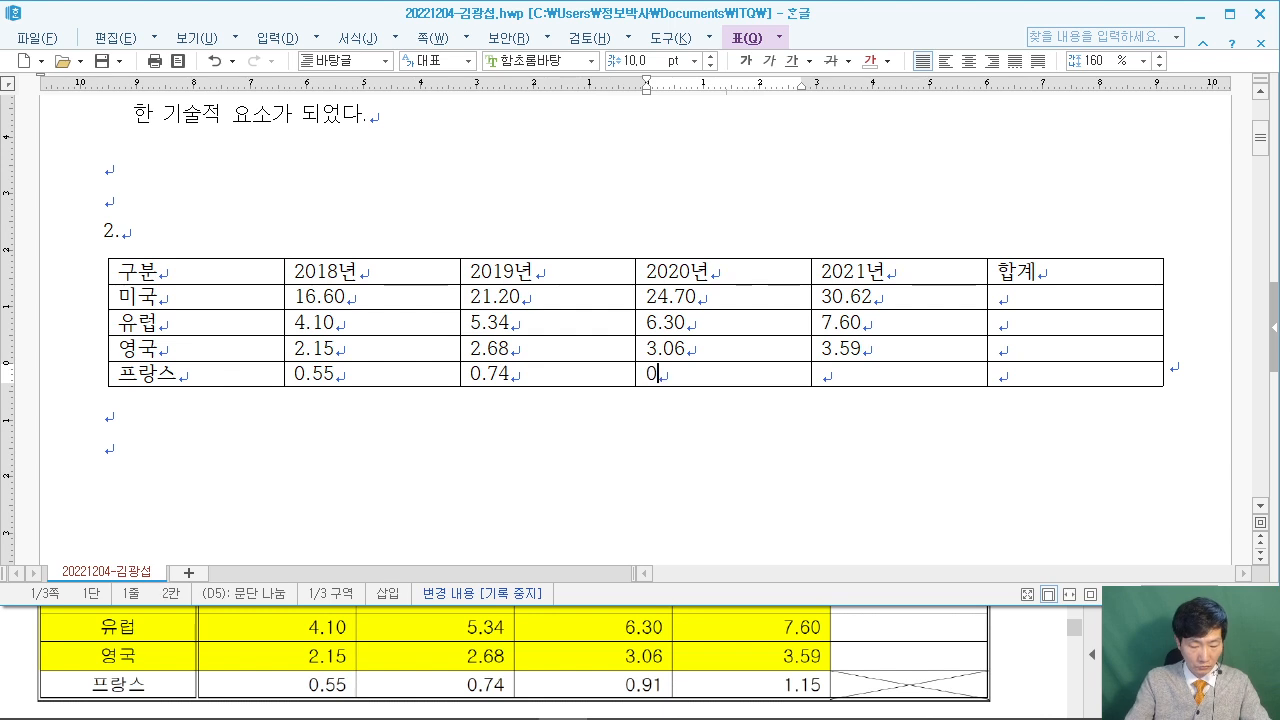
text(.91)
key(Tab)
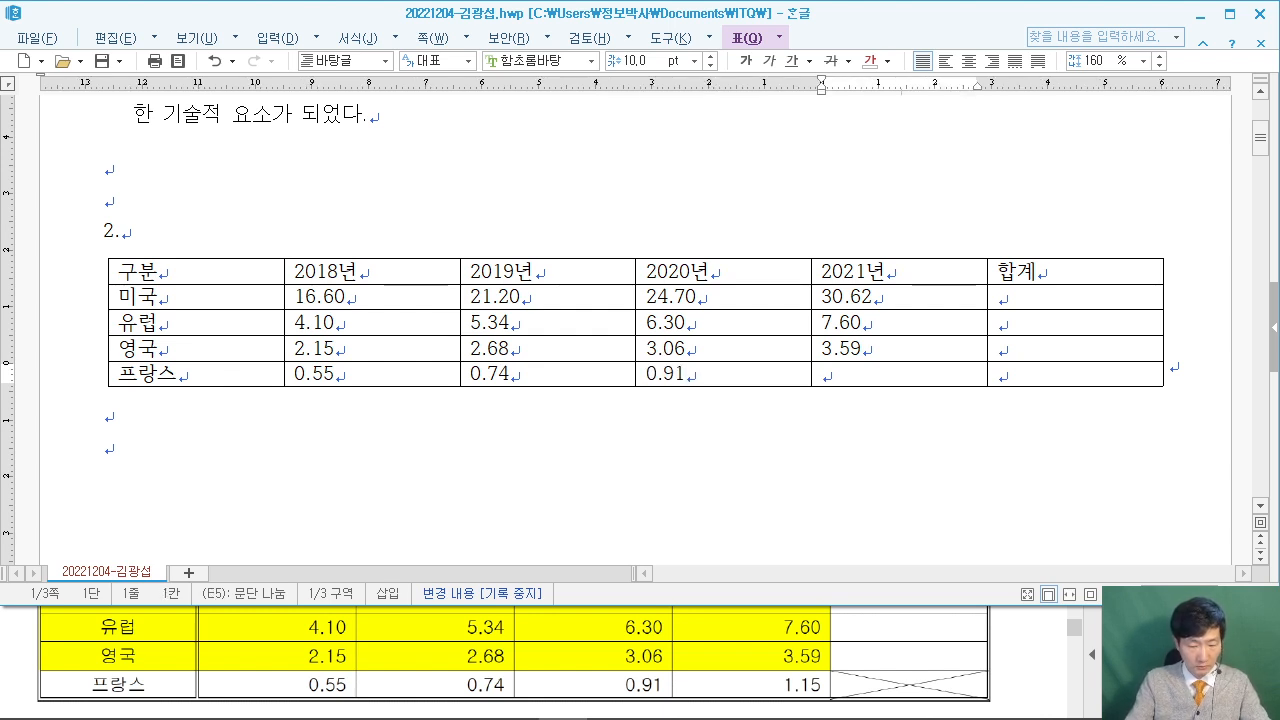
text(1.15)
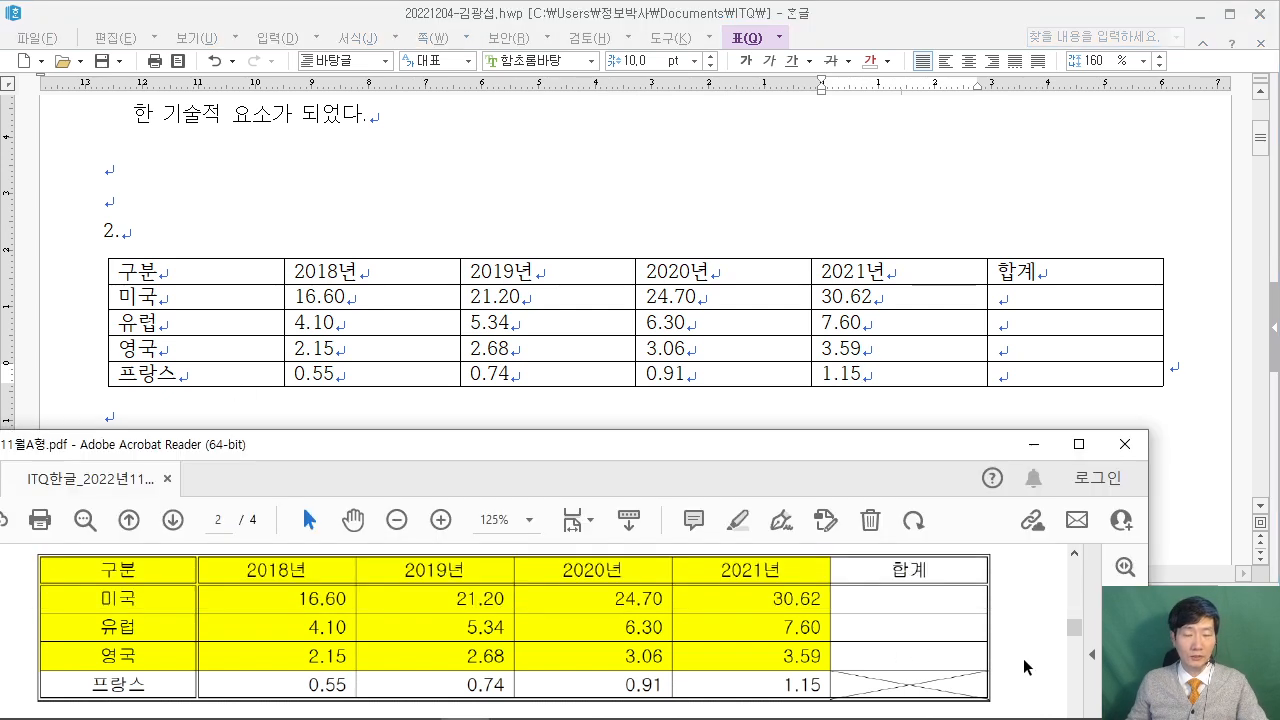
Check the line-style condition in the exam PDF, then block-select every table cell from 구분 to 프랑스 1.15.
scroll(1023, 658, up, 1)
scroll(1020, 657, up, 1)
scroll(1020, 657, up, 2)
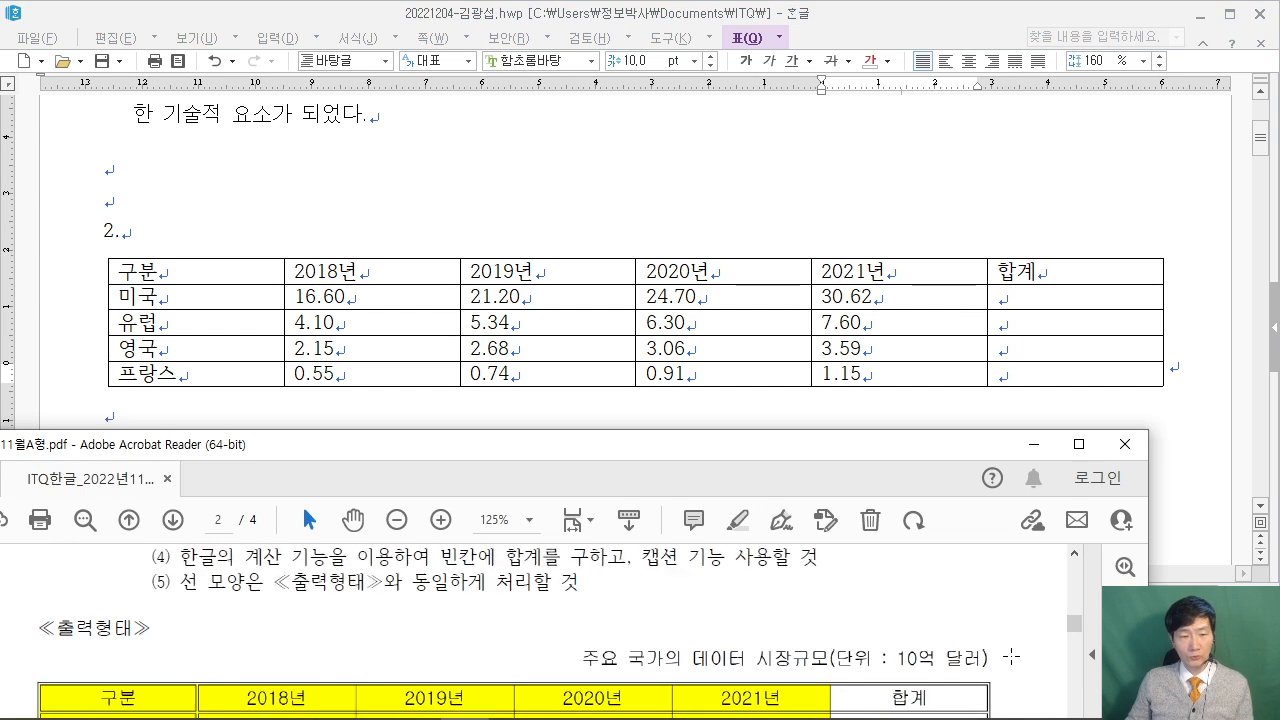
drag(188, 614, 580, 614)
click(588, 621)
click(211, 274)
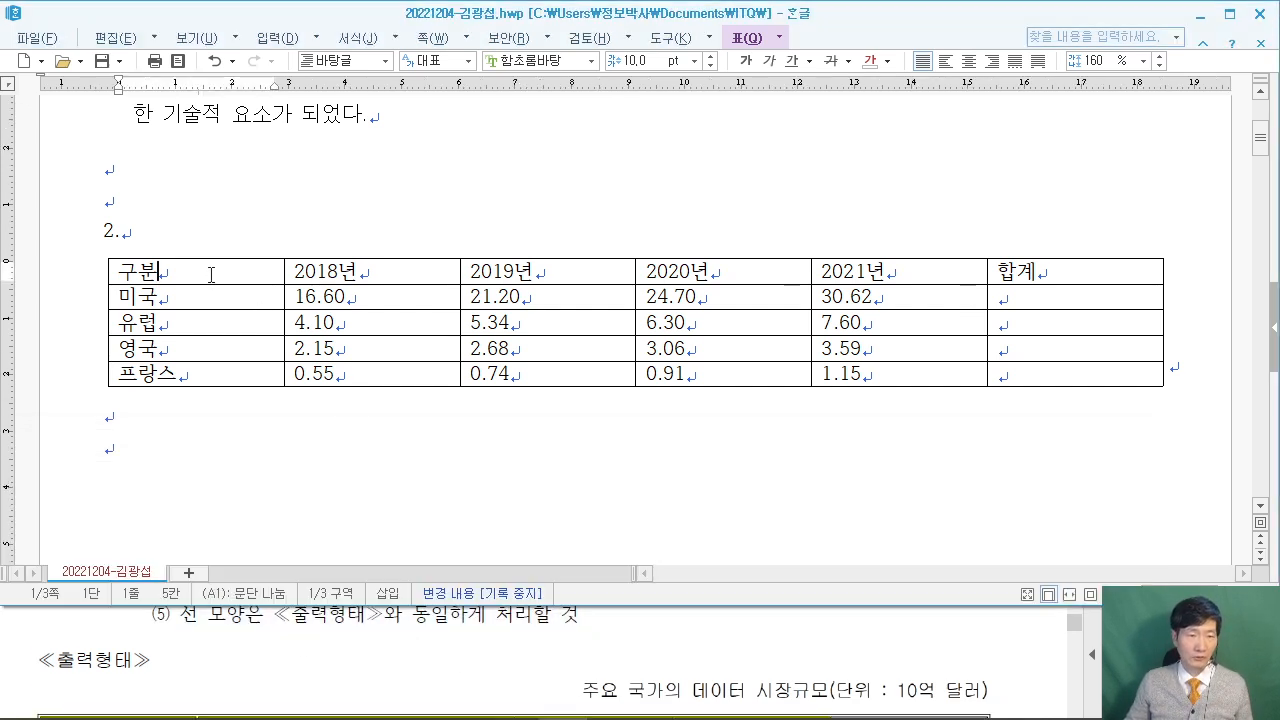
drag(337, 268, 1075, 373)
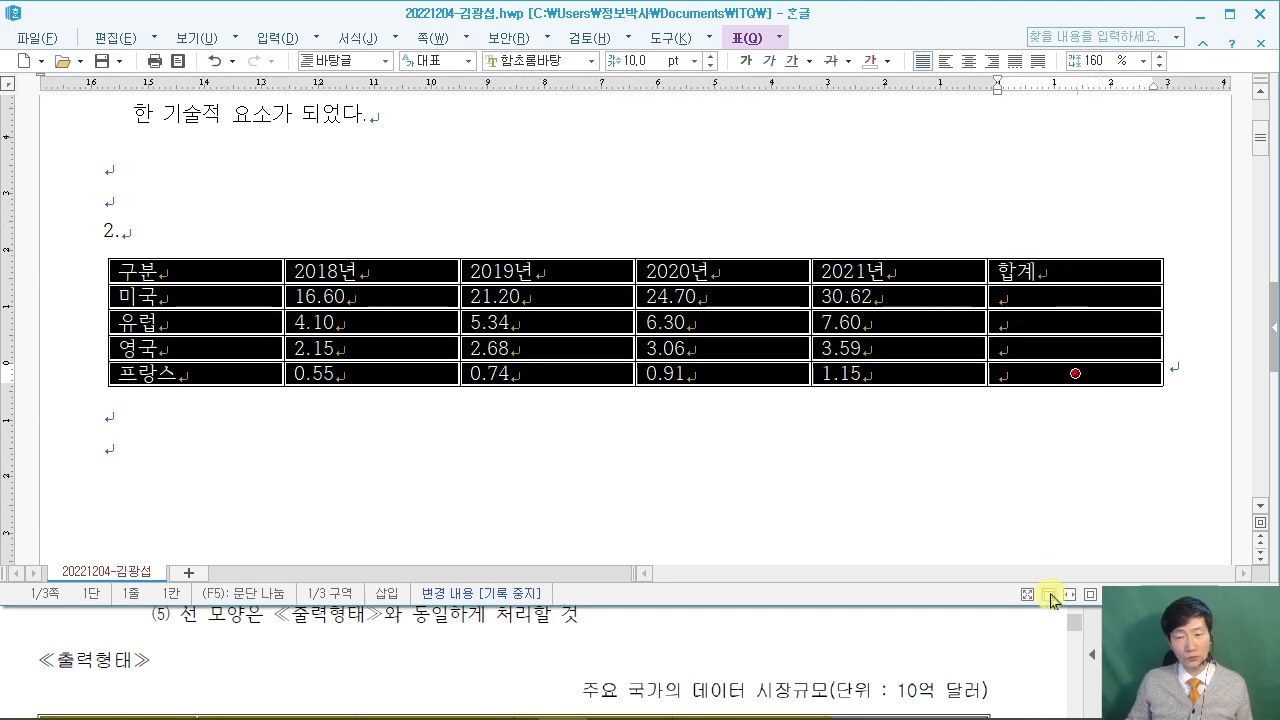
click(1024, 646)
scroll(1024, 646, down, 4)
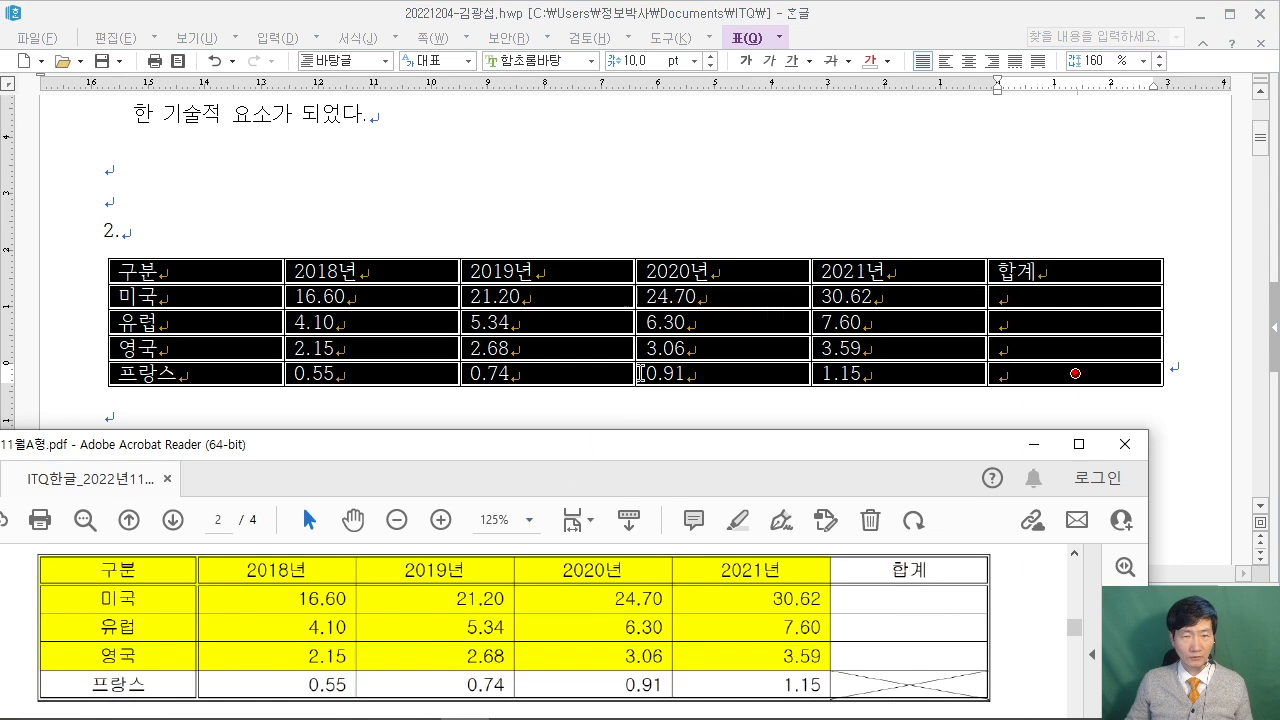
click(895, 24)
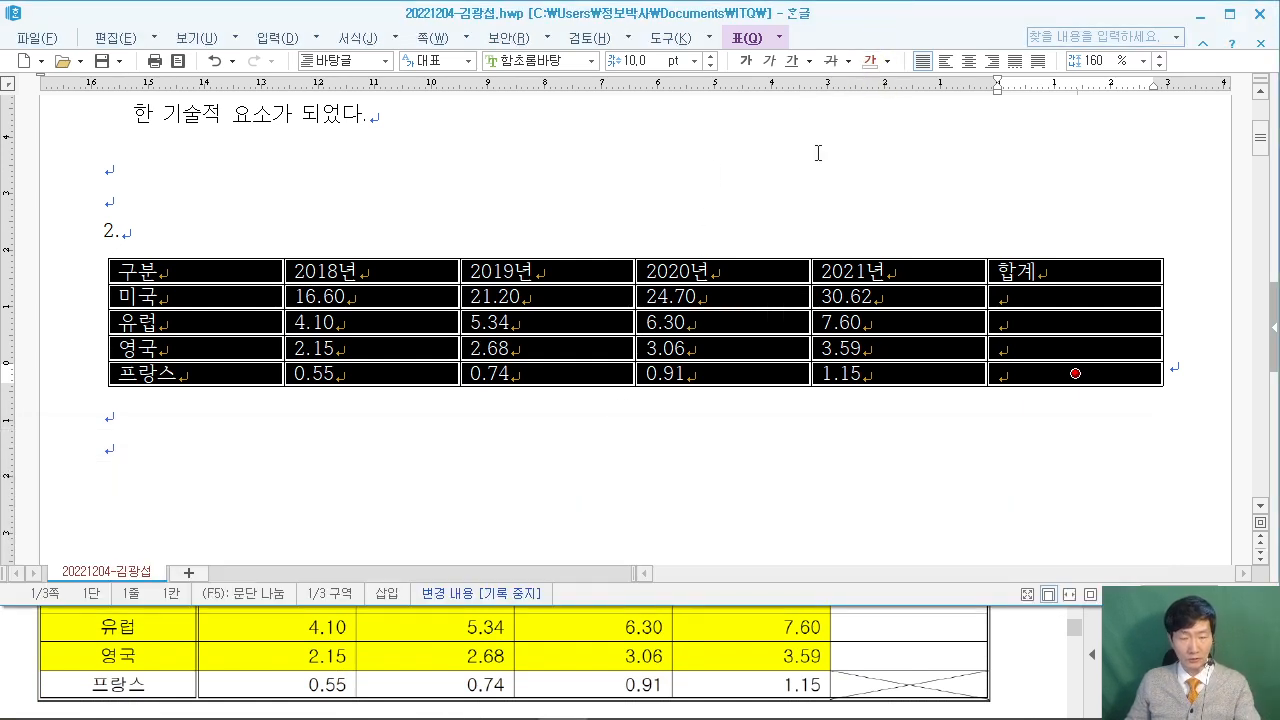
Apply a 0.5 mm double line to the outside border of the selected table.
key(l)
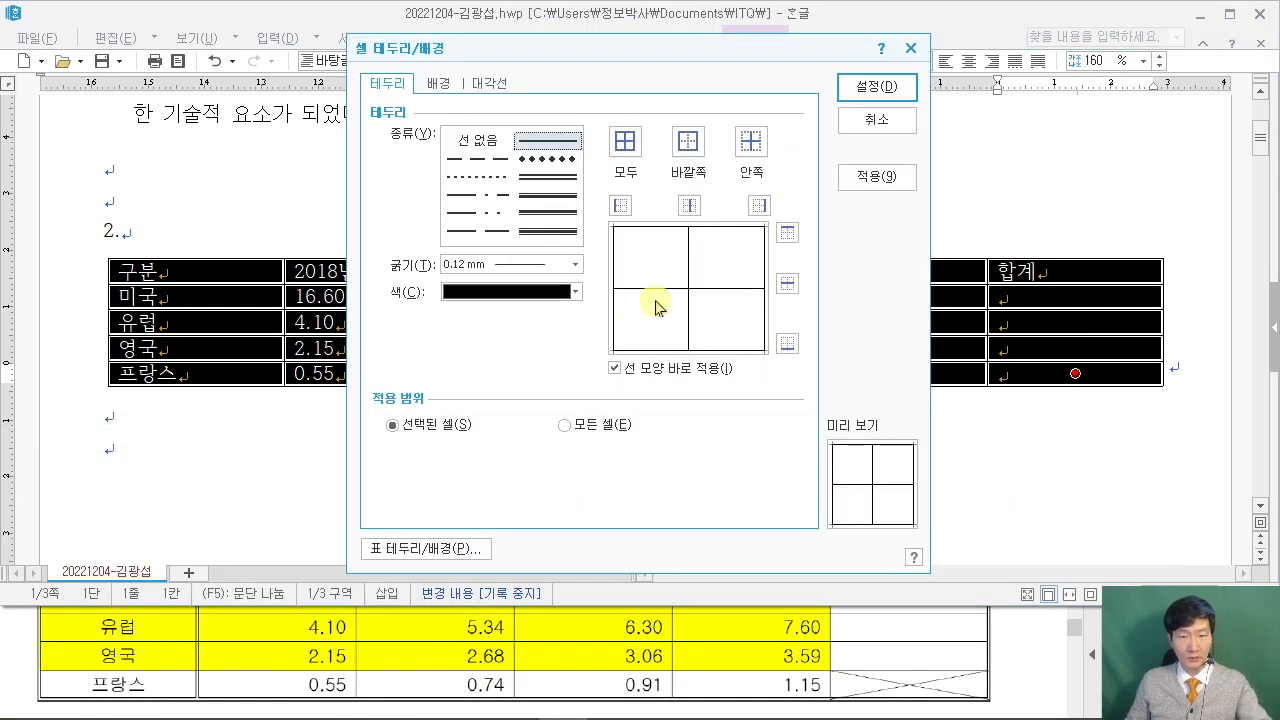
click(556, 182)
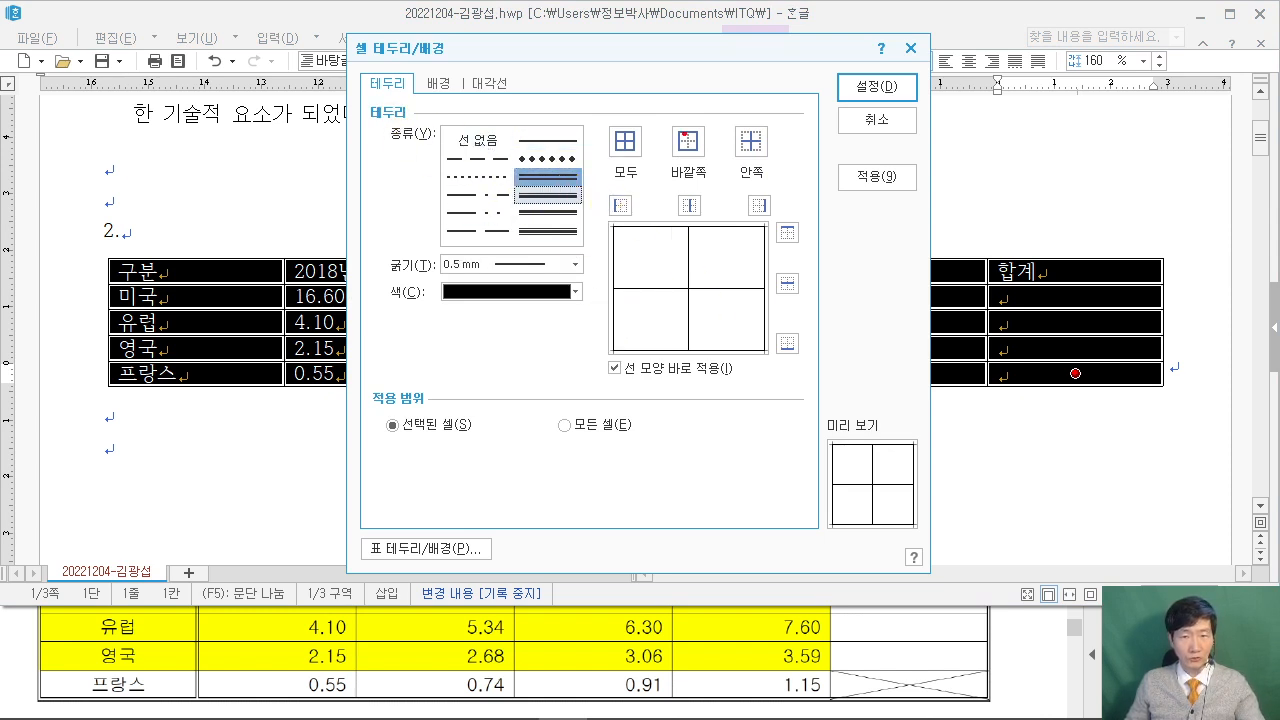
drag(659, 104, 720, 178)
drag(705, 35, 690, 102)
key(Escape)
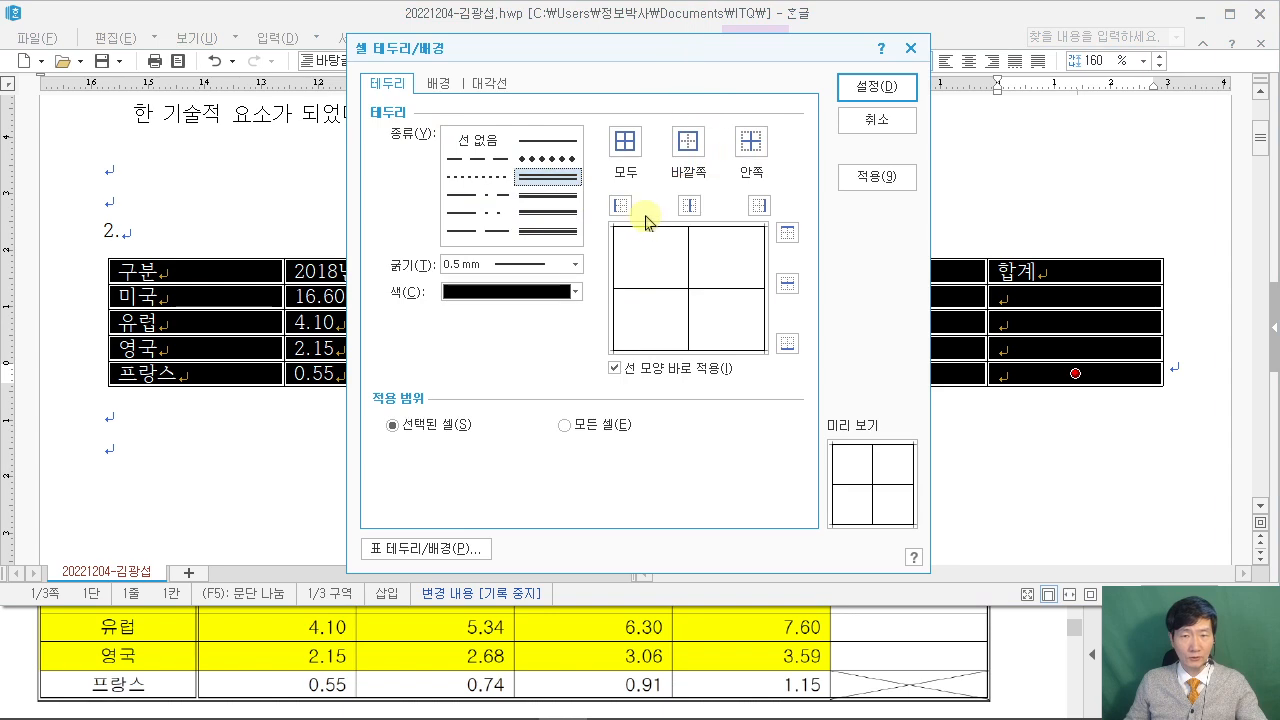
click(687, 148)
click(862, 90)
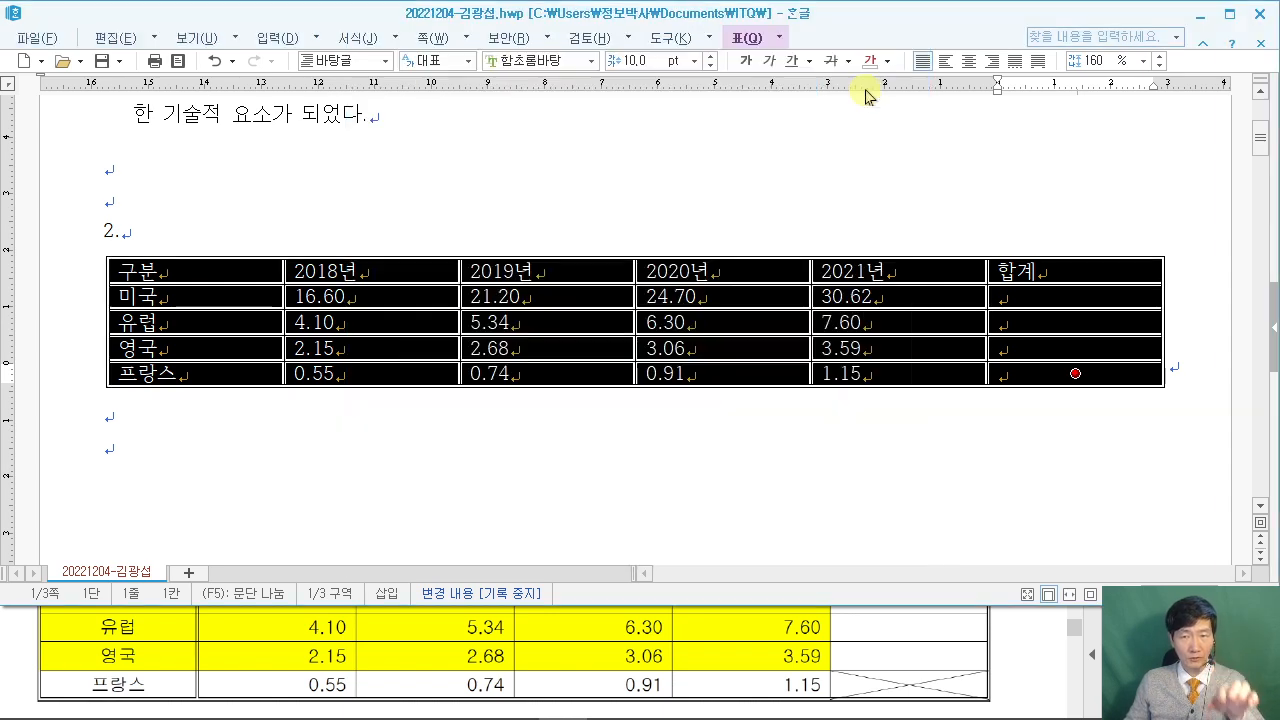
click(1000, 675)
scroll(998, 660, up, 5)
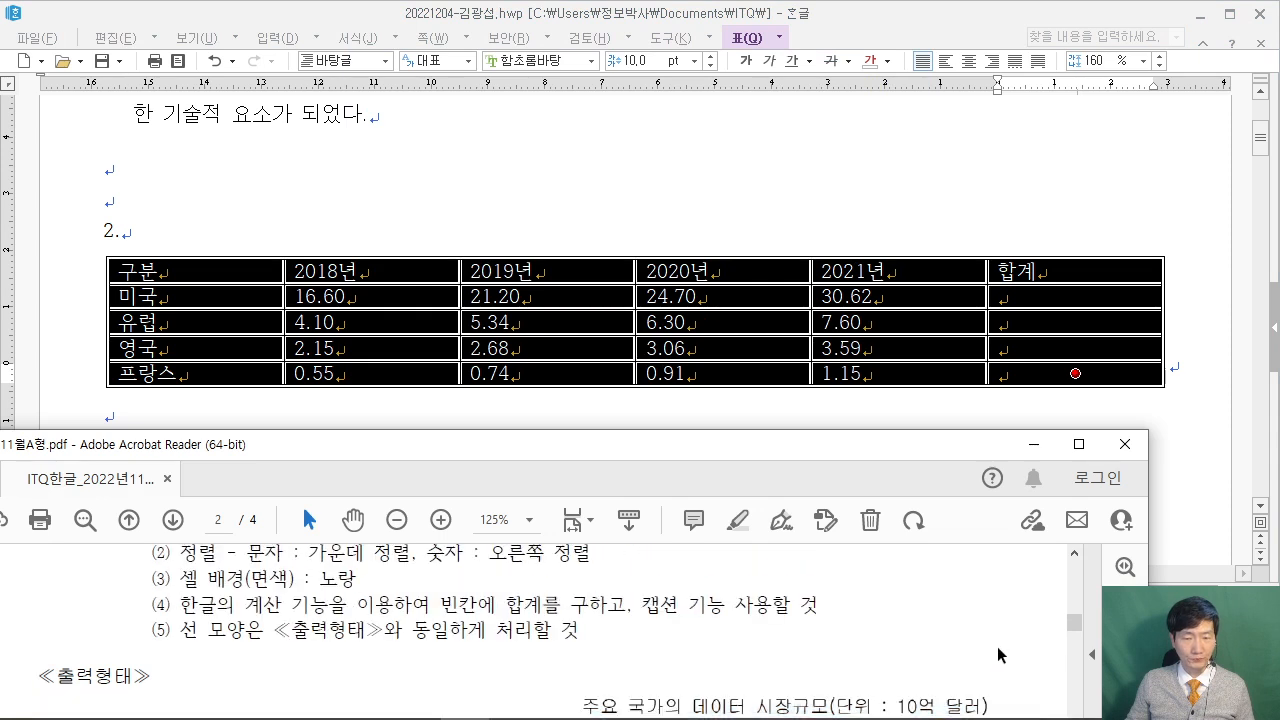
Set the font of the selected table cells to 굴림.
scroll(998, 650, up, 2)
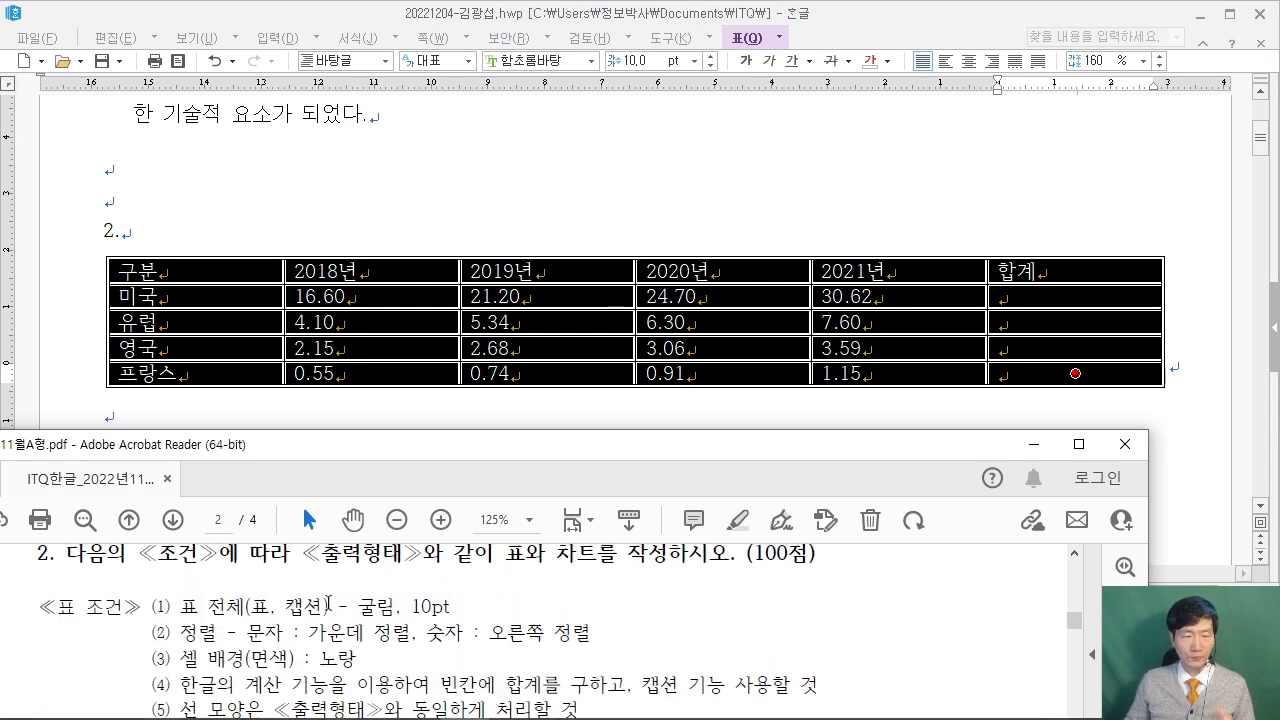
click(550, 61)
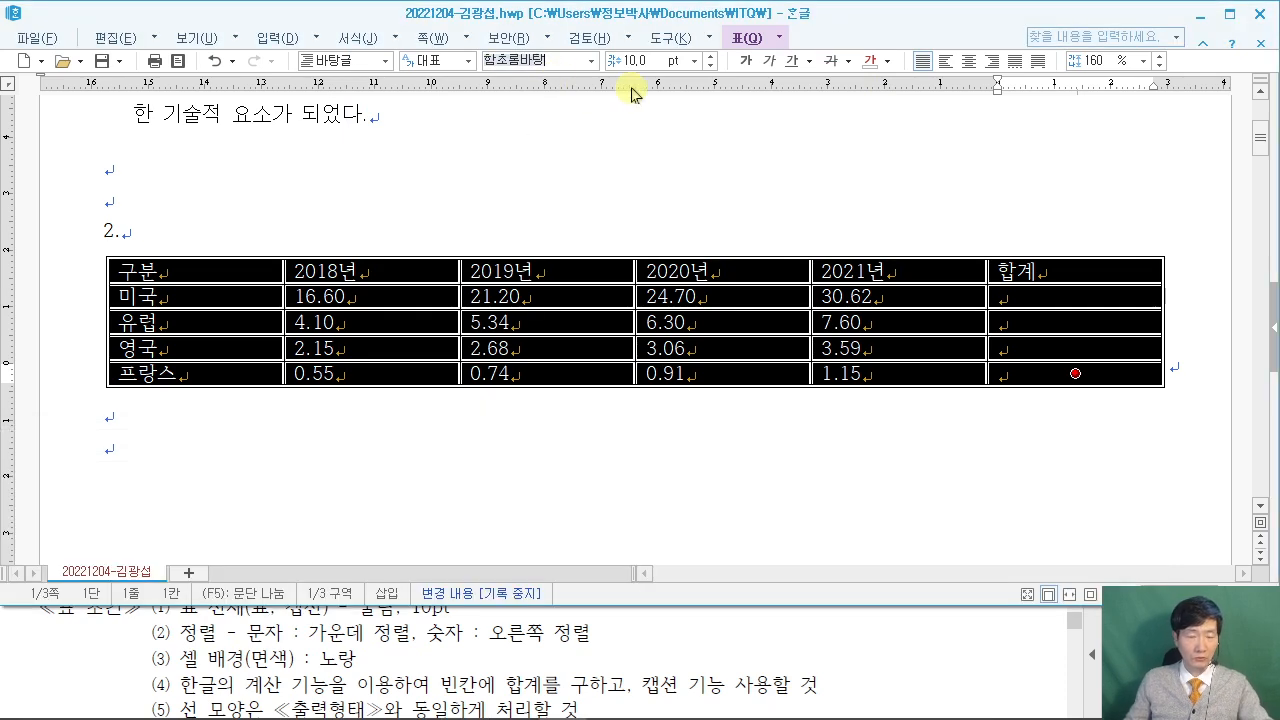
text(굴ㄹ)
key(Return)
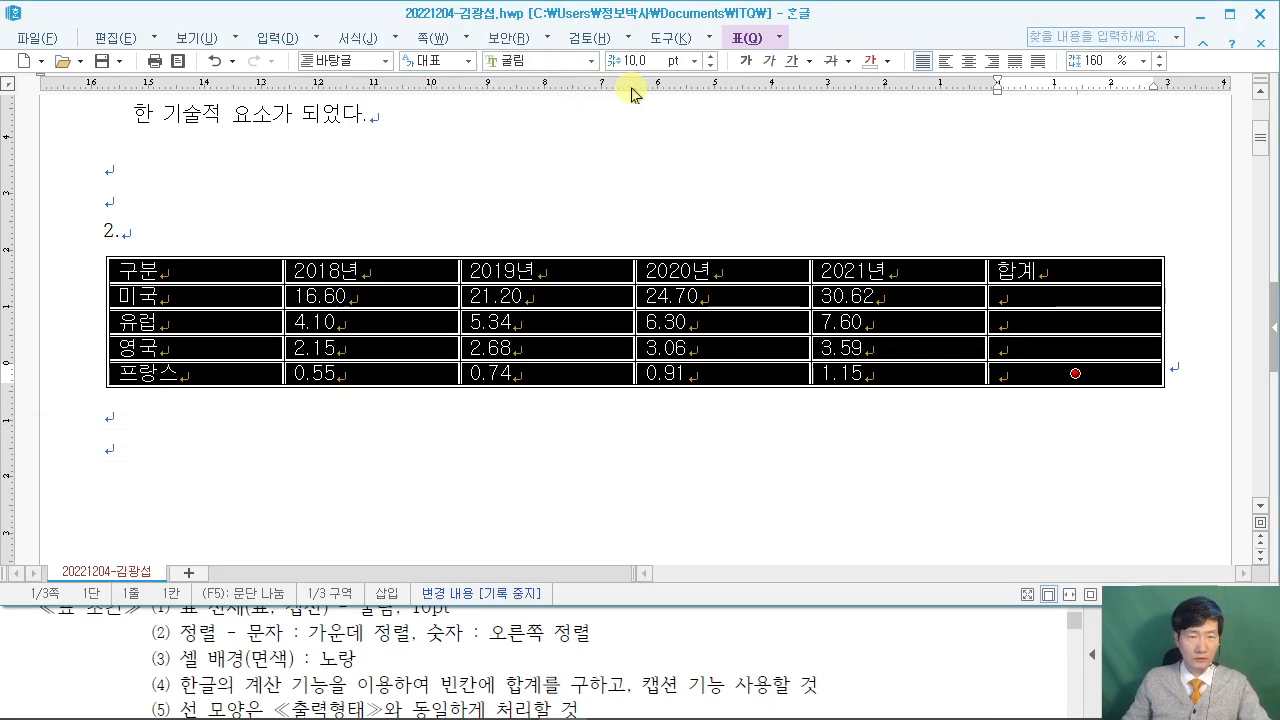
Center-align the text in every table cell.
click(55, 680)
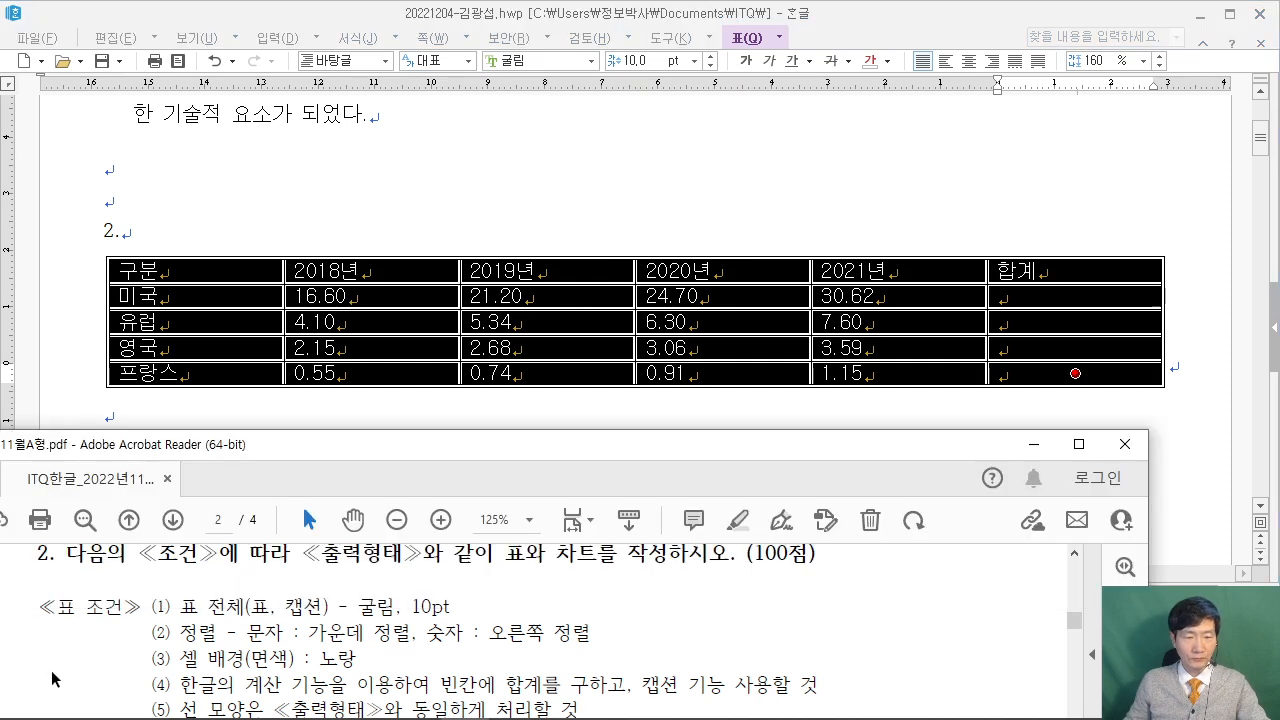
scroll(90, 679, up, 1)
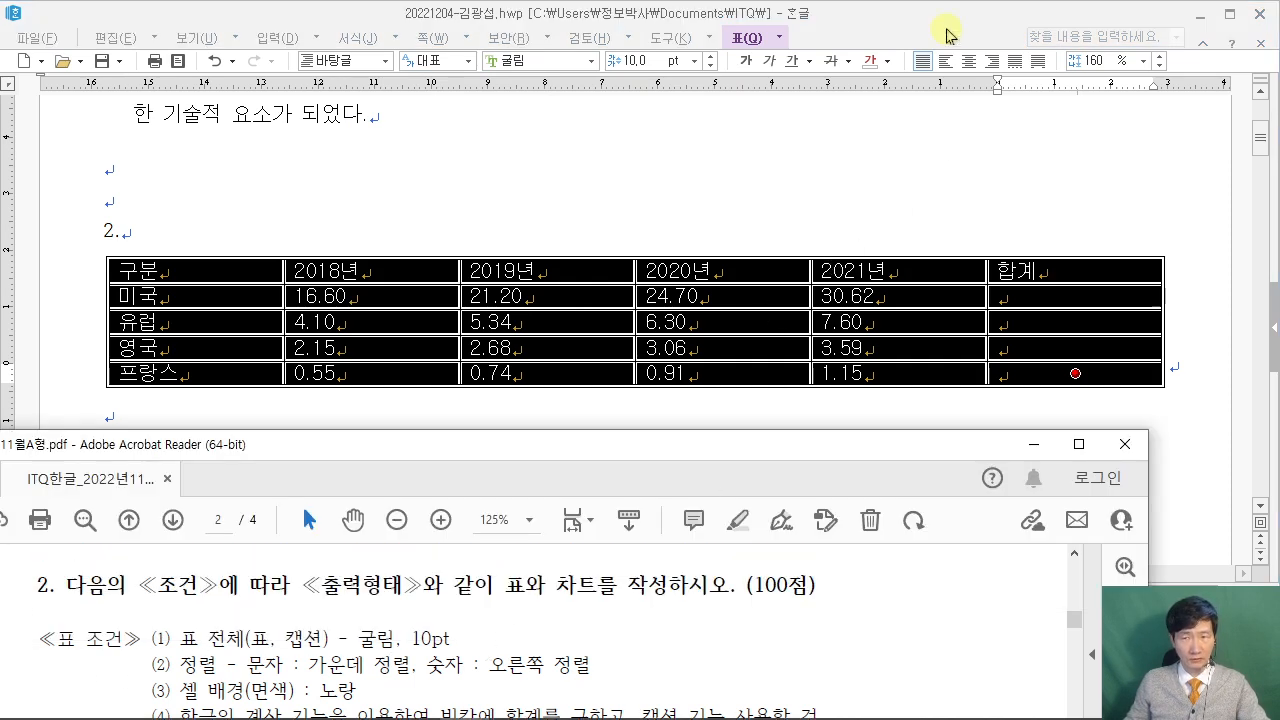
click(955, 64)
click(968, 62)
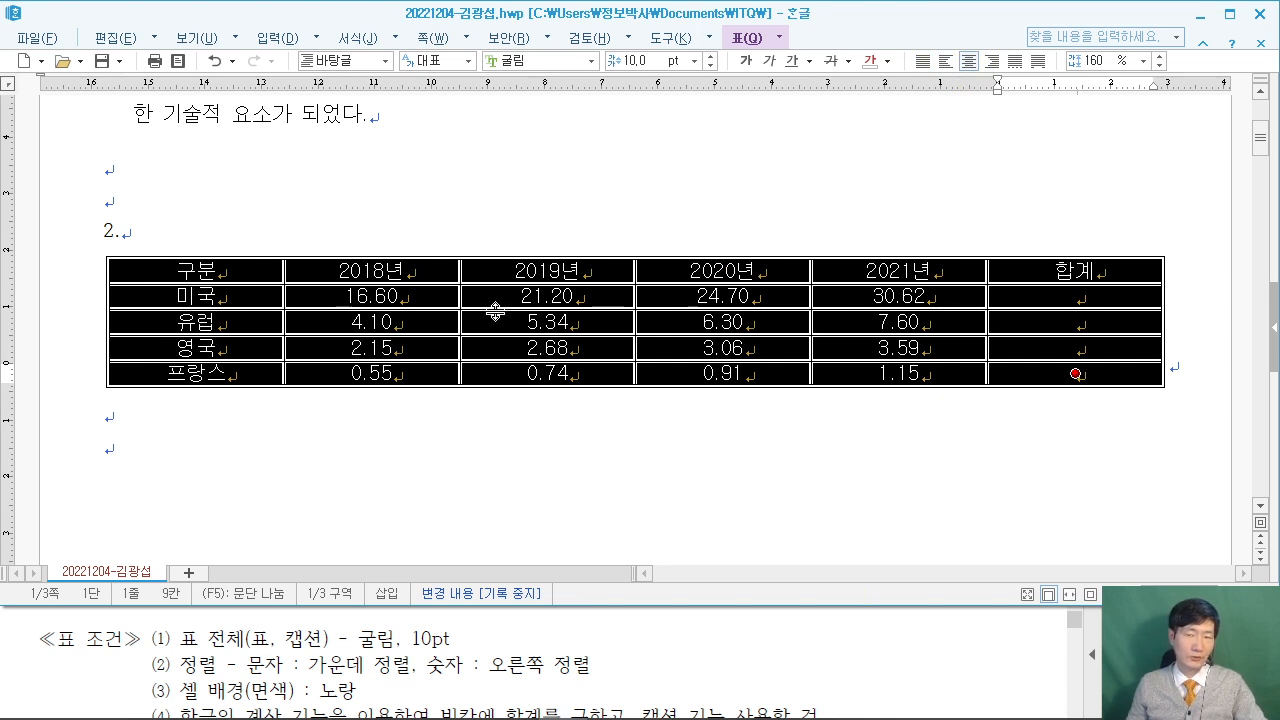
Review the table formatting conditions in the exam PDF.
click(1004, 671)
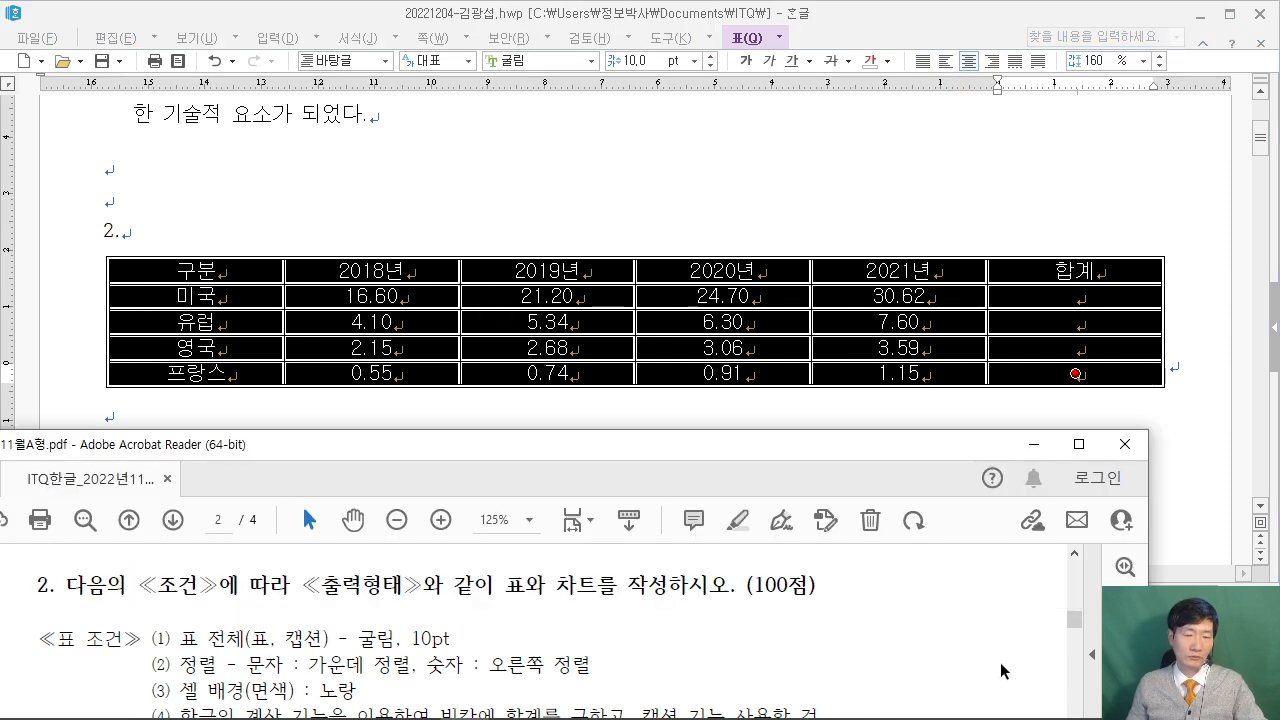
scroll(1004, 662, down, 5)
scroll(1004, 657, down, 1)
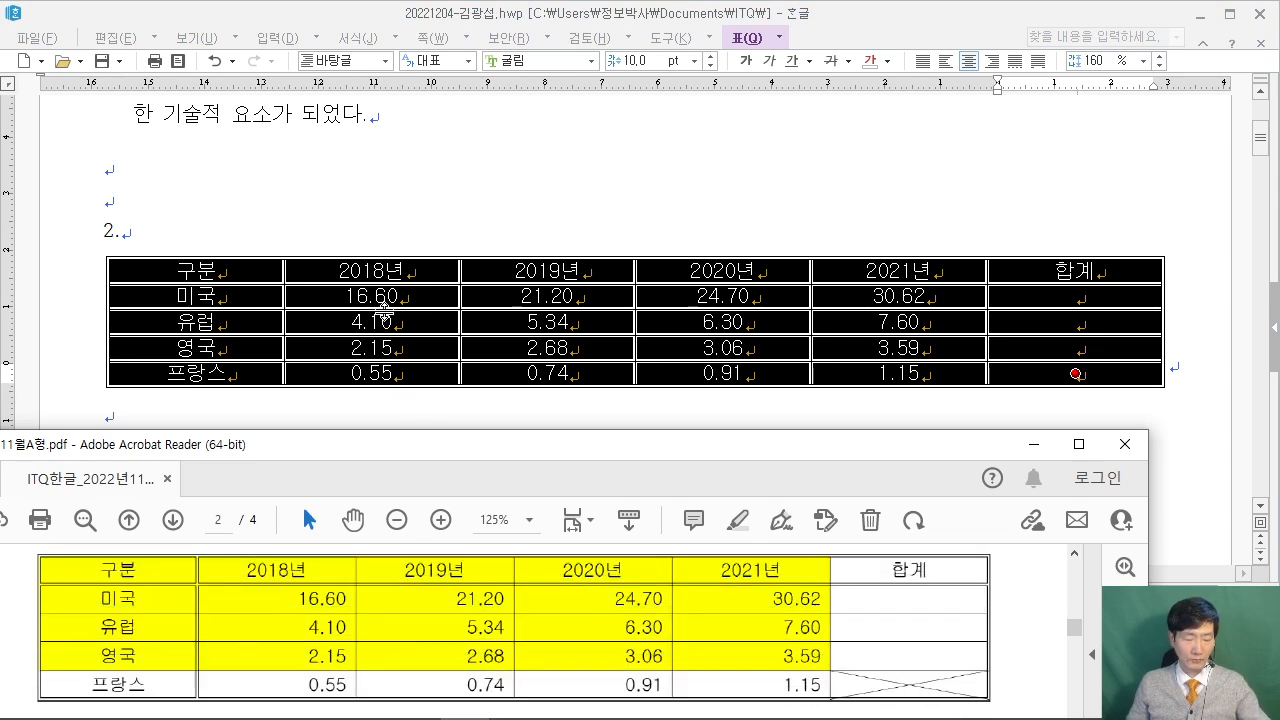
drag(326, 55, 585, 246)
mouse_move(404, 128)
mouse_down()
mouse_move(428, 212)
mouse_move(490, 222)
mouse_up()
mouse_move(510, 205)
mouse_down()
mouse_move(543, 143)
mouse_move(583, 189)
mouse_up()
drag(652, 105, 645, 188)
drag(609, 138, 703, 137)
drag(722, 38, 918, 232)
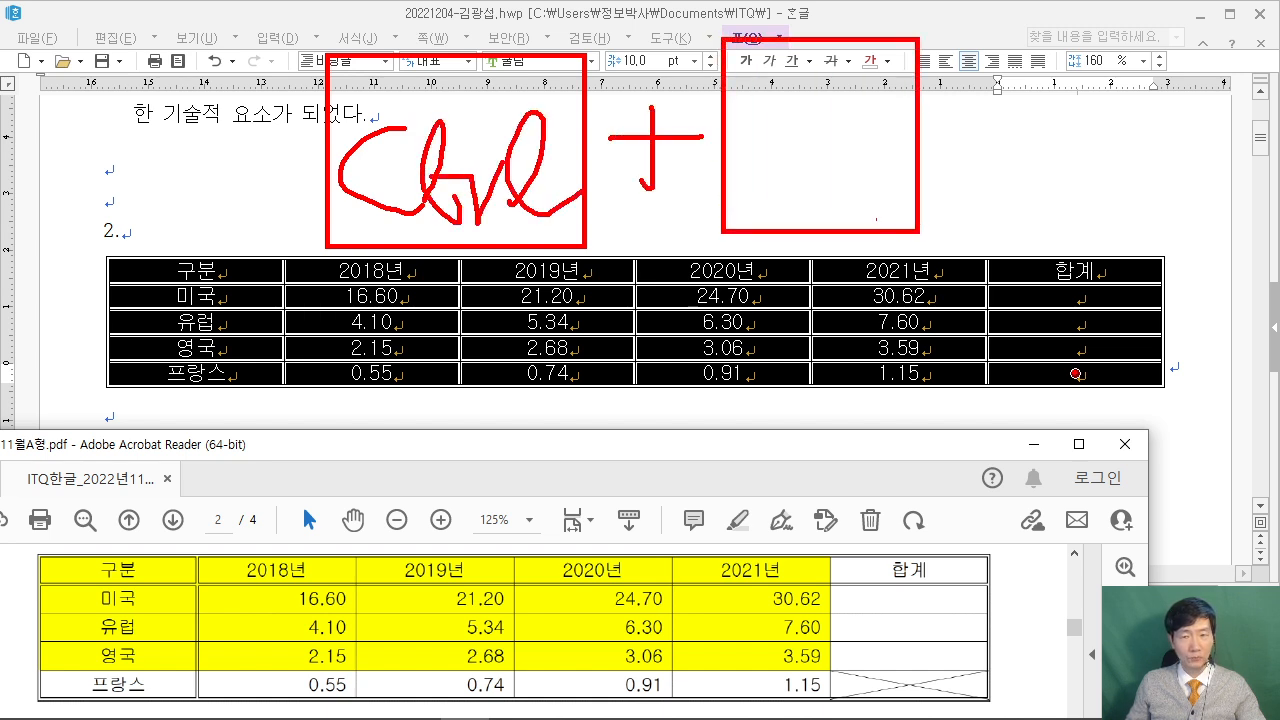
drag(838, 60, 838, 213)
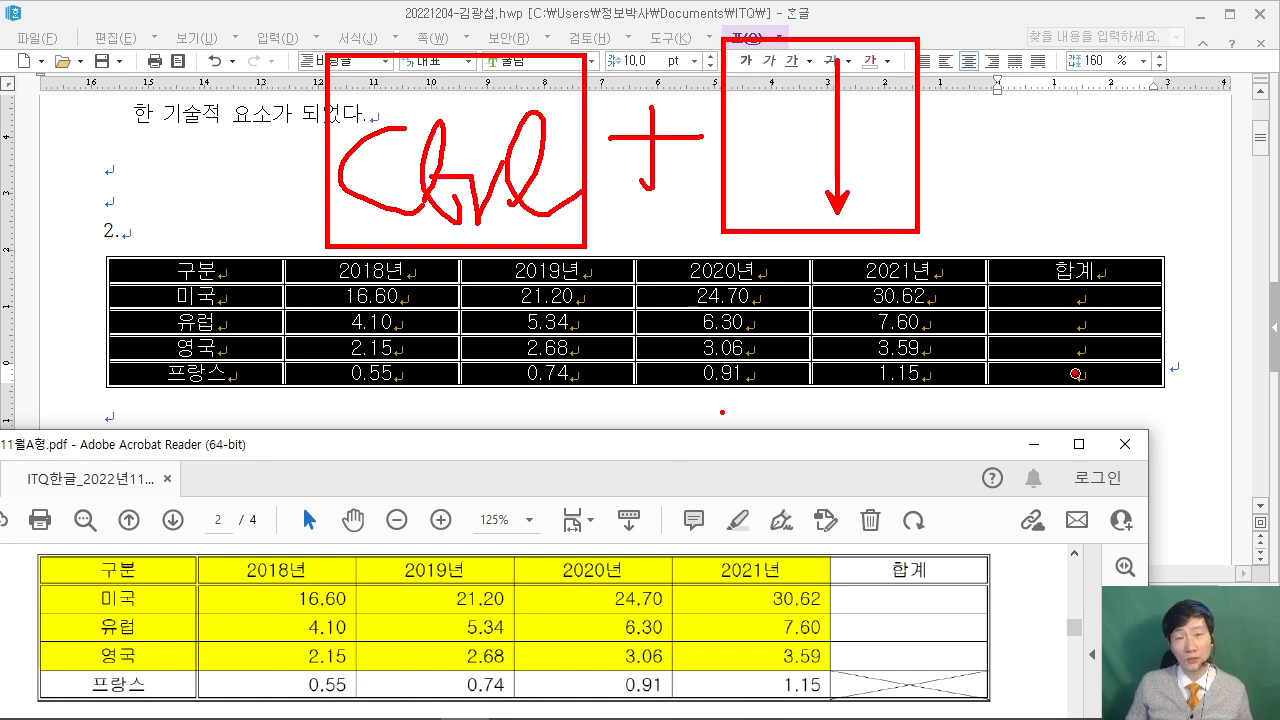
key(Escape)
click(516, 208)
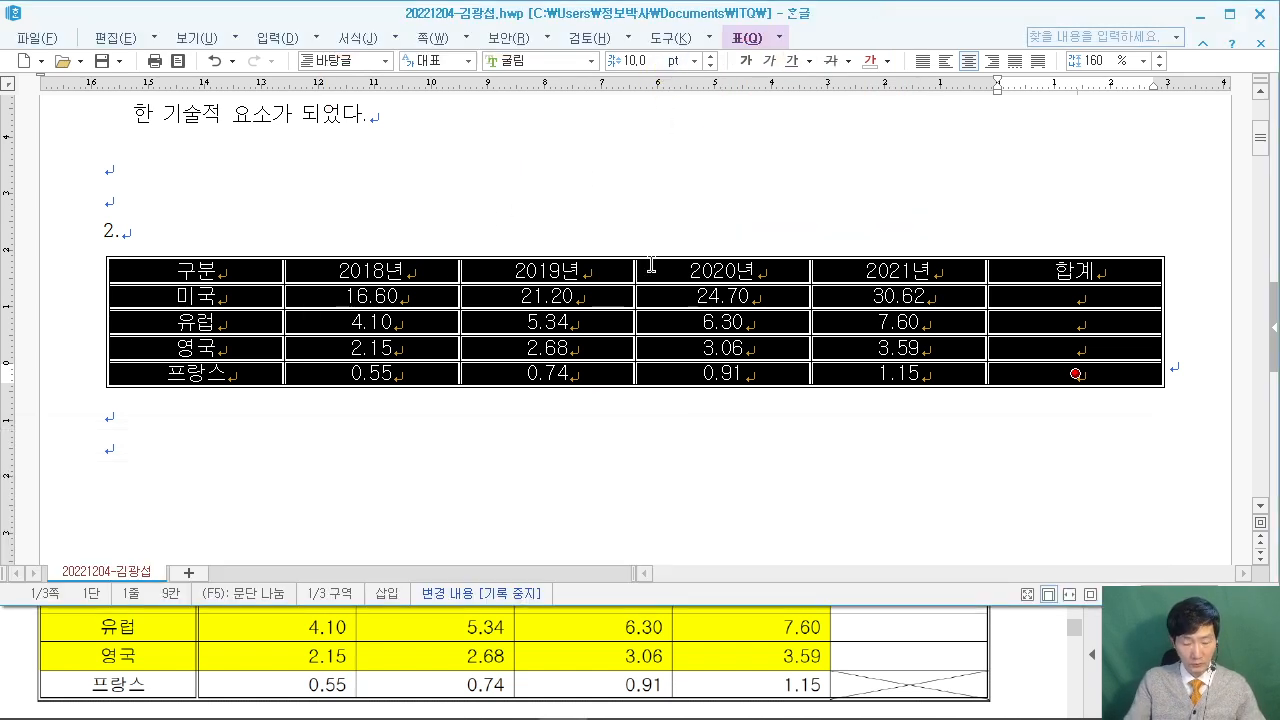
Make all table rows taller with Ctrl+Down.
key(ctrl+Down)
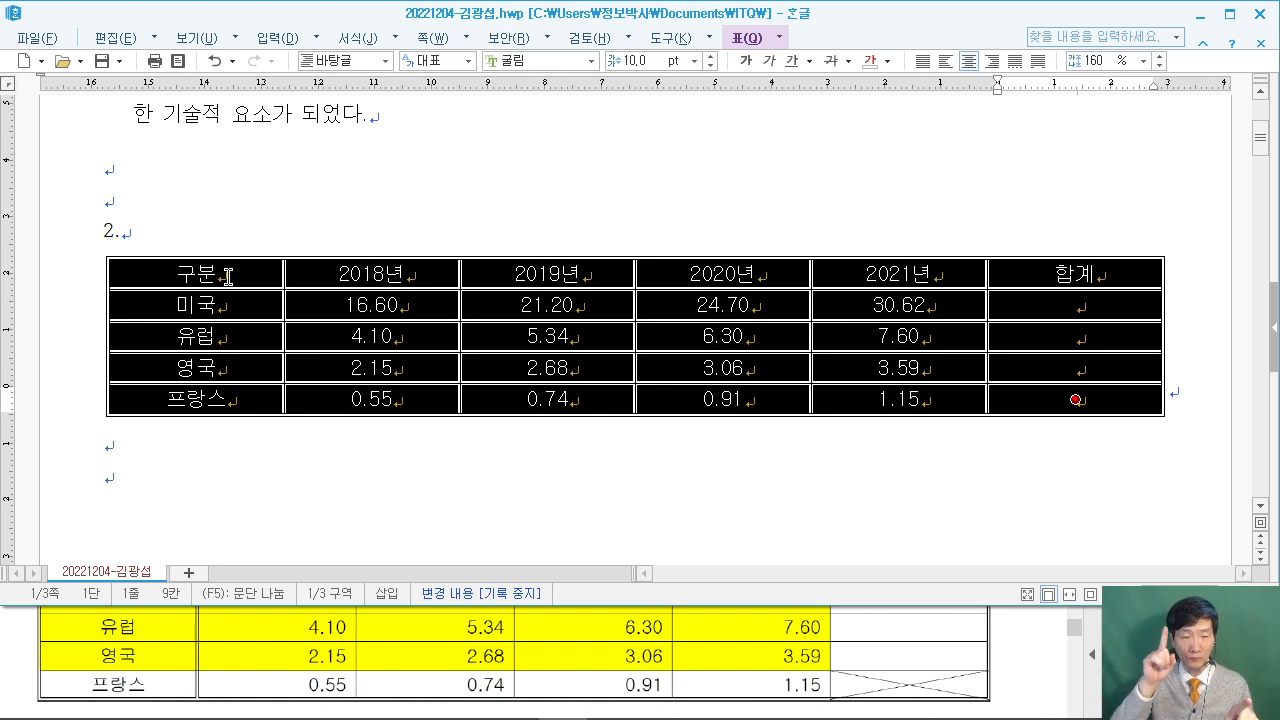
click(1020, 641)
scroll(1015, 643, up, 5)
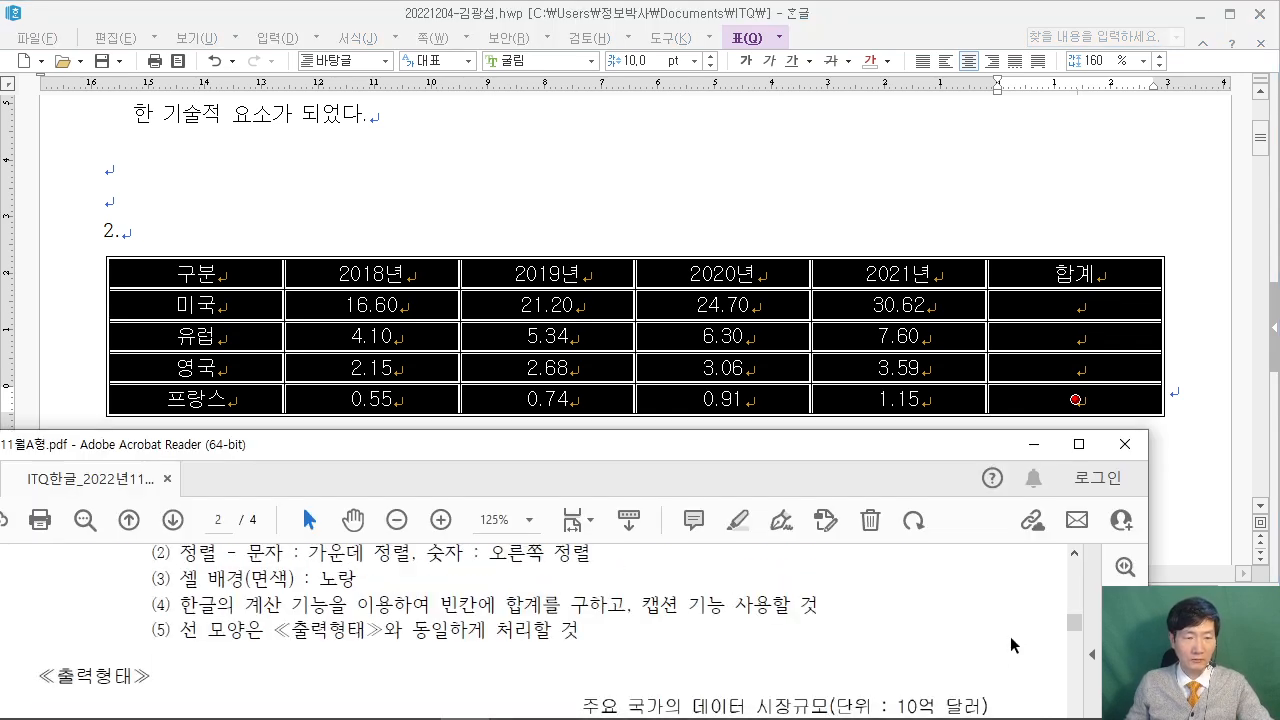
Put a 0.5 mm double line under the header row, 구분 through 합계.
click(476, 198)
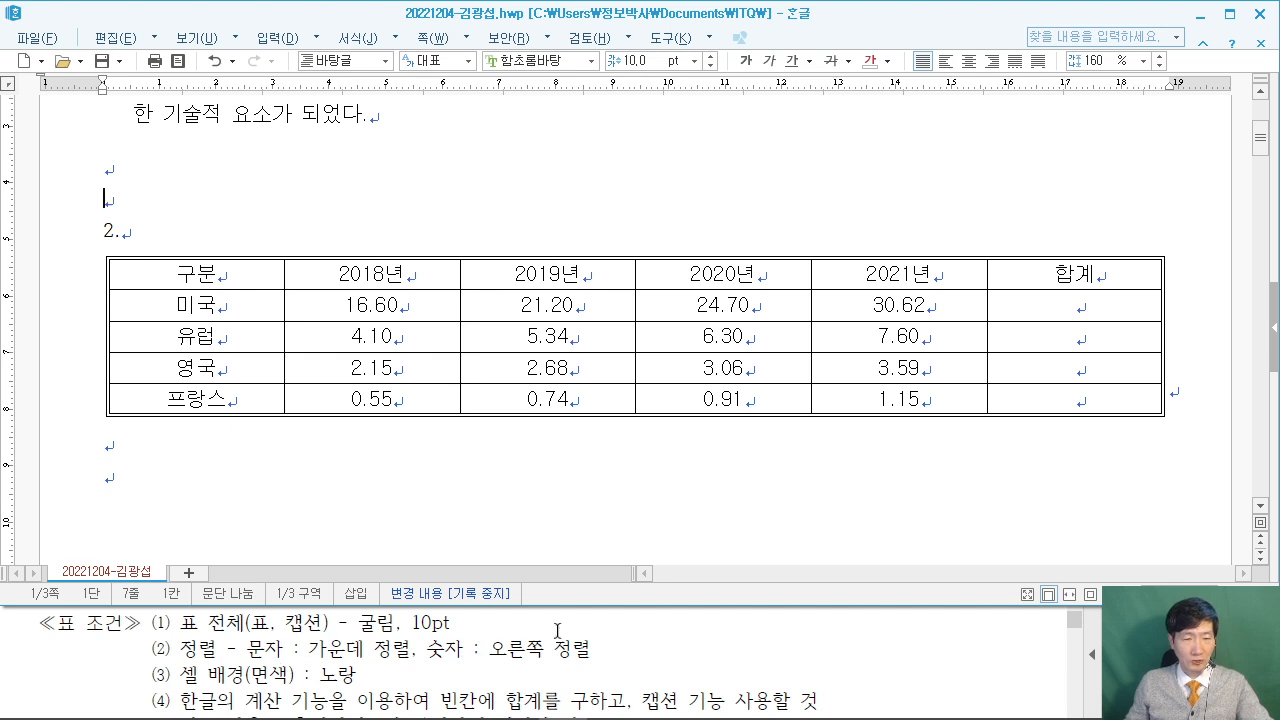
scroll(554, 611, down, 5)
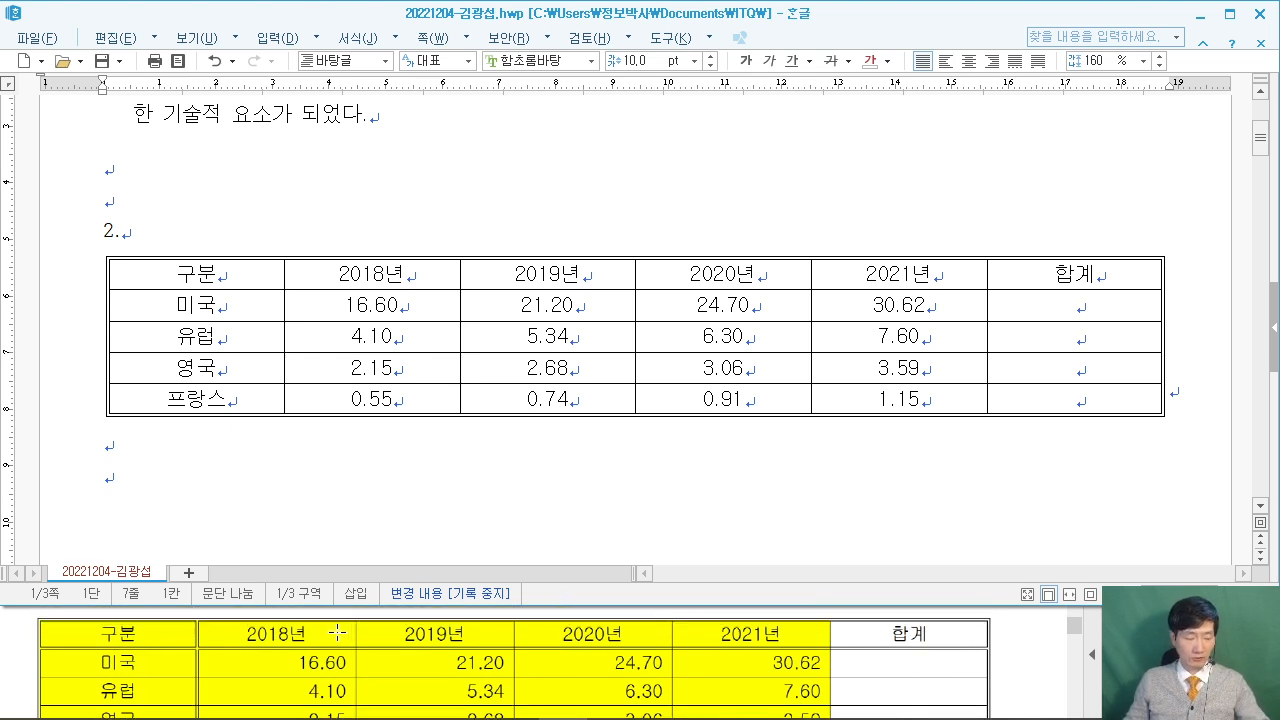
drag(188, 604, 208, 718)
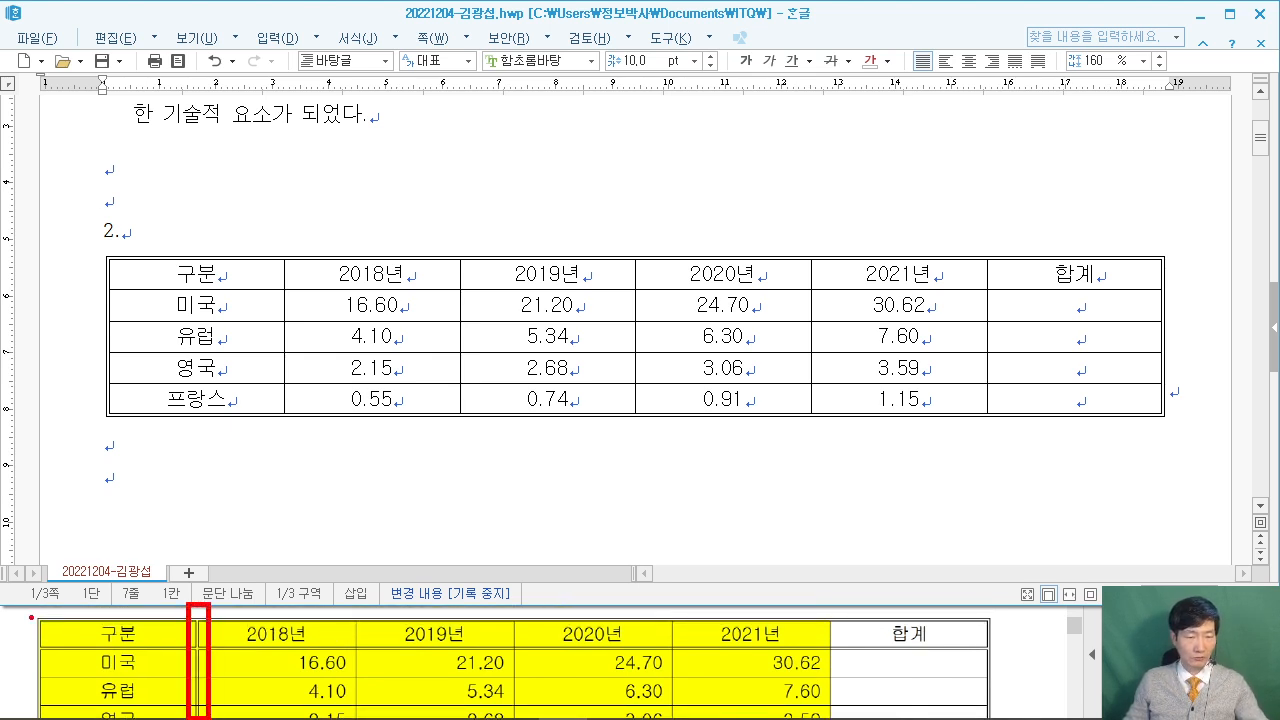
mouse_move(24, 634)
mouse_down()
mouse_move(766, 676)
mouse_move(1012, 676)
mouse_move(1012, 662)
mouse_up()
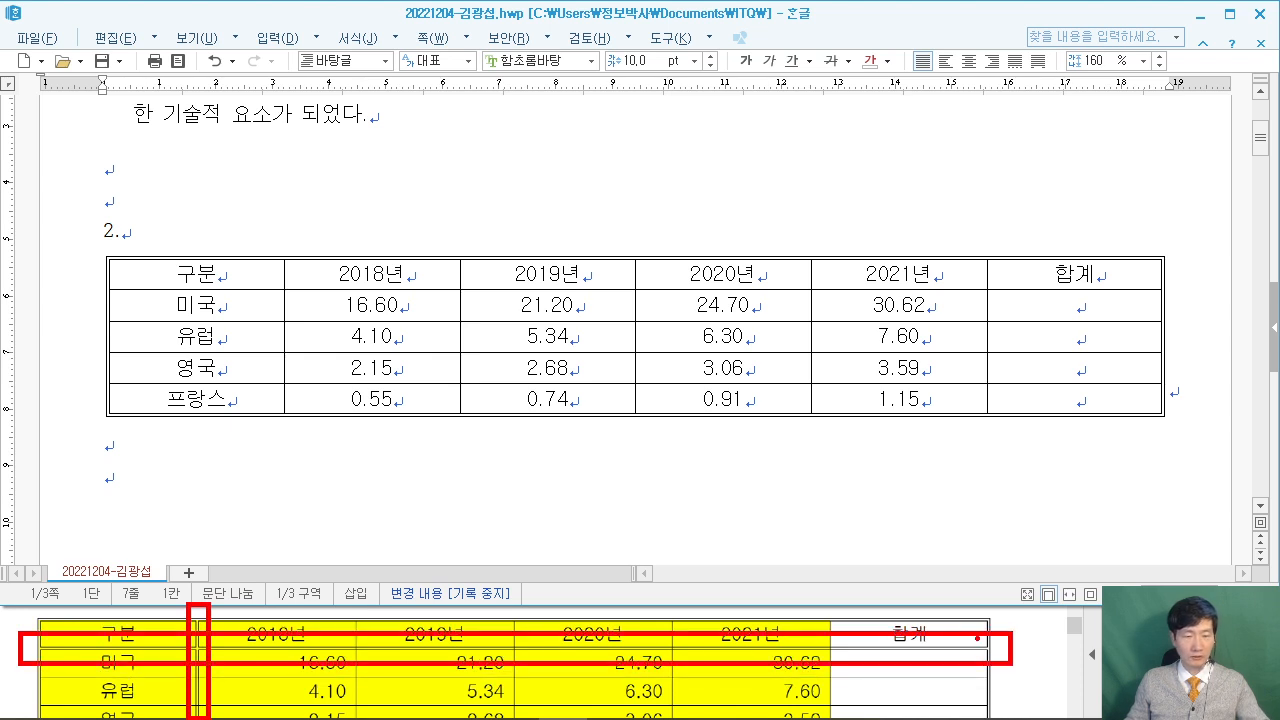
key(Escape)
drag(223, 275, 1083, 268)
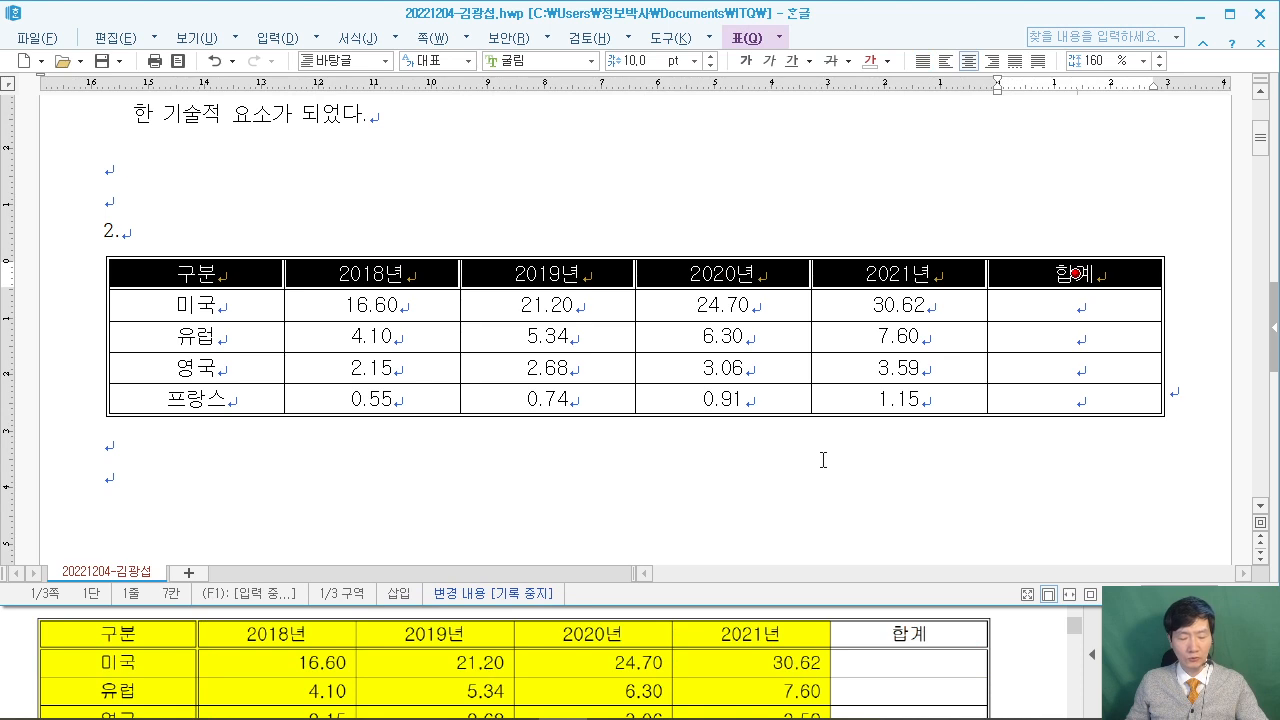
key(l)
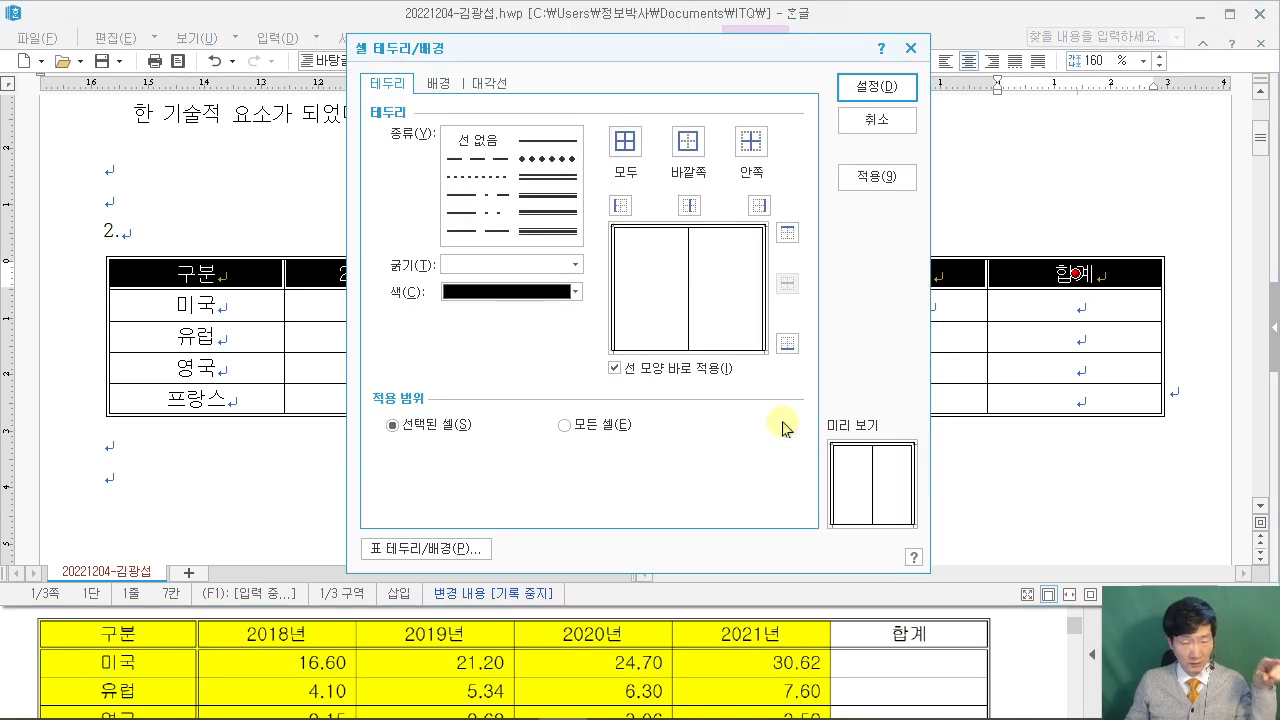
click(548, 177)
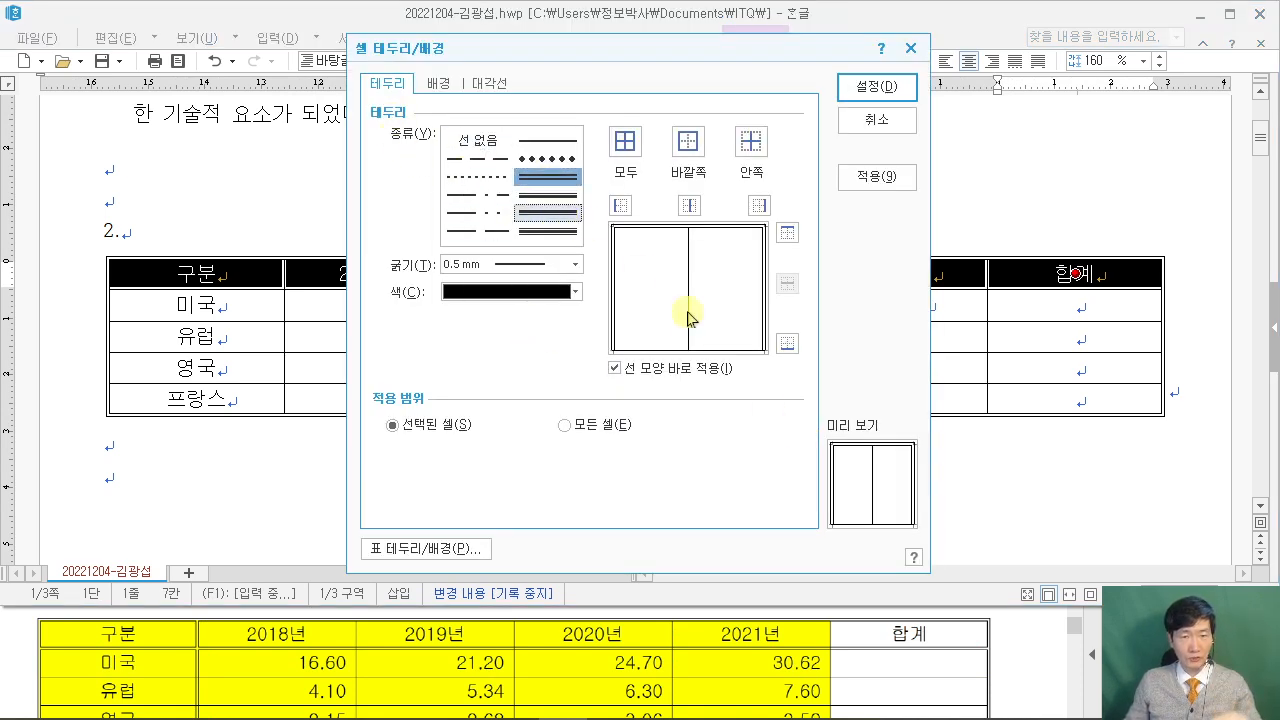
click(787, 343)
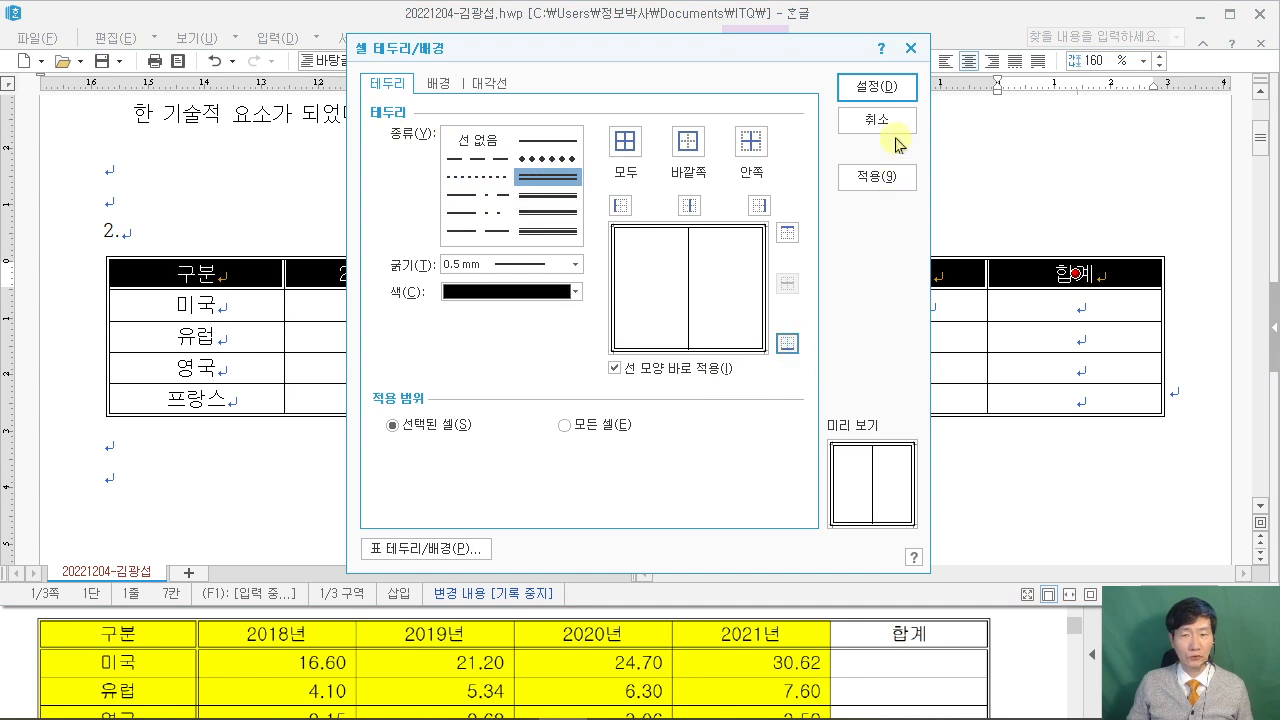
click(895, 88)
Add a double line along the 구분 column's right edge, then block-select the empty 프랑스 합계 cell.
drag(210, 268, 196, 399)
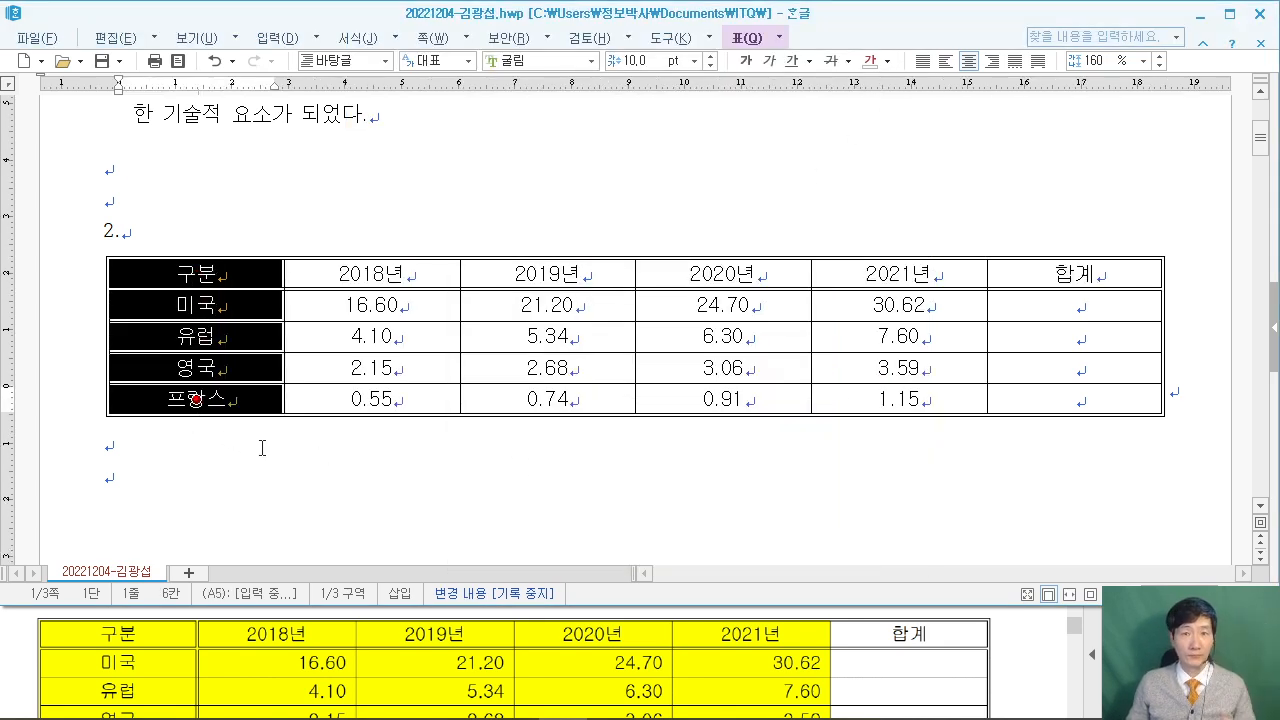
key(l)
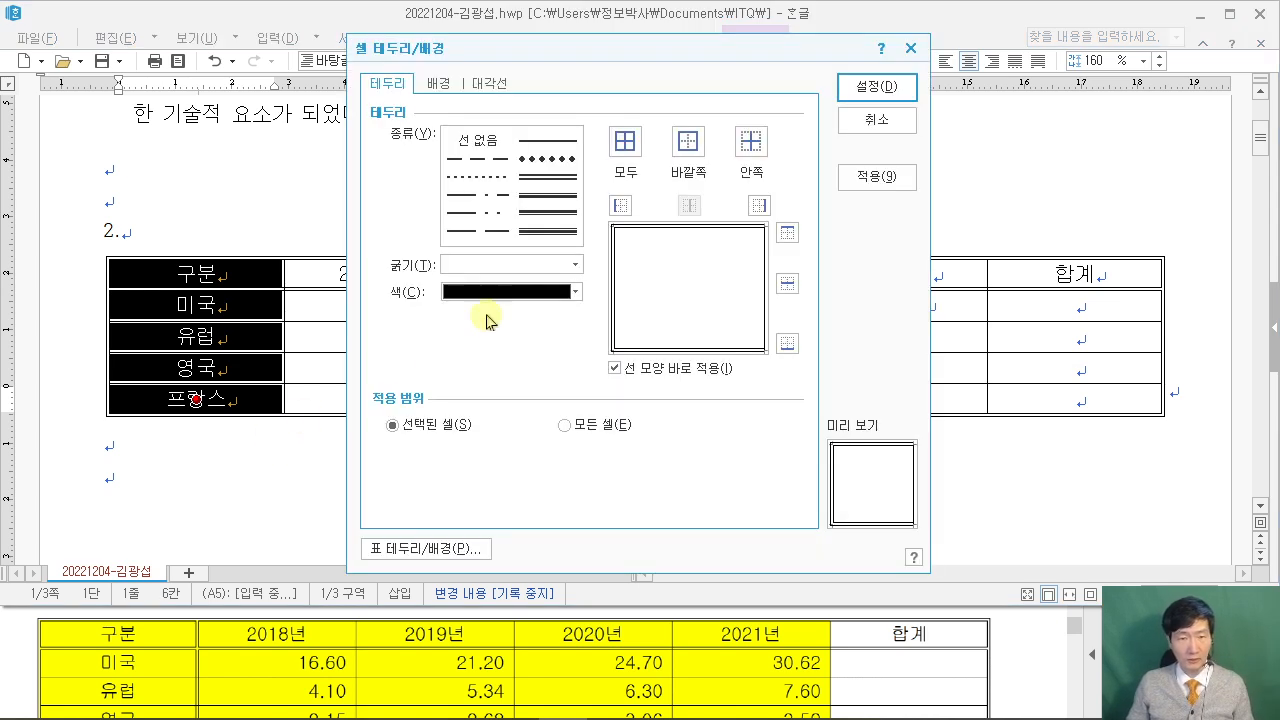
click(540, 177)
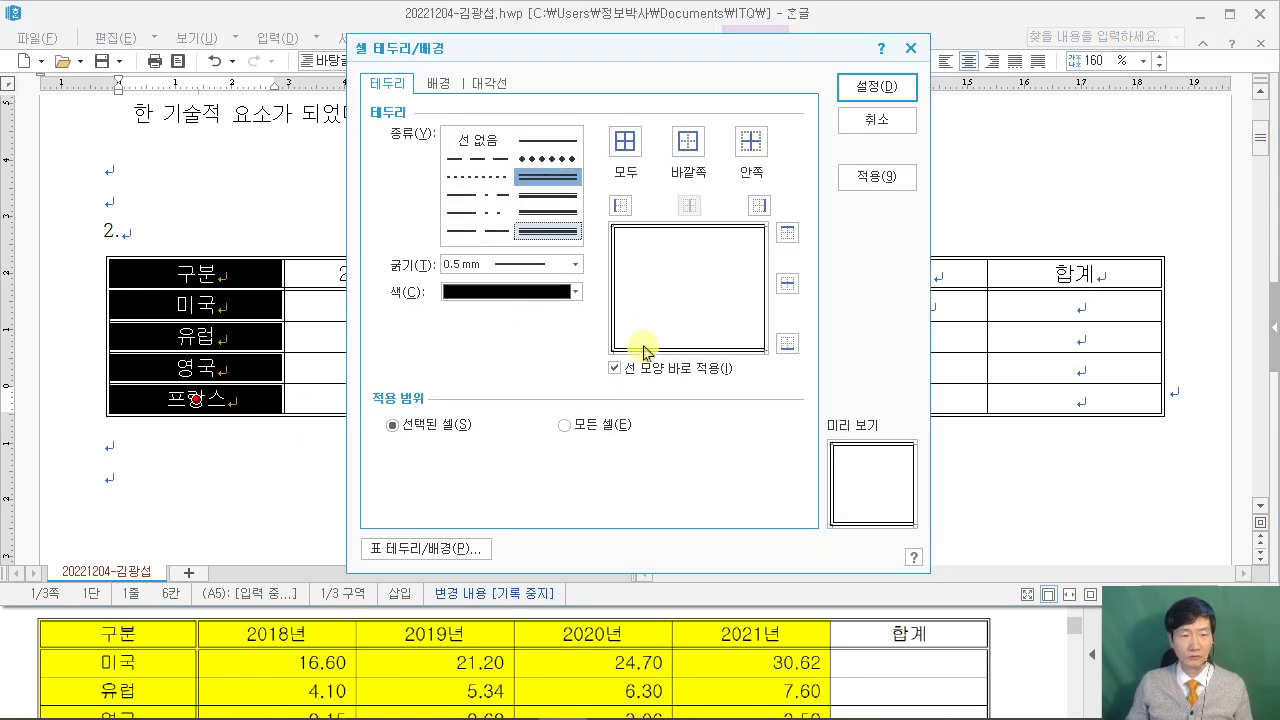
click(757, 207)
click(905, 92)
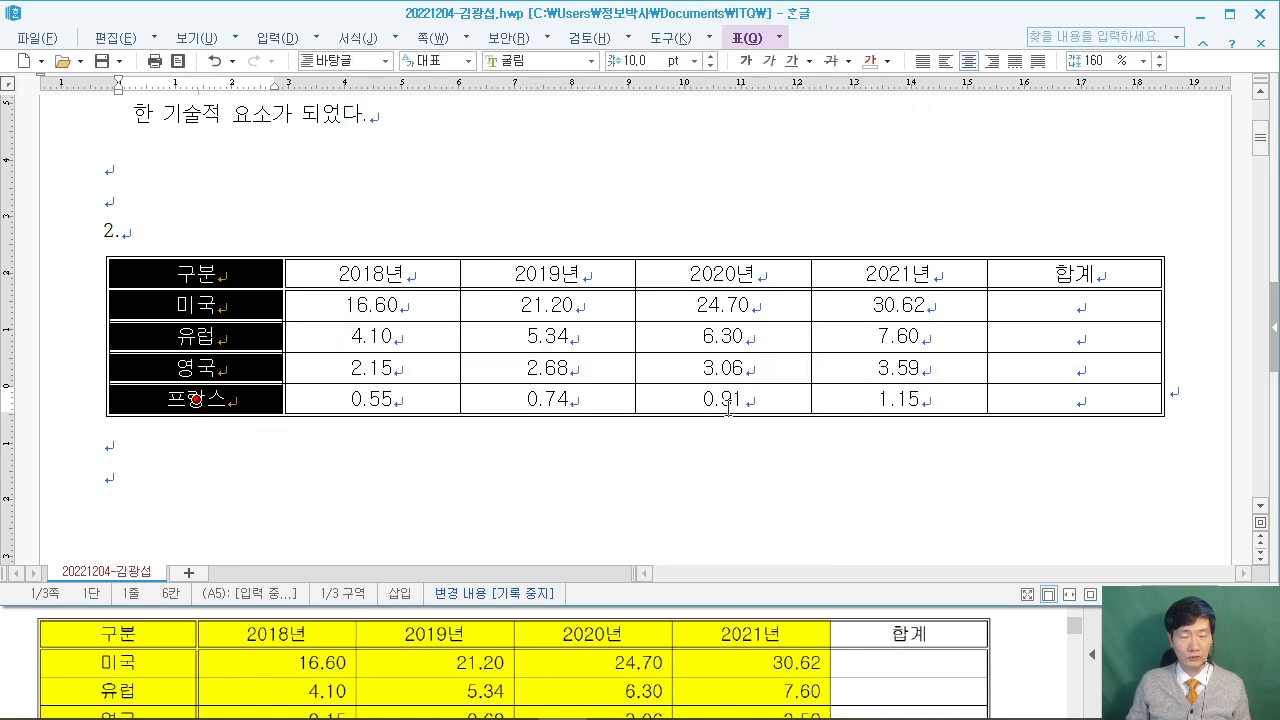
click(1050, 393)
key(F5)
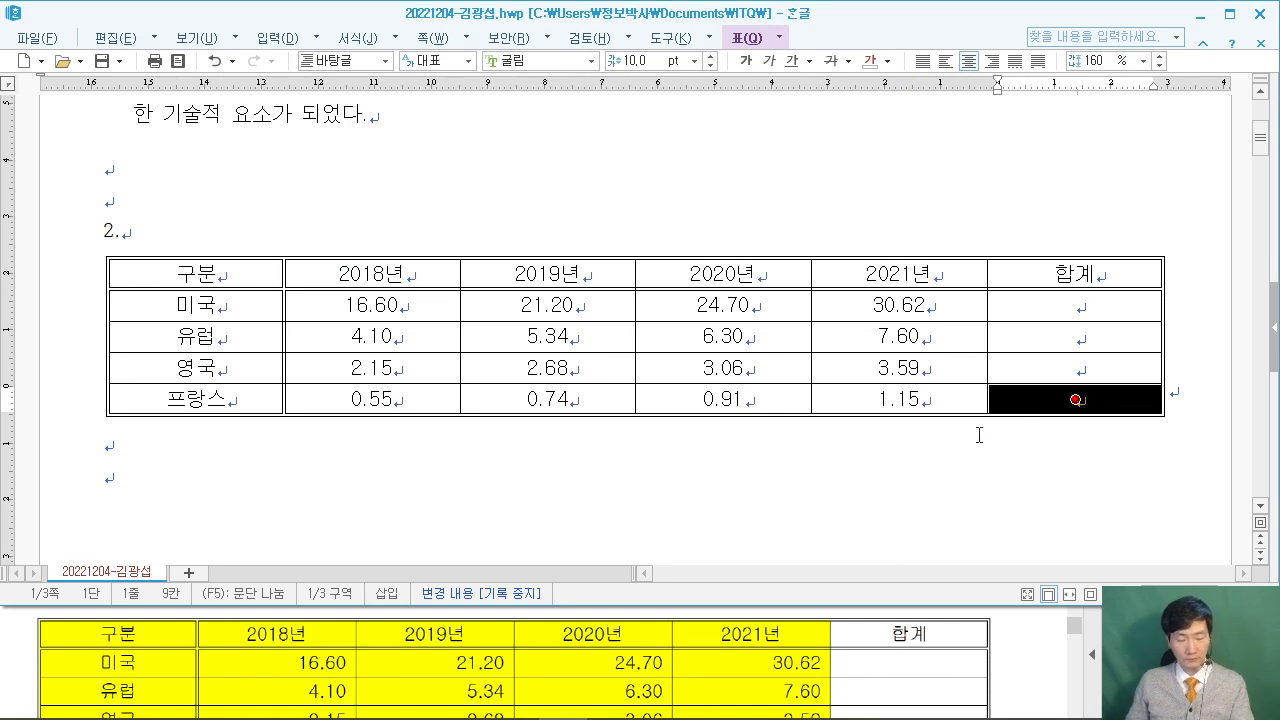
Draw both diagonal lines across the empty 프랑스 합계 cell to form an X.
key(l)
click(490, 83)
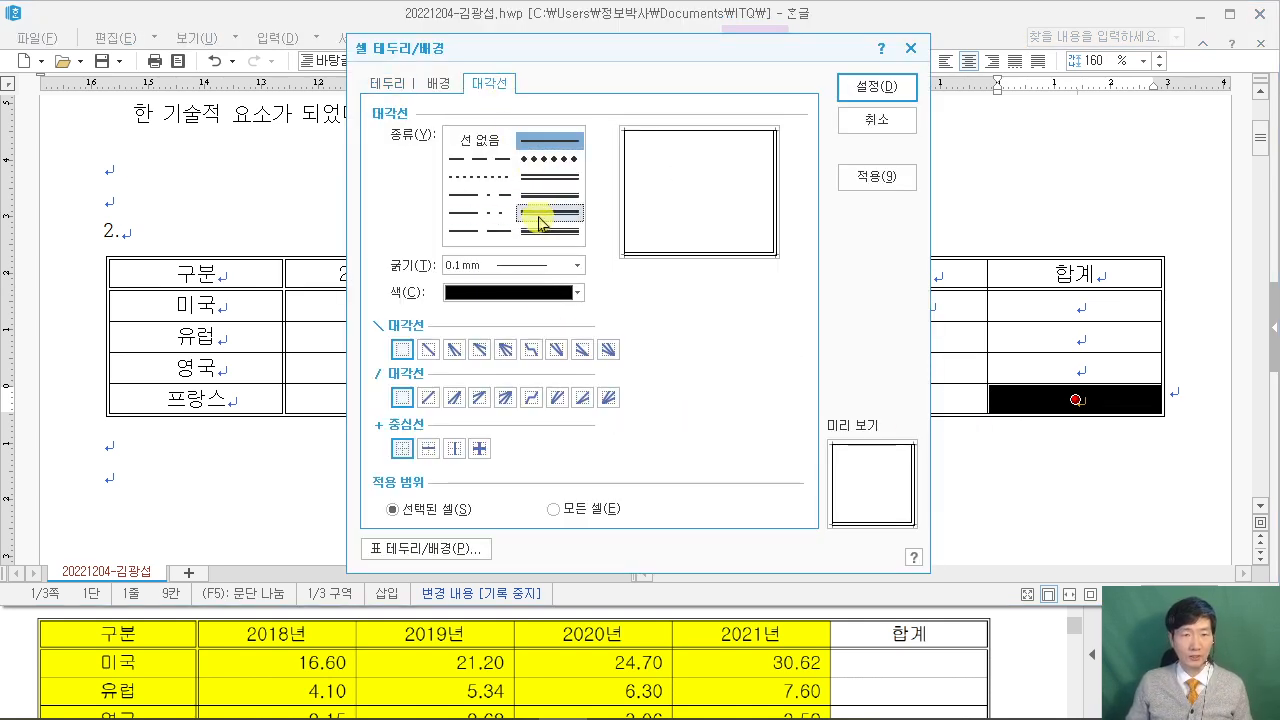
click(432, 352)
click(428, 397)
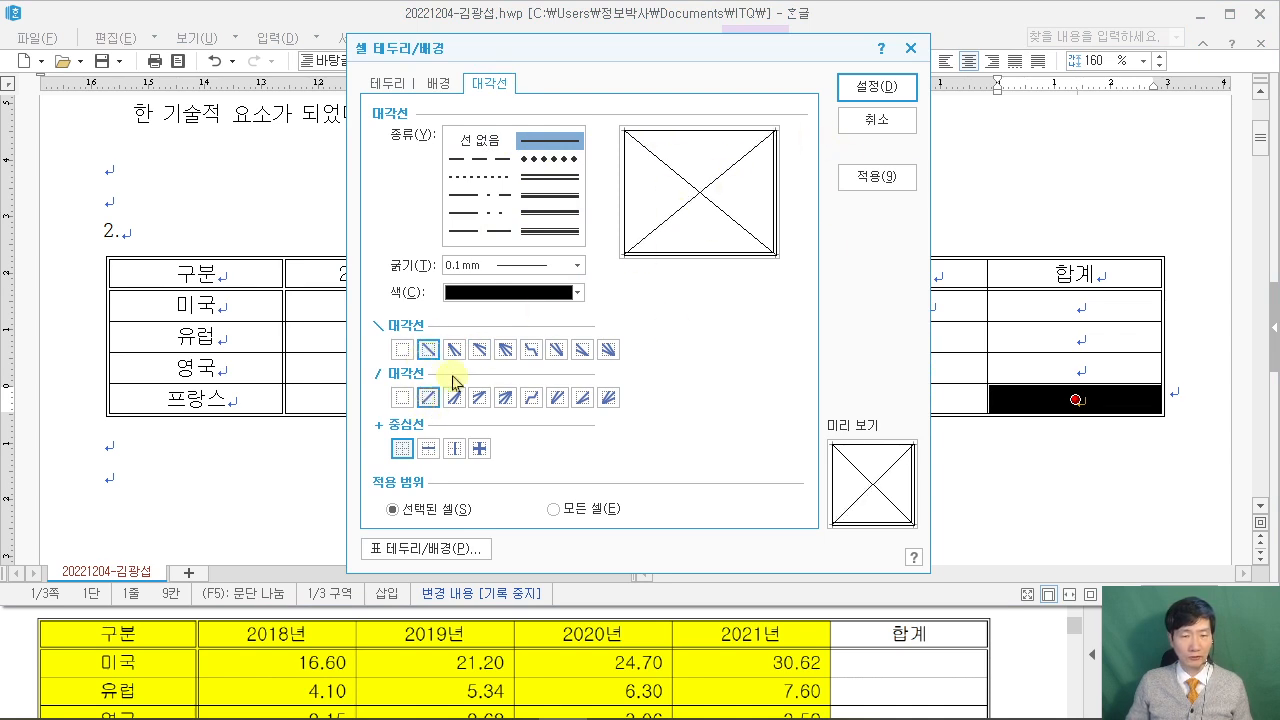
click(872, 87)
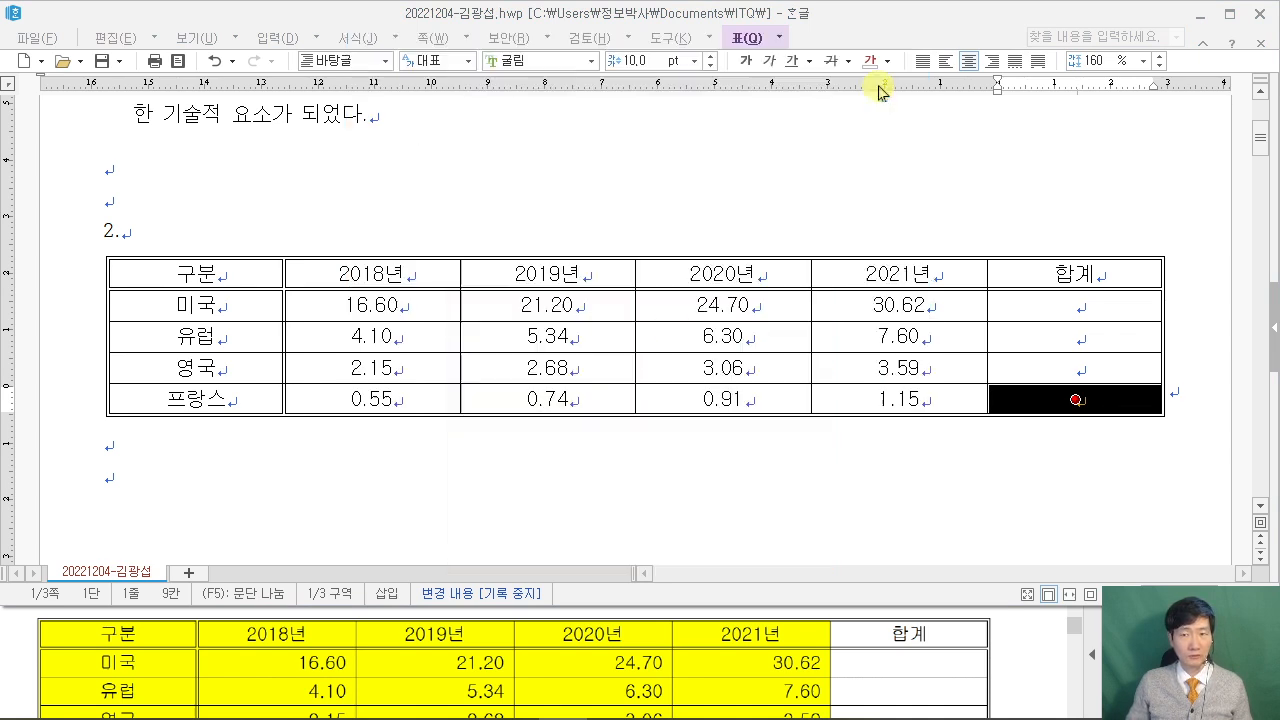
click(674, 489)
click(1010, 640)
scroll(1030, 639, up, 5)
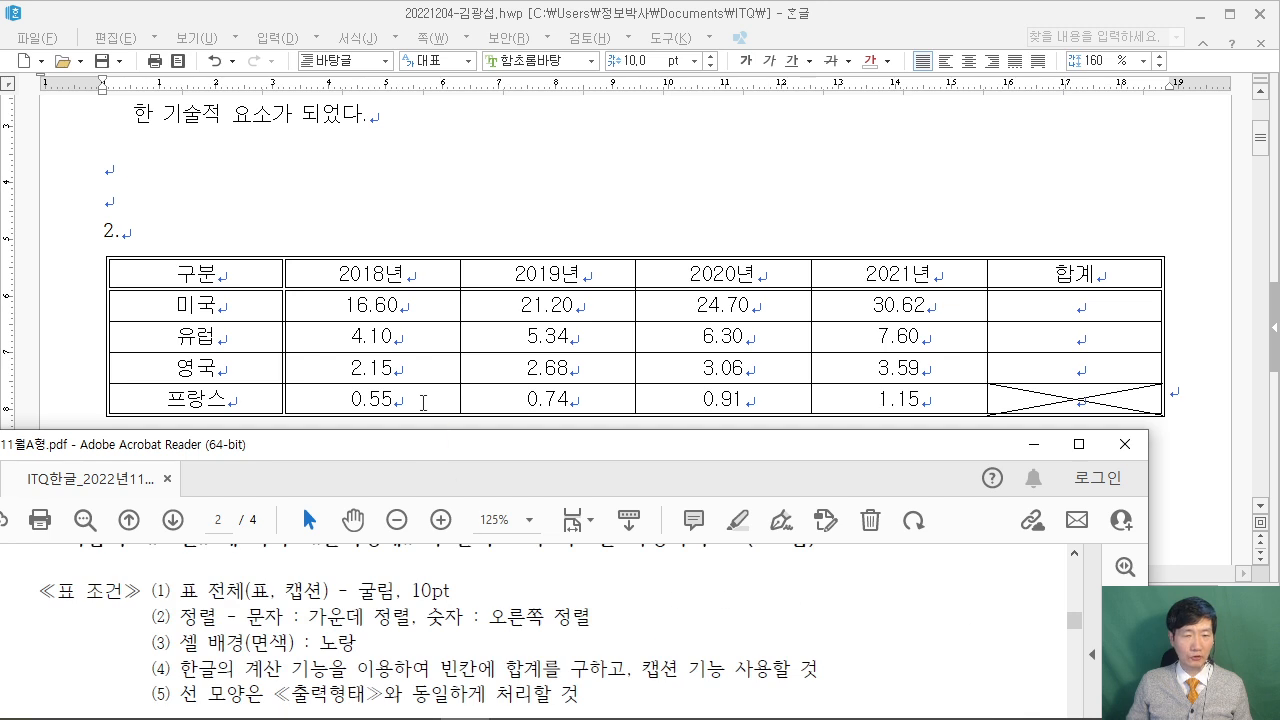
Right-align all numbers from 미국 16.60 to 프랑스 1.15, including the 합계 column.
click(400, 305)
drag(398, 301, 1104, 418)
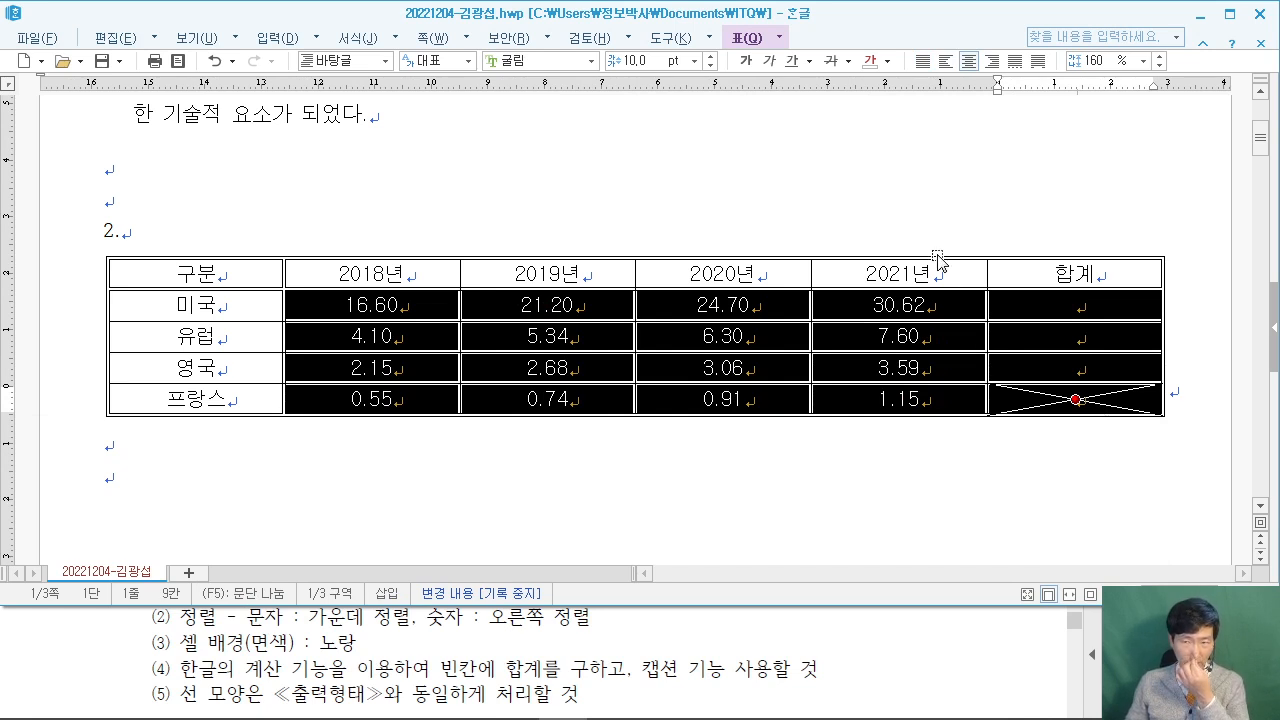
click(990, 61)
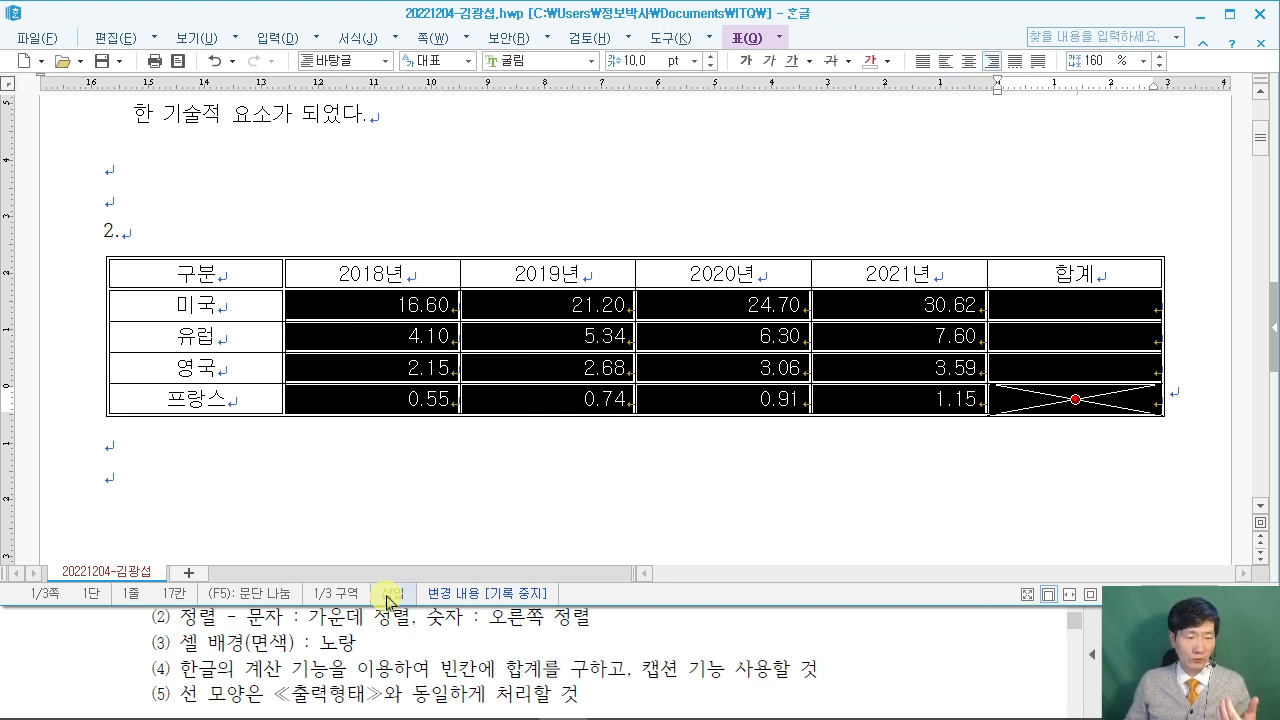
click(88, 662)
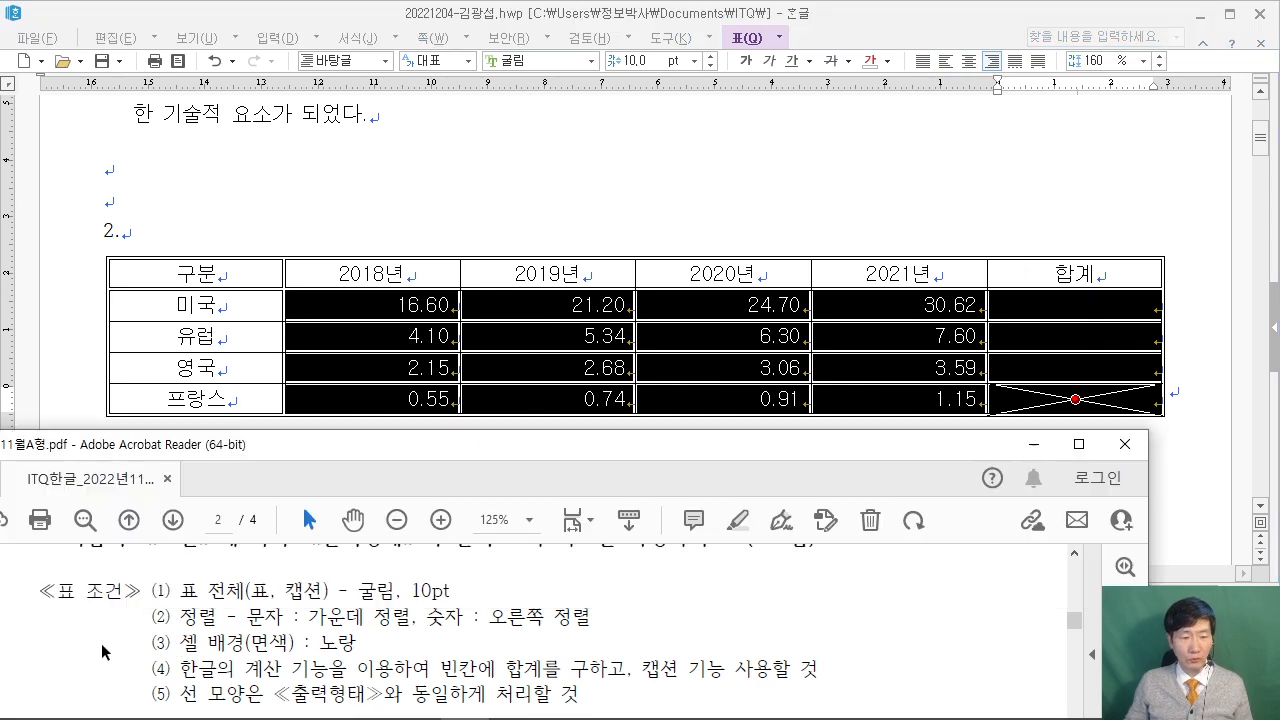
drag(196, 272, 899, 367)
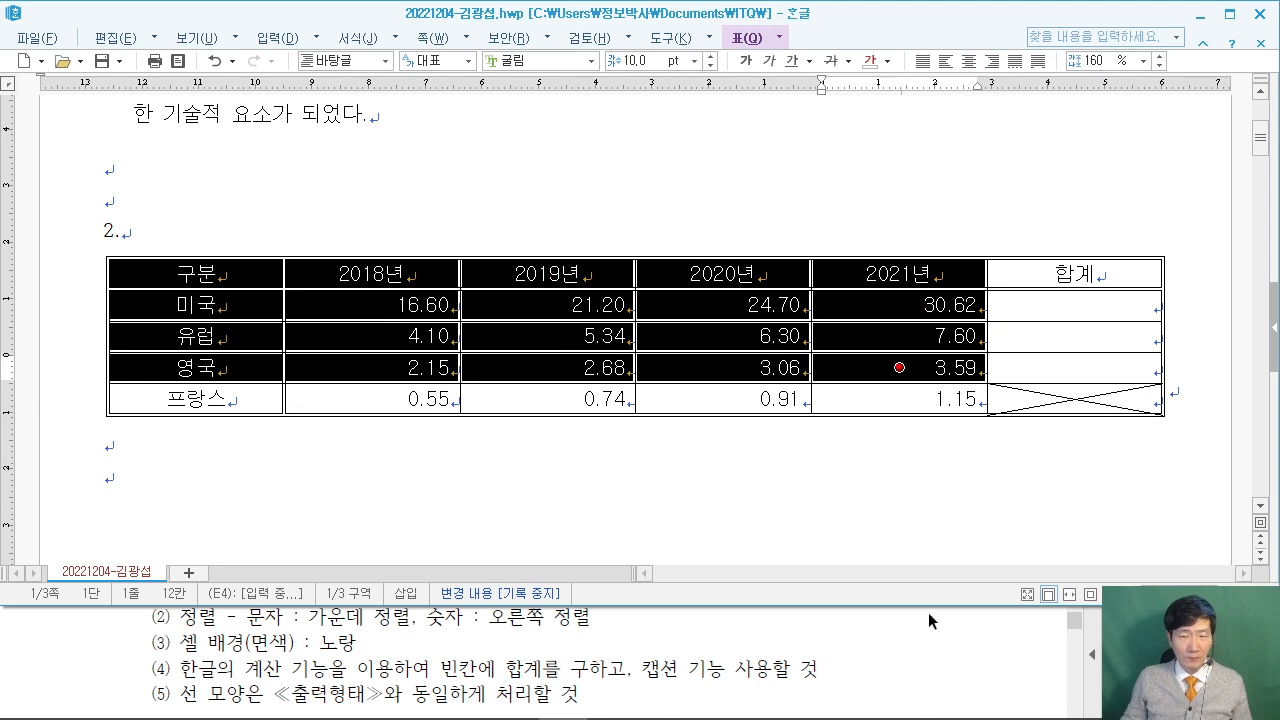
Fill the selected header, 미국, 유럽 and 영국 cells with a solid yellow background.
click(1034, 680)
scroll(1030, 680, down, 5)
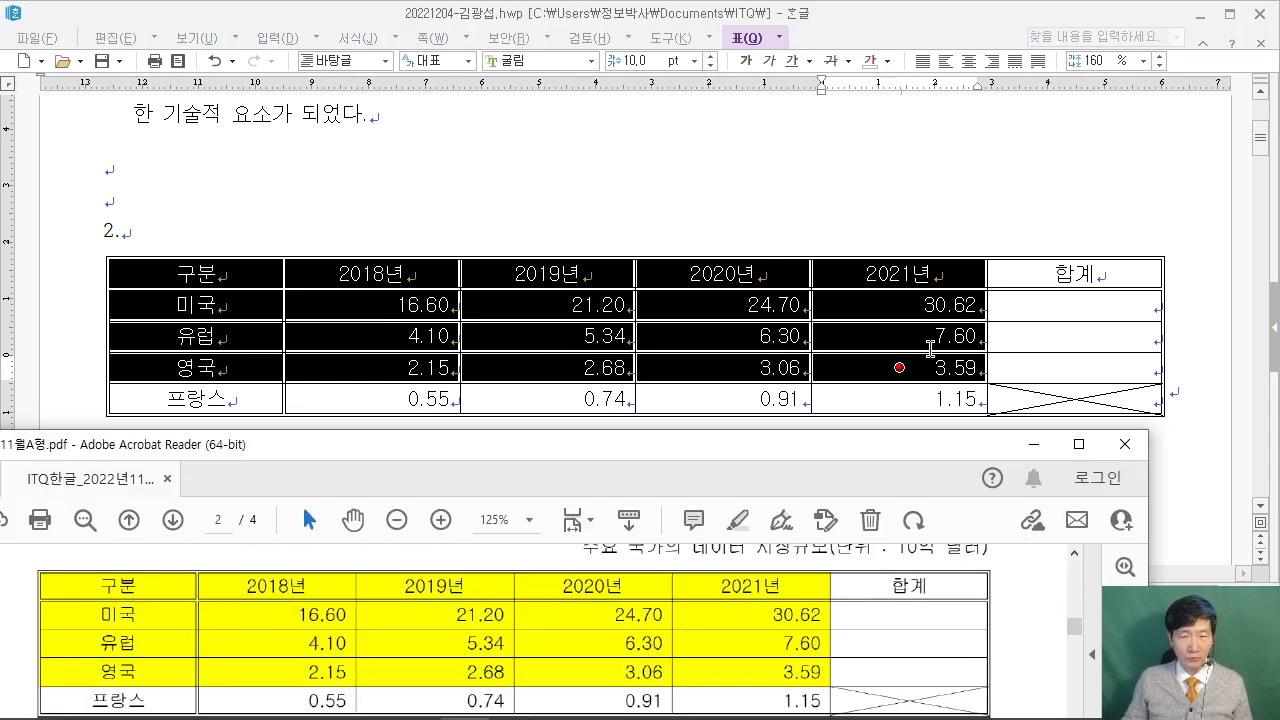
click(964, 22)
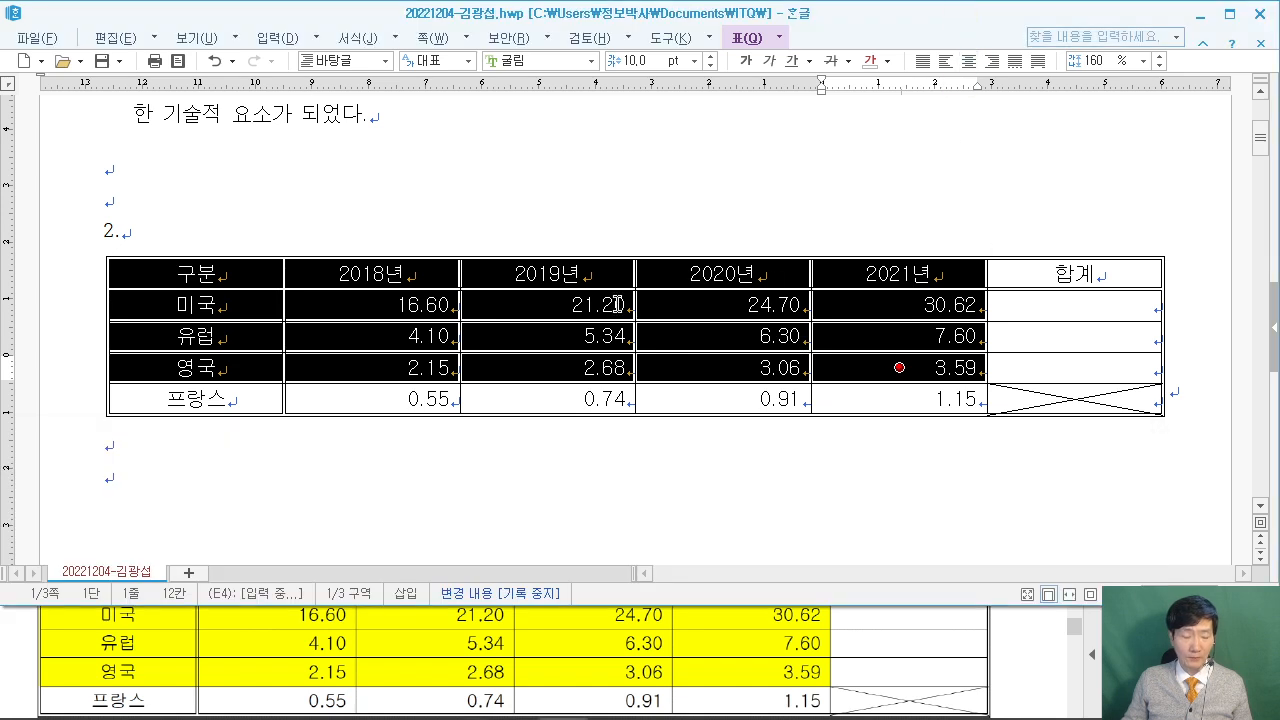
key(l)
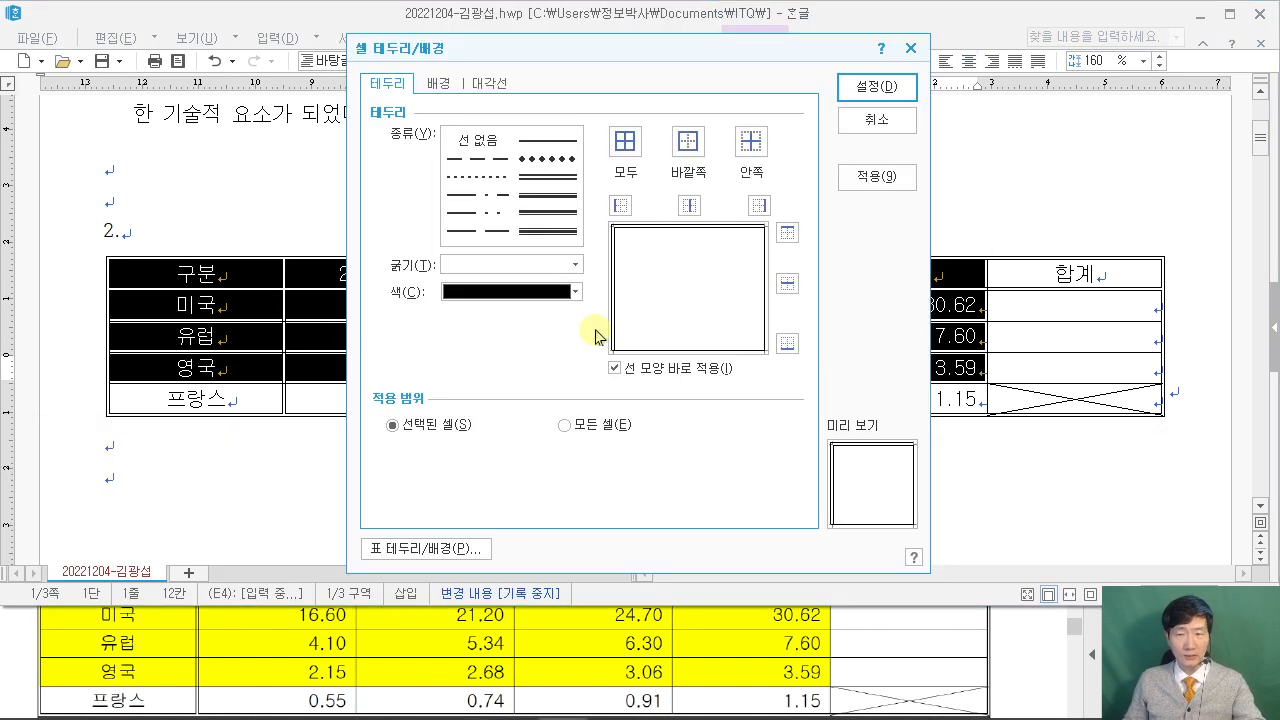
click(438, 83)
click(390, 161)
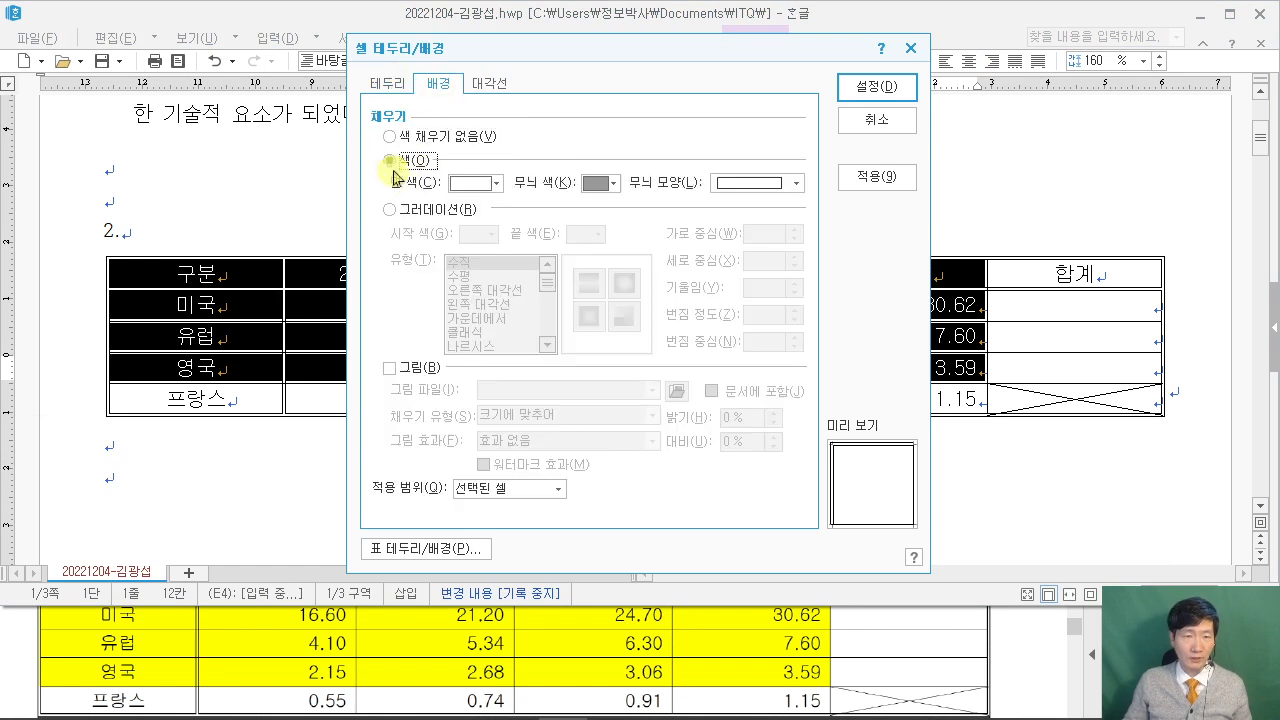
click(491, 182)
click(507, 242)
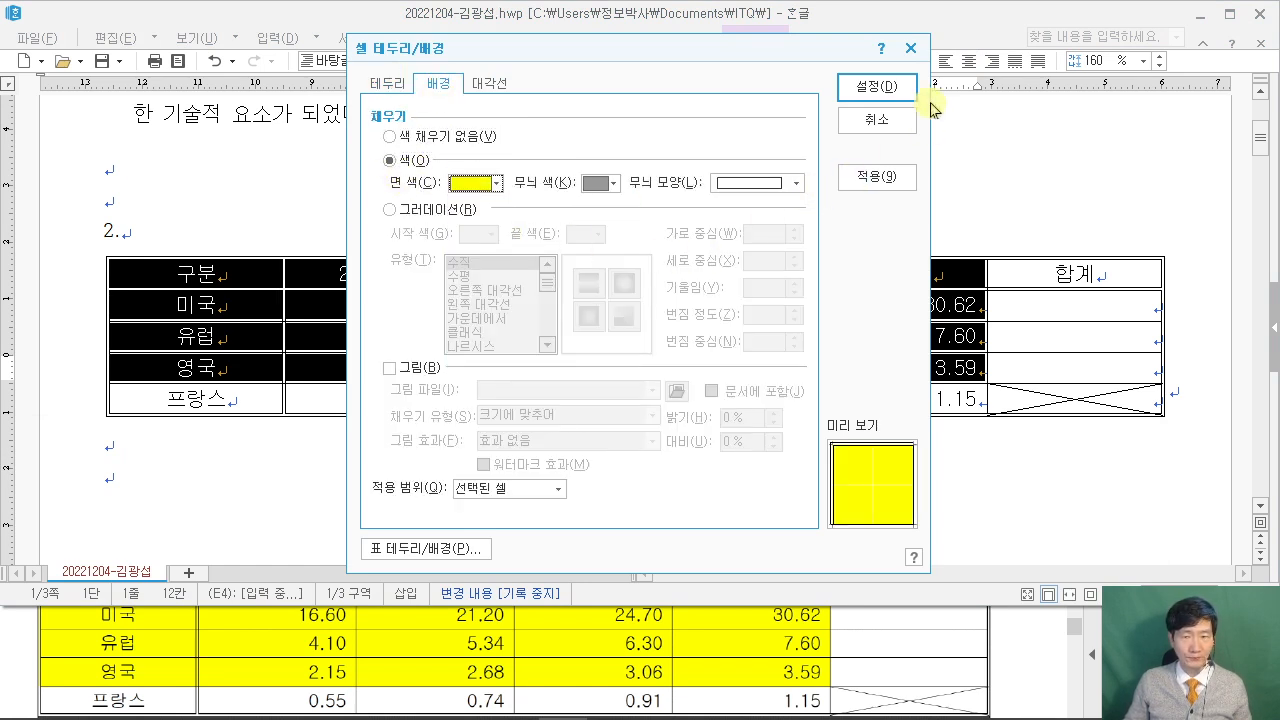
click(877, 87)
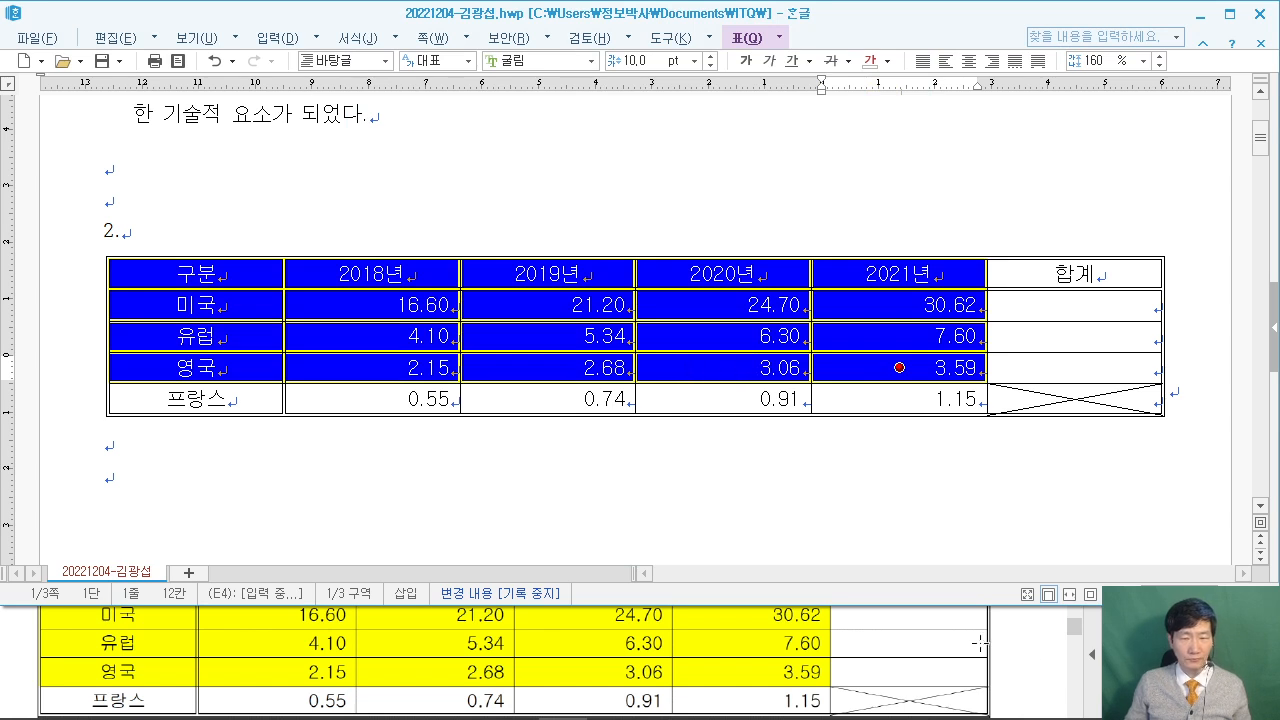
click(1028, 644)
scroll(1013, 646, up, 5)
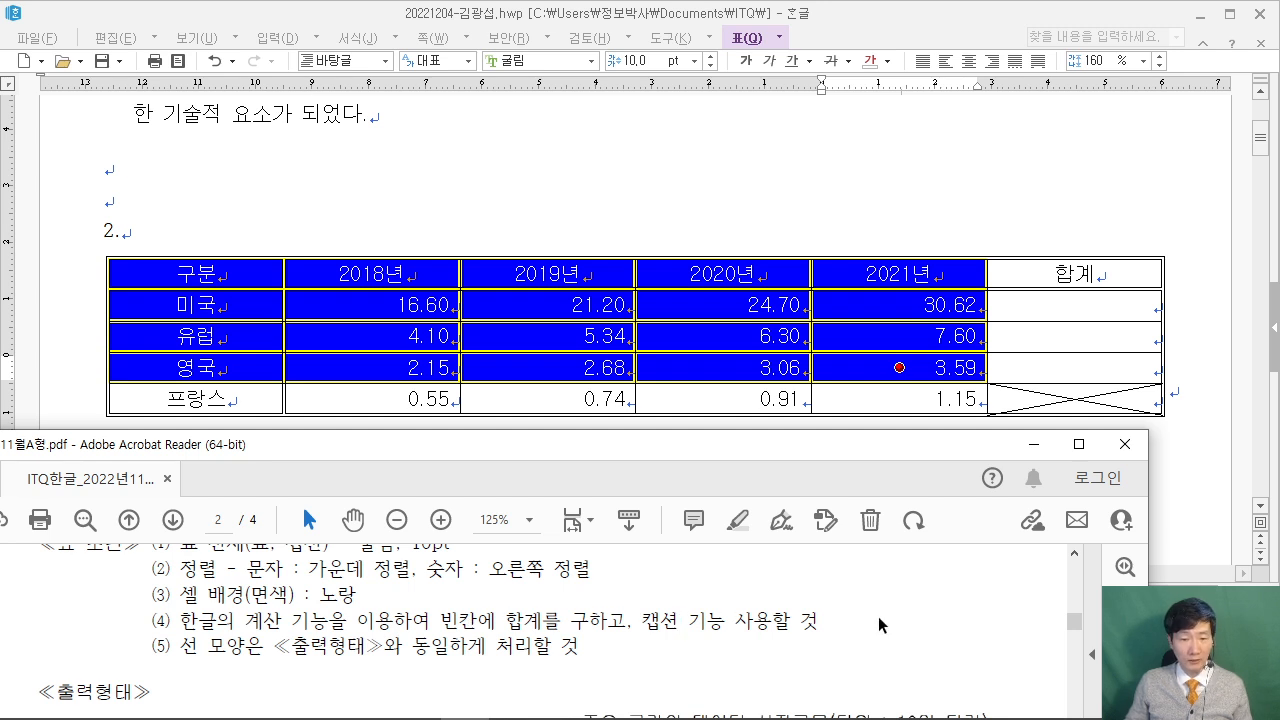
scroll(878, 616, up, 1)
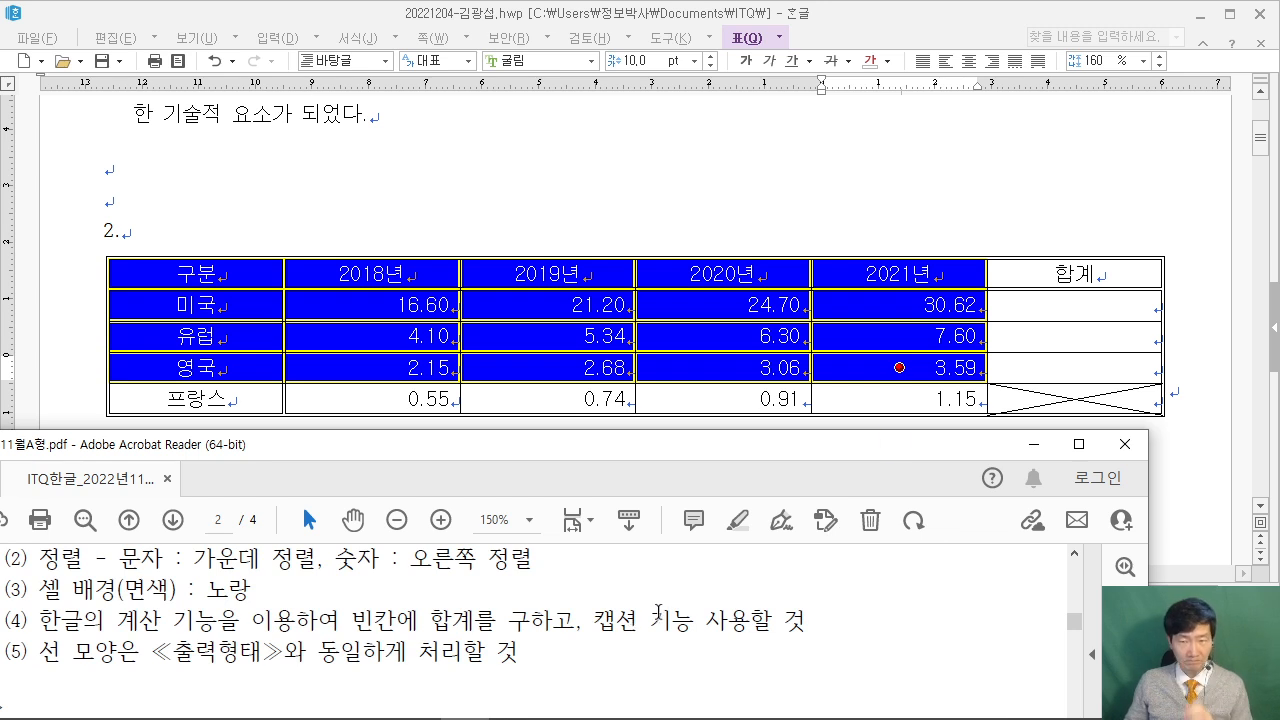
Compute block sums into the 합계 column, giving 93.12, 23.34 and 11.48.
click(1087, 211)
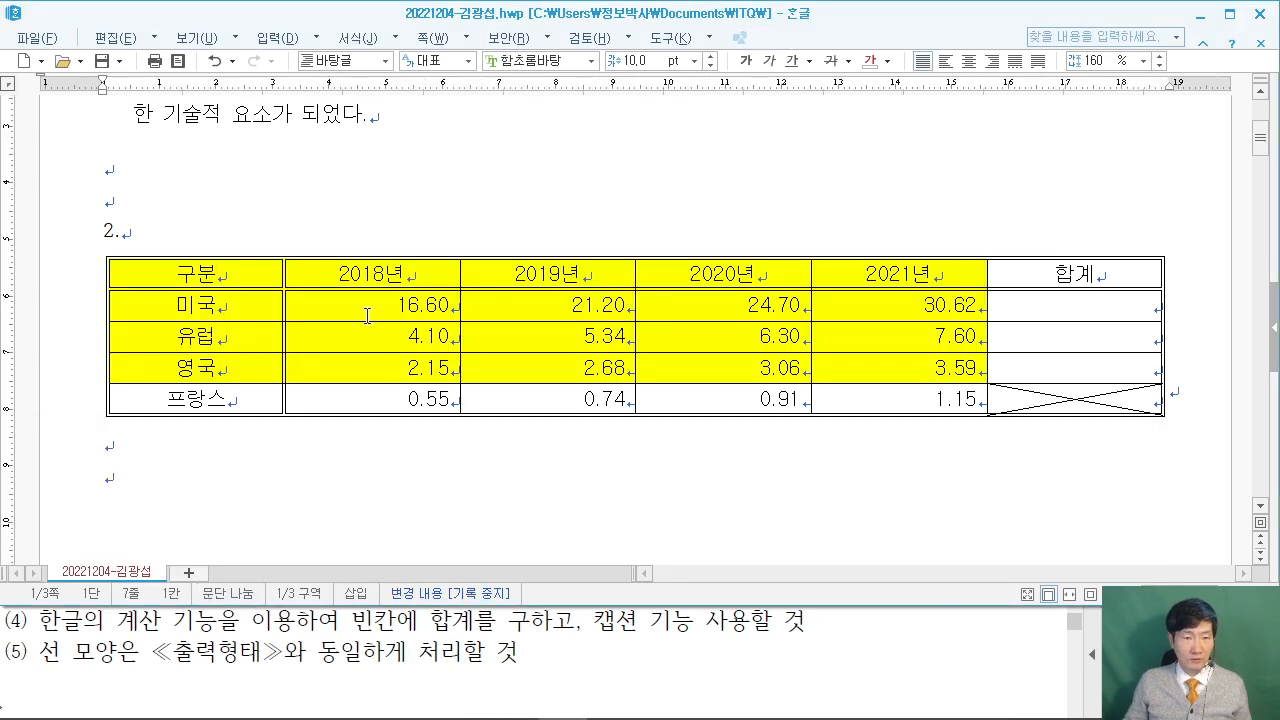
drag(362, 301, 383, 365)
drag(486, 363, 1097, 368)
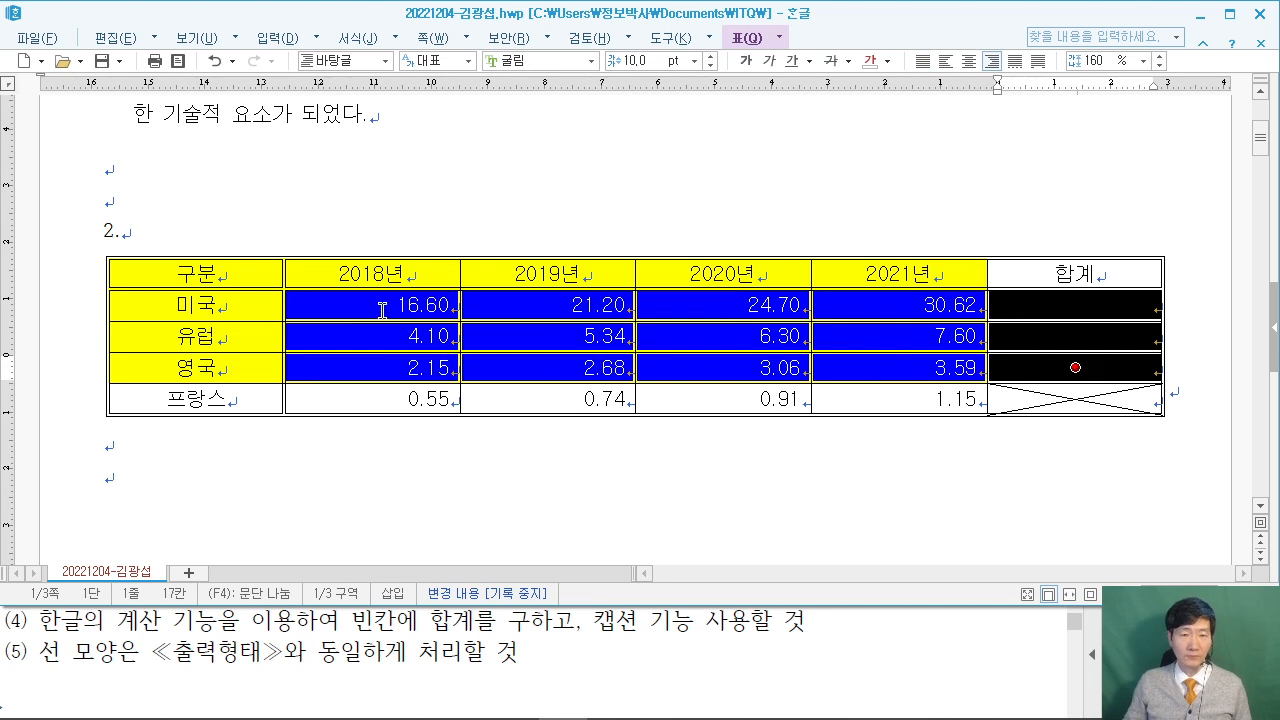
right_click(376, 305)
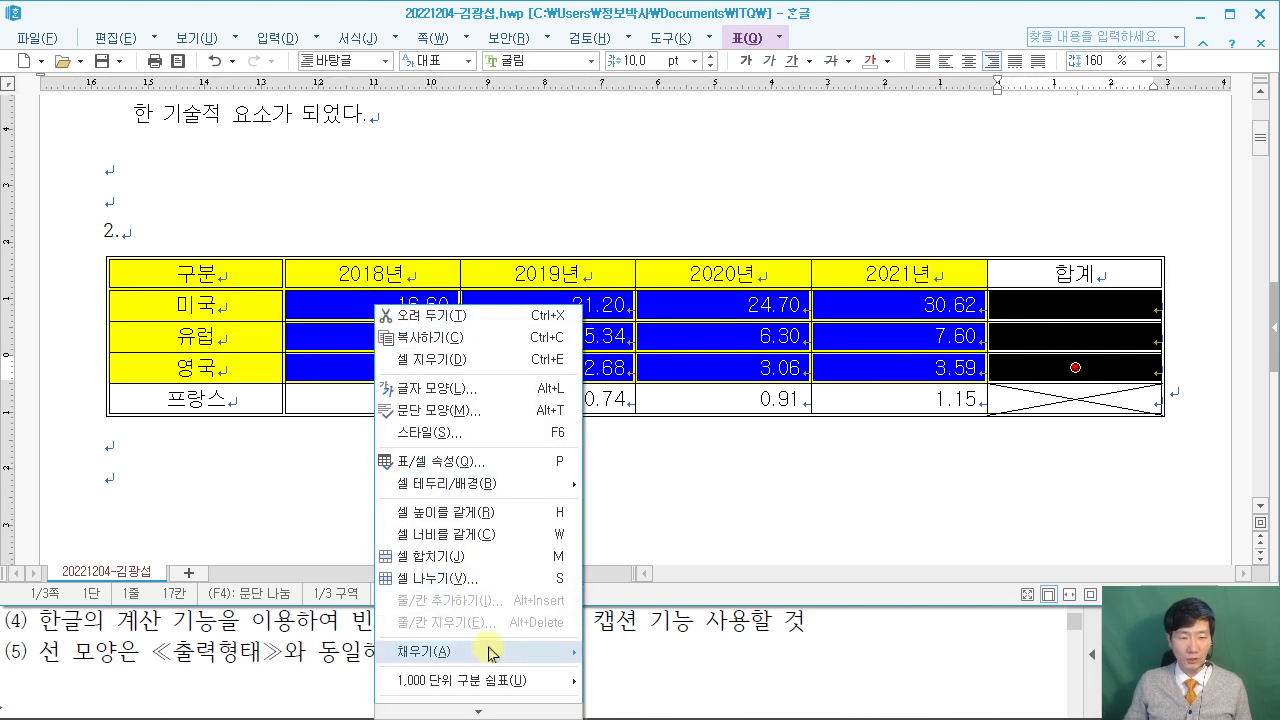
mouse_move(489, 713)
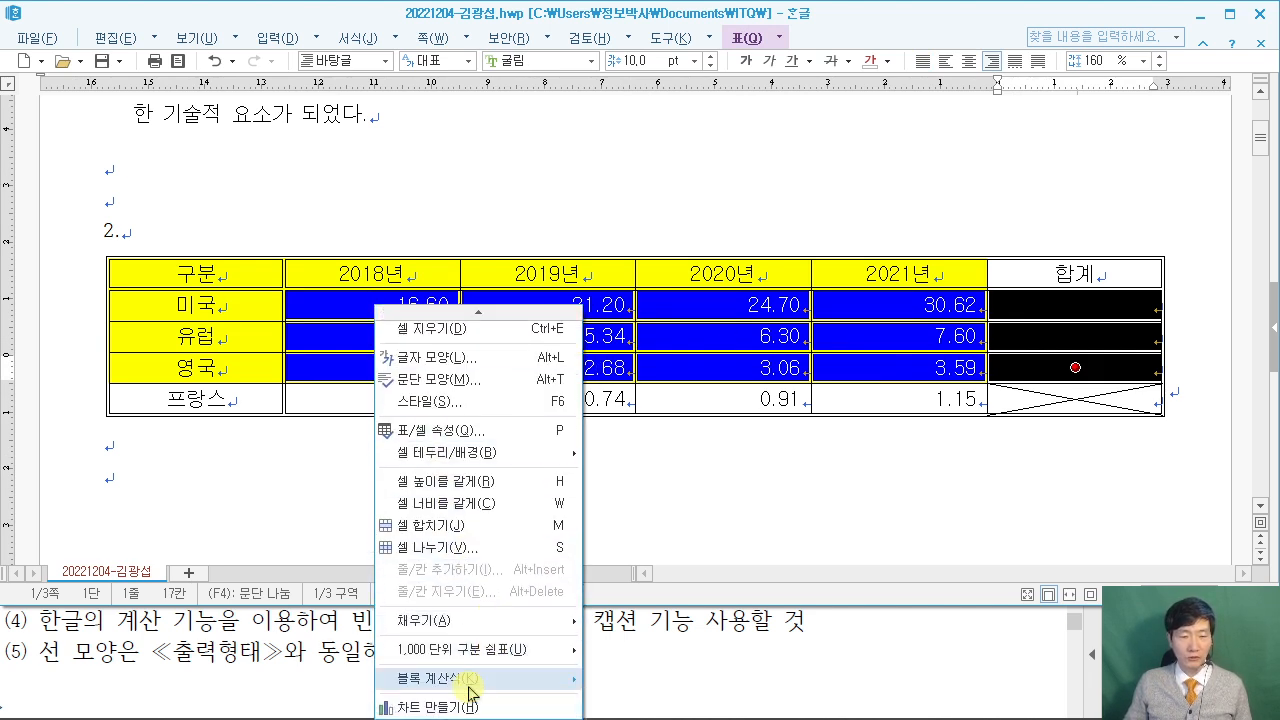
mouse_move(473, 690)
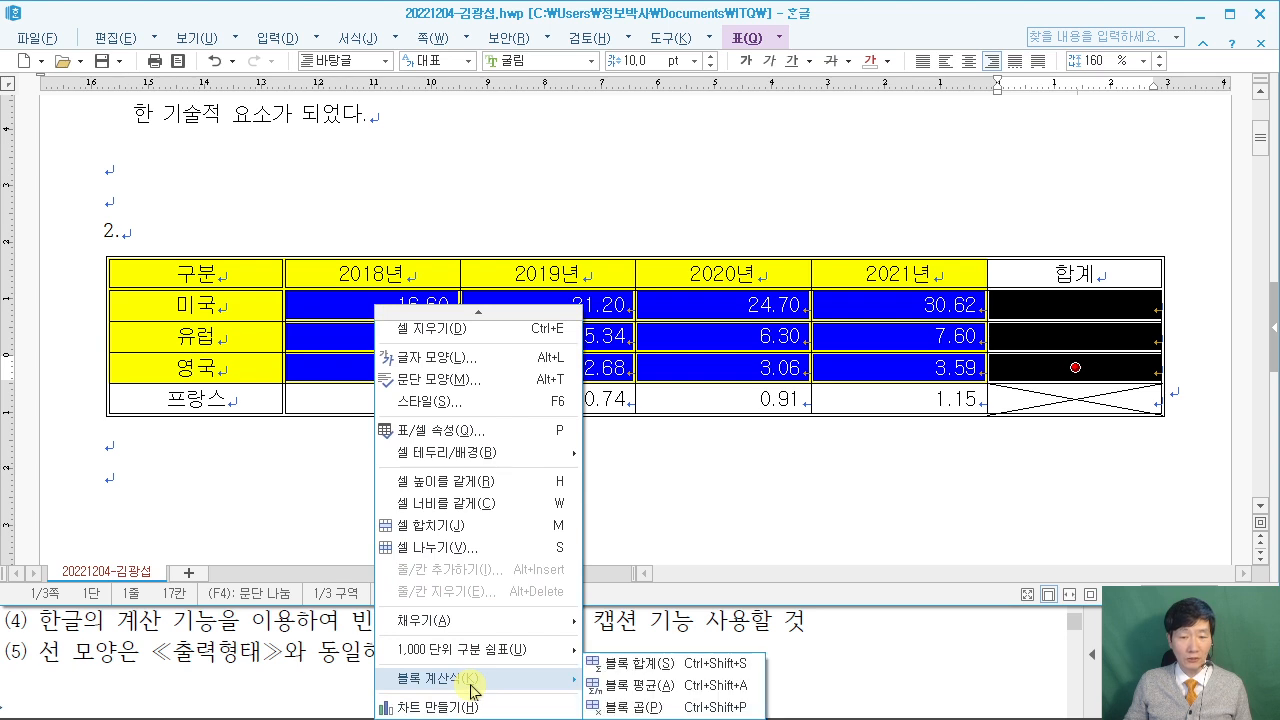
click(651, 667)
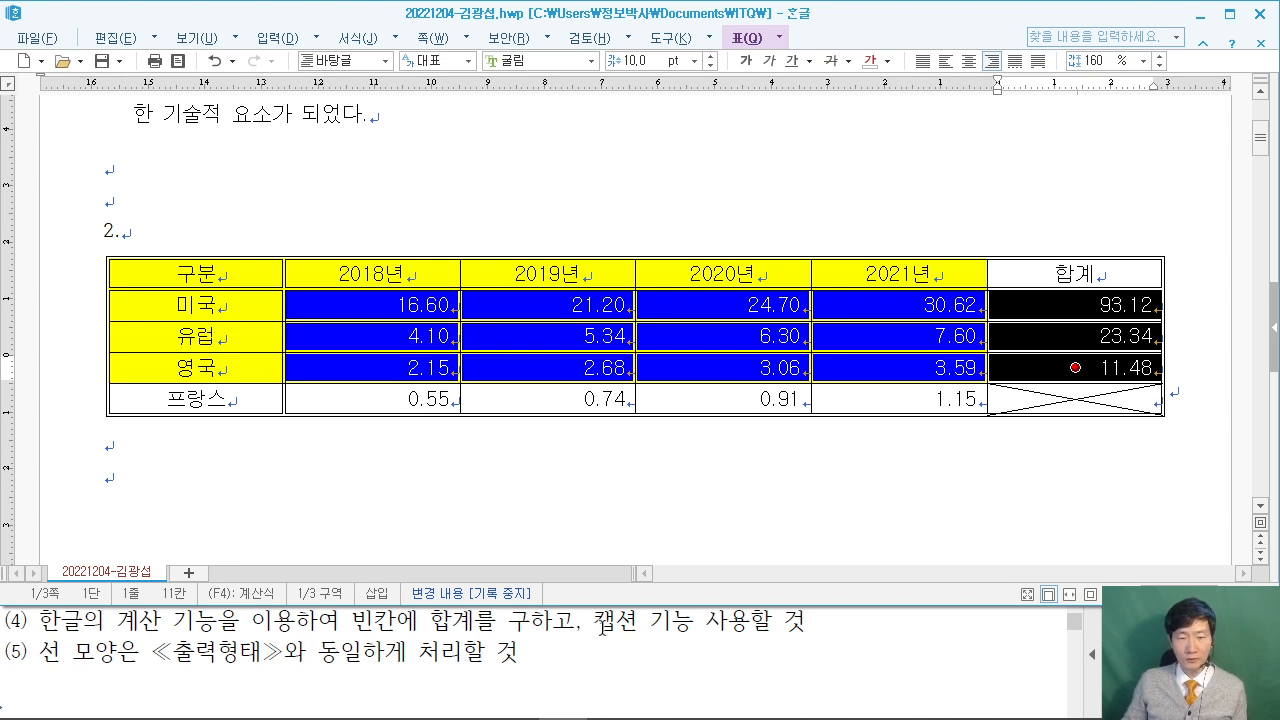
Insert a '표 1' caption for the table and select its text.
click(862, 258)
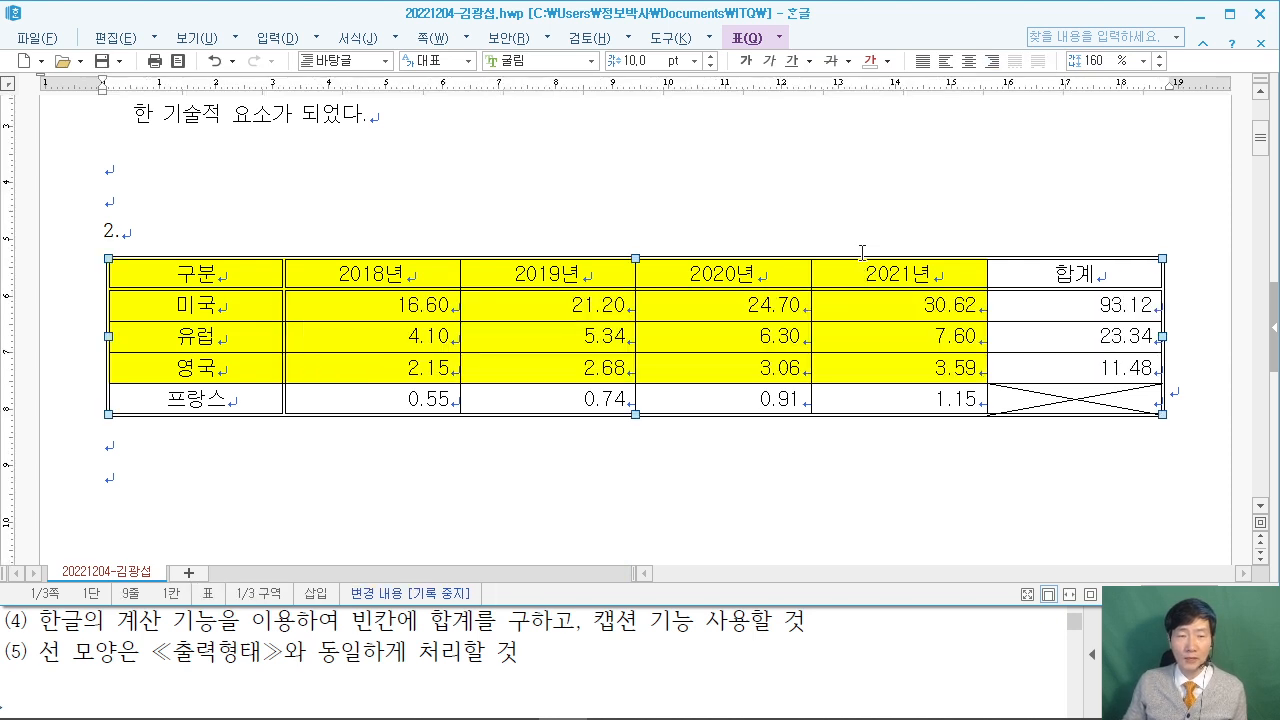
right_click(863, 262)
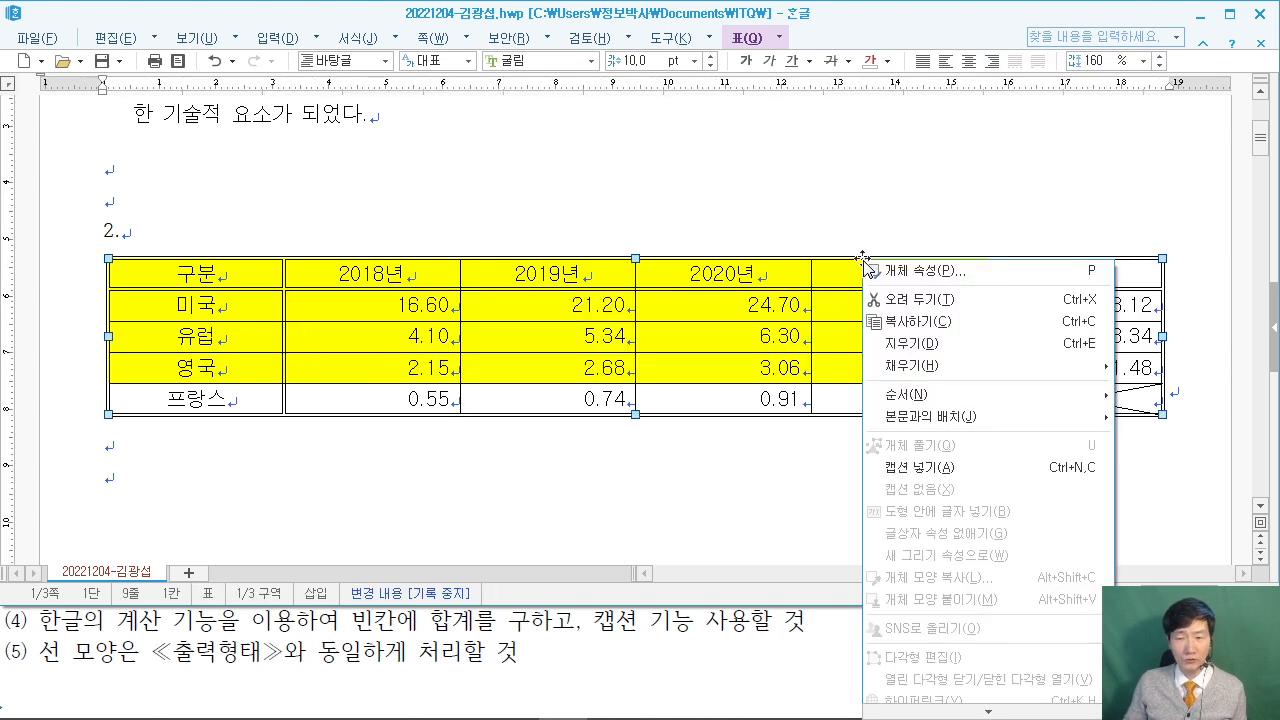
click(929, 467)
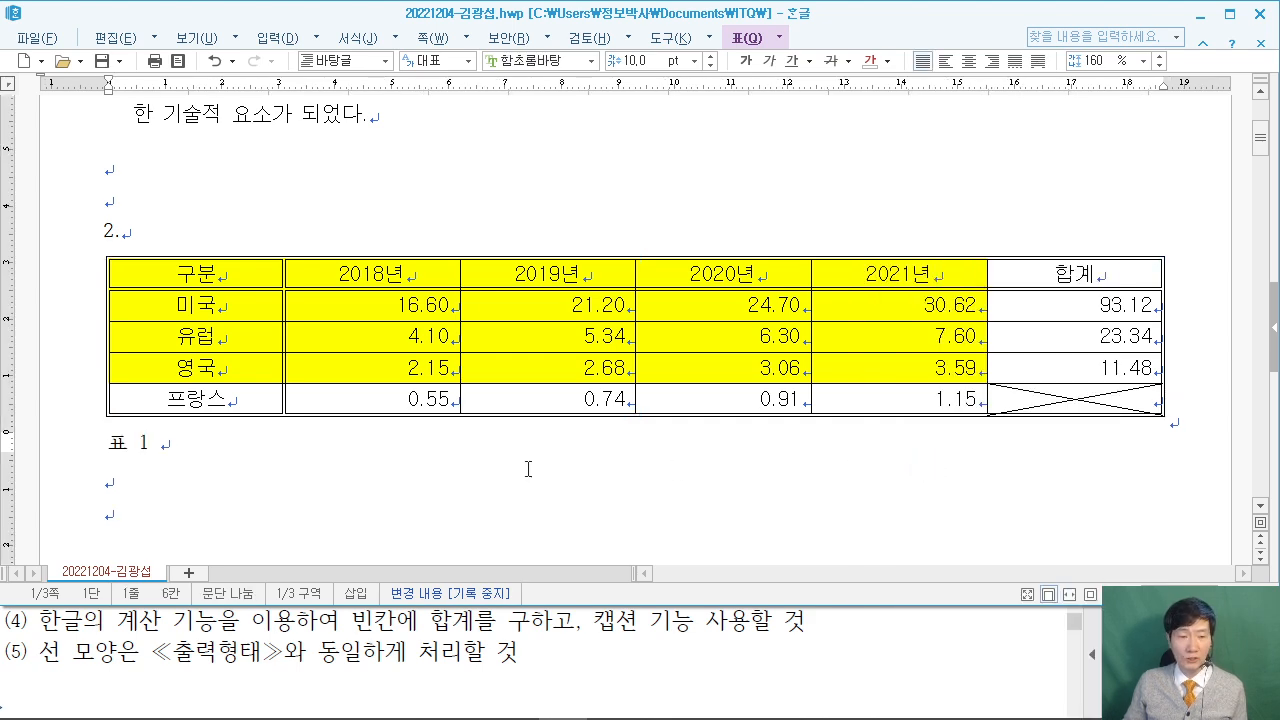
drag(210, 449, 106, 445)
Replace the '표 1' caption with '주요 국가의 데이터 시장규모(단위 : 10억 달러)'.
key(F9)
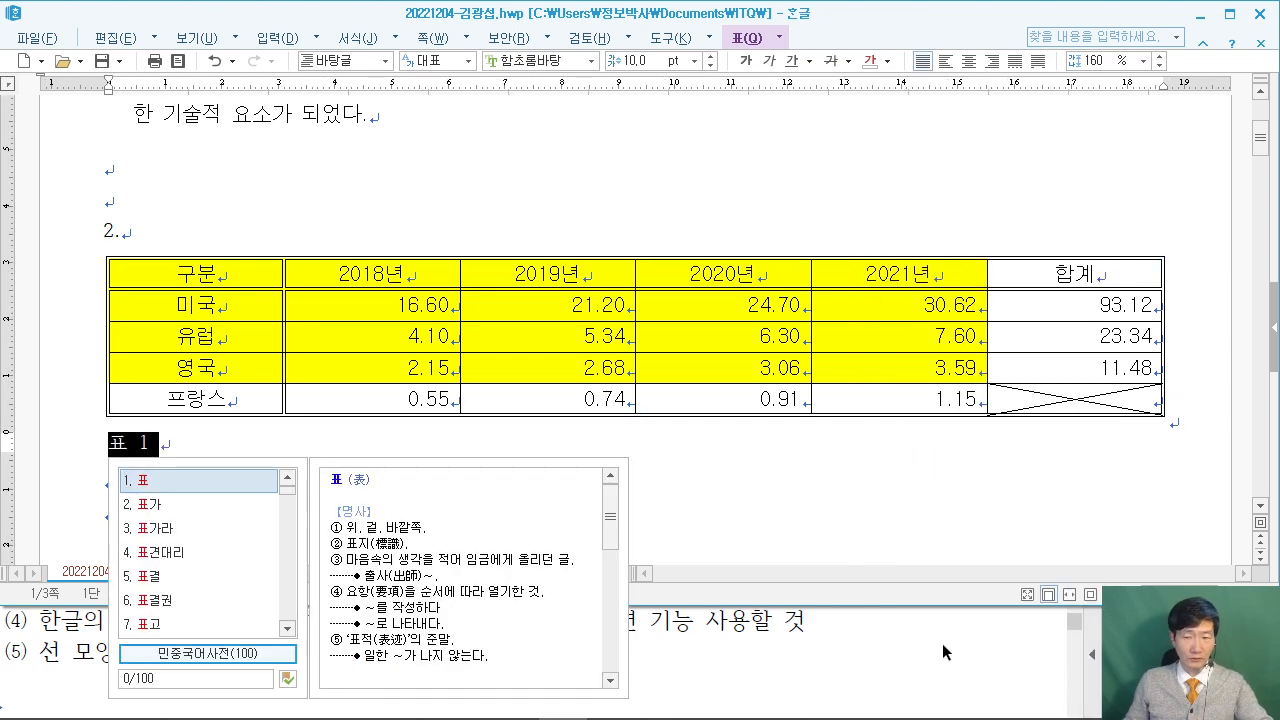
click(961, 643)
scroll(961, 643, down, 3)
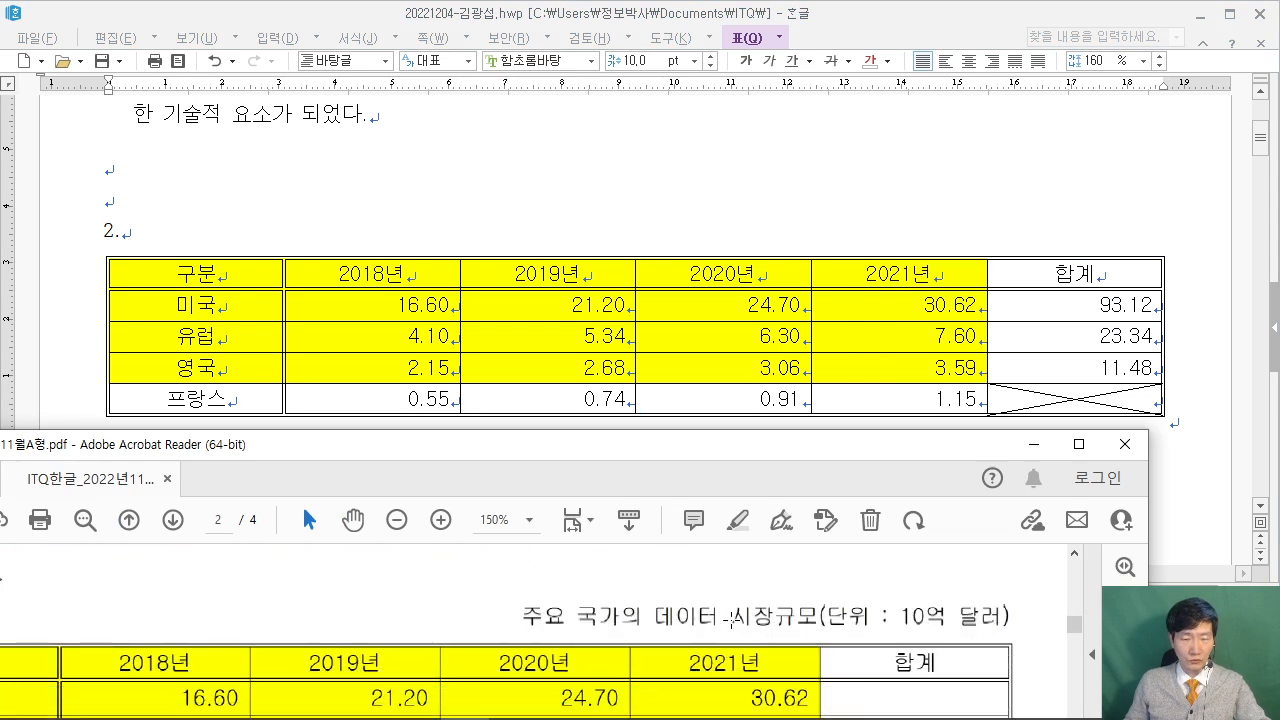
click(819, 14)
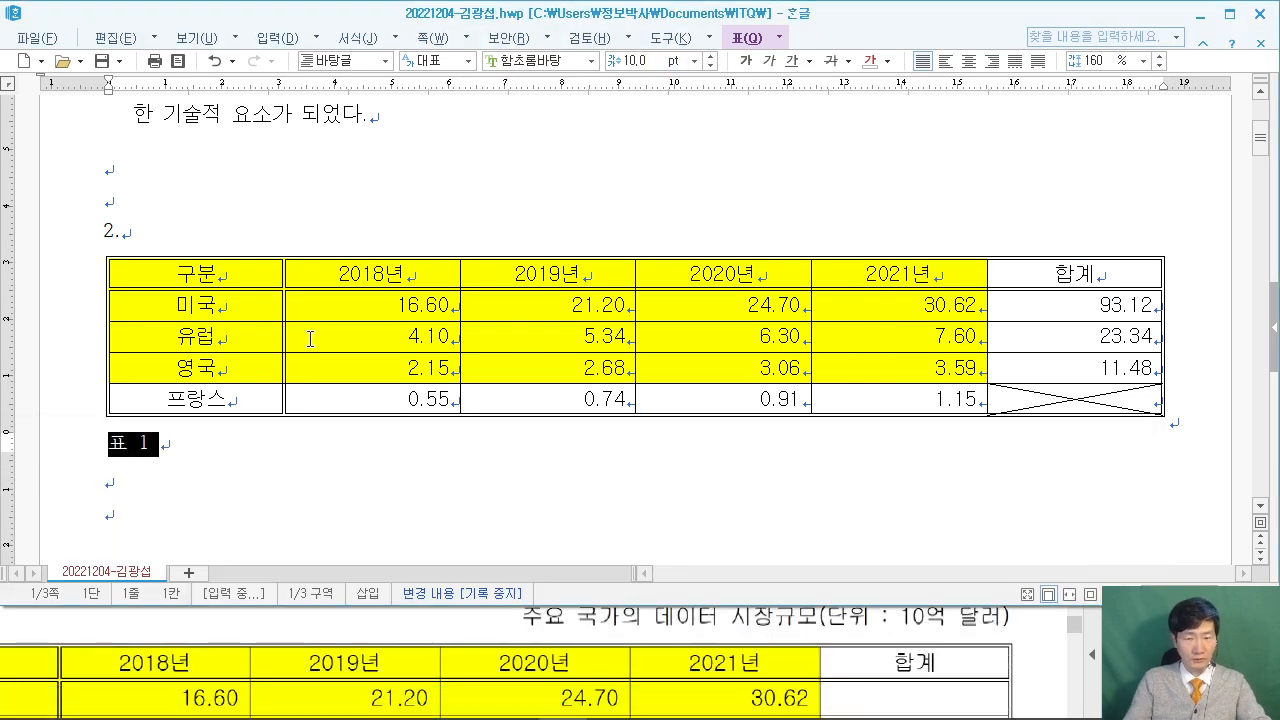
text(주요 국)
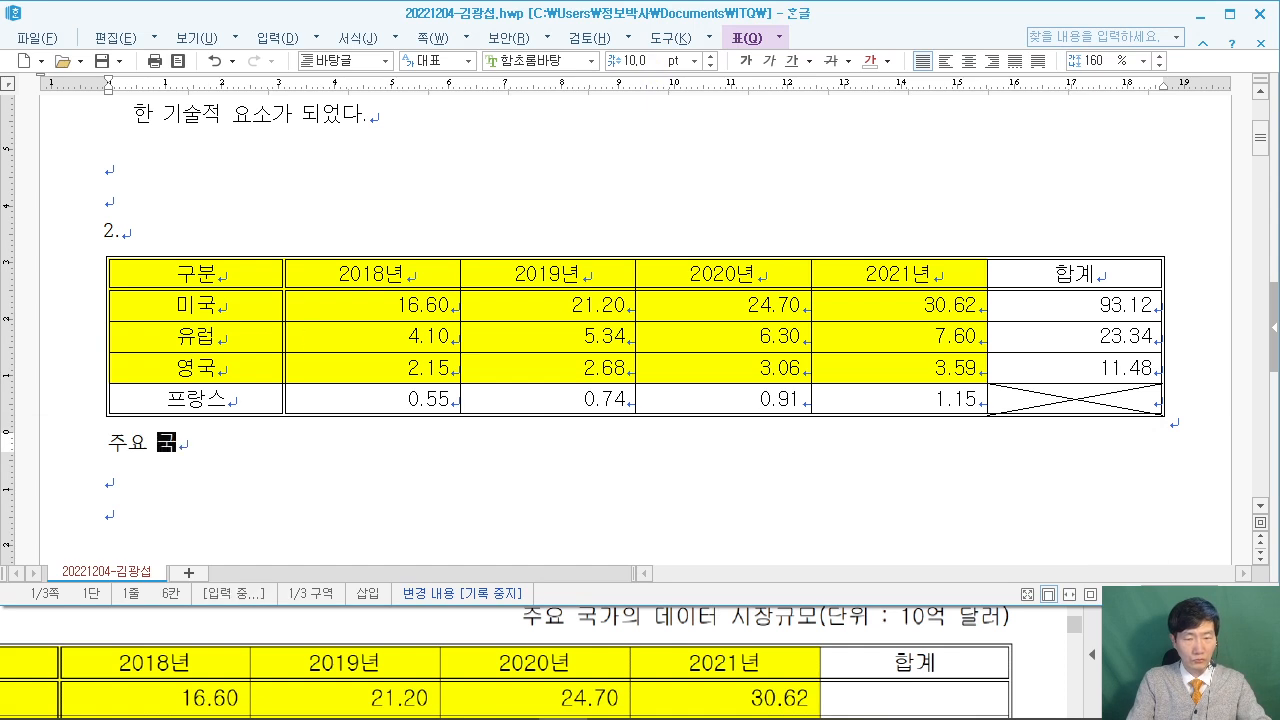
text(가의 데이터 시장)
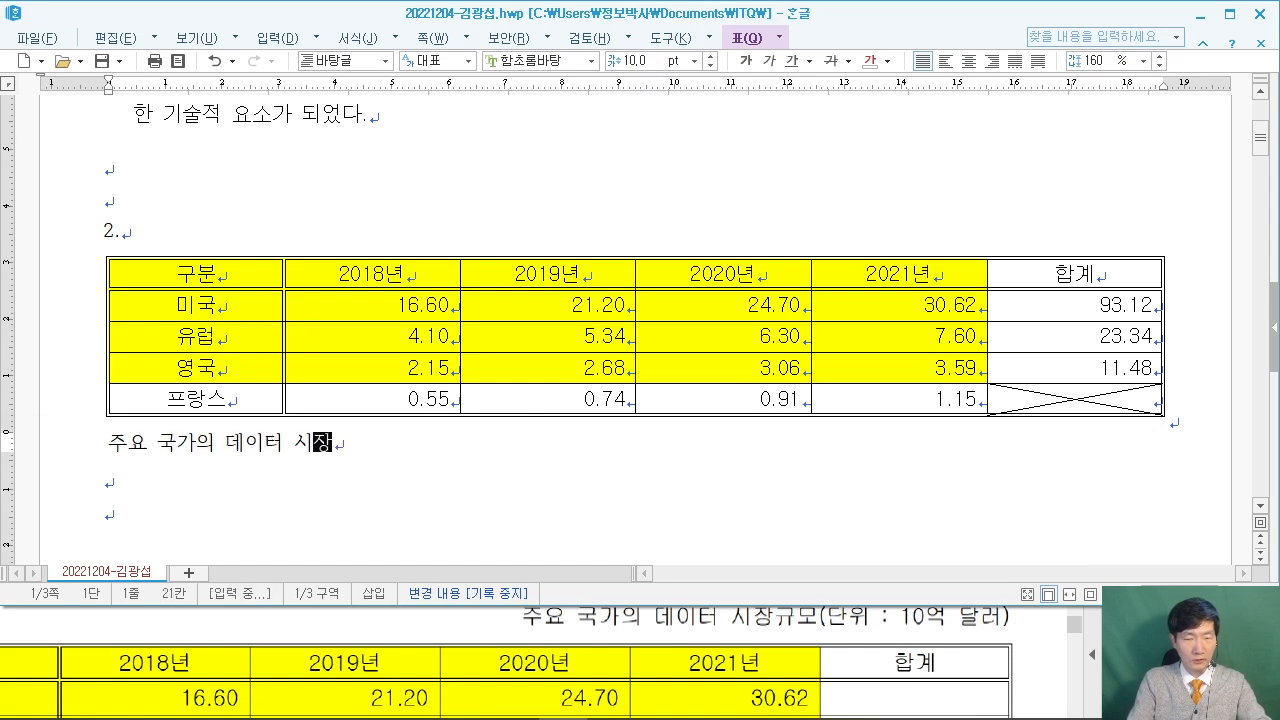
text(규모(단위 )
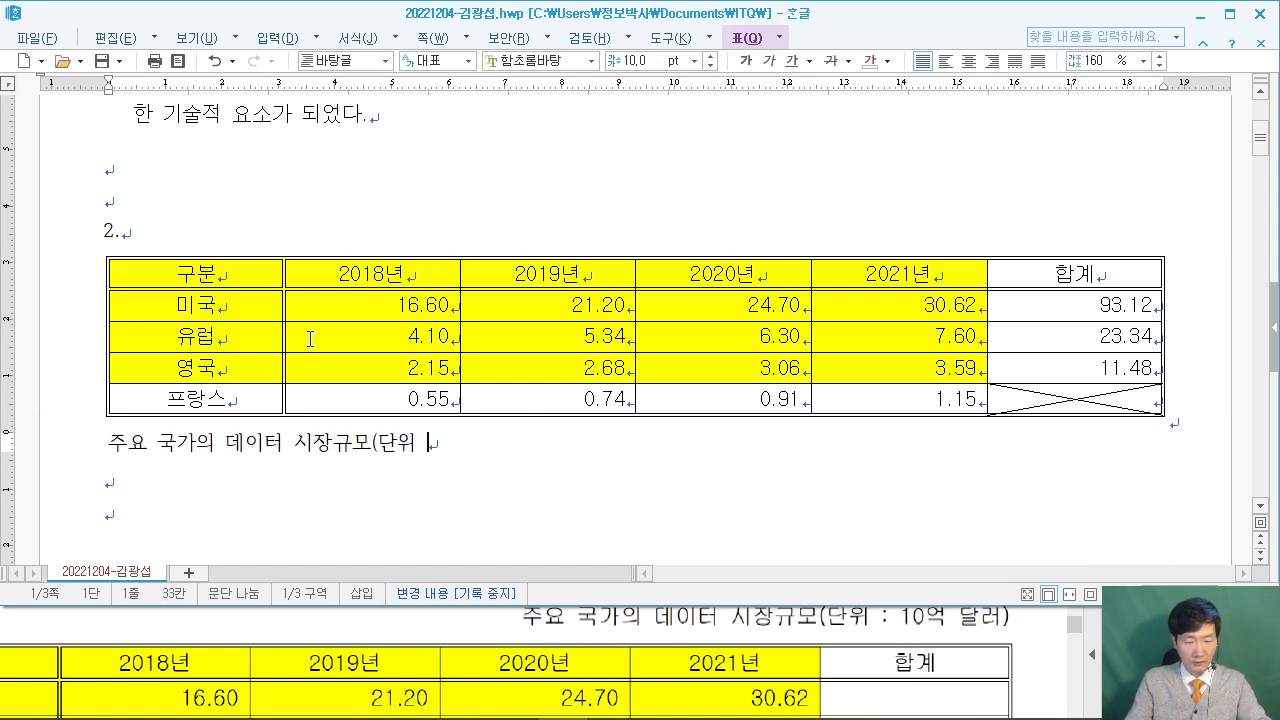
text(: 10억 달러))
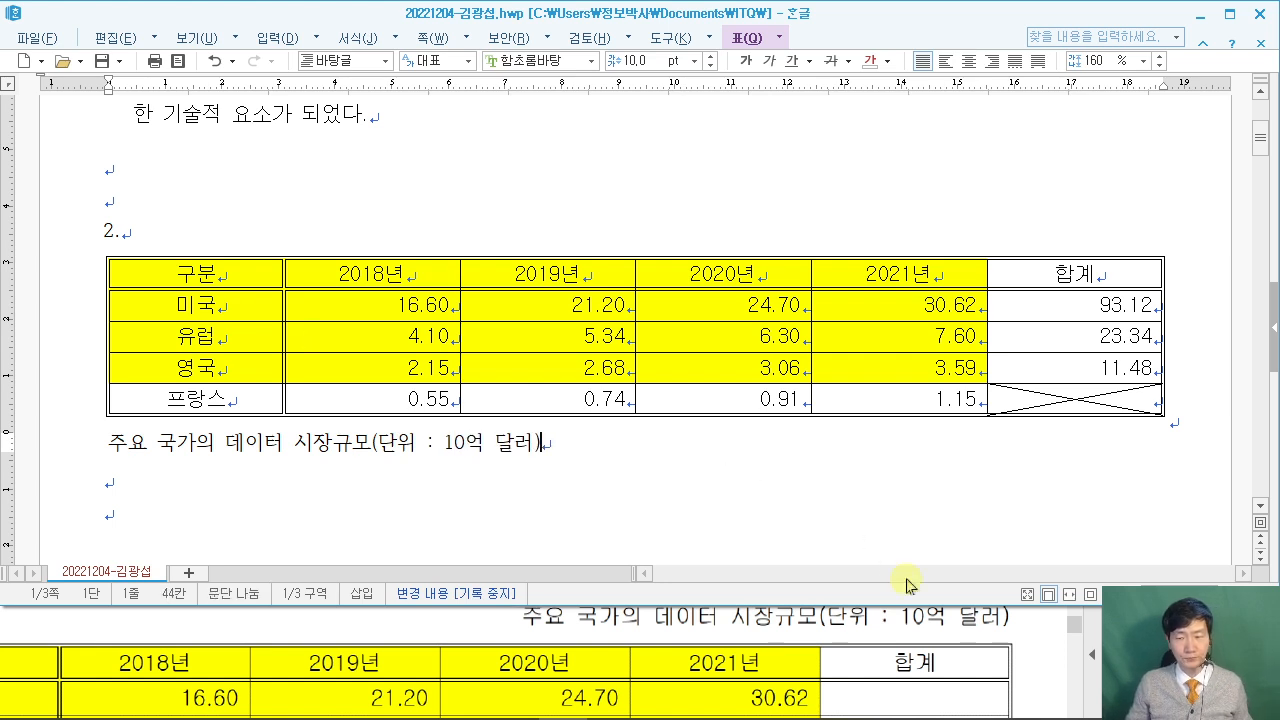
Check the PDF's 굴림, 10pt requirement and select the whole caption line.
click(1050, 638)
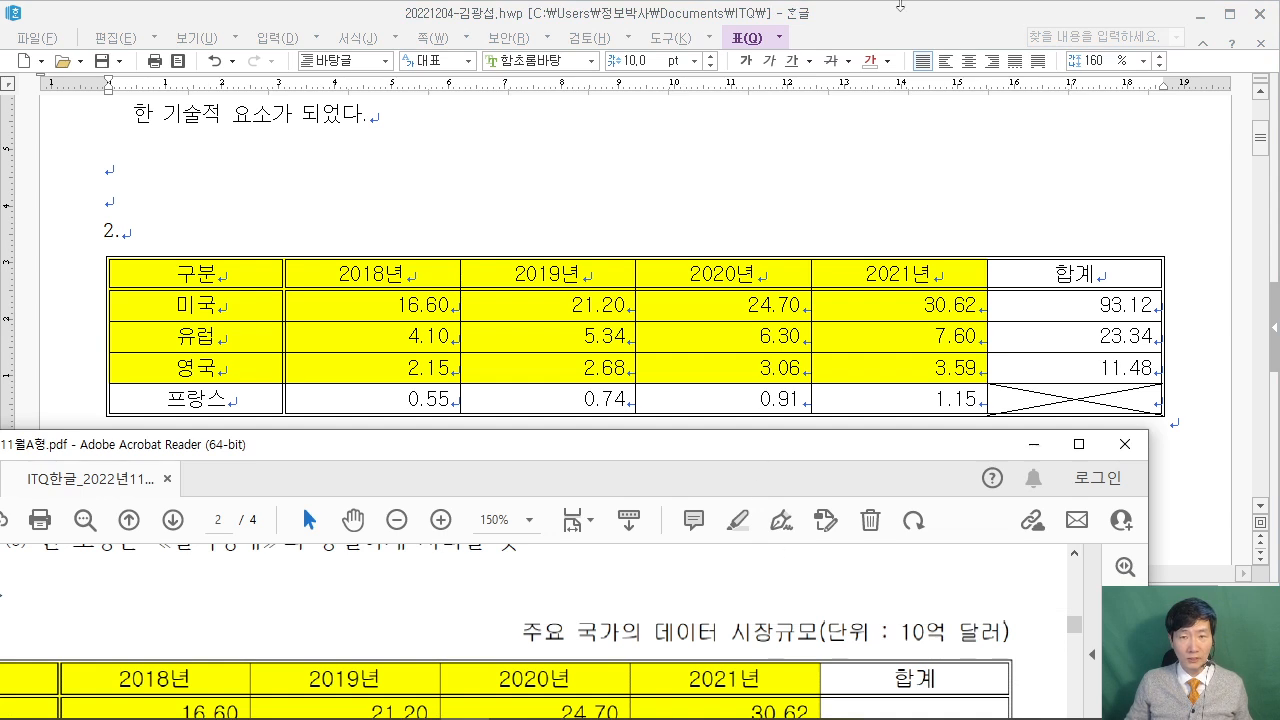
scroll(276, 636, up, 5)
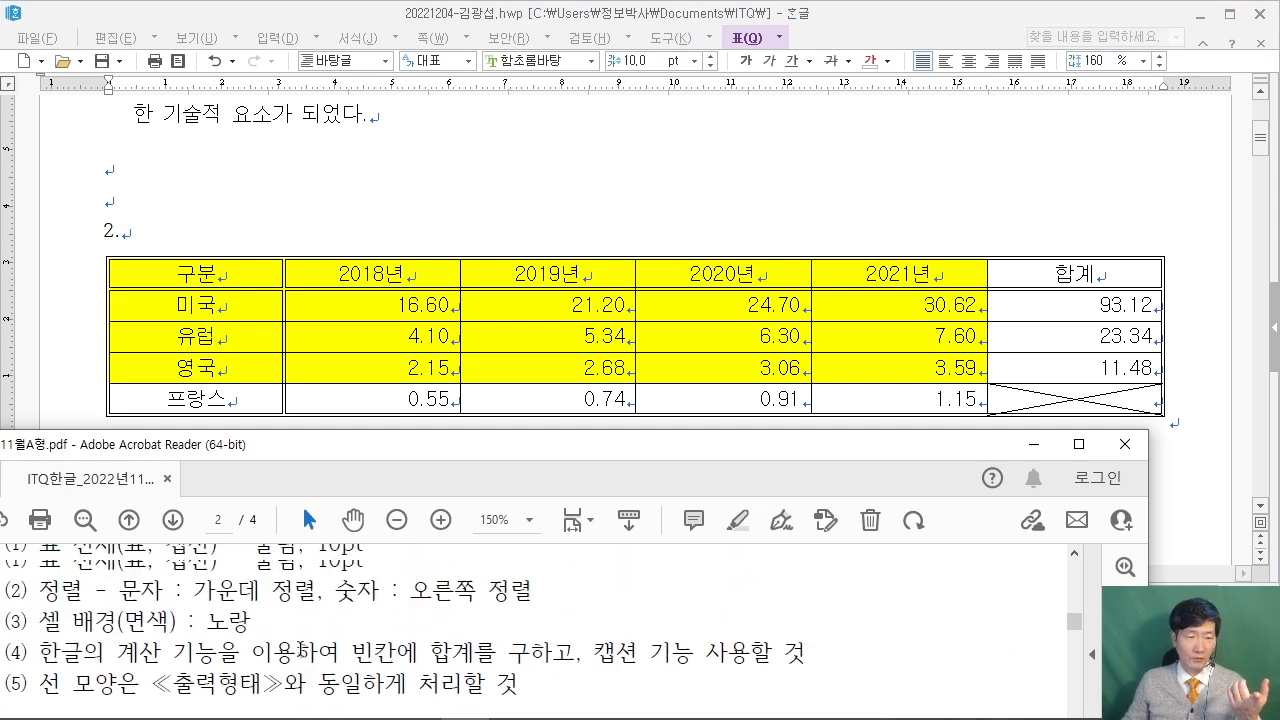
drag(40, 625, 362, 625)
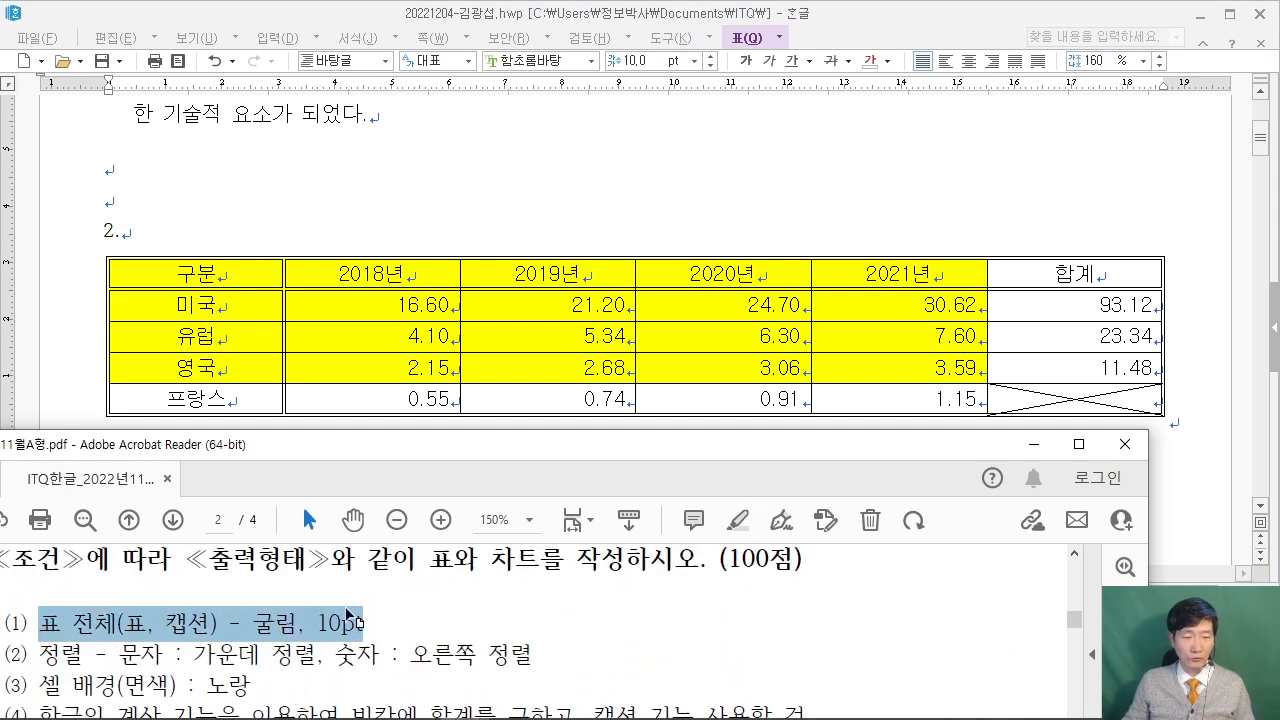
click(918, 7)
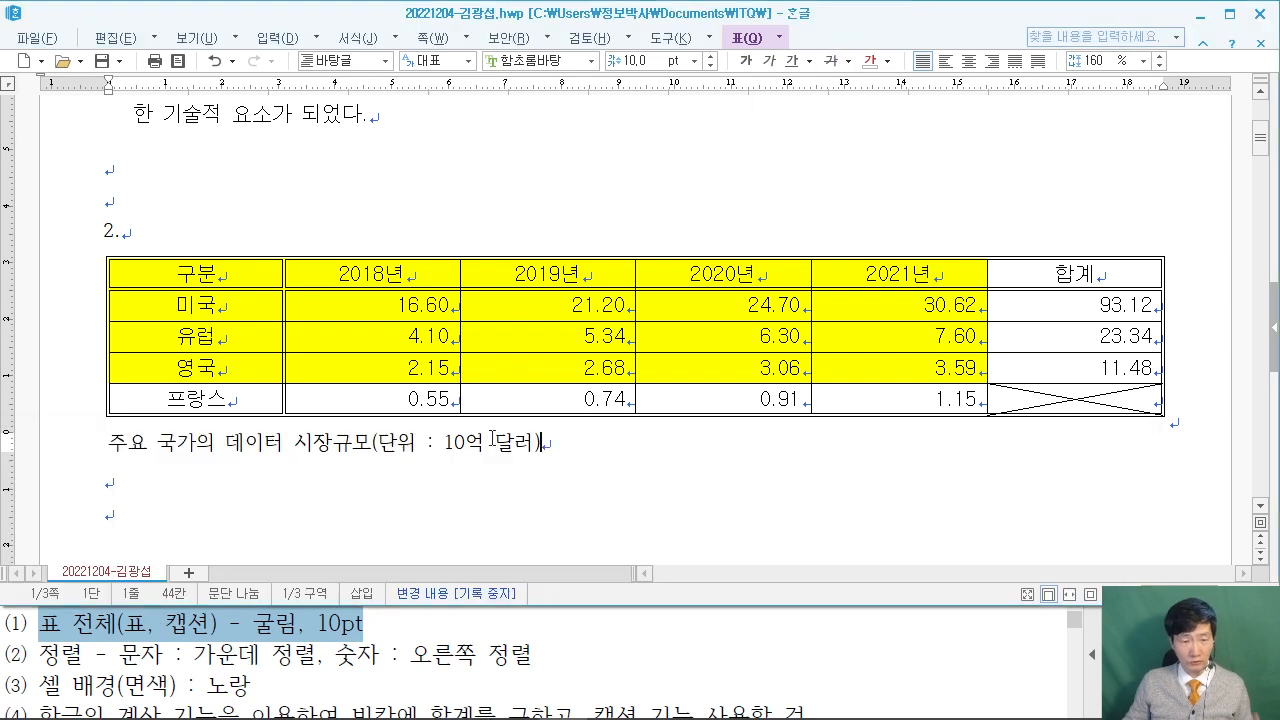
drag(557, 451, 108, 441)
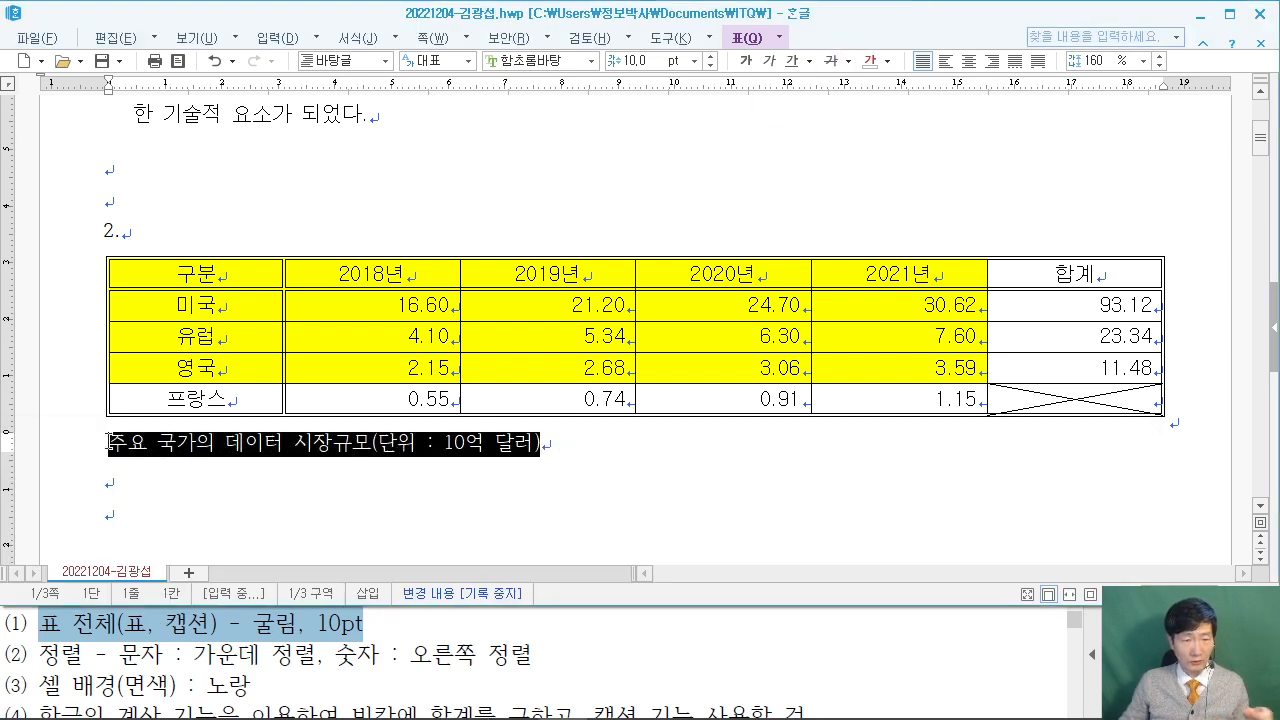
Set the caption font to 굴림, right-align it, and open the table properties.
click(540, 61)
text(굴림)
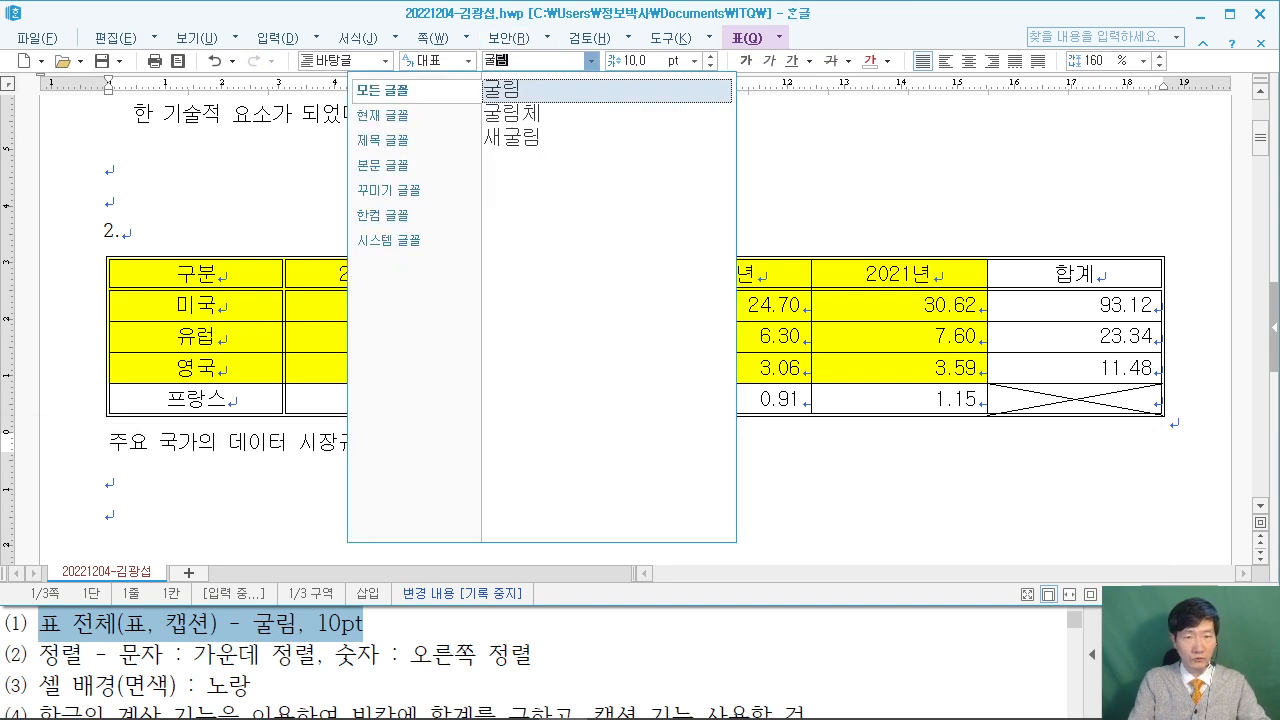
key(Return)
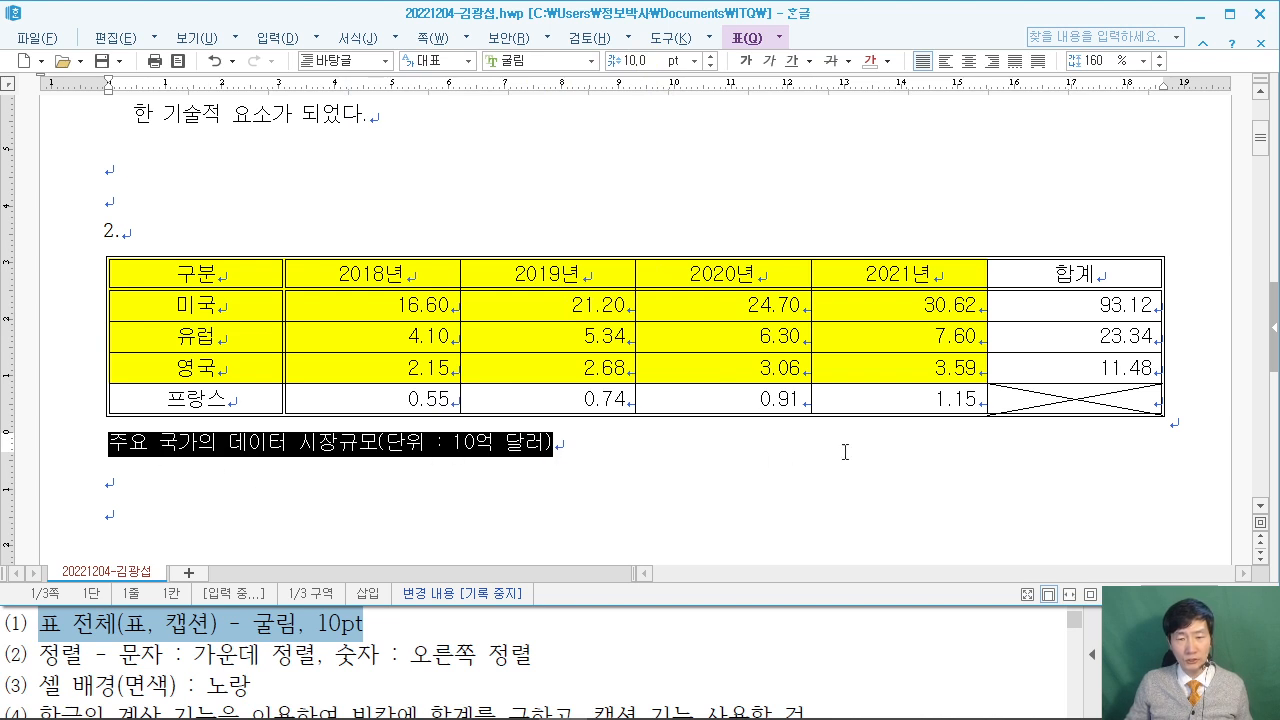
click(994, 63)
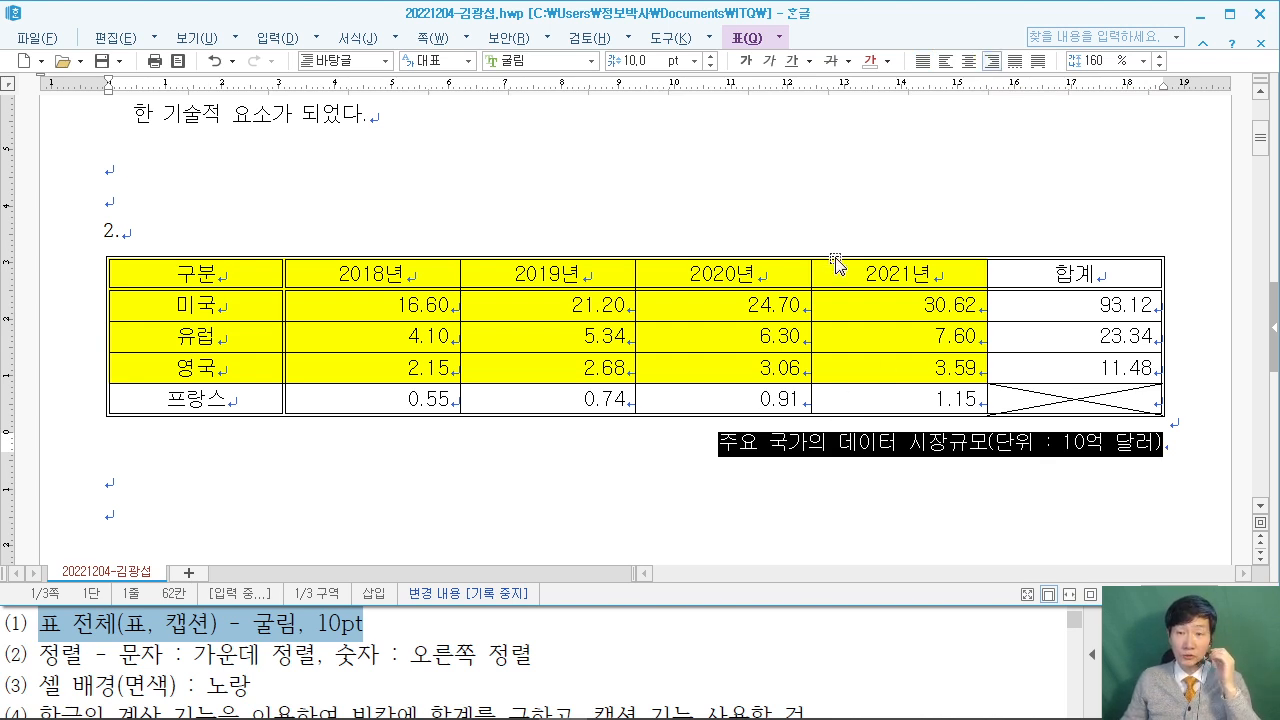
double_click(836, 262)
In the 여백/캡션 settings, set the caption position to top and confirm with 설정.
drag(658, 64, 435, 48)
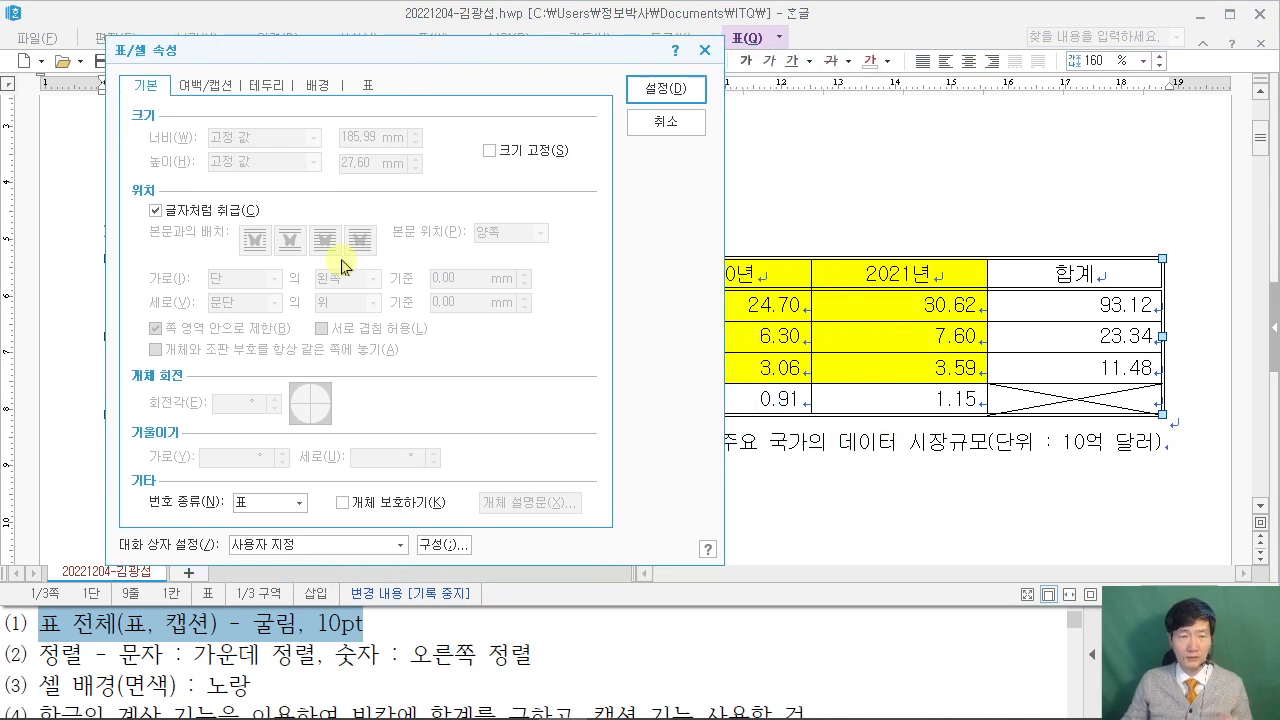
click(204, 86)
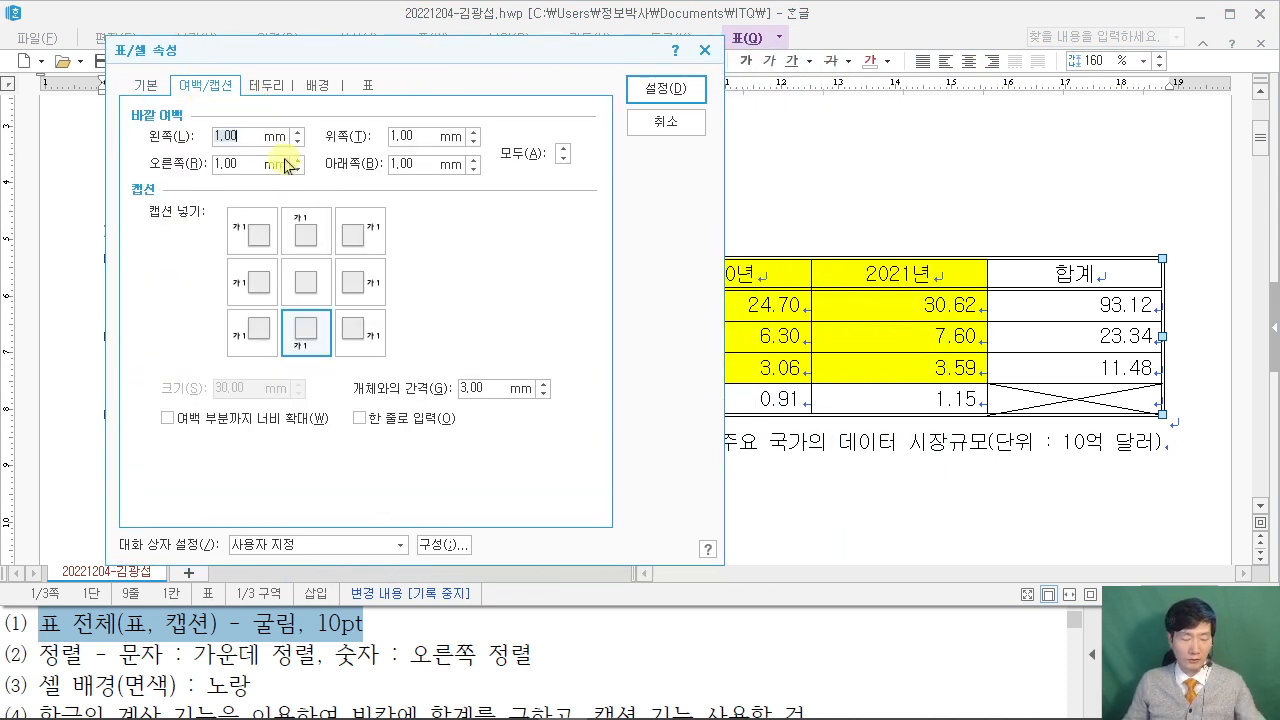
drag(268, 194, 349, 260)
mouse_move(385, 40)
mouse_down()
mouse_move(310, 222)
mouse_move(404, 244)
mouse_move(372, 256)
mouse_up()
key(Escape)
click(308, 240)
click(662, 88)
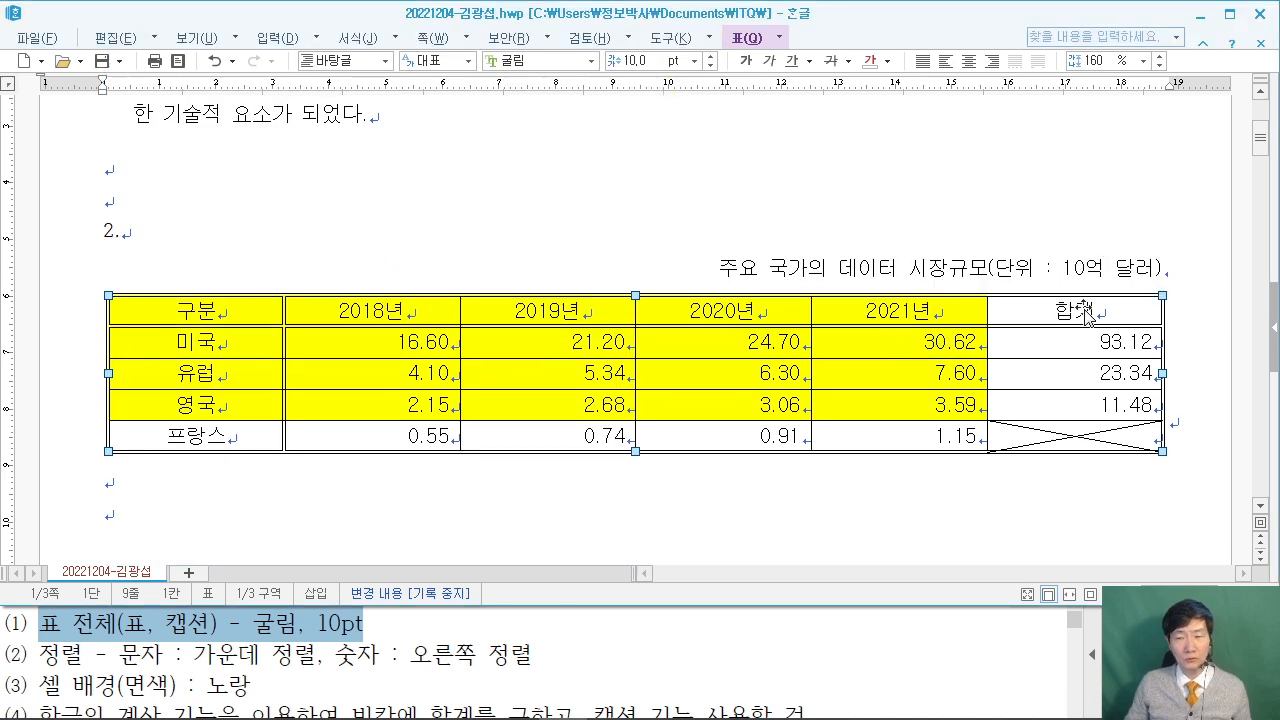
click(796, 494)
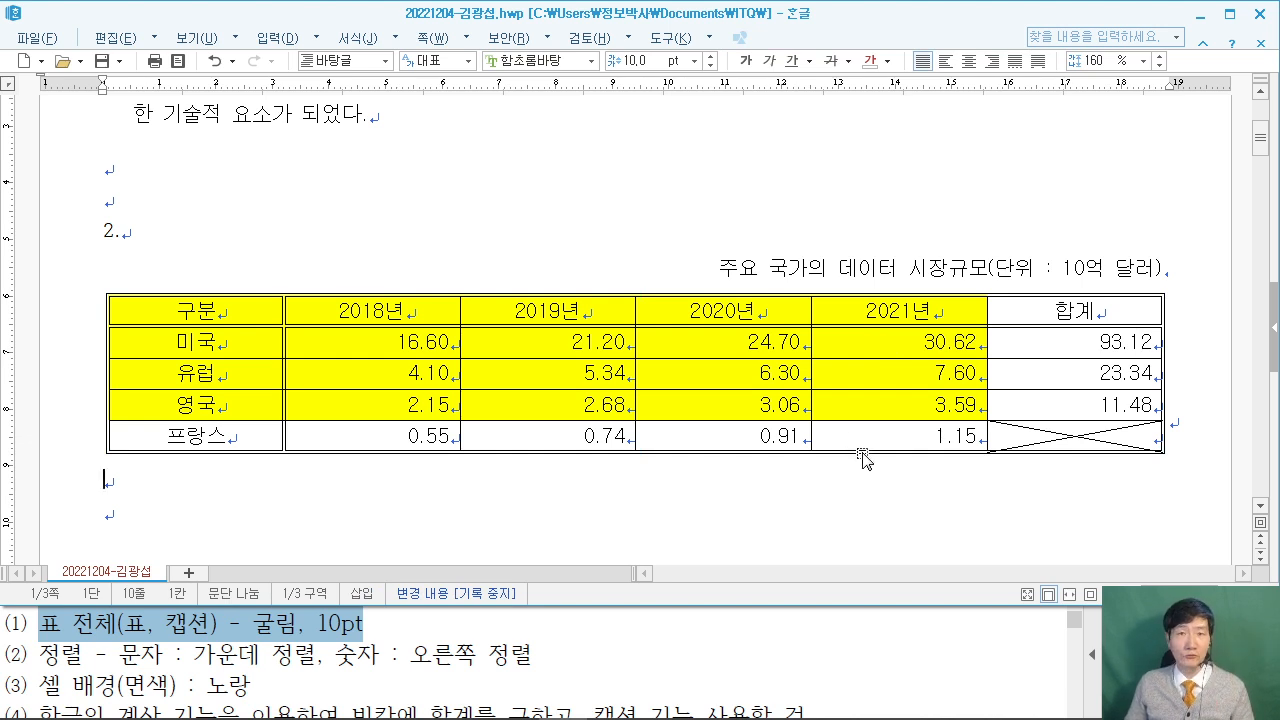
Review the chart requirements in the exam question PDF.
click(1016, 638)
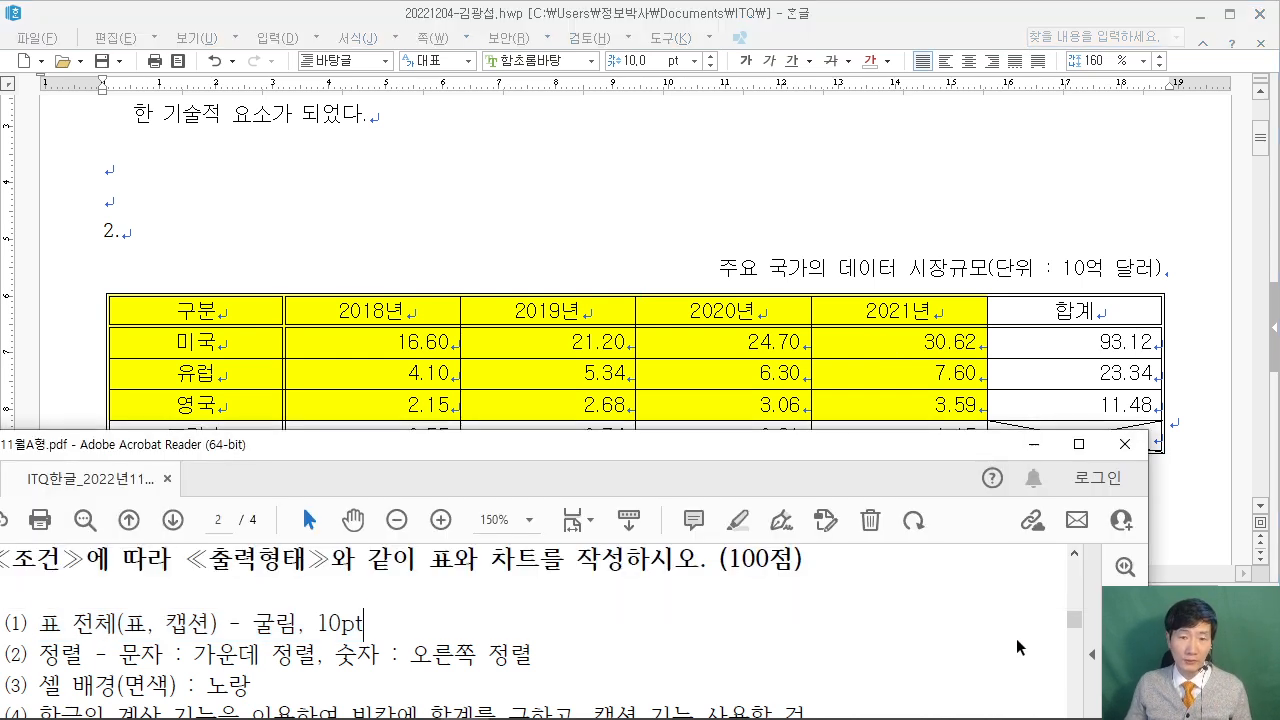
scroll(1019, 636, down, 3)
drag(680, 447, 745, 437)
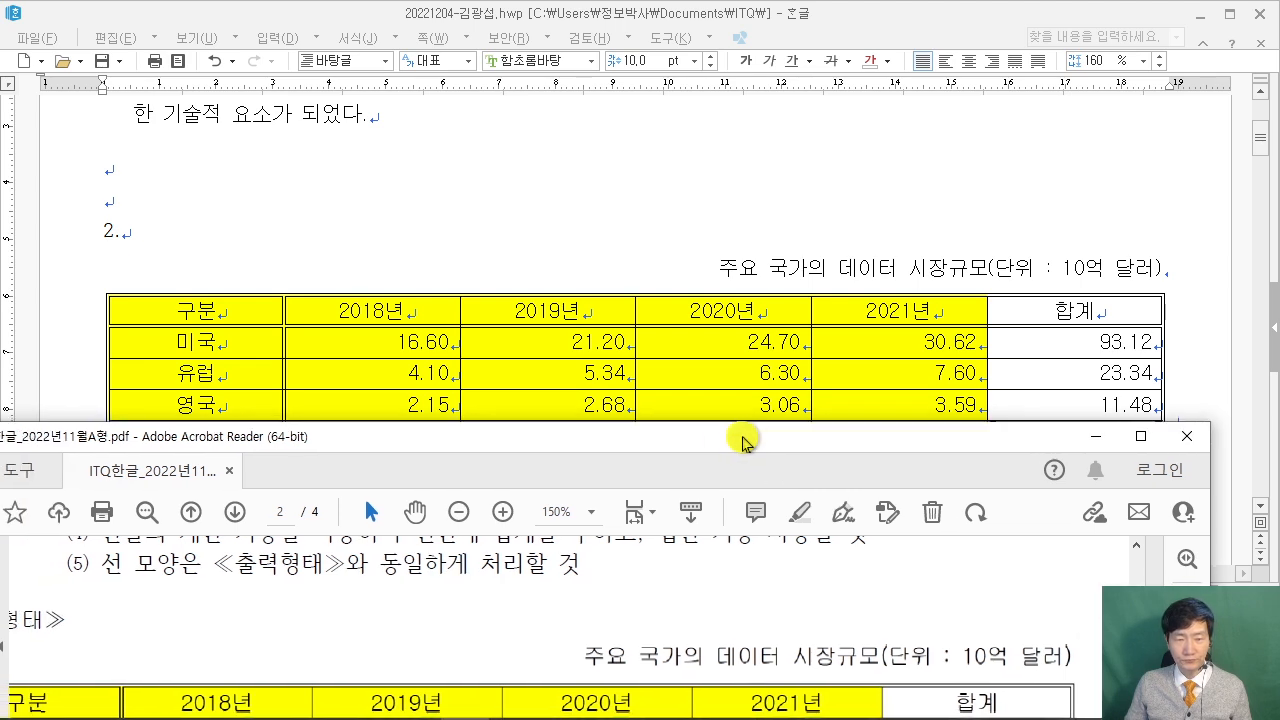
ctrl+scroll(711, 584, down, 1)
scroll(711, 584, down, 5)
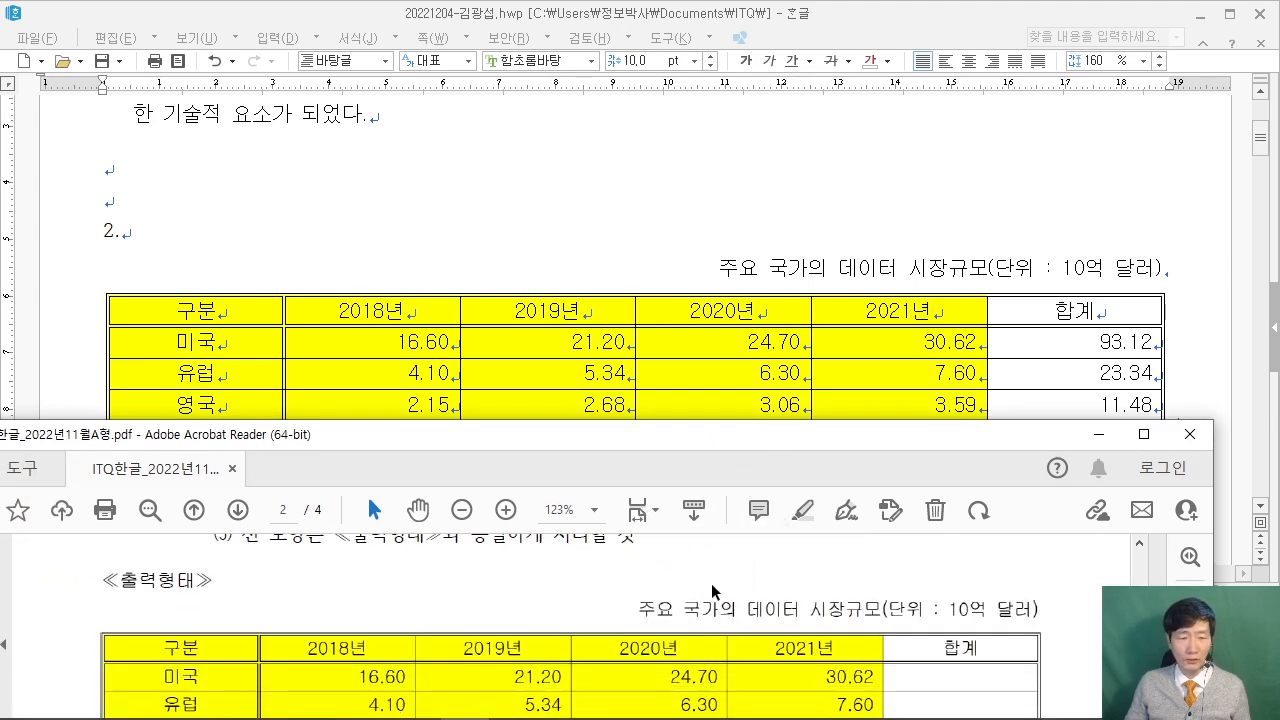
scroll(713, 585, down, 4)
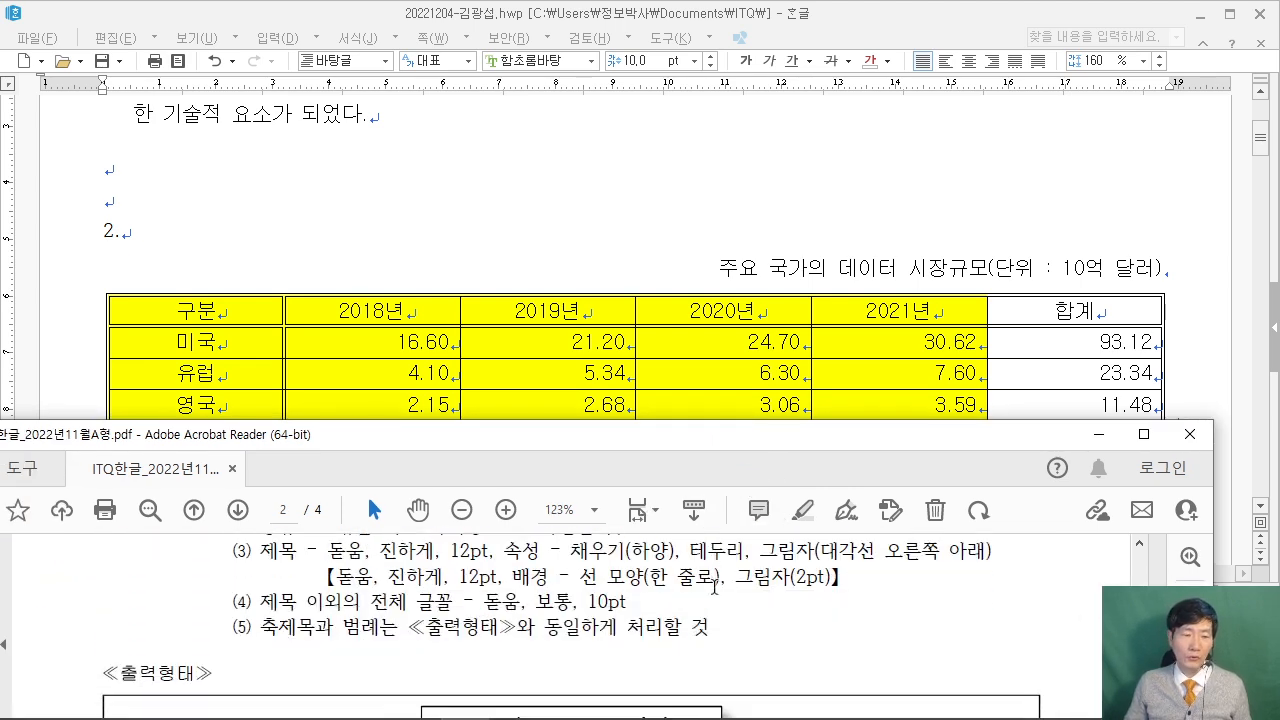
scroll(713, 594, down, 3)
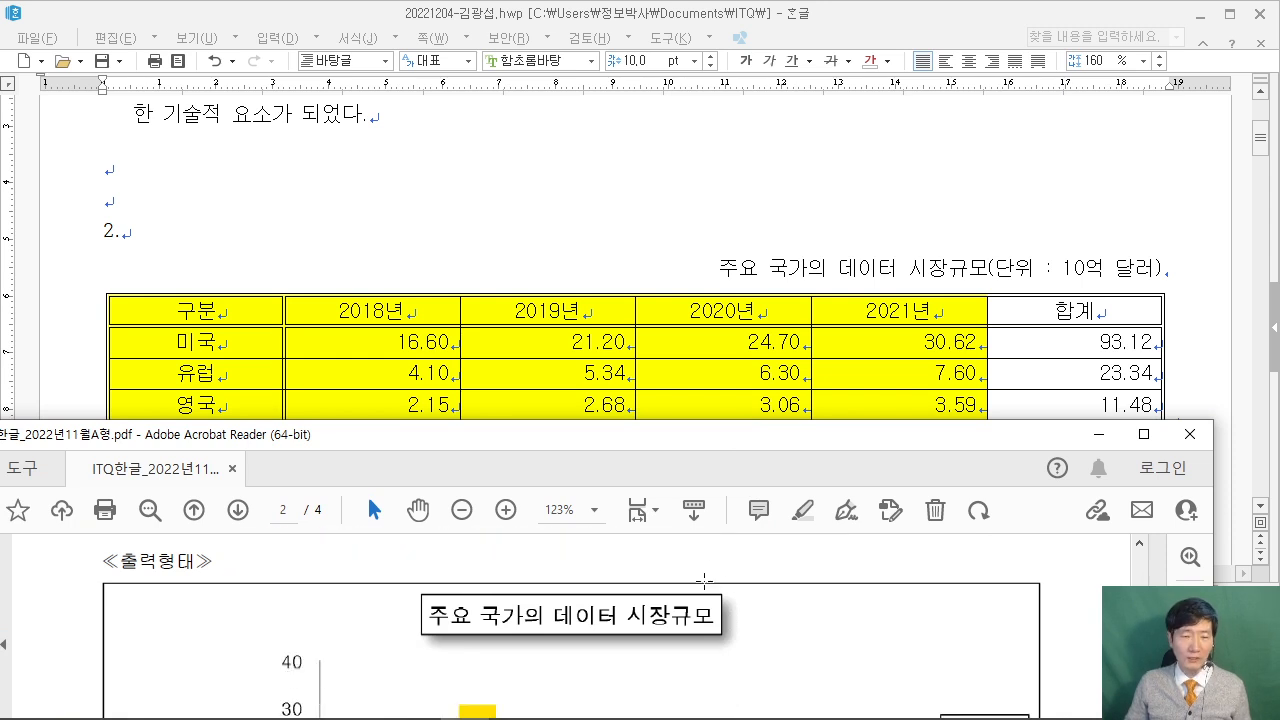
scroll(705, 586, up, 4)
scroll(704, 585, up, 2)
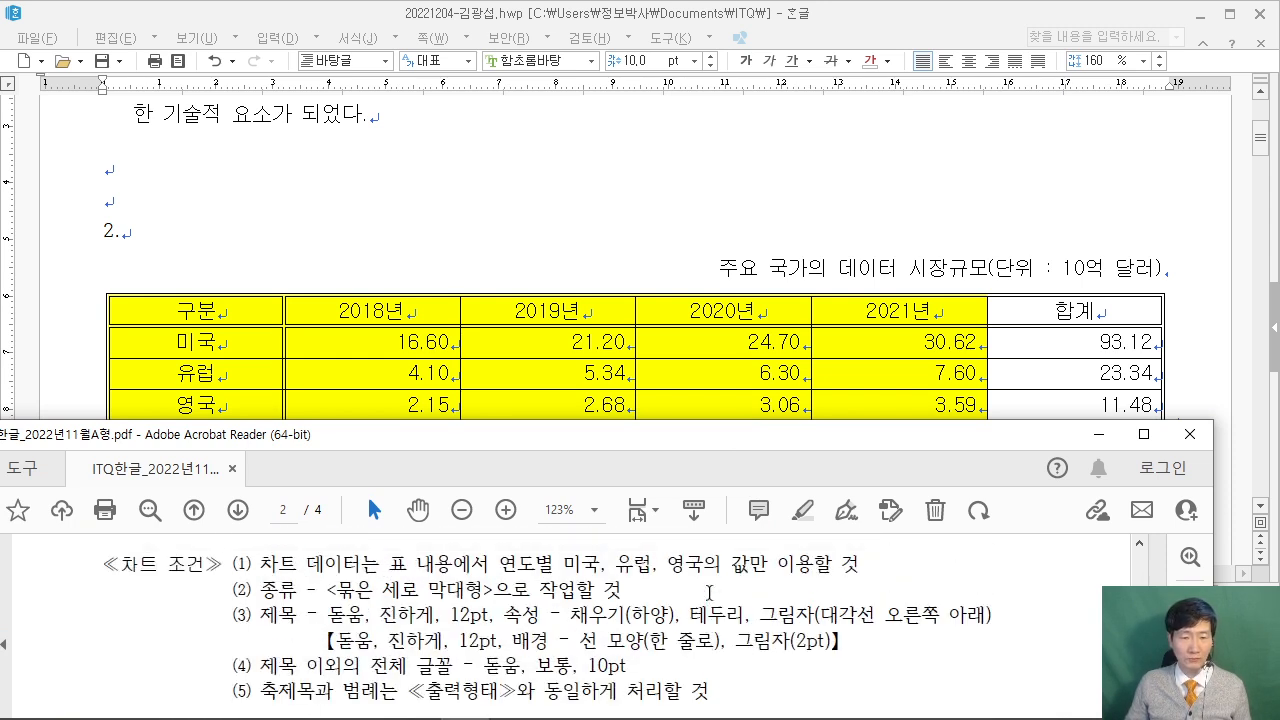
scroll(255, 573, up, 1)
Select 구분 through 2021년 down to the 영국 row and make a chart from it.
click(371, 212)
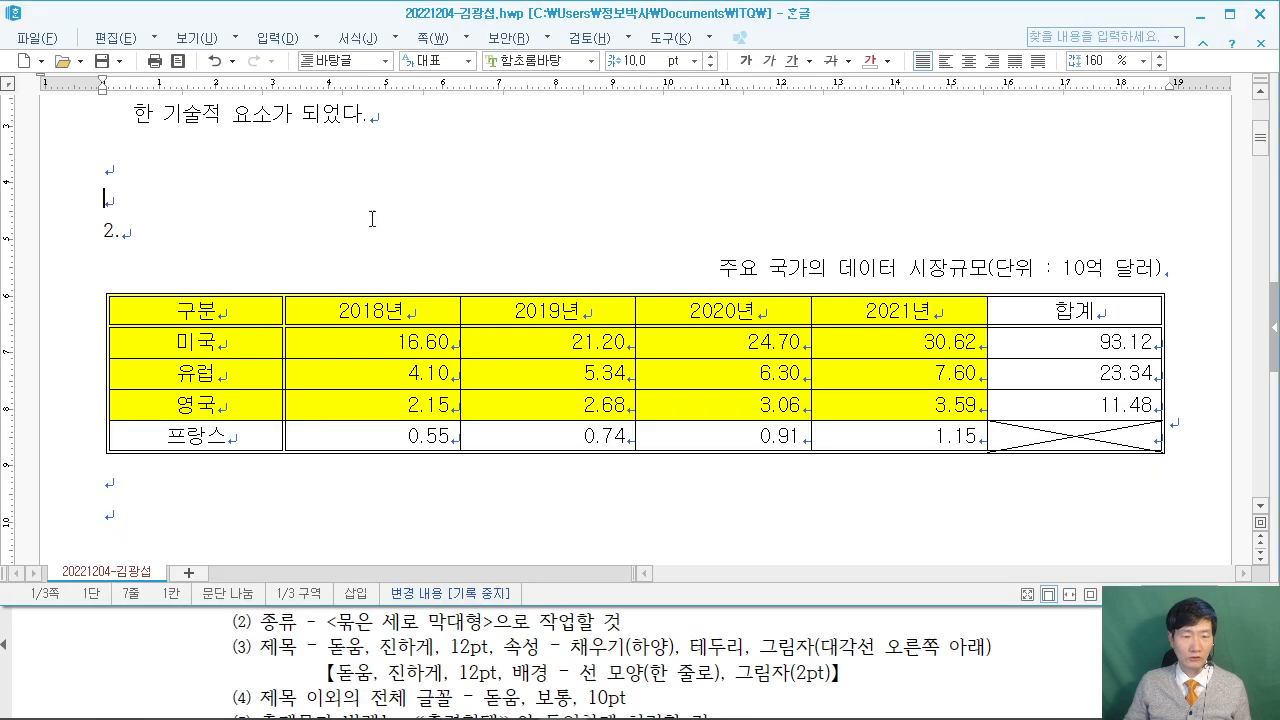
drag(195, 309, 935, 400)
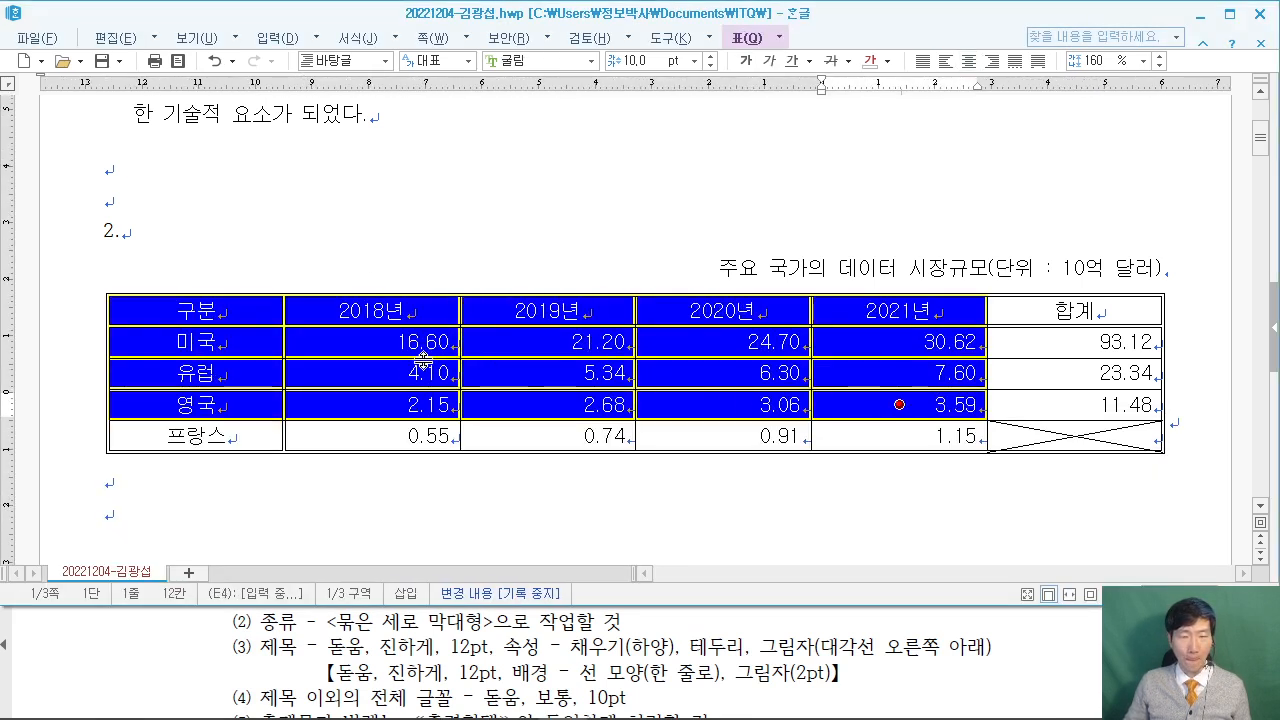
right_click(380, 340)
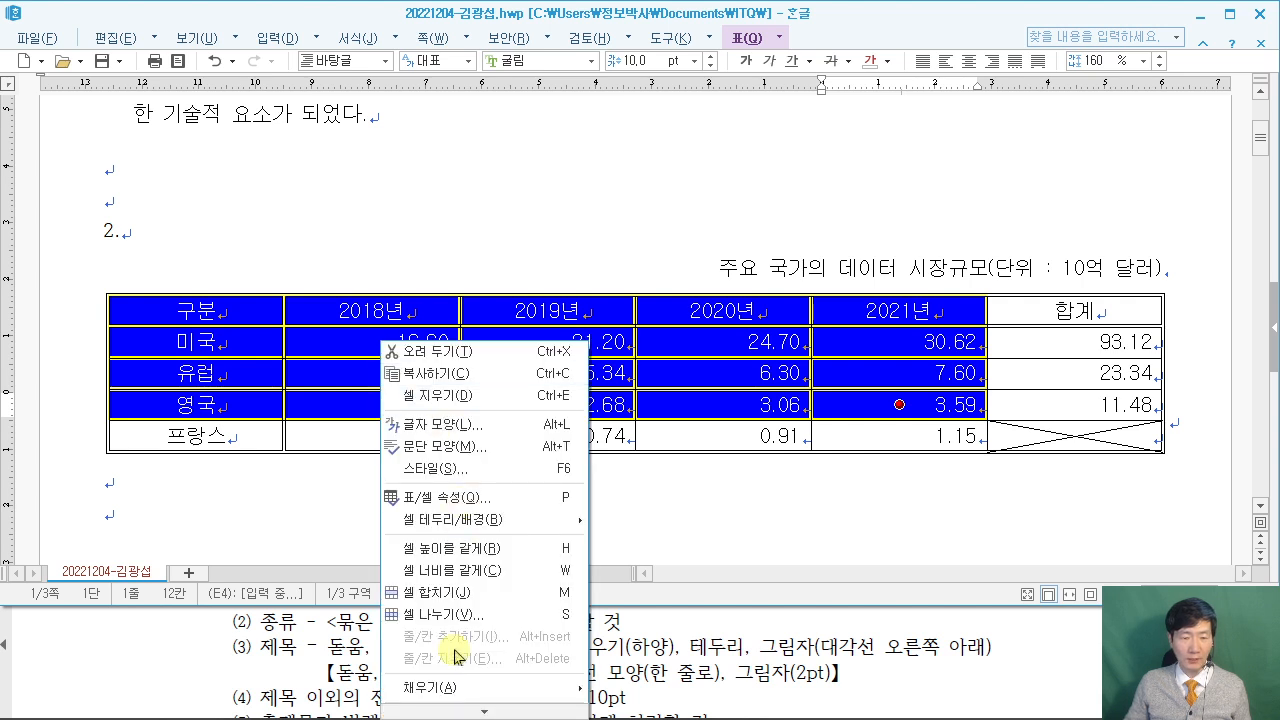
mouse_move(462, 708)
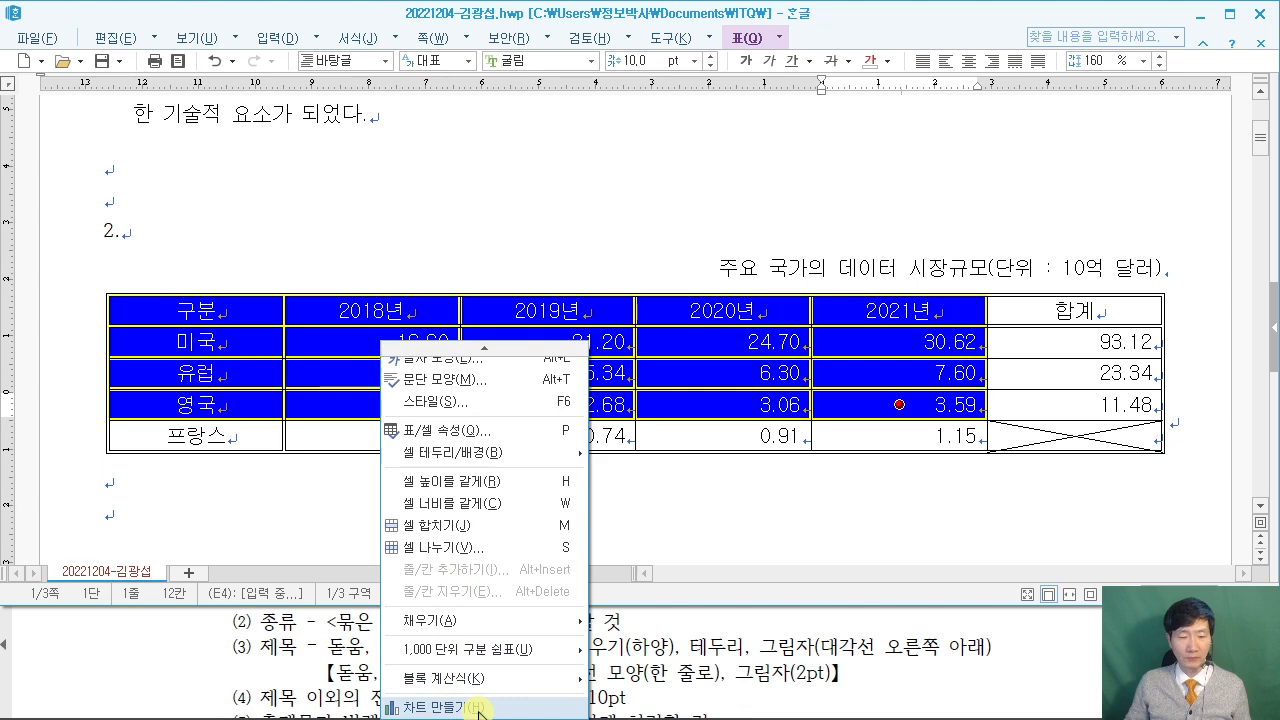
click(478, 708)
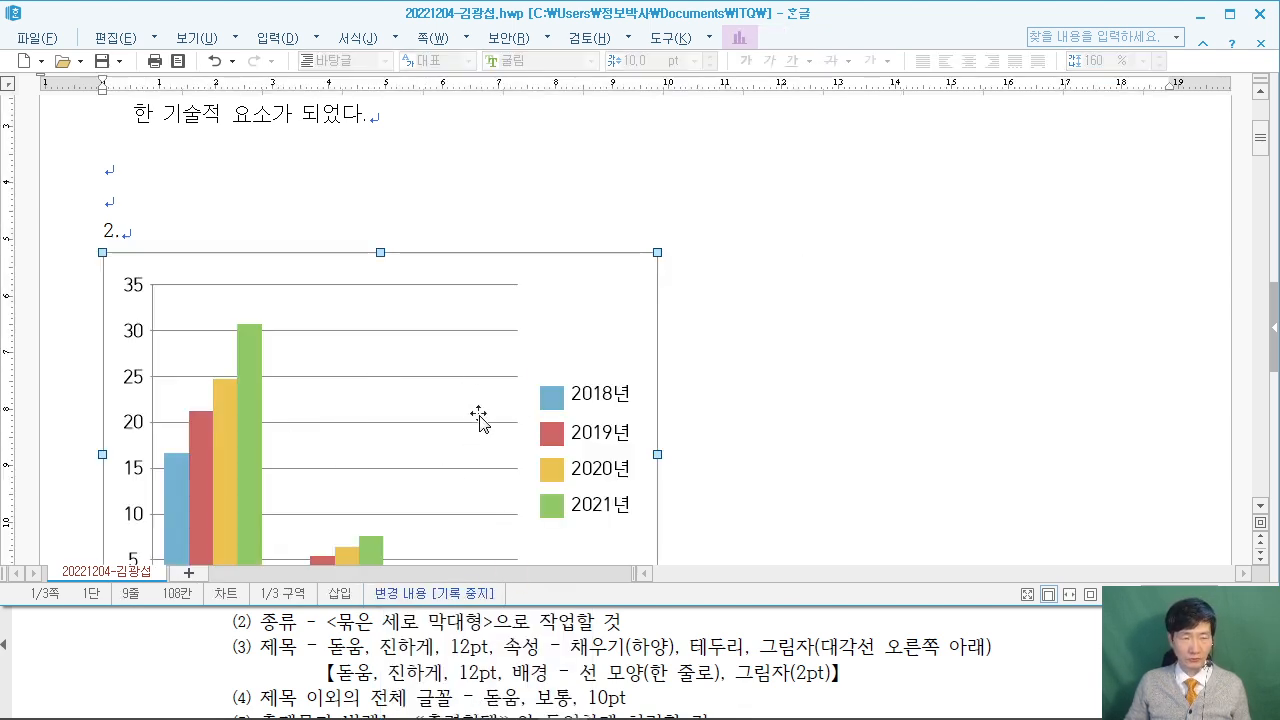
Move the new chart down below the table.
scroll(479, 420, down, 2)
scroll(479, 420, down, 2)
scroll(483, 409, up, 2)
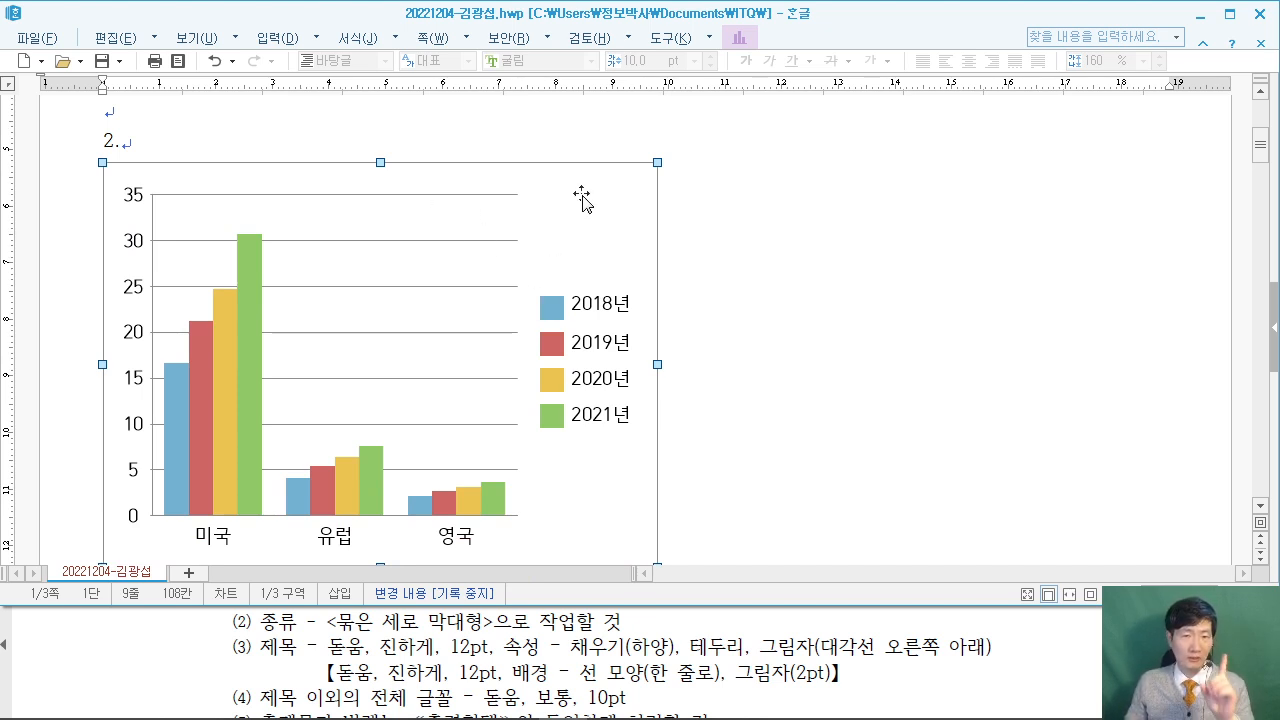
drag(571, 192, 590, 452)
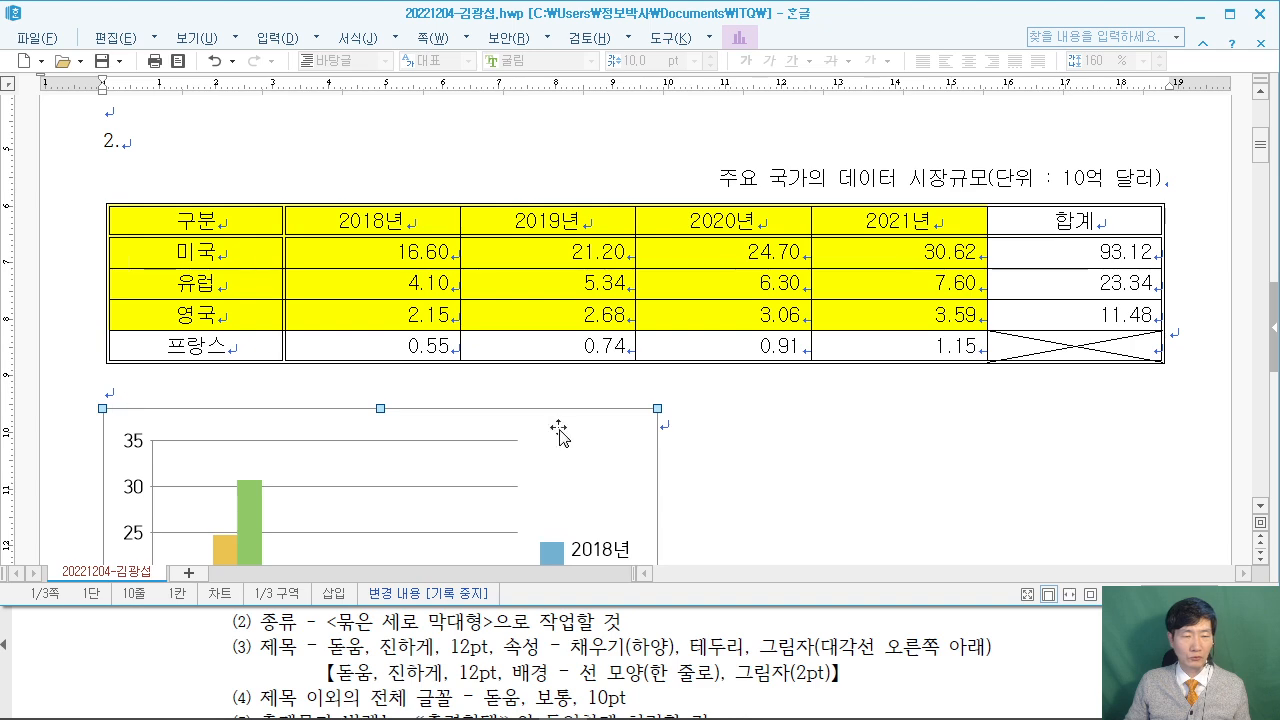
Drag the chart's right edge so it spans the table's full width.
scroll(811, 421, down, 3)
scroll(811, 421, down, 2)
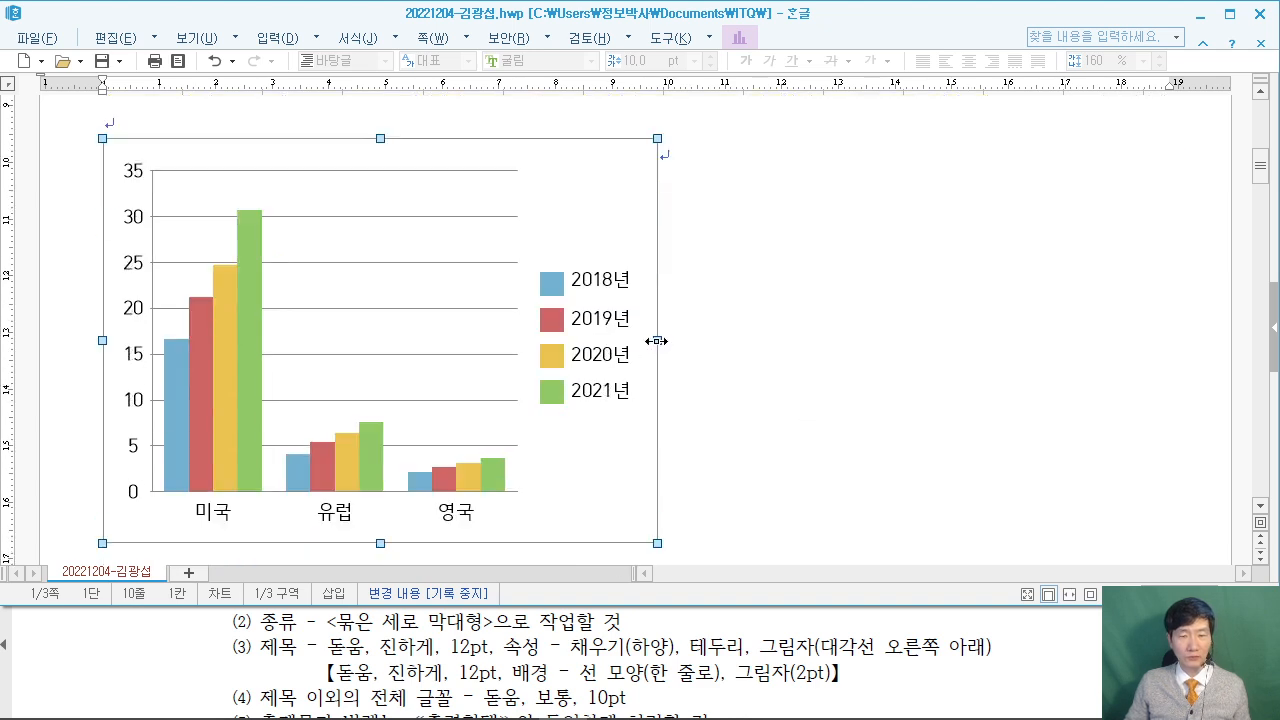
drag(749, 336, 1141, 317)
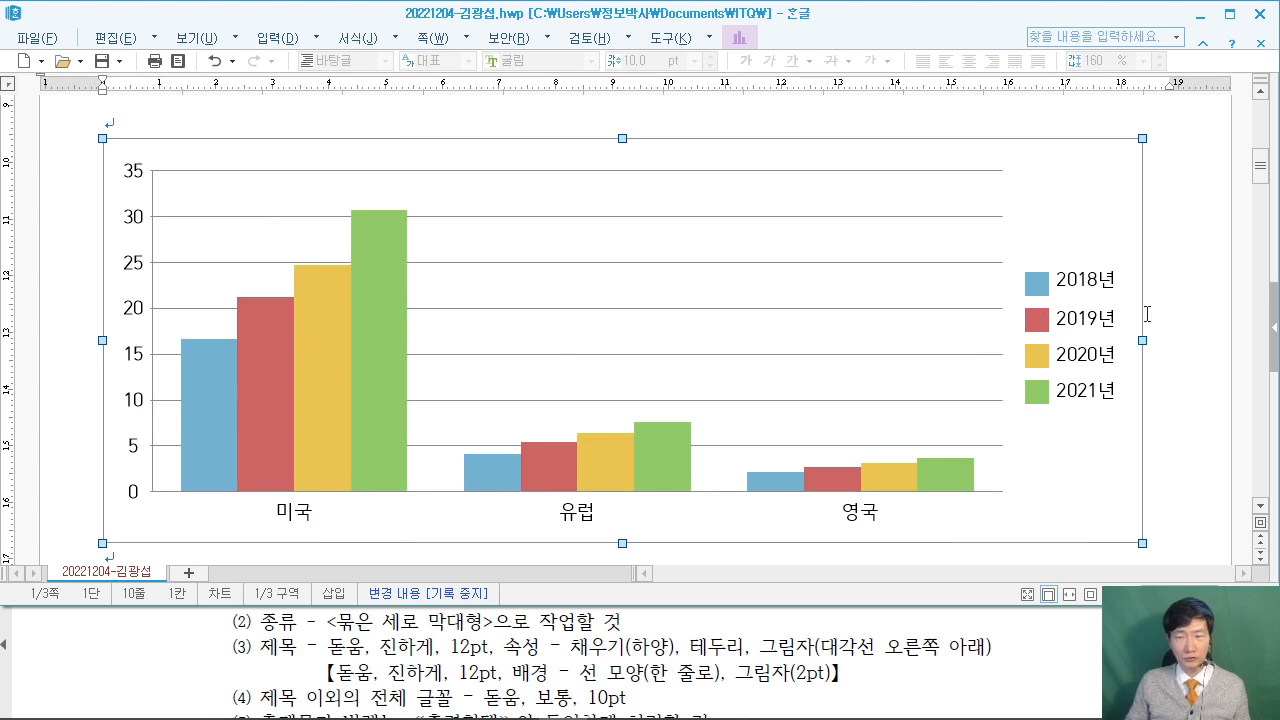
scroll(1147, 314, up, 4)
scroll(1138, 362, down, 2)
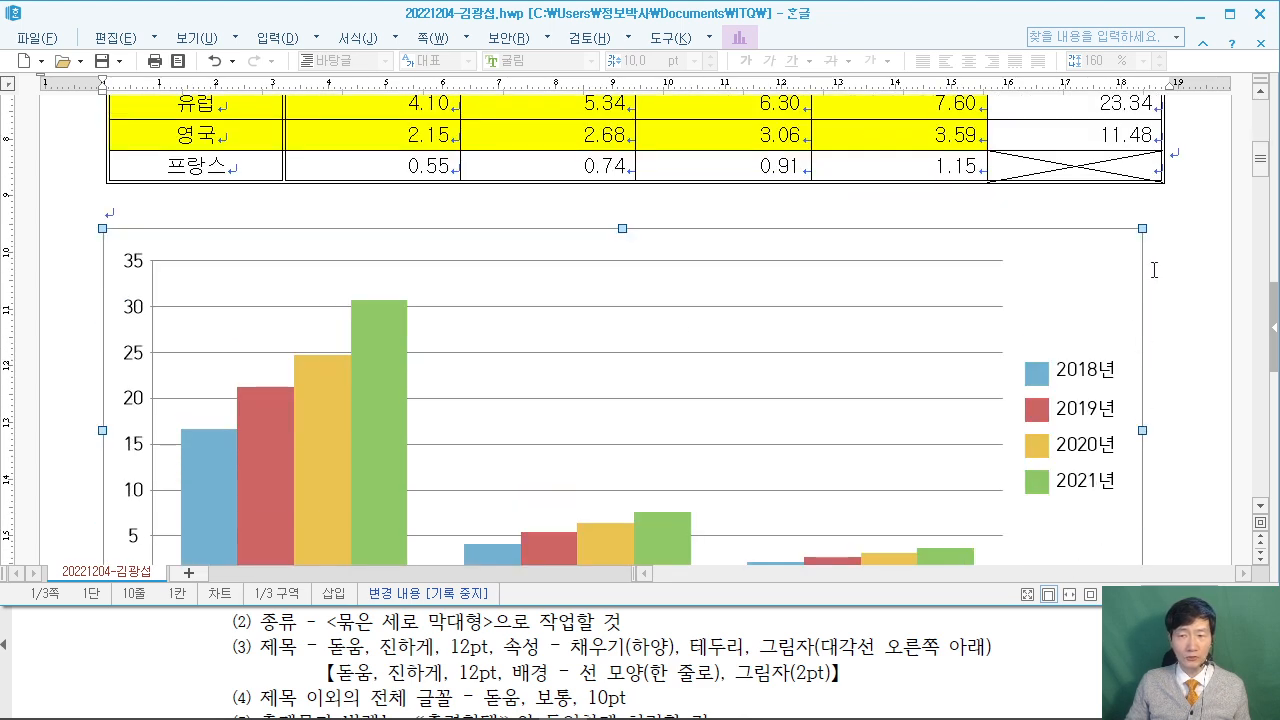
scroll(640, 443, down, 2)
scroll(639, 443, down, 1)
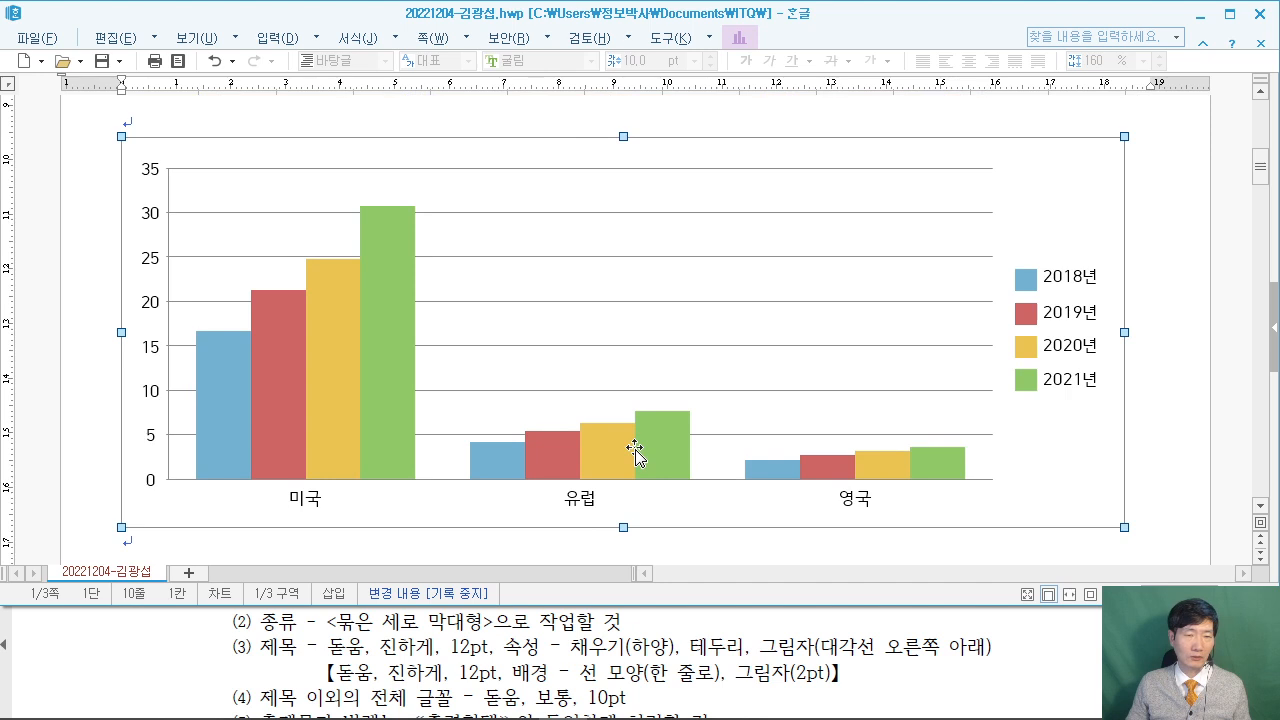
Check the exam's chart title and clustered column chart type conditions.
click(1015, 648)
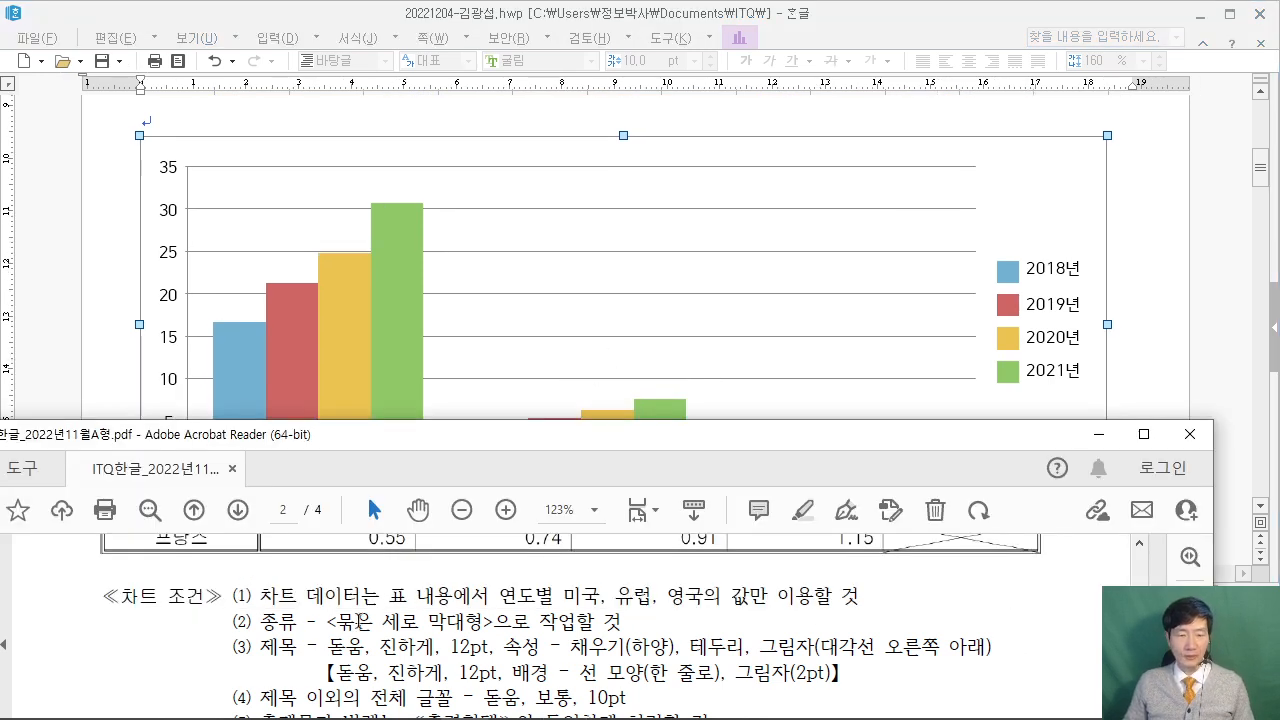
drag(255, 643, 291, 648)
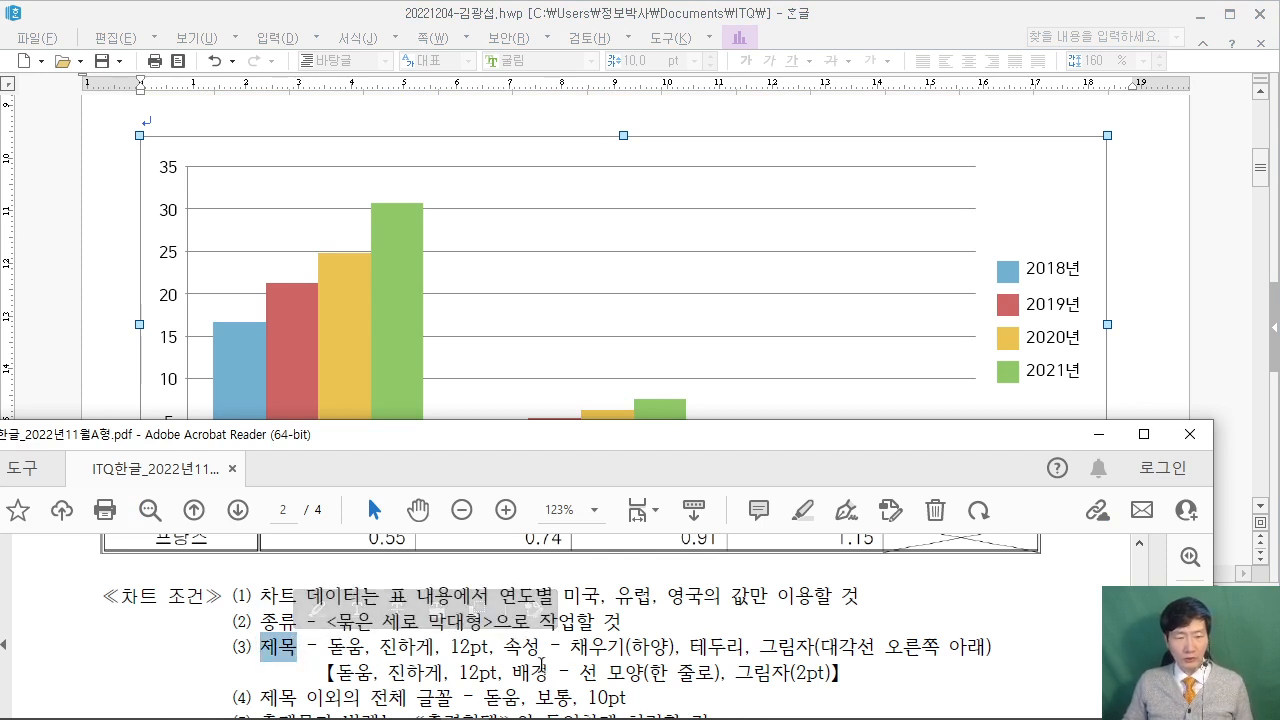
click(614, 630)
drag(318, 622, 577, 622)
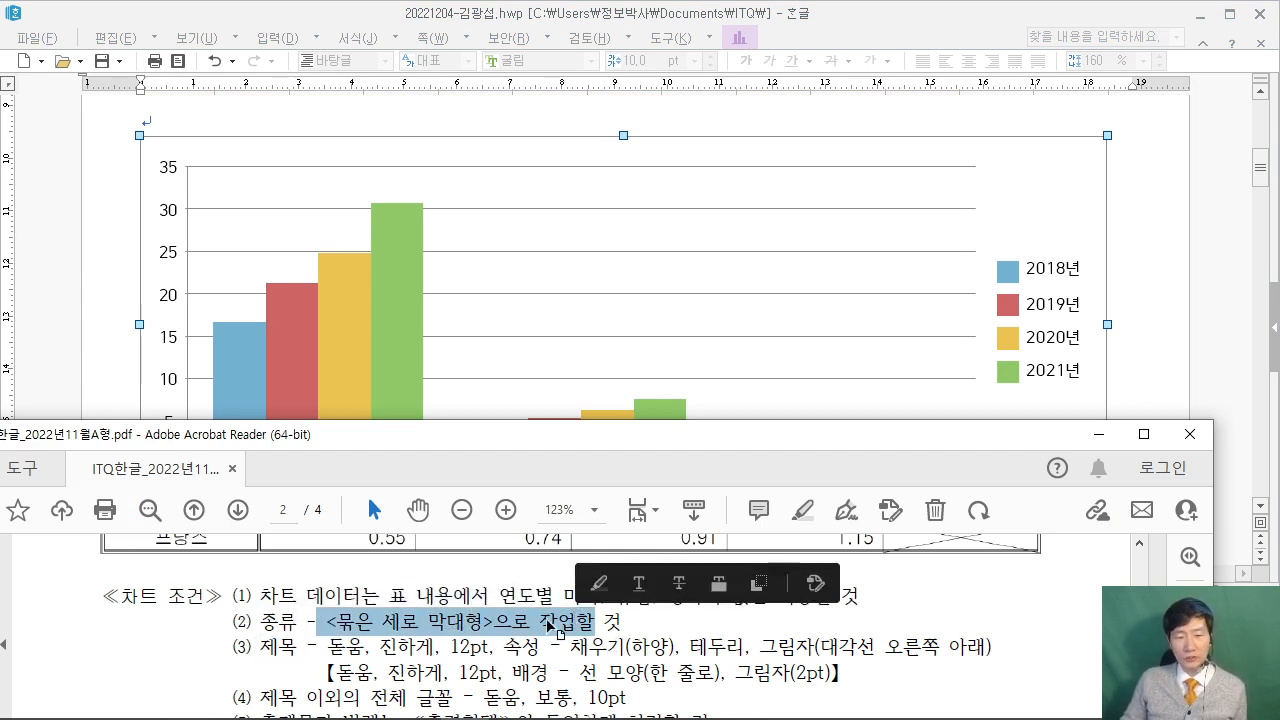
click(573, 622)
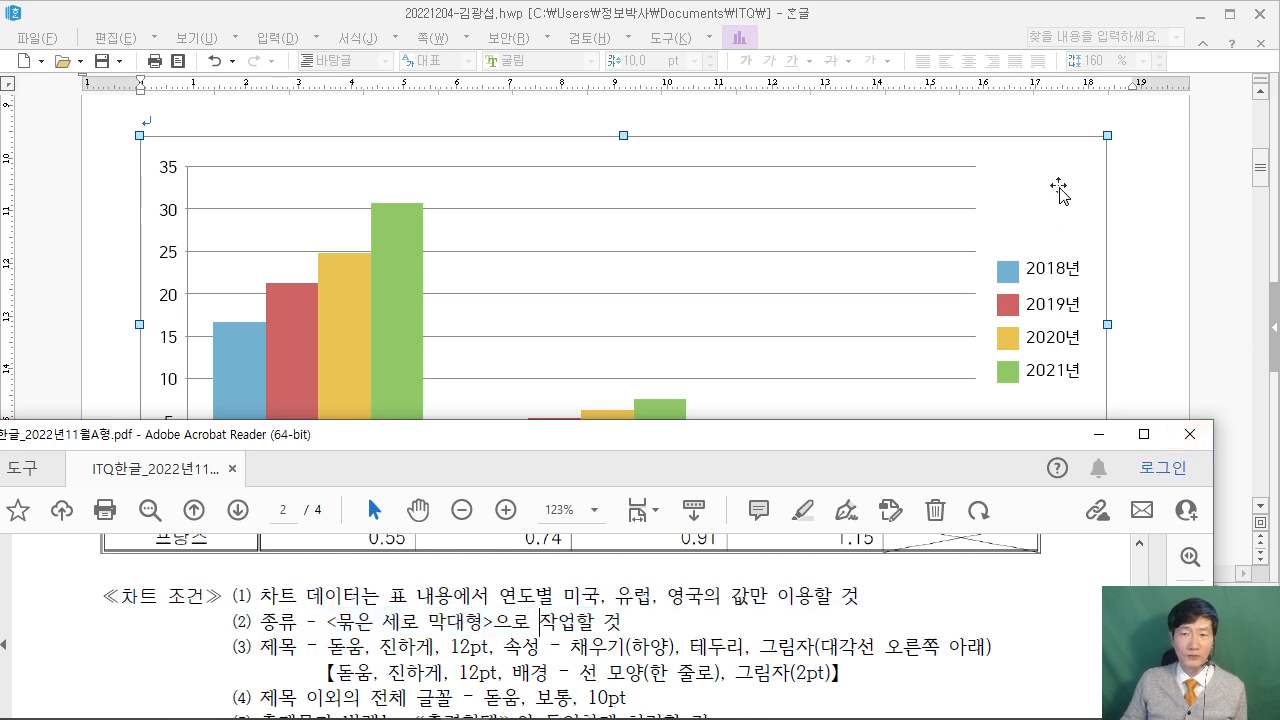
Launch 차트 마법사 from the chart's right-click menu.
click(1032, 190)
scroll(1055, 205, up, 2)
scroll(1055, 205, down, 2)
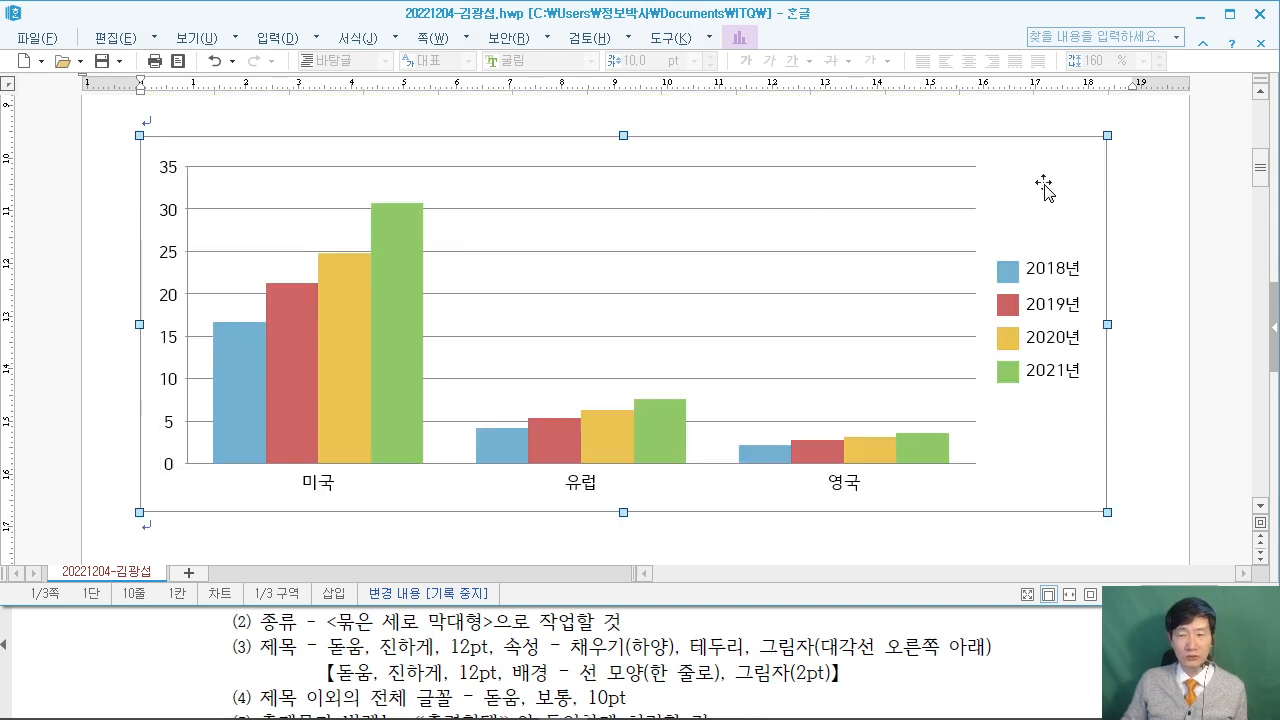
click(1015, 191)
right_click(1022, 193)
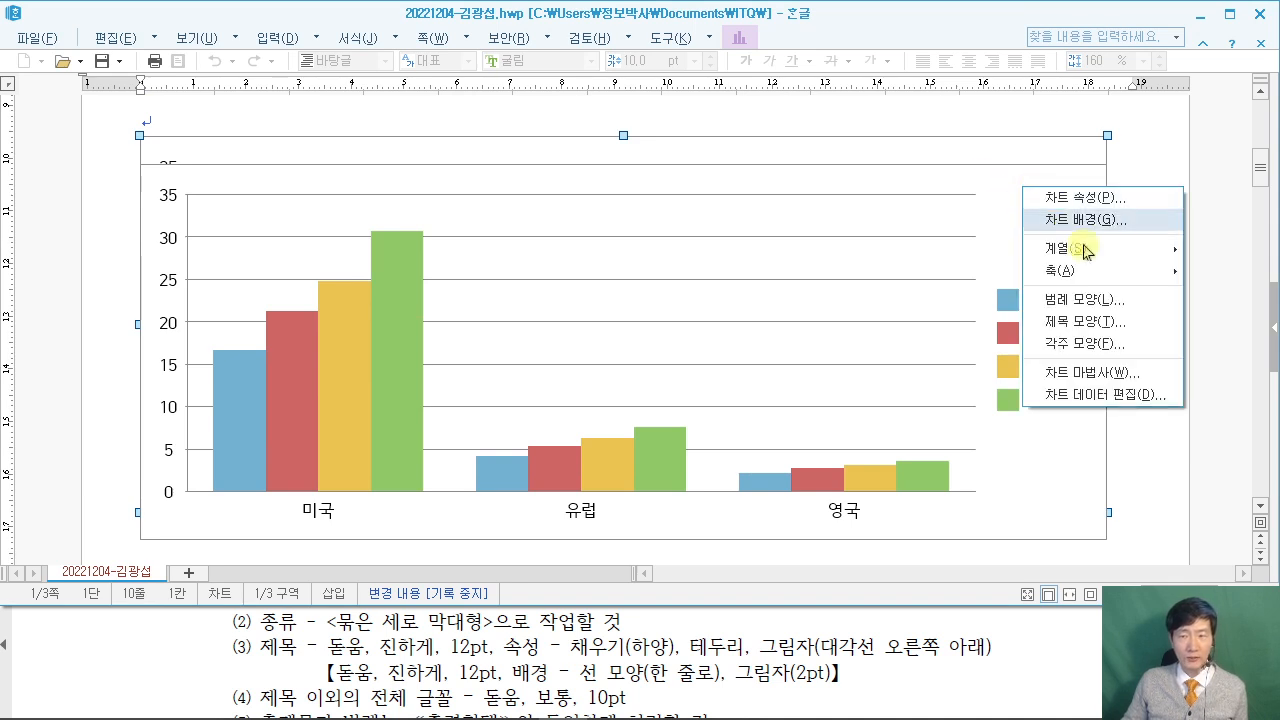
click(1112, 385)
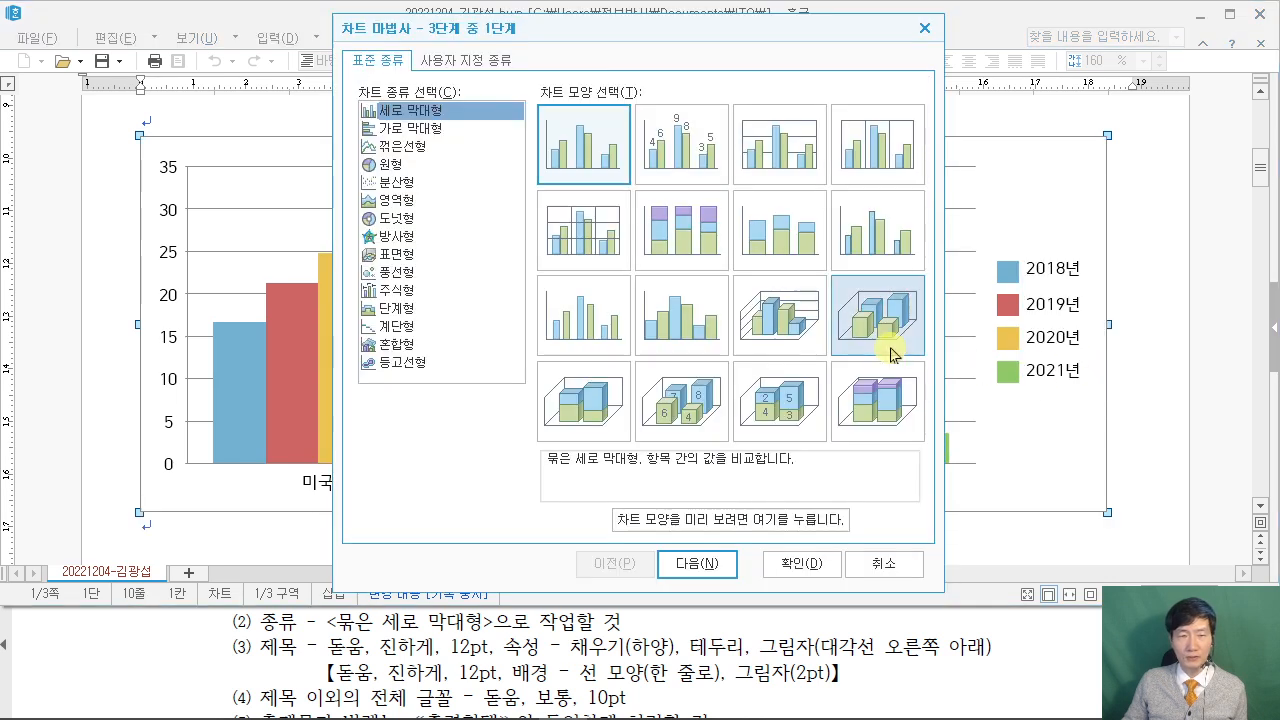
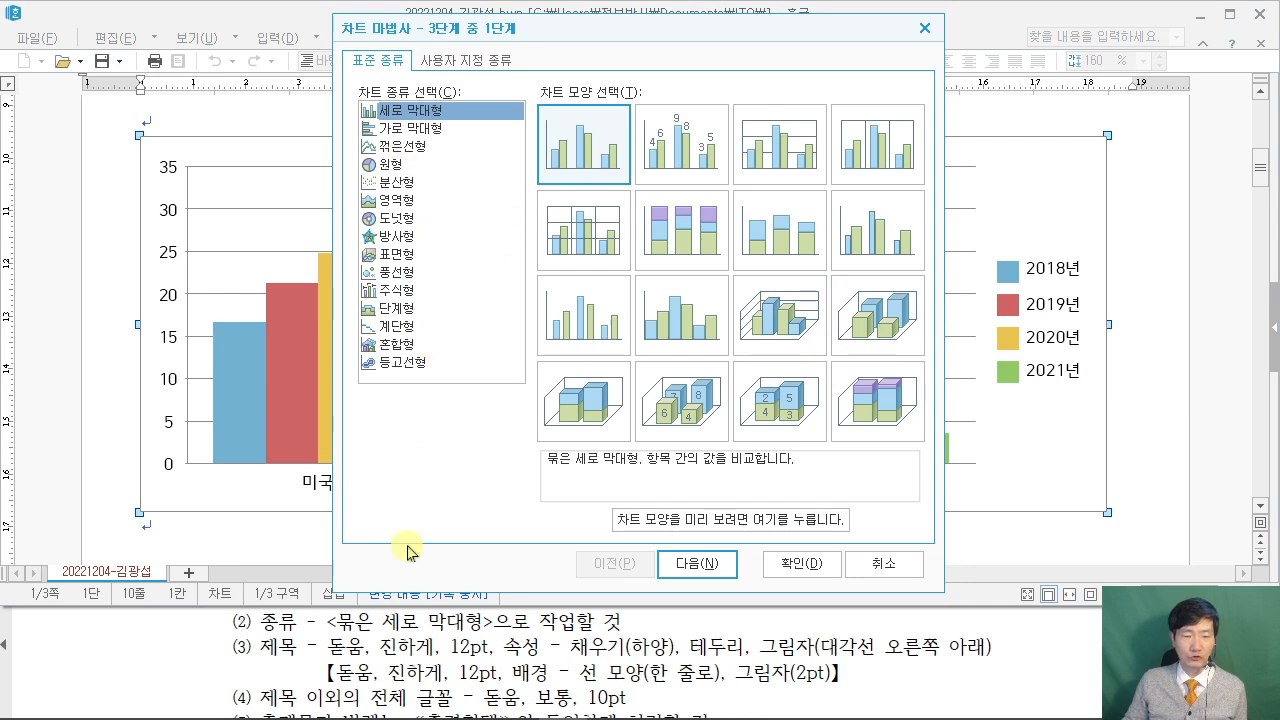
Keep the clustered column type and column-based series, advancing the wizard to its titles step.
click(697, 565)
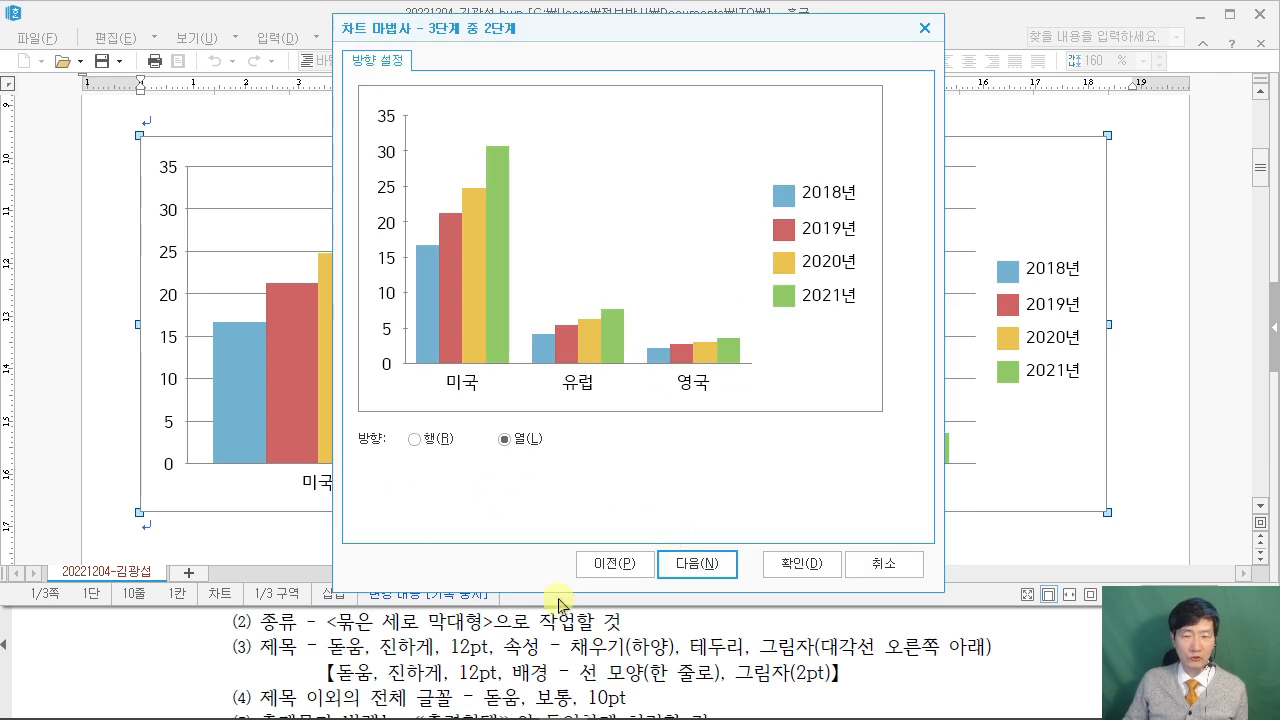
click(1066, 656)
scroll(1066, 648, down, 8)
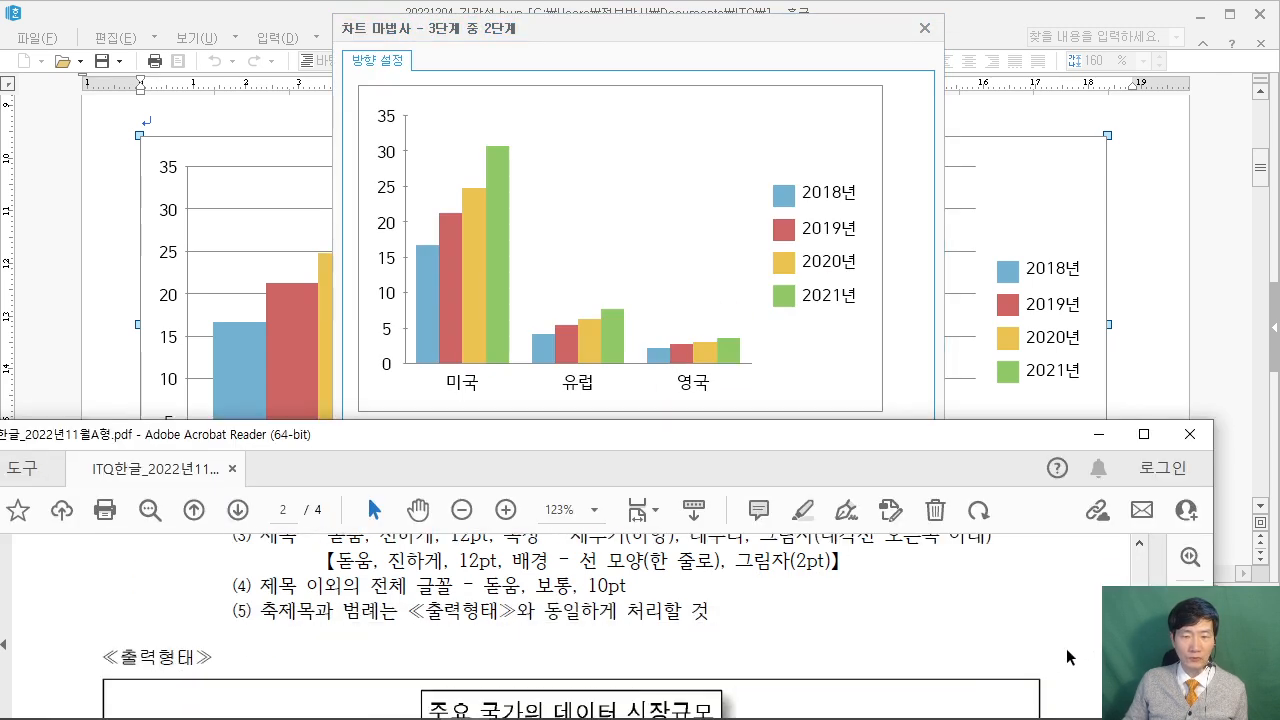
scroll(1066, 647, down, 1)
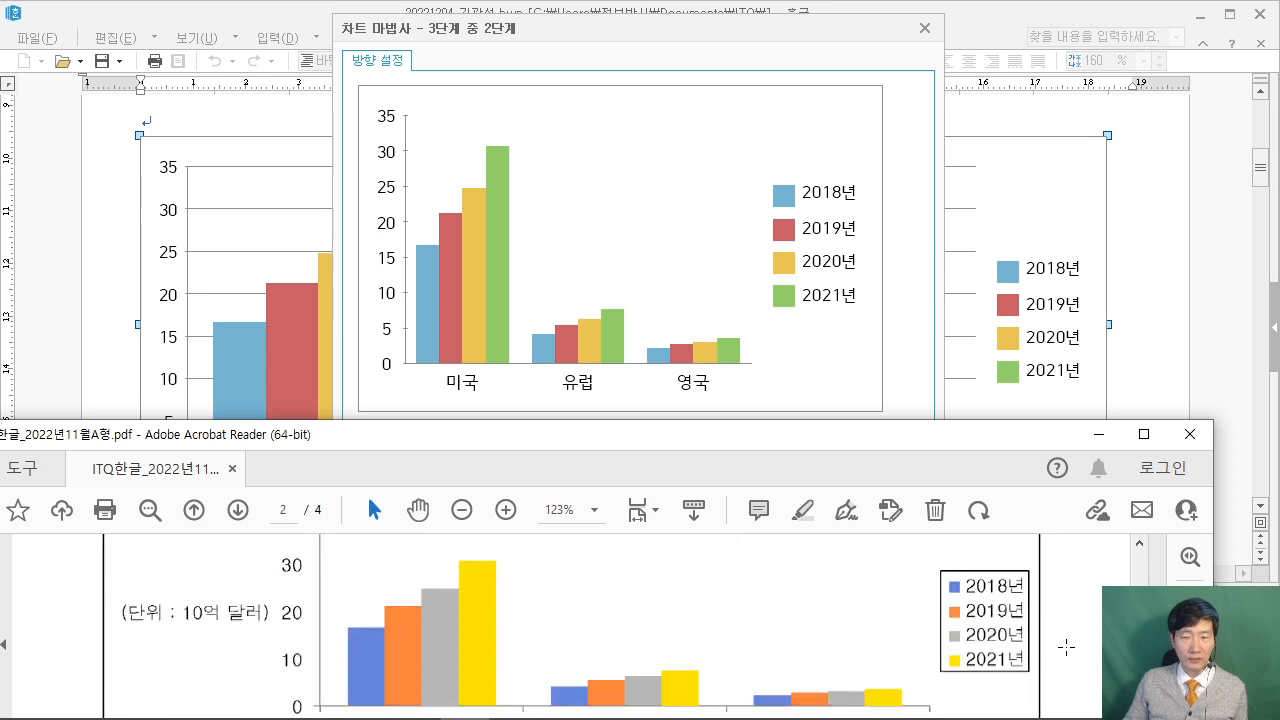
scroll(1066, 647, down, 1)
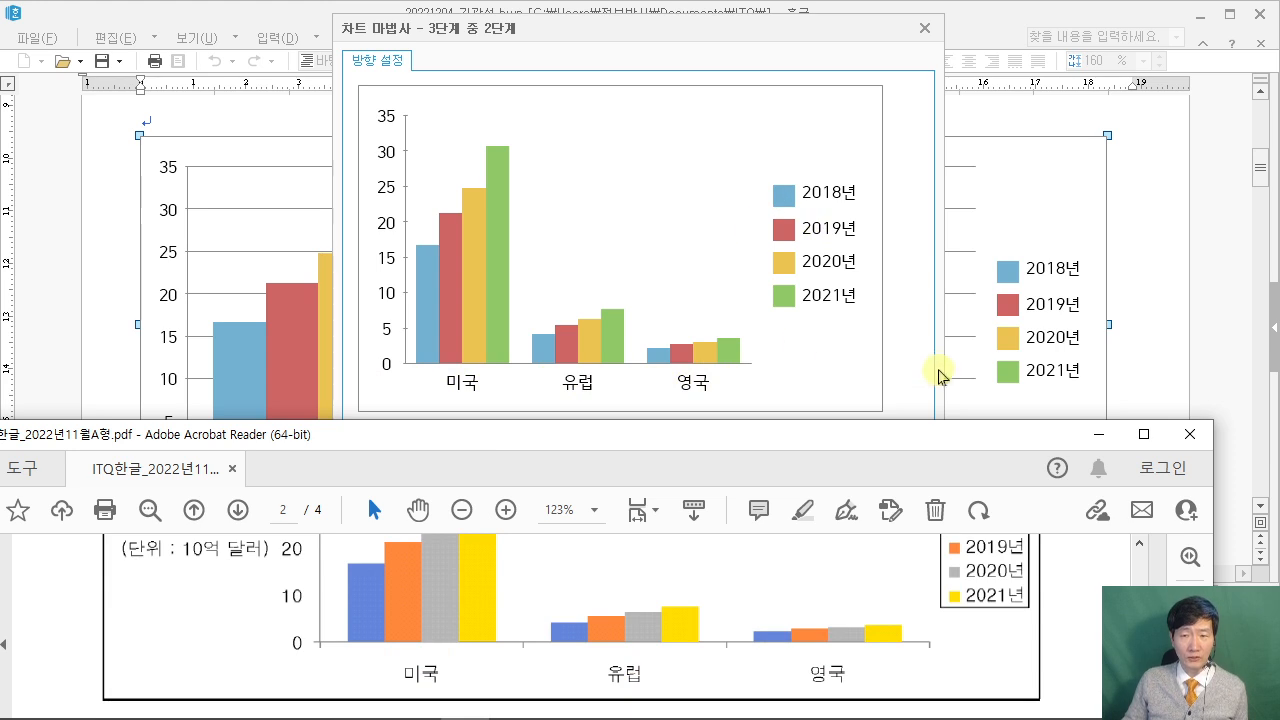
click(910, 355)
click(689, 563)
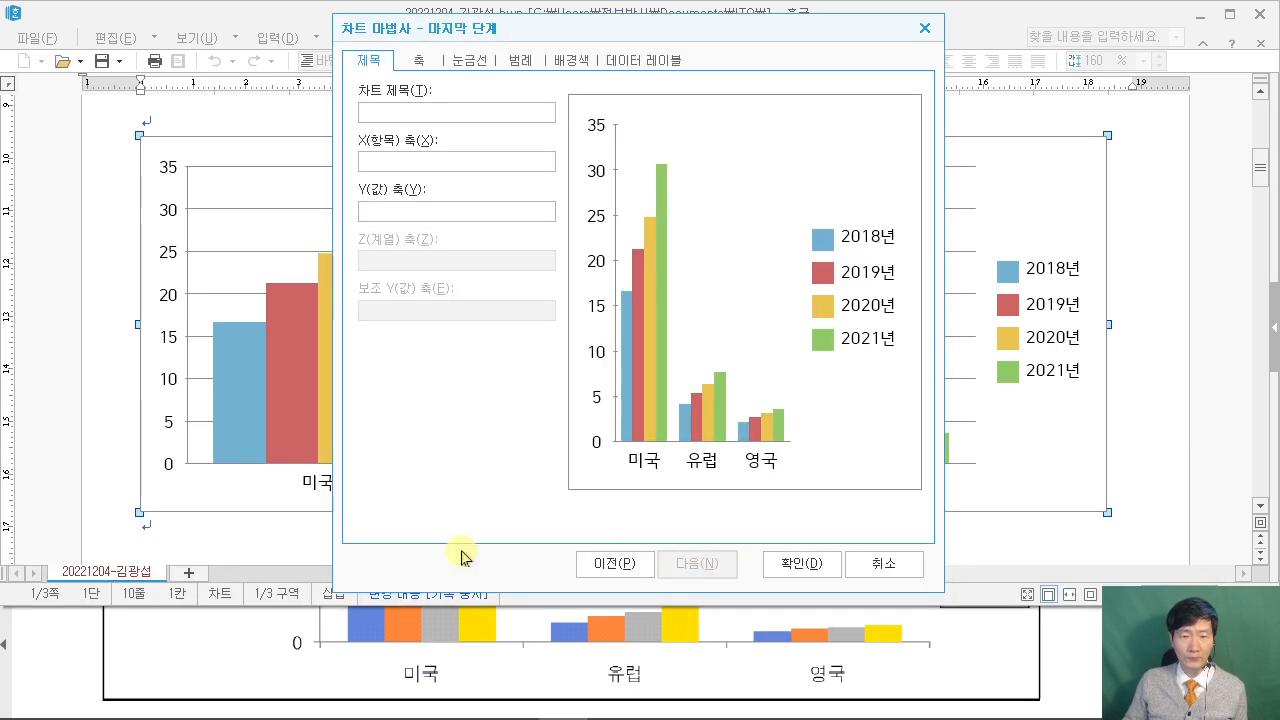
Enter 주요 국가의 데이터 시장규모 as the chart title, checking it against the sample PDF.
click(391, 114)
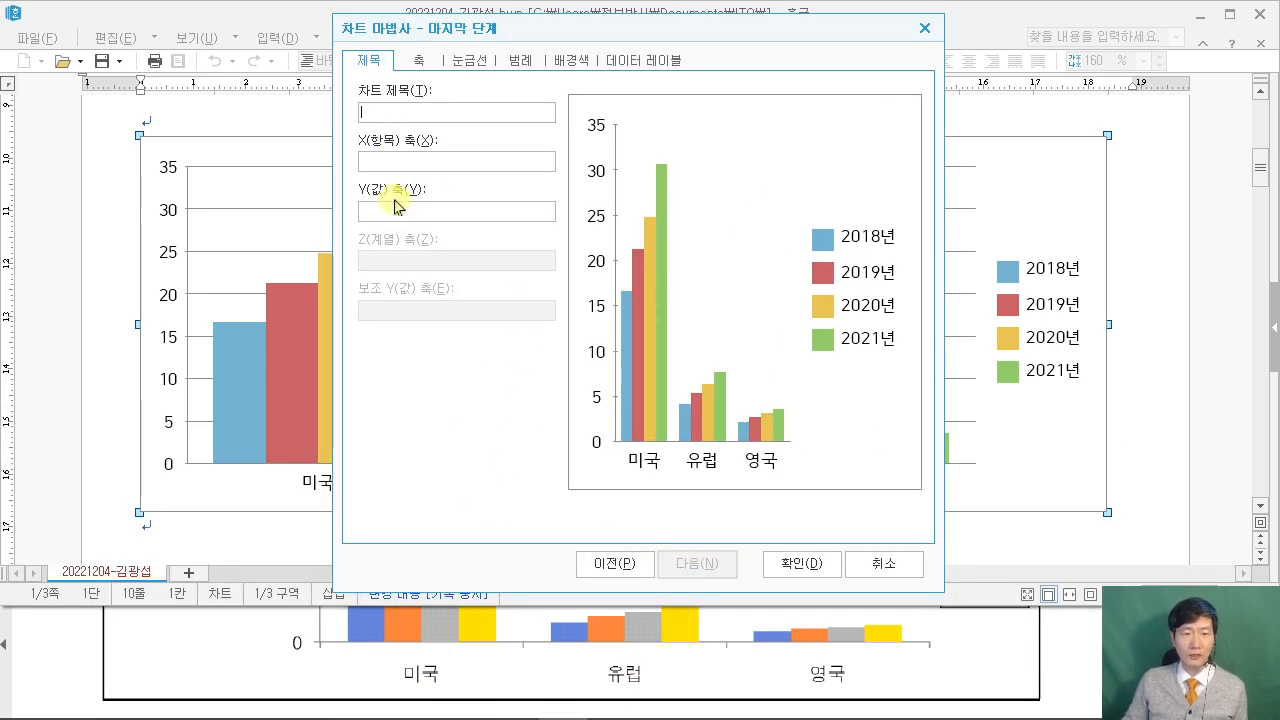
click(1073, 650)
scroll(1055, 640, up, 4)
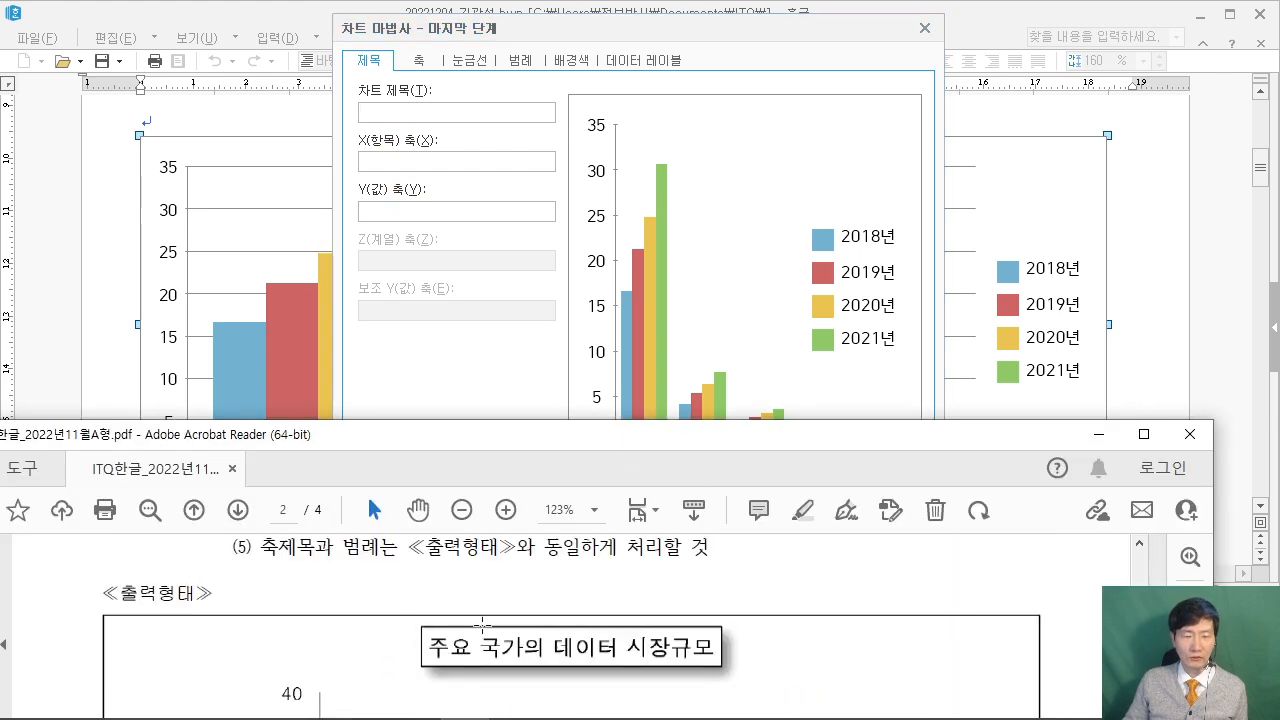
click(422, 113)
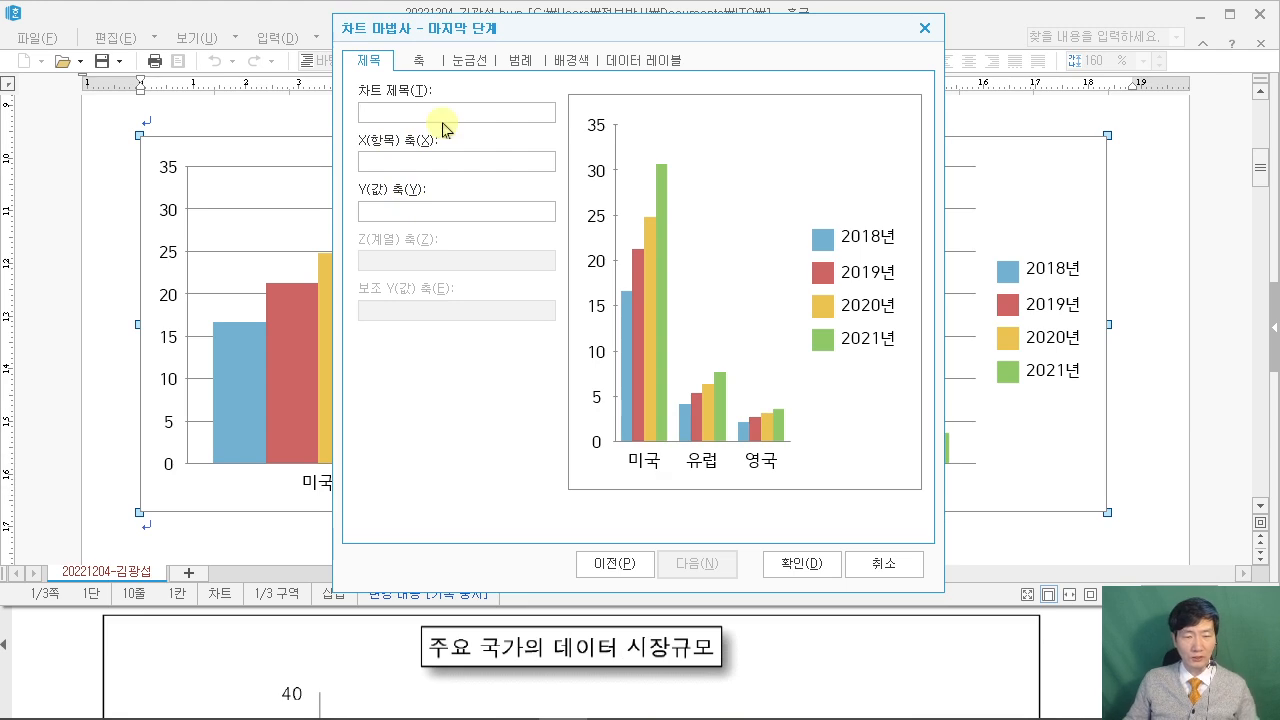
text(주)
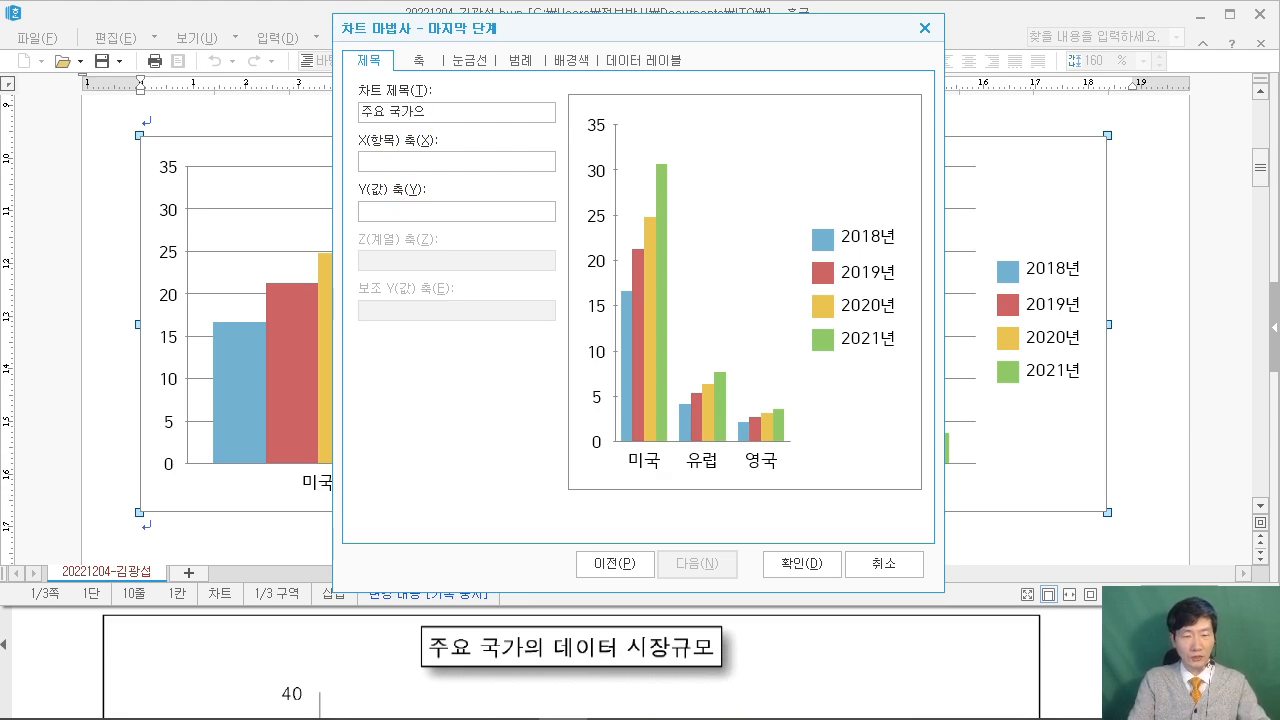
text(요 국가의 데이터 시장규모)
Enter (단위 : 10억 달러) as the Y-axis title and close the chart wizard.
click(446, 219)
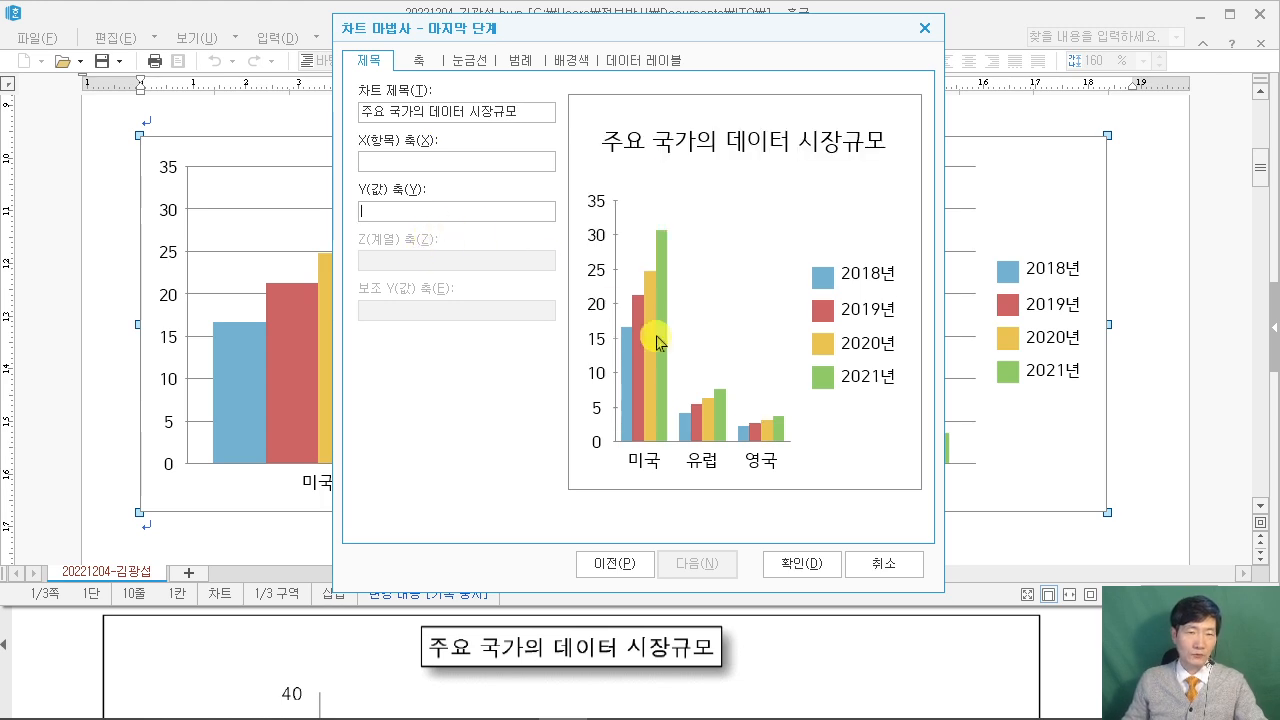
click(1077, 690)
scroll(1077, 690, down, 3)
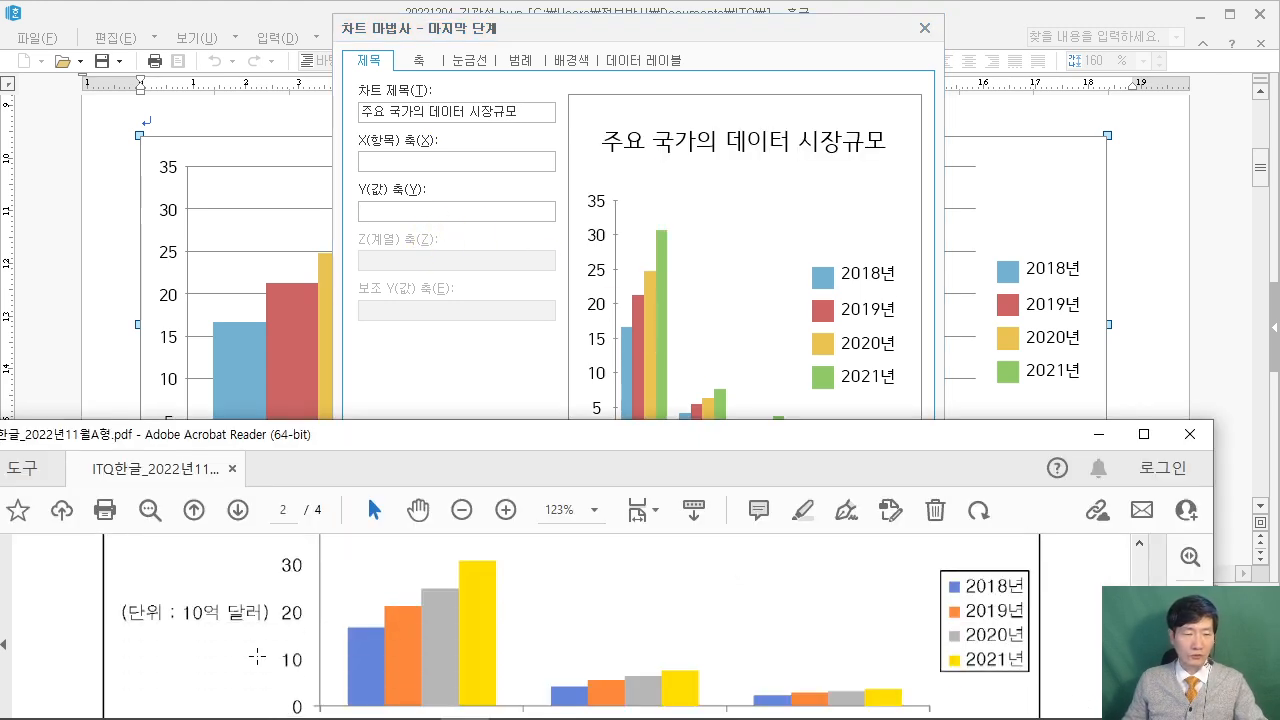
click(435, 211)
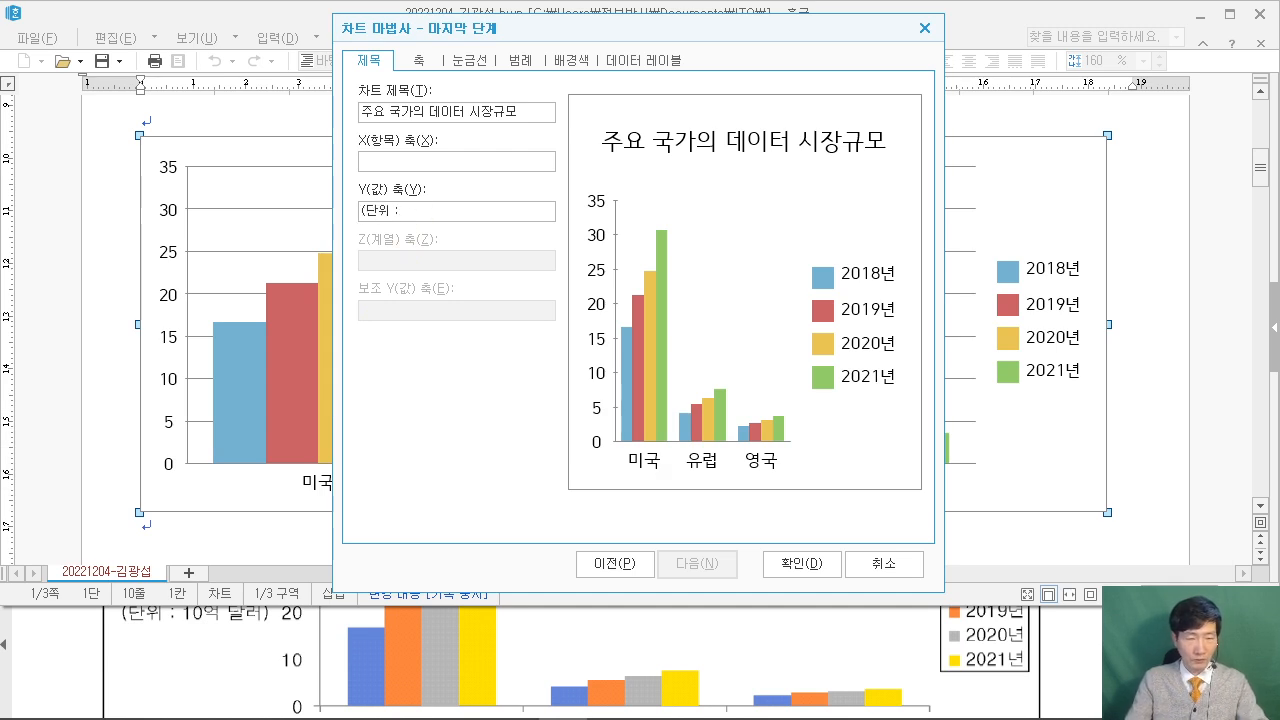
text((단위 : 10억 달러)
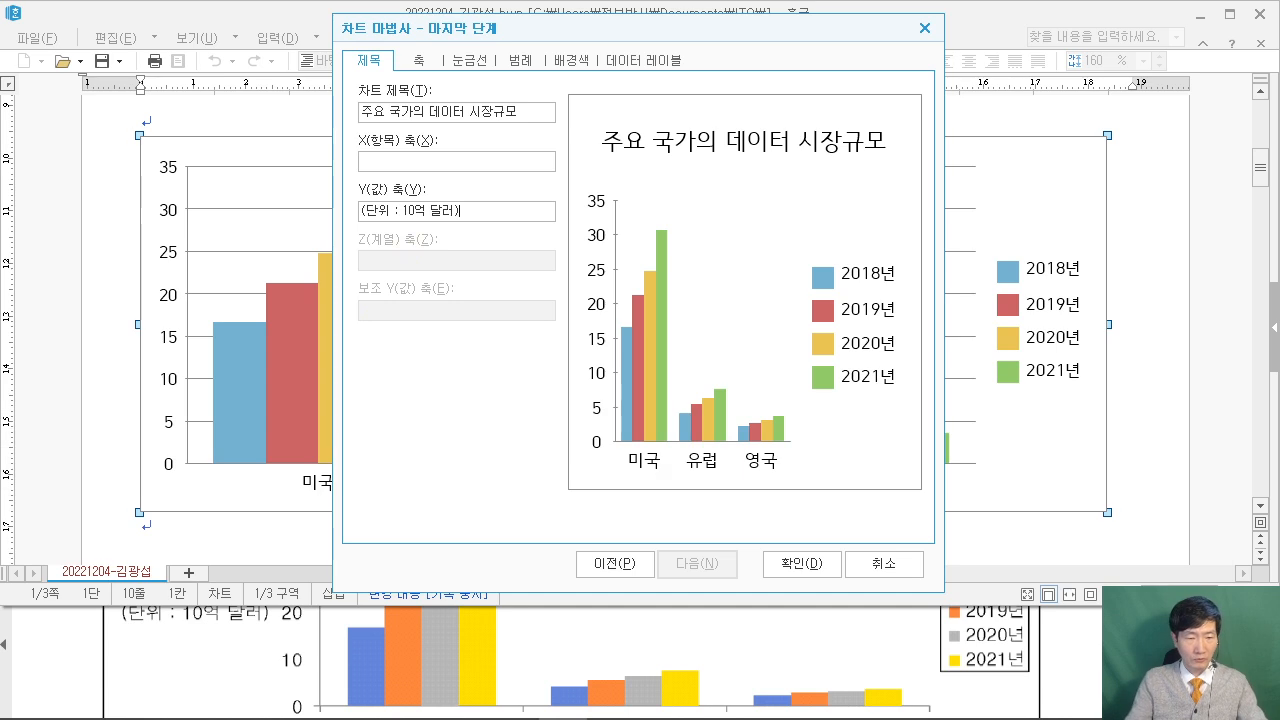
click(1083, 668)
scroll(1084, 672, up, 1)
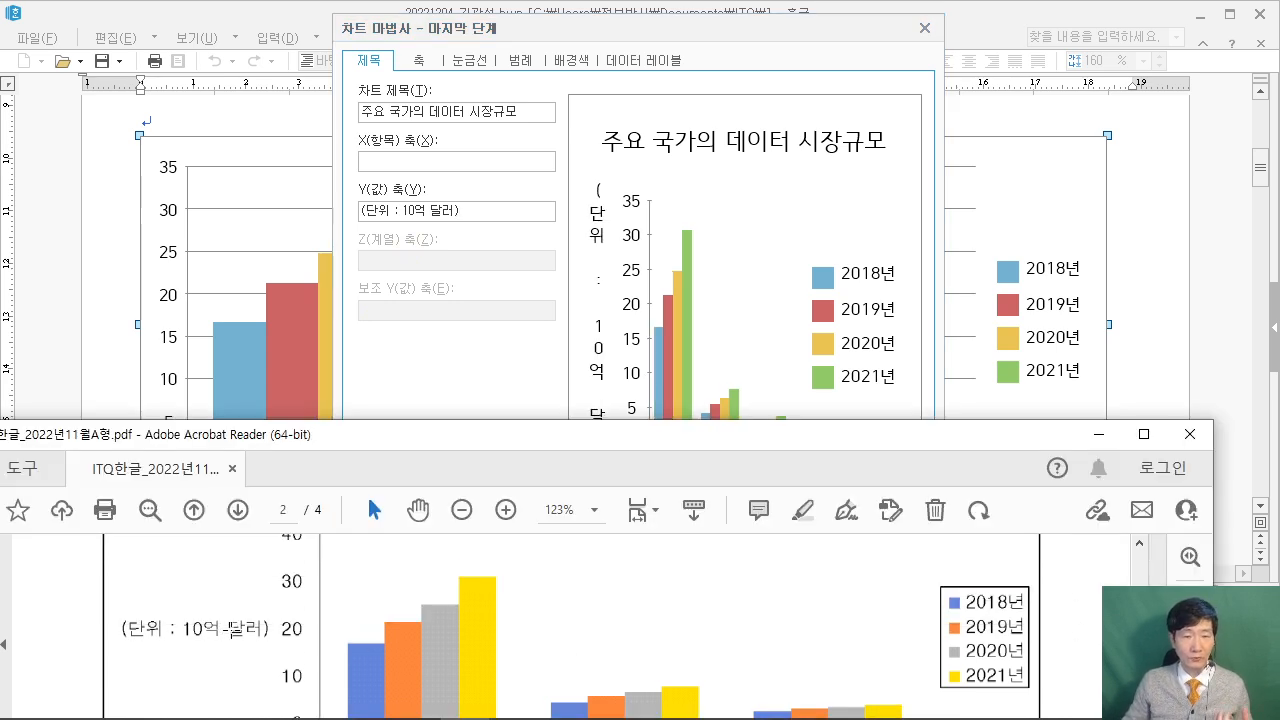
click(480, 375)
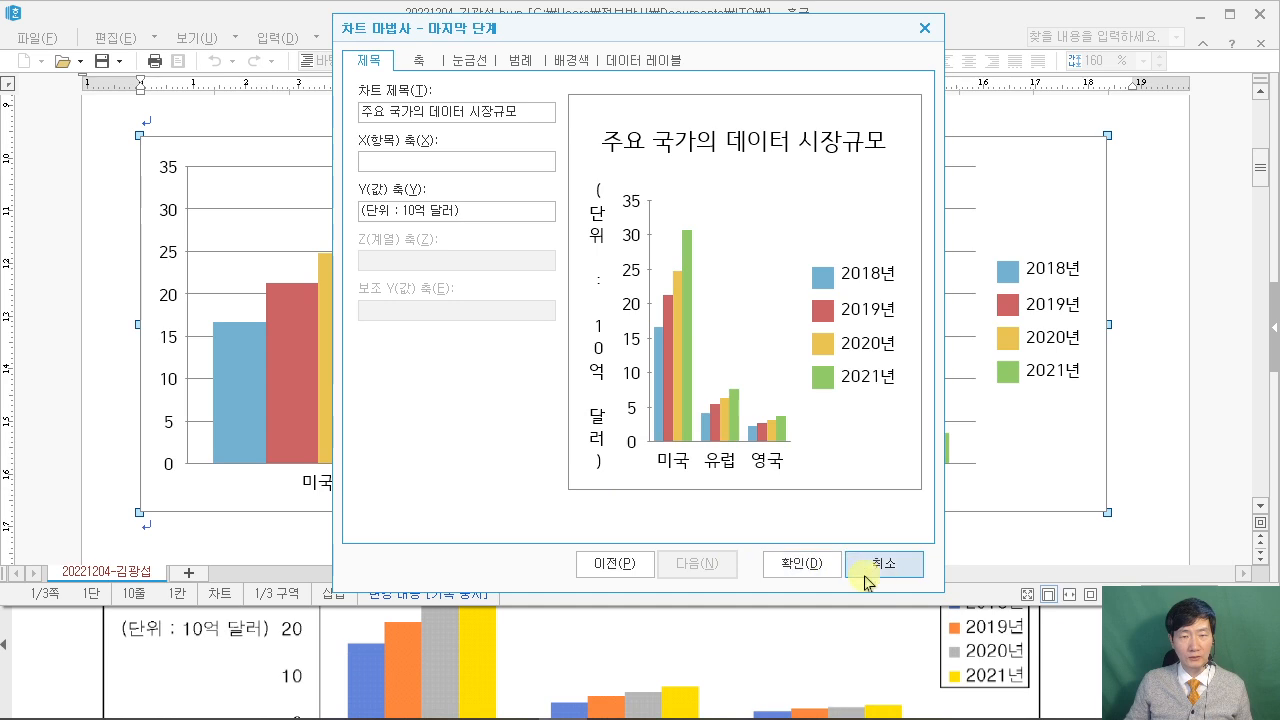
click(812, 566)
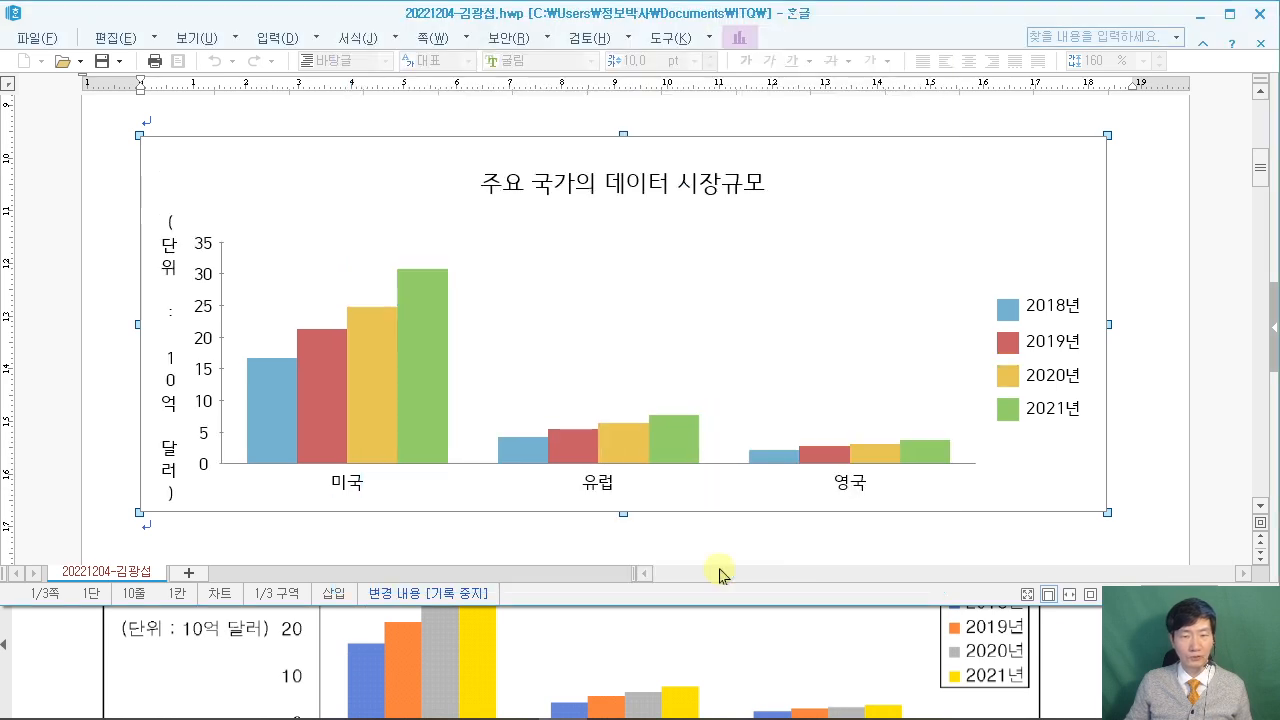
click(1090, 672)
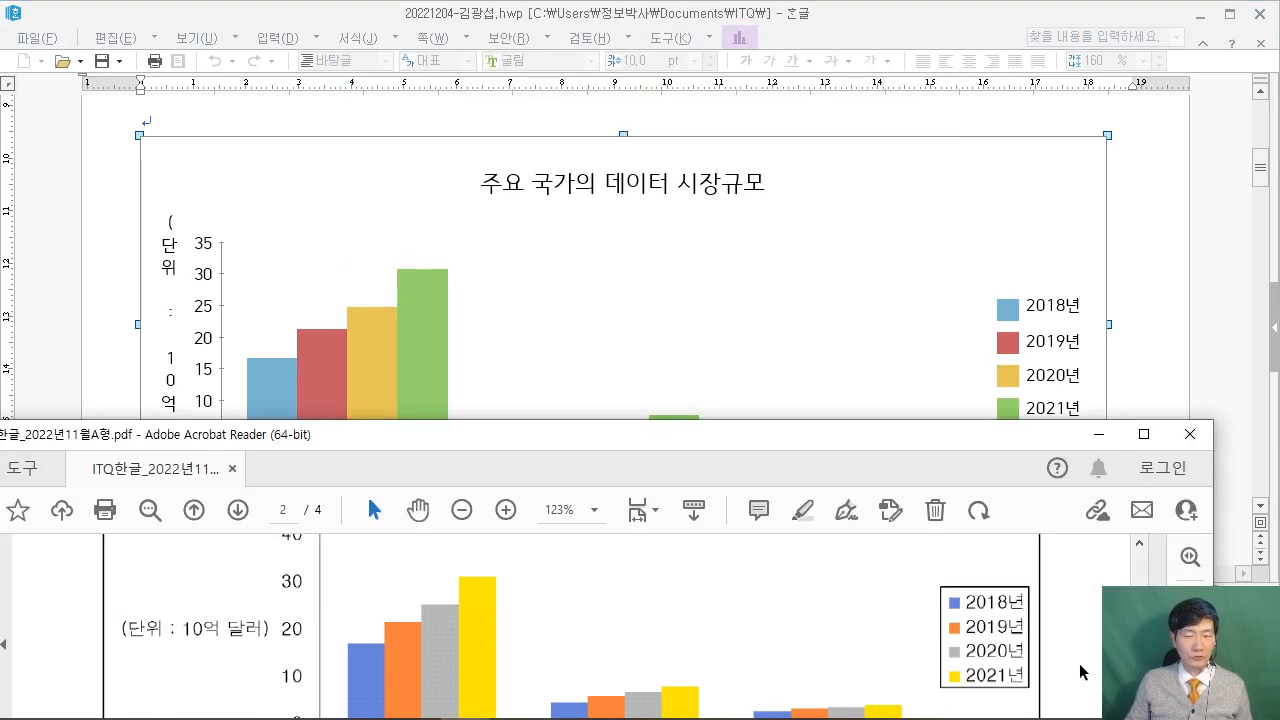
scroll(1077, 663, up, 5)
scroll(1069, 661, up, 1)
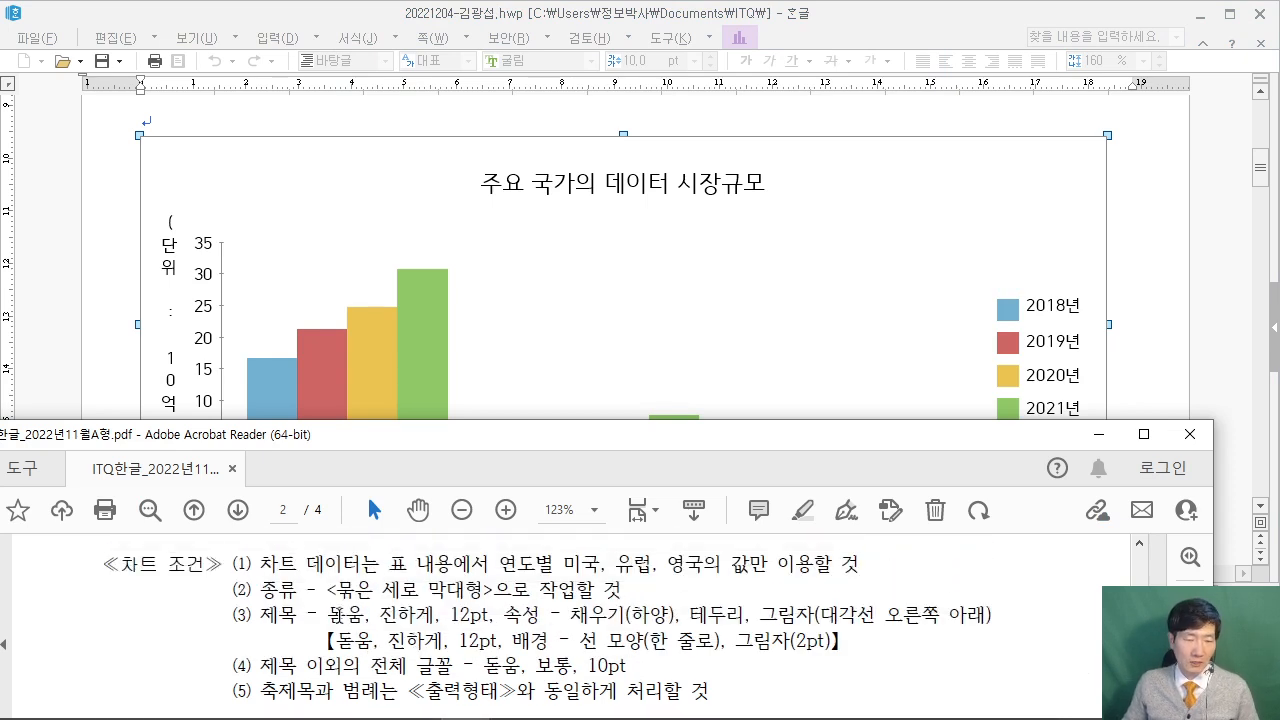
drag(330, 615, 968, 620)
drag(845, 590, 822, 606)
drag(905, 548, 820, 604)
drag(906, 497, 926, 502)
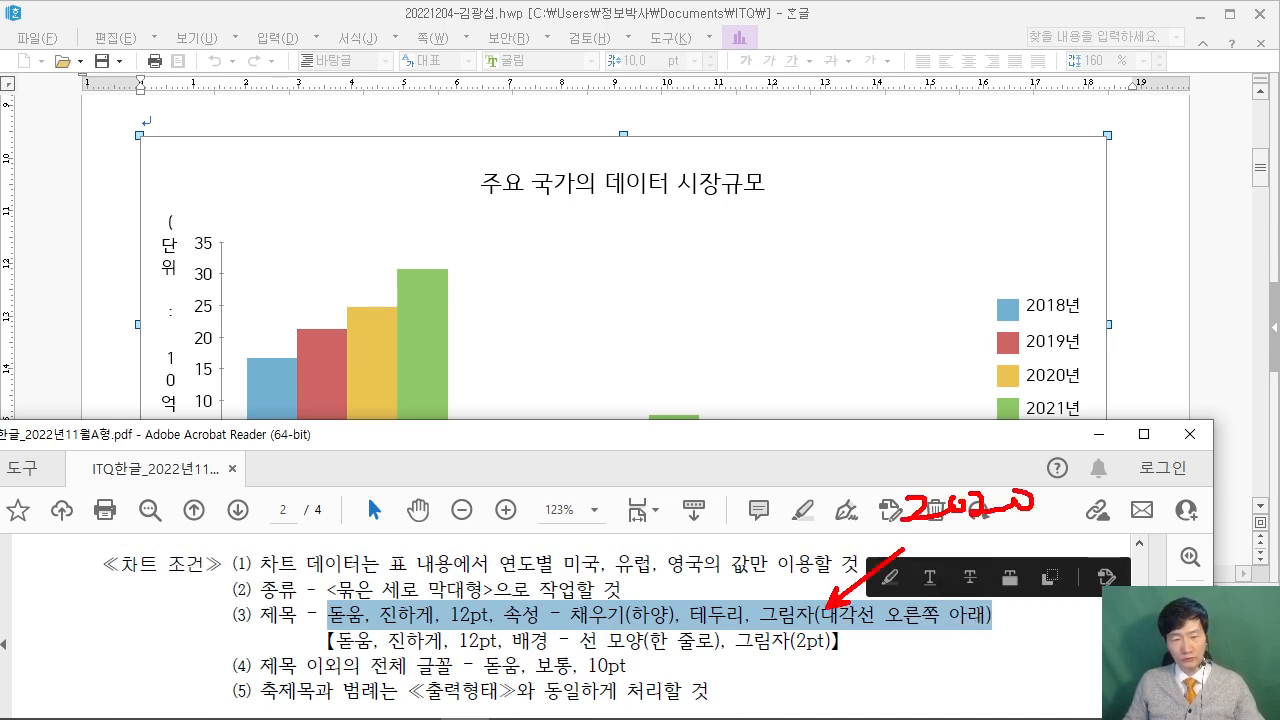
mouse_move(304, 628)
mouse_down()
mouse_move(854, 629)
mouse_move(868, 662)
mouse_up()
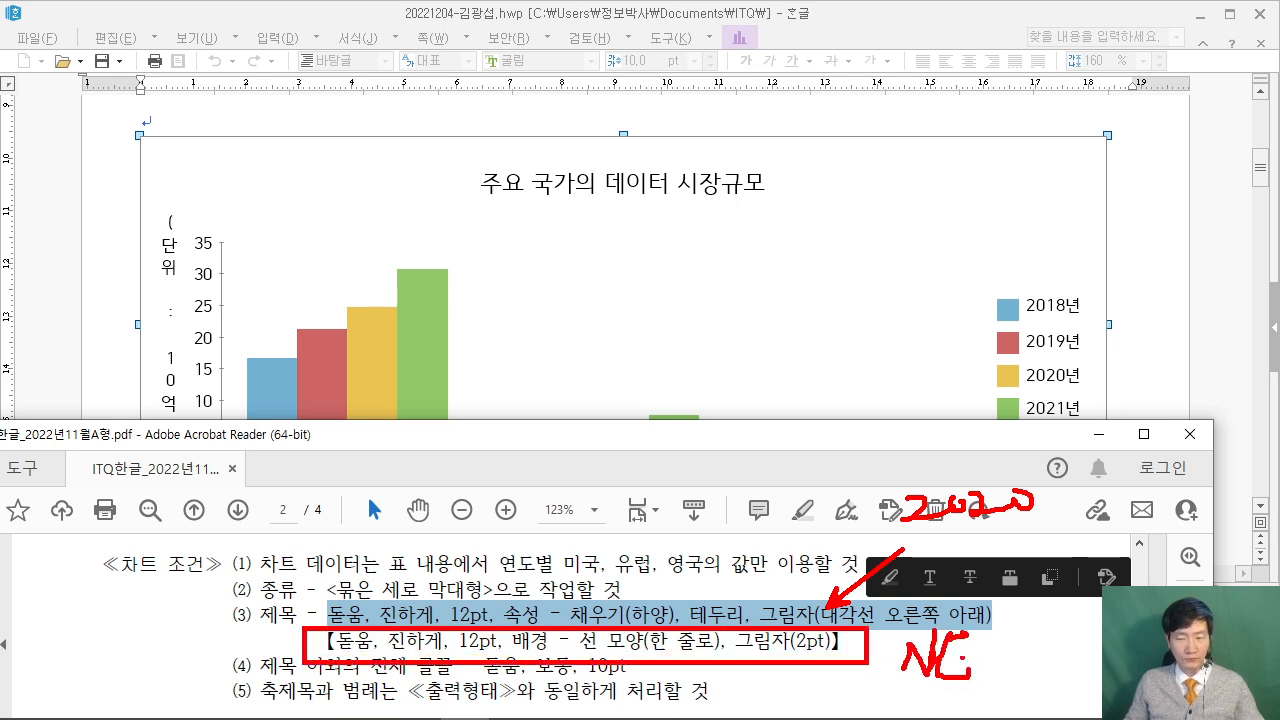
drag(990, 648, 986, 676)
drag(873, 687, 994, 680)
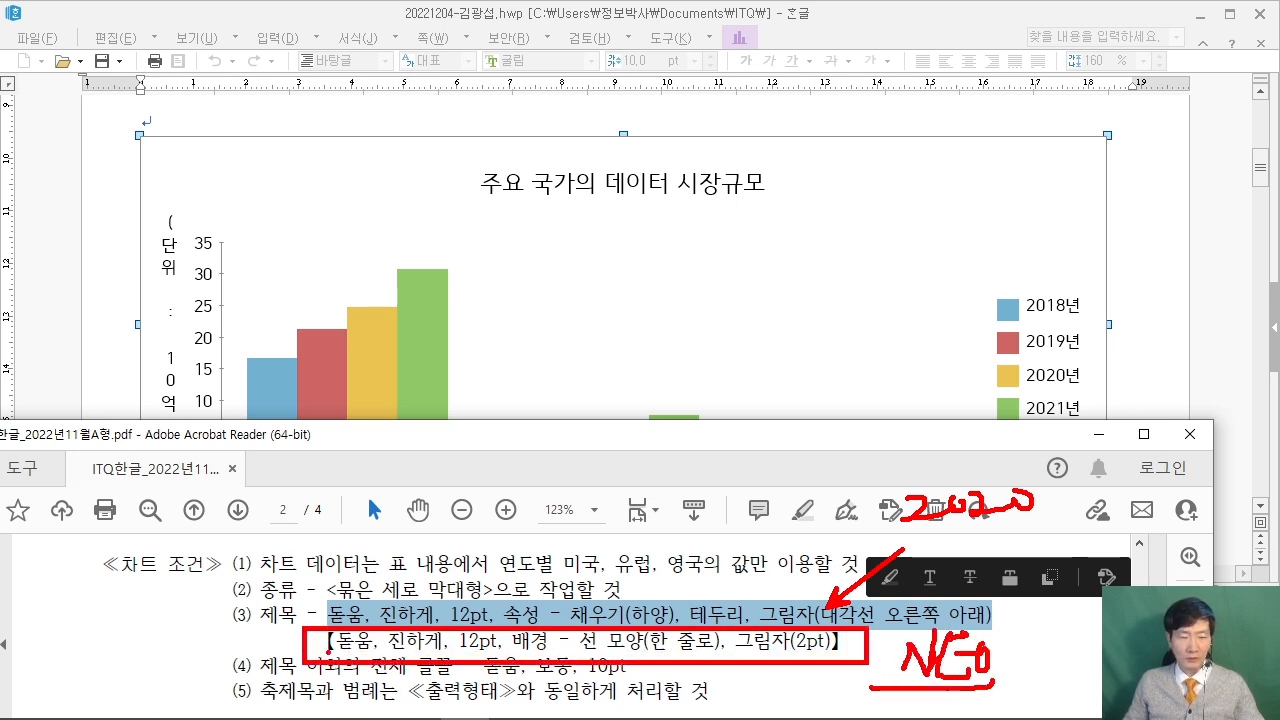
key(Escape)
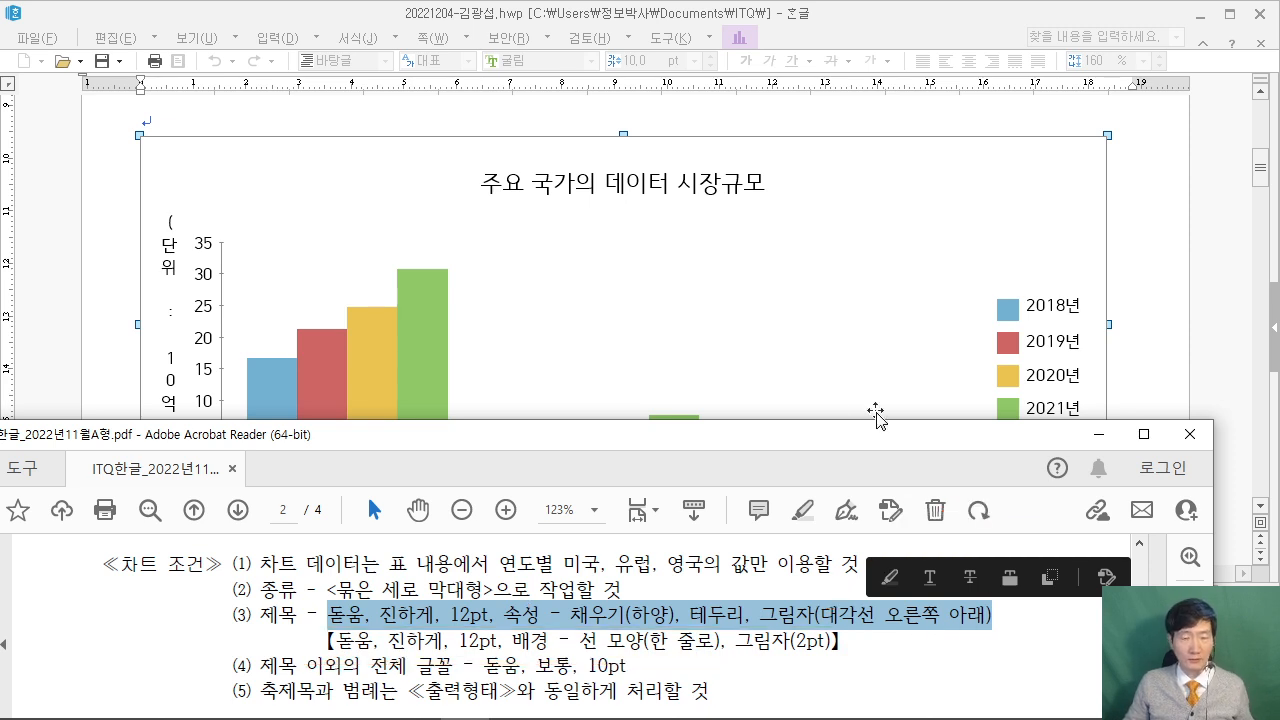
click(568, 197)
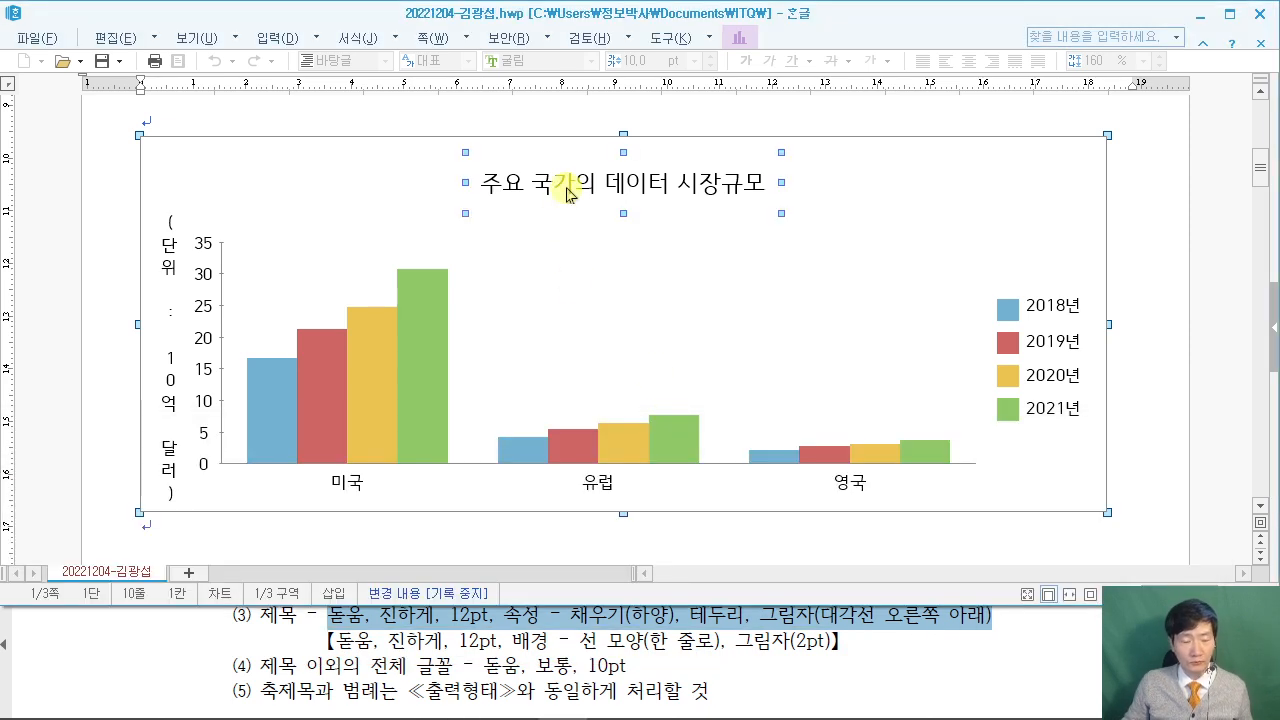
click(549, 205)
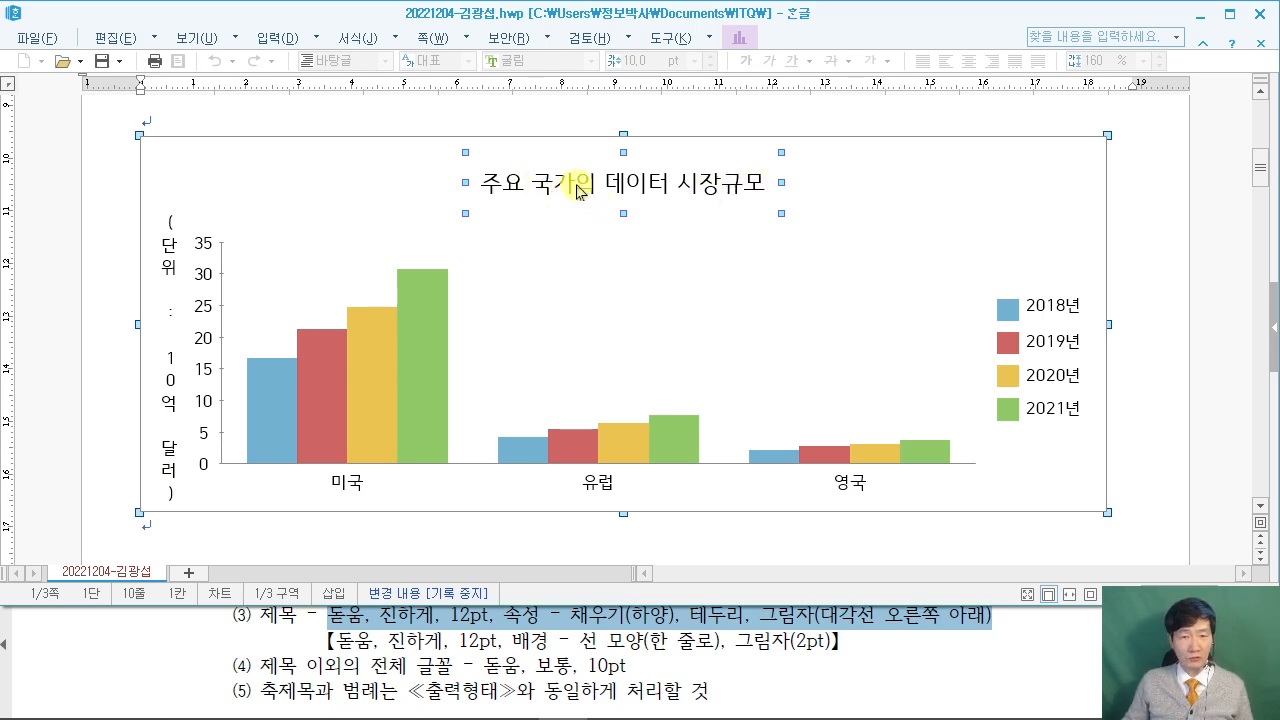
Give the chart title a single-line border and a 2pt drop shadow.
double_click(577, 192)
drag(497, 81, 697, 80)
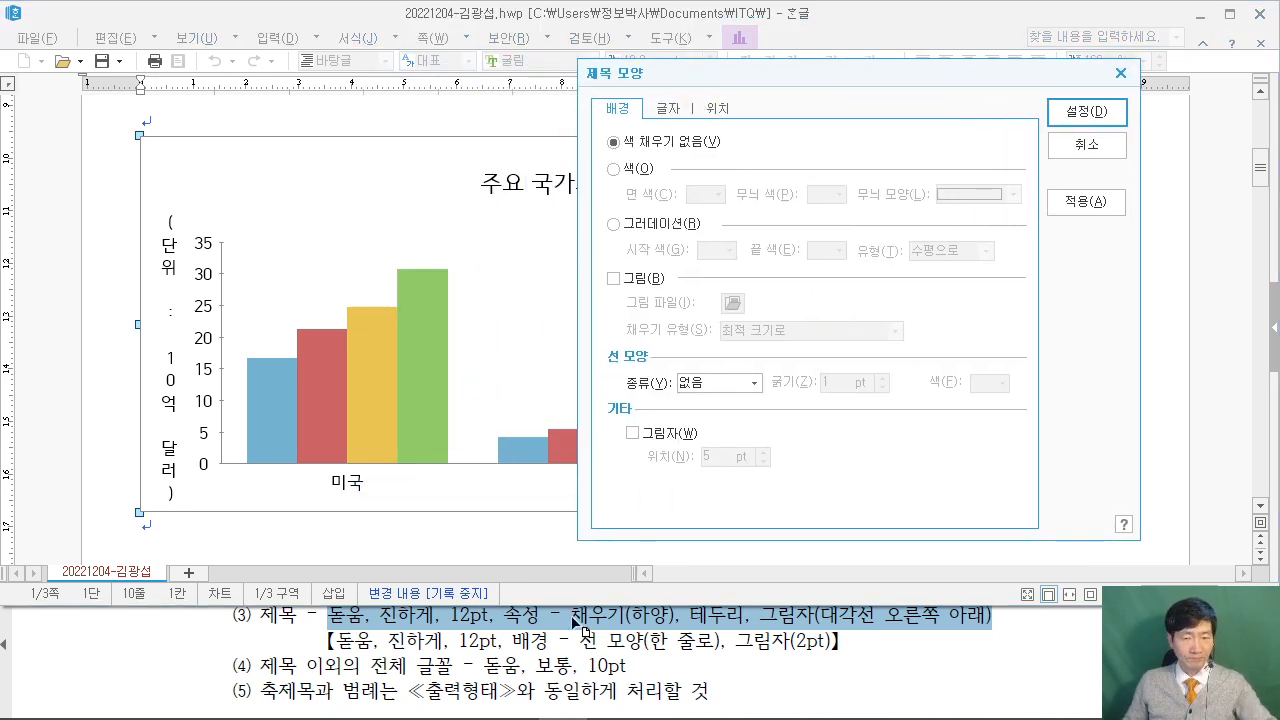
click(527, 645)
drag(580, 641, 832, 641)
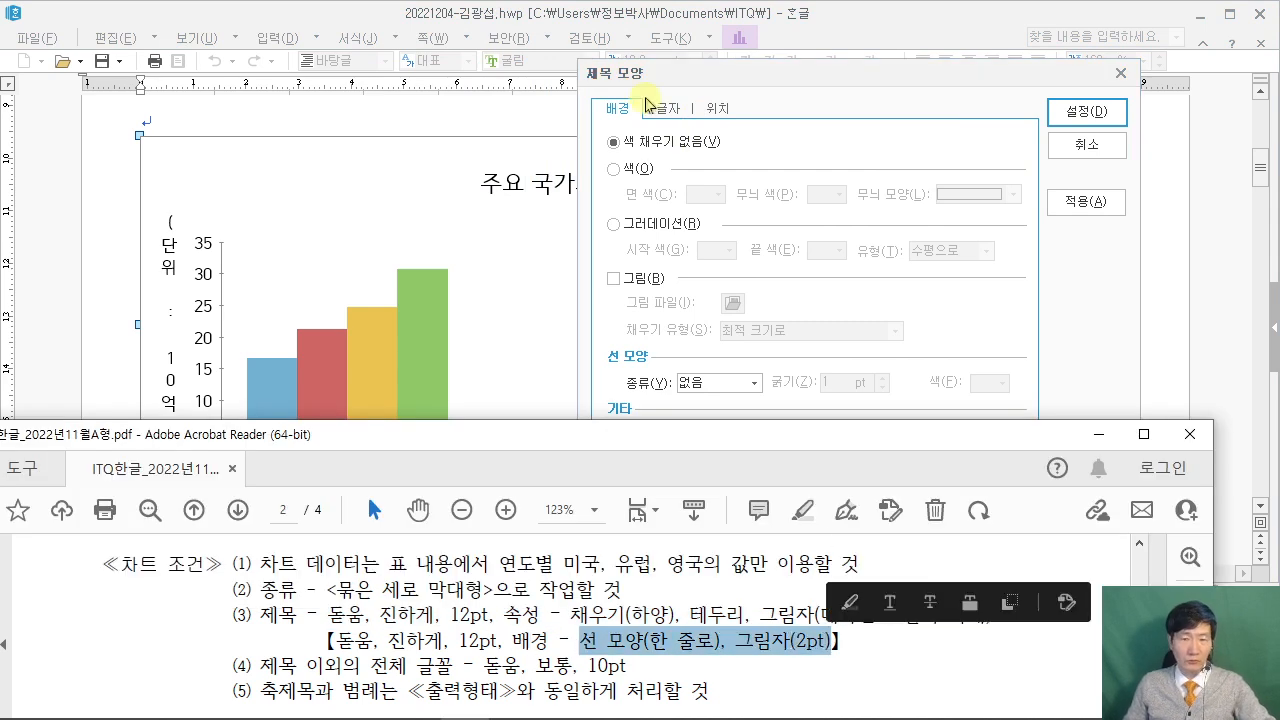
drag(512, 641, 832, 641)
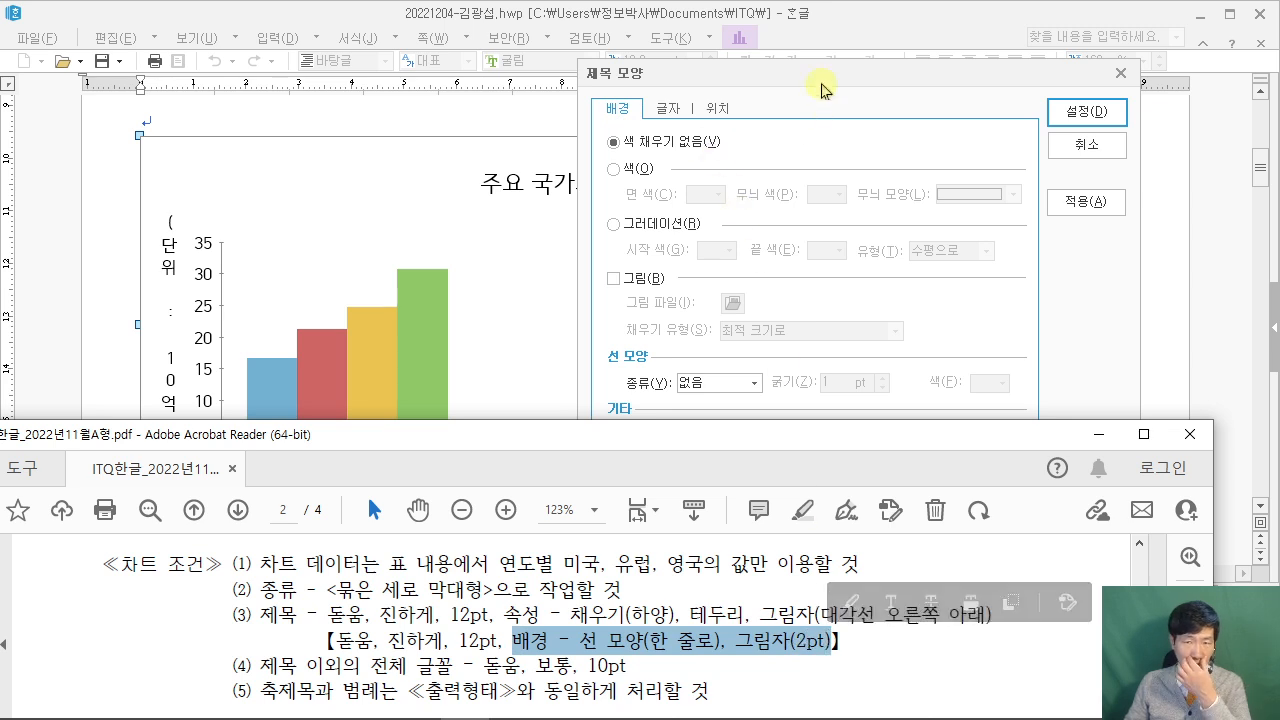
click(757, 143)
click(735, 389)
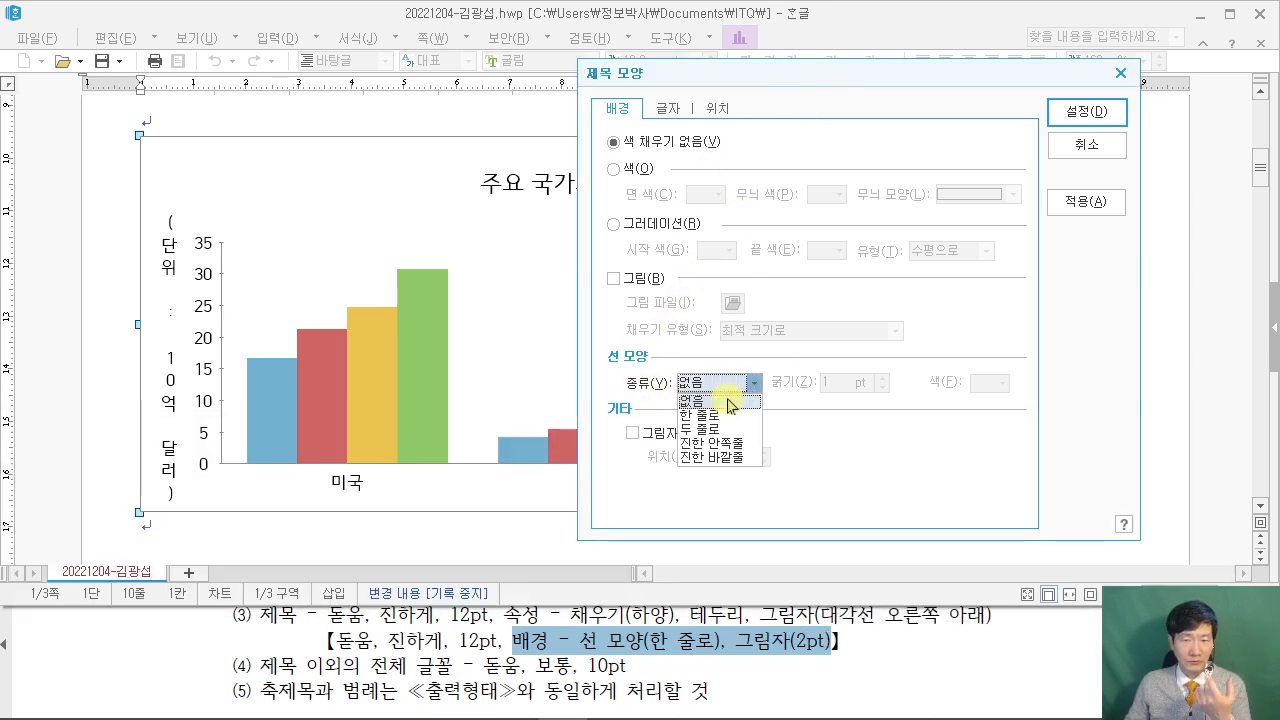
click(726, 416)
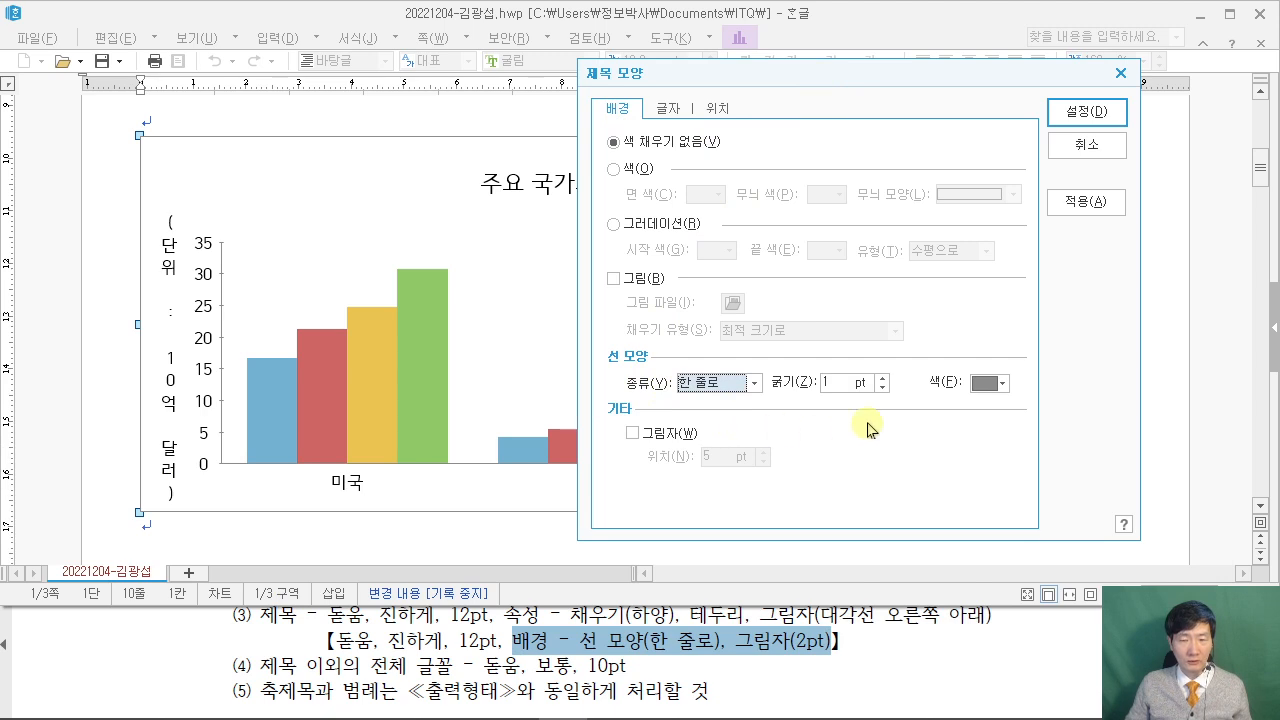
click(646, 440)
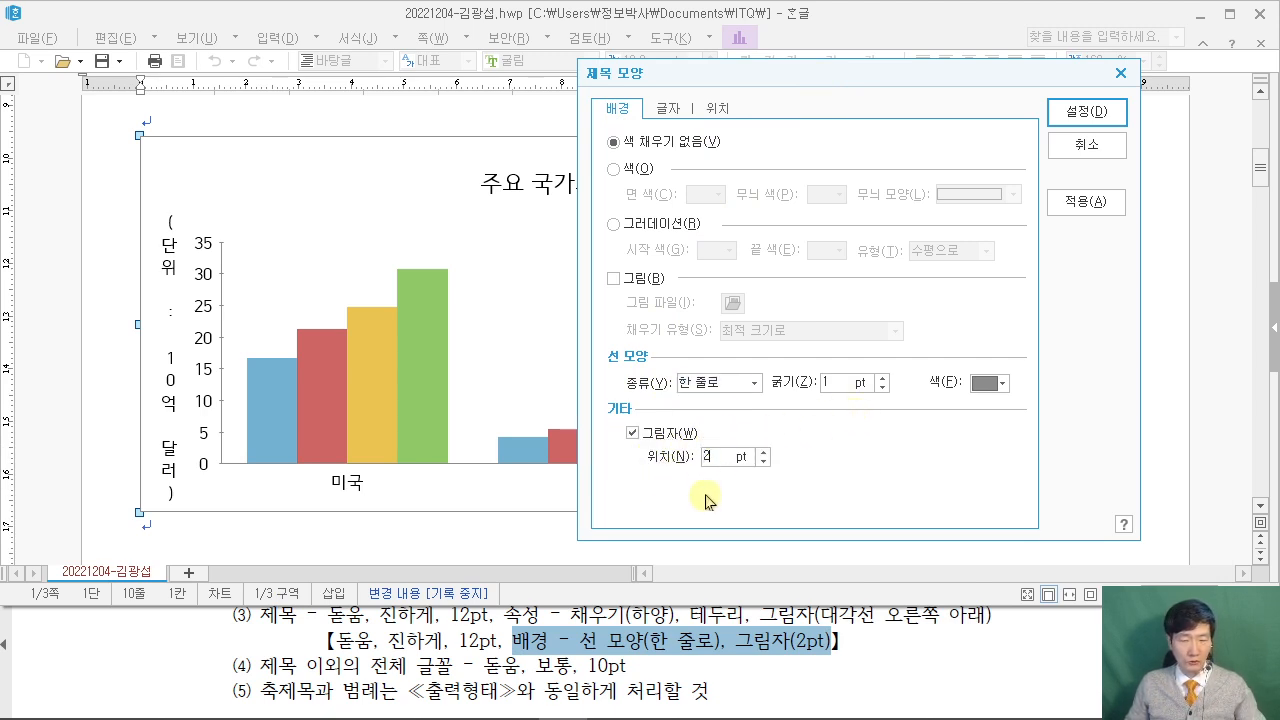
Set the chart title lettering to bold 돋움 and apply the formatting.
click(667, 108)
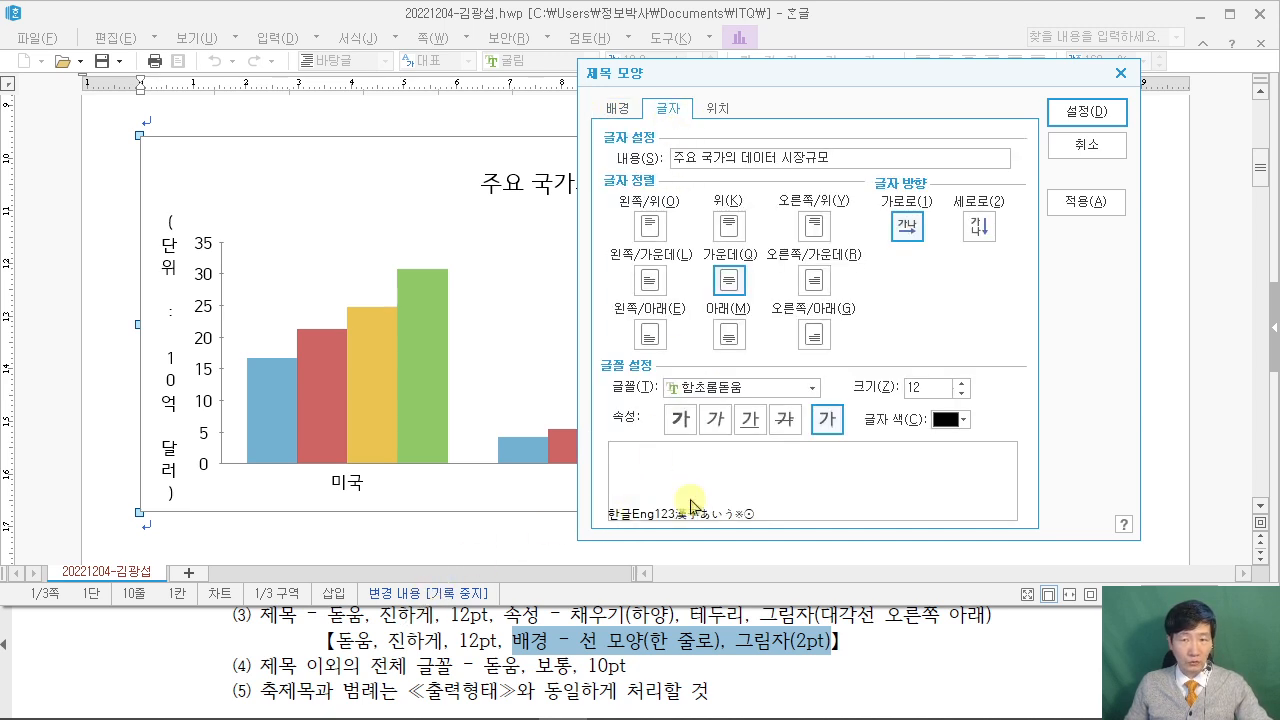
click(745, 388)
text(돋움)
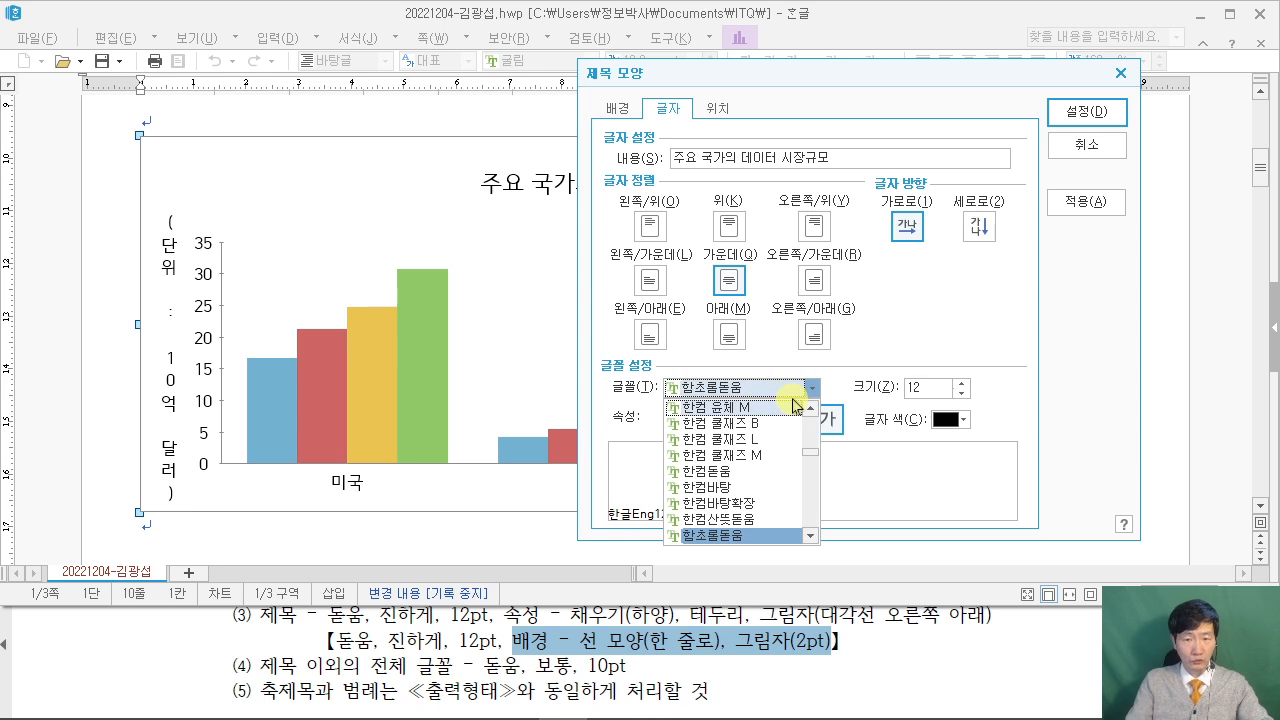
click(918, 328)
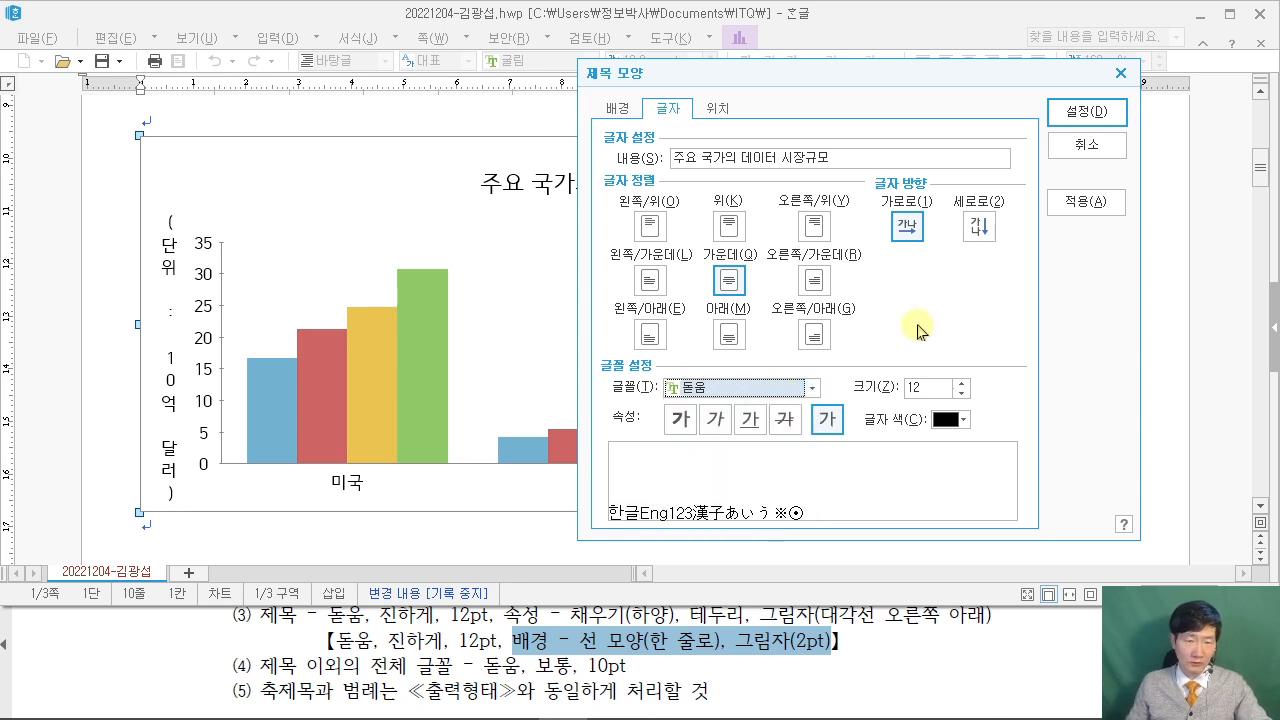
click(678, 420)
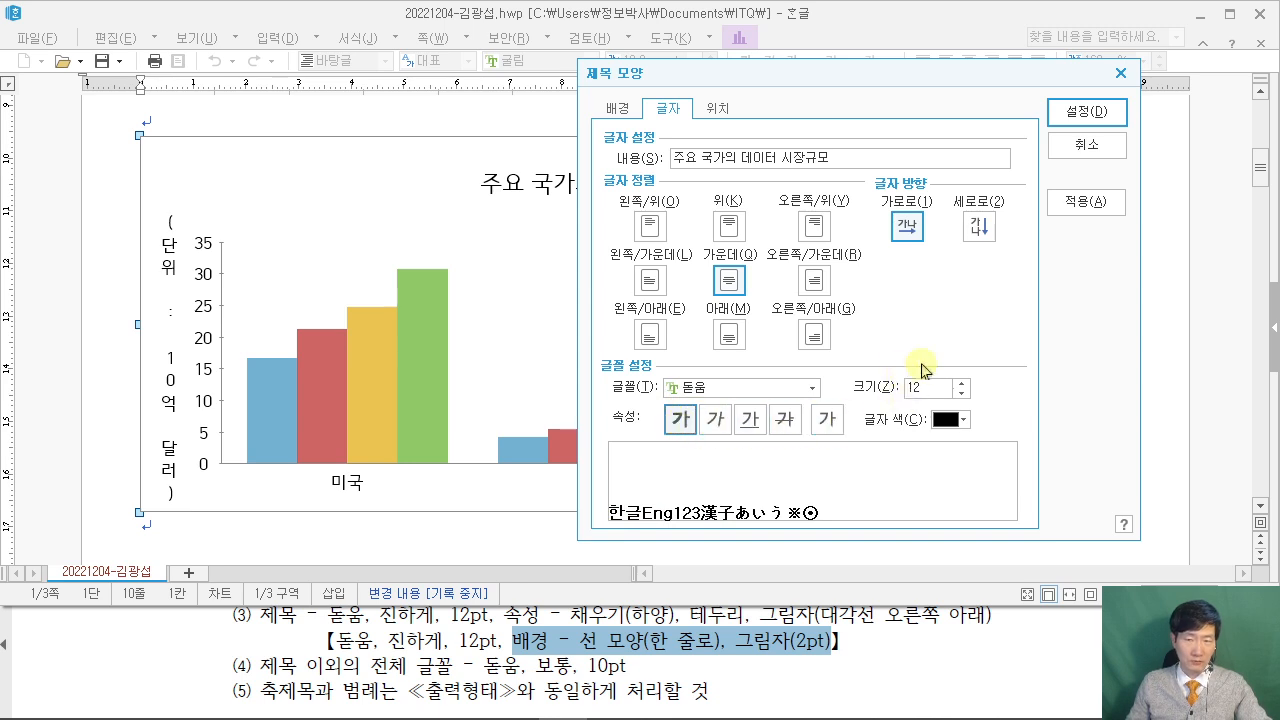
click(1097, 127)
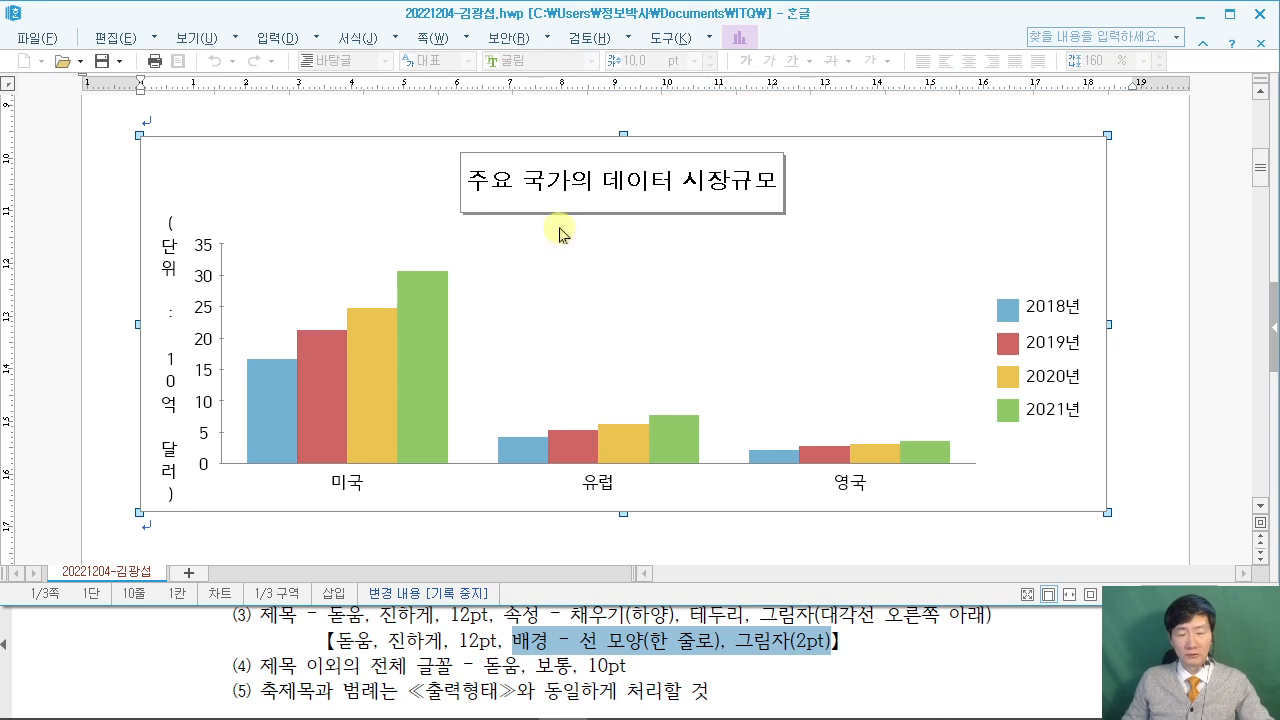
Compare the formatted title with the sample in the question PDF.
click(1022, 681)
scroll(1022, 665, down, 3)
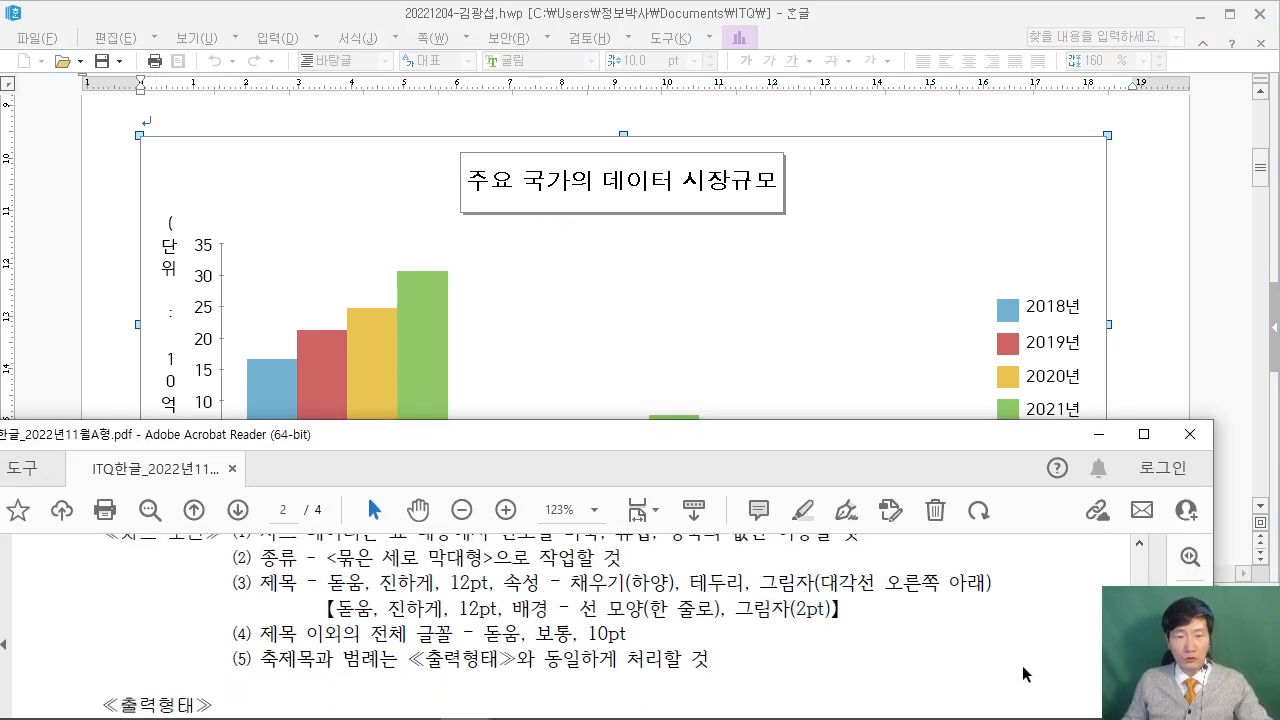
scroll(1022, 670, down, 2)
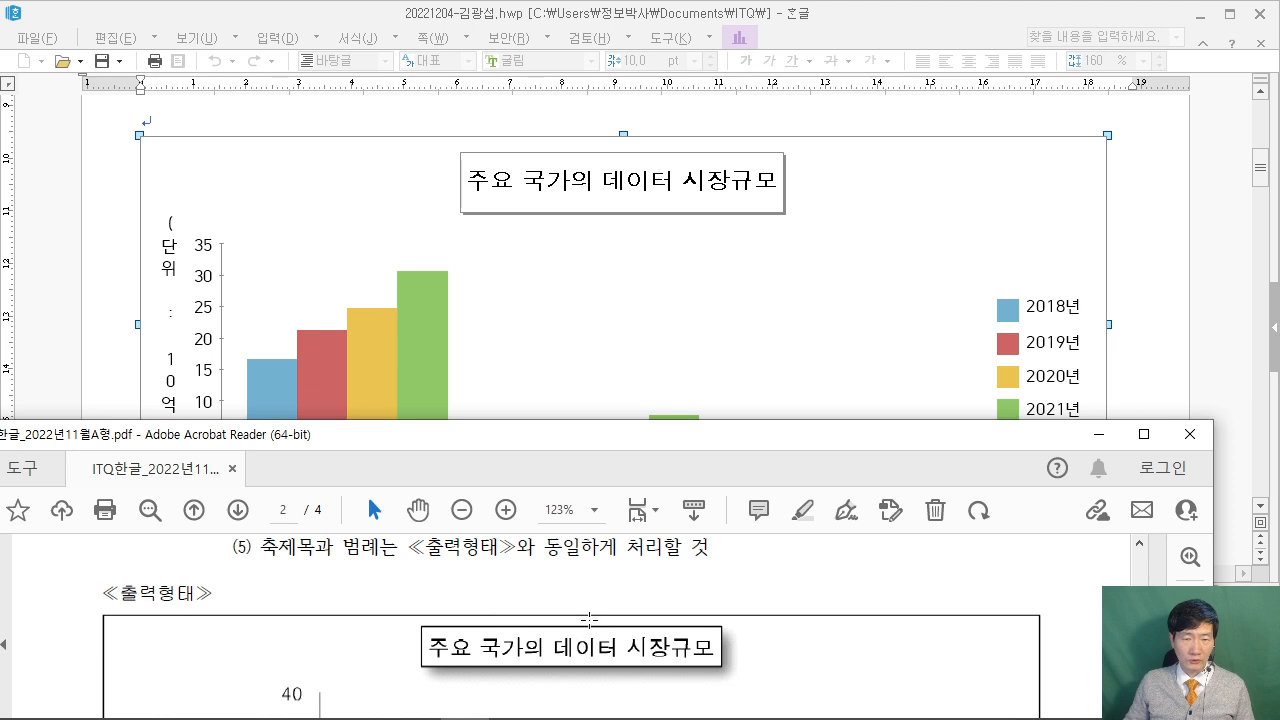
scroll(640, 630, up, 2)
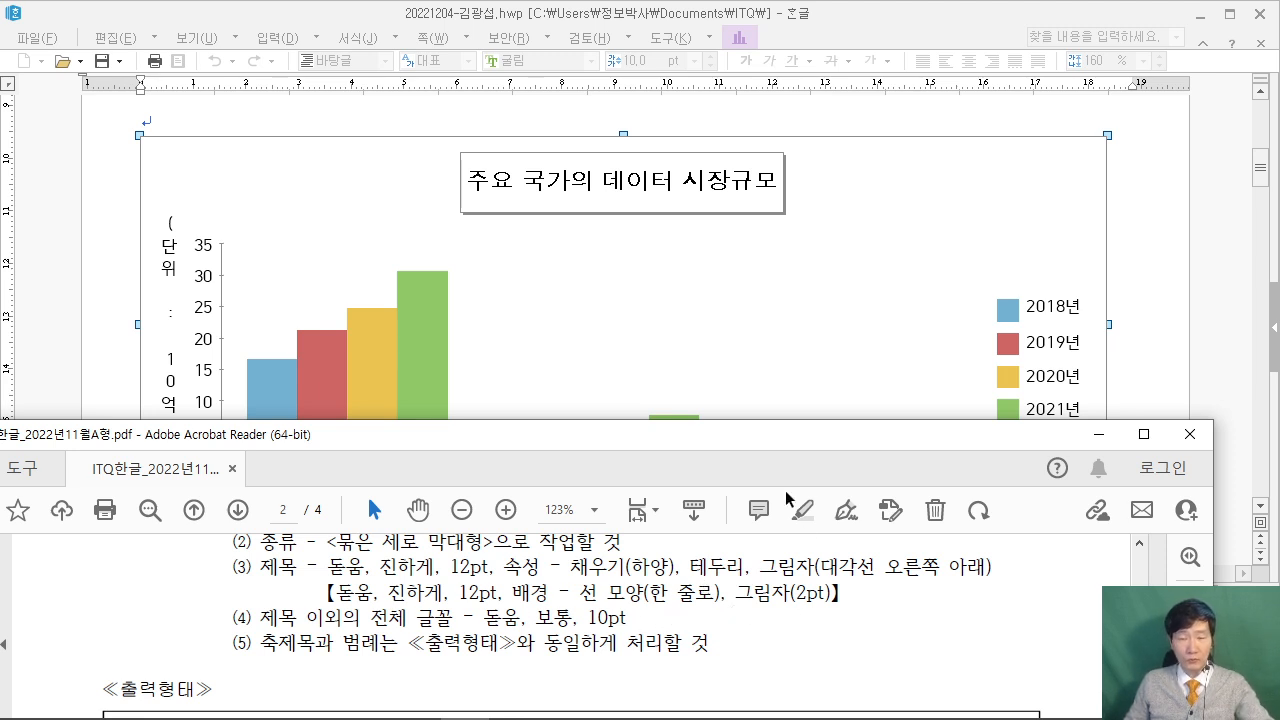
click(203, 170)
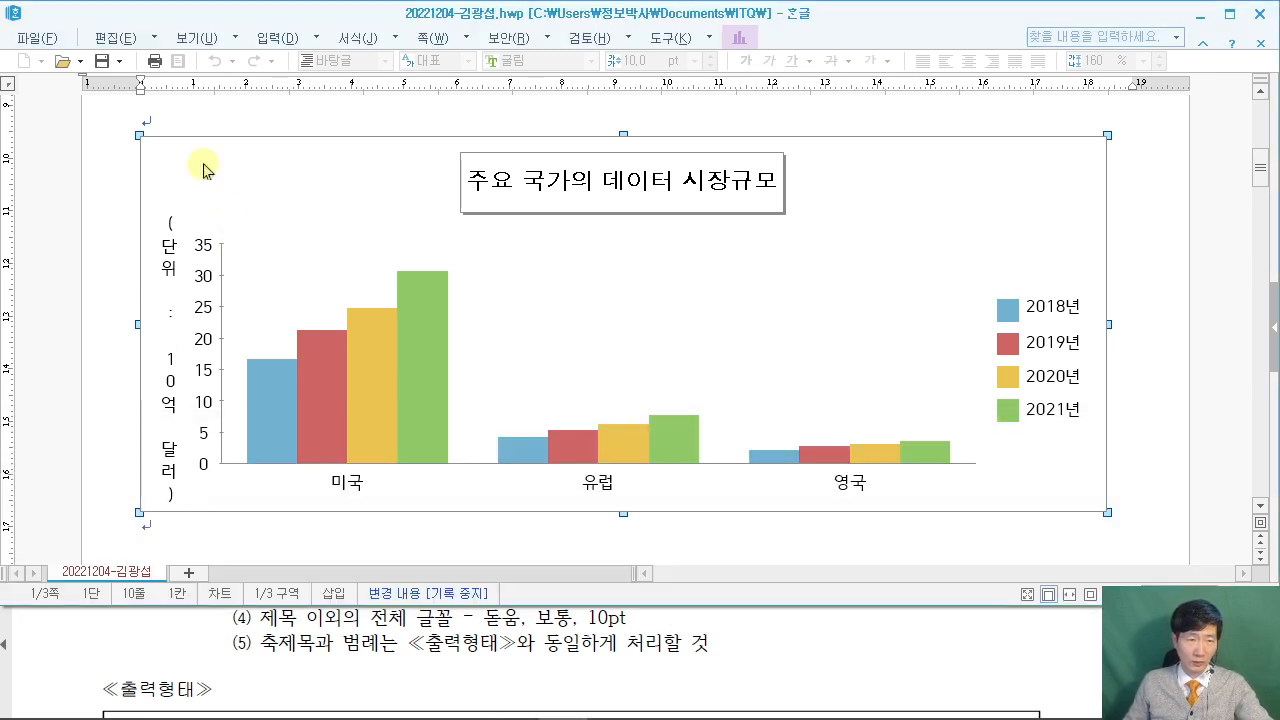
Make the Y-axis title (단위 : 10억 달러) read horizontally in 돋움 10pt.
double_click(170, 327)
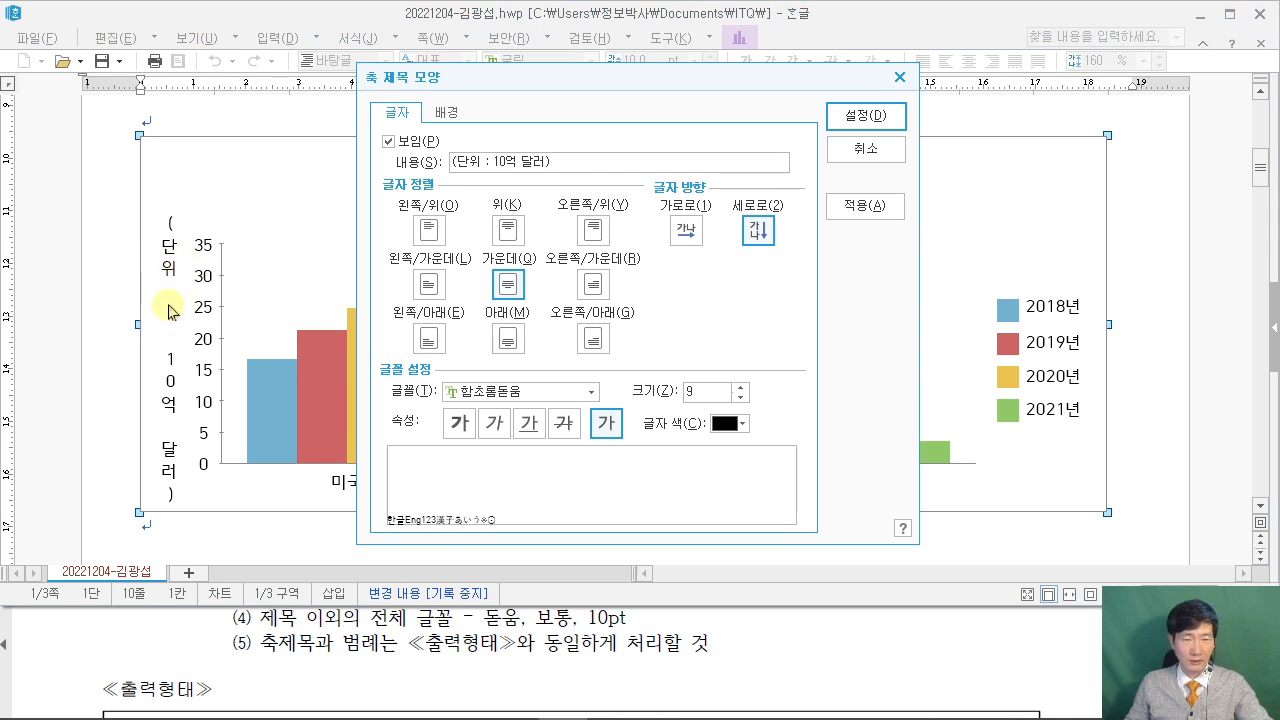
click(686, 230)
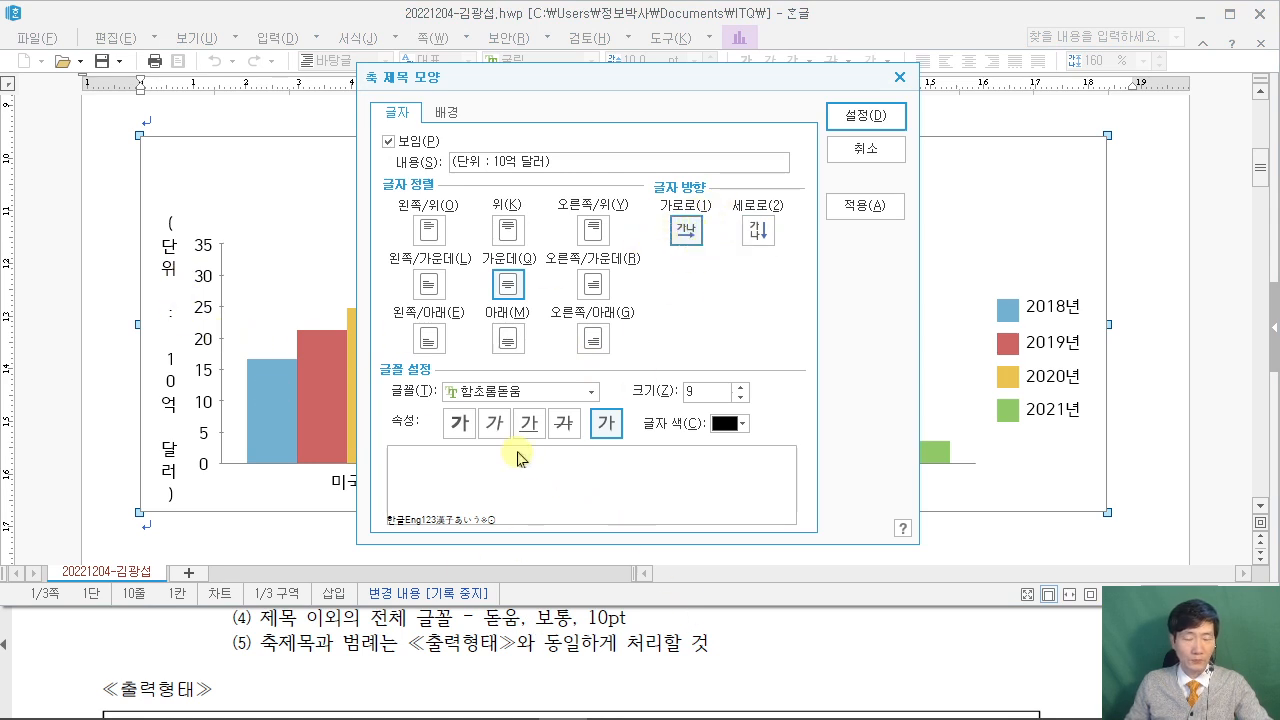
click(545, 395)
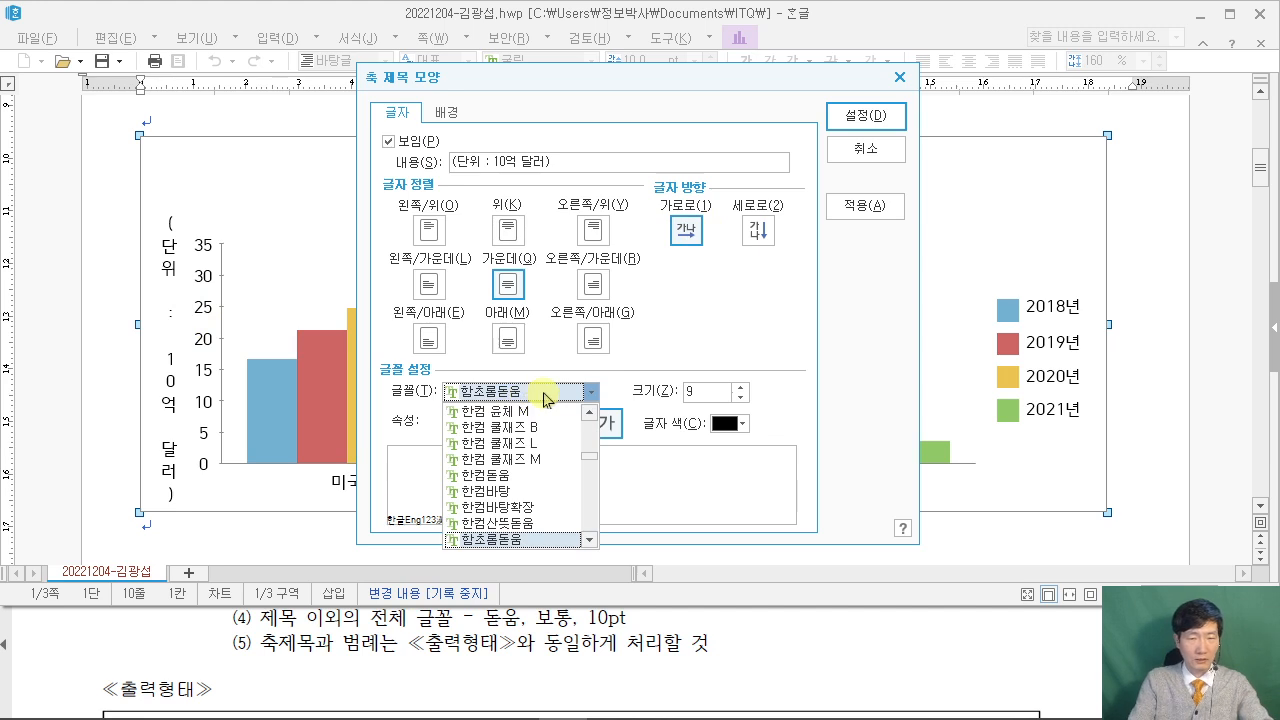
text(돋움)
key(Return)
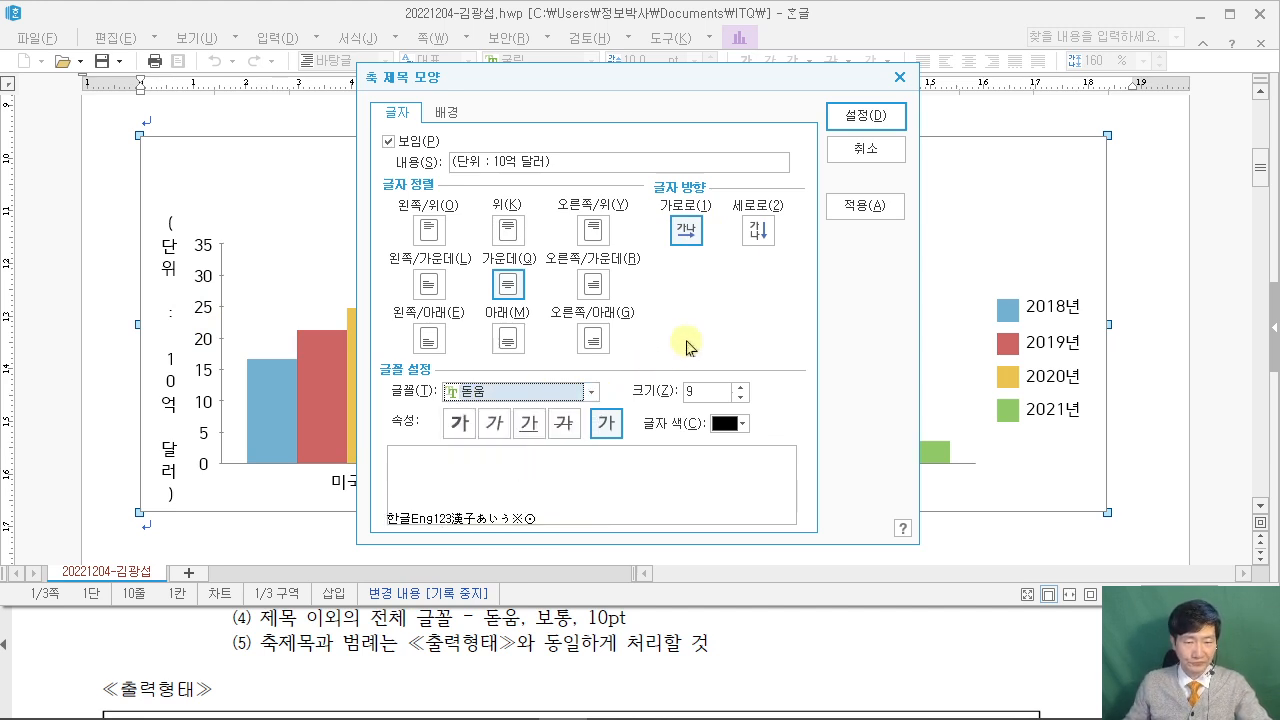
key(Tab)
text(10)
click(864, 118)
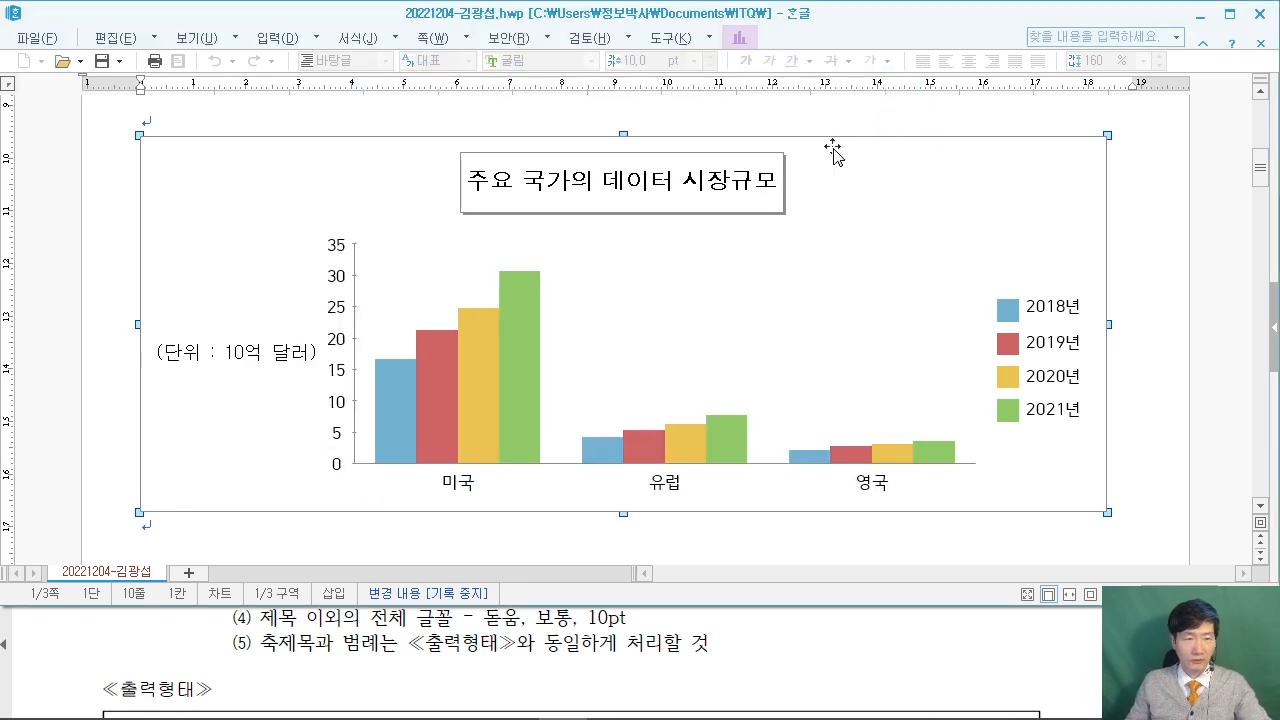
Open the value-axis numbers' text settings to change their font.
double_click(338, 345)
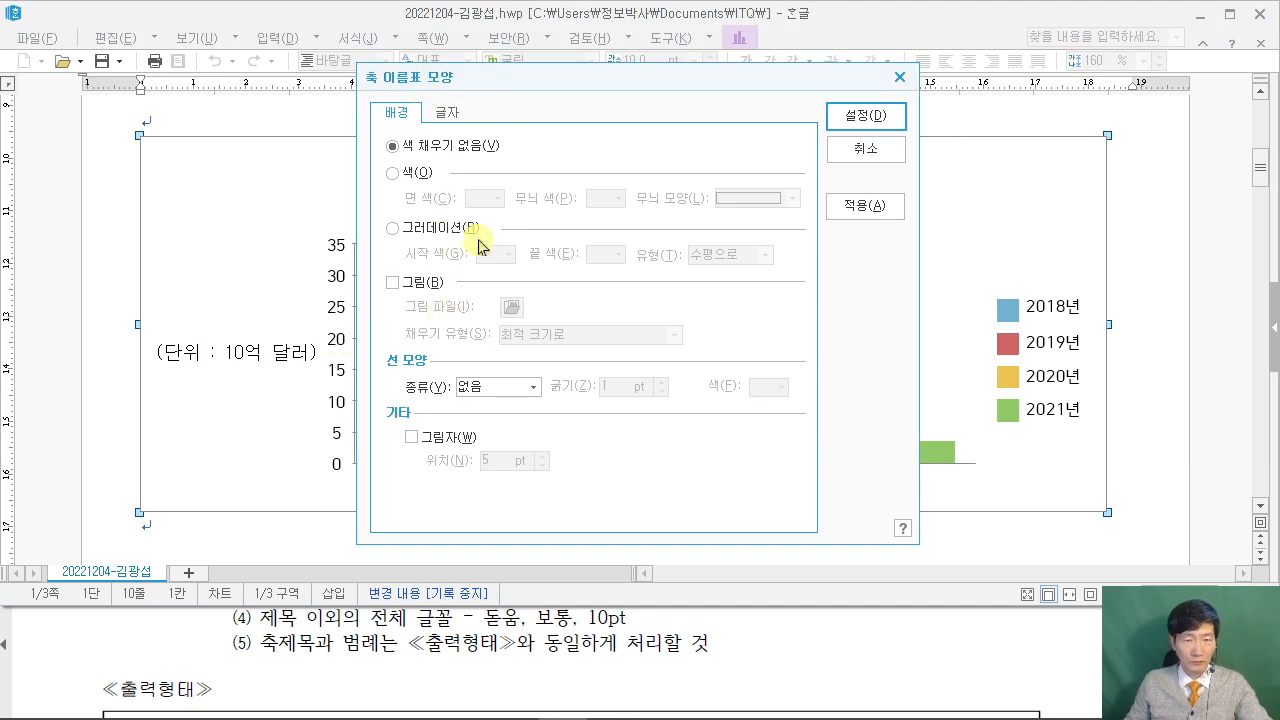
click(446, 111)
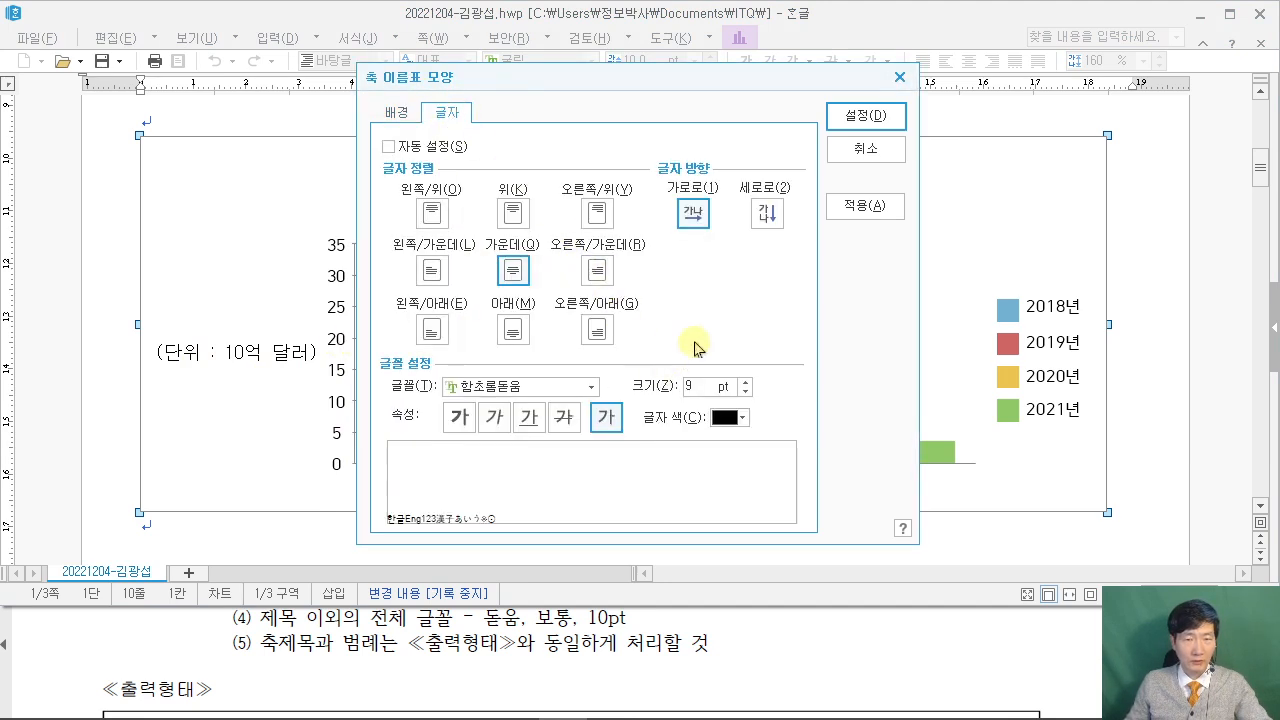
click(514, 386)
Set the value-axis numbers to 돋움 10pt.
text(돋움)
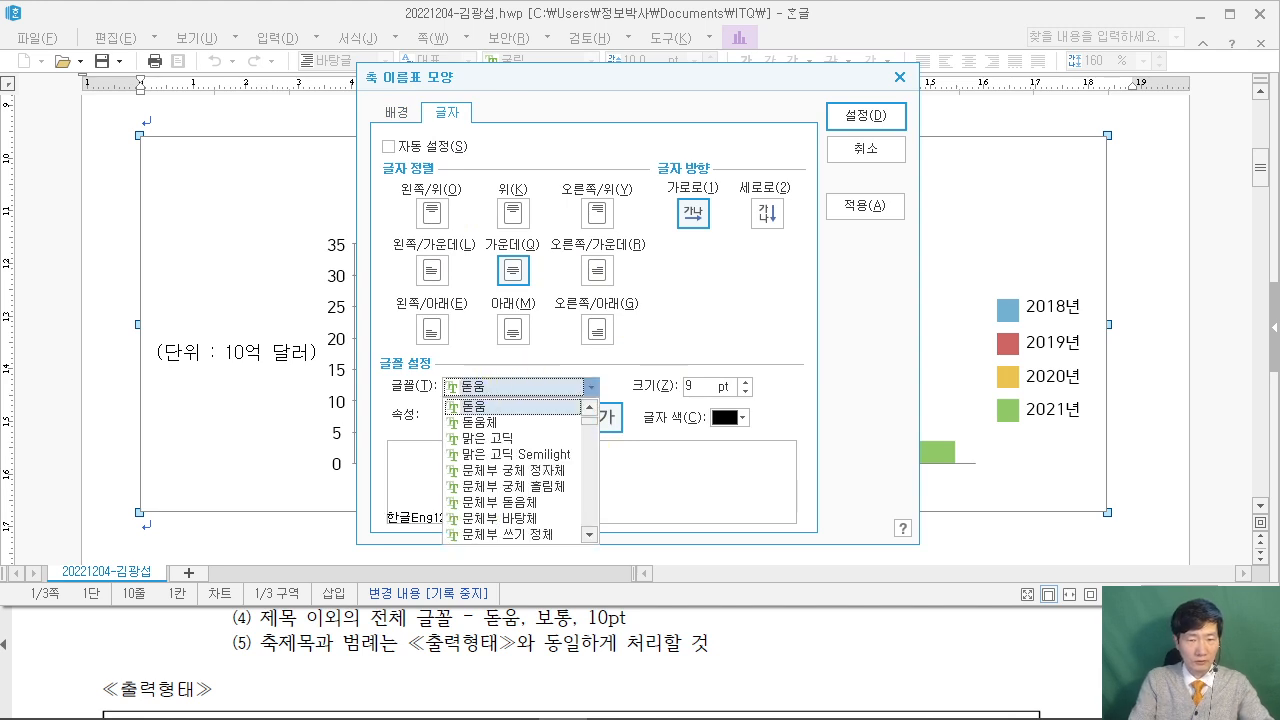
key(Tab)
text(10)
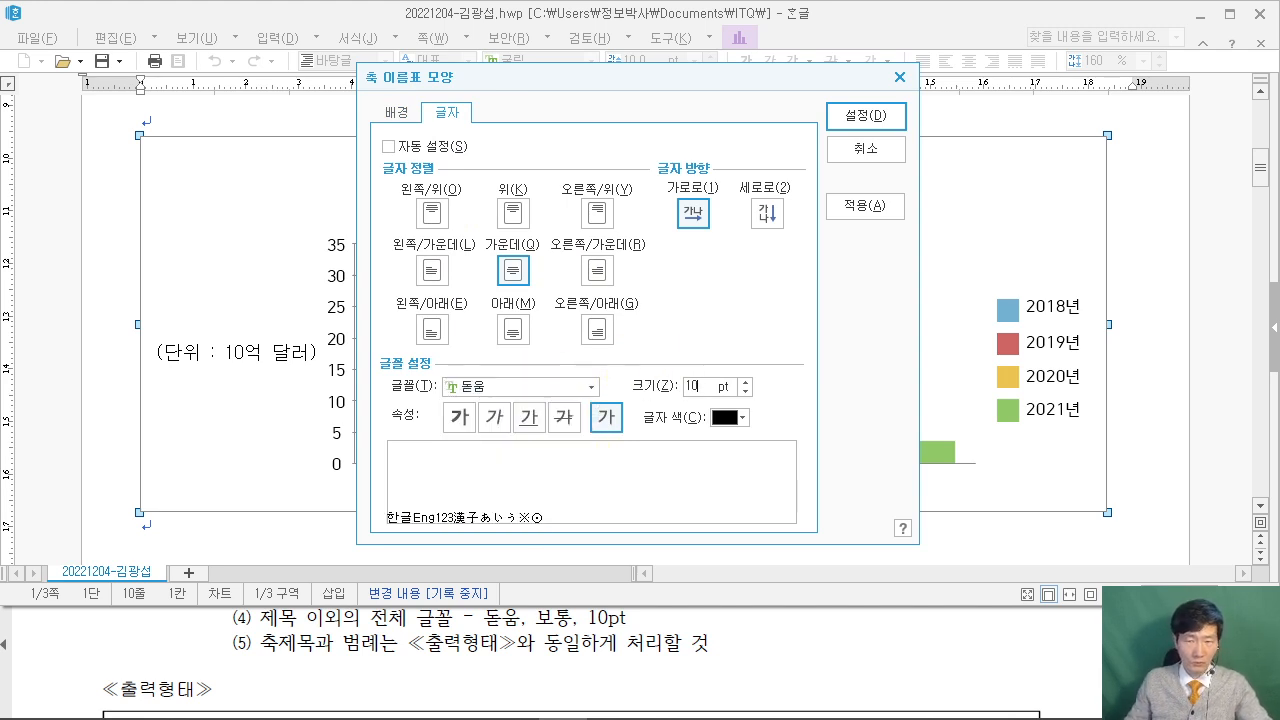
click(864, 116)
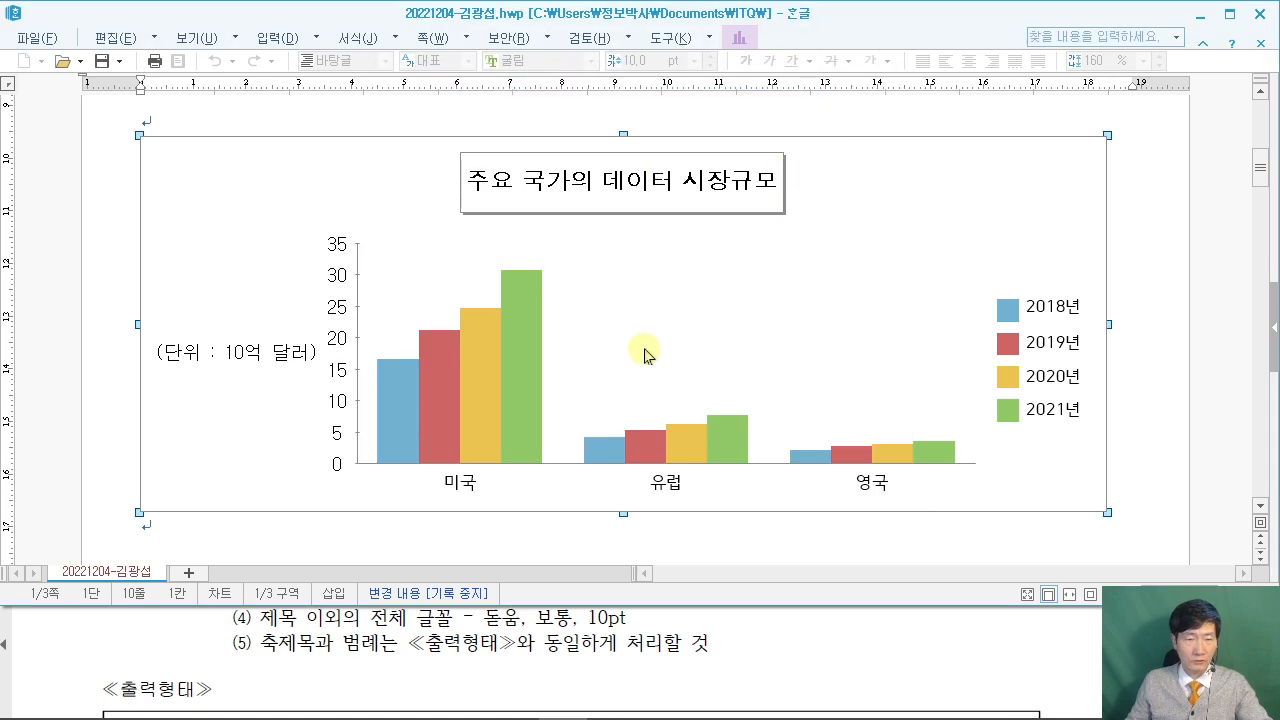
Compare the chart with the sample PDF, then open the value axis's 축 모양 settings.
click(136, 626)
scroll(136, 626, down, 5)
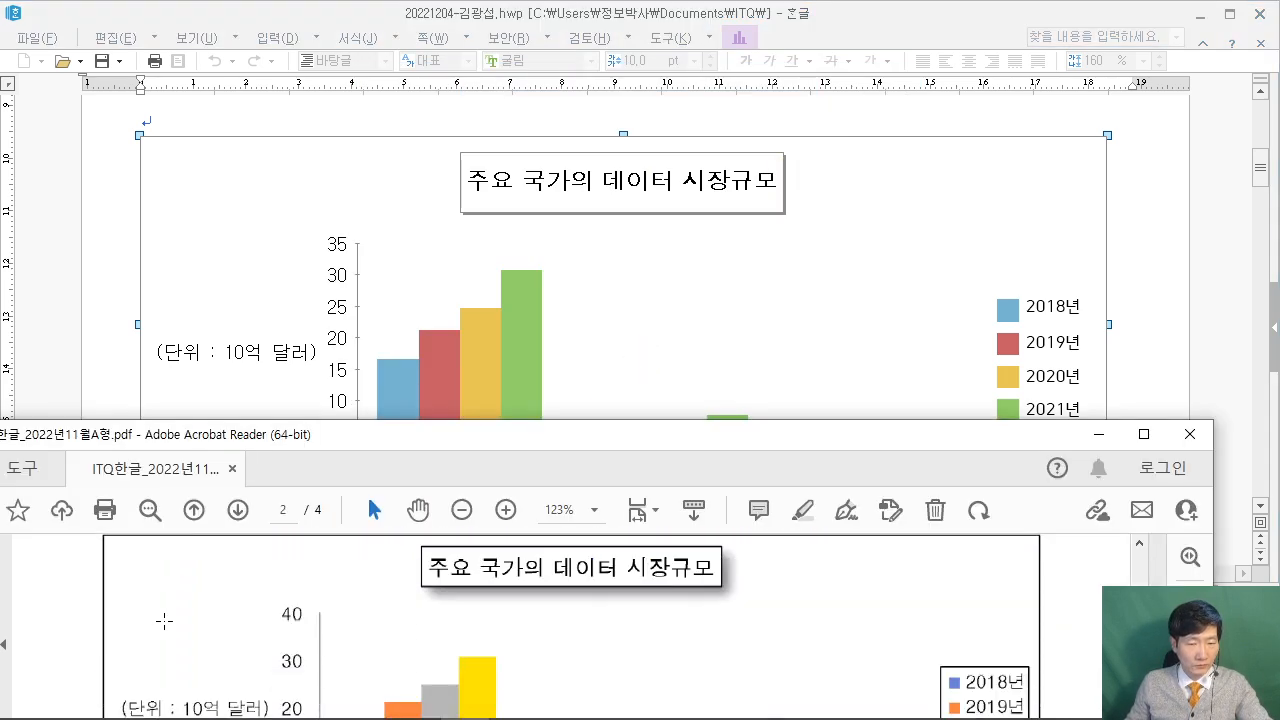
scroll(169, 620, down, 1)
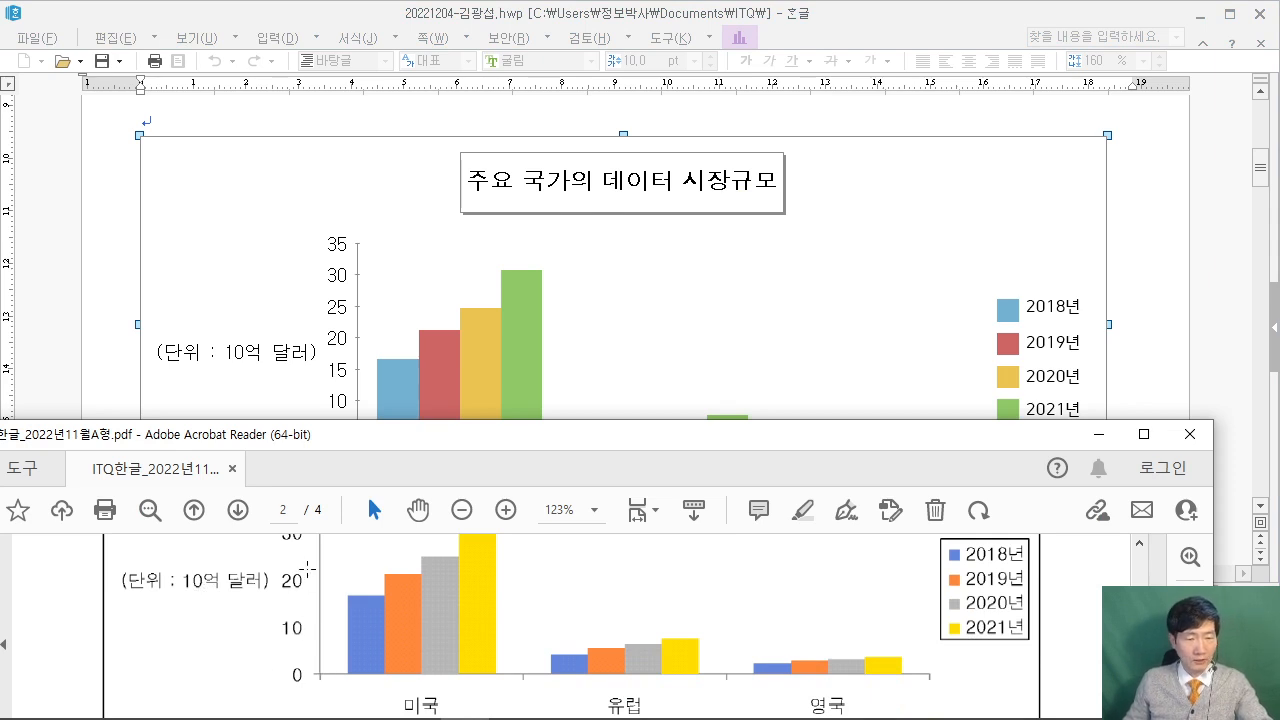
scroll(318, 630, up, 2)
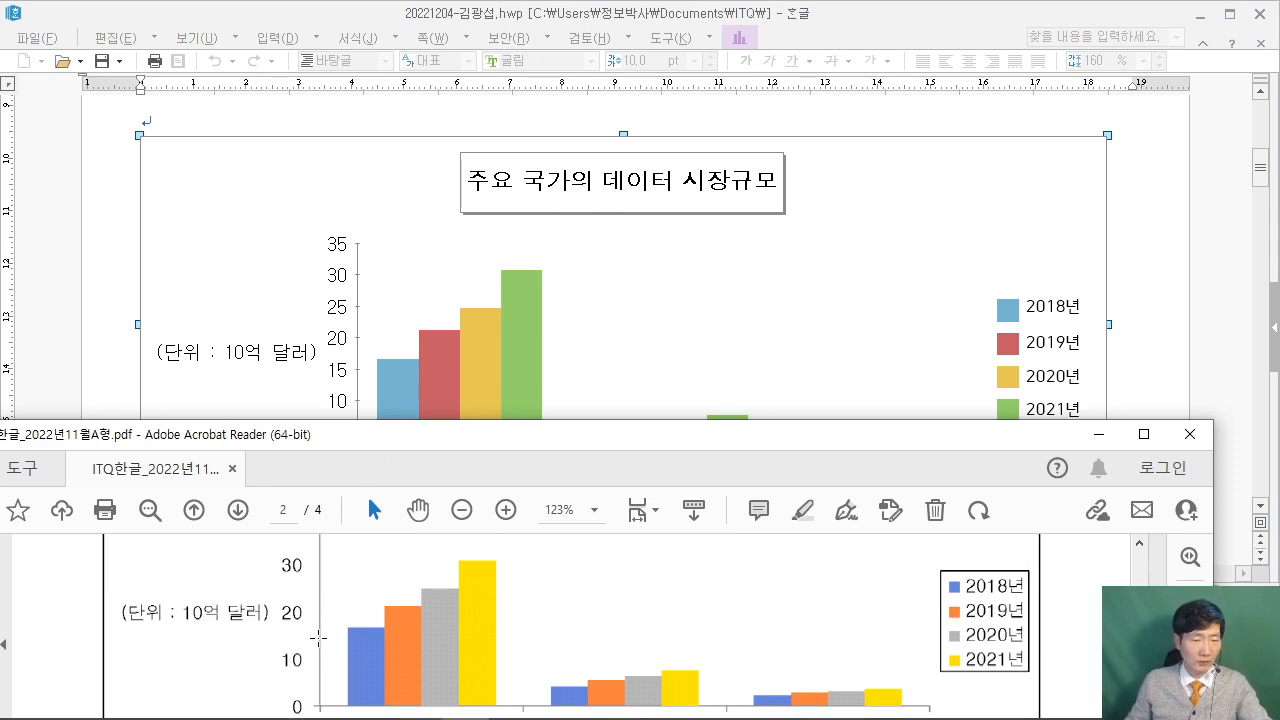
scroll(318, 638, up, 2)
scroll(318, 638, down, 5)
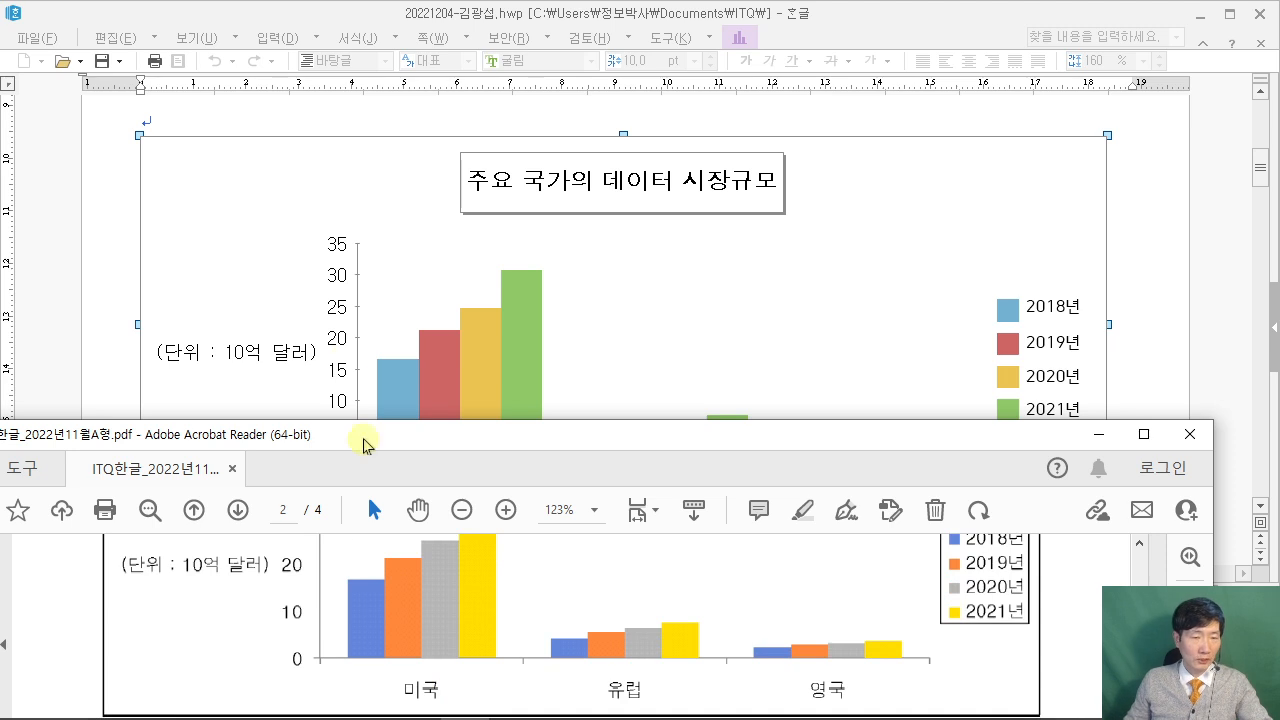
click(355, 345)
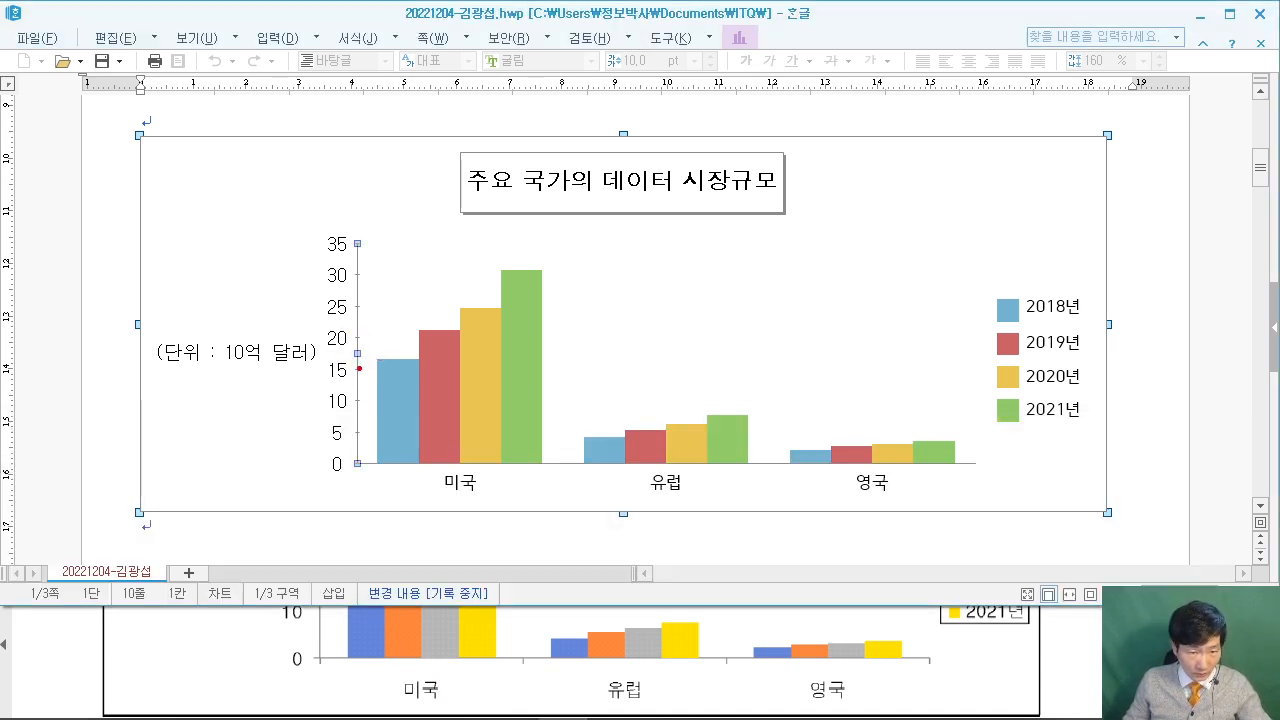
drag(359, 368, 445, 318)
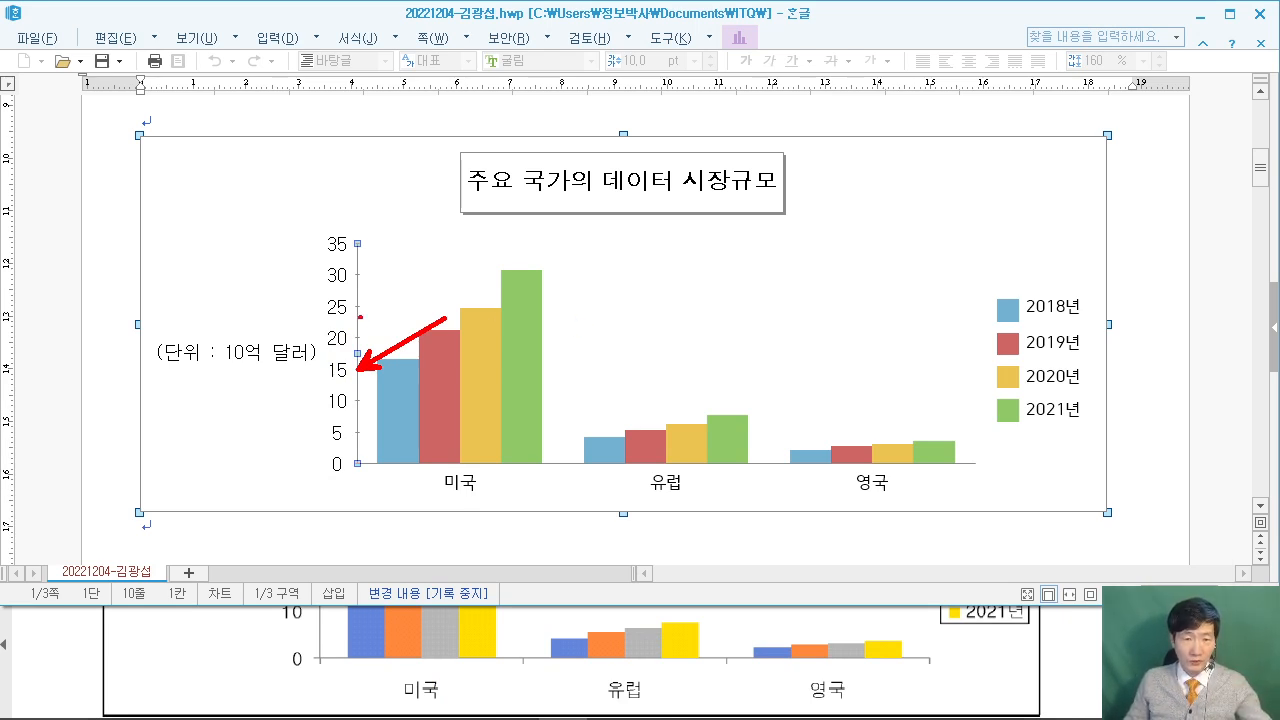
key(Escape)
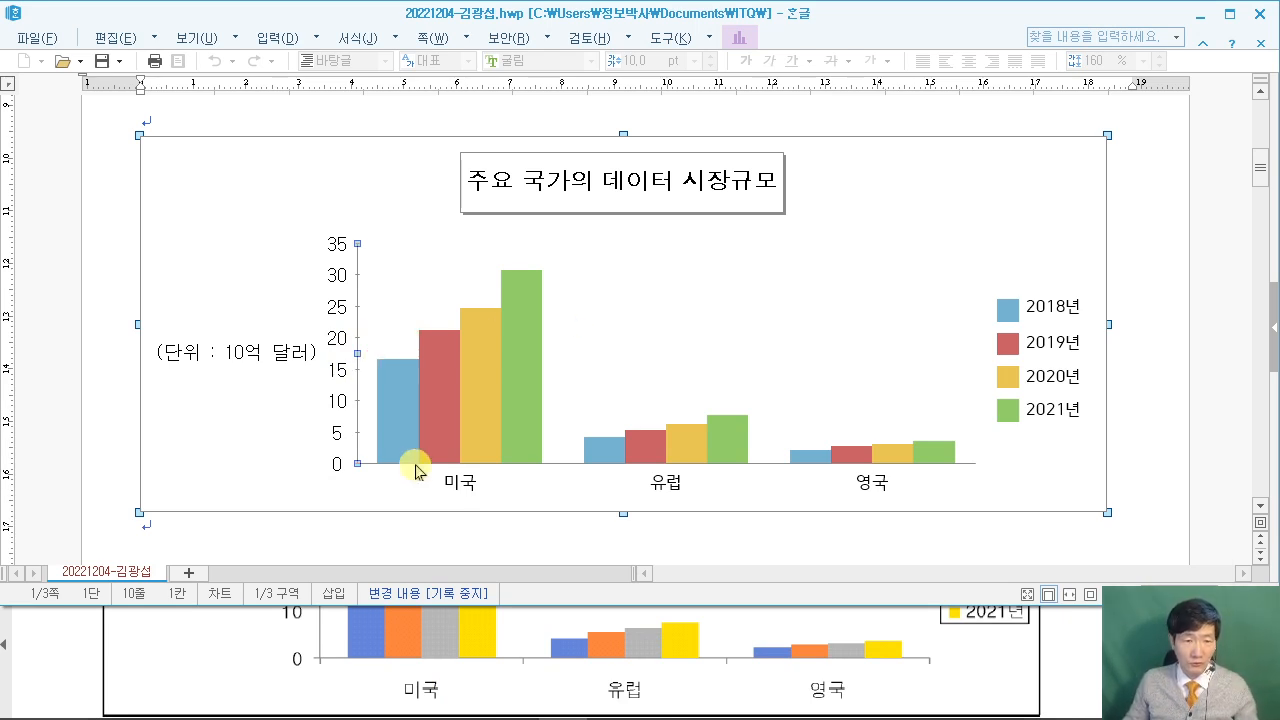
double_click(359, 375)
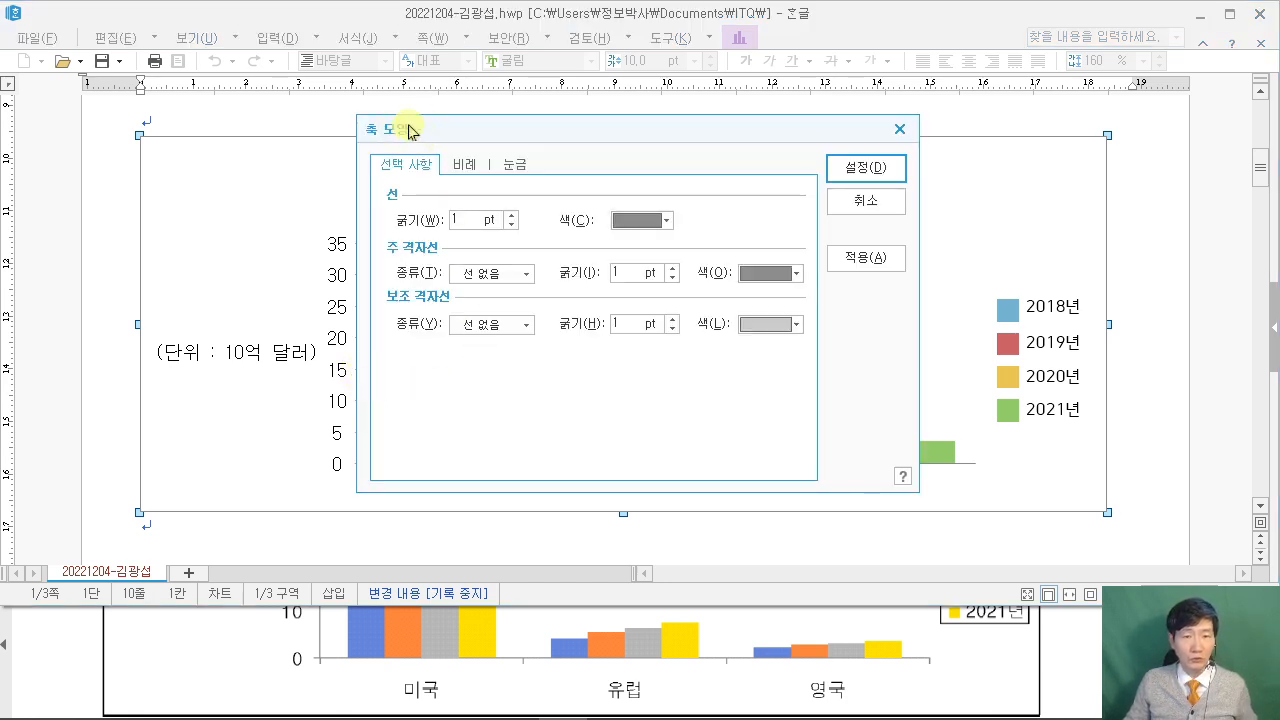
Turn off automatic axis scaling and set 4 major gridlines.
drag(388, 130, 469, 80)
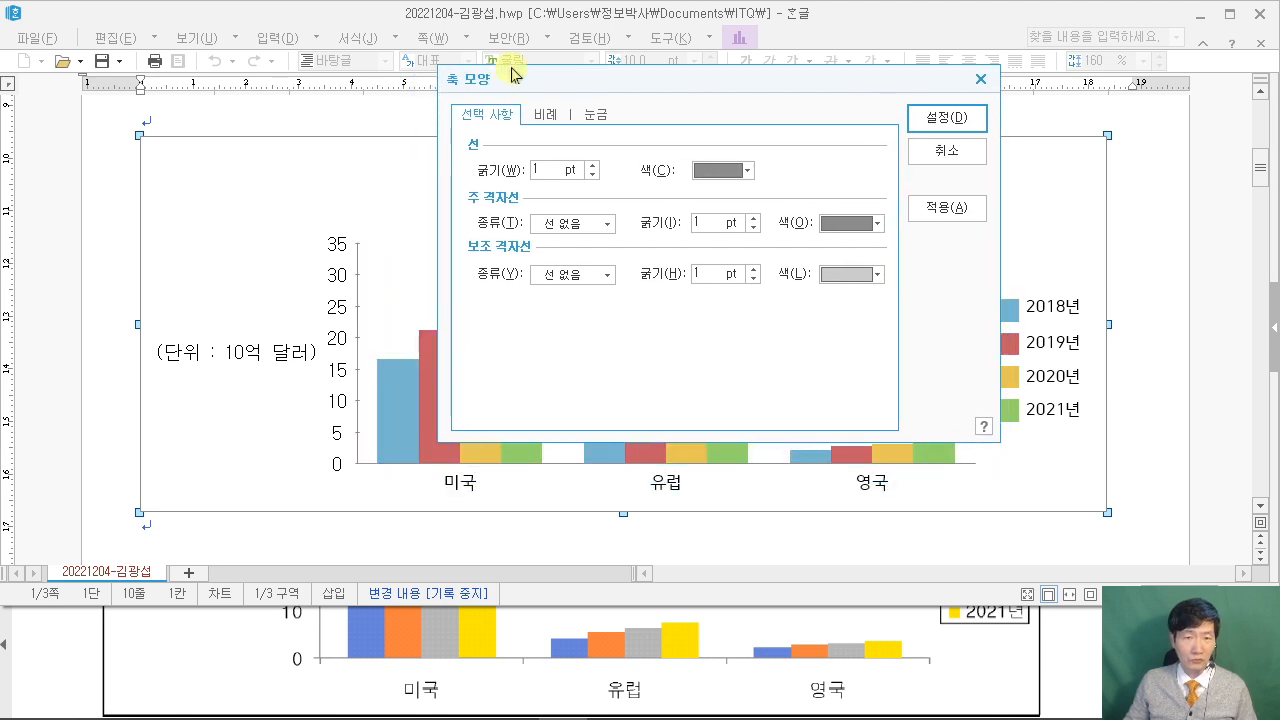
click(542, 116)
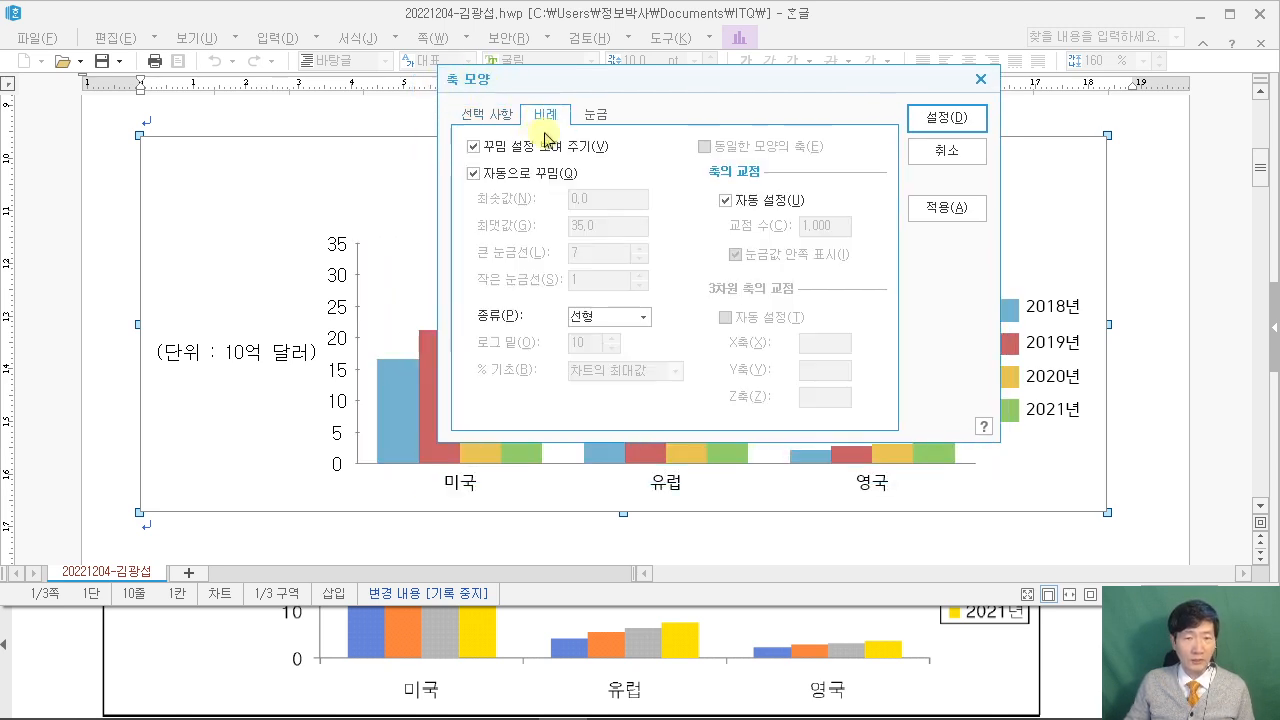
click(477, 177)
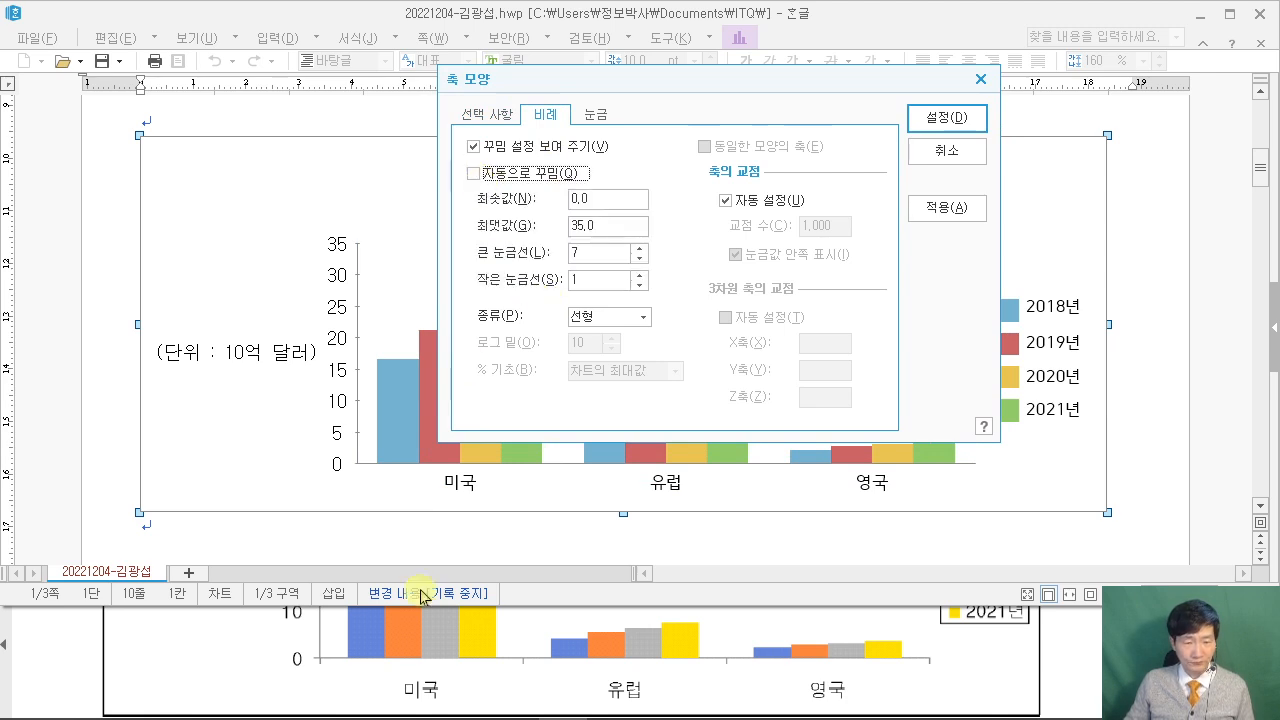
click(64, 668)
scroll(260, 617, up, 1)
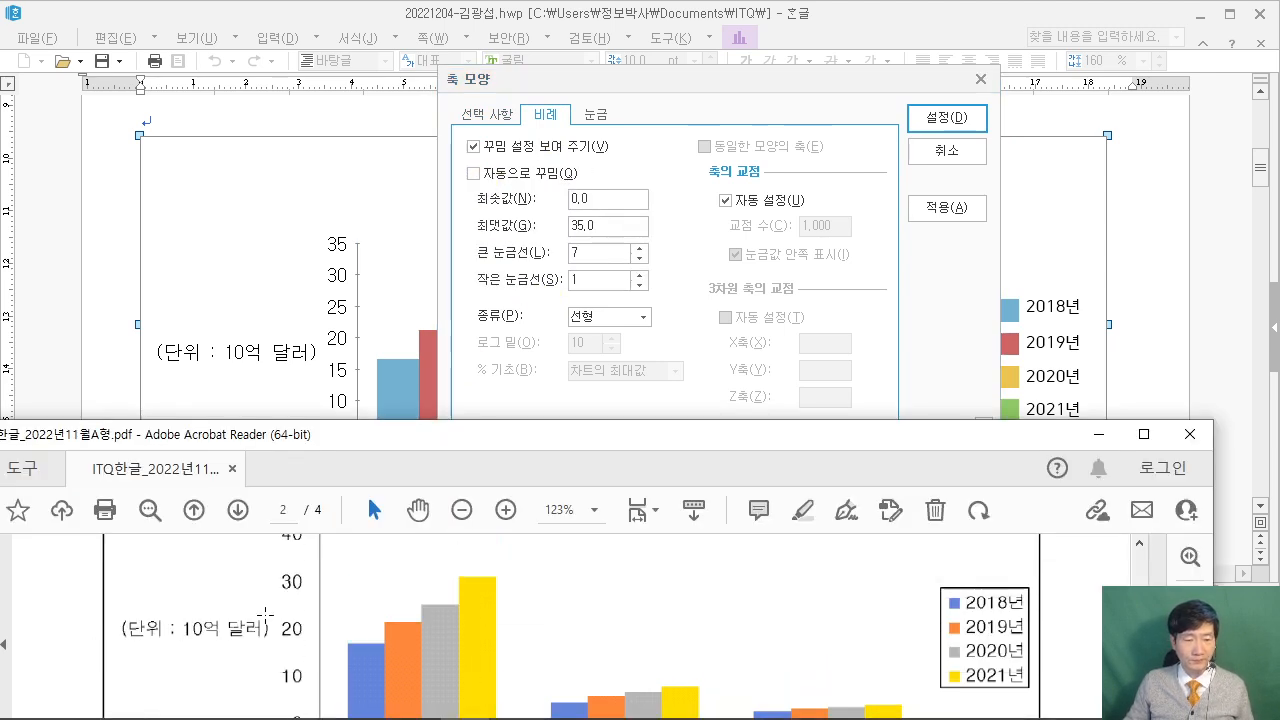
scroll(315, 546, up, 1)
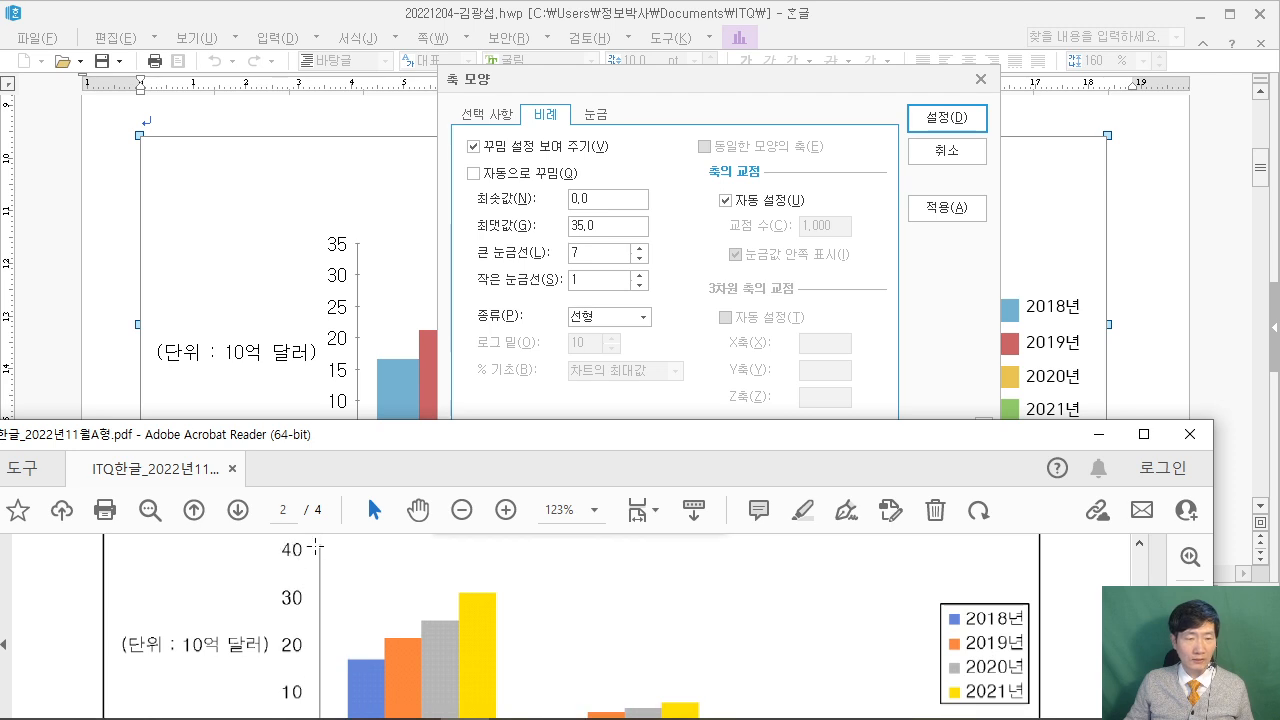
click(486, 250)
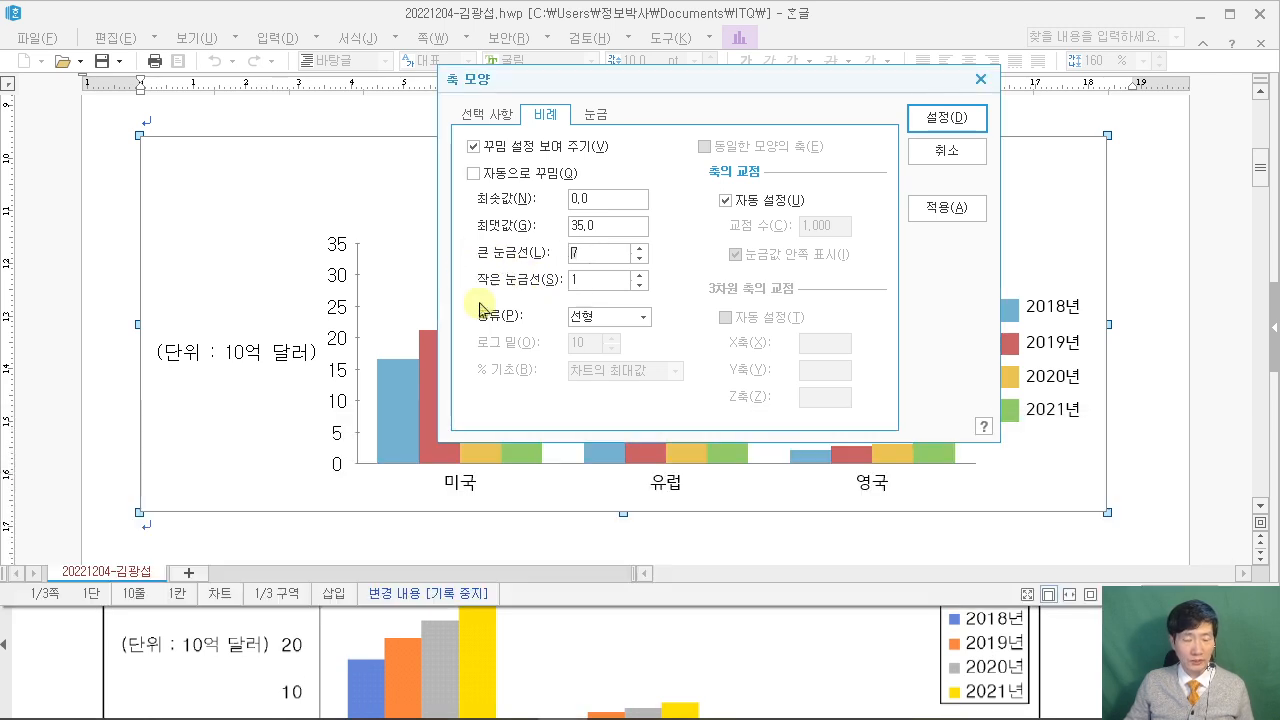
text(4)
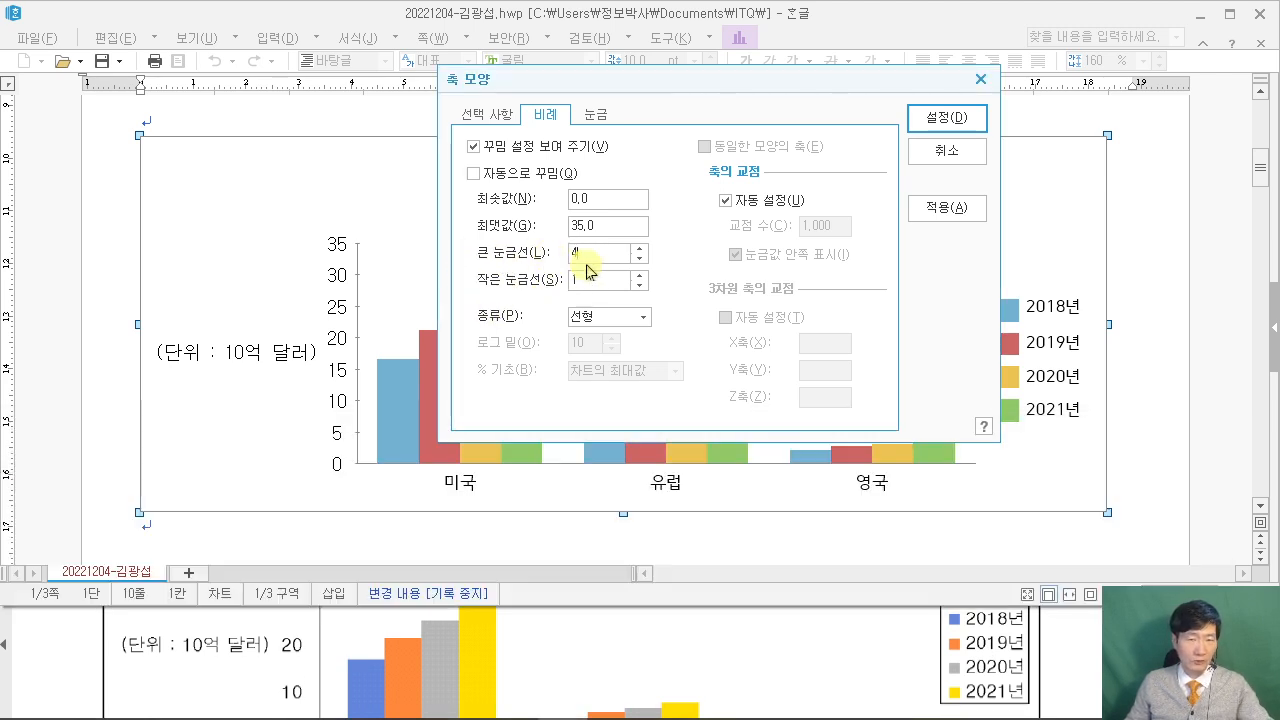
Remove the axis tick marks, set the maximum to 40, and apply.
click(596, 114)
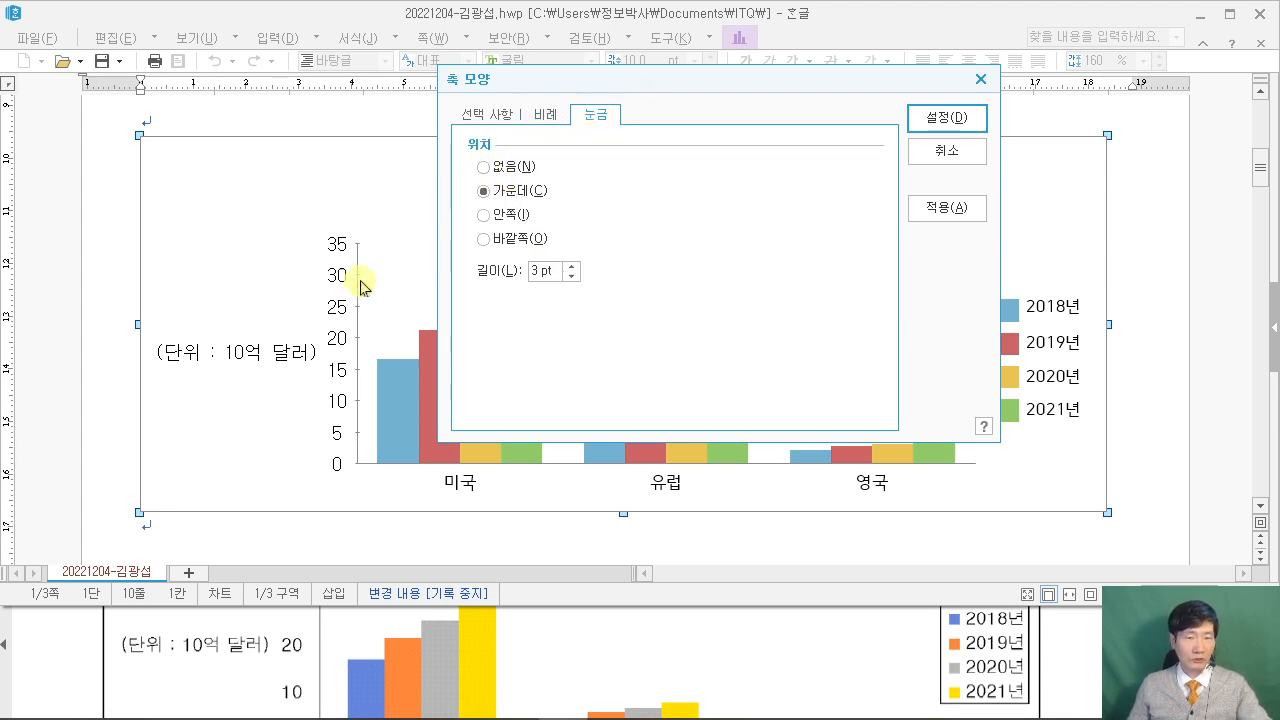
click(484, 167)
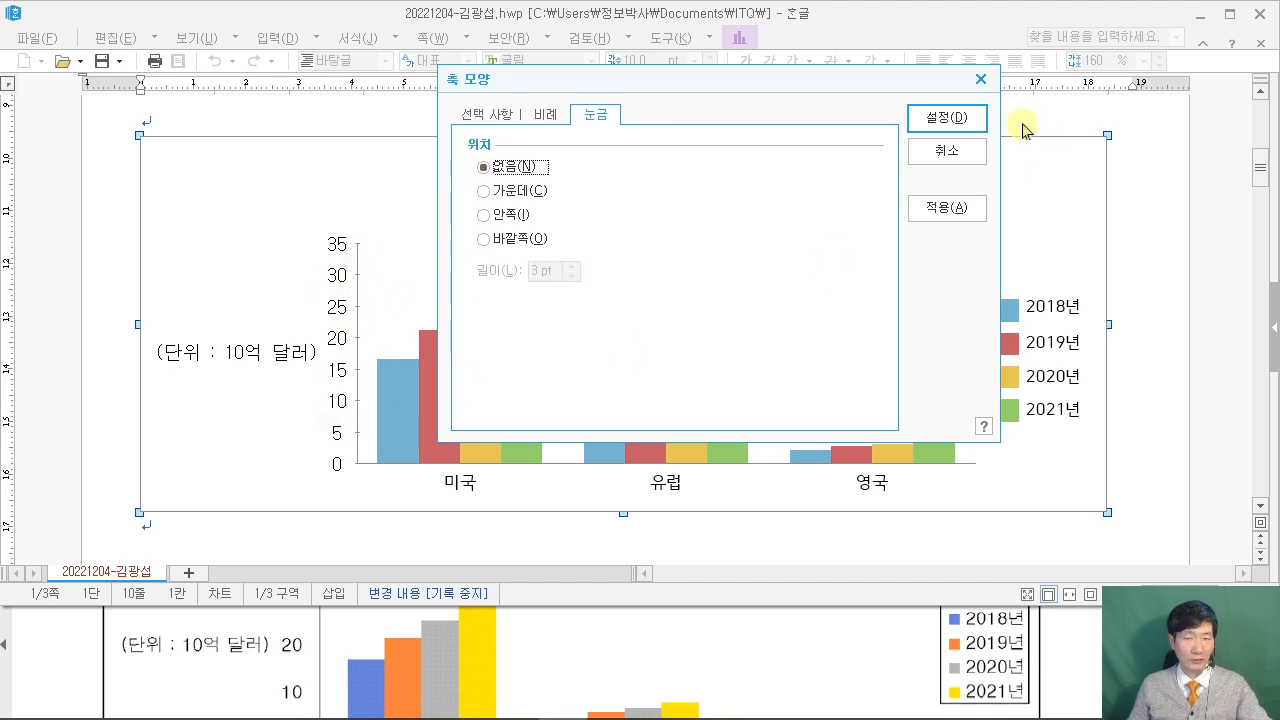
click(543, 114)
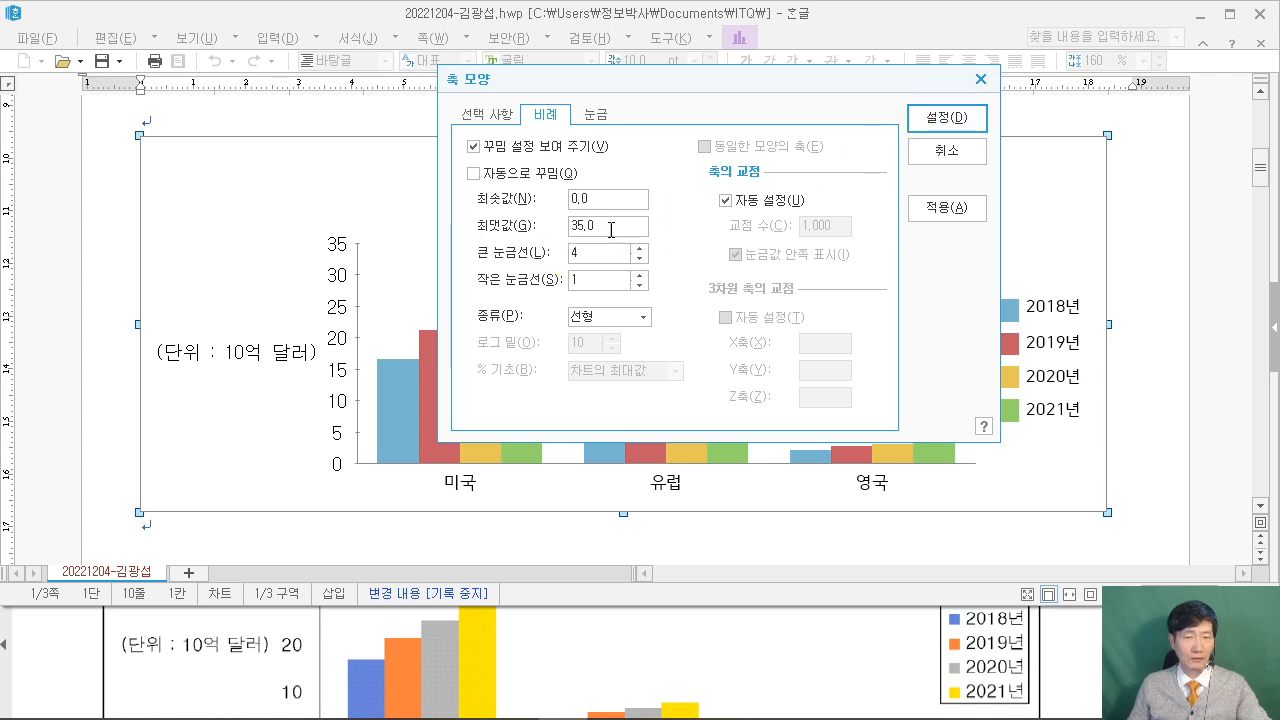
click(568, 229)
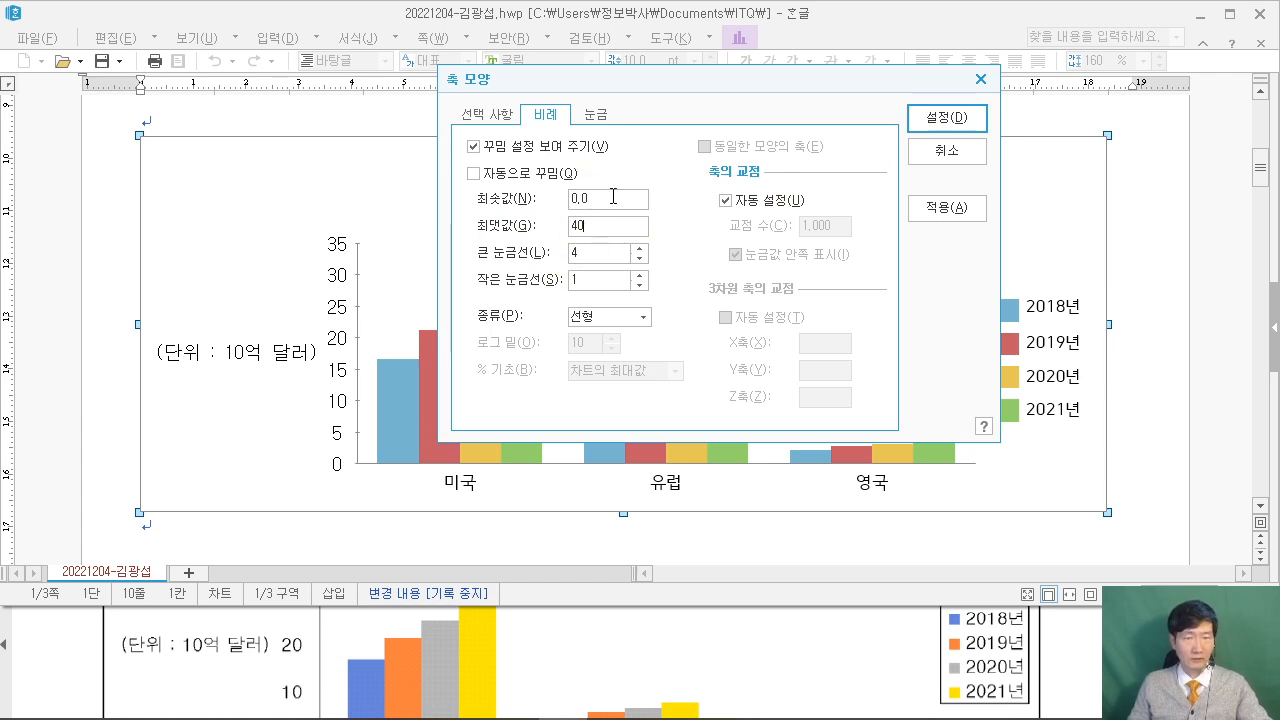
click(592, 114)
click(940, 118)
Set the category labels 미국, 유럽 and 영국 to 돋움 at 10 pt.
click(60, 668)
scroll(60, 668, down, 1)
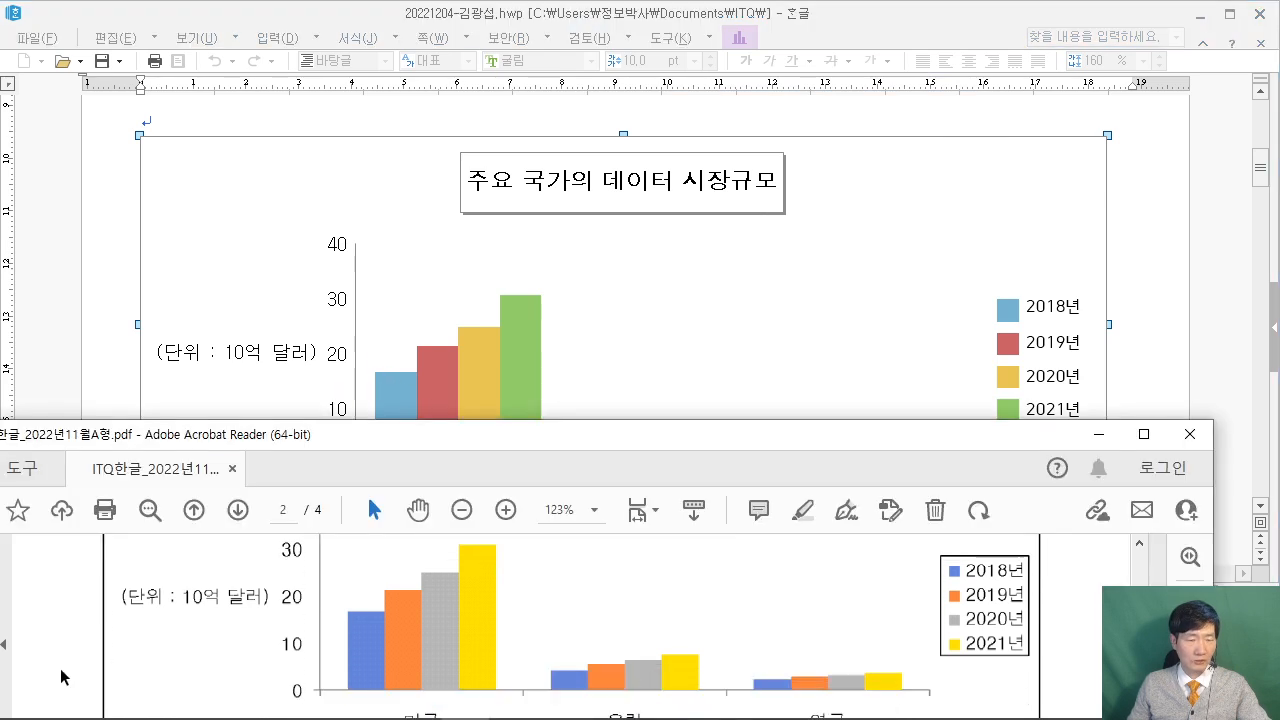
scroll(60, 668, up, 2)
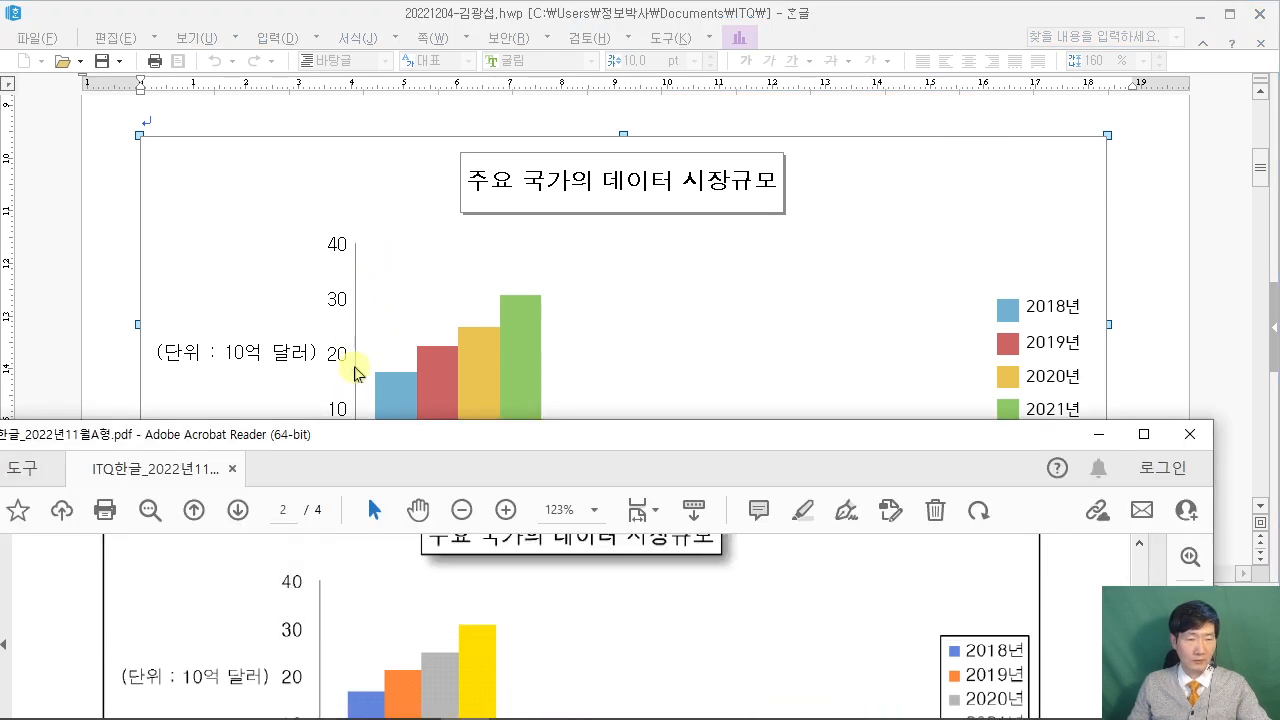
scroll(661, 352, down, 3)
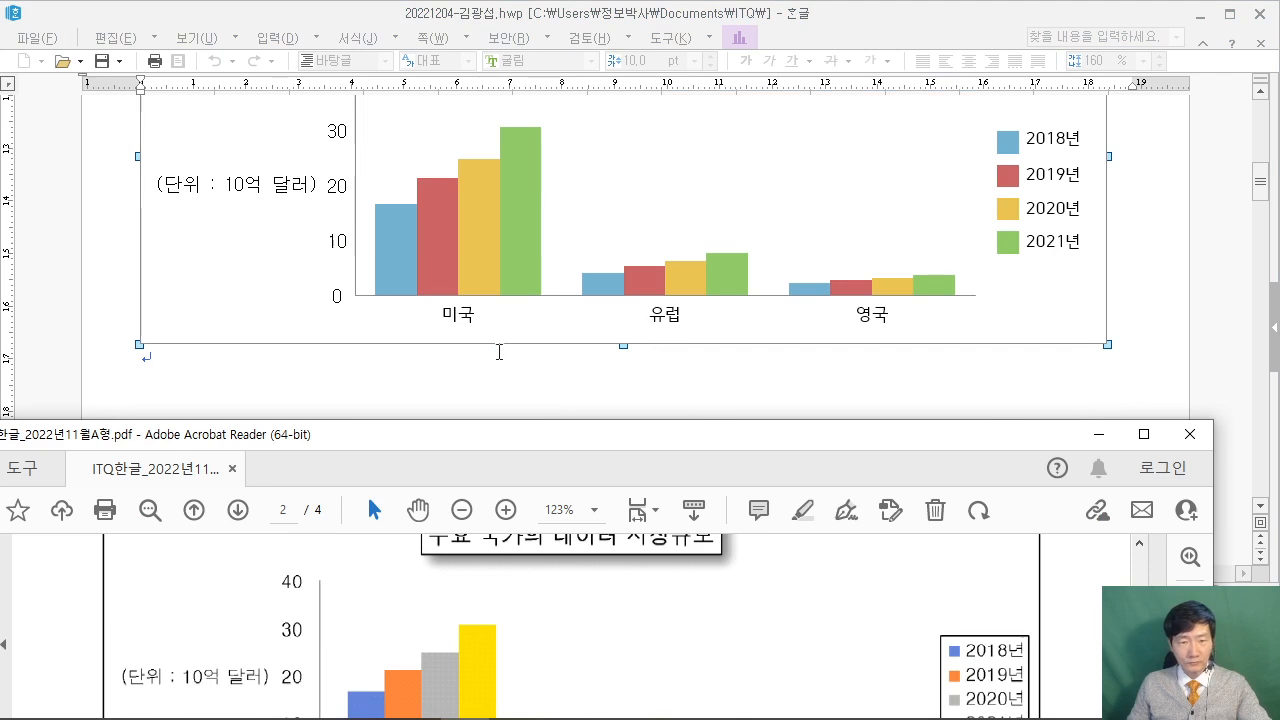
click(461, 318)
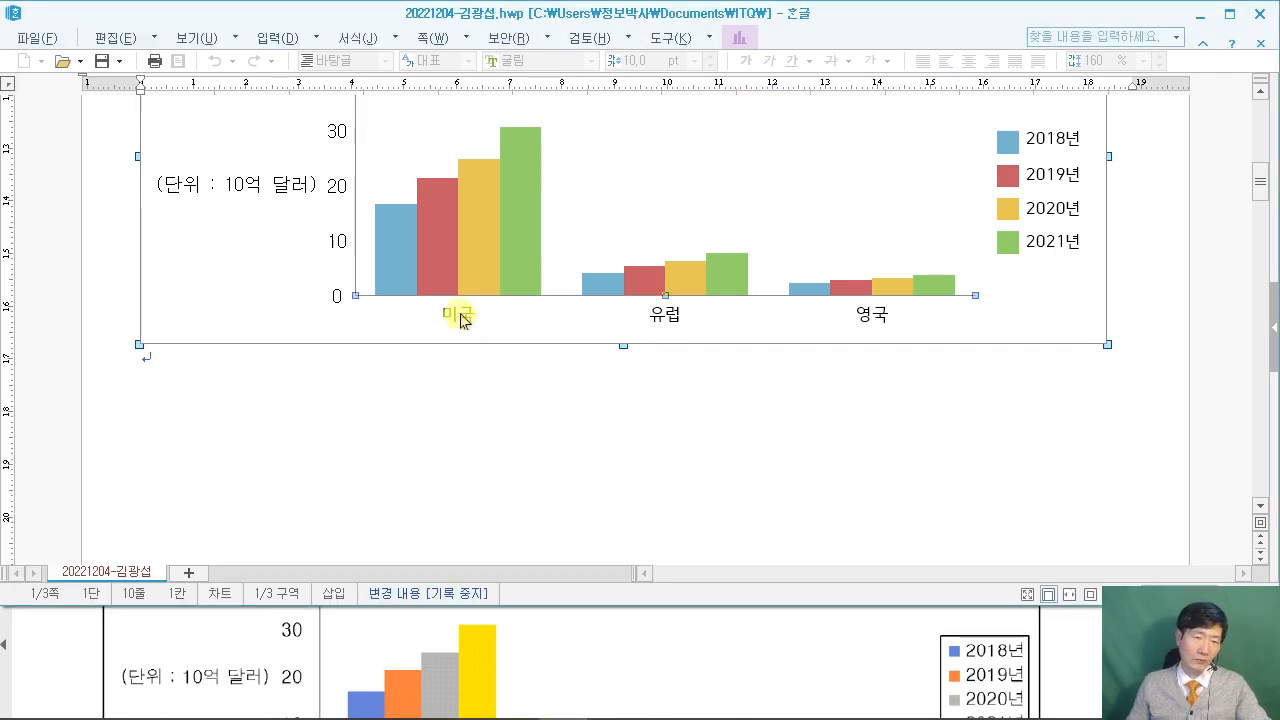
double_click(461, 318)
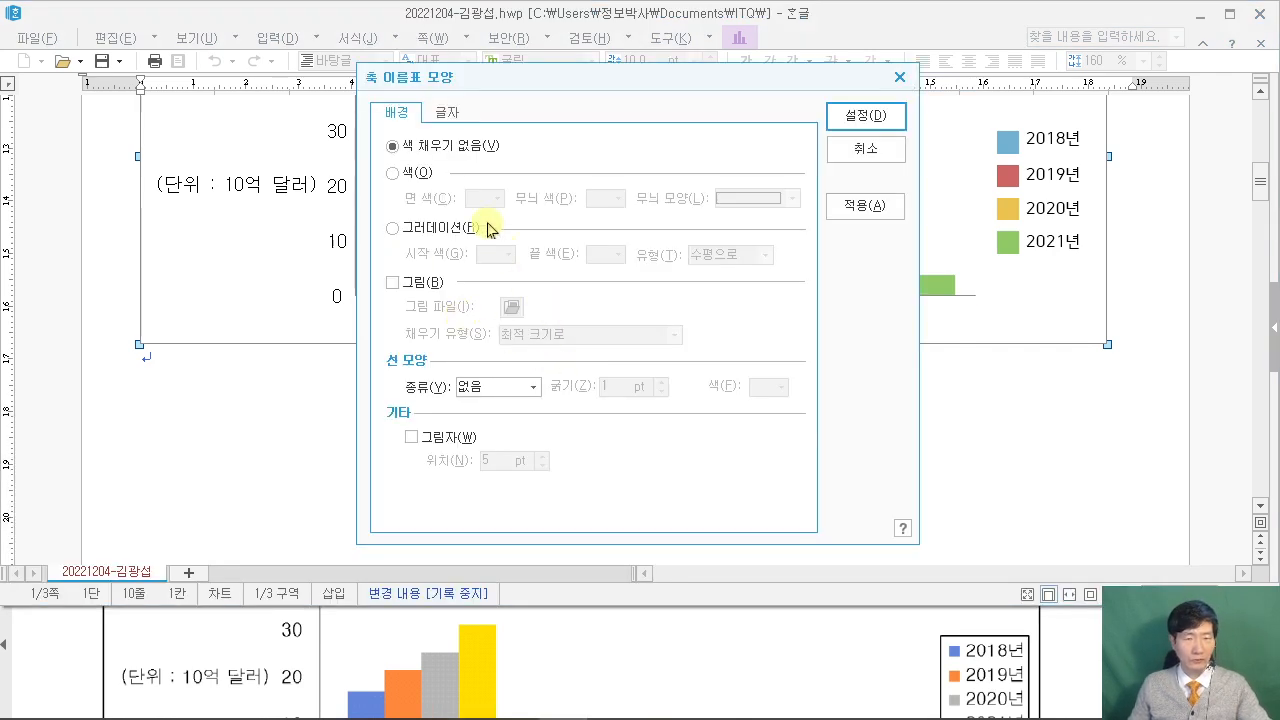
click(446, 112)
click(520, 386)
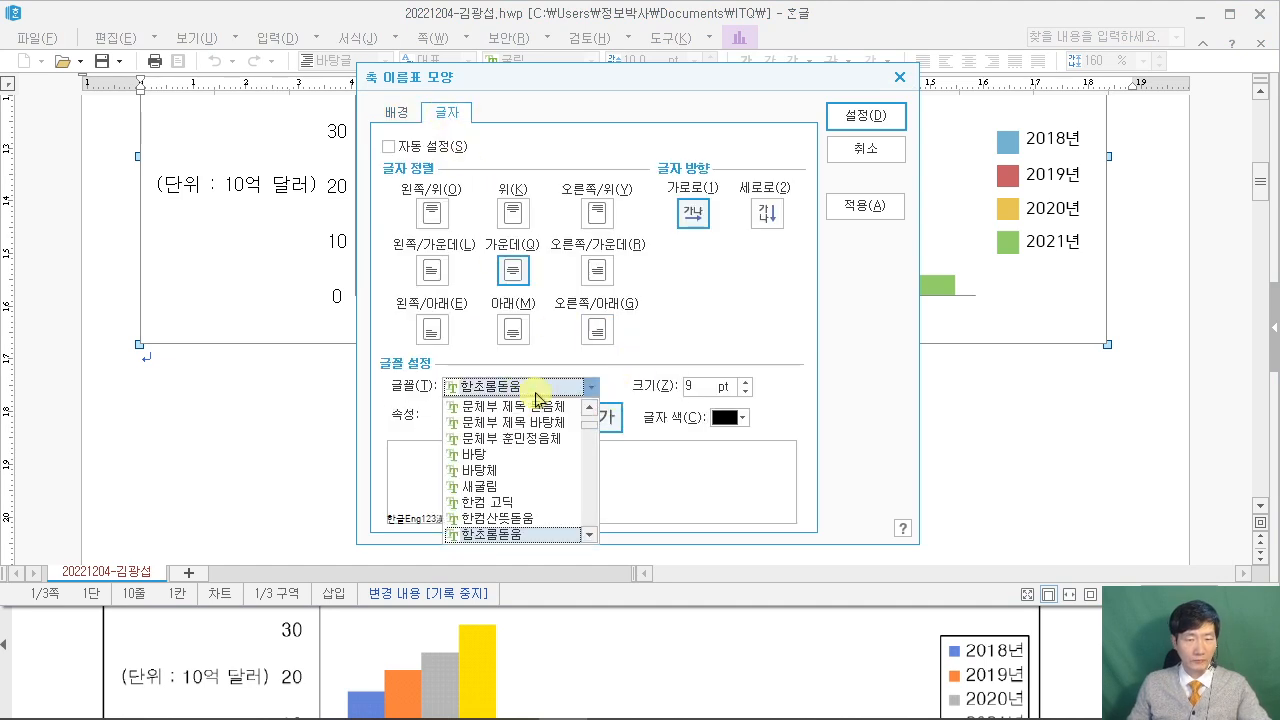
text(돋움)
click(520, 406)
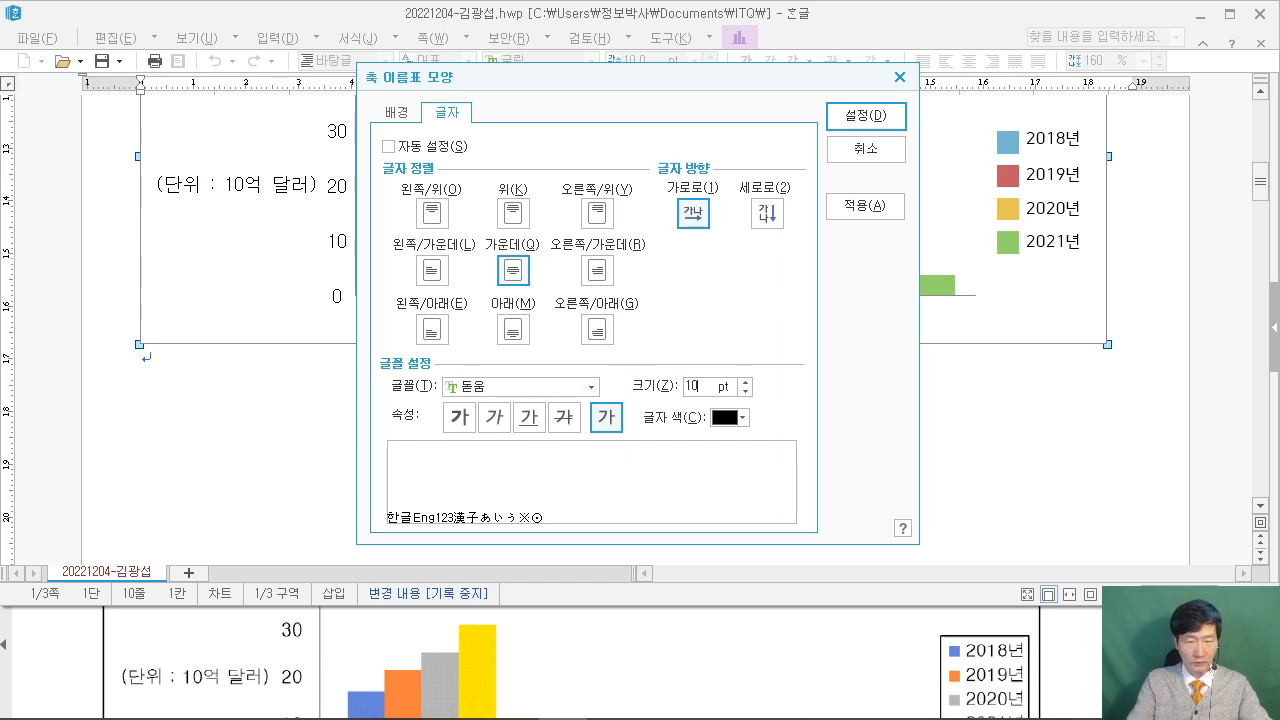
key(Return)
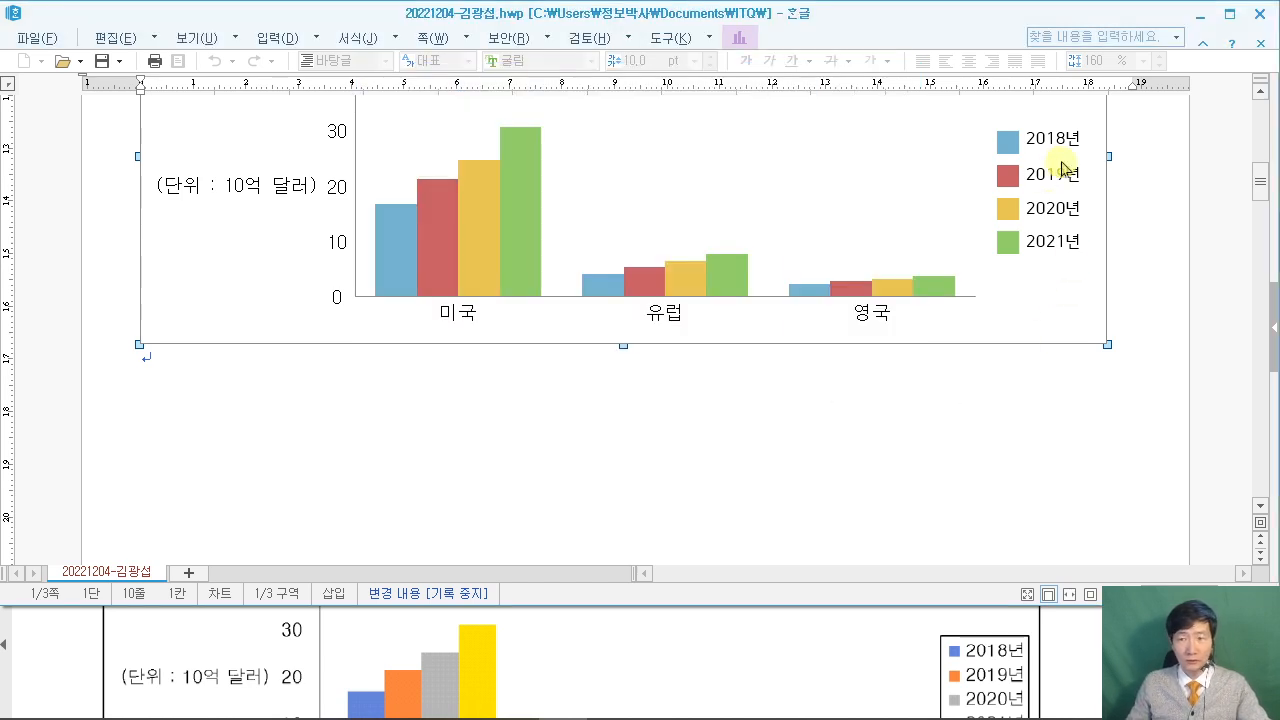
scroll(1055, 200, up, 3)
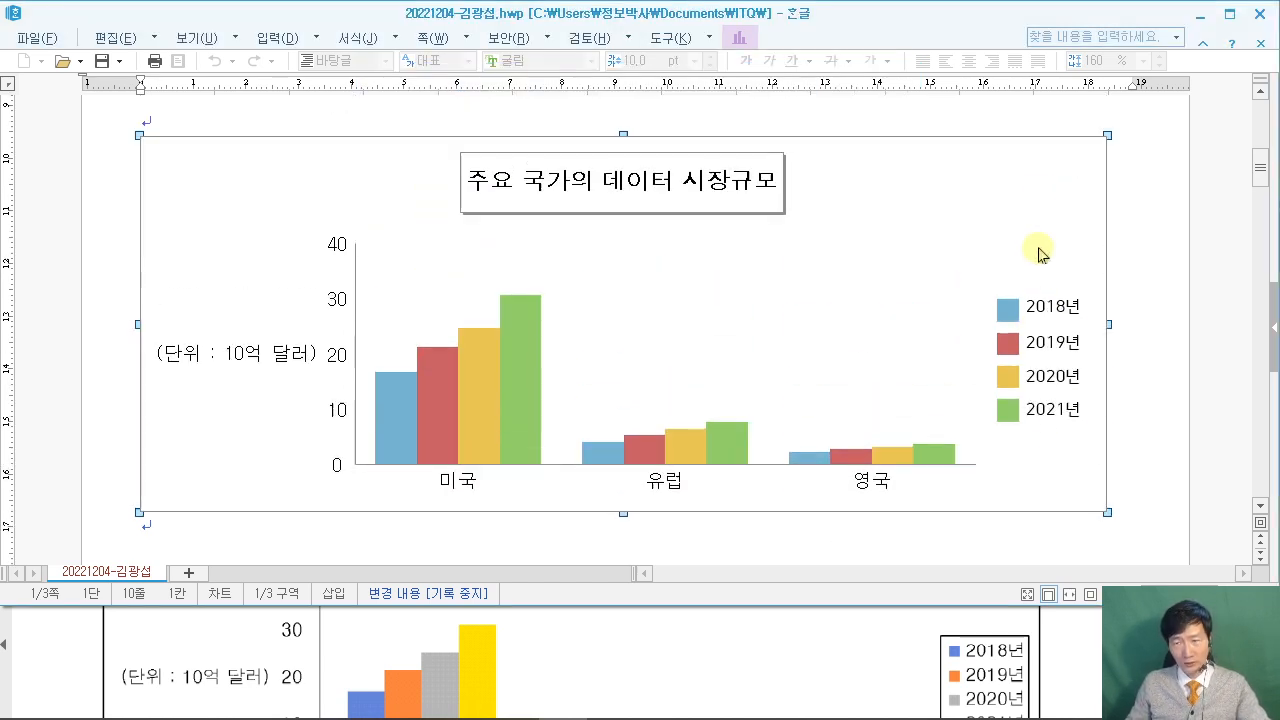
Give the chart legend a single-line border.
double_click(1047, 348)
scroll(1041, 658, up, 1)
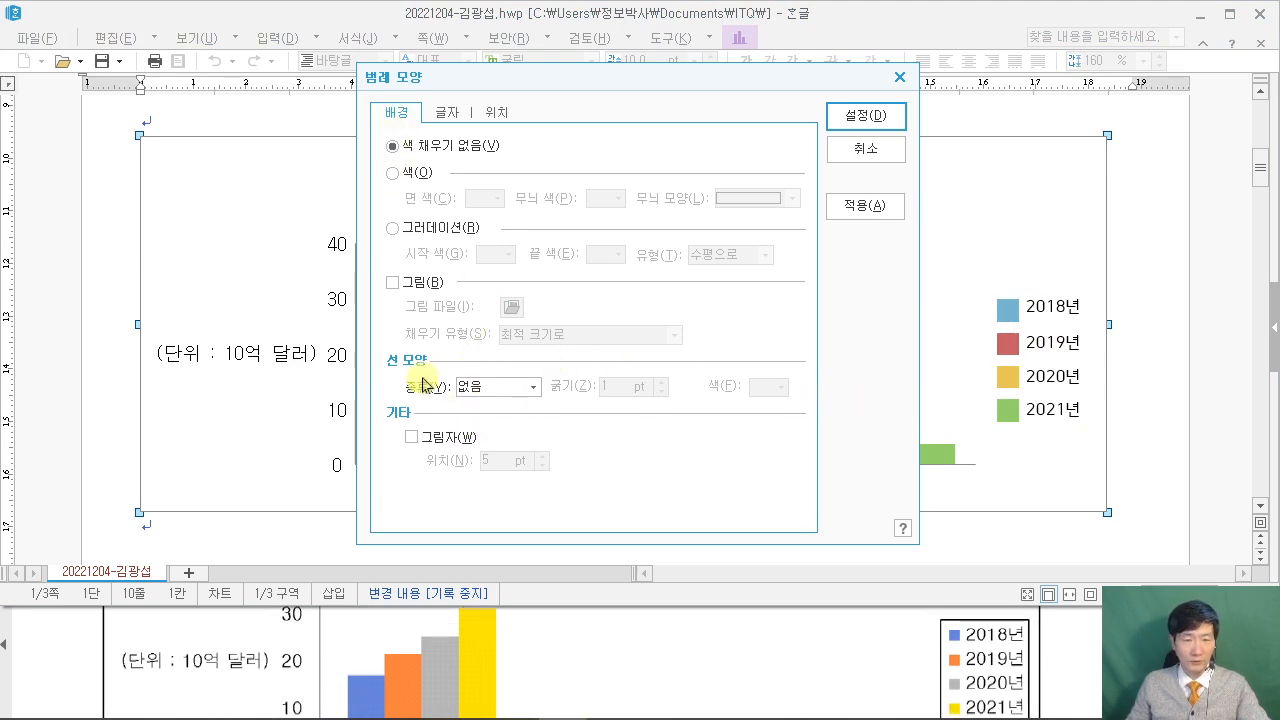
click(497, 387)
click(497, 409)
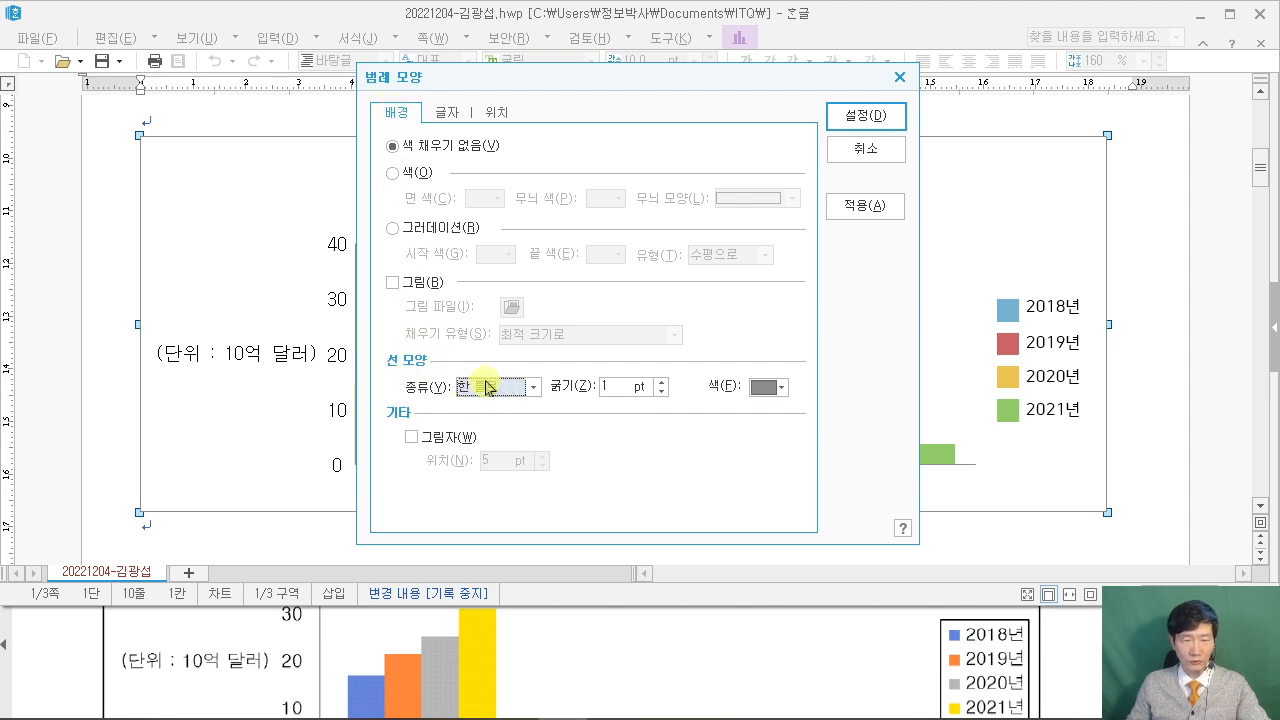
Set the legend text to 돋움 10pt, then bring up the sample PDF to compare.
click(446, 112)
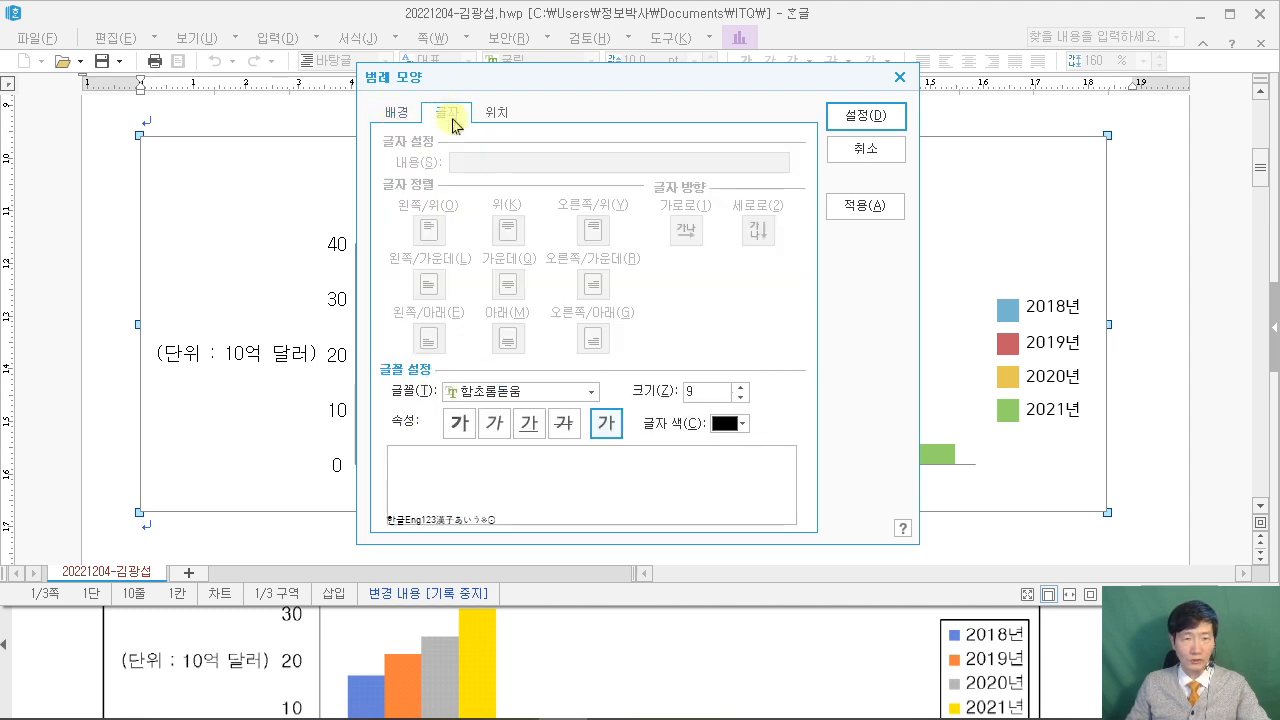
click(601, 397)
text(돋움)
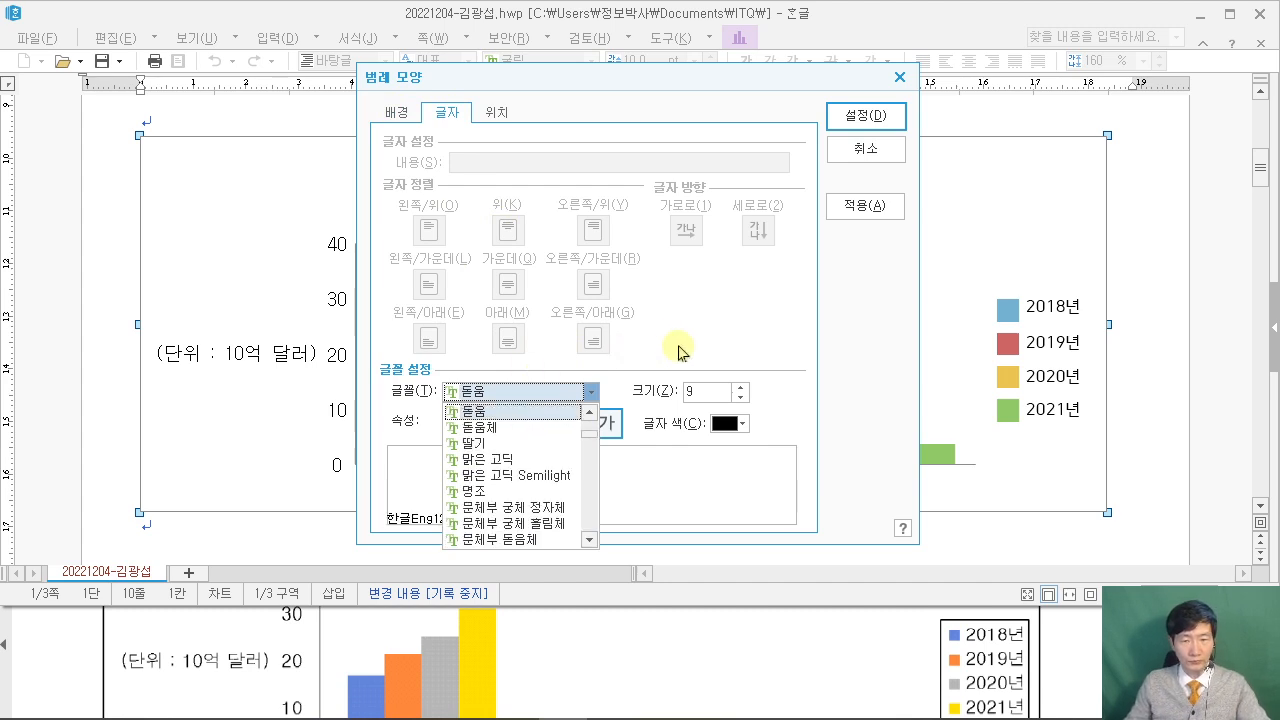
key(Tab)
text(10)
key(Return)
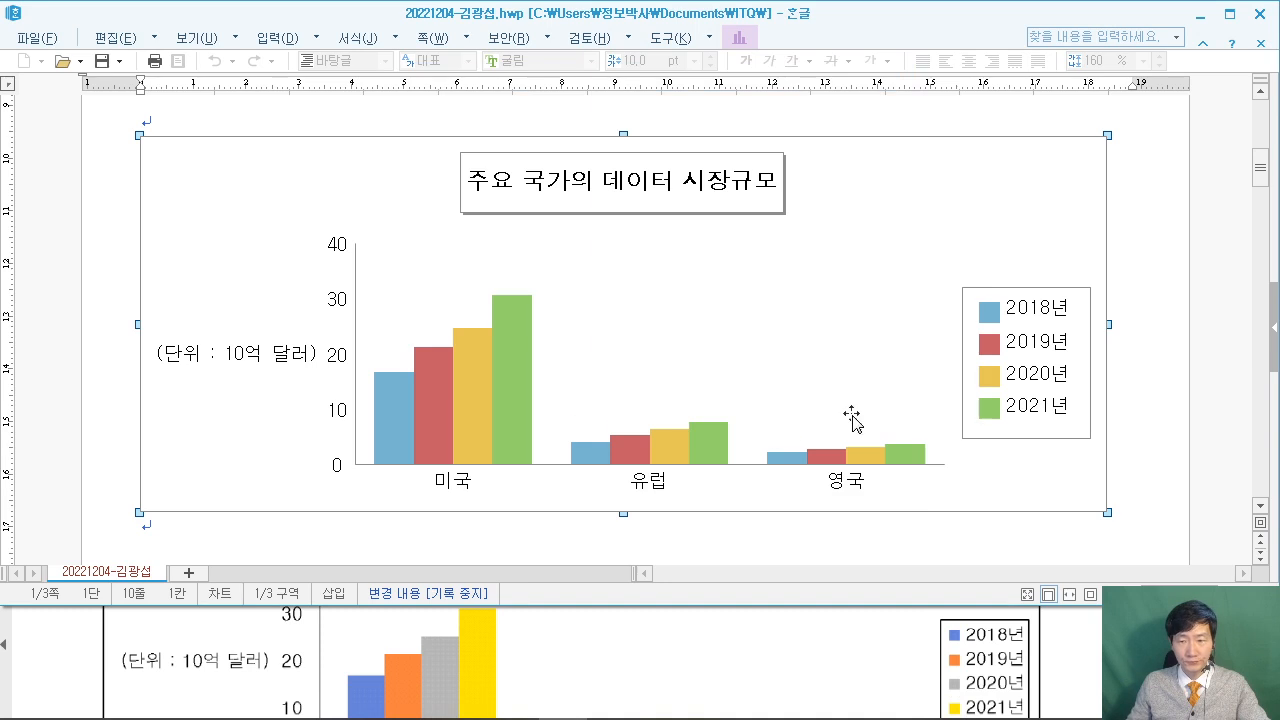
click(42, 667)
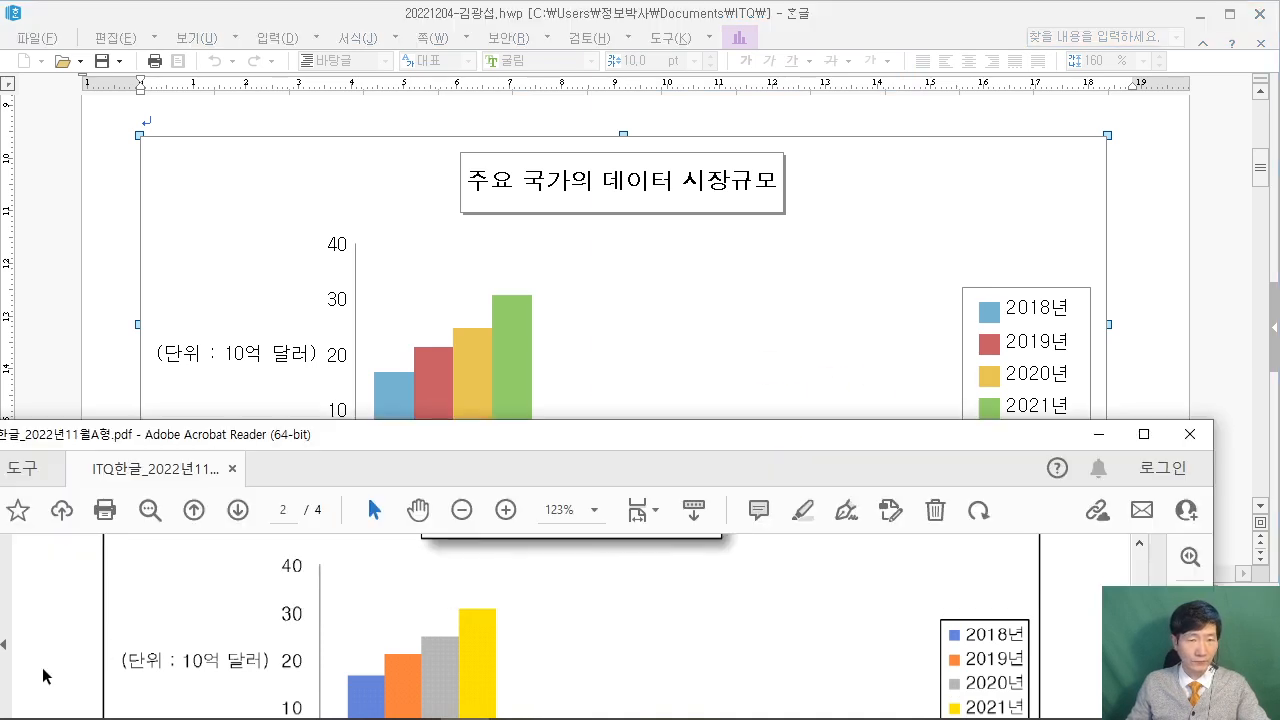
Deselect the chart and place the caret on the line after item 3 on page 2.
scroll(42, 667, down, 2)
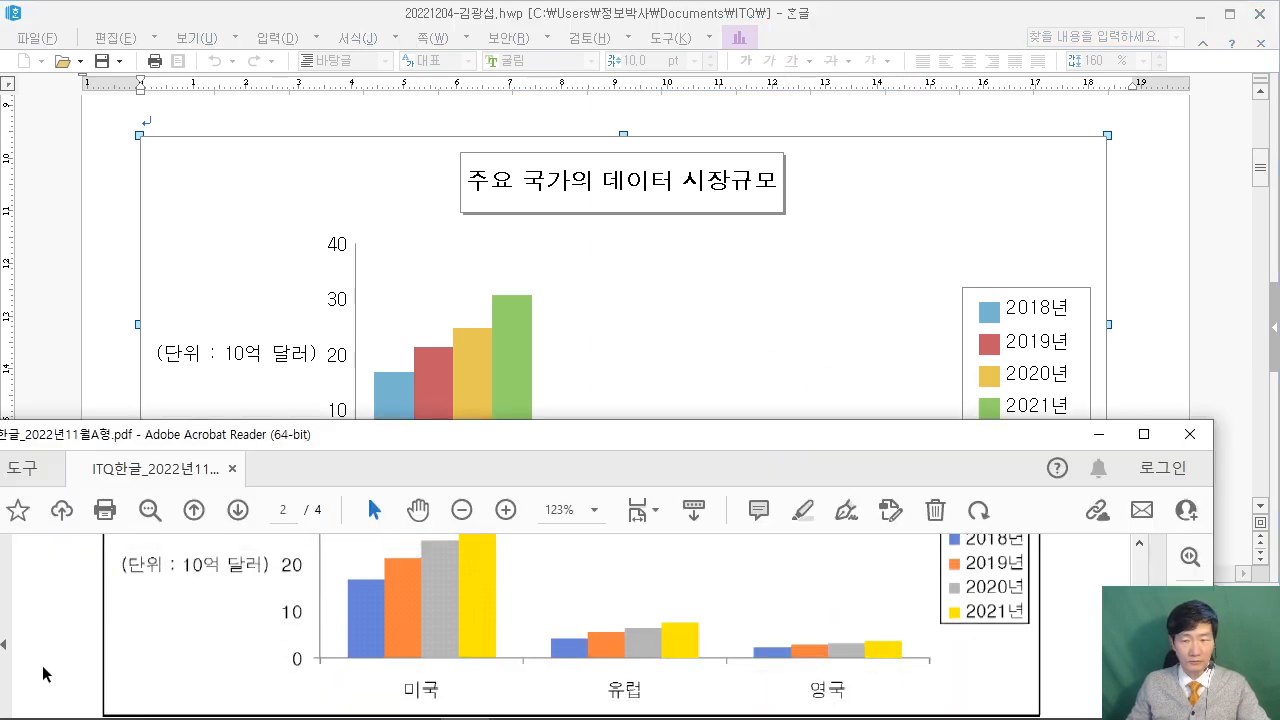
click(1140, 316)
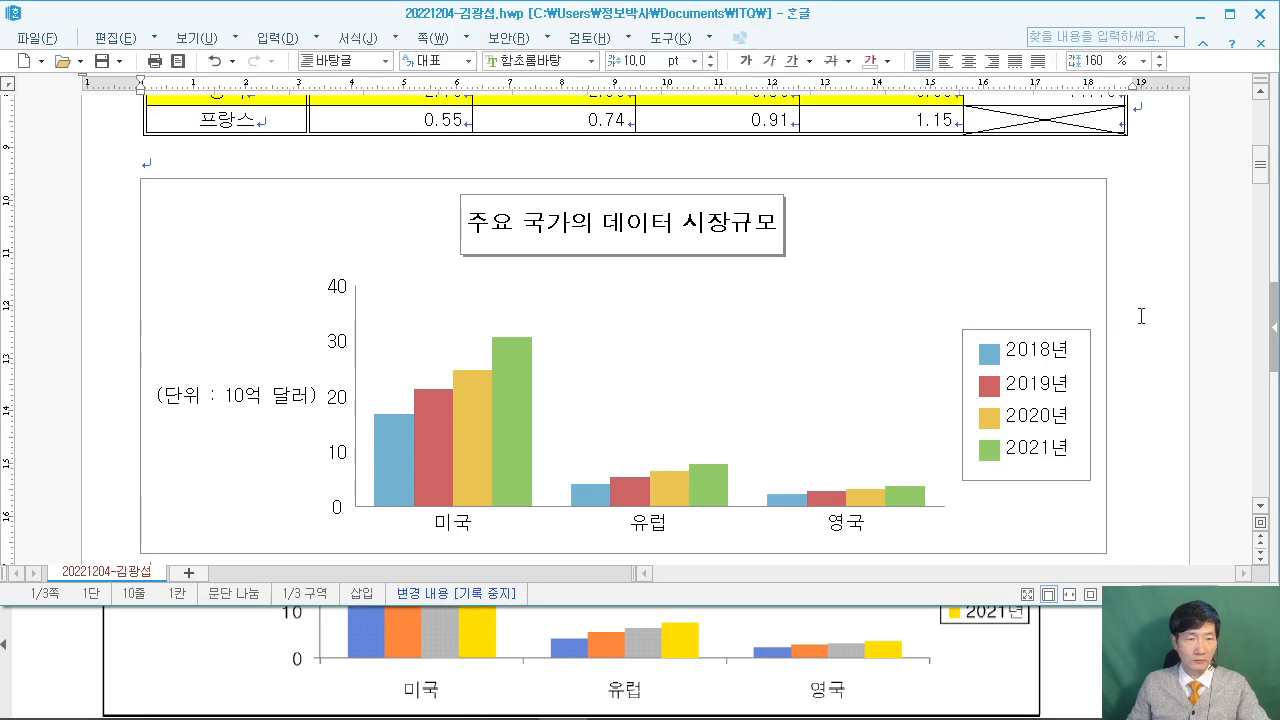
scroll(1140, 316, up, 3)
scroll(1140, 316, up, 2)
scroll(1140, 316, down, 10)
scroll(1140, 316, down, 8)
click(242, 355)
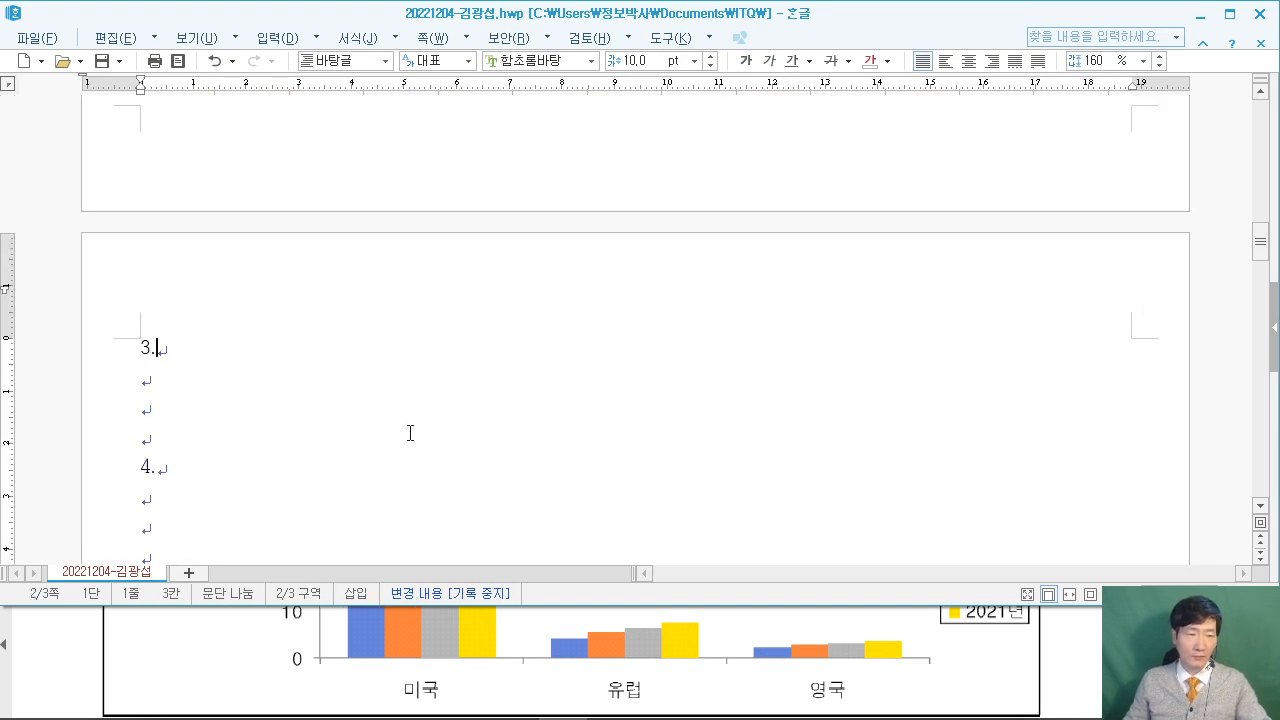
Check question 3 in the PDF, then type (1) on the empty line under item 3.
click(1072, 630)
scroll(1066, 623, down, 5)
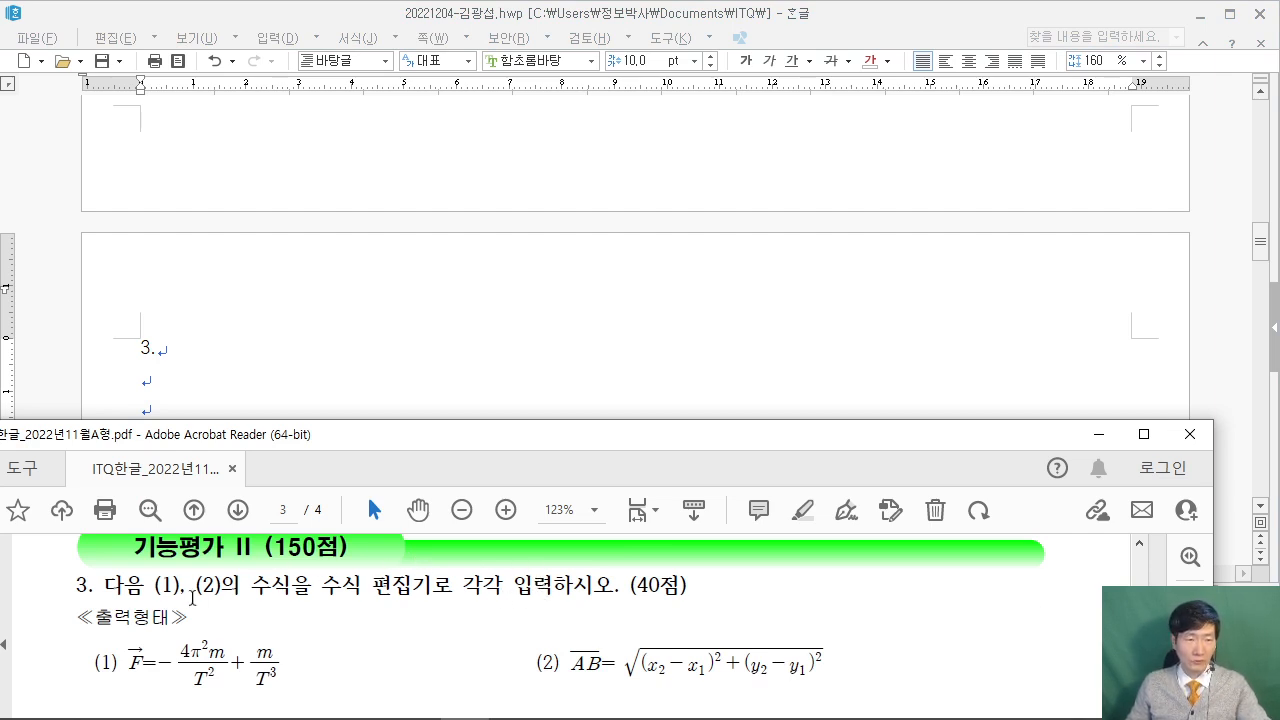
scroll(192, 598, down, 1)
click(188, 390)
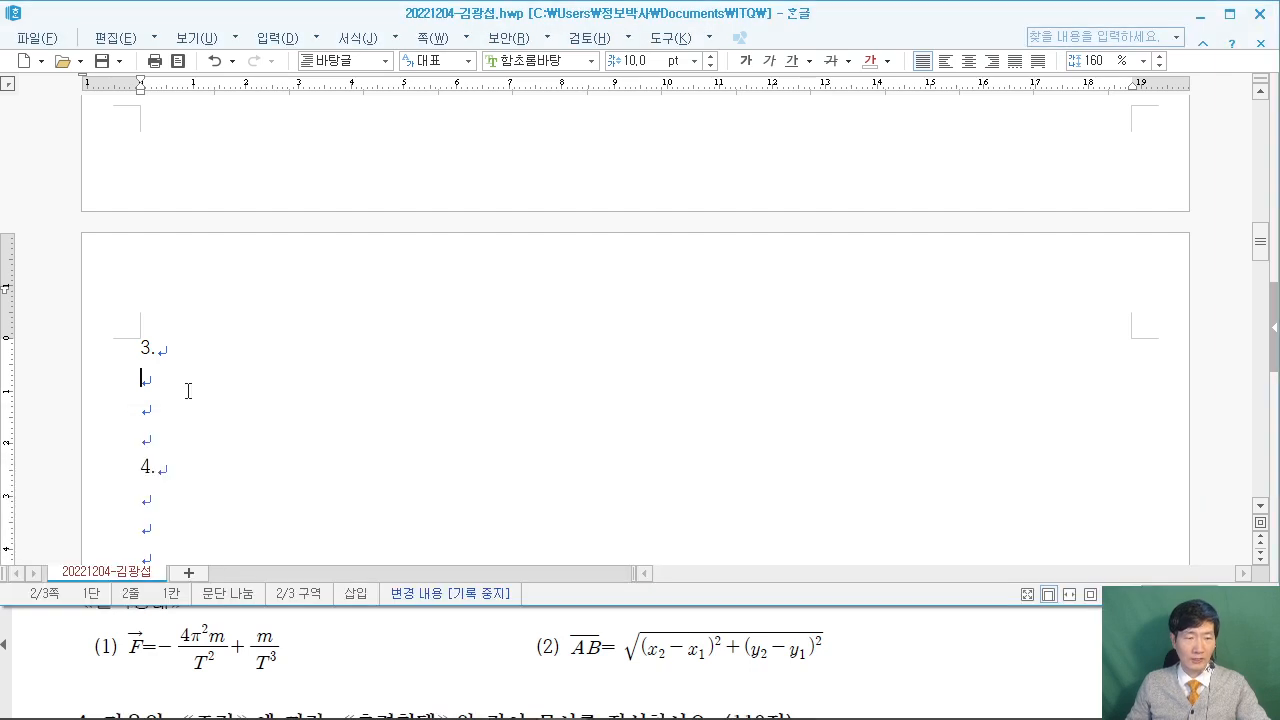
click(41, 635)
scroll(43, 645, up, 1)
scroll(43, 645, up, 1)
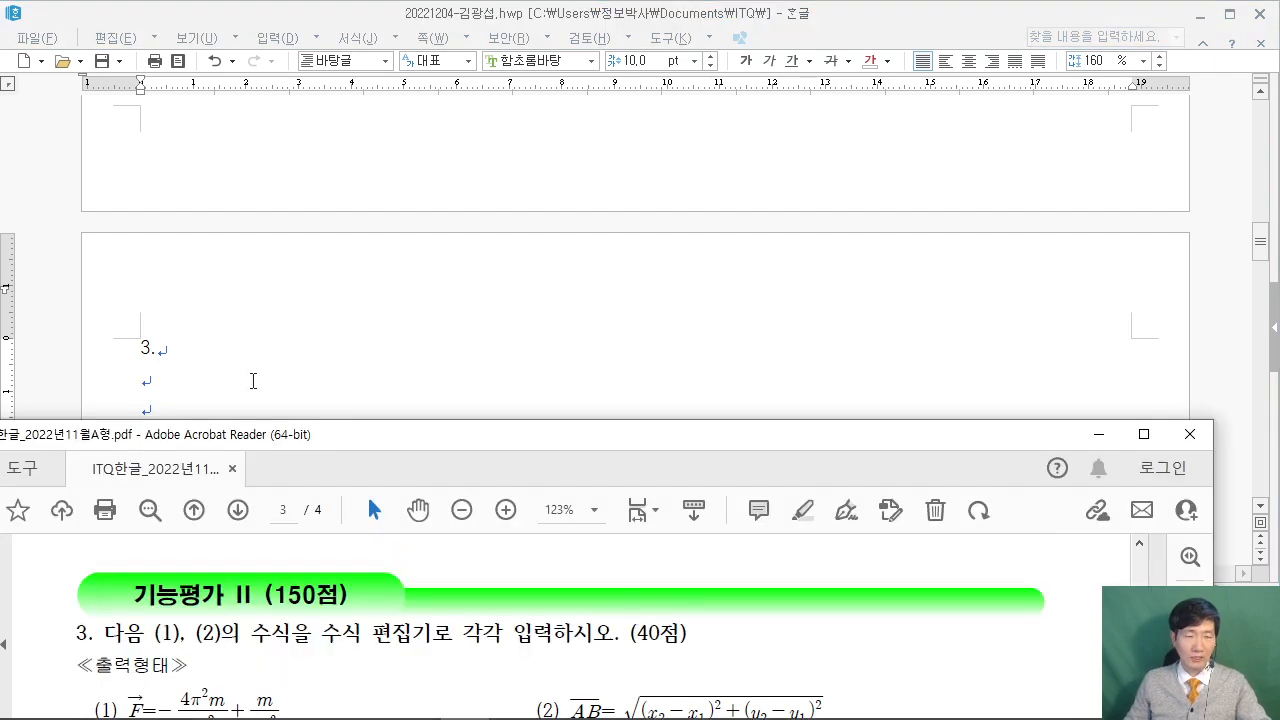
click(204, 380)
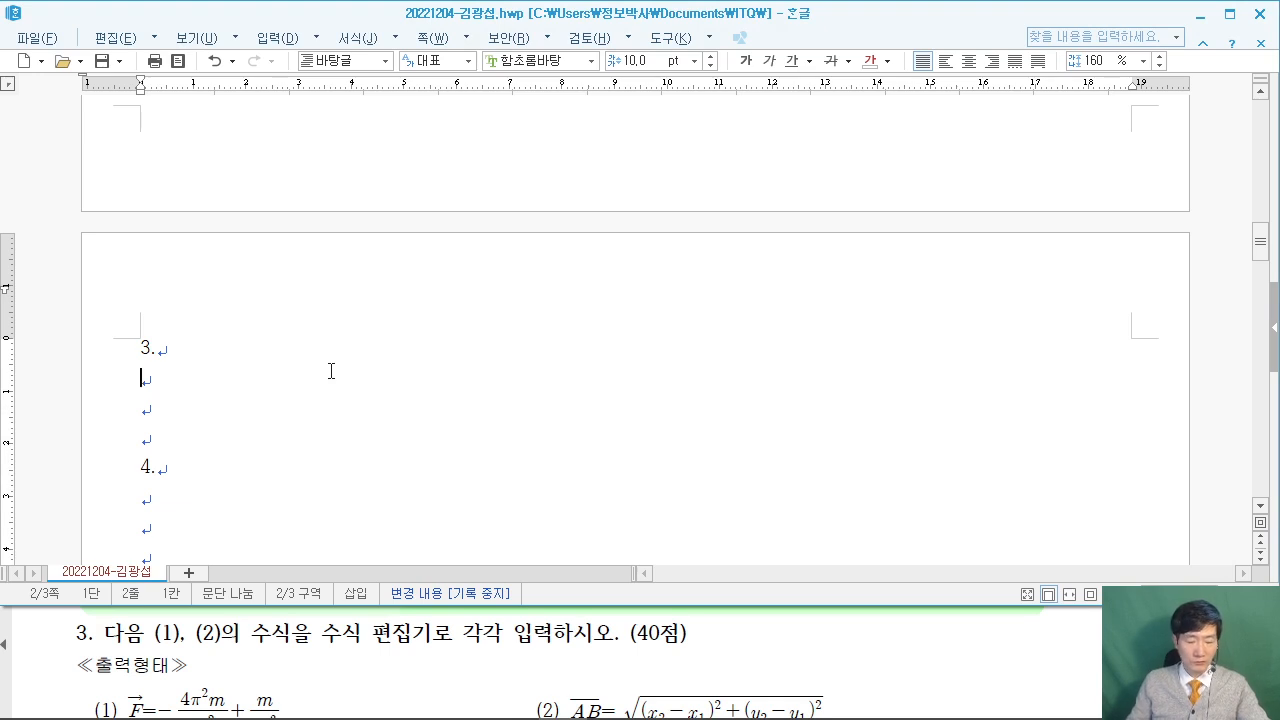
text((1))
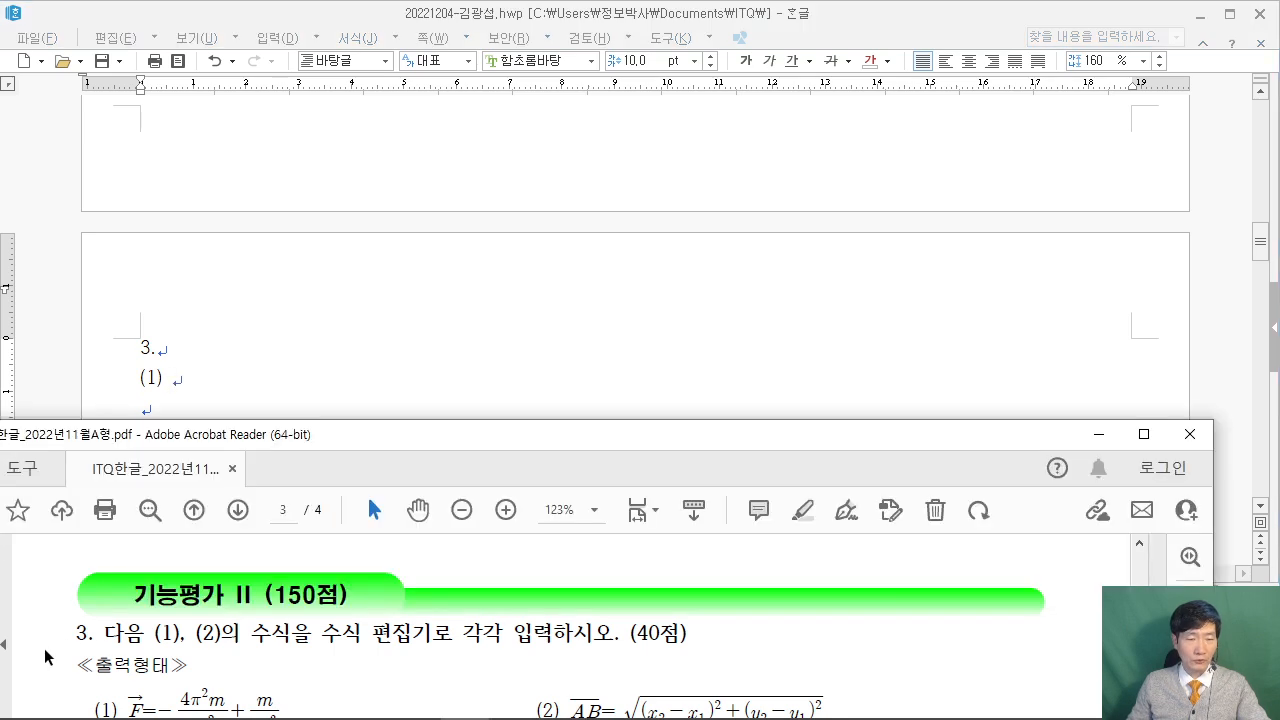
click(44, 648)
click(380, 160)
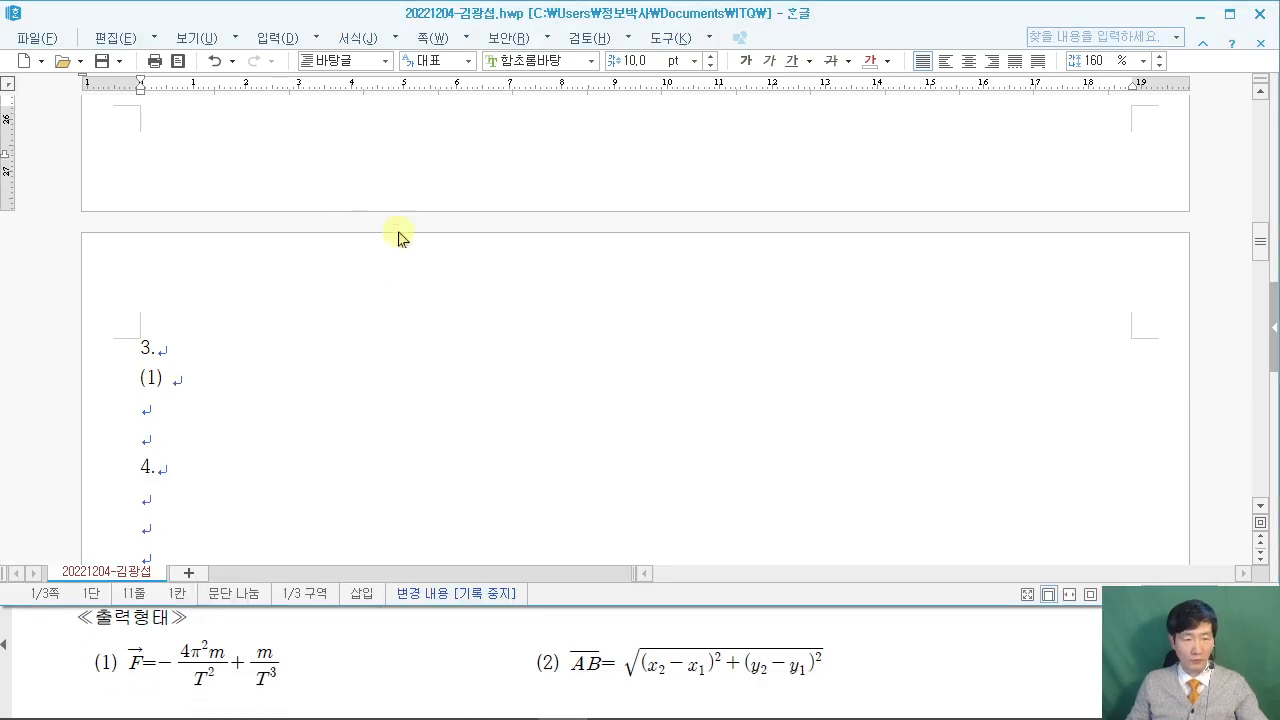
Draw explanatory pen notes over the screen, then clear them.
drag(242, 141, 470, 251)
drag(320, 132, 466, 168)
drag(520, 107, 518, 190)
drag(502, 163, 564, 162)
drag(590, 108, 750, 262)
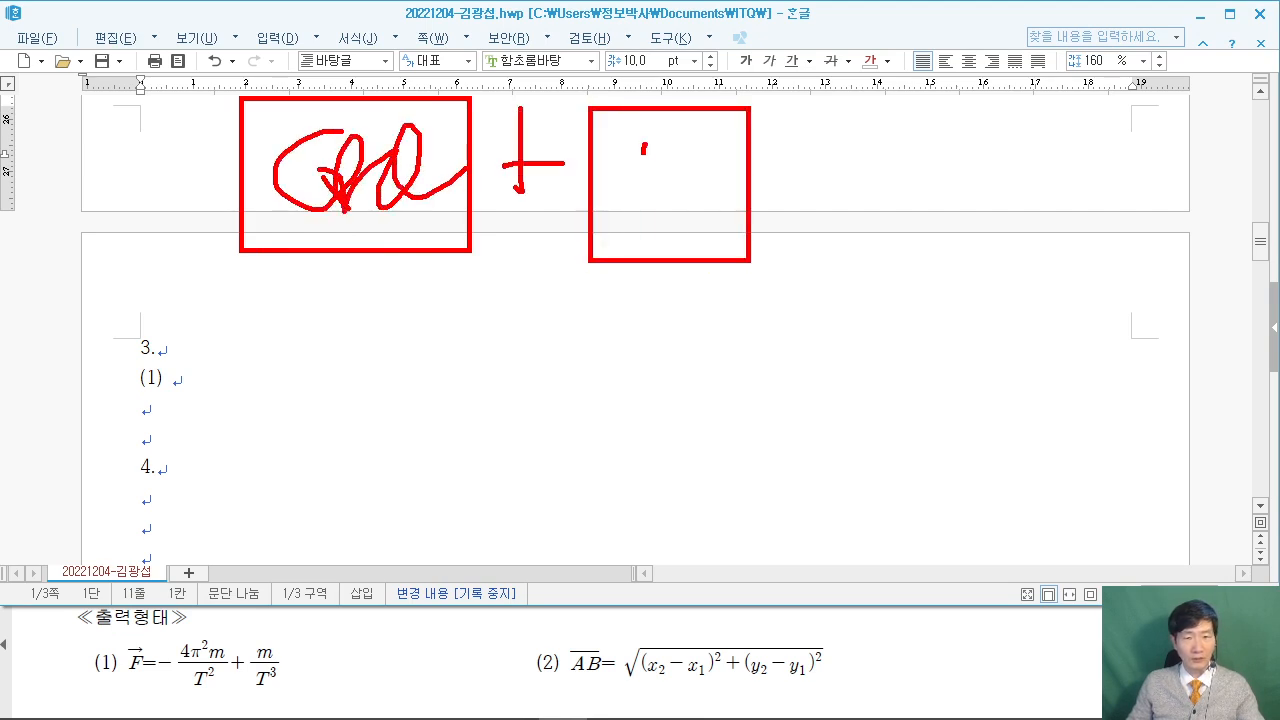
drag(644, 140, 697, 133)
drag(800, 264, 778, 302)
drag(852, 82, 1056, 247)
mouse_move(932, 214)
mouse_down()
mouse_move(968, 188)
mouse_move(1005, 210)
mouse_up()
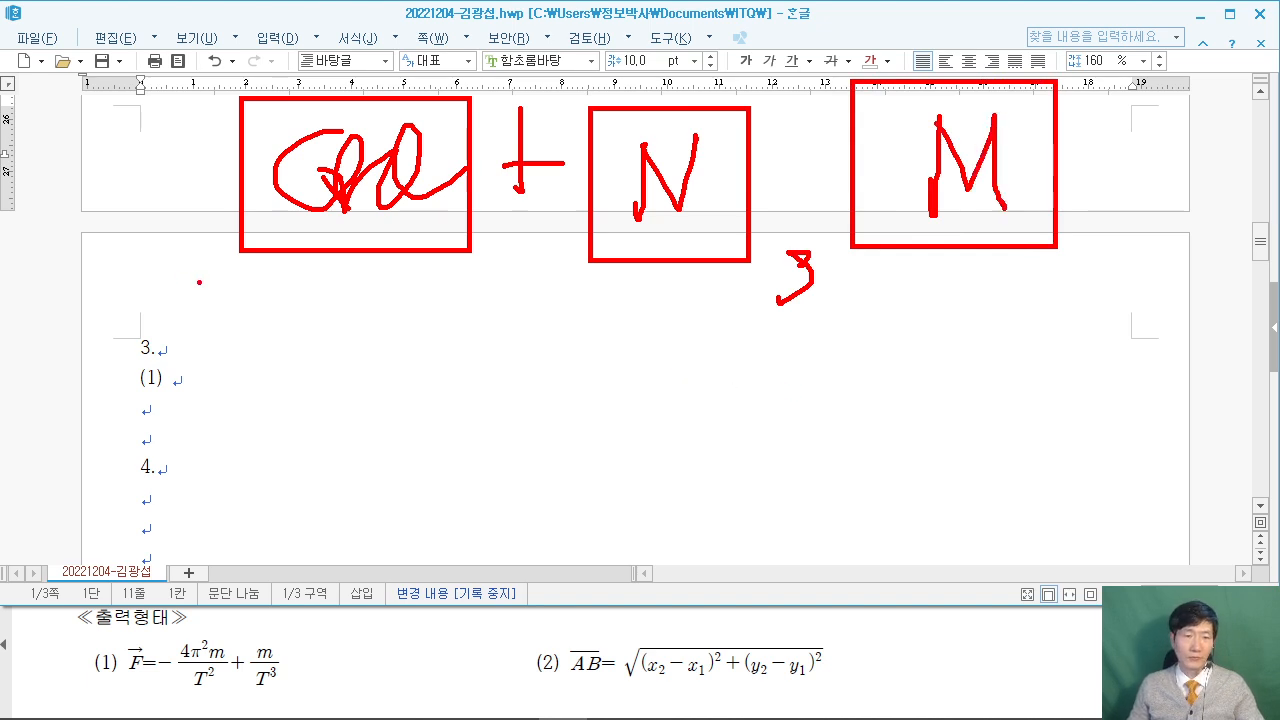
drag(173, 255, 303, 355)
key(Escape)
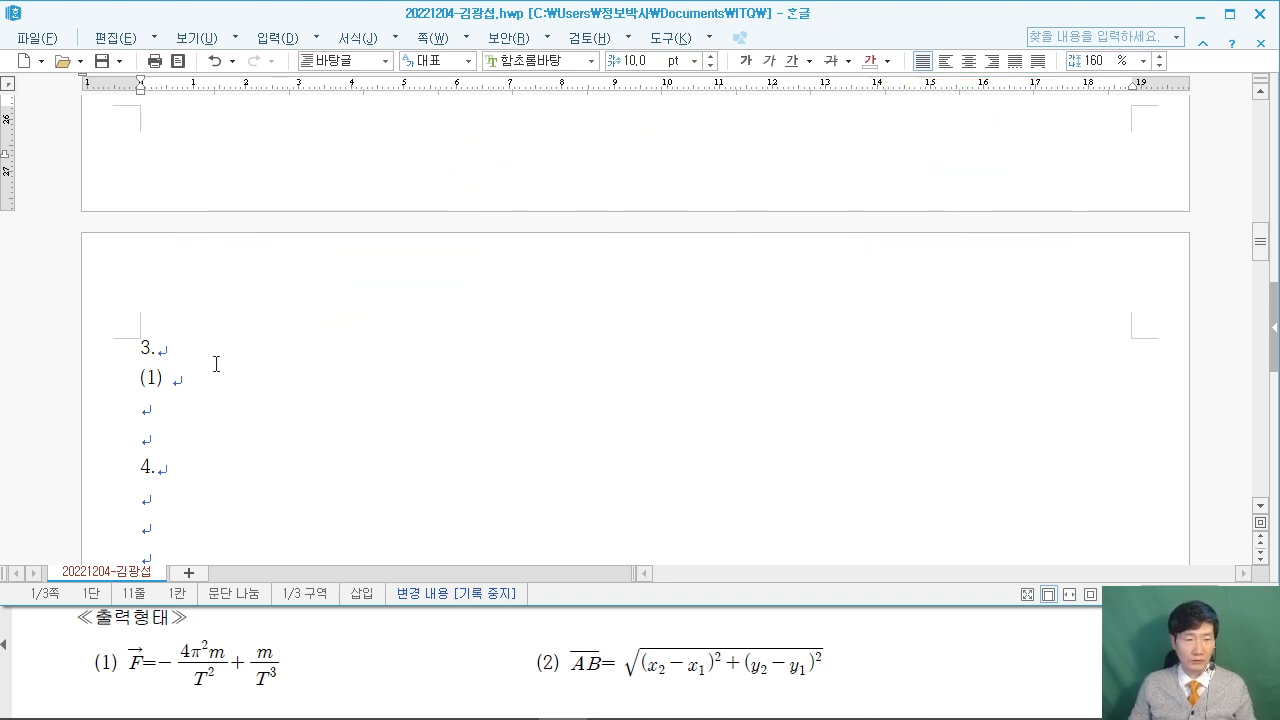
Place the caret after (1) and open the equation editor with Ctrl+N, M.
click(216, 384)
key(ctrl+n)
key(m)
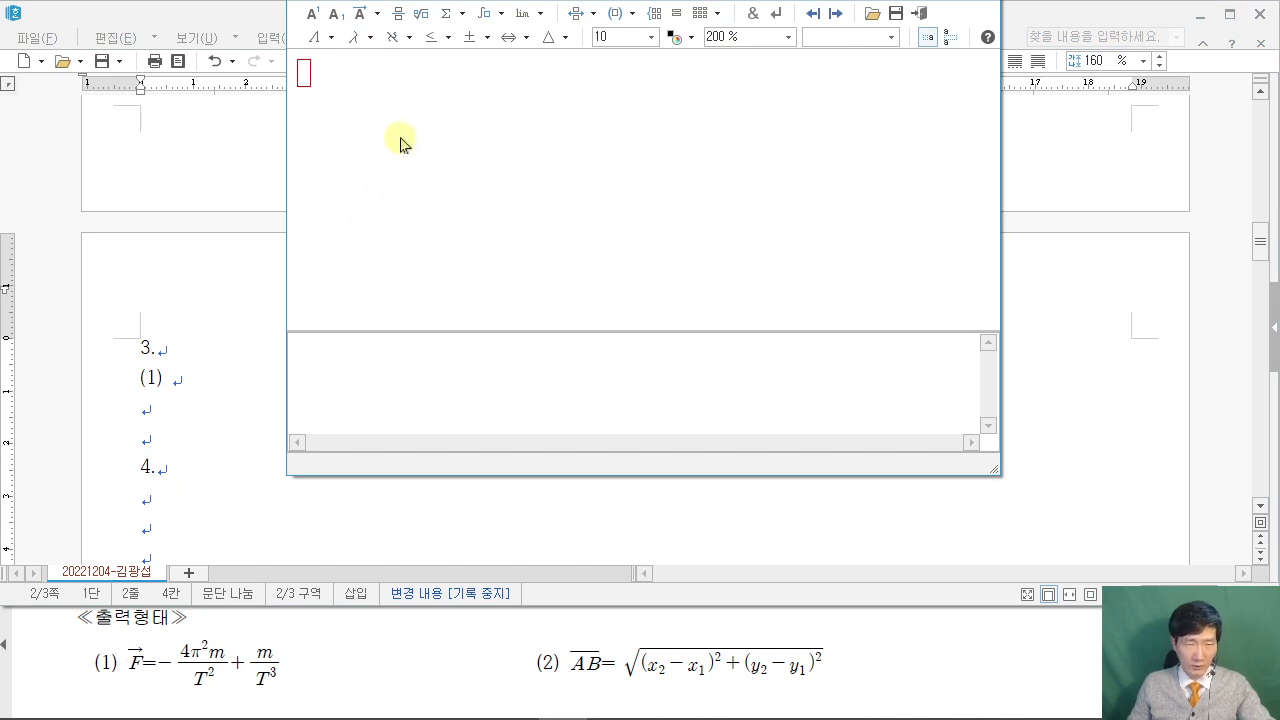
Start equation (1) with a vector-arrow F followed by =-.
click(366, 24)
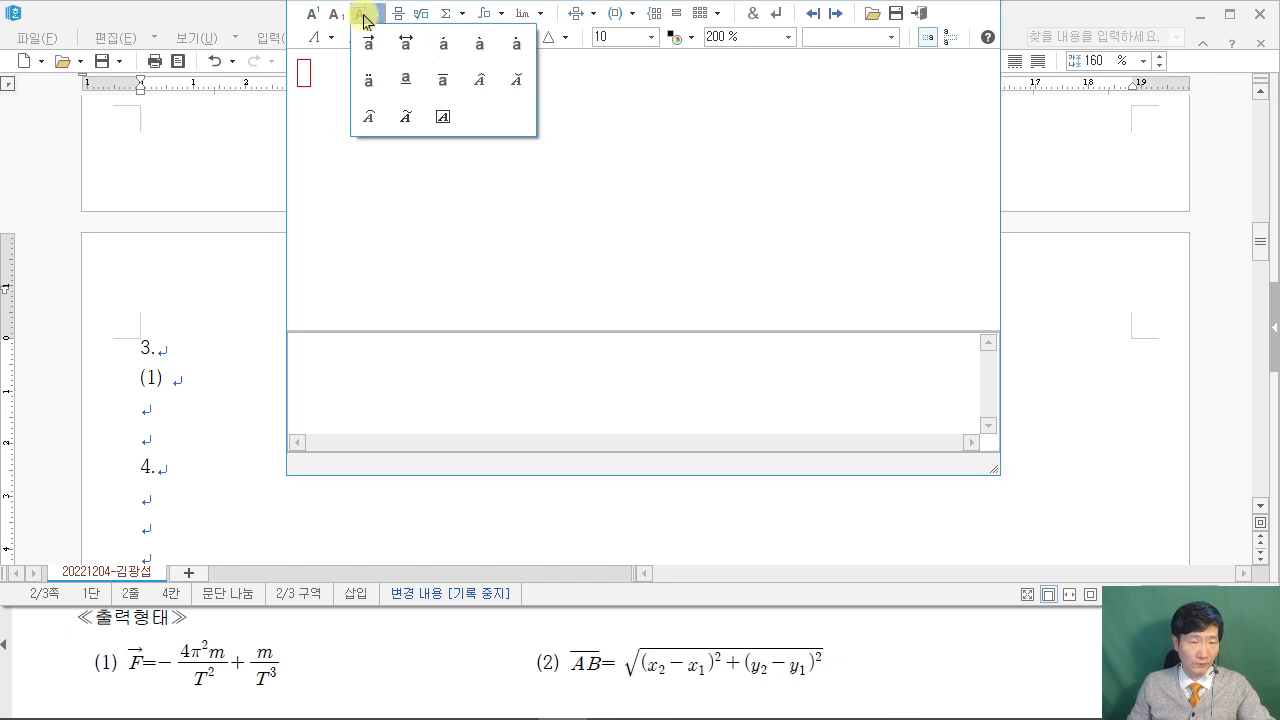
click(369, 46)
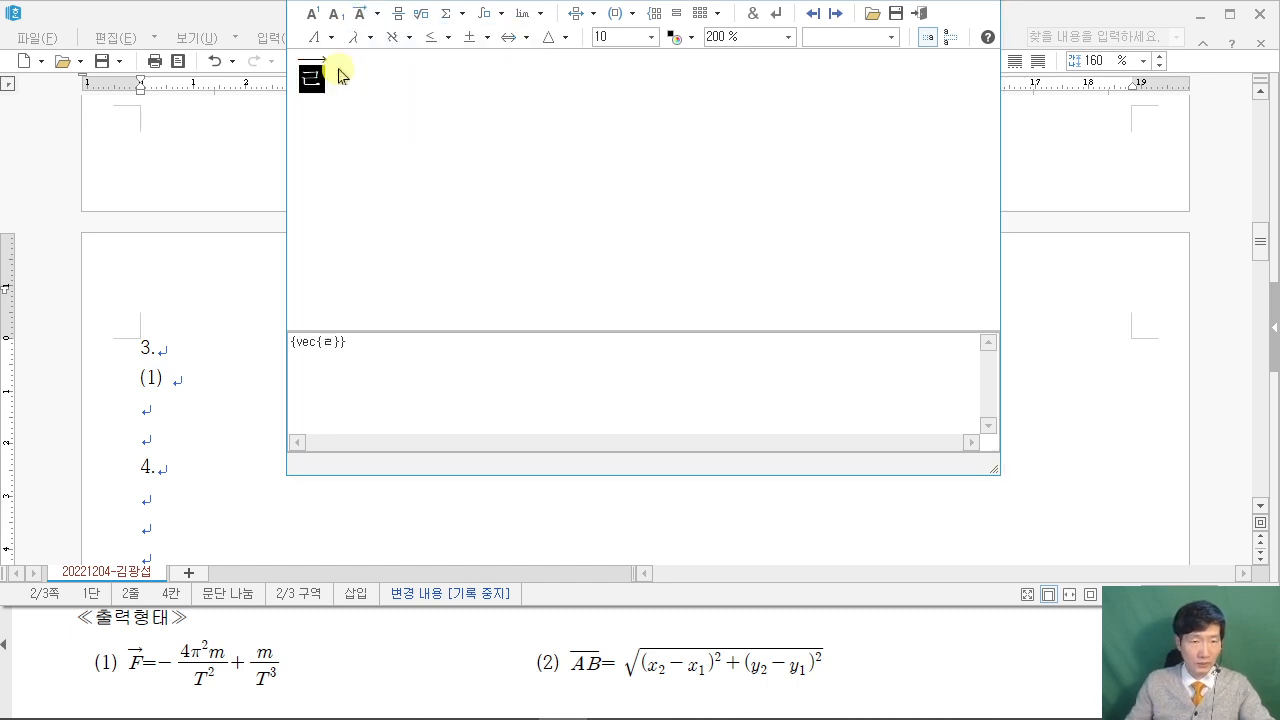
text(f)
key(BackSpace)
text(F)
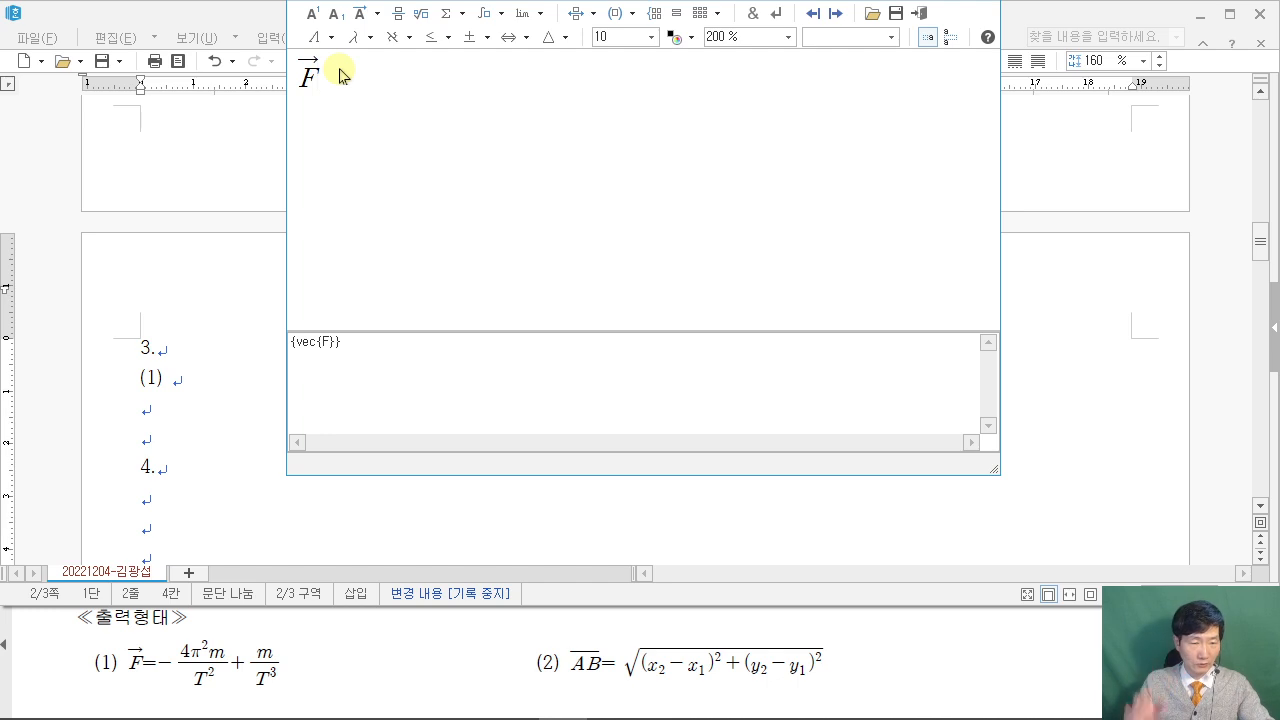
text(=- {4} over {)
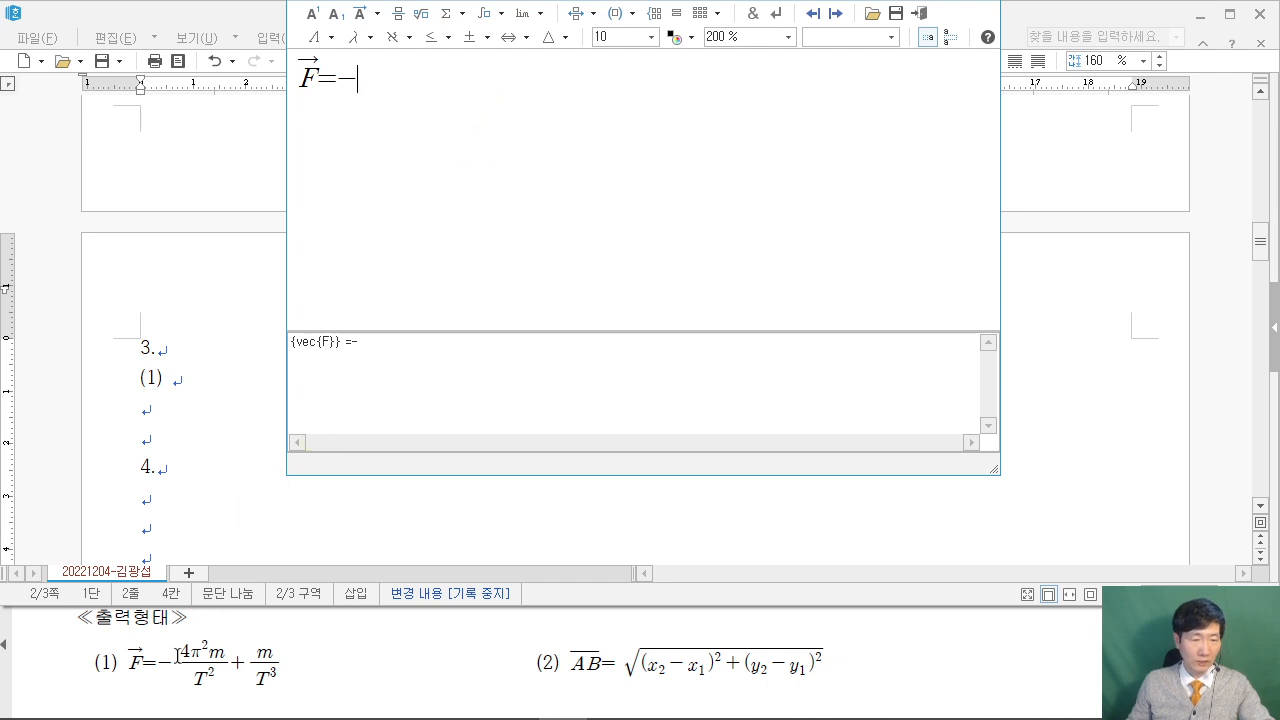
Add a fraction with numerator 4π²m and T in the denominator.
click(400, 18)
text(4} over {})
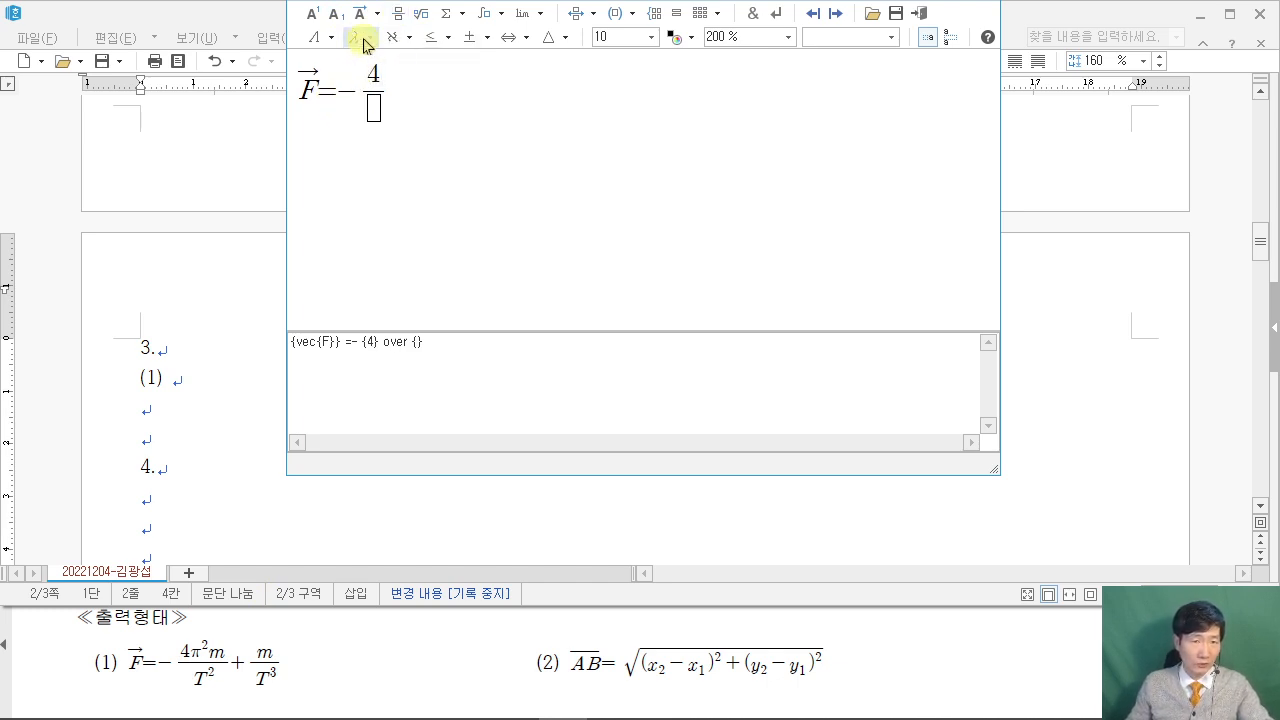
click(364, 42)
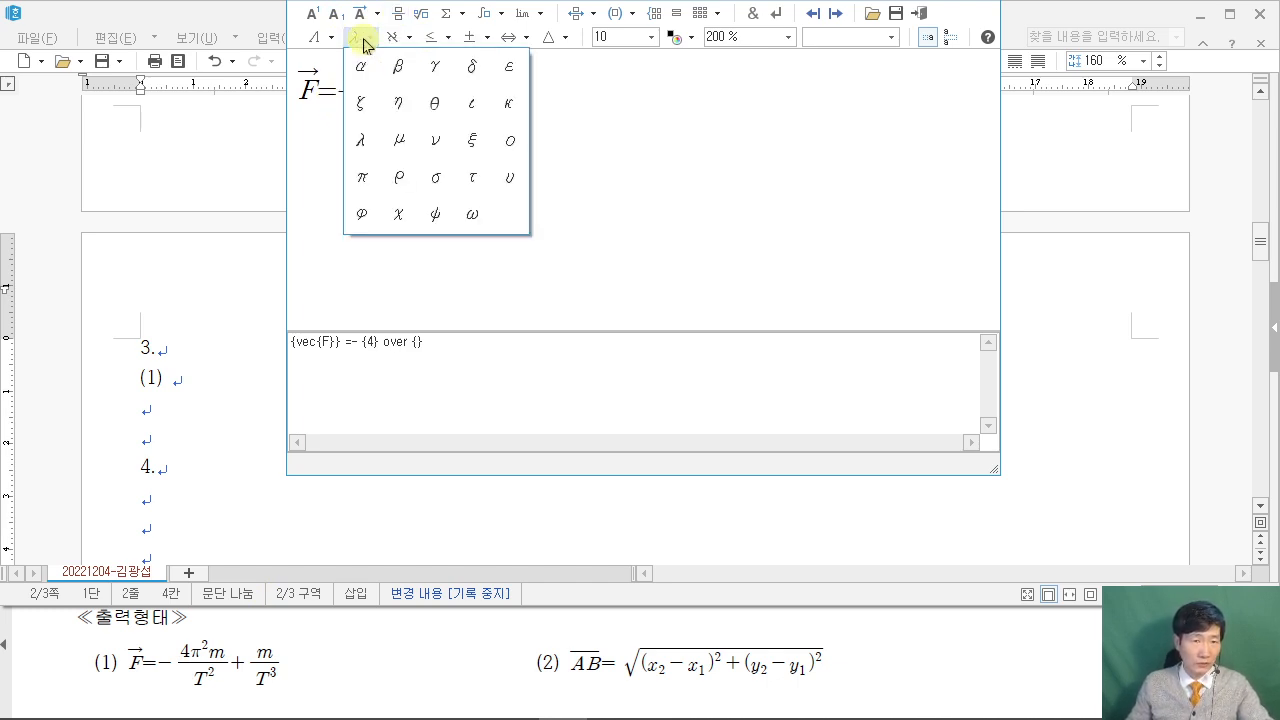
click(362, 178)
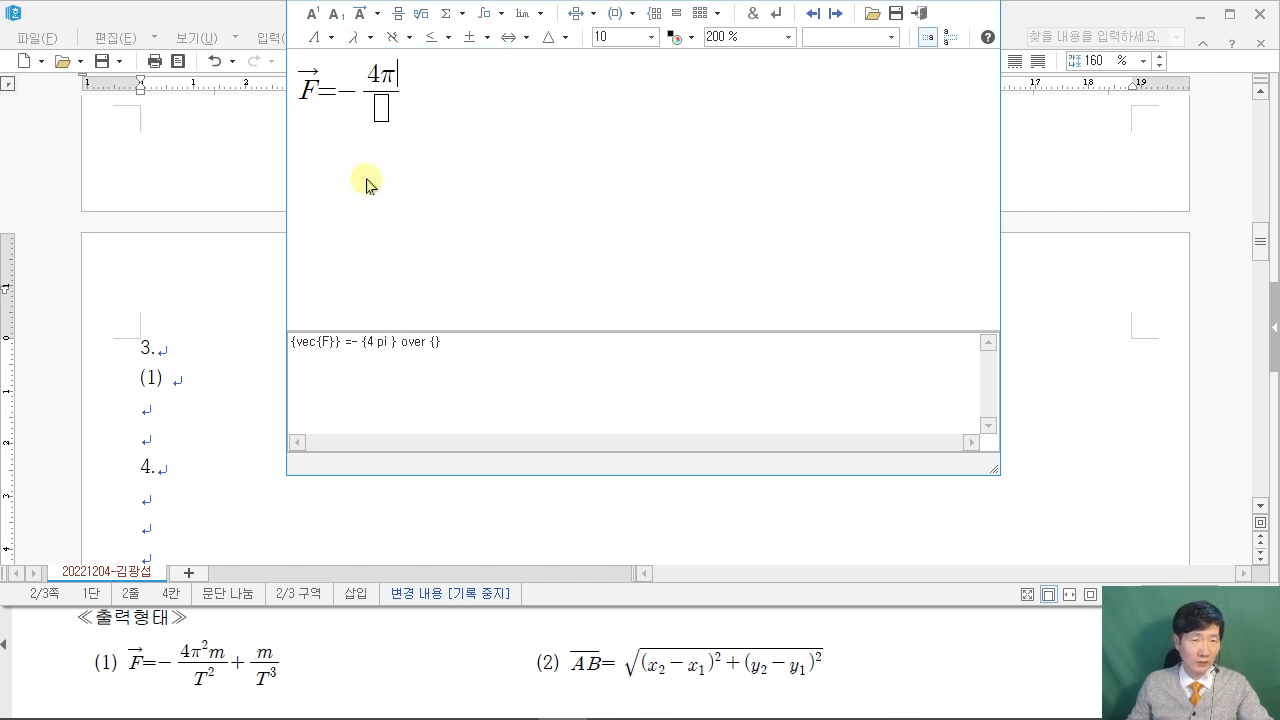
click(310, 21)
text(2)
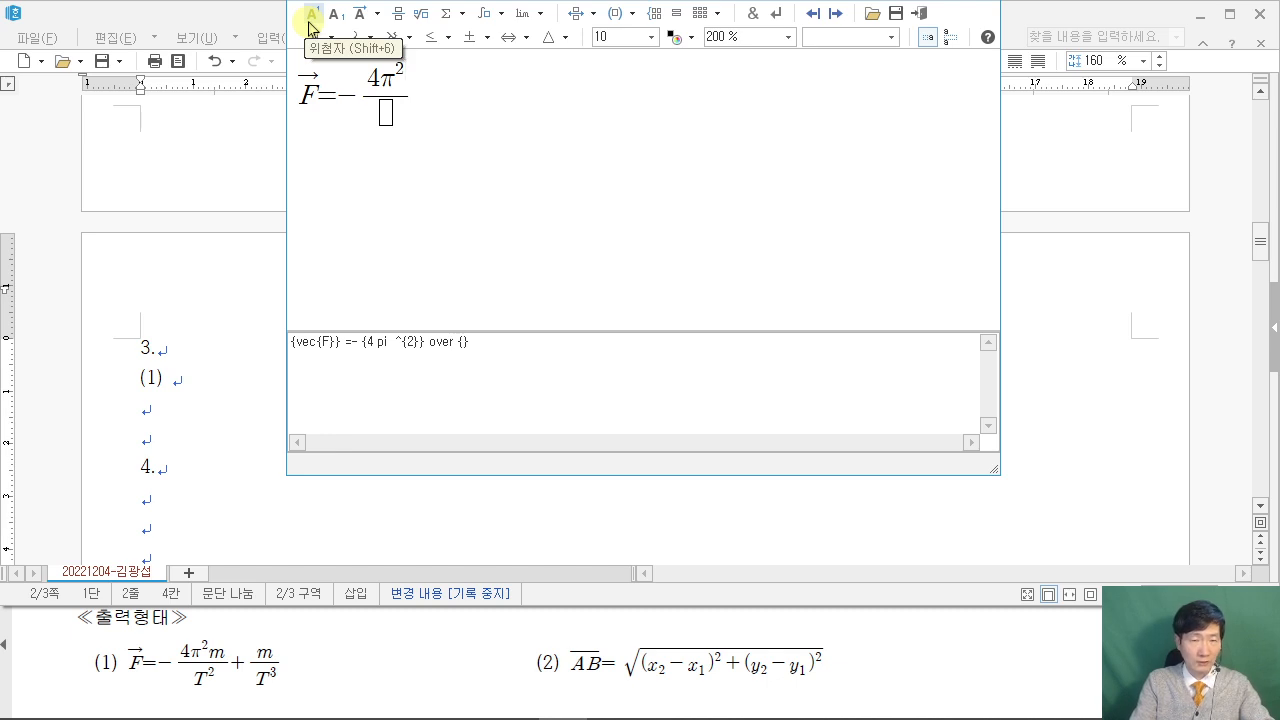
text(M)
key(BackSpace)
text(m)
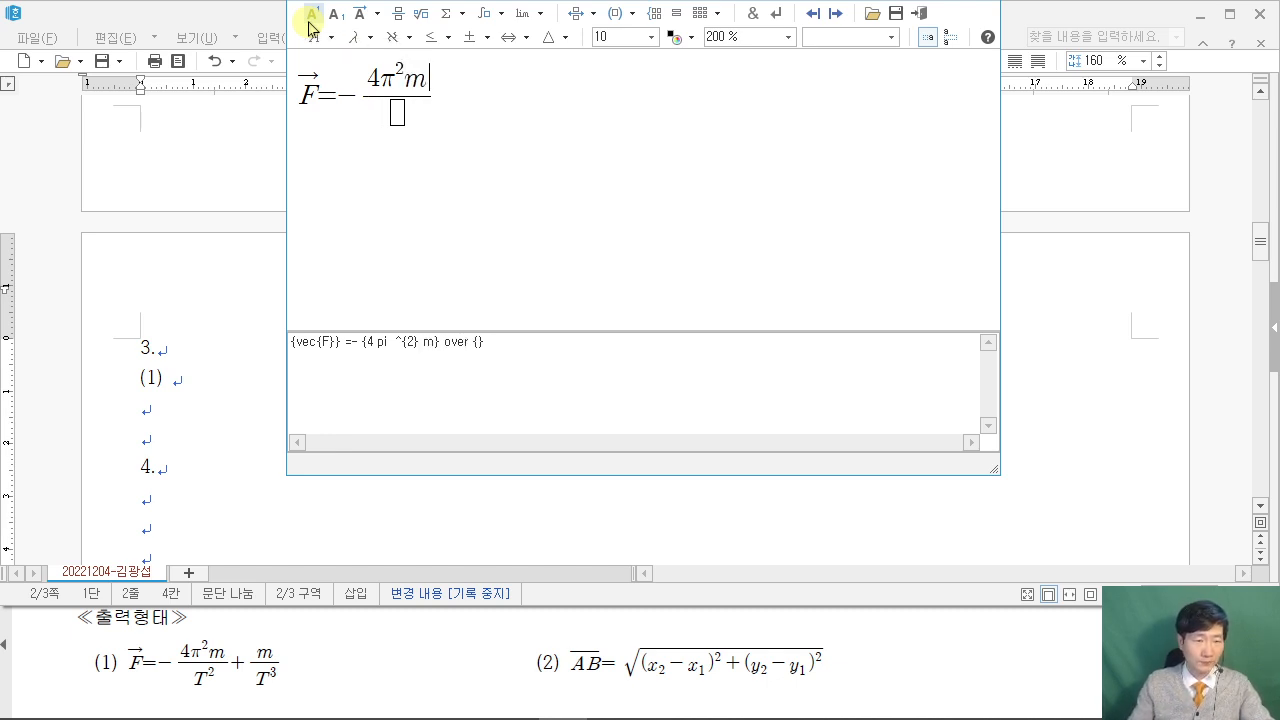
click(398, 114)
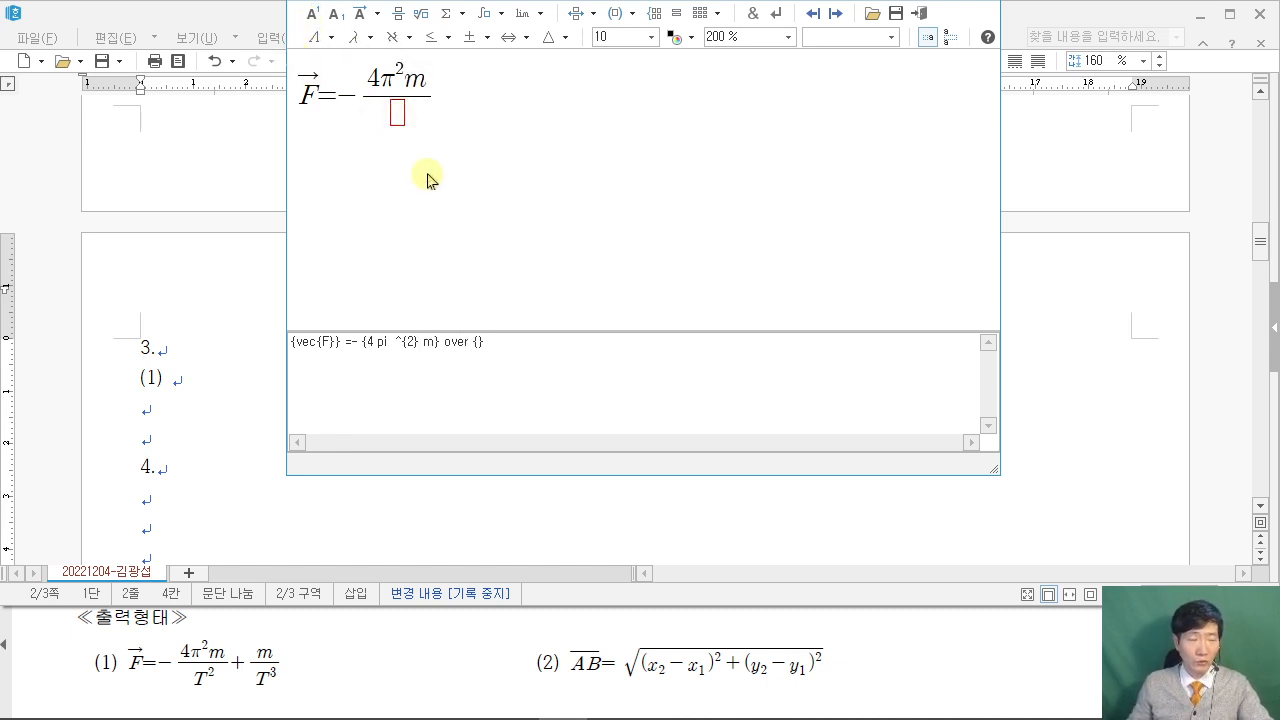
text(T)
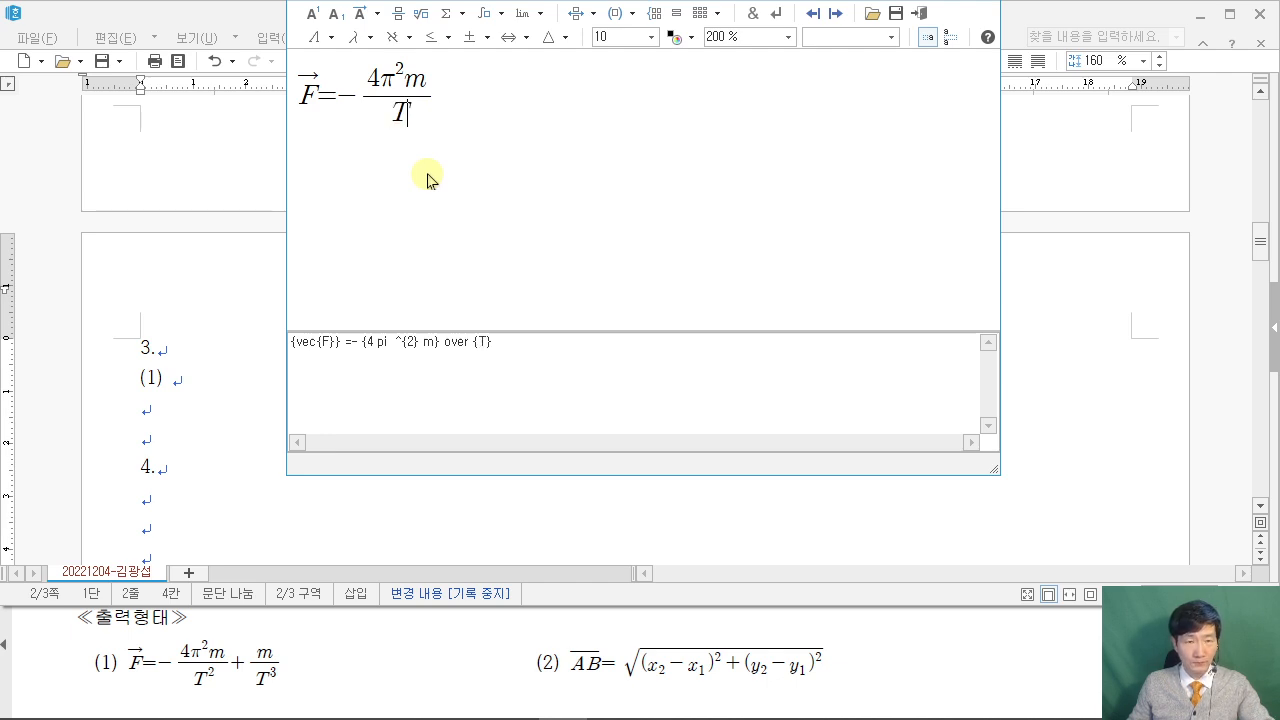
Square the T, add + m/T³ as a second fraction, and insert equation (1) into the document.
click(312, 14)
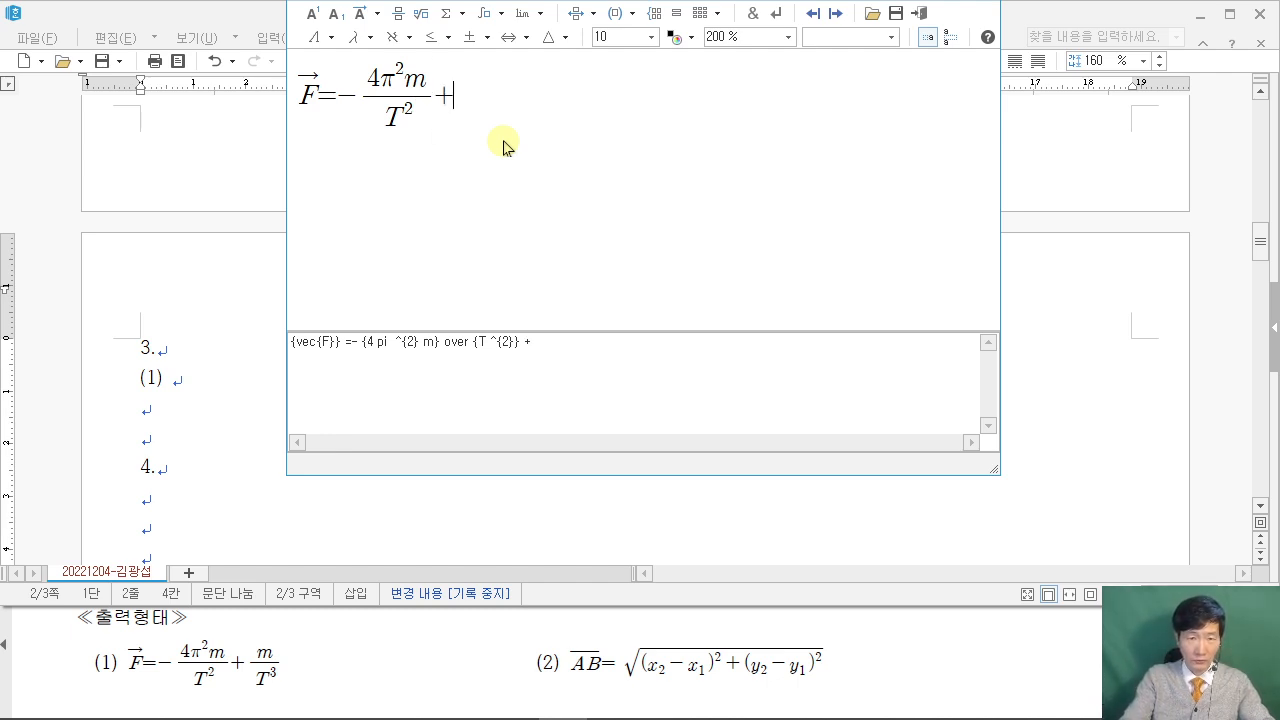
click(398, 13)
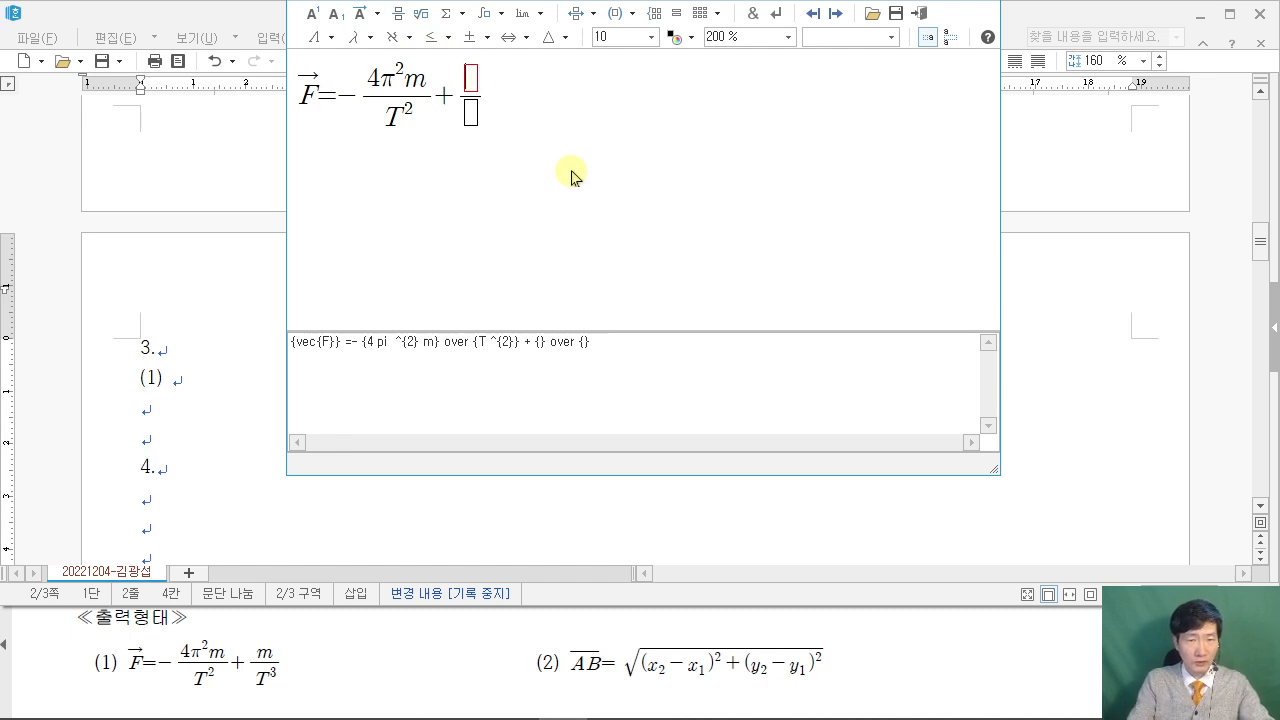
text(m)
click(474, 122)
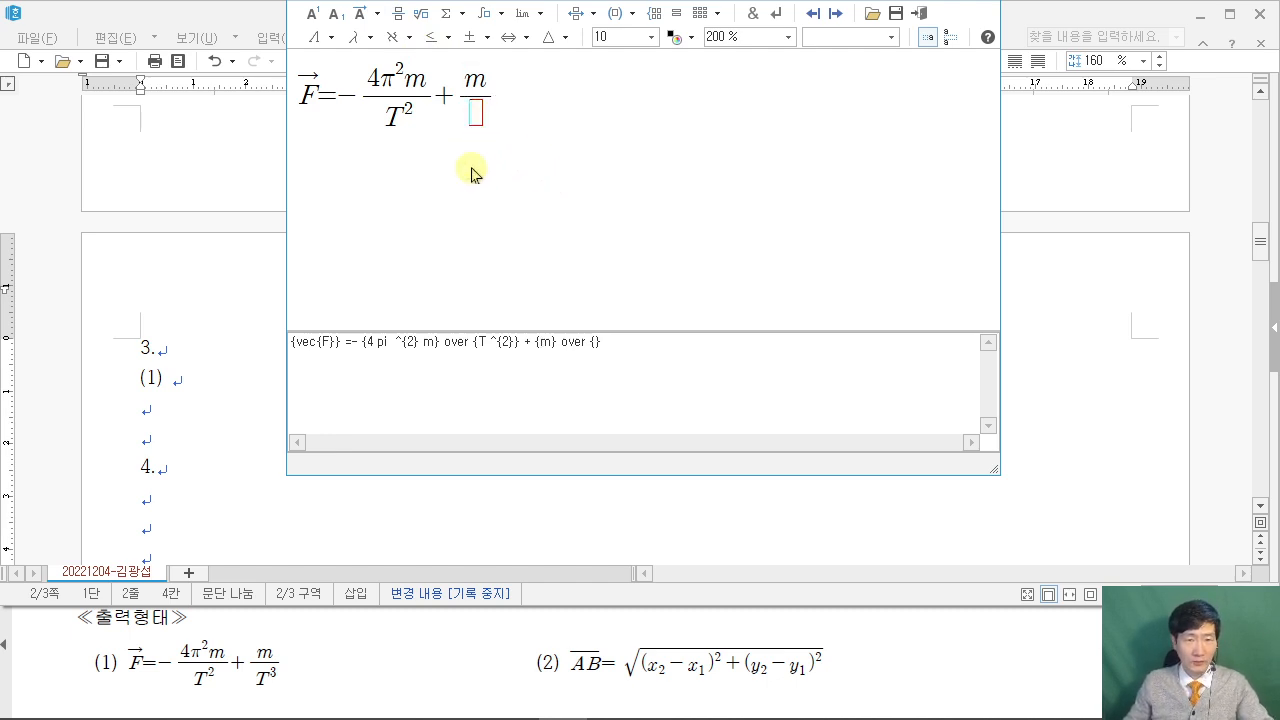
text(T)
click(313, 13)
text(3)
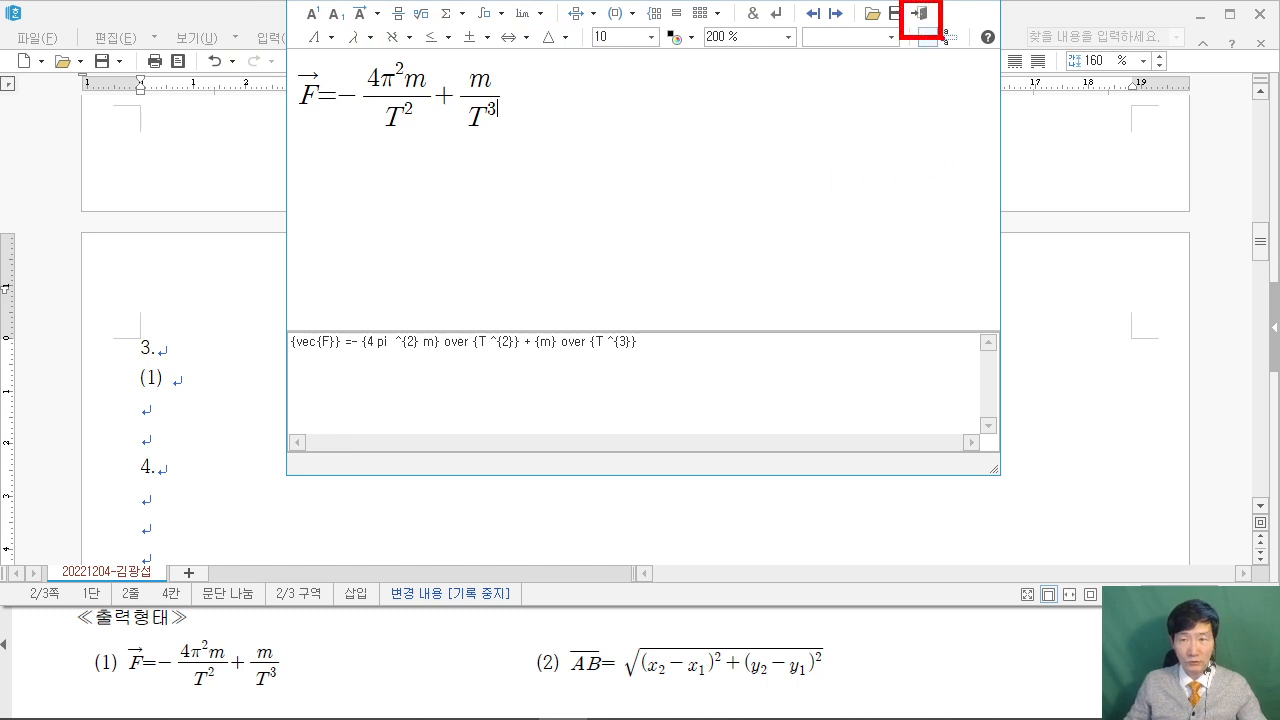
click(922, 14)
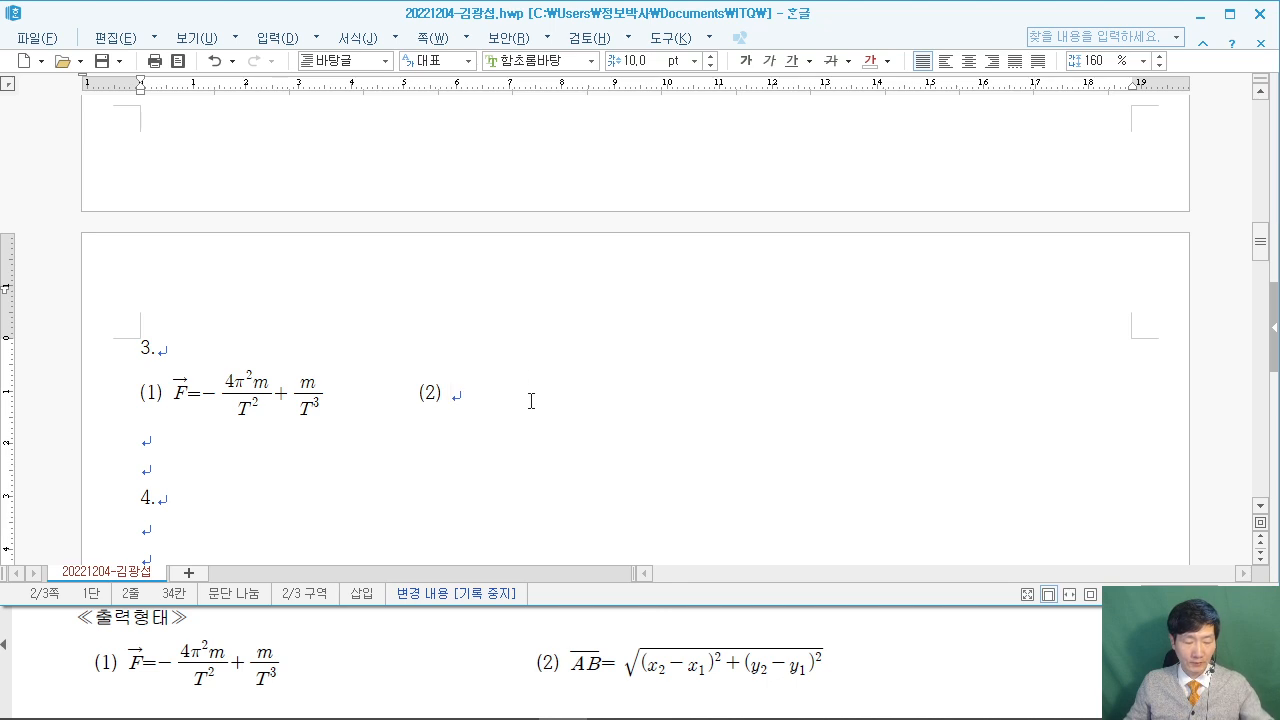
Draw explanatory pen notes over the screen around the inserted equation.
drag(344, 124, 547, 270)
mouse_move(420, 168)
mouse_down()
mouse_move(372, 176)
mouse_move(450, 165)
mouse_move(444, 246)
mouse_up()
drag(460, 200, 570, 206)
drag(621, 152, 612, 236)
drag(603, 188, 710, 165)
mouse_move(708, 125)
mouse_down()
mouse_move(777, 268)
mouse_move(898, 295)
mouse_up()
mouse_move(778, 270)
mouse_down()
mouse_move(783, 180)
mouse_move(845, 172)
mouse_up()
drag(932, 300, 884, 352)
drag(1010, 114, 1205, 312)
mouse_move(1100, 285)
mouse_down()
mouse_move(1120, 240)
mouse_move(1155, 288)
mouse_up()
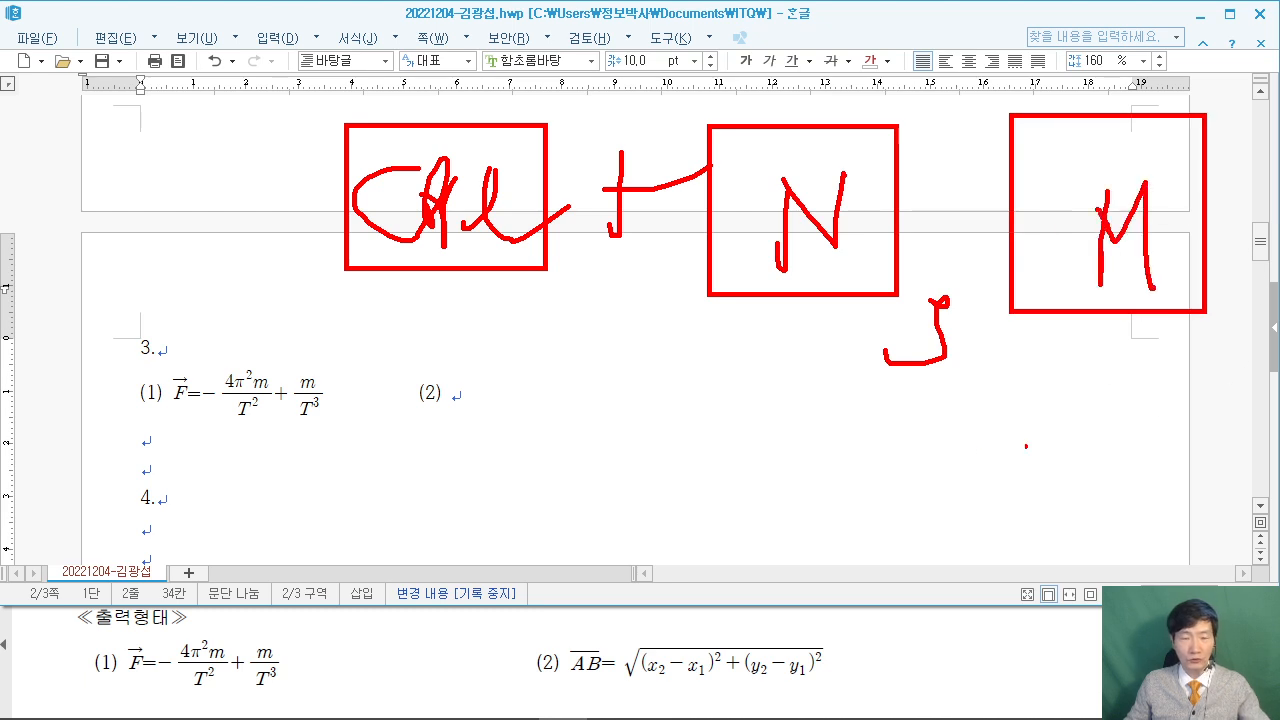
Clear the pen notes and open a new blank equation editor with Ctrl+N, M.
key(Escape)
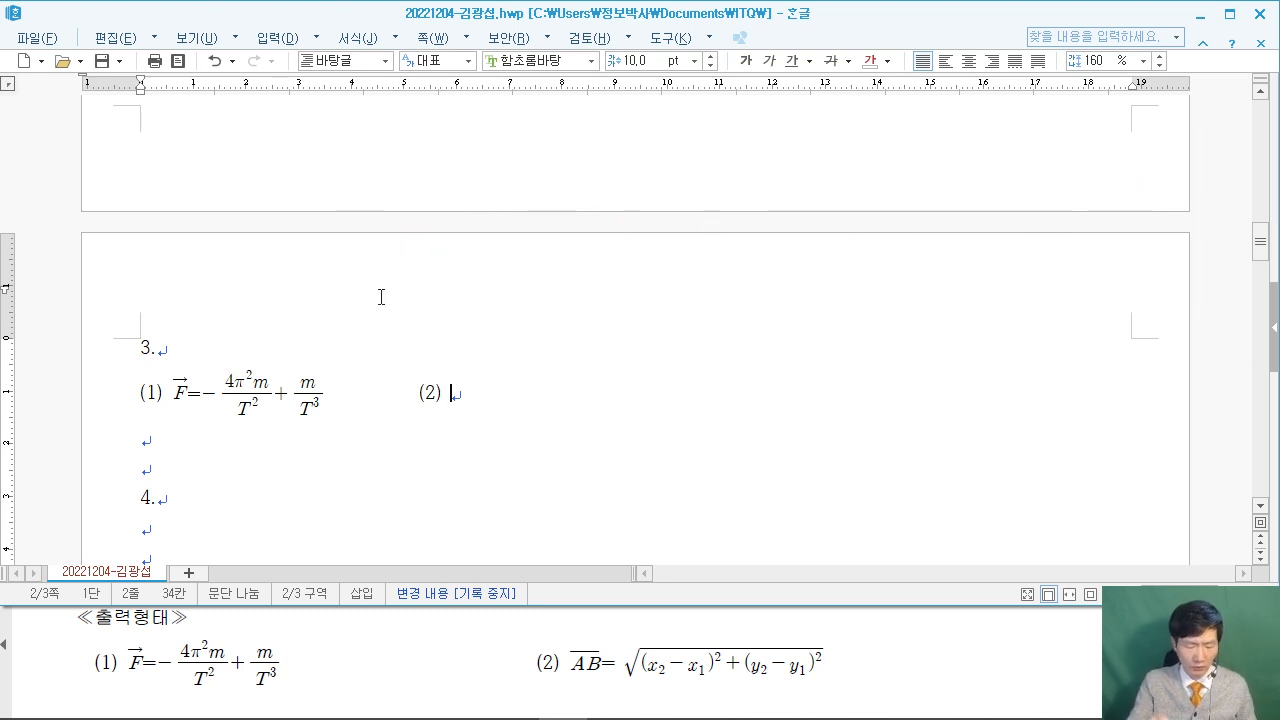
key(ctrl+n)
key(m)
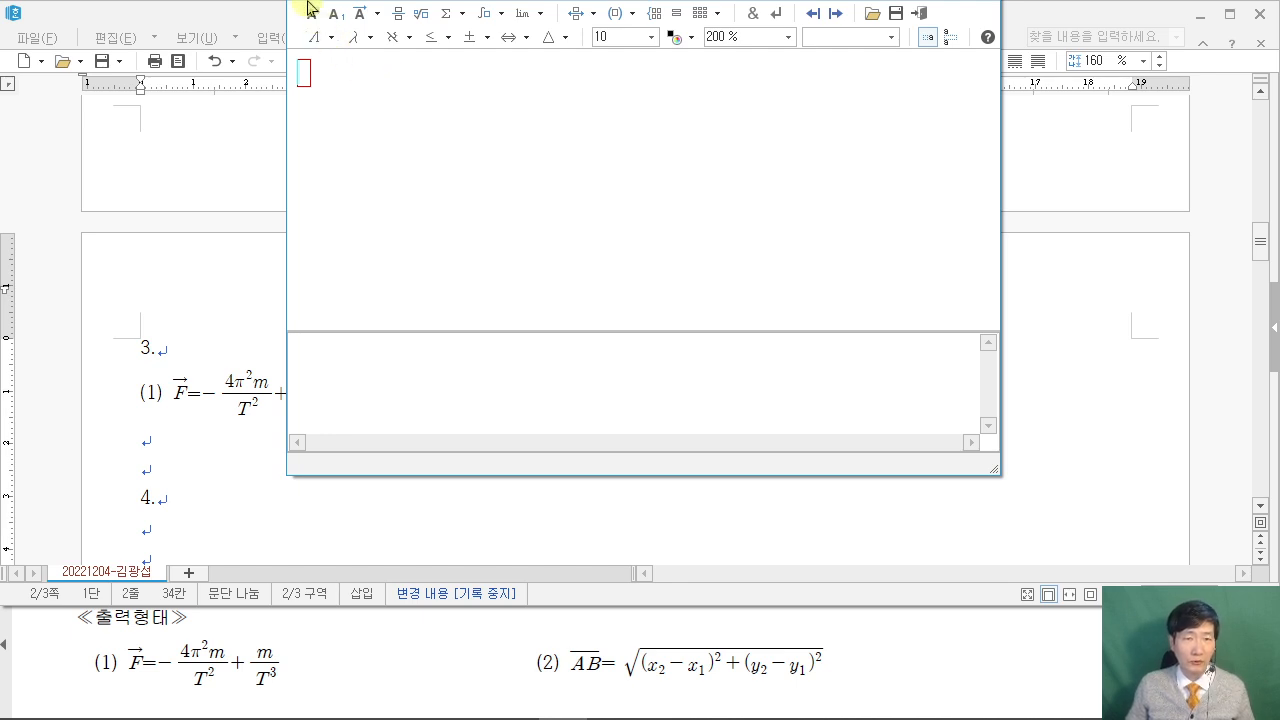
click(378, 14)
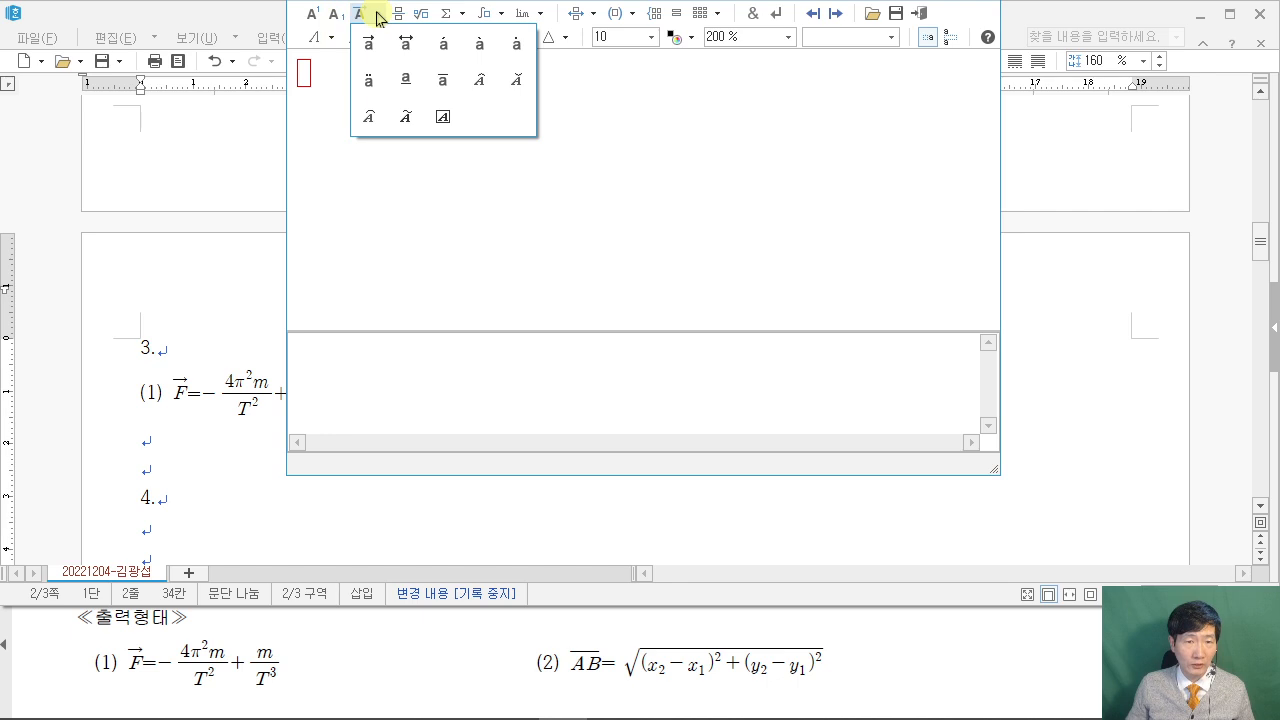
click(443, 83)
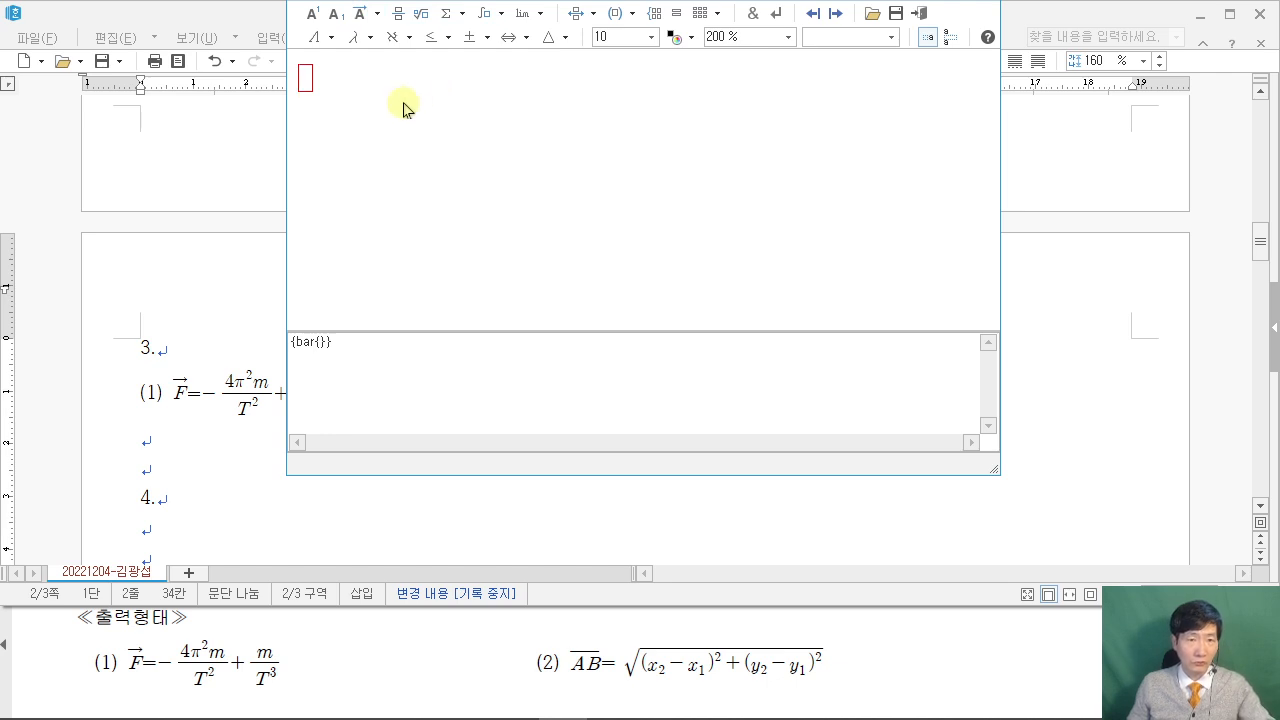
click(376, 14)
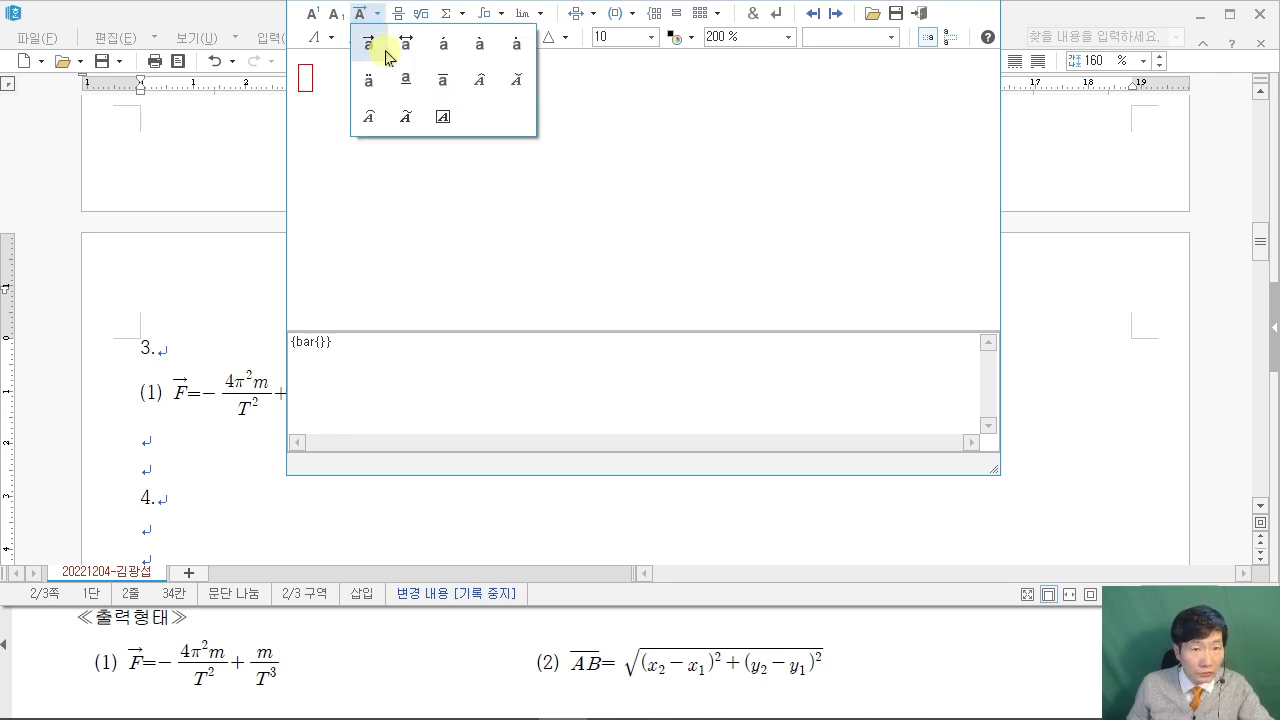
click(439, 82)
text(ar{a)
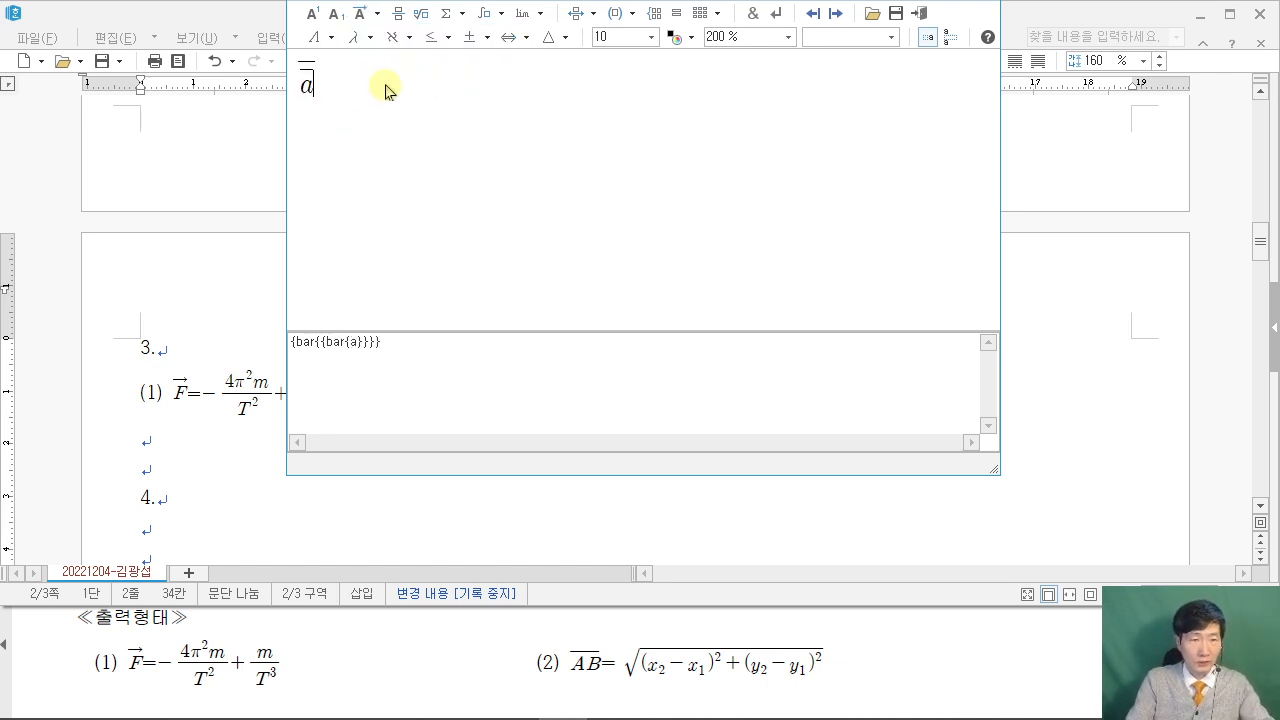
key(BackSpace)
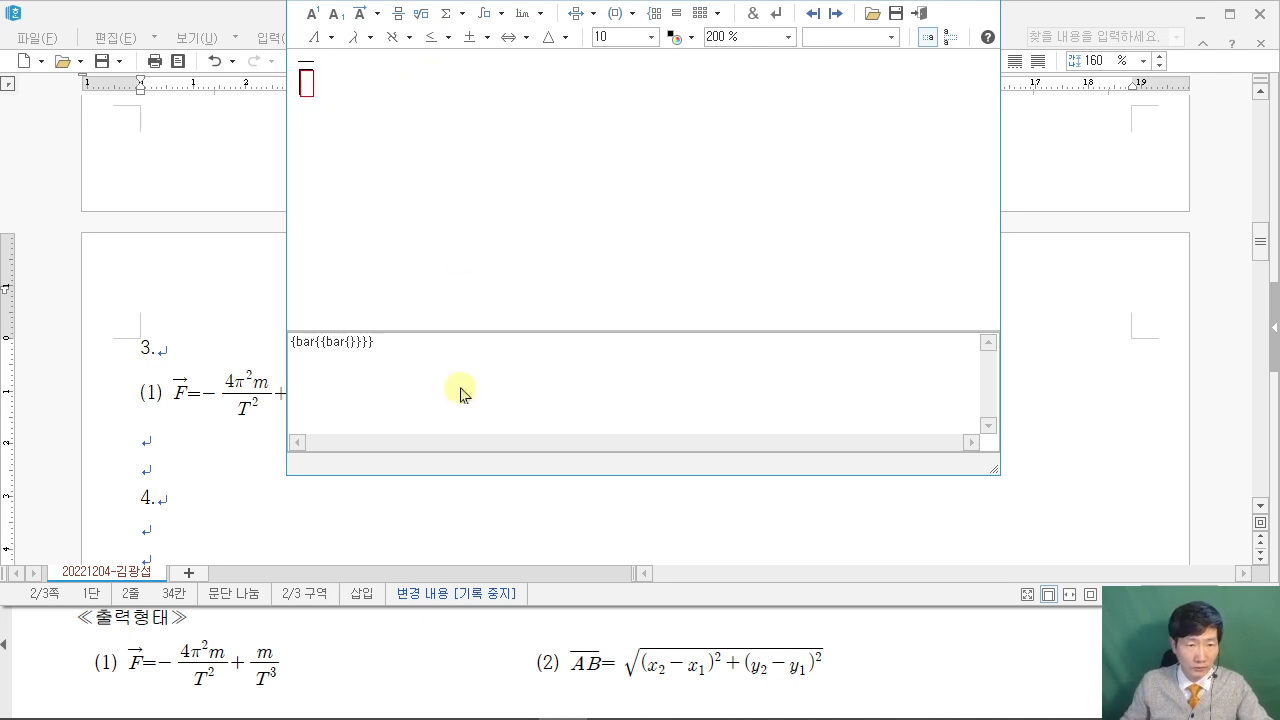
drag(388, 341, 214, 337)
key(BackSpace)
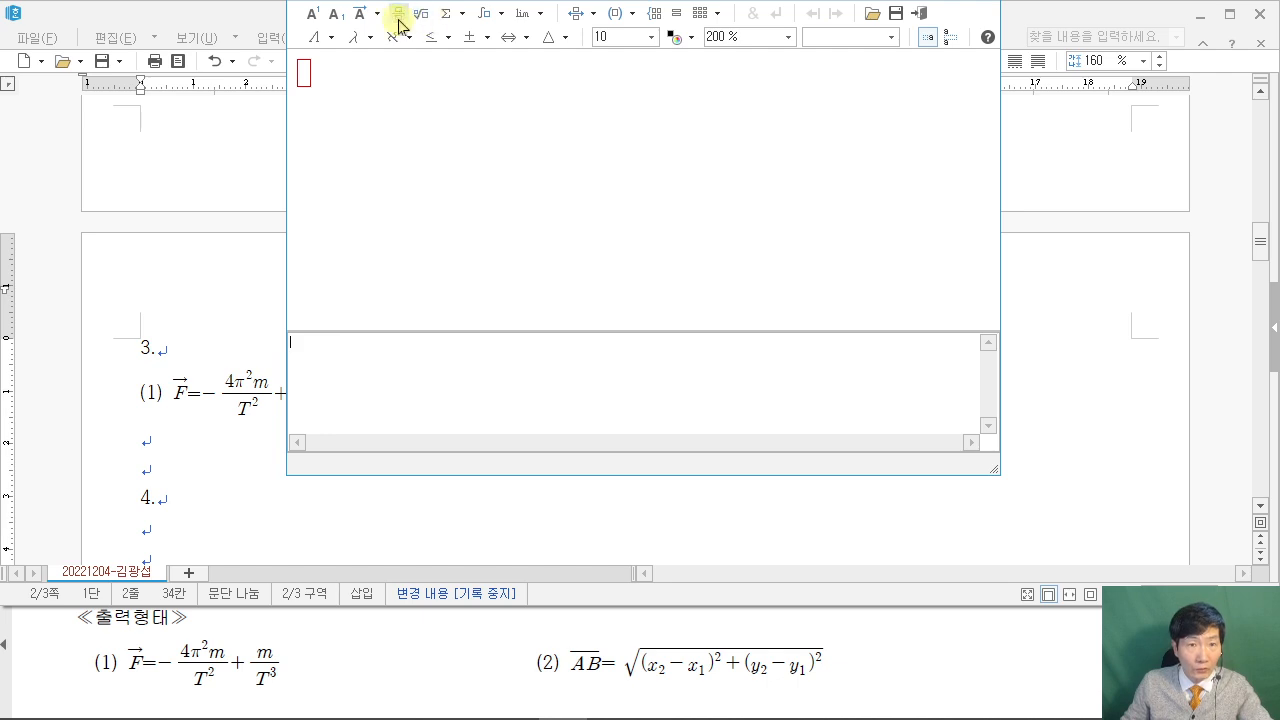
Begin formula (2) with an overlined AB followed by an equals sign.
click(377, 15)
click(445, 80)
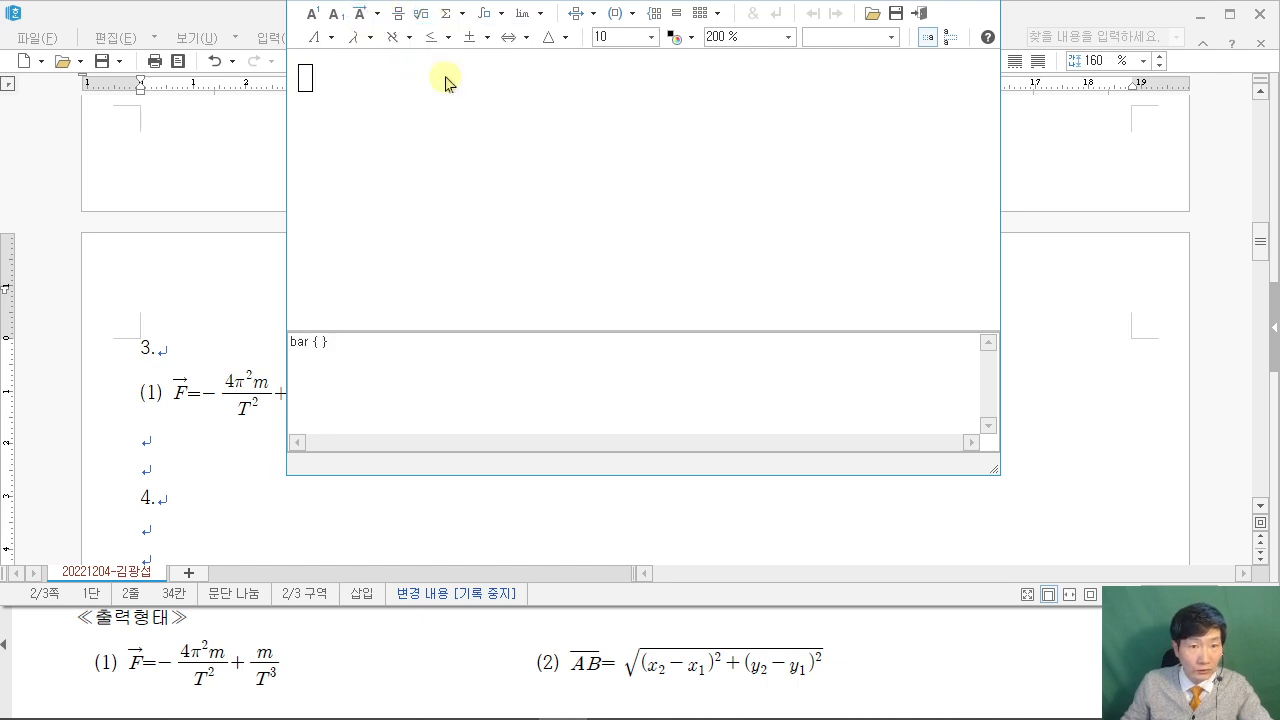
text(a)
key(BackSpace)
text(AB})
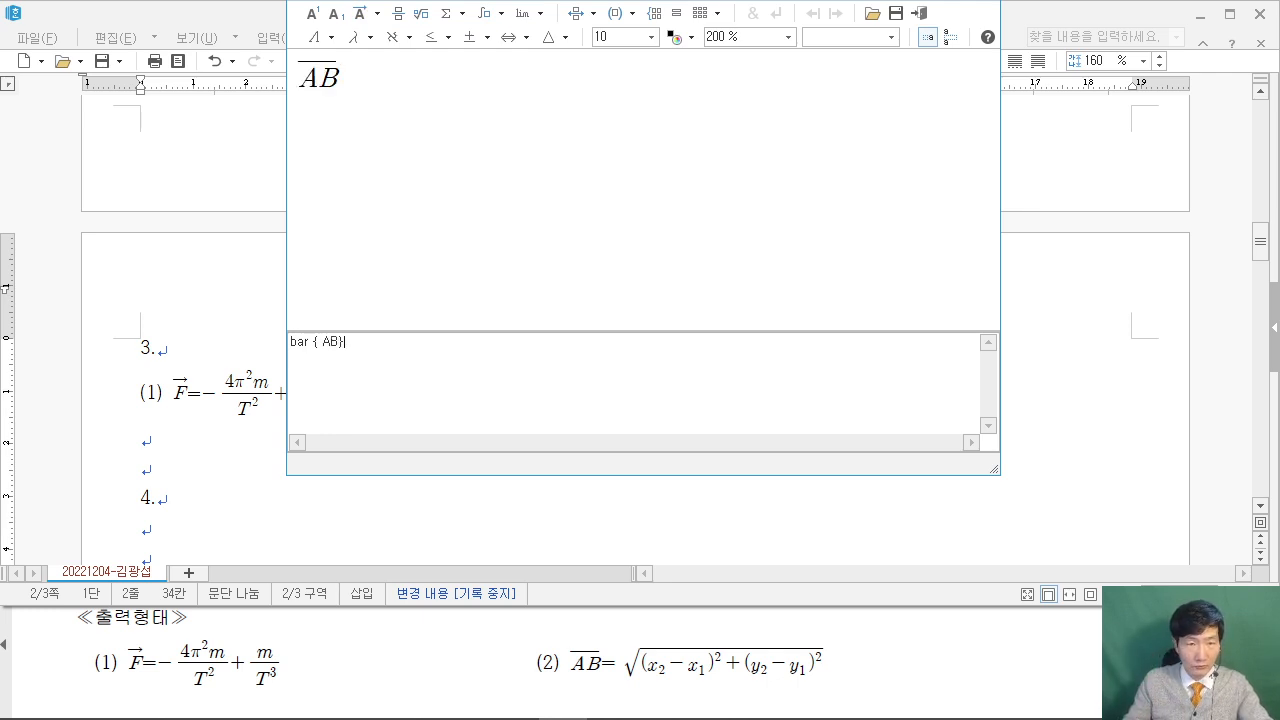
text(=)
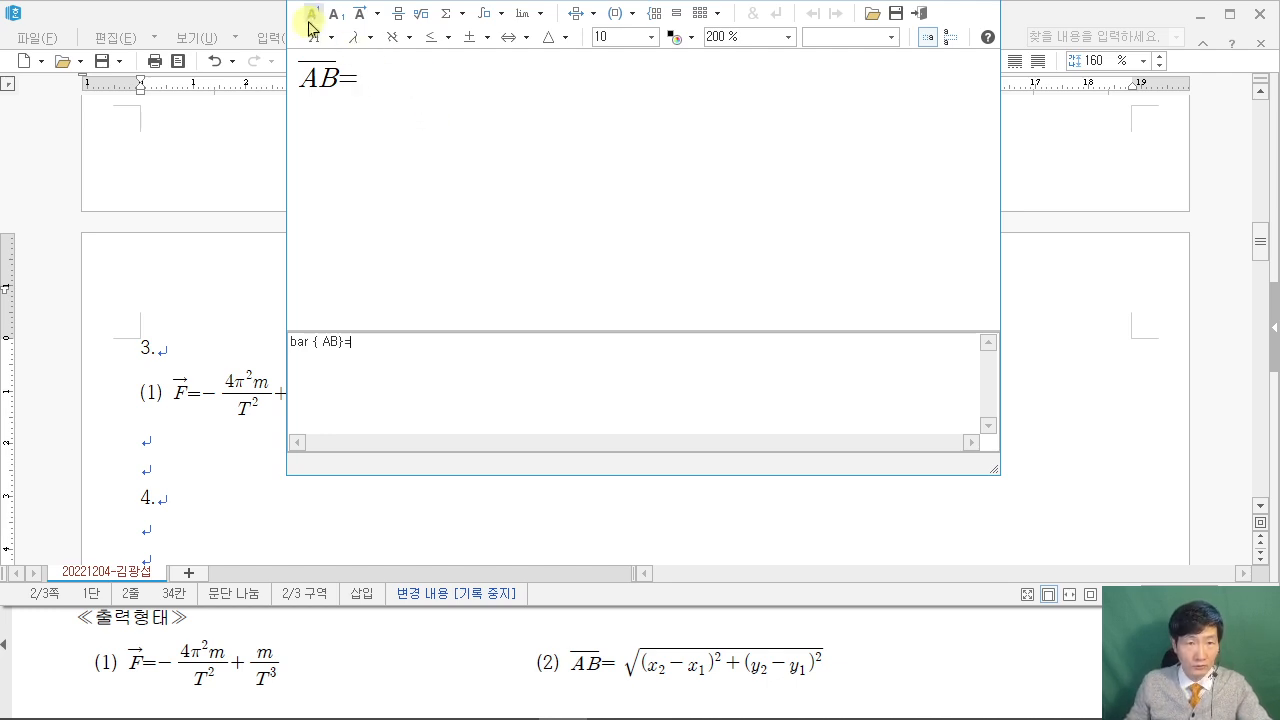
Add a square root containing (x₂−x₁) and attach an exponent to the bracket.
click(425, 19)
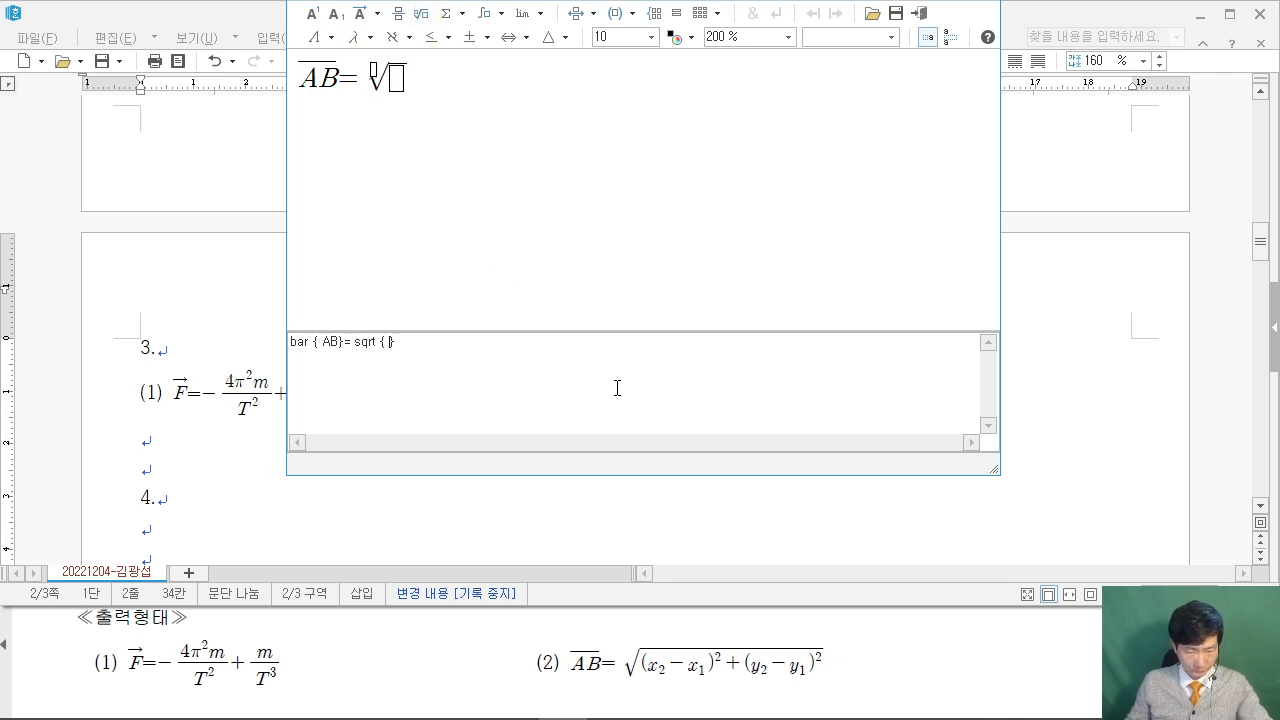
text(()
text(X)
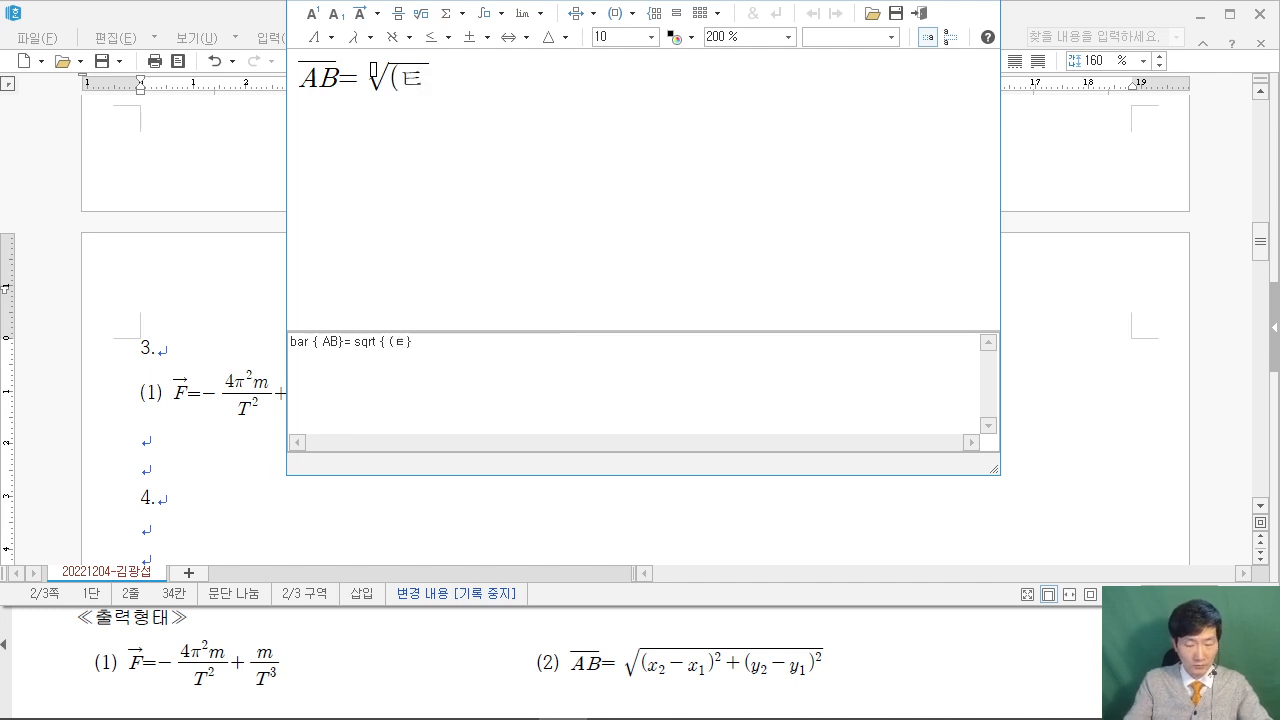
key(BackSpace)
text(x)
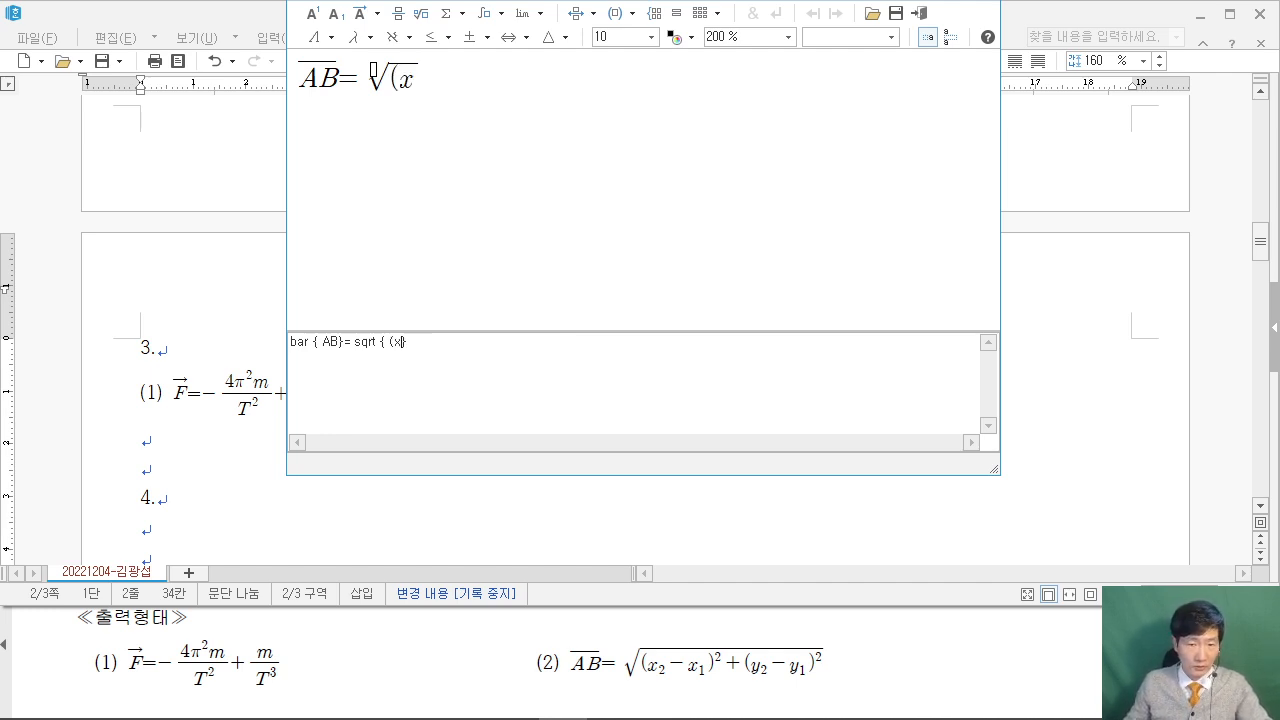
click(337, 13)
text(2)
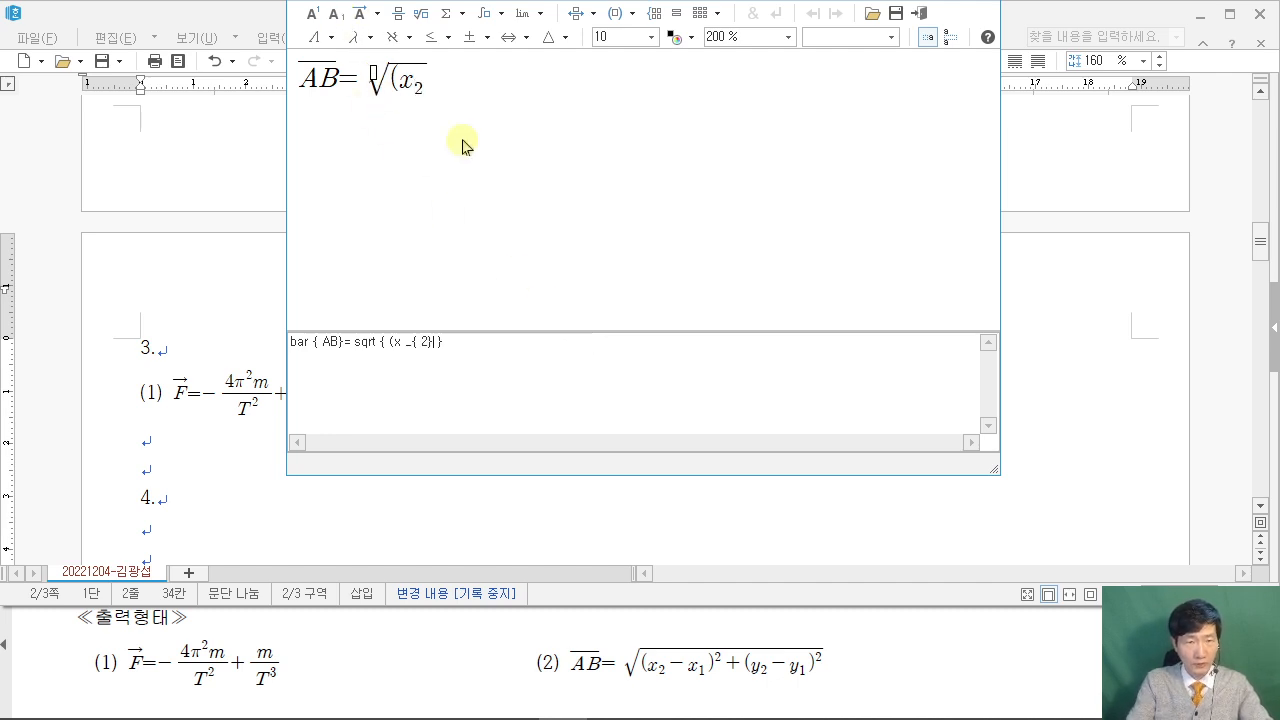
key(Right)
text(-x)
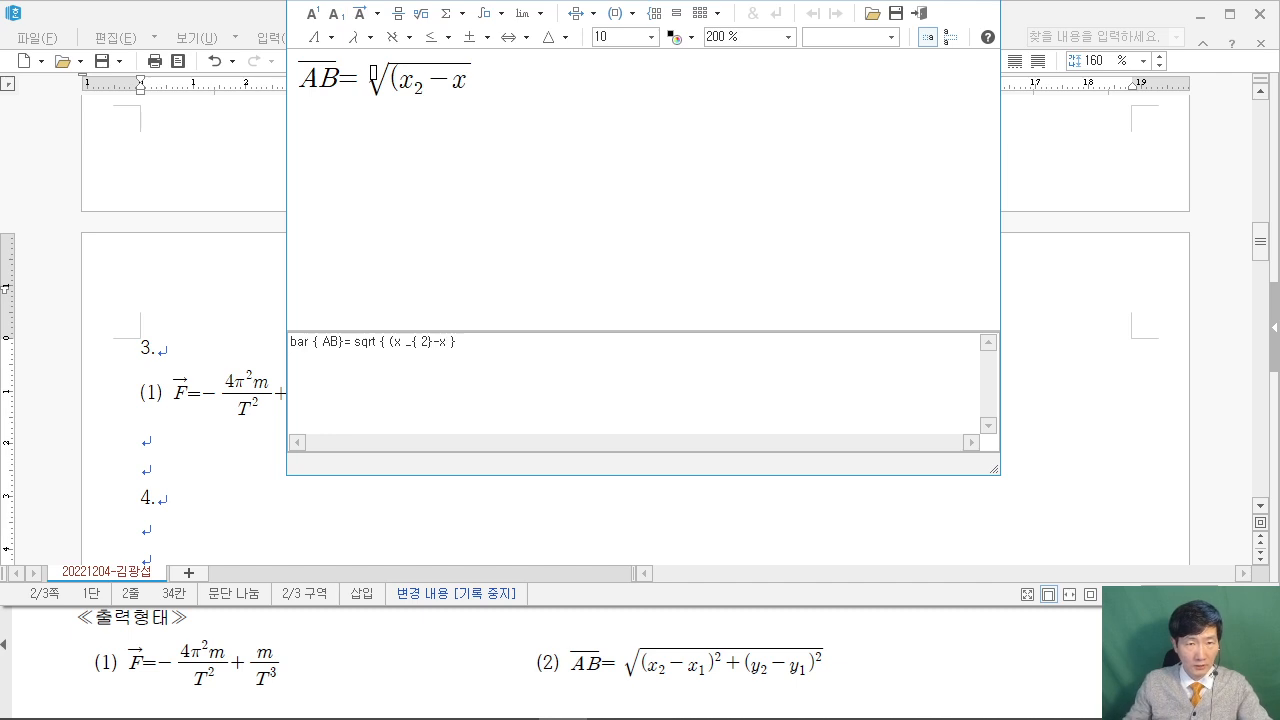
click(337, 13)
text(1)
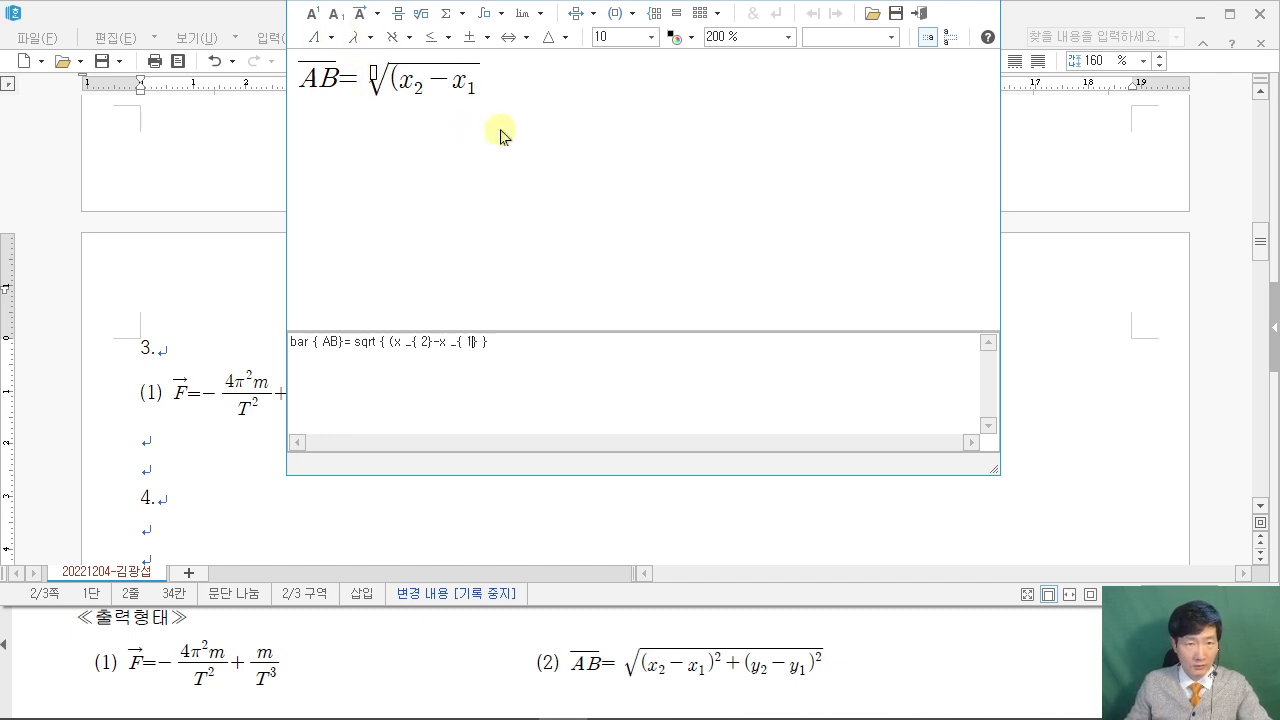
key(Right)
text())
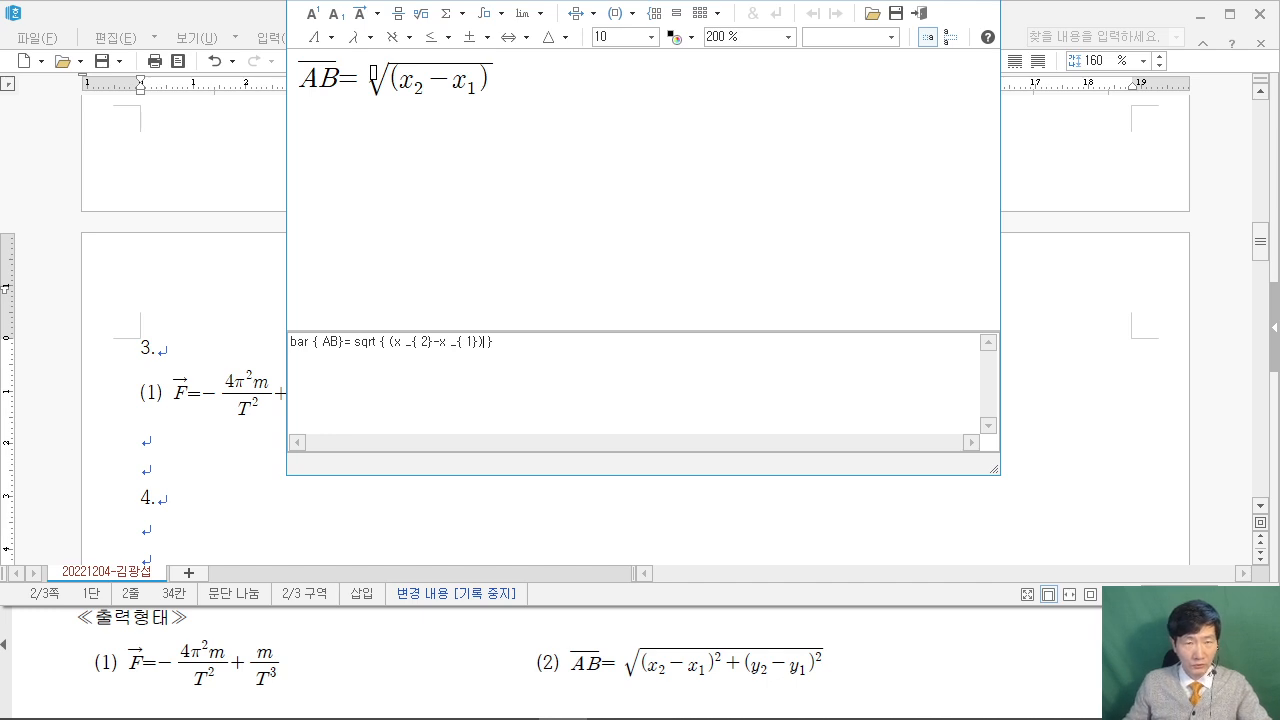
click(316, 16)
Finish the root as (x₂−x₁)²+(y₂−y₁)², insert formula (2), and save the file.
text(2)
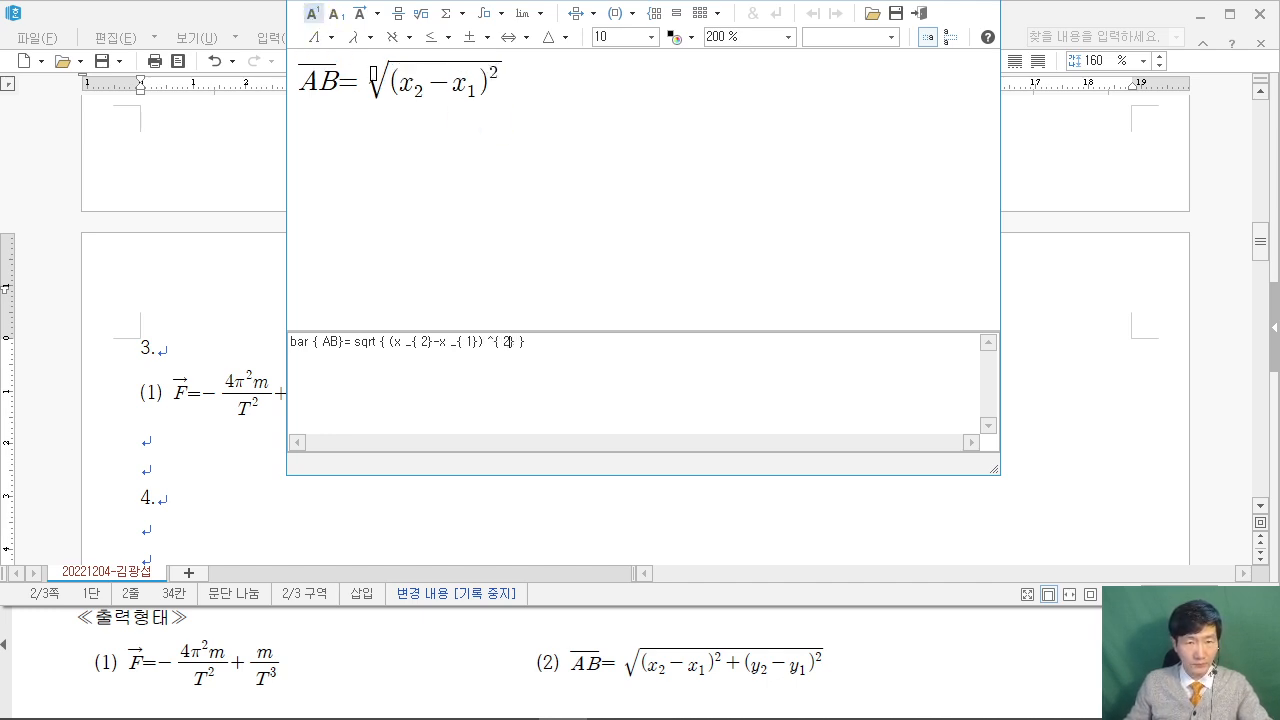
key(Right)
text(+)
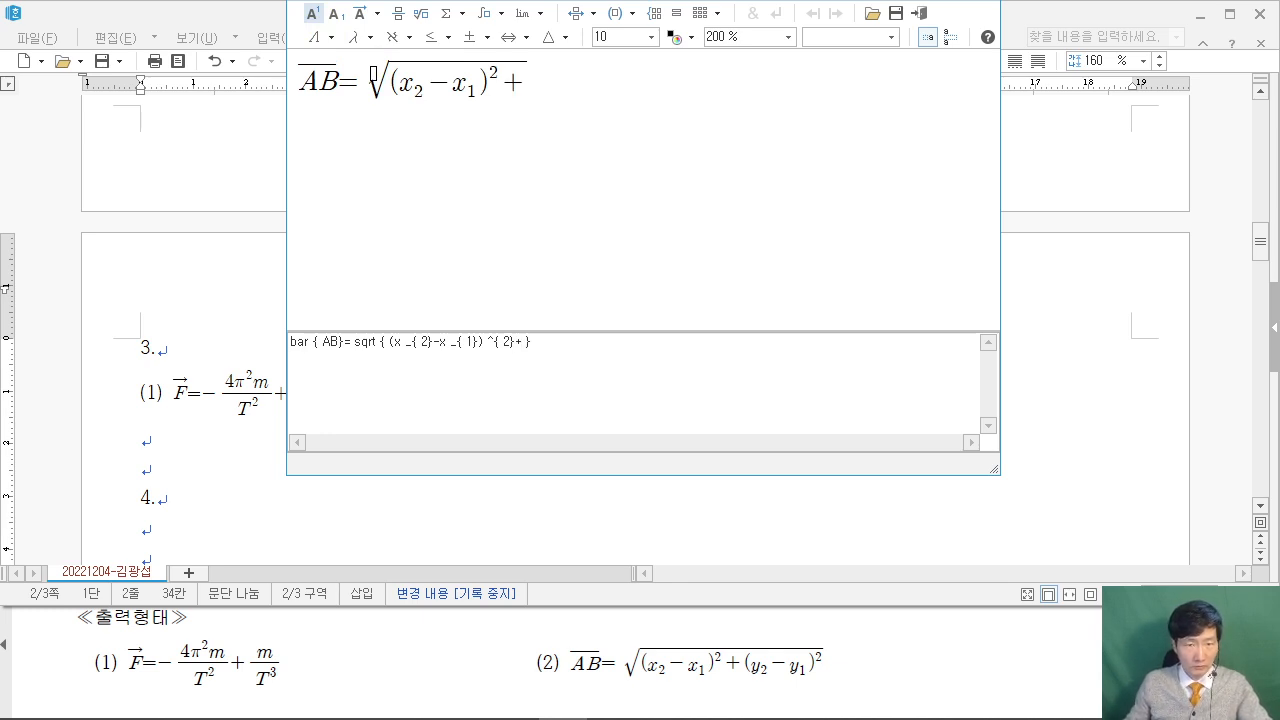
text((y)
click(335, 17)
text(2})
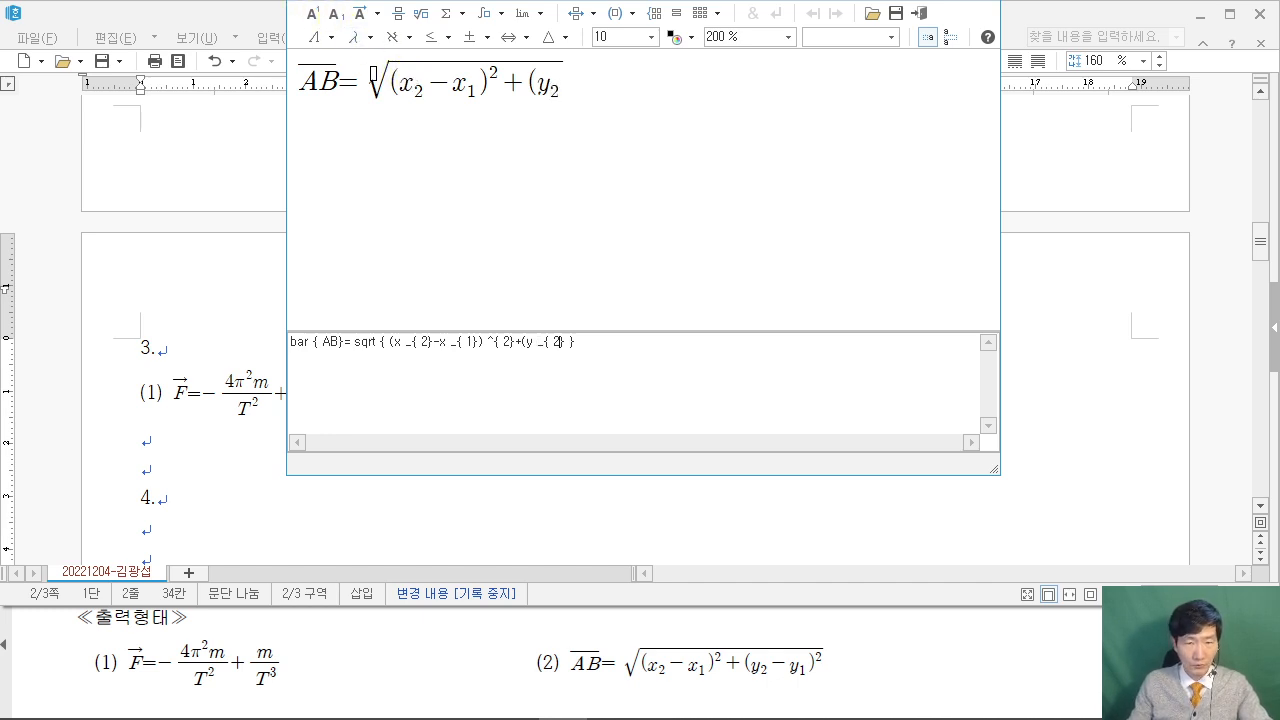
text(-y)
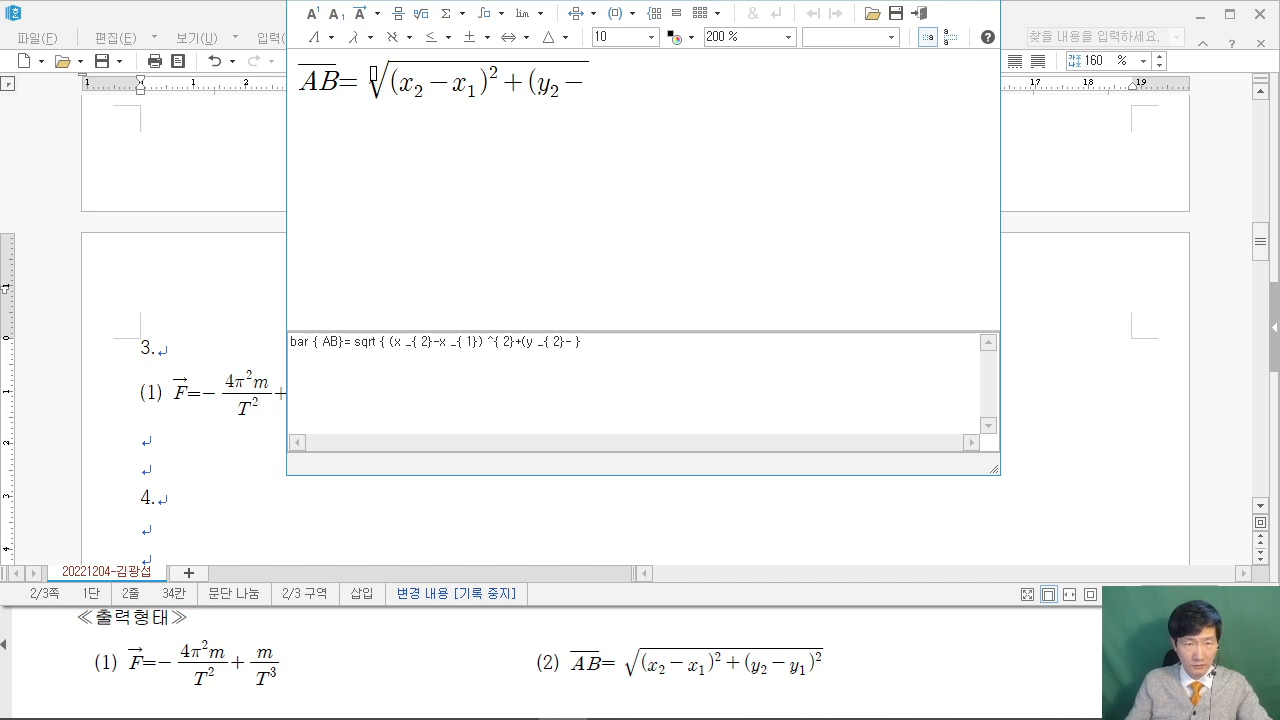
click(335, 17)
text(1})
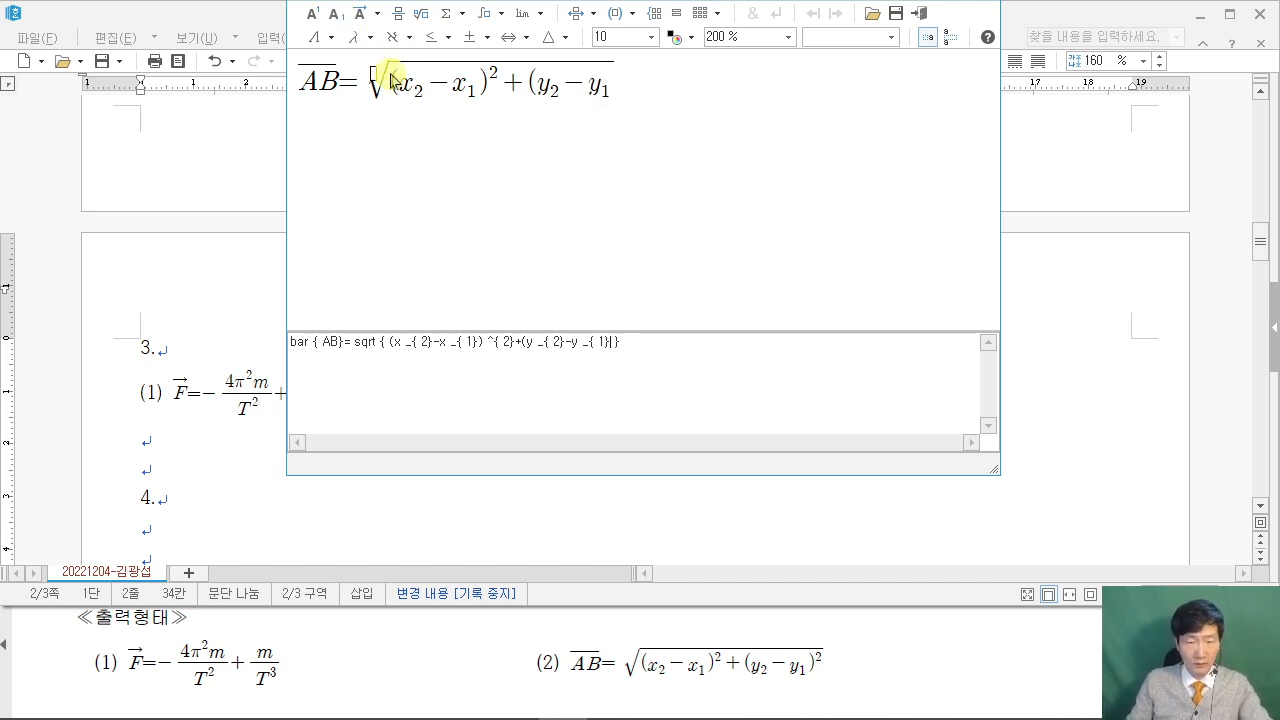
text())
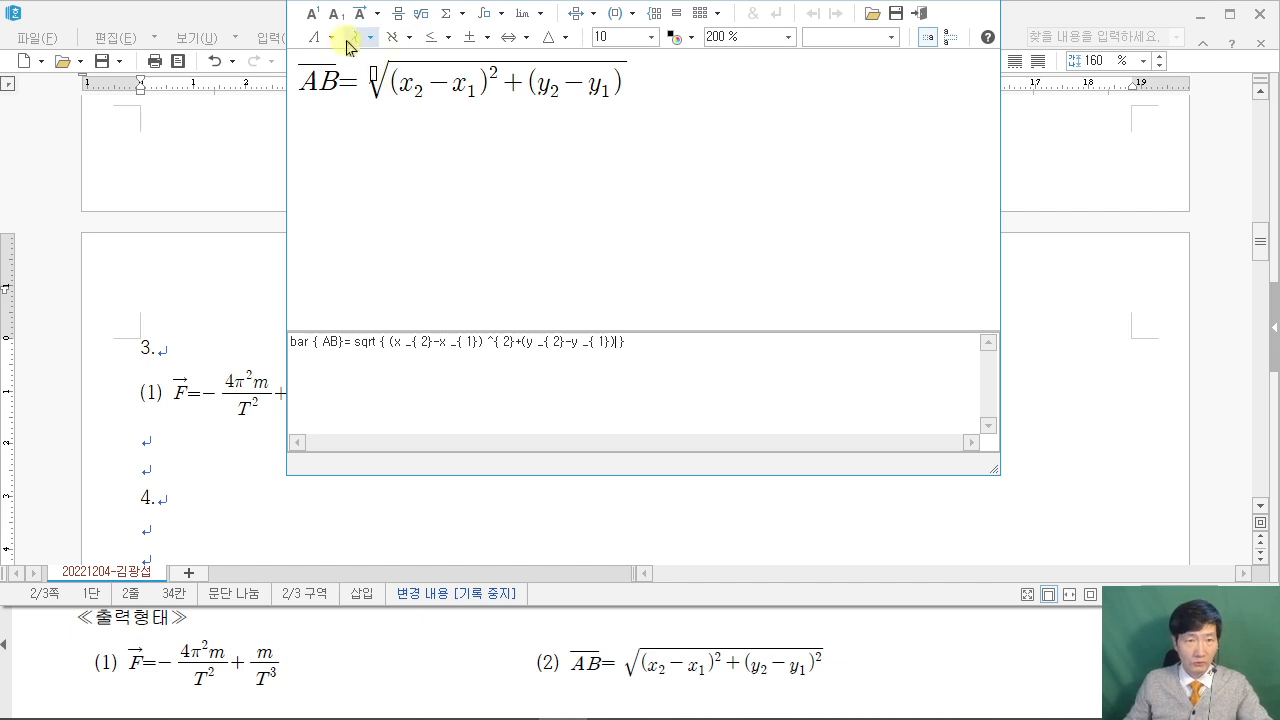
click(315, 18)
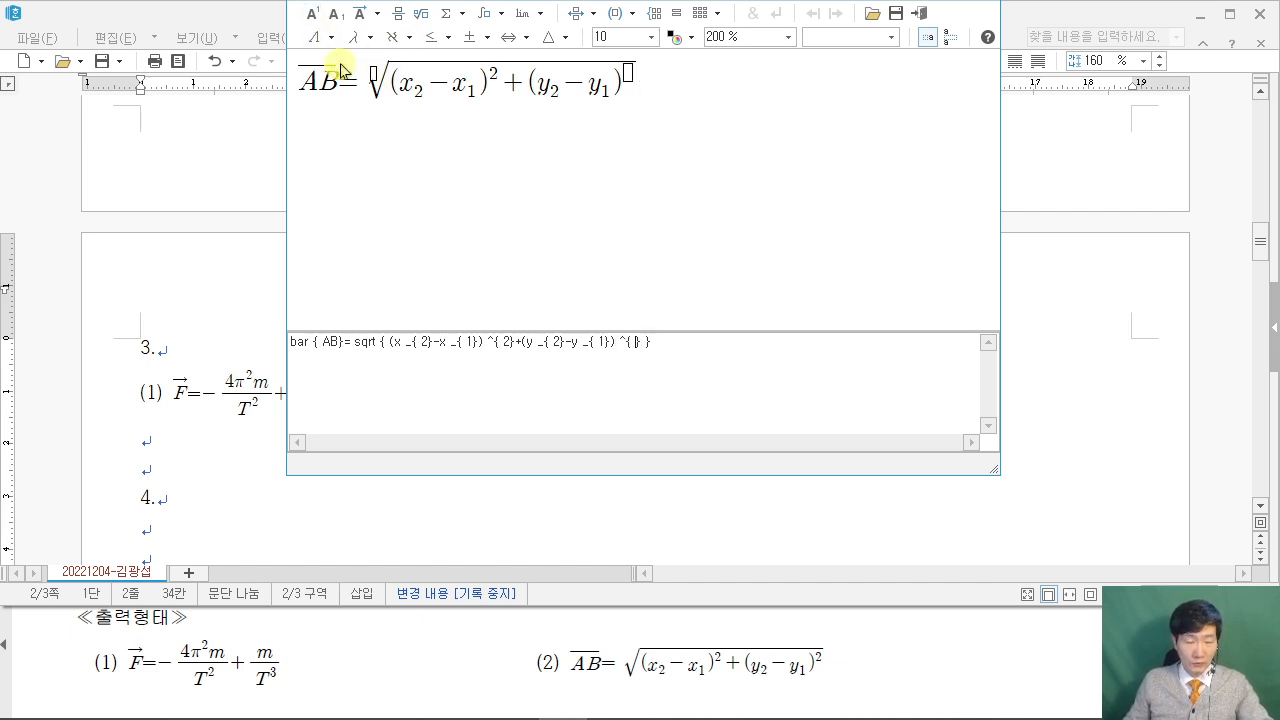
text(2)
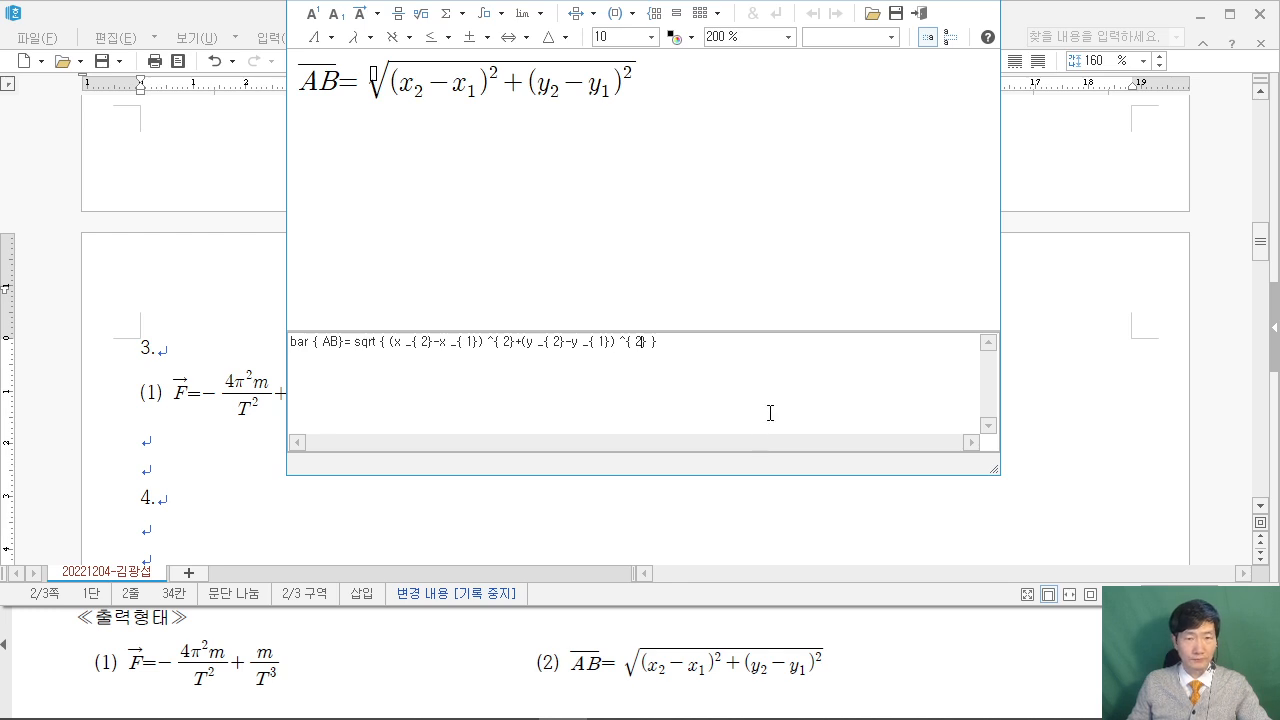
click(918, 13)
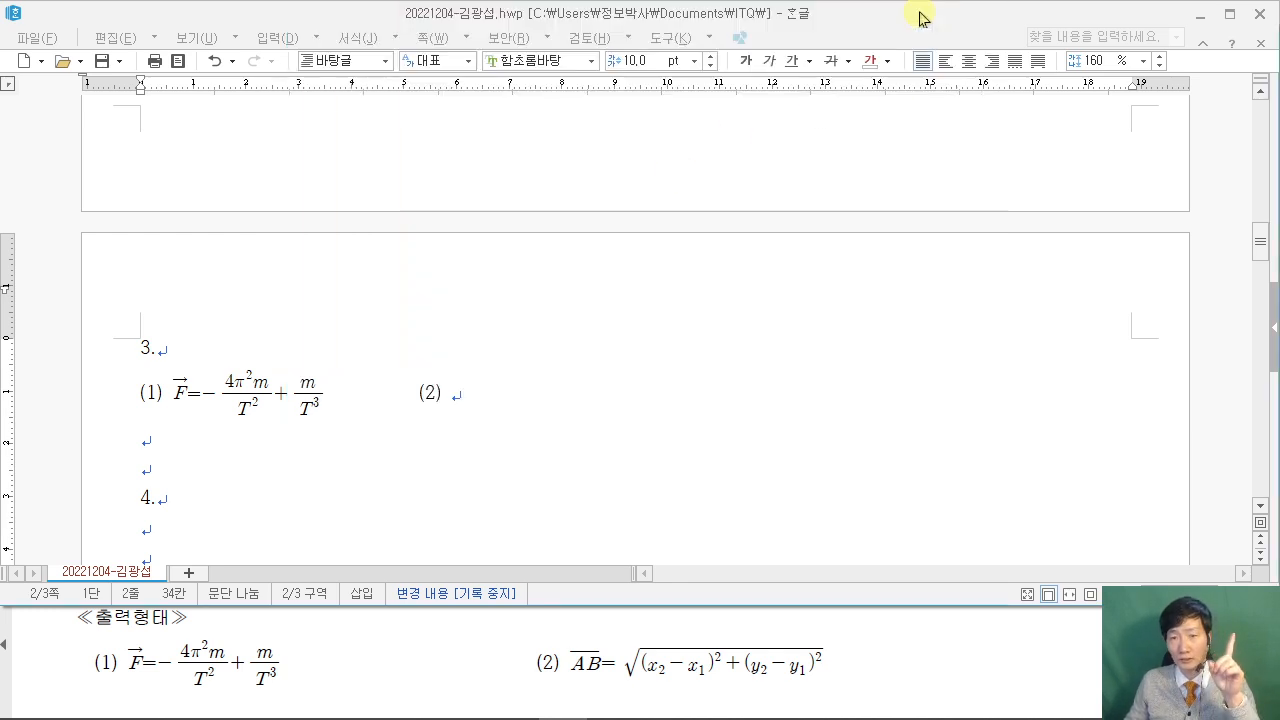
click(101, 60)
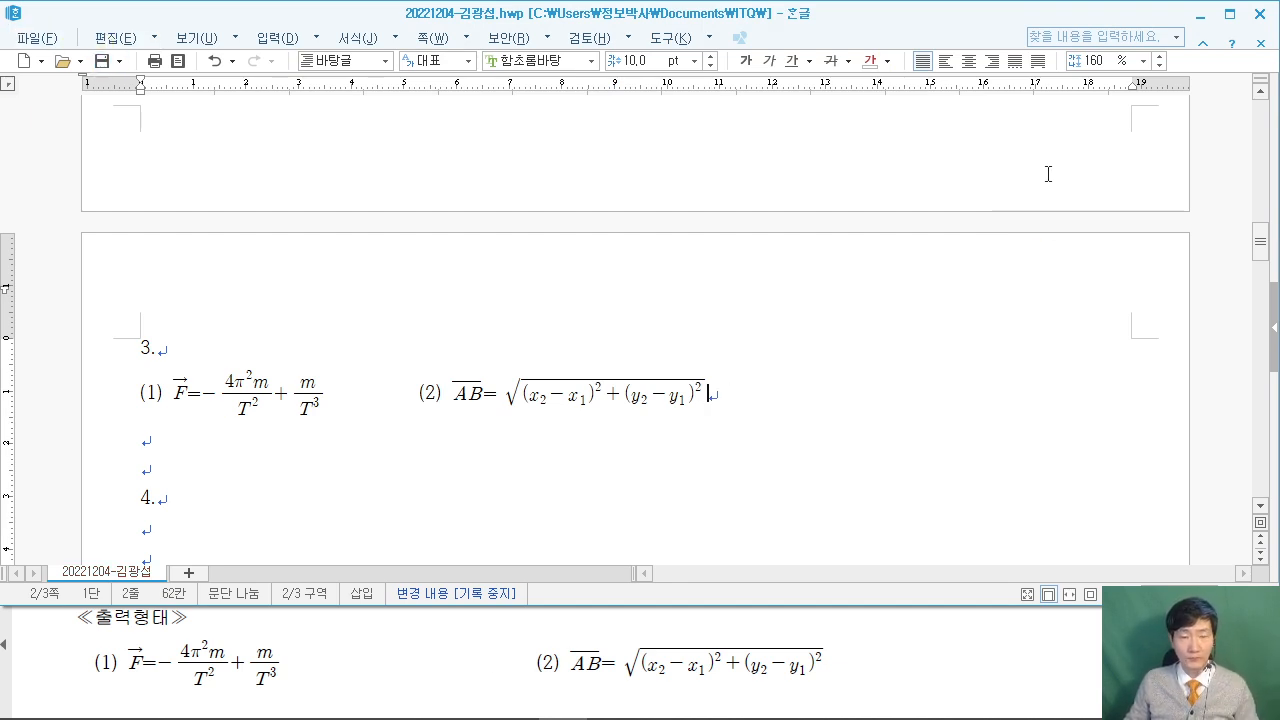